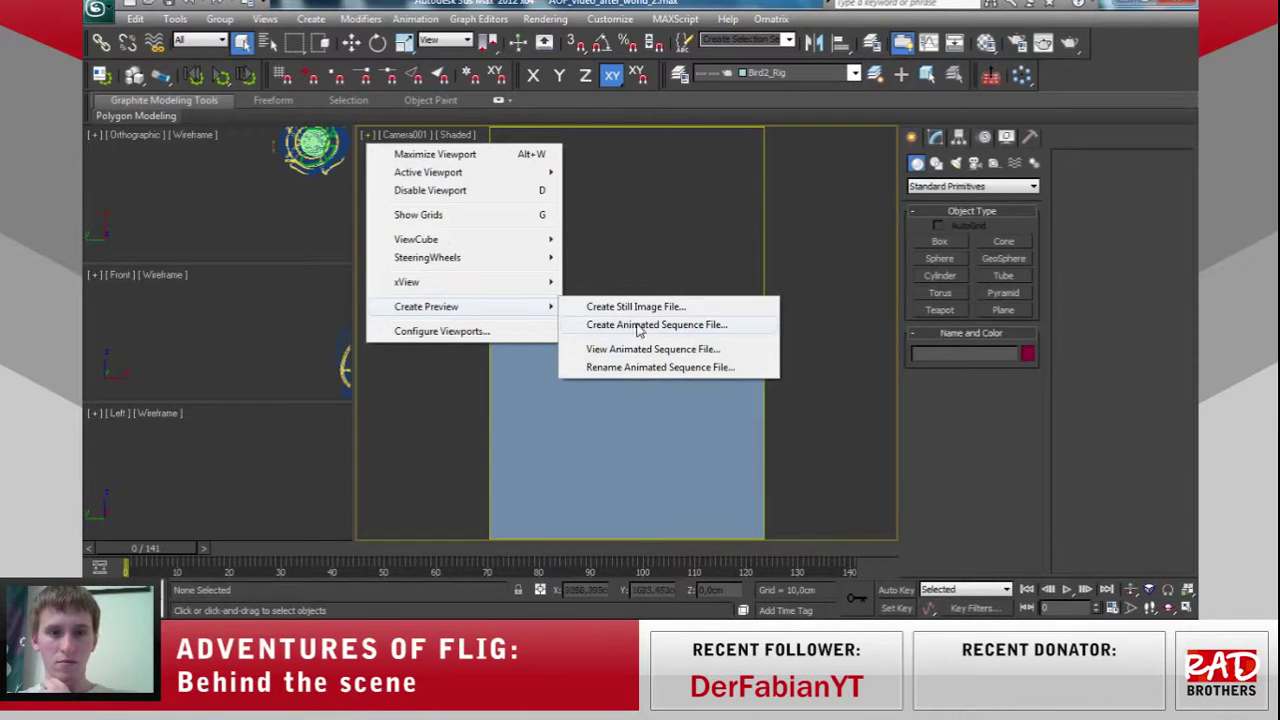
# View the flower scene's rendered animated sequence file from the Camera001 viewport menu.
pyautogui.click(650, 345)
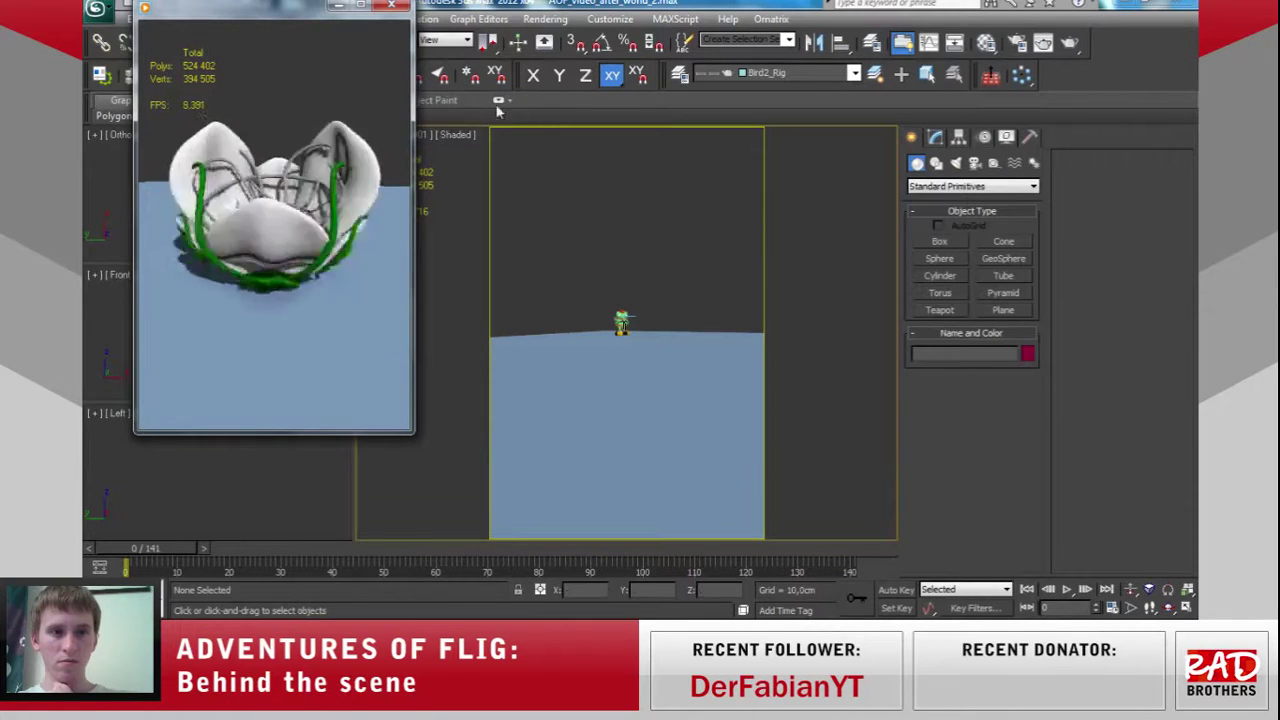
# Close the preview player and unhide the Shaman and Shaman_Rig layers.
pyautogui.click(383, 8)
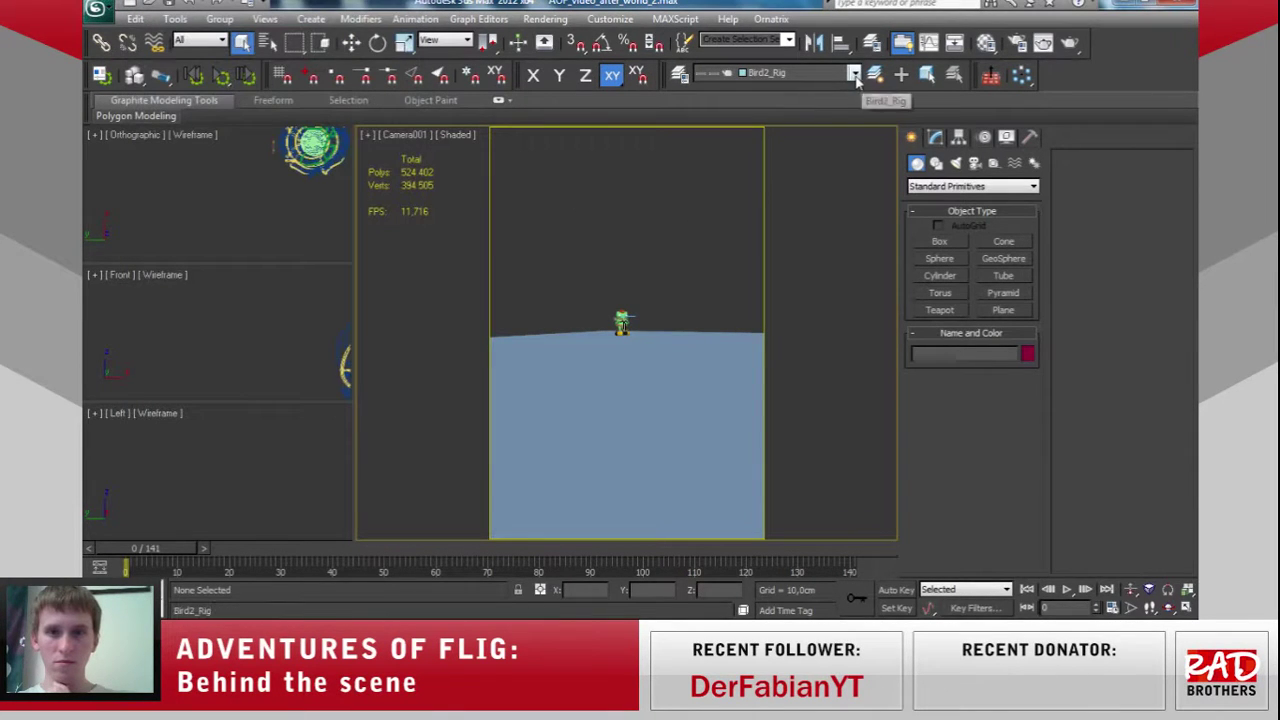
pyautogui.click(854, 72)
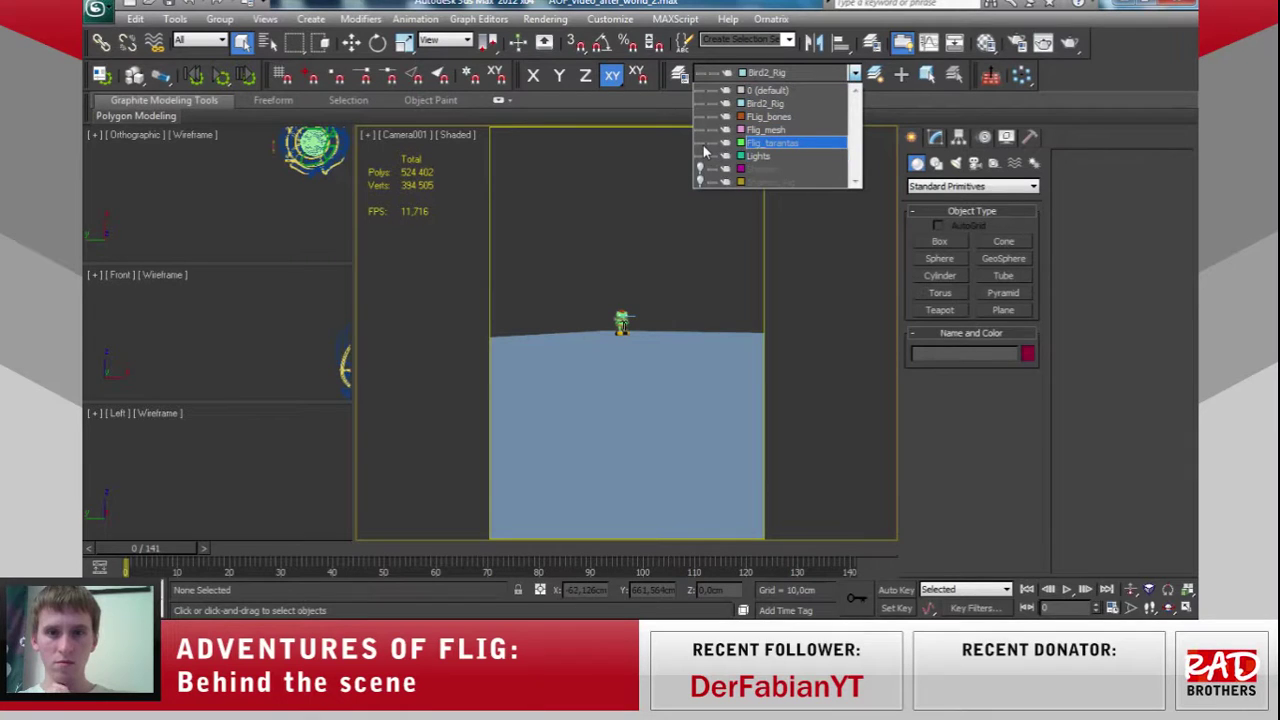
pyautogui.click(700, 131)
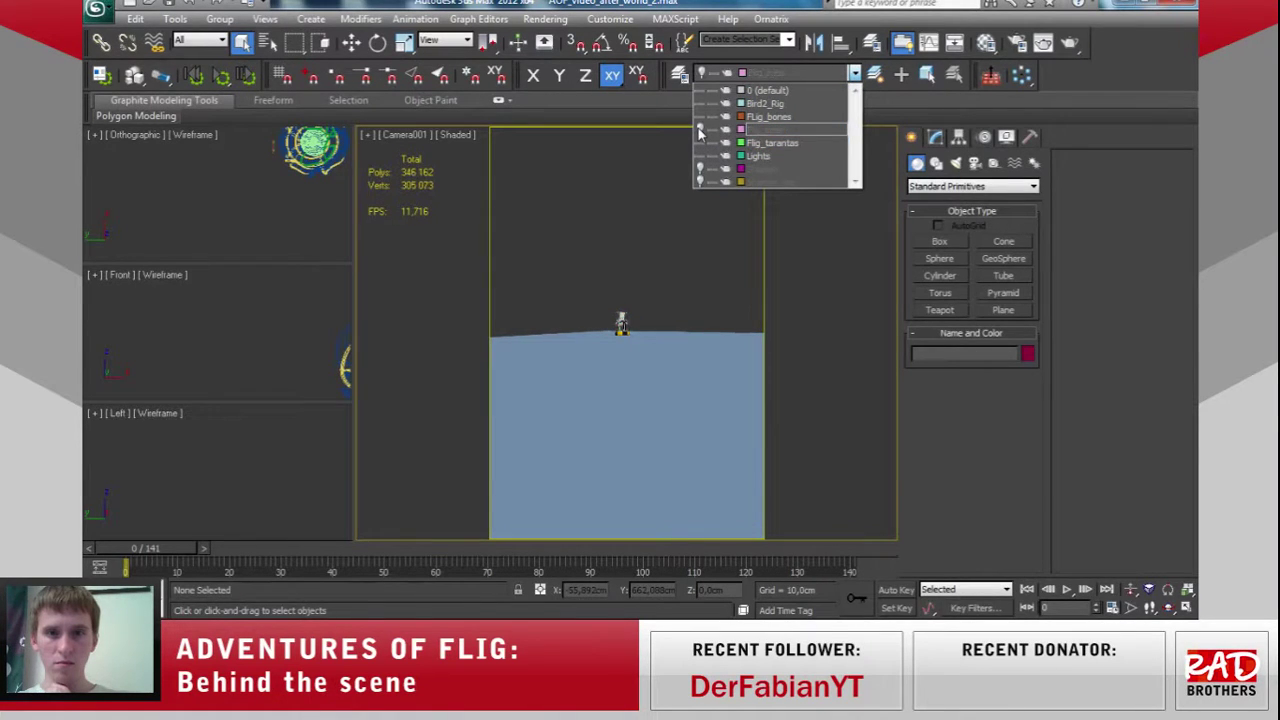
pyautogui.click(699, 132)
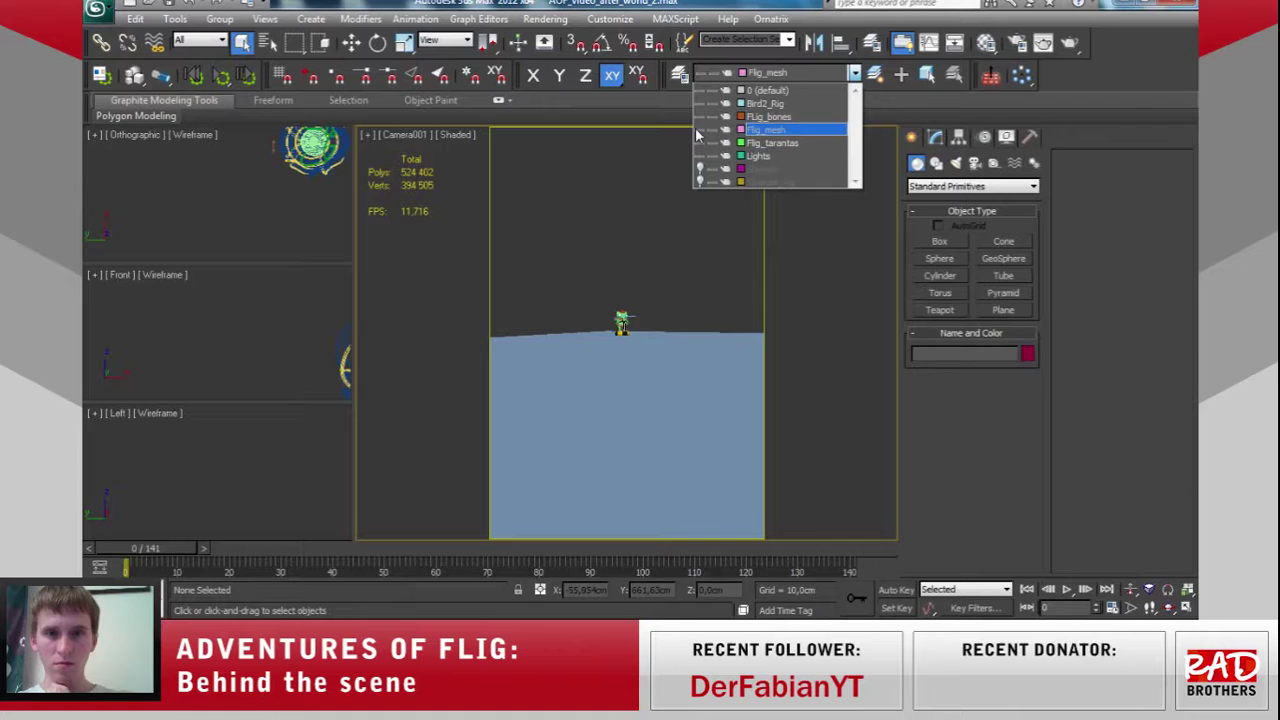
pyautogui.click(702, 169)
pyautogui.click(702, 182)
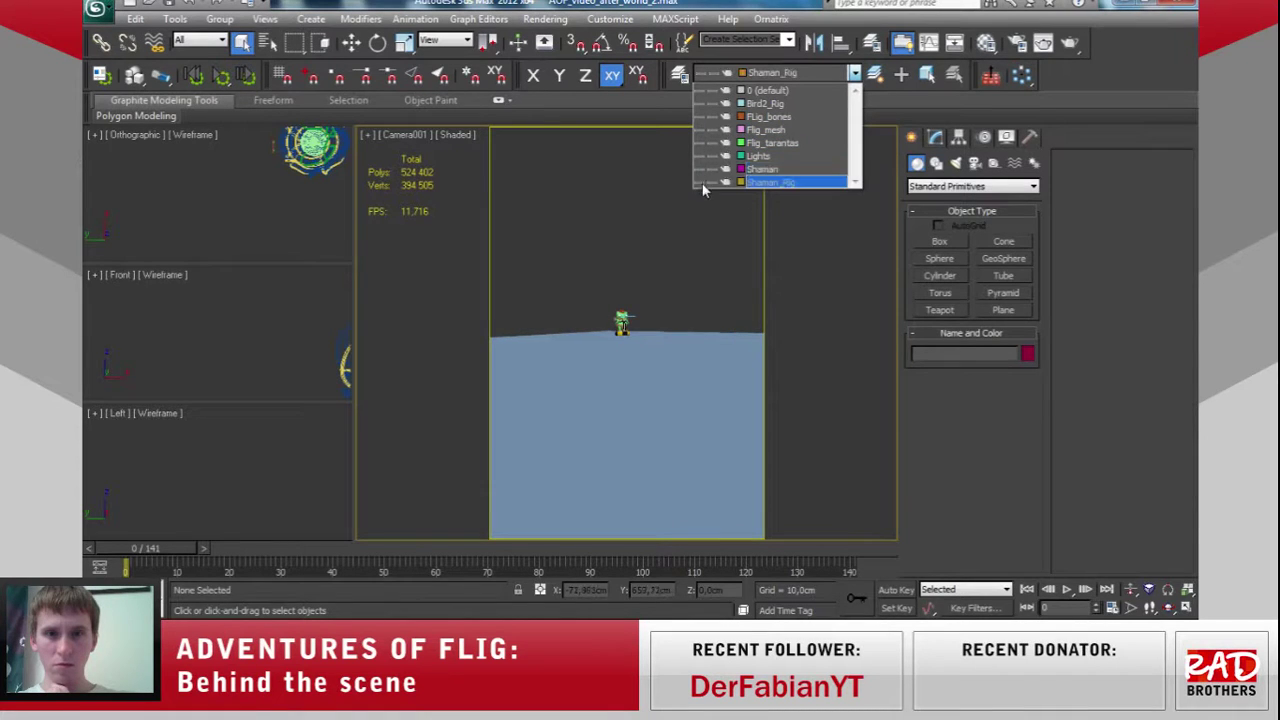
pyautogui.click(175, 545)
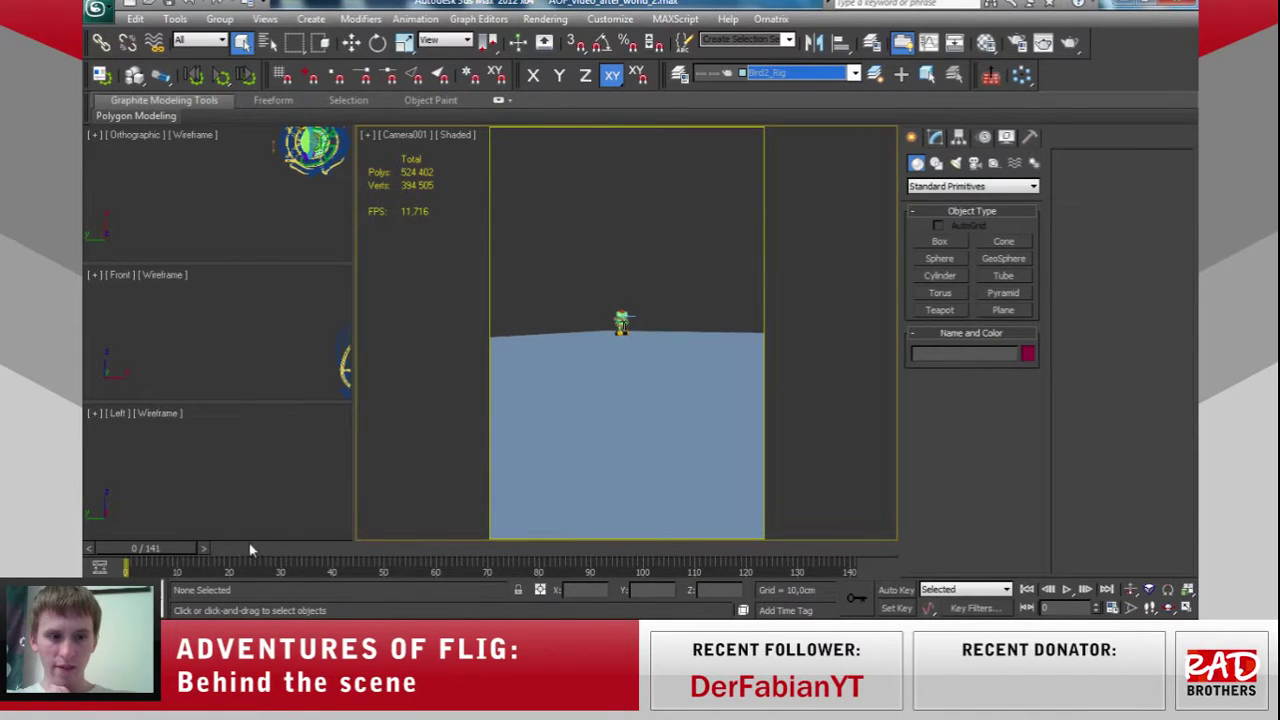
# Go to frame 31, save the scene, and zoom the Orthographic and Front viewports.
pyautogui.moveTo(172, 553)
pyautogui.mouseDown()
pyautogui.moveTo(613, 543)
pyautogui.moveTo(240, 565)
pyautogui.moveTo(320, 551)
pyautogui.mouseUp()
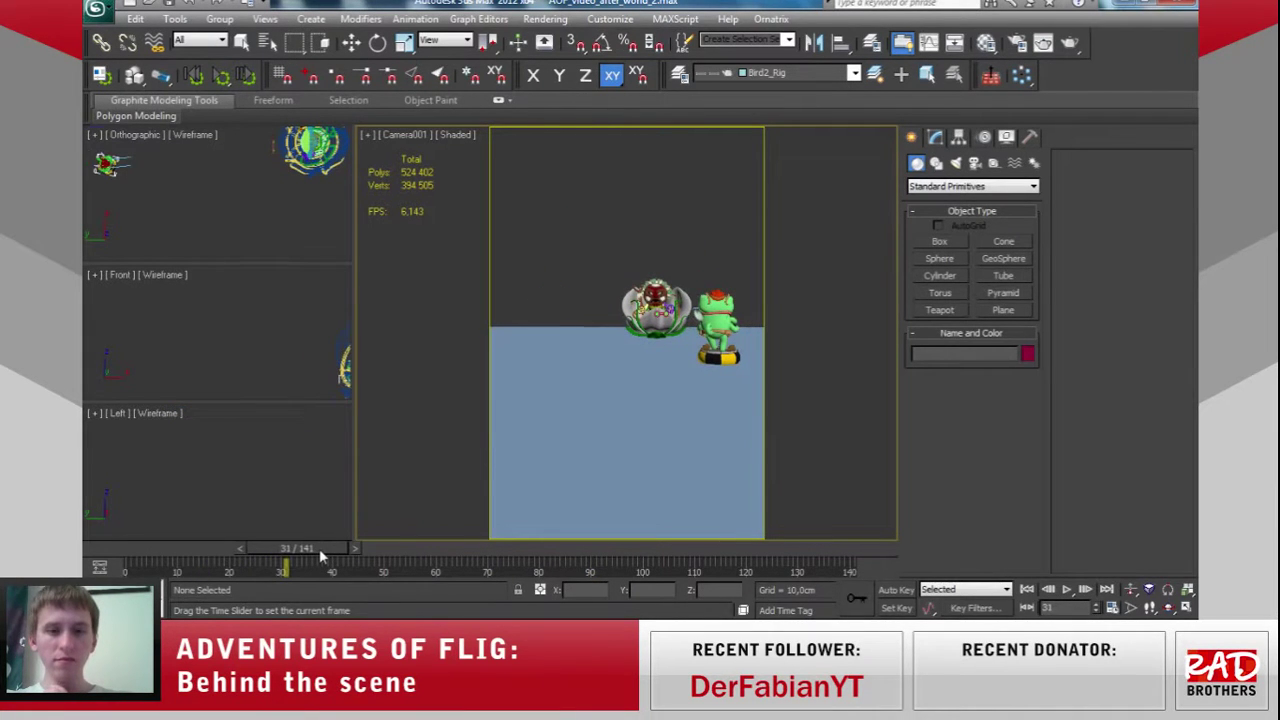
pyautogui.hotkey('ctrl', 's')
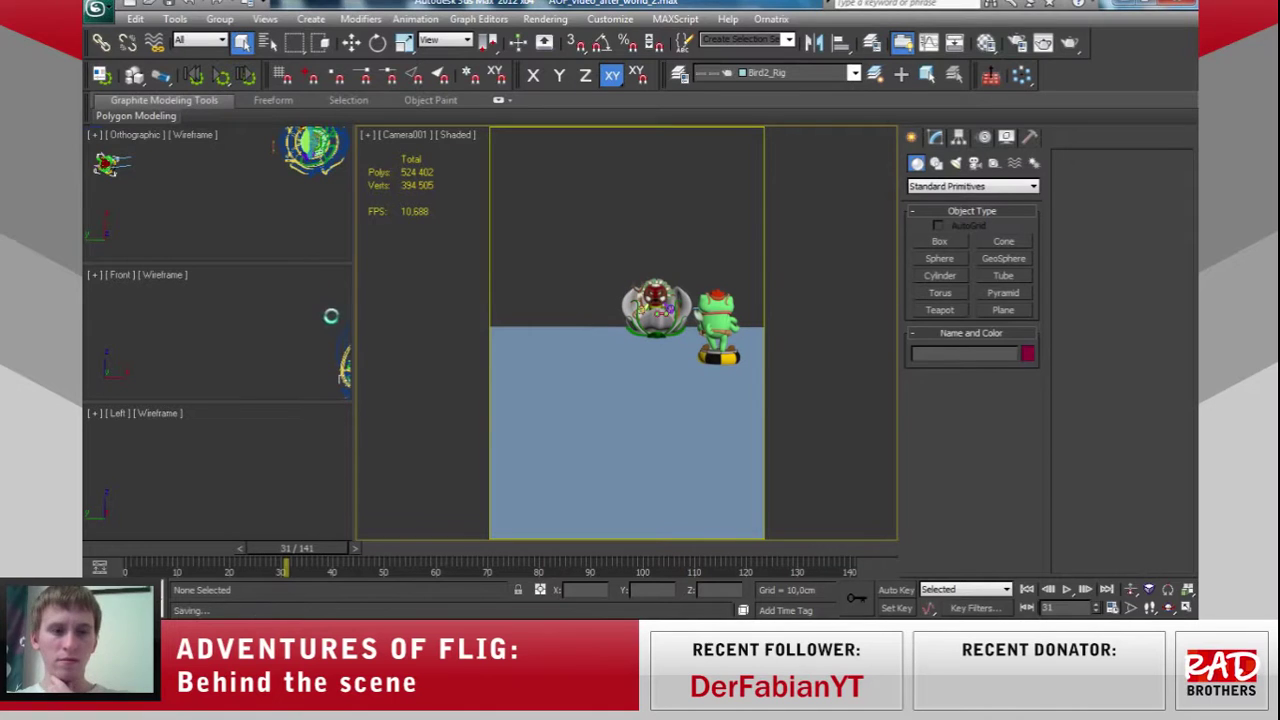
pyautogui.scroll(2, 300, 220)
pyautogui.scroll(3, 280, 200)
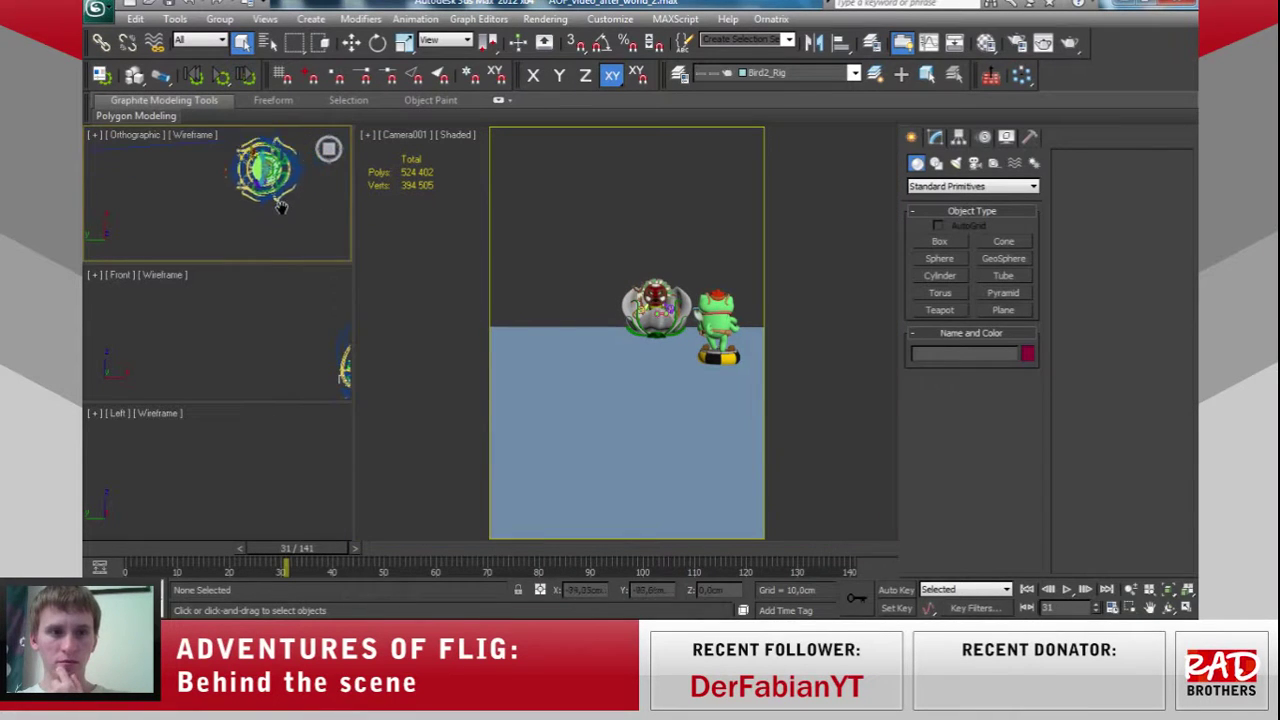
pyautogui.scroll(3, 275, 218)
pyautogui.scroll(2, 275, 218)
pyautogui.scroll(2, 275, 218)
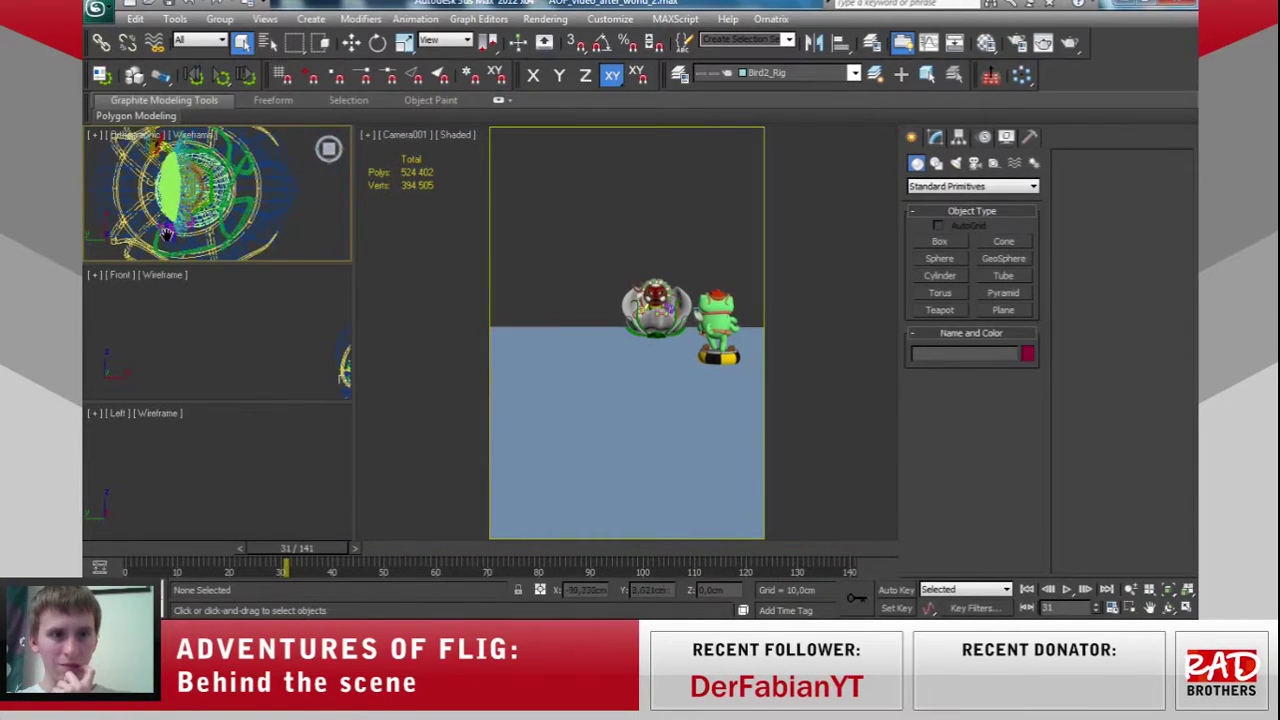
pyautogui.scroll(3, 275, 218)
pyautogui.scroll(2, 250, 225)
pyautogui.scroll(3, 258, 220)
pyautogui.scroll(2, 261, 217)
pyautogui.scroll(2, 261, 217)
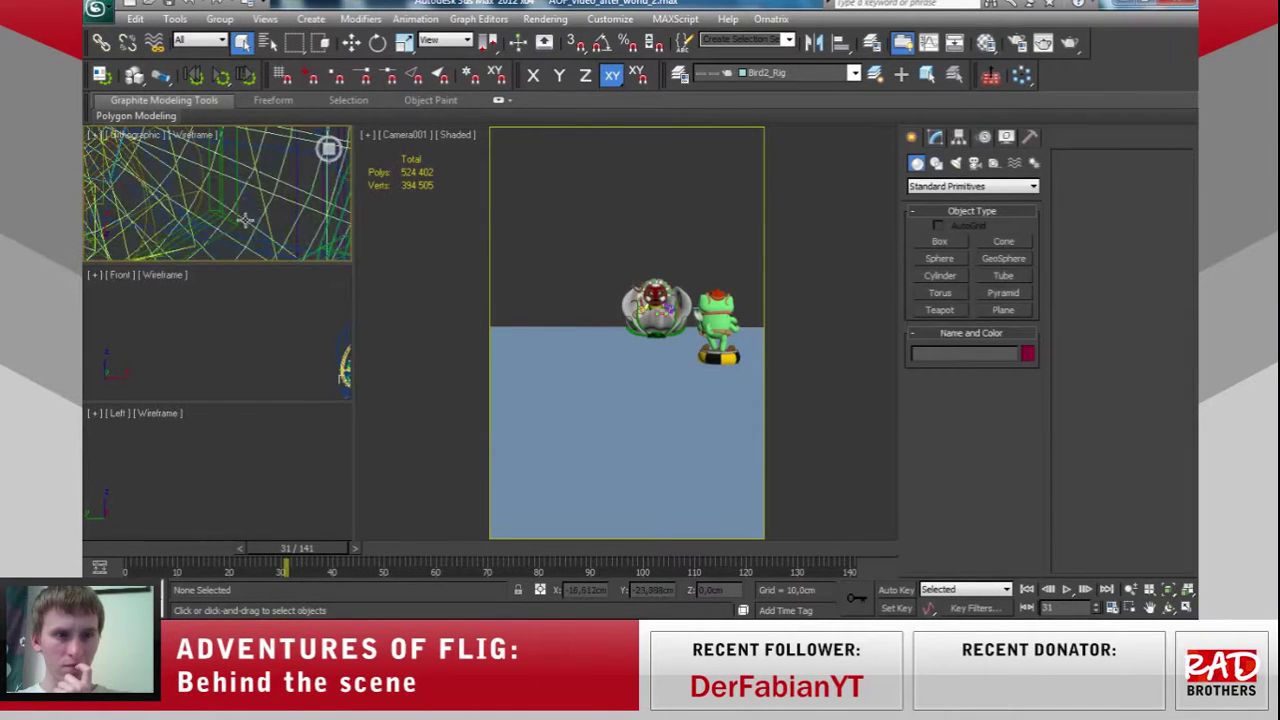
pyautogui.scroll(-3, 245, 220)
pyautogui.scroll(3, 240, 343)
pyautogui.scroll(2, 237, 346)
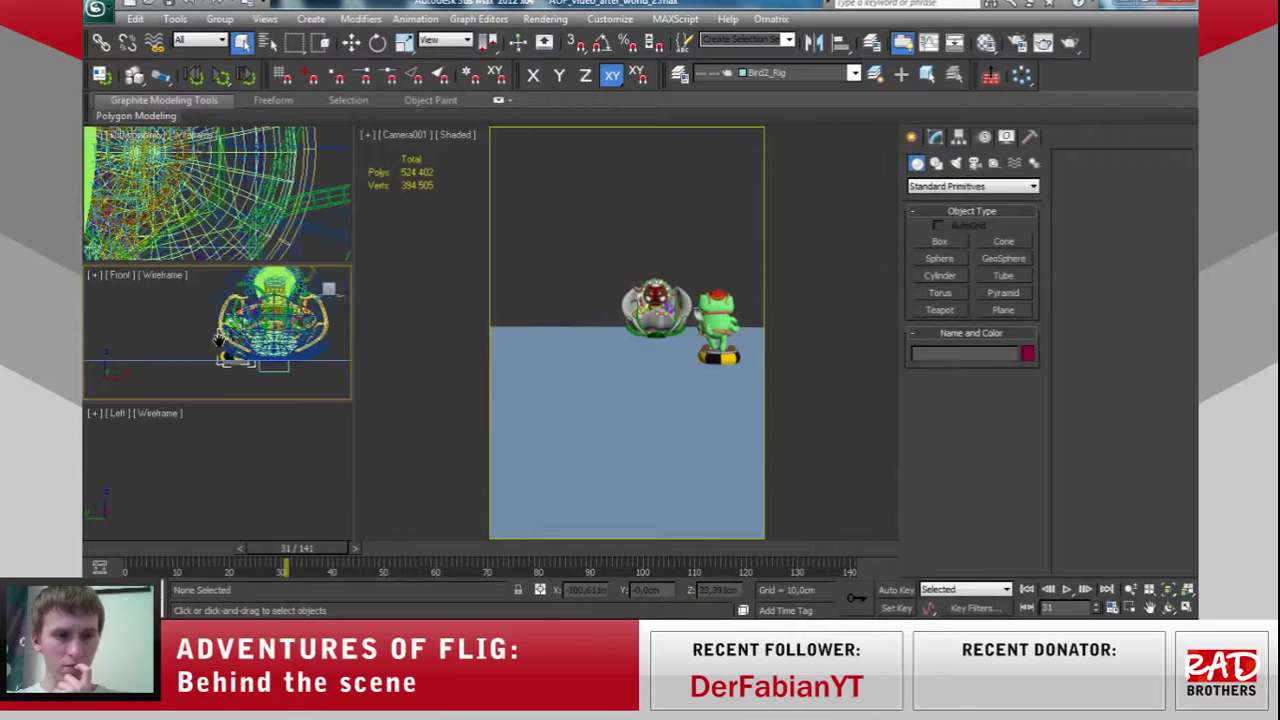
pyautogui.scroll(2, 277, 247)
pyautogui.scroll(3, 290, 215)
pyautogui.scroll(2, 298, 195)
pyautogui.scroll(2, 293, 204)
pyautogui.scroll(2, 293, 204)
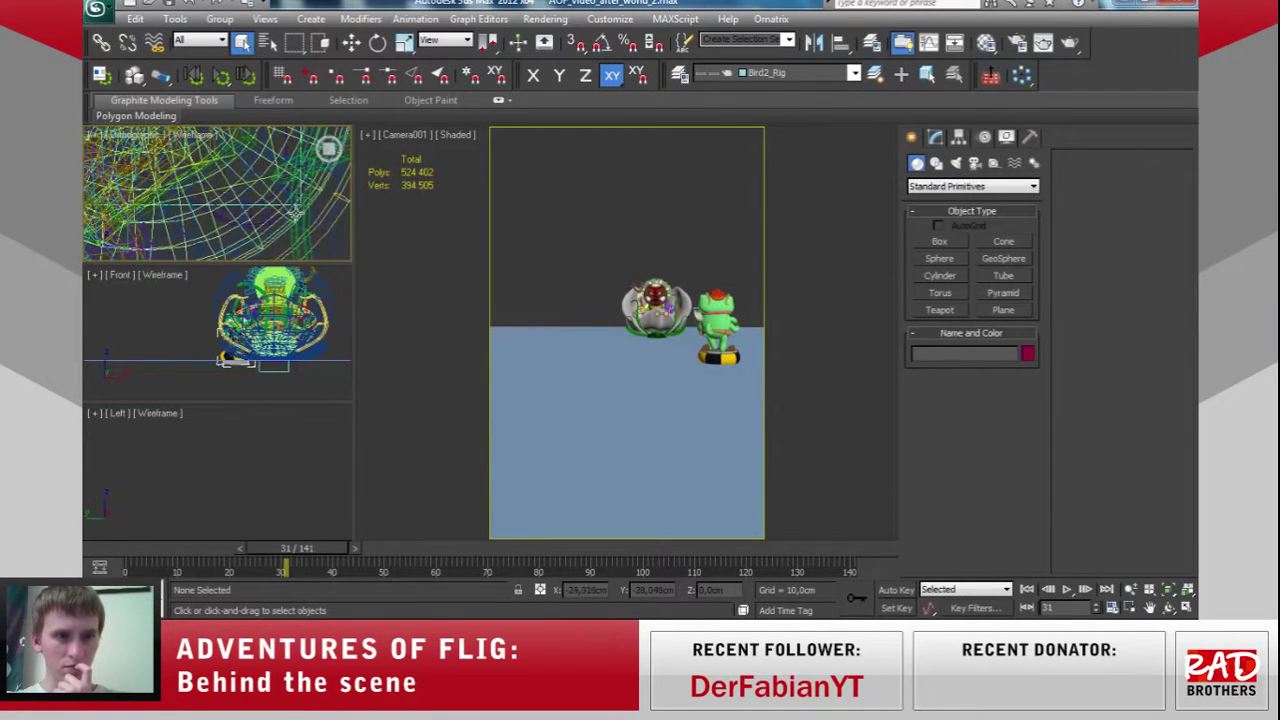
pyautogui.scroll(3, 298, 230)
# Select the Shaman_ rig helper, show its Motion panel layers, and scrub frames 0 to 33.
pyautogui.click(307, 238)
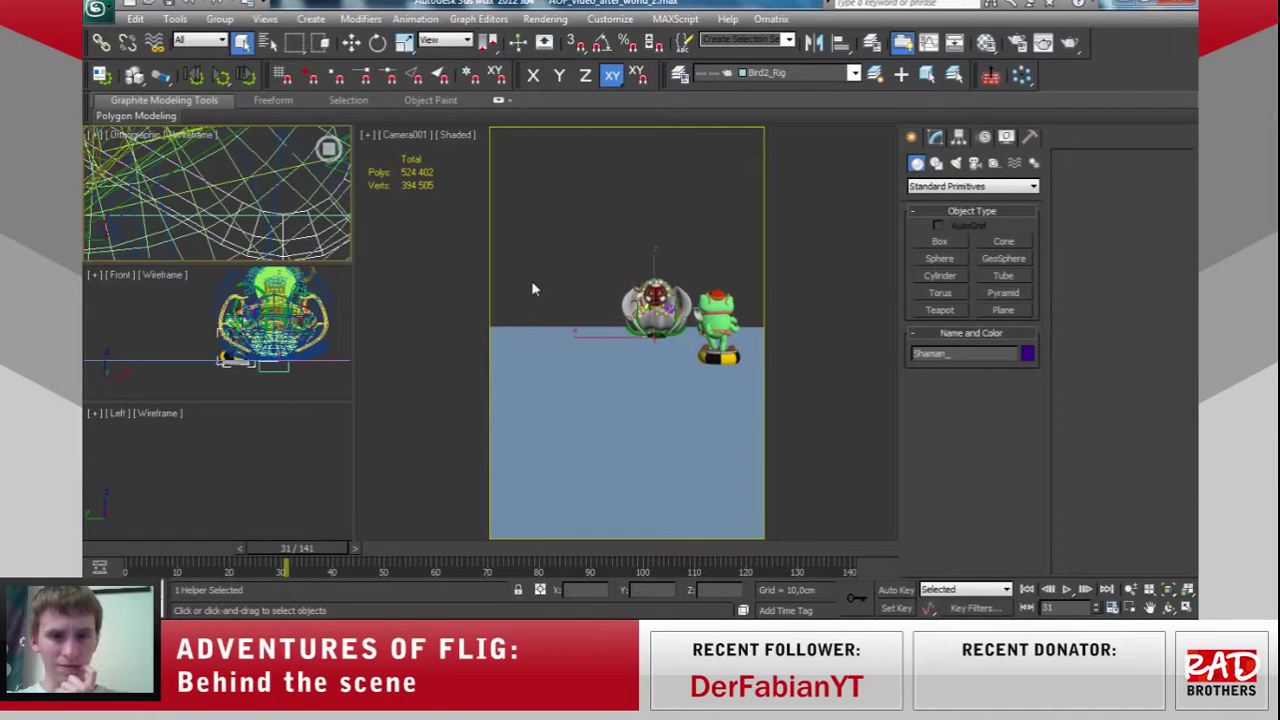
pyautogui.click(935, 137)
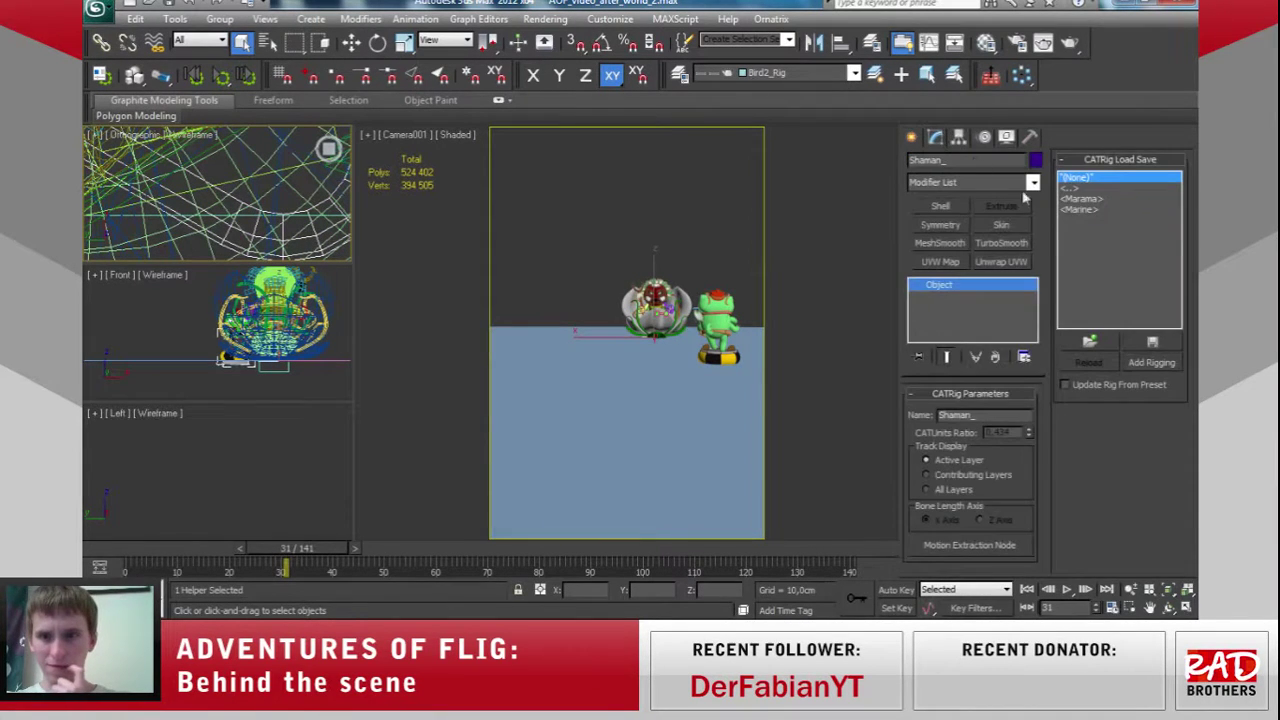
pyautogui.click(985, 138)
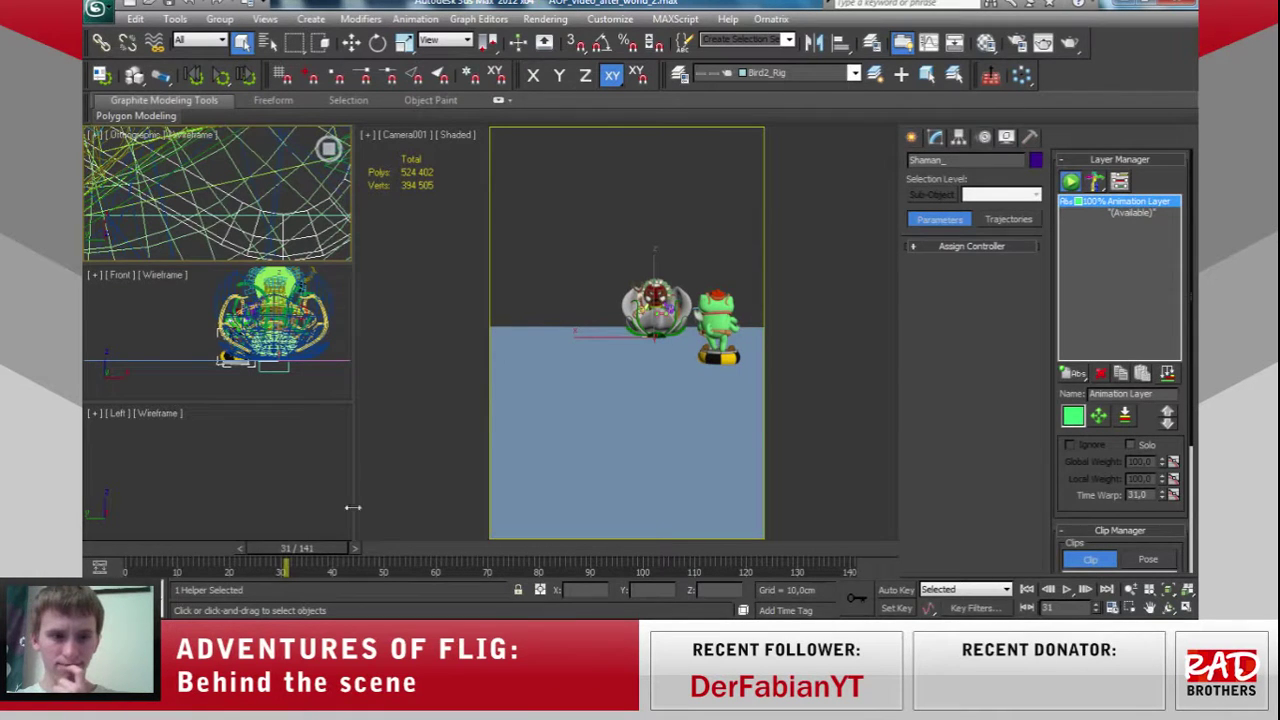
pyautogui.moveTo(309, 556); pyautogui.dragTo(101, 567)
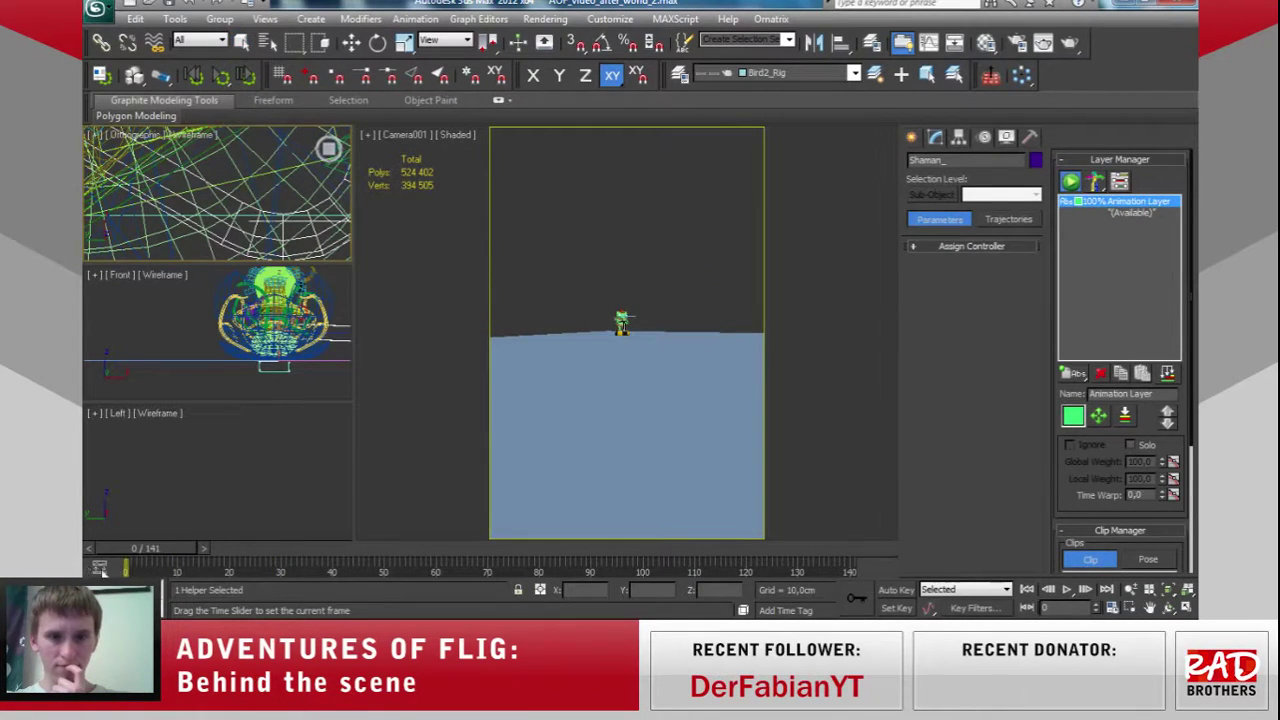
pyautogui.moveTo(197, 572); pyautogui.dragTo(319, 565)
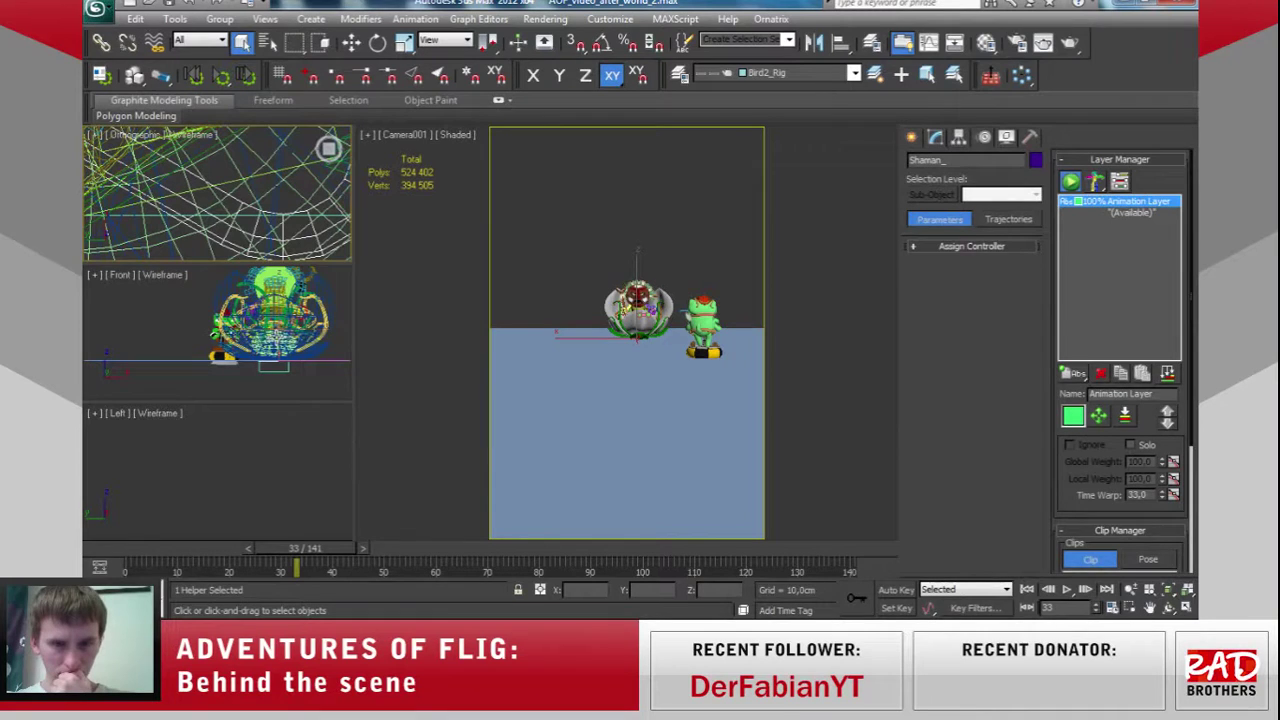
# Orbit the Front and Perspective views close to the Shaman and select Shaman_Grud.
pyautogui.rightClick(300, 330)
pyautogui.keyDown('alt'); pyautogui.moveTo(261, 144); pyautogui.dragTo(192, 204, button='middle'); pyautogui.keyUp('alt')
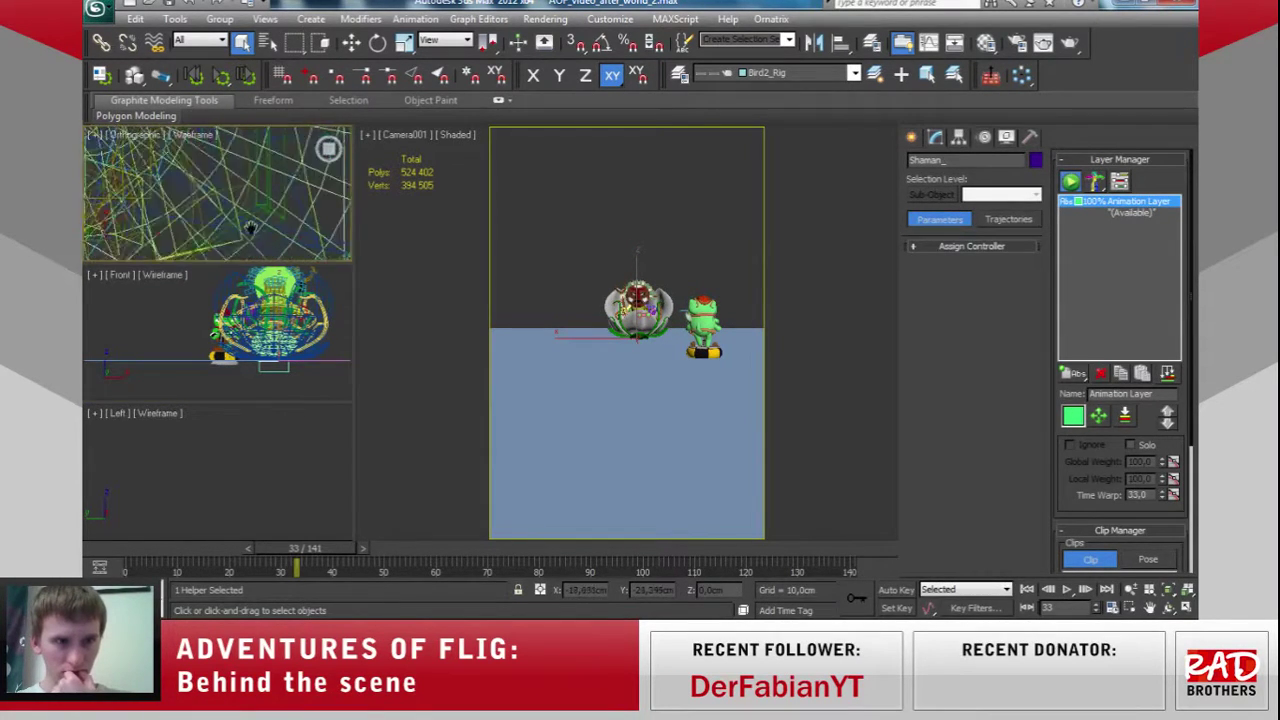
pyautogui.keyDown('alt'); pyautogui.moveTo(192, 204); pyautogui.dragTo(281, 242, button='middle'); pyautogui.keyUp('alt')
pyautogui.rightClick(650, 267)
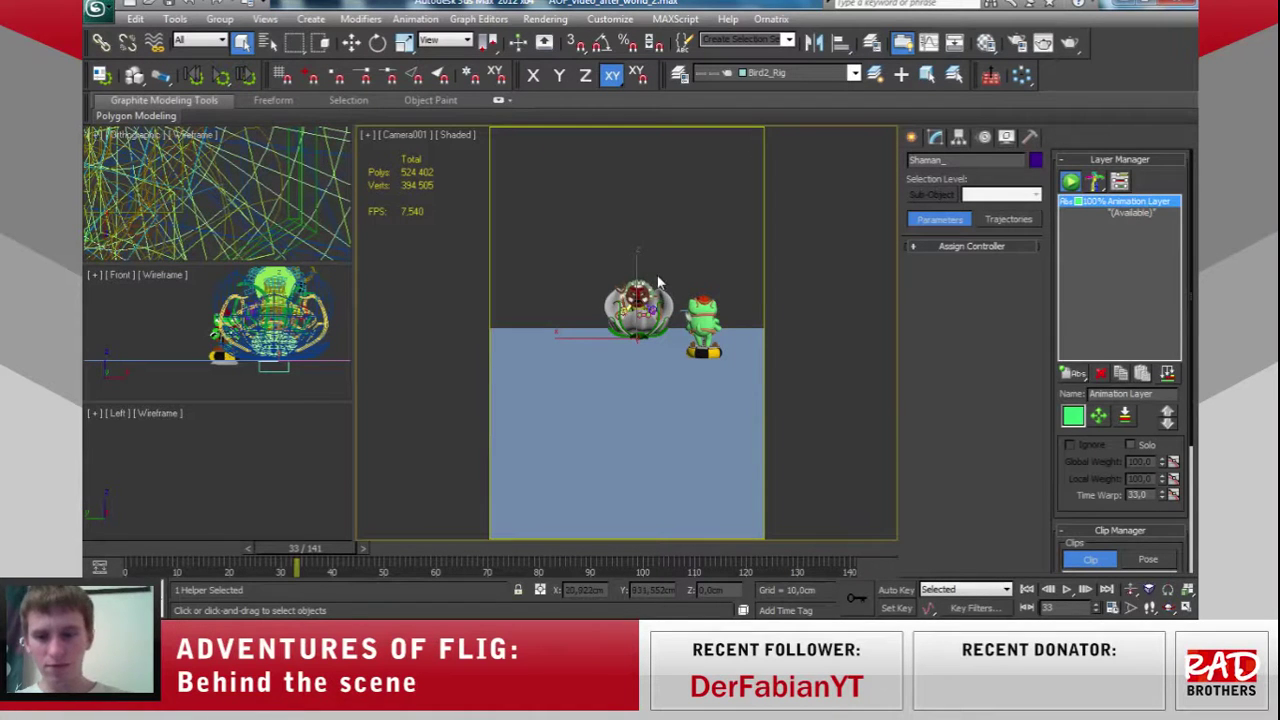
pyautogui.press('z')
pyautogui.keyDown('alt'); pyautogui.moveTo(637, 254); pyautogui.dragTo(716, 325, button='middle'); pyautogui.keyUp('alt')
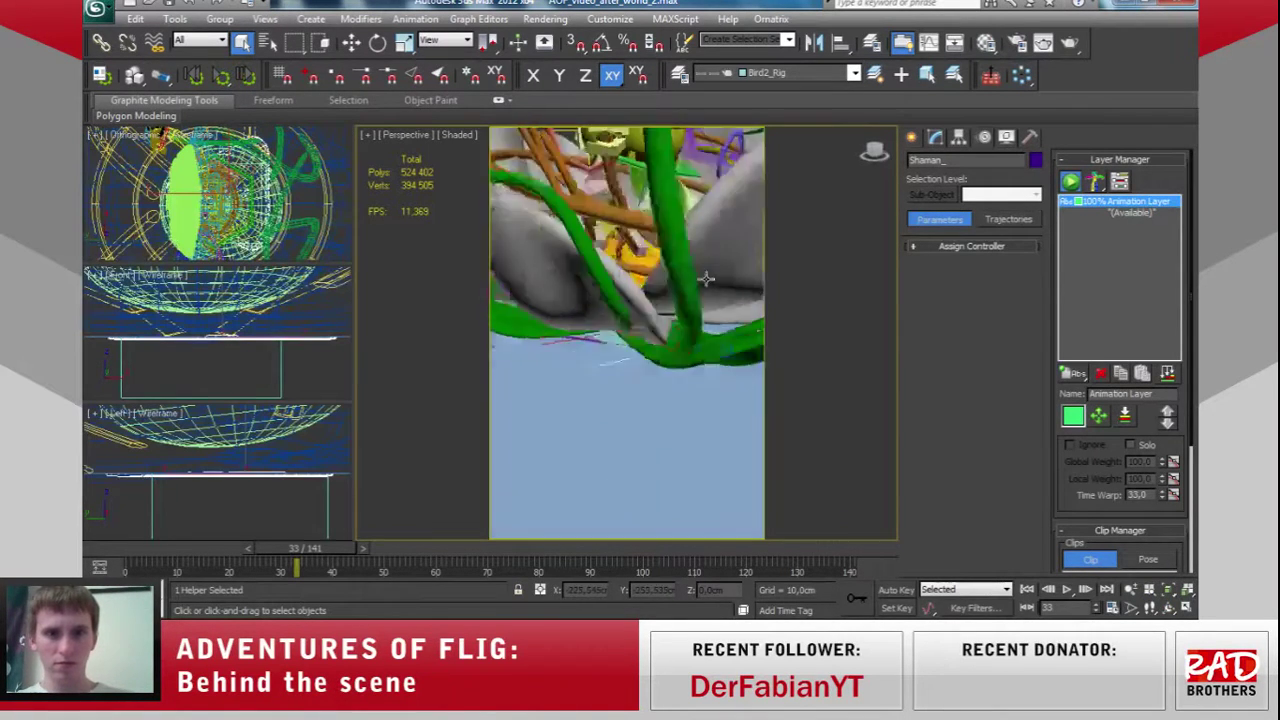
pyautogui.keyDown('alt'); pyautogui.moveTo(623, 311); pyautogui.dragTo(734, 312, button='middle'); pyautogui.keyUp('alt')
pyautogui.click(609, 291)
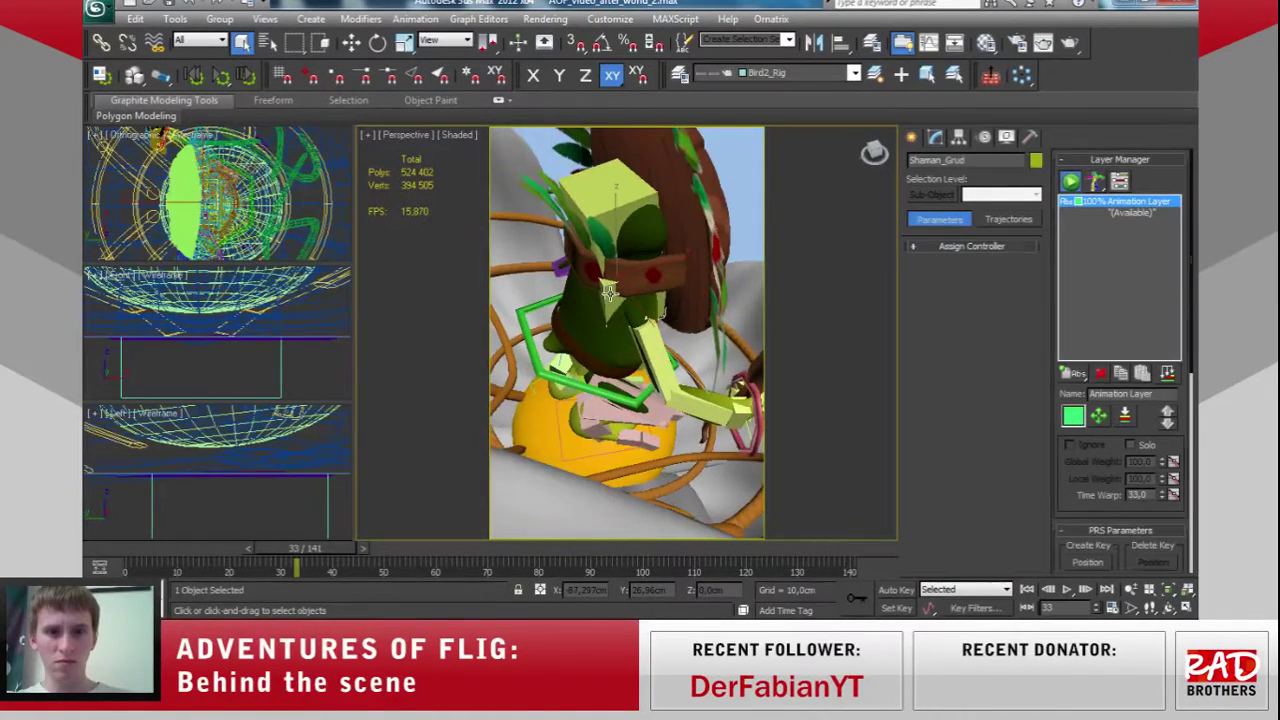
# Switch to the move then rotate tool, return to Camera001, and scrub to frame 43.
pyautogui.keyDown('alt'); pyautogui.moveTo(649, 359); pyautogui.dragTo(444, 211, button='middle'); pyautogui.keyUp('alt')
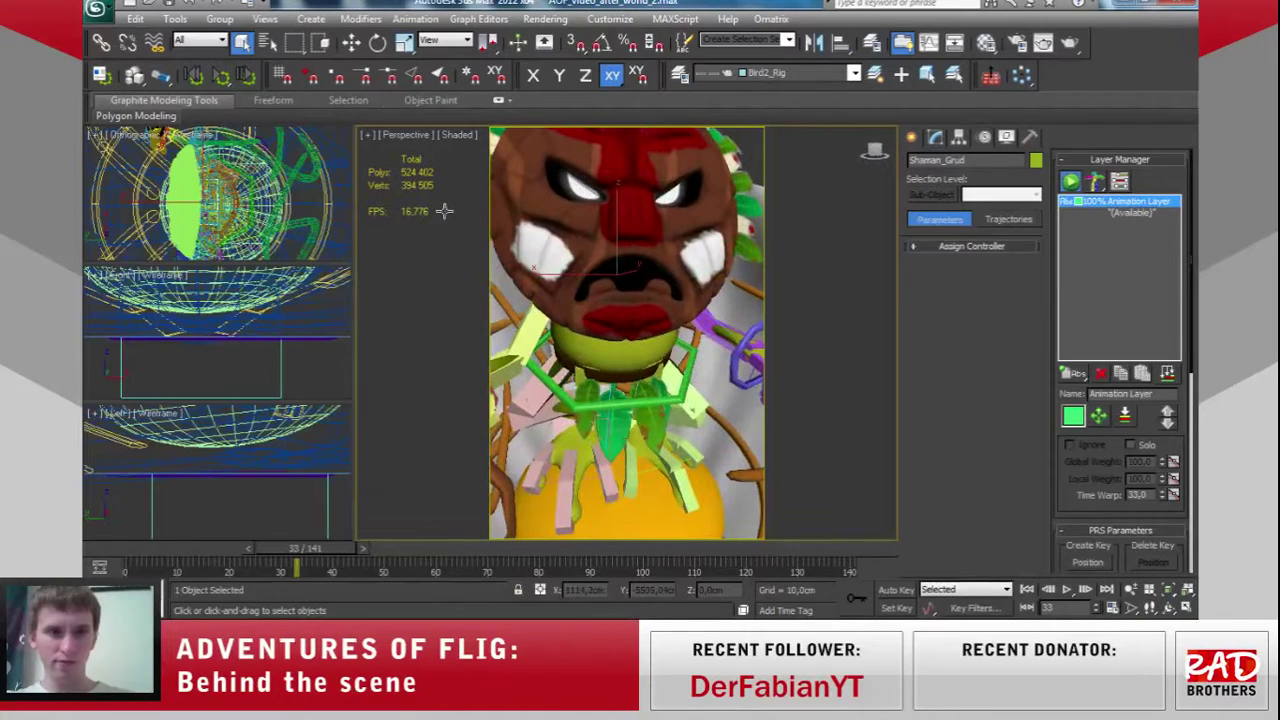
pyautogui.click(351, 42)
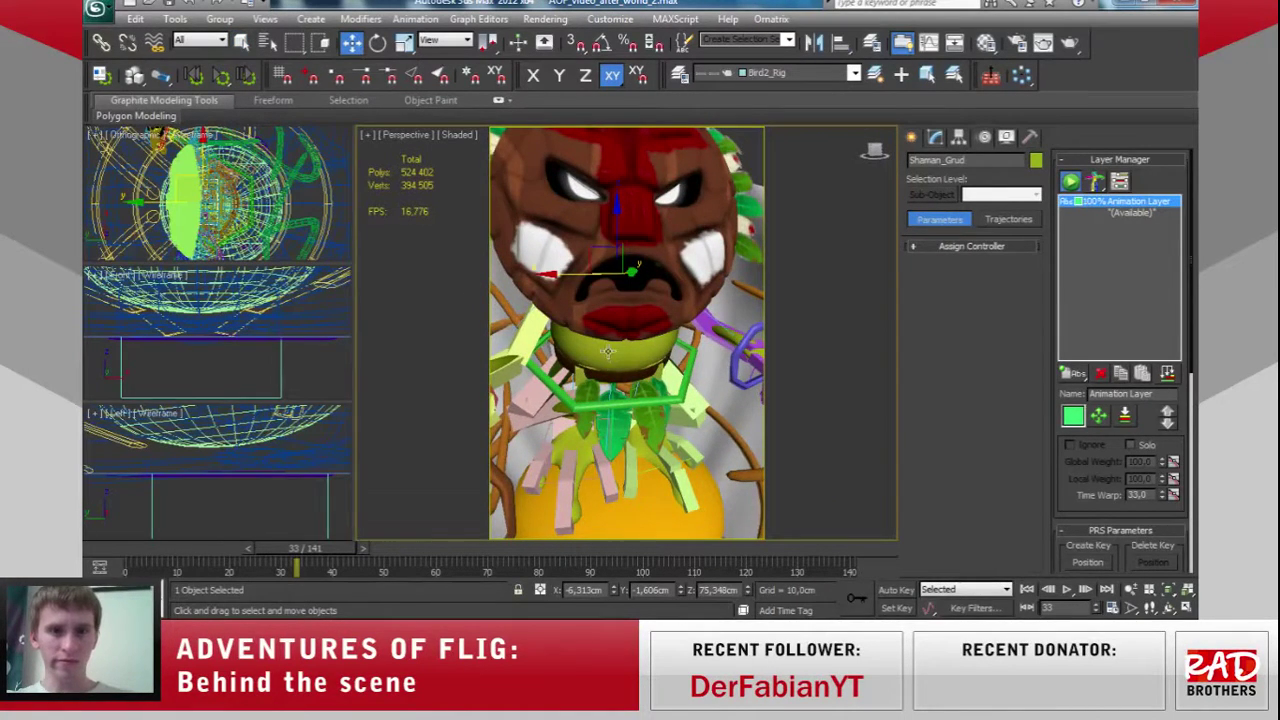
pyautogui.scroll(-2, 607, 350)
pyautogui.scroll(-2, 612, 348)
pyautogui.scroll(-2, 630, 352)
pyautogui.scroll(-2, 667, 375)
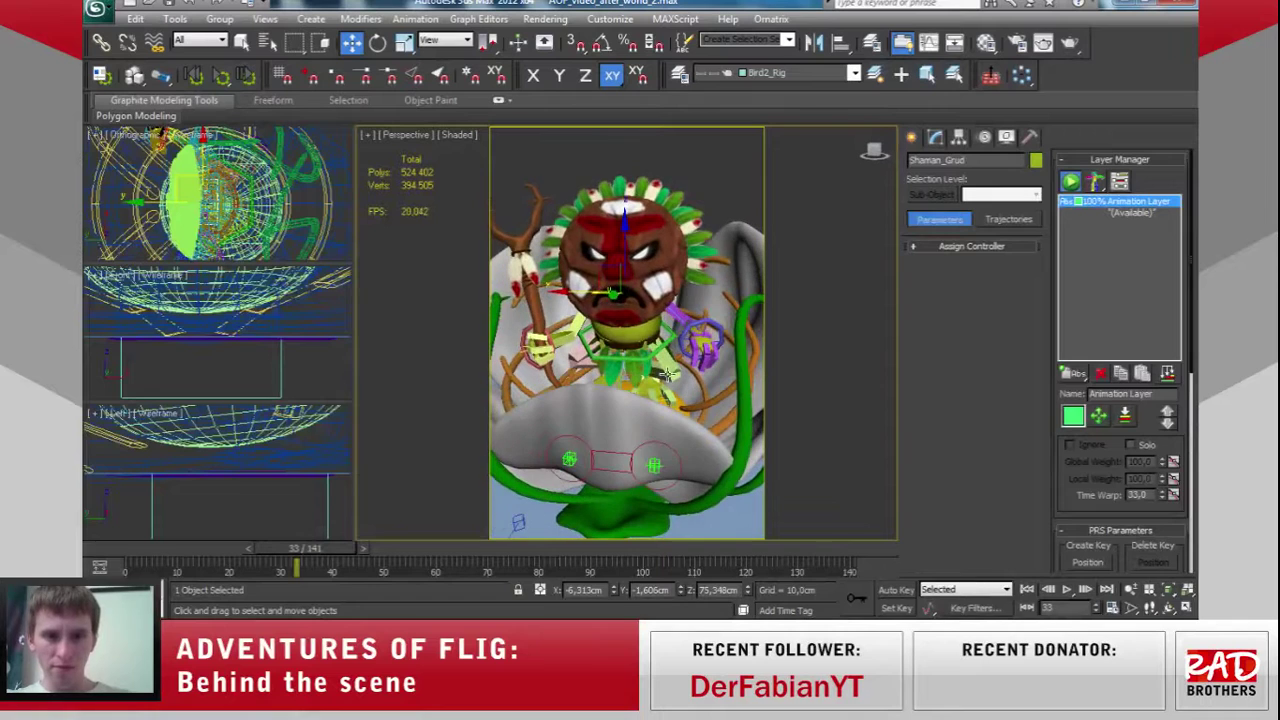
pyautogui.press('e')
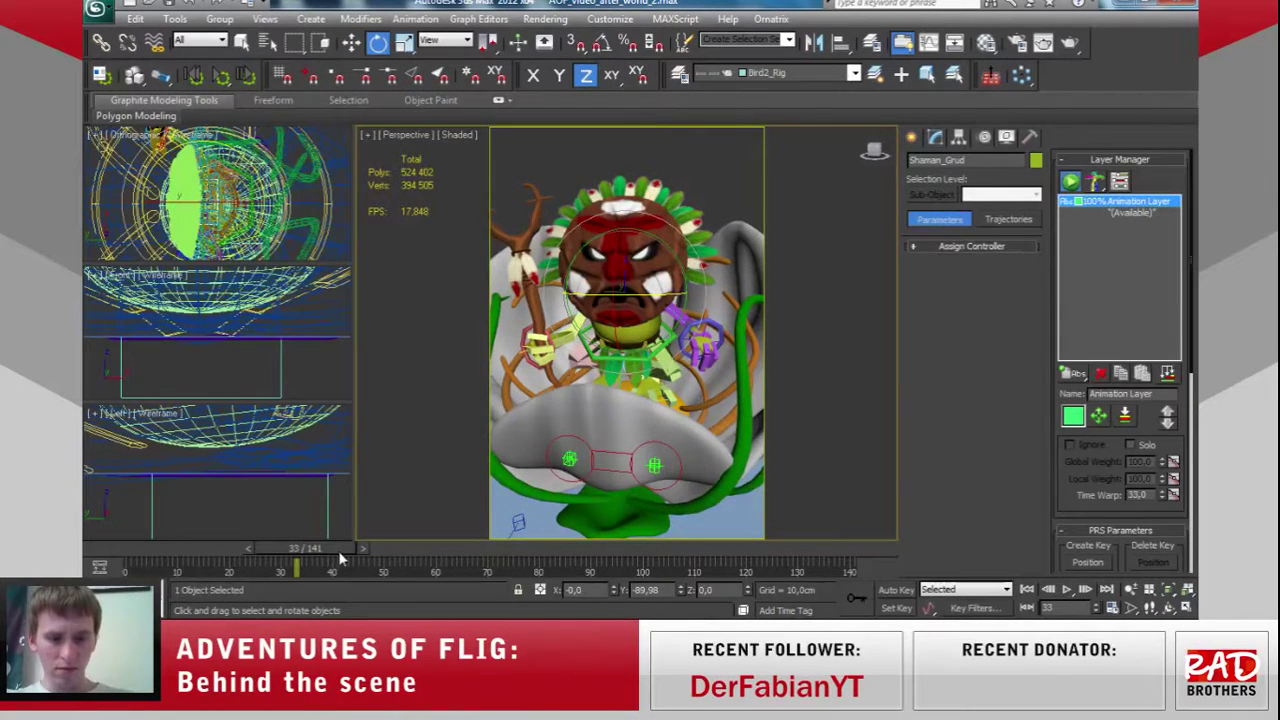
pyautogui.press('c')
pyautogui.moveTo(338, 548); pyautogui.dragTo(389, 549)
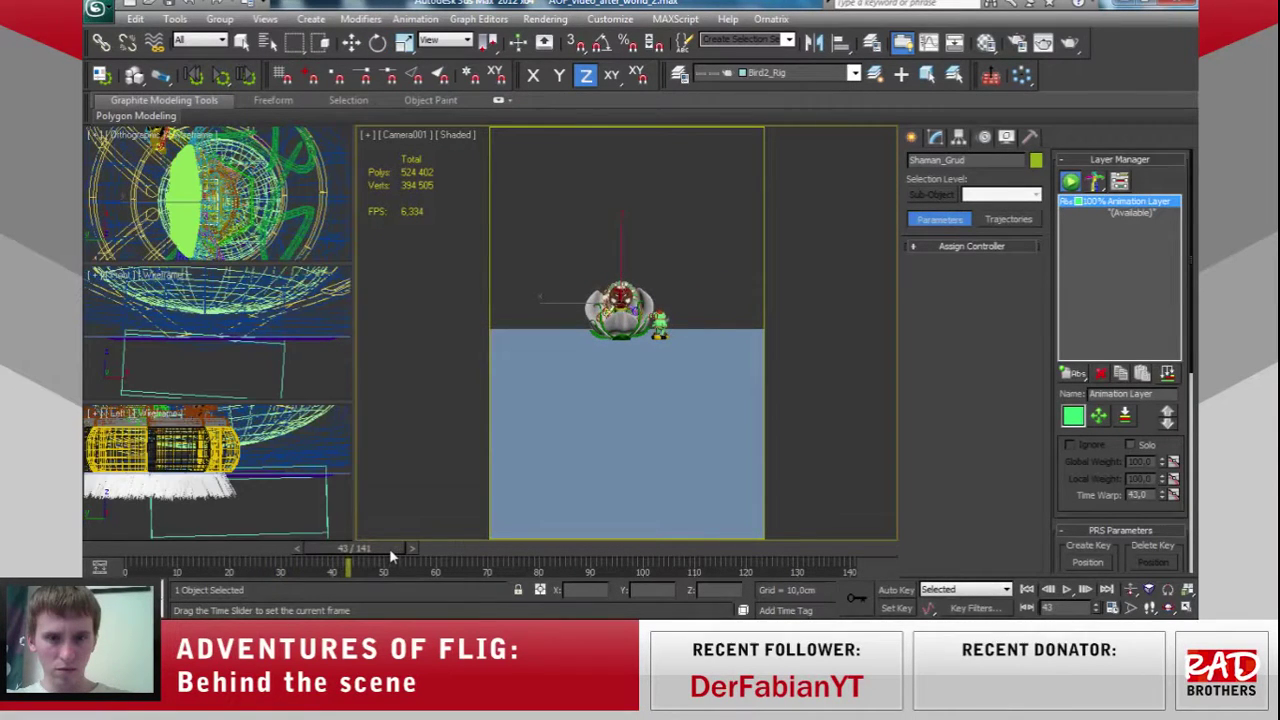
# Check the pose between frames 25 and 43, toggle Set Key, and settle on frame 41 in Perspective.
pyautogui.moveTo(389, 549); pyautogui.dragTo(309, 563)
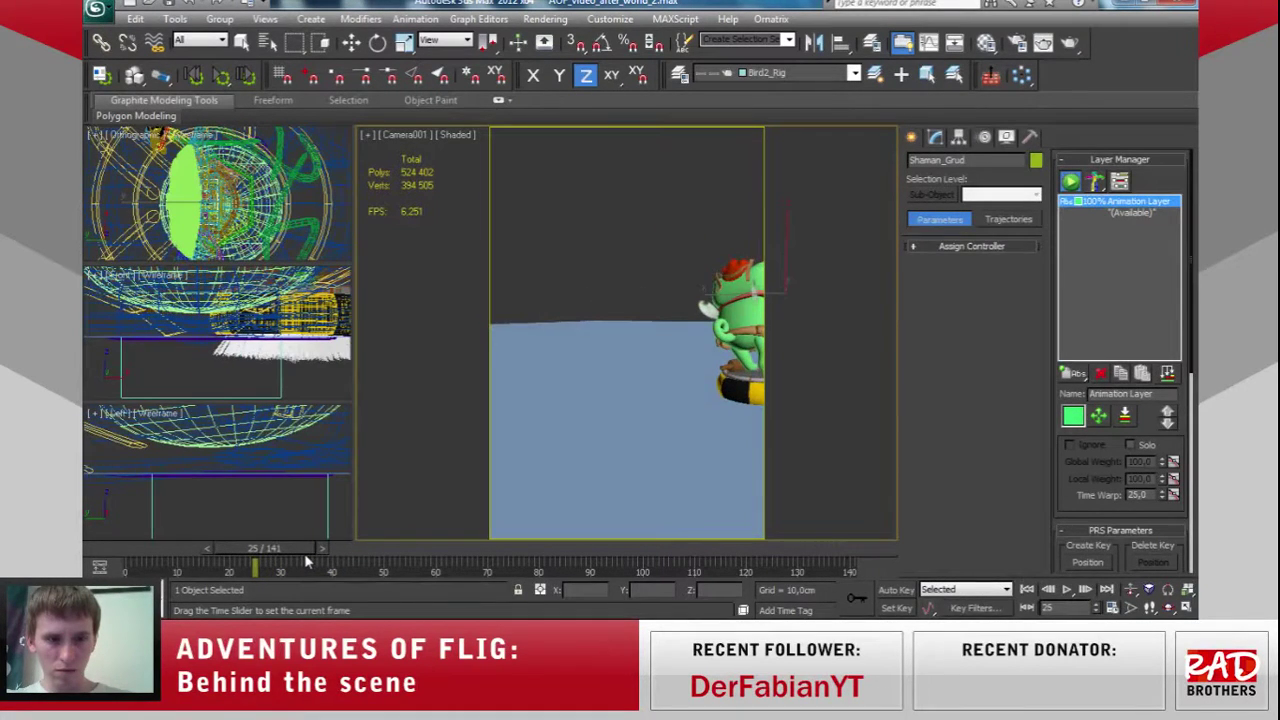
pyautogui.press('e')
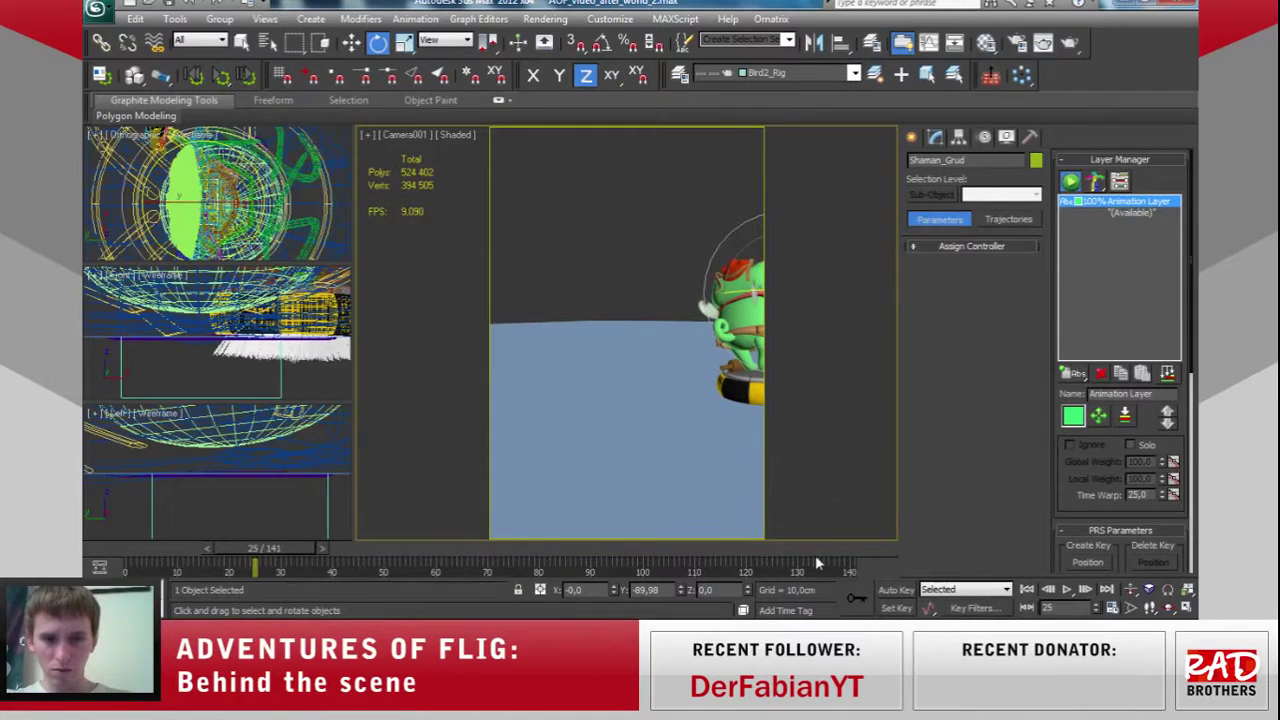
pyautogui.click(852, 600)
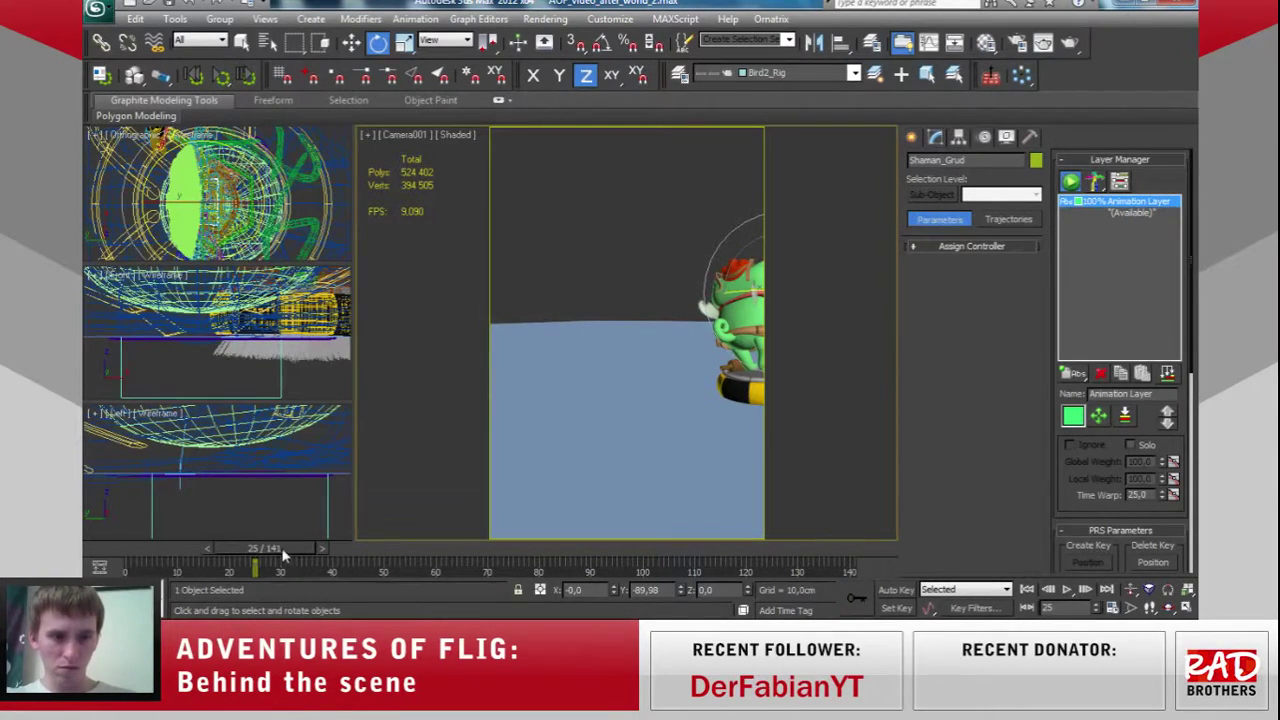
pyautogui.moveTo(283, 553); pyautogui.dragTo(368, 546)
pyautogui.press('e')
pyautogui.press('p')
pyautogui.rightClick(772, 305)
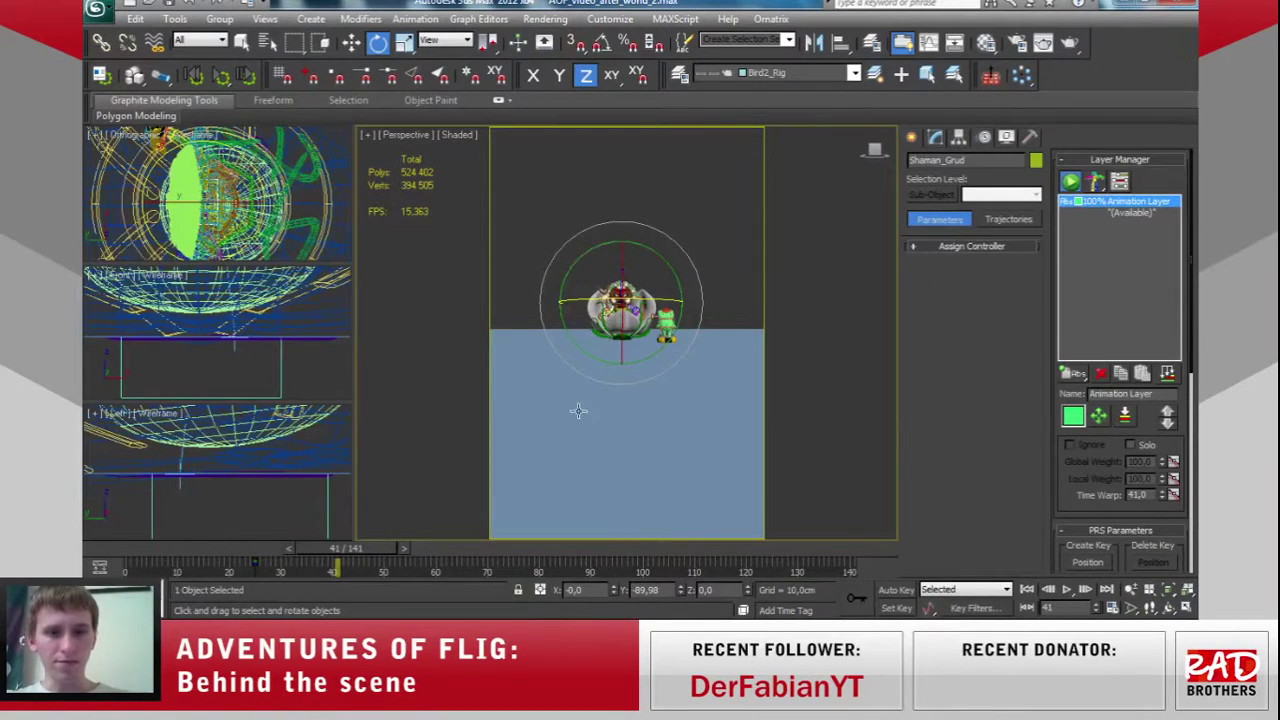
# Rotate Shaman_Grud on Z then Y to about -89.29, -78.874, 119.933 degrees.
pyautogui.press('z')
pyautogui.keyDown('alt'); pyautogui.moveTo(677, 296); pyautogui.dragTo(651, 278, button='middle'); pyautogui.keyUp('alt')
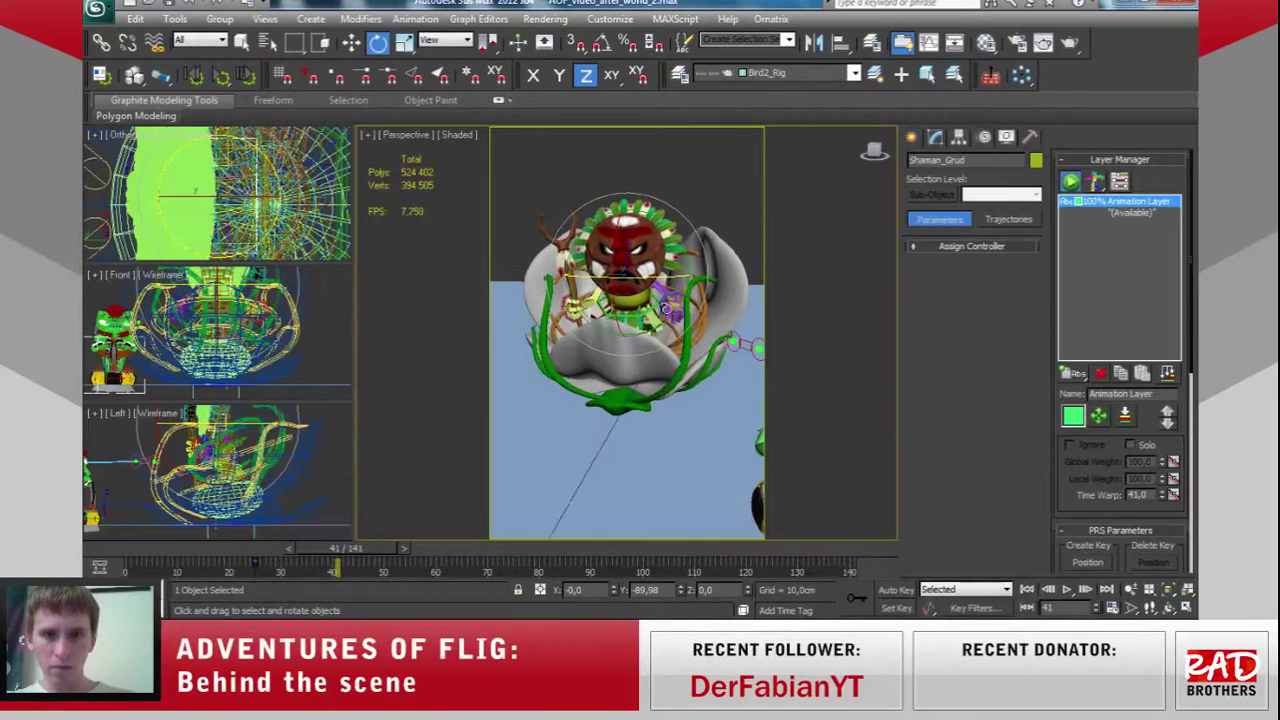
pyautogui.moveTo(677, 290)
pyautogui.mouseDown()
pyautogui.moveTo(692, 290)
pyautogui.moveTo(652, 258)
pyautogui.moveTo(648, 271)
pyautogui.mouseUp()
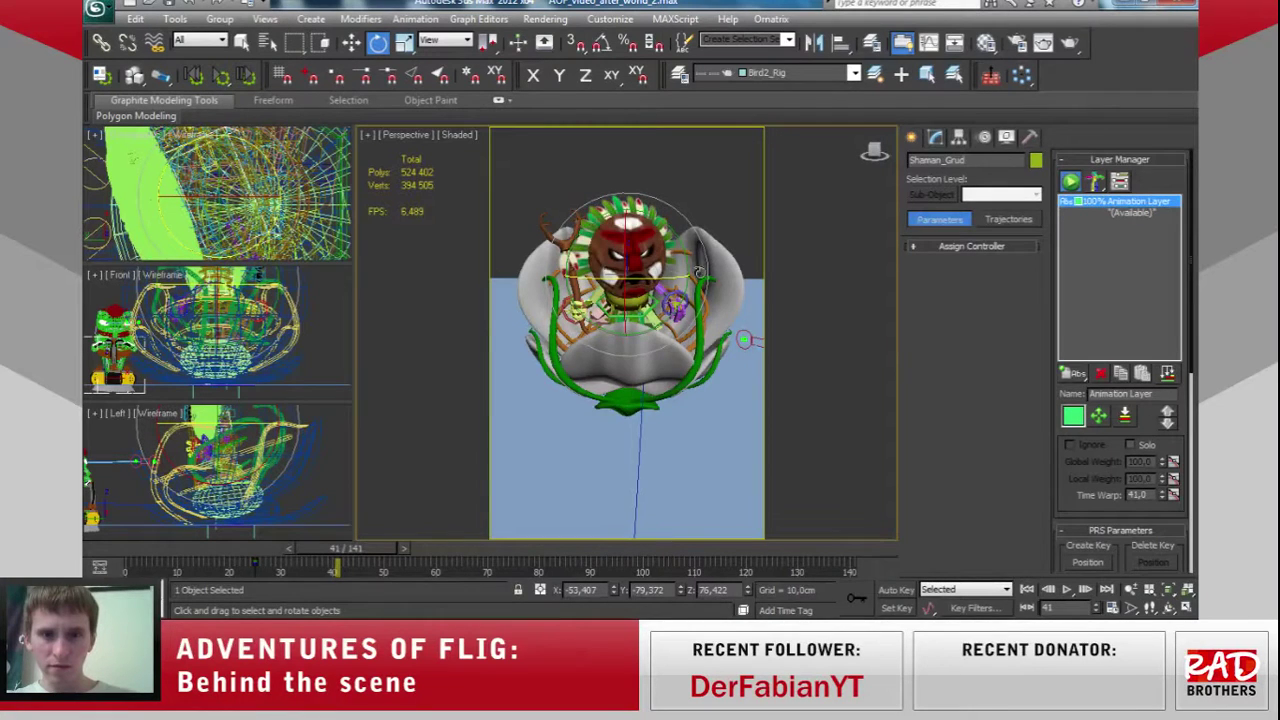
pyautogui.keyDown('alt'); pyautogui.moveTo(698, 272); pyautogui.dragTo(600, 345, button='middle'); pyautogui.keyUp('alt')
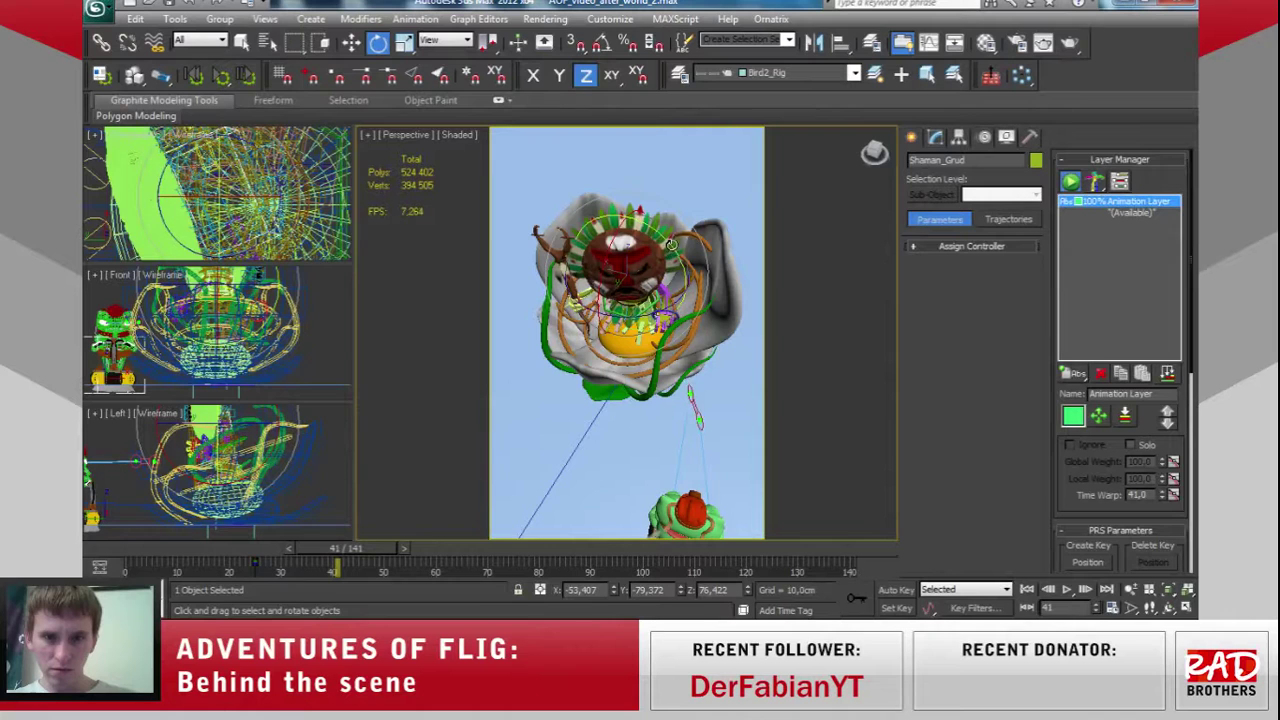
pyautogui.moveTo(678, 256); pyautogui.dragTo(648, 312)
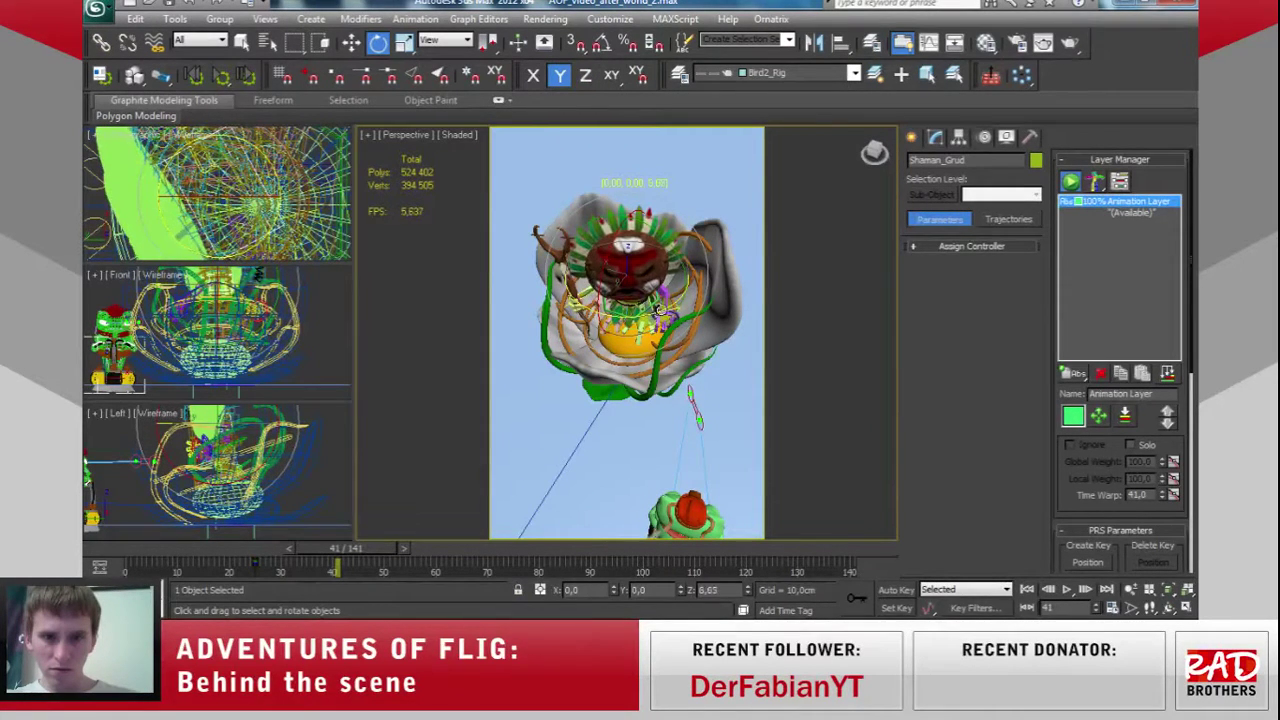
pyautogui.moveTo(650, 310); pyautogui.dragTo(660, 312)
pyautogui.moveTo(660, 312)
pyautogui.keyDown('alt'); pyautogui.mouseDown(button='middle')
pyautogui.moveTo(784, 282)
pyautogui.moveTo(646, 272)
pyautogui.moveTo(676, 316)
pyautogui.mouseUp(button='middle'); pyautogui.keyUp('alt')
# Select the left arm IK target and scrub the animation to frame 40.
pyautogui.click(678, 305)
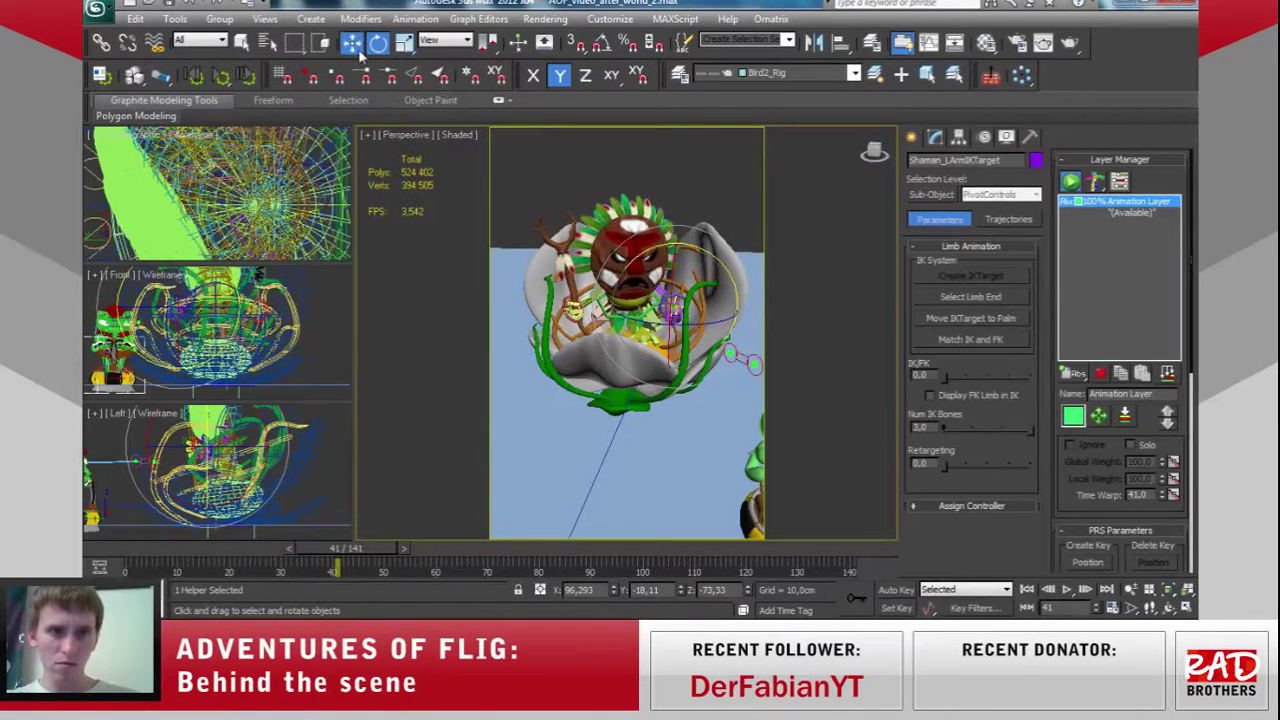
pyautogui.press('w')
pyautogui.moveTo(368, 549)
pyautogui.mouseDown()
pyautogui.moveTo(351, 549)
pyautogui.moveTo(365, 556)
pyautogui.mouseUp()
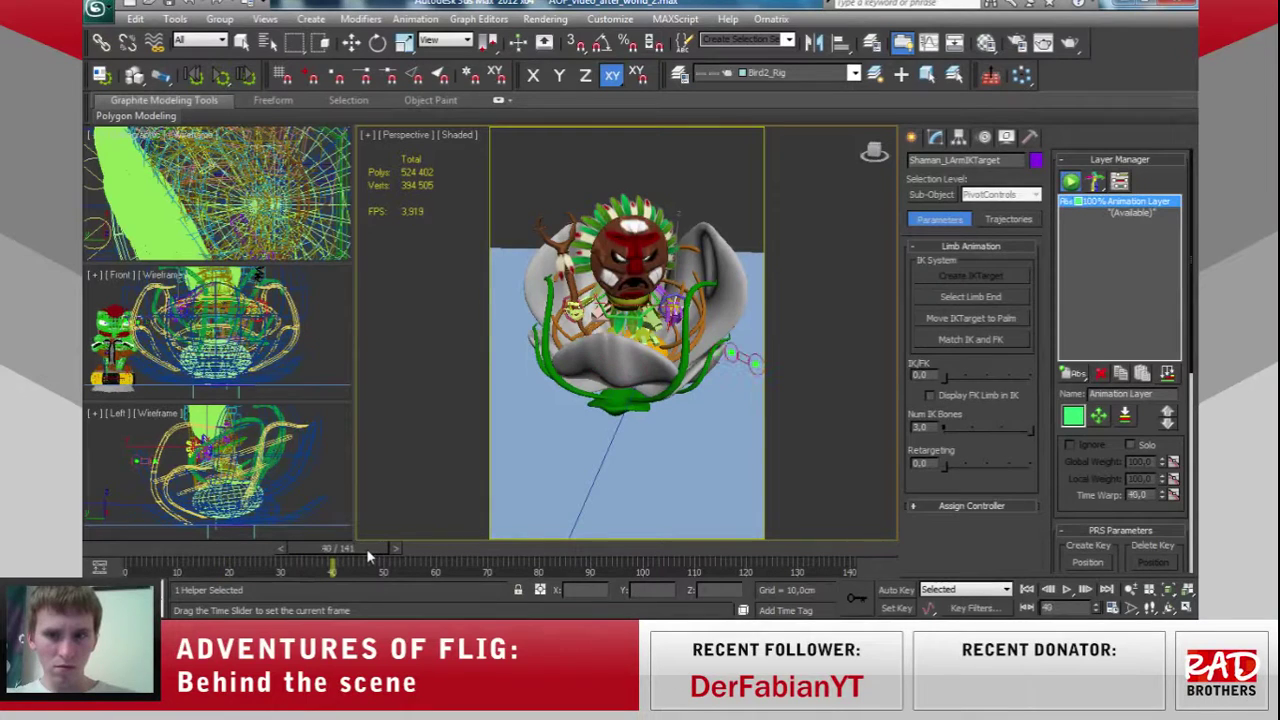
pyautogui.press('w')
pyautogui.moveTo(366, 548); pyautogui.dragTo(392, 549)
pyautogui.keyDown('alt'); pyautogui.moveTo(600, 330); pyautogui.dragTo(702, 322, button='middle'); pyautogui.keyUp('alt')
# Reselect Shaman_Grud, try a slight Z rotation, and undo it.
pyautogui.click(660, 305)
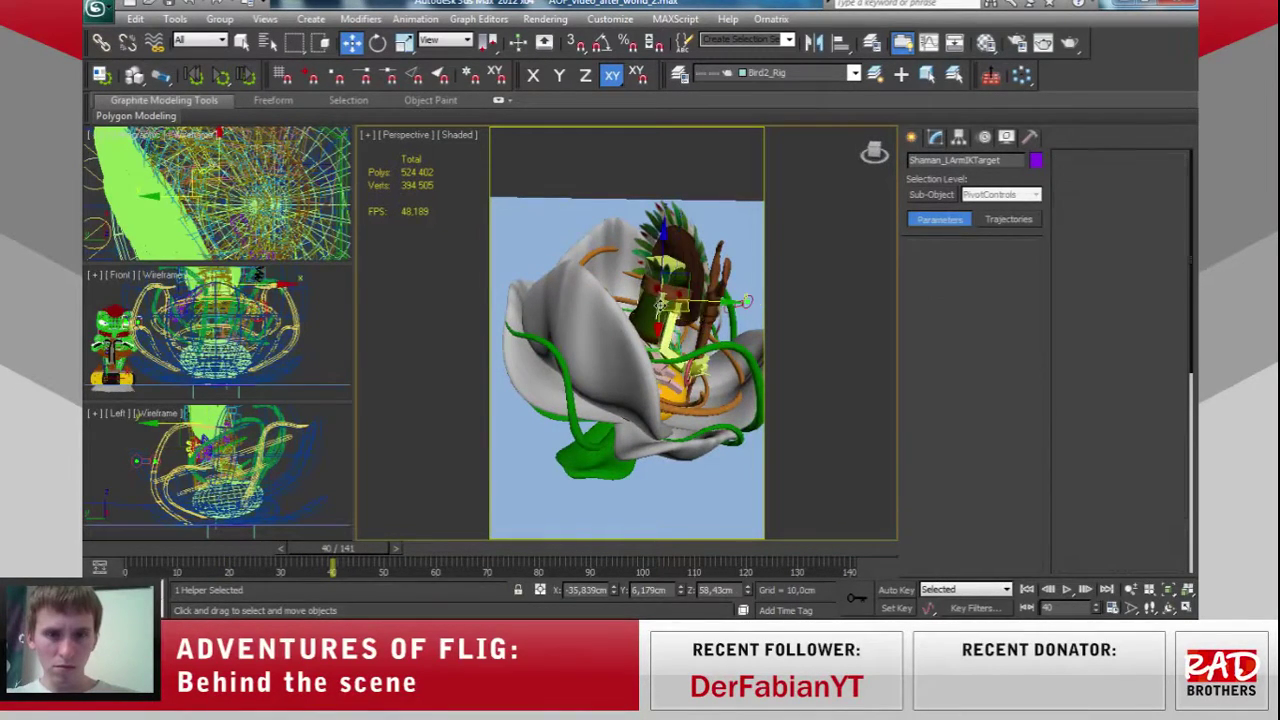
pyautogui.keyDown('alt'); pyautogui.moveTo(648, 393); pyautogui.dragTo(505, 378, button='middle'); pyautogui.keyUp('alt')
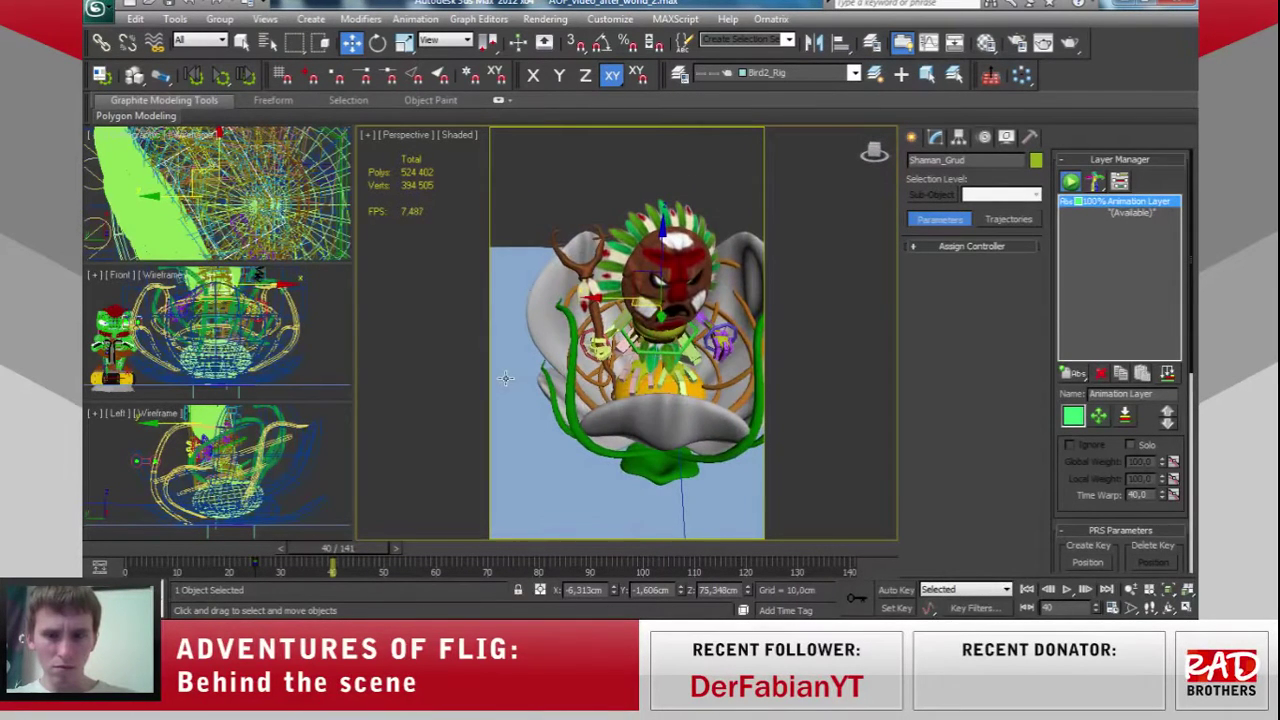
pyautogui.press('e')
pyautogui.moveTo(678, 315); pyautogui.dragTo(683, 357)
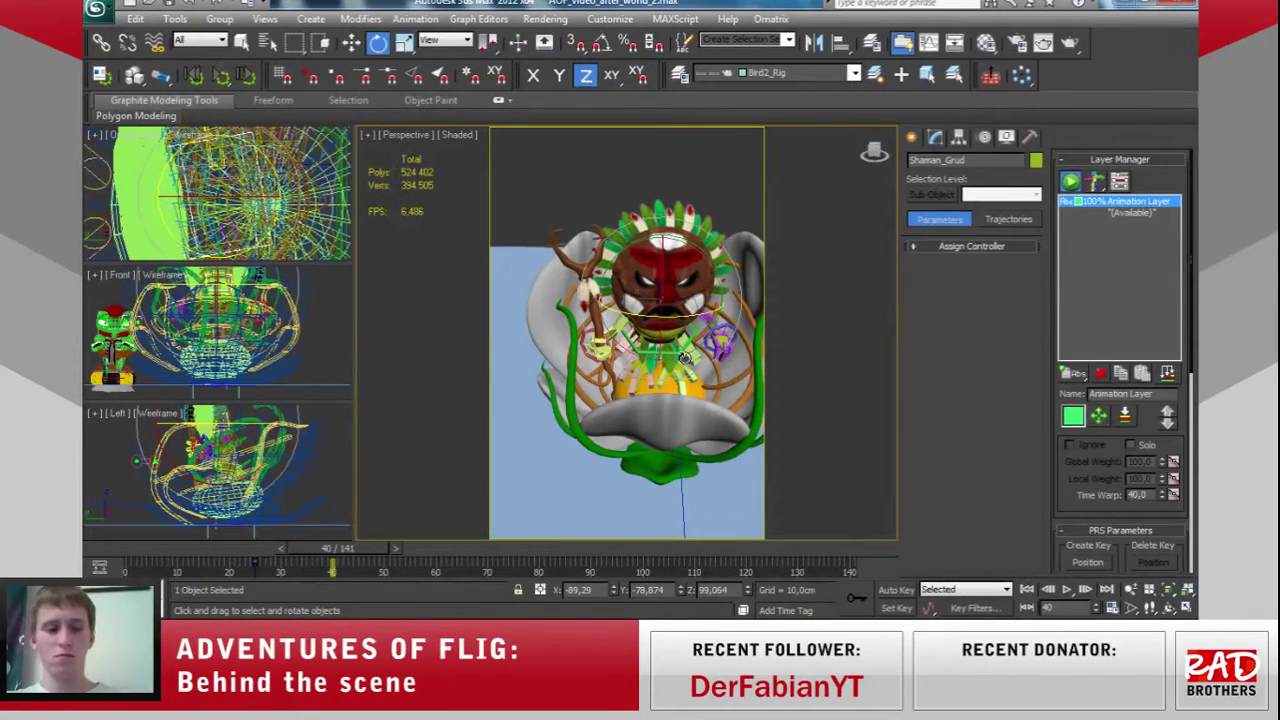
pyautogui.hotkey('ctrl', 'z')
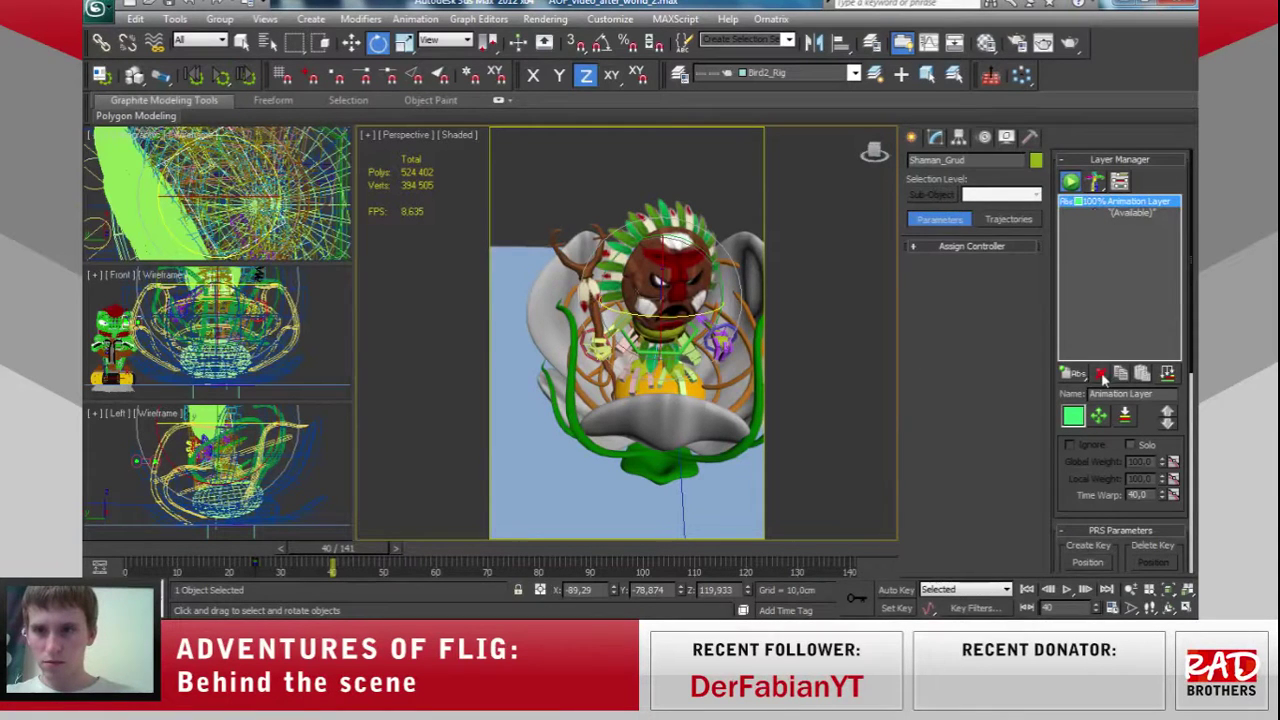
# Add an animation layer, test and undo a head turn, then delete the extra layer.
pyautogui.click(1081, 375)
pyautogui.click(1077, 395)
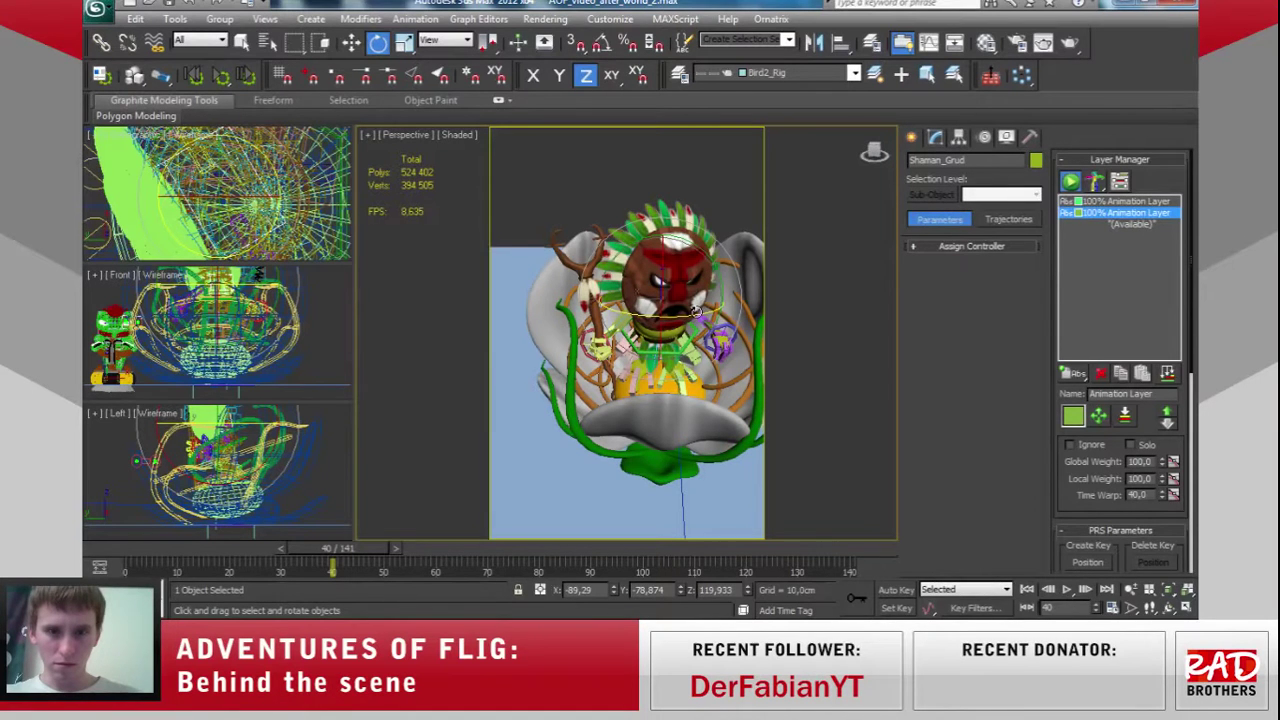
pyautogui.moveTo(681, 314); pyautogui.dragTo(660, 313)
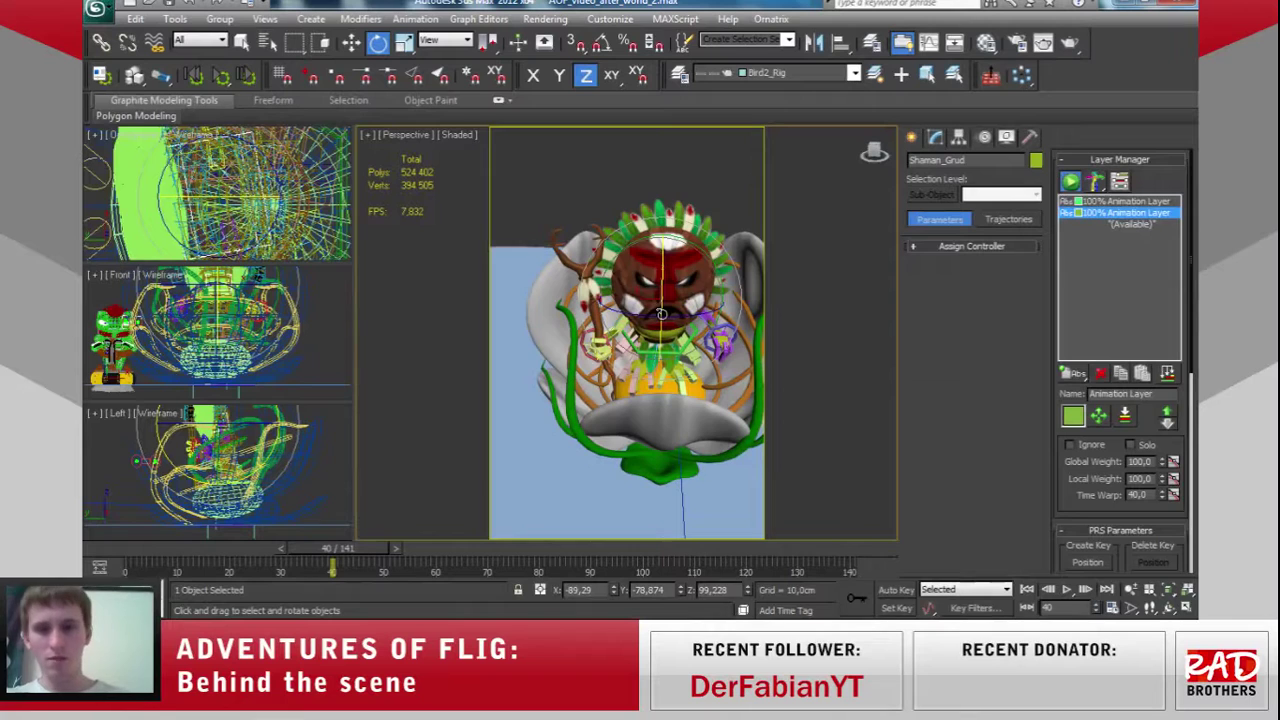
pyautogui.hotkey('ctrl', 'z')
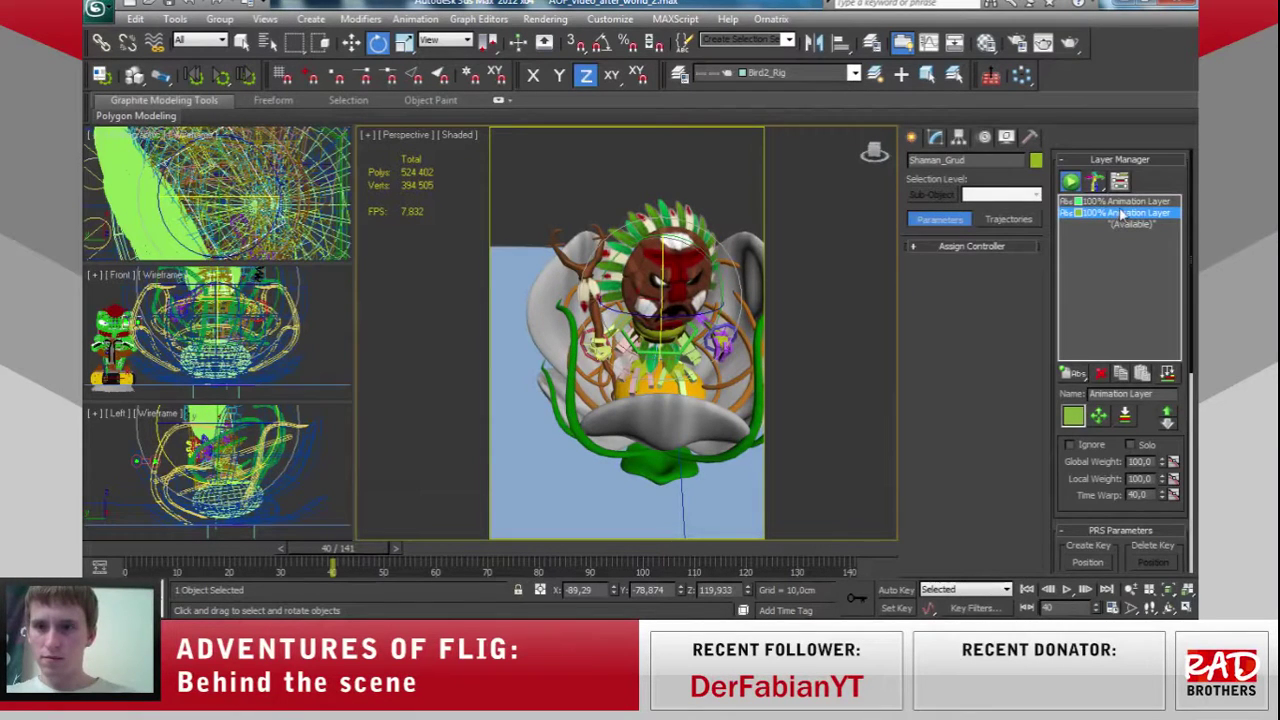
pyautogui.click(1111, 369)
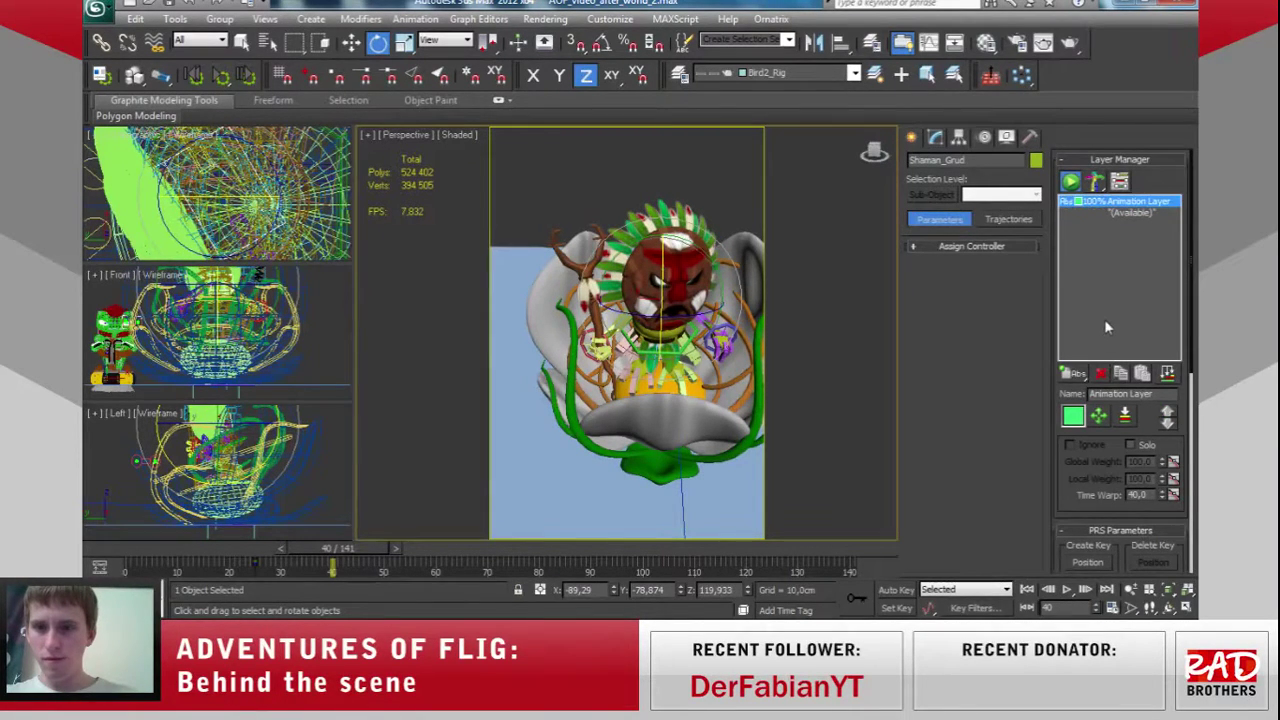
# Turn on Auto Key and move to frame 25.
pyautogui.click(895, 590)
pyautogui.moveTo(672, 305); pyautogui.dragTo(695, 313)
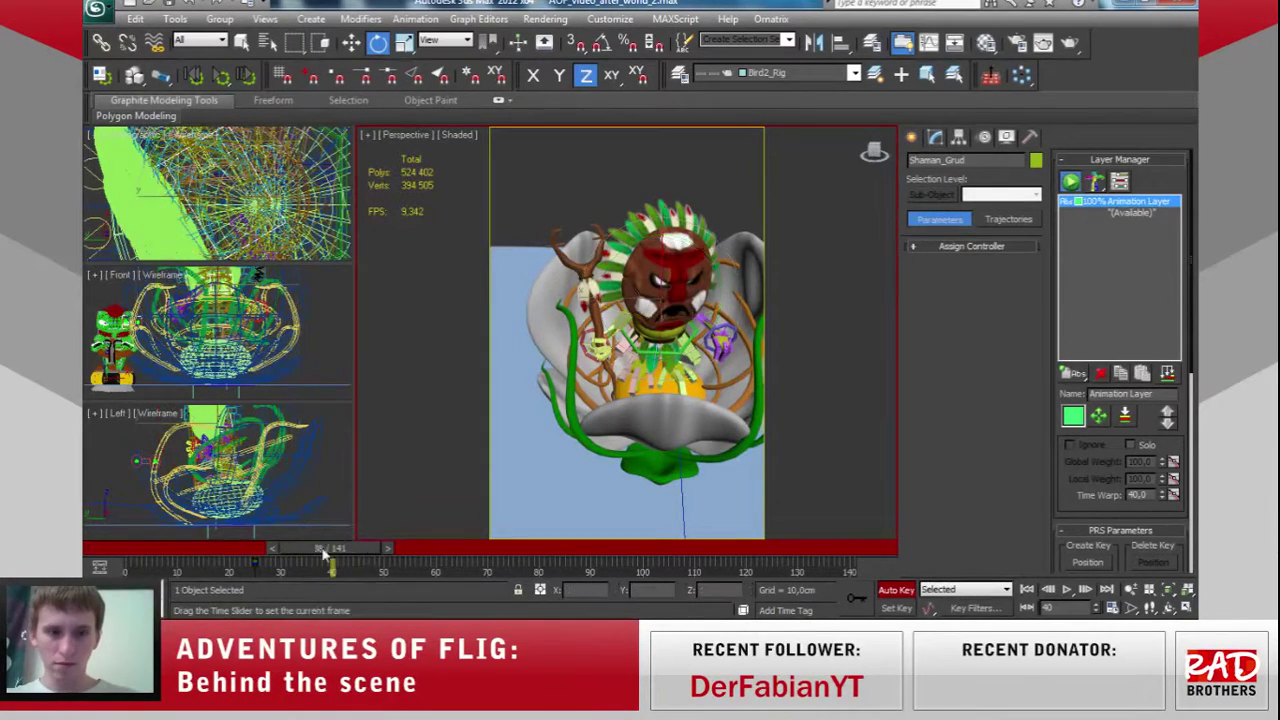
pyautogui.moveTo(362, 548); pyautogui.dragTo(297, 548)
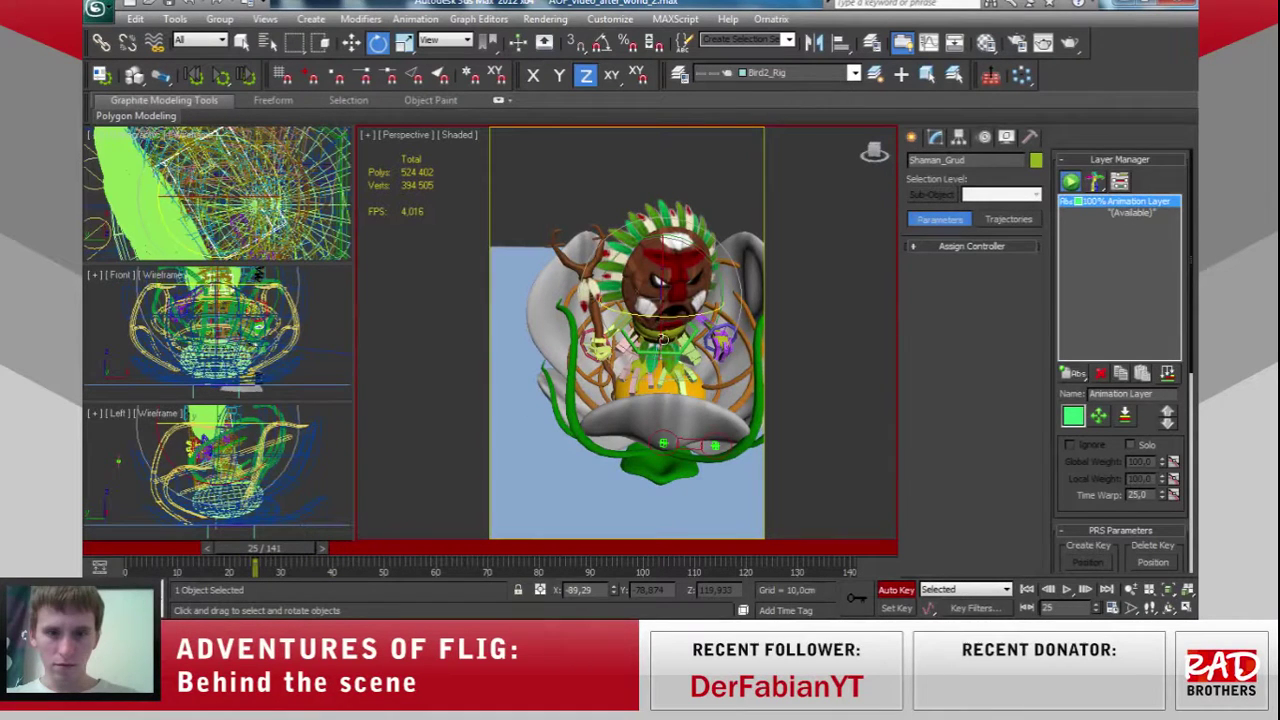
# Key the head at -27.47° Z on frame 25, then turn it back 24.14° at frame 43.
pyautogui.moveTo(668, 312); pyautogui.dragTo(637, 307)
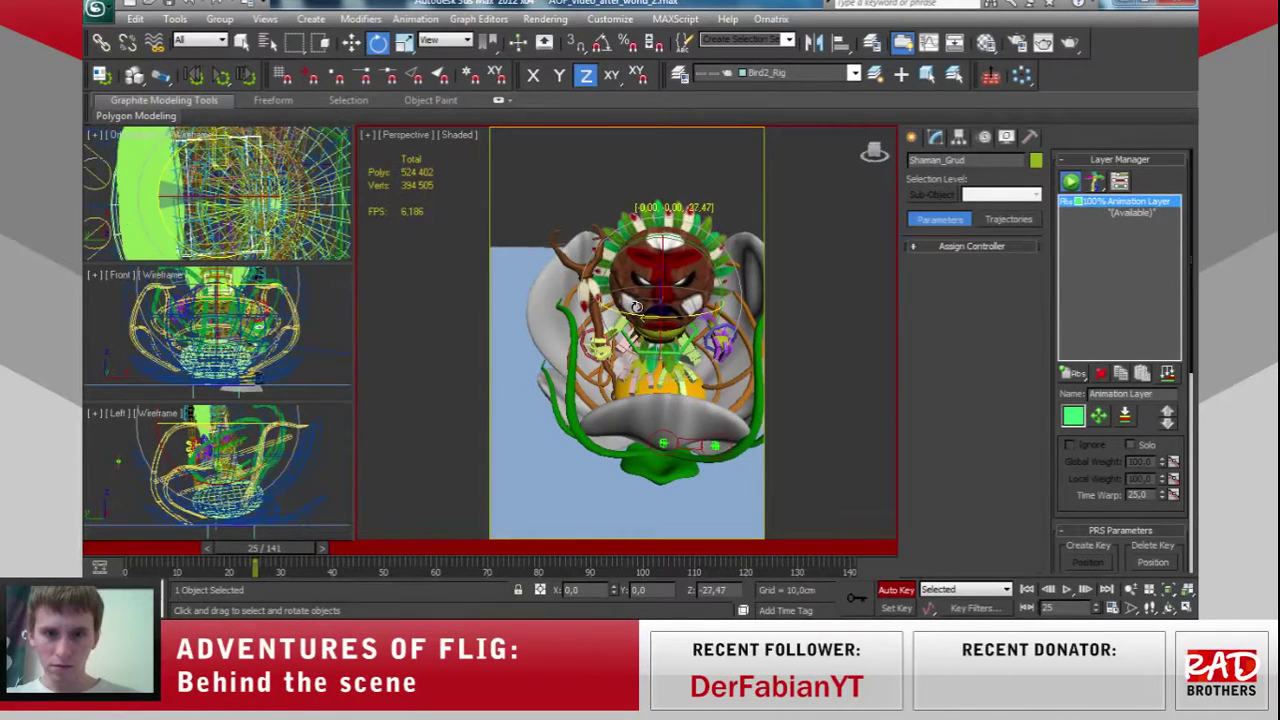
pyautogui.moveTo(295, 552); pyautogui.dragTo(381, 549)
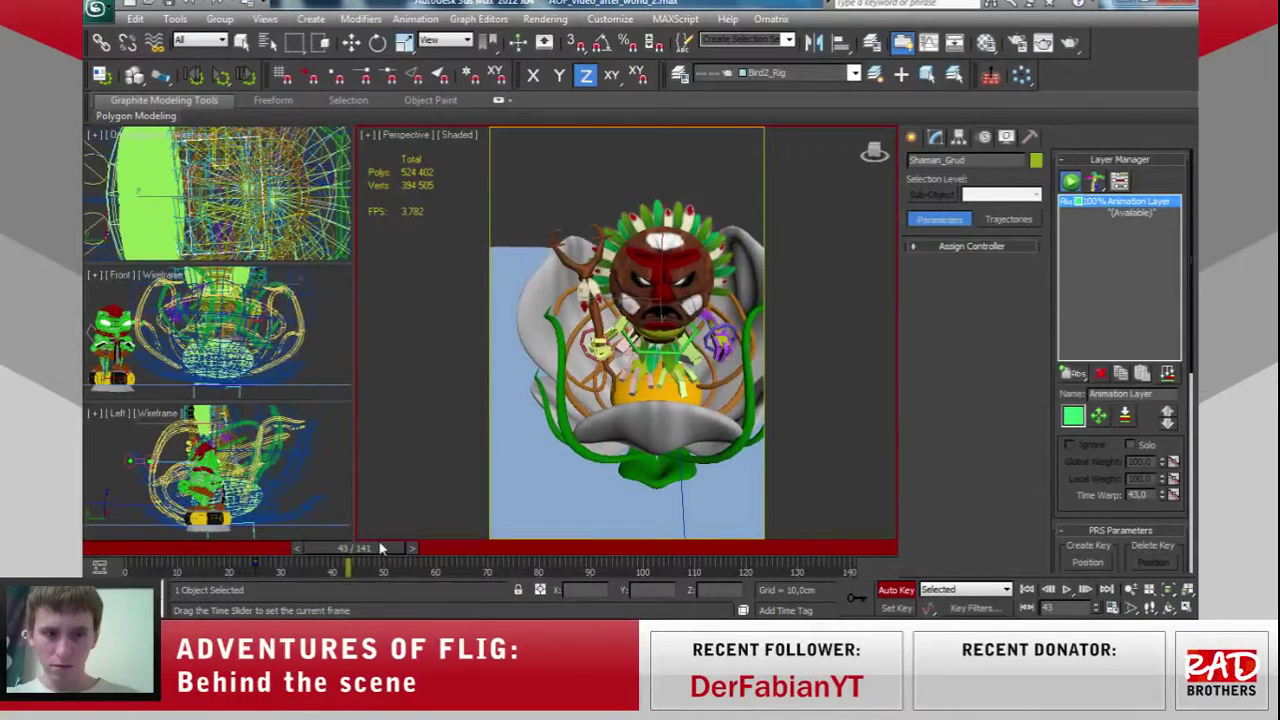
pyautogui.moveTo(710, 325)
pyautogui.mouseDown()
pyautogui.moveTo(726, 330)
pyautogui.moveTo(718, 263)
pyautogui.moveTo(719, 282)
pyautogui.mouseUp()
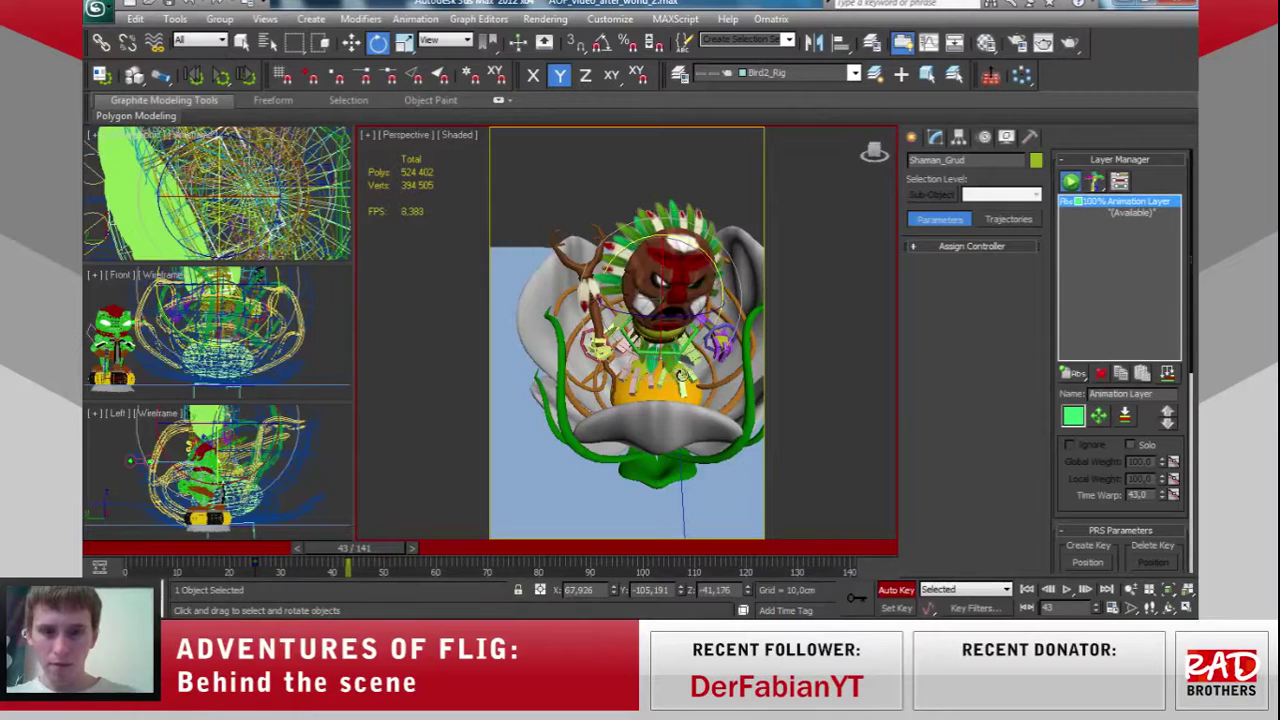
# Lift Shaman_Grud along Z to -6.313, -1.606, 75.348 cm at frame 43.
pyautogui.keyDown('alt'); pyautogui.moveTo(678, 372); pyautogui.dragTo(716, 342, button='middle'); pyautogui.keyUp('alt')
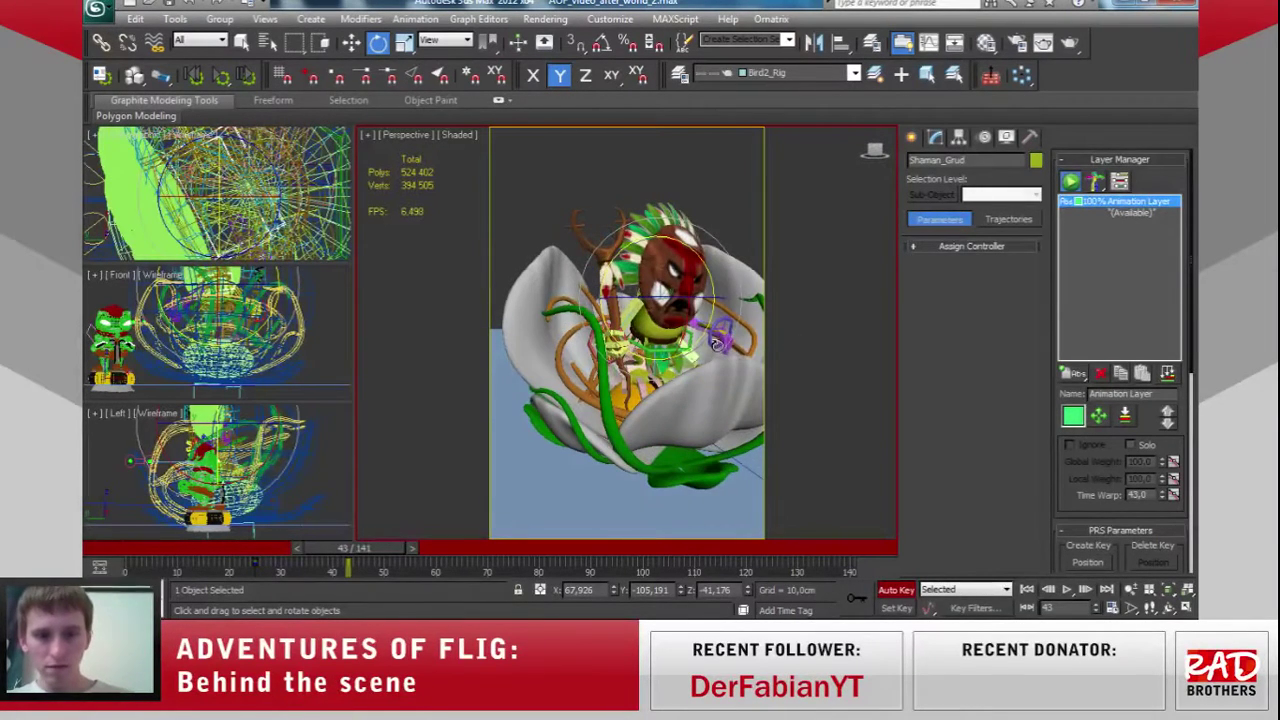
pyautogui.press('w')
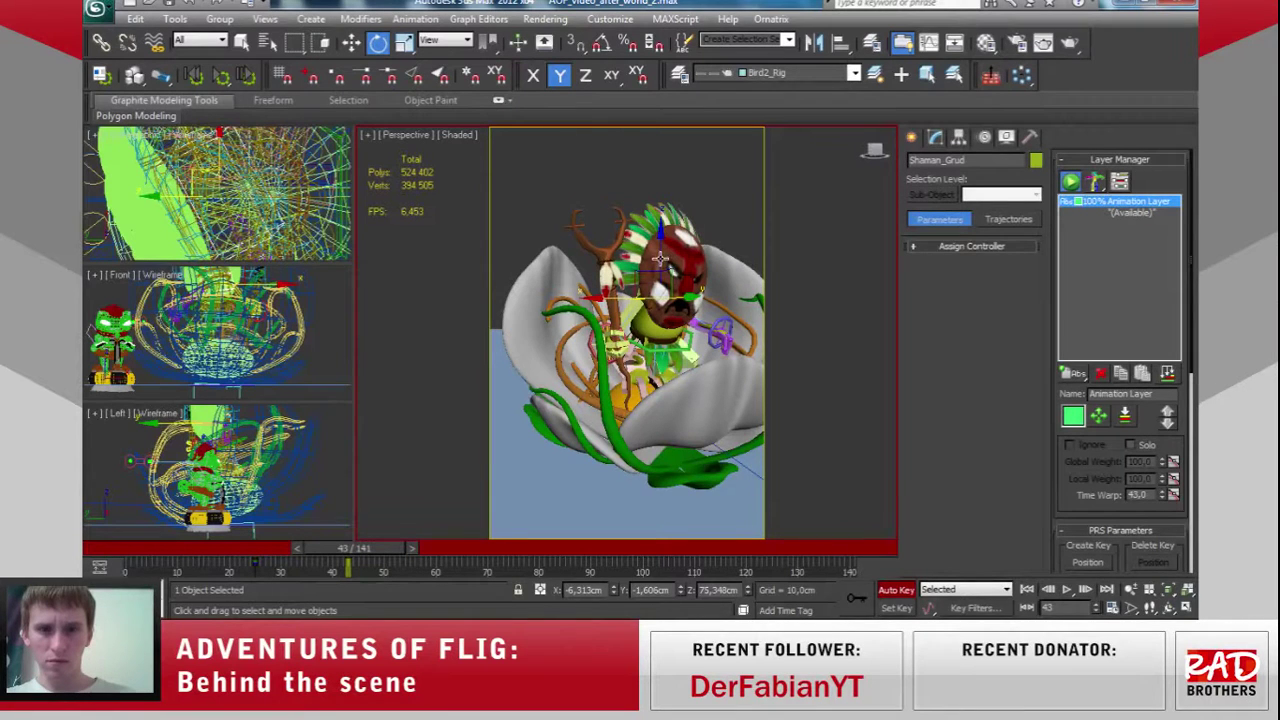
pyautogui.moveTo(660, 258)
pyautogui.mouseDown()
pyautogui.moveTo(658, 244)
pyautogui.moveTo(656, 262)
pyautogui.mouseUp()
pyautogui.press('w')
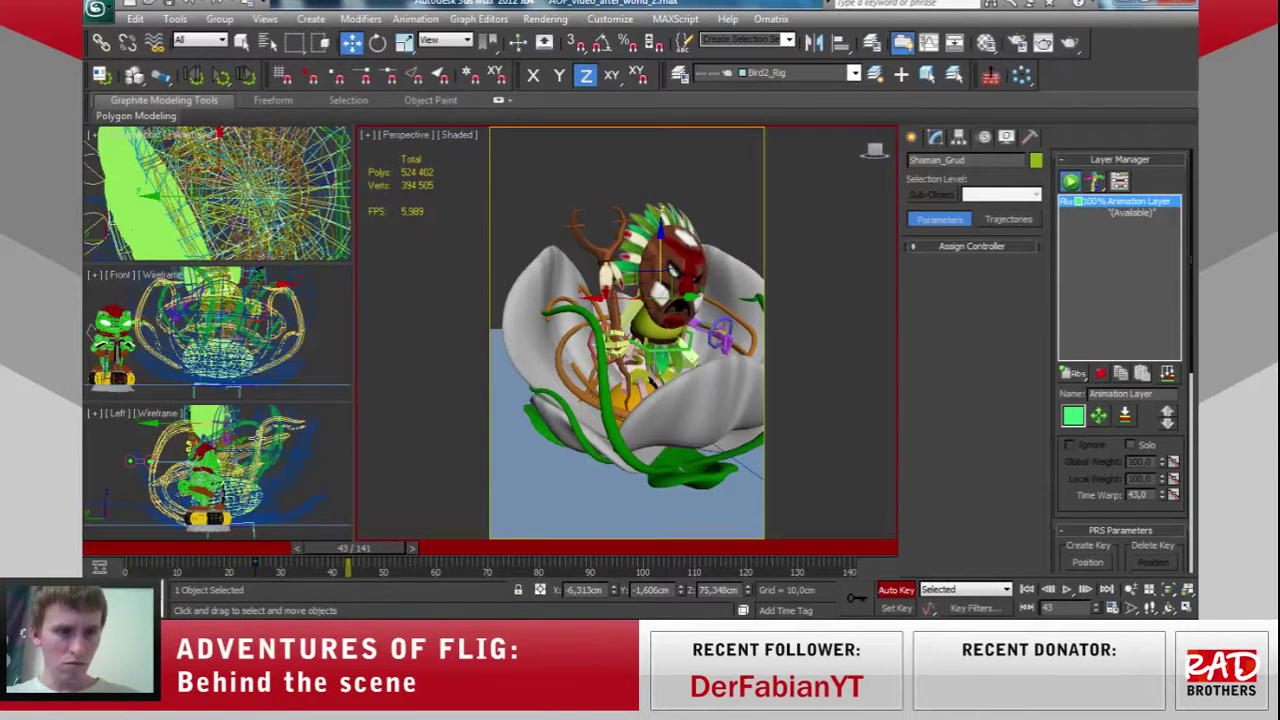
pyautogui.scroll(2, 237, 368)
pyautogui.scroll(2, 237, 368)
pyautogui.scroll(2, 237, 368)
pyautogui.scroll(2, 237, 368)
pyautogui.moveTo(237, 368); pyautogui.dragTo(279, 362, button='middle')
# Select Shaman_Taz_ at frame 42 and raise it slightly on Z.
pyautogui.click(250, 313)
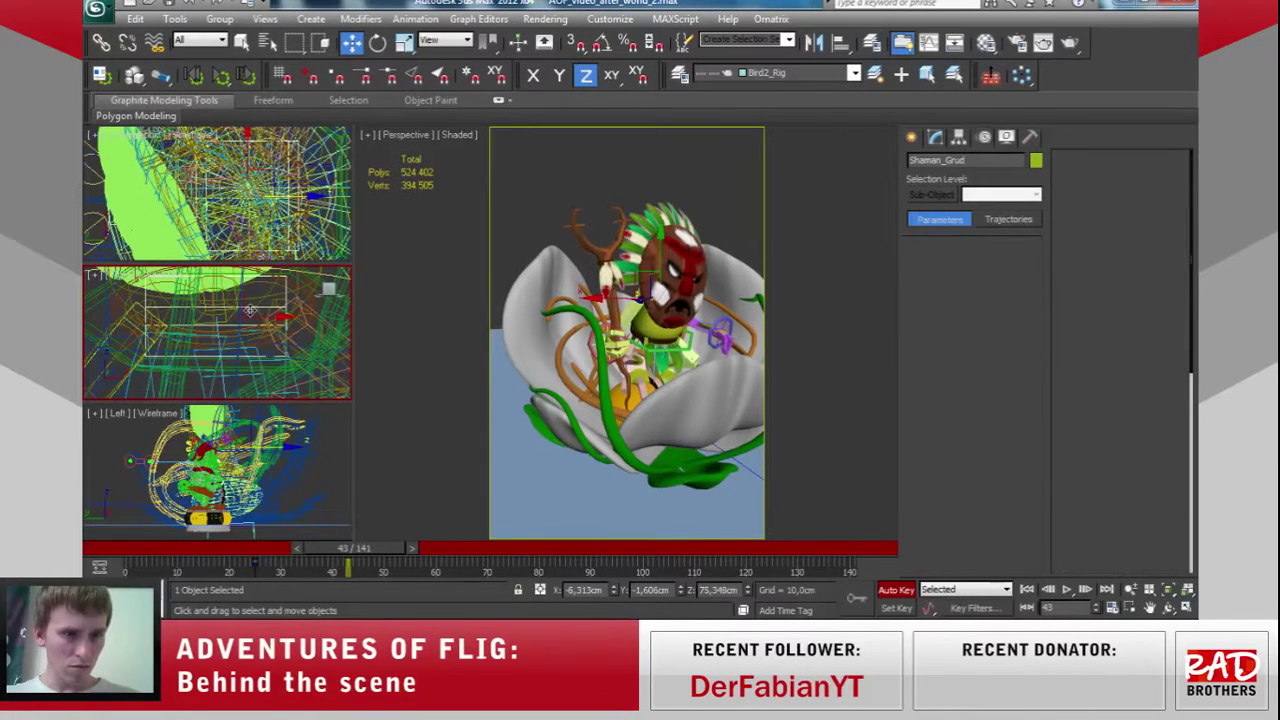
pyautogui.moveTo(350, 548)
pyautogui.mouseDown()
pyautogui.moveTo(277, 552)
pyautogui.moveTo(287, 548)
pyautogui.mouseUp()
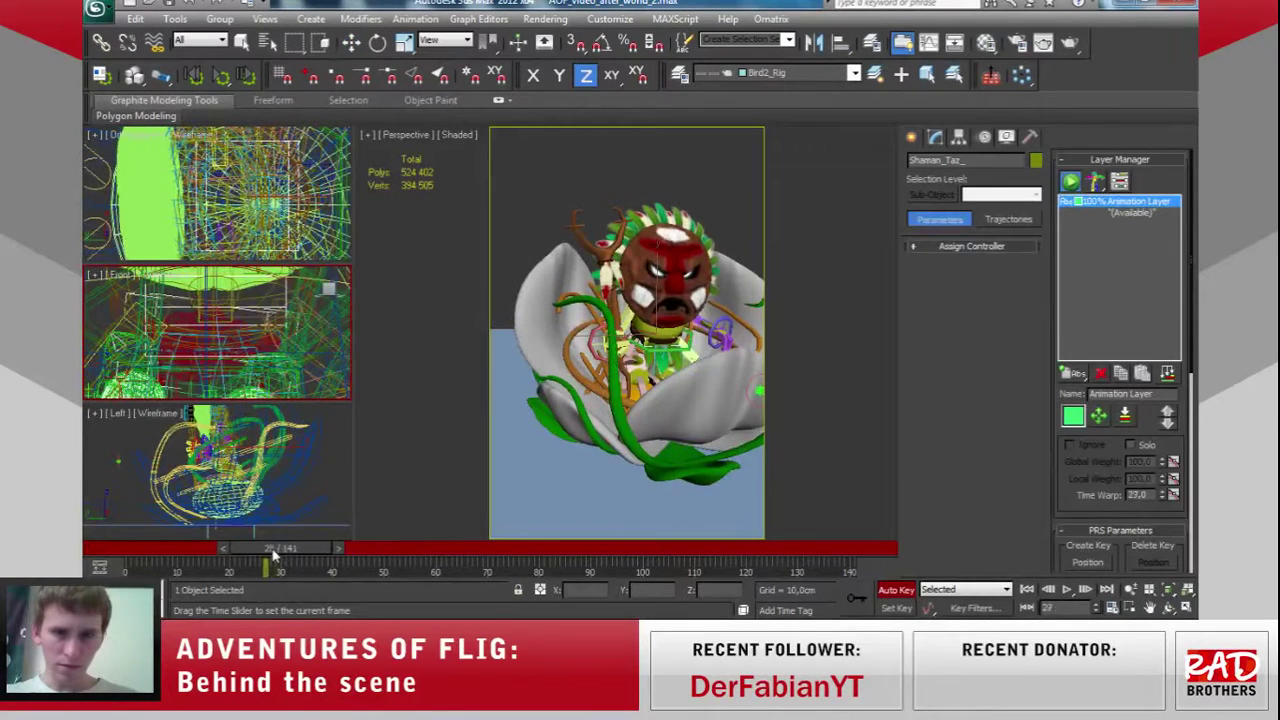
pyautogui.press('w')
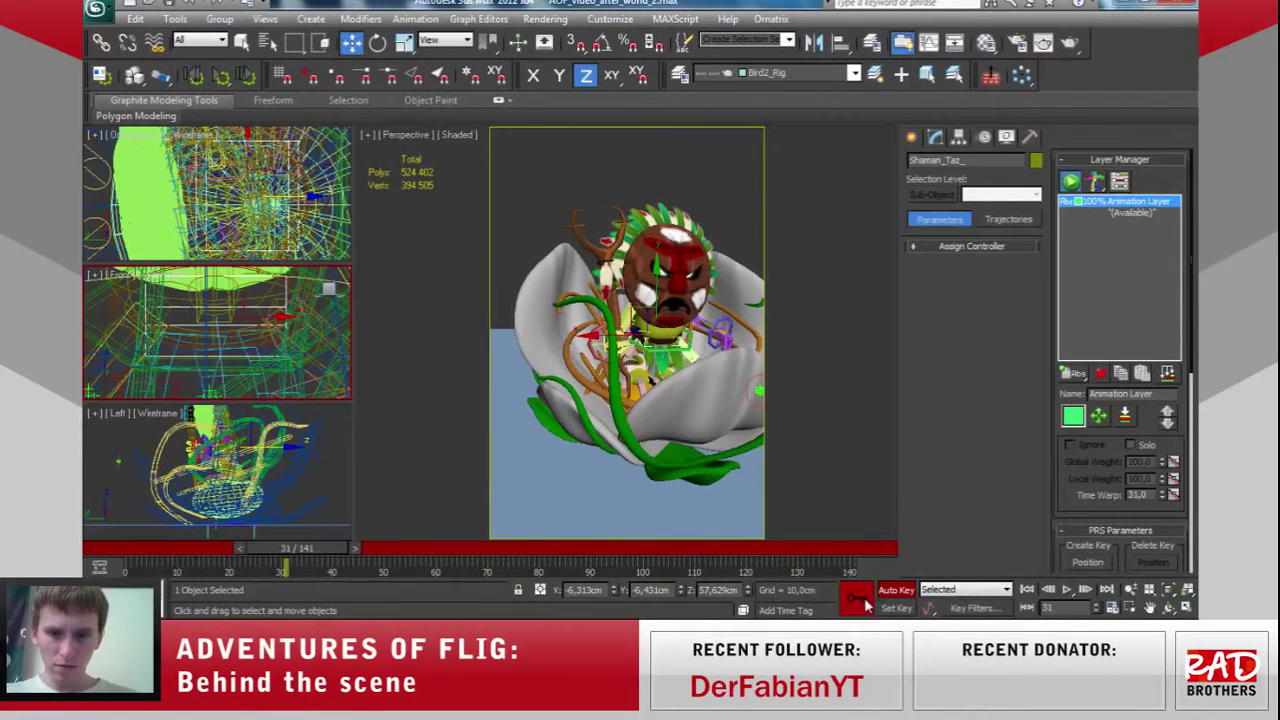
pyautogui.moveTo(331, 552); pyautogui.dragTo(381, 544)
pyautogui.press('w')
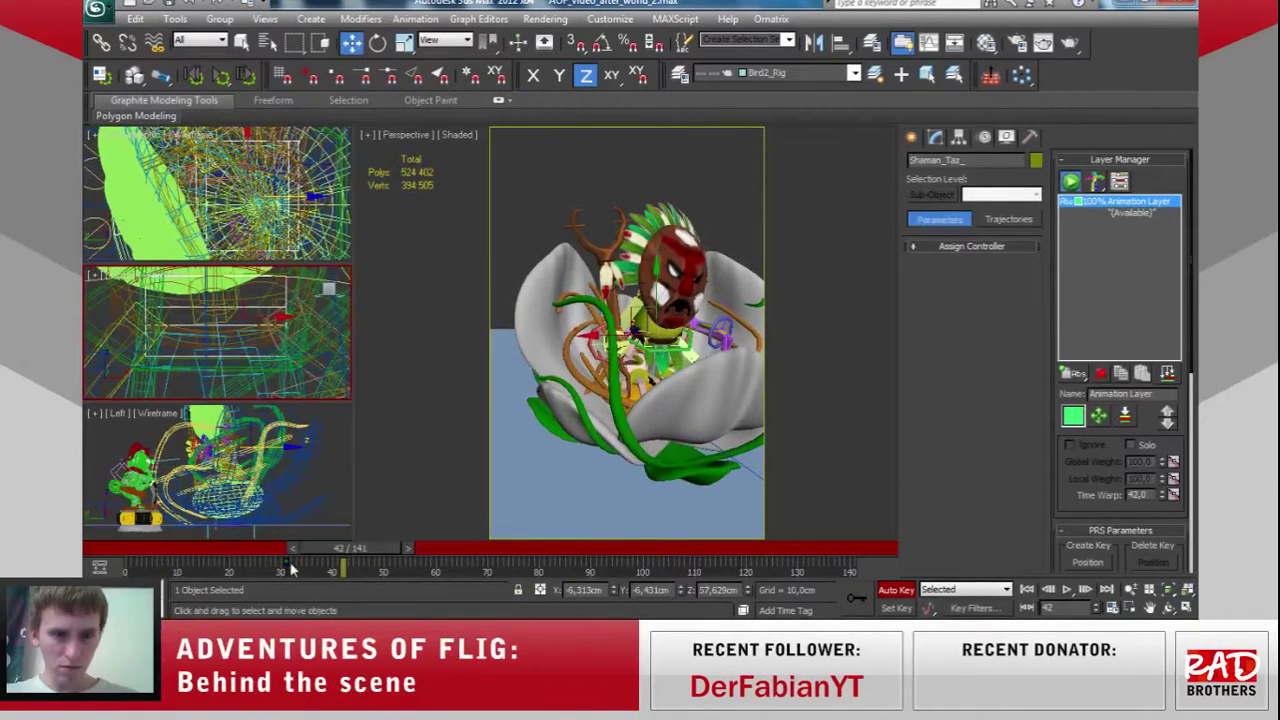
pyautogui.click(726, 374)
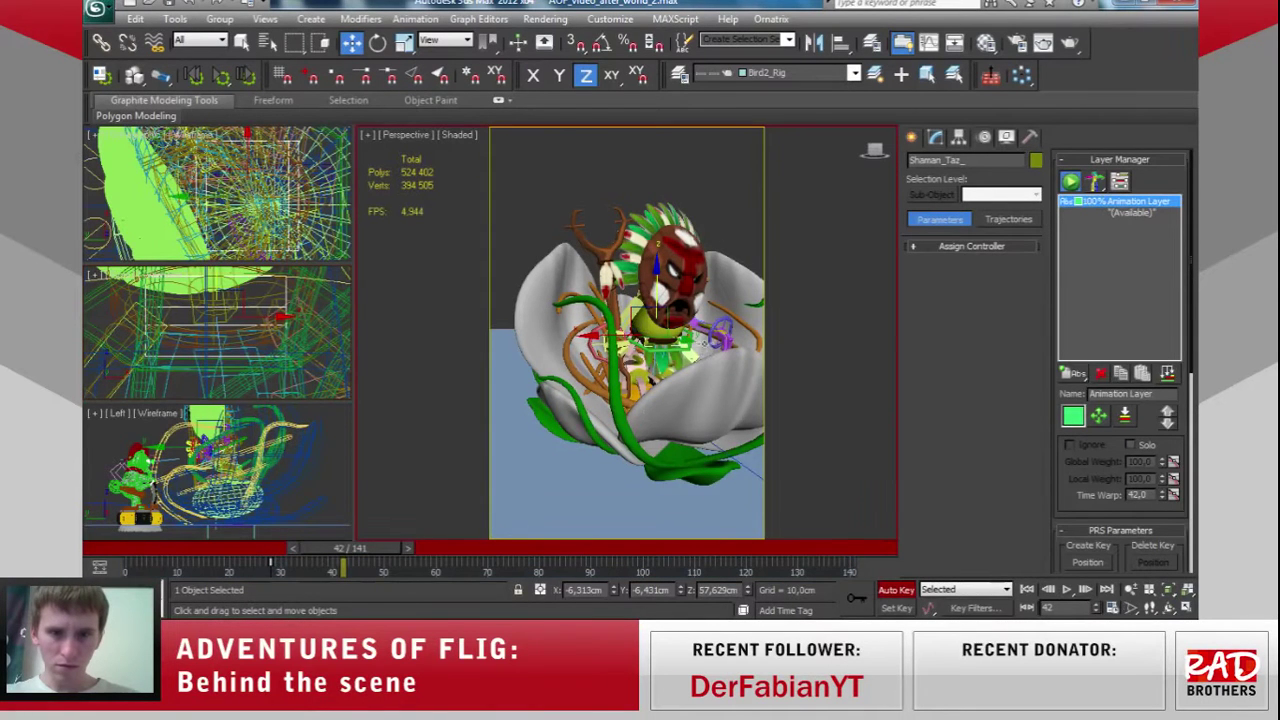
pyautogui.moveTo(658, 290); pyautogui.dragTo(655, 284)
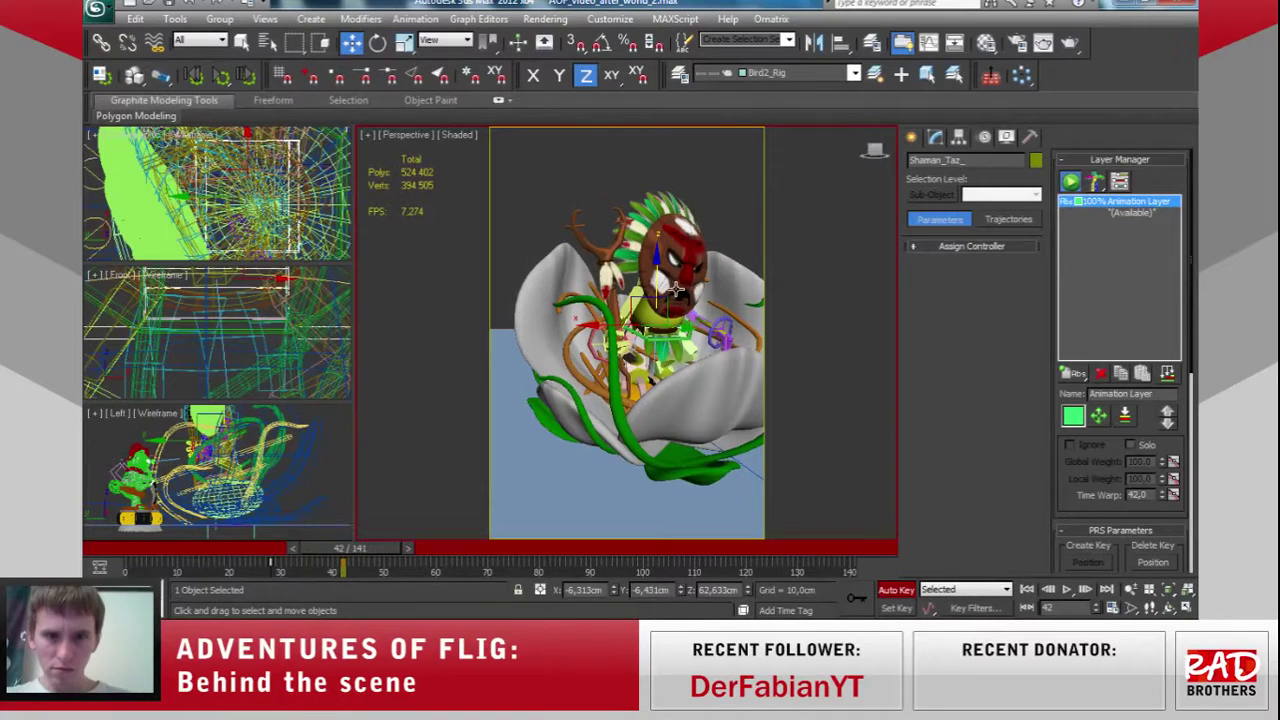
# Rotate Shaman_Taz_ about its Local axes by roughly 7.55 degrees.
pyautogui.press('e')
pyautogui.keyDown('alt'); pyautogui.moveTo(683, 296); pyautogui.dragTo(615, 256, button='middle'); pyautogui.keyUp('alt')
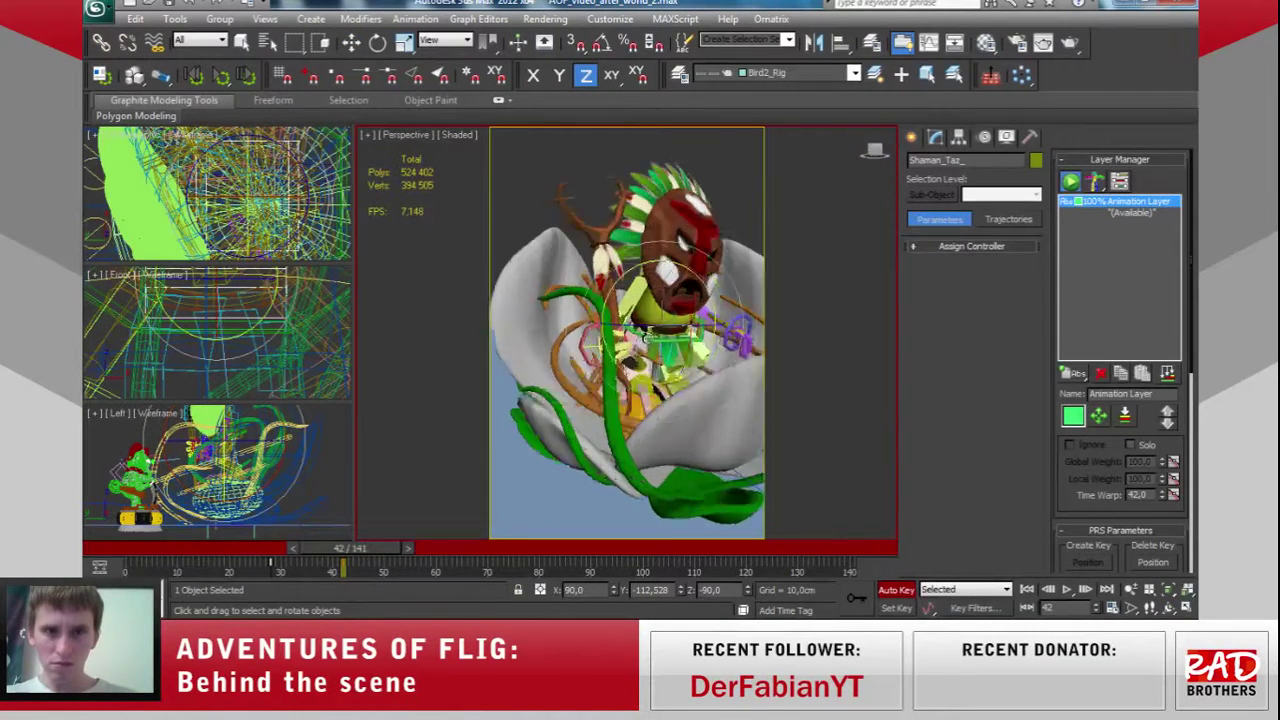
pyautogui.click(445, 40)
pyautogui.click(430, 97)
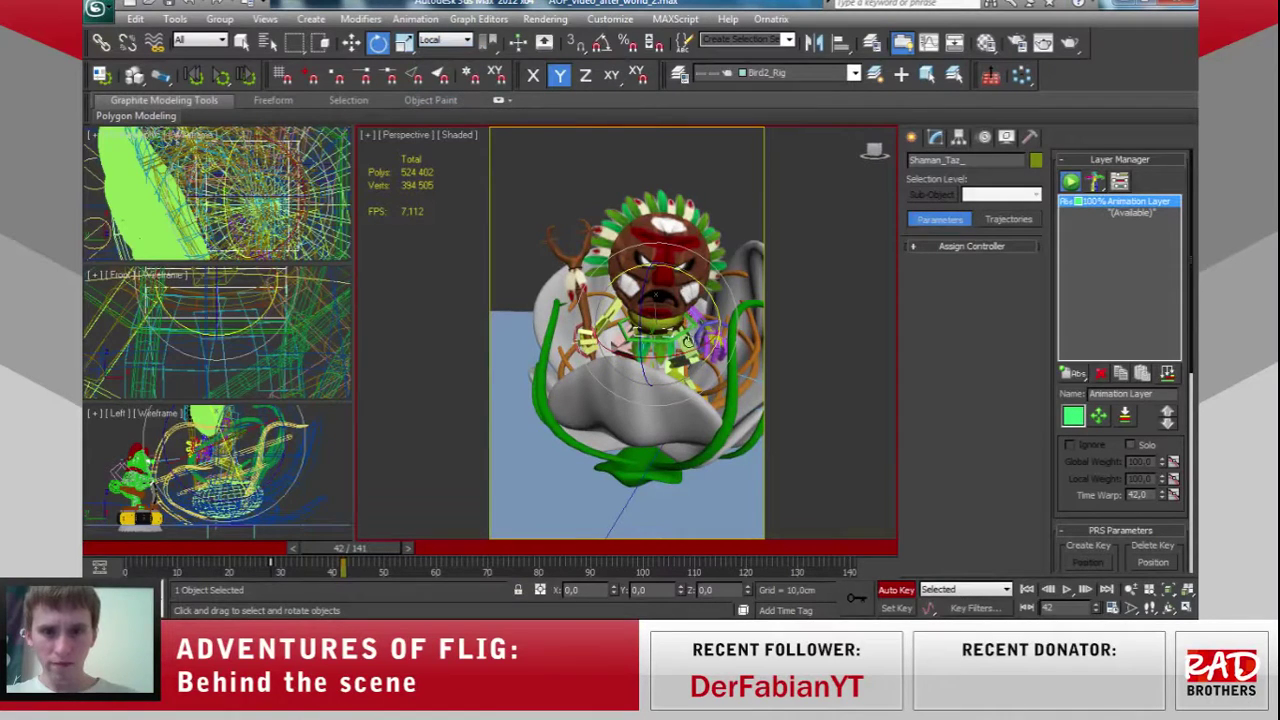
pyautogui.moveTo(688, 340)
pyautogui.mouseDown()
pyautogui.moveTo(705, 287)
pyautogui.moveTo(650, 301)
pyautogui.moveTo(650, 320)
pyautogui.mouseUp()
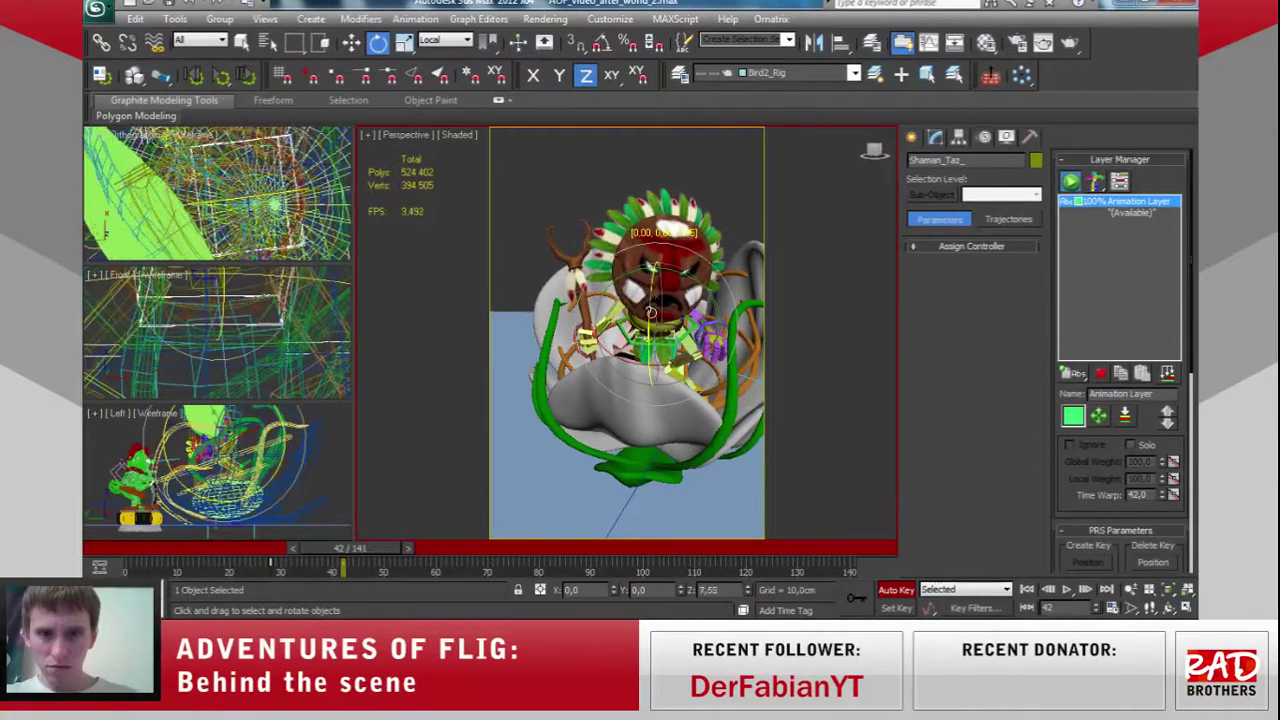
# Compare poses through Camera001 (frames 33–42), then orbit a zoomed Perspective view toward the shaman's face.
pyautogui.press('c')
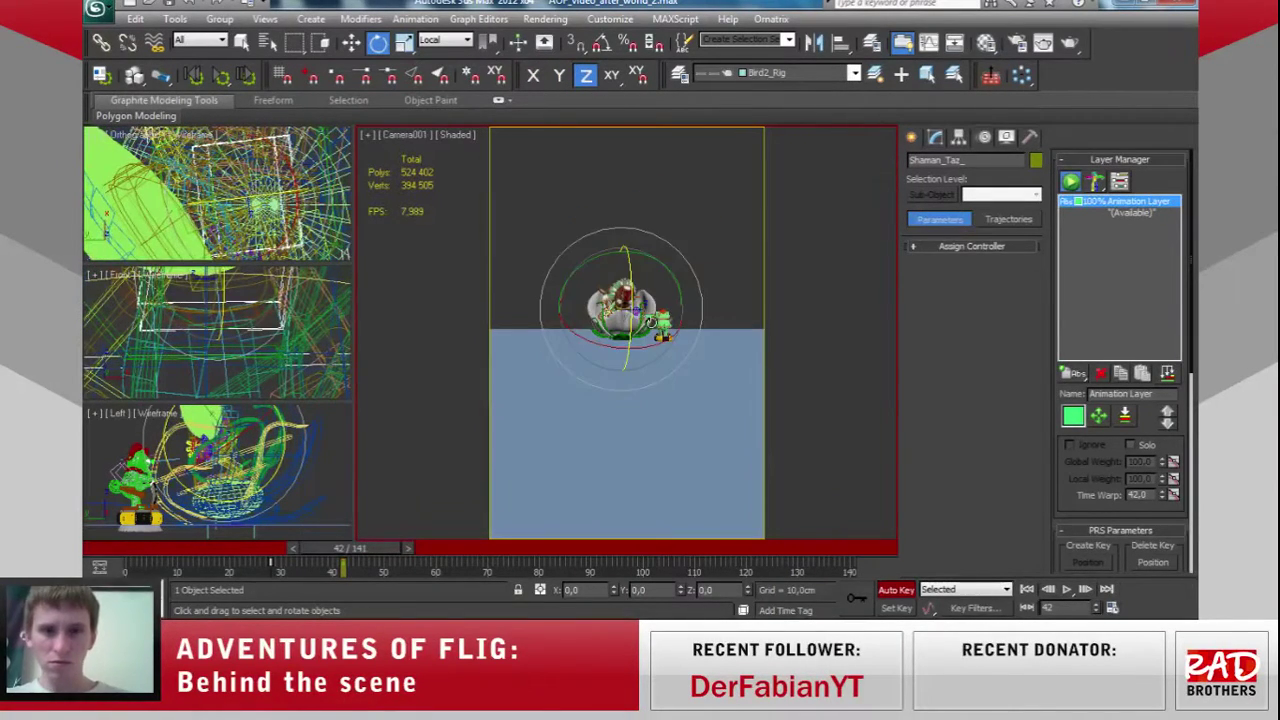
pyautogui.moveTo(388, 547)
pyautogui.mouseDown()
pyautogui.moveTo(300, 553)
pyautogui.moveTo(430, 540)
pyautogui.moveTo(390, 545)
pyautogui.mouseUp()
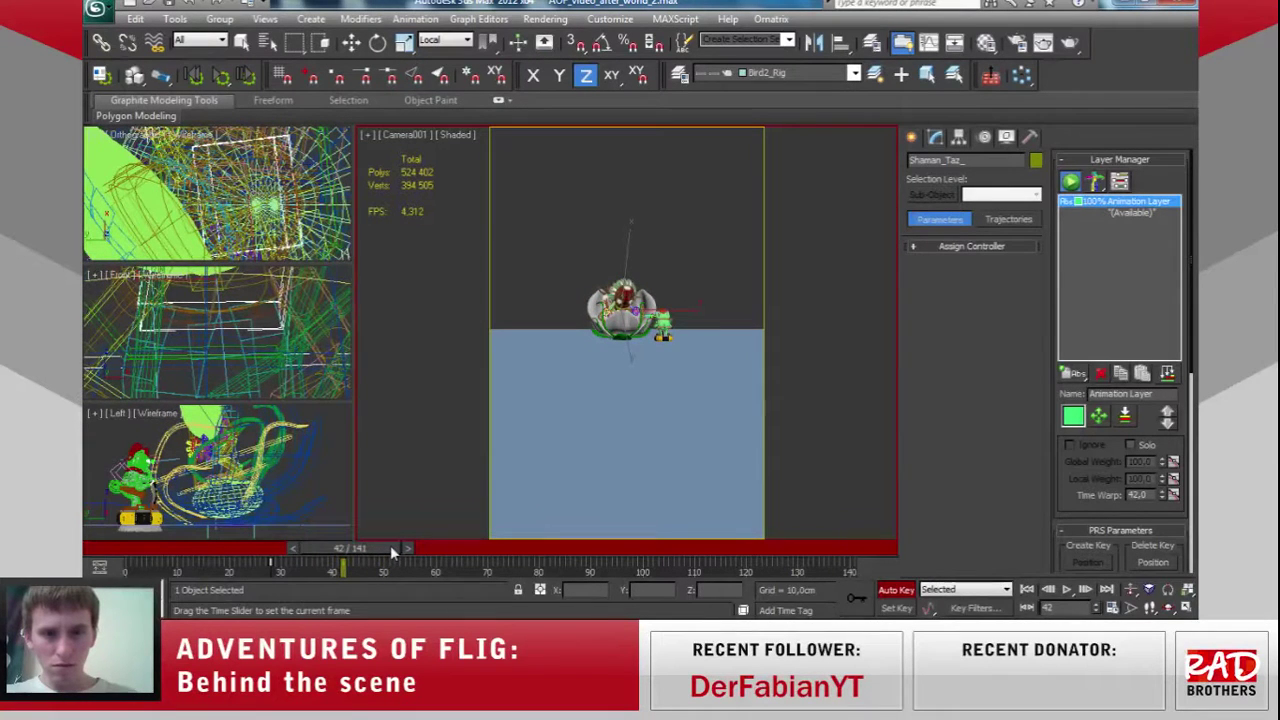
pyautogui.press('e')
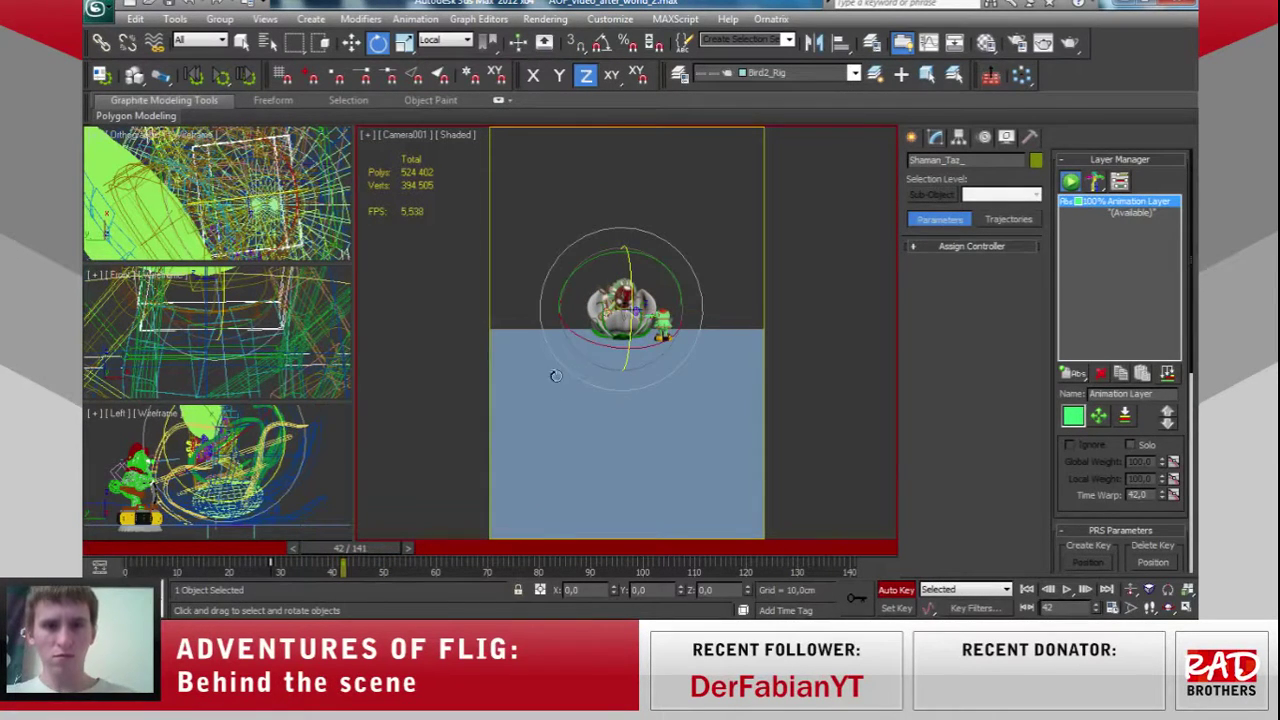
pyautogui.press('p')
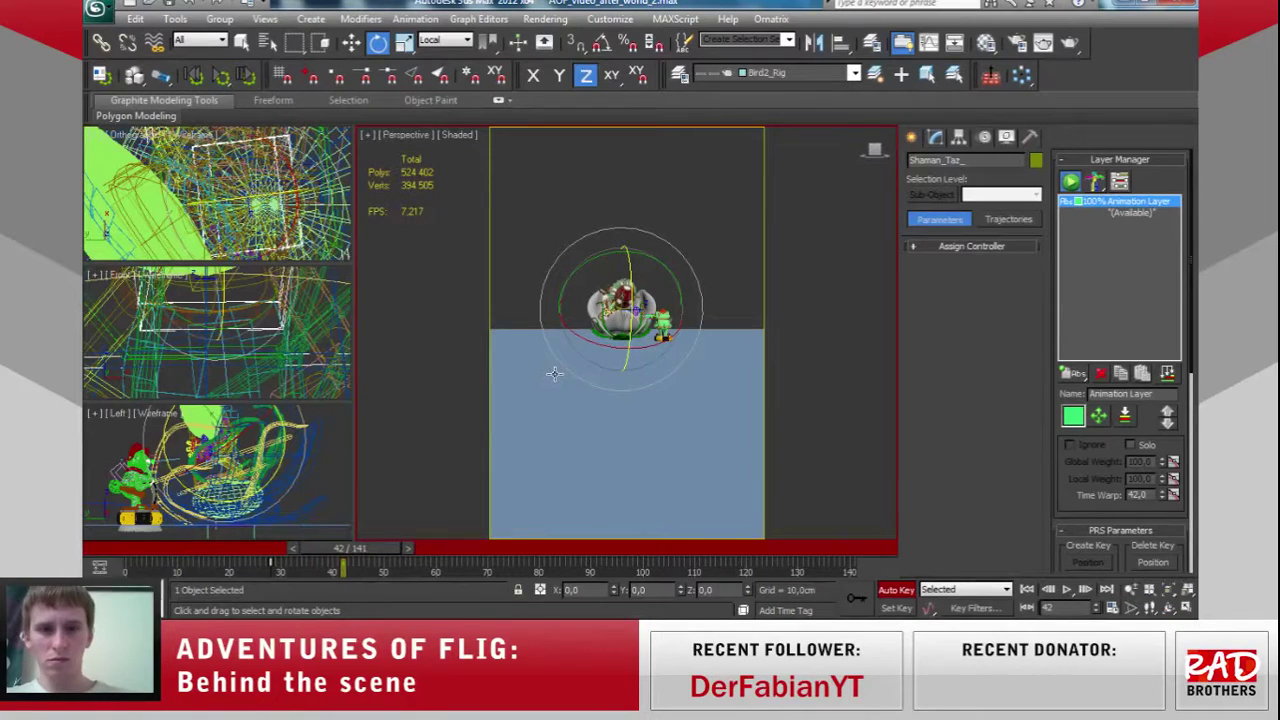
pyautogui.press('z')
pyautogui.keyDown('alt'); pyautogui.moveTo(630, 355); pyautogui.dragTo(687, 372, button='middle'); pyautogui.keyUp('alt')
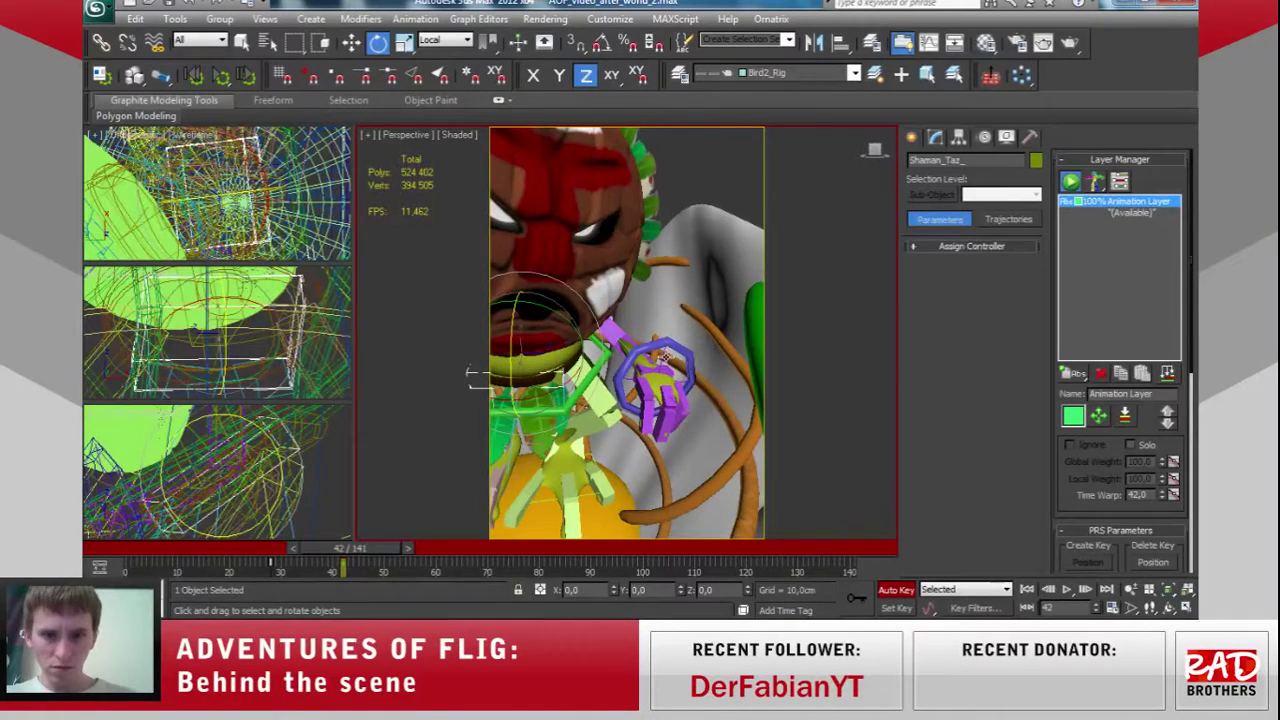
# Select Shaman_LArmIKTarget at frame 41 and rotate the left hand into a new orientation.
pyautogui.click(660, 368)
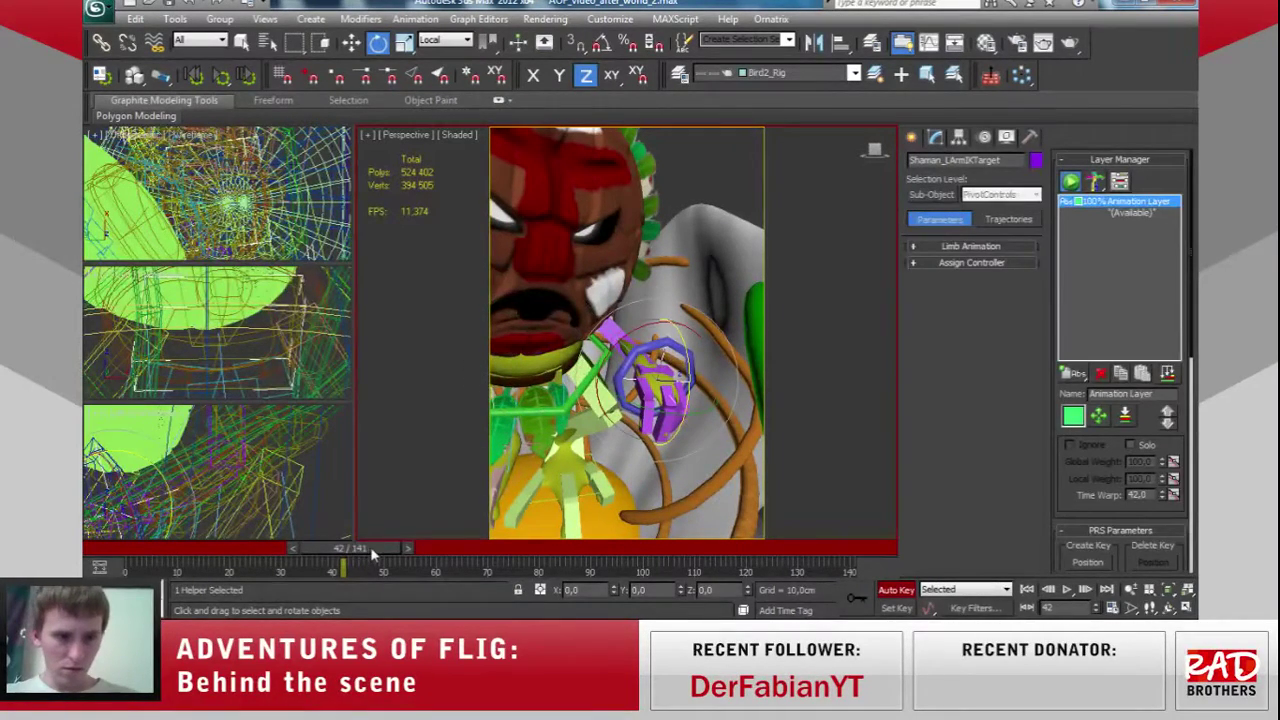
pyautogui.moveTo(373, 553); pyautogui.dragTo(285, 553)
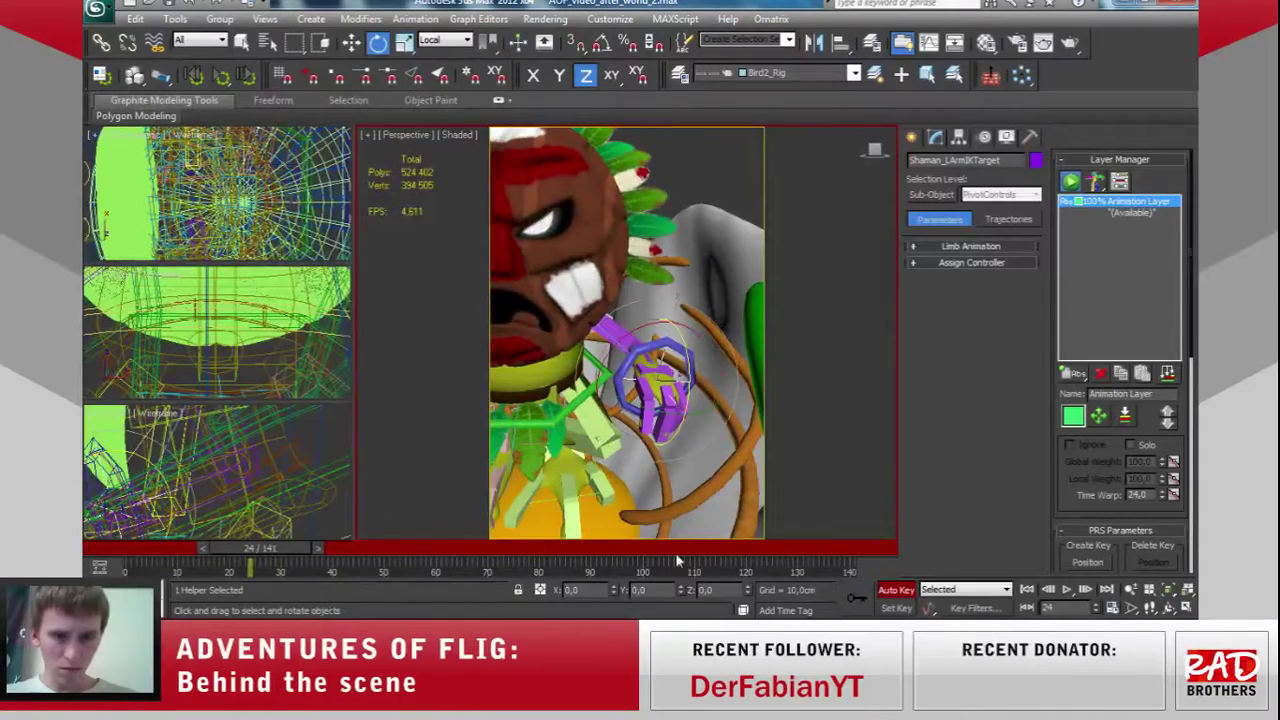
pyautogui.moveTo(268, 553); pyautogui.dragTo(364, 548)
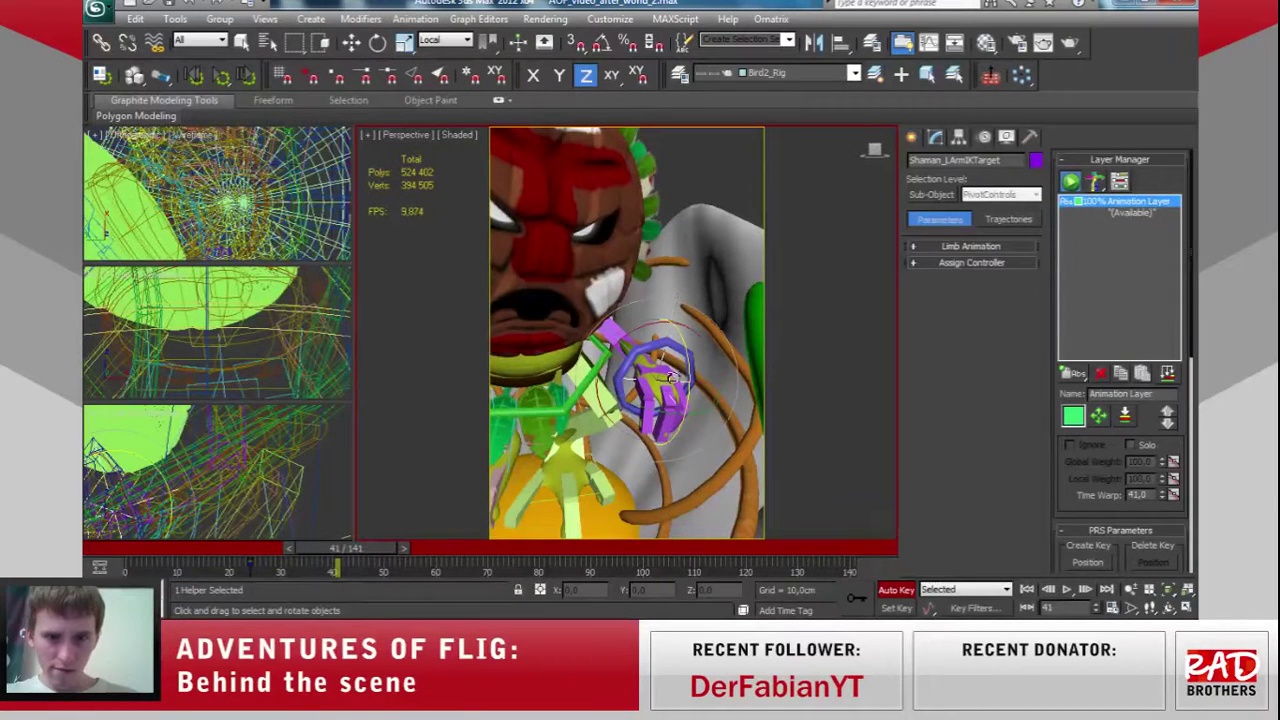
pyautogui.moveTo(688, 375); pyautogui.dragTo(696, 330)
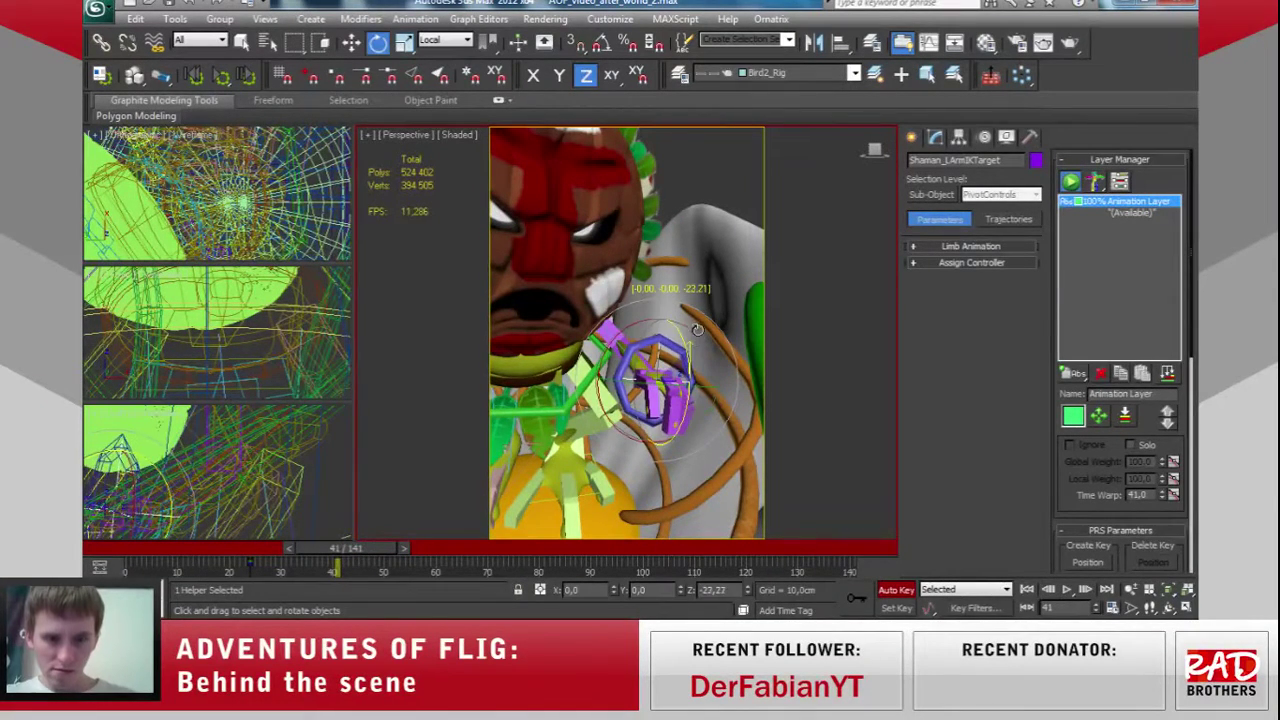
# Move the left-arm IK target in View coordinates to -46.854, -3.64, 86.226 cm.
pyautogui.press('w')
pyautogui.click(443, 40)
pyautogui.click(442, 56)
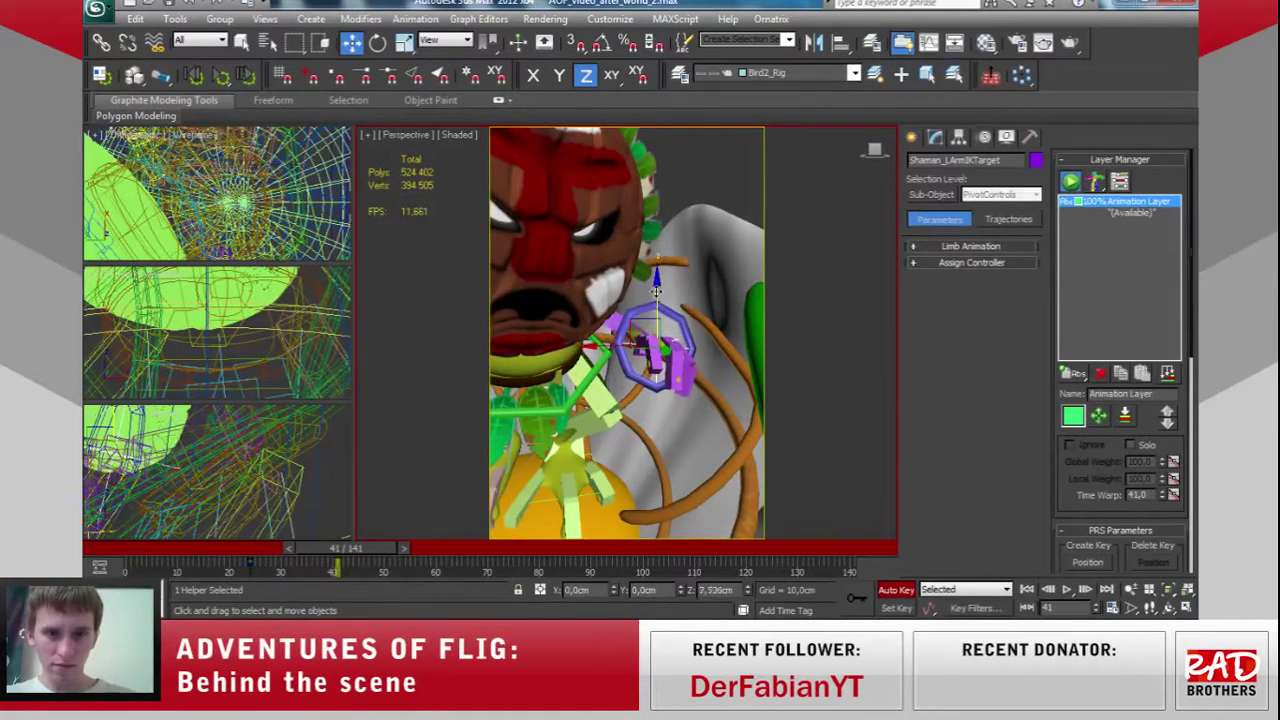
pyautogui.moveTo(657, 314); pyautogui.dragTo(655, 210)
pyautogui.scroll(-2, 658, 317)
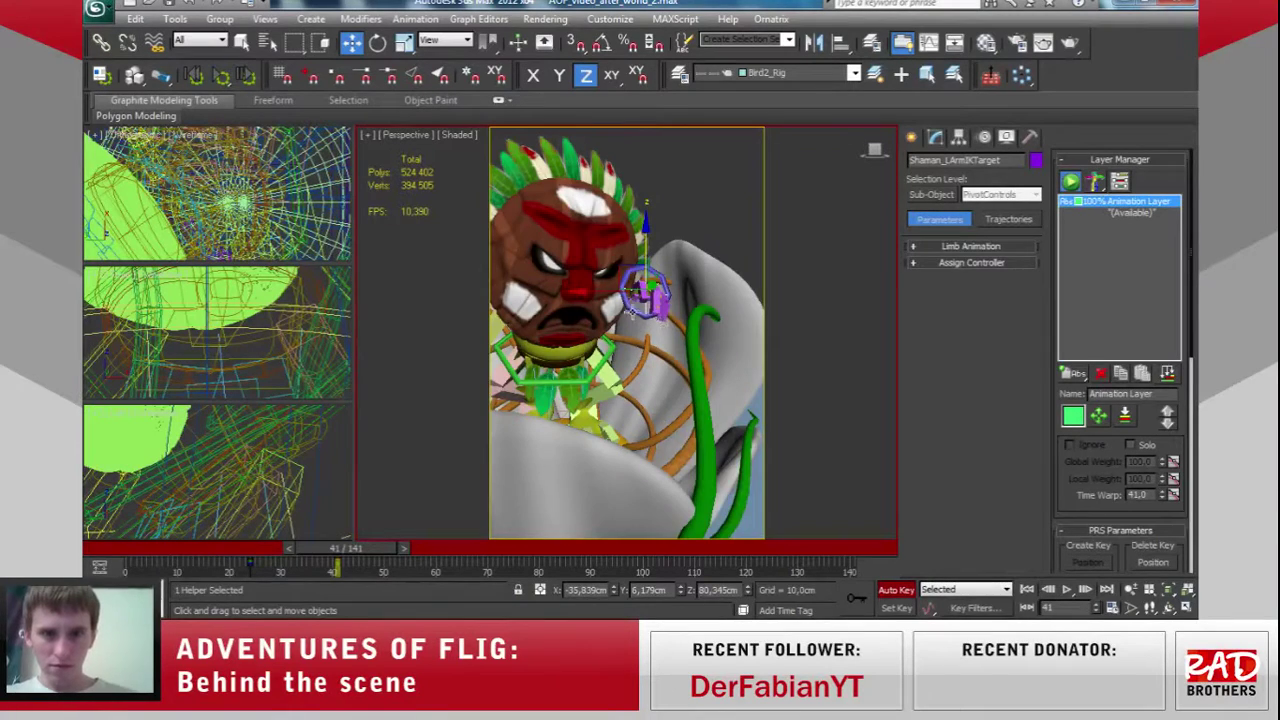
pyautogui.keyDown('alt'); pyautogui.moveTo(631, 312); pyautogui.dragTo(645, 312, button='middle'); pyautogui.keyUp('alt')
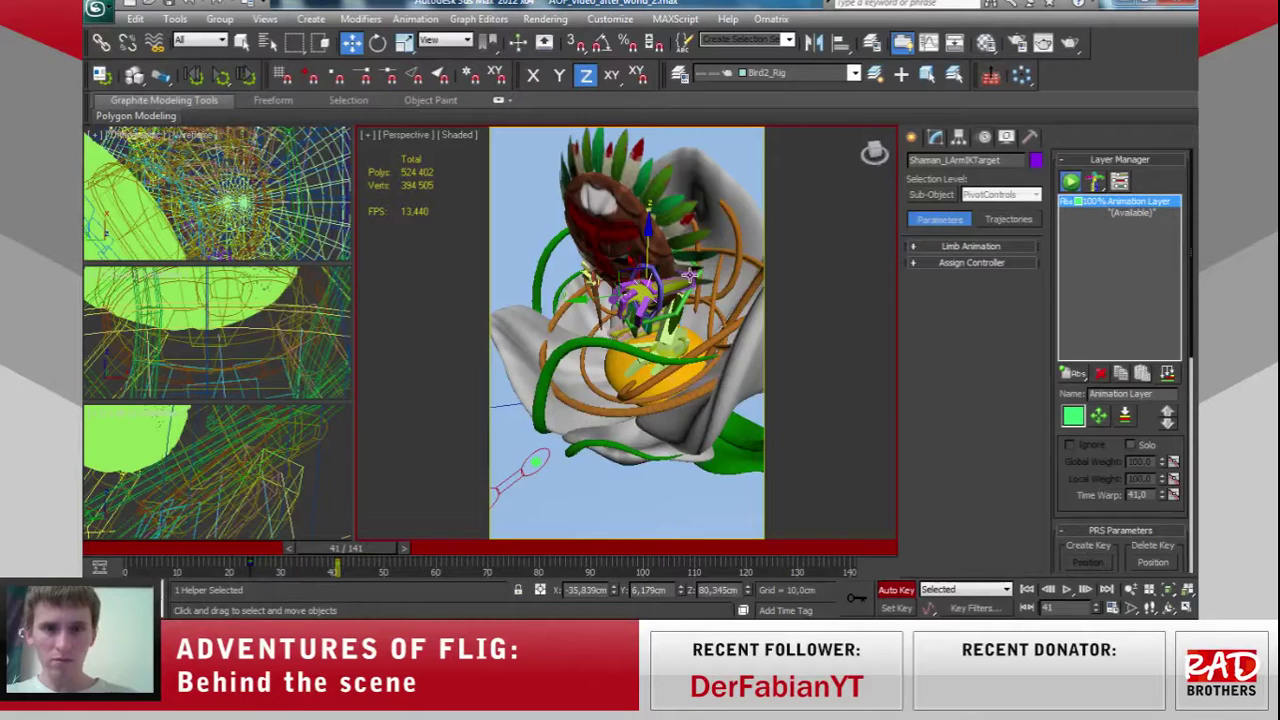
pyautogui.keyDown('alt'); pyautogui.moveTo(689, 275); pyautogui.dragTo(637, 259, button='middle'); pyautogui.keyUp('alt')
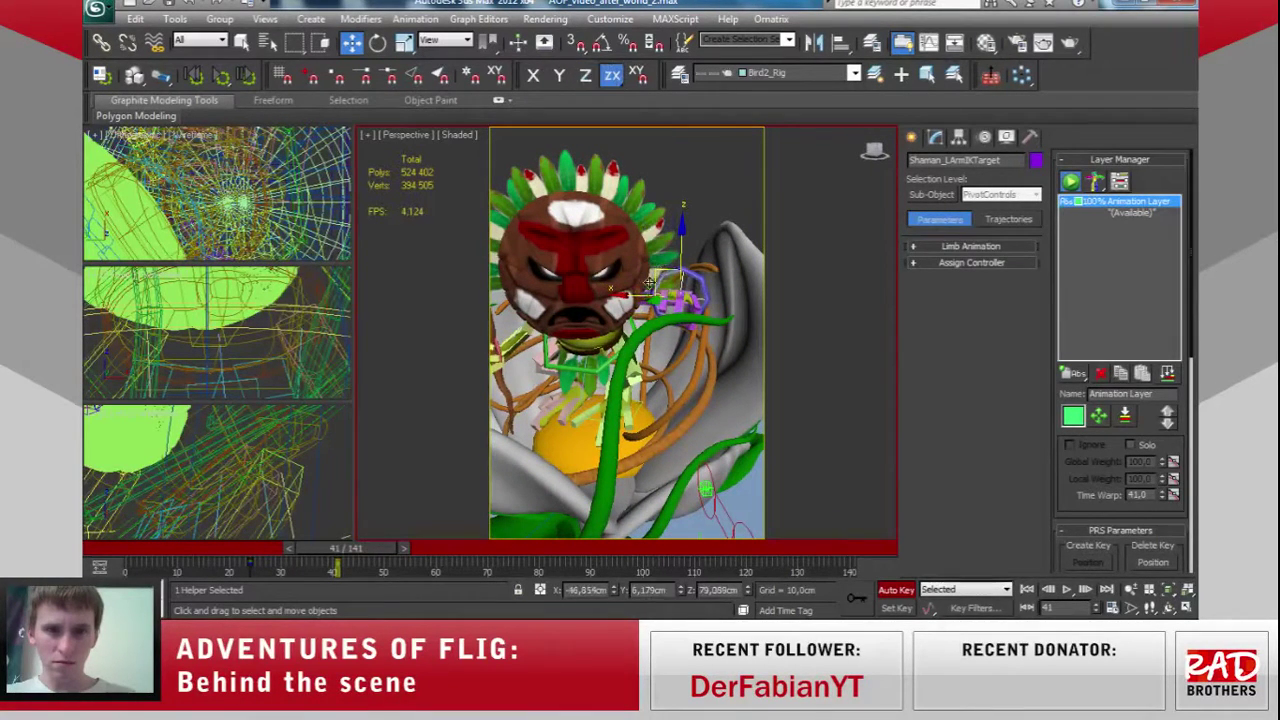
pyautogui.moveTo(674, 319)
pyautogui.keyDown('alt'); pyautogui.mouseDown(button='middle')
pyautogui.moveTo(659, 332)
pyautogui.moveTo(684, 268)
pyautogui.moveTo(562, 358)
pyautogui.moveTo(528, 361)
pyautogui.mouseUp(button='middle'); pyautogui.keyUp('alt')
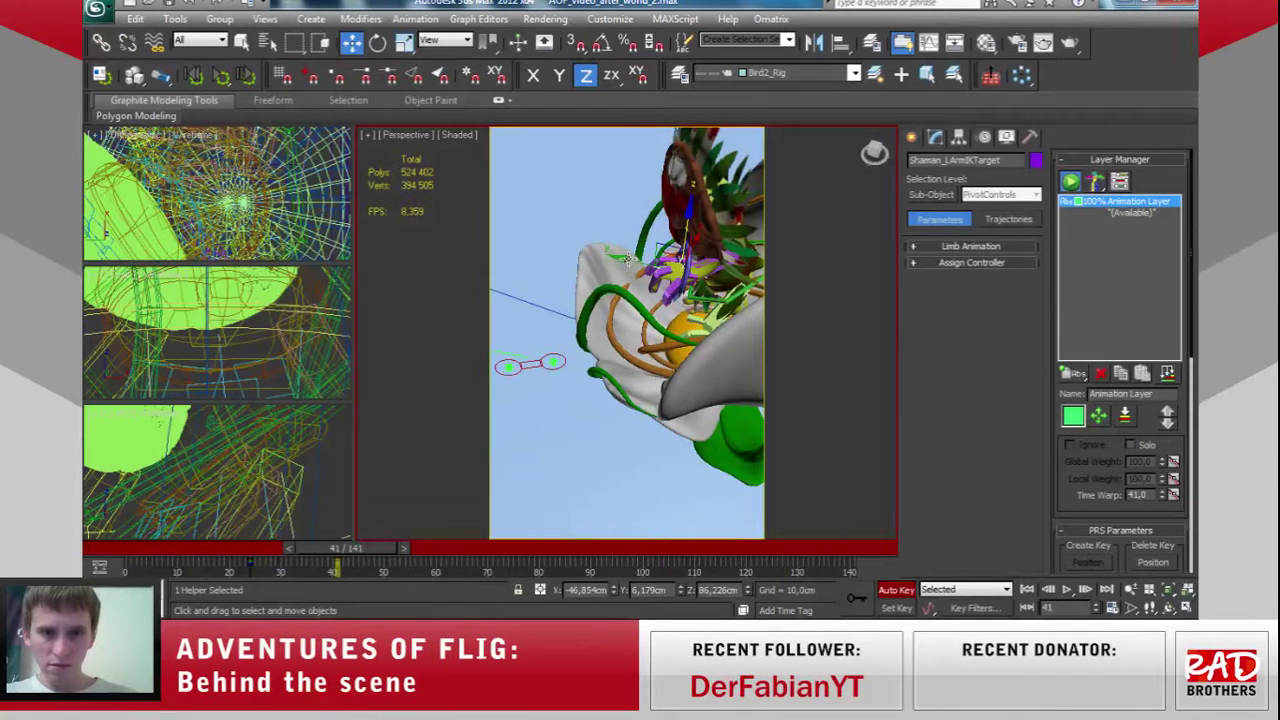
pyautogui.moveTo(629, 259); pyautogui.dragTo(651, 280)
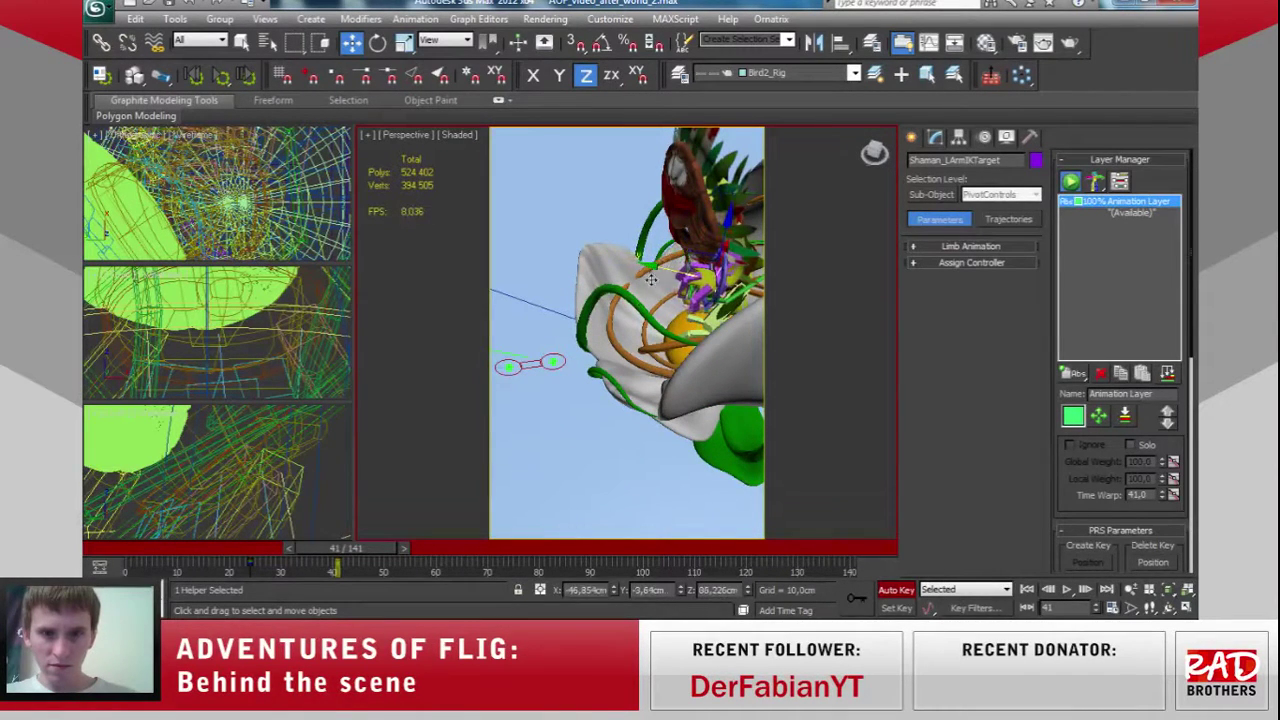
pyautogui.moveTo(734, 286)
pyautogui.keyDown('alt'); pyautogui.mouseDown(button='middle')
pyautogui.moveTo(614, 320)
pyautogui.moveTo(633, 313)
pyautogui.mouseUp(button='middle'); pyautogui.keyUp('alt')
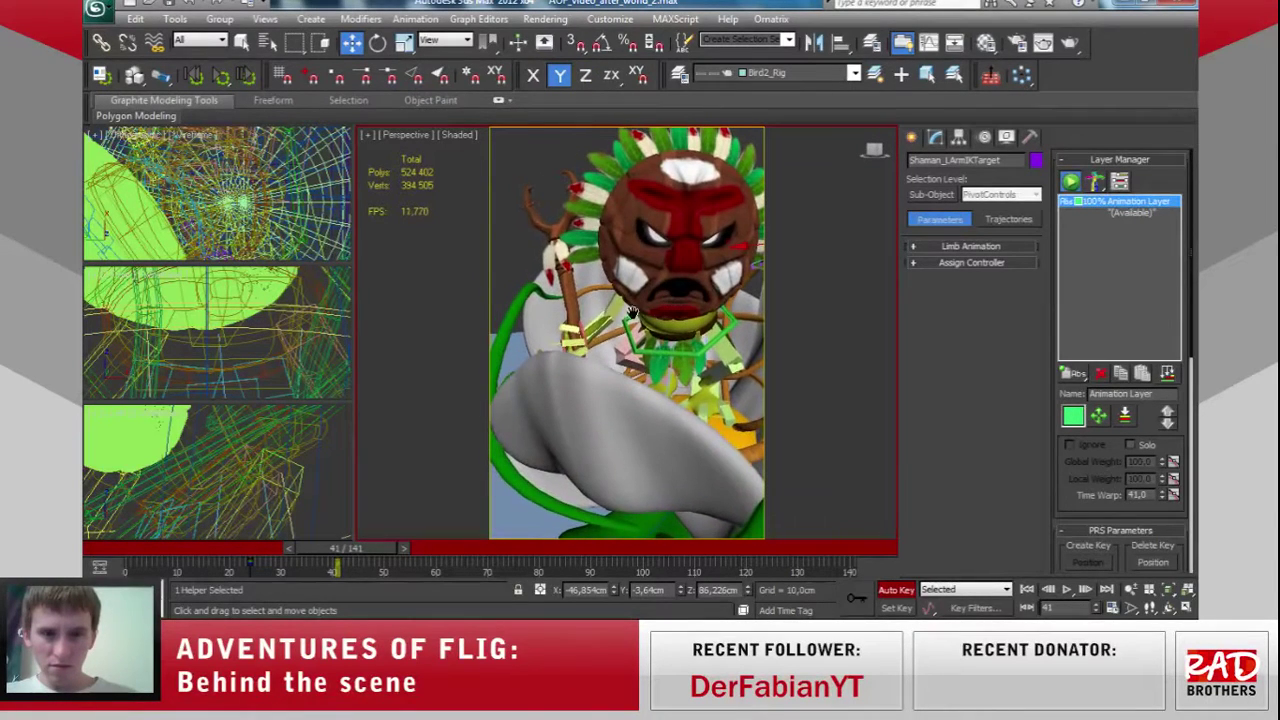
# Select Shaman_RArmIKTarget, raise it, and rotate the right arm and staff downward.
pyautogui.click(555, 343)
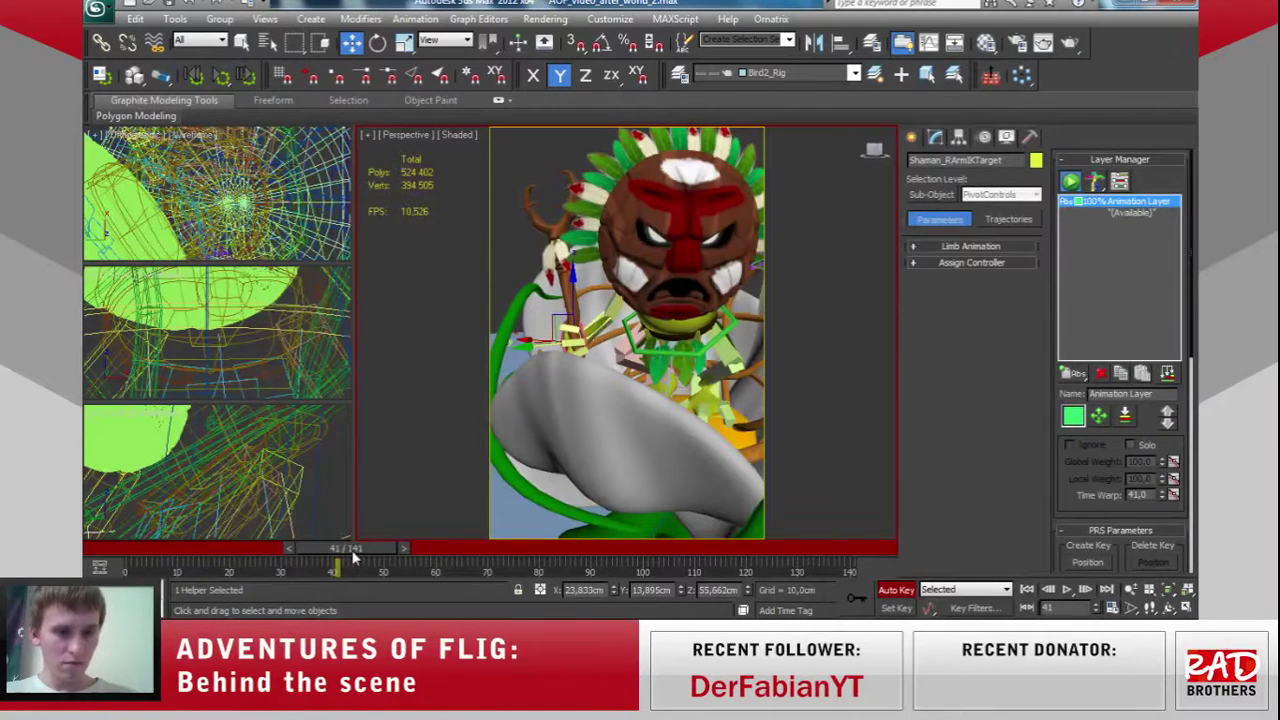
pyautogui.moveTo(573, 298); pyautogui.dragTo(562, 239)
pyautogui.press('e')
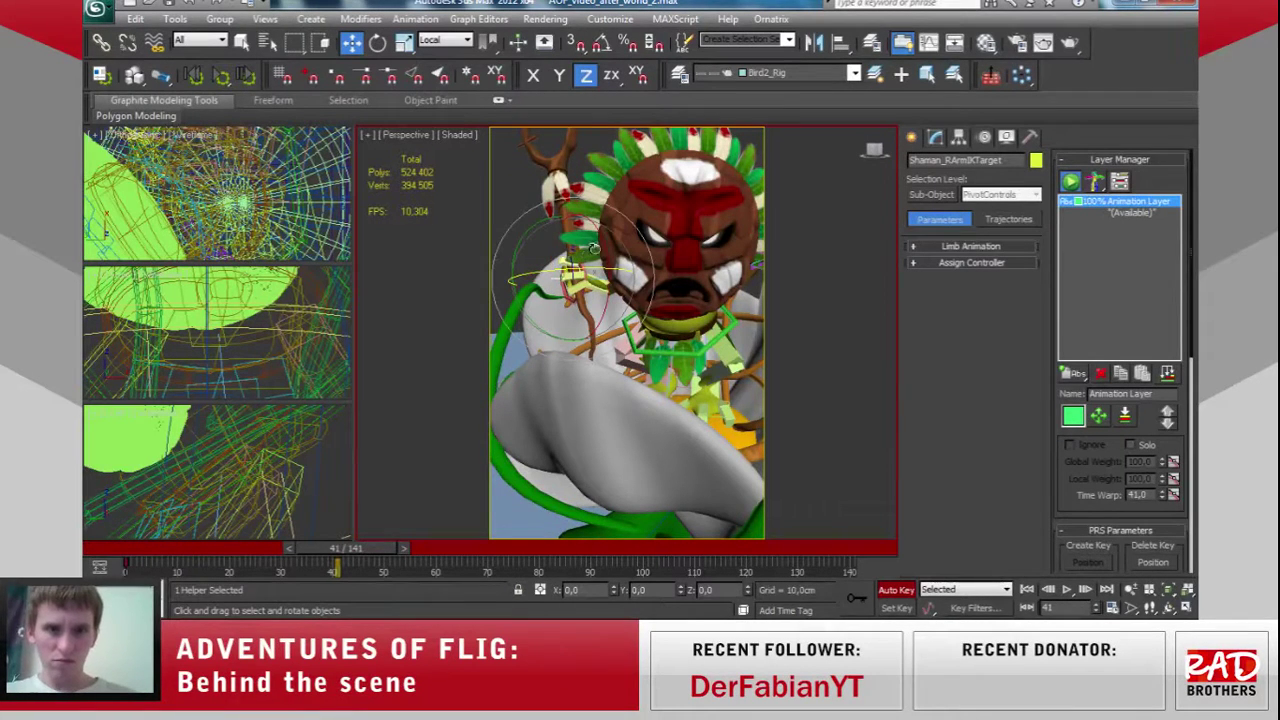
pyautogui.moveTo(535, 245); pyautogui.dragTo(615, 330)
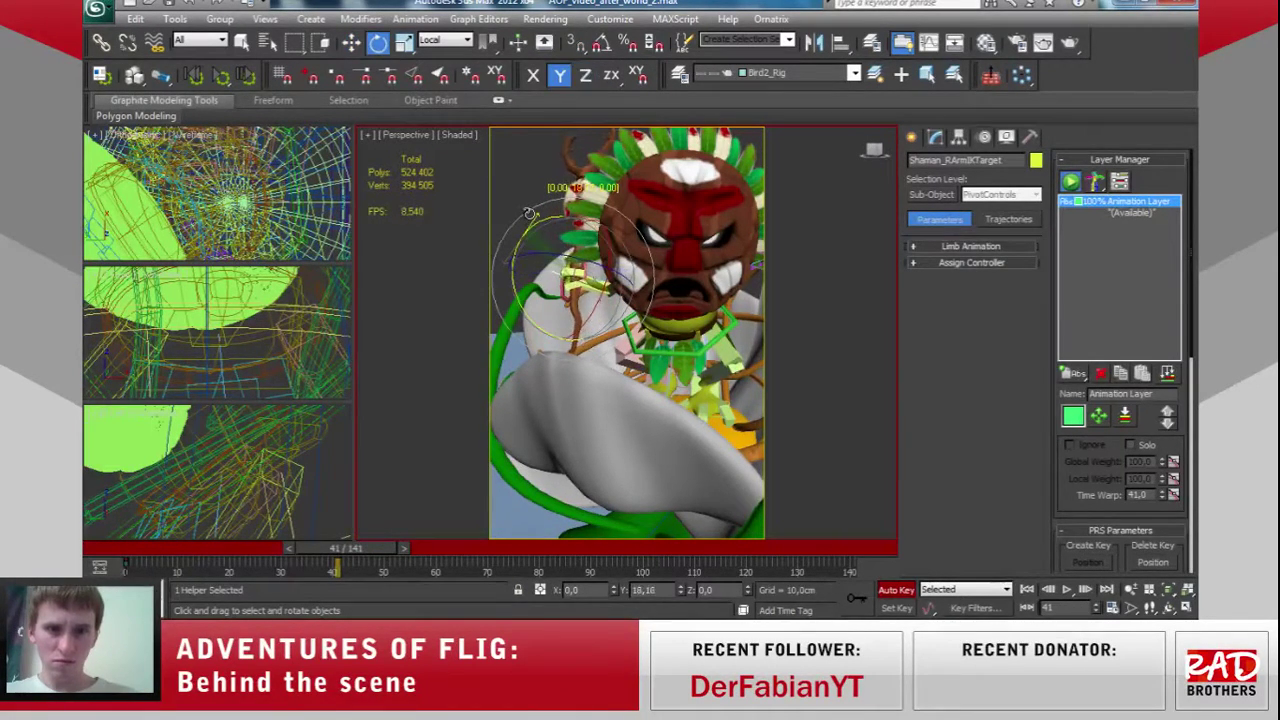
pyautogui.keyDown('alt'); pyautogui.moveTo(712, 338); pyautogui.dragTo(703, 404, button='middle'); pyautogui.keyUp('alt')
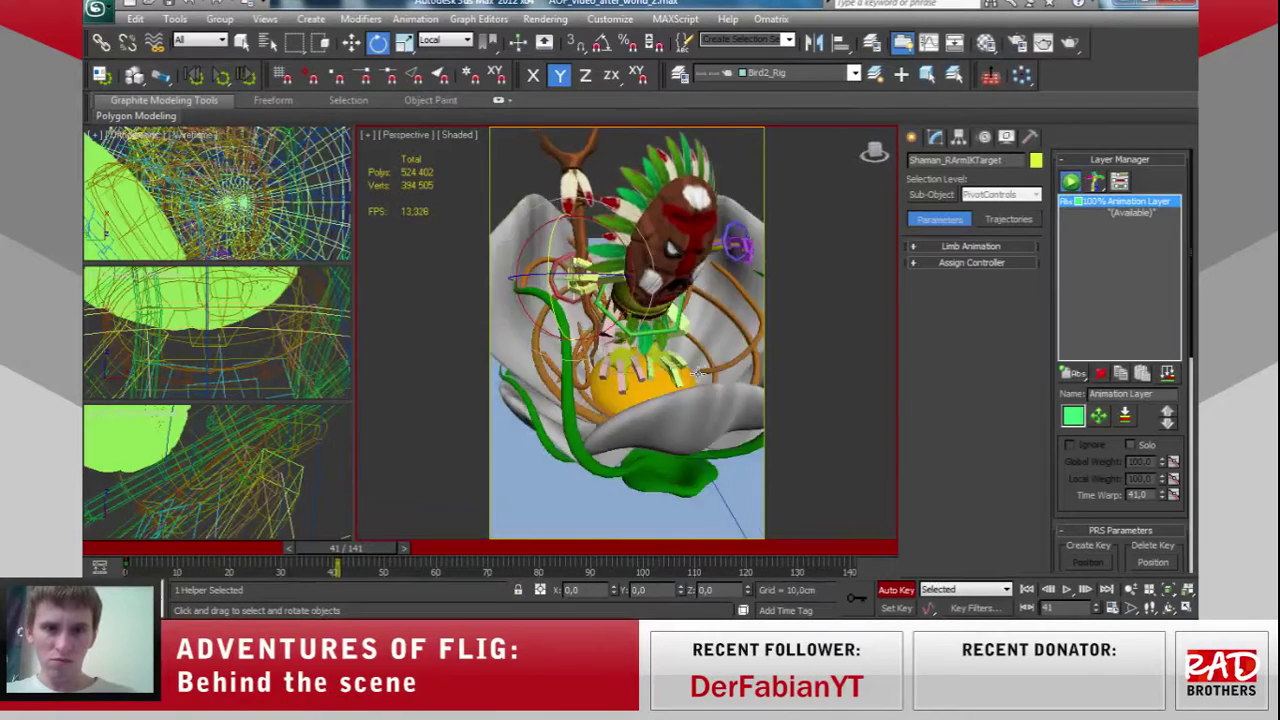
# Move the right-arm IK target sideways, up and forward to 21.414, 28.471, 80.591 cm.
pyautogui.press('w')
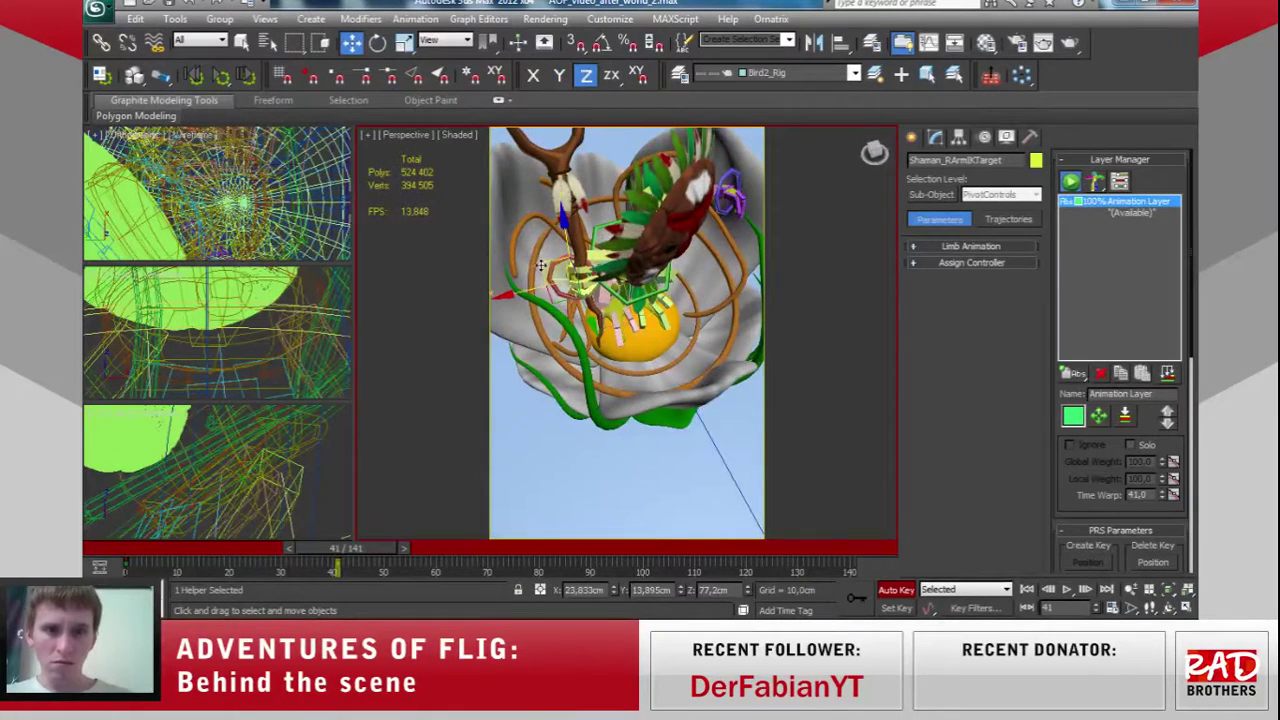
pyautogui.moveTo(540, 264); pyautogui.dragTo(551, 290)
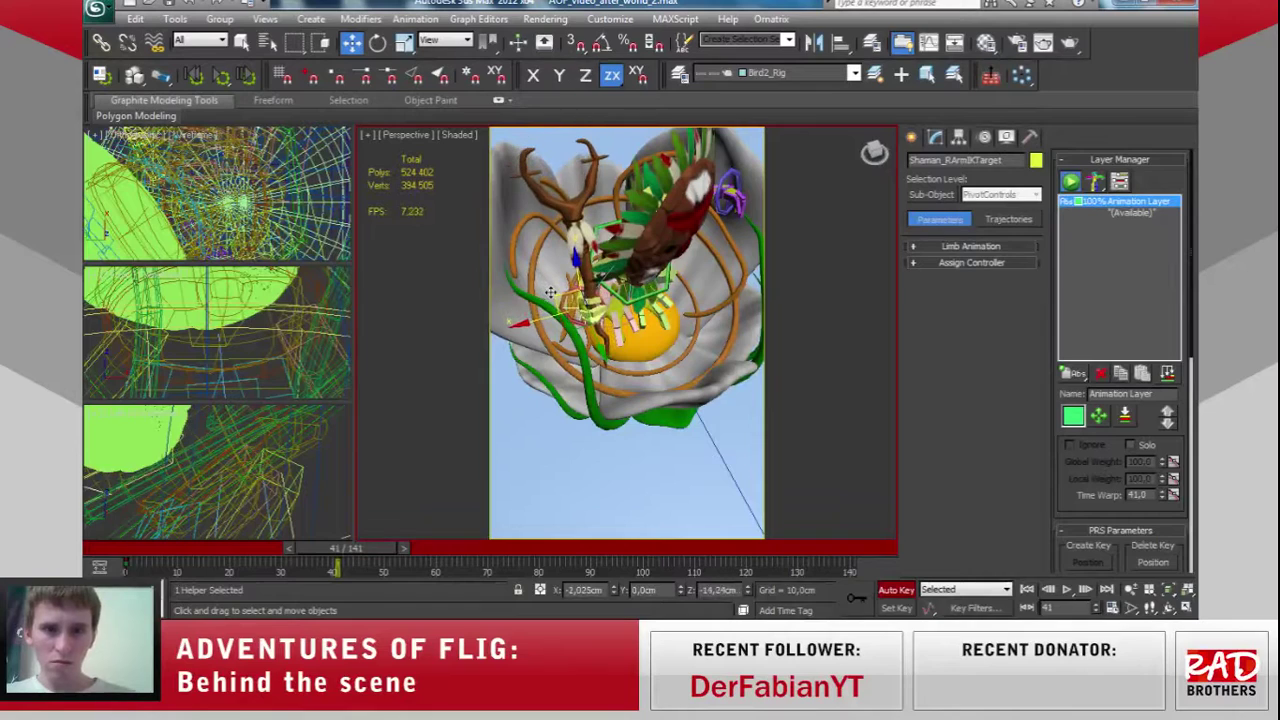
pyautogui.keyDown('alt'); pyautogui.moveTo(651, 302); pyautogui.dragTo(571, 267, button='middle'); pyautogui.keyUp('alt')
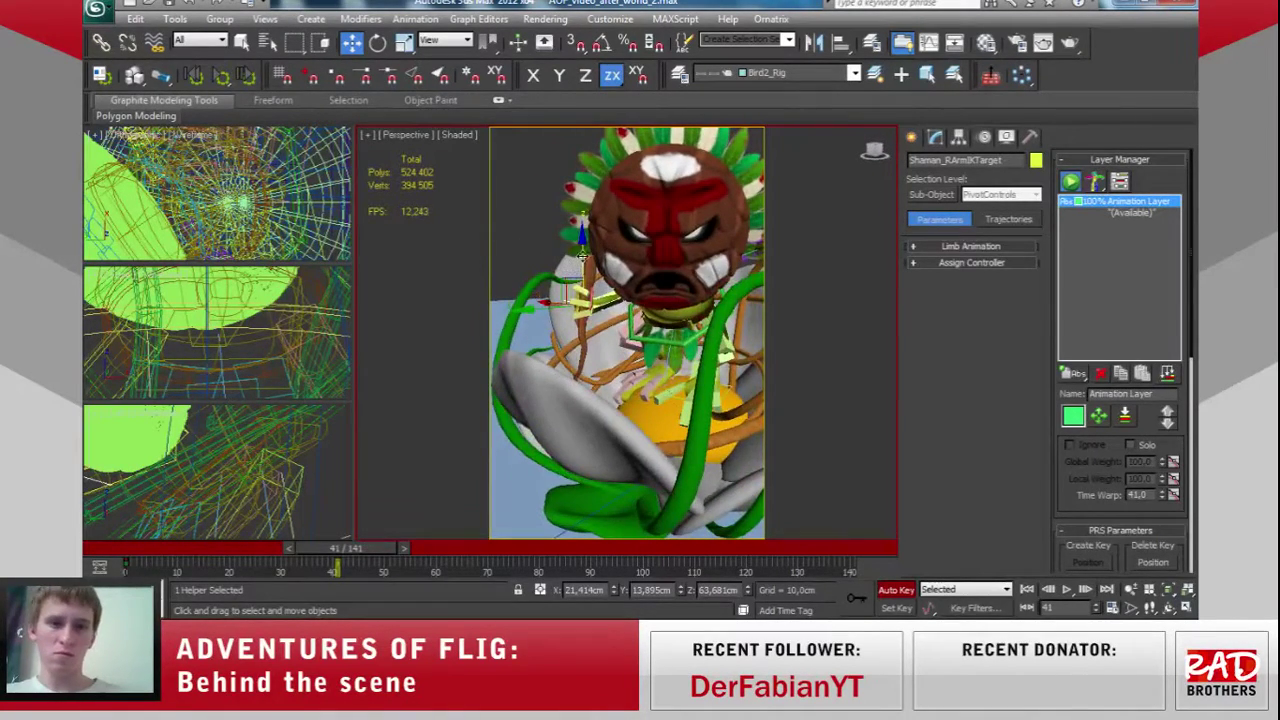
pyautogui.moveTo(581, 238); pyautogui.dragTo(579, 218)
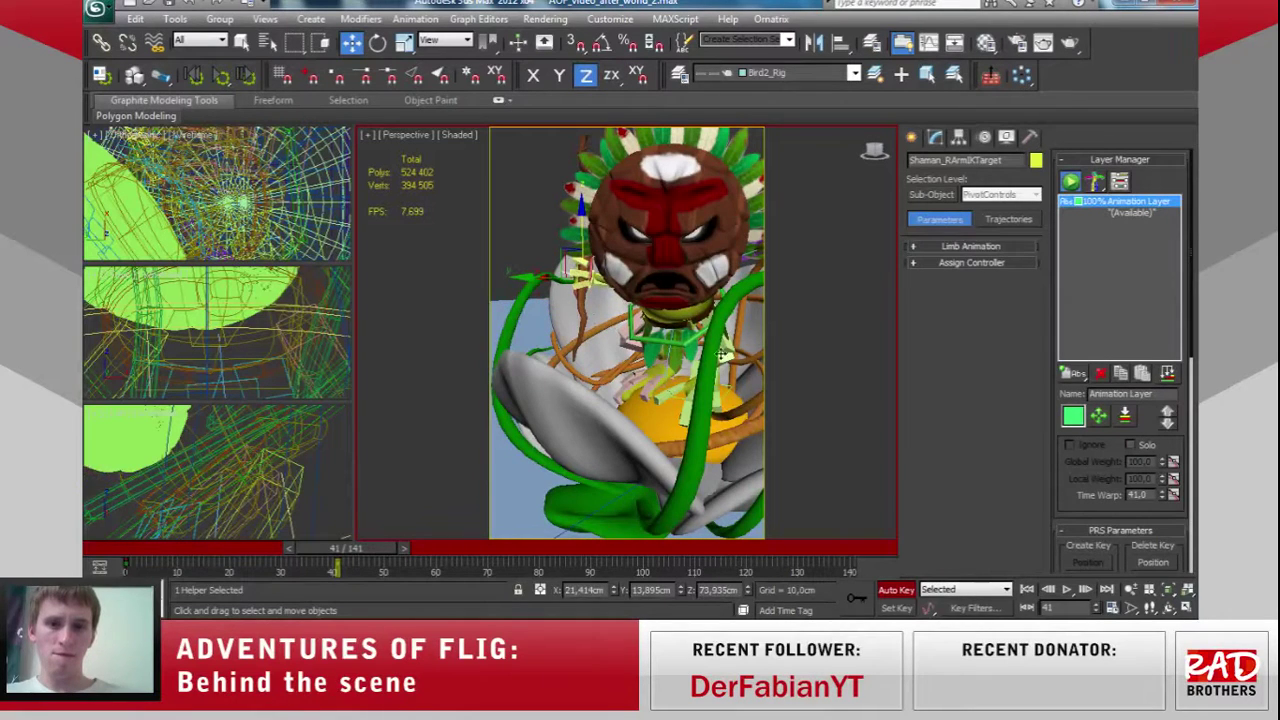
pyautogui.keyDown('alt'); pyautogui.moveTo(776, 346); pyautogui.dragTo(777, 346, button='middle'); pyautogui.keyUp('alt')
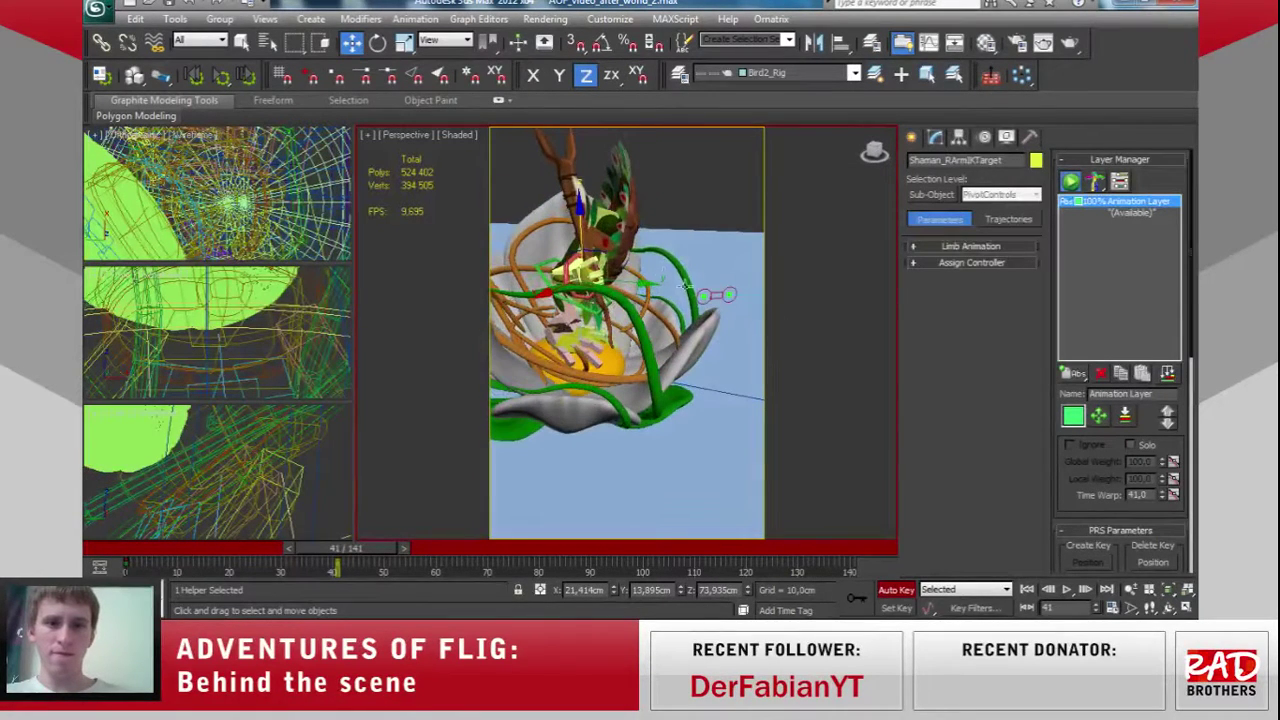
pyautogui.moveTo(617, 247); pyautogui.dragTo(709, 316)
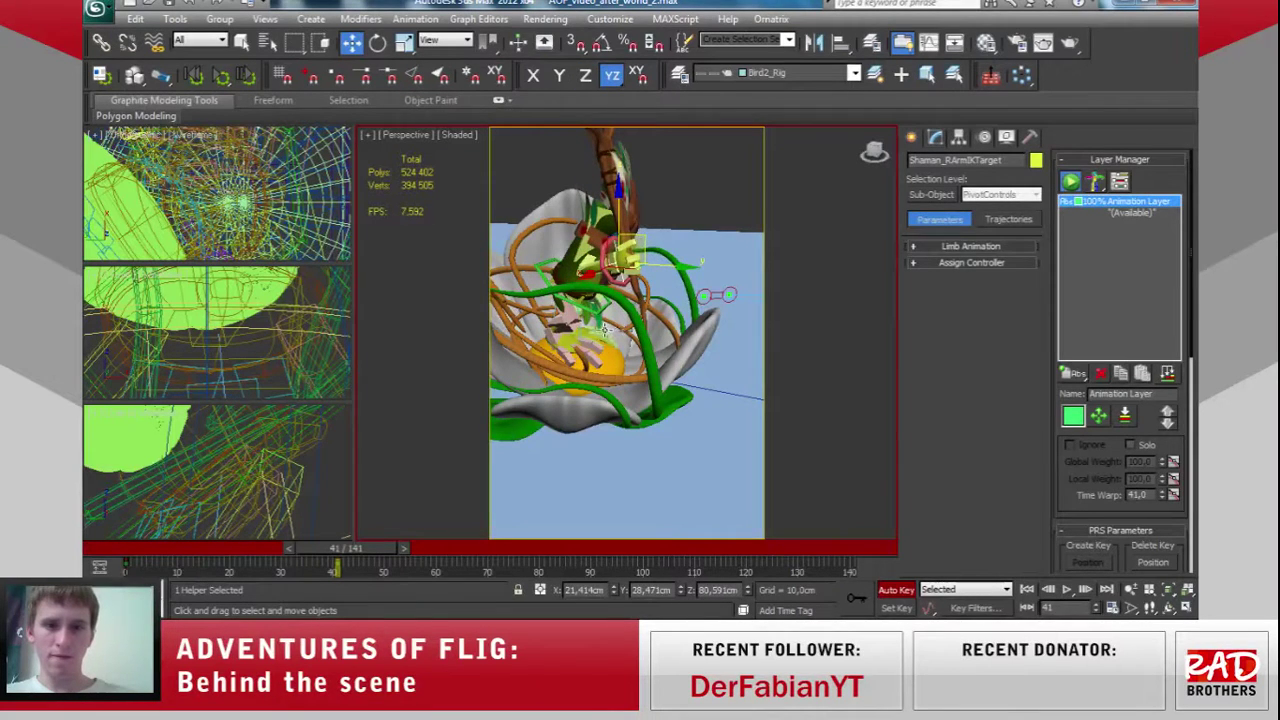
pyautogui.scroll(3, 604, 329)
# Save the scene and scrub the timeline in Camera001 to check the keyed frames.
pyautogui.press('c')
pyautogui.hotkey('ctrl', 's')
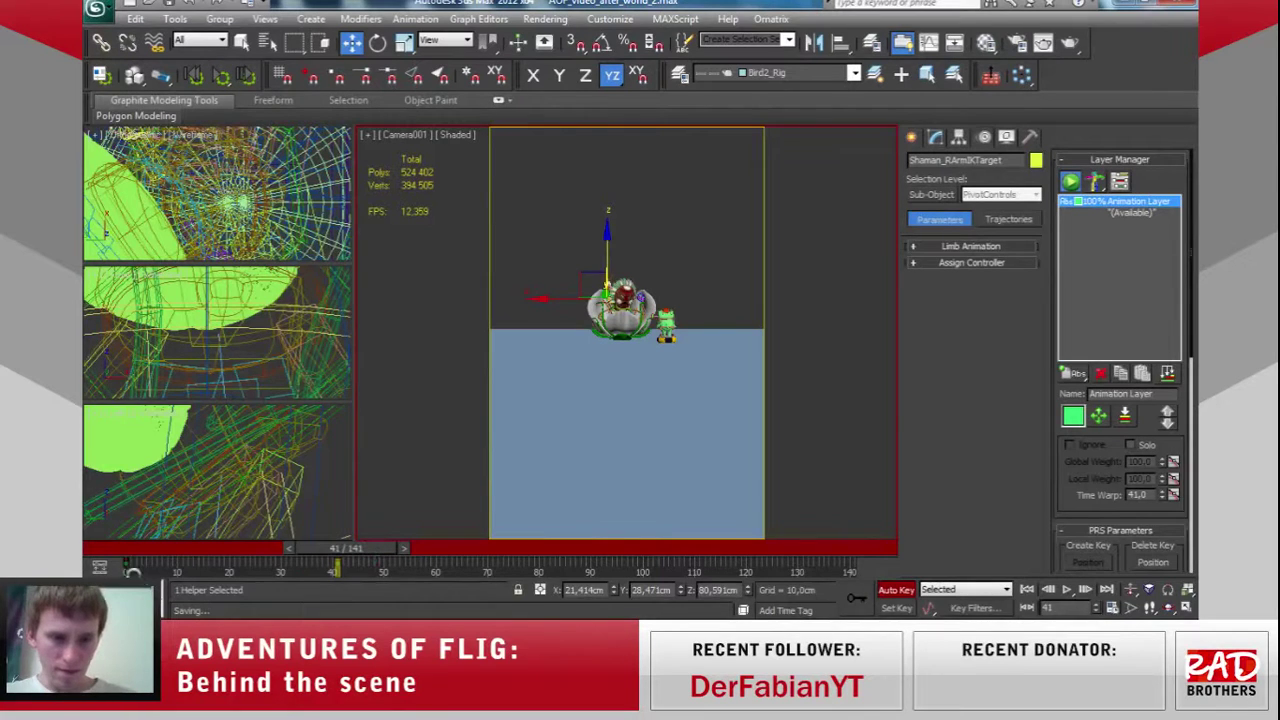
pyautogui.moveTo(126, 568); pyautogui.dragTo(218, 567)
pyautogui.moveTo(369, 558)
pyautogui.mouseDown()
pyautogui.moveTo(316, 562)
pyautogui.moveTo(398, 566)
pyautogui.moveTo(312, 559)
pyautogui.moveTo(378, 548)
pyautogui.mouseUp()
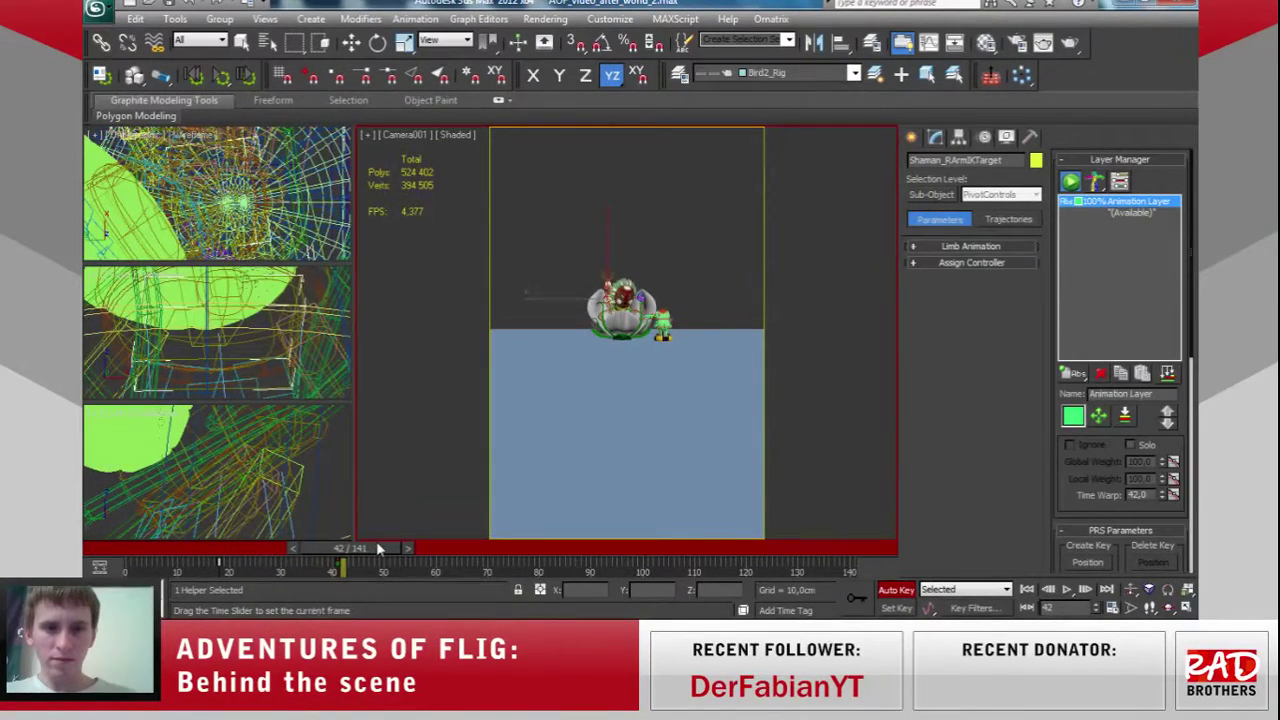
pyautogui.press('w')
pyautogui.hotkey('ctrl', 's')
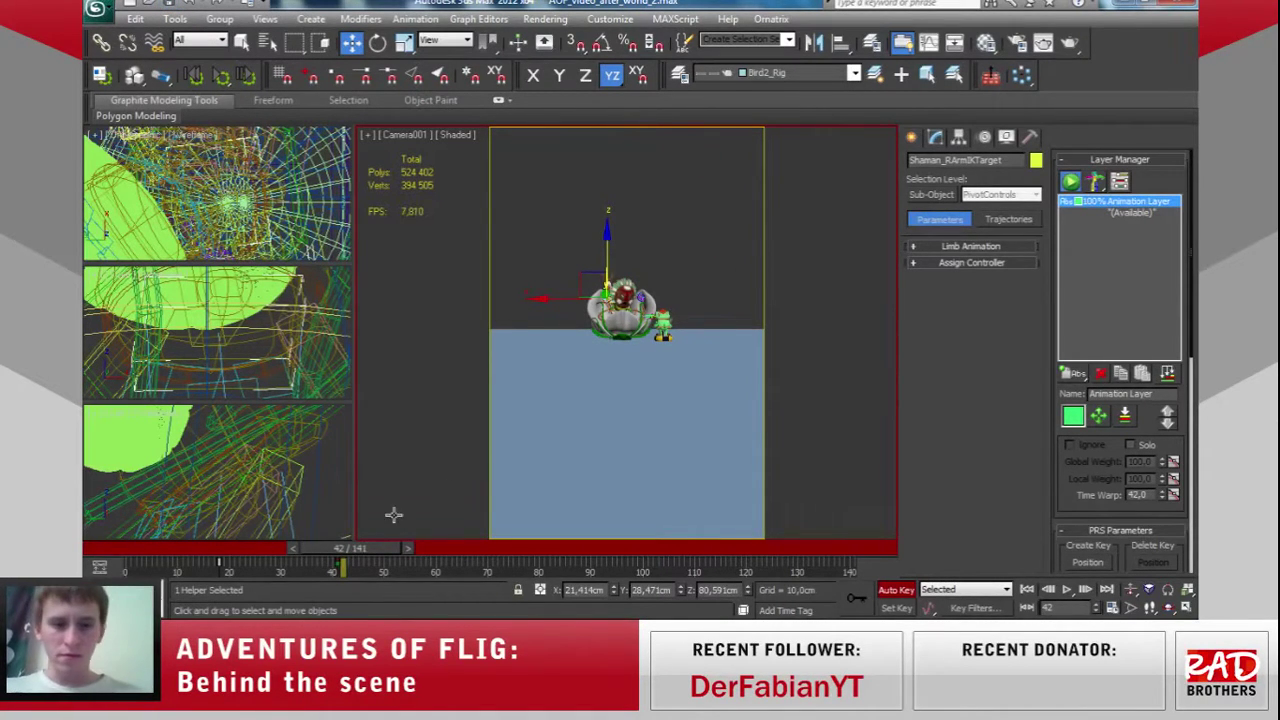
pyautogui.moveTo(368, 548)
pyautogui.mouseDown()
pyautogui.moveTo(386, 549)
pyautogui.moveTo(372, 549)
pyautogui.mouseUp()
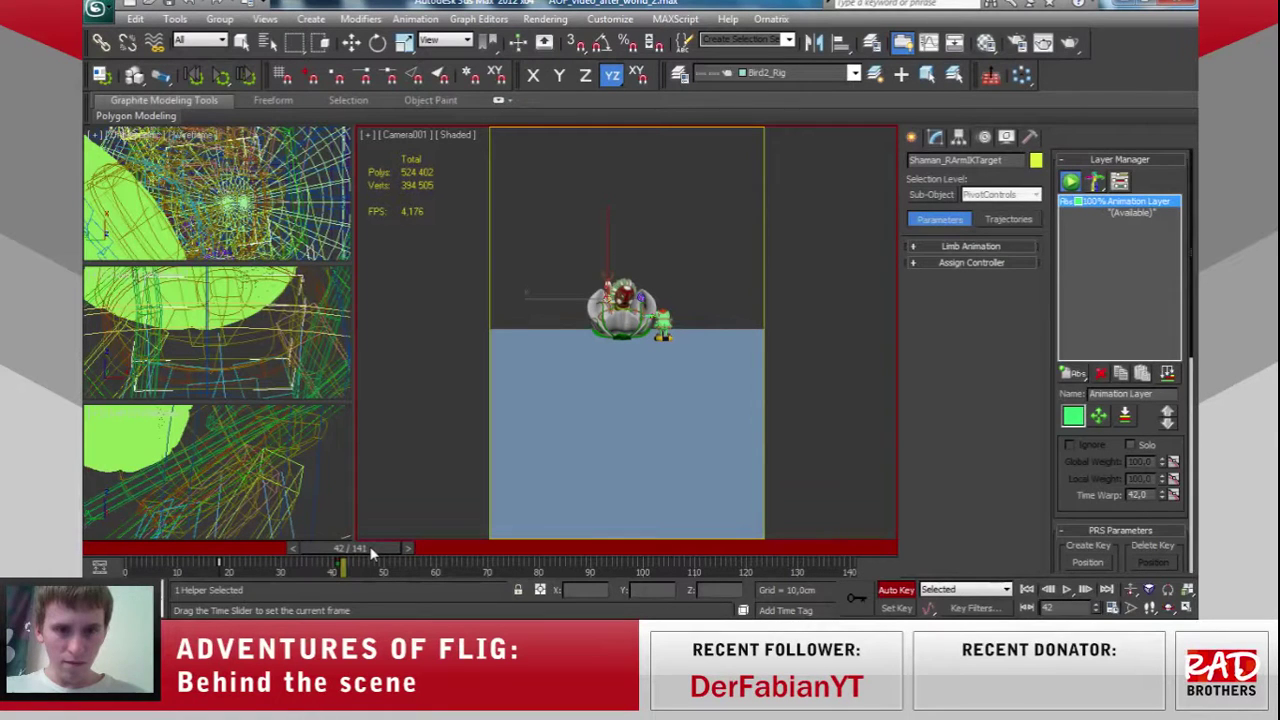
pyautogui.press('w')
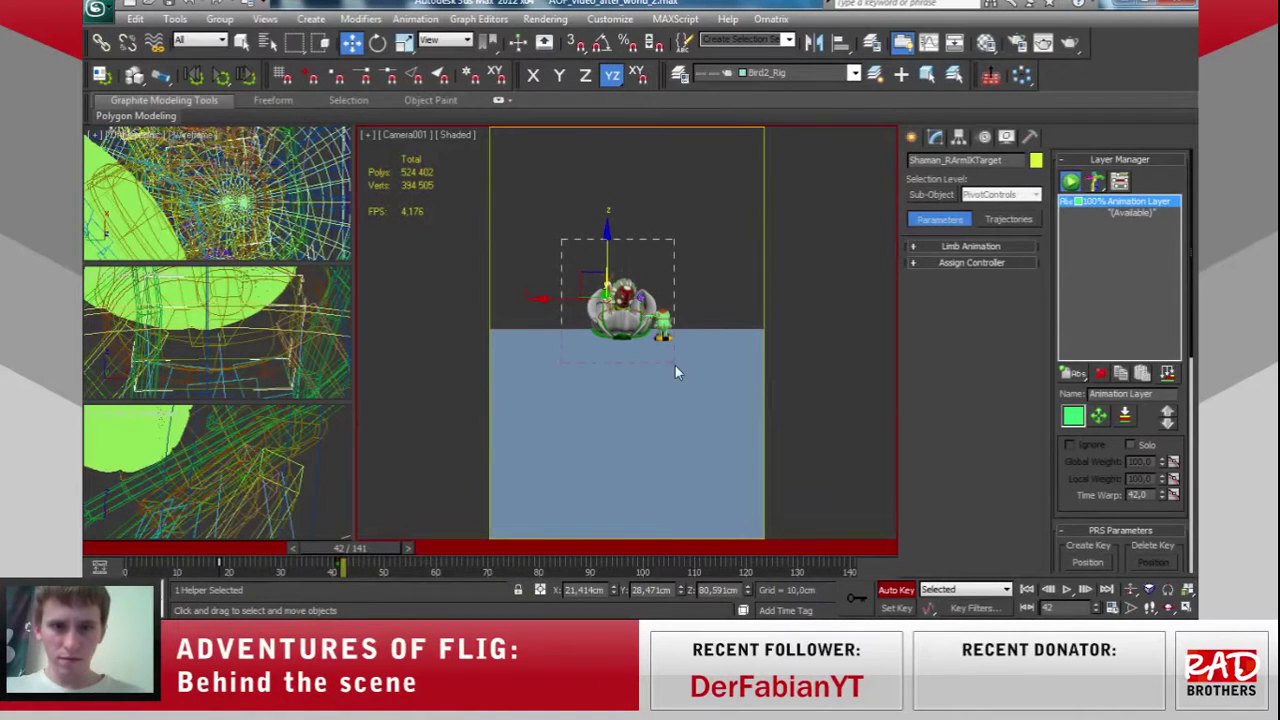
# Clear the selection, zoom the top-left view, and switch the Camera001 view to Perspective.
pyautogui.hotkey('ctrl', 'a')
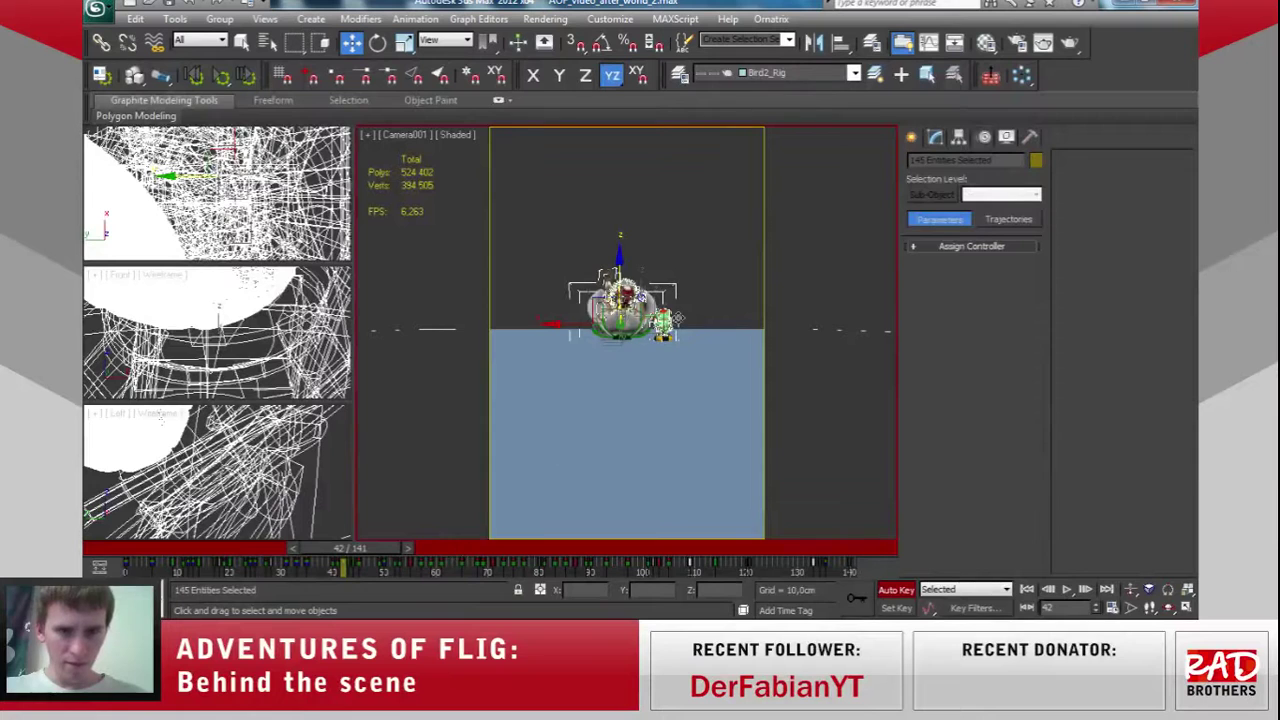
pyautogui.click(703, 266)
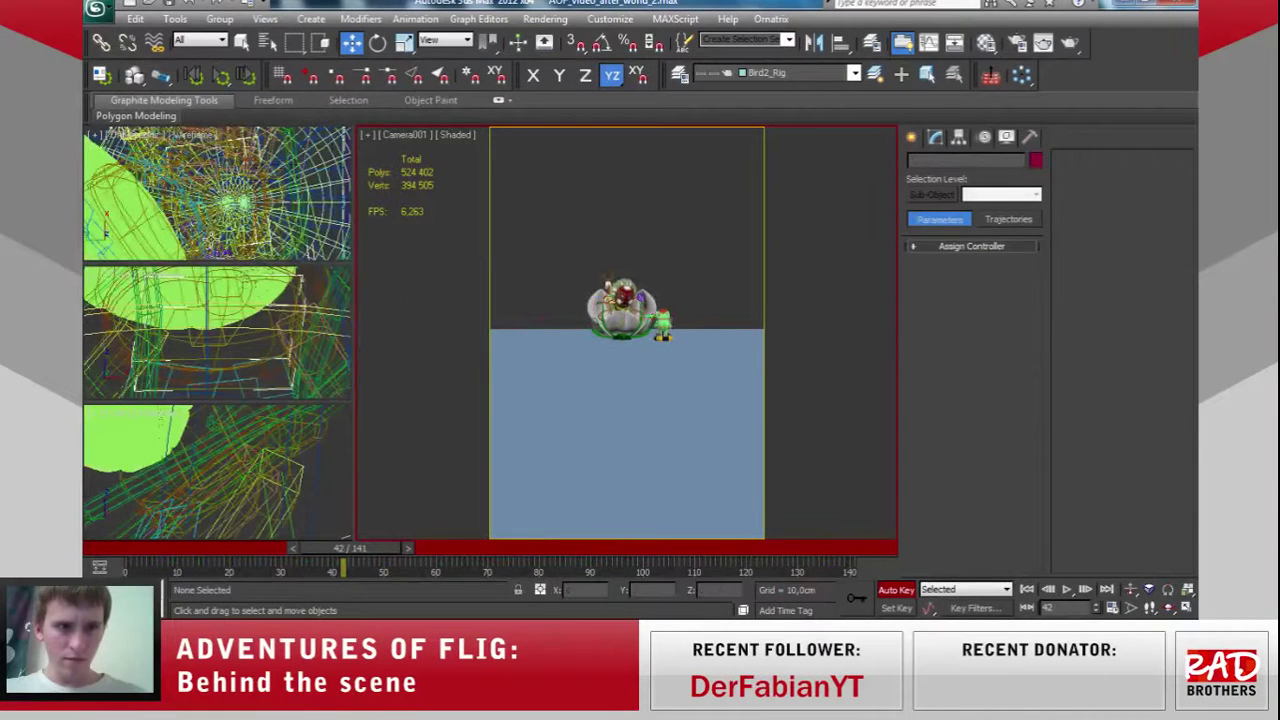
pyautogui.scroll(-2, 217, 190)
pyautogui.scroll(-2, 217, 190)
pyautogui.scroll(-2, 217, 190)
pyautogui.scroll(-3, 217, 190)
pyautogui.scroll(-3, 217, 190)
pyautogui.scroll(2, 217, 190)
pyautogui.scroll(2, 217, 190)
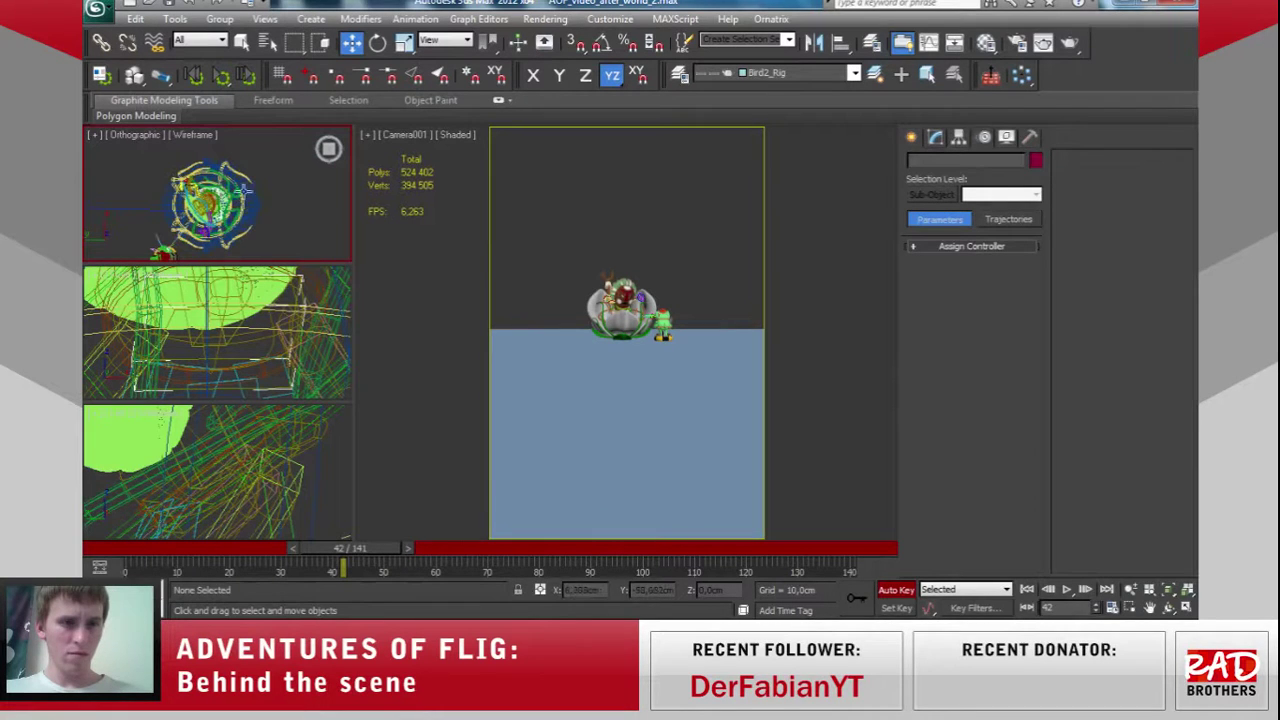
pyautogui.moveTo(270, 138); pyautogui.dragTo(166, 248)
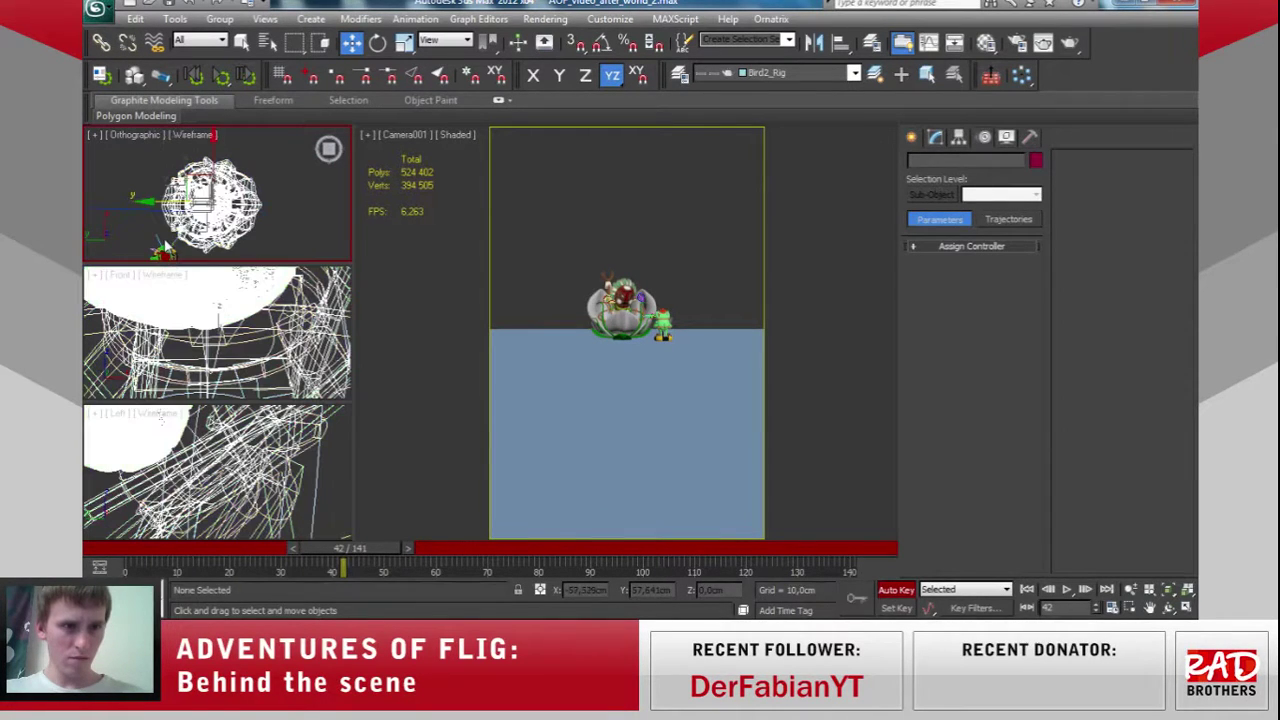
pyautogui.click(634, 214)
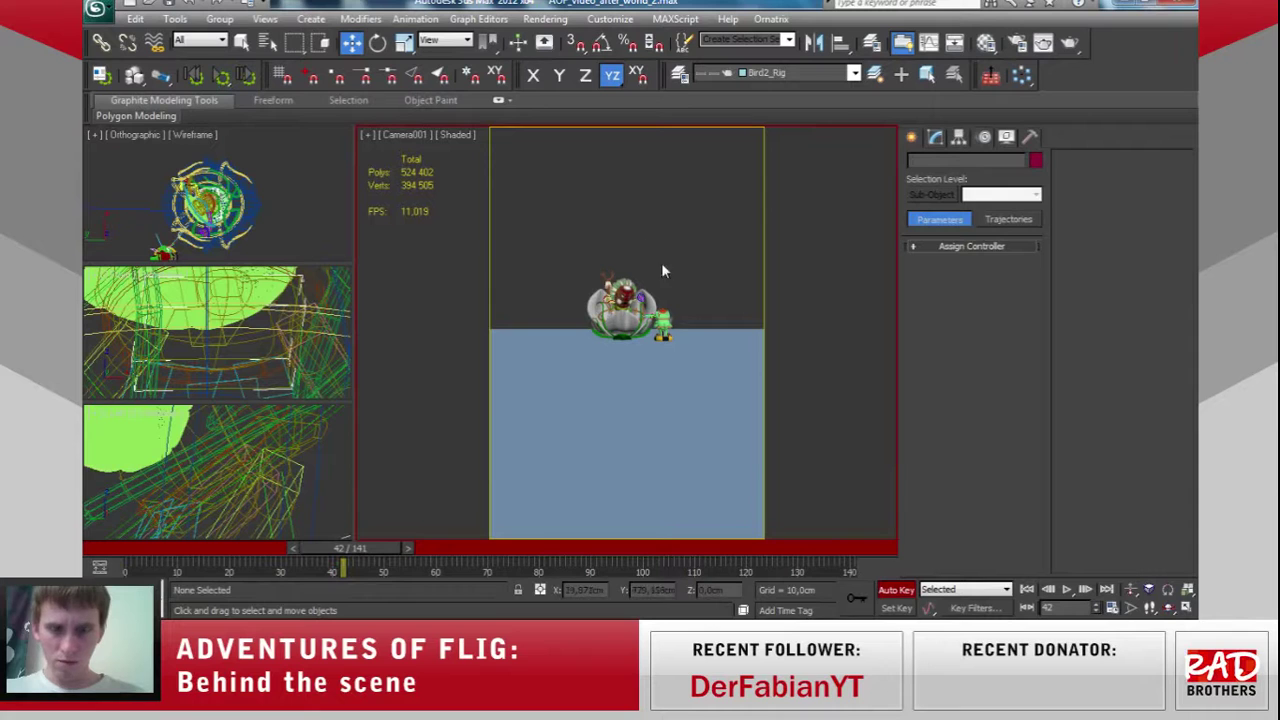
pyautogui.press('p')
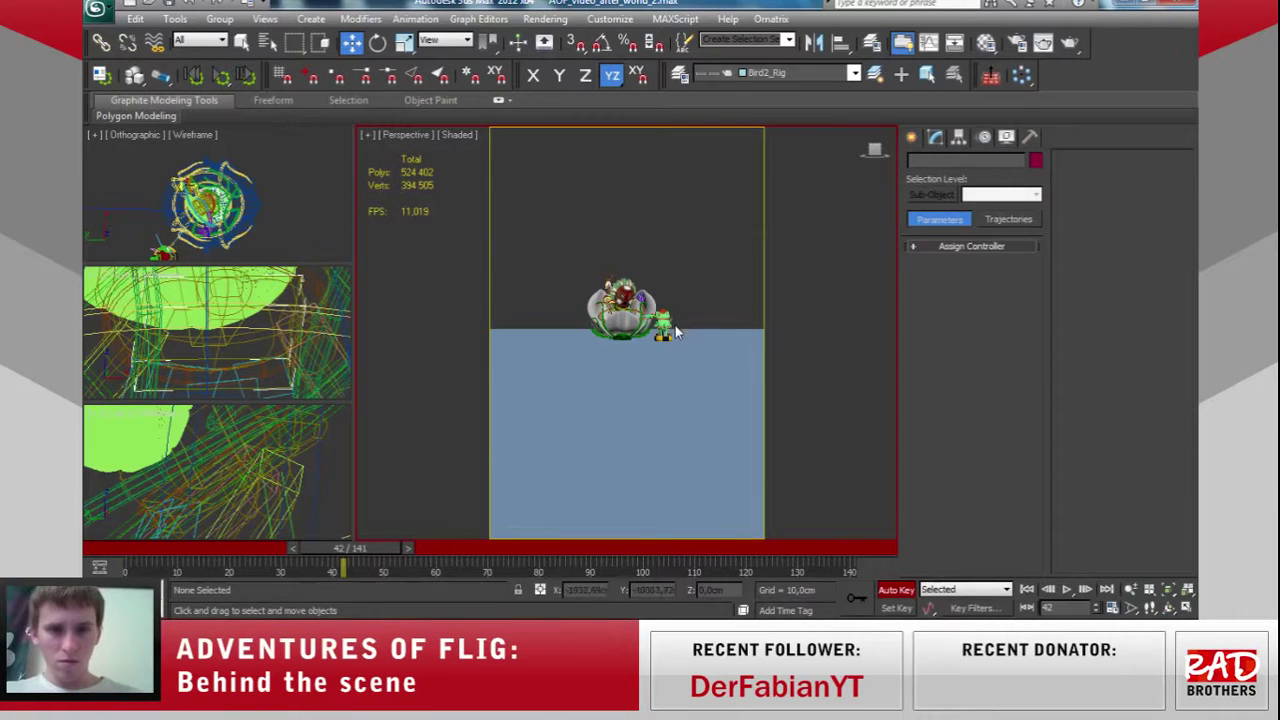
# Select Shaman_Taz_, zoom extents on it, and orbit while adding other controls to the selection.
pyautogui.click(300, 283)
pyautogui.click(298, 281)
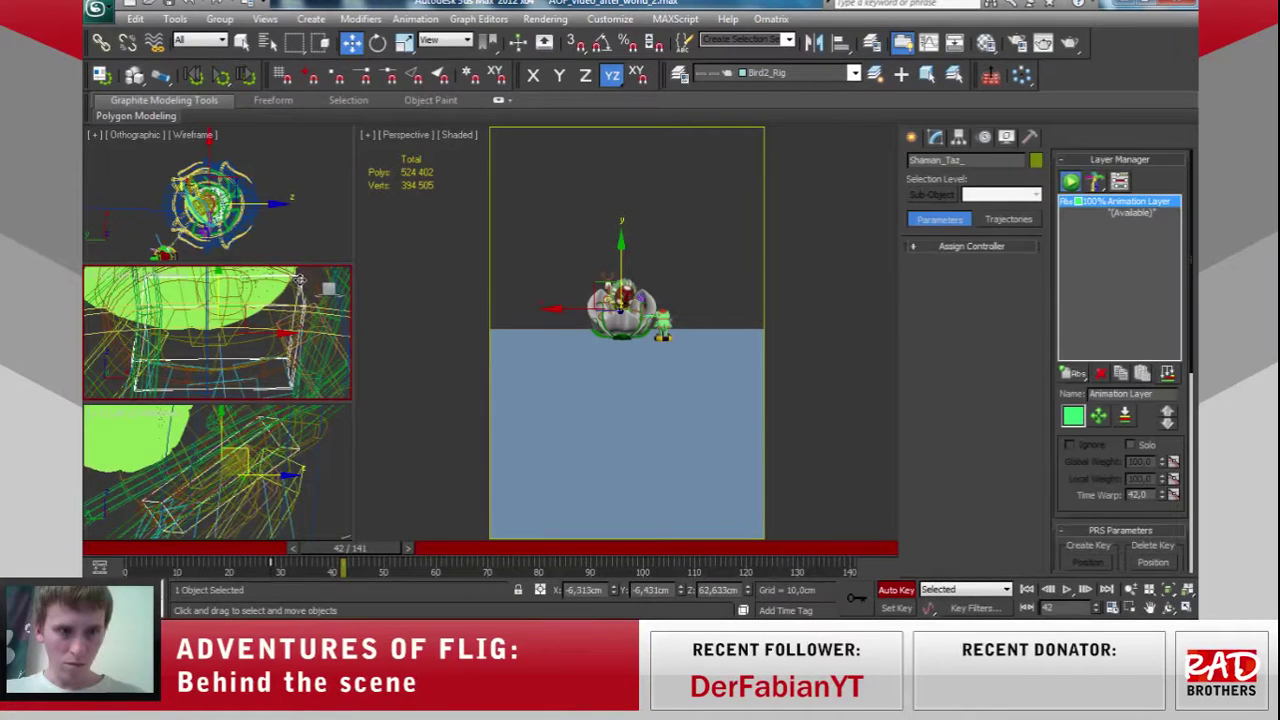
pyautogui.press('z')
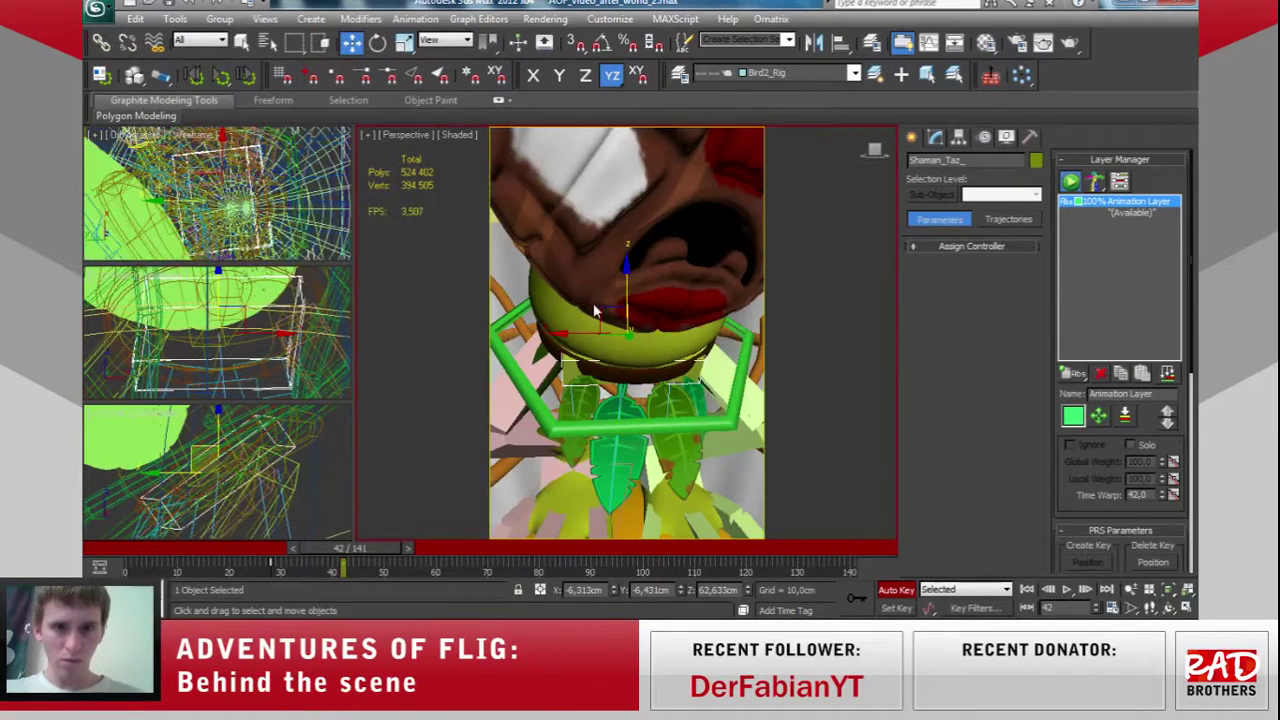
pyautogui.moveTo(647, 314)
pyautogui.keyDown('alt'); pyautogui.mouseDown(button='middle')
pyautogui.moveTo(680, 297)
pyautogui.moveTo(661, 310)
pyautogui.moveTo(686, 357)
pyautogui.moveTo(674, 343)
pyautogui.mouseUp(button='middle'); pyautogui.keyUp('alt')
pyautogui.scroll(-5, 676, 340)
pyautogui.scroll(3, 681, 325)
pyautogui.moveTo(601, 310)
pyautogui.keyDown('alt'); pyautogui.mouseDown(button='middle')
pyautogui.moveTo(670, 320)
pyautogui.moveTo(663, 308)
pyautogui.mouseUp(button='middle'); pyautogui.keyUp('alt')
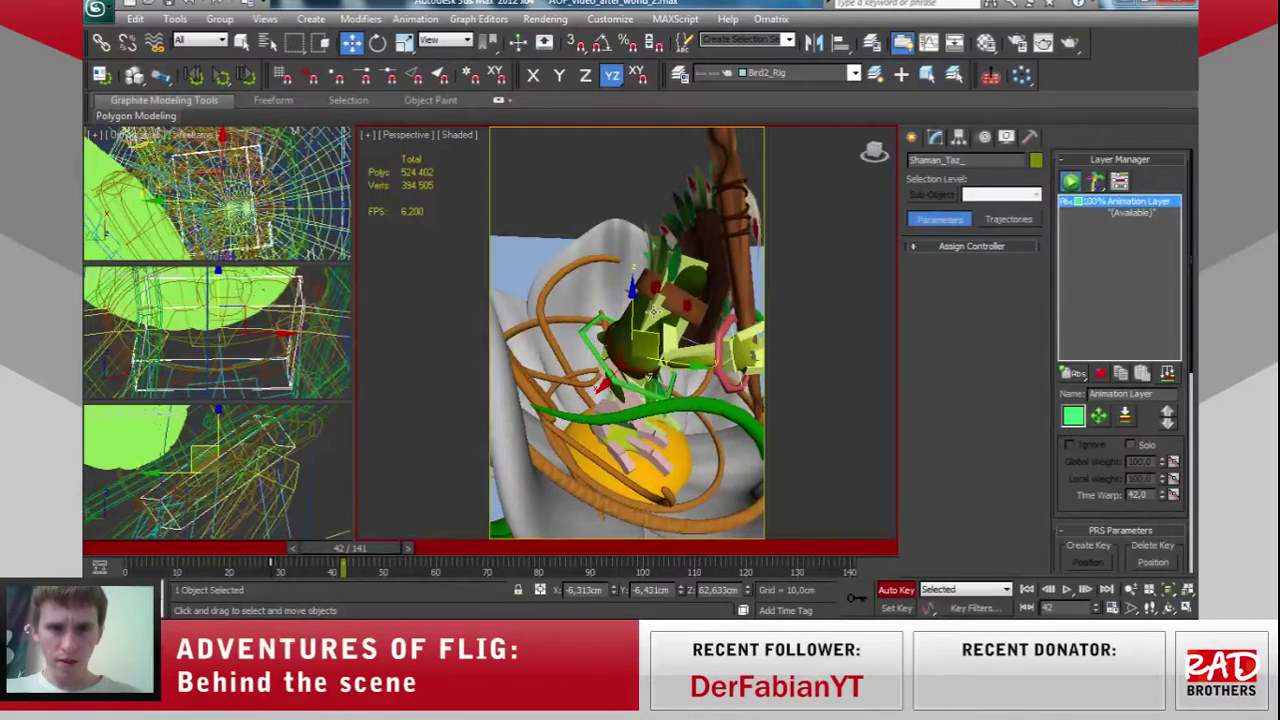
pyautogui.keyDown('ctrl'); pyautogui.click(654, 313); pyautogui.keyUp('ctrl')
pyautogui.keyDown('alt'); pyautogui.moveTo(659, 355); pyautogui.dragTo(575, 346, button='middle'); pyautogui.keyUp('alt')
pyautogui.keyDown('ctrl'); pyautogui.click(521, 321); pyautogui.keyUp('ctrl')
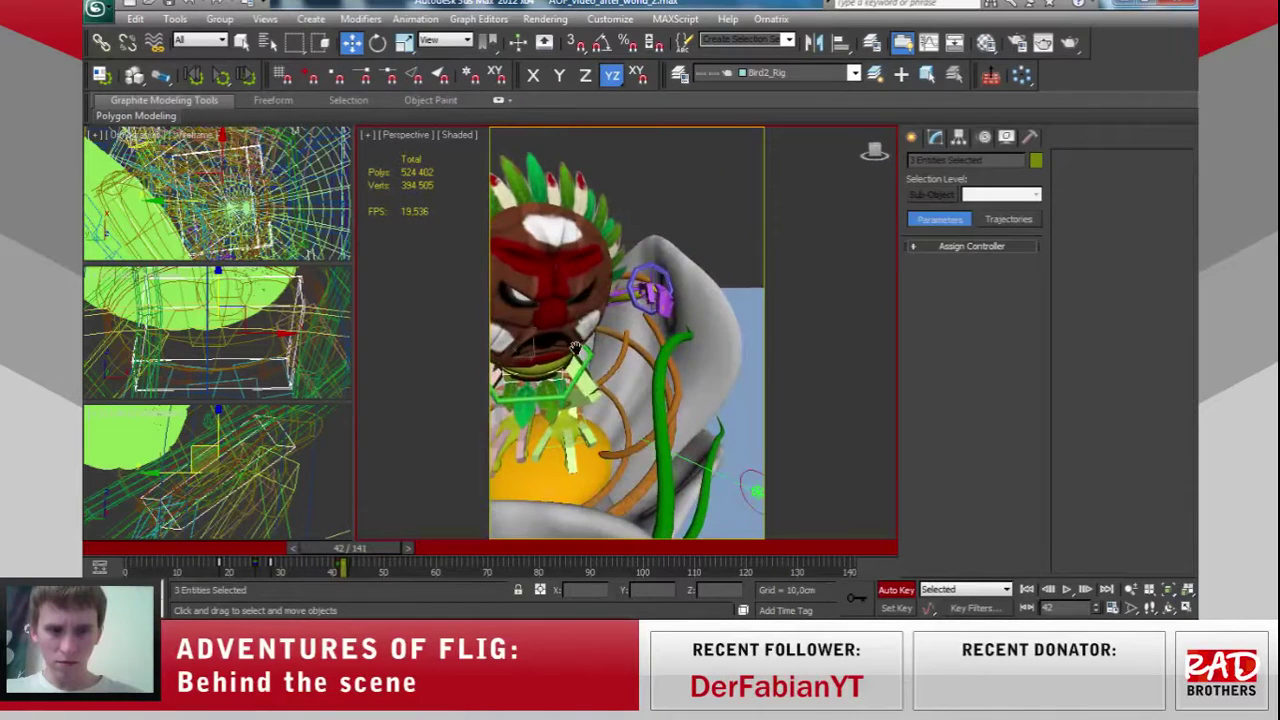
pyautogui.keyDown('ctrl'); pyautogui.click(650, 273); pyautogui.keyUp('ctrl')
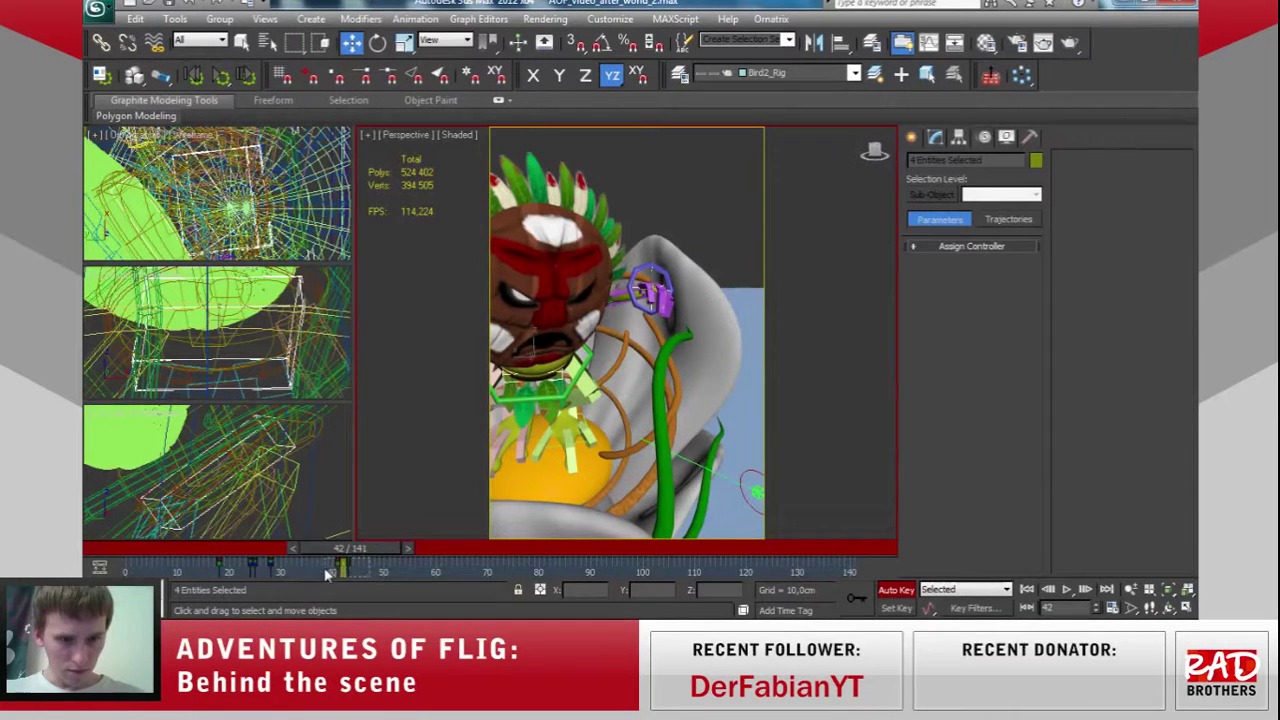
# Reselect Shaman_Taz_ and scrub between frames 41 and 47, ending on frame 45.
pyautogui.moveTo(352, 561); pyautogui.dragTo(364, 551)
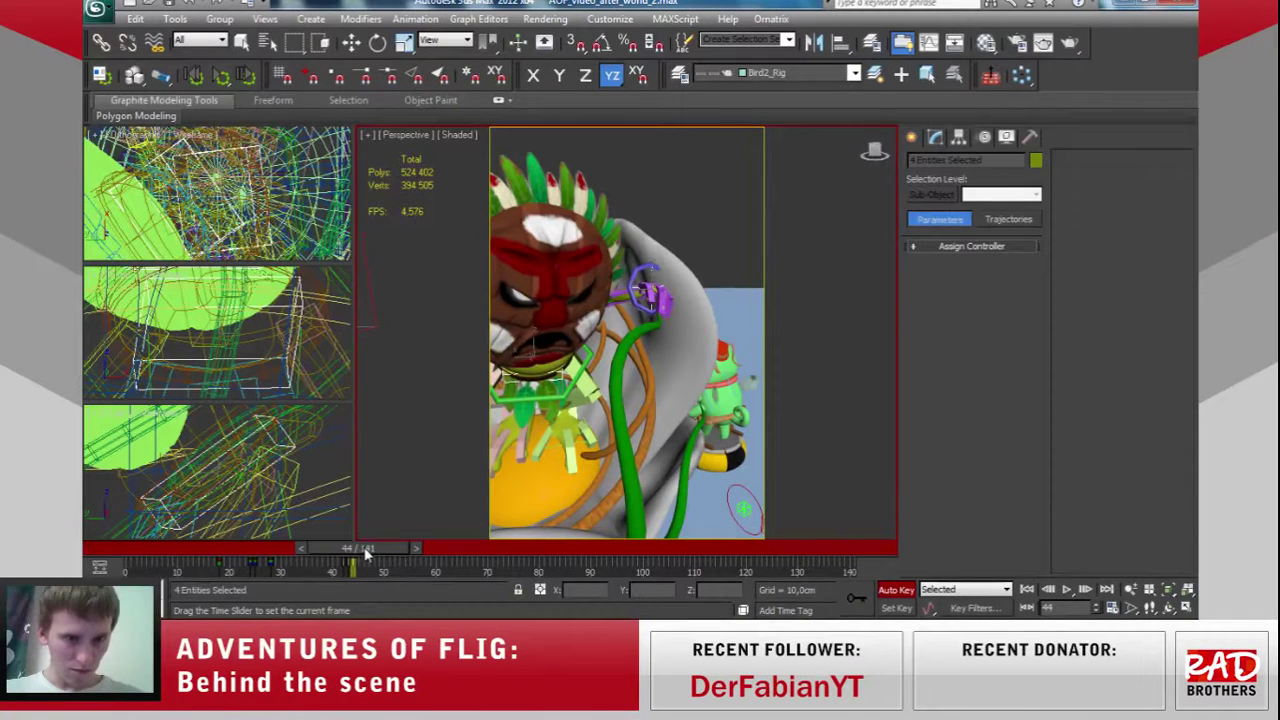
pyautogui.moveTo(600, 380)
pyautogui.keyDown('alt'); pyautogui.mouseDown(button='middle')
pyautogui.moveTo(627, 367)
pyautogui.moveTo(597, 331)
pyautogui.mouseUp(button='middle'); pyautogui.keyUp('alt')
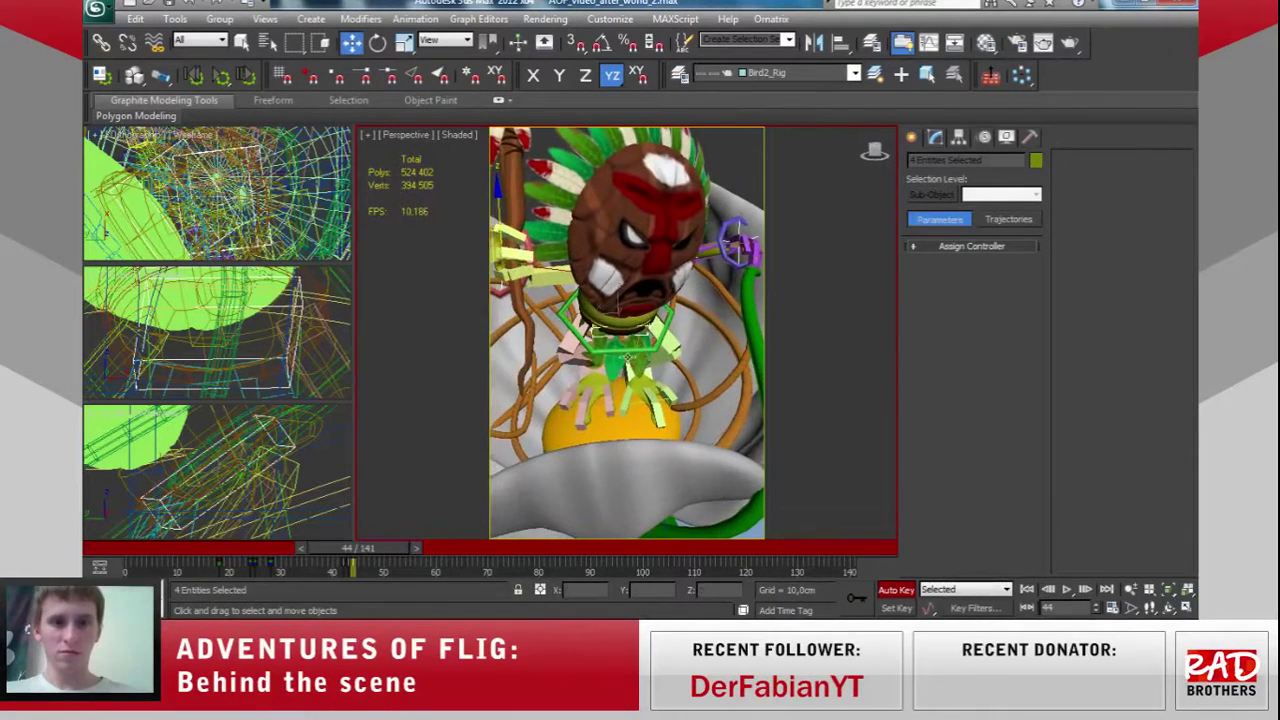
pyautogui.click(594, 331)
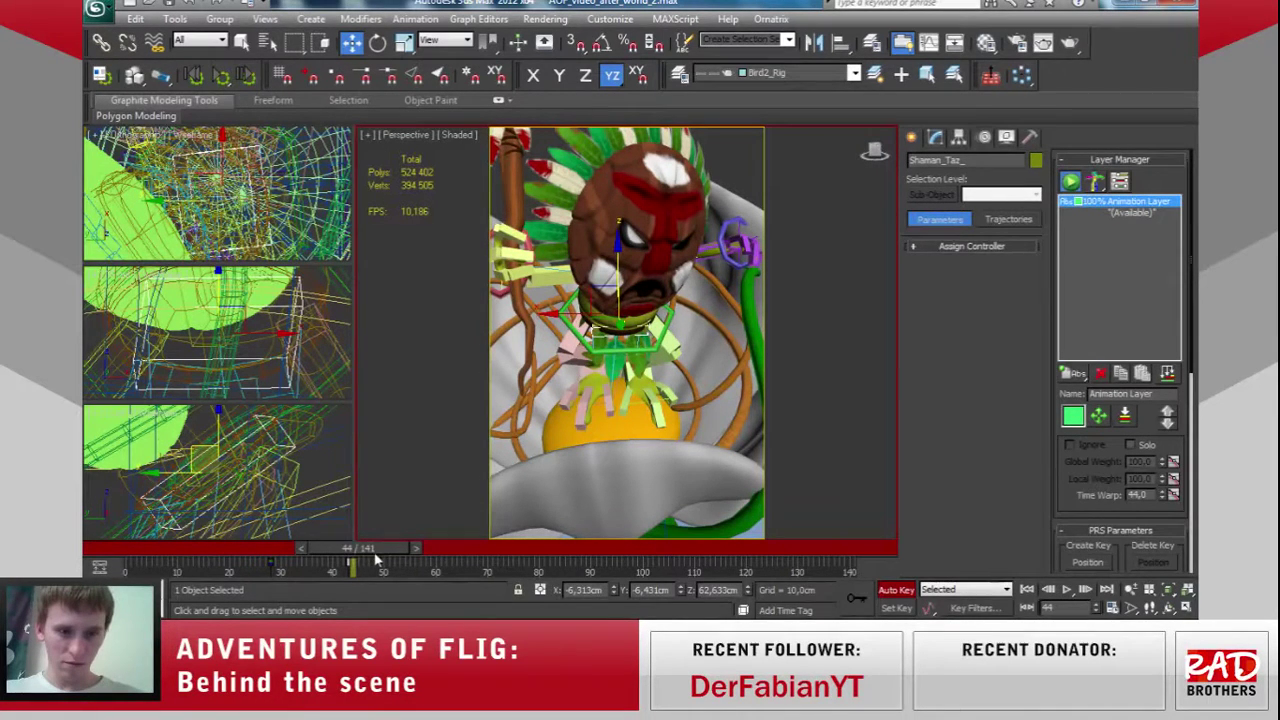
pyautogui.moveTo(362, 549); pyautogui.dragTo(385, 550)
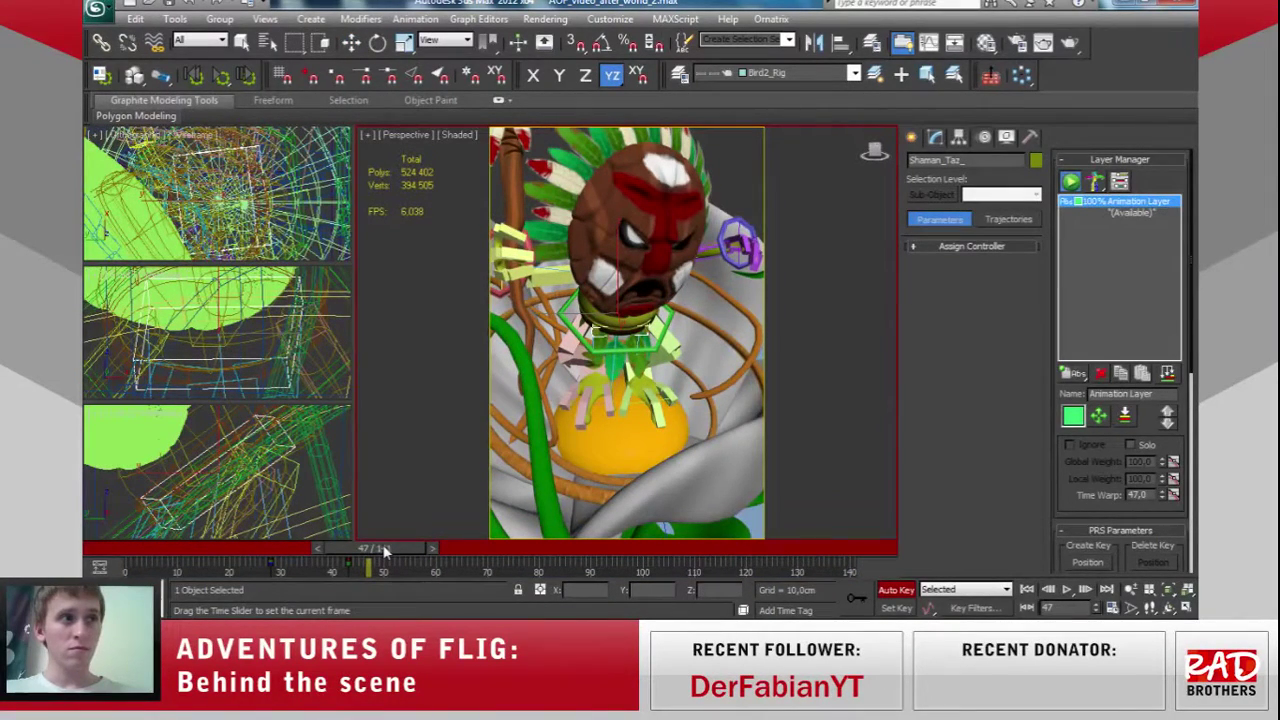
pyautogui.moveTo(383, 548); pyautogui.dragTo(361, 549)
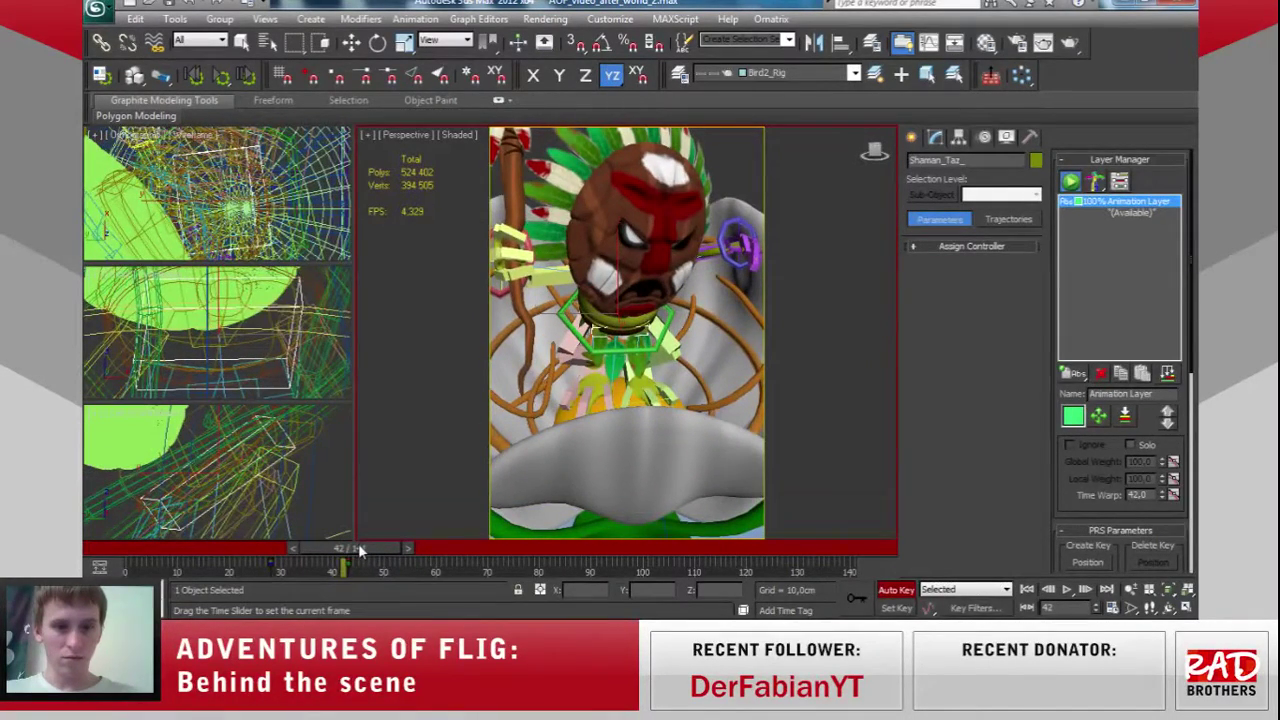
pyautogui.moveTo(364, 549)
pyautogui.mouseDown()
pyautogui.moveTo(341, 566)
pyautogui.moveTo(380, 548)
pyautogui.mouseUp()
pyautogui.press('w')
pyautogui.press('w')
# Turn the shaman's head forward and shift it slightly left and down.
pyautogui.keyDown('alt'); pyautogui.moveTo(640, 360); pyautogui.dragTo(676, 360, button='middle'); pyautogui.keyUp('alt')
pyautogui.press('e')
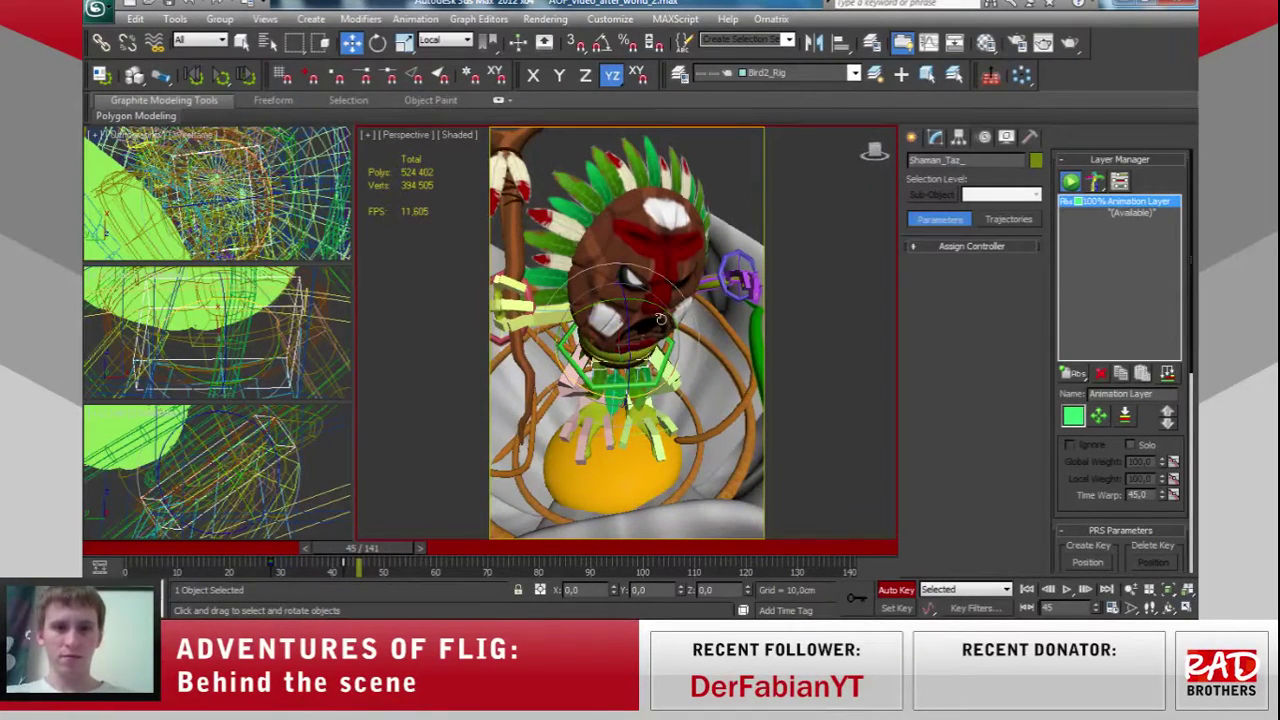
pyautogui.moveTo(636, 303); pyautogui.dragTo(605, 315)
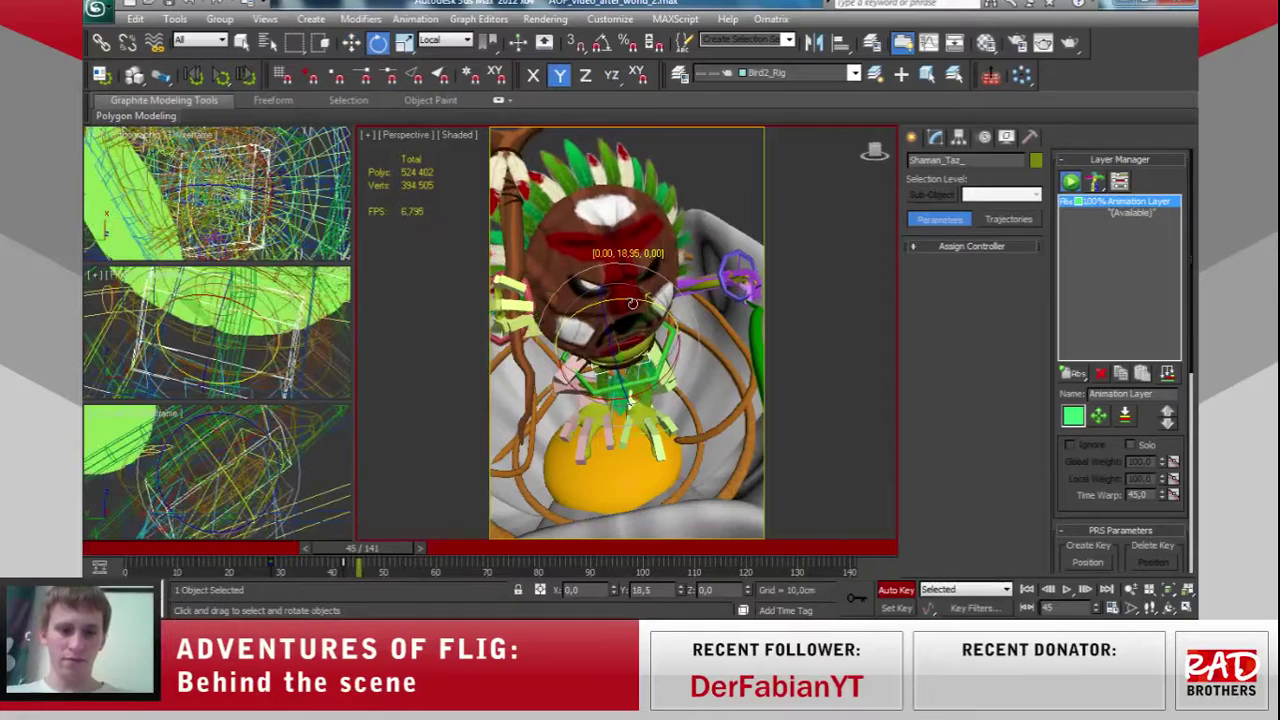
pyautogui.press('w')
pyautogui.press('w')
pyautogui.moveTo(601, 315); pyautogui.dragTo(565, 299)
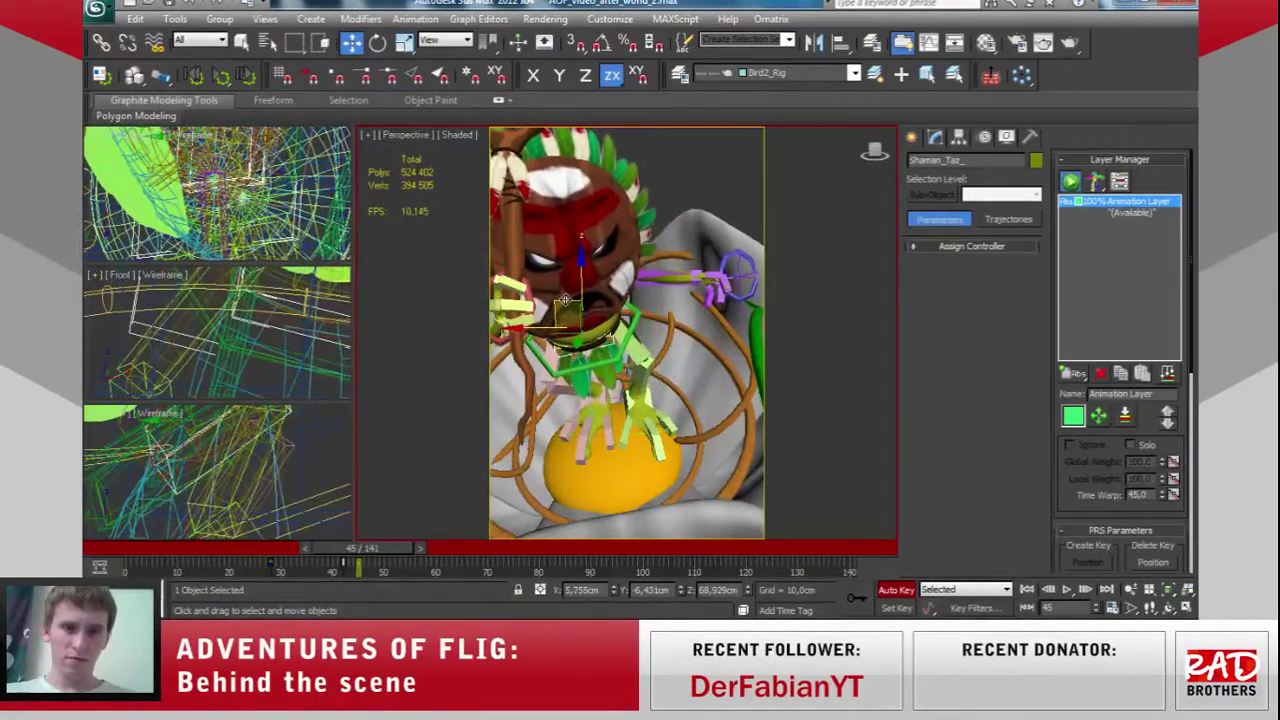
pyautogui.moveTo(584, 395)
pyautogui.keyDown('alt'); pyautogui.mouseDown(button='middle')
pyautogui.moveTo(568, 392)
pyautogui.moveTo(638, 326)
pyautogui.mouseUp(button='middle'); pyautogui.keyUp('alt')
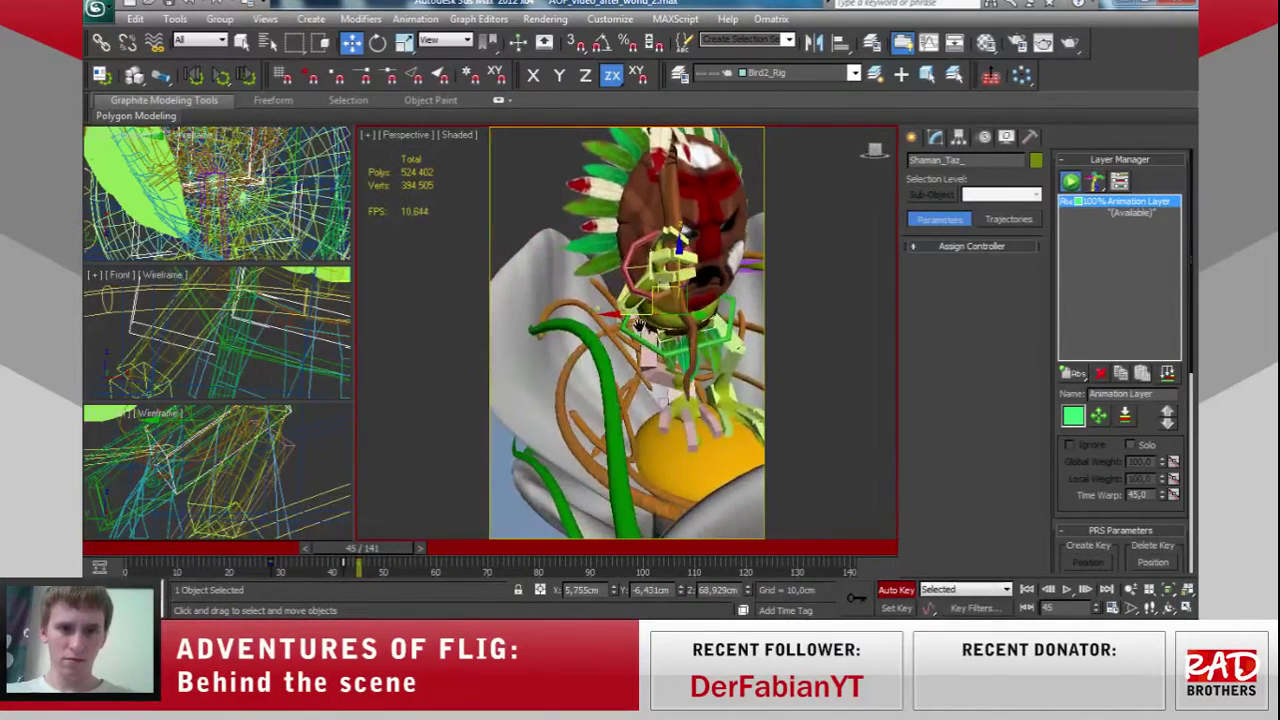
# Pull the right-arm IK target down and left to 27.734, 28.135, 60.241 cm.
pyautogui.click(636, 268)
pyautogui.keyDown('alt'); pyautogui.moveTo(636, 268); pyautogui.dragTo(612, 297, button='middle'); pyautogui.keyUp('alt')
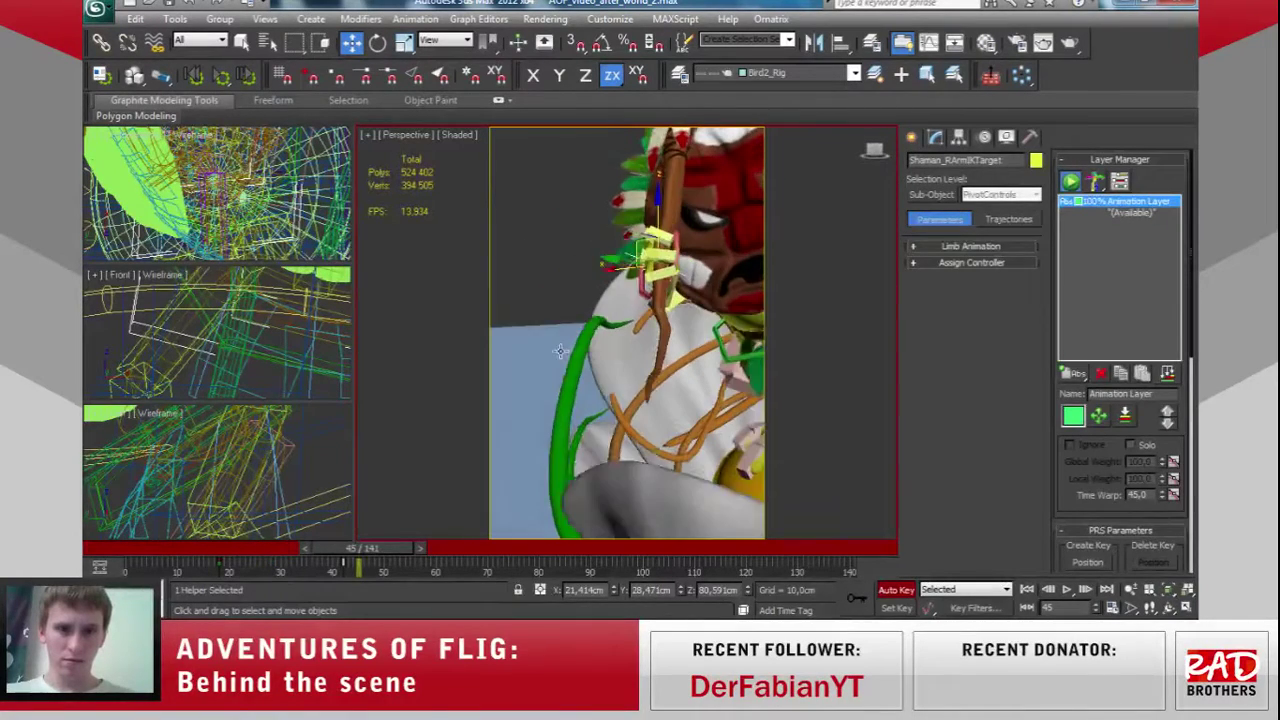
pyautogui.keyDown('alt'); pyautogui.moveTo(702, 298); pyautogui.dragTo(660, 231, button='middle'); pyautogui.keyUp('alt')
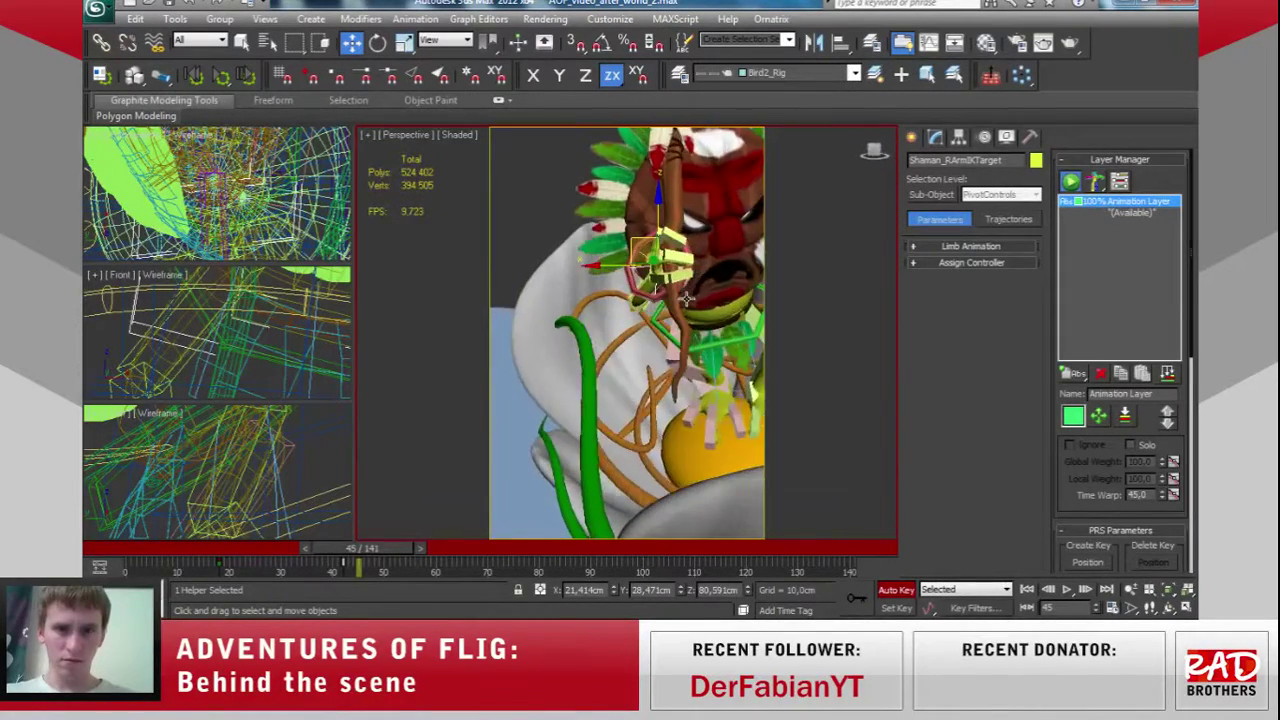
pyautogui.moveTo(678, 243); pyautogui.dragTo(676, 312)
pyautogui.keyDown('alt'); pyautogui.moveTo(633, 318); pyautogui.dragTo(605, 318, button='middle'); pyautogui.keyUp('alt')
# Tilt the staff helper to lean left and move the staff hand down and left.
pyautogui.press('e')
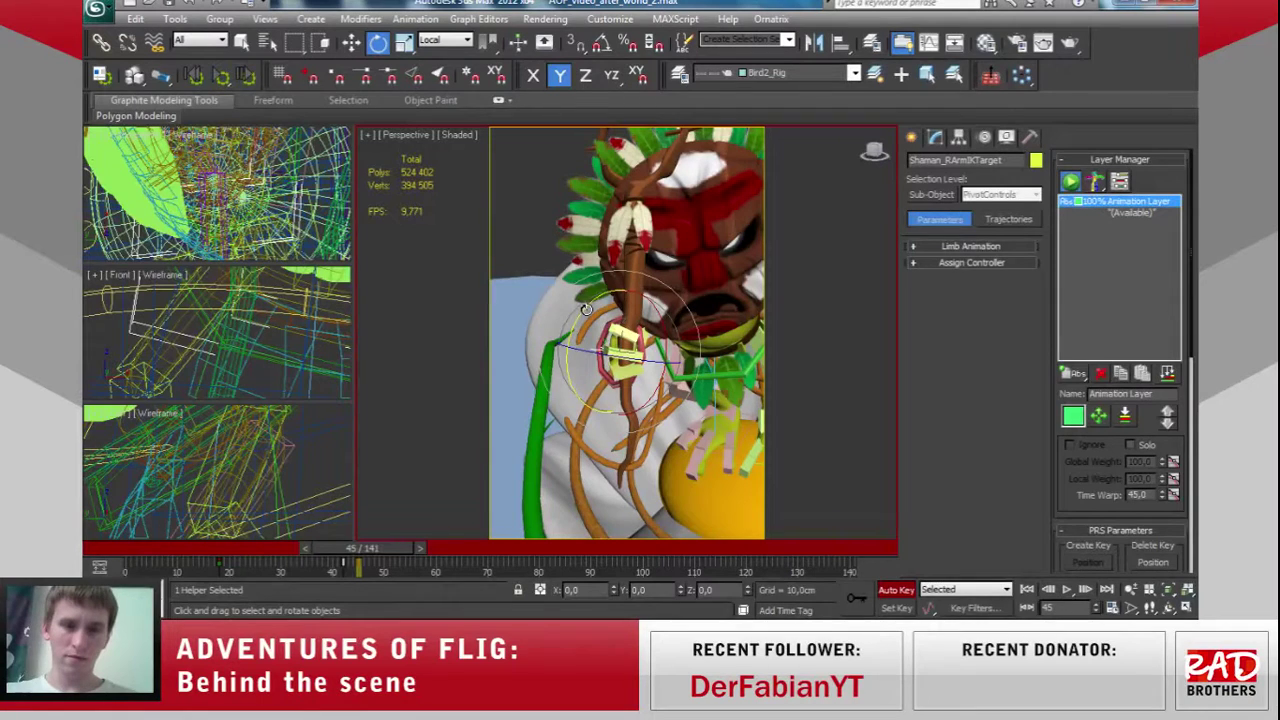
pyautogui.moveTo(562, 316); pyautogui.dragTo(549, 330)
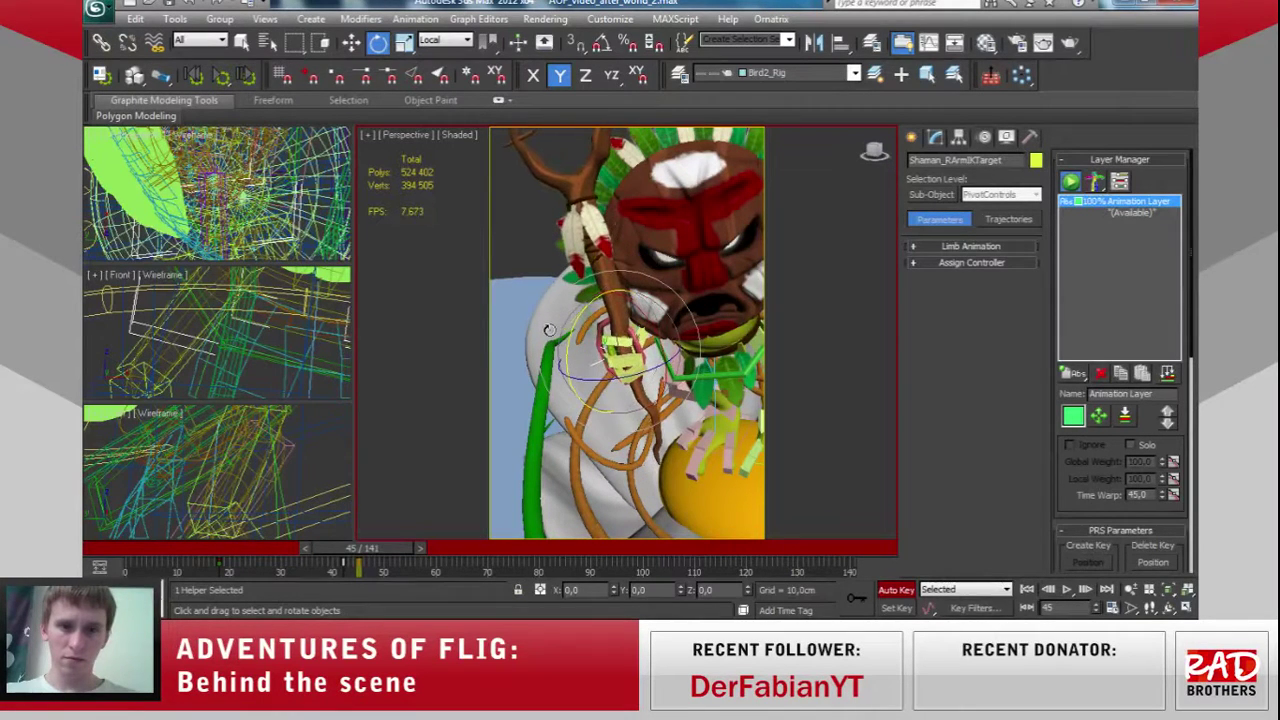
pyautogui.moveTo(638, 307); pyautogui.dragTo(634, 297)
pyautogui.press('w')
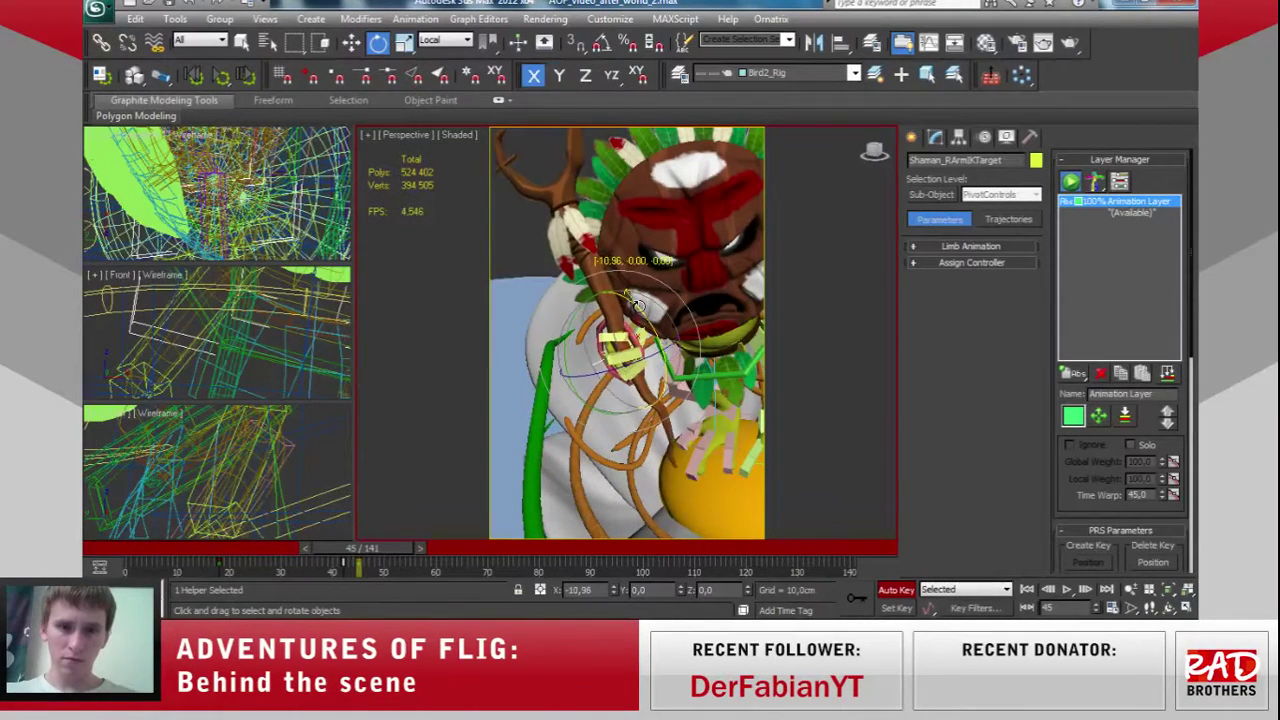
pyautogui.press('w')
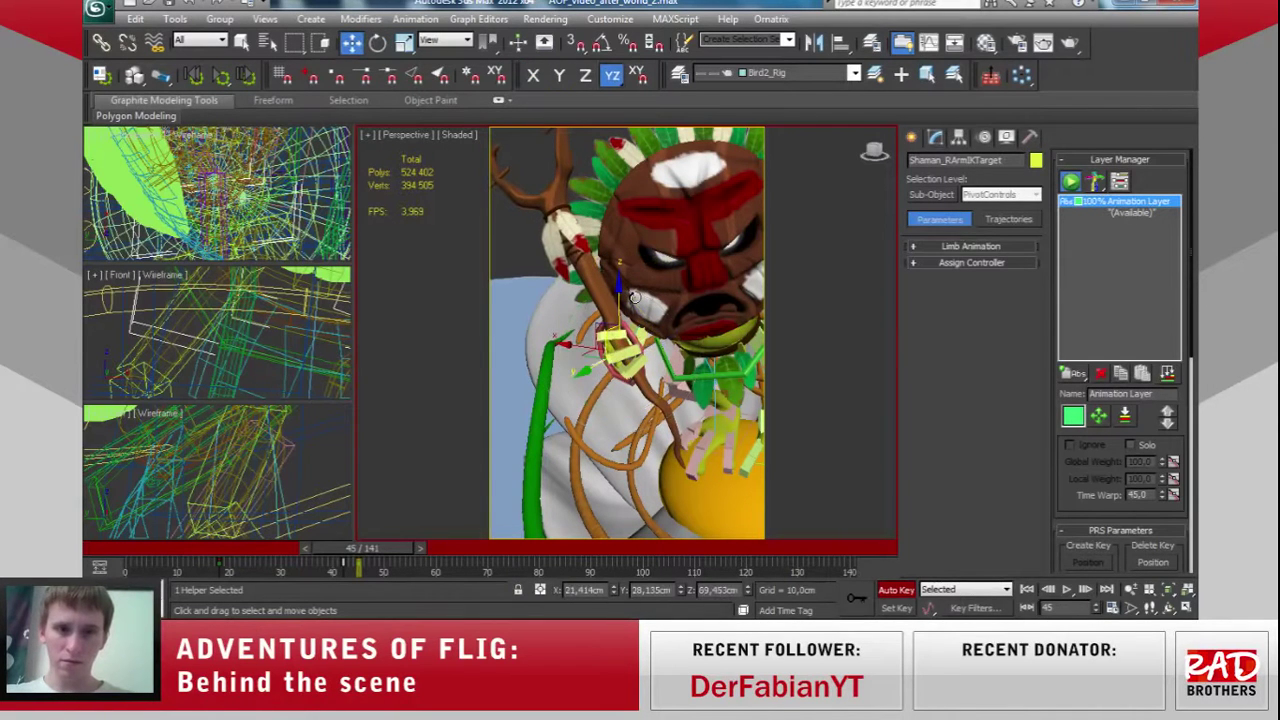
pyautogui.moveTo(596, 334); pyautogui.dragTo(586, 358)
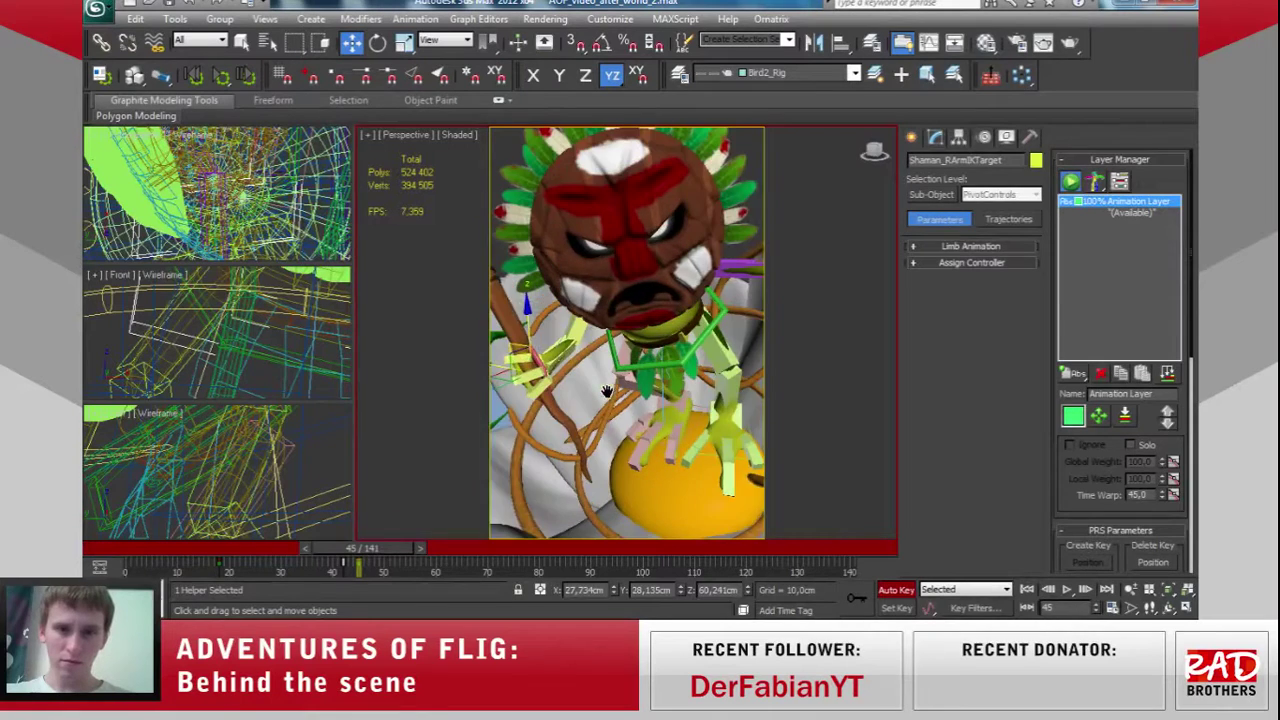
pyautogui.scroll(-3, 612, 392)
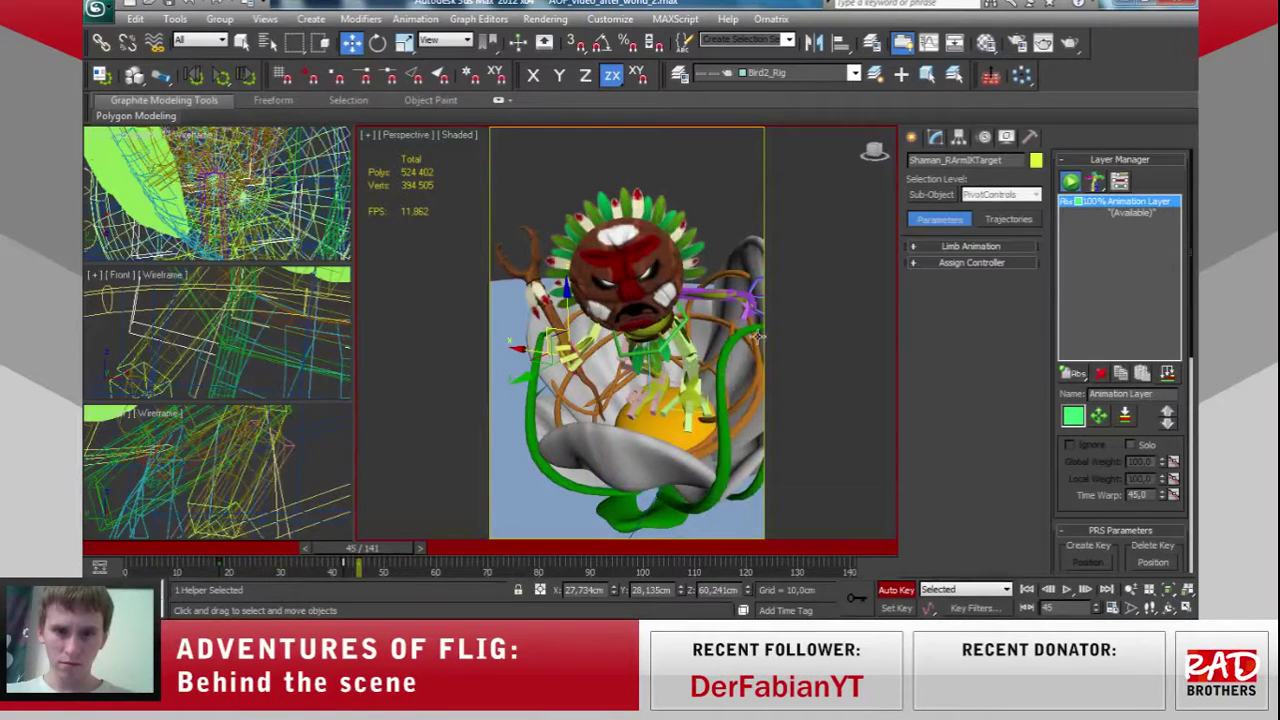
# Hide the Flig_mesh layer from the layer list.
pyautogui.click(856, 74)
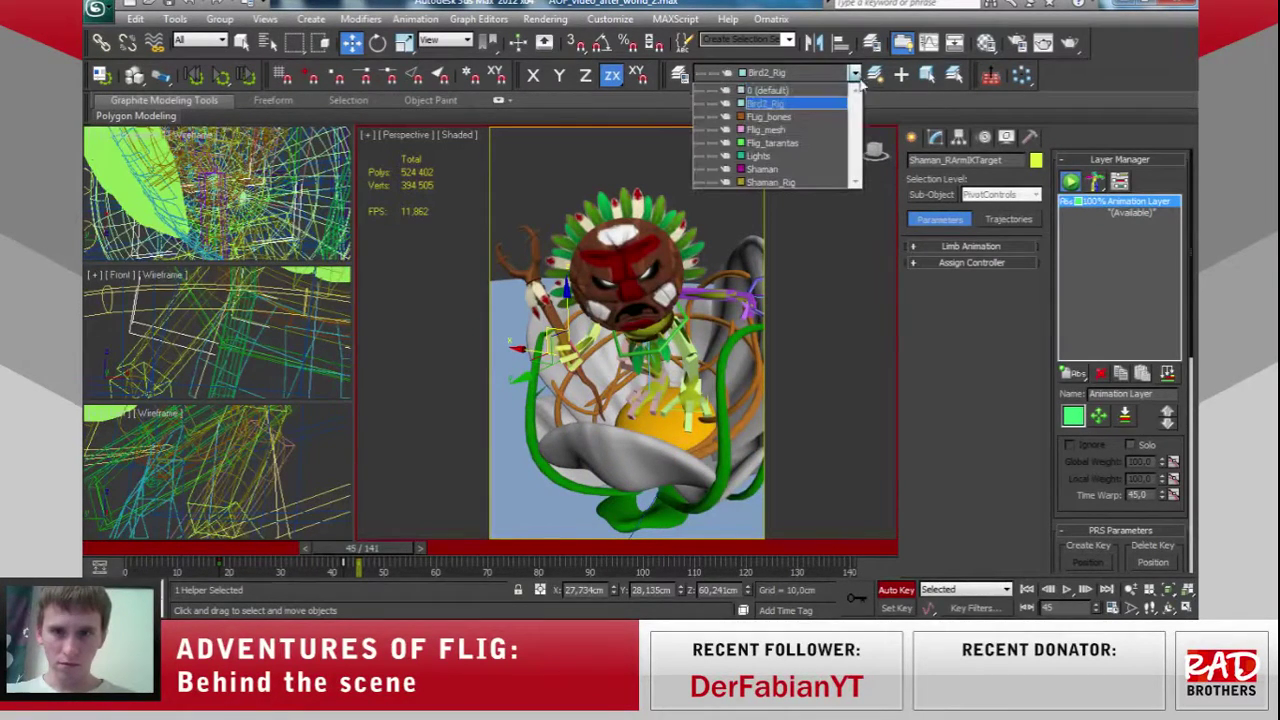
pyautogui.click(712, 116)
pyautogui.click(699, 116)
pyautogui.click(701, 131)
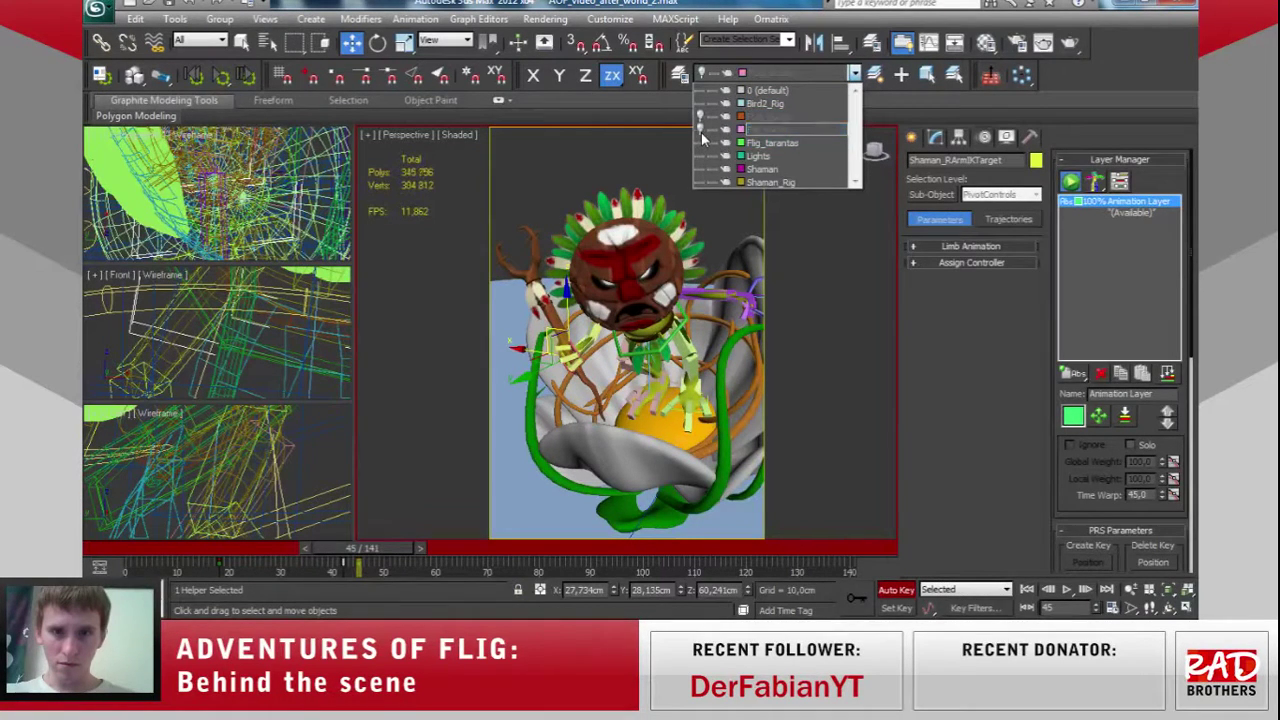
pyautogui.click(1077, 82)
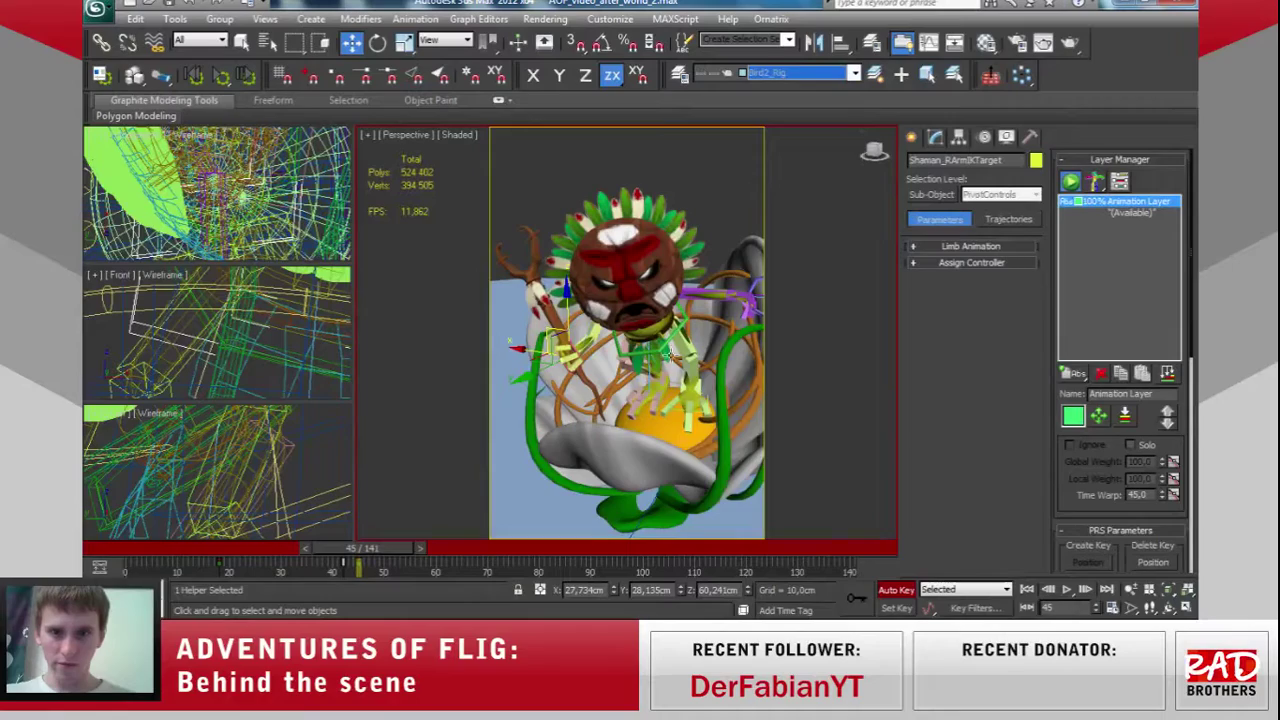
# Raise the left-arm IK target to -23.704, -3.64, 94.139 cm at frame 45, checking frames 38 and 47.
pyautogui.keyDown('alt'); pyautogui.moveTo(668, 352); pyautogui.dragTo(652, 361, button='middle'); pyautogui.keyUp('alt')
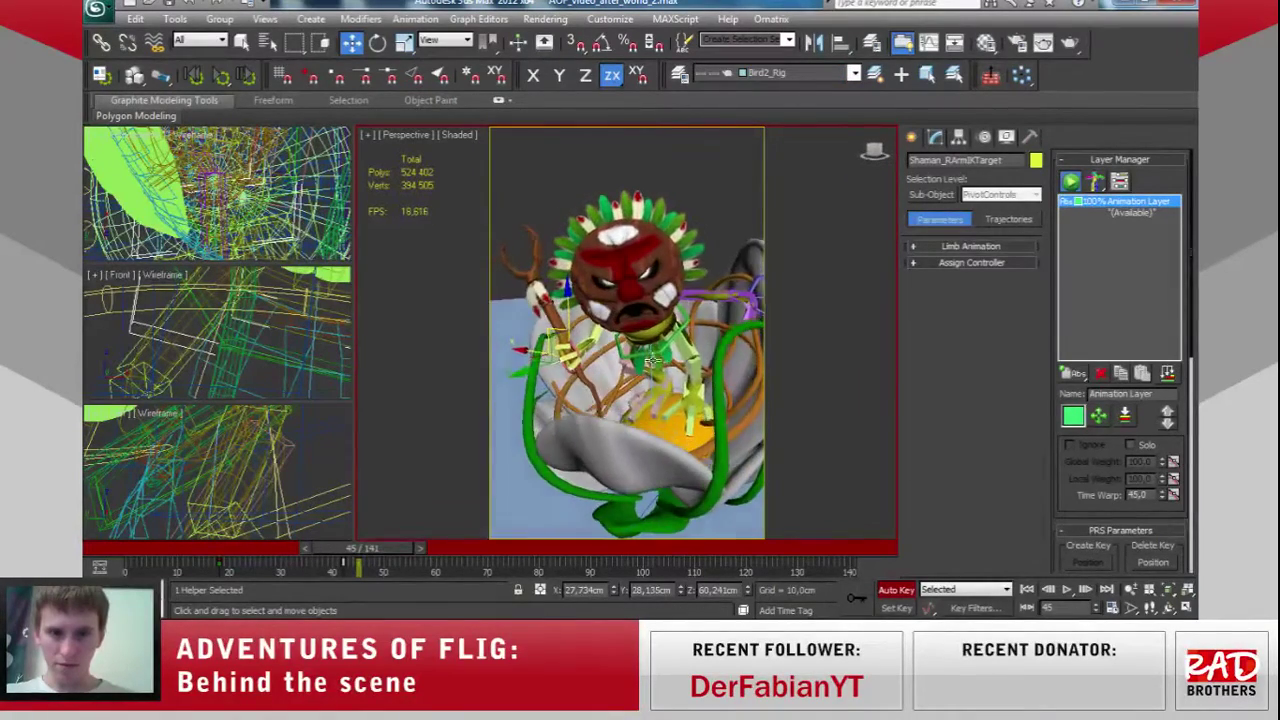
pyautogui.moveTo(384, 551)
pyautogui.mouseDown()
pyautogui.moveTo(354, 558)
pyautogui.moveTo(403, 562)
pyautogui.moveTo(306, 534)
pyautogui.moveTo(393, 546)
pyautogui.mouseUp()
pyautogui.press('w')
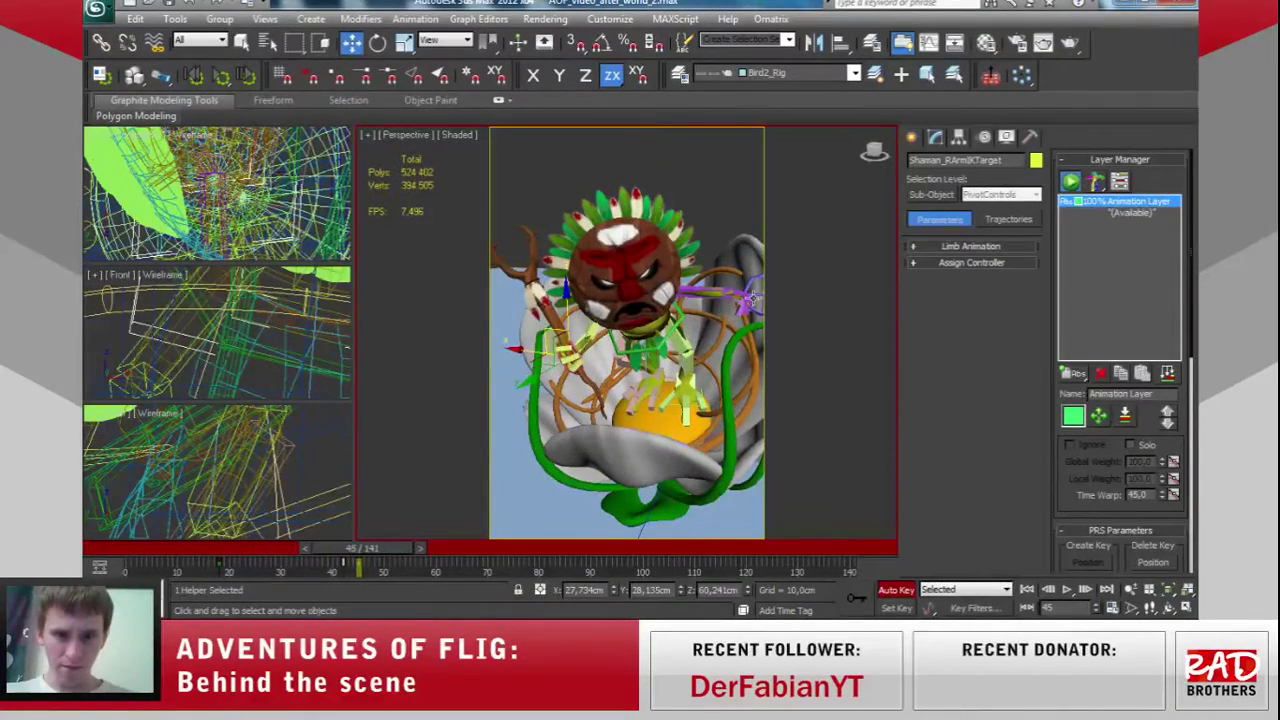
pyautogui.click(755, 296)
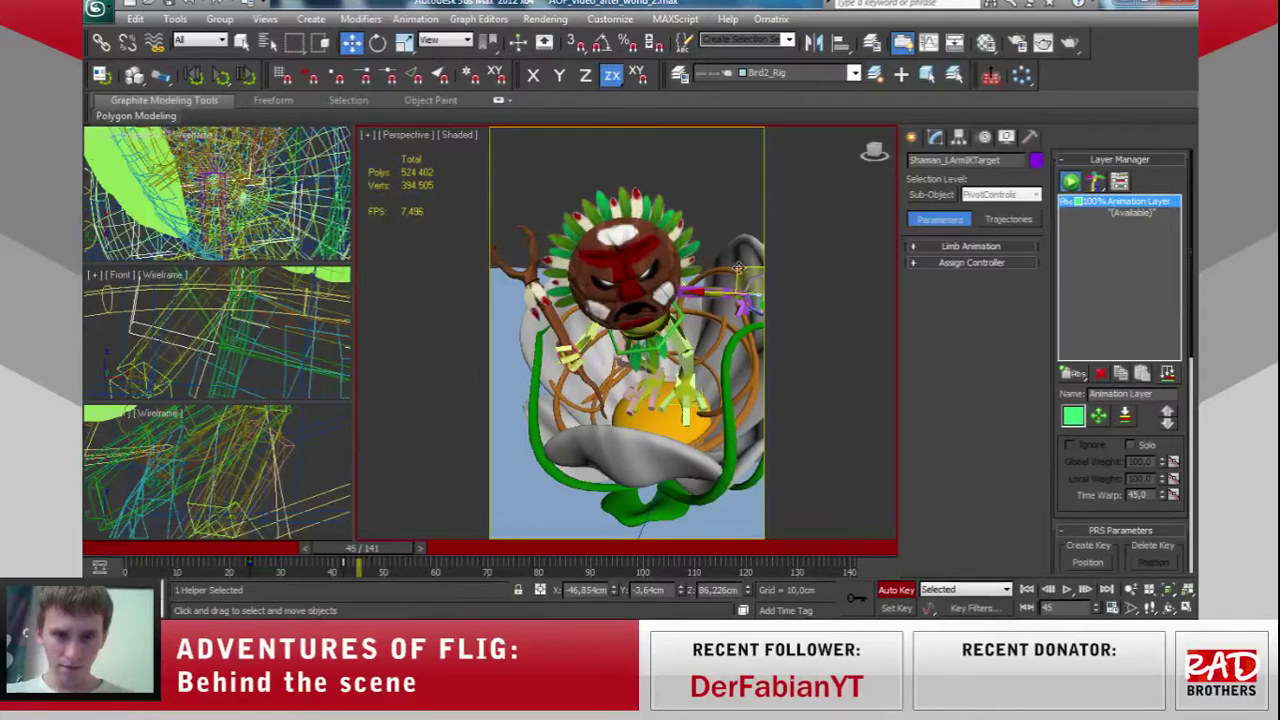
pyautogui.moveTo(720, 258); pyautogui.dragTo(706, 253)
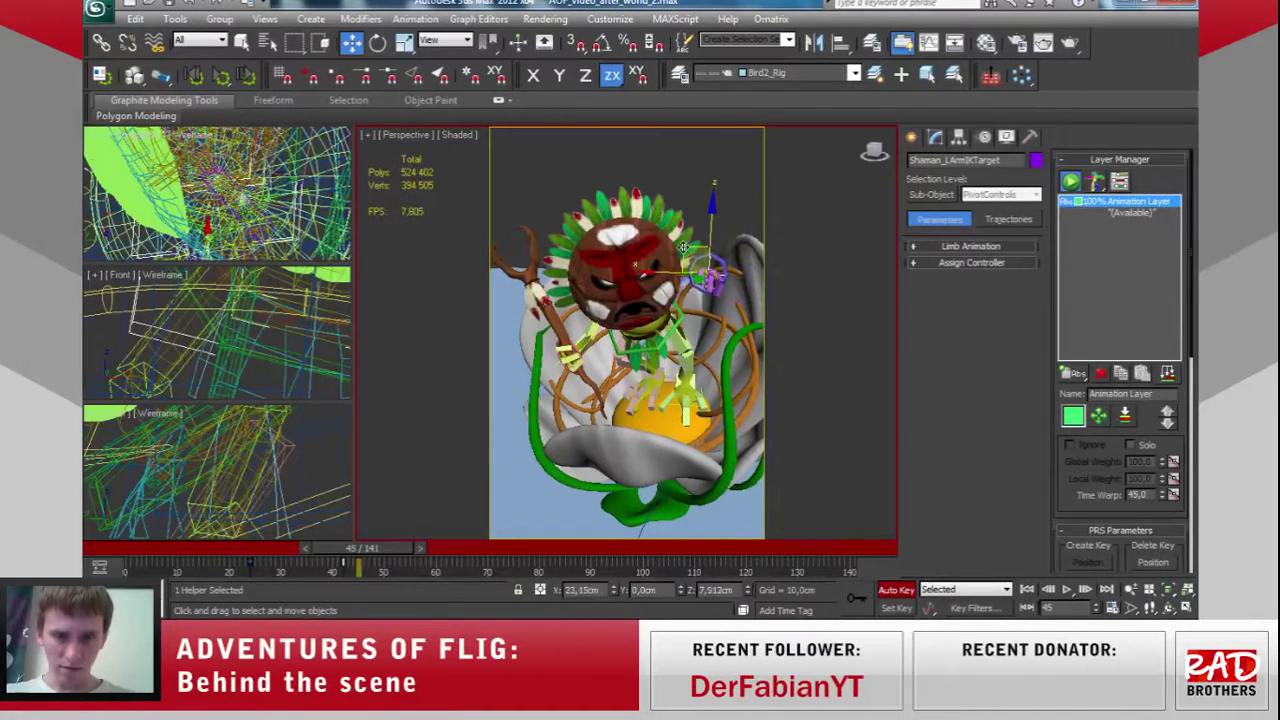
pyautogui.moveTo(718, 354)
pyautogui.keyDown('alt'); pyautogui.mouseDown(button='middle')
pyautogui.moveTo(723, 344)
pyautogui.moveTo(693, 384)
pyautogui.mouseUp(button='middle'); pyautogui.keyUp('alt')
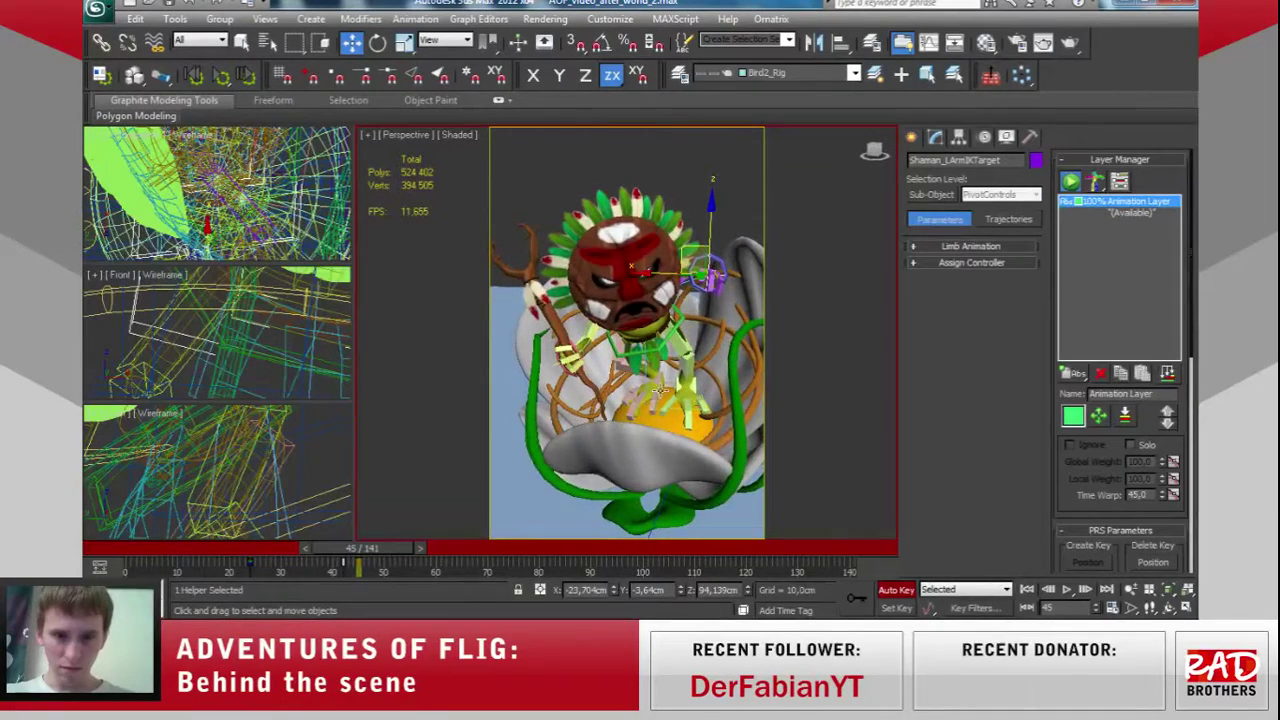
pyautogui.moveTo(398, 553)
pyautogui.mouseDown()
pyautogui.moveTo(420, 565)
pyautogui.moveTo(401, 570)
pyautogui.mouseUp()
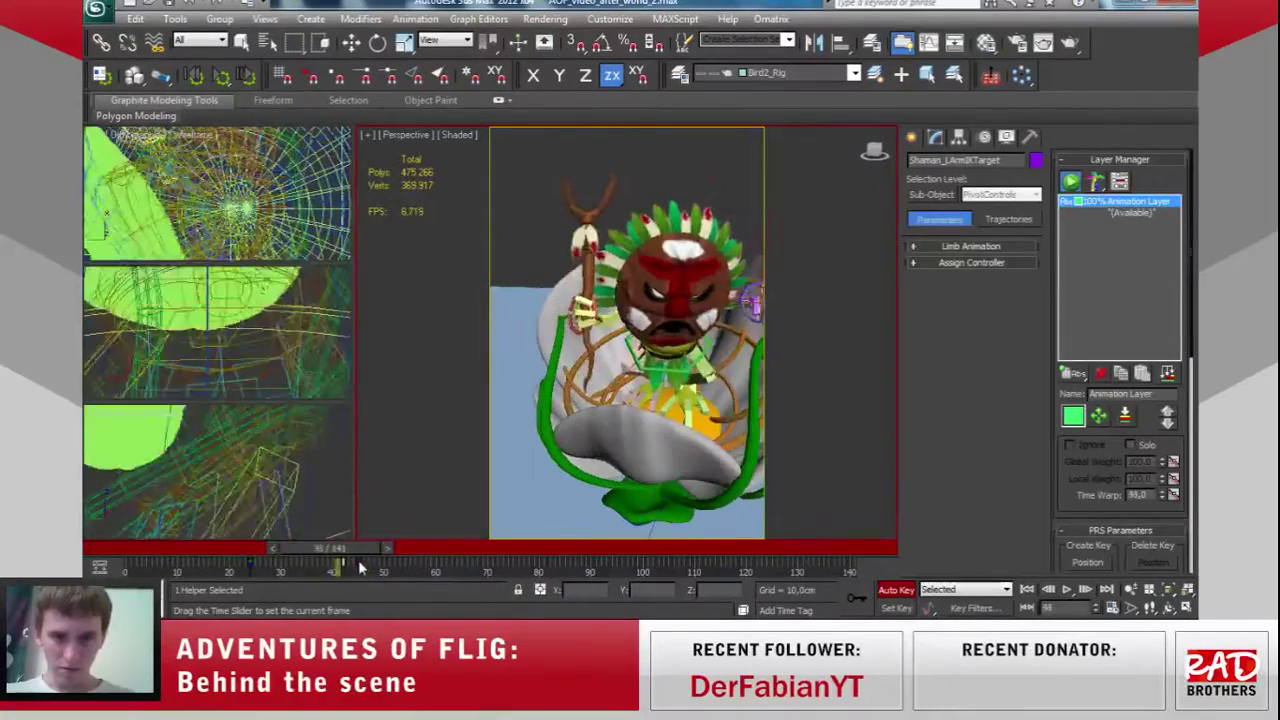
# Look through Camera001 and scrub from frame 35 forward to frame 110.
pyautogui.press('w')
pyautogui.press('c')
pyautogui.moveTo(398, 548); pyautogui.dragTo(368, 545)
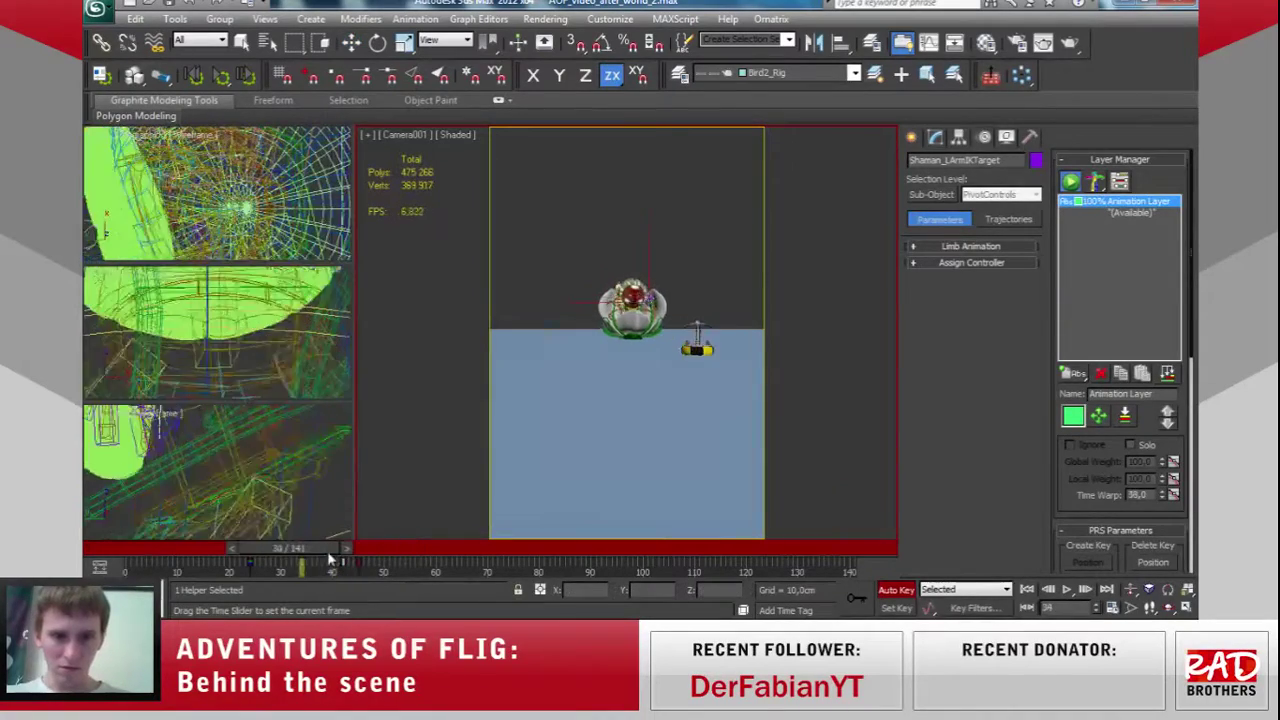
pyautogui.moveTo(370, 550)
pyautogui.mouseDown()
pyautogui.moveTo(474, 565)
pyautogui.moveTo(385, 567)
pyautogui.moveTo(598, 590)
pyautogui.moveTo(724, 560)
pyautogui.mouseUp()
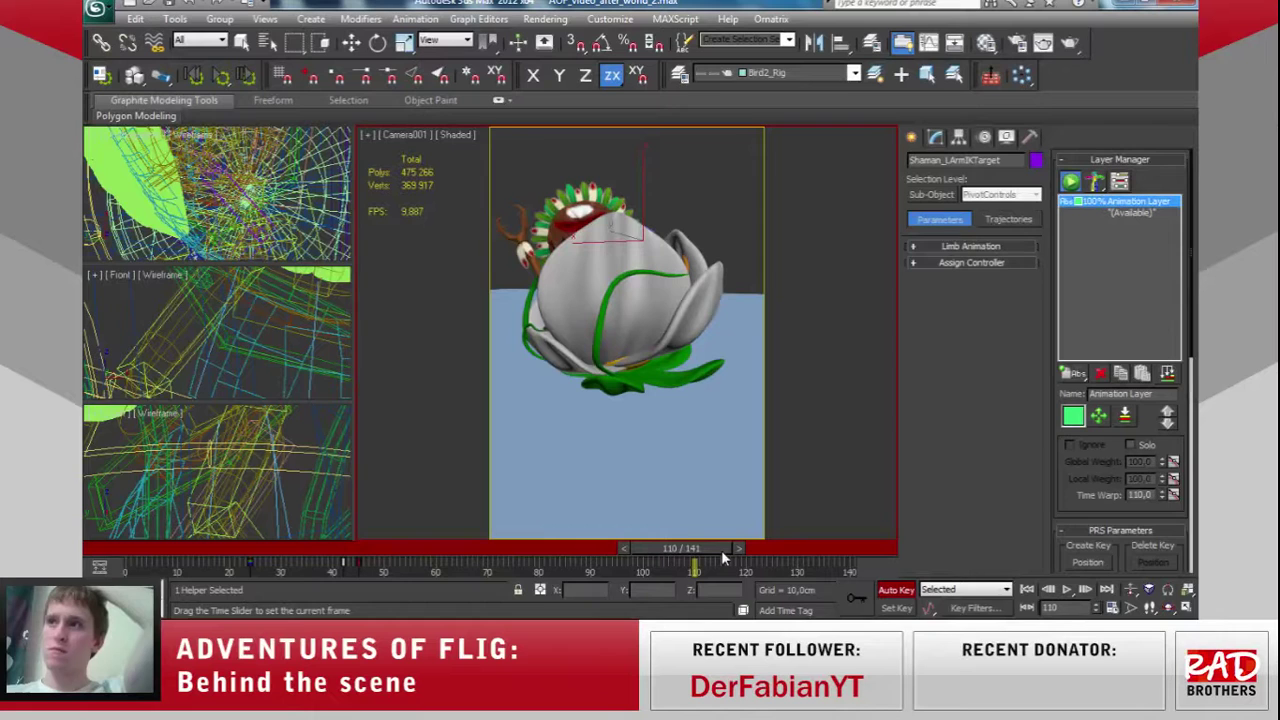
pyautogui.press('w')
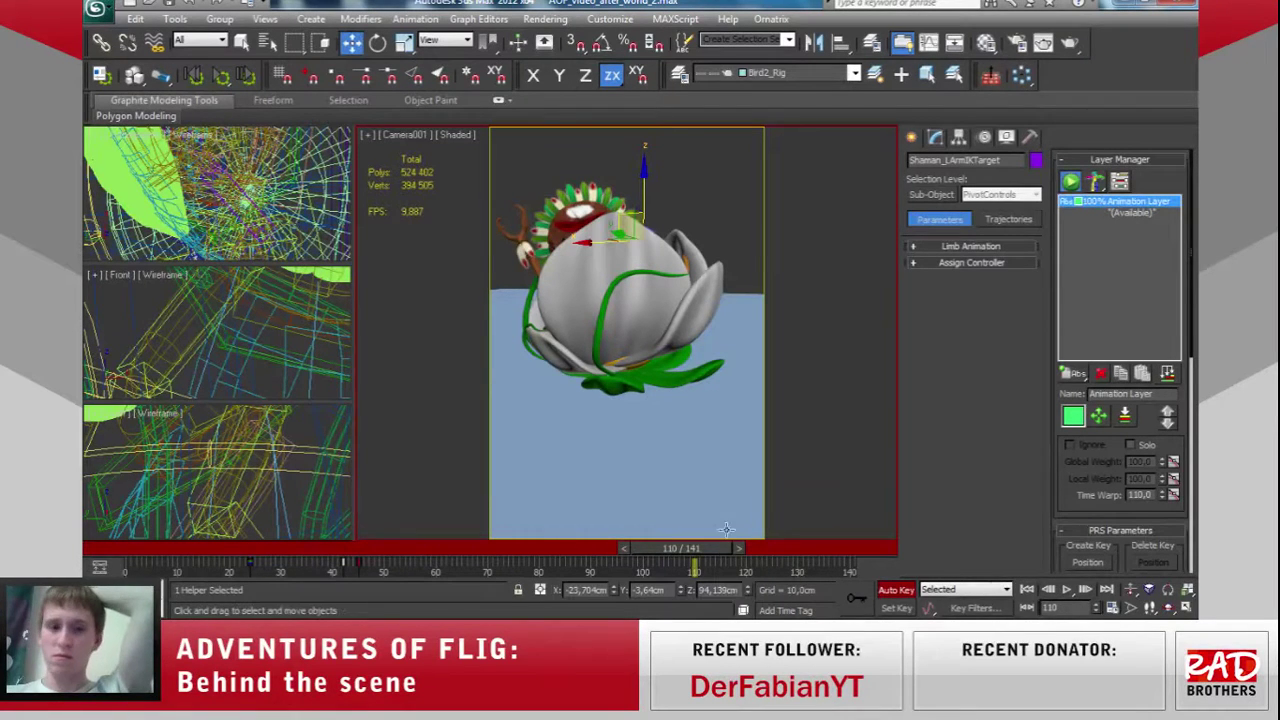
pyautogui.rightClick(716, 367)
pyautogui.click(577, 431)
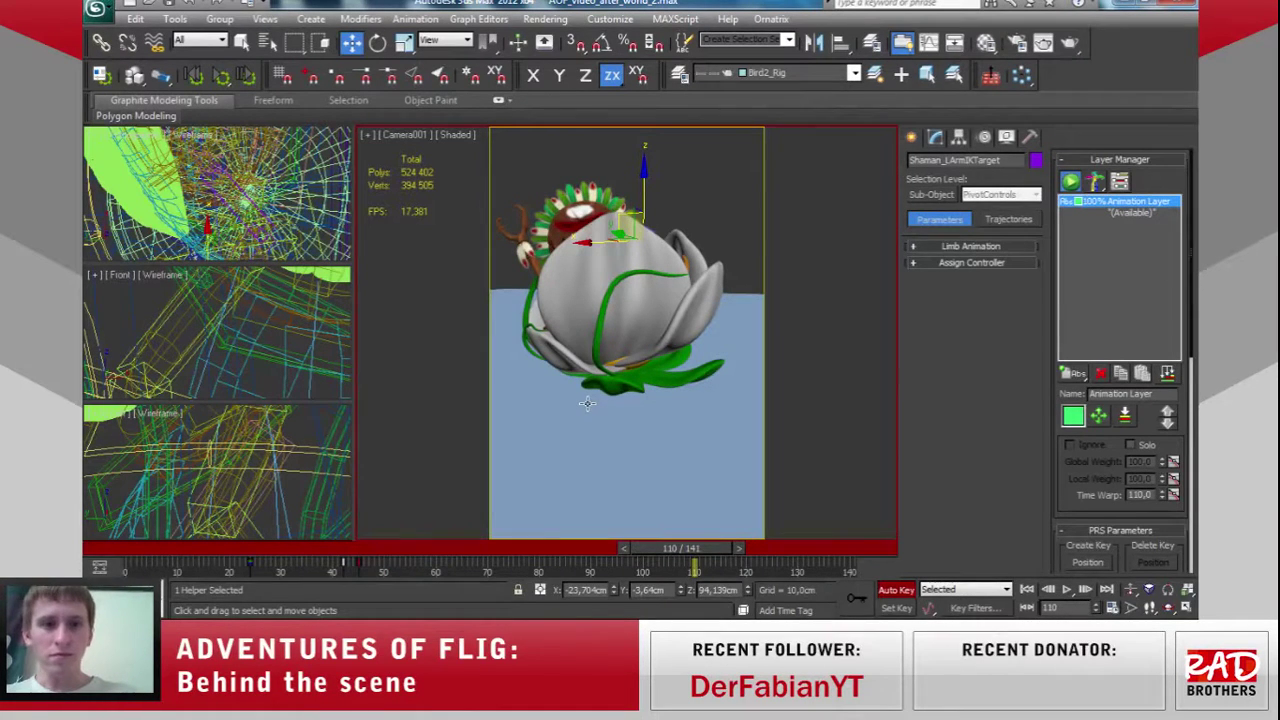
# In the Perspective view, select the shaman body control Shaman_Taz_ plus a second body control.
pyautogui.press('p')
pyautogui.moveTo(587, 403)
pyautogui.keyDown('alt'); pyautogui.mouseDown(button='middle')
pyautogui.moveTo(785, 397)
pyautogui.moveTo(808, 381)
pyautogui.mouseUp(button='middle'); pyautogui.keyUp('alt')
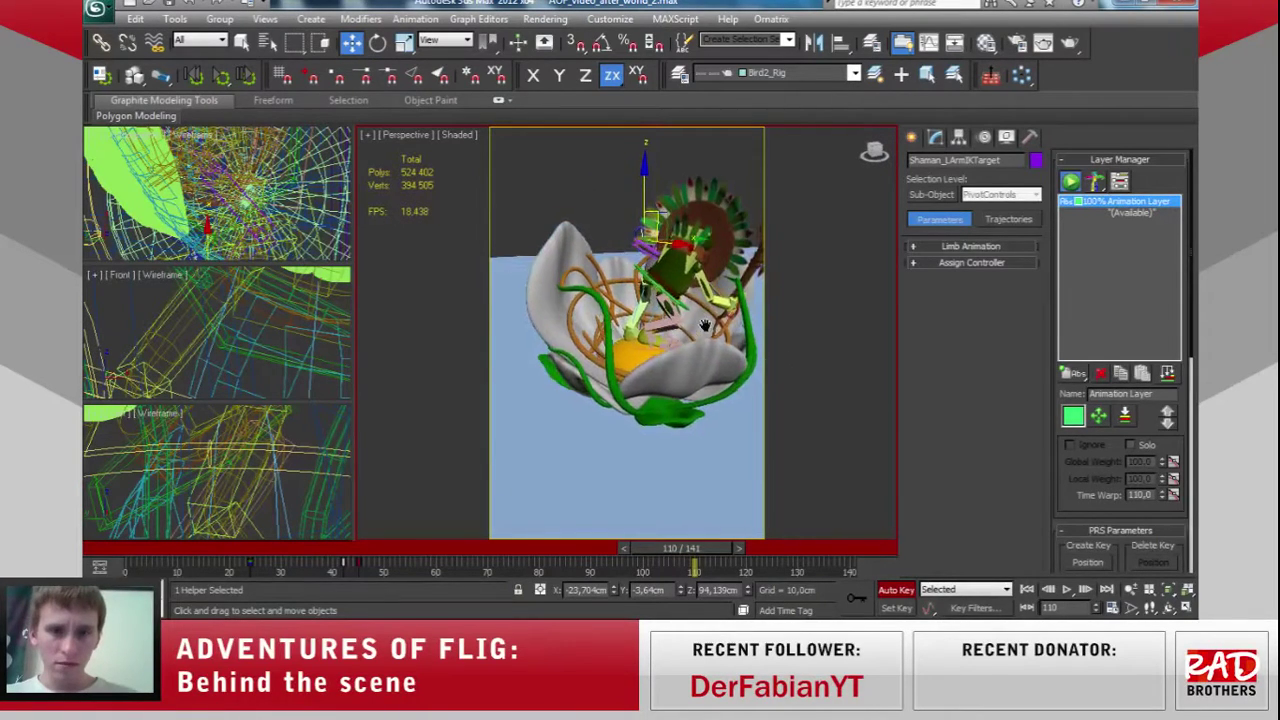
pyautogui.scroll(2, 705, 325)
pyautogui.scroll(3, 655, 362)
pyautogui.keyDown('alt'); pyautogui.moveTo(686, 342); pyautogui.dragTo(664, 337, button='middle'); pyautogui.keyUp('alt')
pyautogui.click(676, 305)
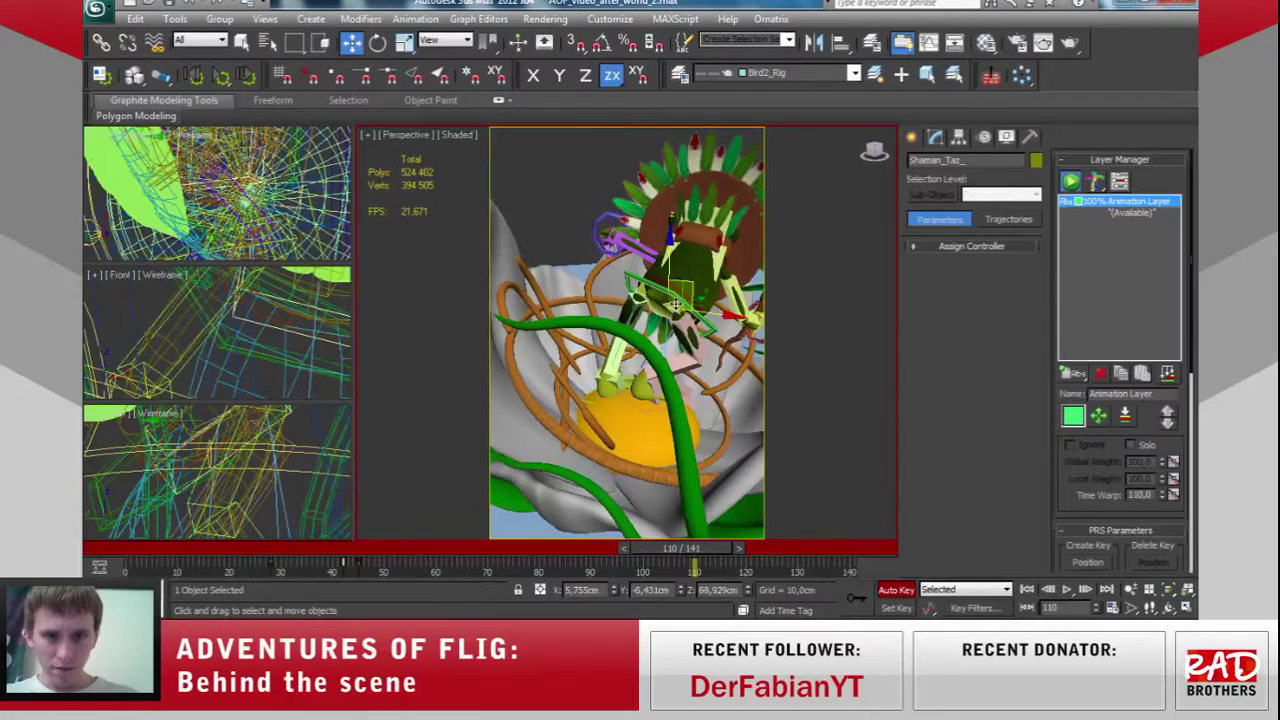
pyautogui.keyDown('alt'); pyautogui.moveTo(668, 333); pyautogui.dragTo(663, 411, button='middle'); pyautogui.keyUp('alt')
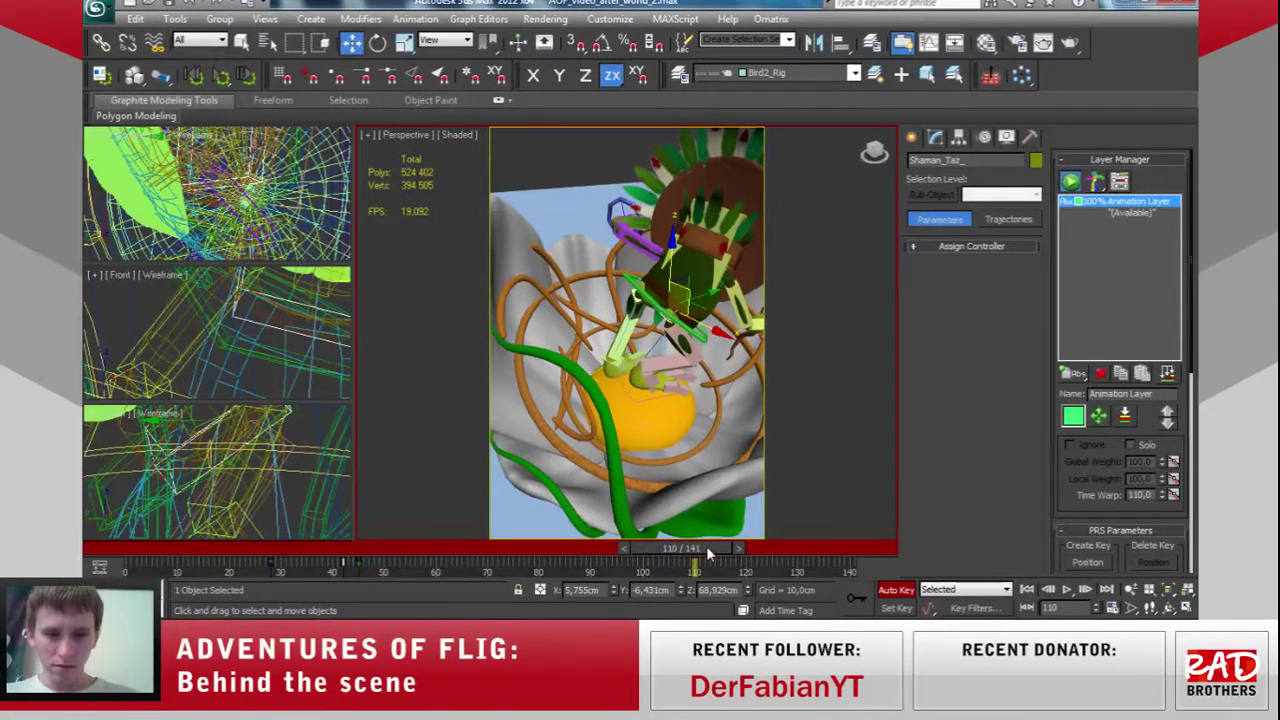
pyautogui.keyDown('ctrl'); pyautogui.click(645, 399); pyautogui.keyUp('ctrl')
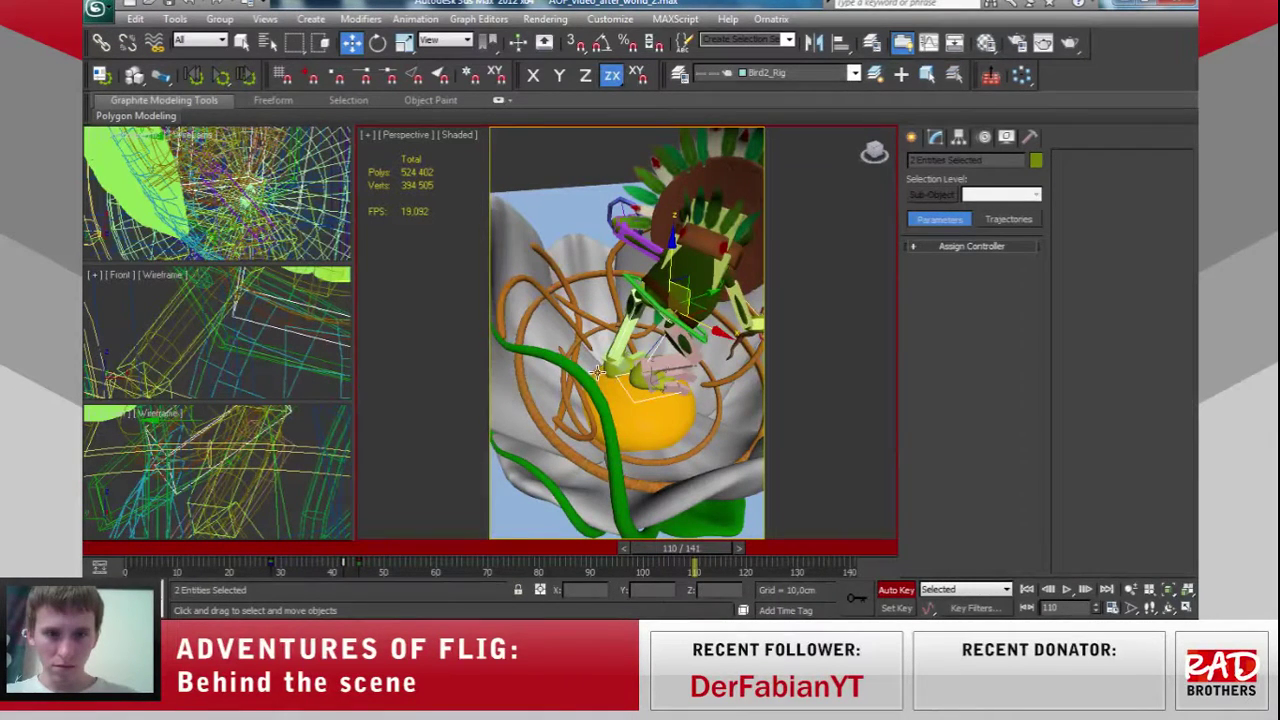
pyautogui.keyDown('alt'); pyautogui.moveTo(617, 386); pyautogui.dragTo(626, 415, button='middle'); pyautogui.keyUp('alt')
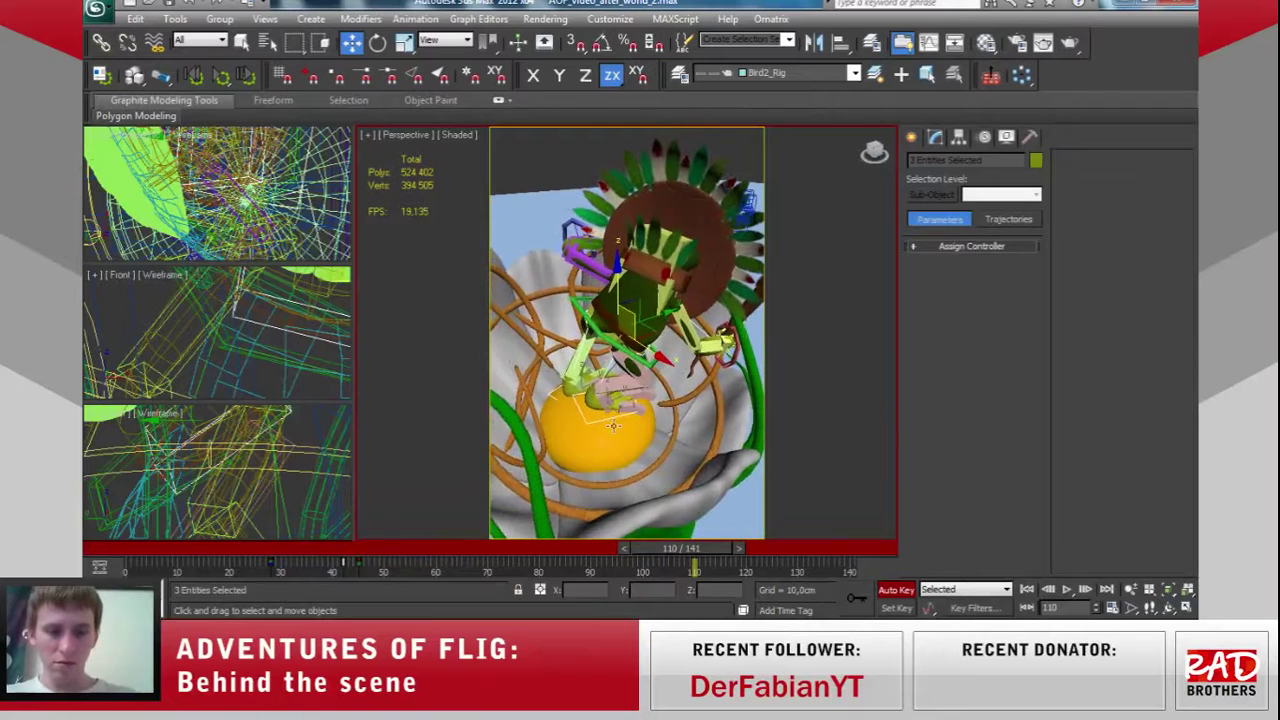
# Rotate the selected body controls into a new pose at frame 110.
pyautogui.press('e')
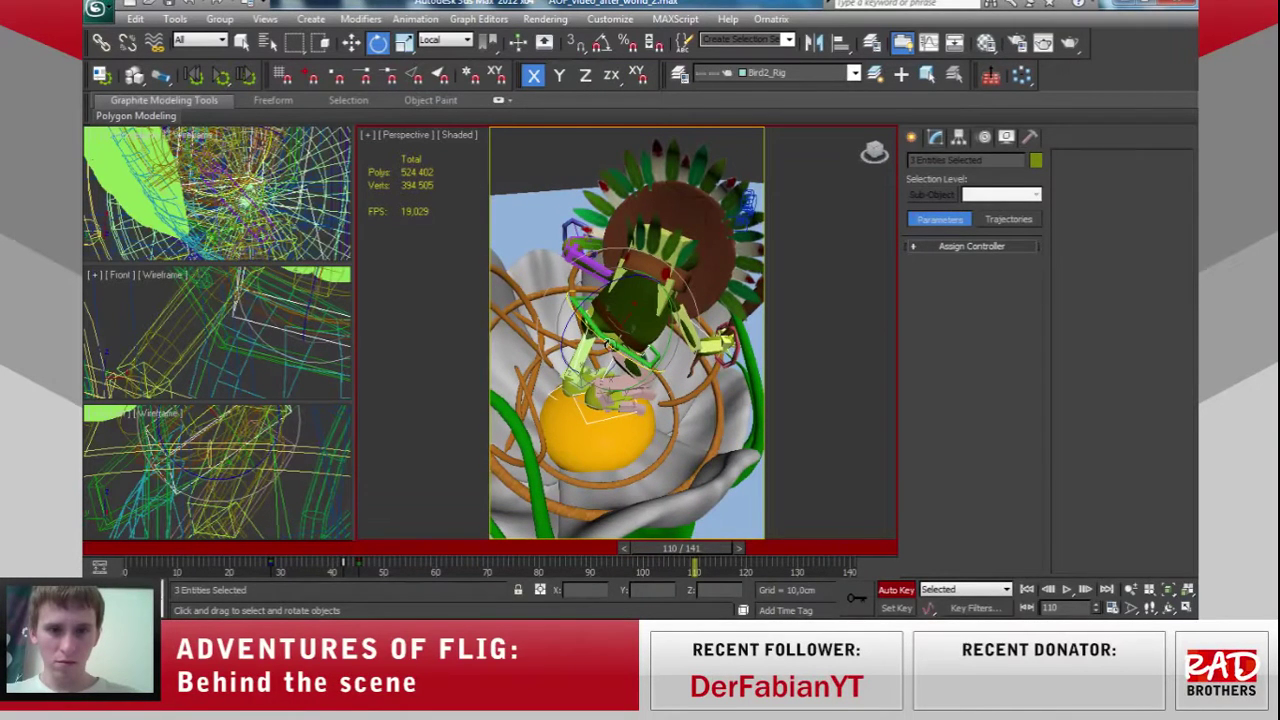
pyautogui.keyDown('alt'); pyautogui.moveTo(240, 200); pyautogui.dragTo(275, 234, button='middle'); pyautogui.keyUp('alt')
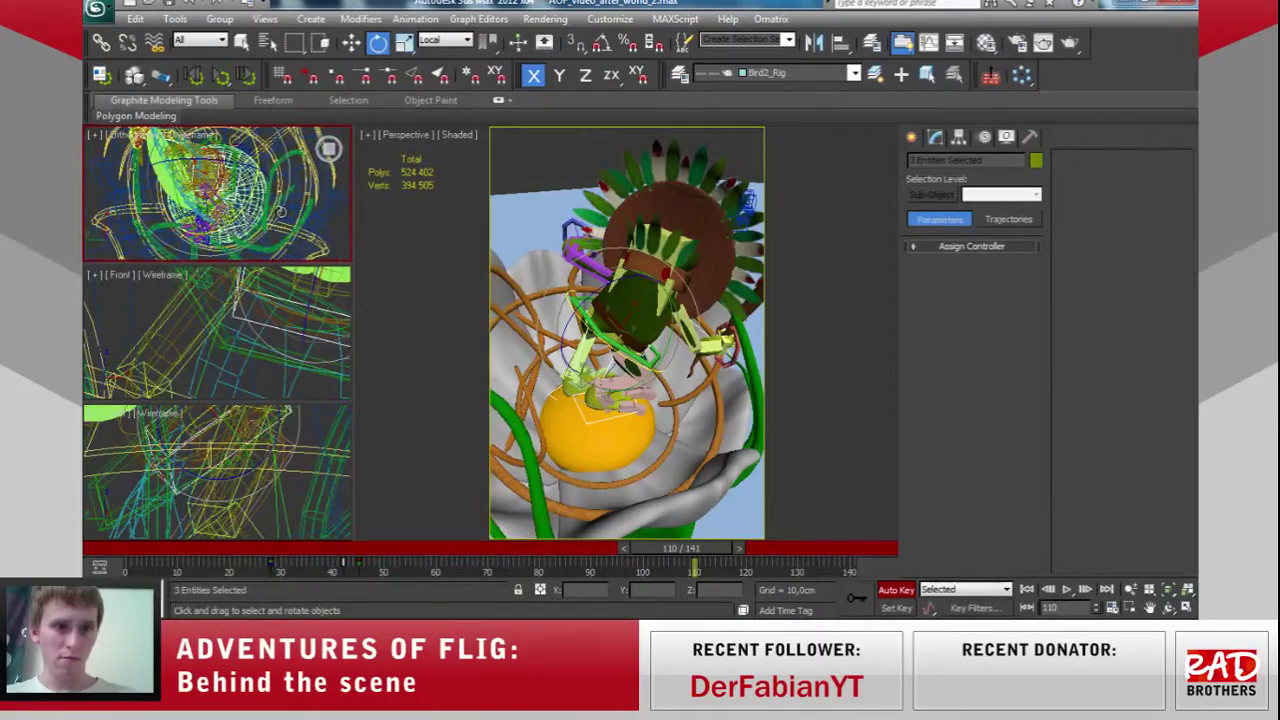
pyautogui.moveTo(620, 300); pyautogui.dragTo(653, 110)
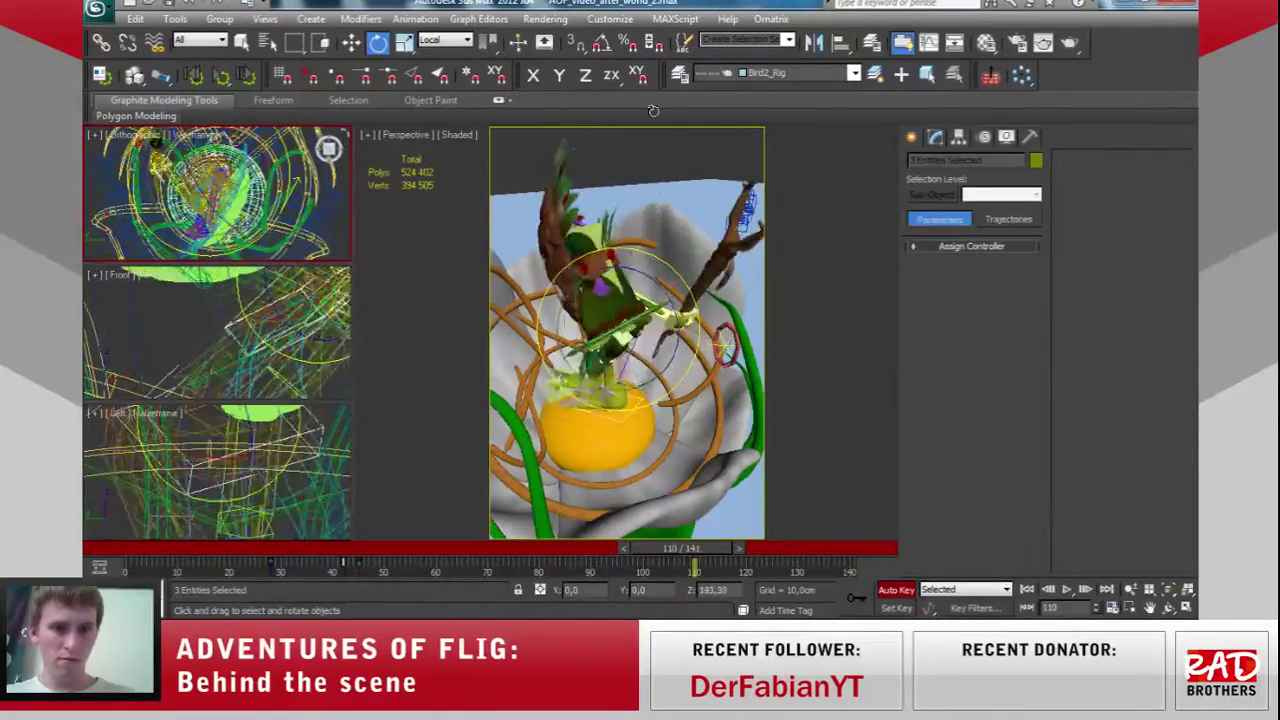
pyautogui.moveTo(653, 110); pyautogui.dragTo(997, 206)
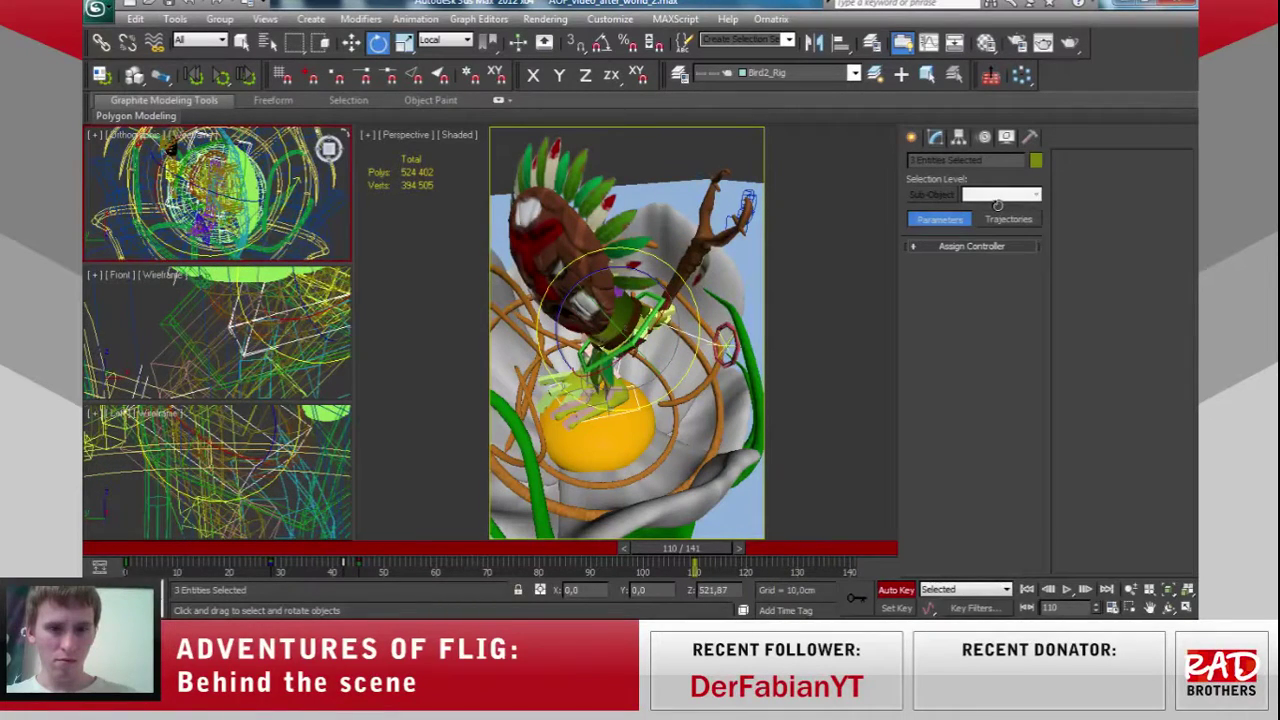
pyautogui.rightClick(997, 205)
# Review the motion at frames 78, 65 and 26, then select the two body helpers at frame 0.
pyautogui.moveTo(697, 569); pyautogui.dragTo(373, 568)
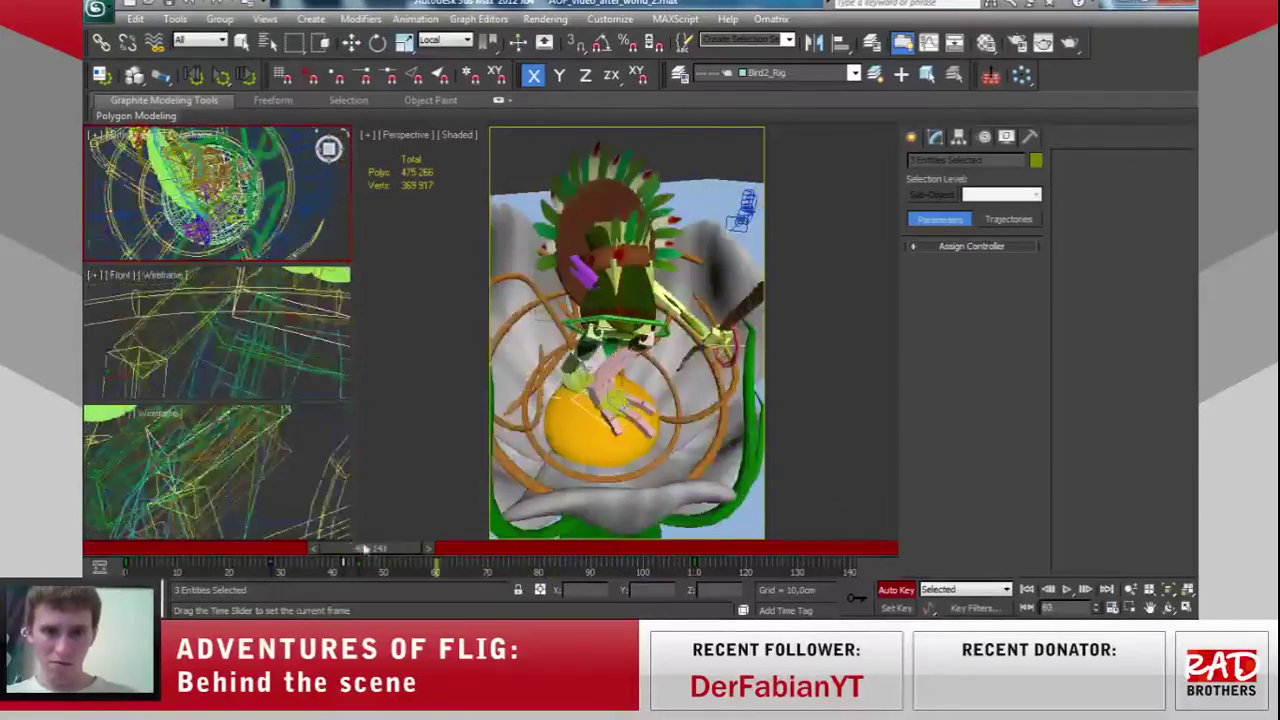
pyautogui.moveTo(403, 527)
pyautogui.mouseDown()
pyautogui.moveTo(499, 532)
pyautogui.moveTo(487, 531)
pyautogui.mouseUp()
pyautogui.press('e')
pyautogui.moveTo(620, 300)
pyautogui.keyDown('alt'); pyautogui.mouseDown(button='middle')
pyautogui.moveTo(620, 380)
pyautogui.moveTo(620, 320)
pyautogui.mouseUp(button='middle'); pyautogui.keyUp('alt')
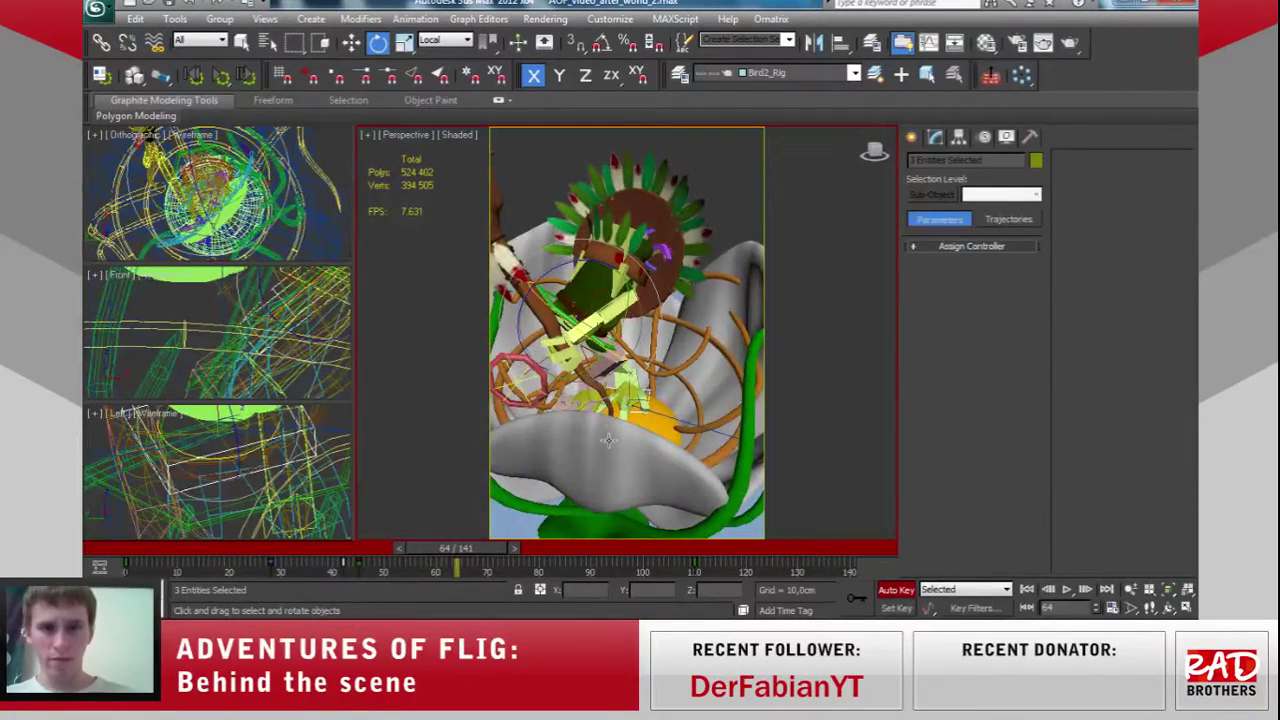
pyautogui.moveTo(484, 550); pyautogui.dragTo(187, 520)
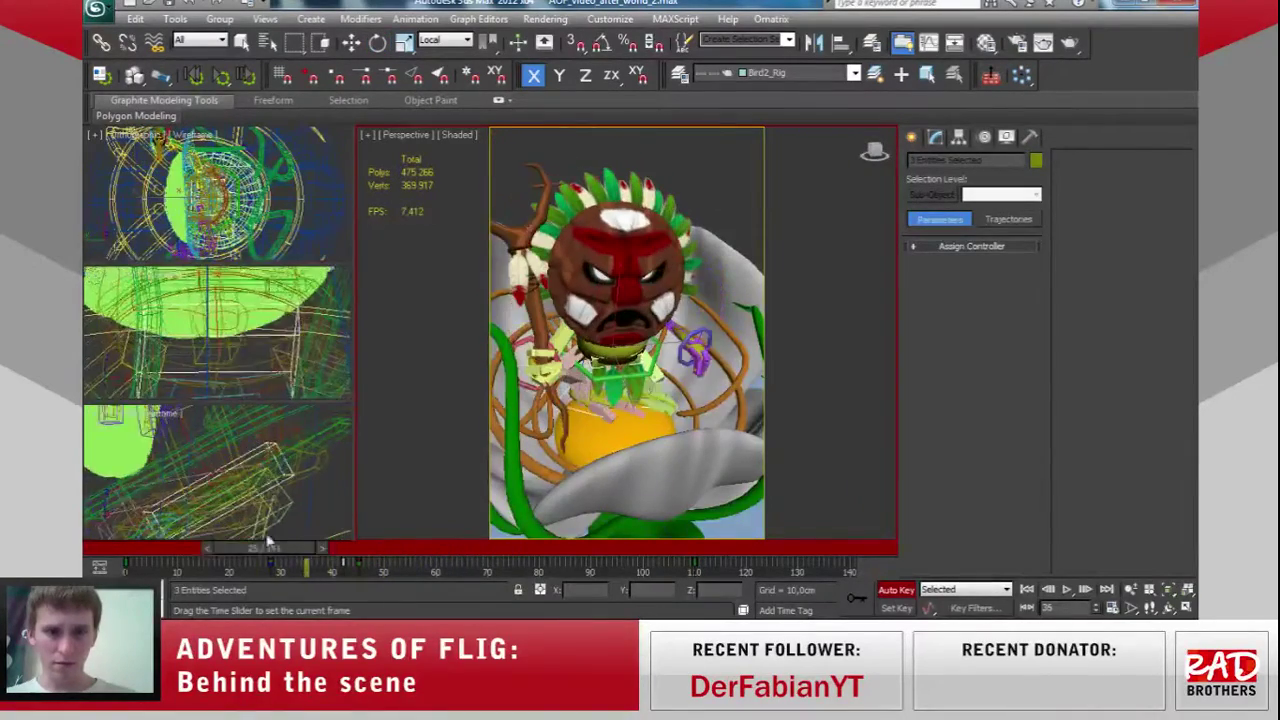
pyautogui.moveTo(179, 516); pyautogui.dragTo(130, 520)
pyautogui.press('e')
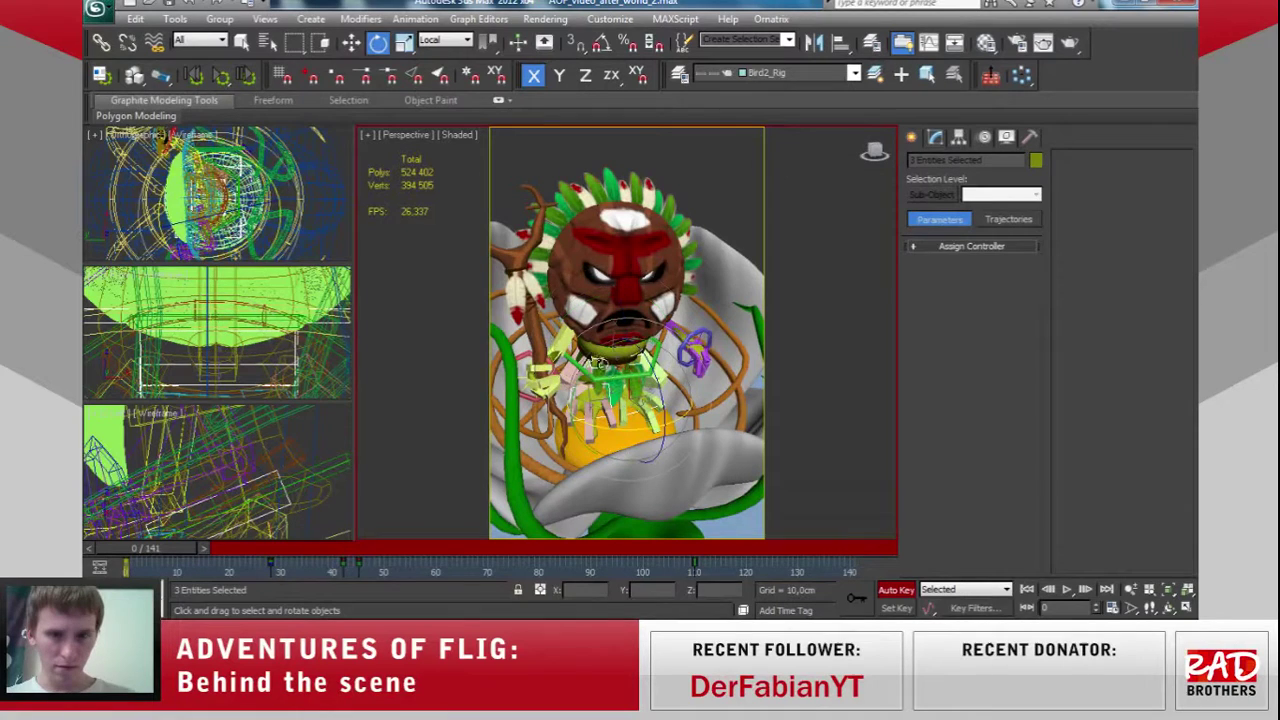
pyautogui.click(595, 361)
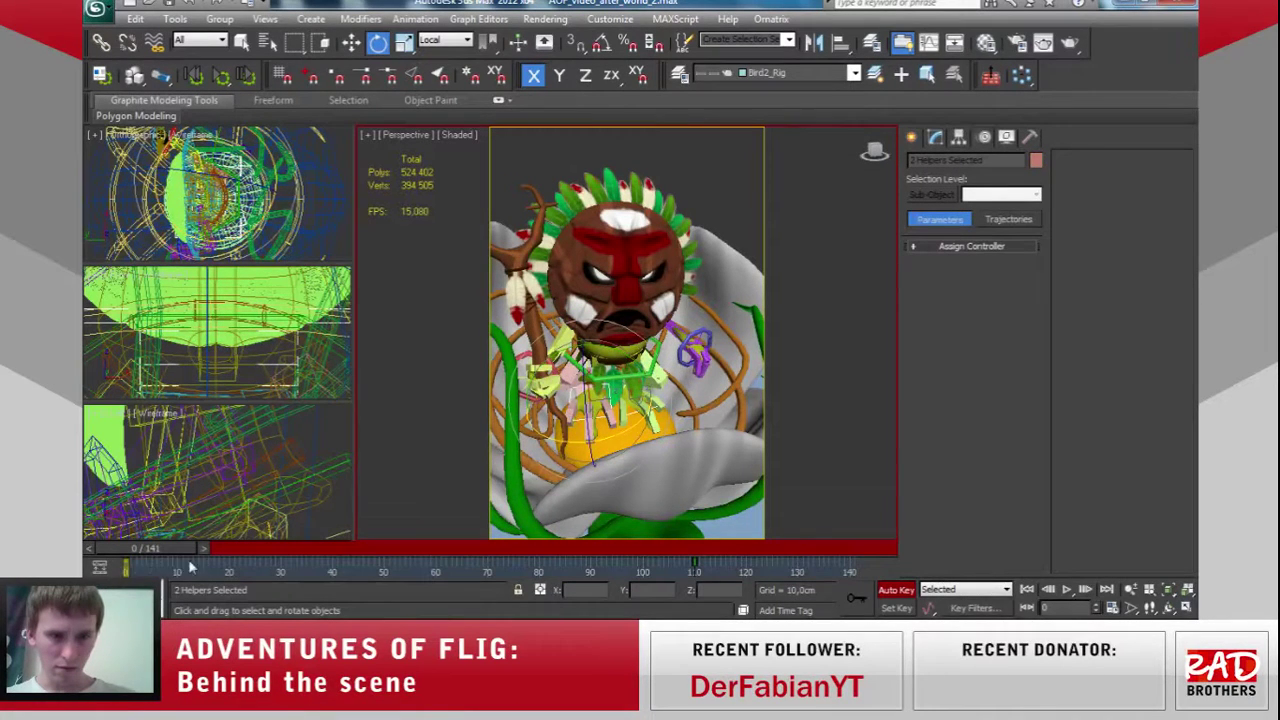
# Copy the frame 0 key to frame 43 and check the copied pose around frames 45–47.
pyautogui.keyDown('shift'); pyautogui.moveTo(126, 565); pyautogui.dragTo(381, 563); pyautogui.keyUp('shift')
pyautogui.moveTo(171, 545); pyautogui.dragTo(398, 555)
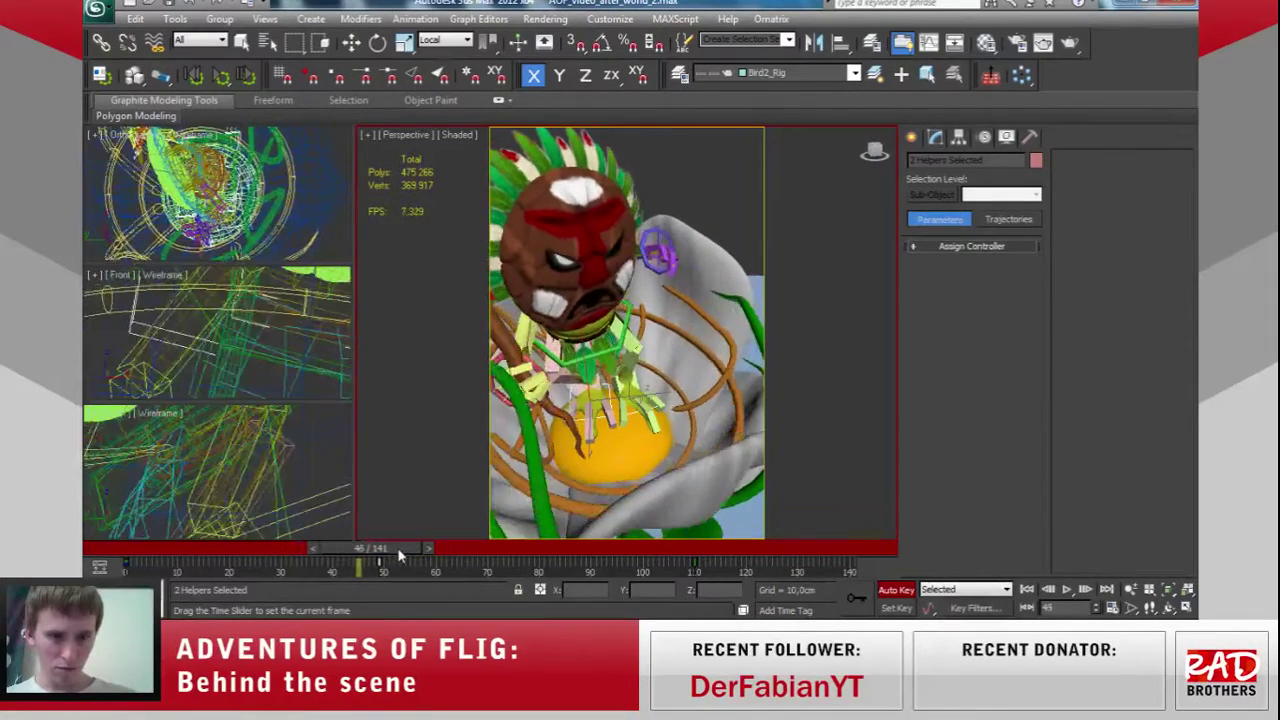
pyautogui.press('e')
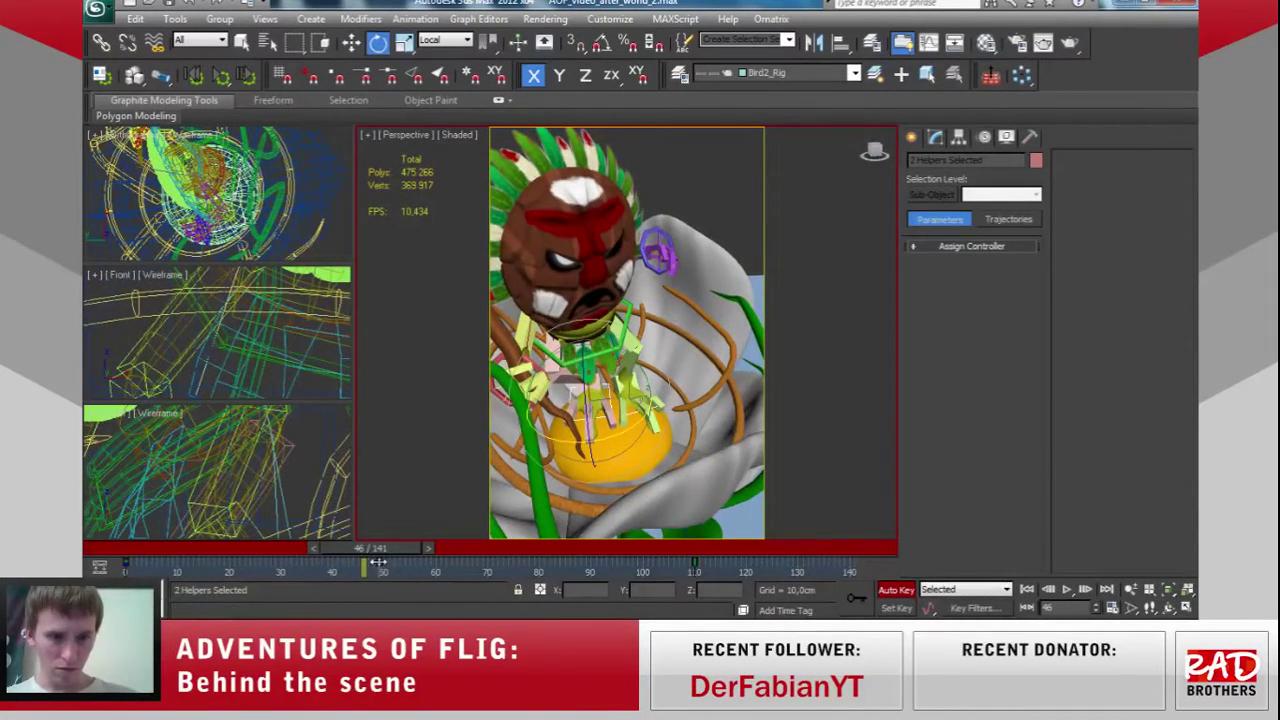
pyautogui.press('q')
pyautogui.moveTo(370, 550)
pyautogui.mouseDown()
pyautogui.moveTo(387, 566)
pyautogui.moveTo(372, 566)
pyautogui.mouseUp()
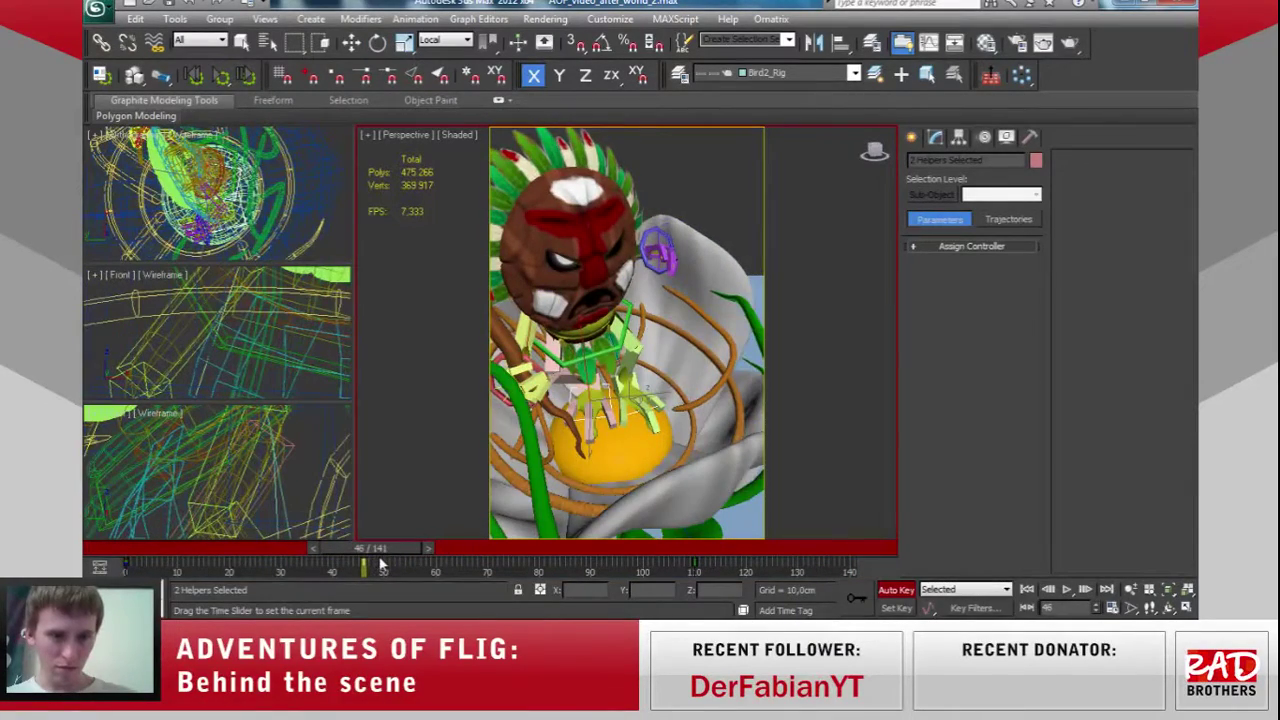
# Rotate the shaman rig slightly at frame 46.
pyautogui.press('e')
pyautogui.keyDown('alt'); pyautogui.moveTo(590, 383); pyautogui.dragTo(362, 436, button='middle'); pyautogui.keyUp('alt')
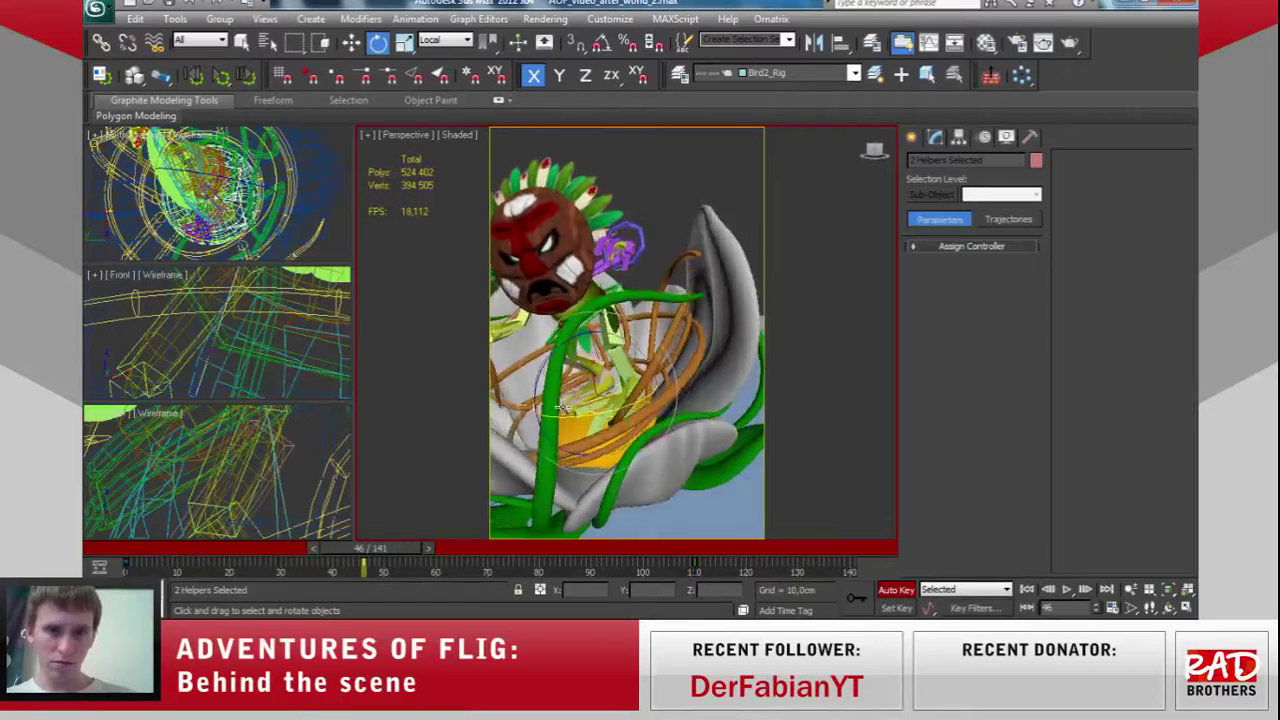
pyautogui.moveTo(640, 350); pyautogui.dragTo(660, 330)
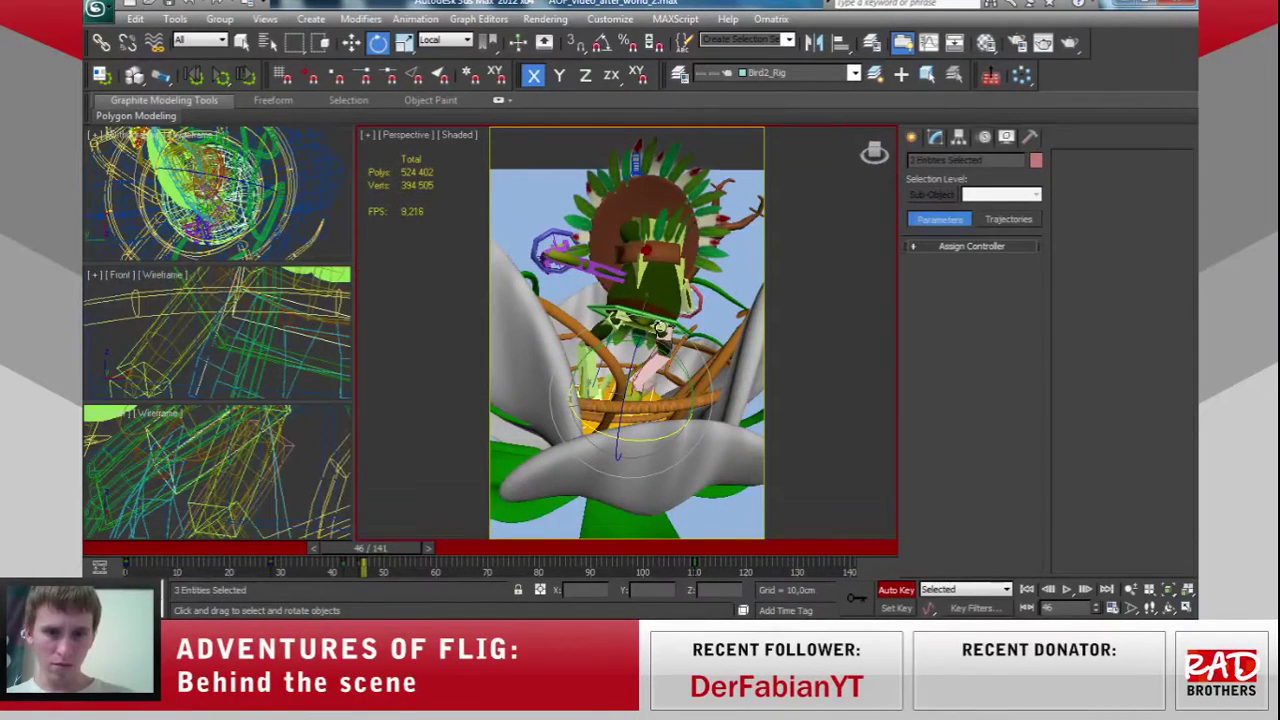
pyautogui.moveTo(660, 330)
pyautogui.keyDown('alt'); pyautogui.mouseDown(button='middle')
pyautogui.moveTo(656, 400)
pyautogui.moveTo(846, 354)
pyautogui.moveTo(789, 354)
pyautogui.mouseUp(button='middle'); pyautogui.keyUp('alt')
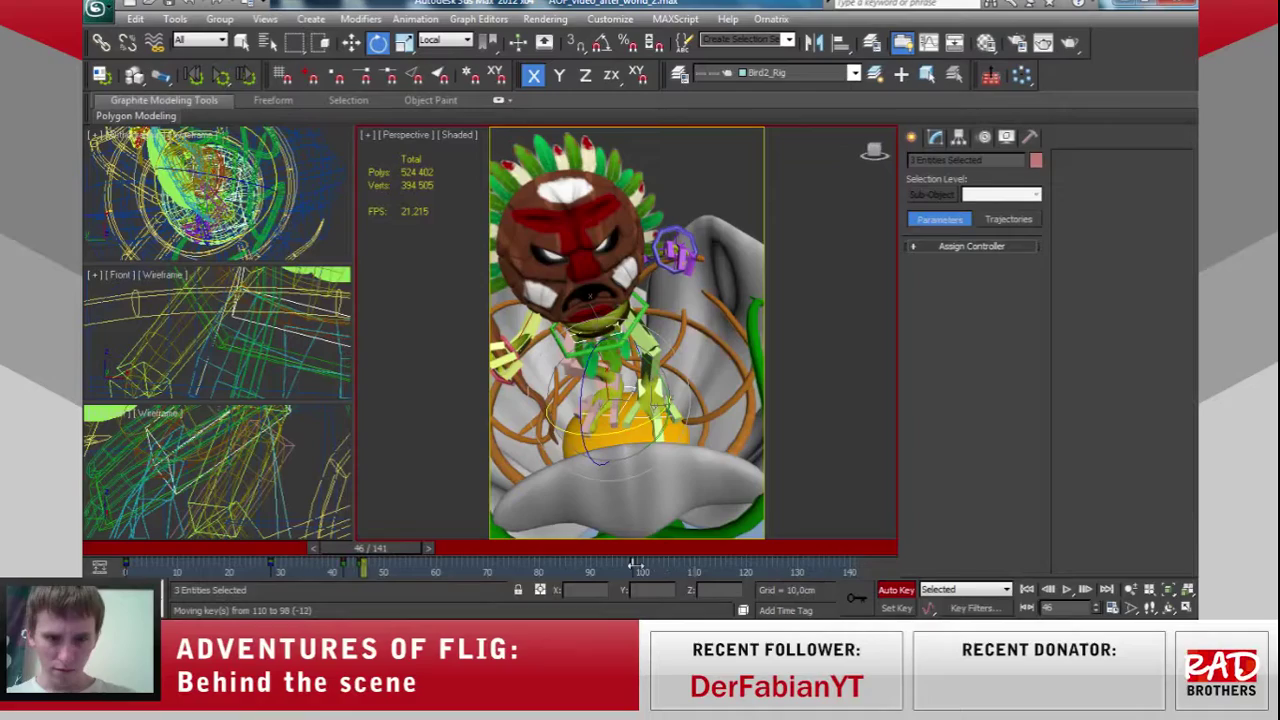
# Slide the later body key earlier on the track bar and review the motion at frame 53.
pyautogui.moveTo(488, 565); pyautogui.dragTo(488, 565)
pyautogui.moveTo(379, 551)
pyautogui.mouseDown()
pyautogui.moveTo(498, 562)
pyautogui.moveTo(486, 562)
pyautogui.mouseUp()
pyautogui.press('e')
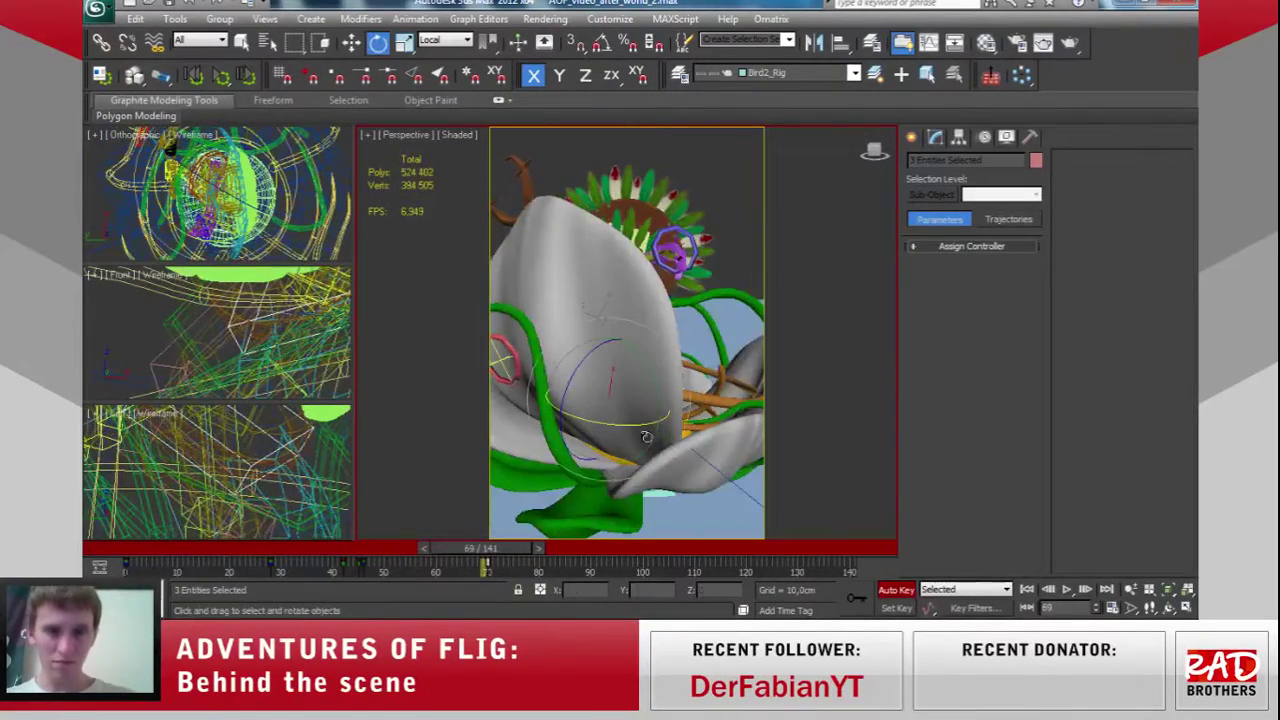
pyautogui.moveTo(713, 450)
pyautogui.keyDown('alt'); pyautogui.mouseDown(button='middle')
pyautogui.moveTo(506, 449)
pyautogui.moveTo(515, 589)
pyautogui.mouseUp(button='middle'); pyautogui.keyUp('alt')
# At frame 70, select only the body control Shaman_Taz_ with the Move tool active.
pyautogui.moveTo(509, 560); pyautogui.dragTo(520, 551)
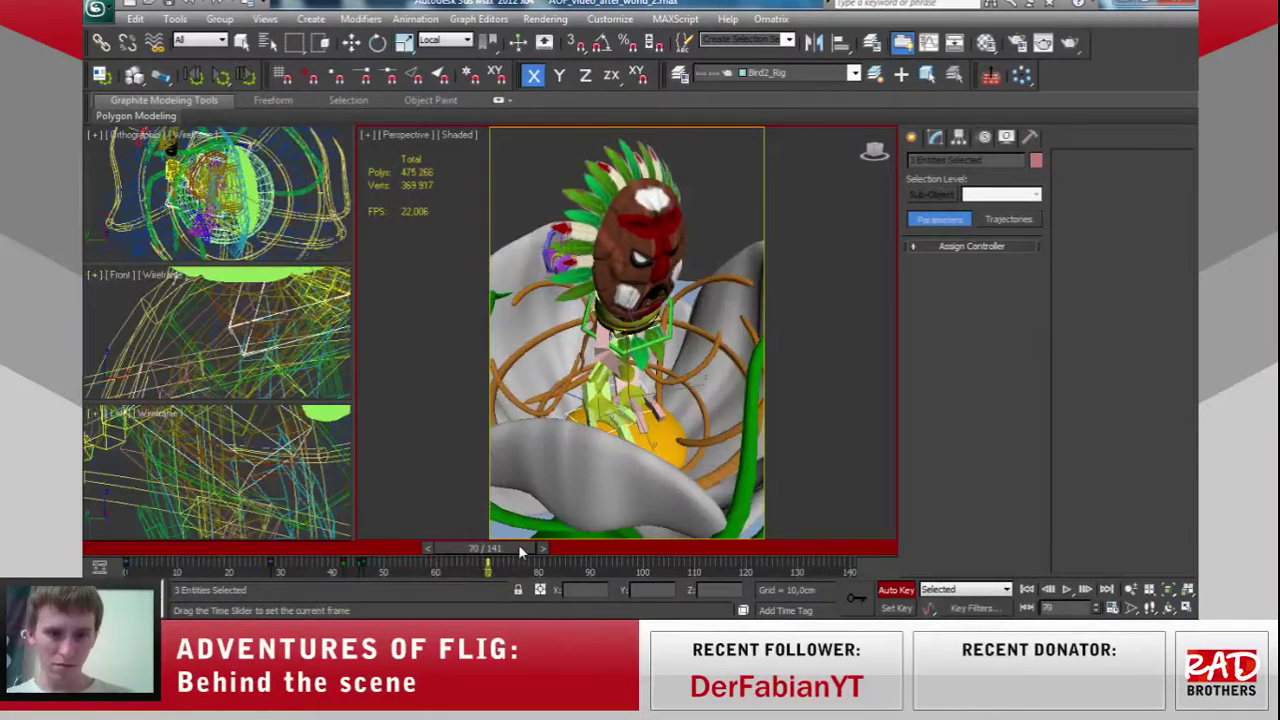
pyautogui.press('e')
pyautogui.moveTo(620, 400)
pyautogui.keyDown('alt'); pyautogui.mouseDown(button='middle')
pyautogui.moveTo(572, 347)
pyautogui.moveTo(512, 350)
pyautogui.mouseUp(button='middle'); pyautogui.keyUp('alt')
pyautogui.press('w')
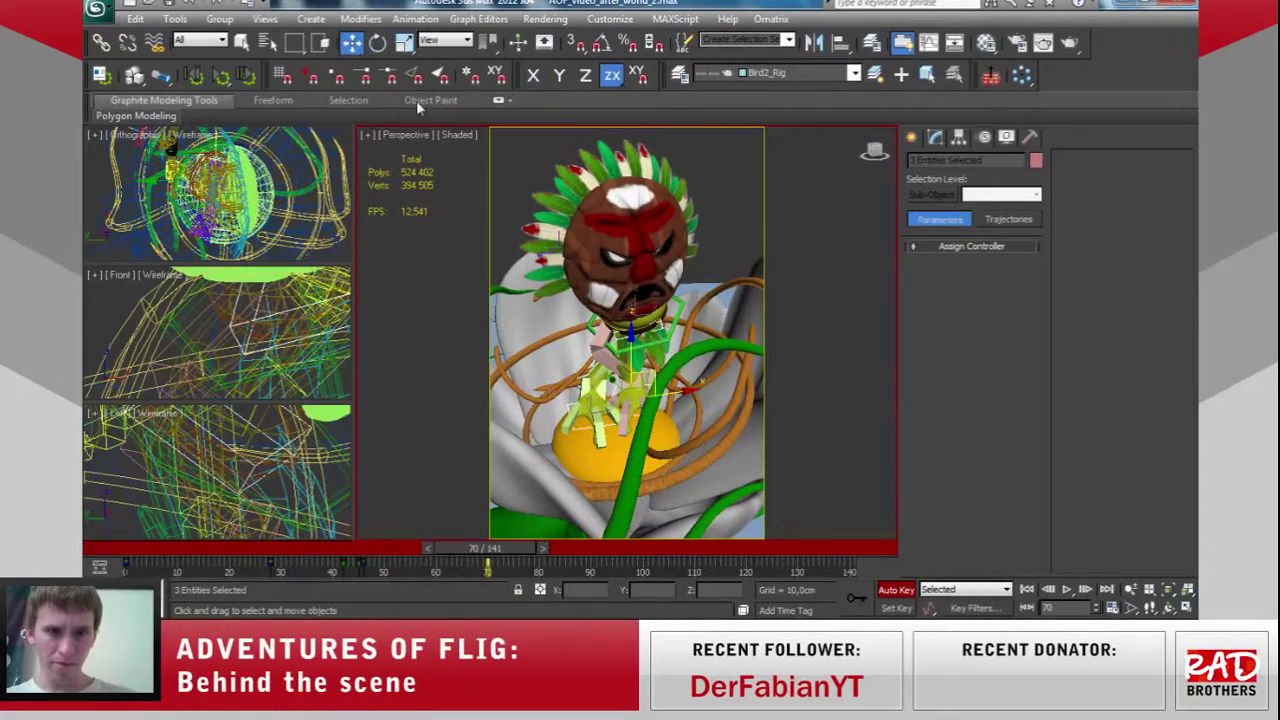
pyautogui.click(659, 324)
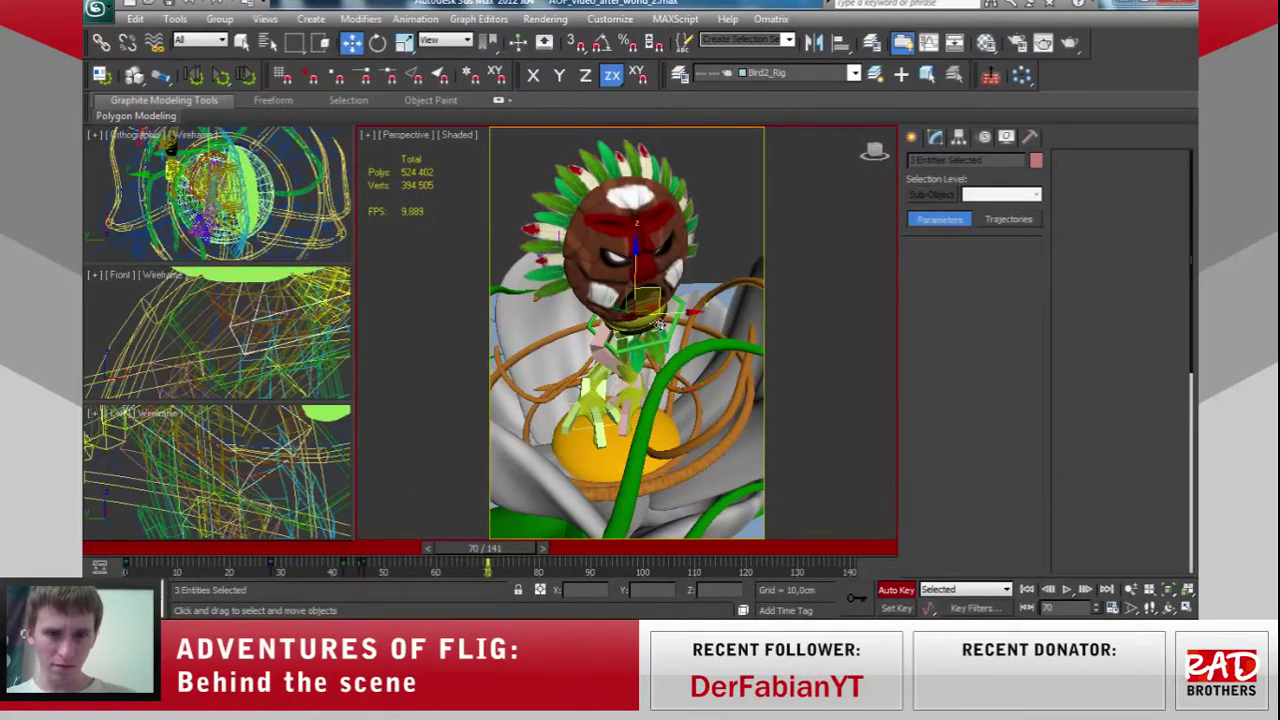
pyautogui.moveTo(659, 324)
pyautogui.keyDown('alt'); pyautogui.mouseDown(button='middle')
pyautogui.moveTo(729, 432)
pyautogui.moveTo(777, 457)
pyautogui.moveTo(757, 432)
pyautogui.mouseUp(button='middle'); pyautogui.keyUp('alt')
# At frame 70, select Shaman_LLegPlatform and Shaman_RLegPlatform and shift the right leg platform along X.
pyautogui.keyDown('alt'); pyautogui.moveTo(709, 366); pyautogui.dragTo(660, 340, button='middle'); pyautogui.keyUp('alt')
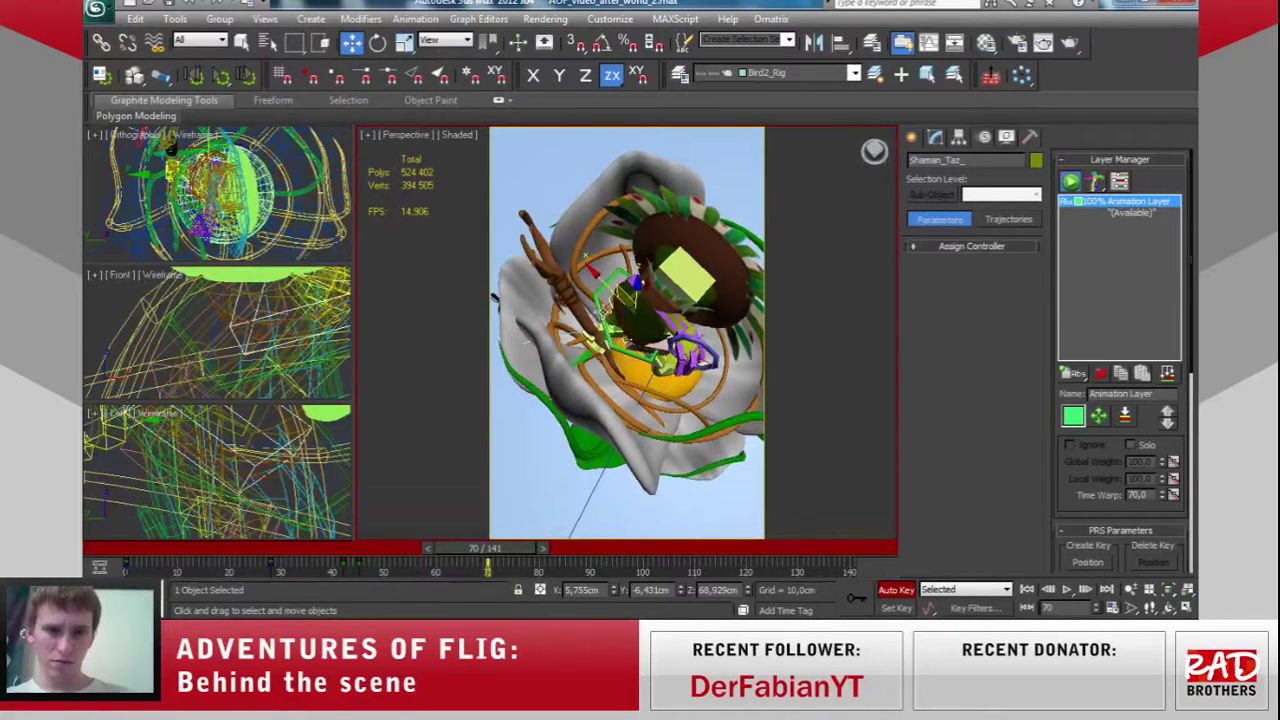
pyautogui.moveTo(628, 320); pyautogui.dragTo(636, 318)
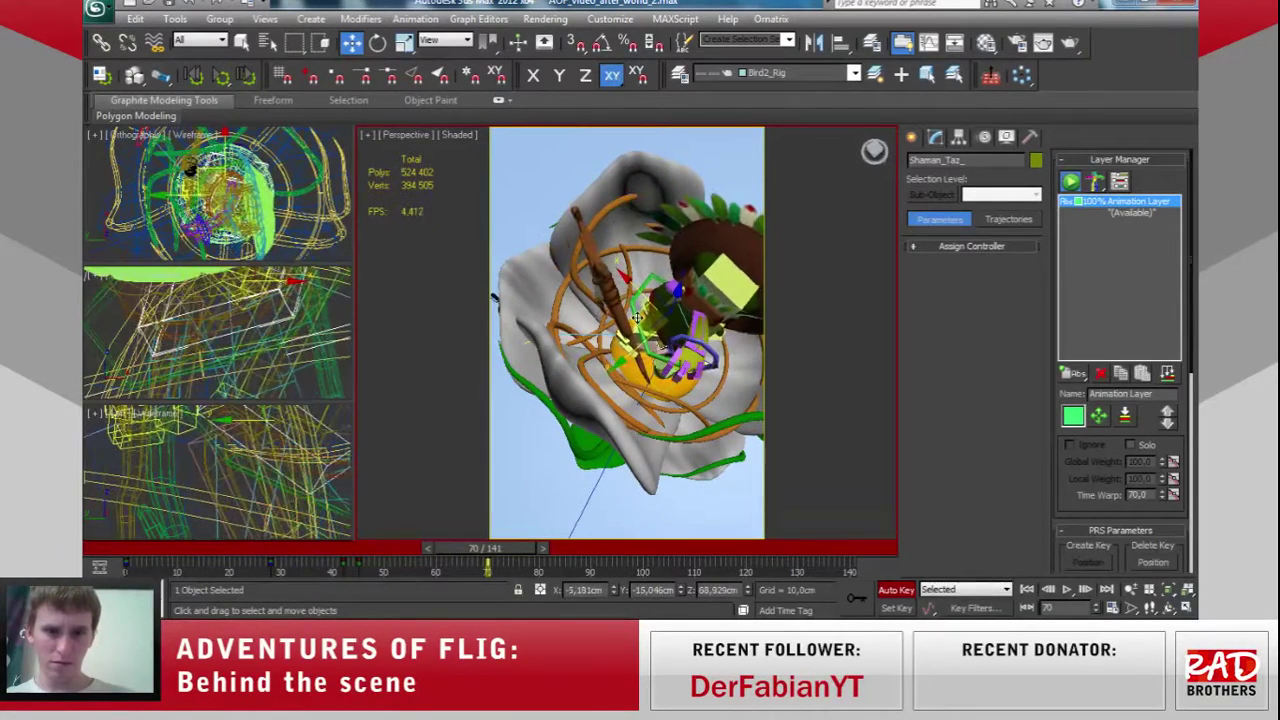
pyautogui.keyDown('alt'); pyautogui.moveTo(671, 442); pyautogui.dragTo(481, 366, button='middle'); pyautogui.keyUp('alt')
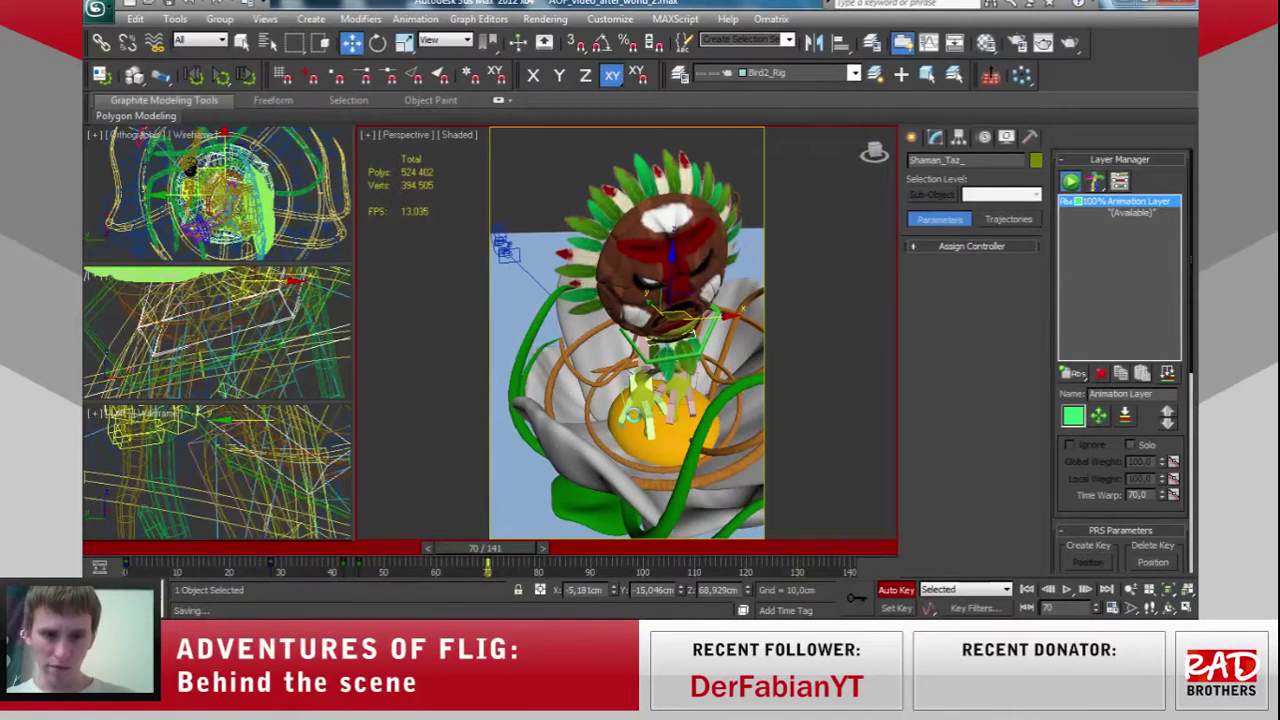
pyautogui.click(633, 414)
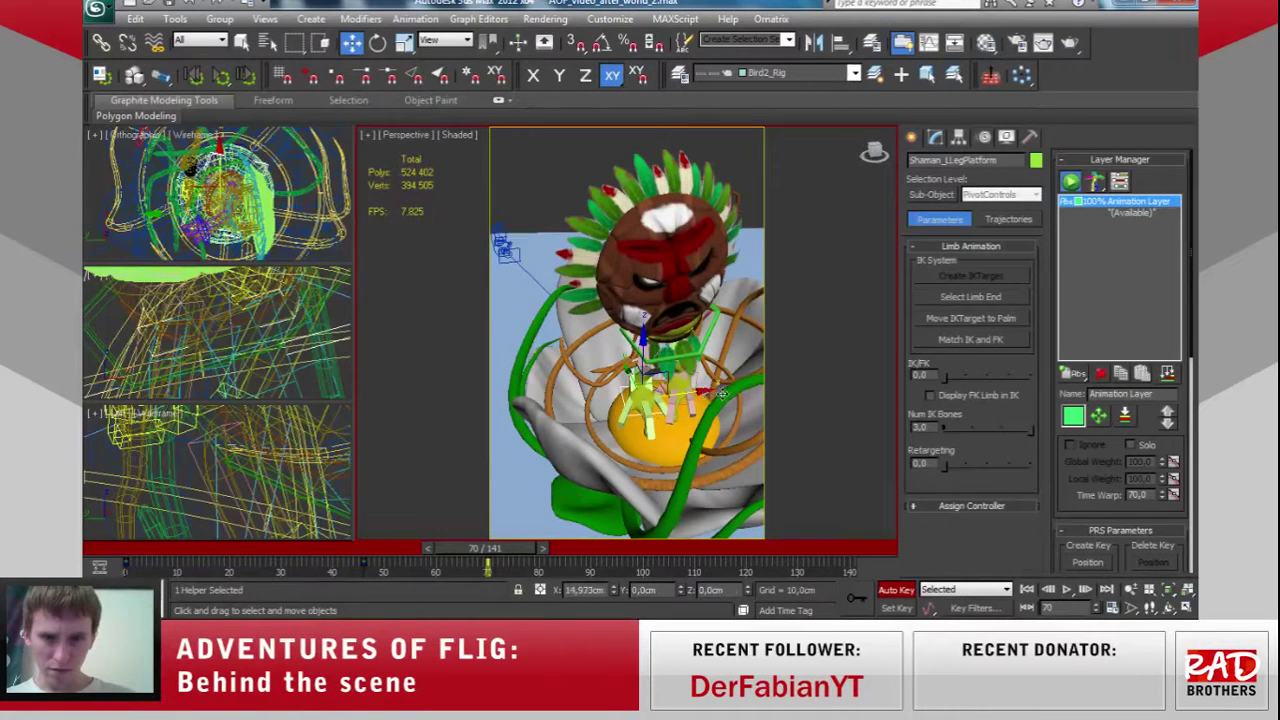
pyautogui.hotkey('ctrl', 'z')
pyautogui.press('F5')
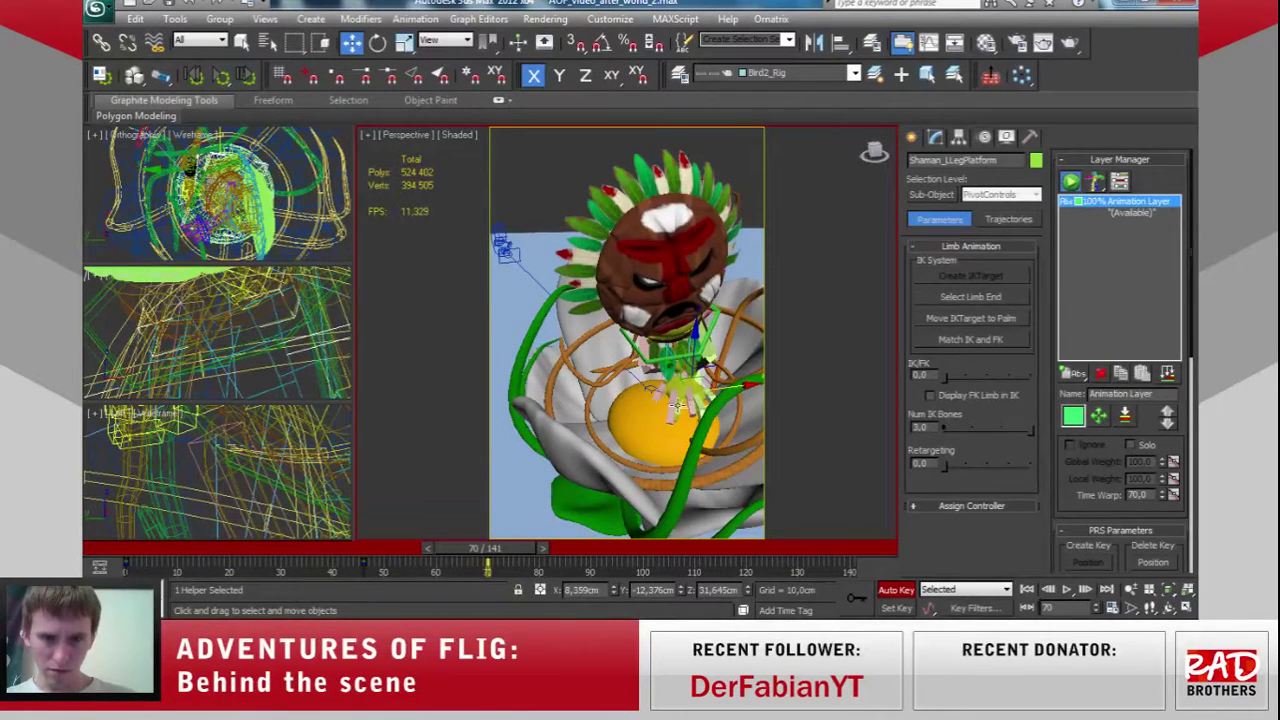
pyautogui.click(682, 405)
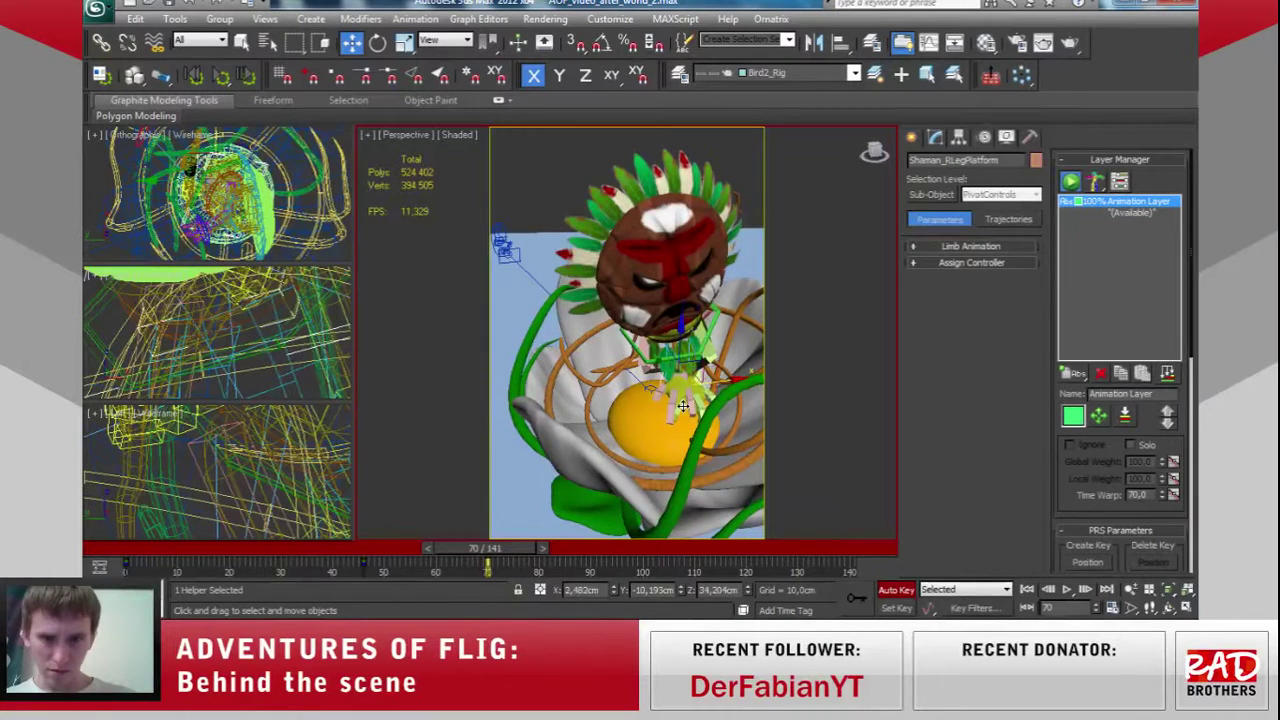
pyautogui.moveTo(714, 383); pyautogui.dragTo(685, 381)
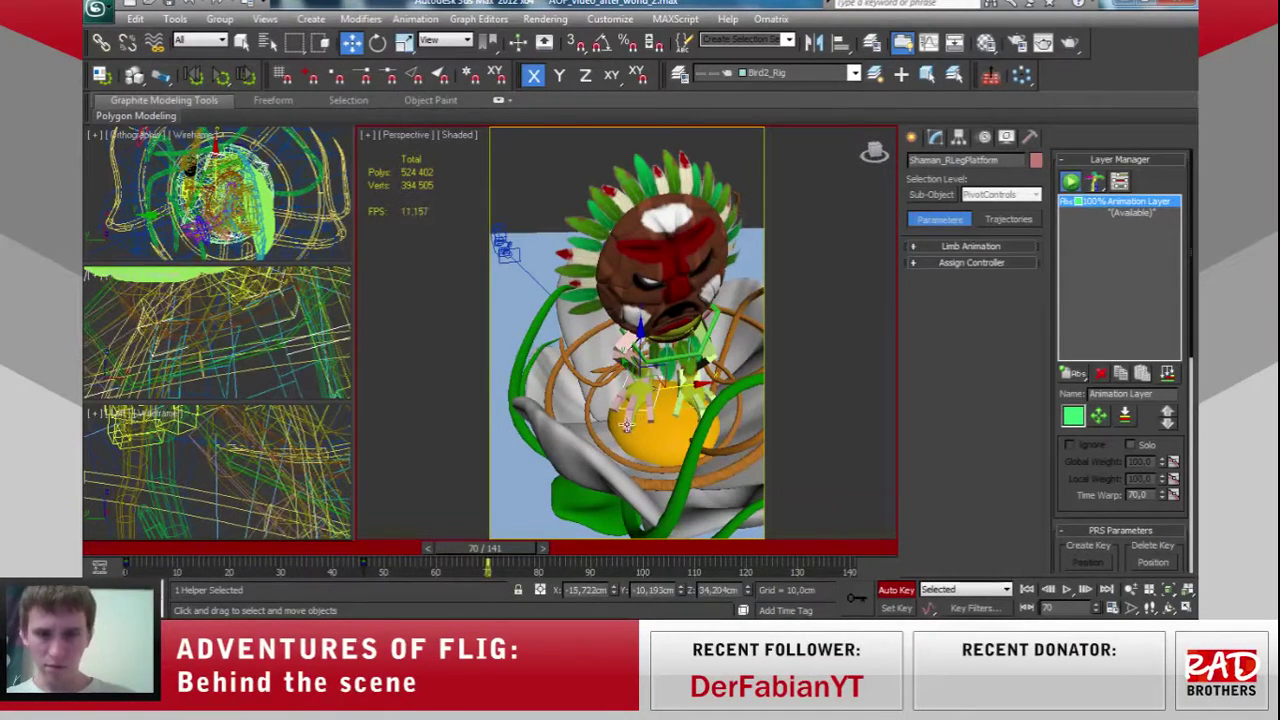
pyautogui.keyDown('alt'); pyautogui.moveTo(642, 425); pyautogui.dragTo(716, 418, button='middle'); pyautogui.keyUp('alt')
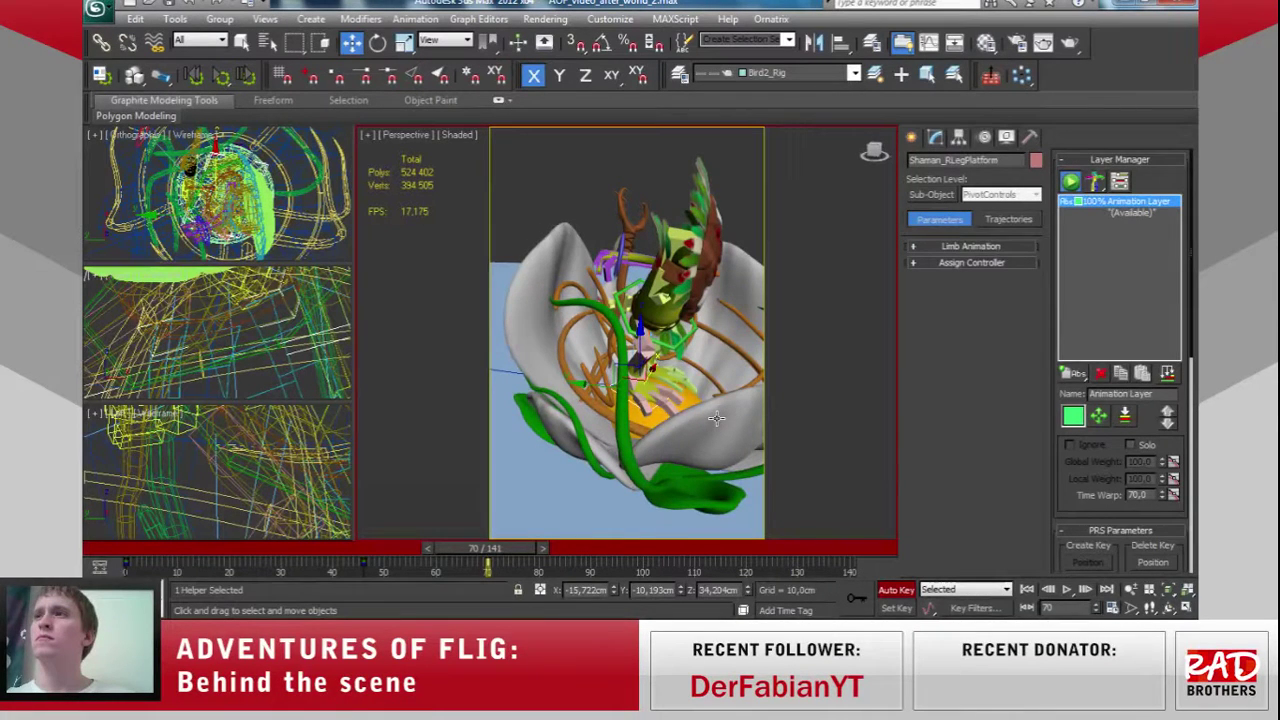
pyautogui.moveTo(716, 418)
pyautogui.keyDown('alt'); pyautogui.mouseDown(button='middle')
pyautogui.moveTo(622, 423)
pyautogui.moveTo(636, 418)
pyautogui.mouseUp(button='middle'); pyautogui.keyUp('alt')
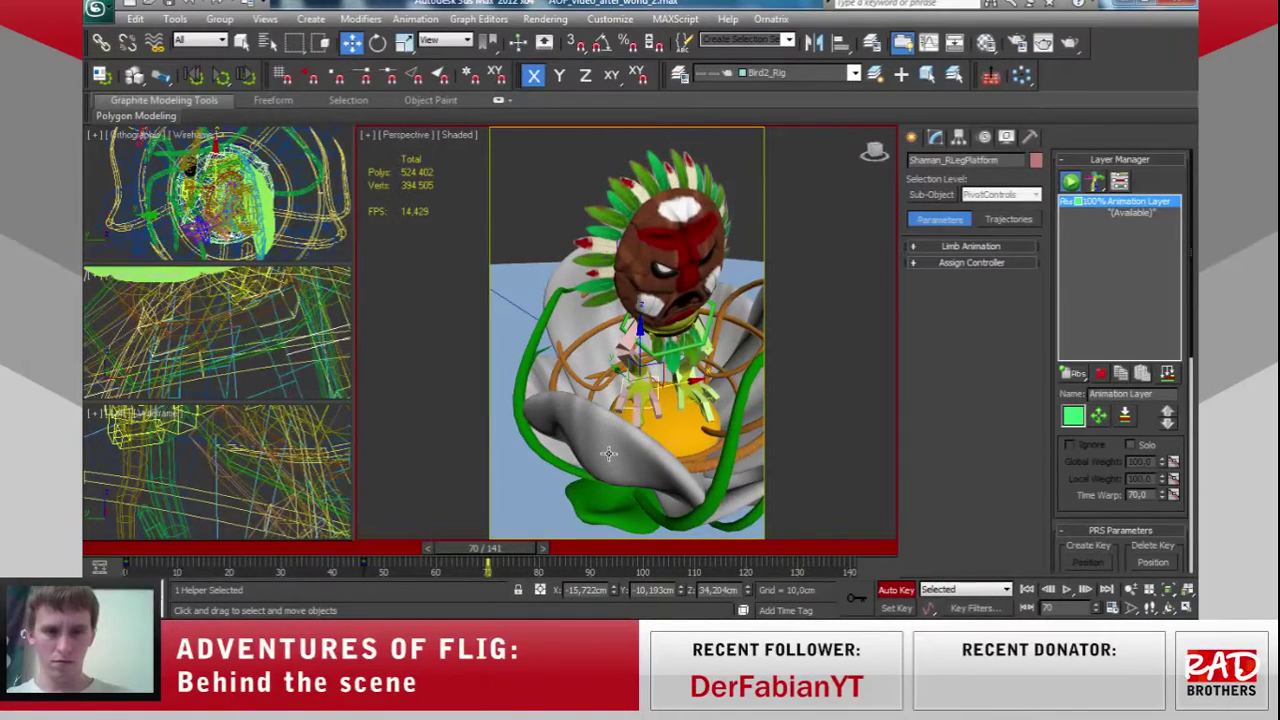
# Go back to about frame 51, select two rig objects, and box-select their keys near frame 50.
pyautogui.moveTo(505, 552); pyautogui.dragTo(392, 549)
pyautogui.press('w')
pyautogui.keyDown('alt'); pyautogui.moveTo(495, 466); pyautogui.dragTo(677, 431, button='middle'); pyautogui.keyUp('alt')
pyautogui.keyDown('alt'); pyautogui.moveTo(738, 372); pyautogui.dragTo(538, 416, button='middle'); pyautogui.keyUp('alt')
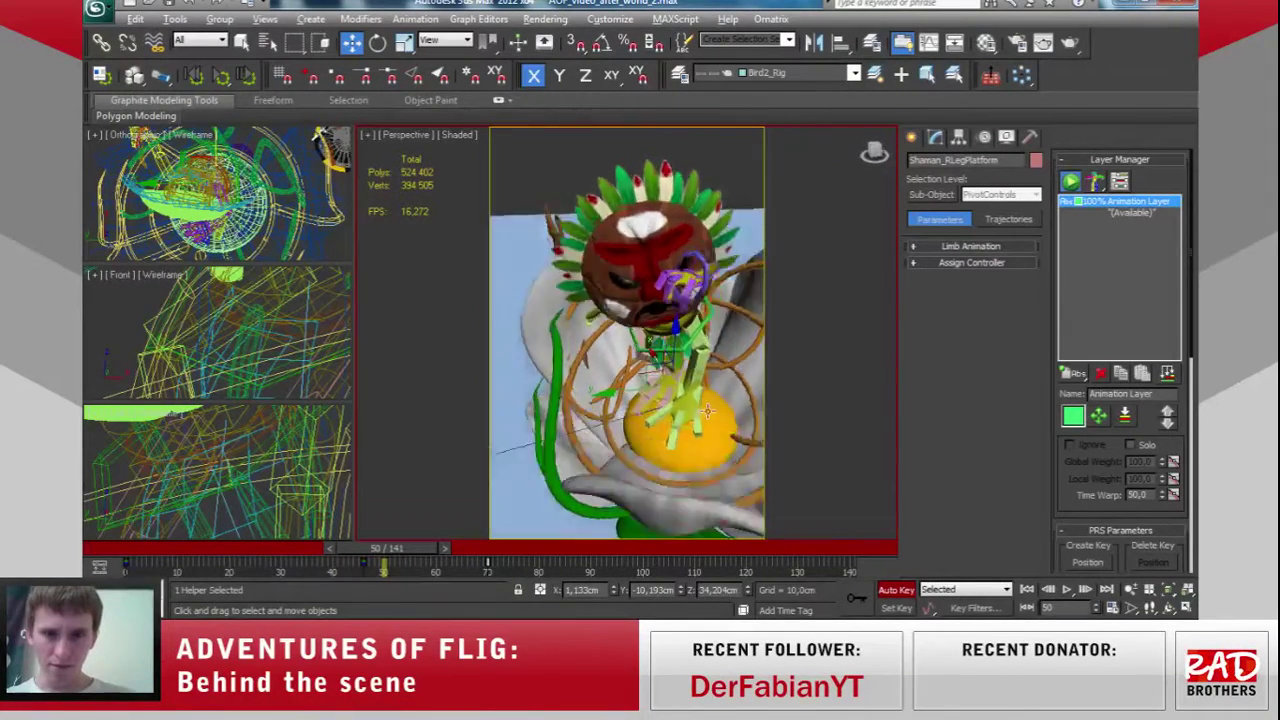
pyautogui.keyDown('ctrl'); pyautogui.click(683, 335); pyautogui.keyUp('ctrl')
pyautogui.moveTo(516, 563)
pyautogui.mouseDown()
pyautogui.moveTo(393, 556)
pyautogui.moveTo(533, 561)
pyautogui.moveTo(387, 549)
pyautogui.mouseUp()
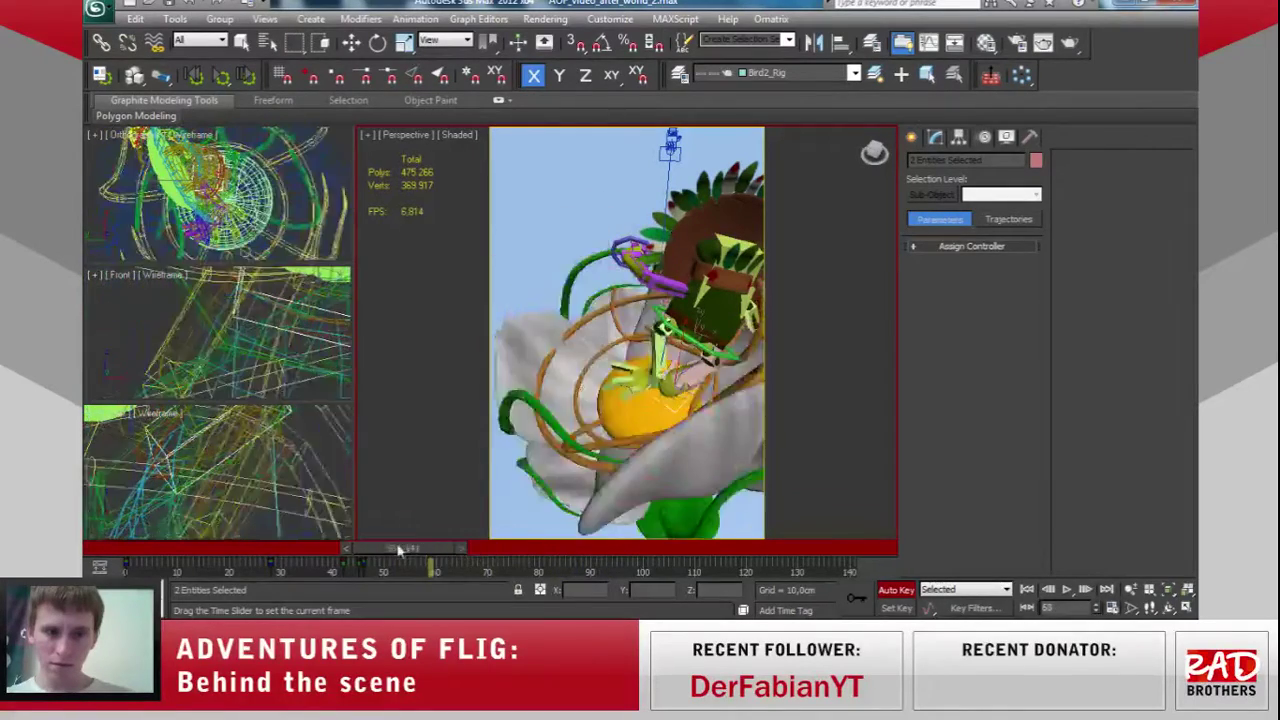
# Delete Shaman_LLegPlatform's stray key near frame 72, then return the time to frame 46.
pyautogui.press('w')
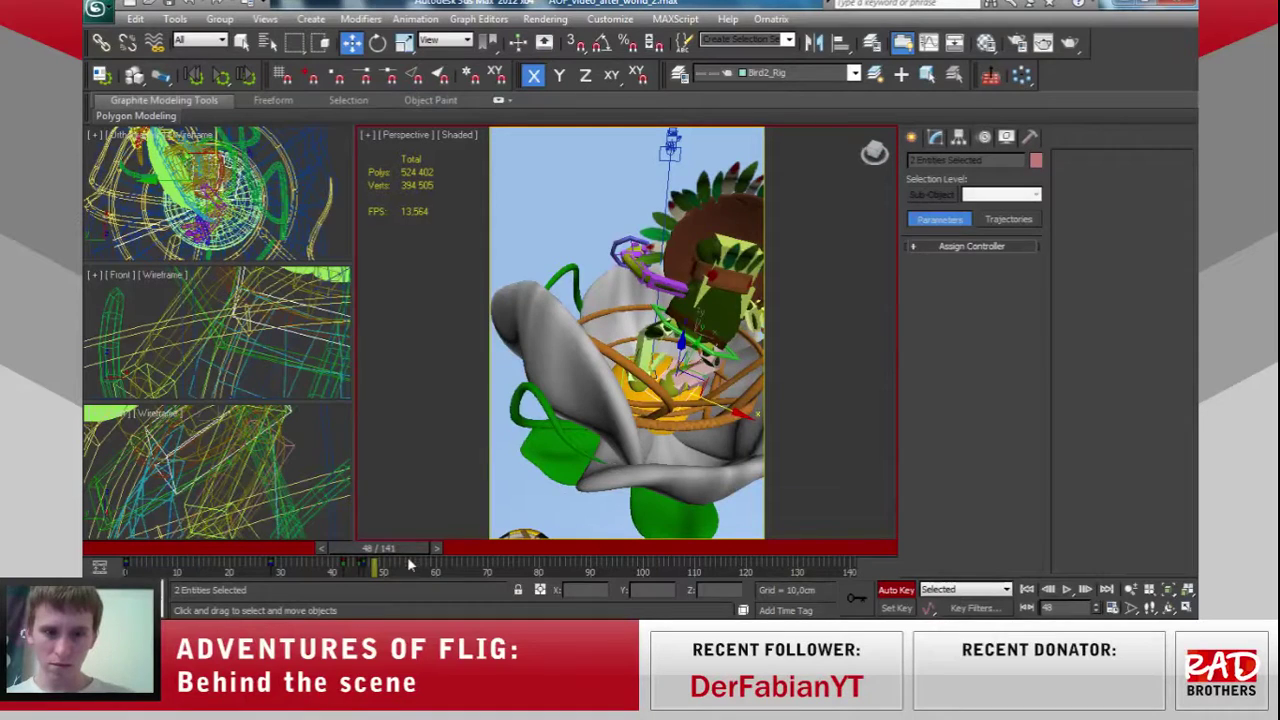
pyautogui.keyDown('alt'); pyautogui.moveTo(558, 486); pyautogui.dragTo(839, 446, button='middle'); pyautogui.keyUp('alt')
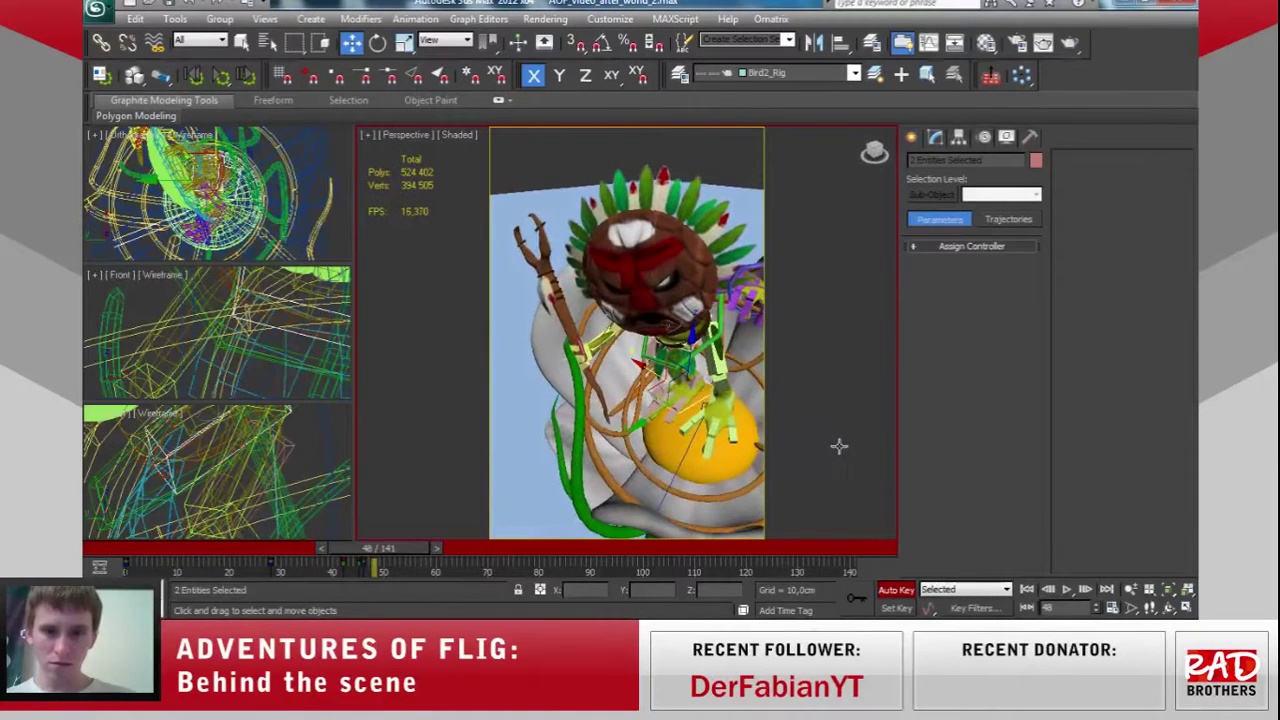
pyautogui.click(740, 407)
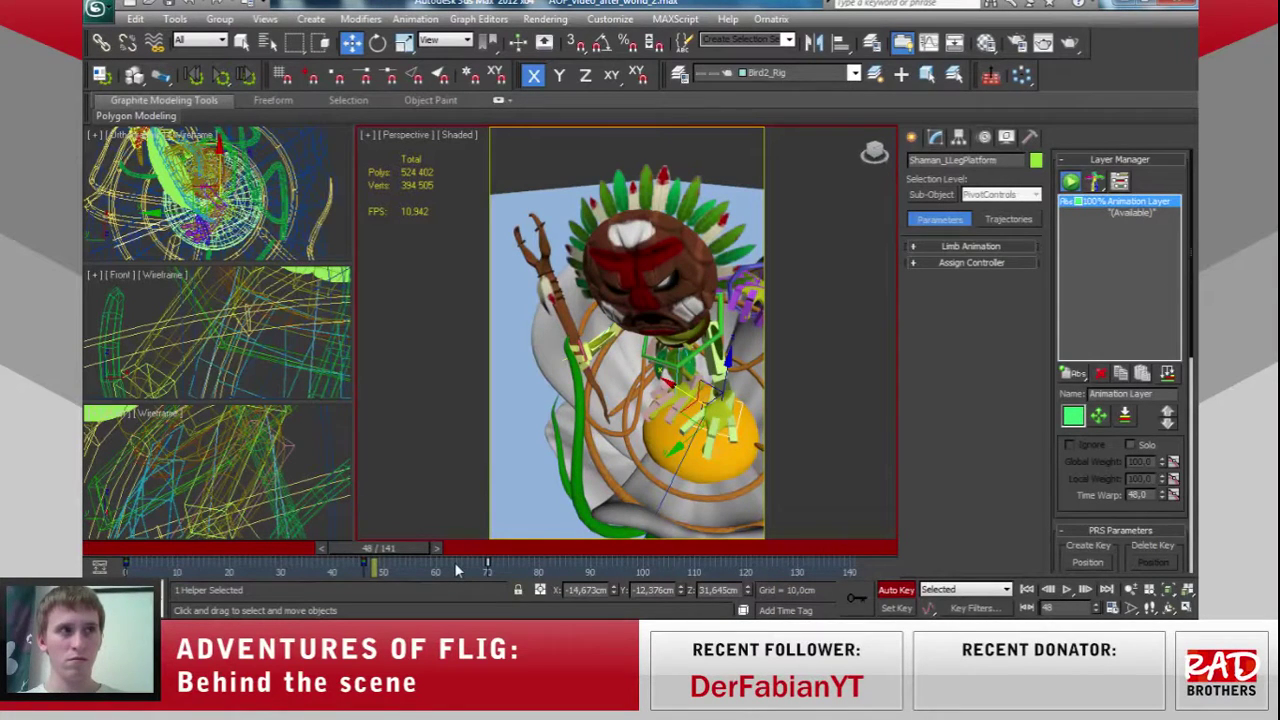
pyautogui.press('Delete')
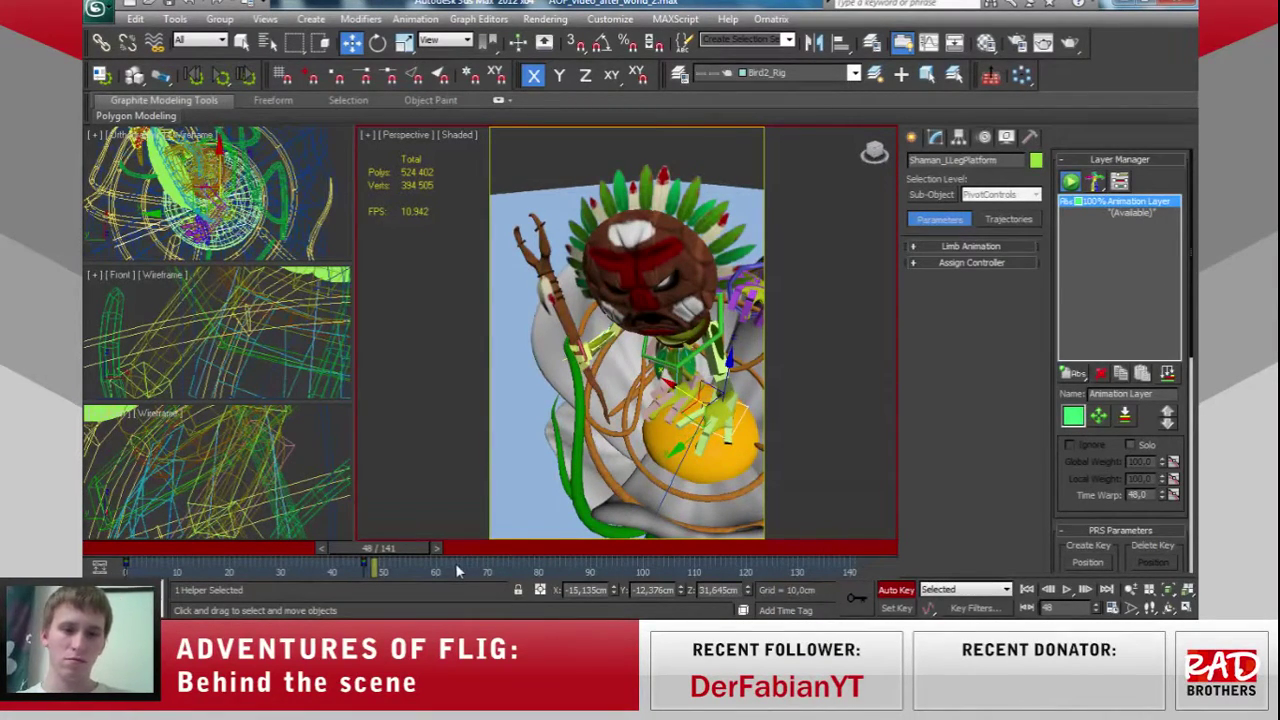
pyautogui.moveTo(384, 551)
pyautogui.mouseDown()
pyautogui.moveTo(471, 560)
pyautogui.moveTo(388, 565)
pyautogui.mouseUp()
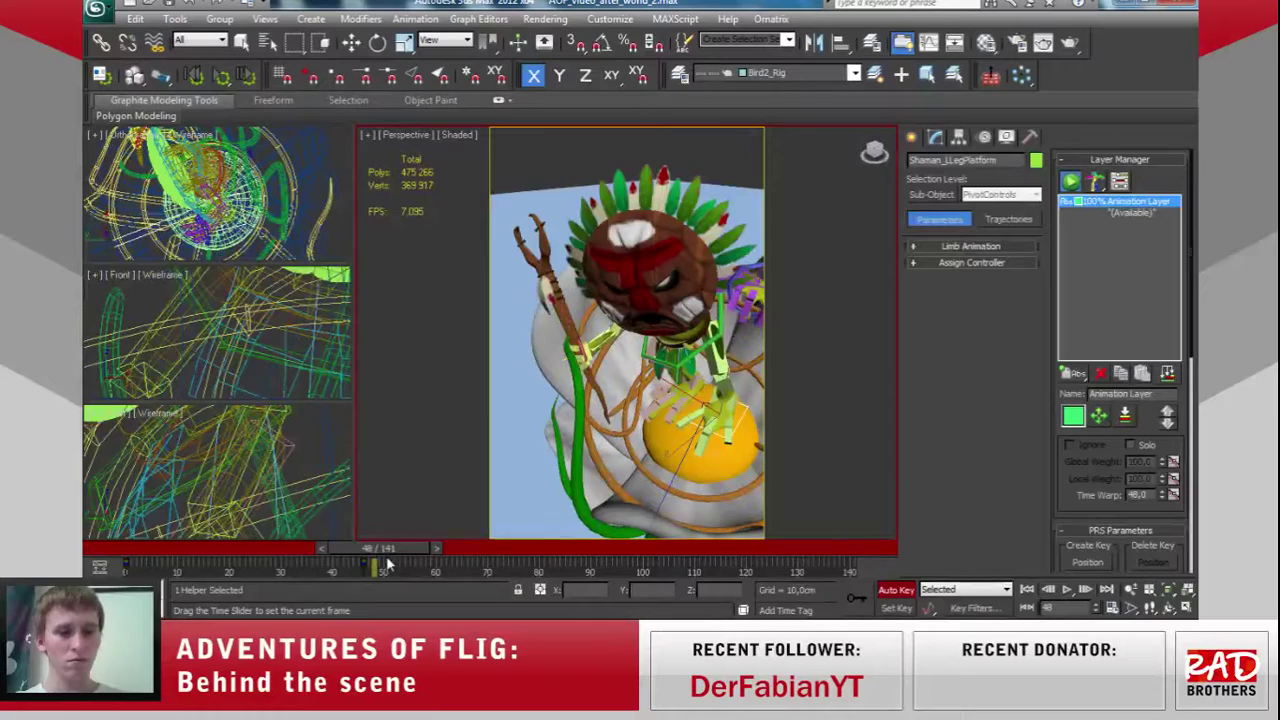
pyautogui.moveTo(388, 565); pyautogui.dragTo(380, 565)
# Select three rig helpers at frame 46 and save the scene.
pyautogui.press('w')
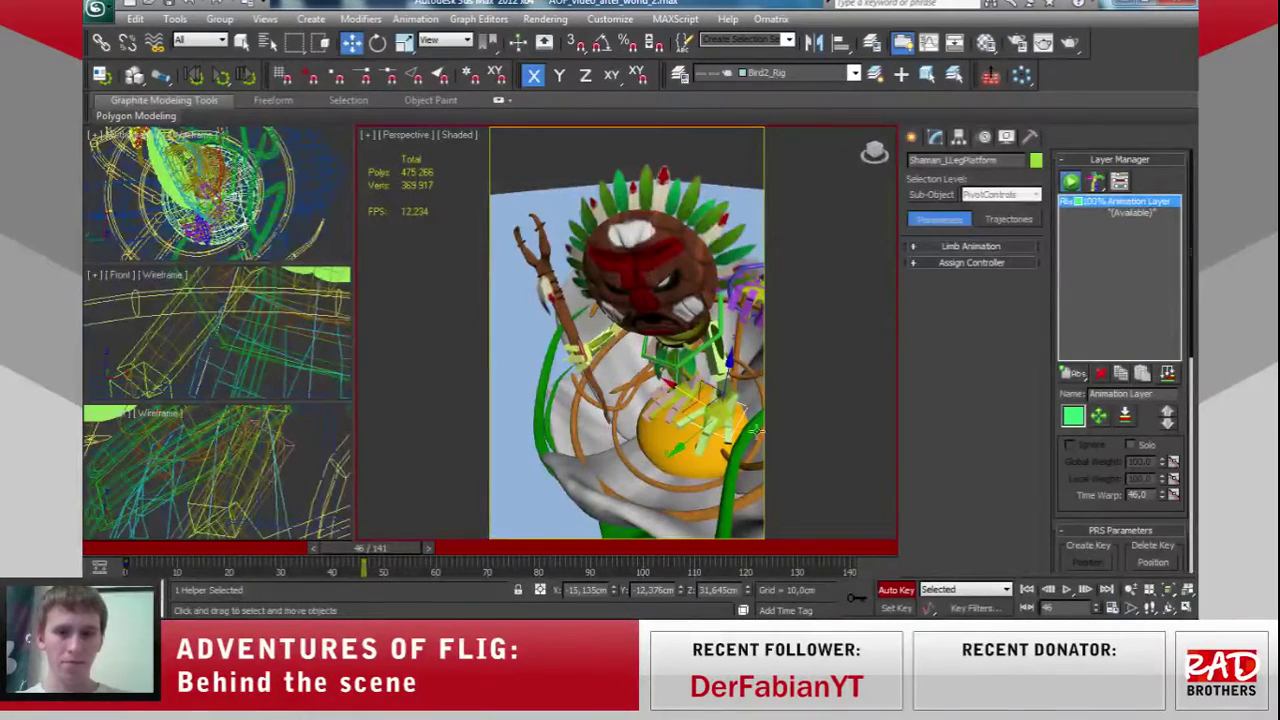
pyautogui.keyDown('alt'); pyautogui.moveTo(726, 420); pyautogui.dragTo(719, 418, button='middle'); pyautogui.keyUp('alt')
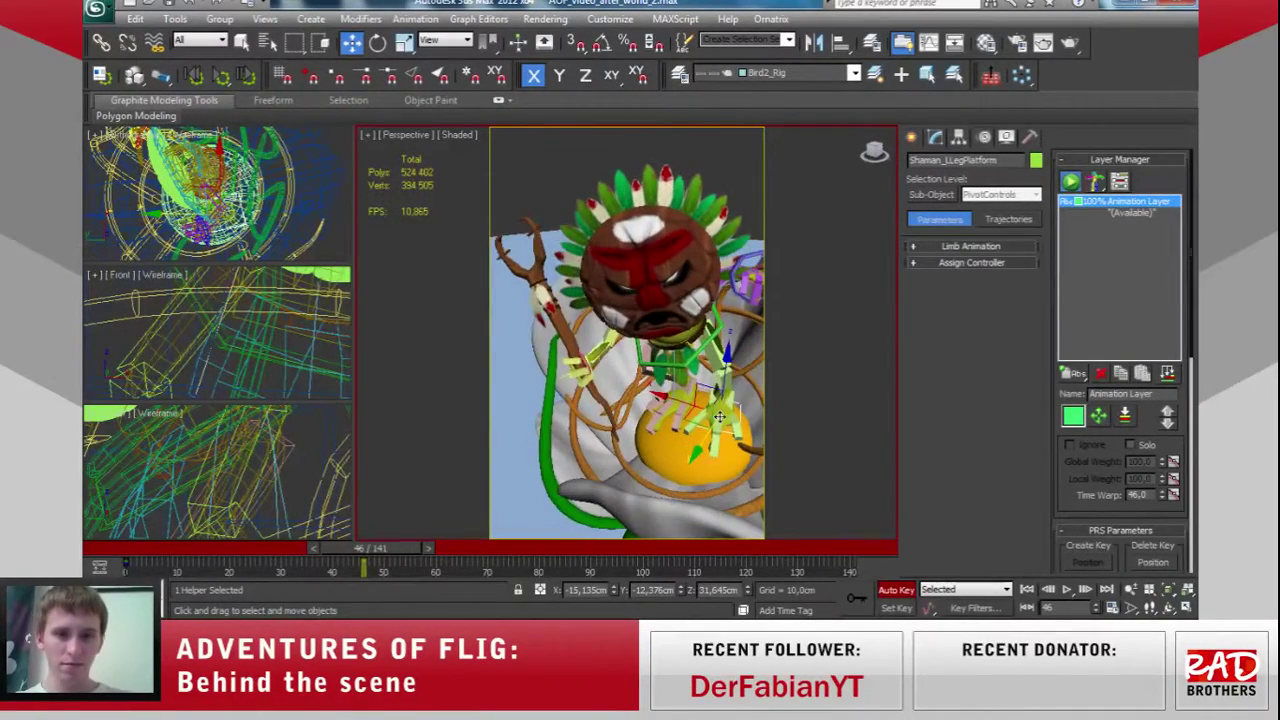
pyautogui.keyDown('ctrl'); pyautogui.click(702, 387); pyautogui.keyUp('ctrl')
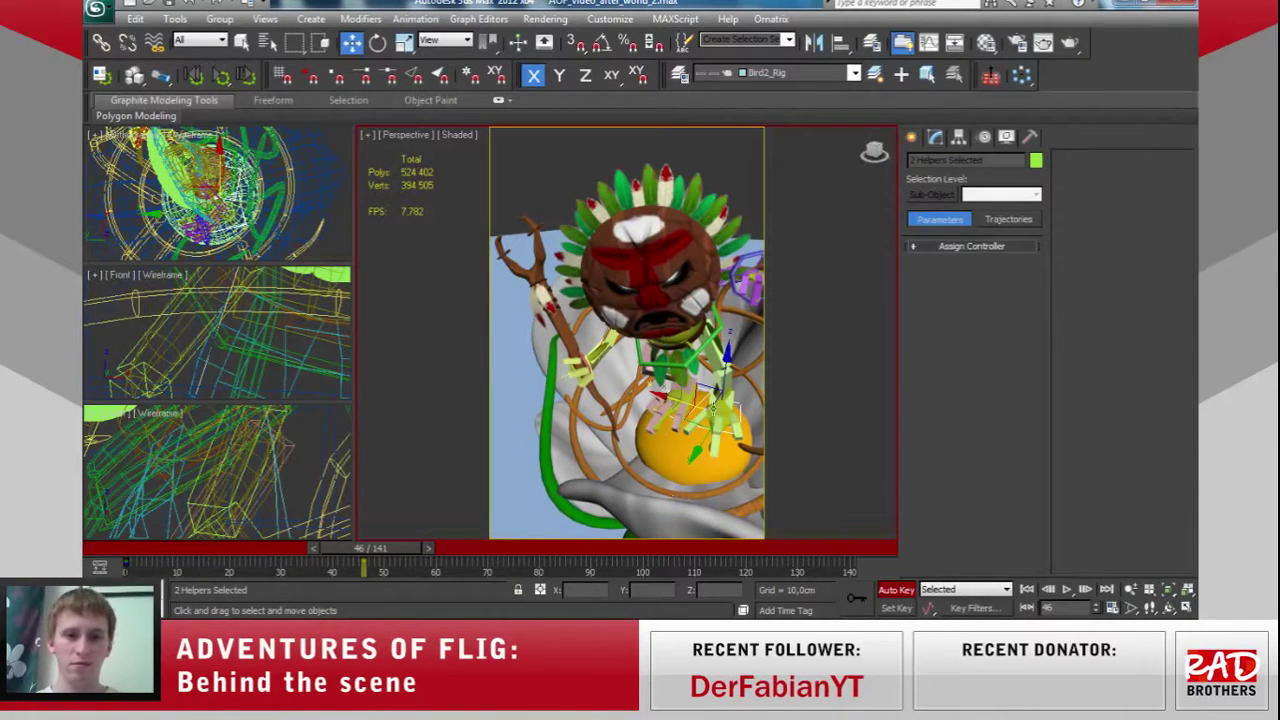
pyautogui.moveTo(661, 394)
pyautogui.keyDown('alt'); pyautogui.mouseDown(button='middle')
pyautogui.moveTo(672, 394)
pyautogui.moveTo(576, 402)
pyautogui.mouseUp(button='middle'); pyautogui.keyUp('alt')
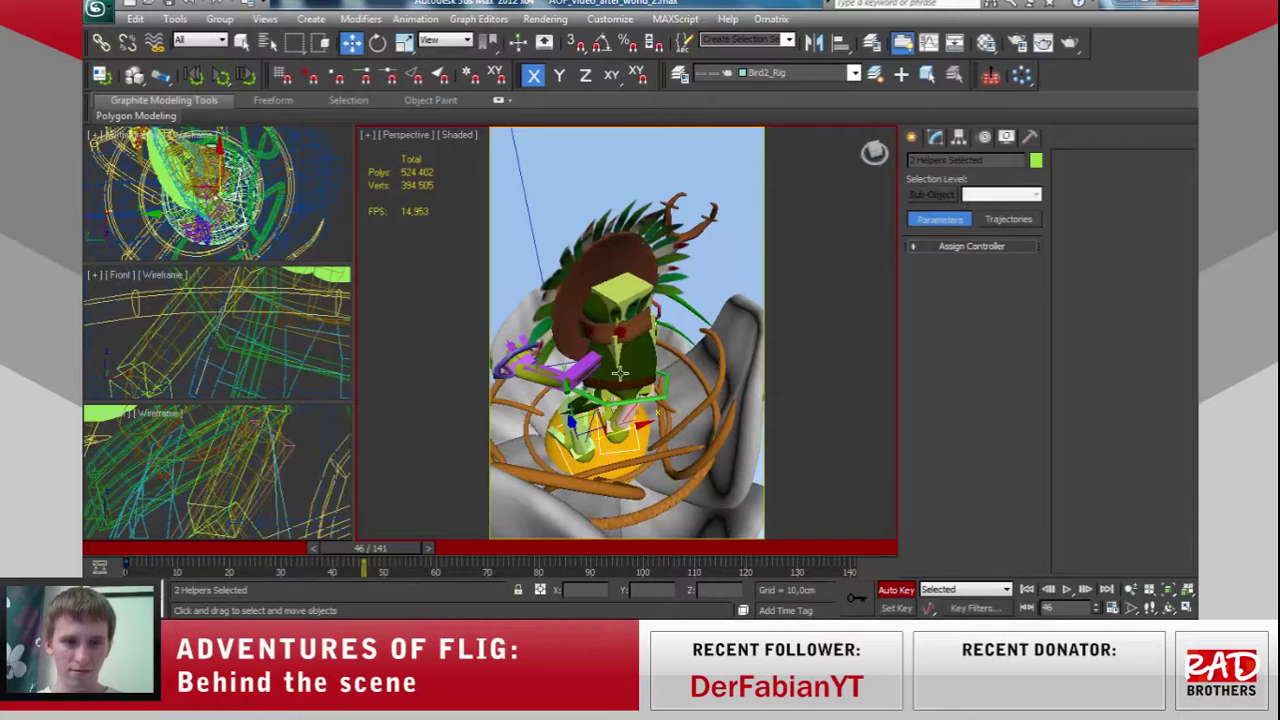
pyautogui.keyDown('alt'); pyautogui.moveTo(620, 383); pyautogui.dragTo(557, 367, button='middle'); pyautogui.keyUp('alt')
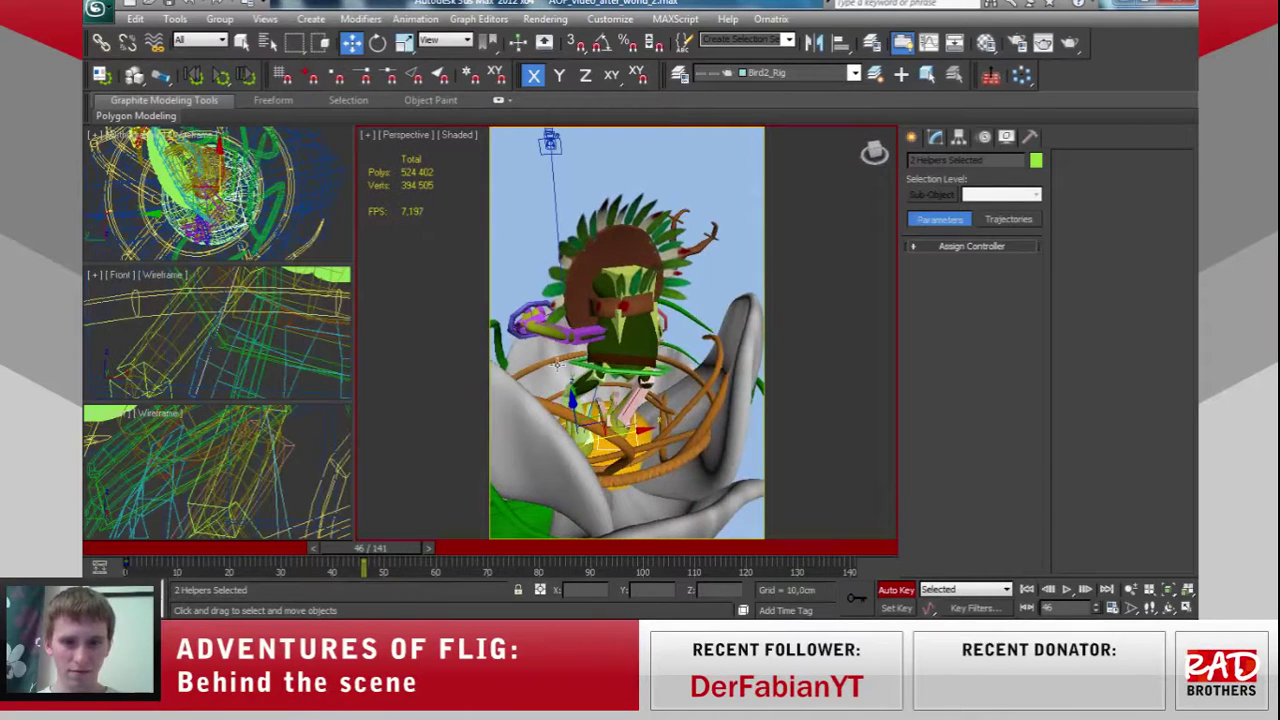
pyautogui.keyDown('ctrl'); pyautogui.click(606, 367); pyautogui.keyUp('ctrl')
pyautogui.keyDown('alt'); pyautogui.moveTo(592, 388); pyautogui.dragTo(461, 364, button='middle'); pyautogui.keyUp('alt')
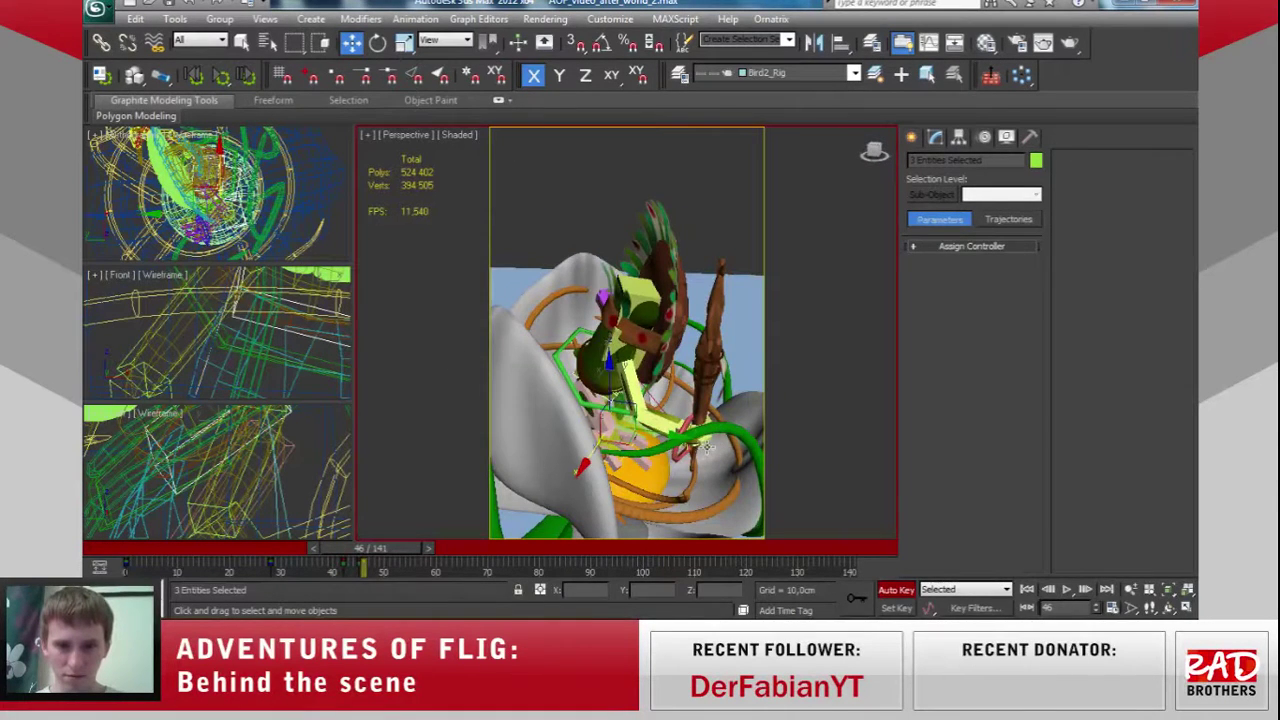
pyautogui.keyDown('alt'); pyautogui.moveTo(706, 447); pyautogui.dragTo(535, 463, button='middle'); pyautogui.keyUp('alt')
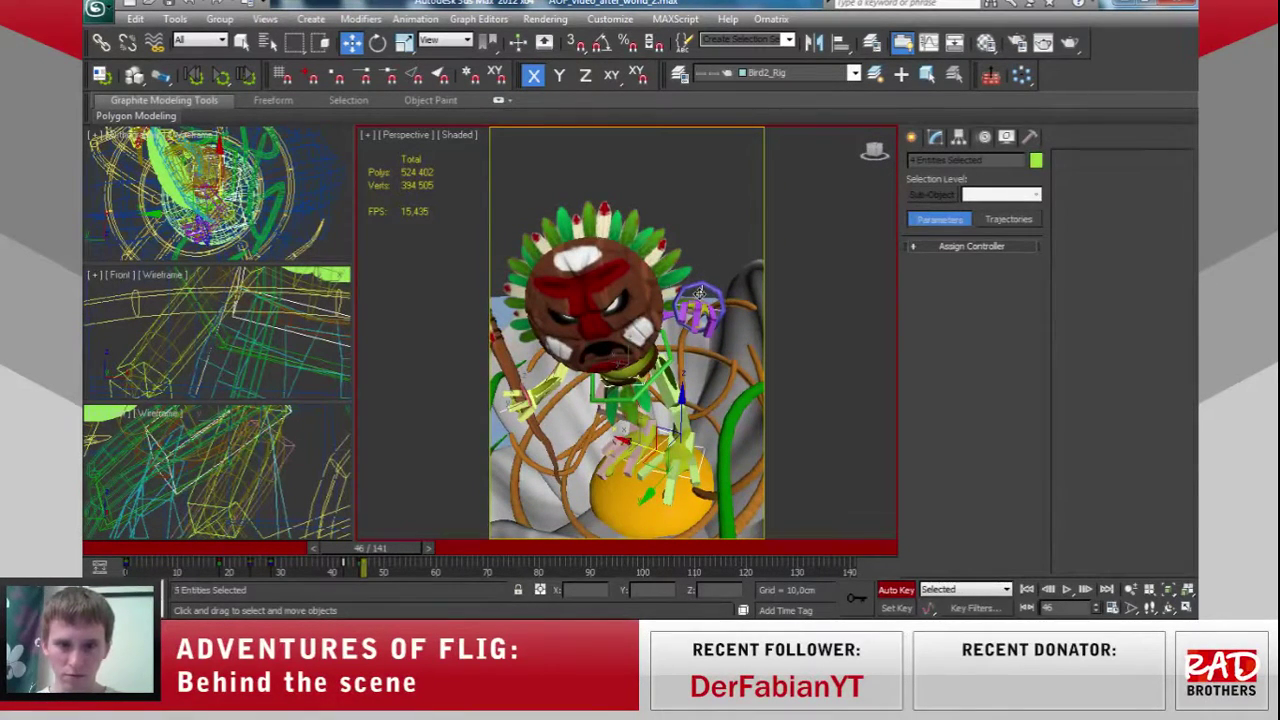
pyautogui.hotkey('ctrl', 's')
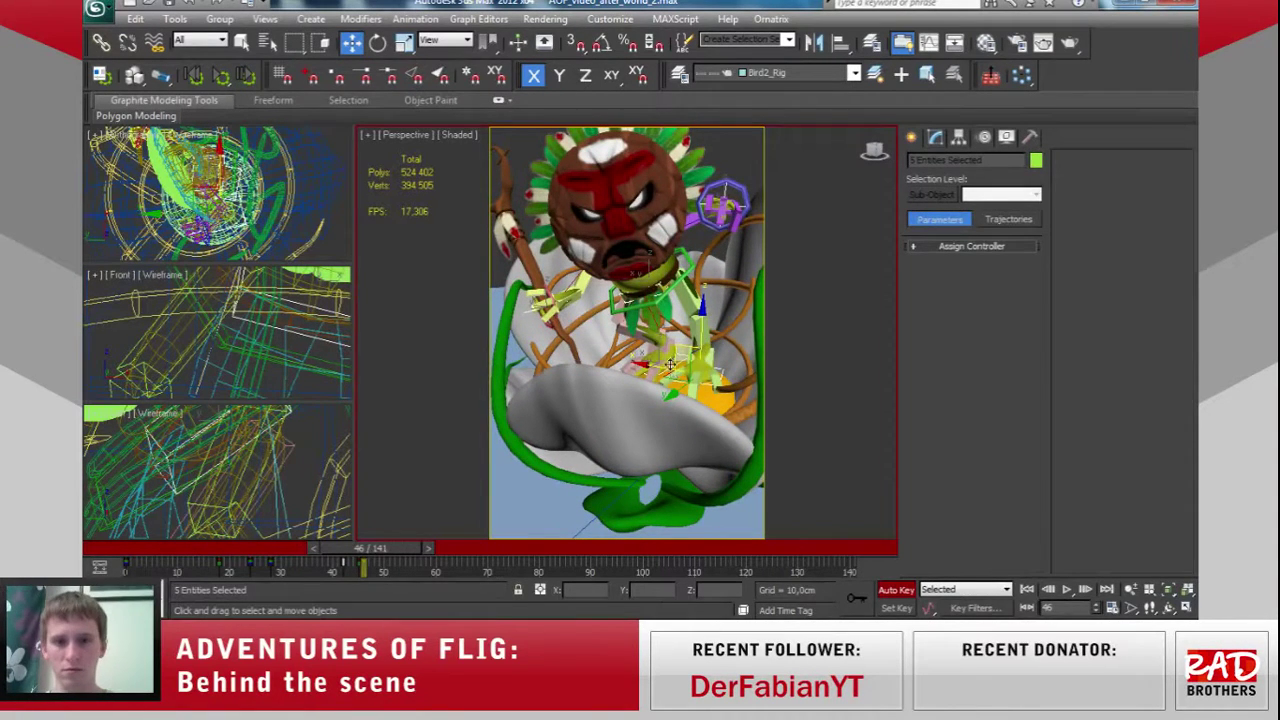
pyautogui.moveTo(670, 365)
pyautogui.keyDown('alt'); pyautogui.mouseDown(button='middle')
pyautogui.moveTo(645, 372)
pyautogui.moveTo(500, 300)
pyautogui.mouseUp(button='middle'); pyautogui.keyUp('alt')
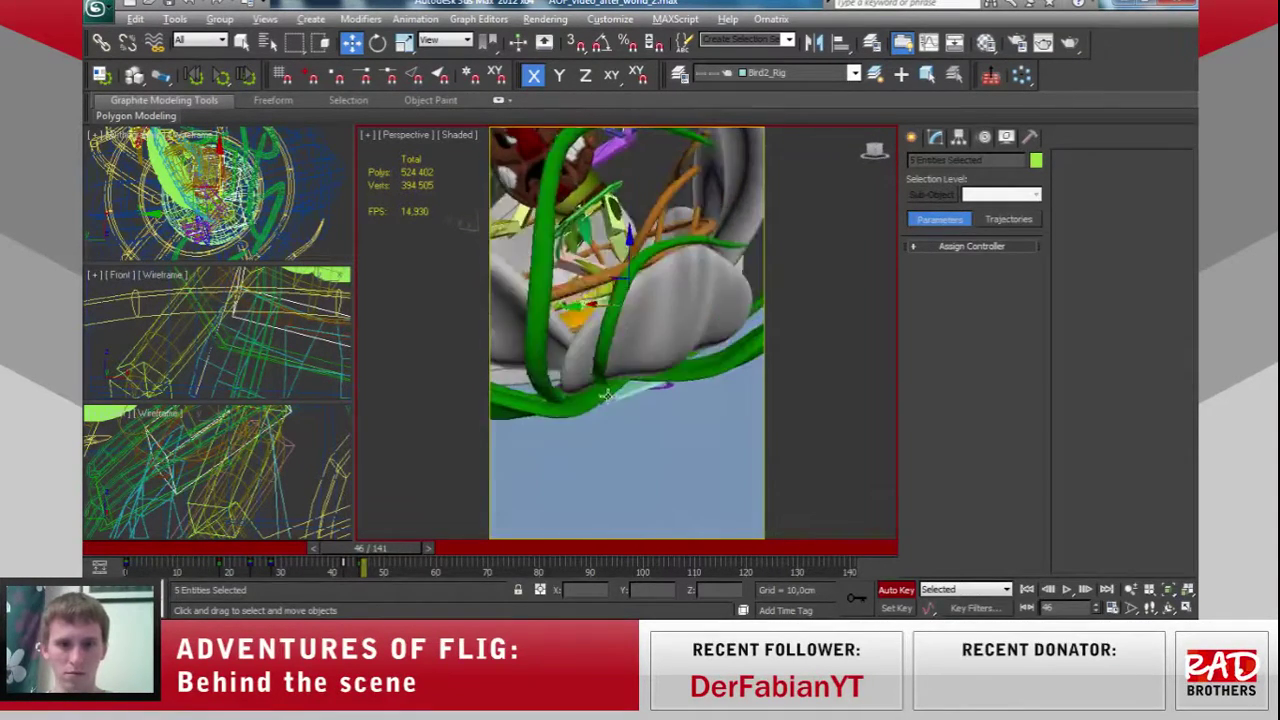
# Use Select and Link to parent the five selected rig controls to the green flower part.
pyautogui.click(102, 43)
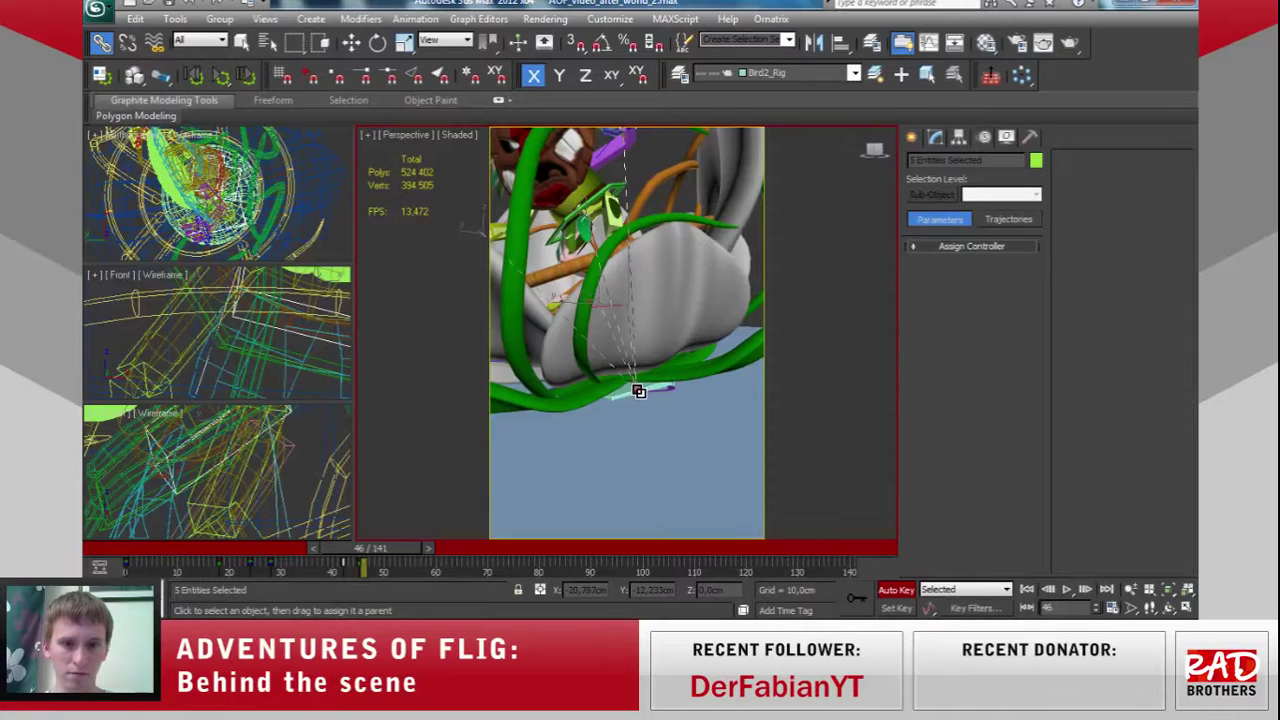
pyautogui.moveTo(638, 391); pyautogui.dragTo(629, 392)
pyautogui.moveTo(583, 355)
pyautogui.keyDown('alt'); pyautogui.mouseDown(button='middle')
pyautogui.moveTo(668, 379)
pyautogui.moveTo(643, 396)
pyautogui.moveTo(706, 365)
pyautogui.moveTo(585, 372)
pyautogui.mouseUp(button='middle'); pyautogui.keyUp('alt')
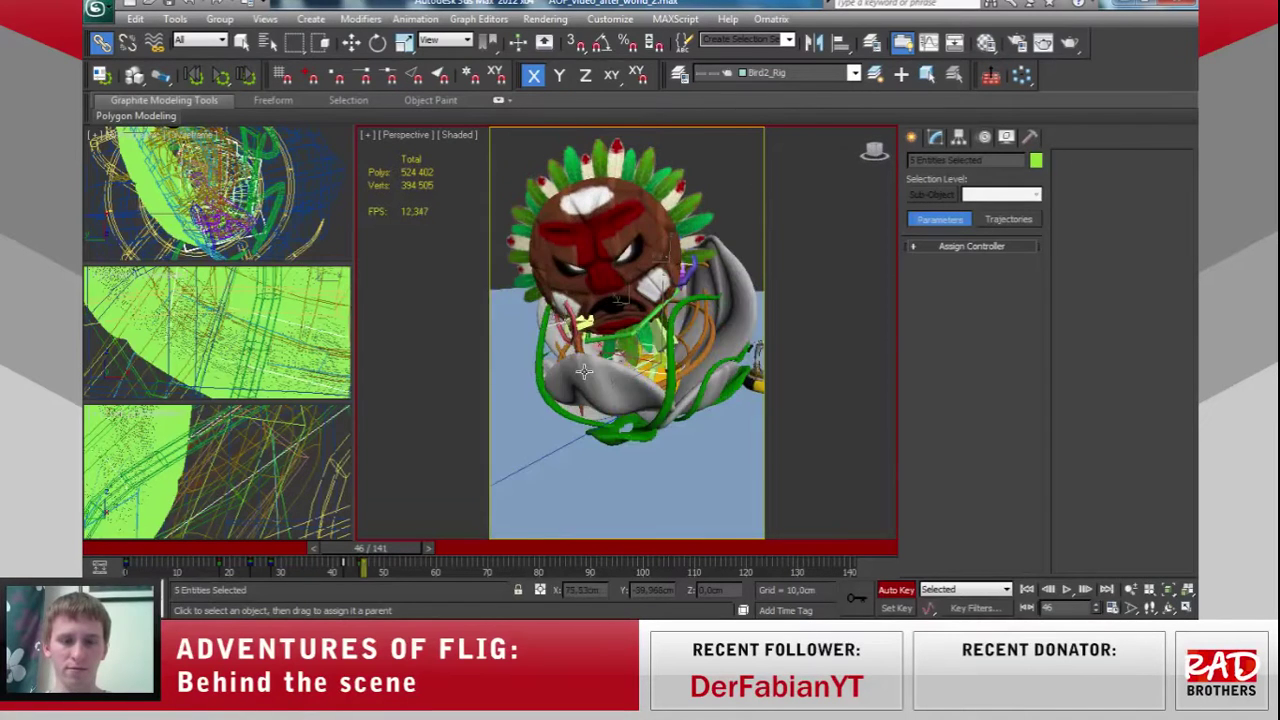
pyautogui.click(585, 372)
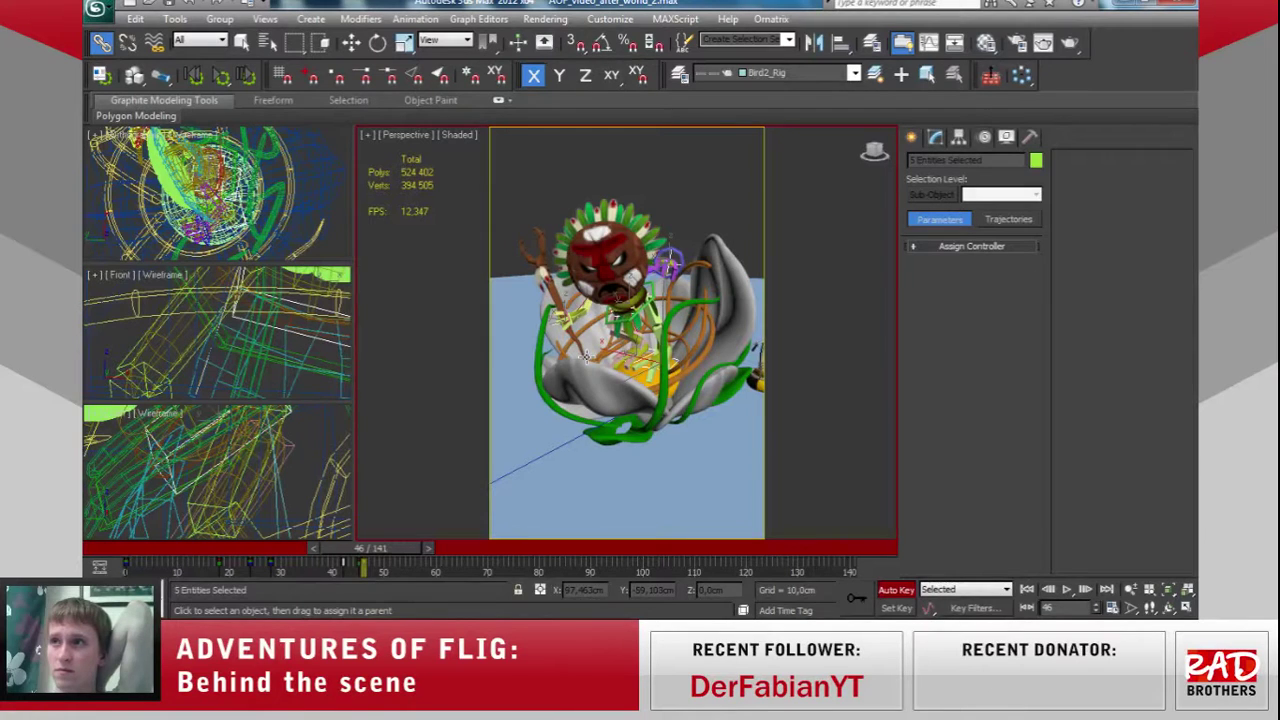
# Draw a Standard Primitives box, Box020, about 15.179 × 12.143 × 13.01 cm, in the top-left viewport.
pyautogui.click(913, 139)
pyautogui.click(938, 241)
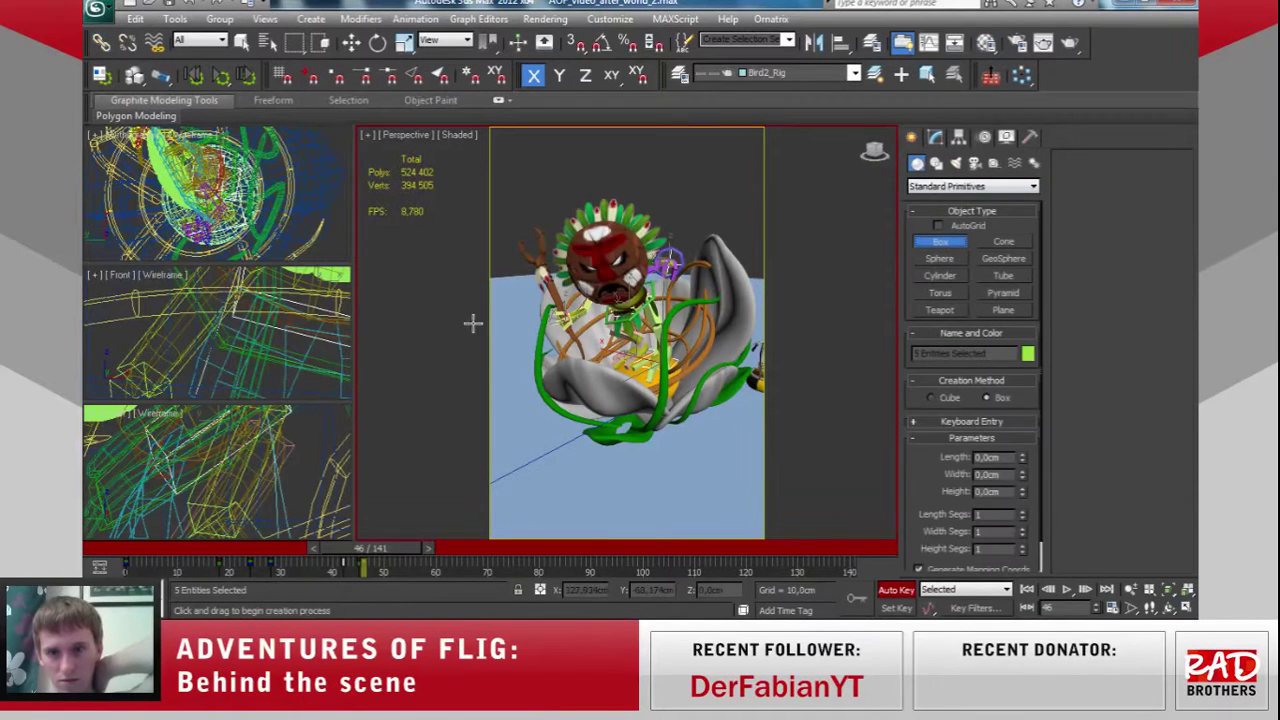
pyautogui.keyDown('alt'); pyautogui.moveTo(304, 240); pyautogui.dragTo(258, 215, button='middle'); pyautogui.keyUp('alt')
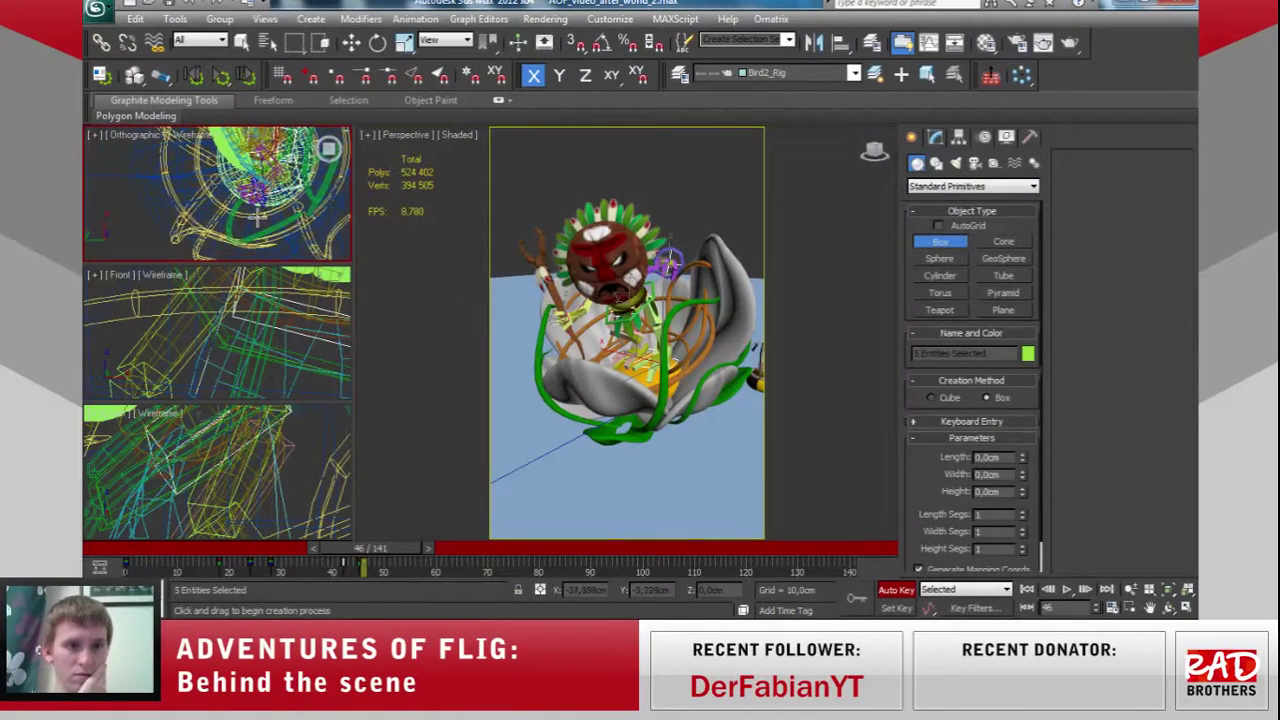
pyautogui.keyDown('alt'); pyautogui.moveTo(263, 272); pyautogui.dragTo(245, 212, button='middle'); pyautogui.keyUp('alt')
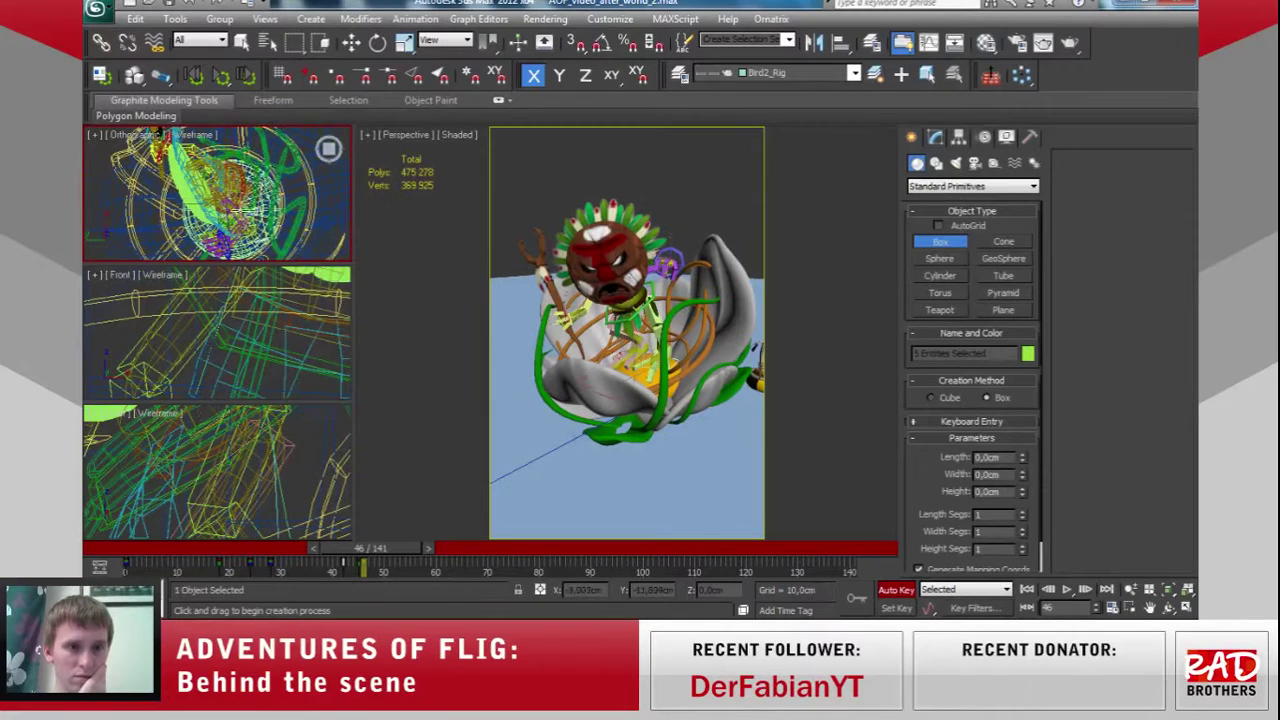
pyautogui.moveTo(245, 212); pyautogui.dragTo(258, 220)
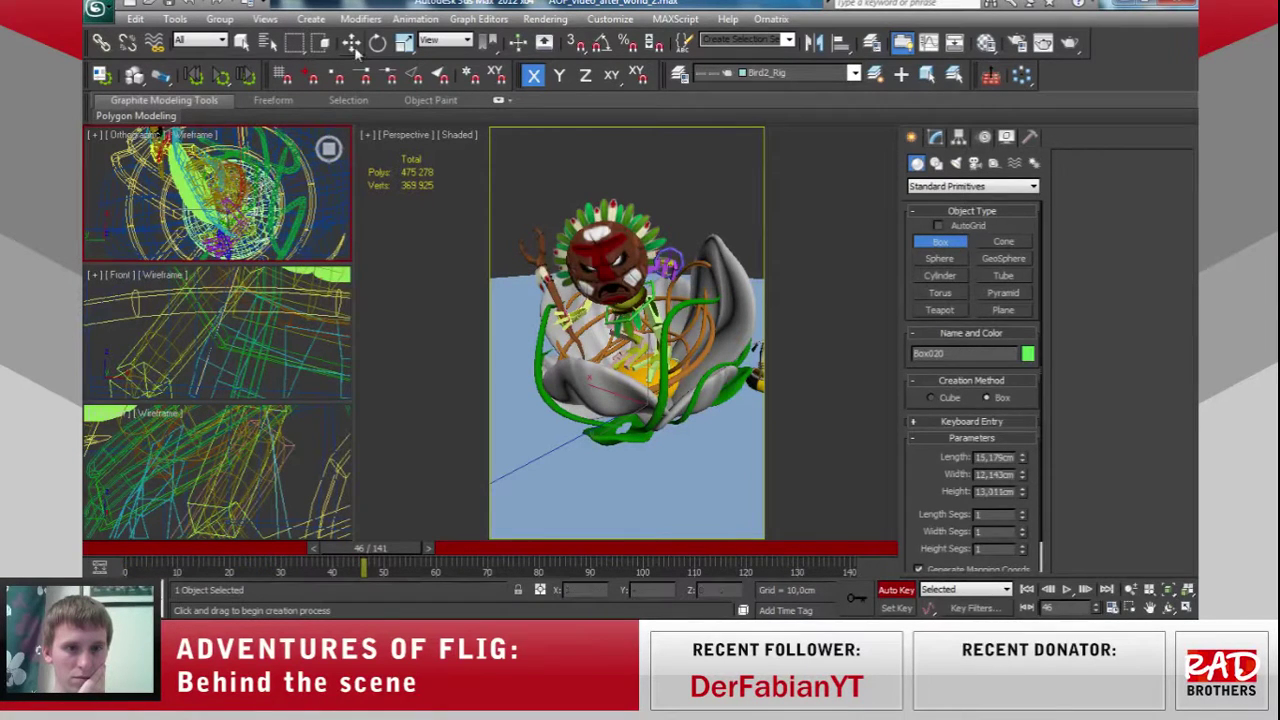
pyautogui.click(354, 46)
pyautogui.scroll(-8, 275, 338)
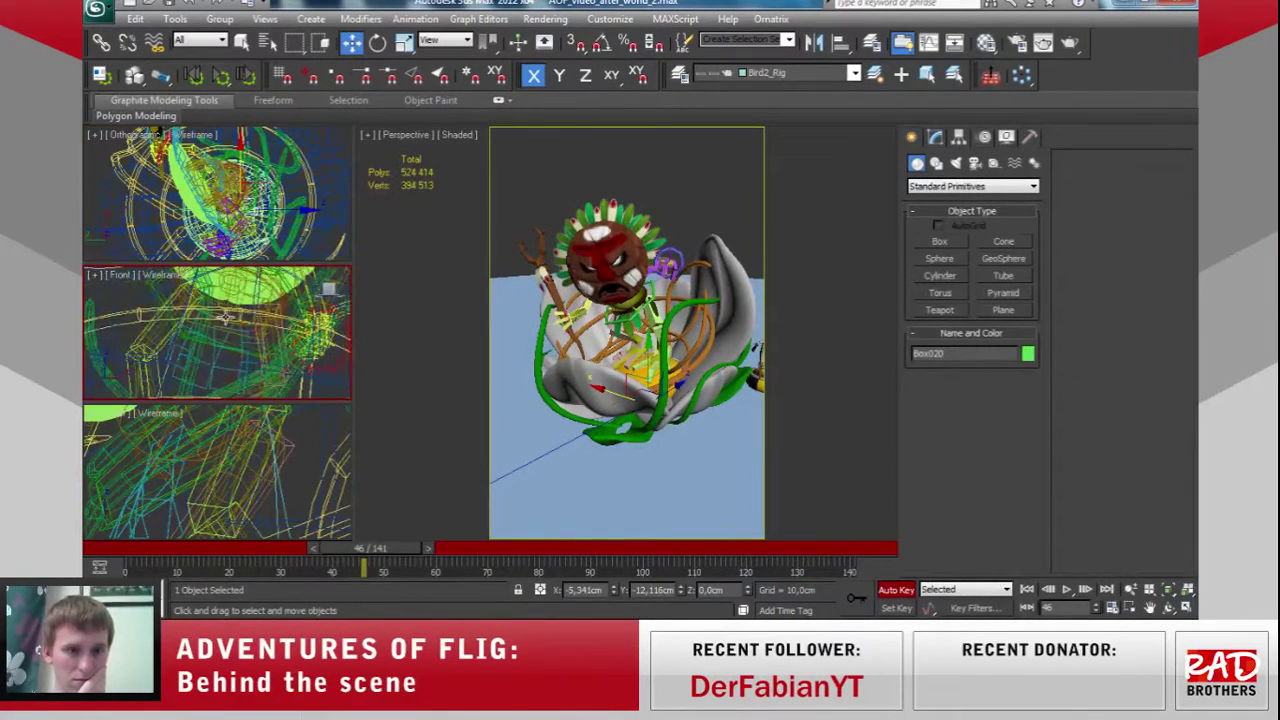
# Move Box020 down below the flower in the Front view.
pyautogui.scroll(-3, 128, 380)
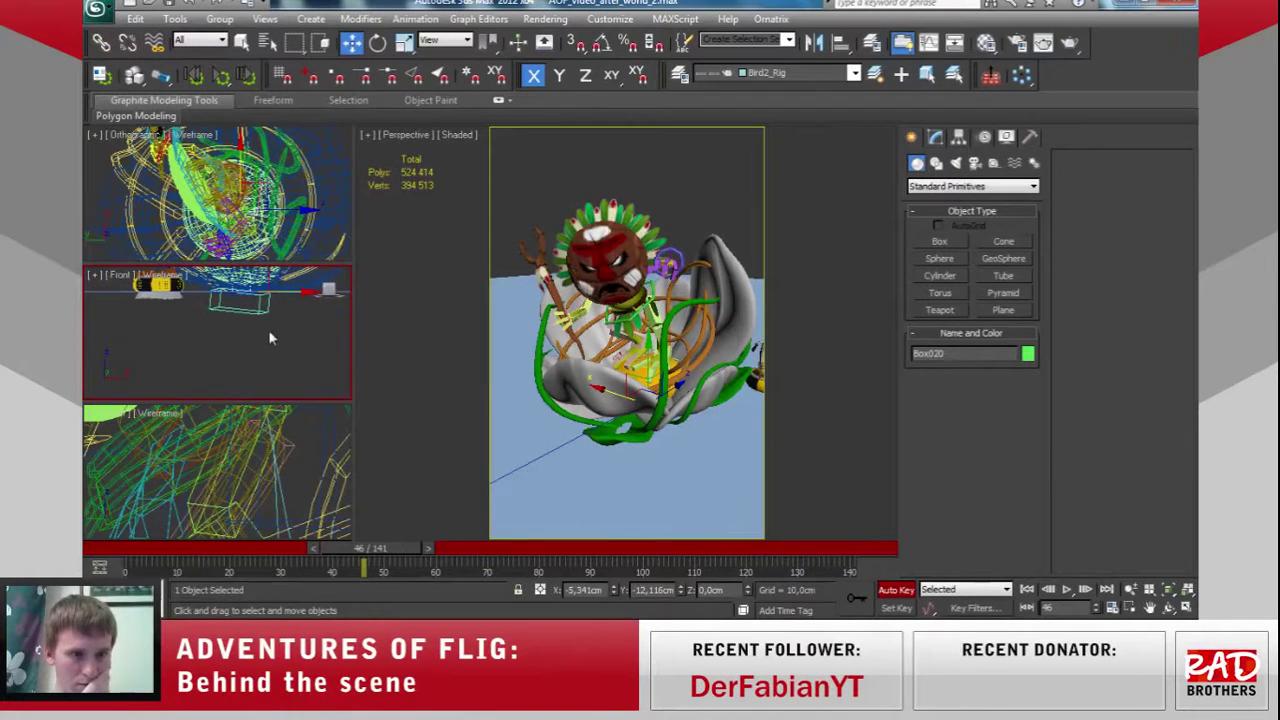
pyautogui.moveTo(242, 346); pyautogui.dragTo(242, 360)
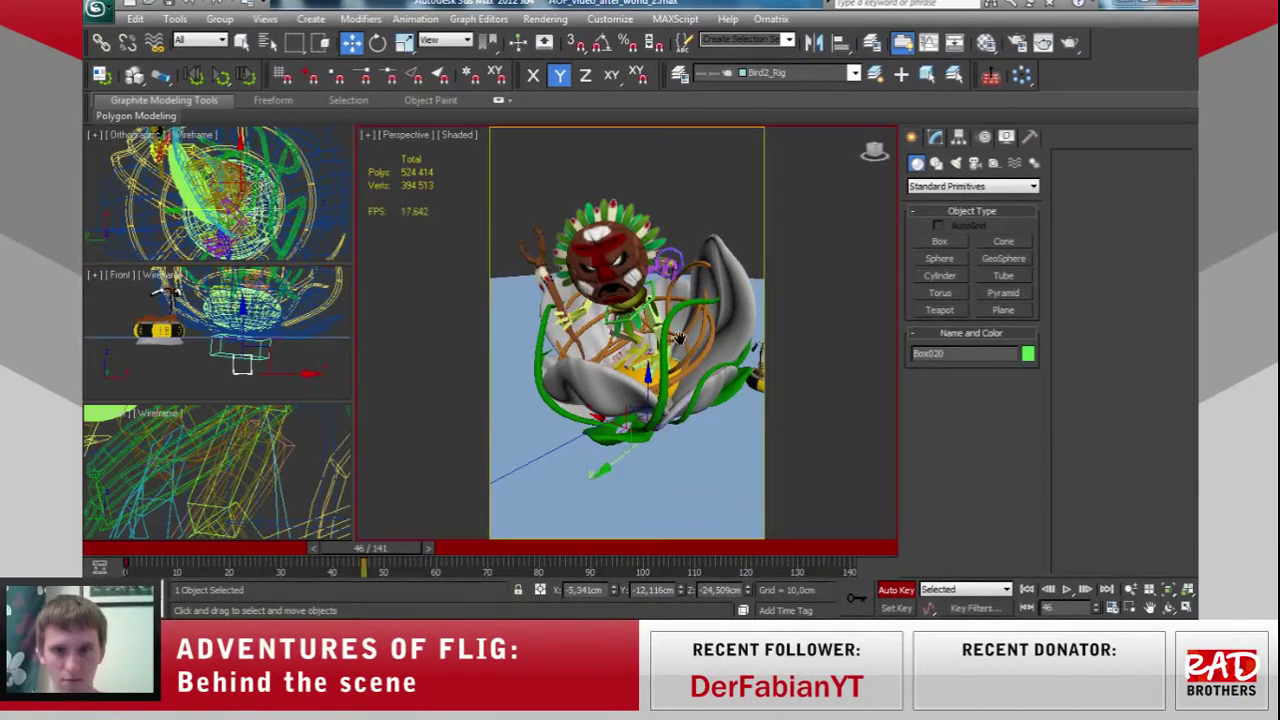
pyautogui.keyDown('alt'); pyautogui.moveTo(620, 330); pyautogui.dragTo(656, 351, button='middle'); pyautogui.keyUp('alt')
pyautogui.scroll(3, 656, 351)
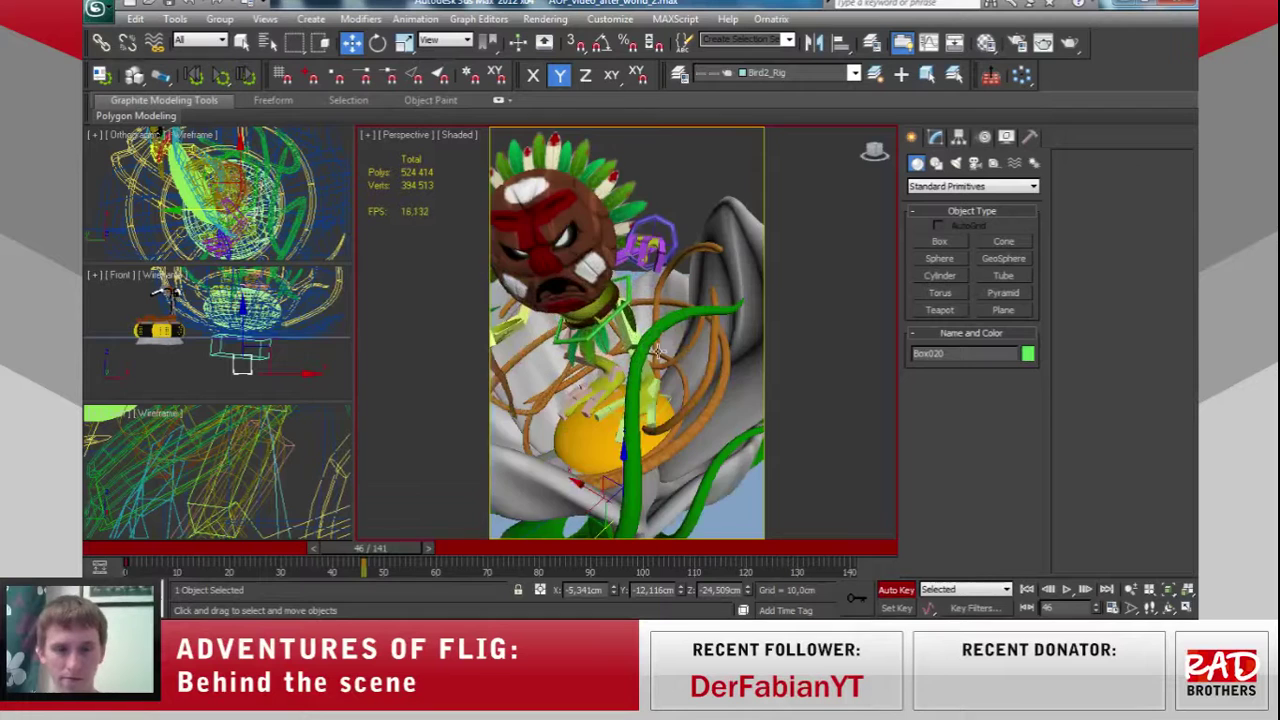
# Select both purple arm IK helpers plus another rig object, then maximize the Front view.
pyautogui.click(654, 229)
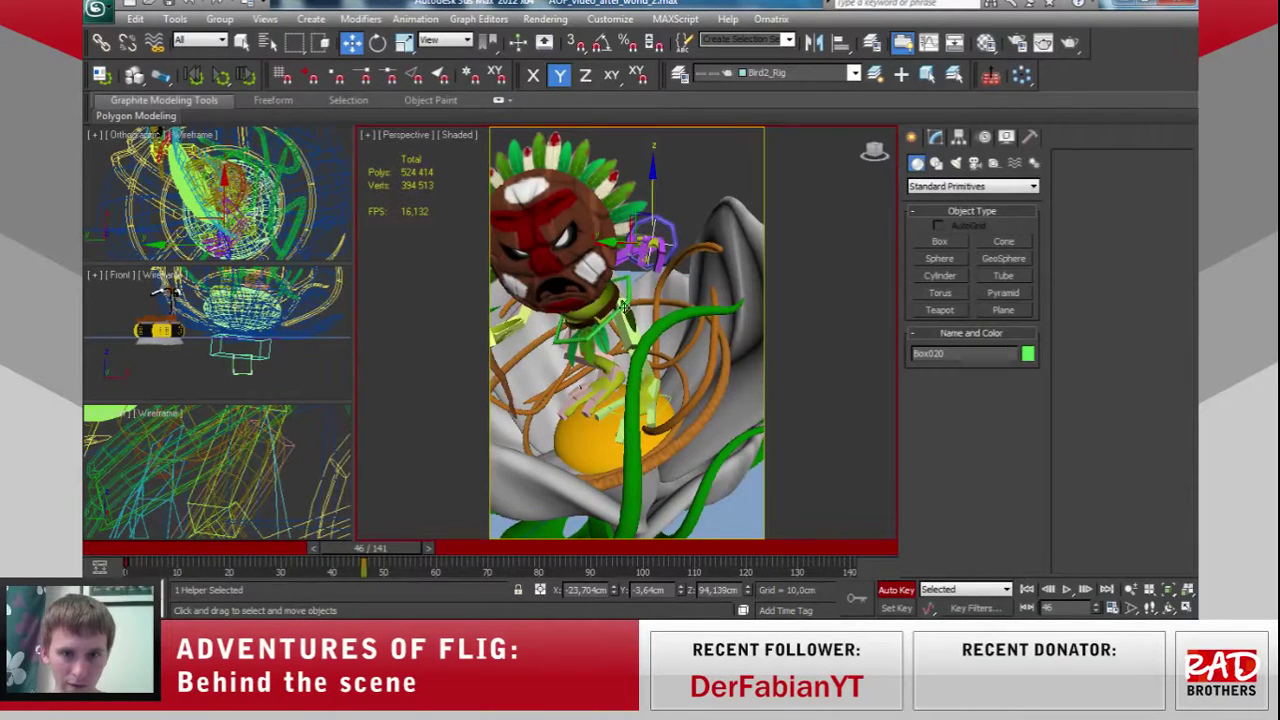
pyautogui.keyDown('alt'); pyautogui.moveTo(684, 349); pyautogui.dragTo(630, 350, button='middle'); pyautogui.keyUp('alt')
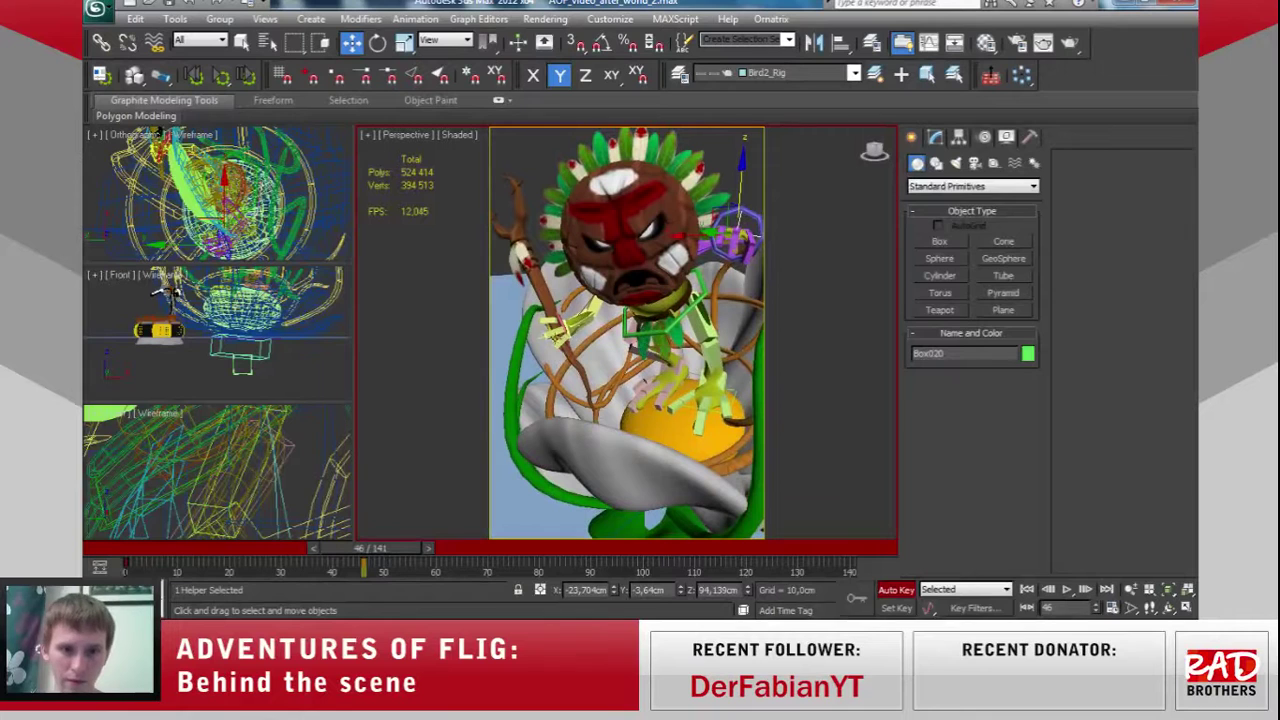
pyautogui.keyDown('ctrl'); pyautogui.click(537, 338); pyautogui.keyUp('ctrl')
pyautogui.keyDown('alt'); pyautogui.moveTo(641, 367); pyautogui.dragTo(669, 339, button='middle'); pyautogui.keyUp('alt')
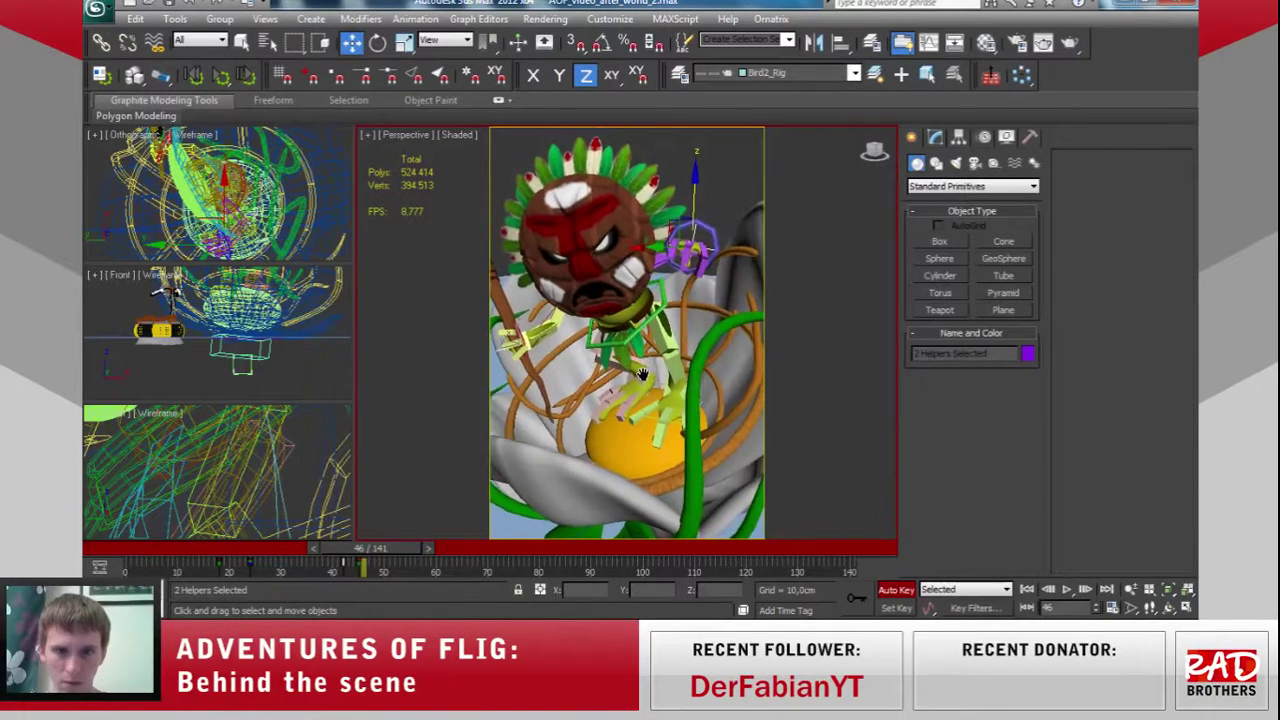
pyautogui.keyDown('alt'); pyautogui.moveTo(594, 360); pyautogui.dragTo(463, 387, button='middle'); pyautogui.keyUp('alt')
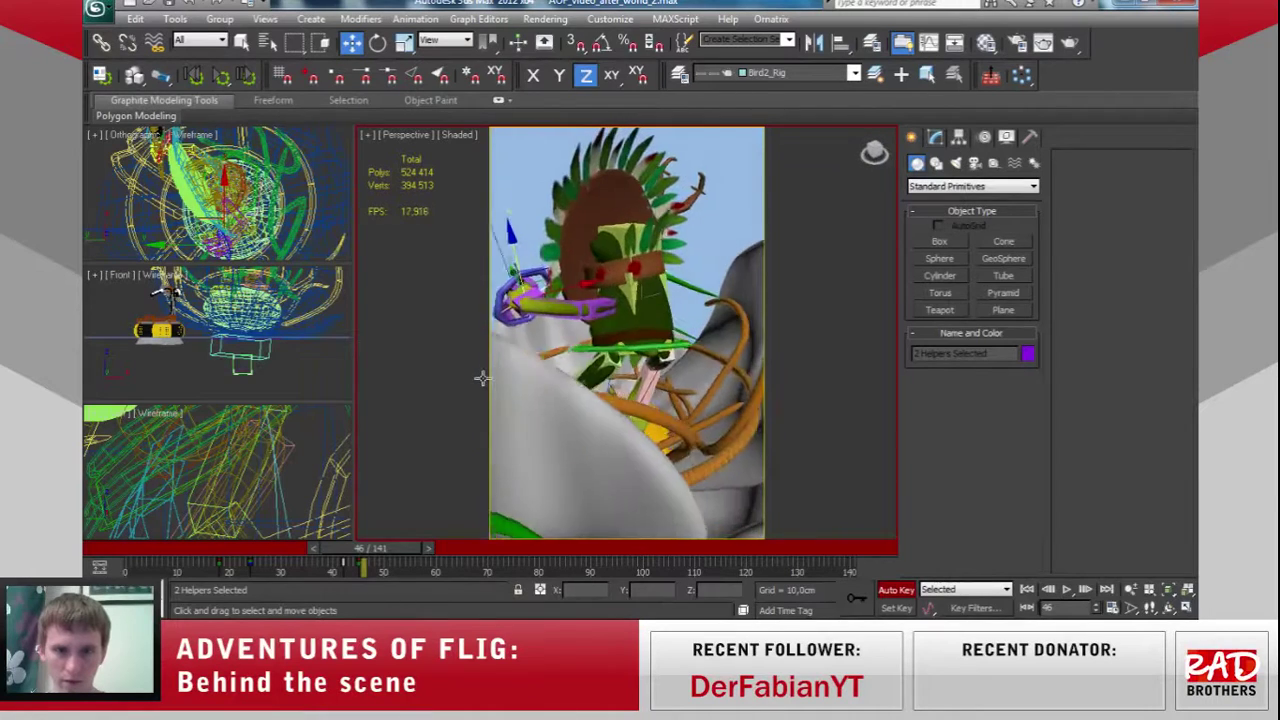
pyautogui.keyDown('ctrl'); pyautogui.click(651, 361); pyautogui.keyUp('ctrl')
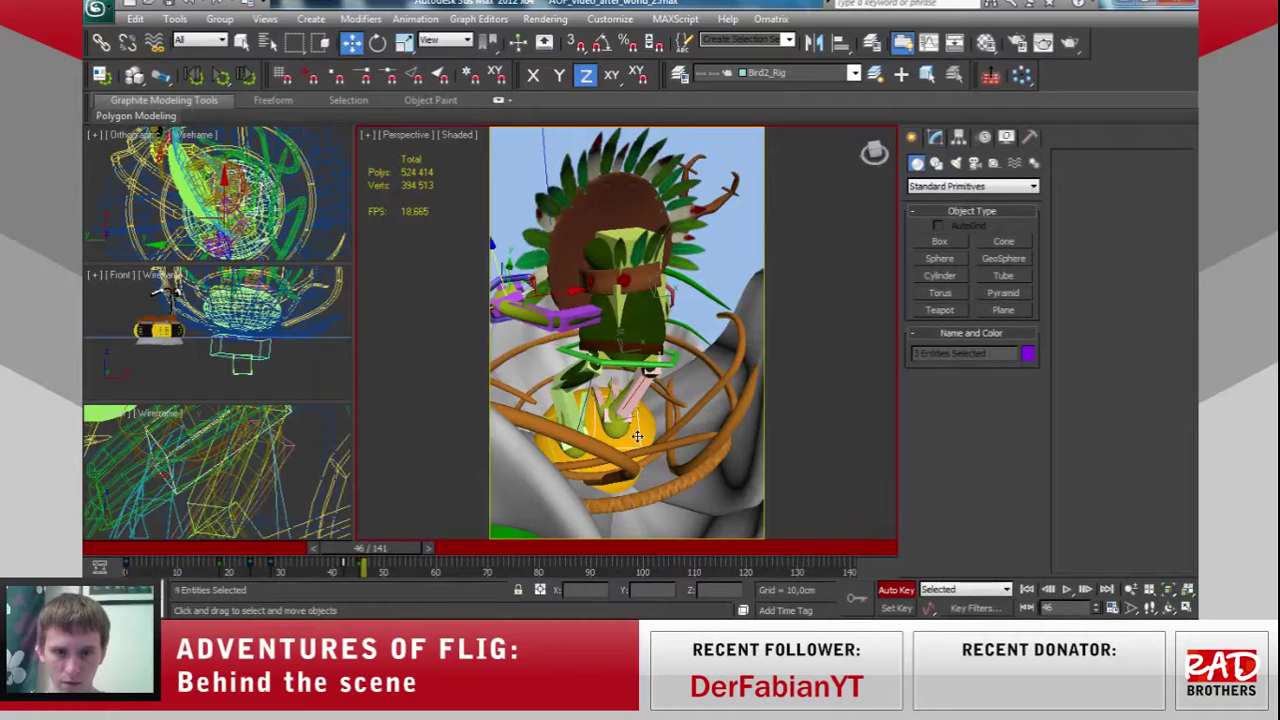
pyautogui.moveTo(561, 447)
pyautogui.keyDown('alt'); pyautogui.mouseDown(button='middle')
pyautogui.moveTo(688, 433)
pyautogui.moveTo(640, 380)
pyautogui.mouseUp(button='middle'); pyautogui.keyUp('alt')
pyautogui.scroll(-1, 300, 340)
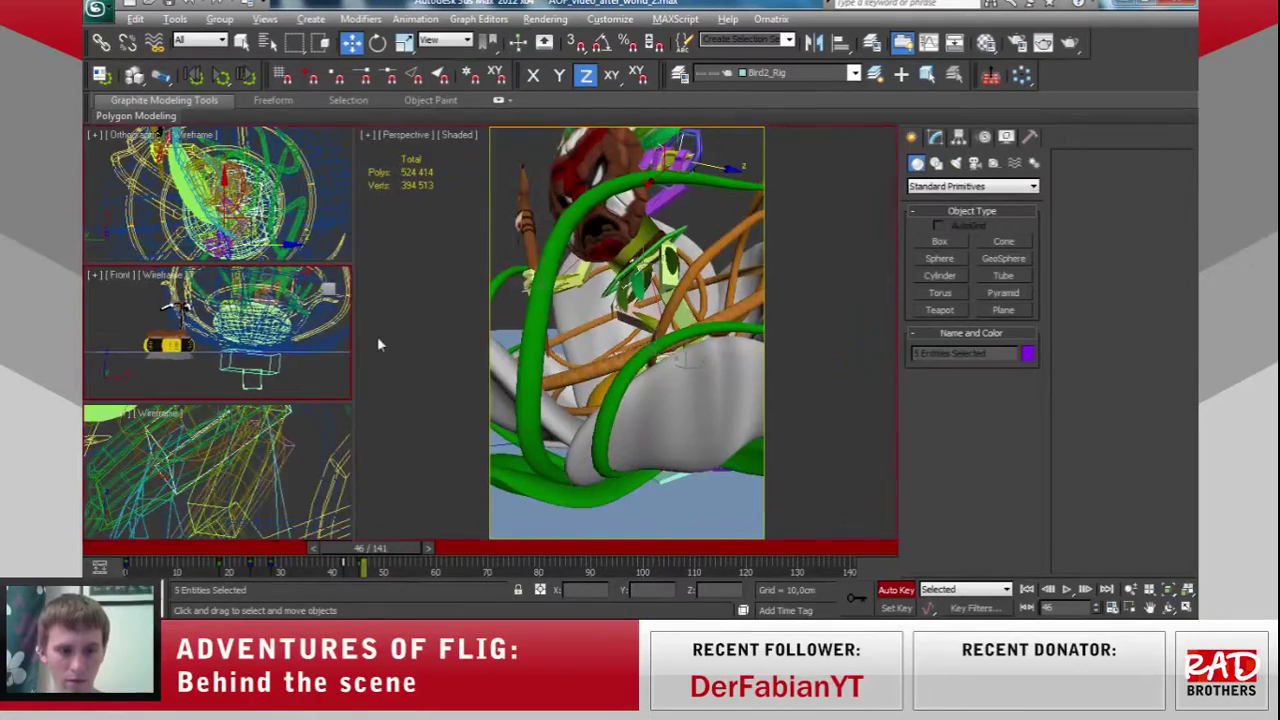
pyautogui.hotkey('alt', 'w')
# Link the shaman body and its arm helpers to Box020 with Select and Link.
pyautogui.moveTo(433, 200); pyautogui.dragTo(483, 297, button='middle')
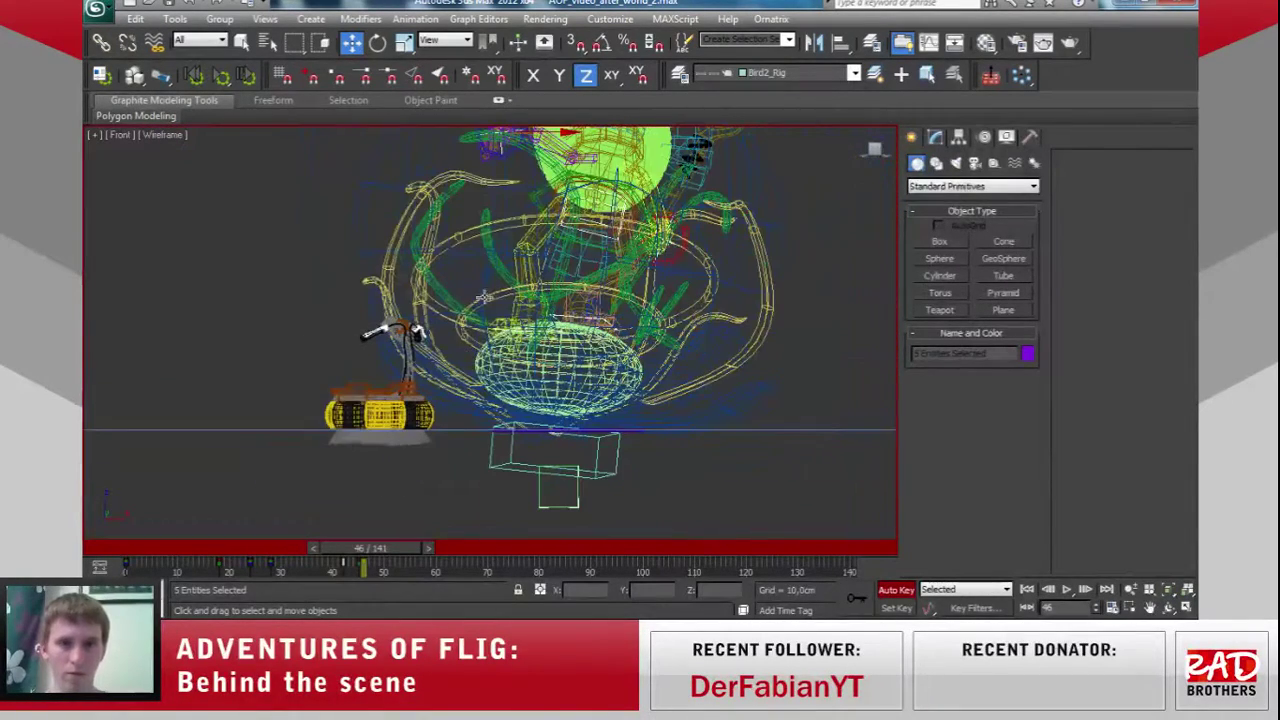
pyautogui.click(101, 42)
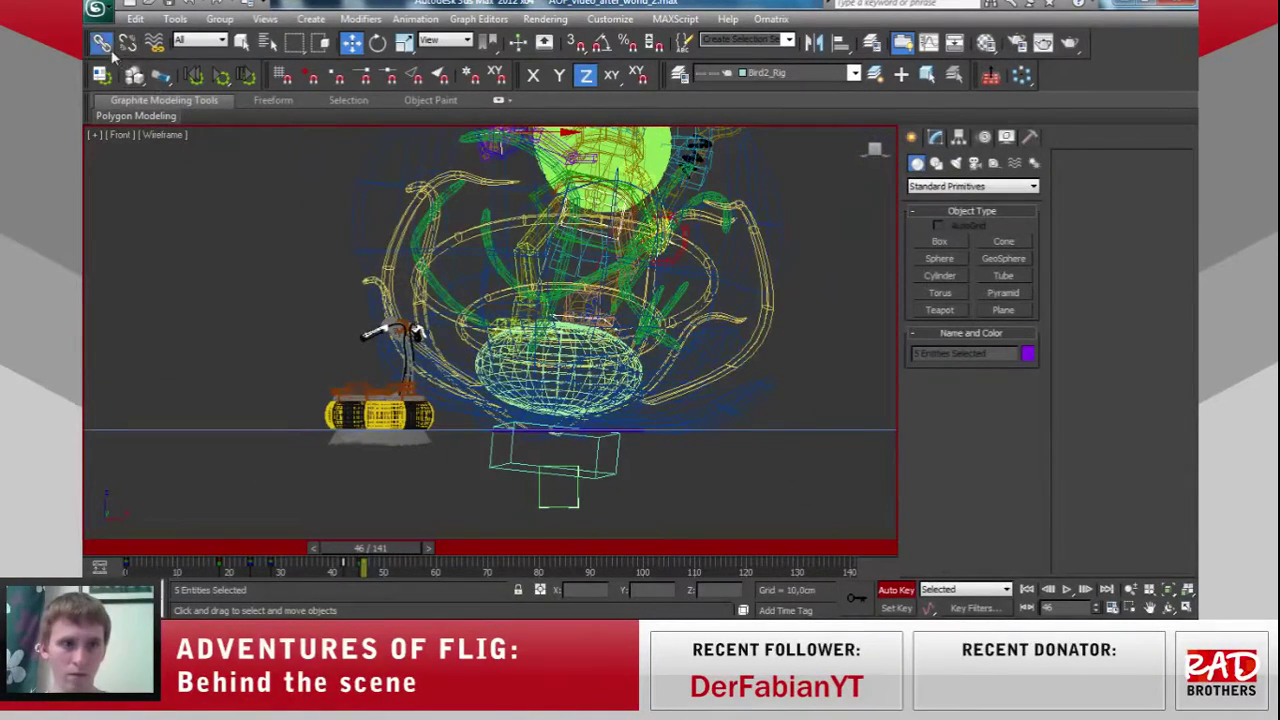
pyautogui.click(617, 219)
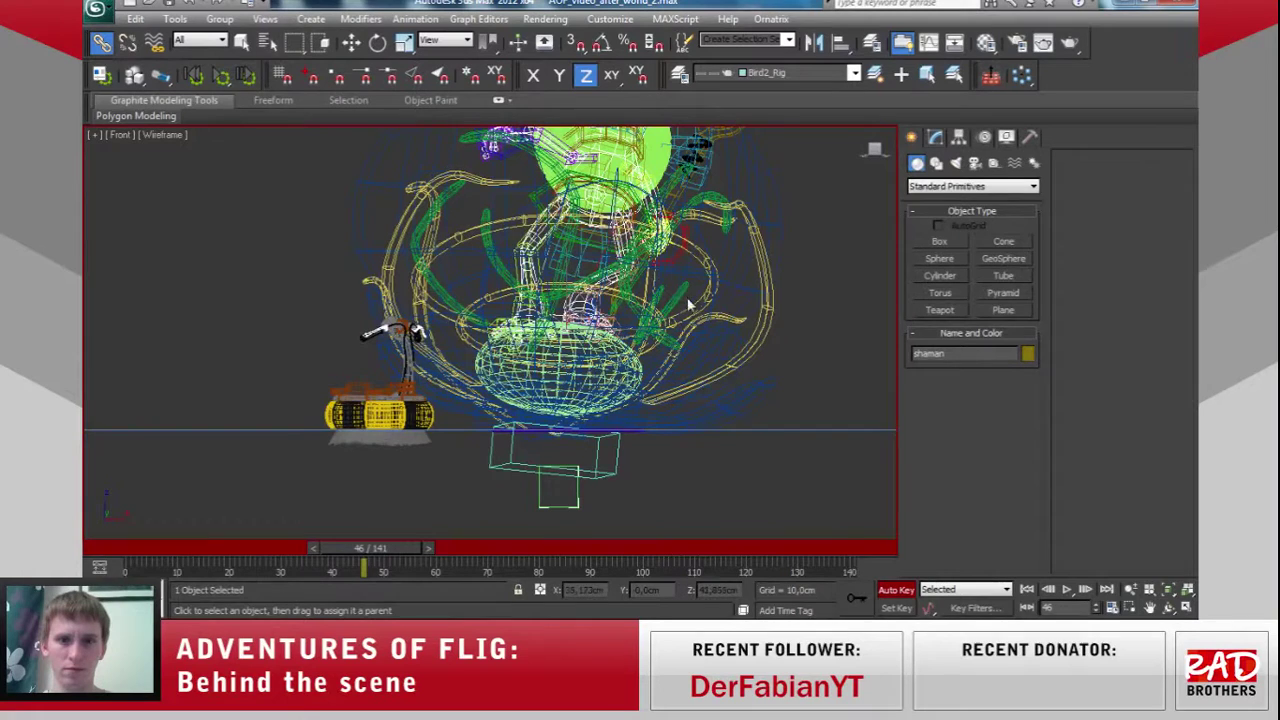
pyautogui.moveTo(688, 305); pyautogui.dragTo(679, 328, button='middle')
pyautogui.click(680, 327)
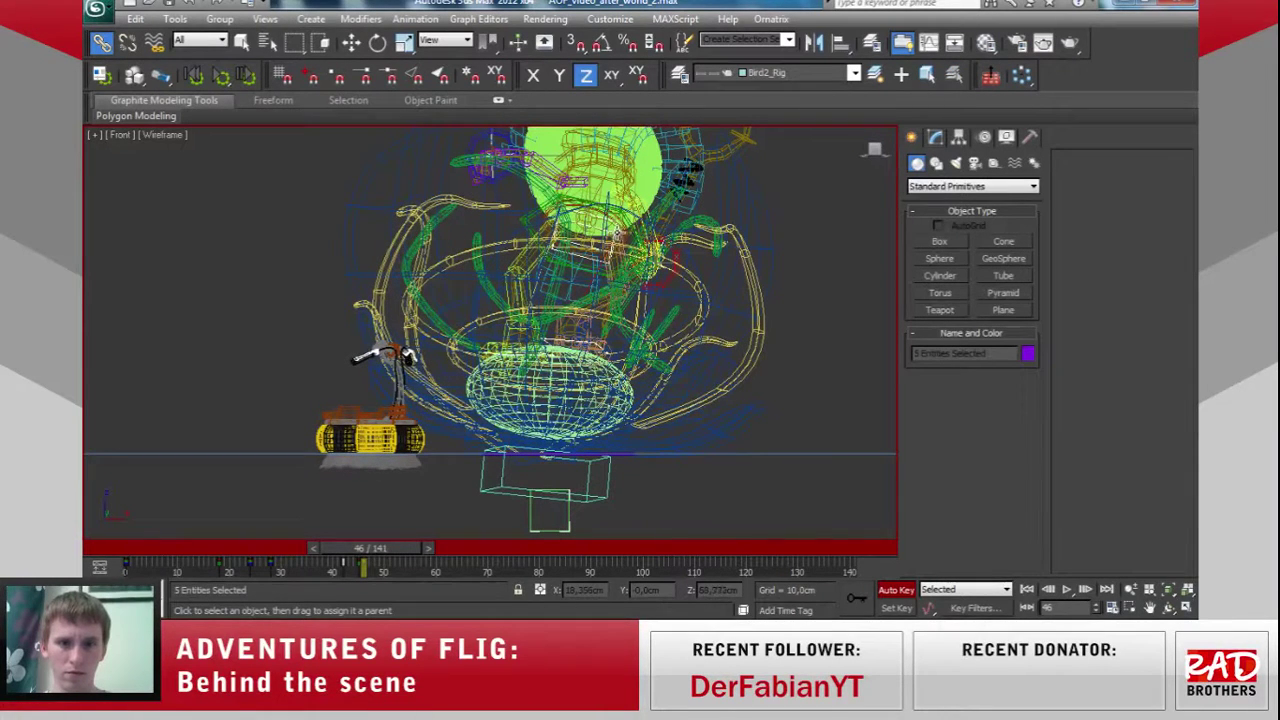
pyautogui.moveTo(605, 333); pyautogui.dragTo(539, 540)
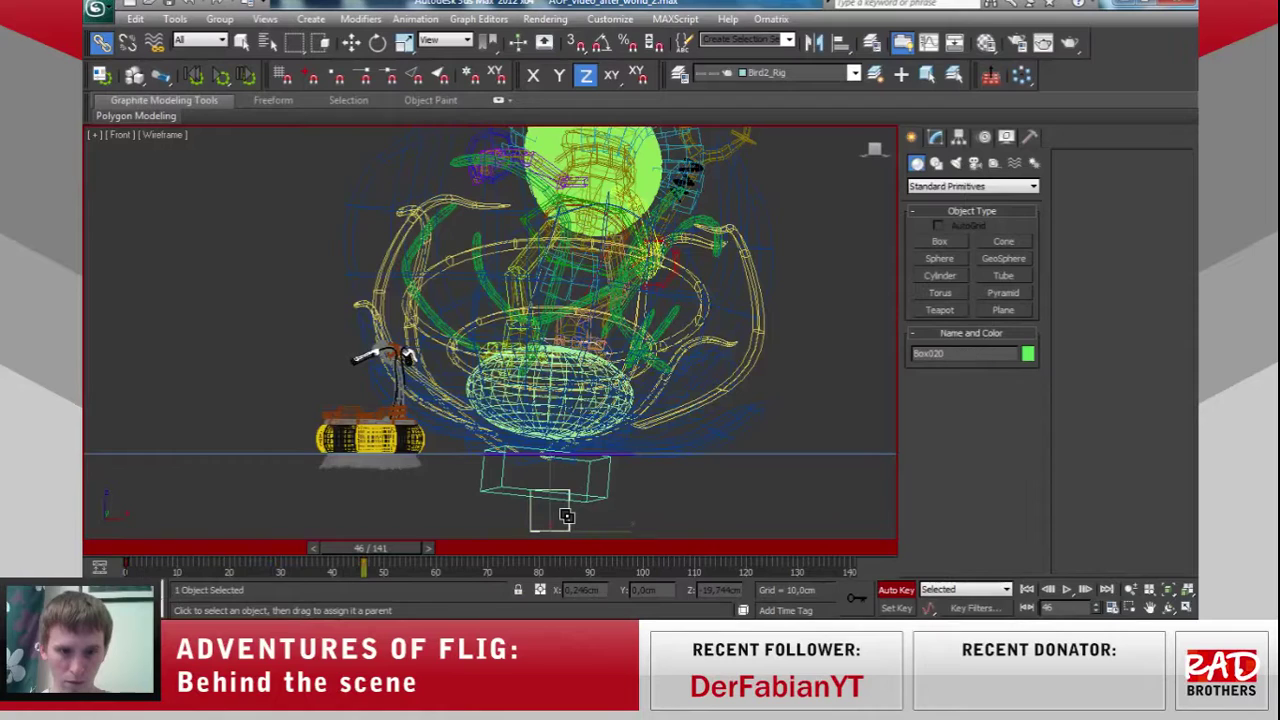
# Test-move Box020 to confirm the rig follows, cancel the move, and restore the four-view layout.
pyautogui.press('w')
pyautogui.click(562, 515)
pyautogui.moveTo(562, 515); pyautogui.dragTo(481, 465)
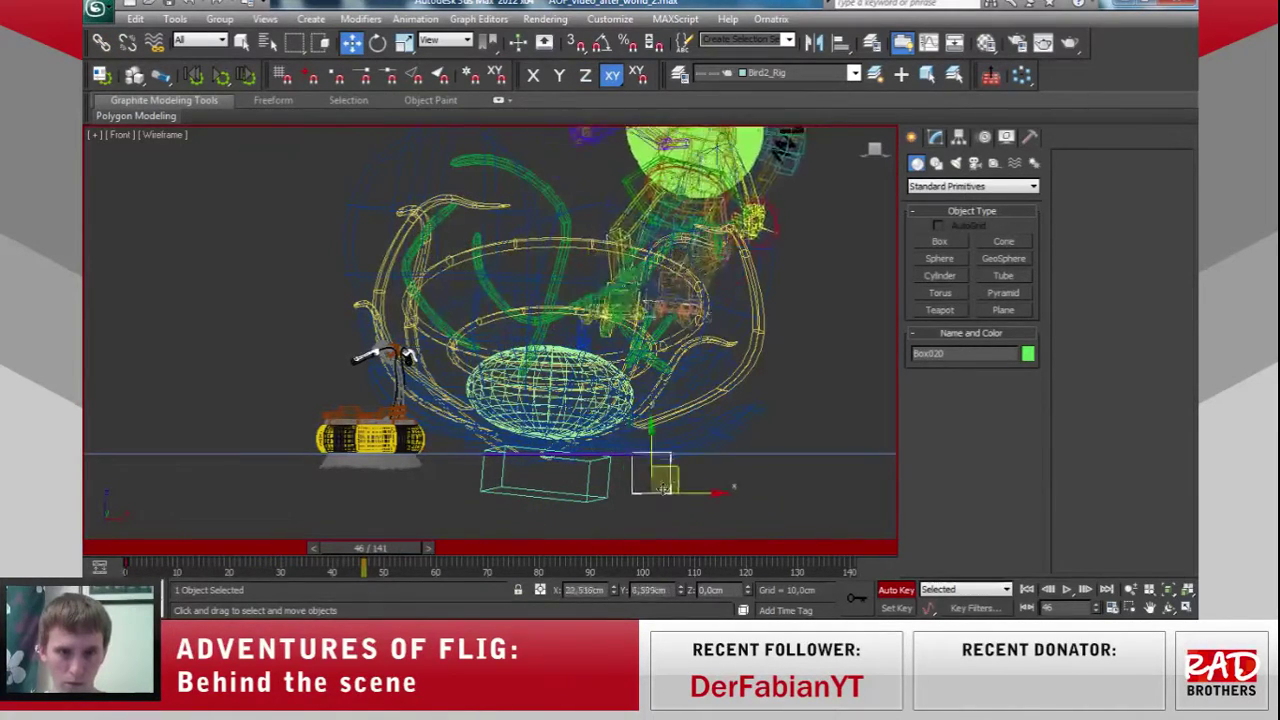
pyautogui.moveTo(481, 465); pyautogui.dragTo(487, 460)
pyautogui.rightClick(487, 460)
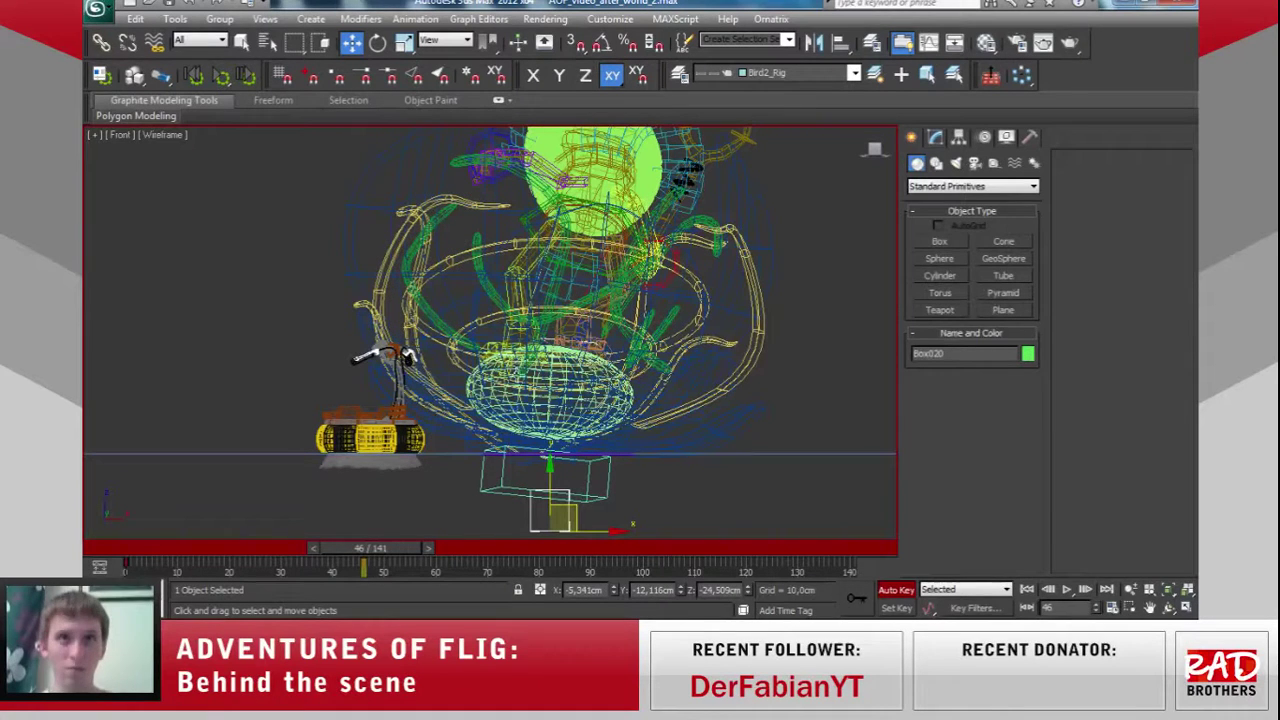
pyautogui.click(101, 42)
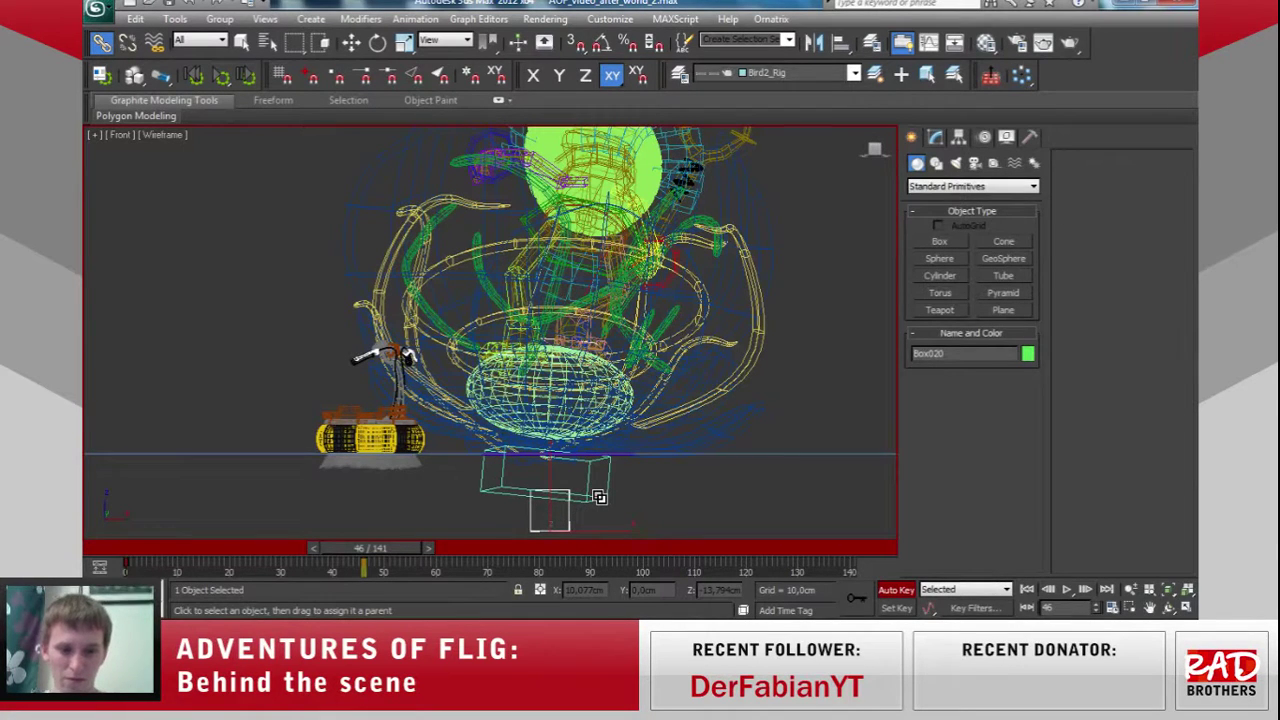
pyautogui.hotkey('alt', 'w')
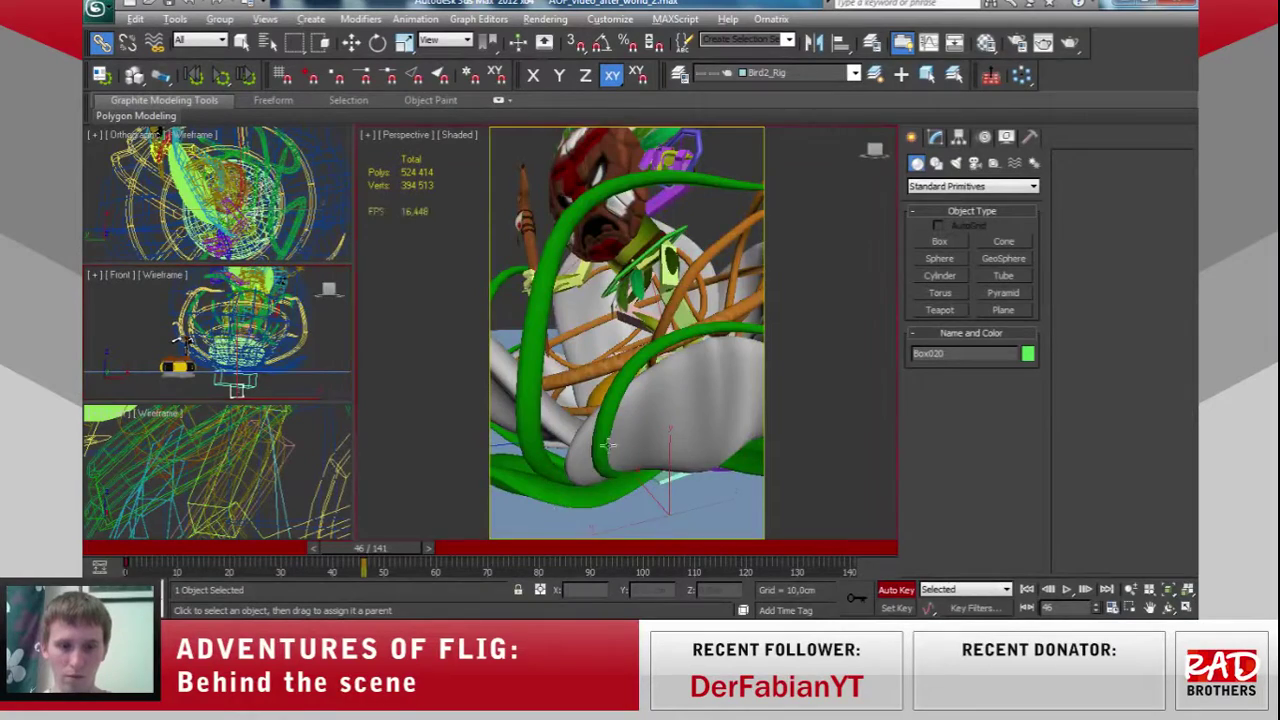
# Scrub the linked animation across frames 55, 25, 46 and 24 to check the motion.
pyautogui.keyDown('alt'); pyautogui.moveTo(563, 507); pyautogui.dragTo(636, 489, button='middle'); pyautogui.keyUp('alt')
pyautogui.moveTo(406, 548)
pyautogui.mouseDown()
pyautogui.moveTo(517, 556)
pyautogui.moveTo(166, 547)
pyautogui.moveTo(265, 548)
pyautogui.mouseUp()
pyautogui.click(101, 42)
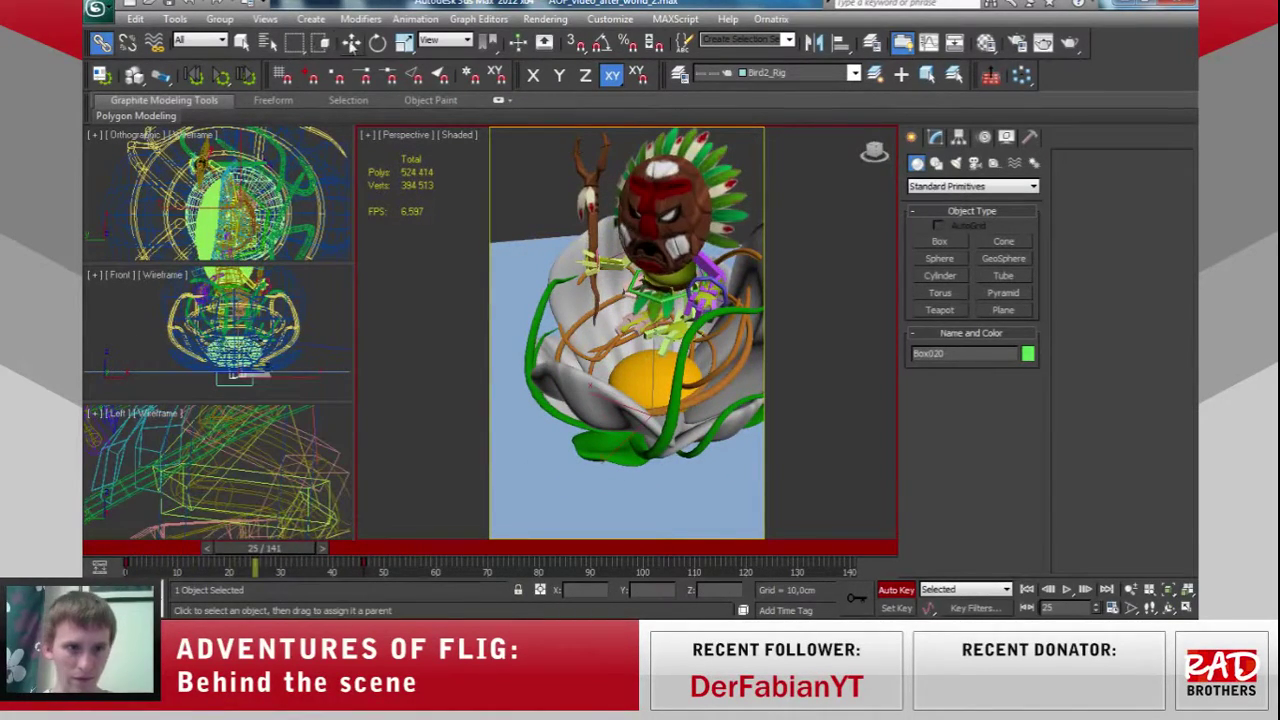
pyautogui.press('w')
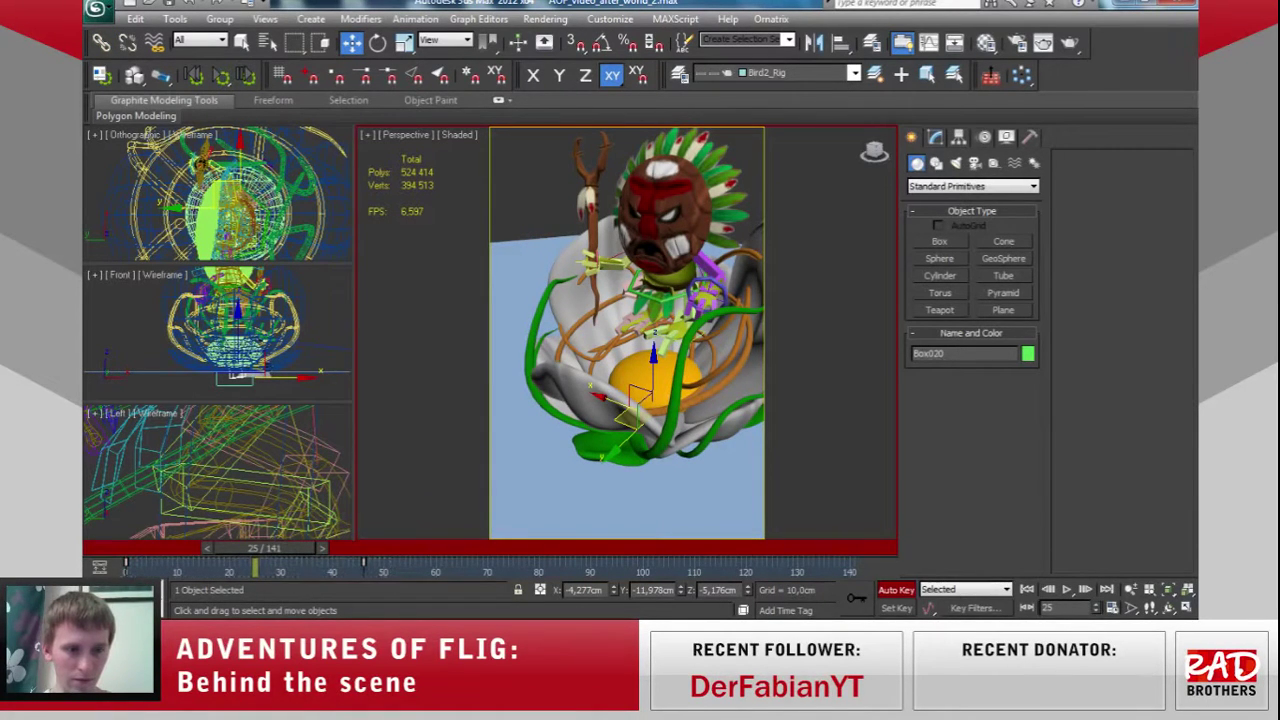
pyautogui.moveTo(265, 548)
pyautogui.mouseDown()
pyautogui.moveTo(391, 548)
pyautogui.moveTo(397, 575)
pyautogui.mouseUp()
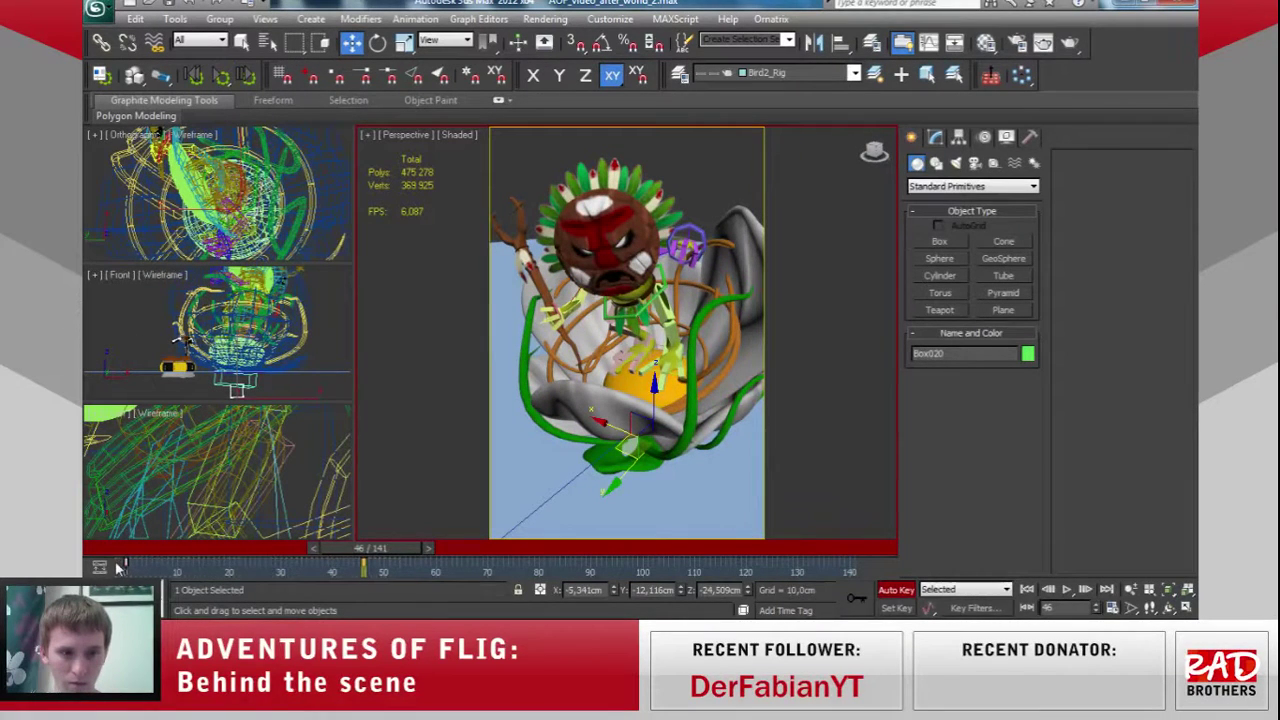
pyautogui.moveTo(400, 549)
pyautogui.mouseDown()
pyautogui.moveTo(303, 552)
pyautogui.moveTo(453, 547)
pyautogui.moveTo(240, 552)
pyautogui.moveTo(426, 530)
pyautogui.mouseUp()
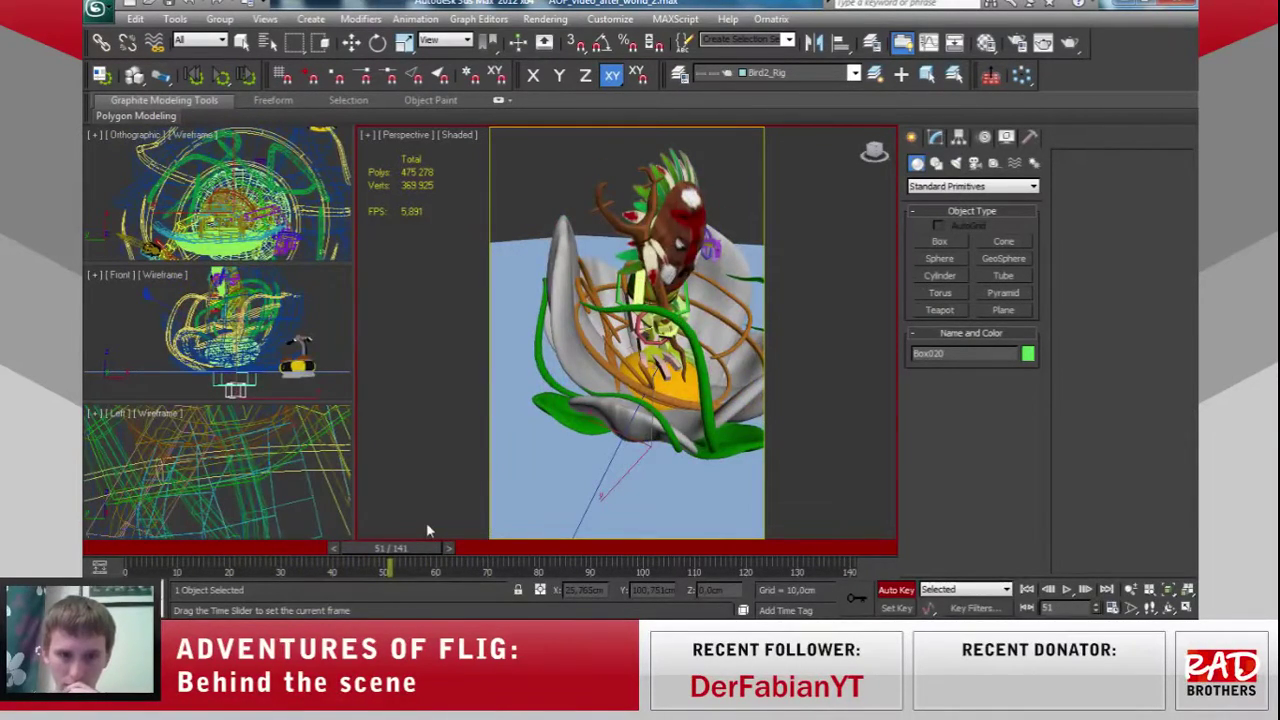
pyautogui.press('w')
# Select Shaman_TaZ_, view through Camera001, move to frame 44–48, and add another shaman part.
pyautogui.keyDown('alt'); pyautogui.moveTo(652, 347); pyautogui.dragTo(366, 387, button='middle'); pyautogui.keyUp('alt')
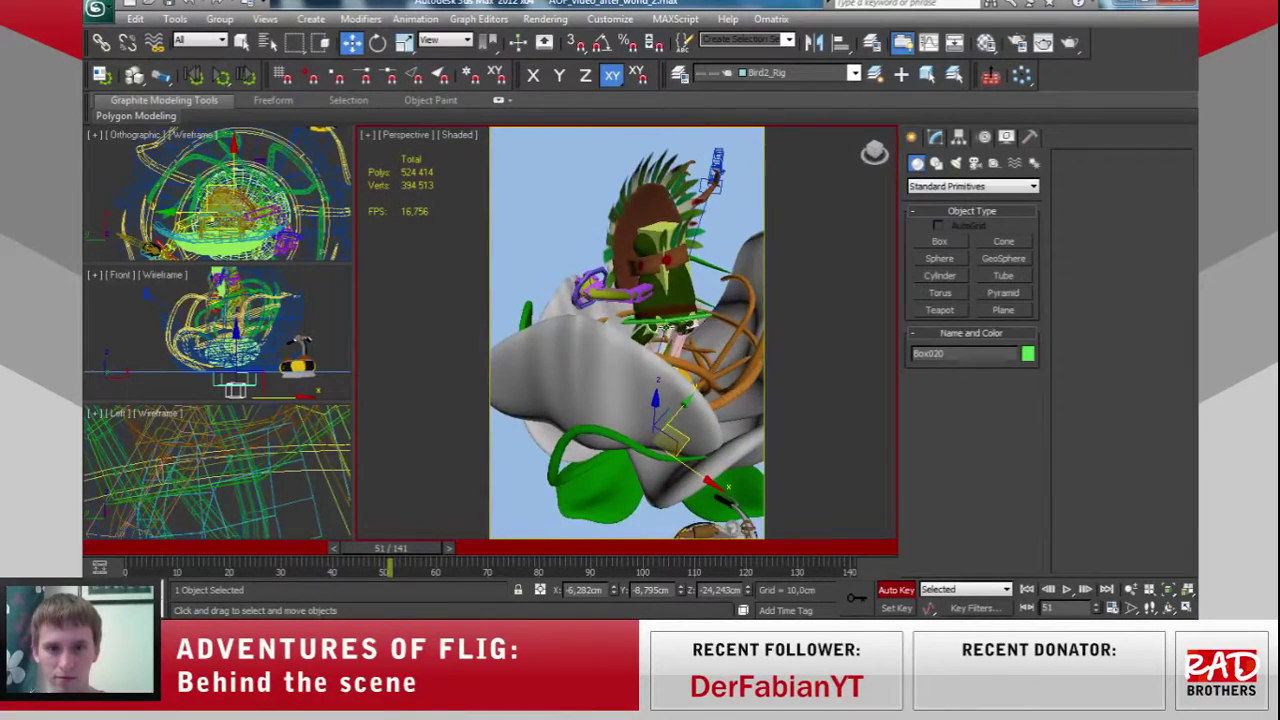
pyautogui.scroll(5, 644, 355)
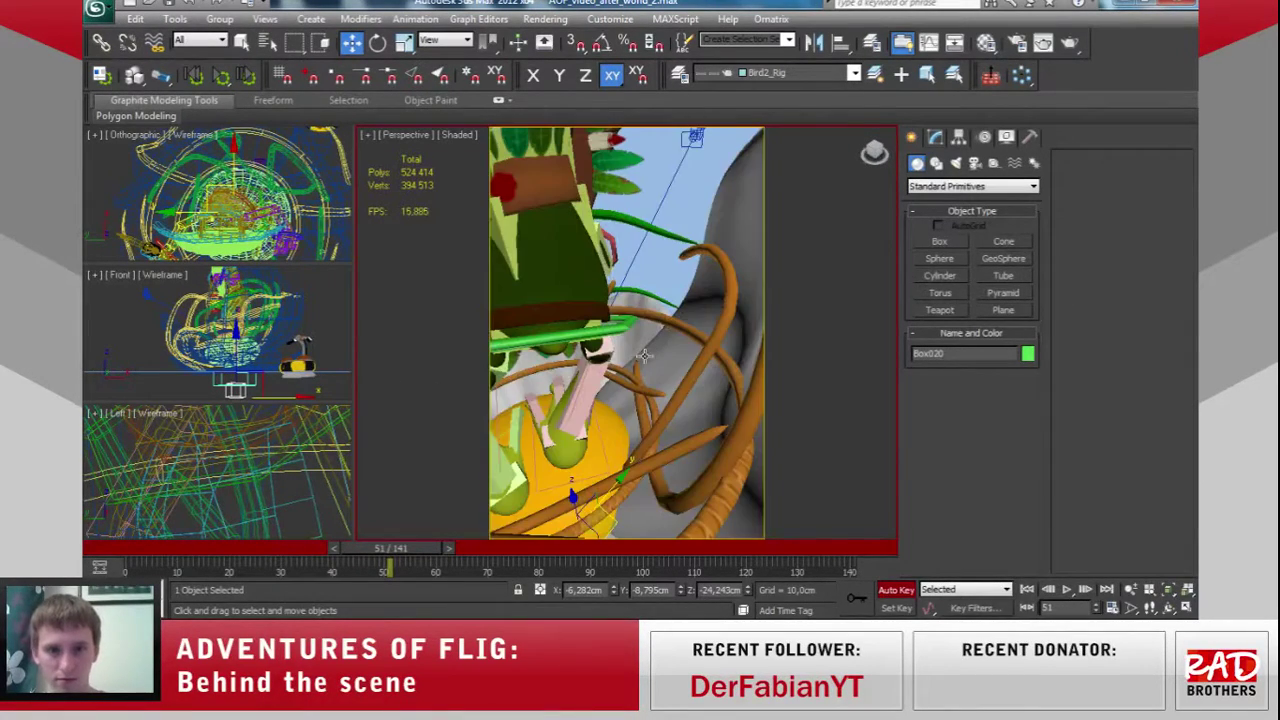
pyautogui.click(594, 325)
pyautogui.press('c')
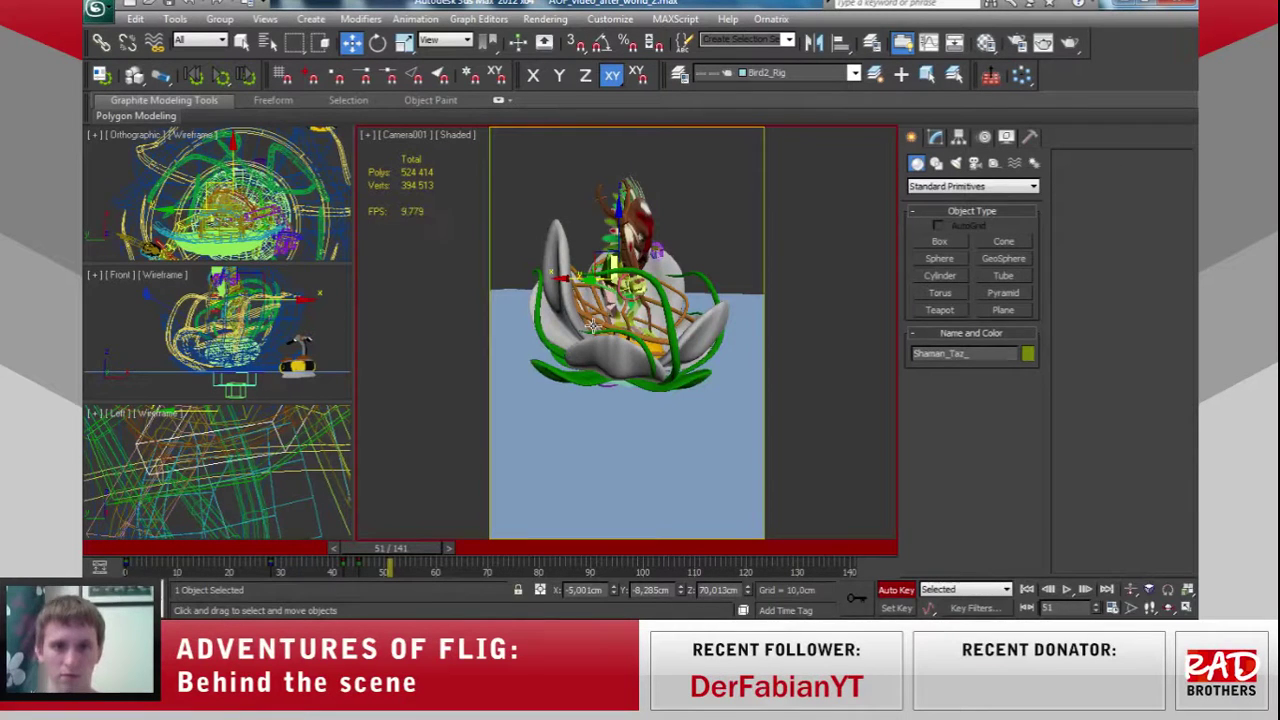
pyautogui.moveTo(410, 548)
pyautogui.mouseDown()
pyautogui.moveTo(382, 548)
pyautogui.moveTo(533, 548)
pyautogui.moveTo(674, 520)
pyautogui.moveTo(514, 548)
pyautogui.moveTo(250, 545)
pyautogui.moveTo(416, 528)
pyautogui.moveTo(566, 540)
pyautogui.moveTo(300, 568)
pyautogui.moveTo(520, 566)
pyautogui.moveTo(250, 568)
pyautogui.moveTo(408, 566)
pyautogui.moveTo(376, 570)
pyautogui.moveTo(394, 570)
pyautogui.mouseUp()
pyautogui.press('w')
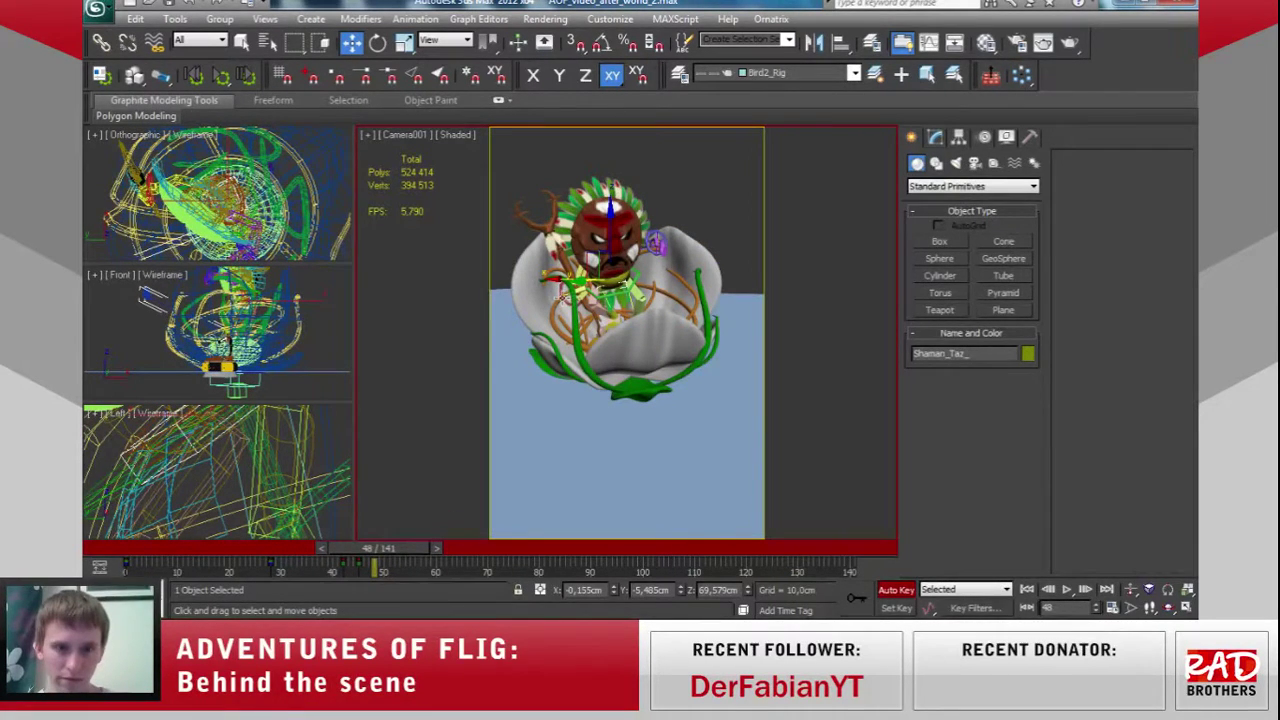
pyautogui.keyDown('ctrl'); pyautogui.click(563, 293); pyautogui.keyUp('ctrl')
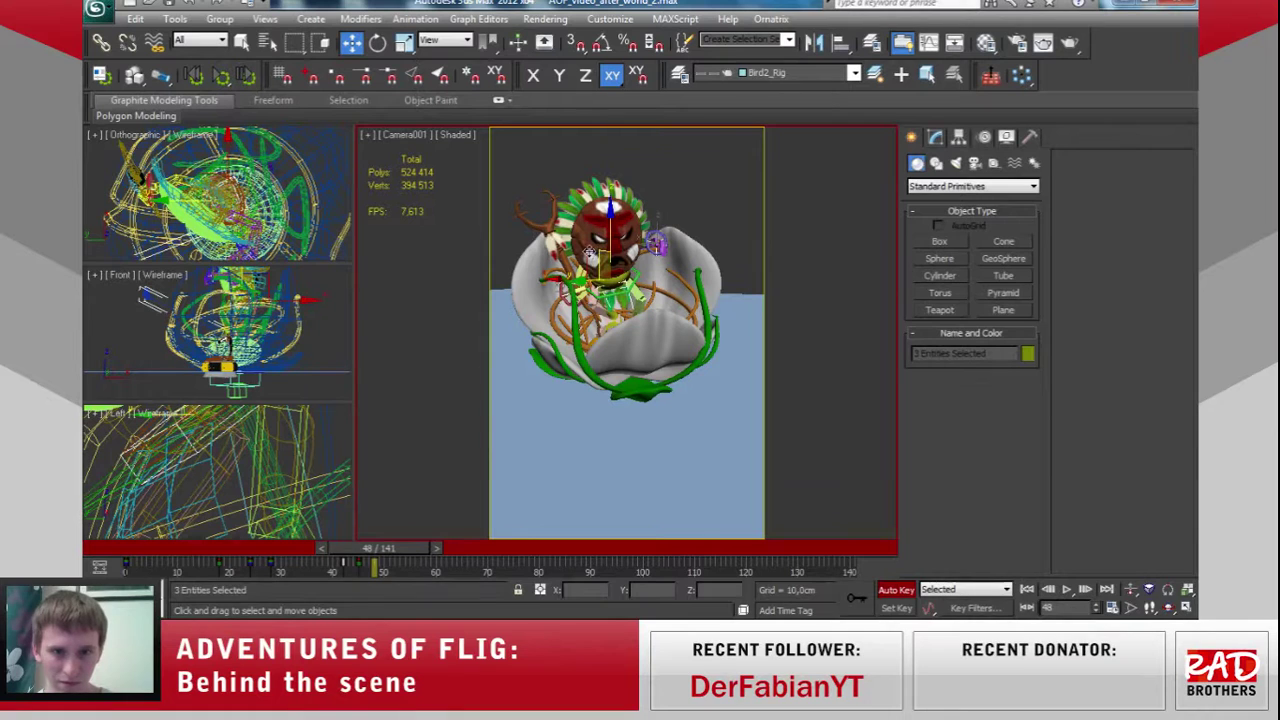
# Nudge the selected shaman parts right and scrub the timeline to settle back on frame 48.
pyautogui.moveTo(594, 257); pyautogui.dragTo(606, 257)
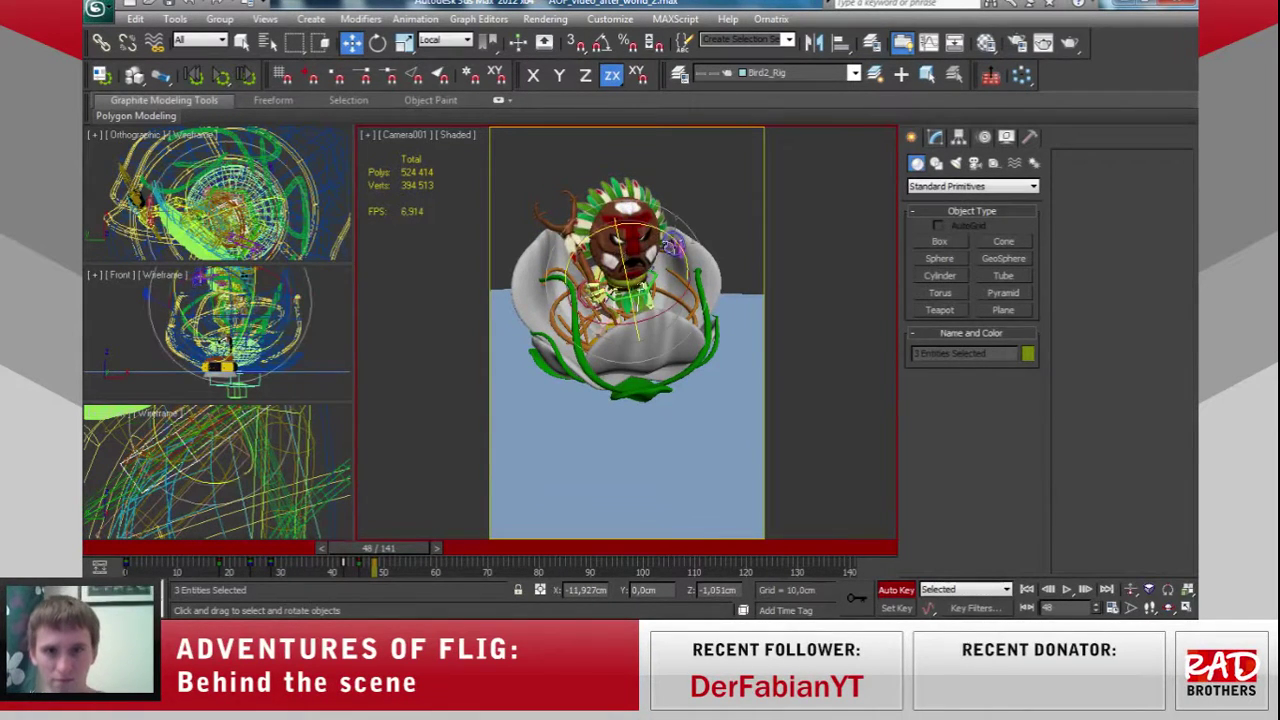
pyautogui.press('e')
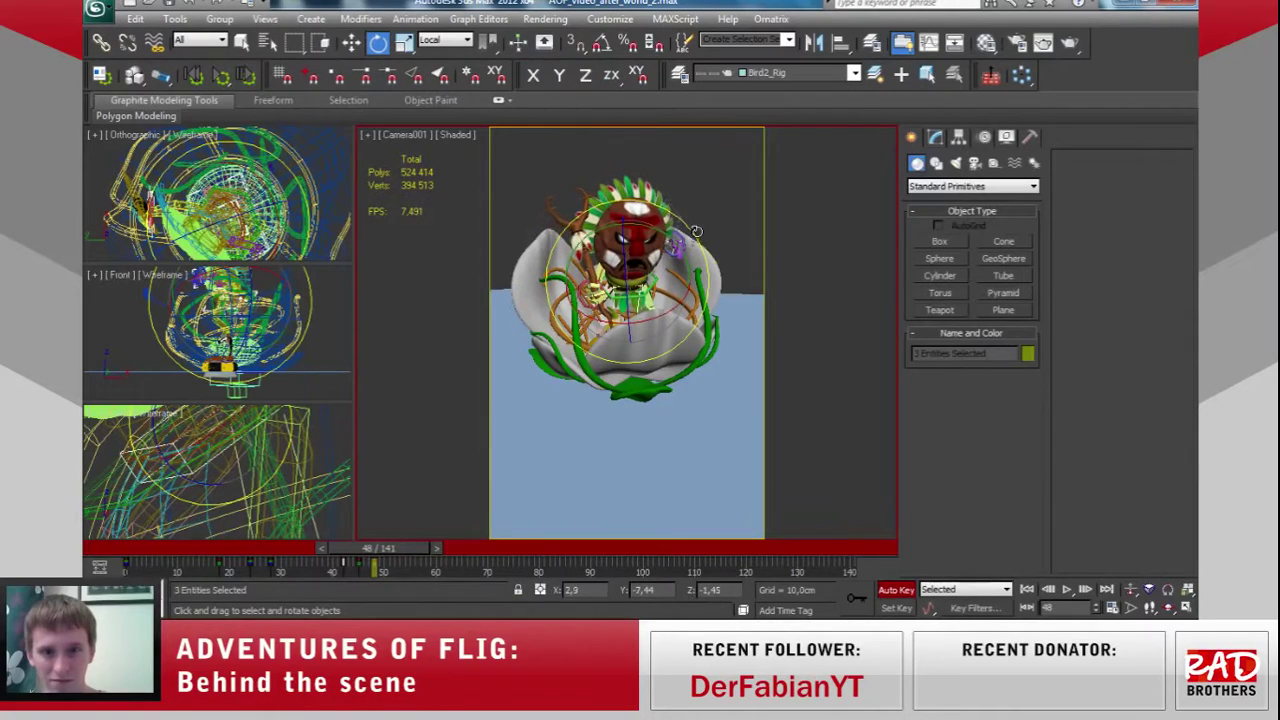
pyautogui.moveTo(409, 549)
pyautogui.mouseDown()
pyautogui.moveTo(420, 555)
pyautogui.moveTo(345, 562)
pyautogui.mouseUp()
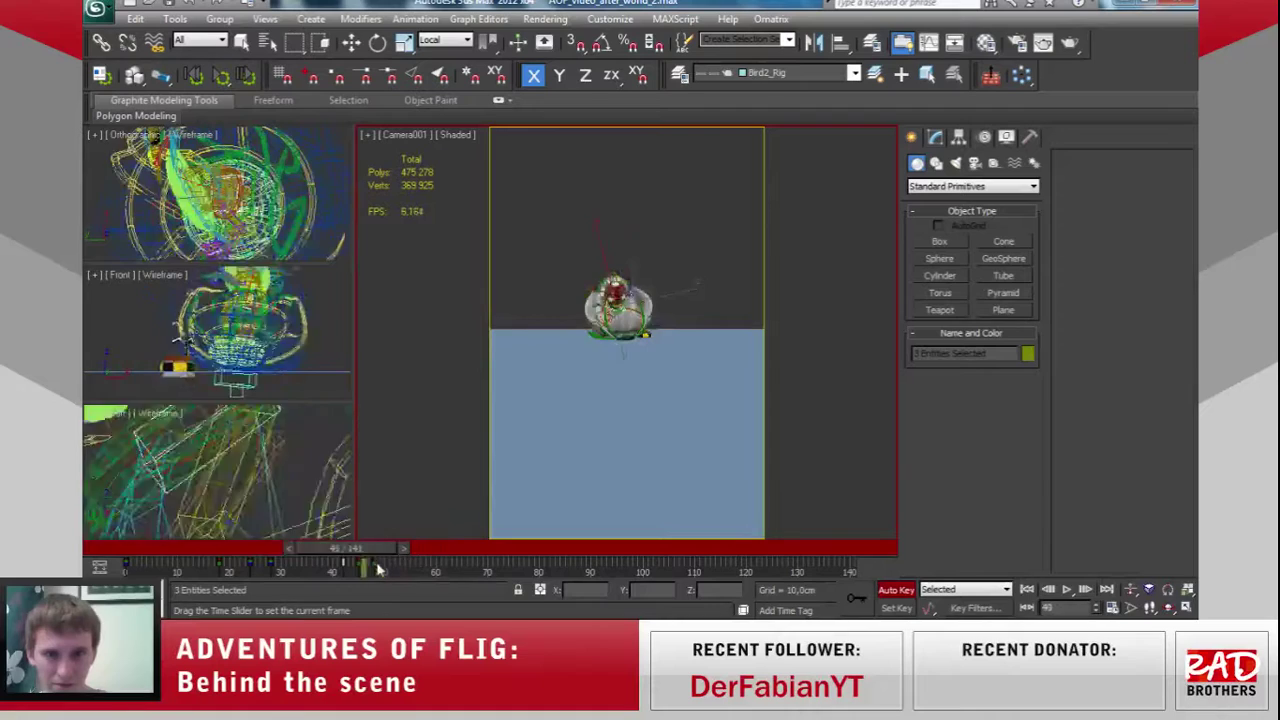
pyautogui.moveTo(370, 560); pyautogui.dragTo(412, 565)
pyautogui.press('e')
# In a Perspective view, rotate the shaman's head about Y.
pyautogui.press('p')
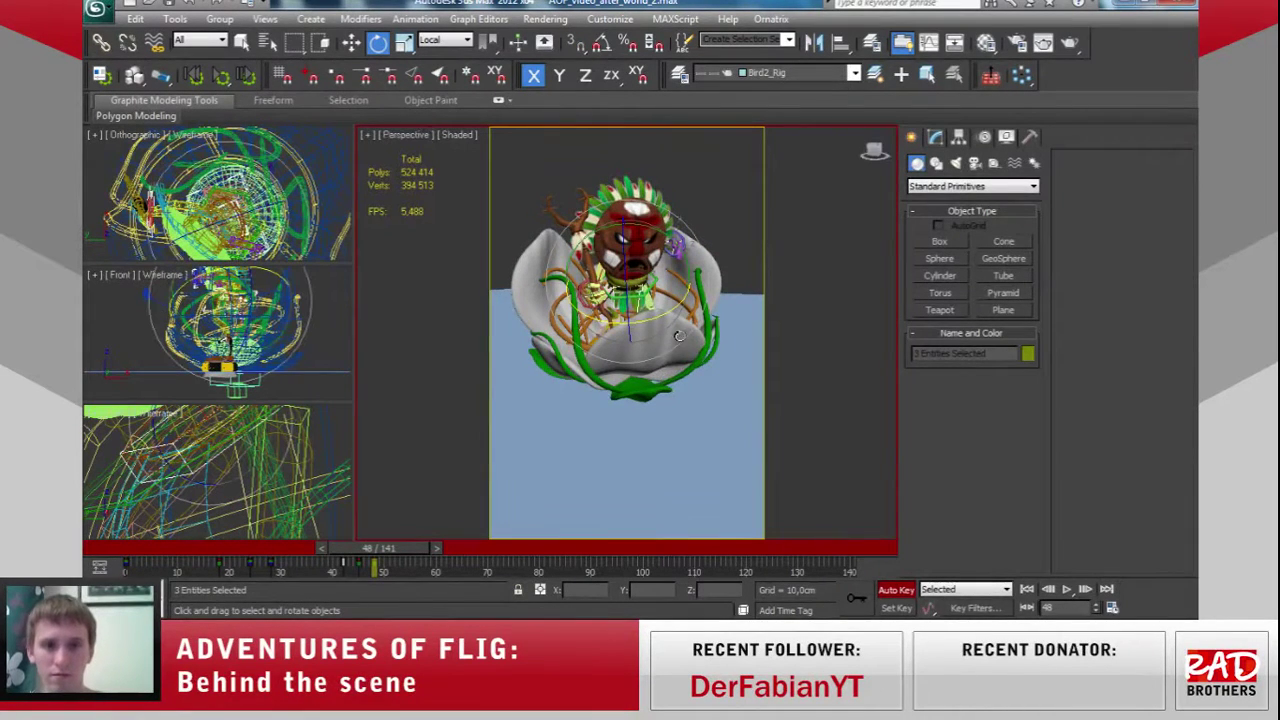
pyautogui.keyDown('alt'); pyautogui.moveTo(714, 320); pyautogui.dragTo(679, 305, button='middle'); pyautogui.keyUp('alt')
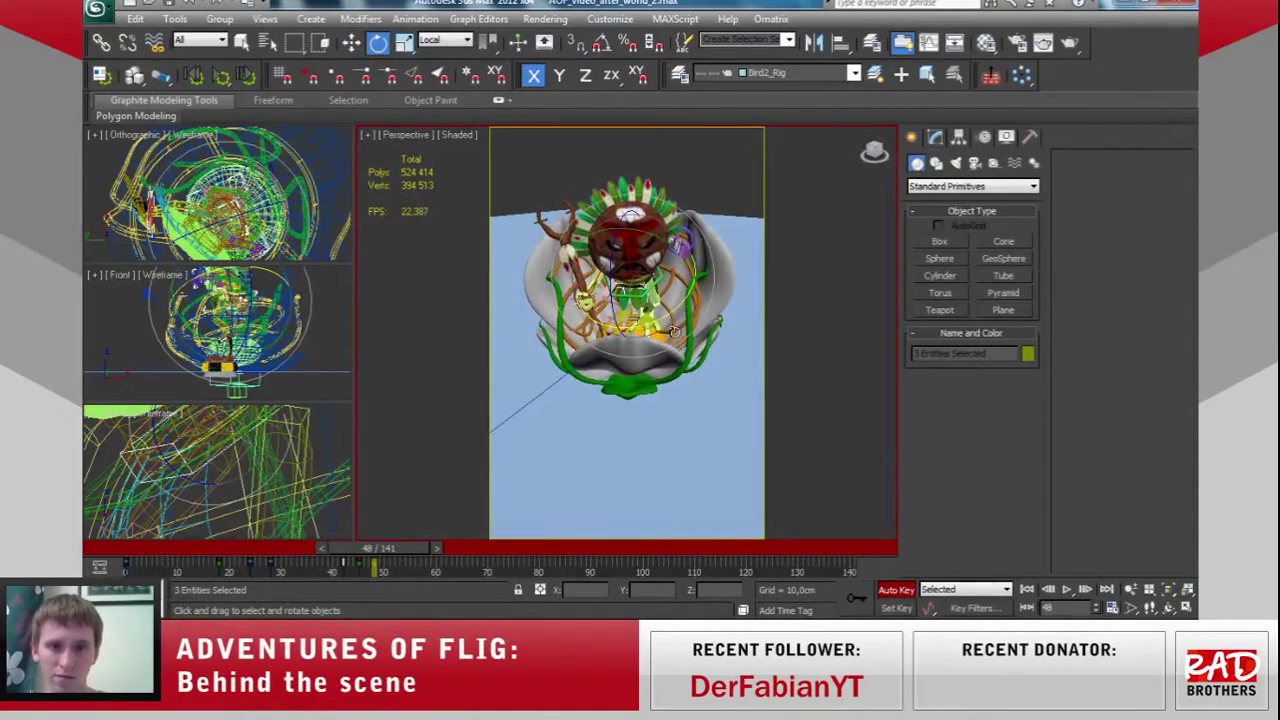
pyautogui.scroll(2, 673, 333)
pyautogui.scroll(2, 672, 335)
pyautogui.keyDown('alt'); pyautogui.moveTo(670, 353); pyautogui.dragTo(670, 343, button='middle'); pyautogui.keyUp('alt')
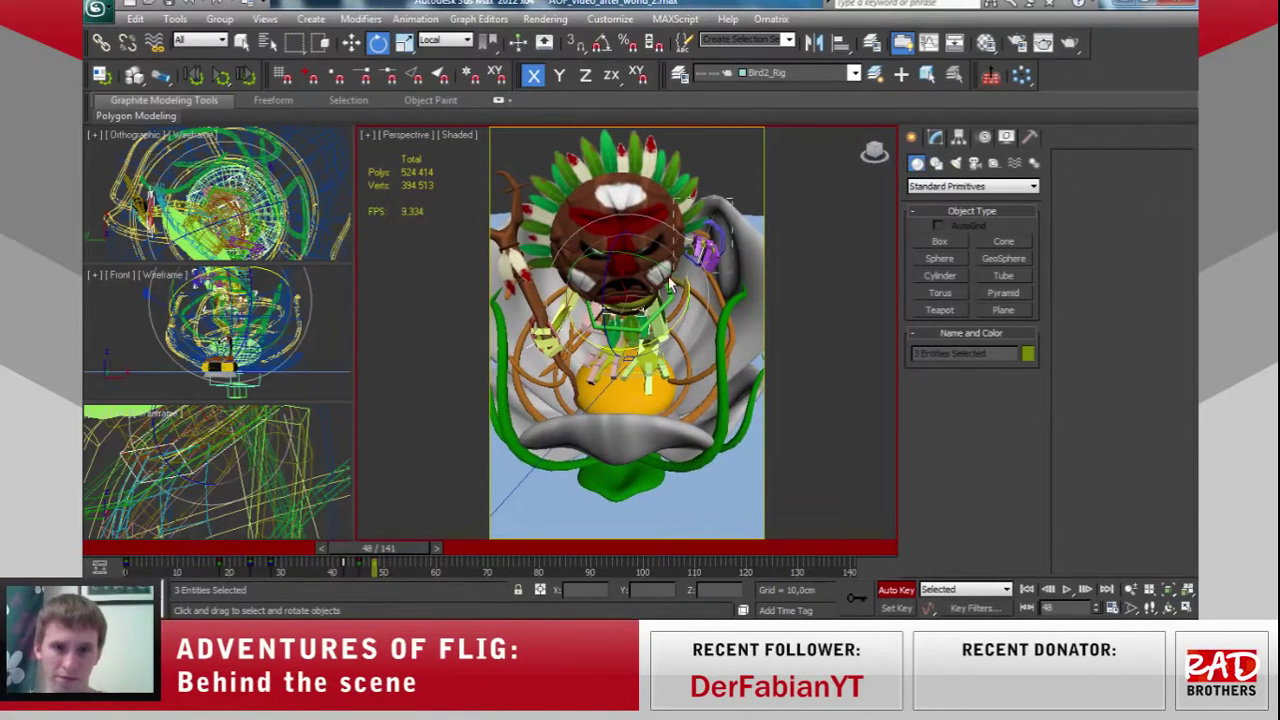
pyautogui.keyDown('alt'); pyautogui.moveTo(633, 344); pyautogui.dragTo(577, 280, button='middle'); pyautogui.keyUp('alt')
pyautogui.moveTo(652, 340)
pyautogui.keyDown('alt'); pyautogui.mouseDown(button='middle')
pyautogui.moveTo(621, 314)
pyautogui.moveTo(639, 276)
pyautogui.mouseUp(button='middle'); pyautogui.keyUp('alt')
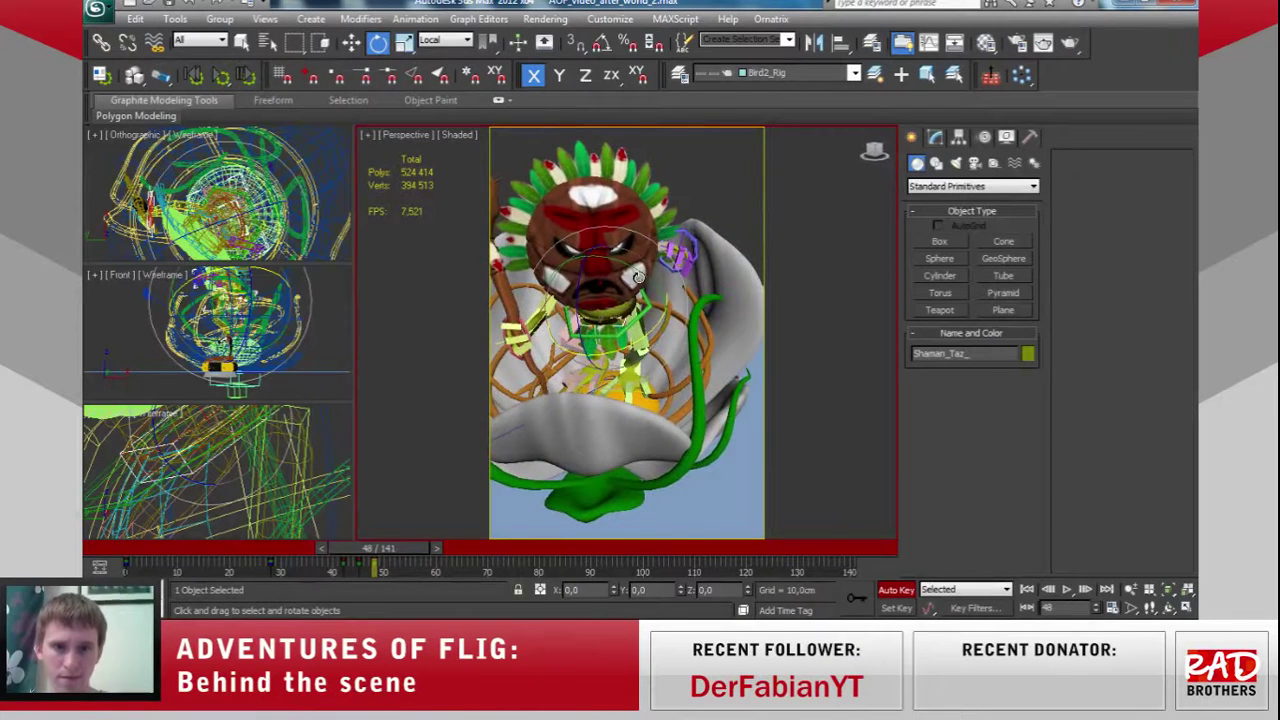
pyautogui.moveTo(640, 268); pyautogui.dragTo(644, 270)
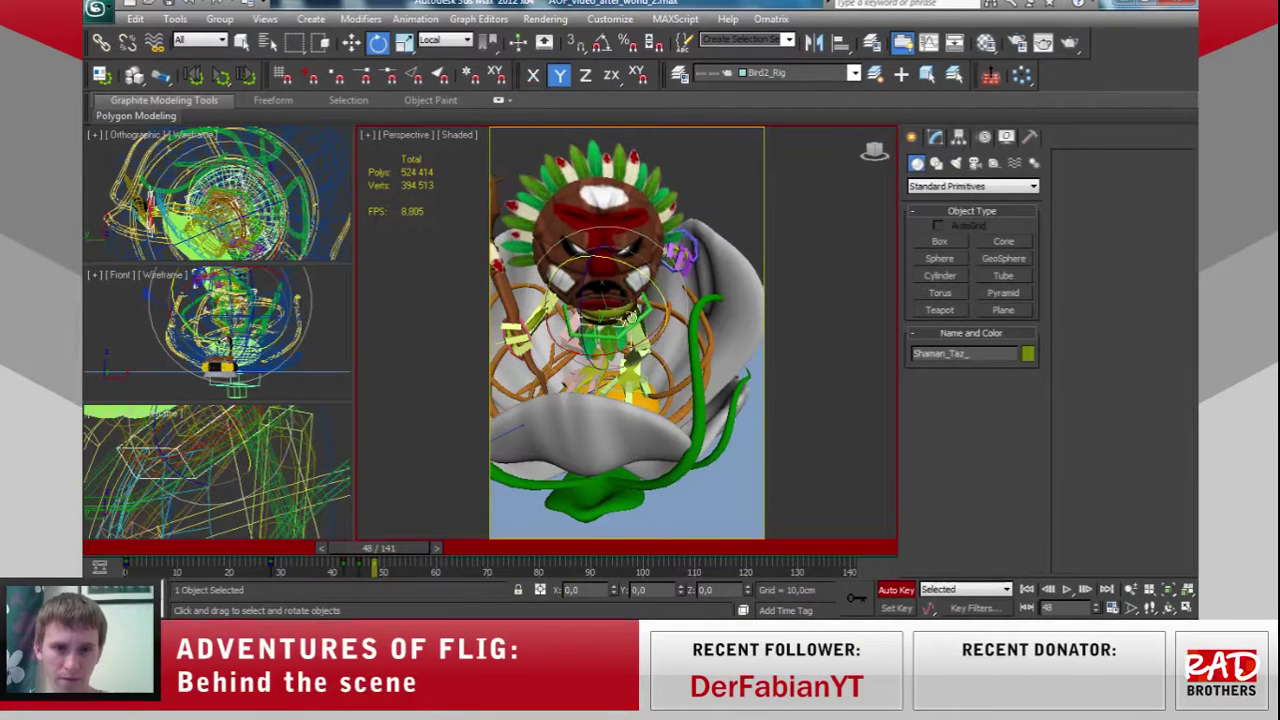
pyautogui.moveTo(615, 355); pyautogui.dragTo(664, 283)
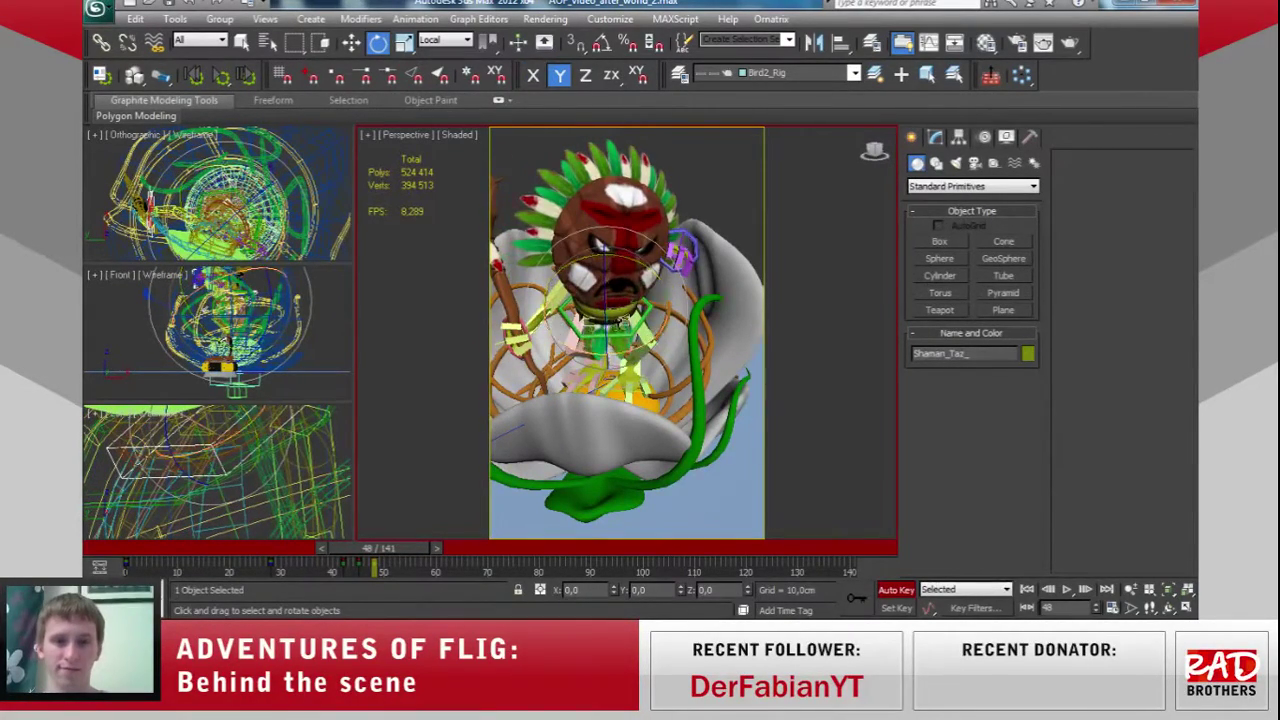
# Select the Shaman_Grud head control, turn it slightly about Z and tilt it about 10 degrees about Y.
pyautogui.keyDown('alt'); pyautogui.moveTo(550, 328); pyautogui.dragTo(610, 300, button='middle'); pyautogui.keyUp('alt')
pyautogui.click(627, 284)
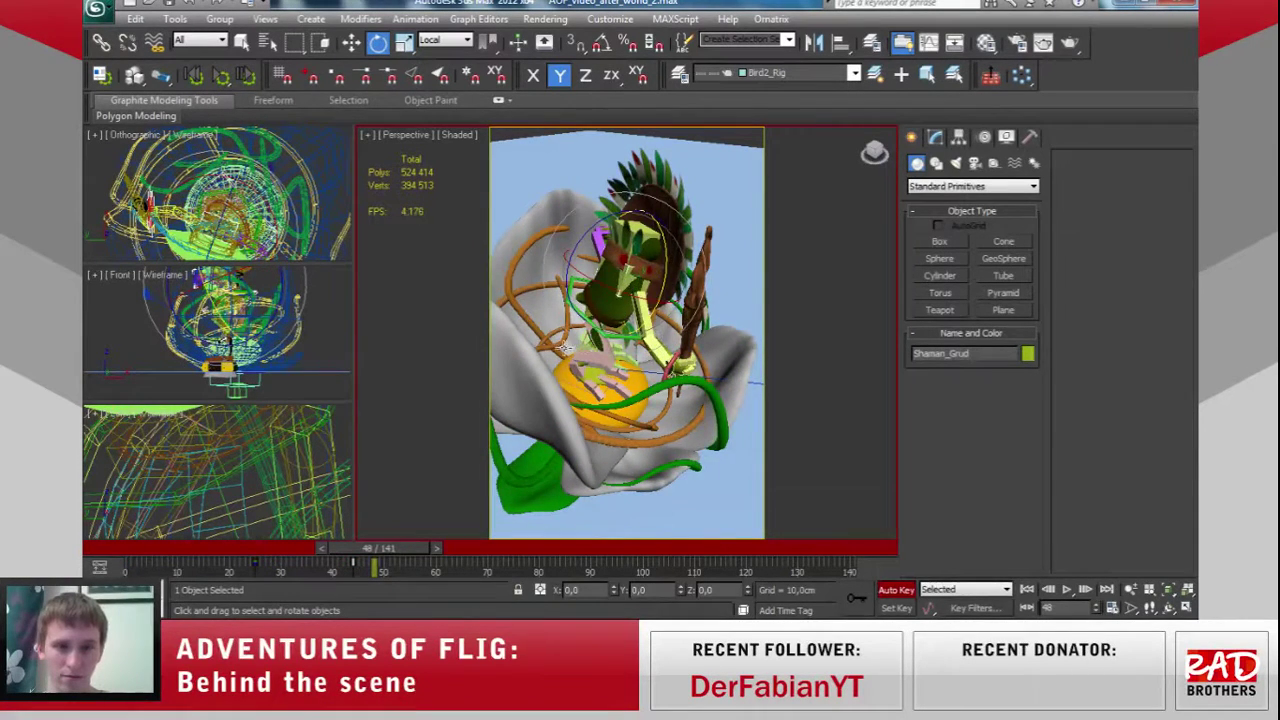
pyautogui.keyDown('alt'); pyautogui.moveTo(564, 347); pyautogui.dragTo(633, 323, button='middle'); pyautogui.keyUp('alt')
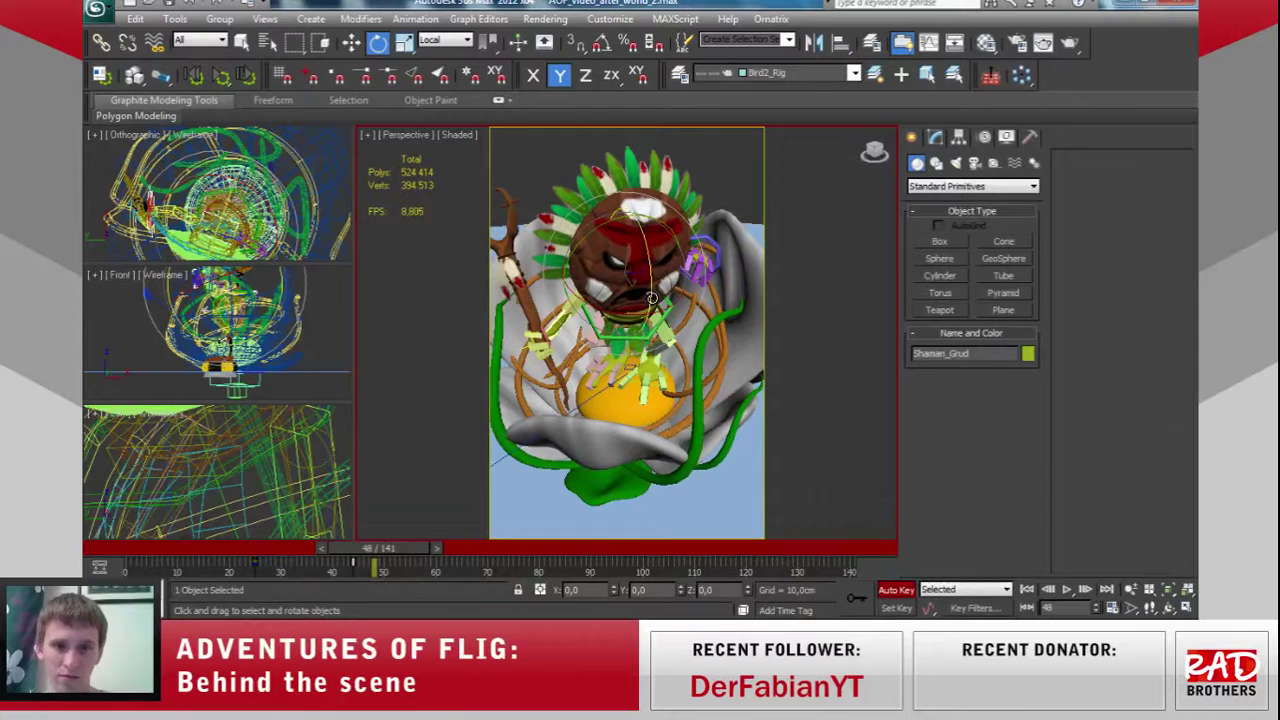
pyautogui.moveTo(646, 292); pyautogui.dragTo(614, 305)
pyautogui.keyDown('alt'); pyautogui.moveTo(671, 302); pyautogui.dragTo(664, 267, button='middle'); pyautogui.keyUp('alt')
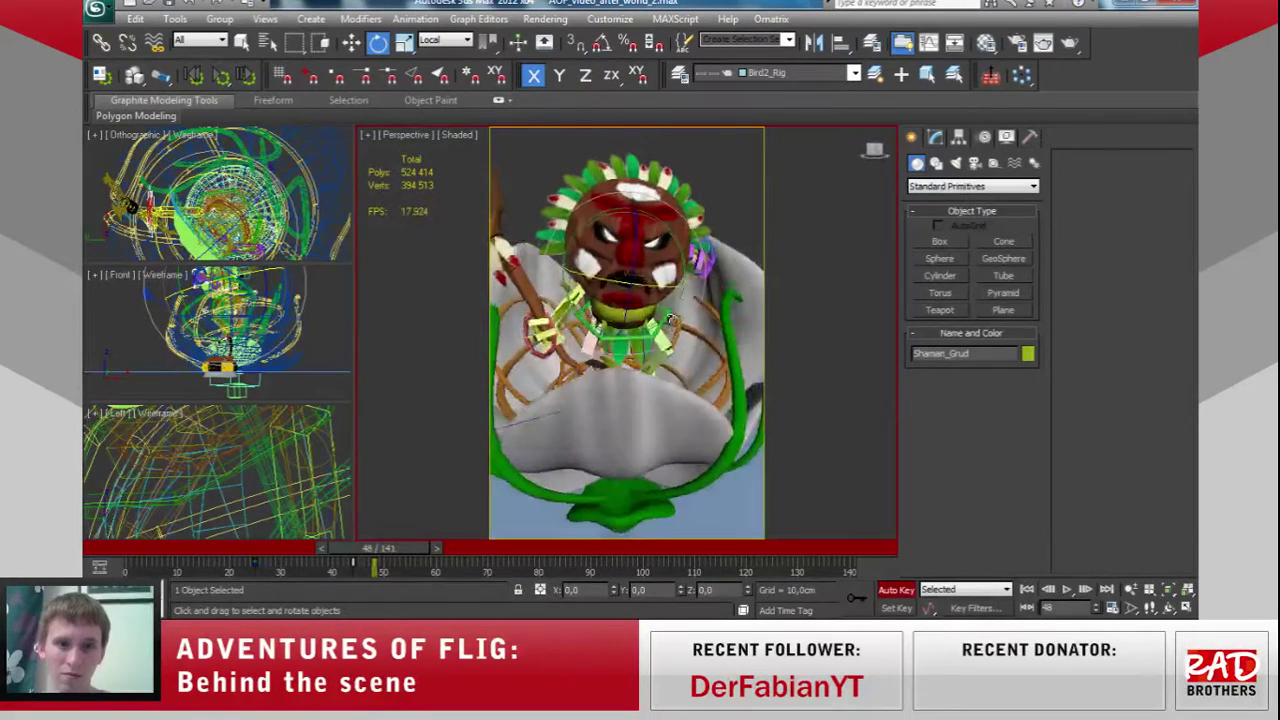
pyautogui.moveTo(663, 230)
pyautogui.mouseDown()
pyautogui.moveTo(683, 254)
pyautogui.moveTo(664, 232)
pyautogui.mouseUp()
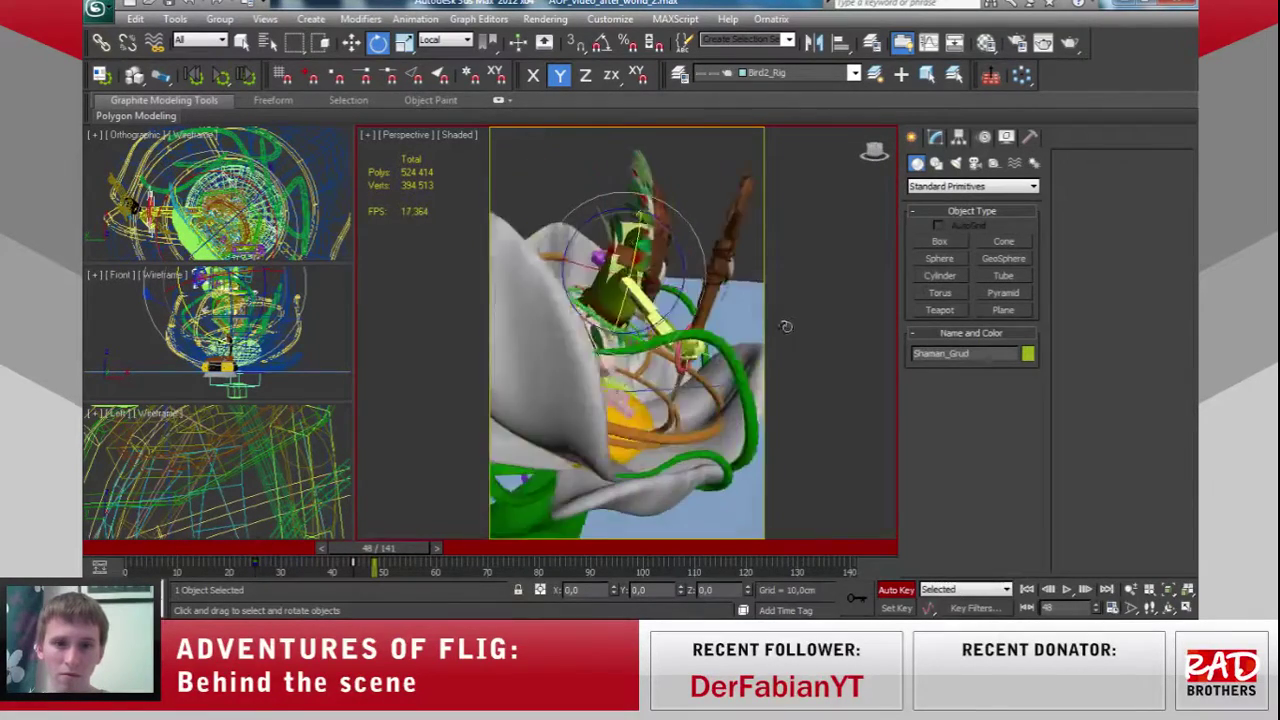
# Select the right-arm IK target and rotate it about its X and Y axes.
pyautogui.moveTo(406, 548)
pyautogui.mouseDown()
pyautogui.moveTo(359, 560)
pyautogui.moveTo(415, 567)
pyautogui.mouseUp()
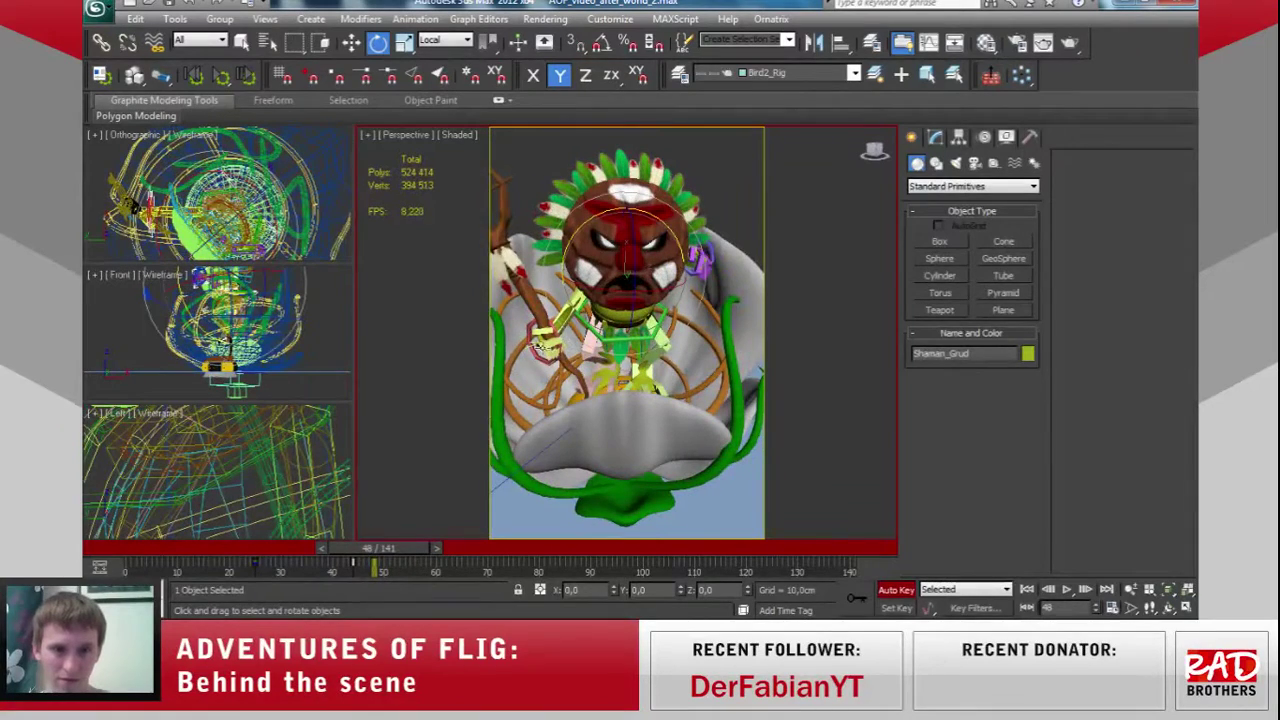
pyautogui.click(532, 344)
pyautogui.keyDown('alt'); pyautogui.moveTo(567, 409); pyautogui.dragTo(636, 406, button='middle'); pyautogui.keyUp('alt')
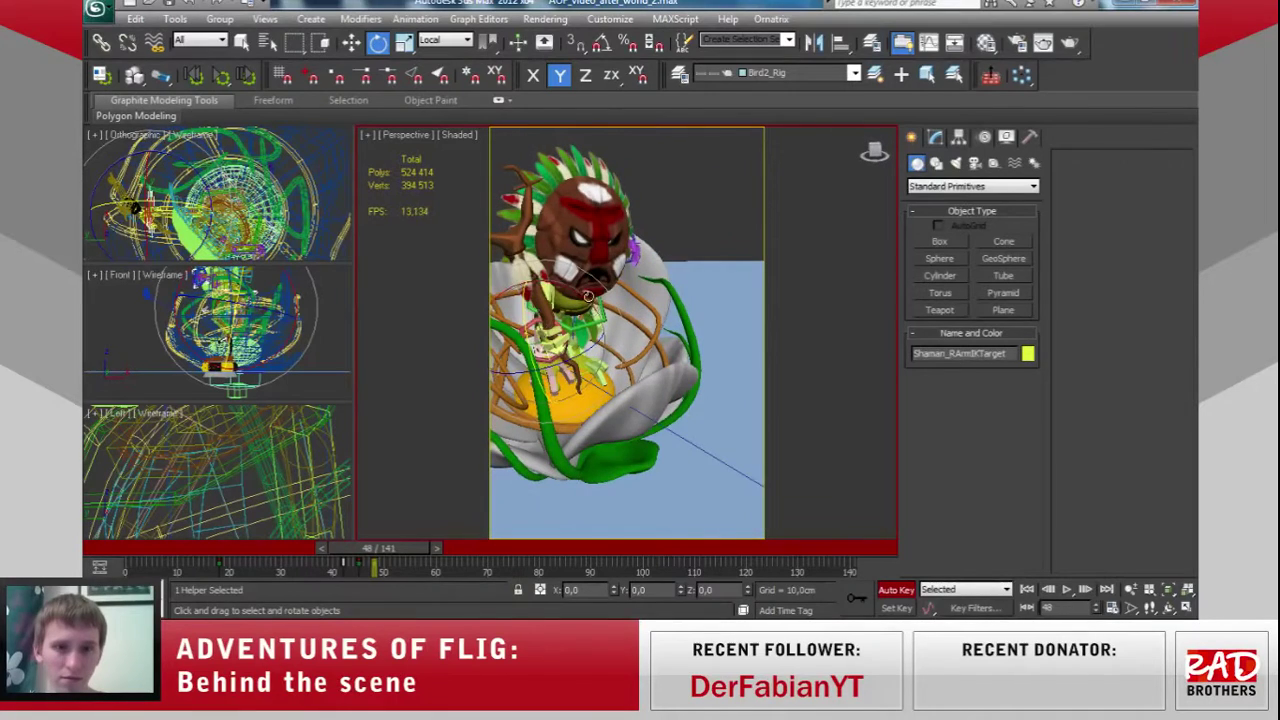
pyautogui.moveTo(588, 304); pyautogui.dragTo(620, 347)
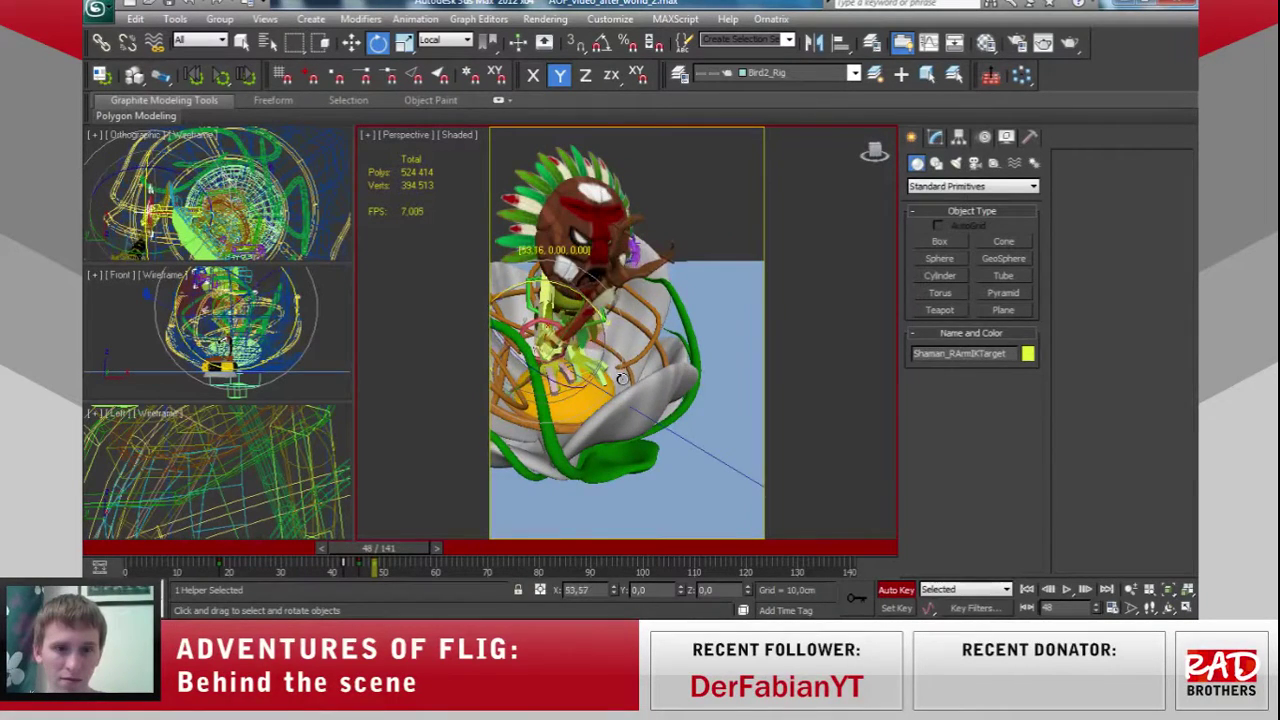
pyautogui.keyDown('alt'); pyautogui.moveTo(640, 377); pyautogui.dragTo(620, 360, button='middle'); pyautogui.keyUp('alt')
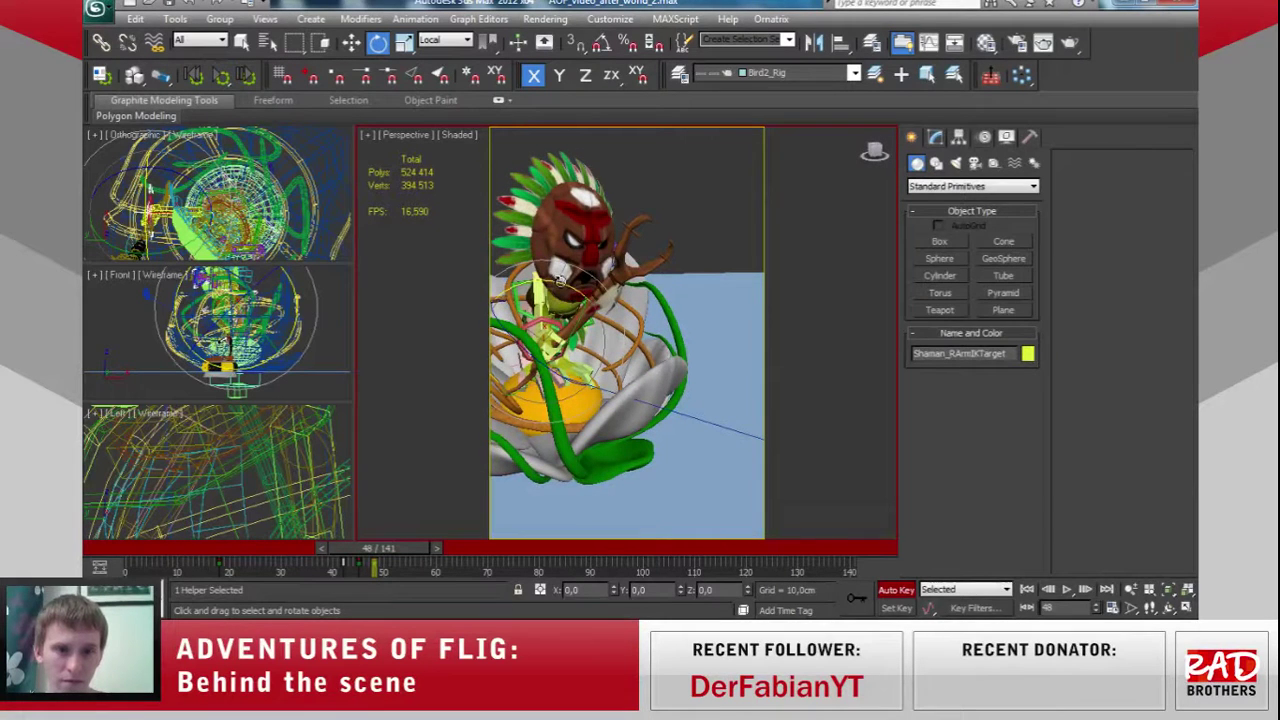
pyautogui.press('w')
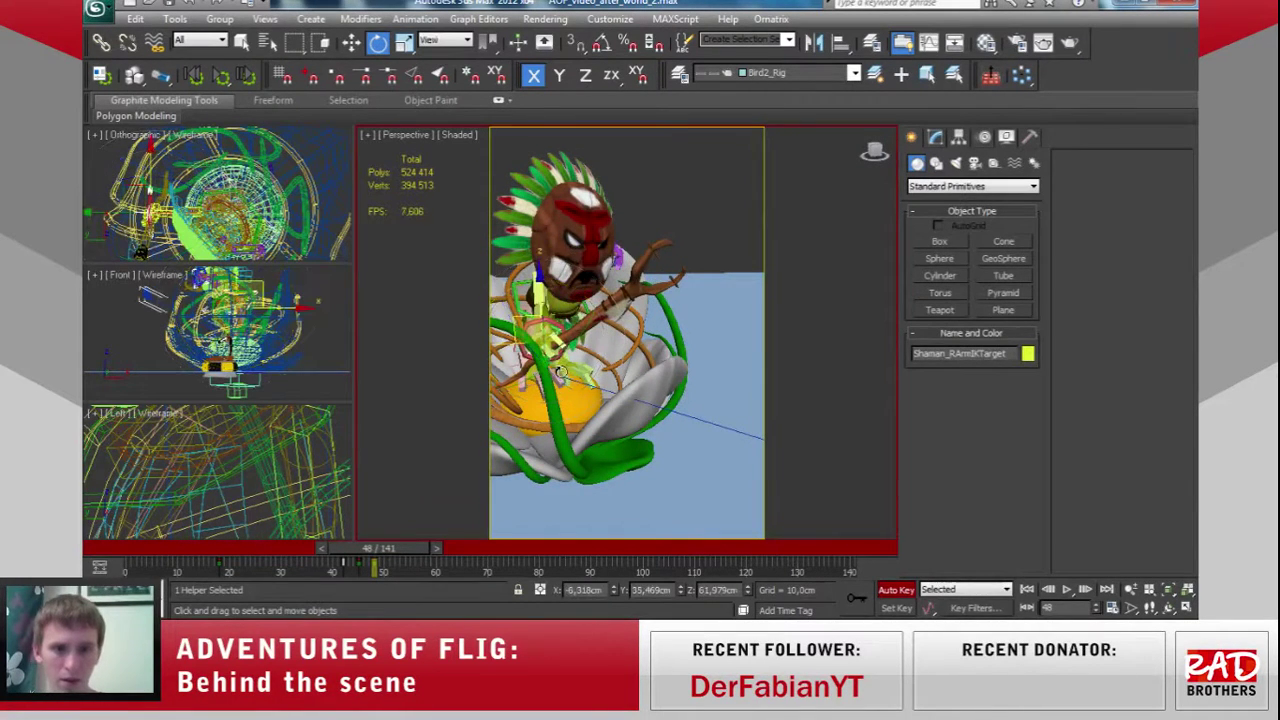
pyautogui.keyDown('alt'); pyautogui.moveTo(576, 303); pyautogui.dragTo(604, 397, button='middle'); pyautogui.keyUp('alt')
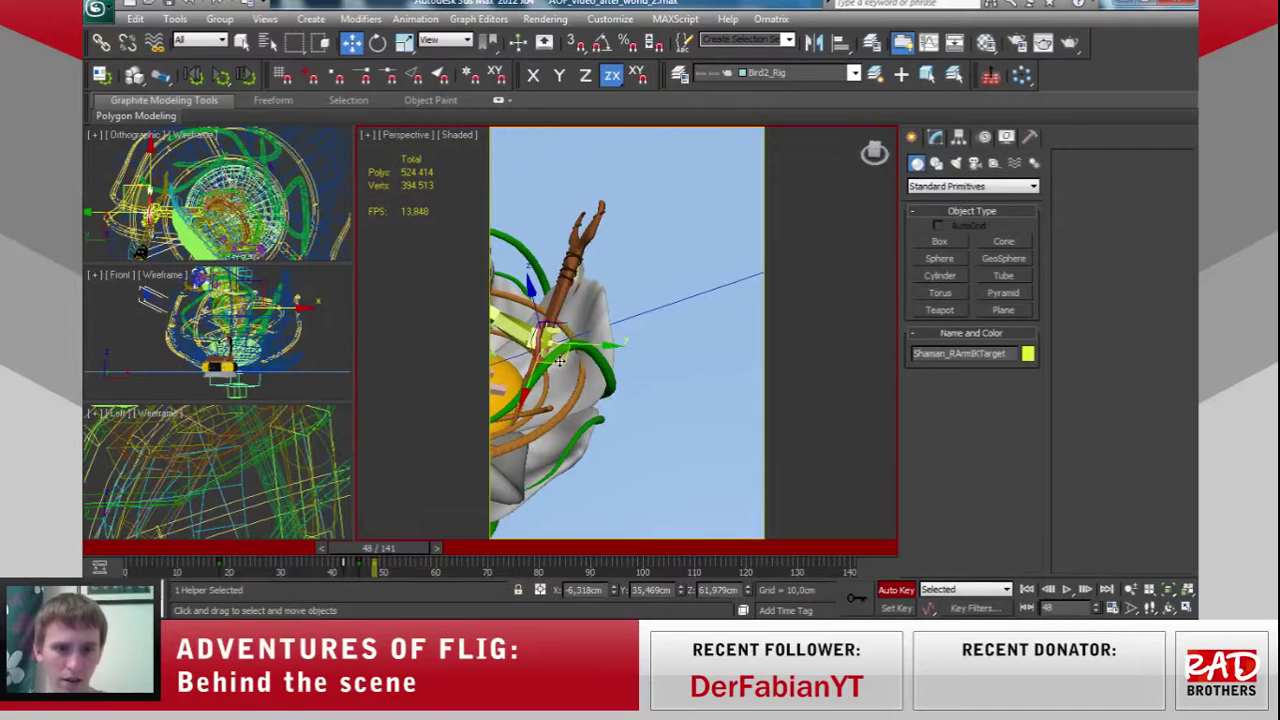
pyautogui.moveTo(640, 423)
pyautogui.keyDown('alt'); pyautogui.mouseDown(button='middle')
pyautogui.moveTo(489, 408)
pyautogui.moveTo(440, 374)
pyautogui.moveTo(688, 405)
pyautogui.mouseUp(button='middle'); pyautogui.keyUp('alt')
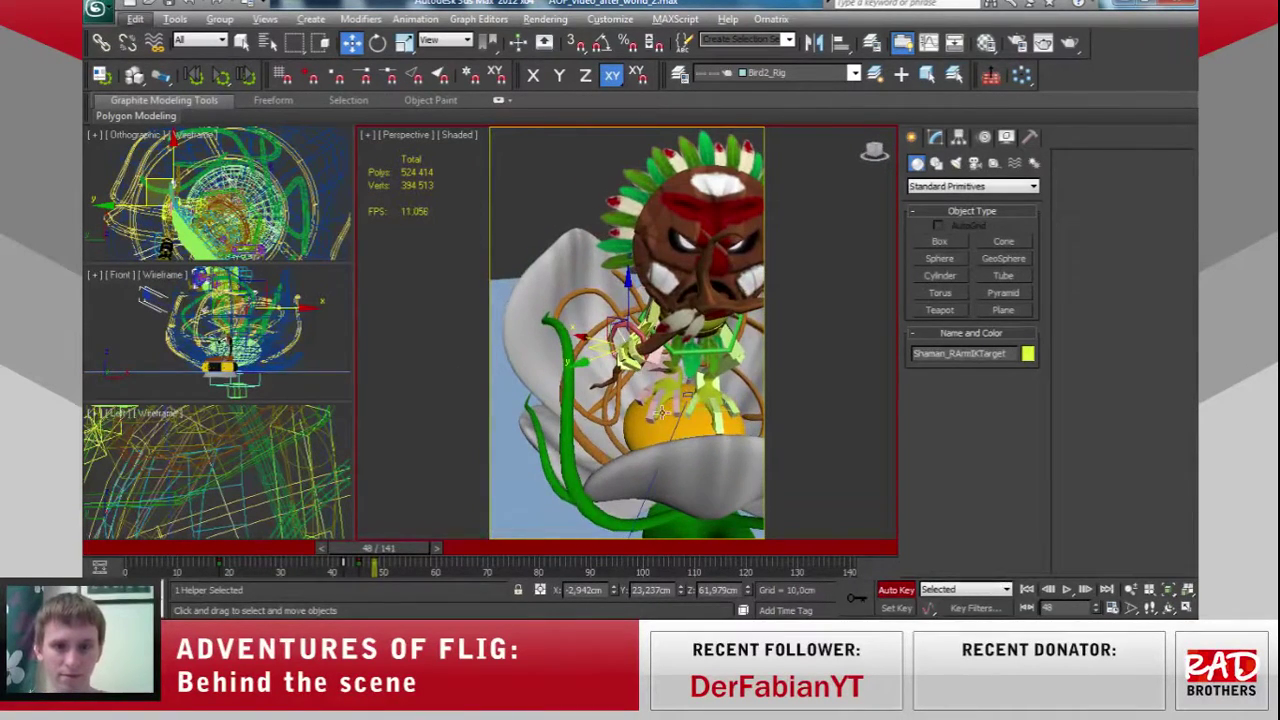
pyautogui.press('e')
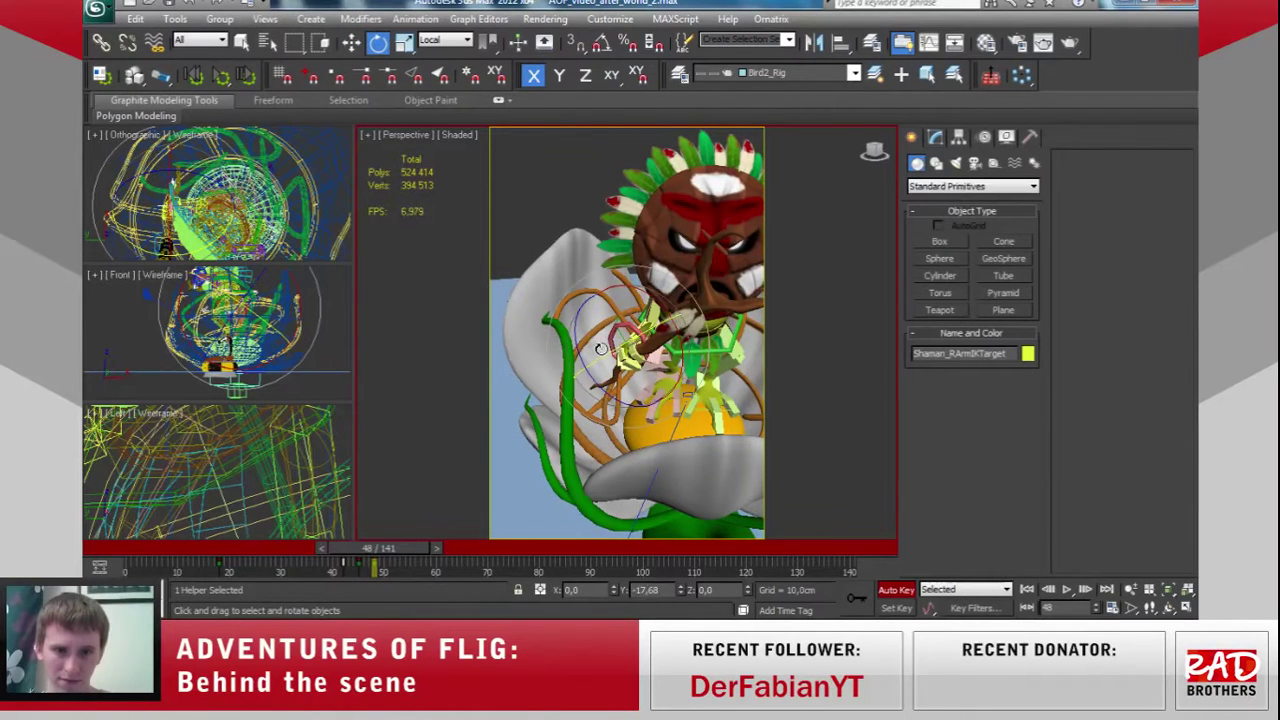
pyautogui.moveTo(600, 348); pyautogui.dragTo(535, 365)
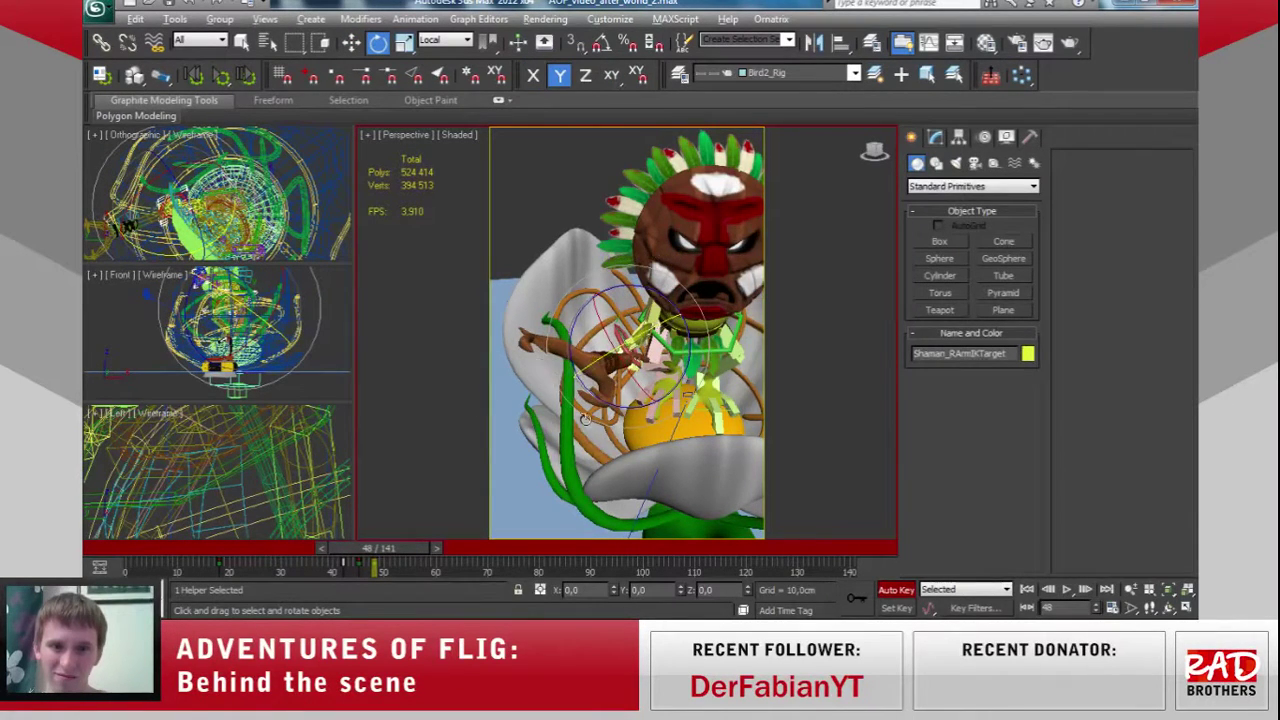
# Move the right-arm IK target to 12.356, 13.527, 61.979 cm and rotate the arm upward about Y.
pyautogui.keyDown('alt'); pyautogui.moveTo(584, 419); pyautogui.dragTo(671, 394, button='middle'); pyautogui.keyUp('alt')
pyautogui.press('w')
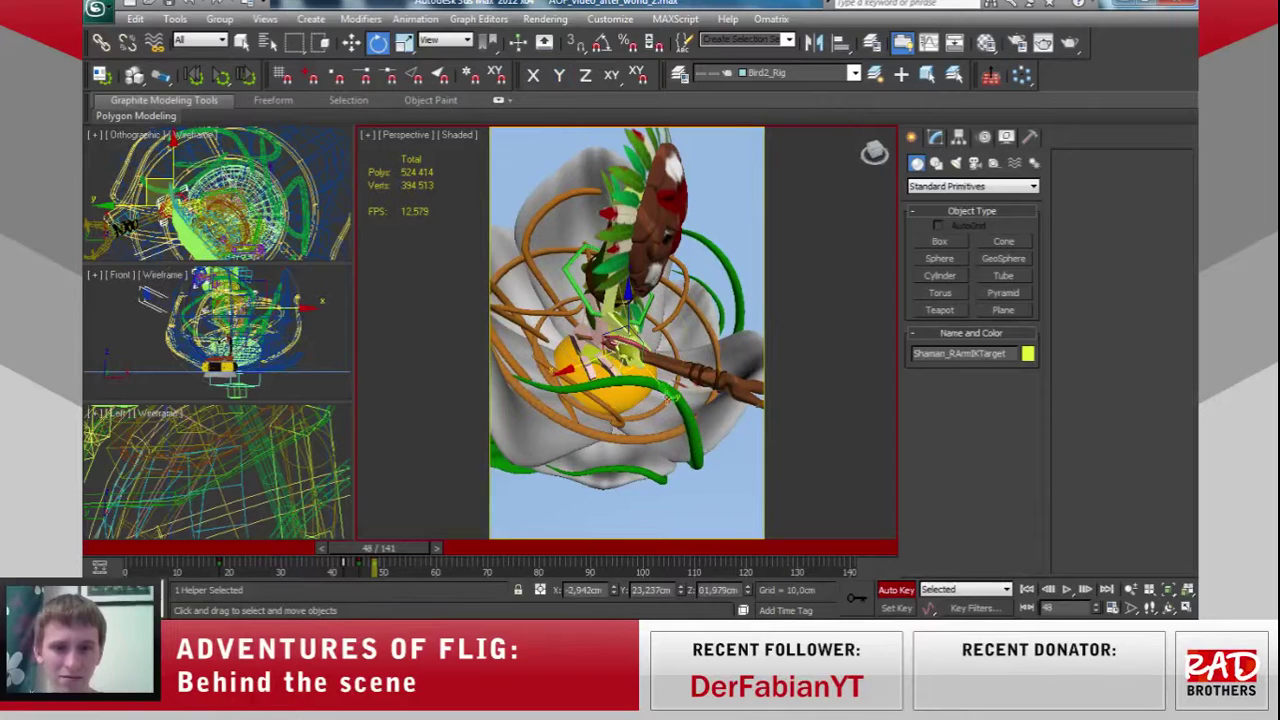
pyautogui.moveTo(607, 372); pyautogui.dragTo(568, 371)
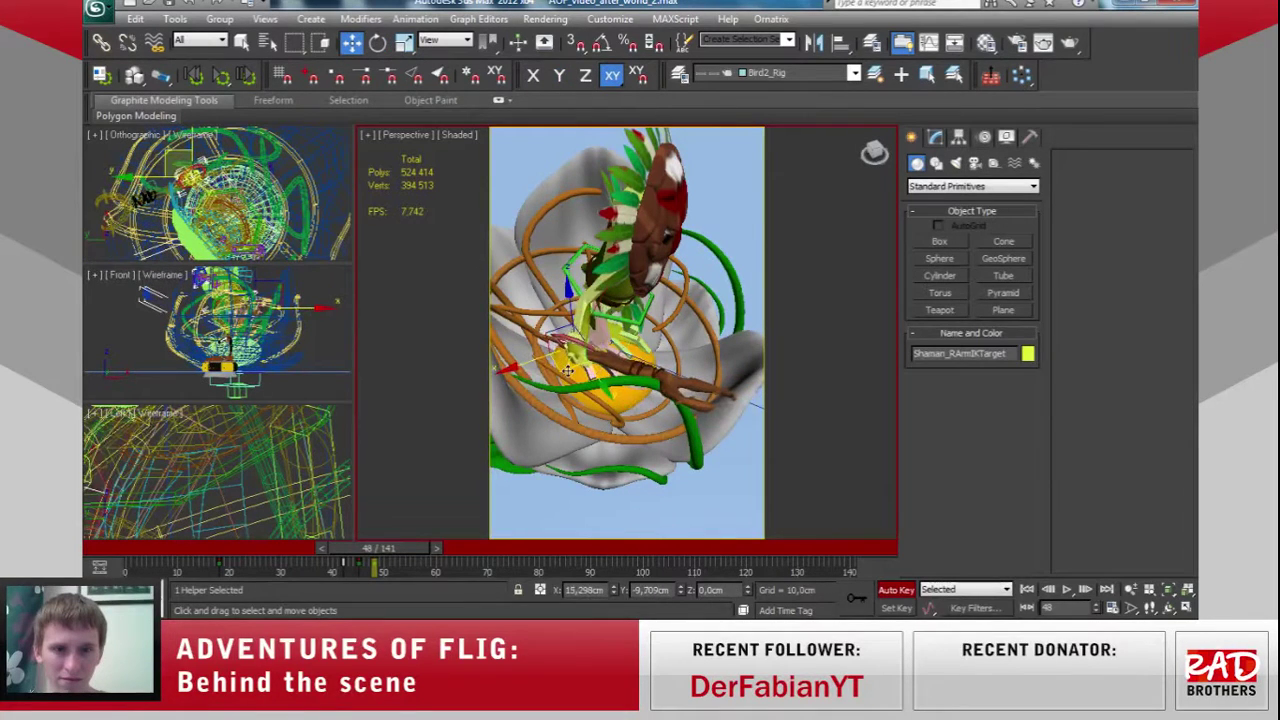
pyautogui.keyDown('alt'); pyautogui.moveTo(714, 450); pyautogui.dragTo(604, 374, button='middle'); pyautogui.keyUp('alt')
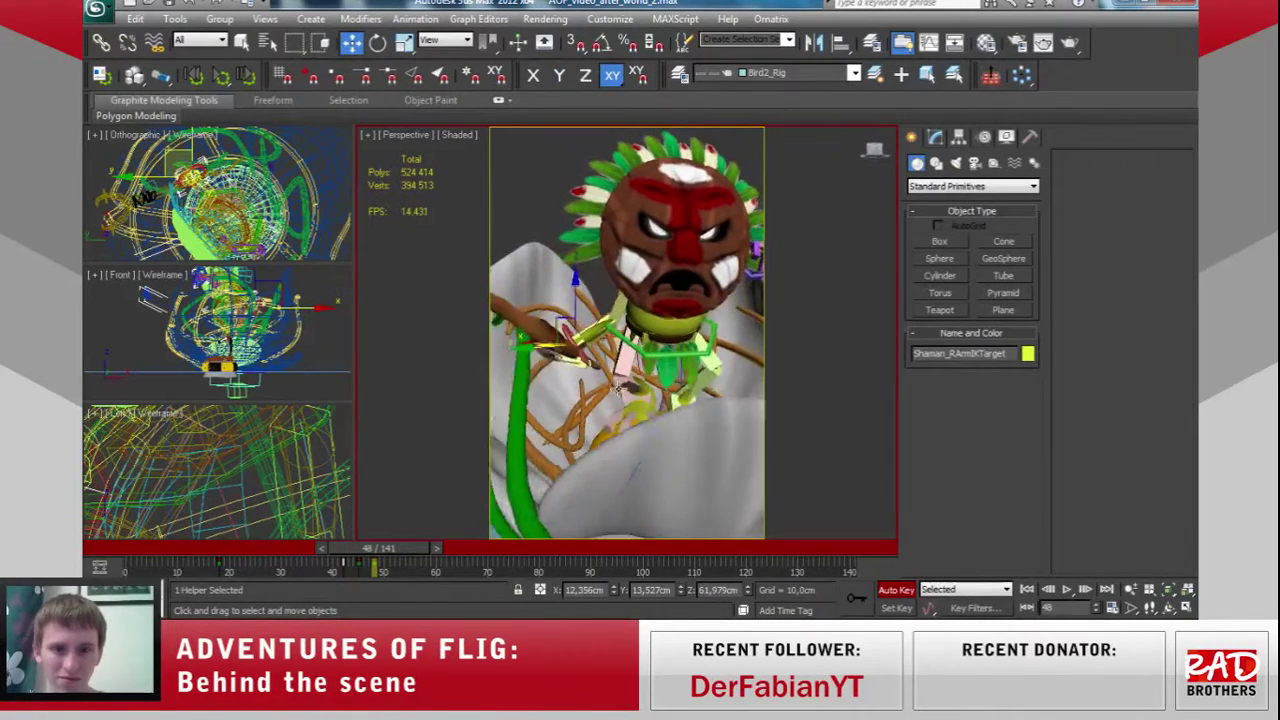
pyautogui.press('e')
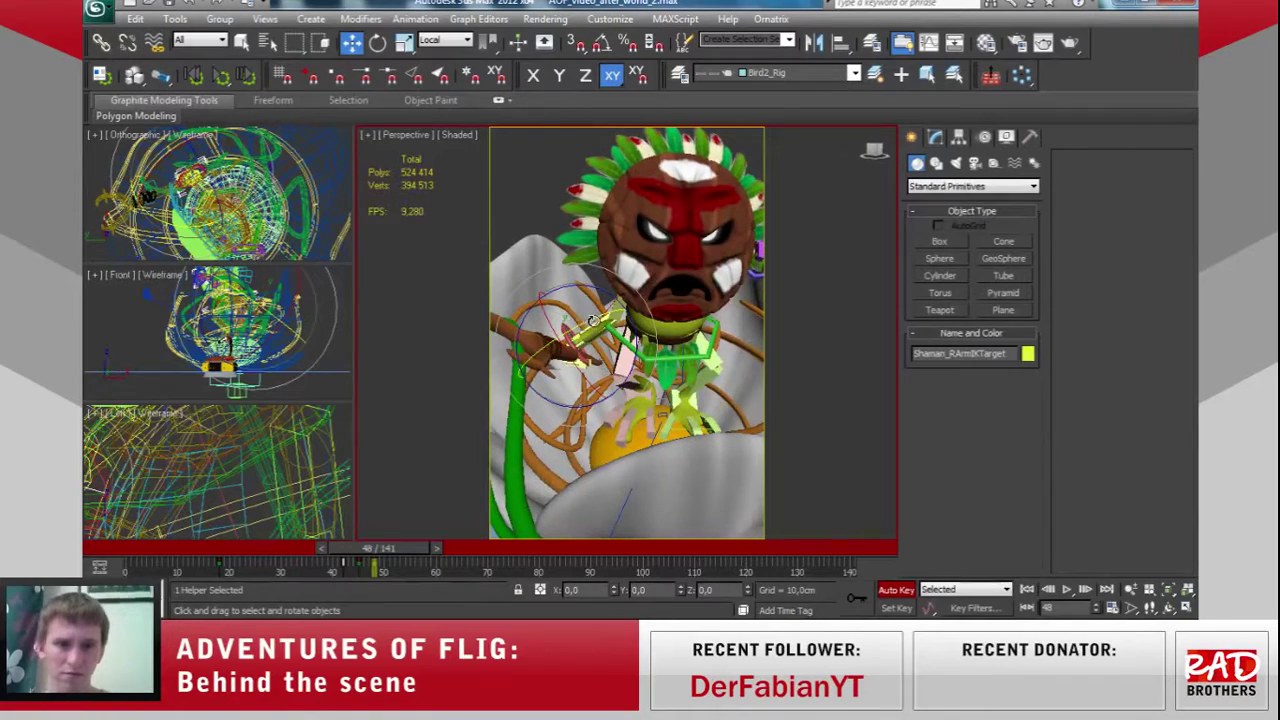
pyautogui.moveTo(593, 320); pyautogui.dragTo(600, 317)
pyautogui.keyDown('alt'); pyautogui.moveTo(601, 372); pyautogui.dragTo(640, 385, button='middle'); pyautogui.keyUp('alt')
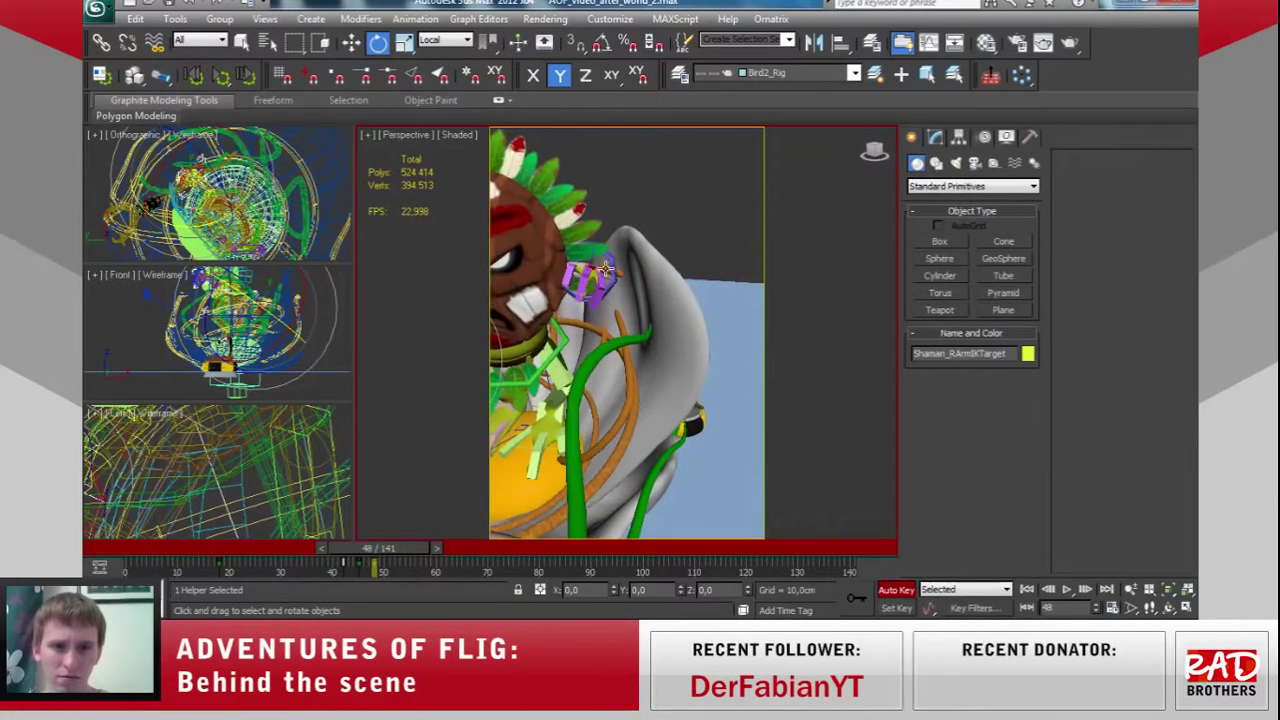
# Select the left-arm IK target and move it down and to the left.
pyautogui.press('w')
pyautogui.click(591, 258)
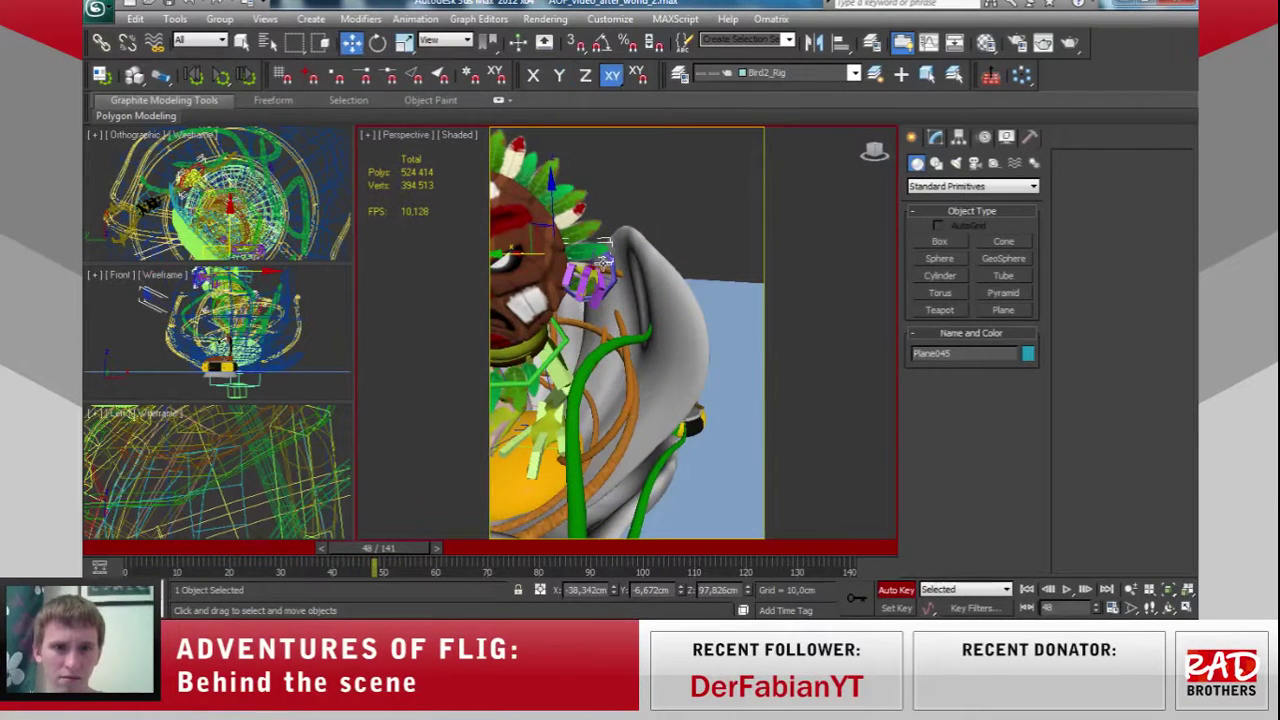
pyautogui.click(591, 258)
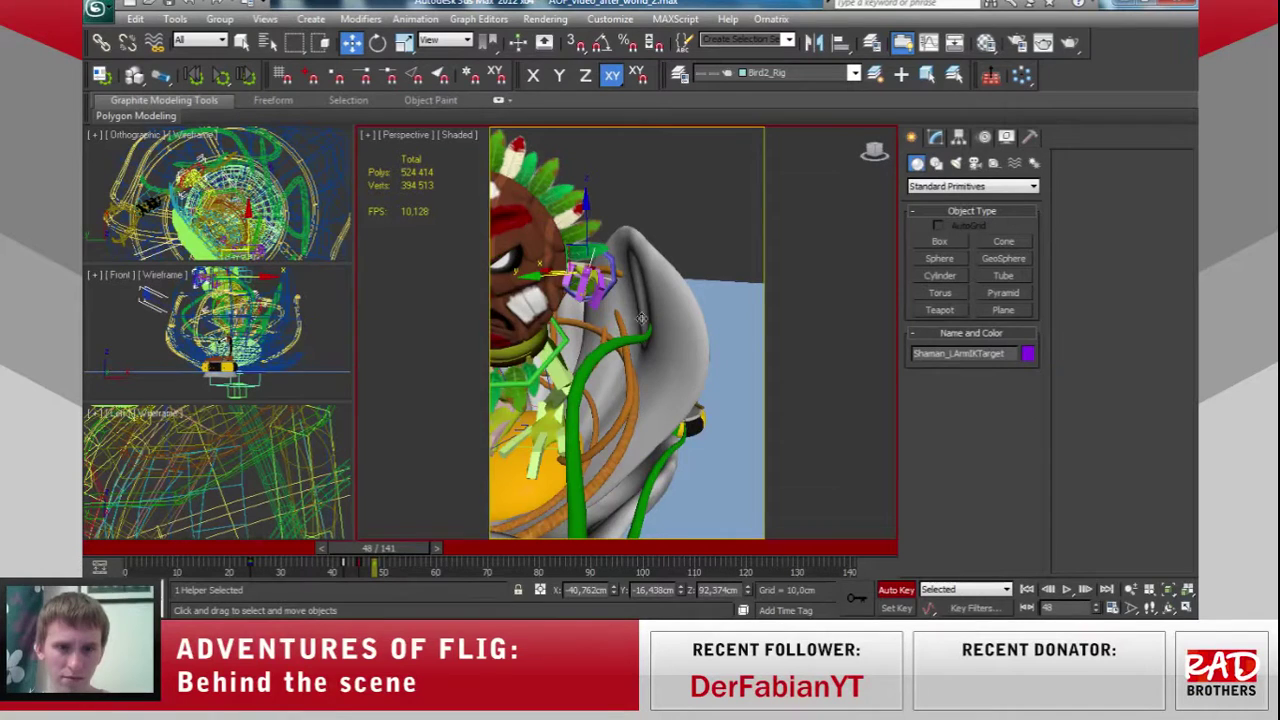
pyautogui.keyDown('alt'); pyautogui.moveTo(642, 319); pyautogui.dragTo(594, 282, button='middle'); pyautogui.keyUp('alt')
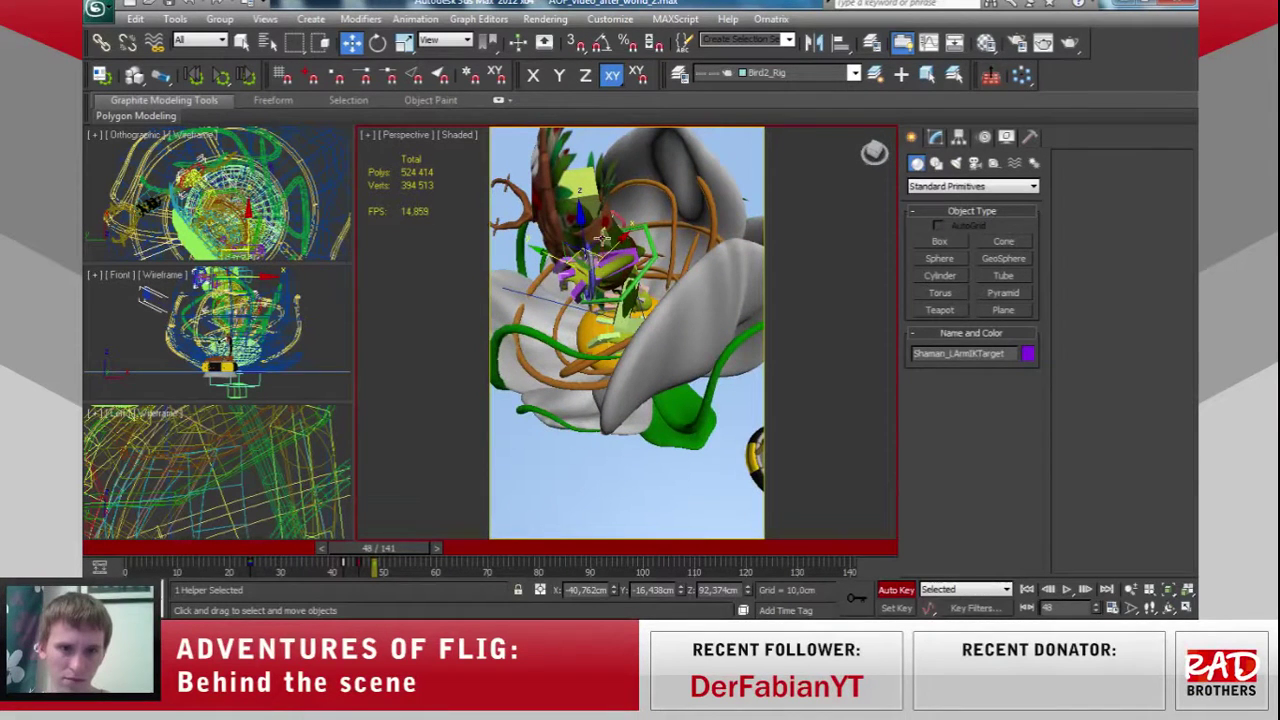
pyautogui.moveTo(591, 244); pyautogui.dragTo(574, 288)
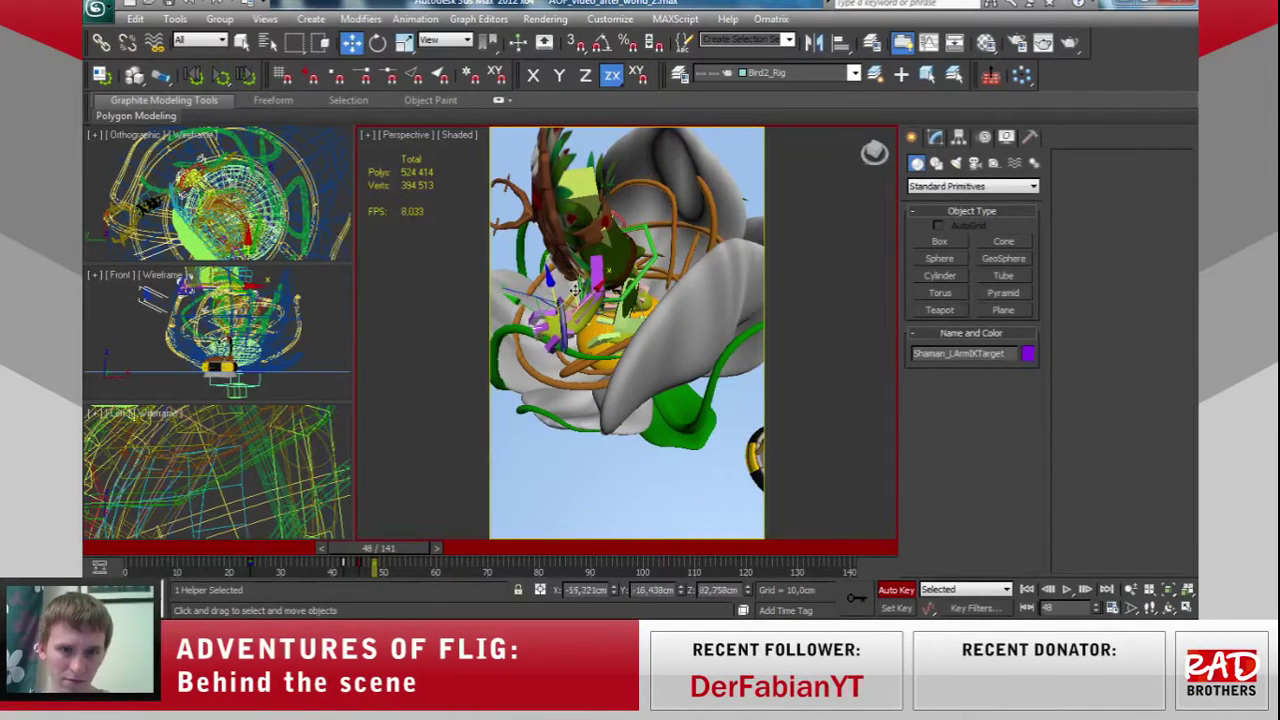
pyautogui.keyDown('alt'); pyautogui.moveTo(636, 376); pyautogui.dragTo(659, 256, button='middle'); pyautogui.keyUp('alt')
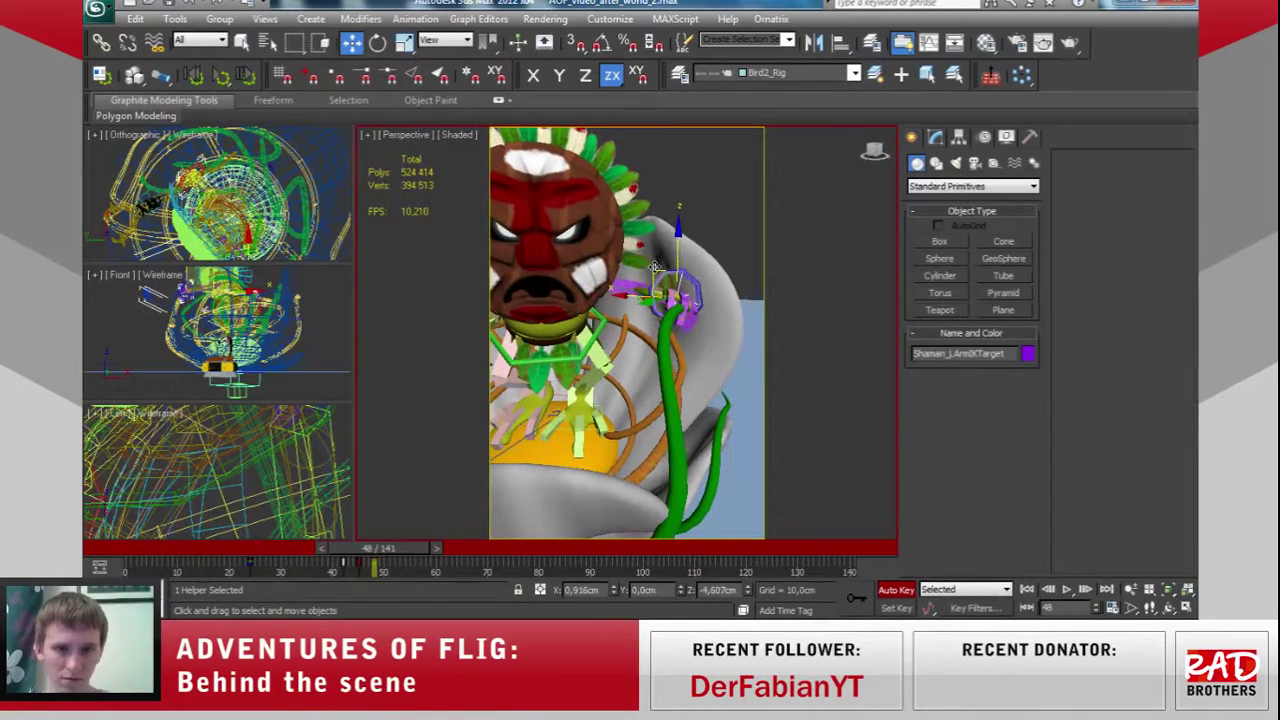
# Rotate the left-arm IK target about Y and X, then check the pose from the front.
pyautogui.press('e')
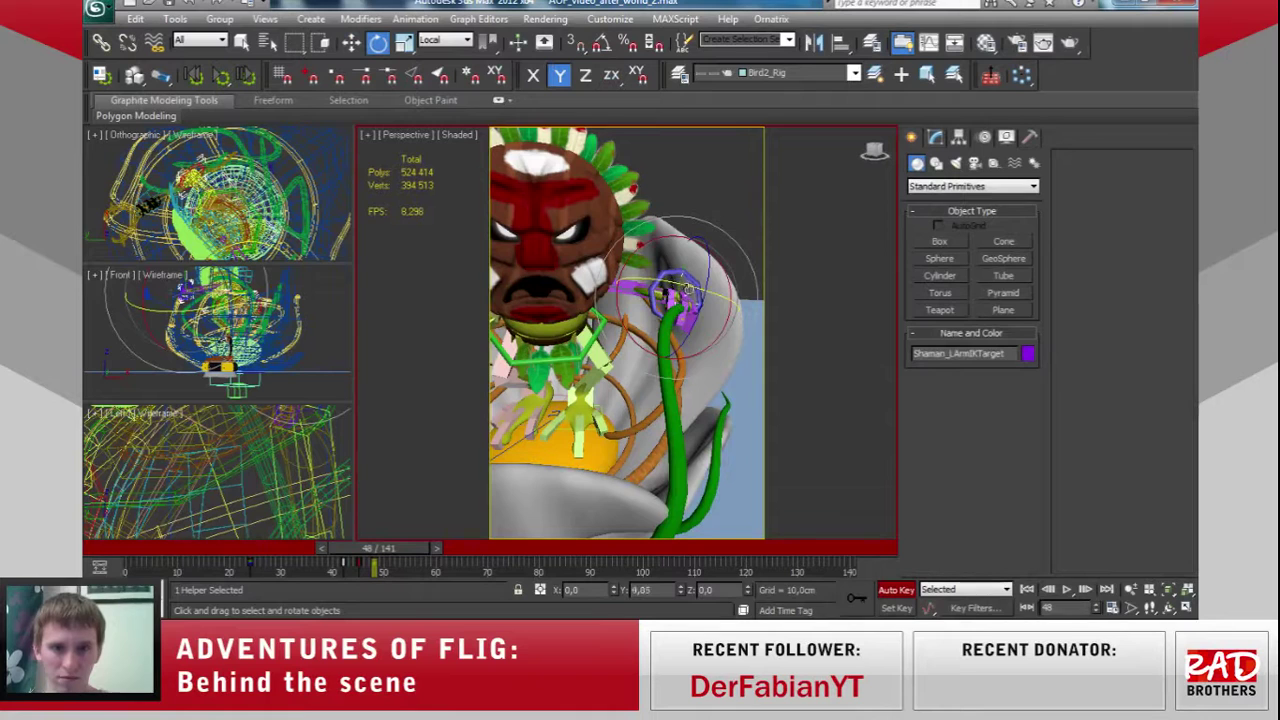
pyautogui.moveTo(687, 288); pyautogui.dragTo(711, 292)
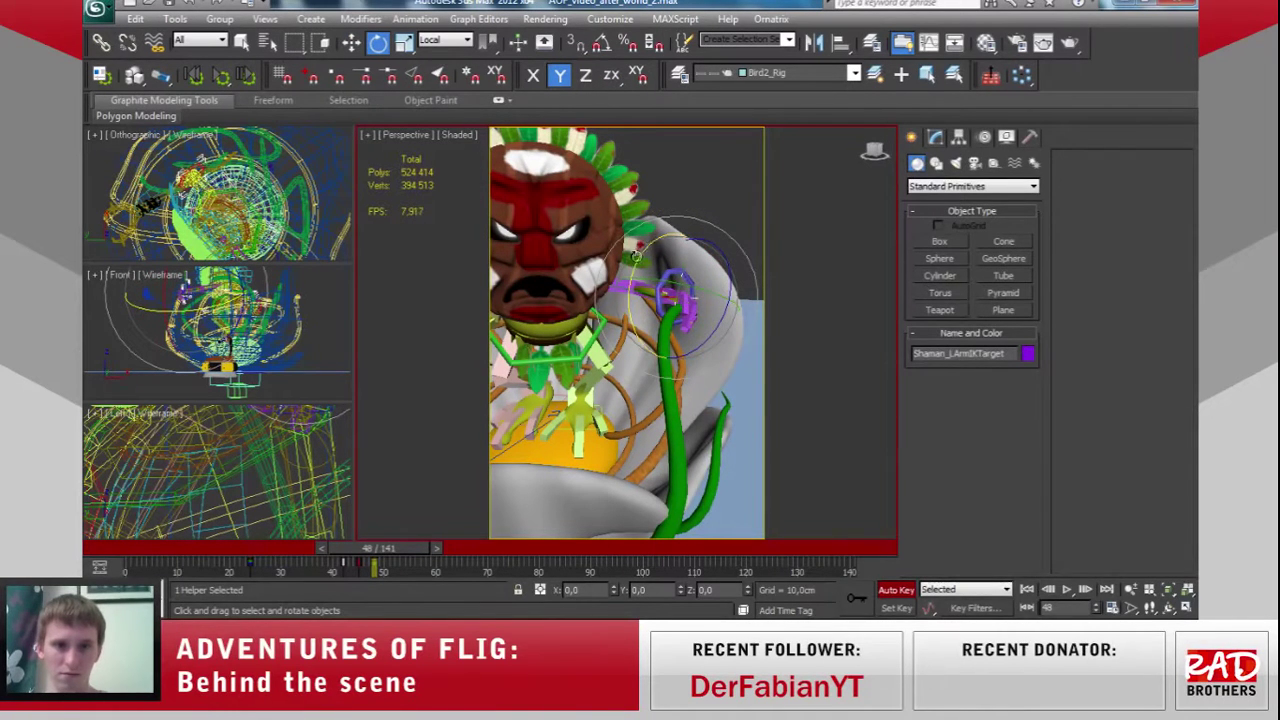
pyautogui.moveTo(635, 257); pyautogui.dragTo(633, 265)
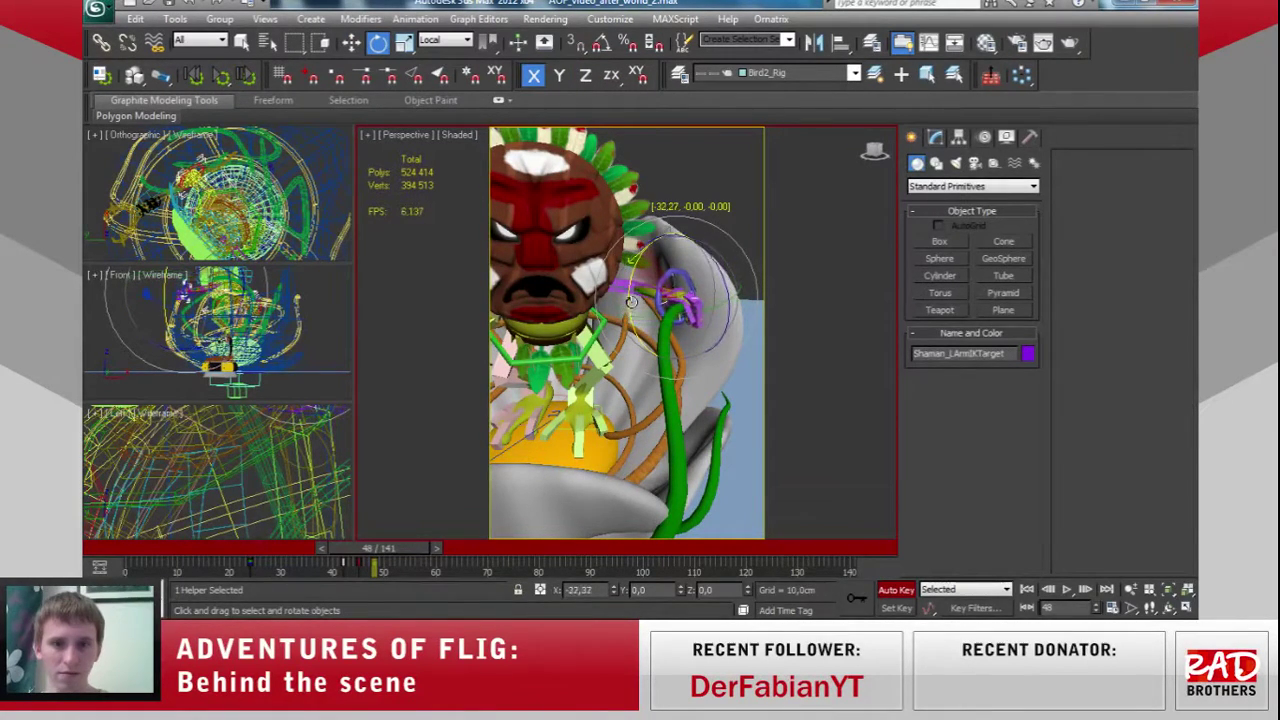
pyautogui.moveTo(687, 390); pyautogui.dragTo(599, 377)
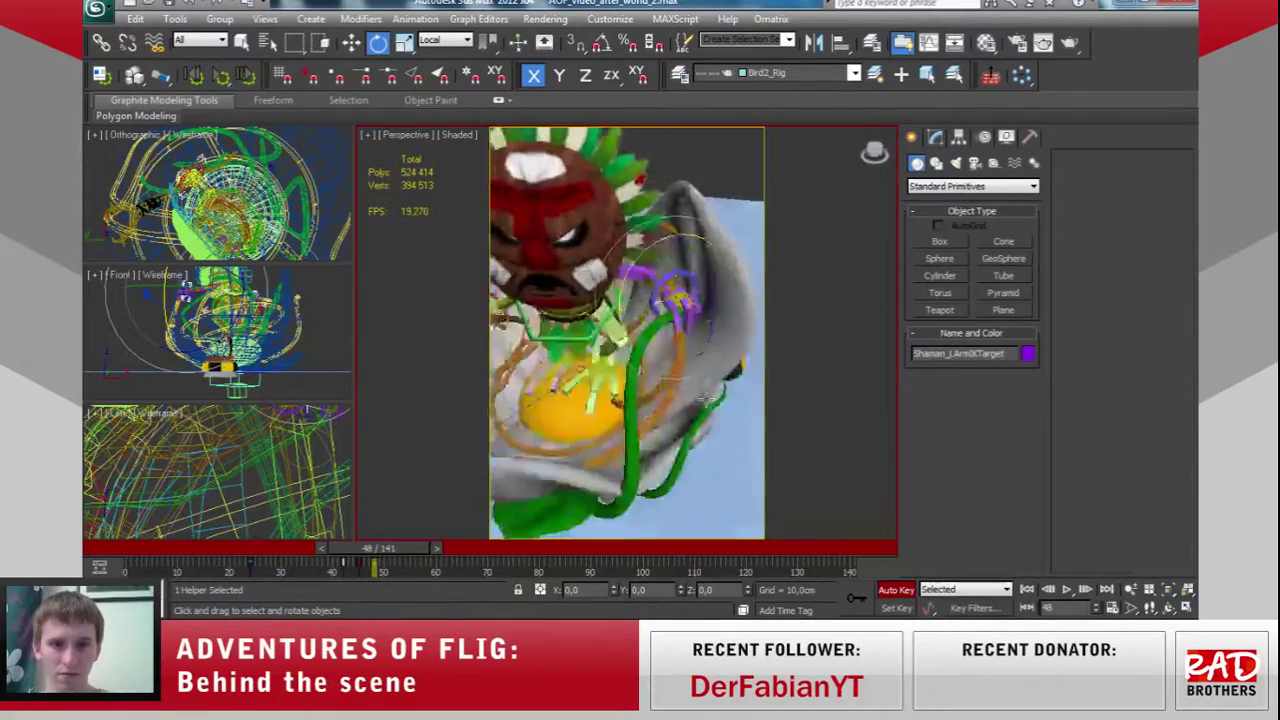
pyautogui.keyDown('alt'); pyautogui.moveTo(598, 378); pyautogui.dragTo(662, 375, button='middle'); pyautogui.keyUp('alt')
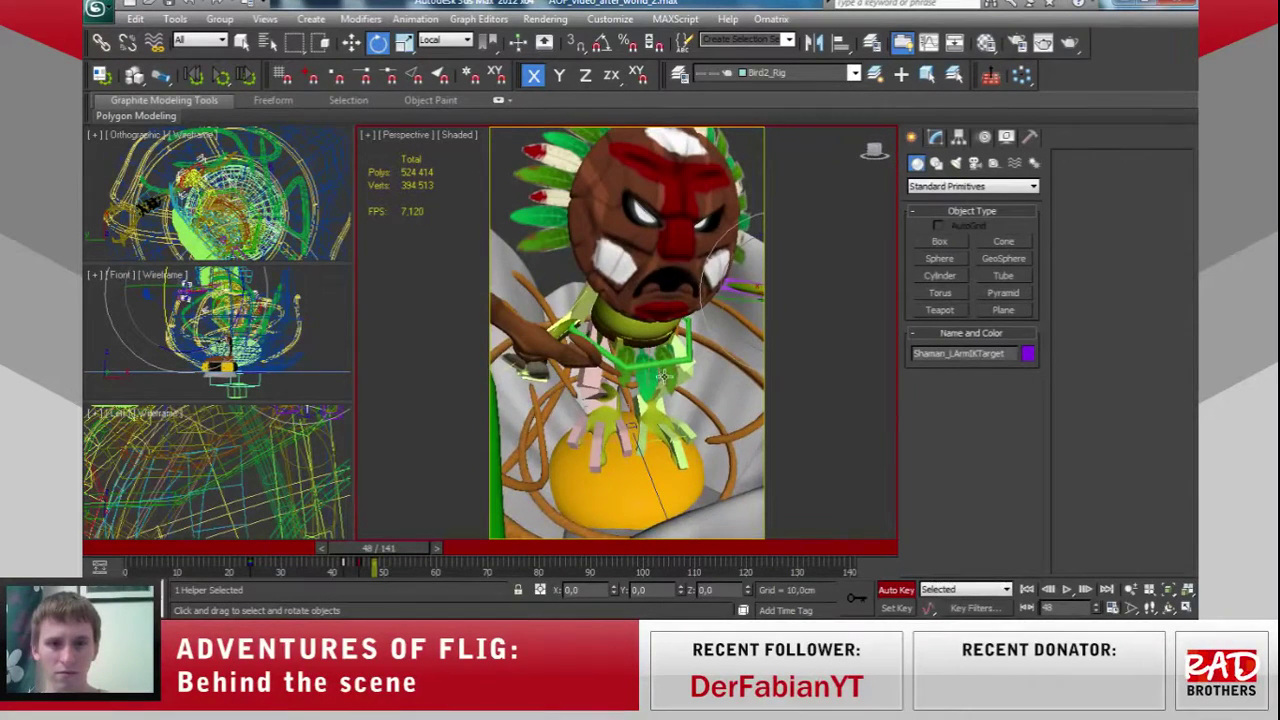
pyautogui.moveTo(645, 404); pyautogui.dragTo(623, 440)
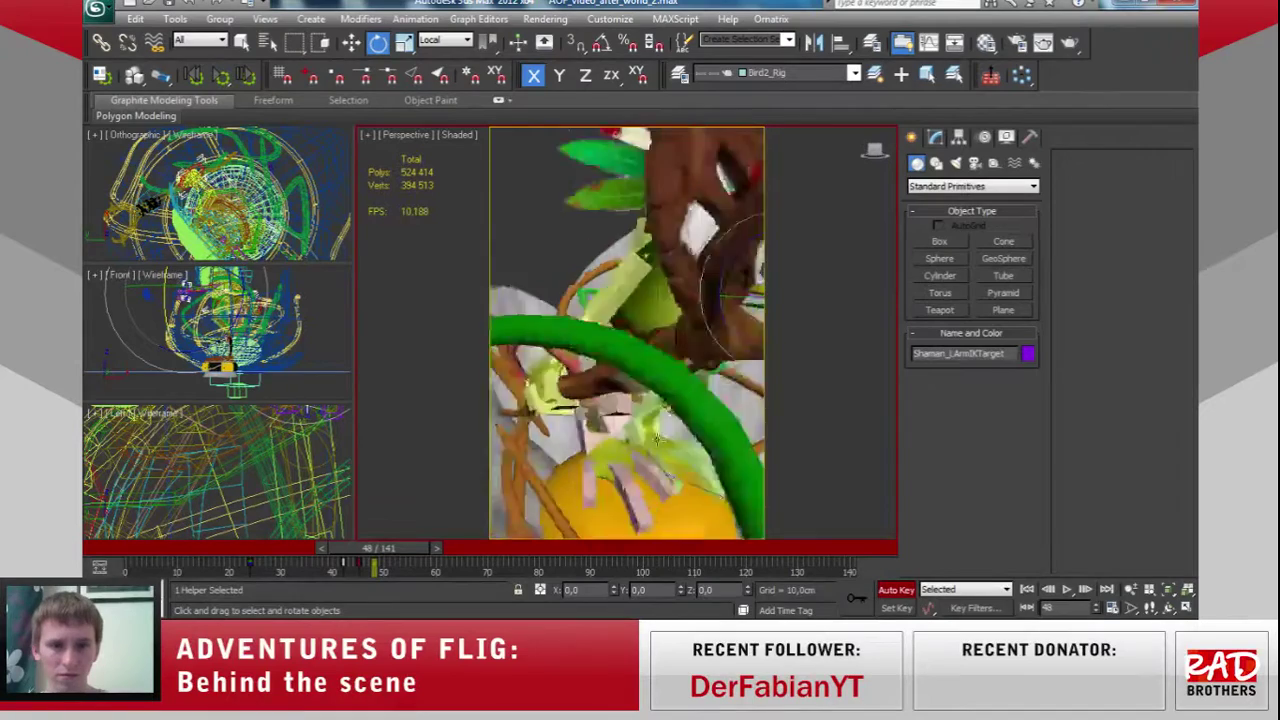
# At frame 34 in the Camera001 view, select the right-arm IK target and zoom in on the character.
pyautogui.press('c')
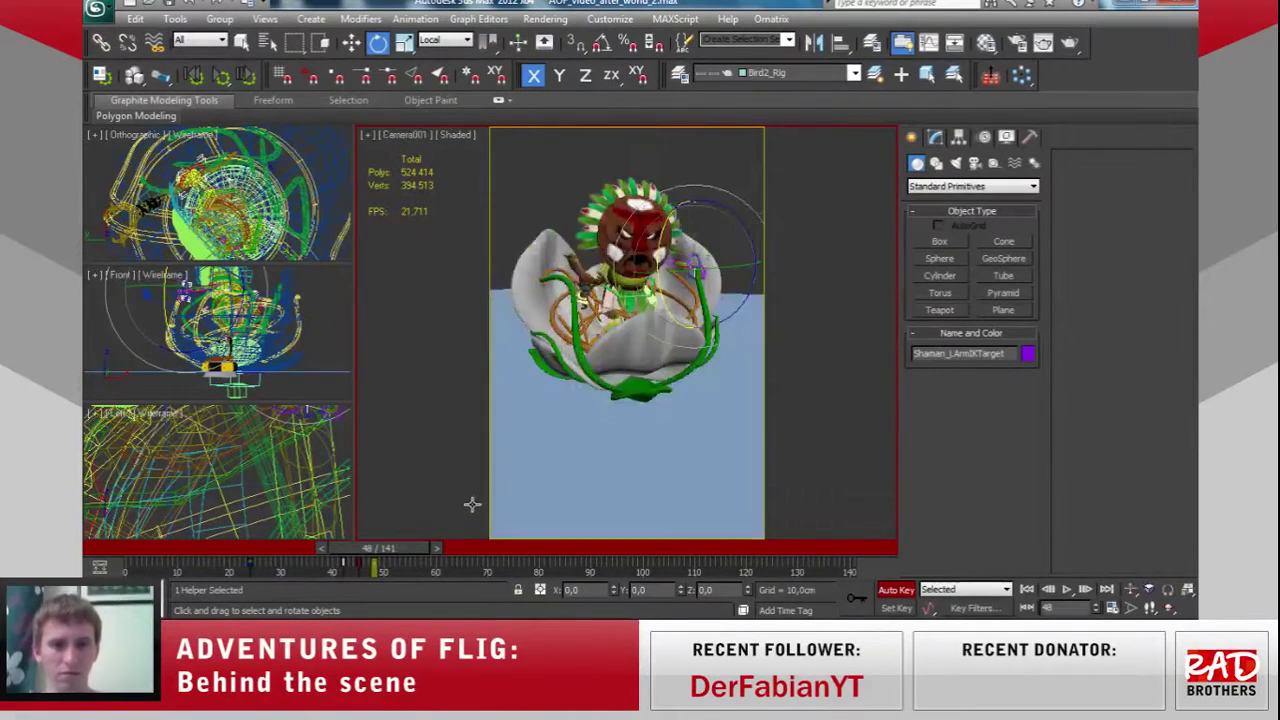
pyautogui.moveTo(408, 548)
pyautogui.mouseDown()
pyautogui.moveTo(403, 557)
pyautogui.moveTo(490, 537)
pyautogui.moveTo(454, 544)
pyautogui.moveTo(765, 548)
pyautogui.moveTo(390, 556)
pyautogui.moveTo(260, 544)
pyautogui.moveTo(431, 535)
pyautogui.moveTo(380, 551)
pyautogui.moveTo(392, 555)
pyautogui.moveTo(425, 545)
pyautogui.moveTo(367, 549)
pyautogui.moveTo(426, 548)
pyautogui.moveTo(341, 553)
pyautogui.mouseUp()
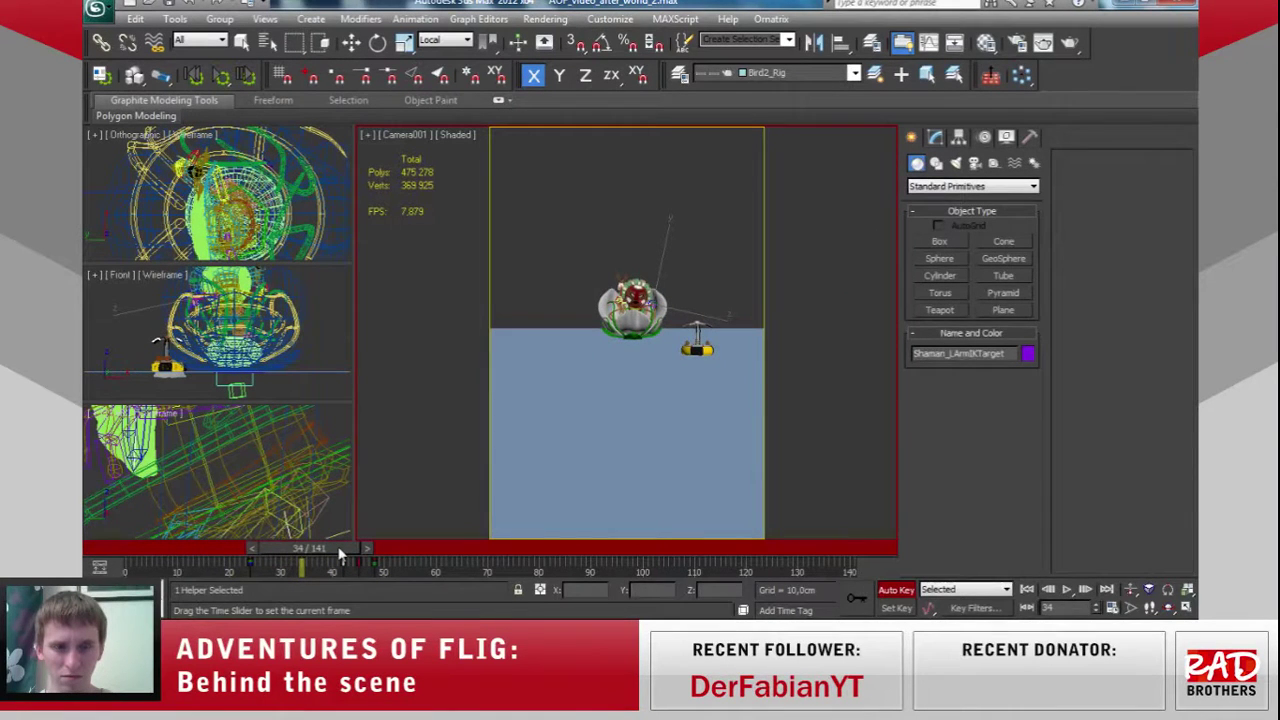
pyautogui.press('e')
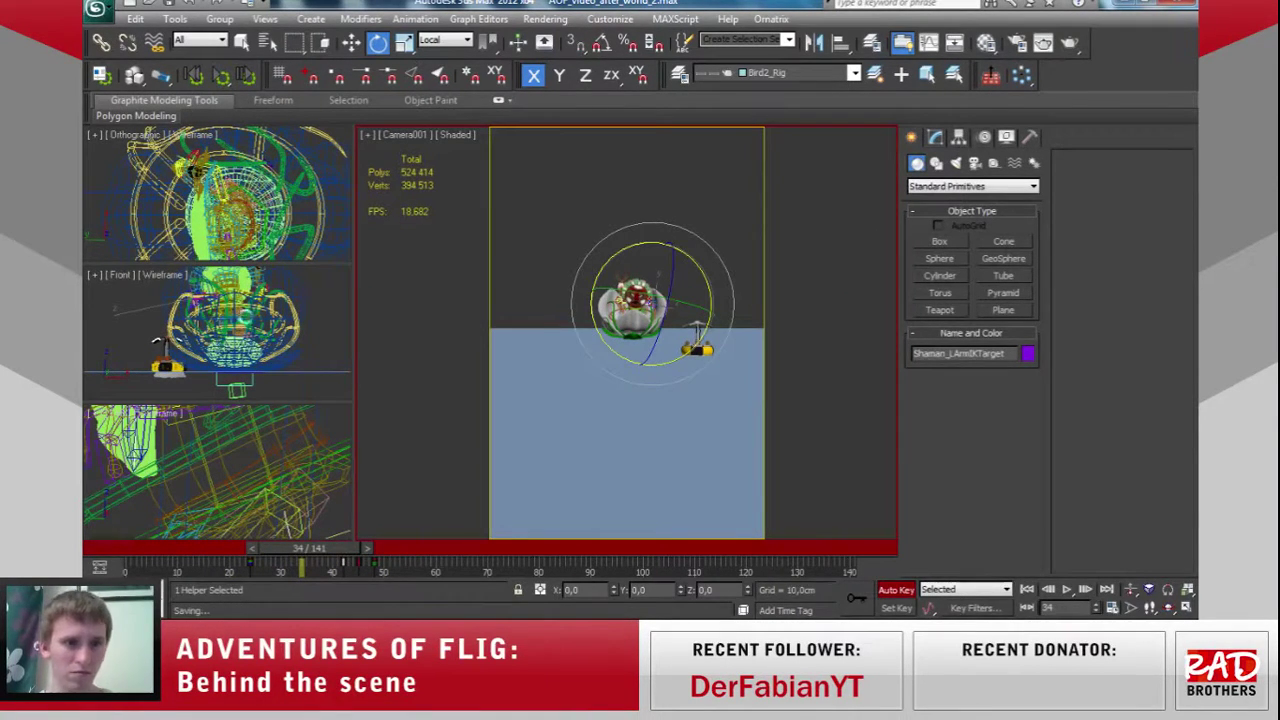
pyautogui.click(615, 300)
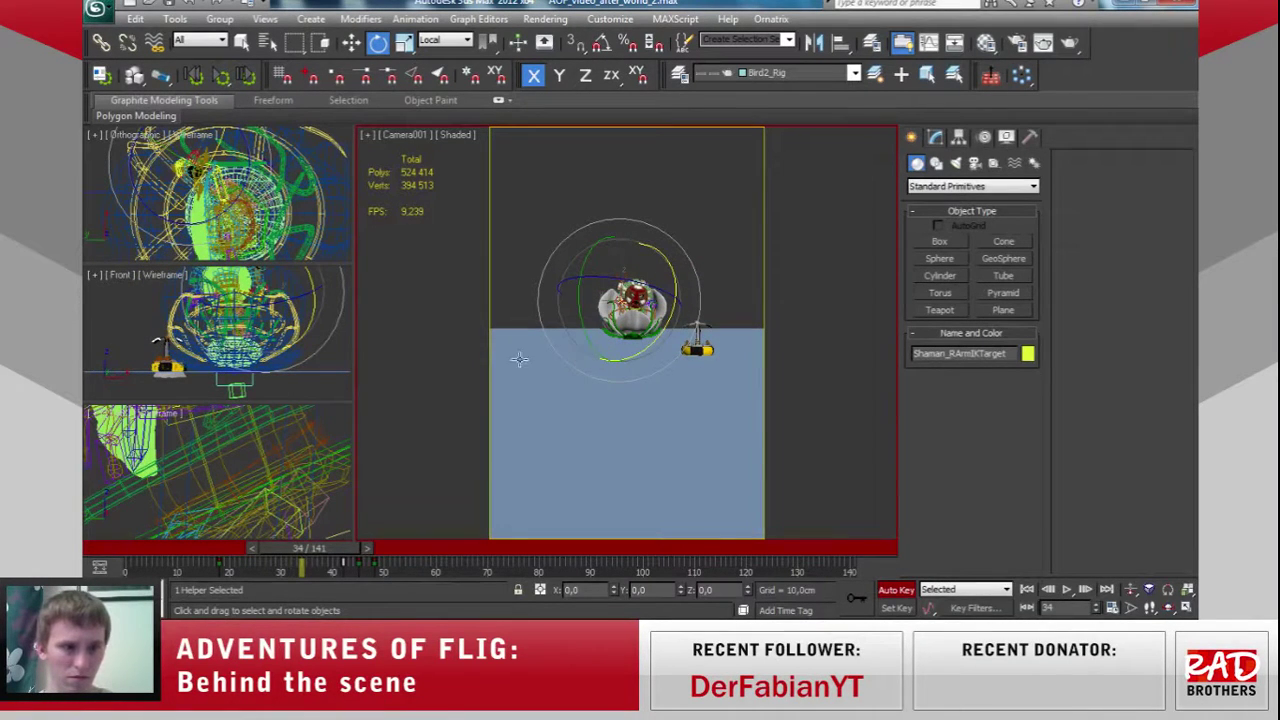
pyautogui.keyDown('alt'); pyautogui.moveTo(157, 343); pyautogui.dragTo(244, 368, button='middle'); pyautogui.keyUp('alt')
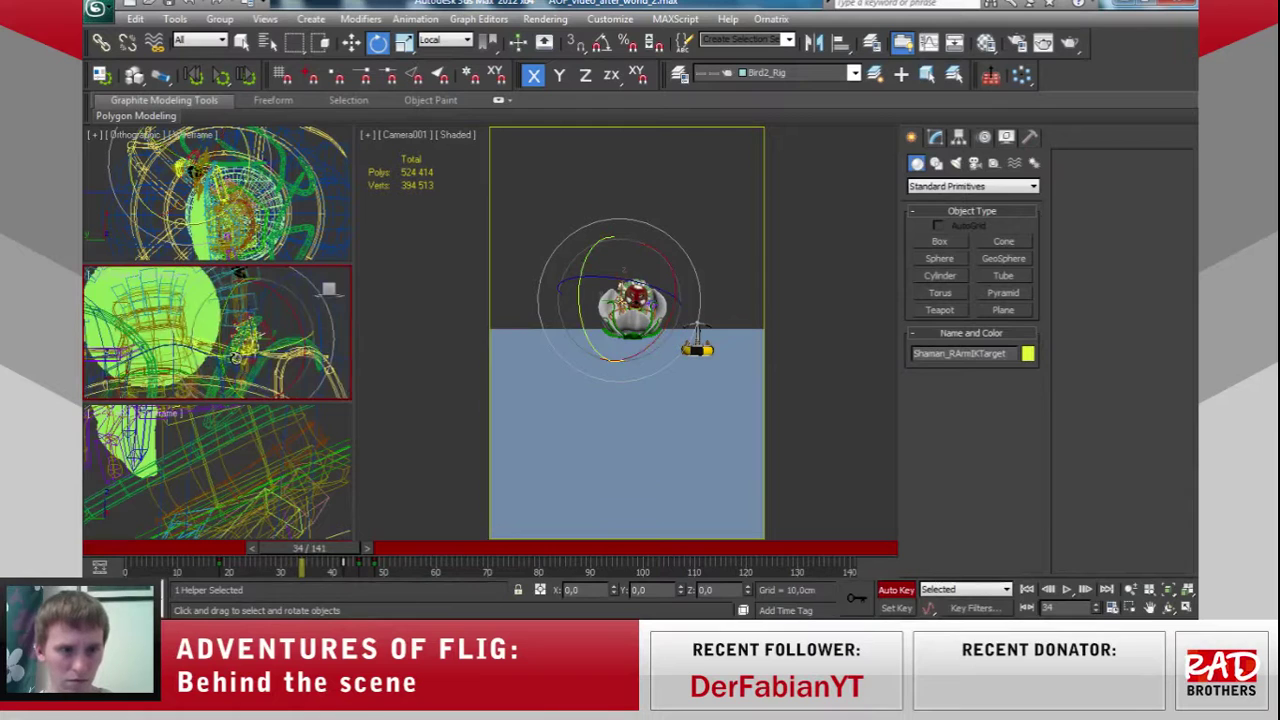
pyautogui.press('w')
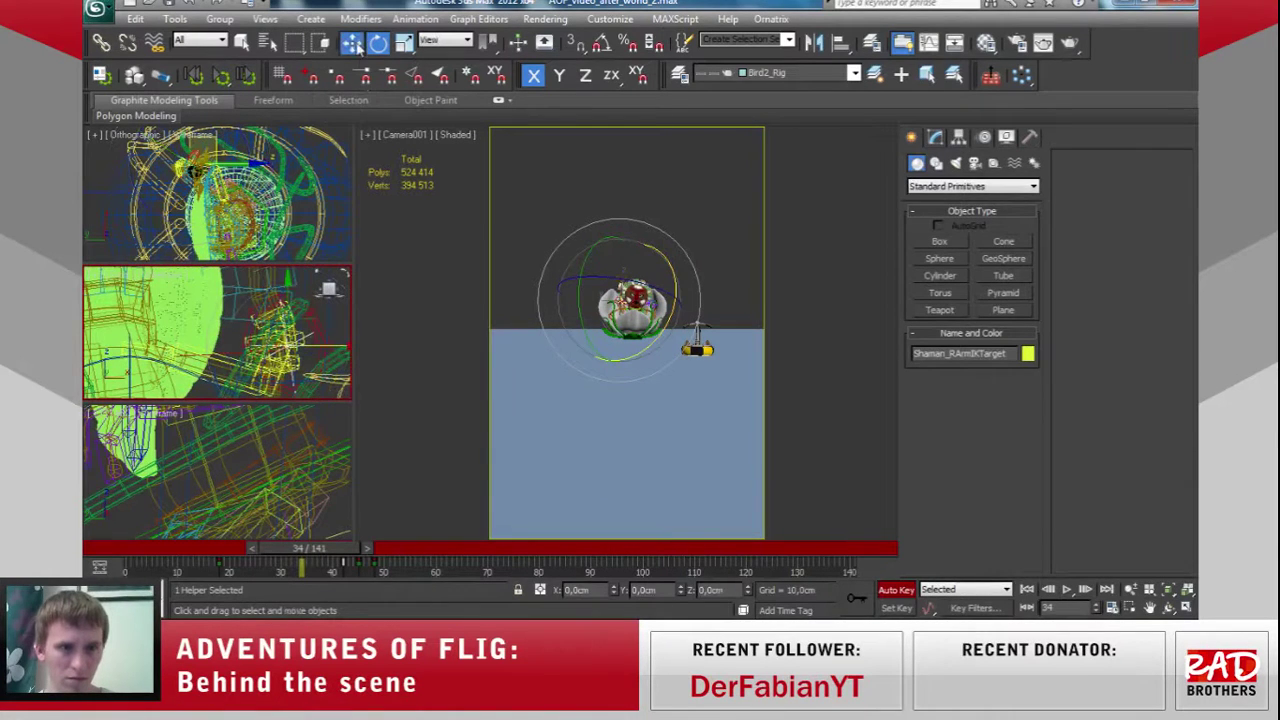
pyautogui.click(657, 325)
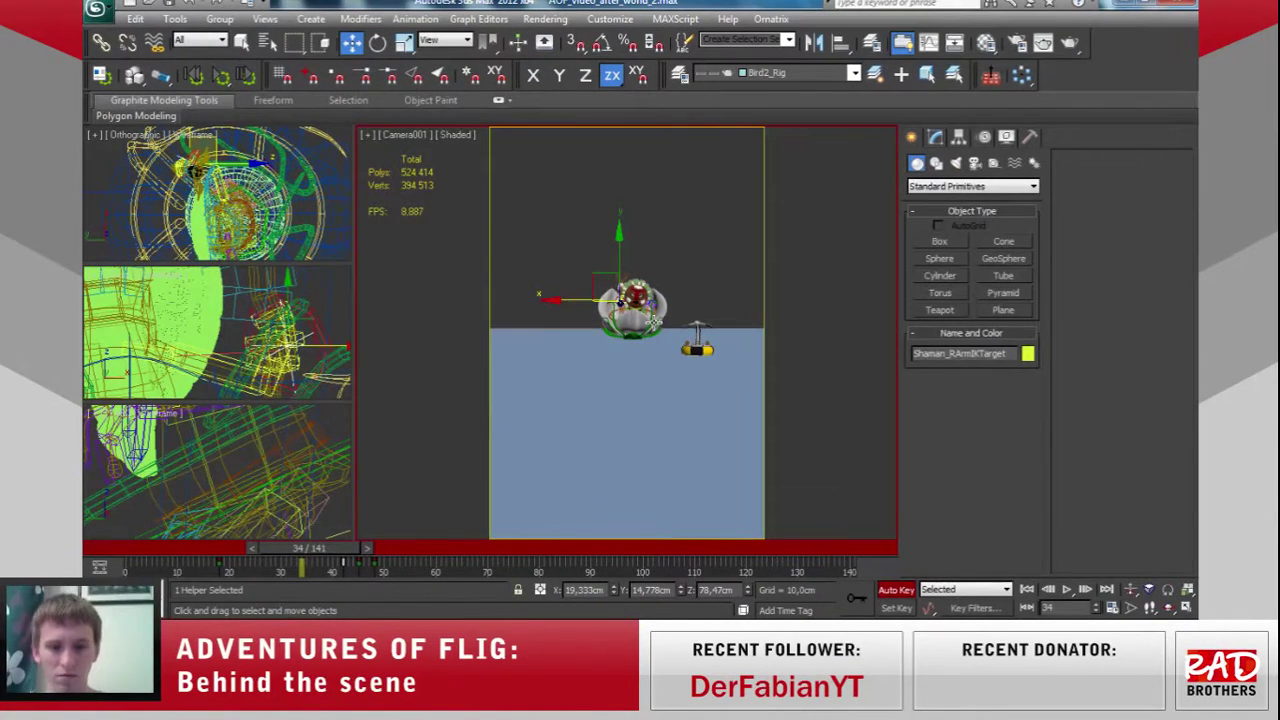
# Frame the right-arm IK target in Perspective, then raise the staff hand's target at frame 26.
pyautogui.press('p')
pyautogui.press('z')
pyautogui.keyDown('alt'); pyautogui.moveTo(688, 333); pyautogui.dragTo(615, 320, button='middle'); pyautogui.keyUp('alt')
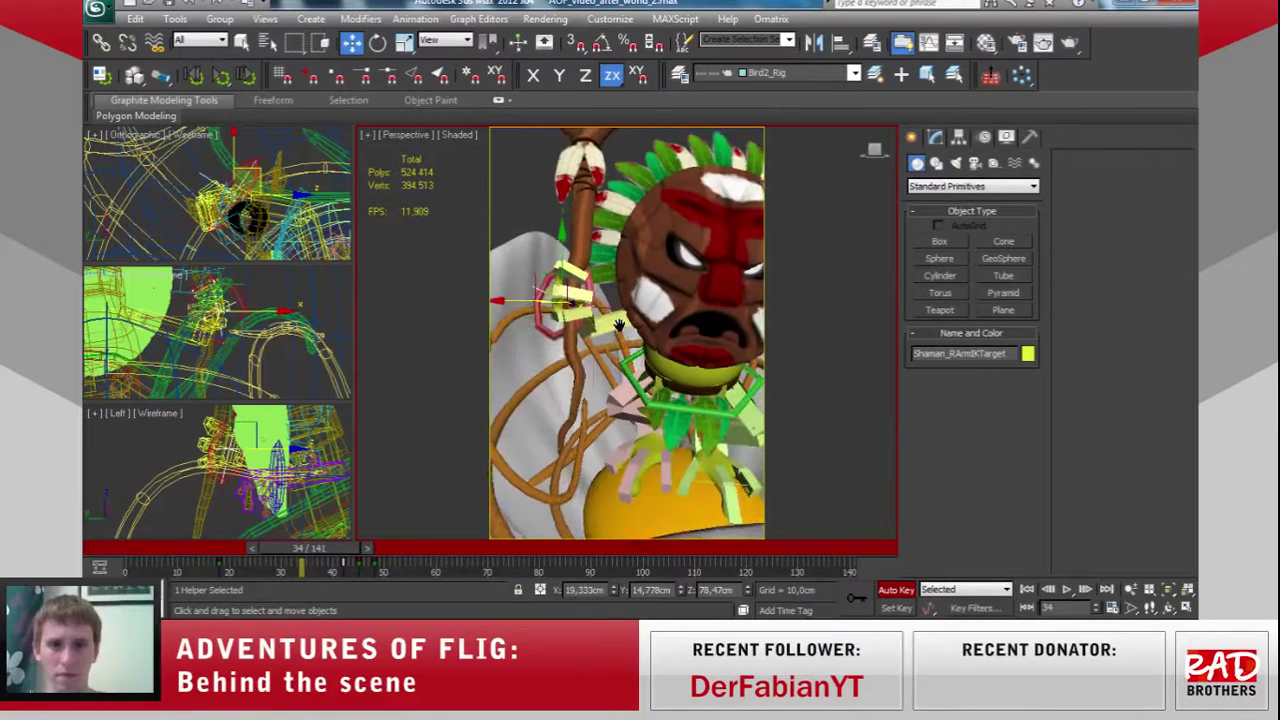
pyautogui.scroll(-2, 615, 320)
pyautogui.scroll(-2, 655, 355)
pyautogui.scroll(3, 656, 355)
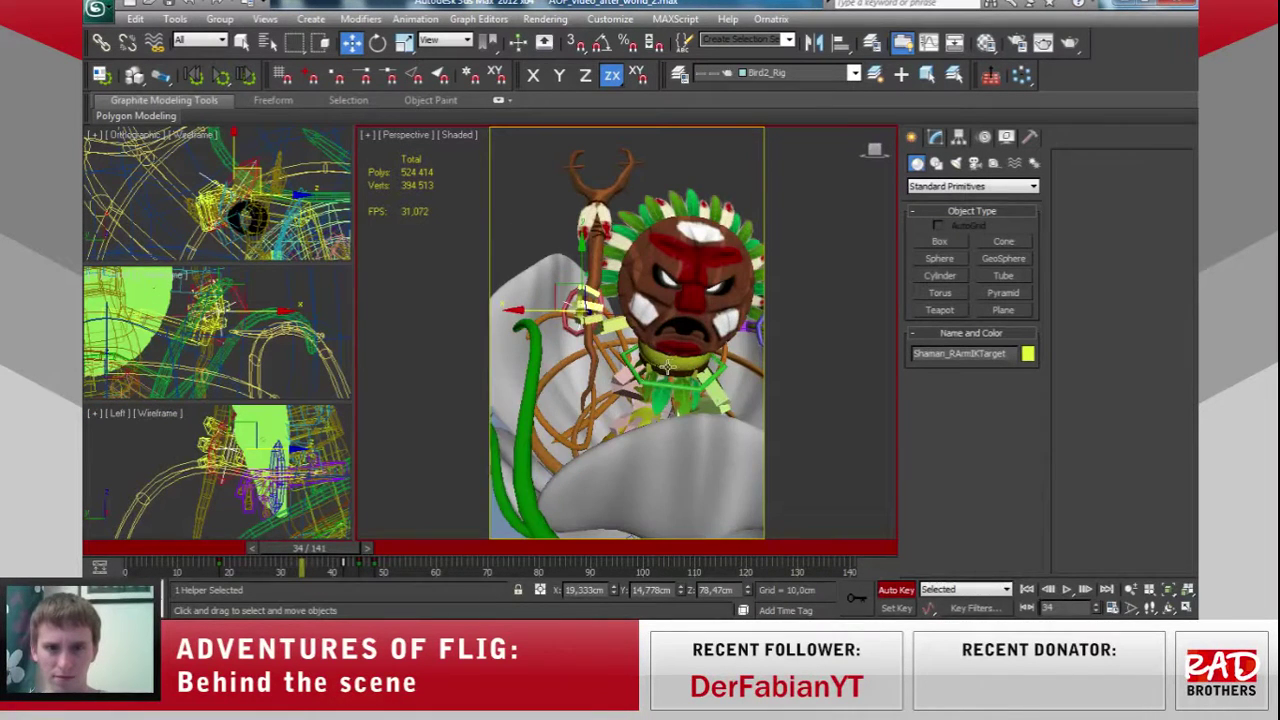
pyautogui.scroll(-1, 641, 363)
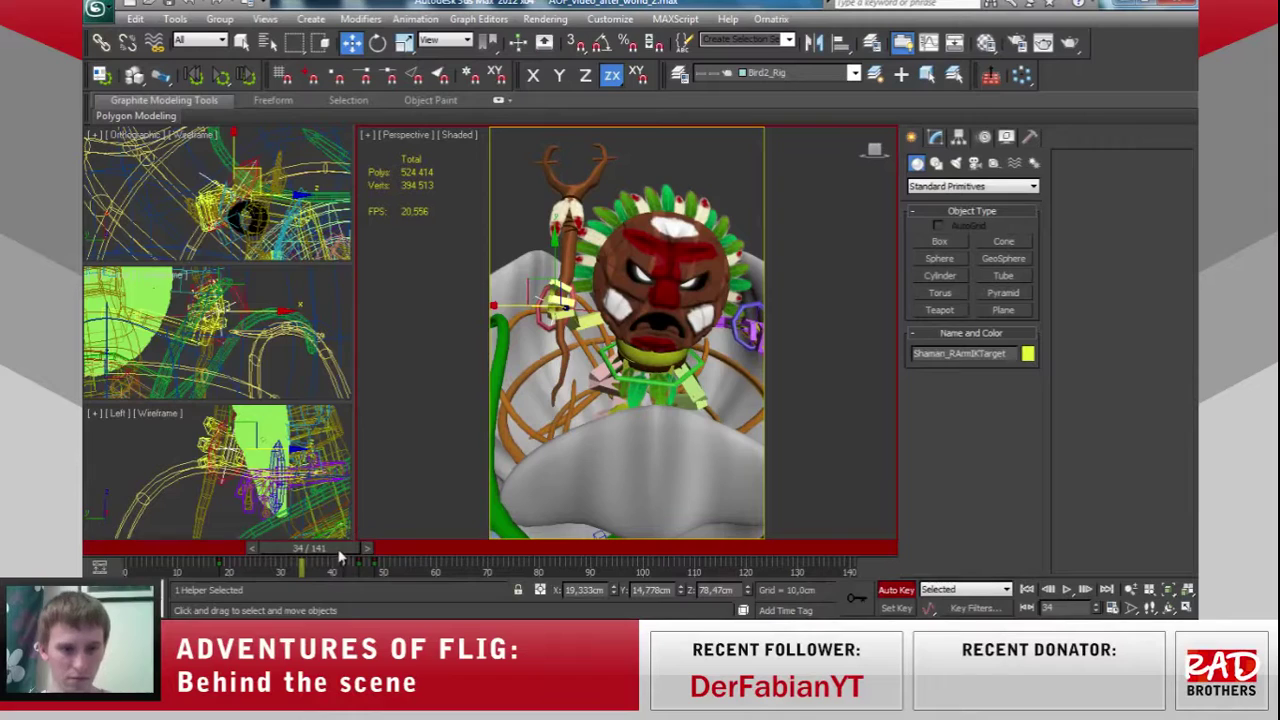
pyautogui.moveTo(340, 558); pyautogui.dragTo(298, 553)
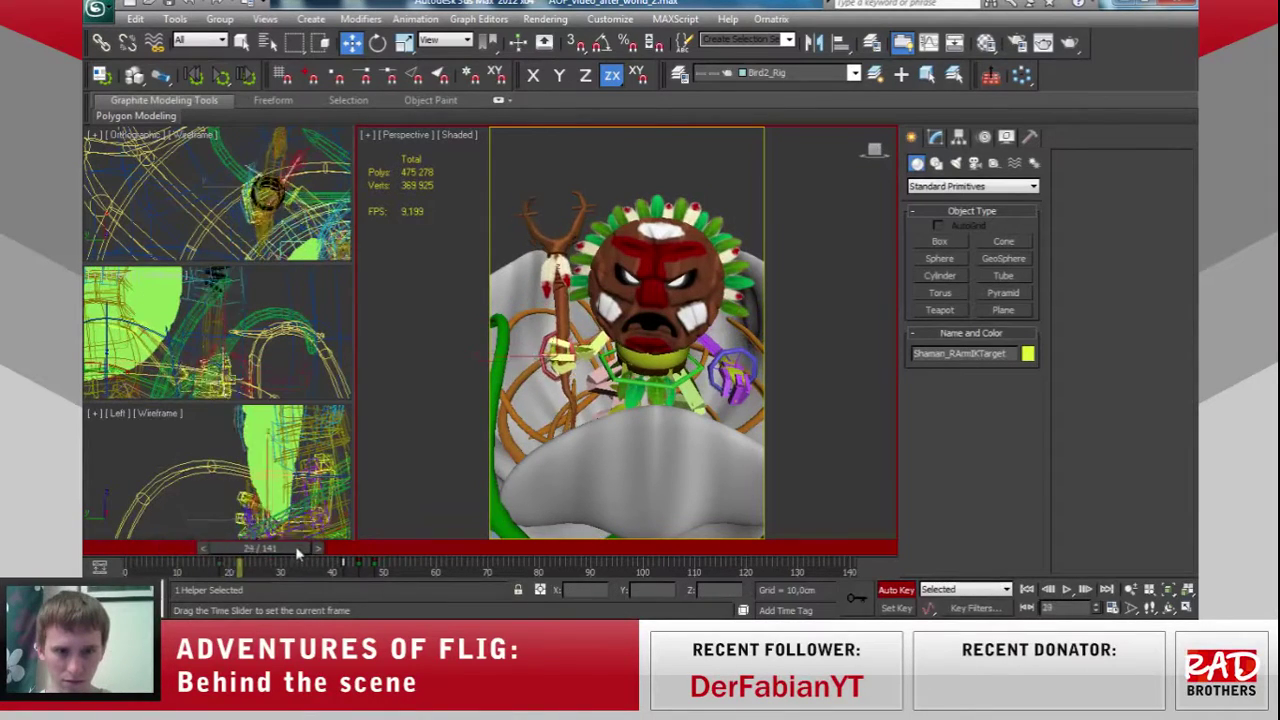
pyautogui.moveTo(298, 553); pyautogui.dragTo(297, 551)
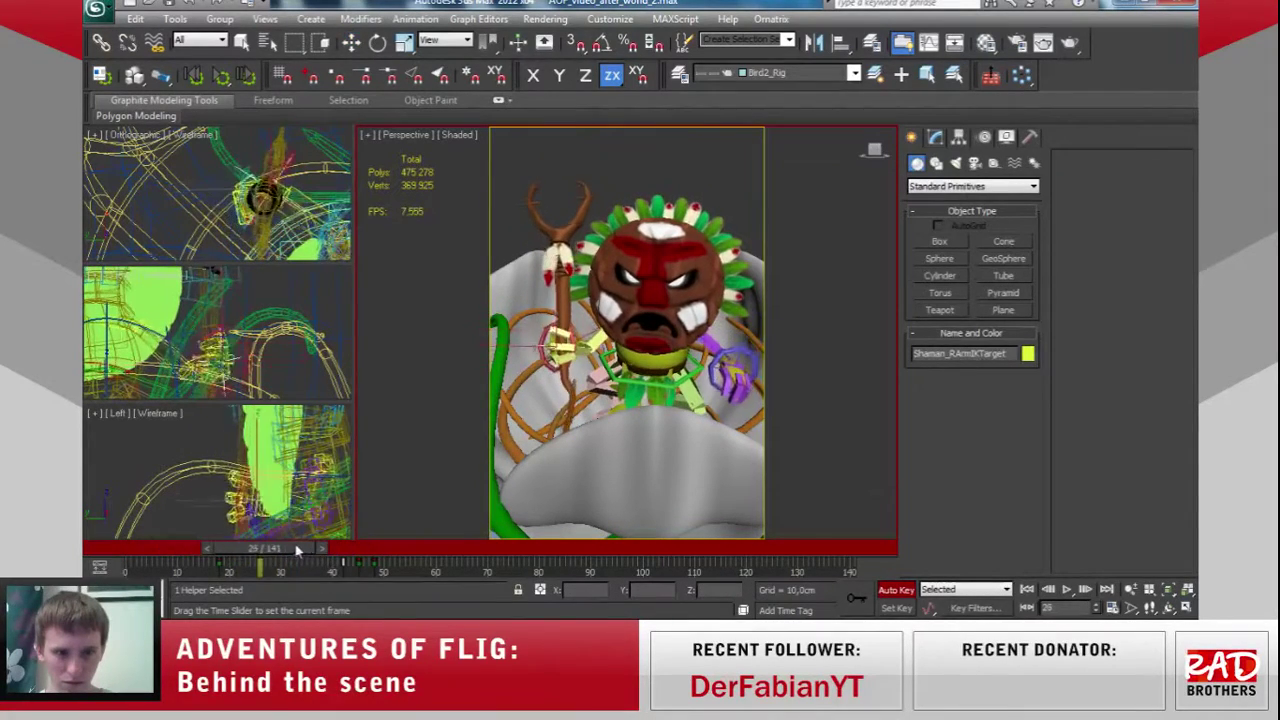
pyautogui.press('w')
pyautogui.moveTo(551, 299); pyautogui.dragTo(527, 268)
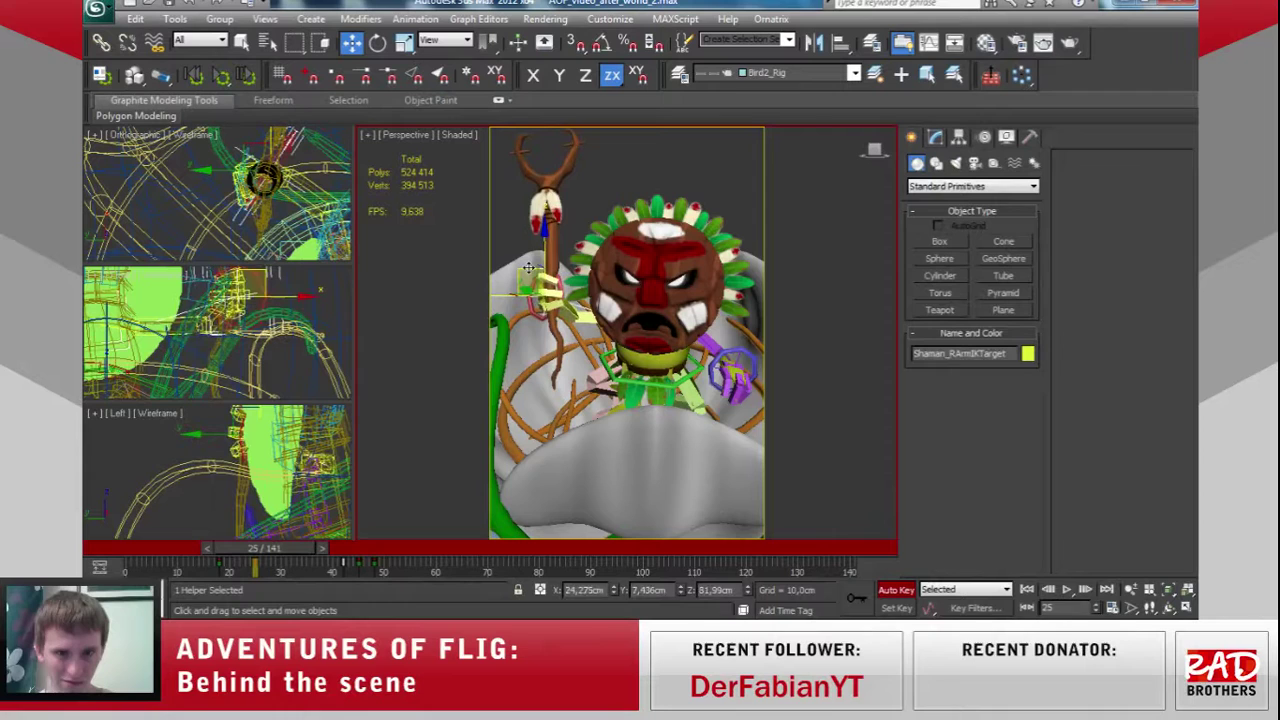
# Lower the right-arm IK target at frame 33 and again around frame 25.
pyautogui.moveTo(278, 549); pyautogui.dragTo(327, 549)
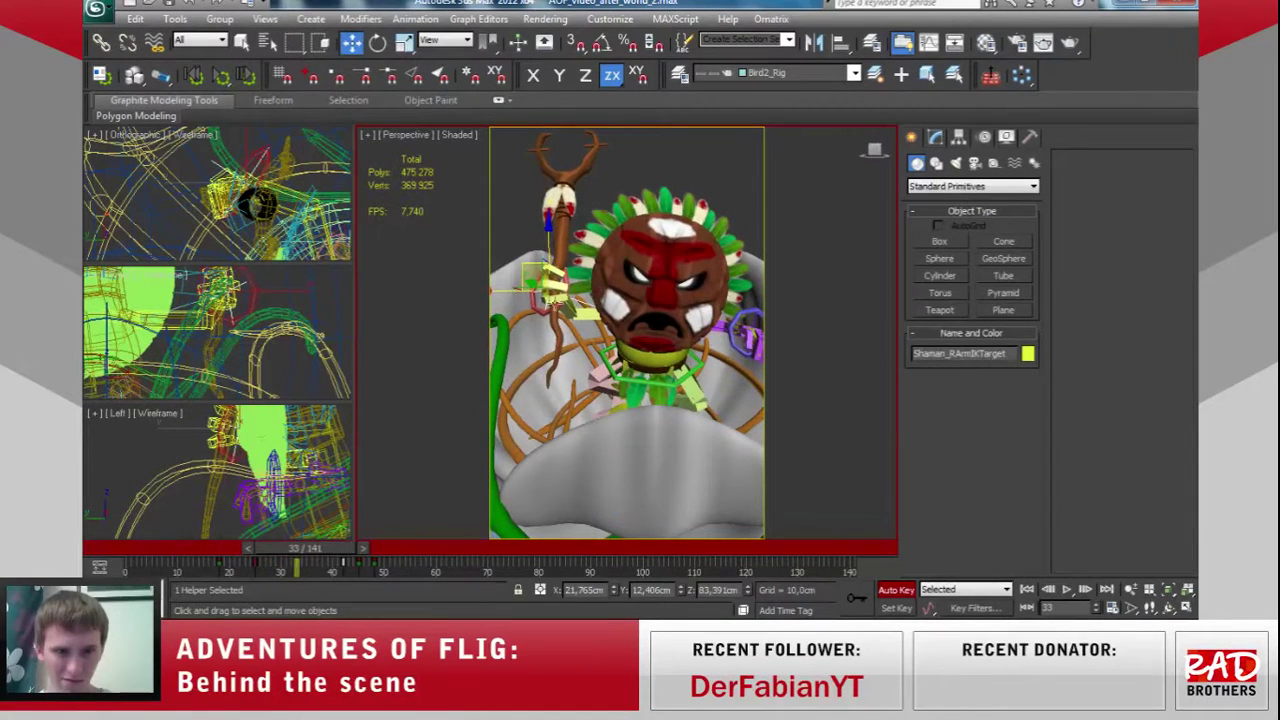
pyautogui.moveTo(523, 262); pyautogui.dragTo(518, 310)
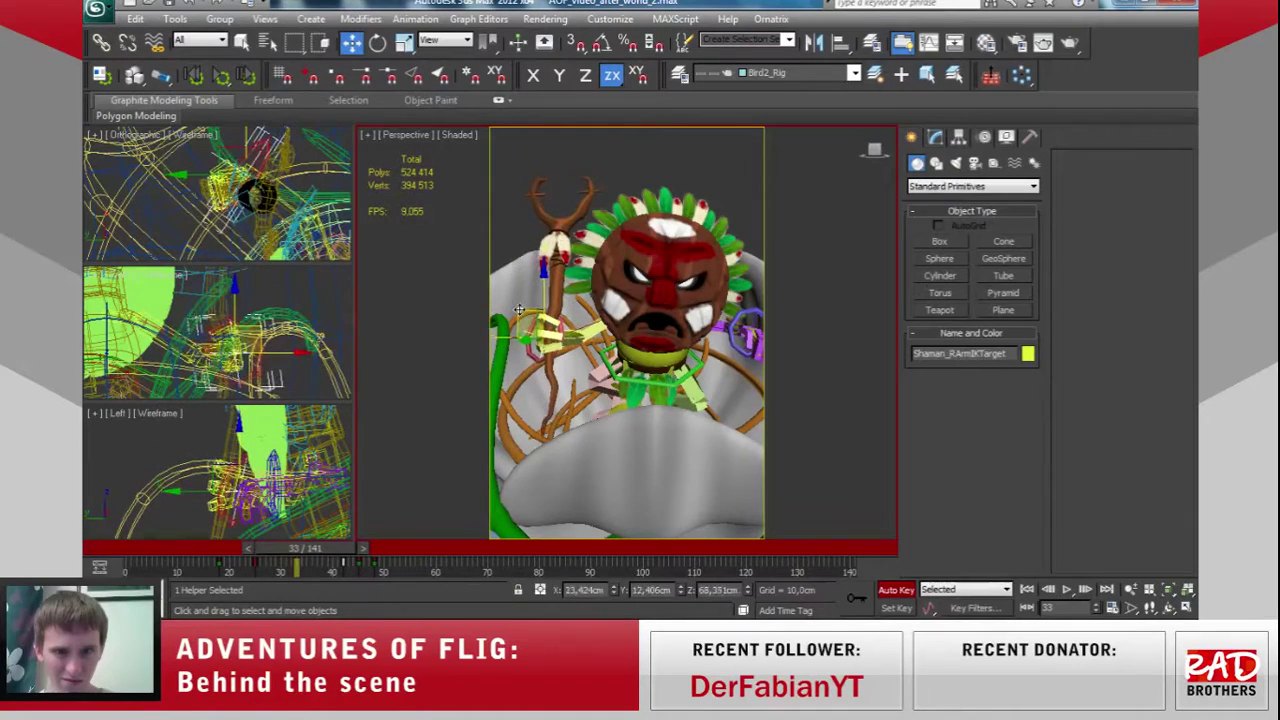
pyautogui.moveTo(313, 548)
pyautogui.mouseDown()
pyautogui.moveTo(262, 560)
pyautogui.moveTo(381, 562)
pyautogui.moveTo(279, 556)
pyautogui.mouseUp()
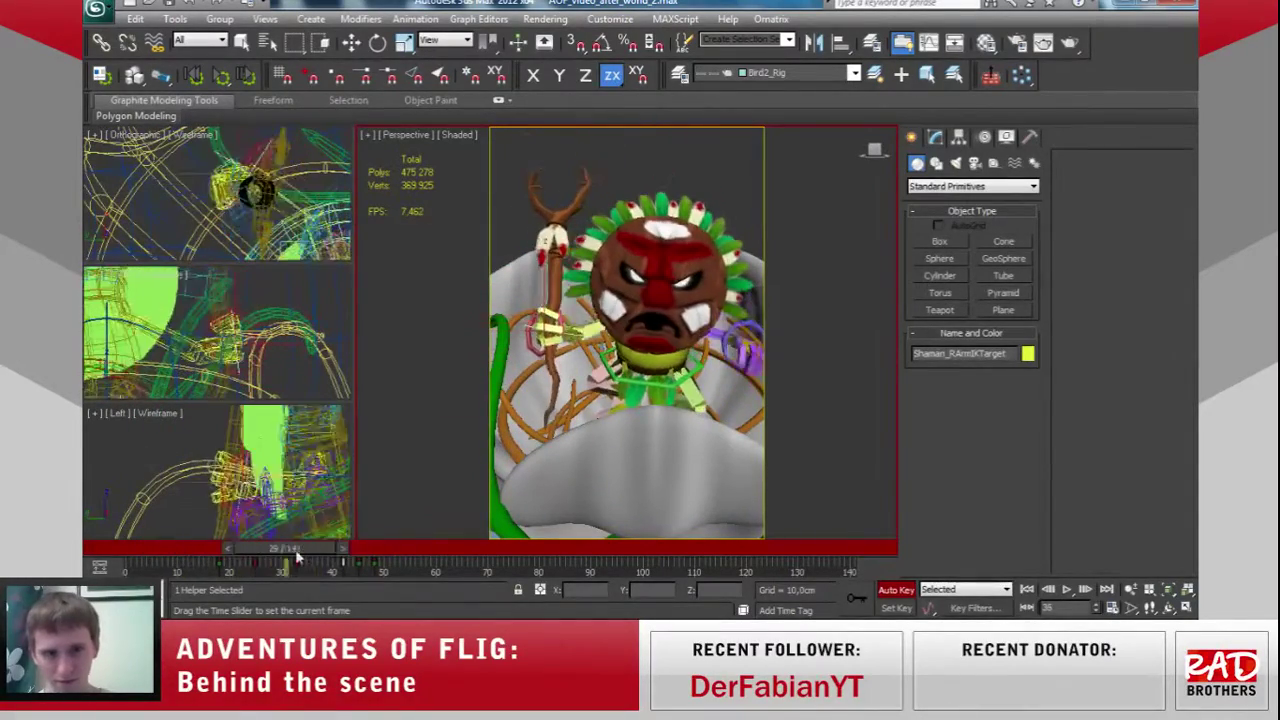
pyautogui.press('w')
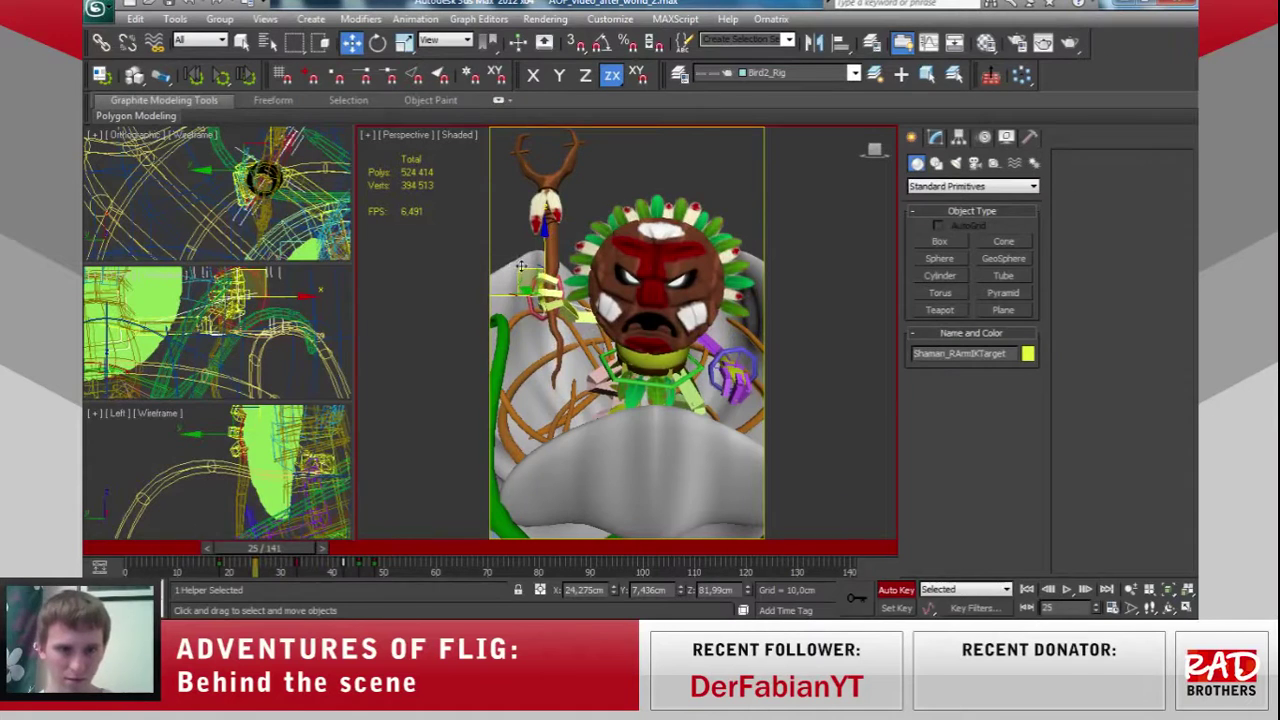
pyautogui.moveTo(521, 284); pyautogui.dragTo(521, 296)
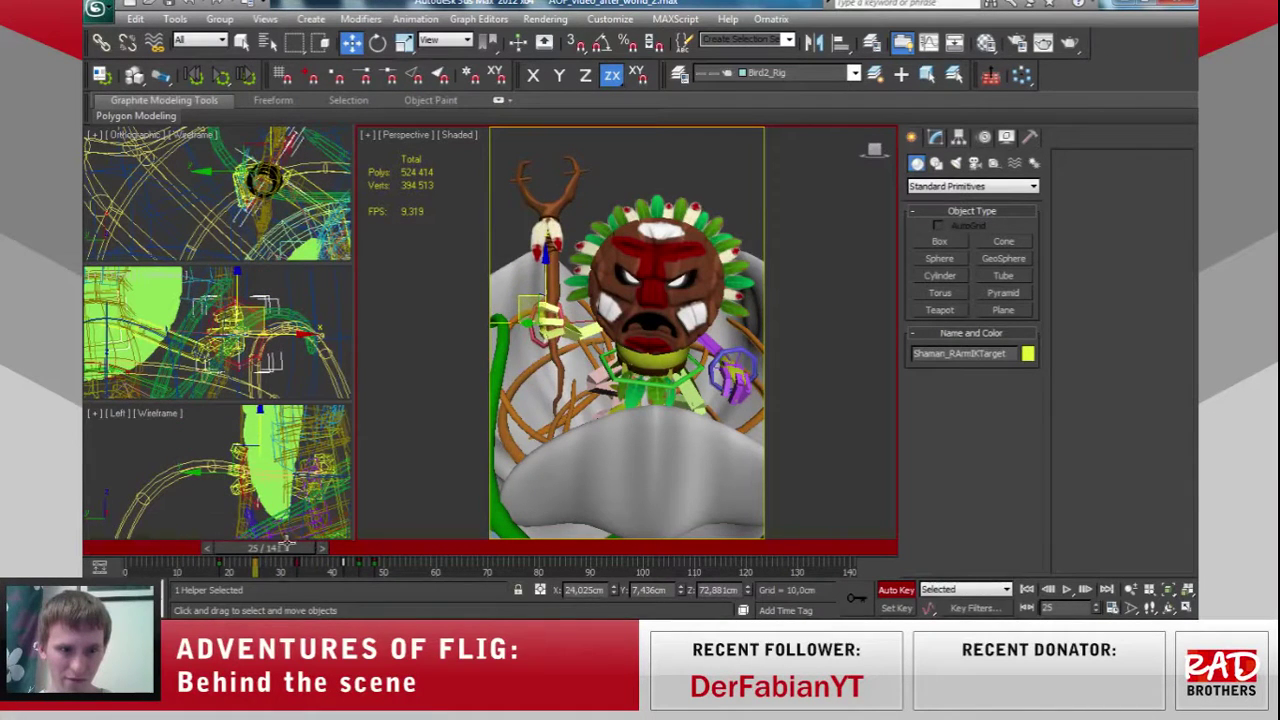
# Move the track bar key from frame 18 to 15 and play through the motion.
pyautogui.moveTo(287, 547); pyautogui.dragTo(213, 561)
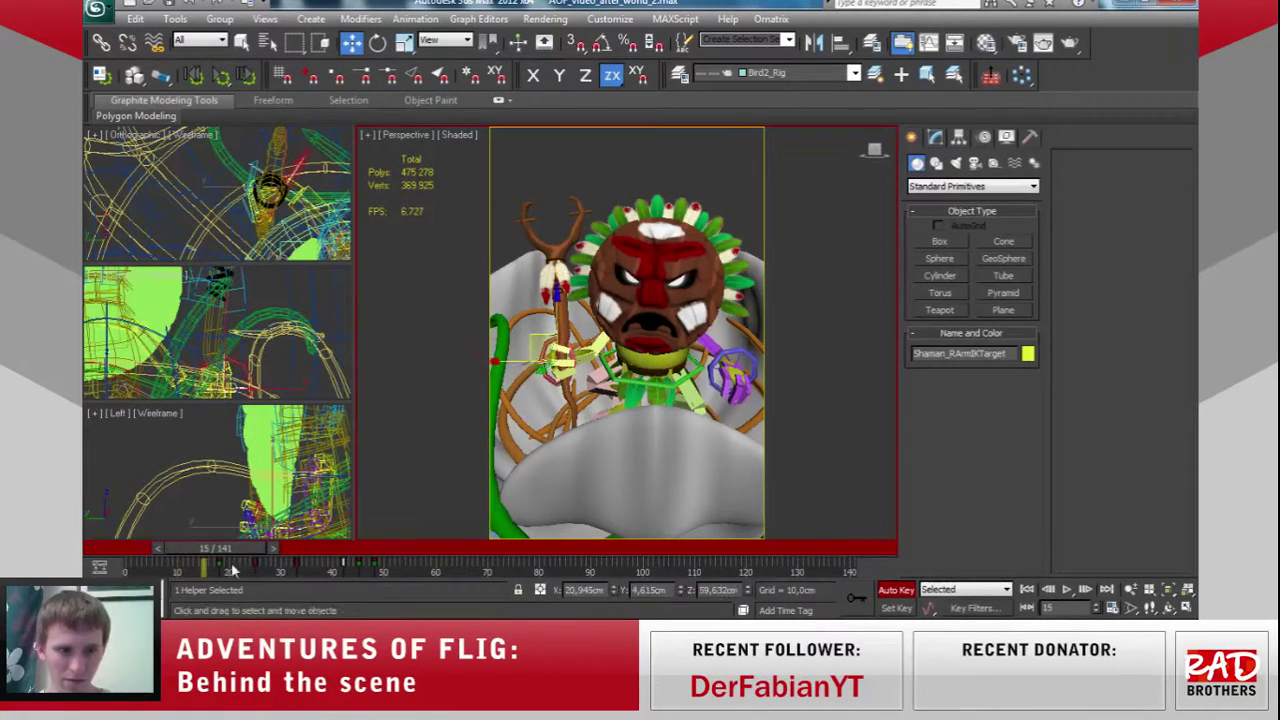
pyautogui.click(232, 571)
pyautogui.moveTo(203, 567)
pyautogui.mouseDown()
pyautogui.moveTo(309, 548)
pyautogui.moveTo(360, 566)
pyautogui.mouseUp()
pyautogui.moveTo(385, 563)
pyautogui.mouseDown()
pyautogui.moveTo(279, 580)
pyautogui.moveTo(420, 570)
pyautogui.mouseUp()
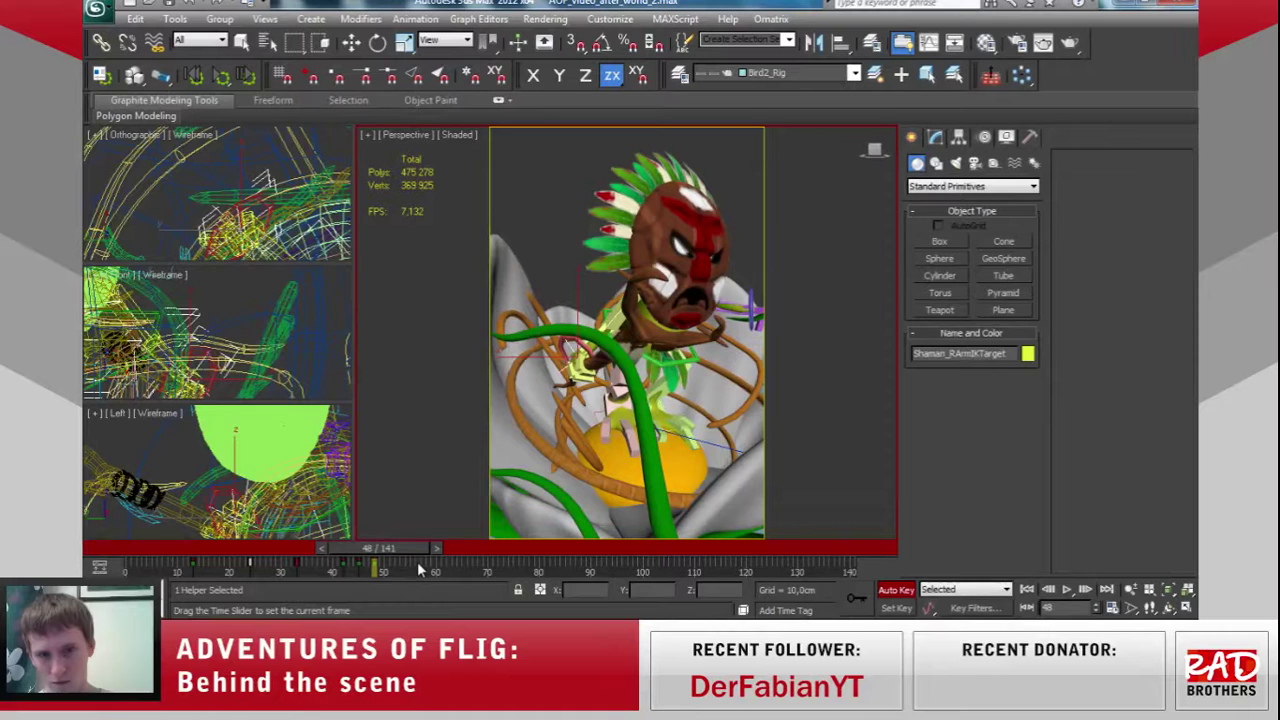
# Switch to the Camera001 view and browse the scene layer list without changing it.
pyautogui.press('w')
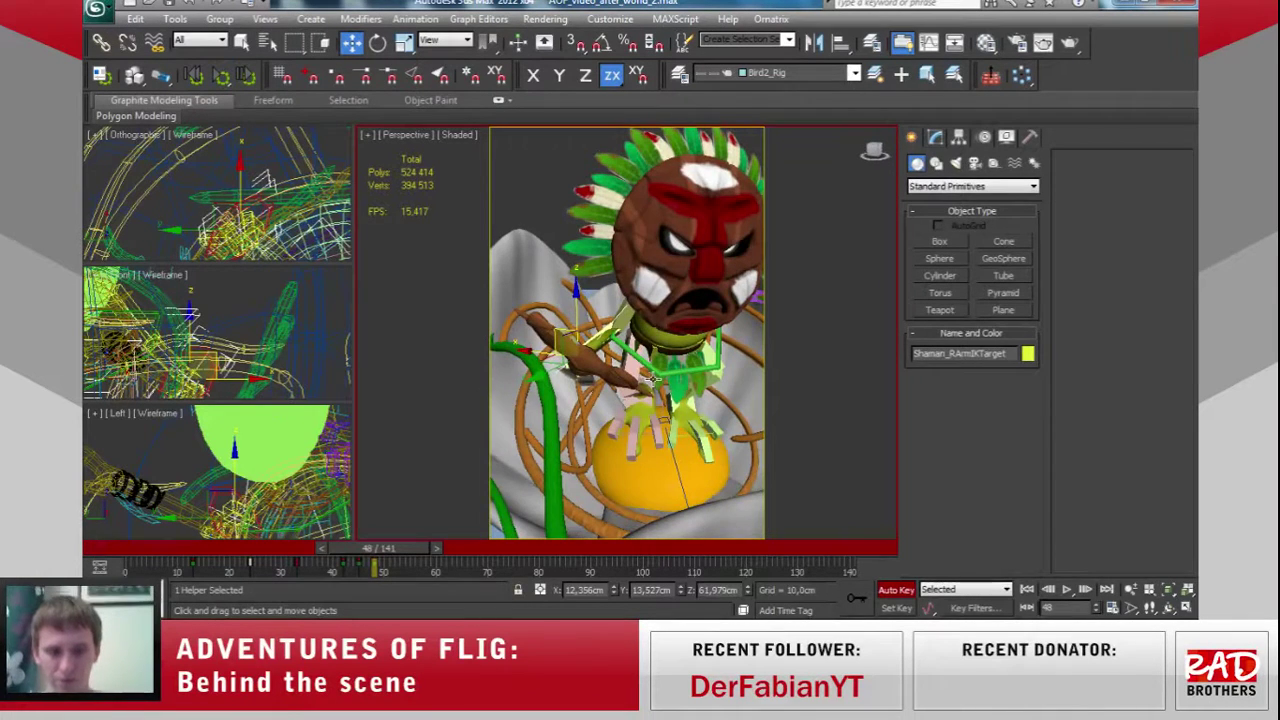
pyautogui.press('c')
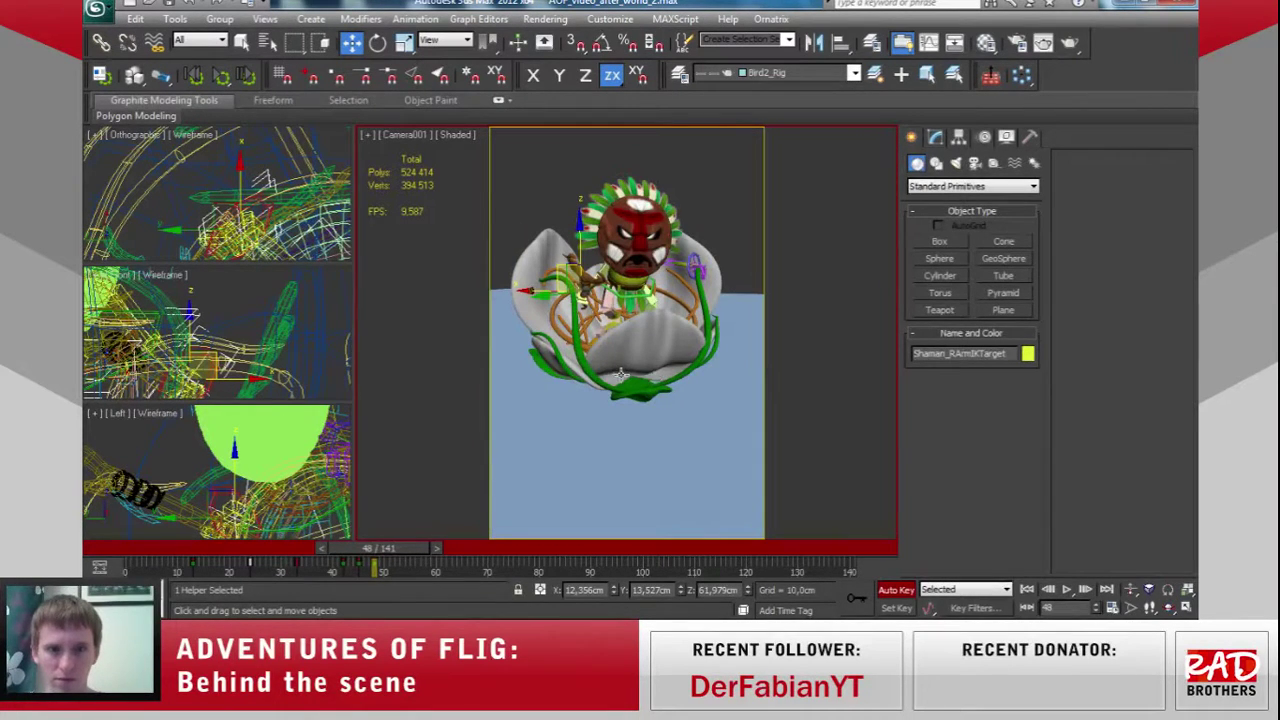
pyautogui.click(855, 76)
pyautogui.click(700, 118)
pyautogui.click(701, 127)
pyautogui.click(407, 552)
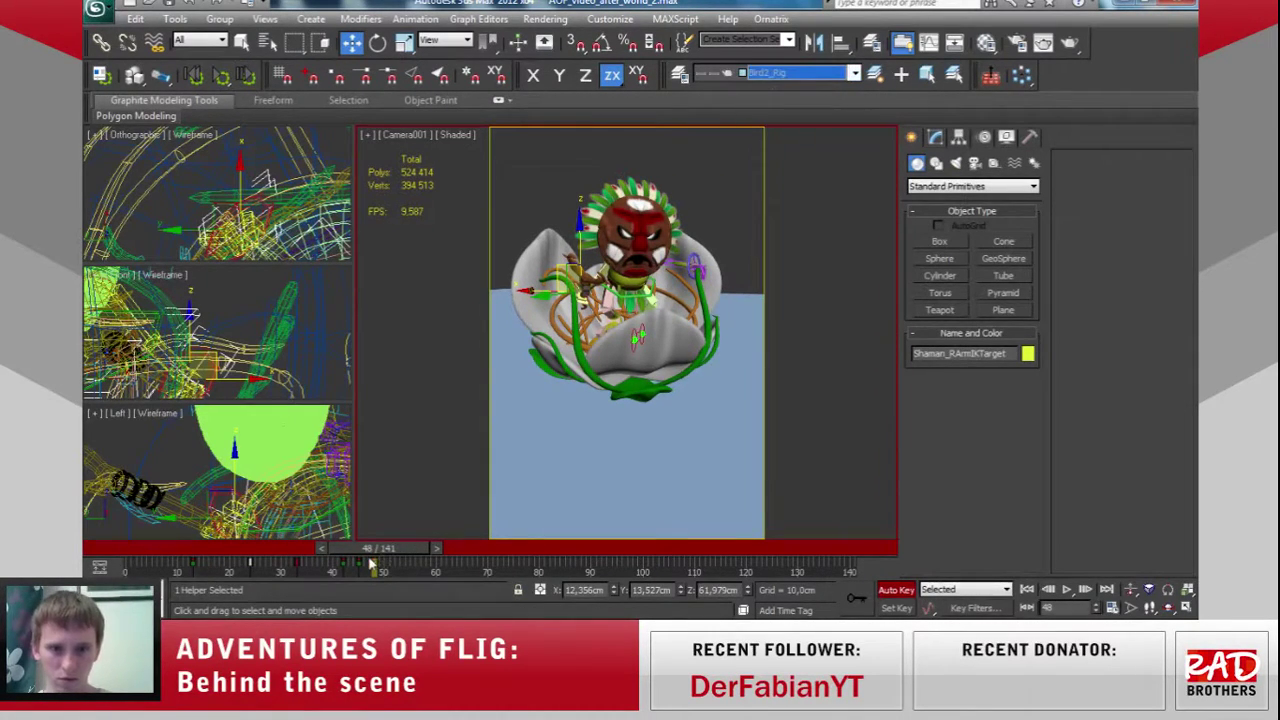
# Scrub the animation to frame 63 and briefly check the live stream in the browser.
pyautogui.moveTo(395, 546)
pyautogui.mouseDown()
pyautogui.moveTo(309, 551)
pyautogui.moveTo(800, 497)
pyautogui.moveTo(469, 530)
pyautogui.mouseUp()
pyautogui.press('w')
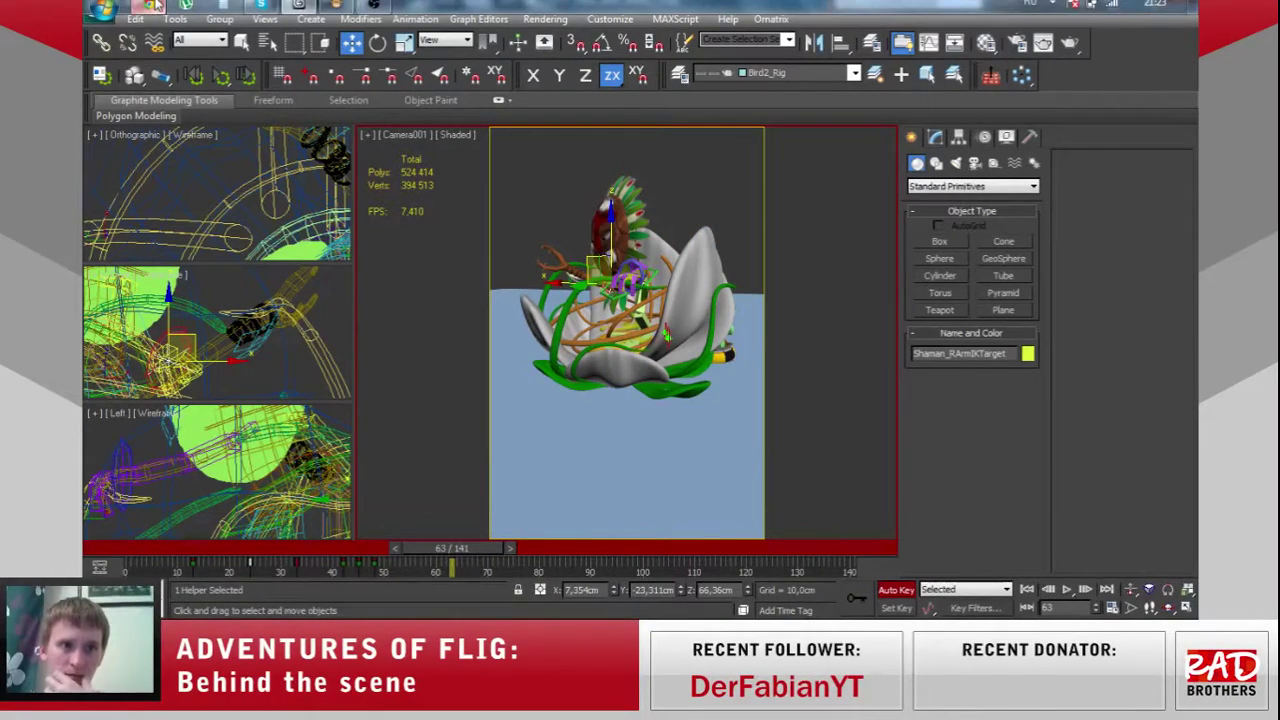
pyautogui.click(148, 6)
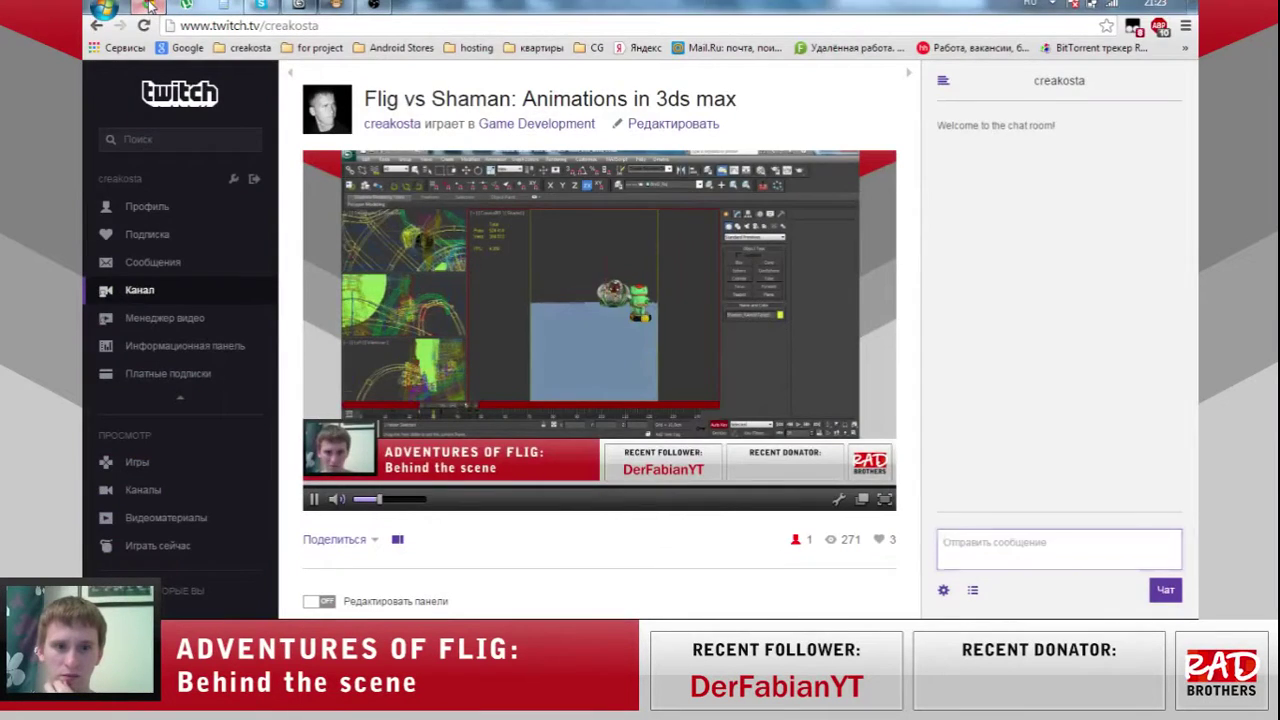
pyautogui.click(148, 6)
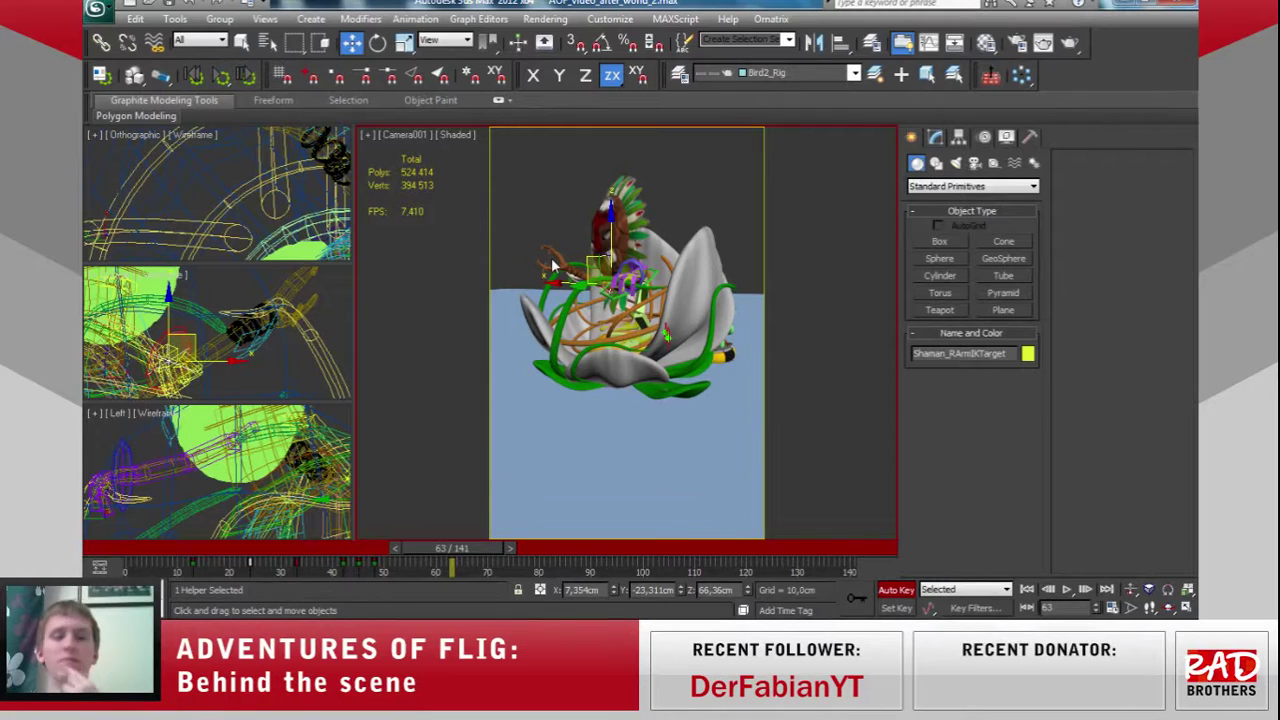
# Render an AVI animated preview of Camera001 covering frames 0–140 at 334 × 500.
pyautogui.click(366, 137)
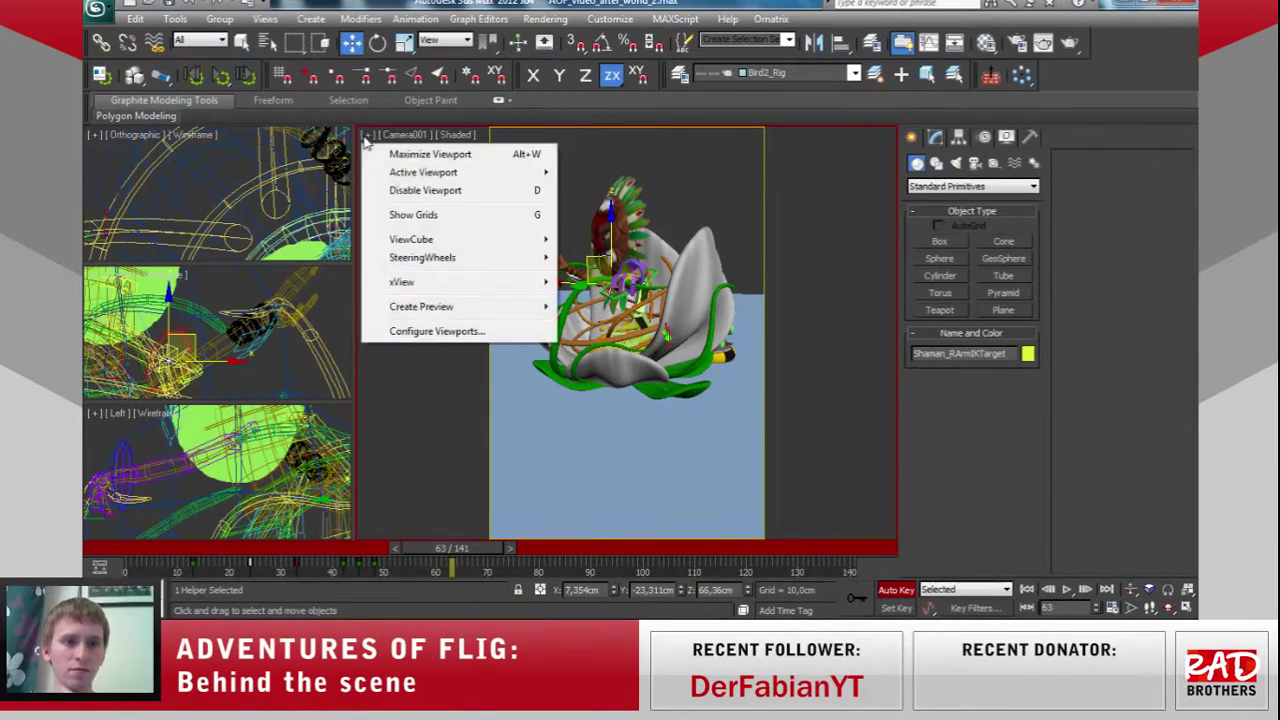
pyautogui.moveTo(421, 306)
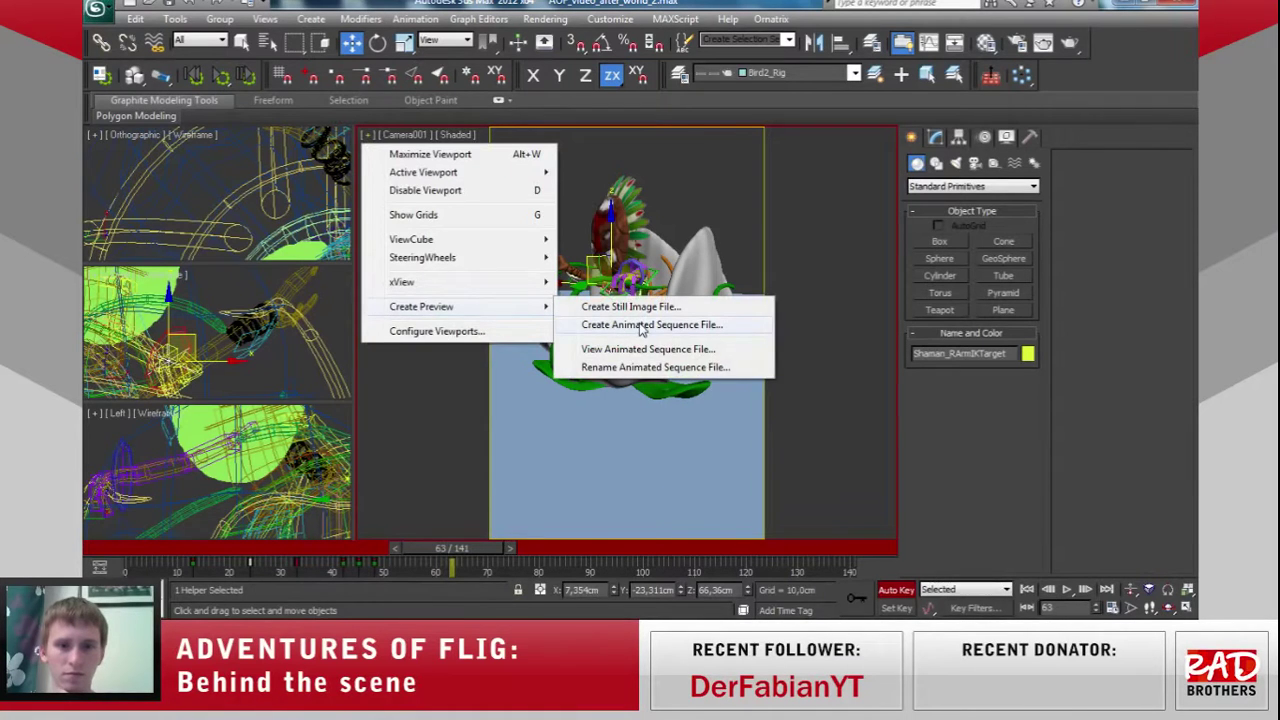
pyautogui.click(642, 327)
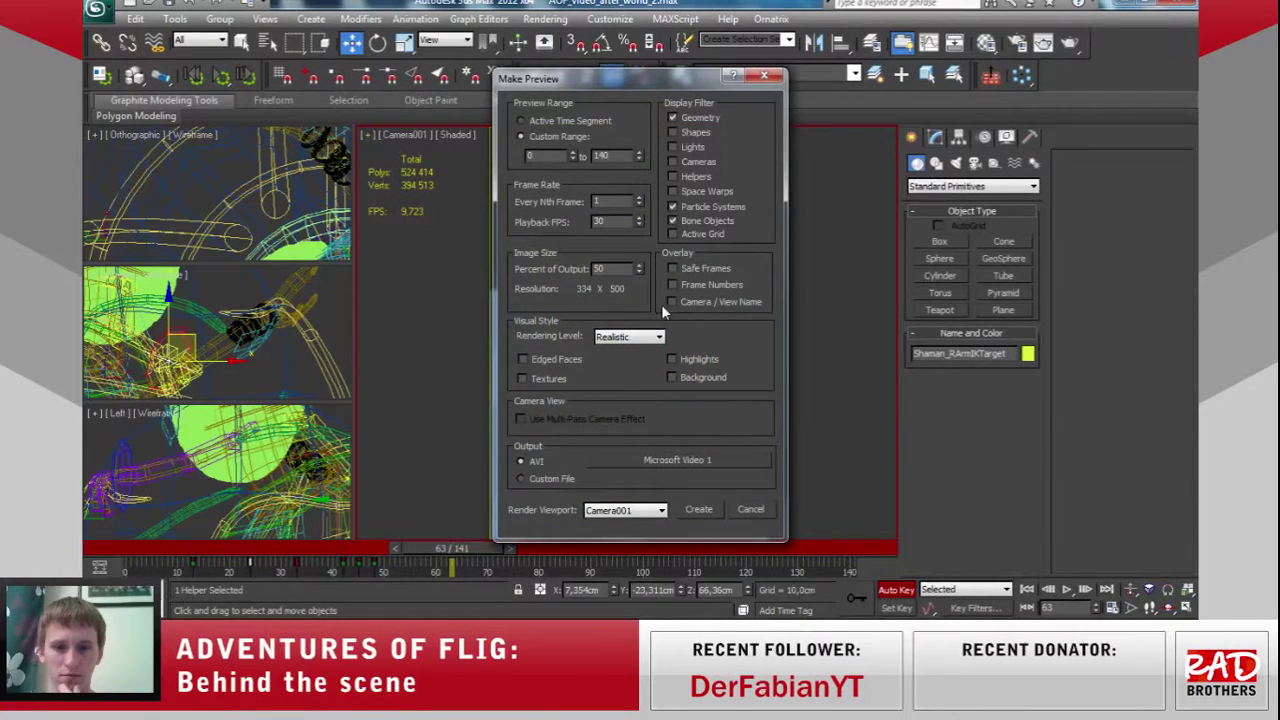
pyautogui.click(699, 509)
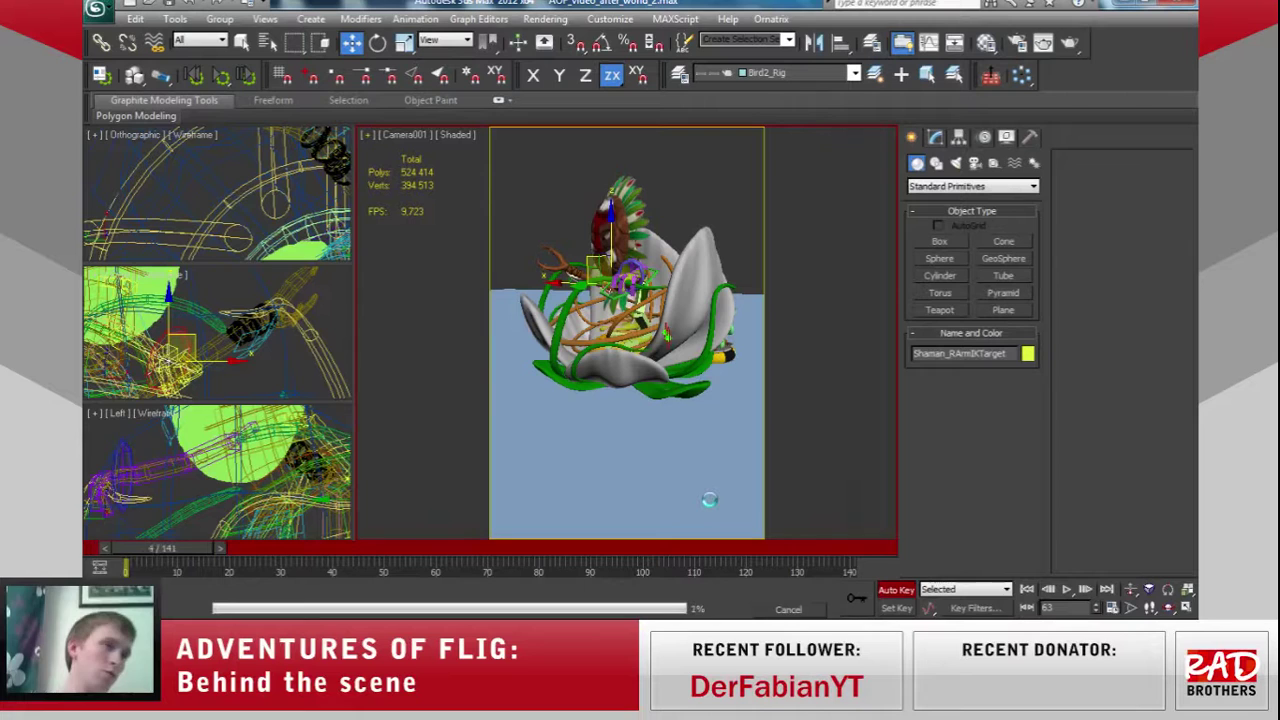
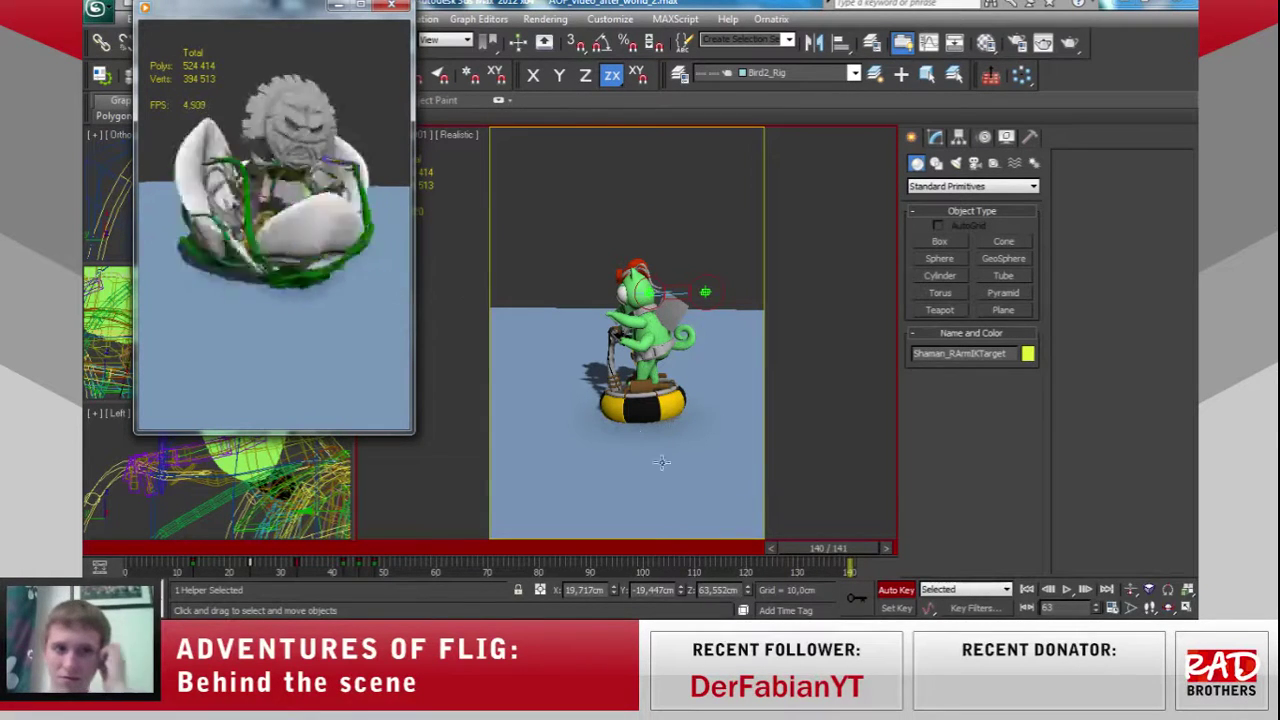
# Close the preview and shift the right-arm IK target's animation key one frame later.
pyautogui.click(391, 5)
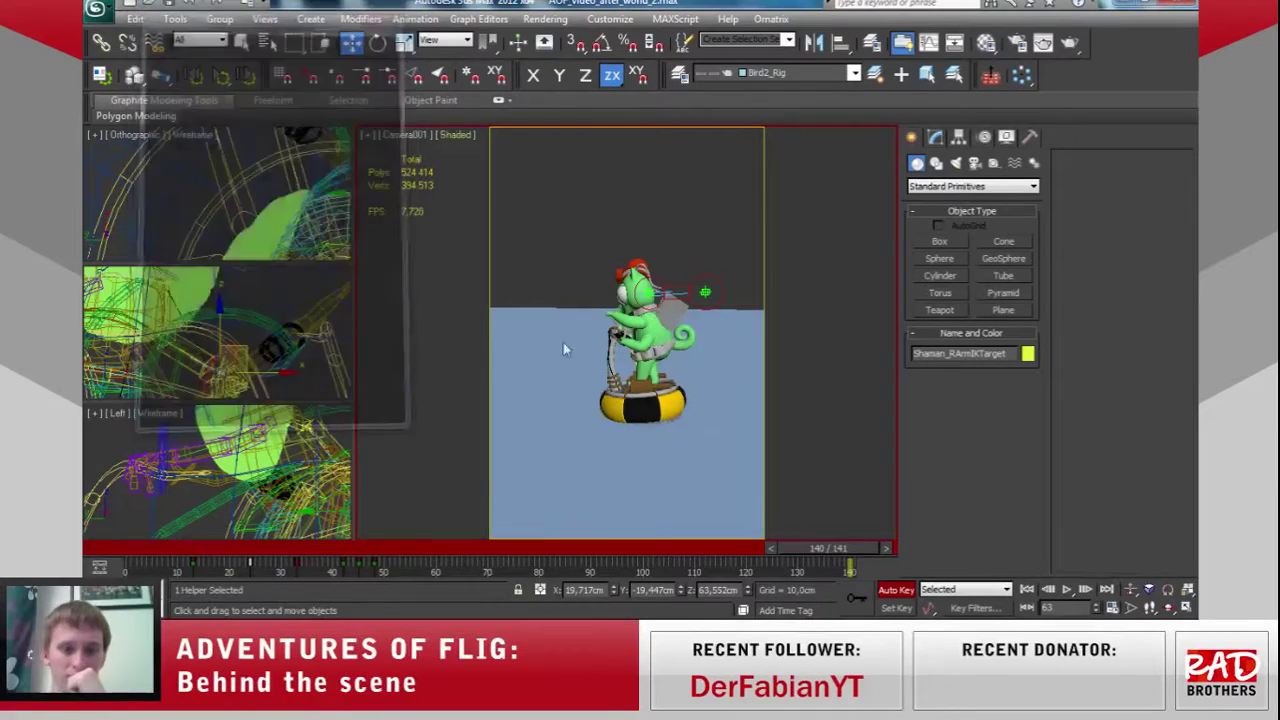
pyautogui.moveTo(828, 548); pyautogui.dragTo(361, 553)
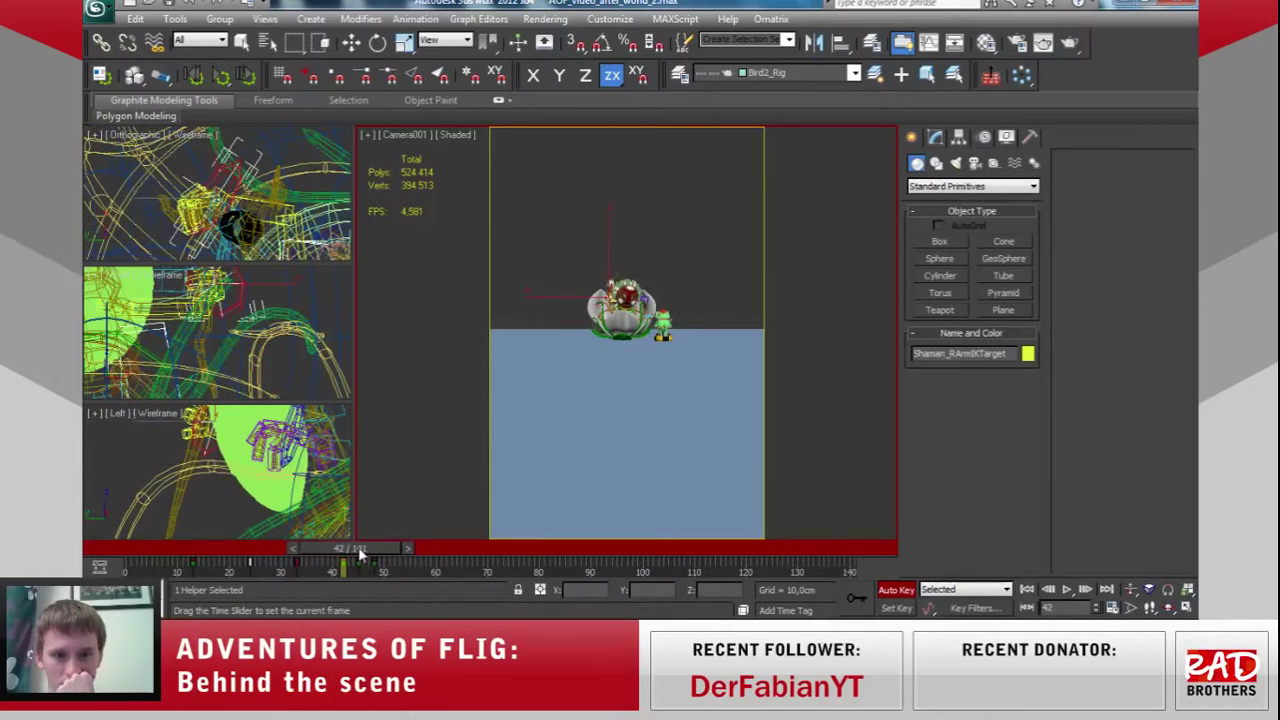
pyautogui.press('w')
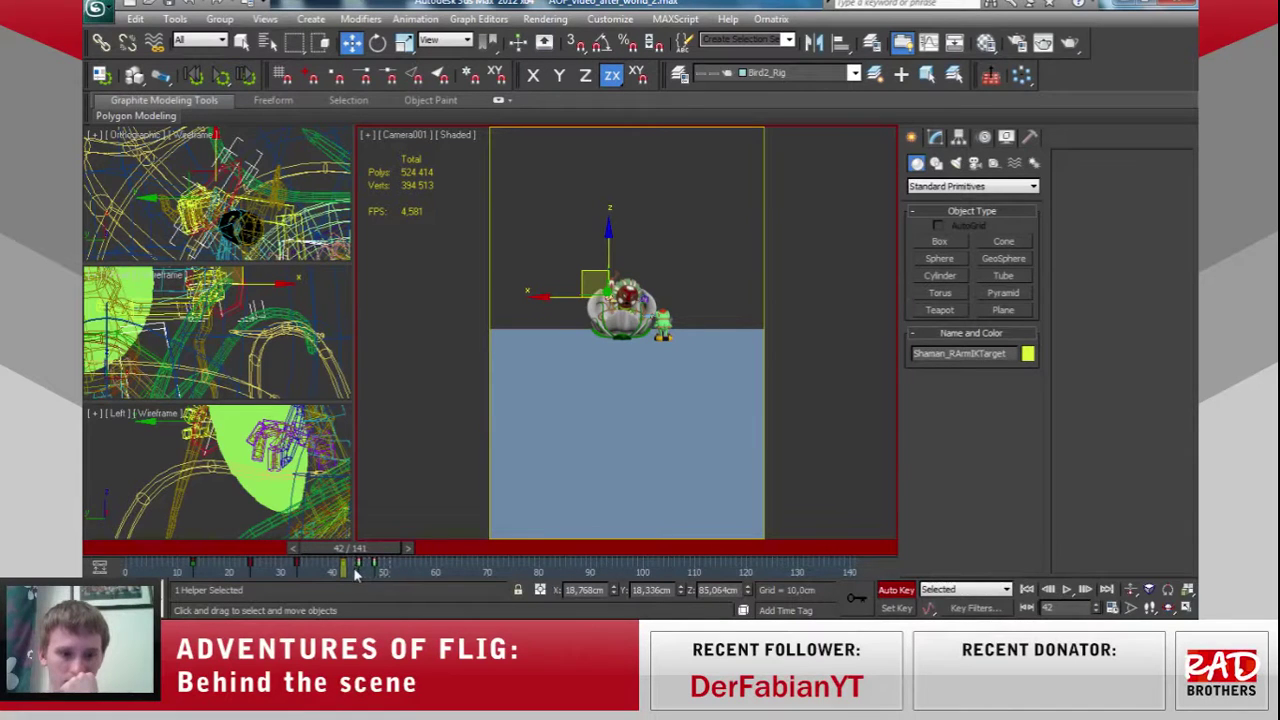
pyautogui.moveTo(343, 566); pyautogui.dragTo(350, 566)
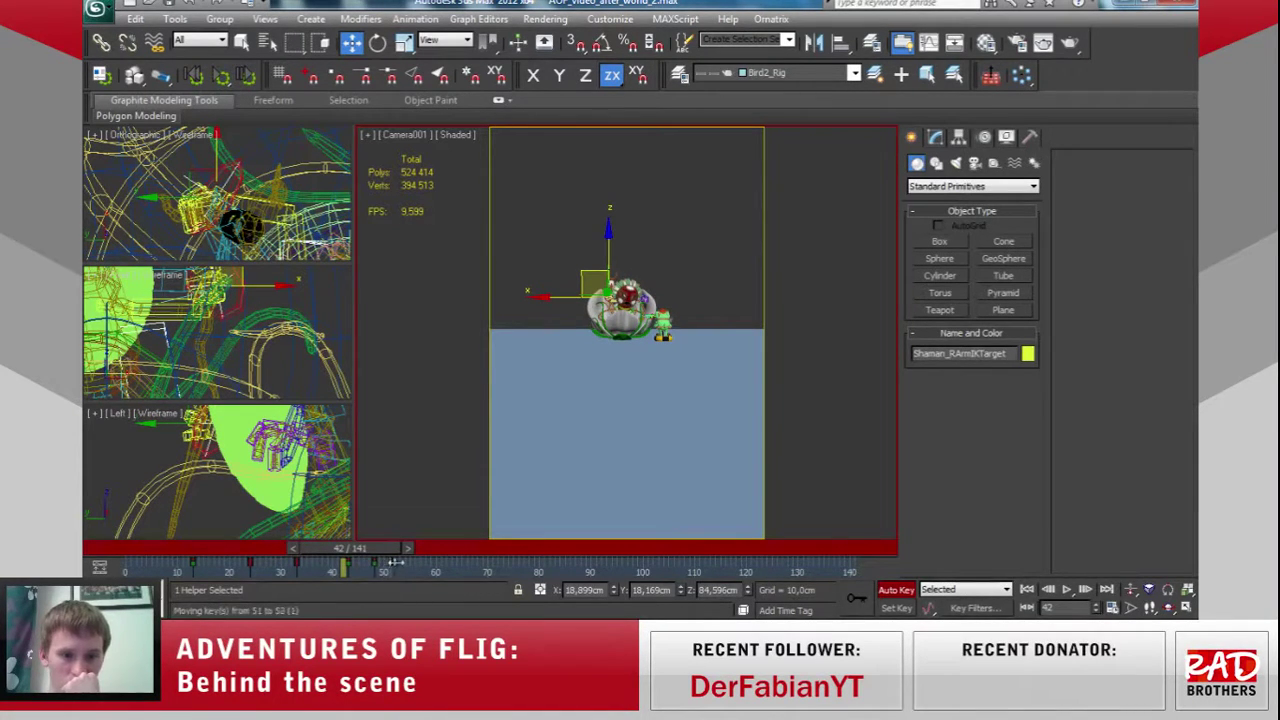
pyautogui.moveTo(398, 562)
pyautogui.mouseDown()
pyautogui.moveTo(418, 553)
pyautogui.moveTo(438, 557)
pyautogui.moveTo(393, 563)
pyautogui.moveTo(452, 572)
pyautogui.moveTo(330, 570)
pyautogui.moveTo(371, 568)
pyautogui.moveTo(362, 589)
pyautogui.moveTo(418, 593)
pyautogui.moveTo(407, 586)
pyautogui.mouseUp()
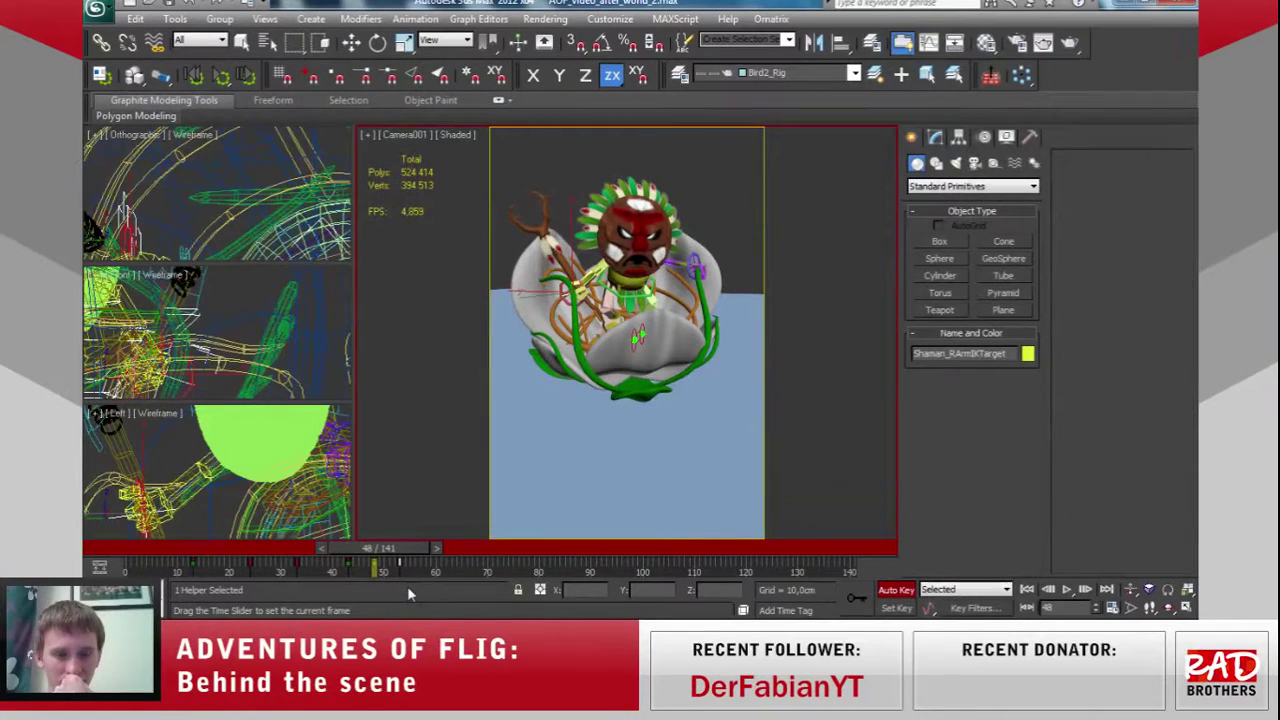
# Nudge the right-arm IK target to a new position and scrub back to about frame 40.
pyautogui.press('w')
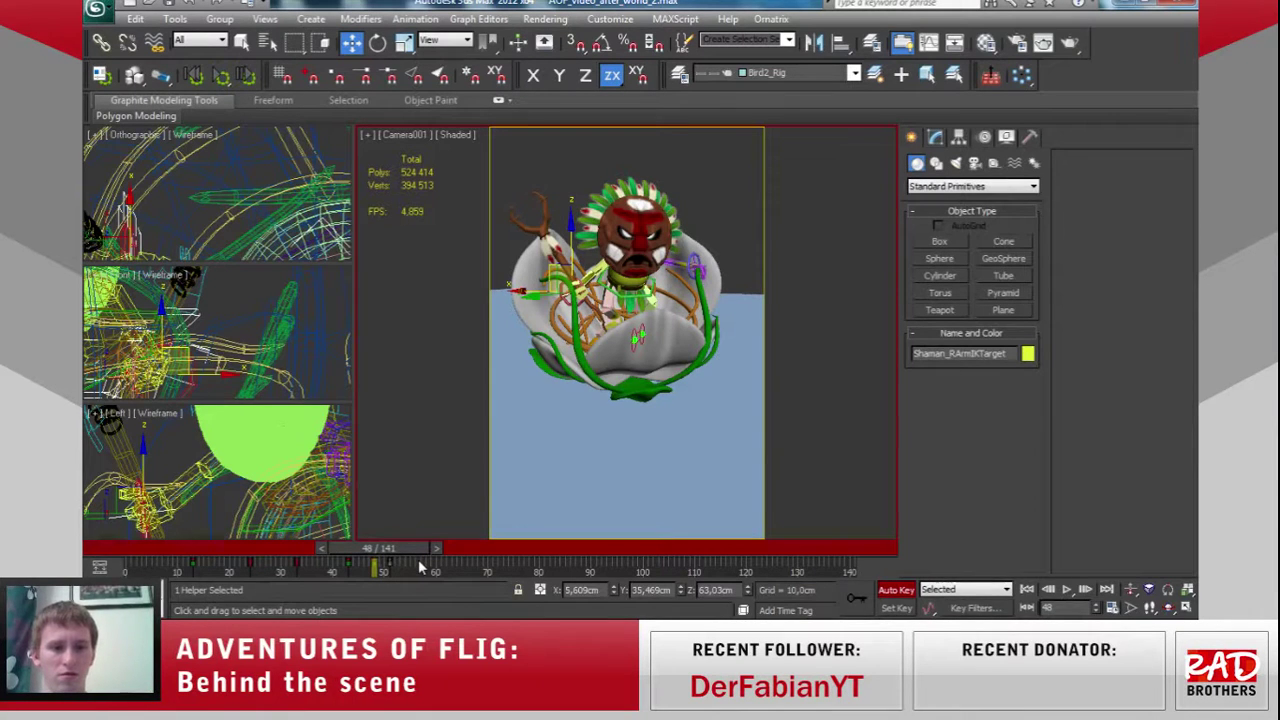
pyautogui.hotkey('ctrl', 'z')
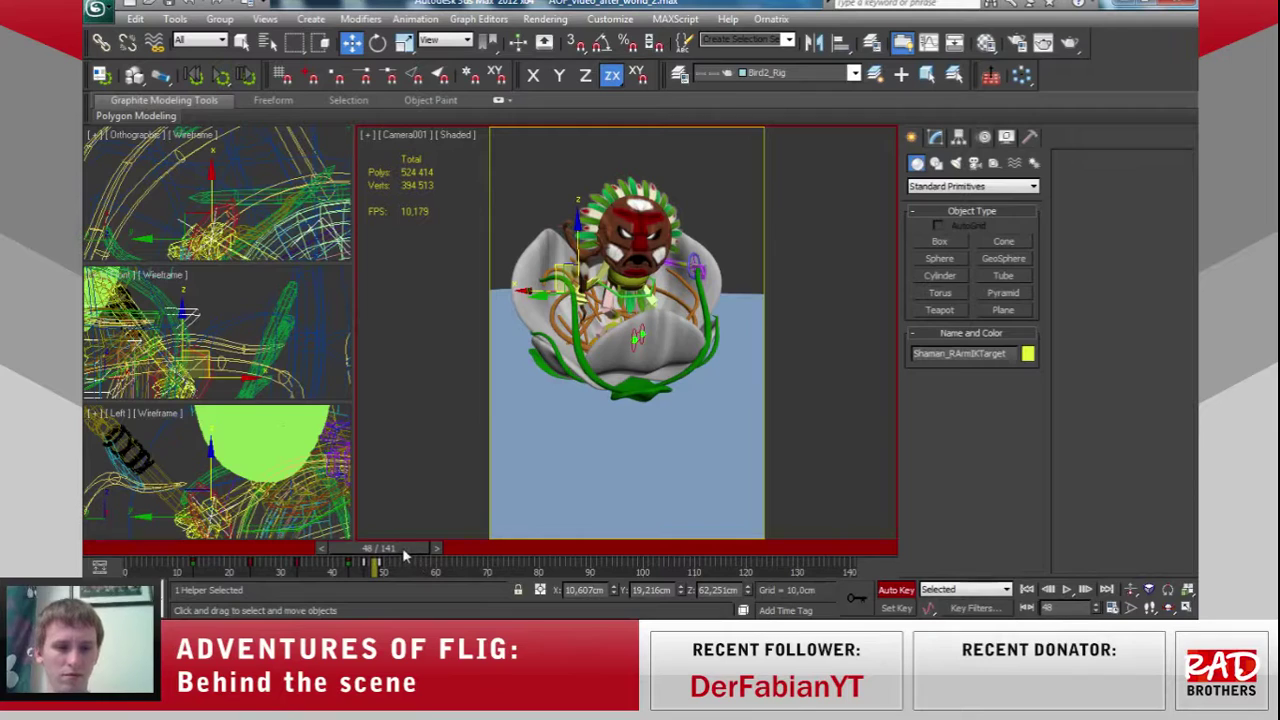
pyautogui.moveTo(402, 547)
pyautogui.mouseDown()
pyautogui.moveTo(358, 550)
pyautogui.moveTo(412, 568)
pyautogui.moveTo(352, 568)
pyautogui.mouseUp()
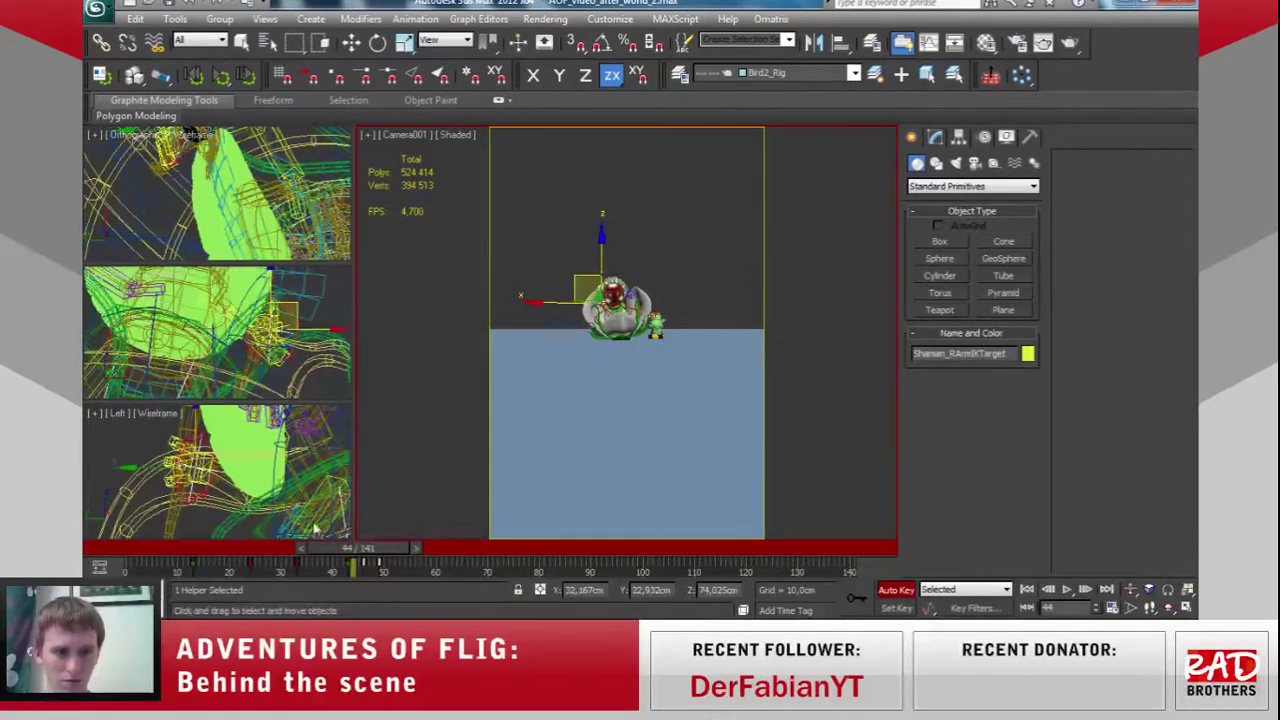
# Select the Shaman_Taz body and move its key from frame 46 to 48, then check frame 63.
pyautogui.moveTo(290, 365); pyautogui.dragTo(258, 375, button='middle')
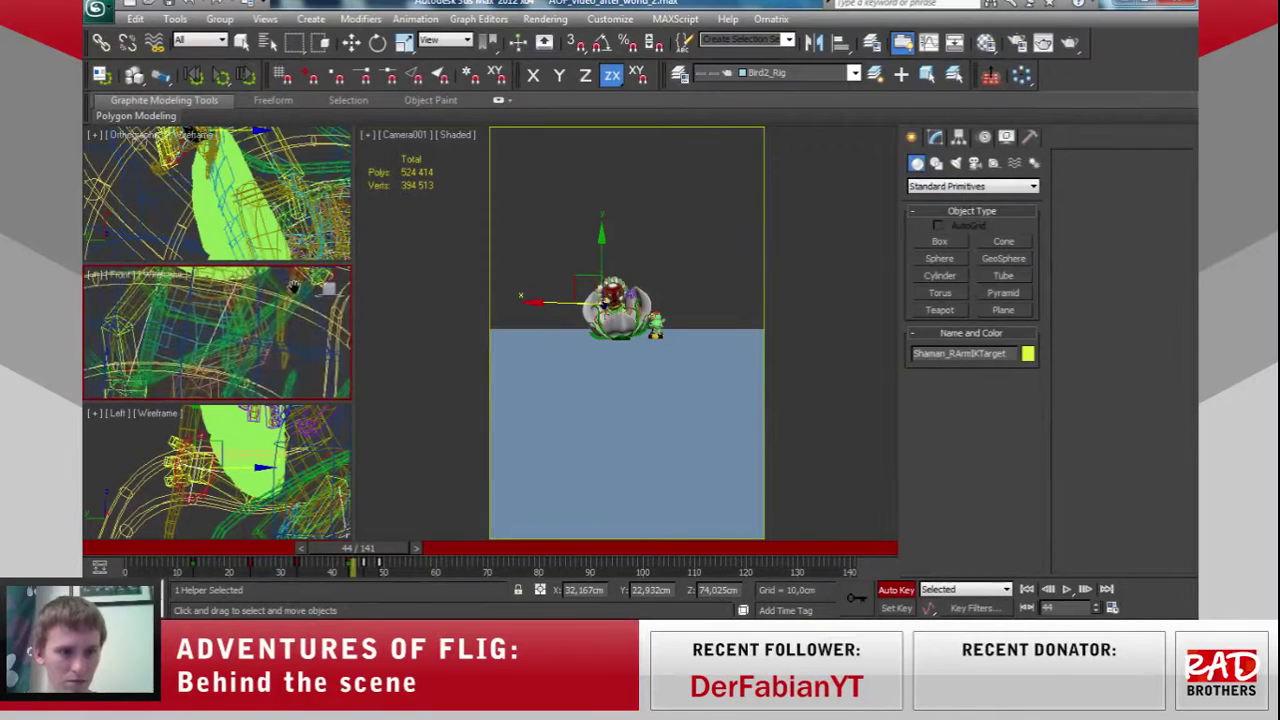
pyautogui.press('w')
pyautogui.scroll(2, 258, 375)
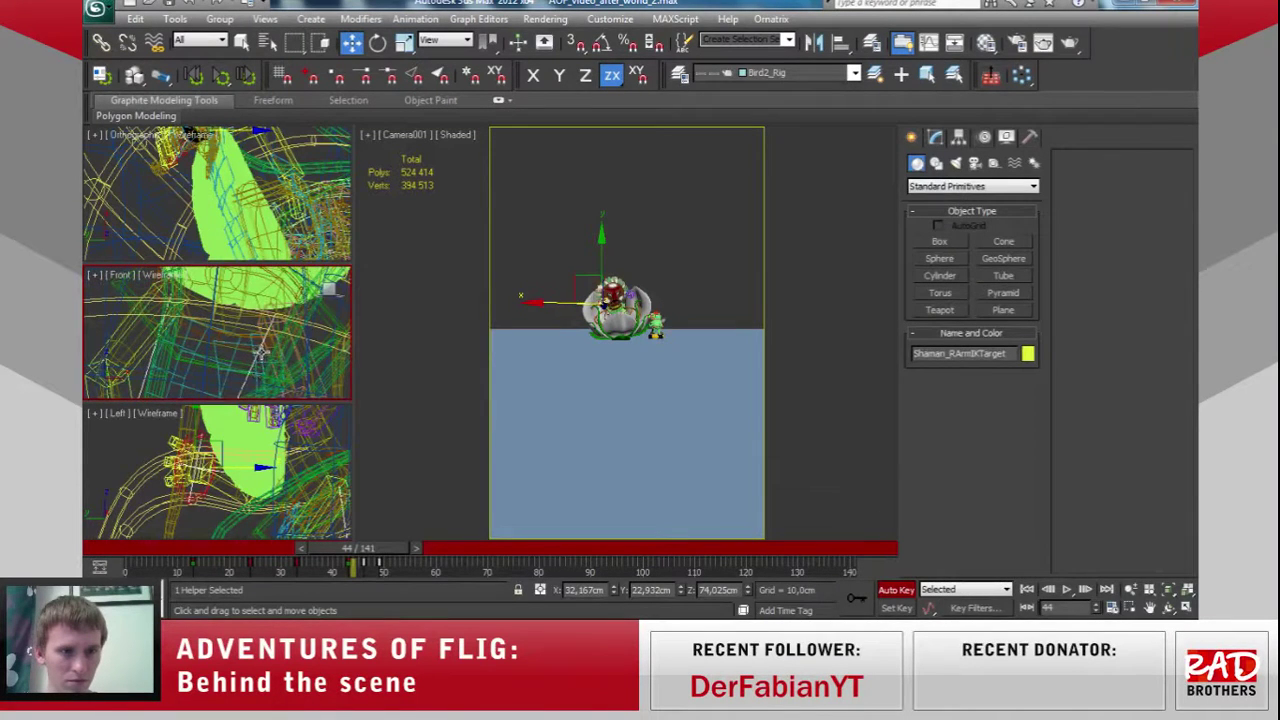
pyautogui.scroll(2, 260, 353)
pyautogui.scroll(1, 262, 355)
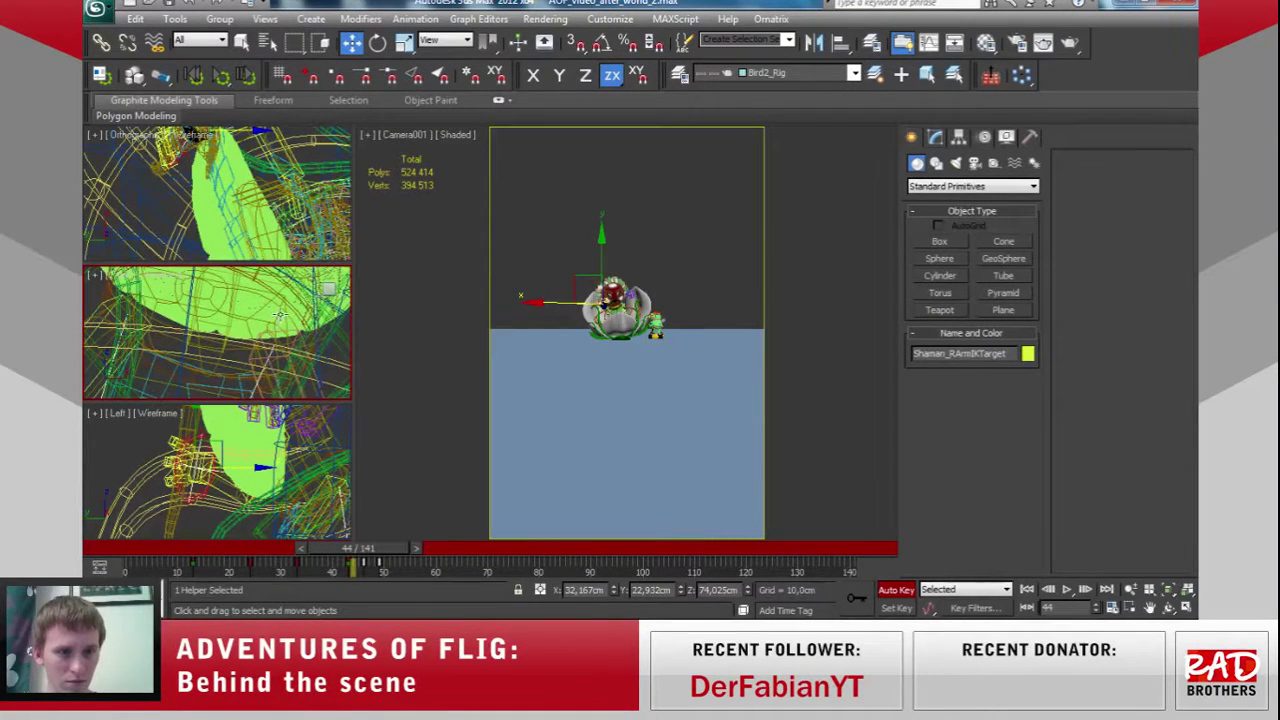
pyautogui.click(280, 315)
pyautogui.press(',')
pyautogui.moveTo(410, 575)
pyautogui.mouseDown()
pyautogui.moveTo(344, 571)
pyautogui.moveTo(381, 567)
pyautogui.mouseUp()
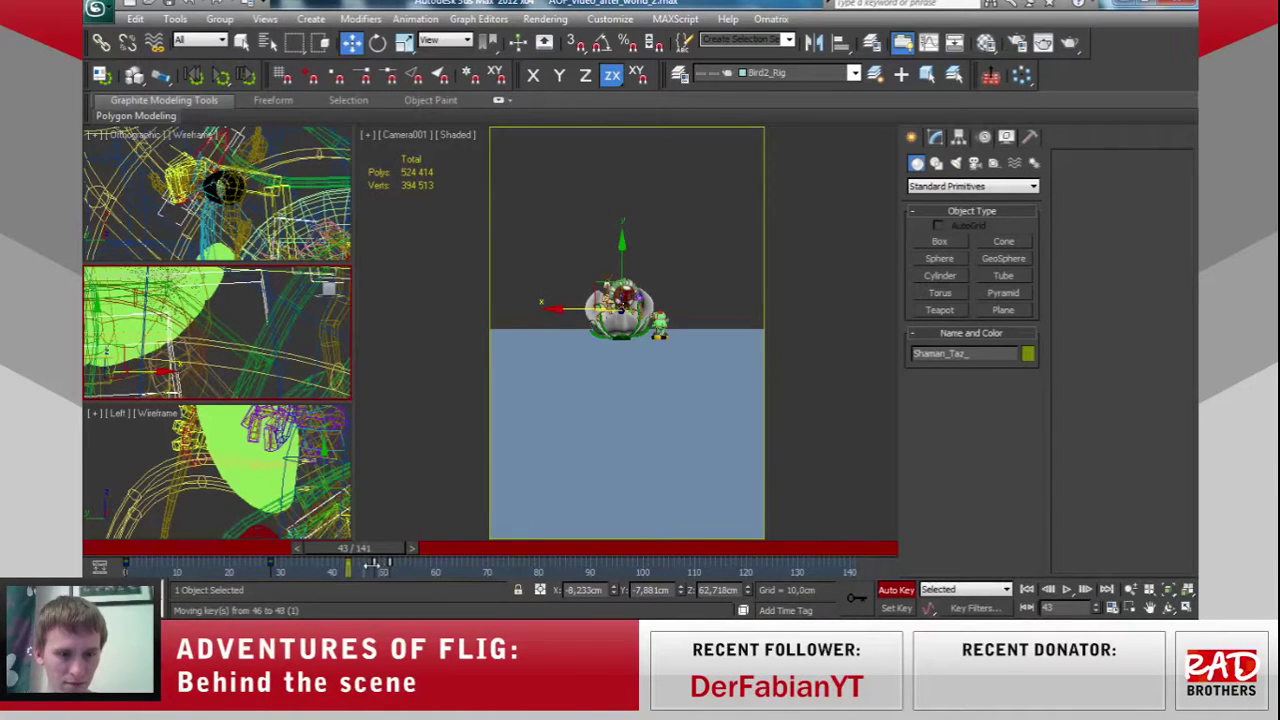
pyautogui.moveTo(340, 572)
pyautogui.mouseDown()
pyautogui.moveTo(457, 565)
pyautogui.moveTo(455, 552)
pyautogui.moveTo(352, 548)
pyautogui.mouseUp()
pyautogui.moveTo(369, 548)
pyautogui.mouseDown()
pyautogui.moveTo(428, 570)
pyautogui.moveTo(484, 568)
pyautogui.mouseUp()
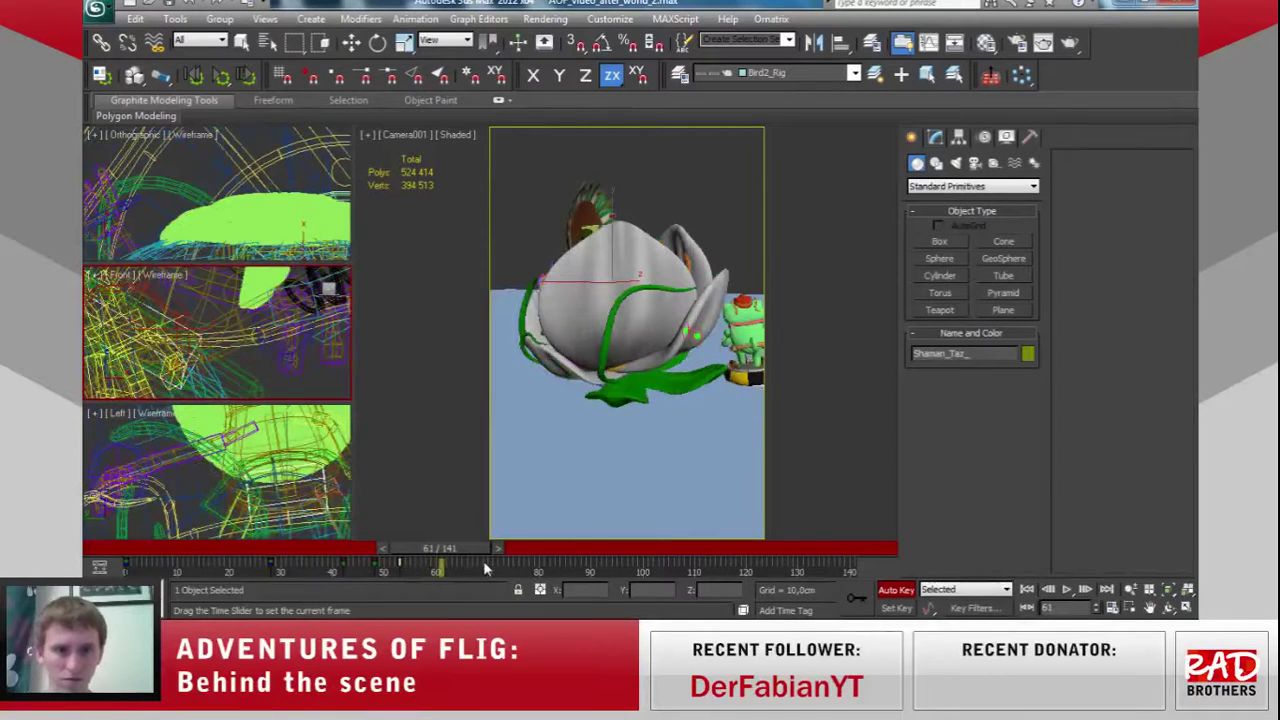
pyautogui.moveTo(484, 568); pyautogui.dragTo(491, 568)
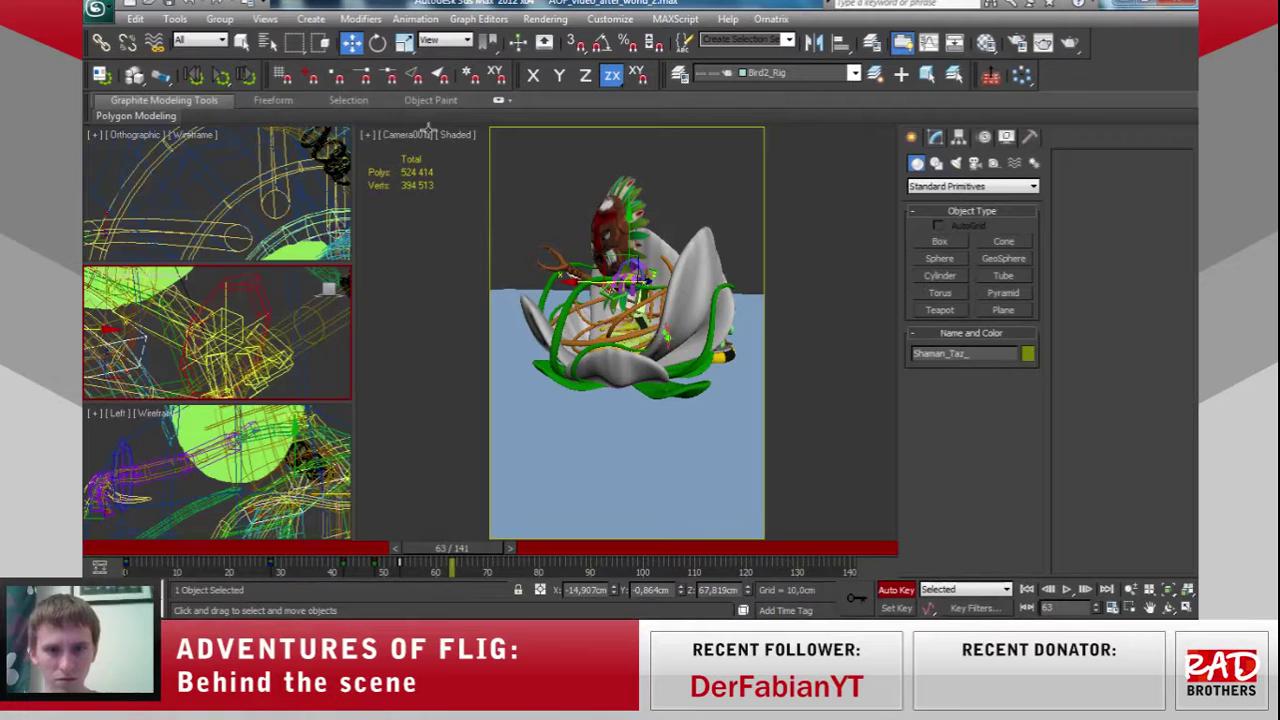
# Rotate the shaman body around its local Y axis in the camera view.
pyautogui.click(377, 46)
pyautogui.click(637, 305)
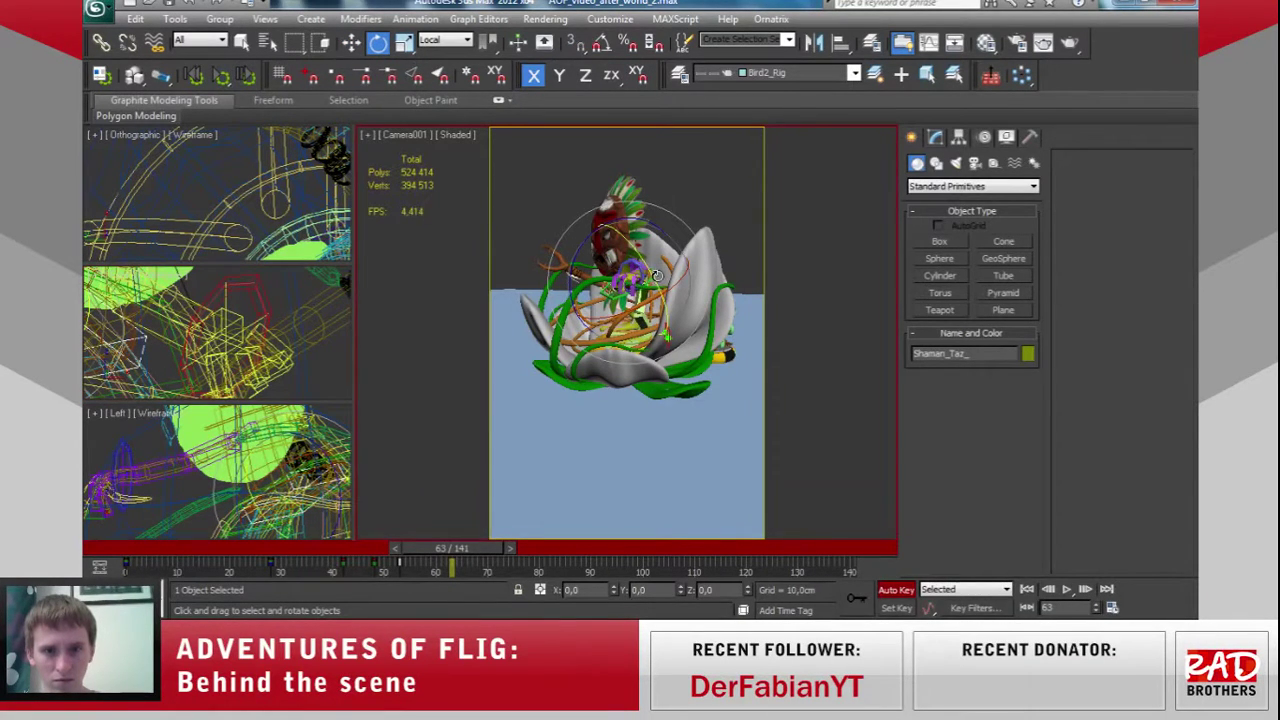
pyautogui.moveTo(656, 275); pyautogui.dragTo(664, 287)
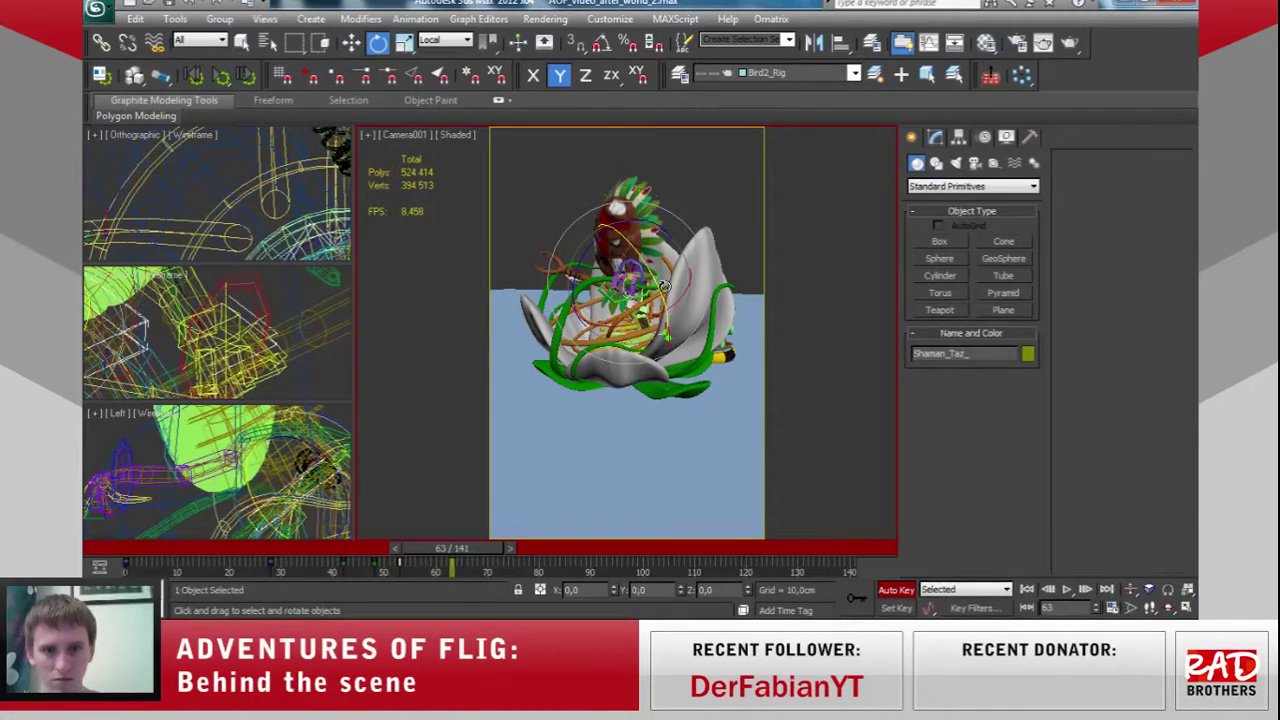
pyautogui.moveTo(460, 552)
pyautogui.mouseDown()
pyautogui.moveTo(404, 548)
pyautogui.moveTo(514, 557)
pyautogui.mouseUp()
# Key a 40.91-degree Y rotation on the body, then a Z rotation of about 20.
pyautogui.press('e')
pyautogui.moveTo(669, 279); pyautogui.dragTo(673, 346)
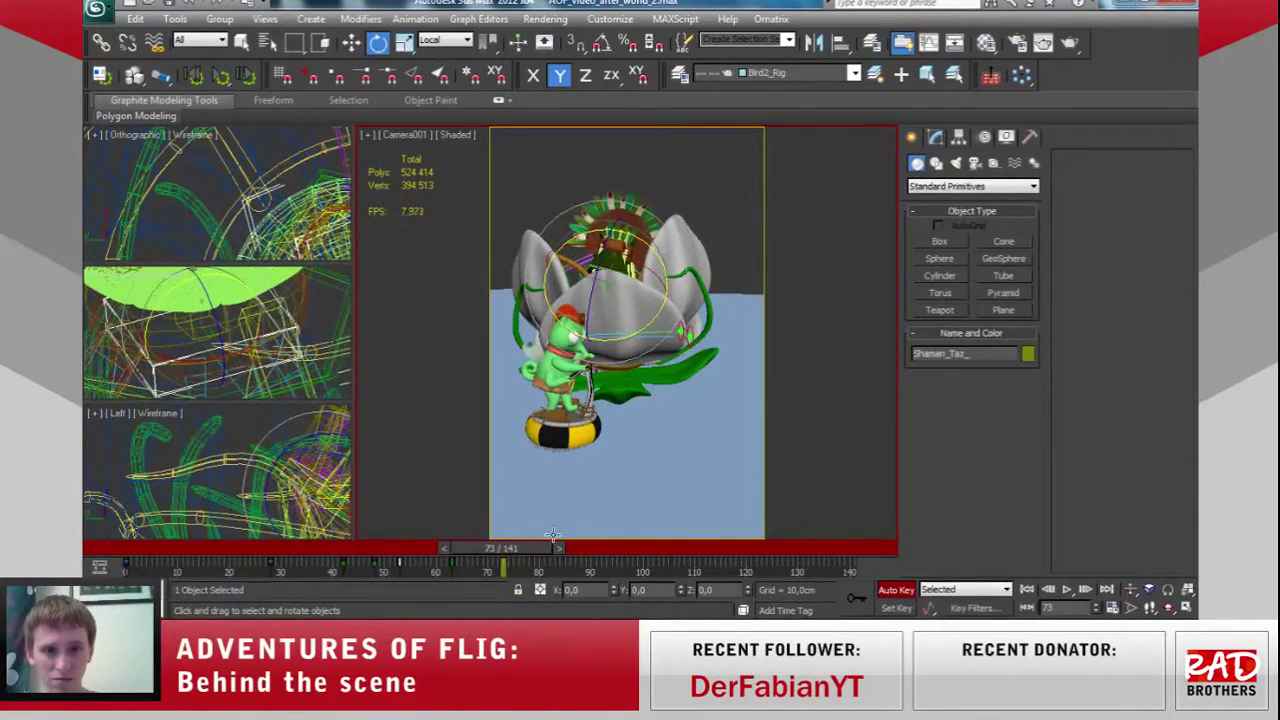
pyautogui.moveTo(521, 549)
pyautogui.mouseDown()
pyautogui.moveTo(467, 563)
pyautogui.moveTo(566, 567)
pyautogui.mouseUp()
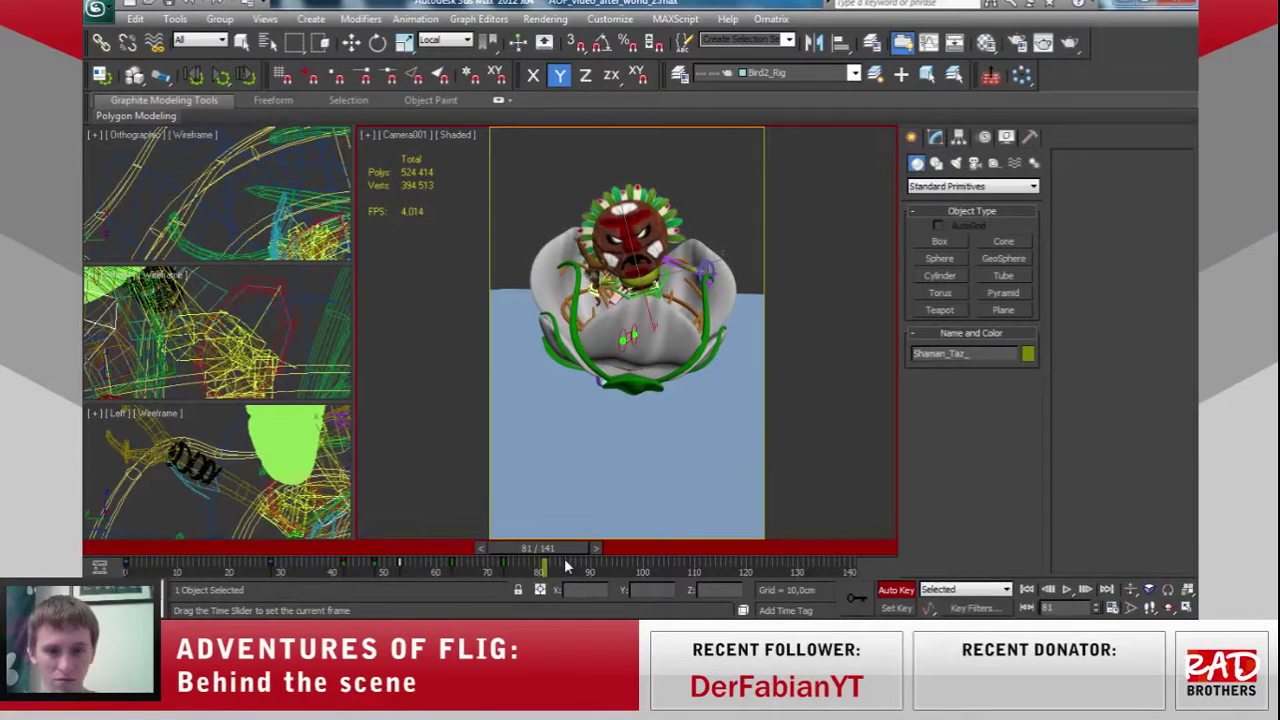
pyautogui.press('e')
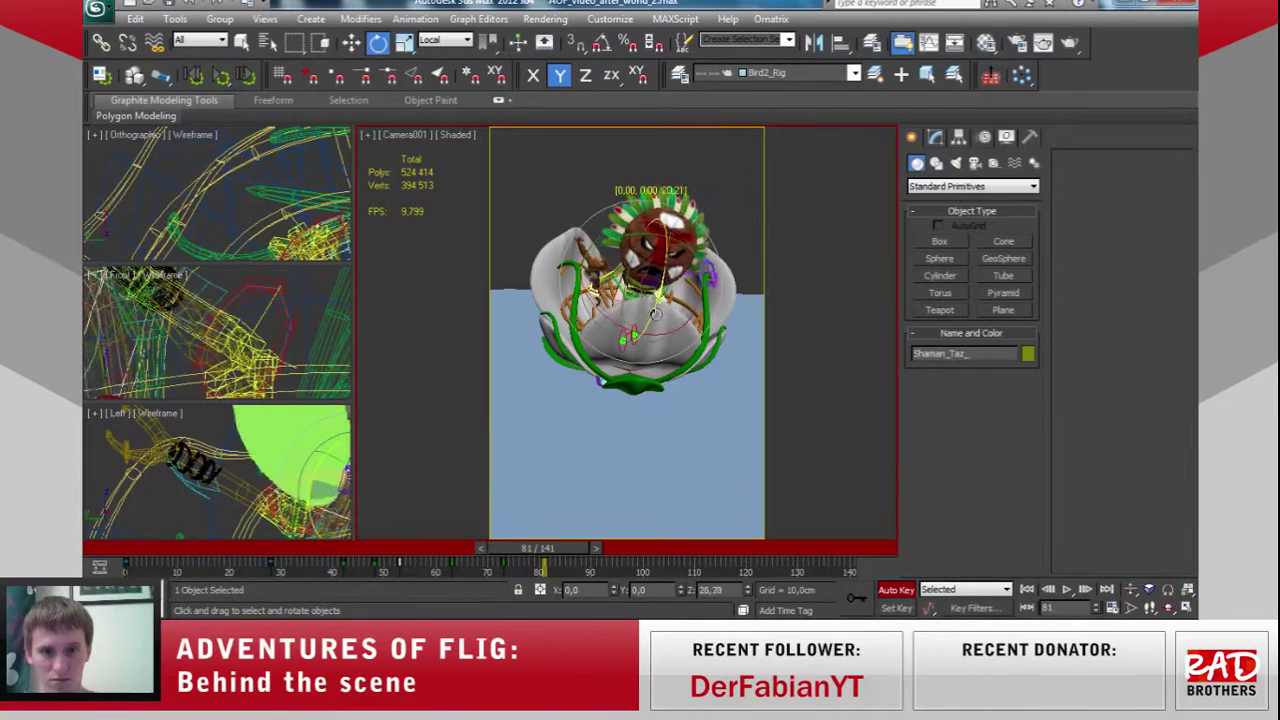
pyautogui.moveTo(555, 544)
pyautogui.mouseDown()
pyautogui.moveTo(460, 545)
pyautogui.moveTo(698, 545)
pyautogui.moveTo(596, 553)
pyautogui.moveTo(593, 567)
pyautogui.moveTo(604, 562)
pyautogui.moveTo(481, 551)
pyautogui.moveTo(590, 550)
pyautogui.moveTo(739, 518)
pyautogui.mouseUp()
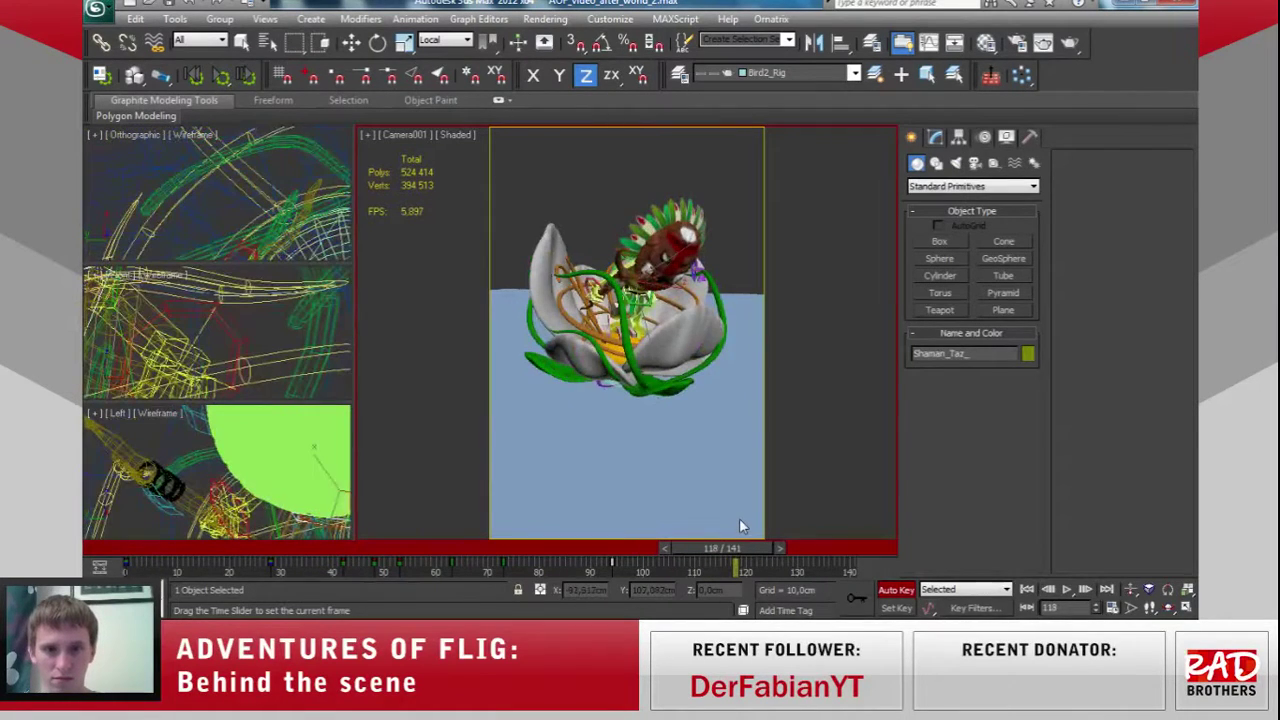
# Adjust the body's rotations at frames 118 and 117 and select its key near frame 95.
pyautogui.press('e')
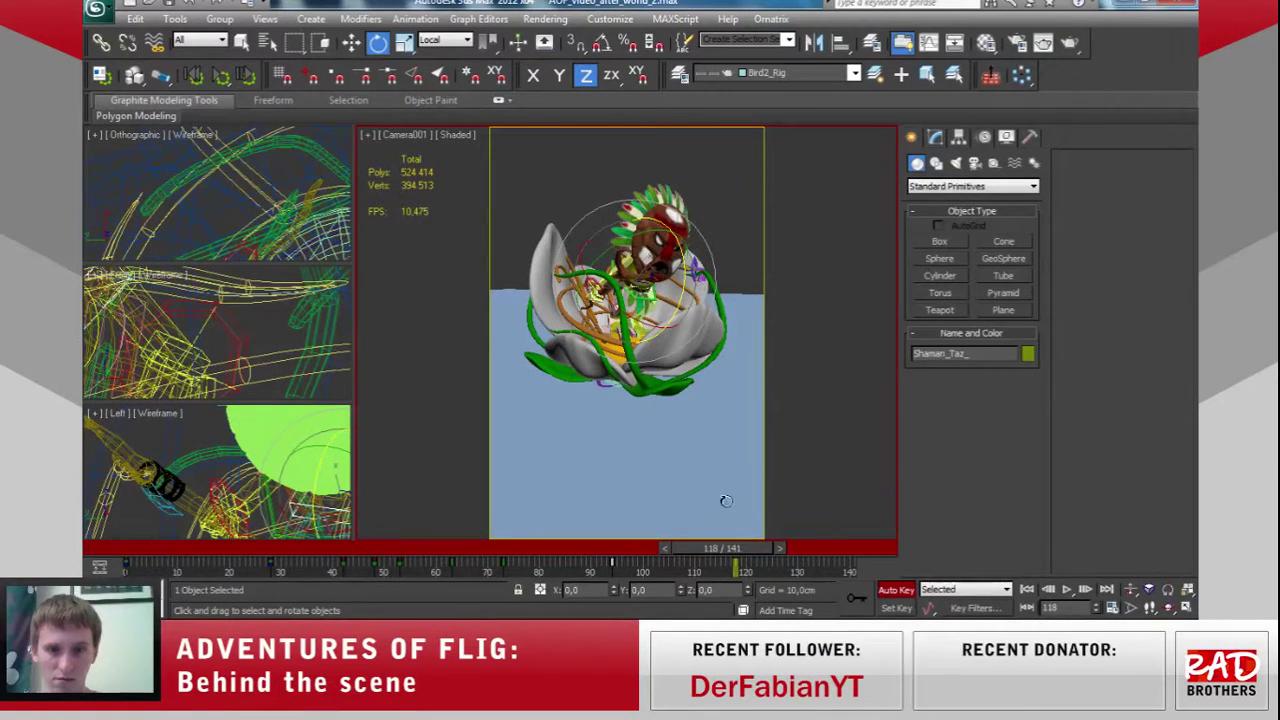
pyautogui.moveTo(740, 560)
pyautogui.mouseDown()
pyautogui.moveTo(721, 548)
pyautogui.moveTo(545, 548)
pyautogui.moveTo(754, 541)
pyautogui.moveTo(732, 548)
pyautogui.mouseUp()
pyautogui.press('e')
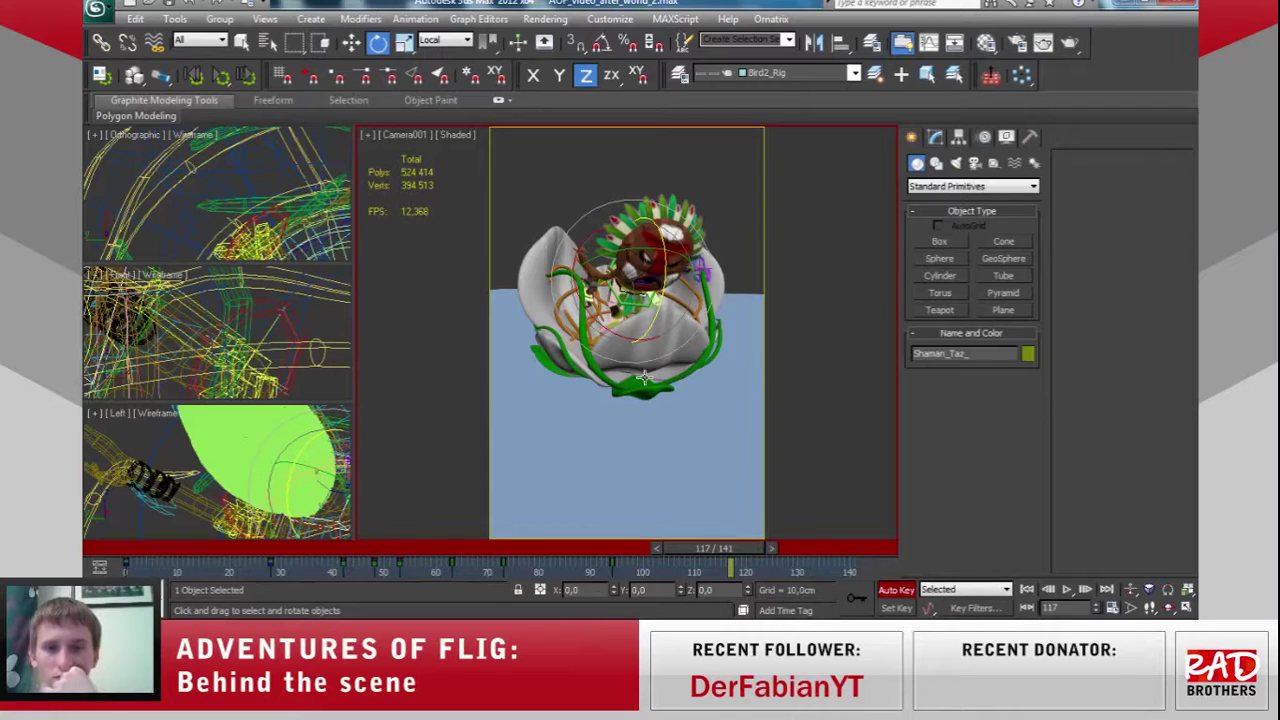
pyautogui.moveTo(730, 549)
pyautogui.mouseDown()
pyautogui.moveTo(471, 549)
pyautogui.moveTo(363, 528)
pyautogui.moveTo(696, 504)
pyautogui.mouseUp()
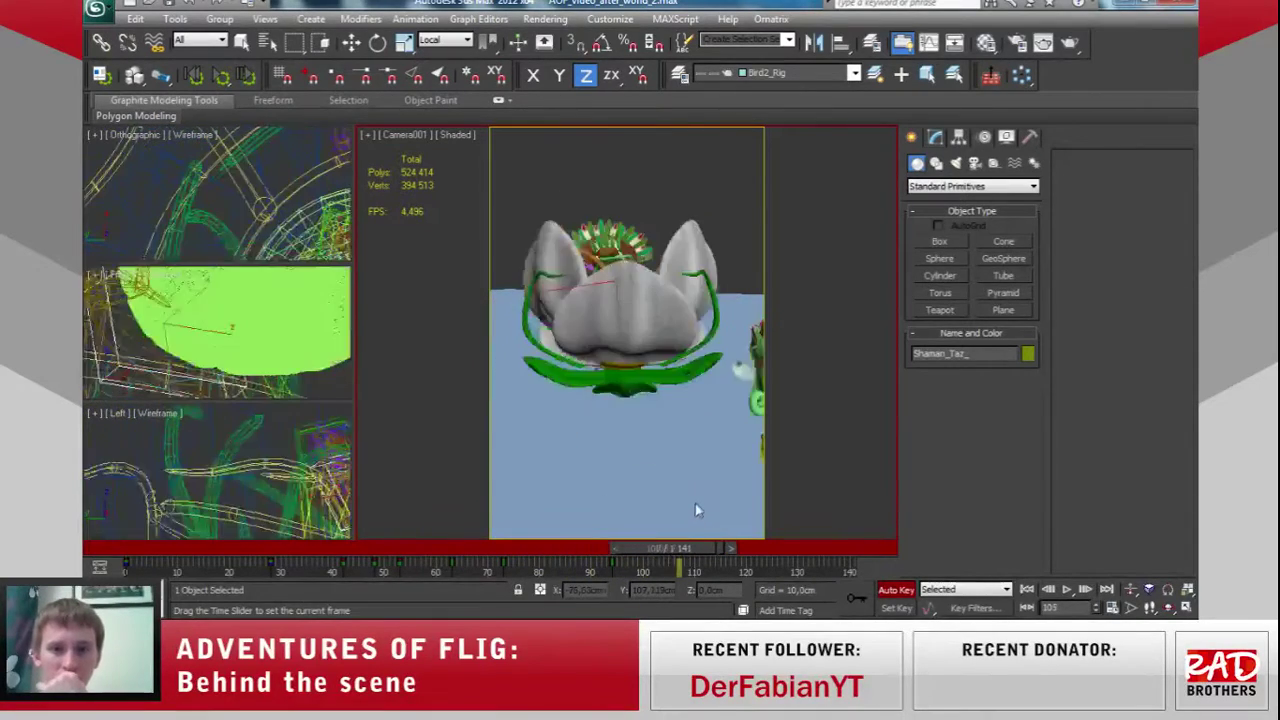
pyautogui.press('e')
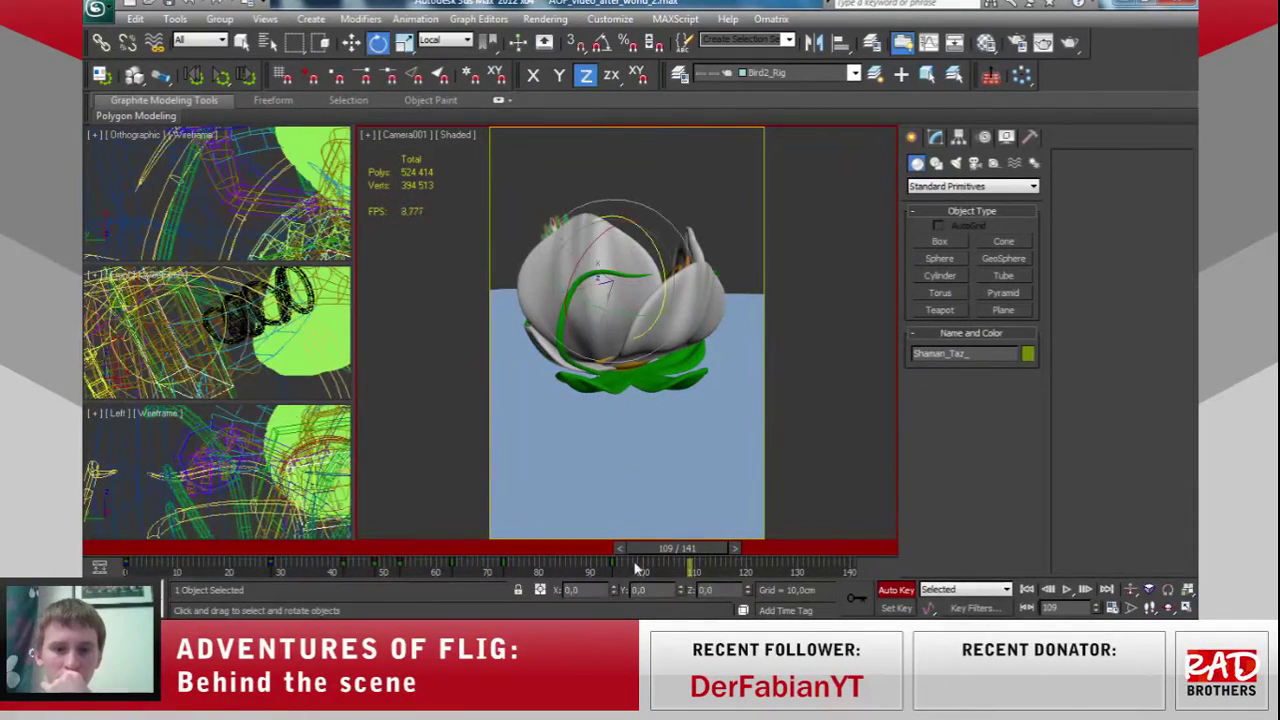
pyautogui.click(609, 567)
pyautogui.moveTo(700, 553)
pyautogui.mouseDown()
pyautogui.moveTo(435, 549)
pyautogui.moveTo(568, 535)
pyautogui.mouseUp()
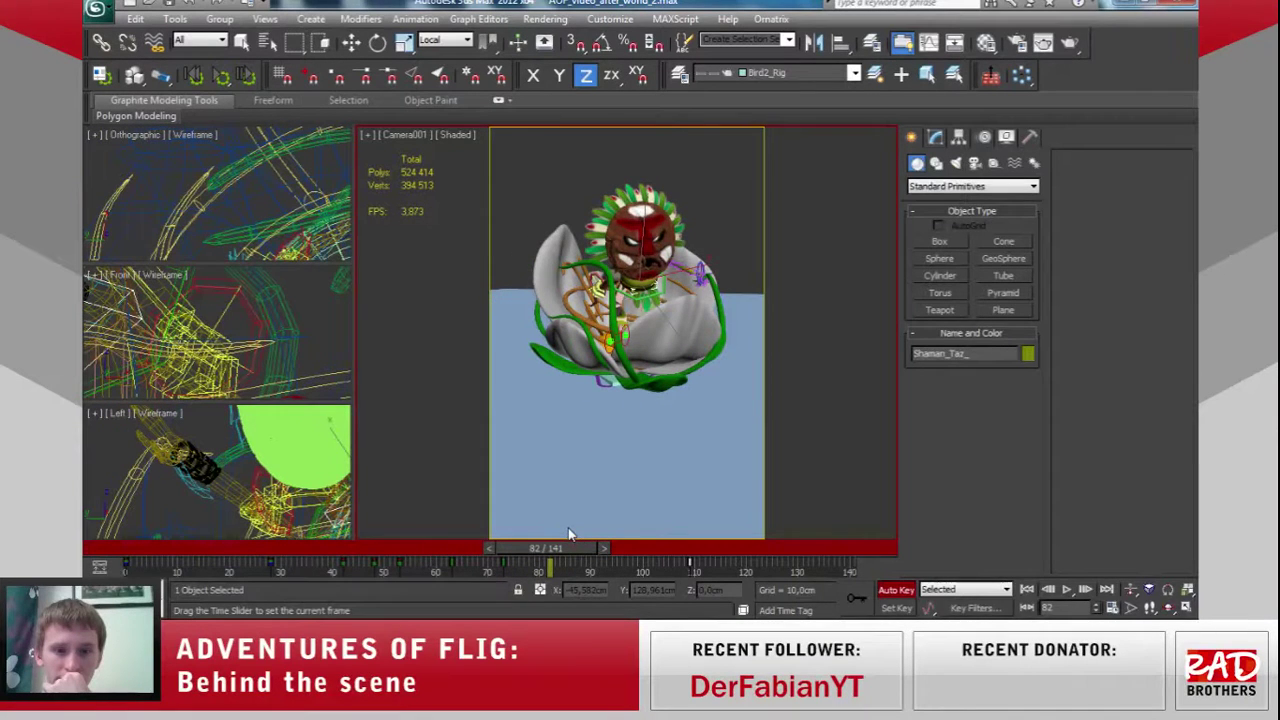
# Tilt the shaman body a few degrees more on Y and rotate it around X.
pyautogui.press('e')
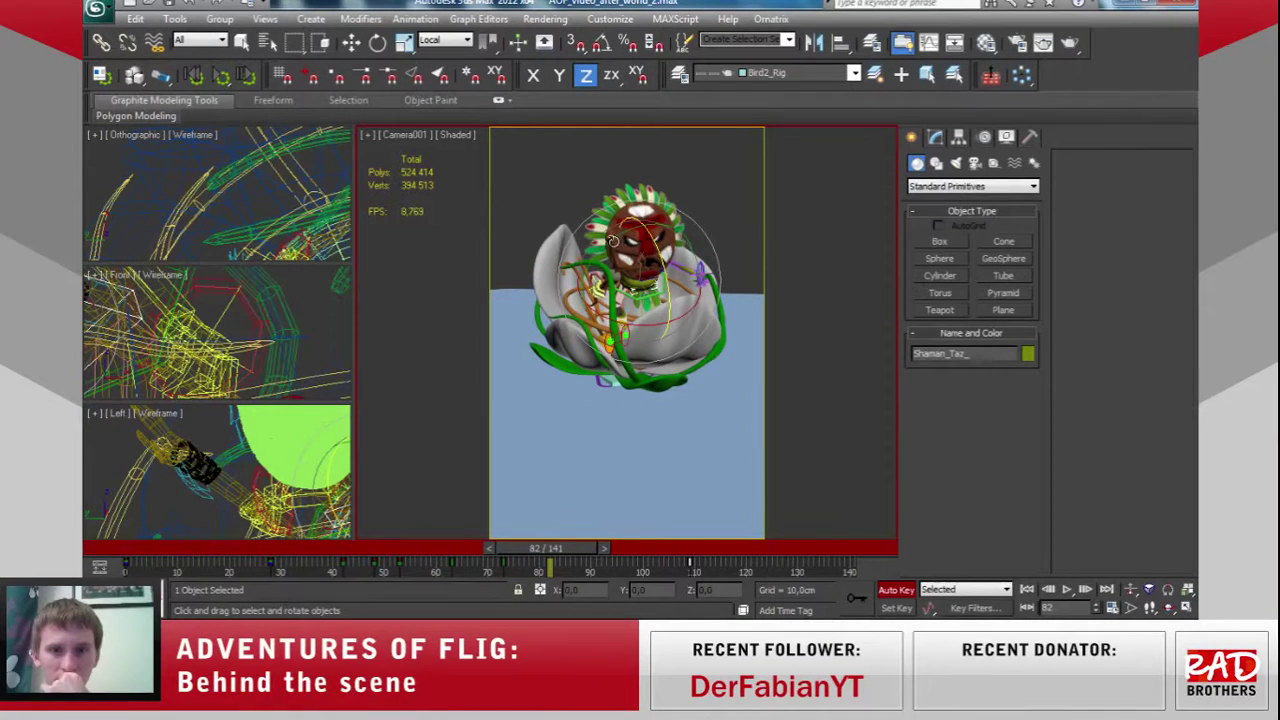
pyautogui.moveTo(640, 231); pyautogui.dragTo(647, 232)
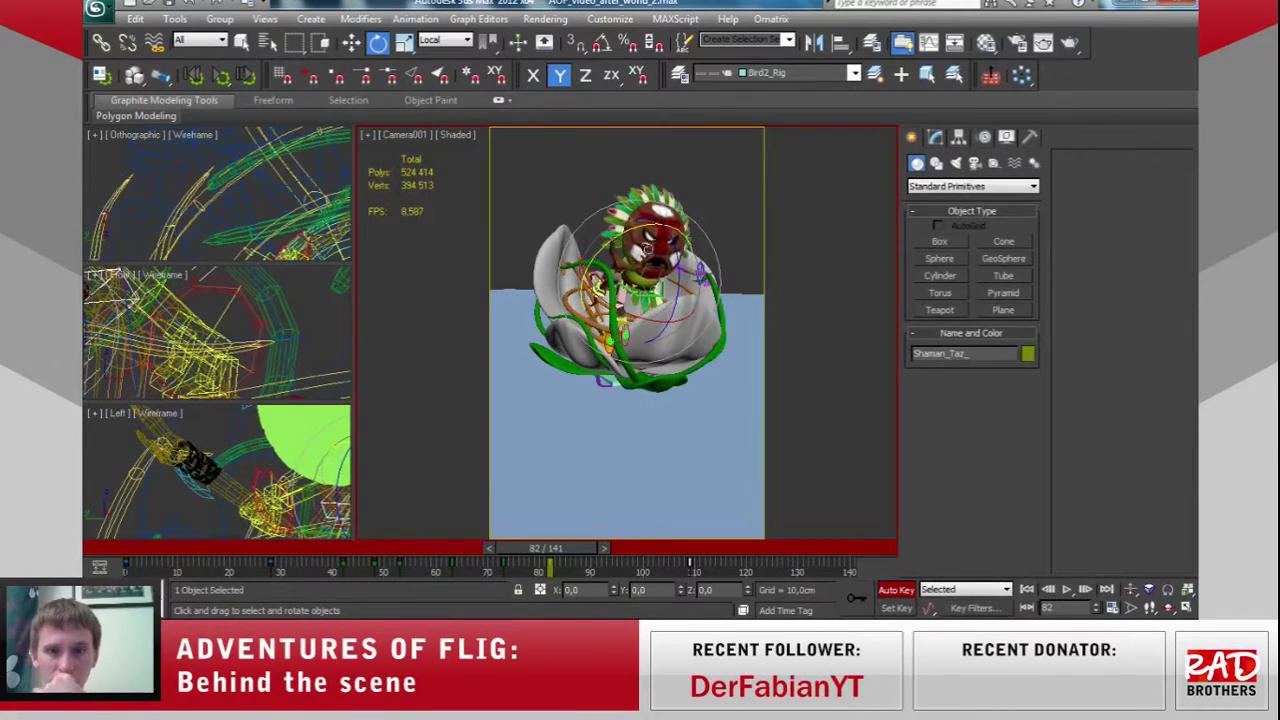
pyautogui.moveTo(546, 548)
pyautogui.mouseDown()
pyautogui.moveTo(531, 536)
pyautogui.moveTo(793, 503)
pyautogui.moveTo(340, 537)
pyautogui.moveTo(368, 514)
pyautogui.moveTo(462, 502)
pyautogui.moveTo(390, 520)
pyautogui.moveTo(431, 516)
pyautogui.mouseUp()
pyautogui.press('e')
pyautogui.moveTo(660, 297); pyautogui.dragTo(557, 484)
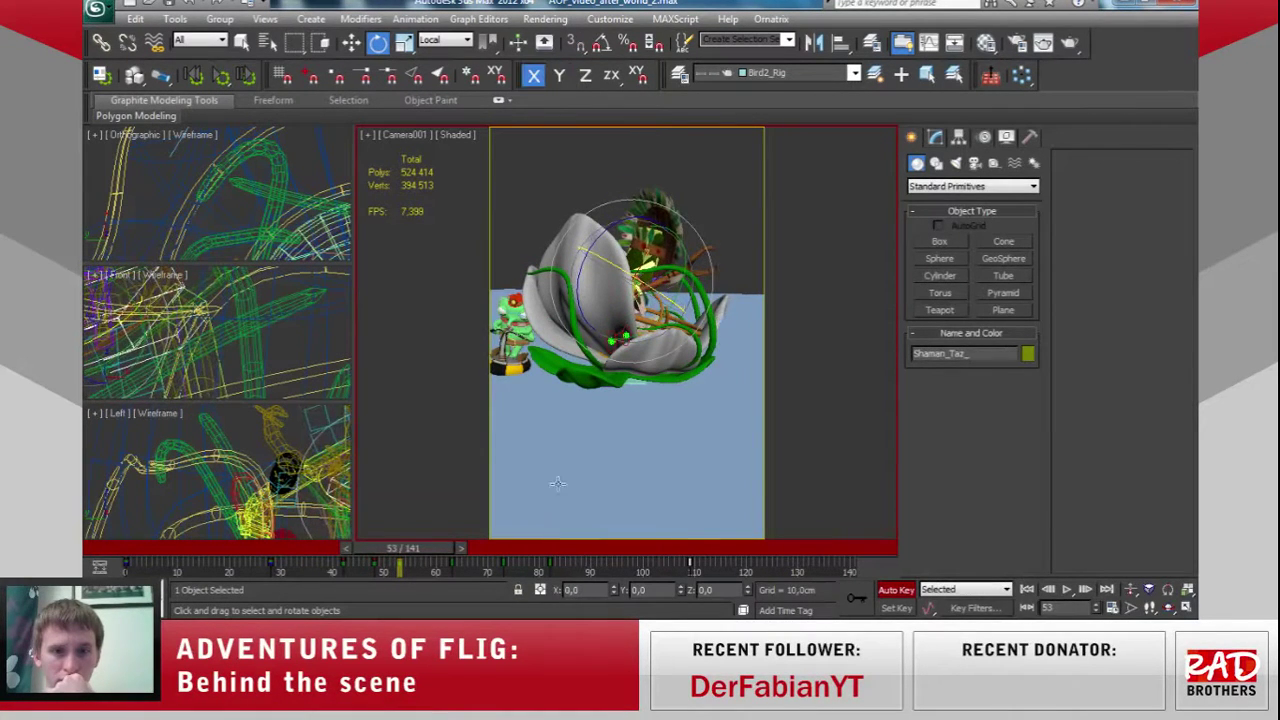
pyautogui.moveTo(443, 556)
pyautogui.mouseDown()
pyautogui.moveTo(408, 540)
pyautogui.moveTo(457, 523)
pyautogui.moveTo(505, 529)
pyautogui.moveTo(550, 503)
pyautogui.moveTo(635, 488)
pyautogui.moveTo(783, 466)
pyautogui.moveTo(806, 475)
pyautogui.moveTo(414, 514)
pyautogui.moveTo(389, 503)
pyautogui.mouseUp()
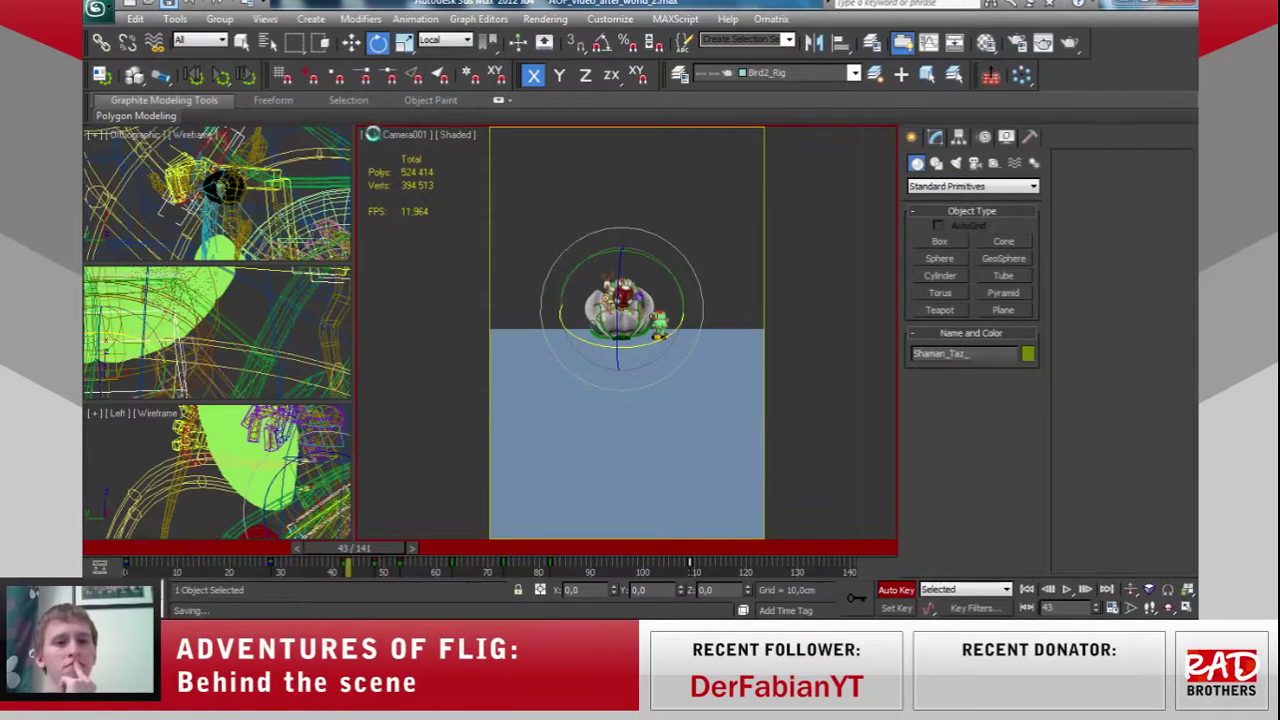
# Render a preview animation of the Camera001 shot and play it back.
pyautogui.click(364, 137)
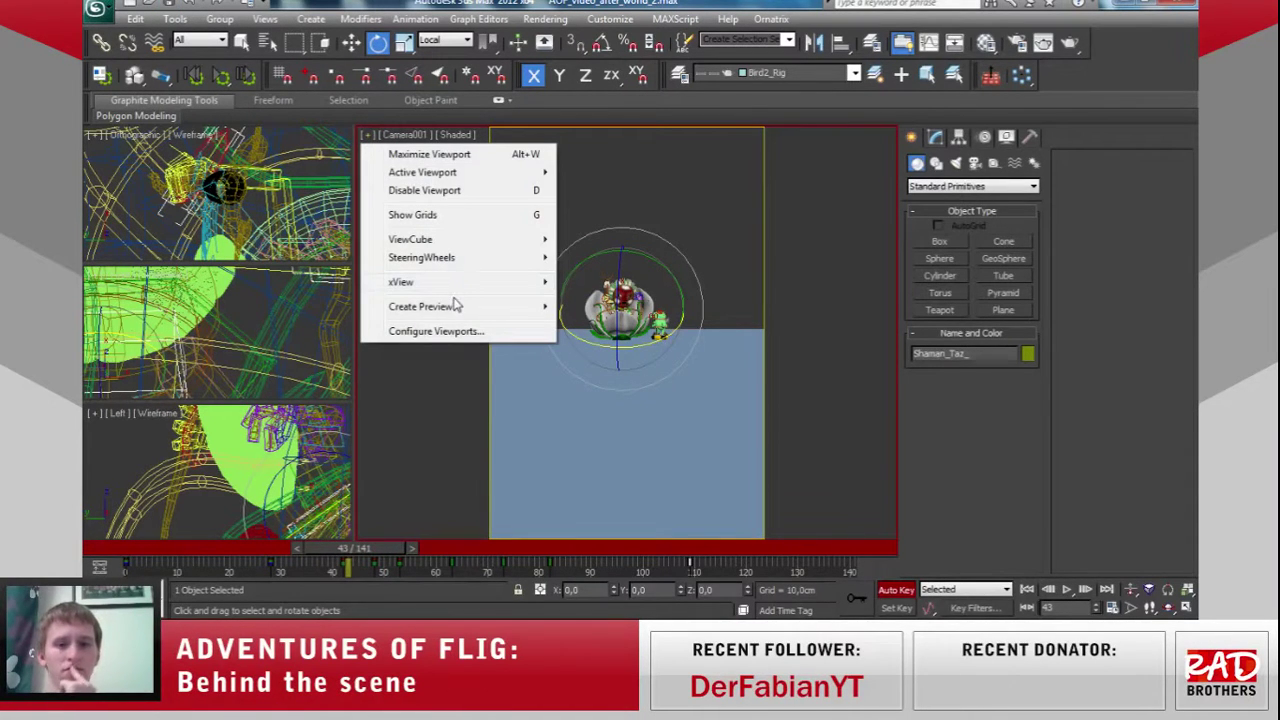
pyautogui.moveTo(422, 306)
pyautogui.click(628, 308)
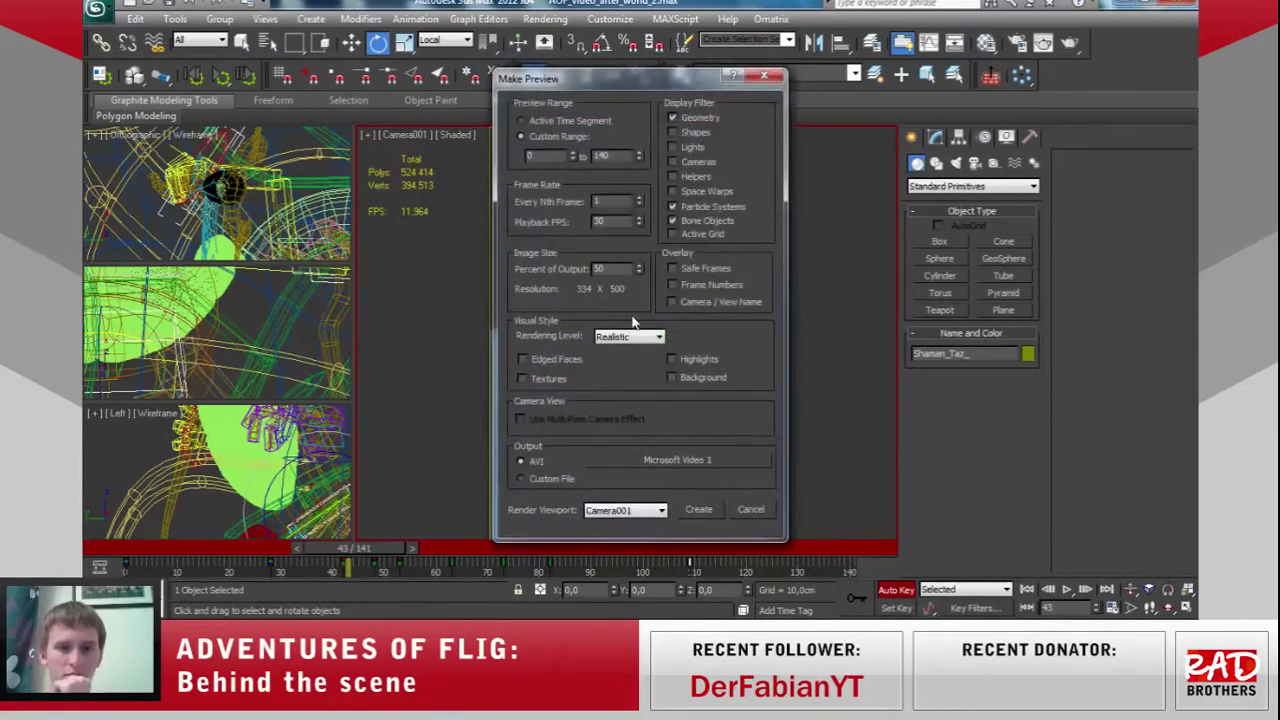
pyautogui.click(696, 511)
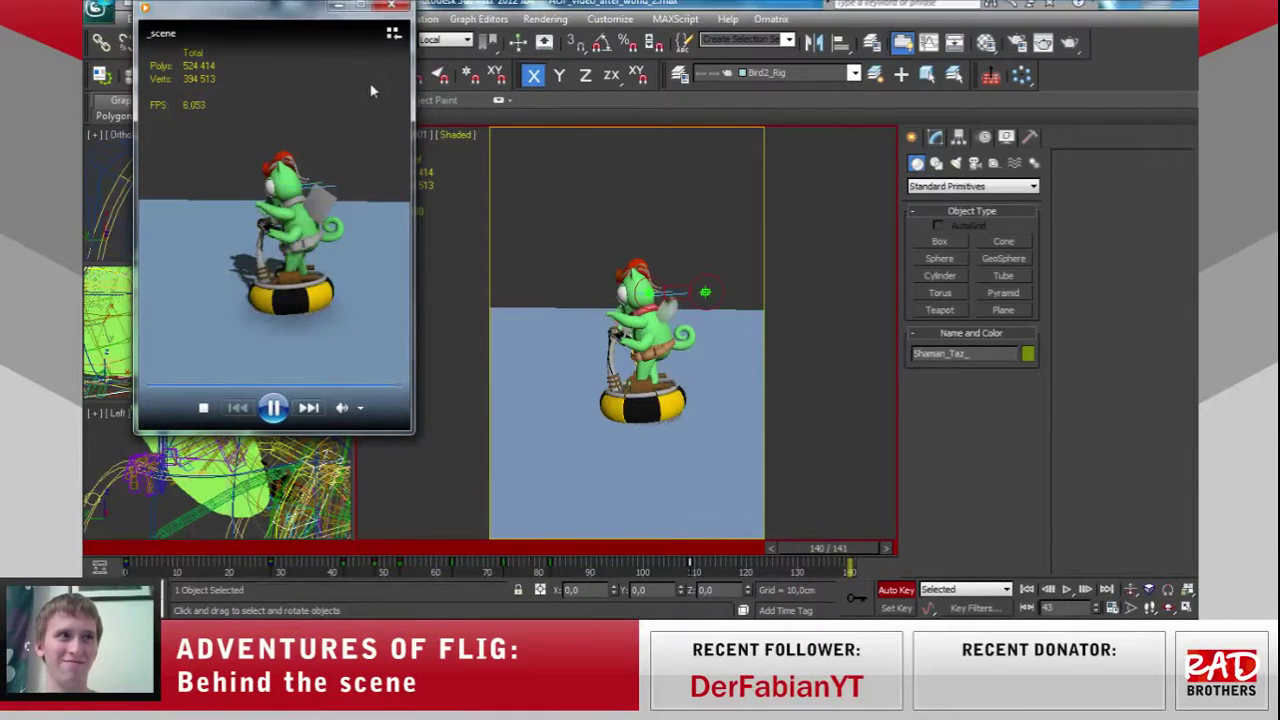
# Close the preview player and scrub back to around frame 102.
pyautogui.click(392, 8)
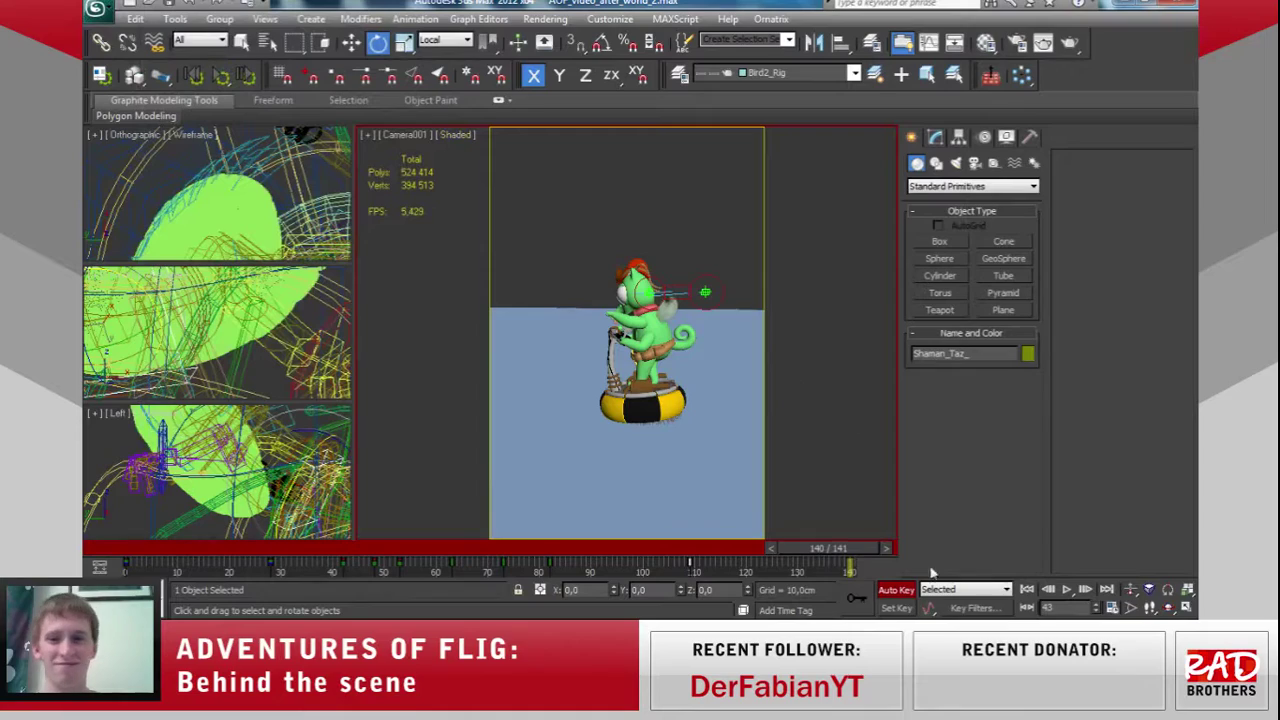
pyautogui.moveTo(875, 562)
pyautogui.mouseDown()
pyautogui.moveTo(487, 551)
pyautogui.moveTo(626, 561)
pyautogui.moveTo(760, 535)
pyautogui.mouseUp()
# Switch to Select and Rotate and orbit the Front viewport to a new angle.
pyautogui.press('e')
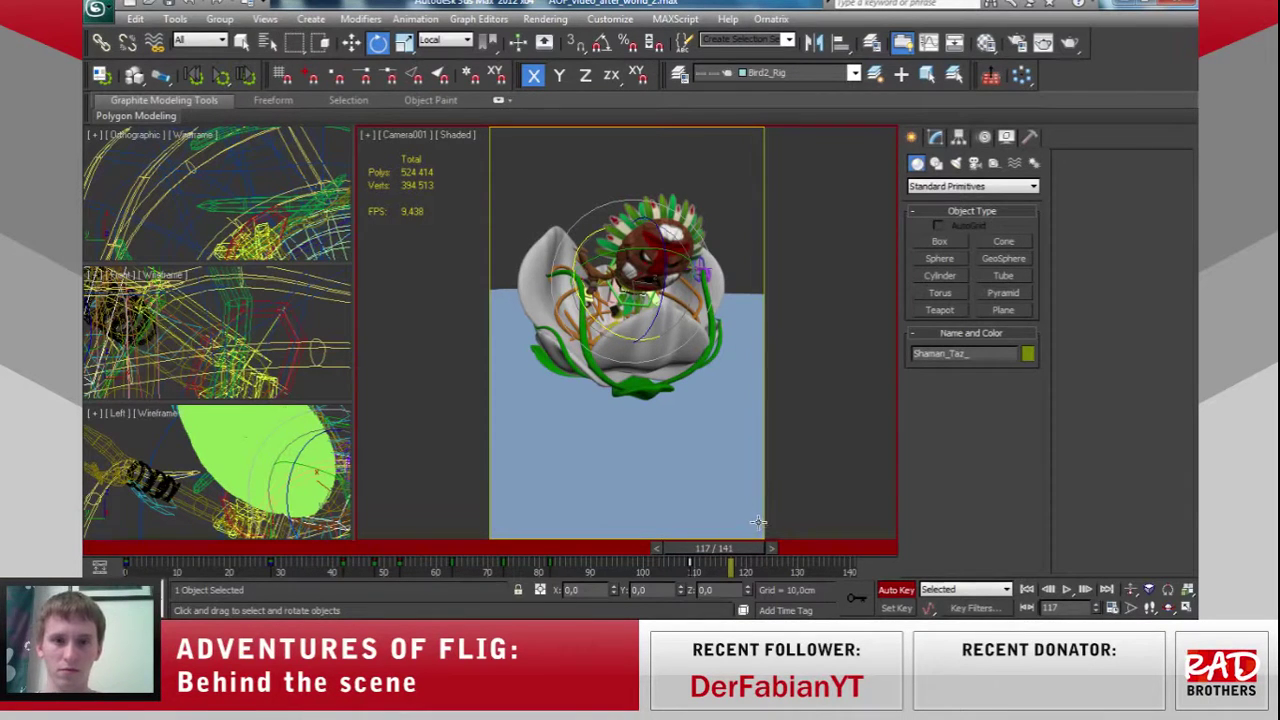
pyautogui.moveTo(262, 339)
pyautogui.keyDown('alt'); pyautogui.mouseDown(button='middle')
pyautogui.moveTo(196, 354)
pyautogui.moveTo(200, 388)
pyautogui.mouseUp(button='middle'); pyautogui.keyUp('alt')
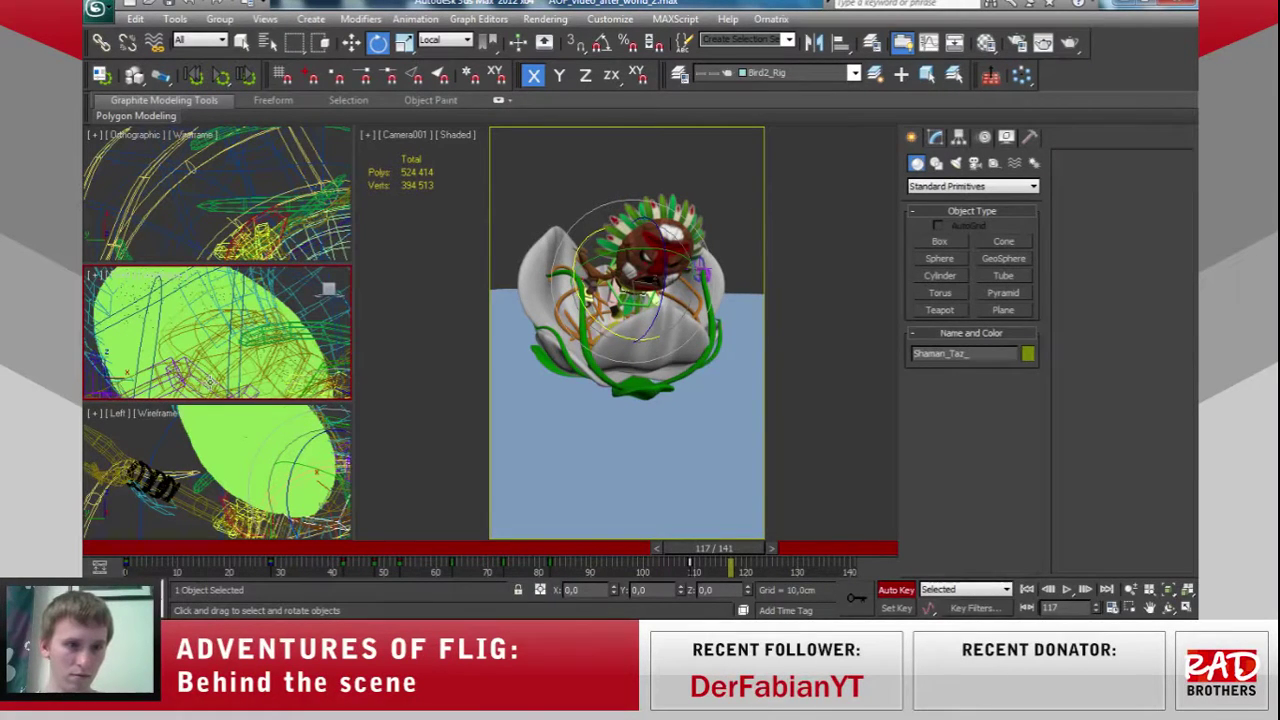
# Turn Shaman_Head about 15 degrees on Z and tilt it around Y at frame 117.
pyautogui.click(179, 313)
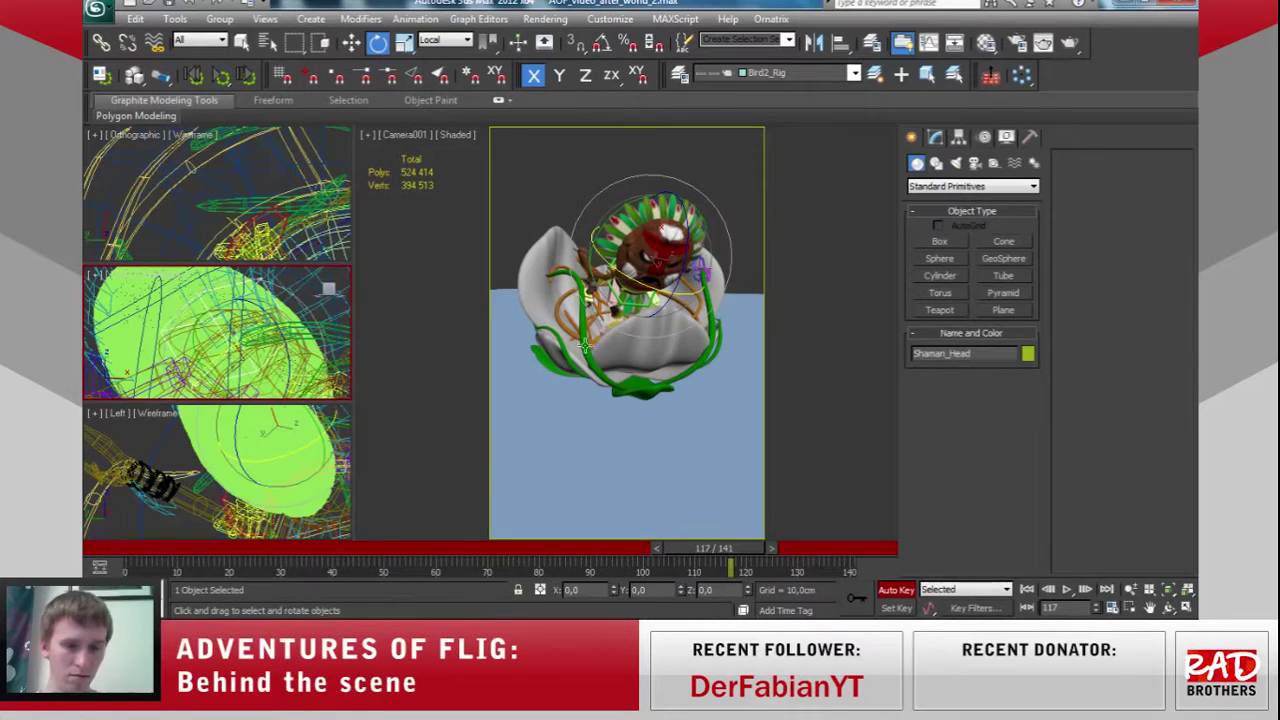
pyautogui.moveTo(678, 268)
pyautogui.mouseDown()
pyautogui.moveTo(680, 240)
pyautogui.moveTo(650, 246)
pyautogui.moveTo(601, 186)
pyautogui.moveTo(604, 257)
pyautogui.mouseUp()
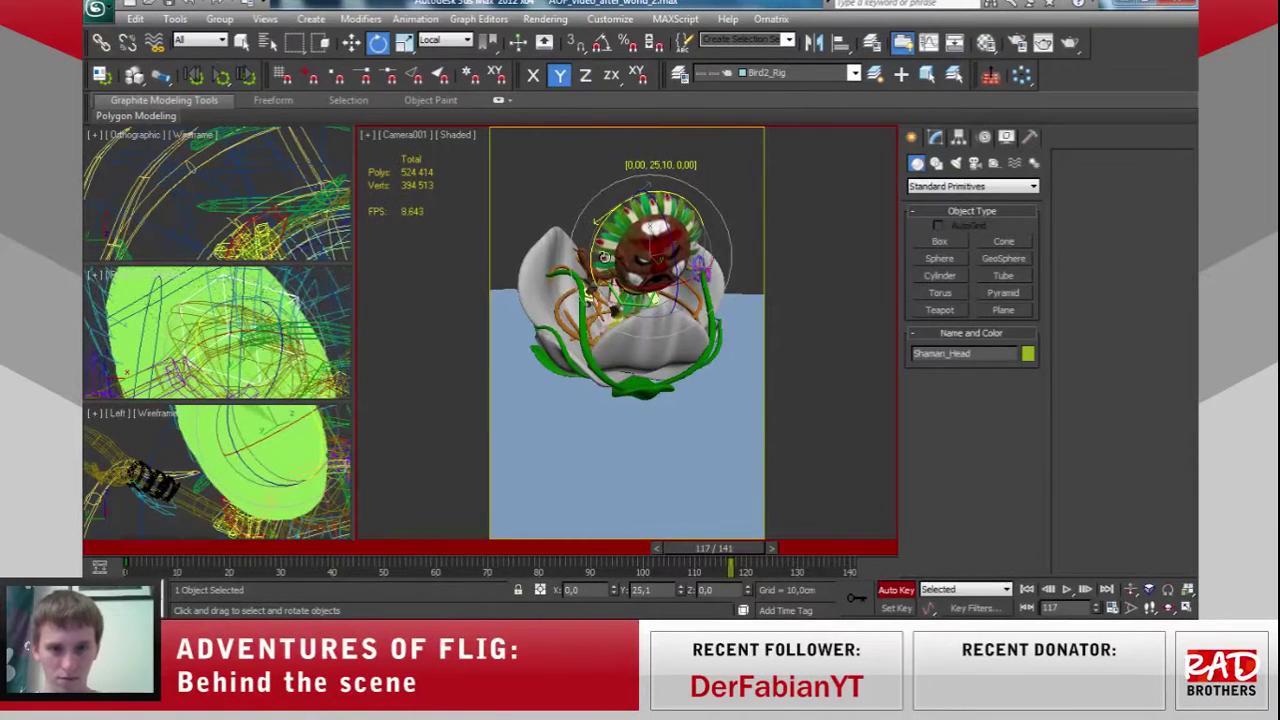
pyautogui.moveTo(667, 262)
pyautogui.mouseDown()
pyautogui.moveTo(658, 312)
pyautogui.moveTo(688, 287)
pyautogui.mouseUp()
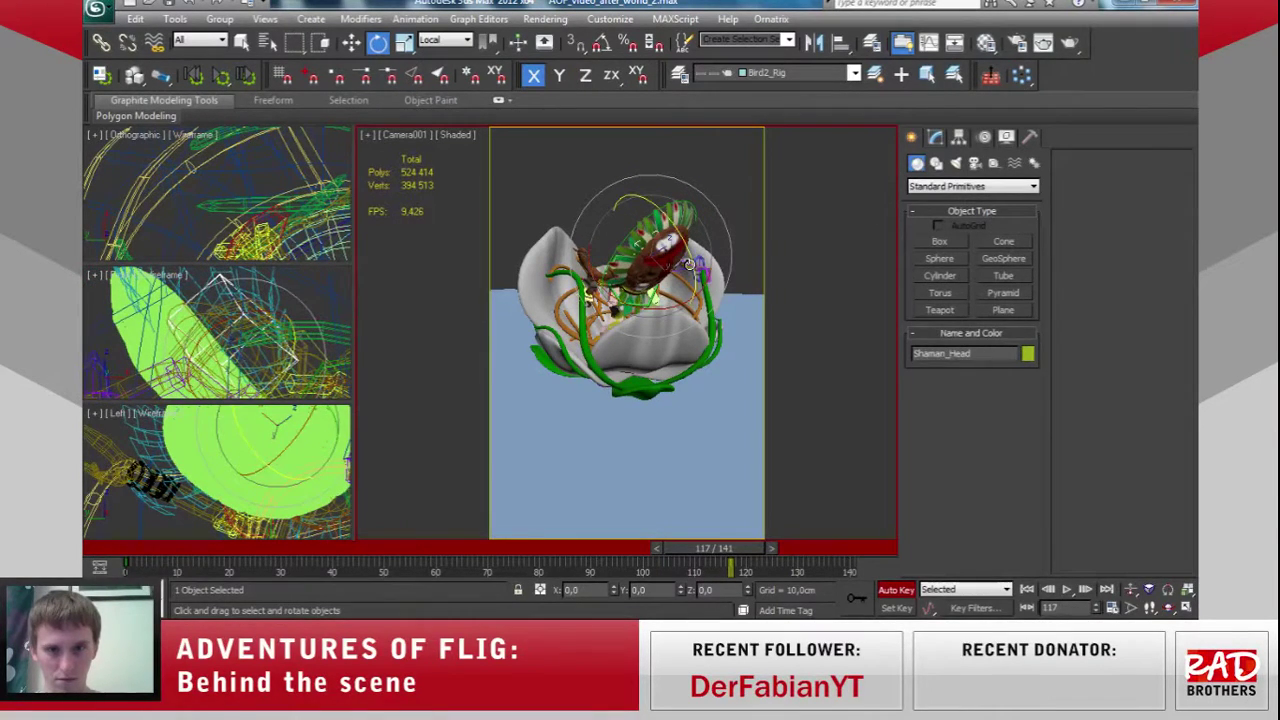
pyautogui.moveTo(685, 264); pyautogui.dragTo(686, 265)
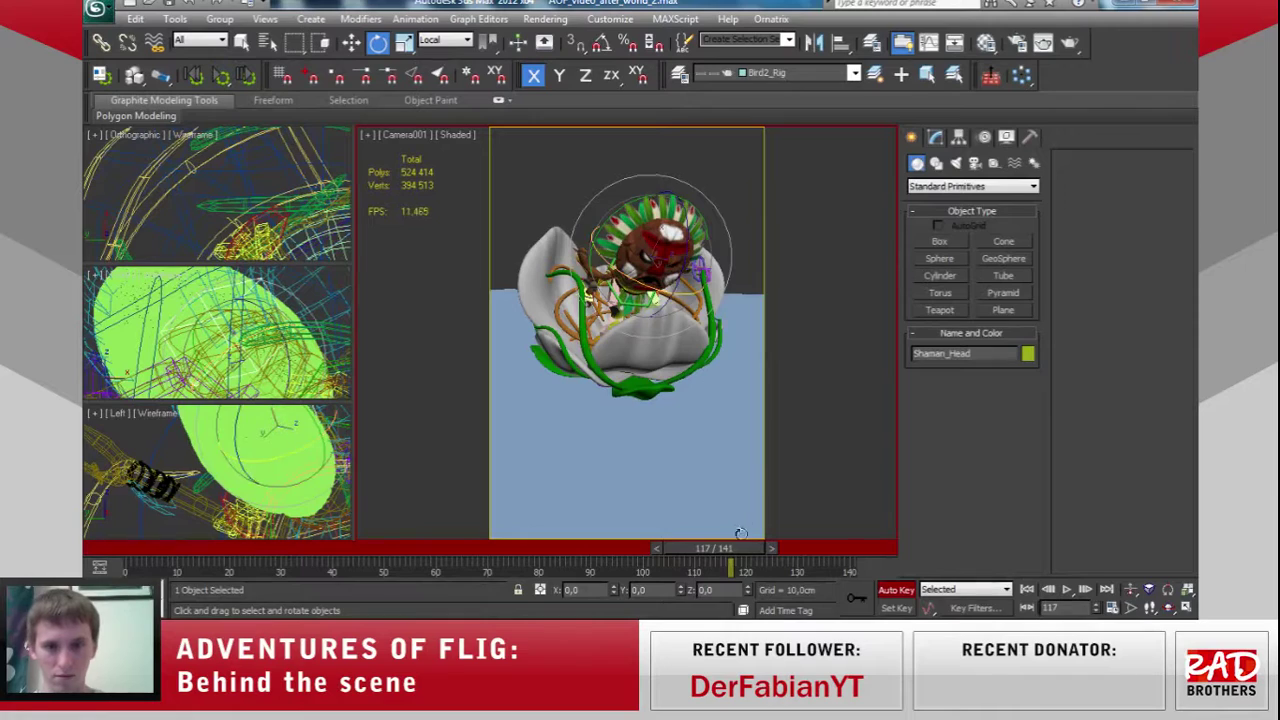
# Scrub from frame 0 forward to check the head's new motion.
pyautogui.moveTo(735, 548)
pyautogui.mouseDown()
pyautogui.moveTo(146, 514)
pyautogui.moveTo(716, 517)
pyautogui.moveTo(791, 499)
pyautogui.moveTo(650, 540)
pyautogui.moveTo(110, 533)
pyautogui.mouseUp()
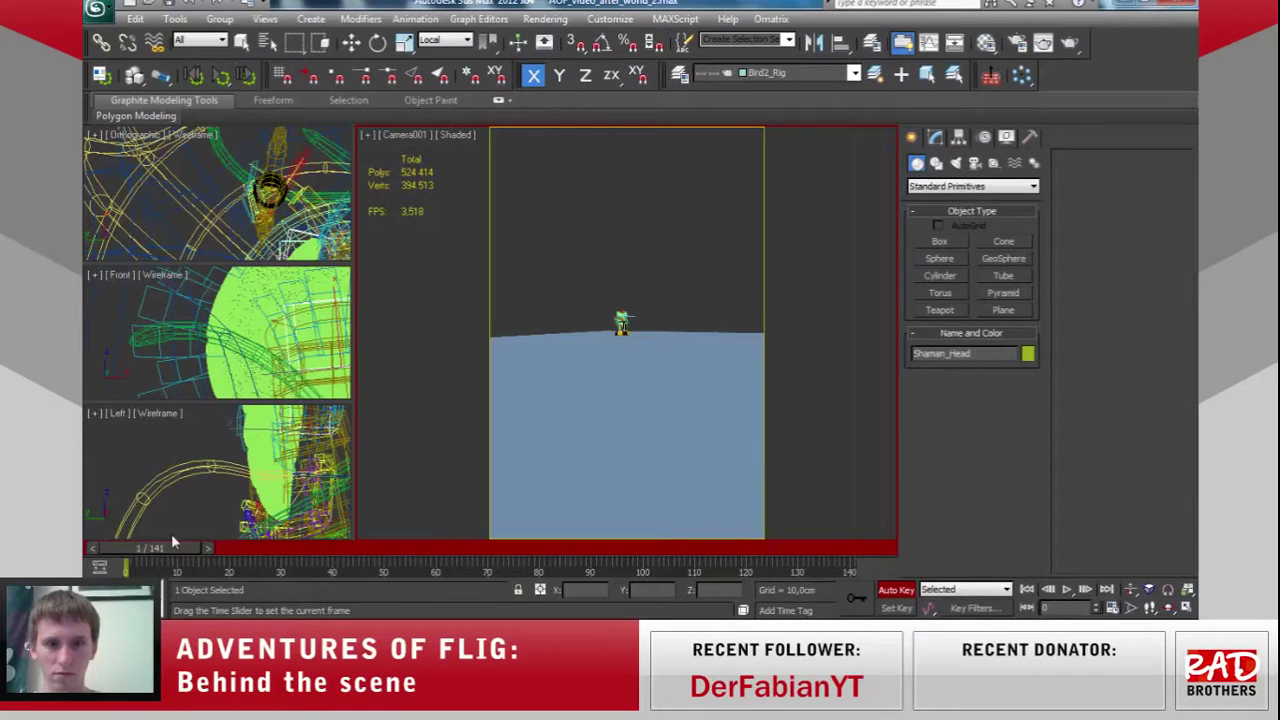
pyautogui.moveTo(249, 546); pyautogui.dragTo(572, 508)
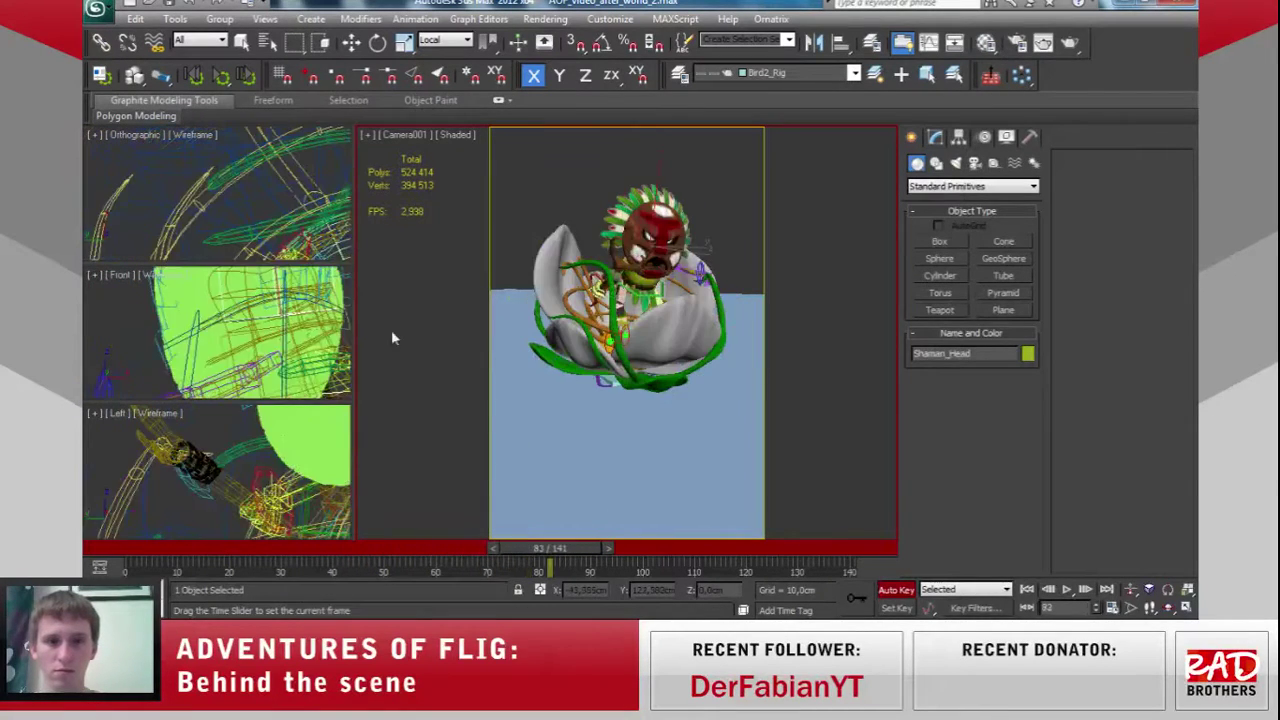
pyautogui.press('e')
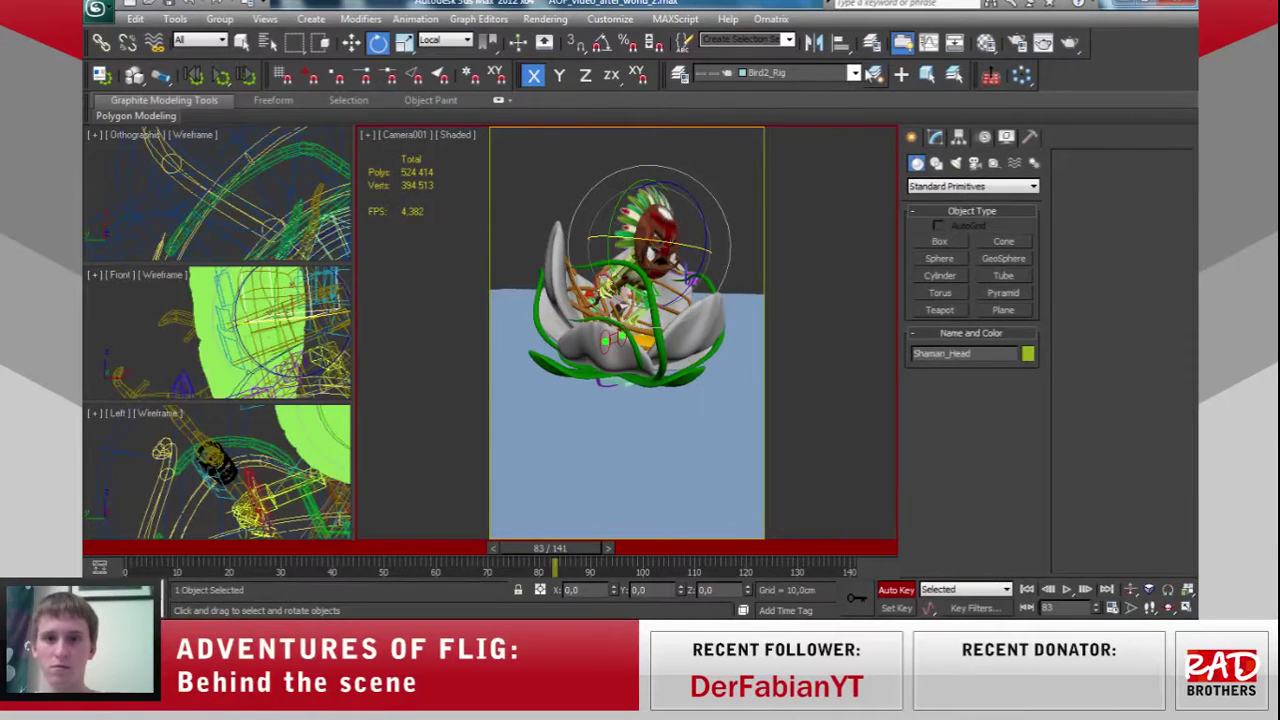
pyautogui.click(855, 74)
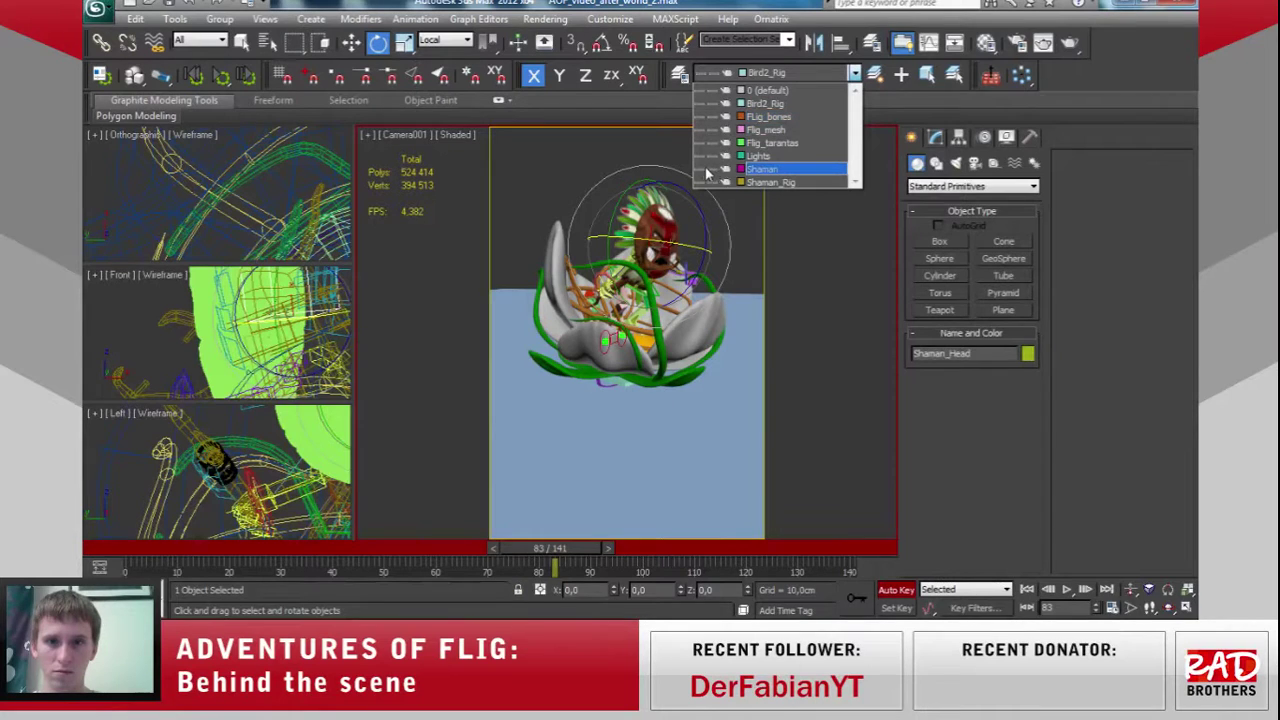
# Hide the Shaman and Shaman_Rig layers and scrub forward to a later frame.
pyautogui.click(701, 169)
pyautogui.click(701, 183)
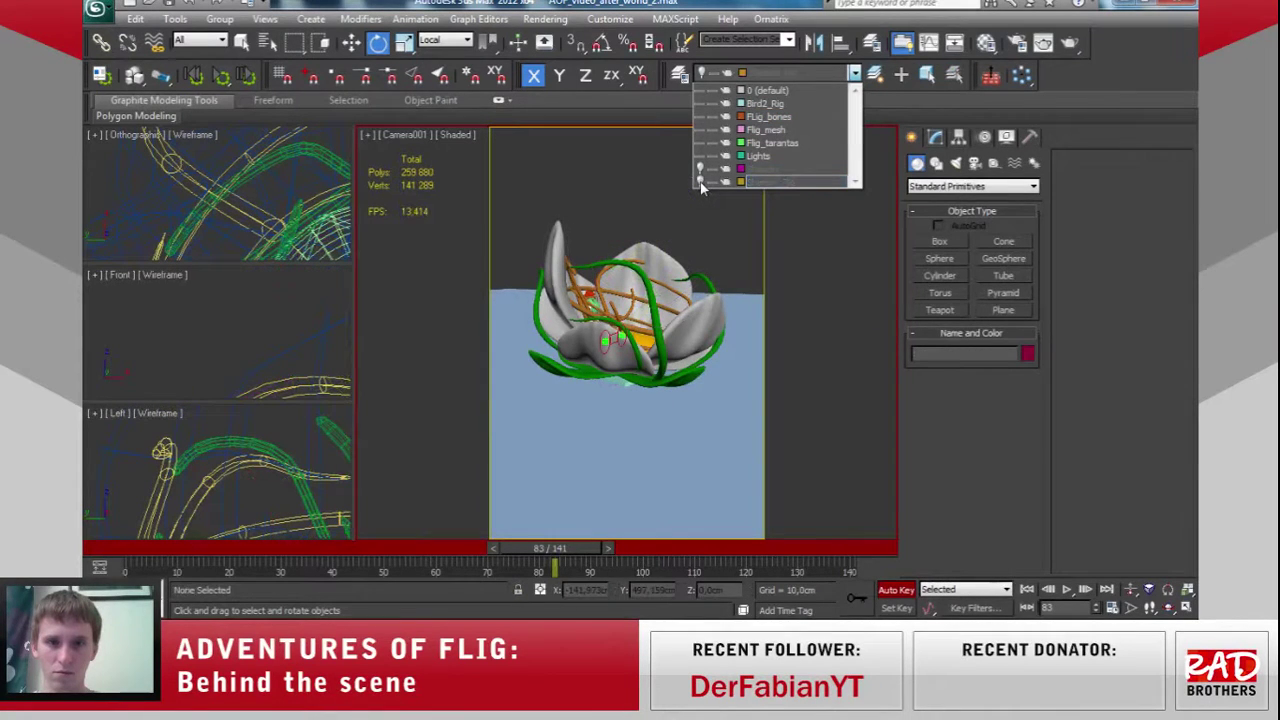
pyautogui.click(567, 549)
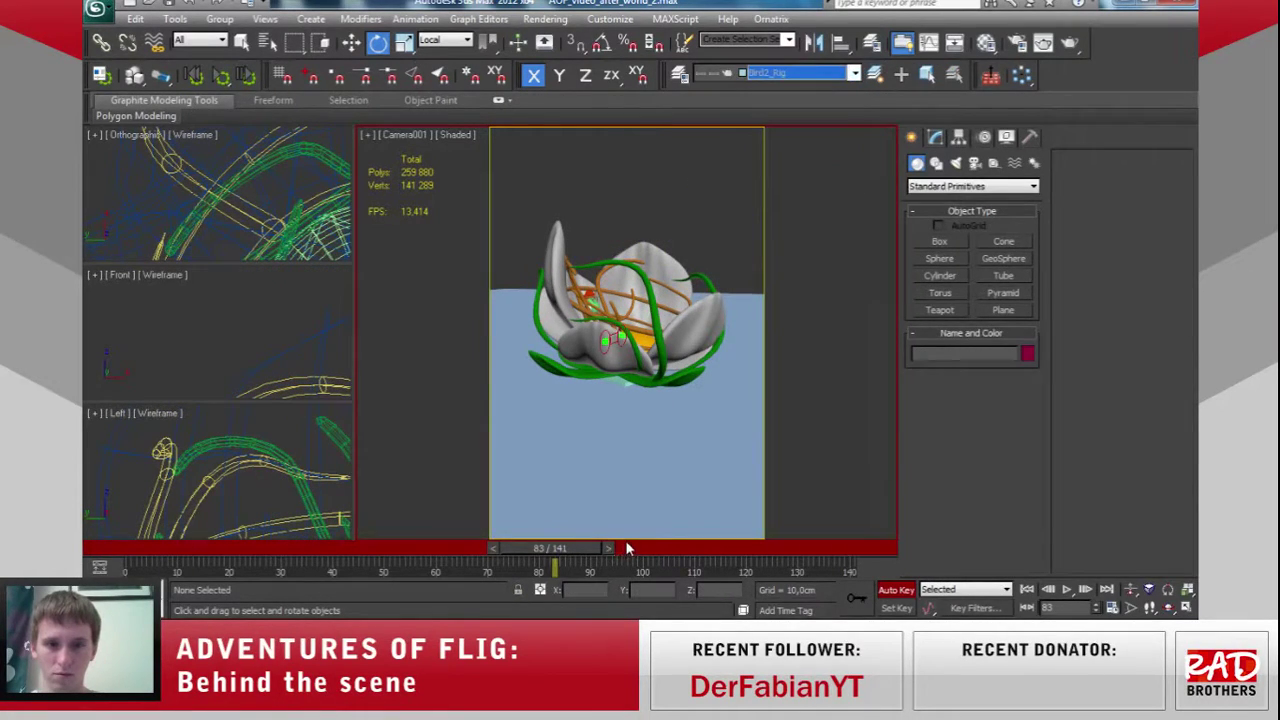
pyautogui.moveTo(572, 548); pyautogui.dragTo(762, 540)
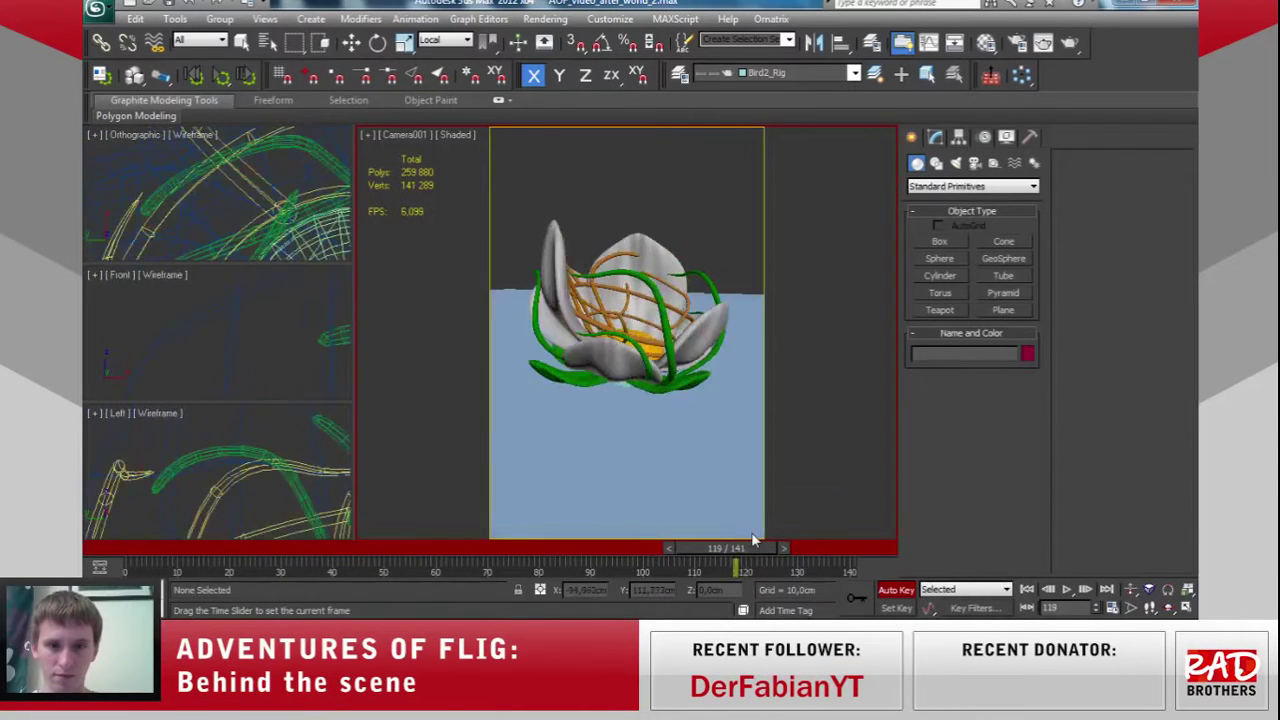
# Constrain transforms to the ZX plane and select the tarantas group with Flig.
pyautogui.press('e')
pyautogui.keyDown('alt'); pyautogui.moveTo(234, 177); pyautogui.dragTo(170, 178, button='middle'); pyautogui.keyUp('alt')
pyautogui.scroll(-5, 169, 177)
pyautogui.scroll(-4, 175, 175)
pyautogui.scroll(-2, 184, 172)
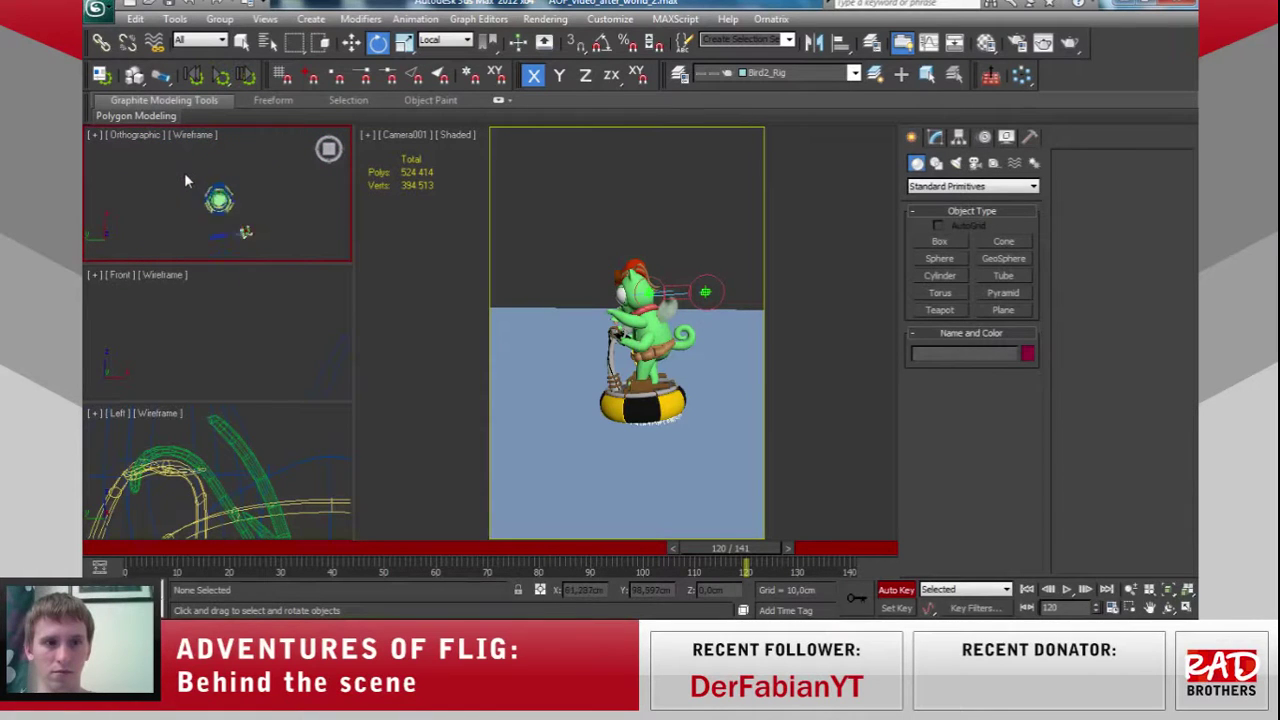
pyautogui.scroll(2, 240, 200)
pyautogui.scroll(2, 255, 205)
pyautogui.scroll(3, 260, 200)
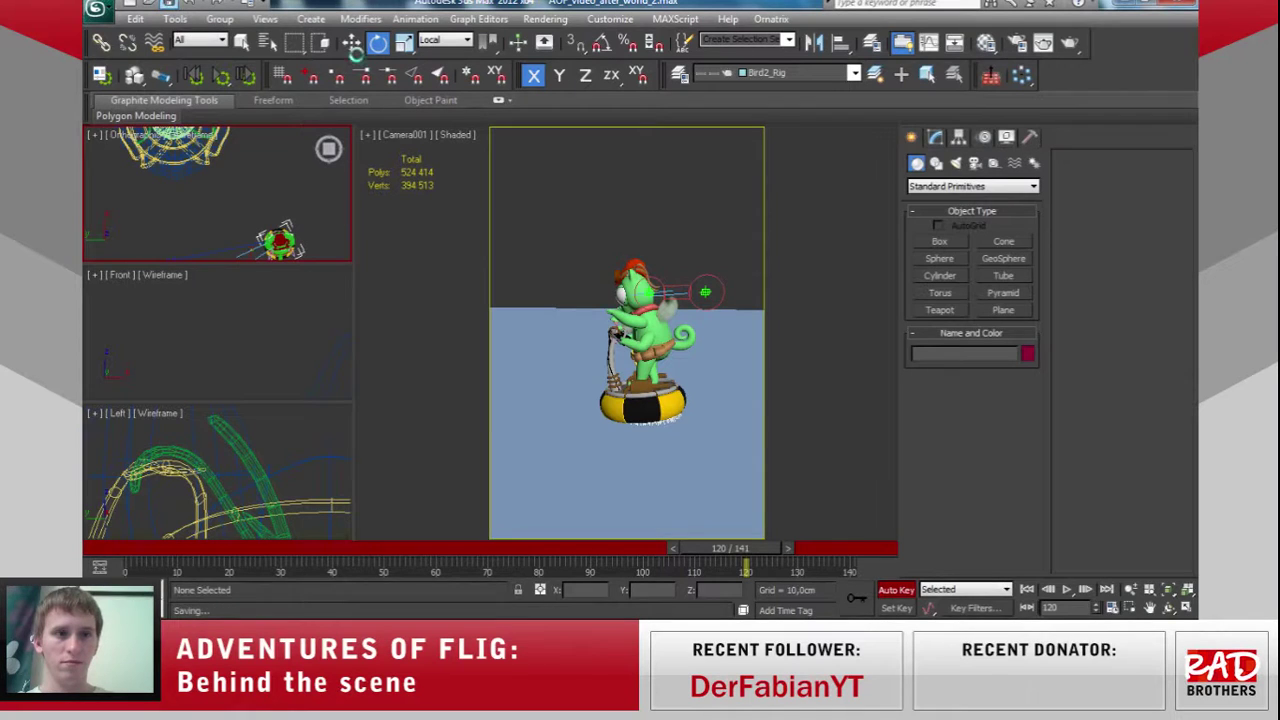
pyautogui.click(611, 75)
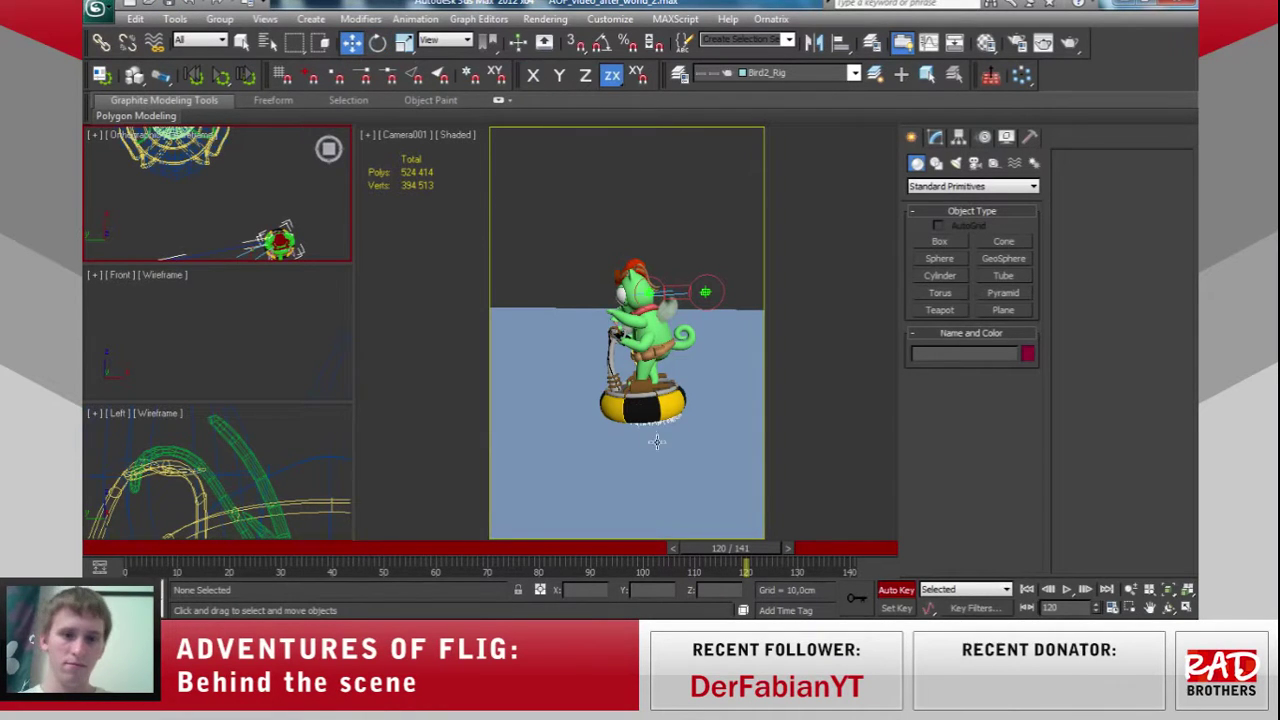
pyautogui.click(649, 408)
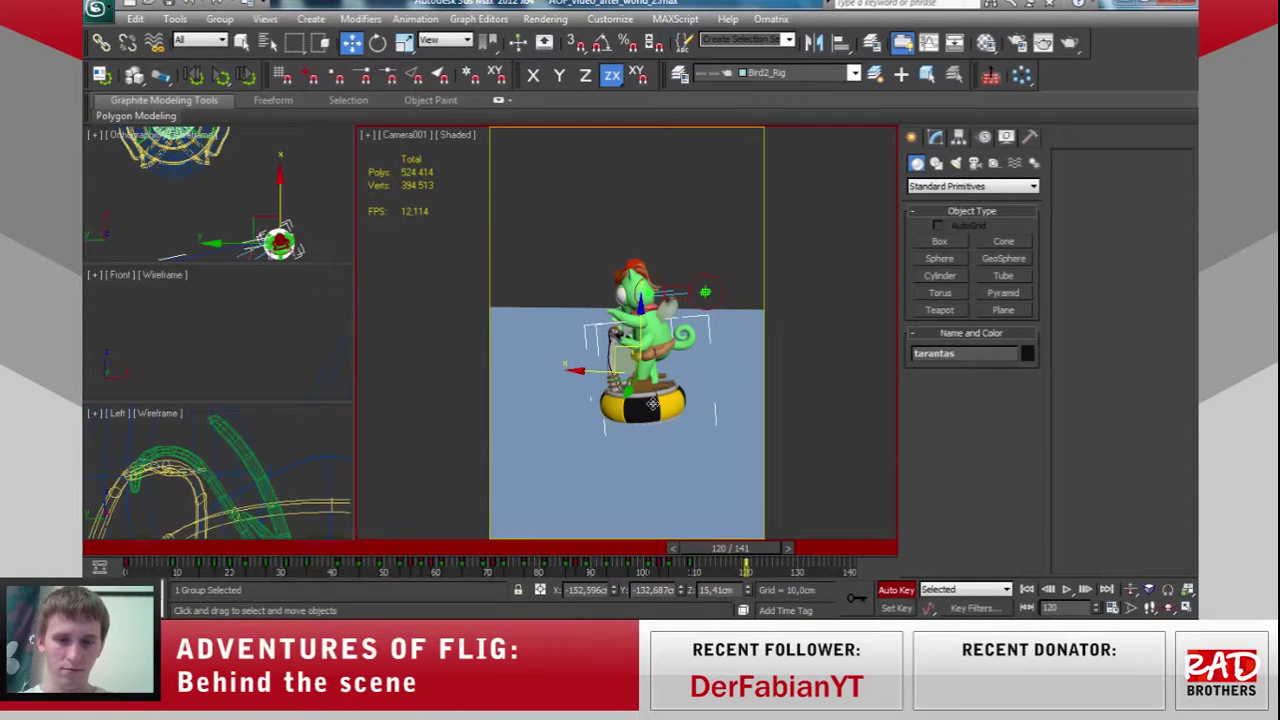
# At frame 120, move the character group toward the camera in the top view.
pyautogui.moveTo(751, 561); pyautogui.dragTo(749, 563)
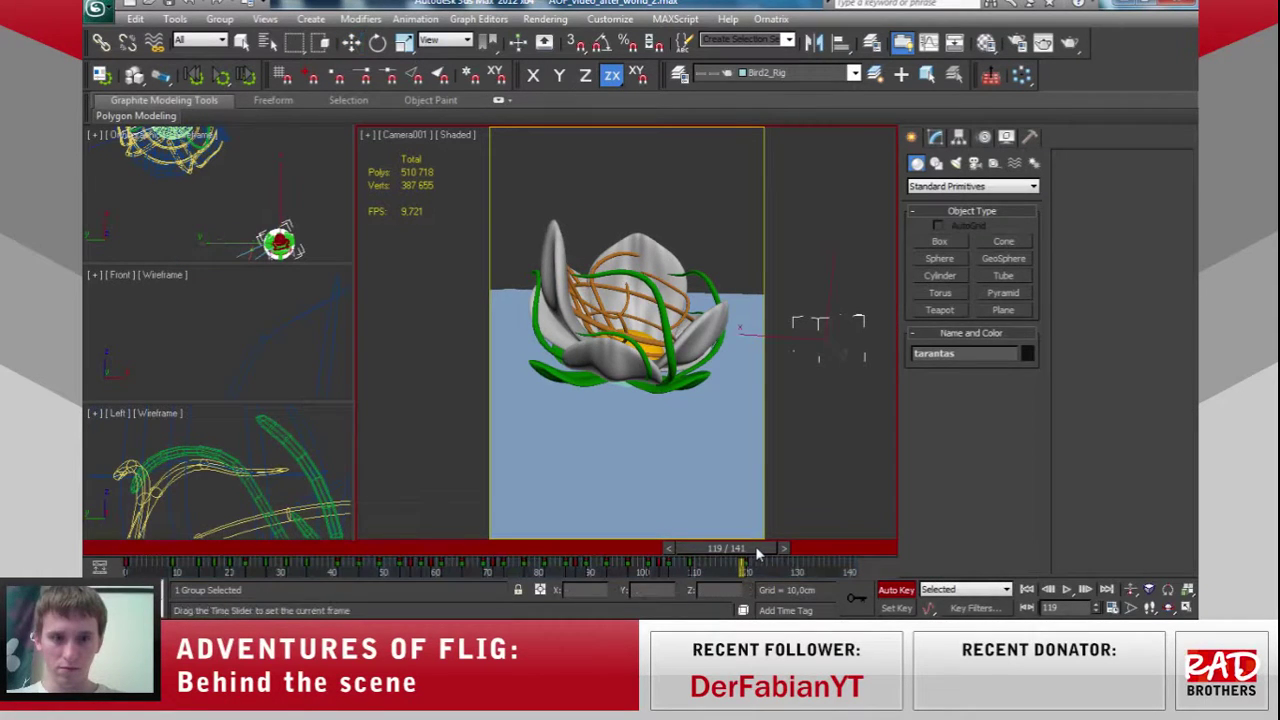
pyautogui.moveTo(743, 565); pyautogui.dragTo(758, 553)
pyautogui.press('w')
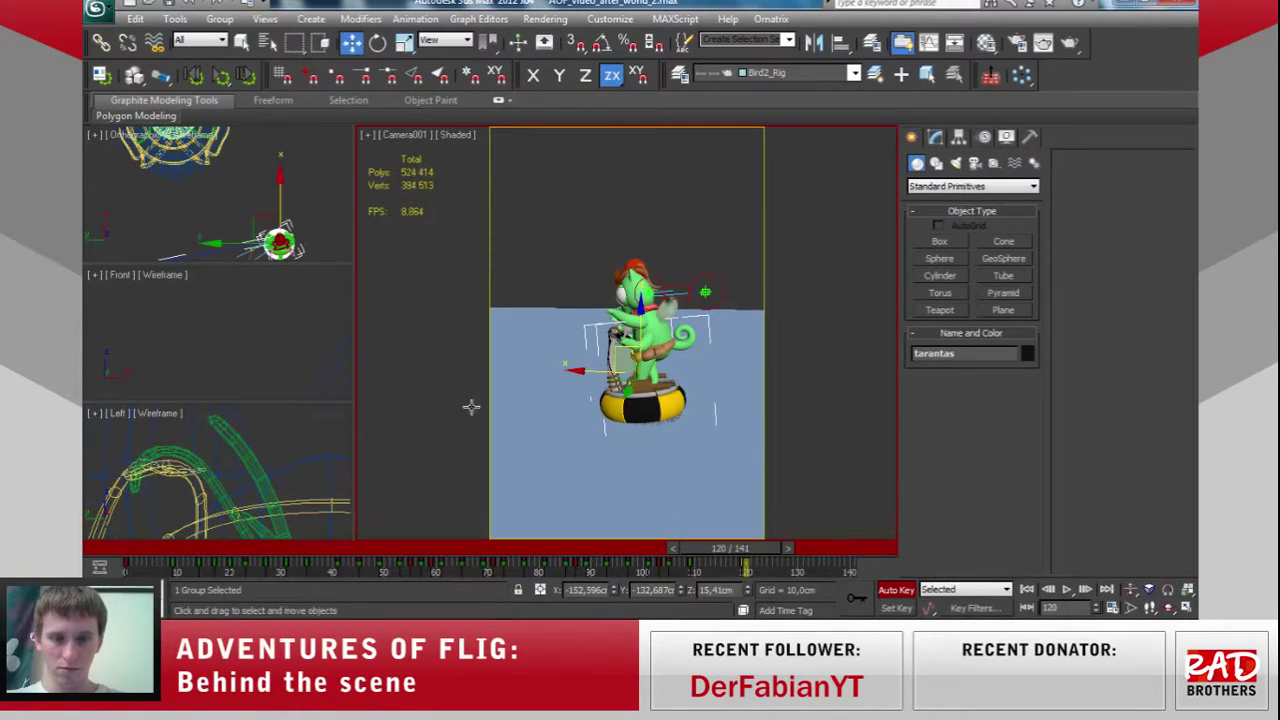
pyautogui.moveTo(260, 224); pyautogui.dragTo(253, 193, button='middle')
pyautogui.moveTo(248, 188); pyautogui.dragTo(195, 176)
# Rotate the character group about -88° on Z, adjust it on Y, and reposition it.
pyautogui.press('e')
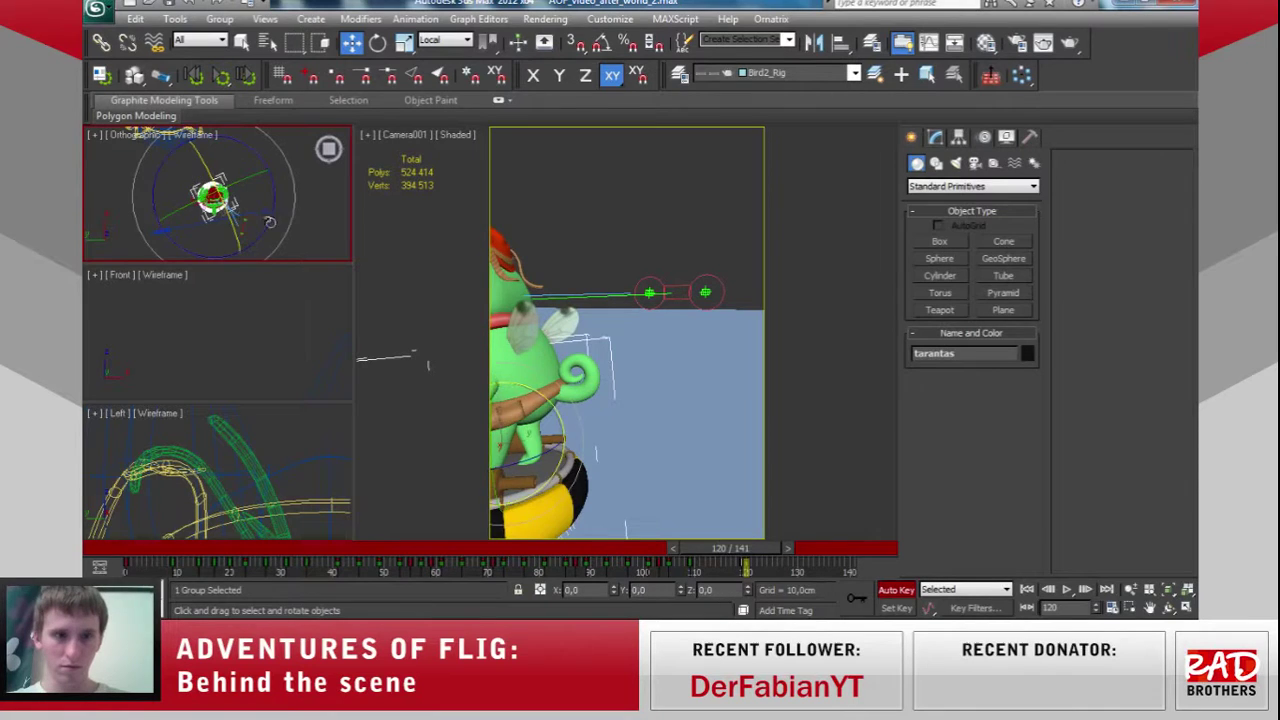
pyautogui.moveTo(293, 200)
pyautogui.mouseDown()
pyautogui.moveTo(245, 368)
pyautogui.moveTo(255, 303)
pyautogui.mouseUp()
pyautogui.moveTo(220, 167); pyautogui.dragTo(222, 172)
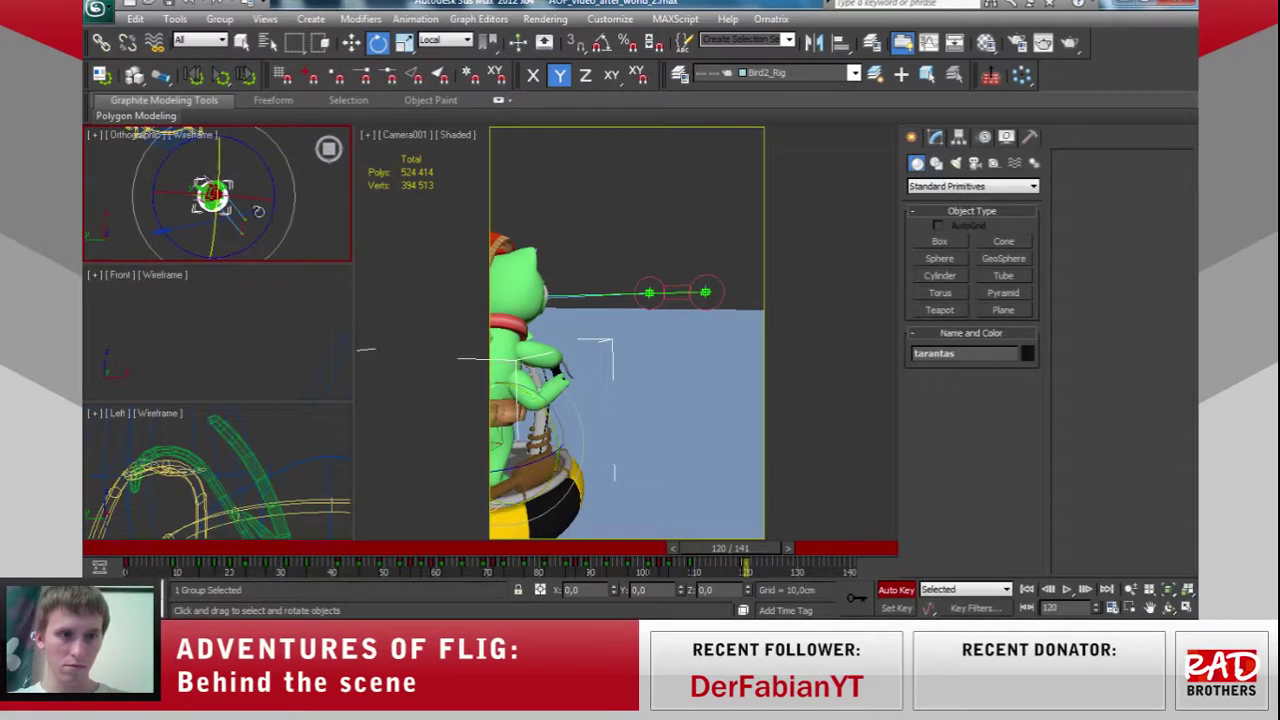
pyautogui.moveTo(268, 224); pyautogui.dragTo(262, 261)
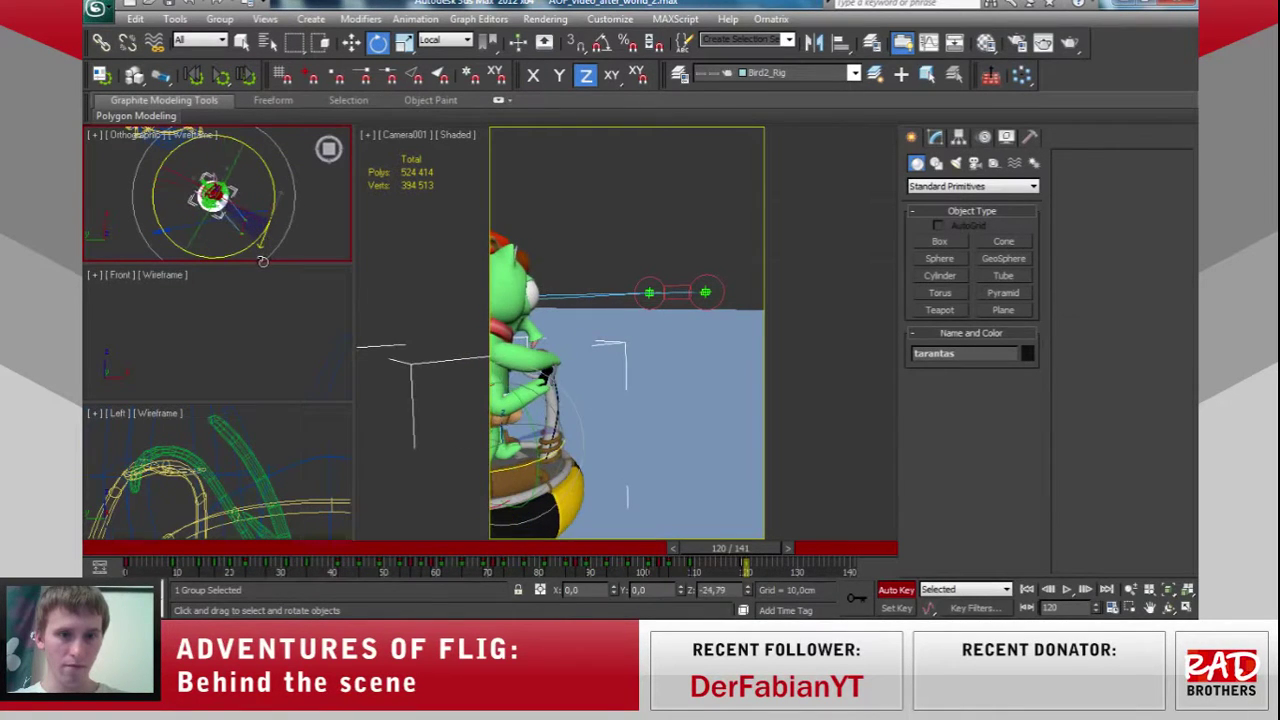
pyautogui.click(351, 42)
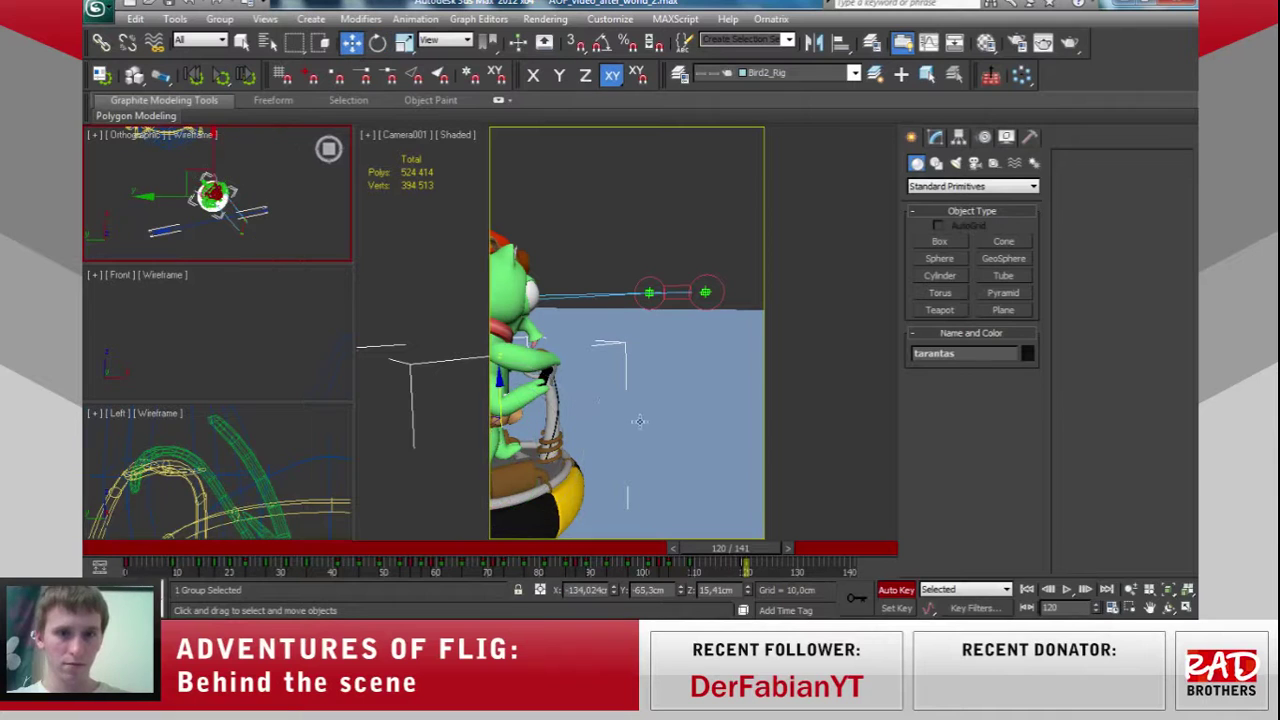
pyautogui.moveTo(768, 550)
pyautogui.mouseDown()
pyautogui.moveTo(681, 542)
pyautogui.moveTo(765, 548)
pyautogui.mouseUp()
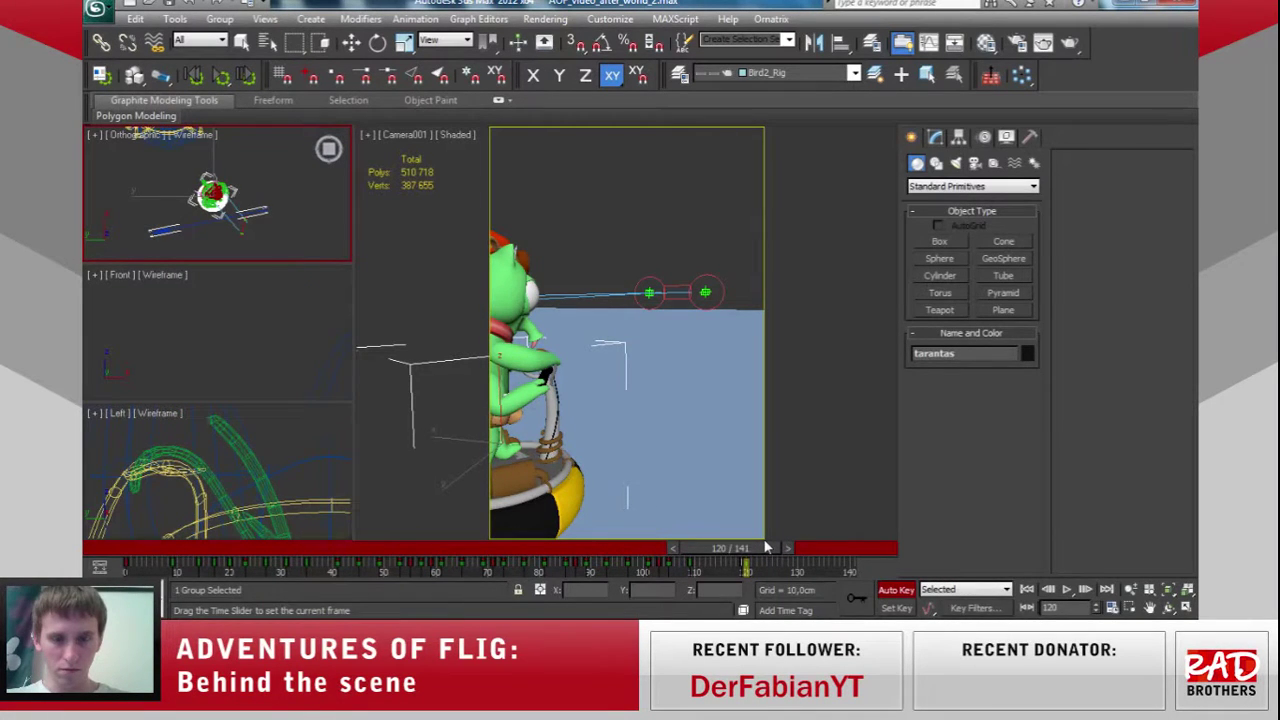
# At frame 130, move the character group to the centre of the camera shot.
pyautogui.moveTo(771, 547); pyautogui.dragTo(815, 547)
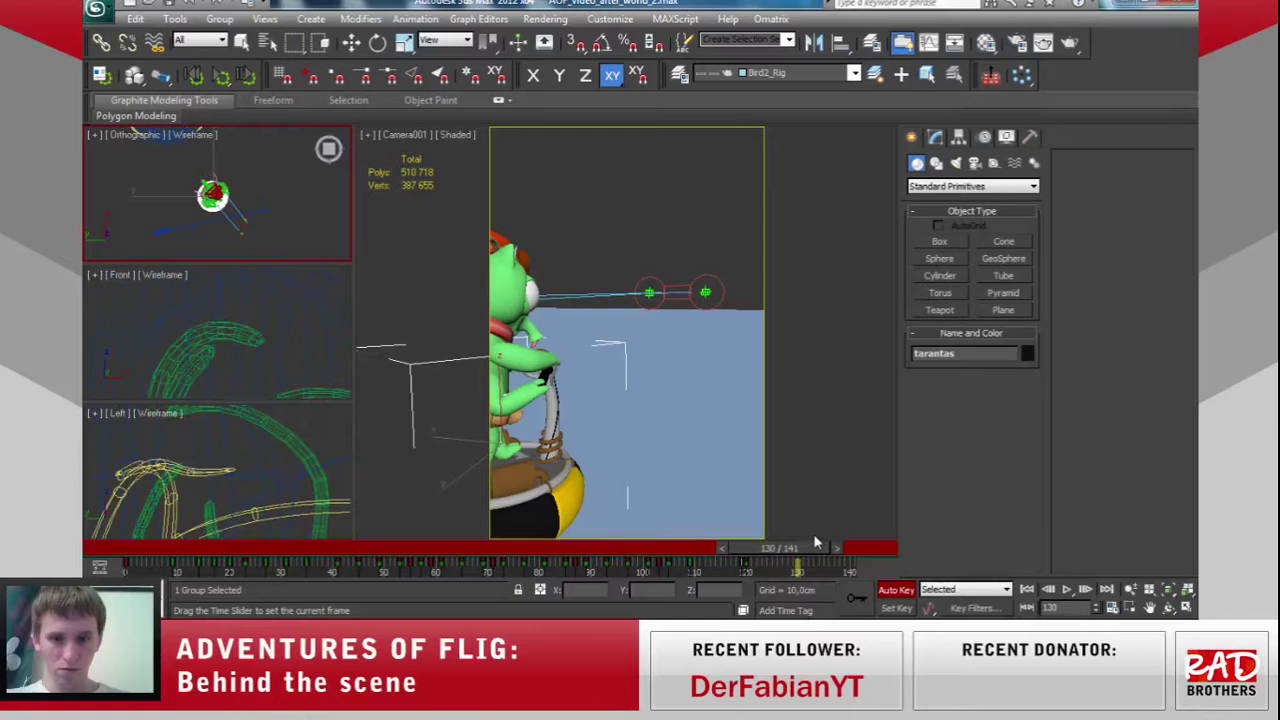
pyautogui.press('w')
pyautogui.moveTo(230, 203); pyautogui.dragTo(176, 207)
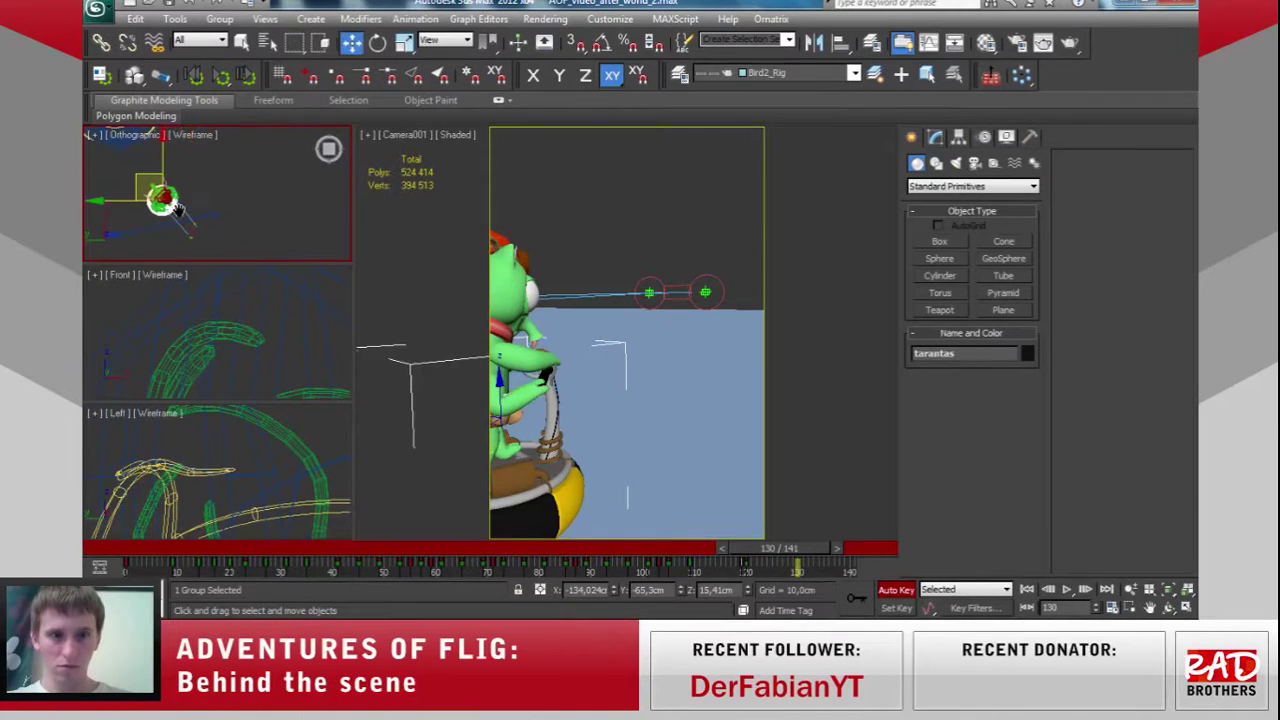
pyautogui.keyDown('alt'); pyautogui.moveTo(176, 207); pyautogui.dragTo(158, 170, button='middle'); pyautogui.keyUp('alt')
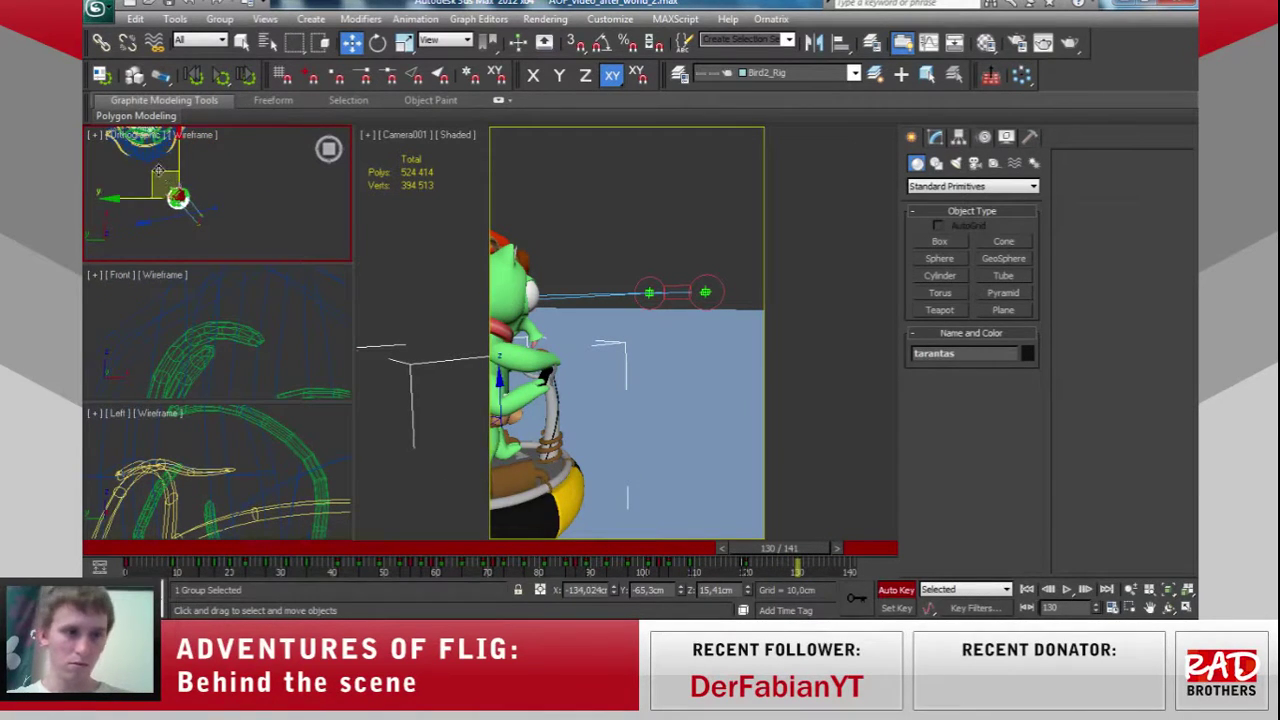
pyautogui.moveTo(158, 170)
pyautogui.mouseDown()
pyautogui.moveTo(215, 191)
pyautogui.moveTo(208, 179)
pyautogui.mouseUp()
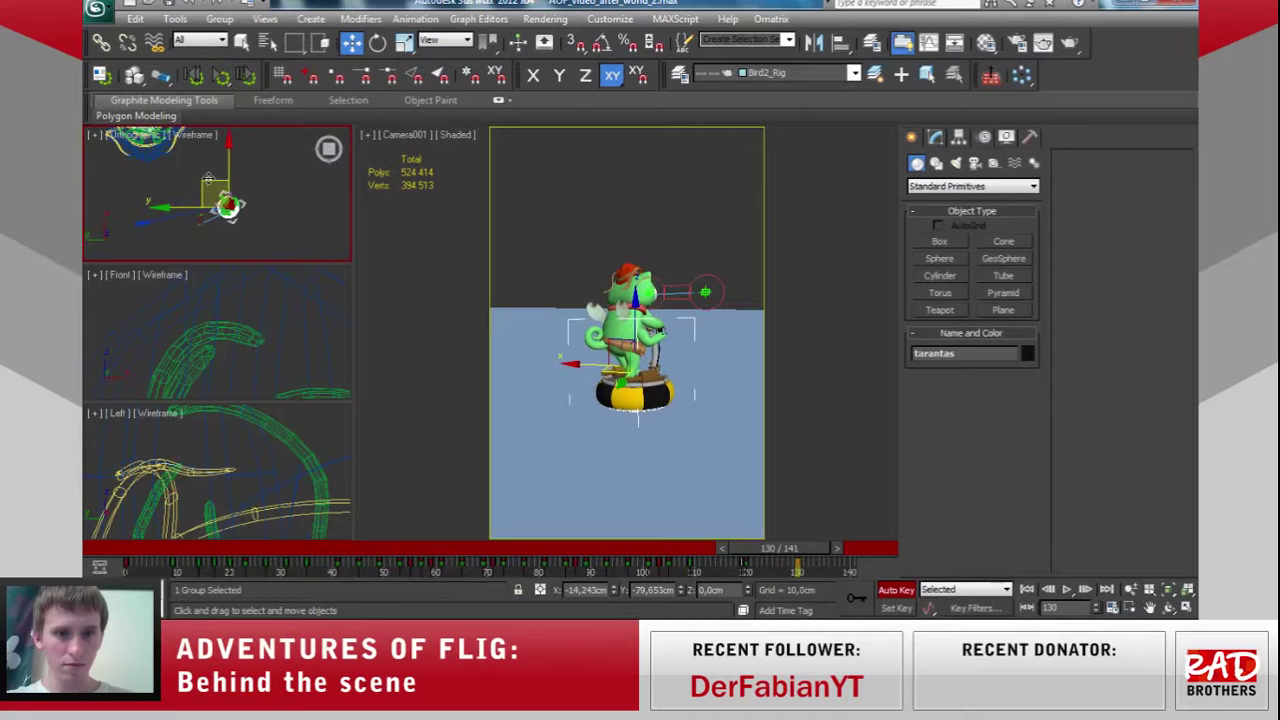
# Spin the character group around its vertical axis and tilt it on Y at frame 130.
pyautogui.press('e')
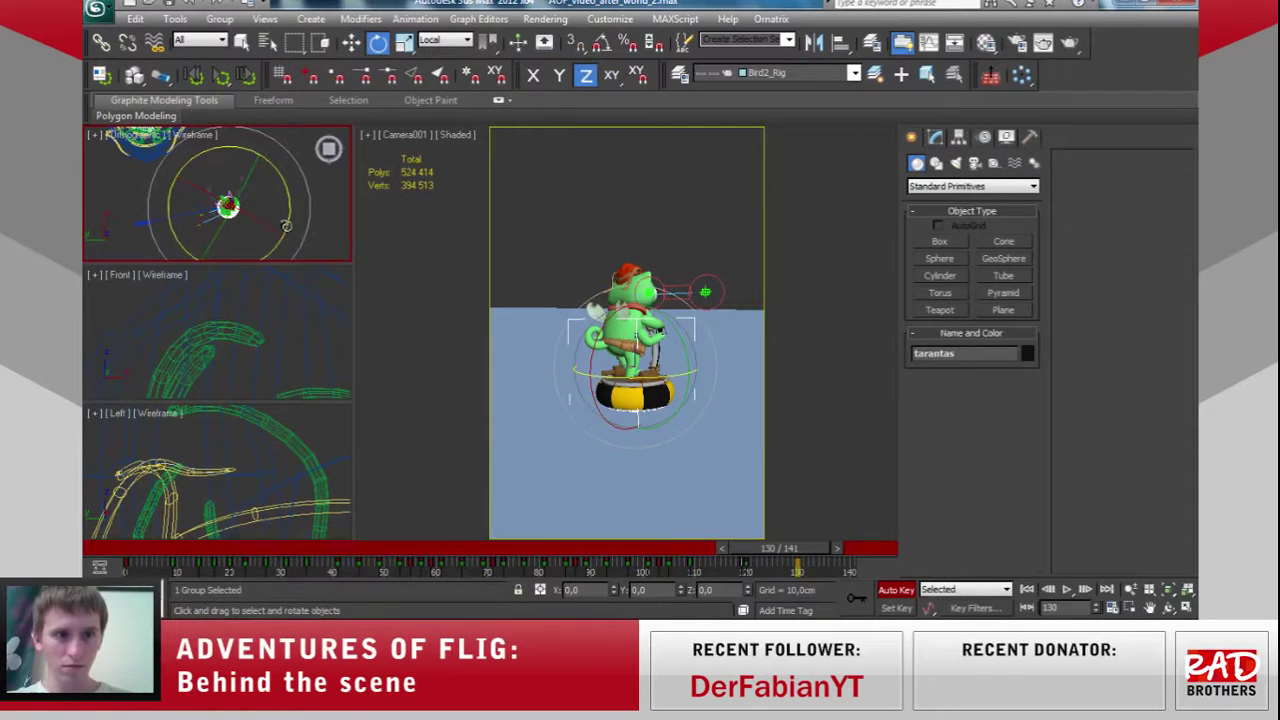
pyautogui.moveTo(299, 185); pyautogui.dragTo(592, 596)
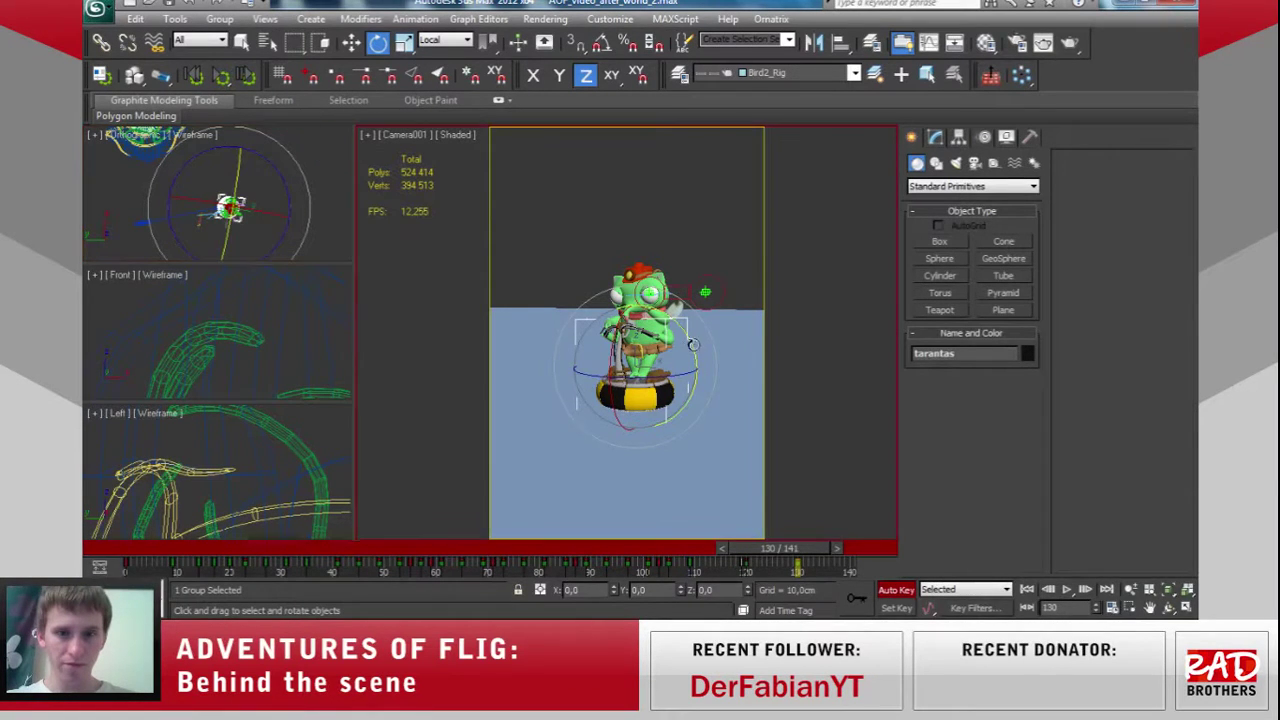
pyautogui.moveTo(694, 344); pyautogui.dragTo(691, 336)
# Scrub back through frames 125 to 103 to review the motion, then open the curve editor.
pyautogui.moveTo(822, 548); pyautogui.dragTo(771, 551)
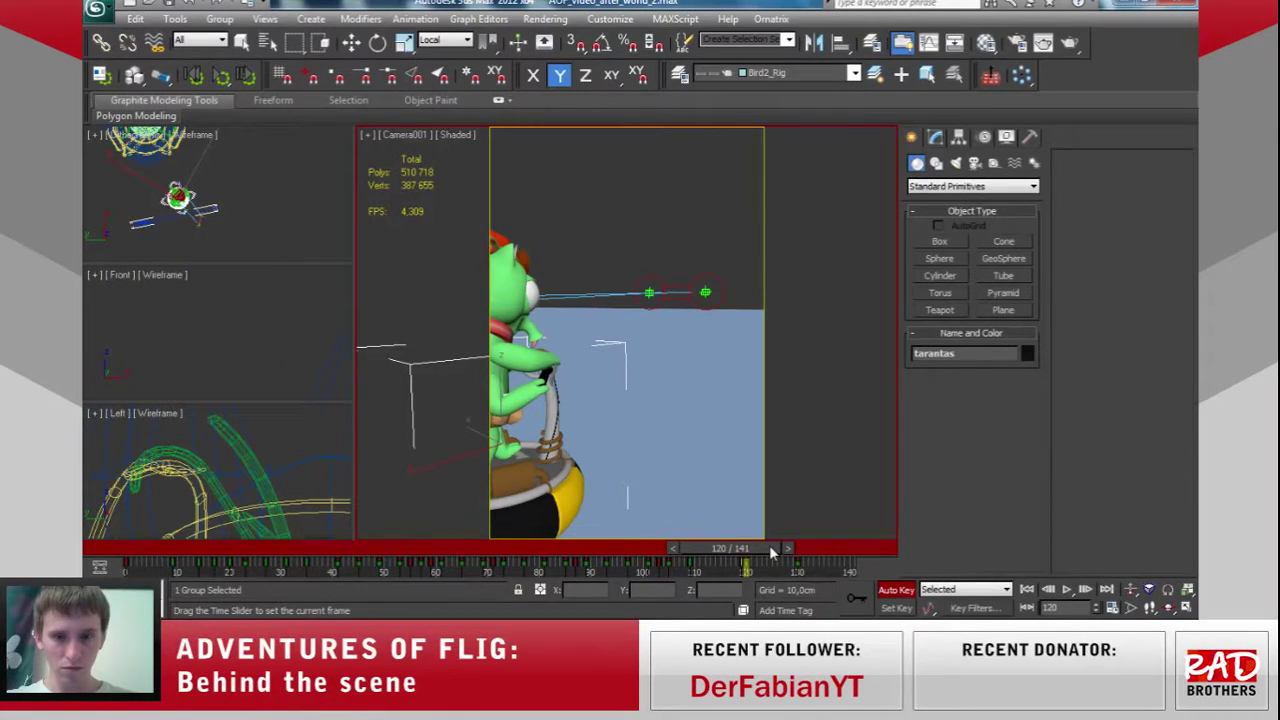
pyautogui.moveTo(771, 551); pyautogui.dragTo(820, 550)
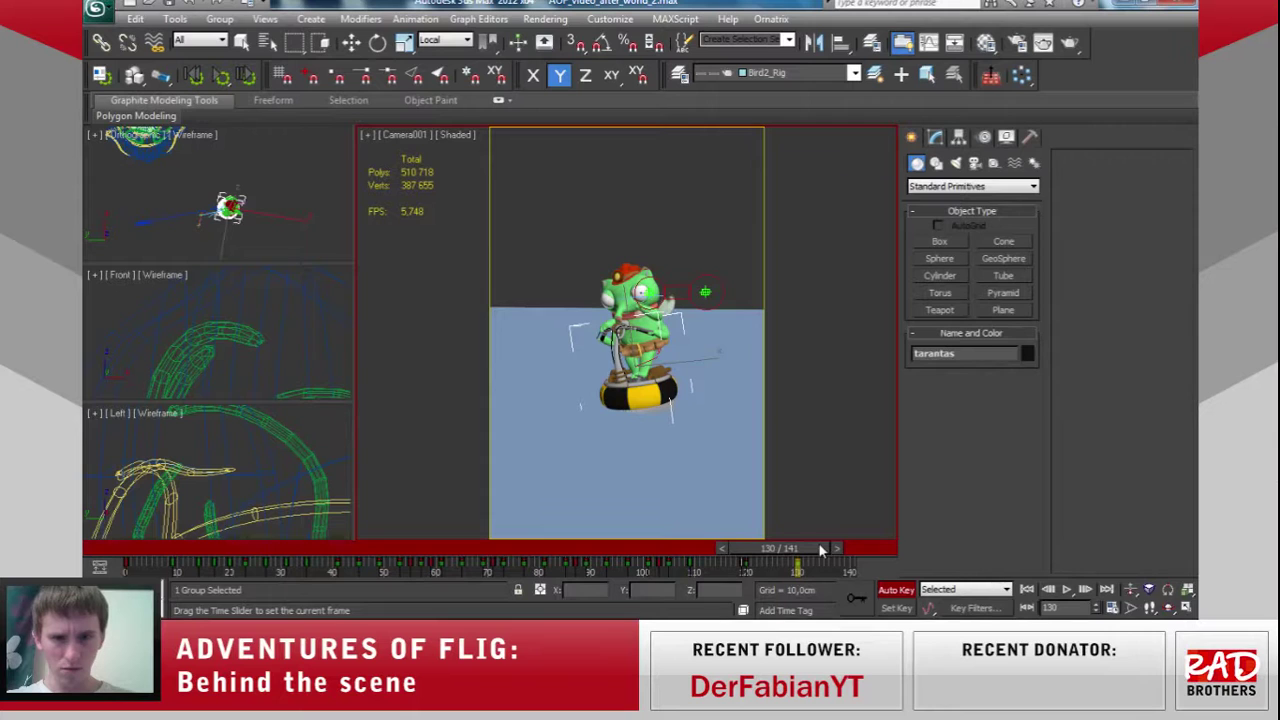
pyautogui.click(351, 42)
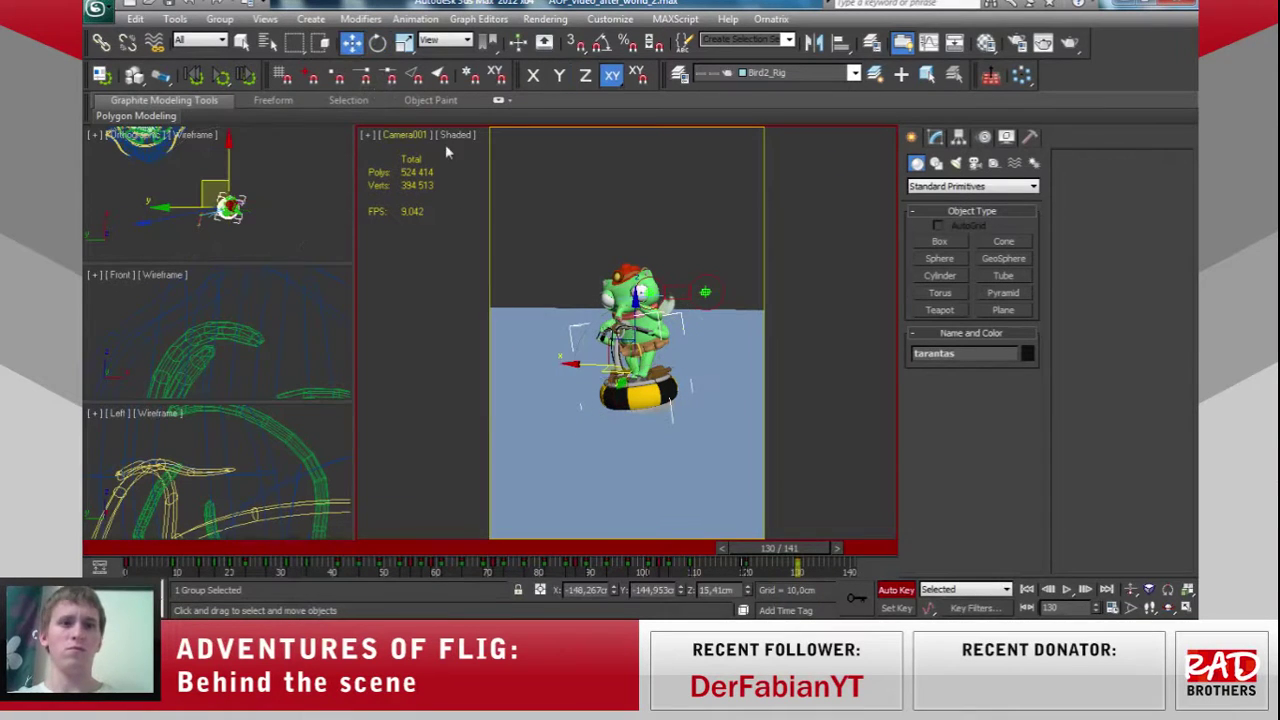
pyautogui.moveTo(812, 550)
pyautogui.mouseDown()
pyautogui.moveTo(628, 548)
pyautogui.moveTo(762, 531)
pyautogui.mouseUp()
pyautogui.press('w')
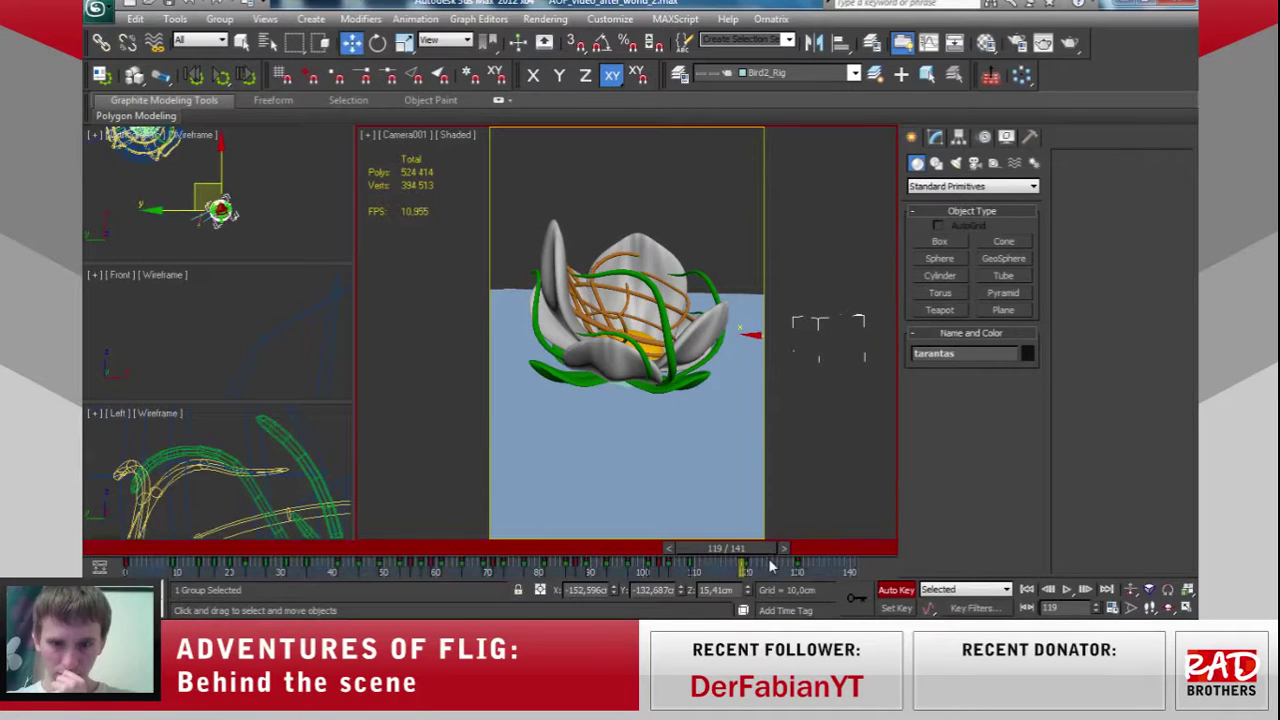
pyautogui.moveTo(768, 562)
pyautogui.mouseDown()
pyautogui.moveTo(679, 568)
pyautogui.moveTo(769, 566)
pyautogui.mouseUp()
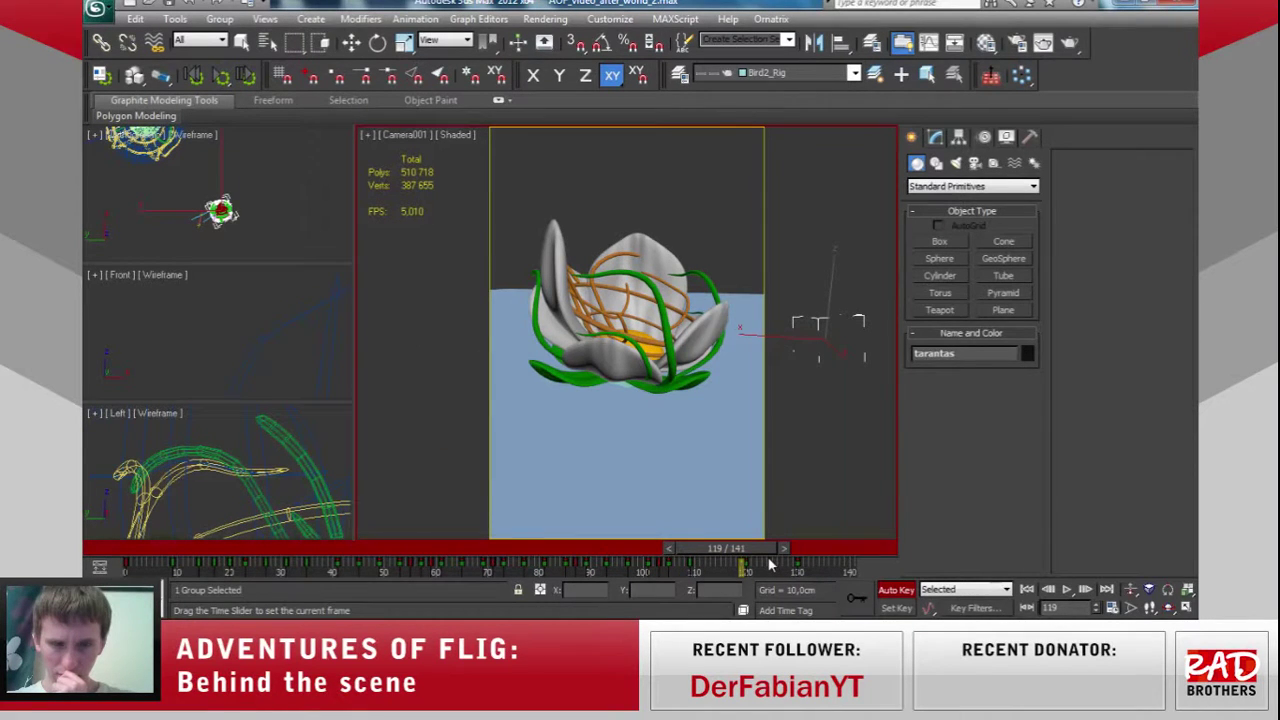
pyautogui.press('w')
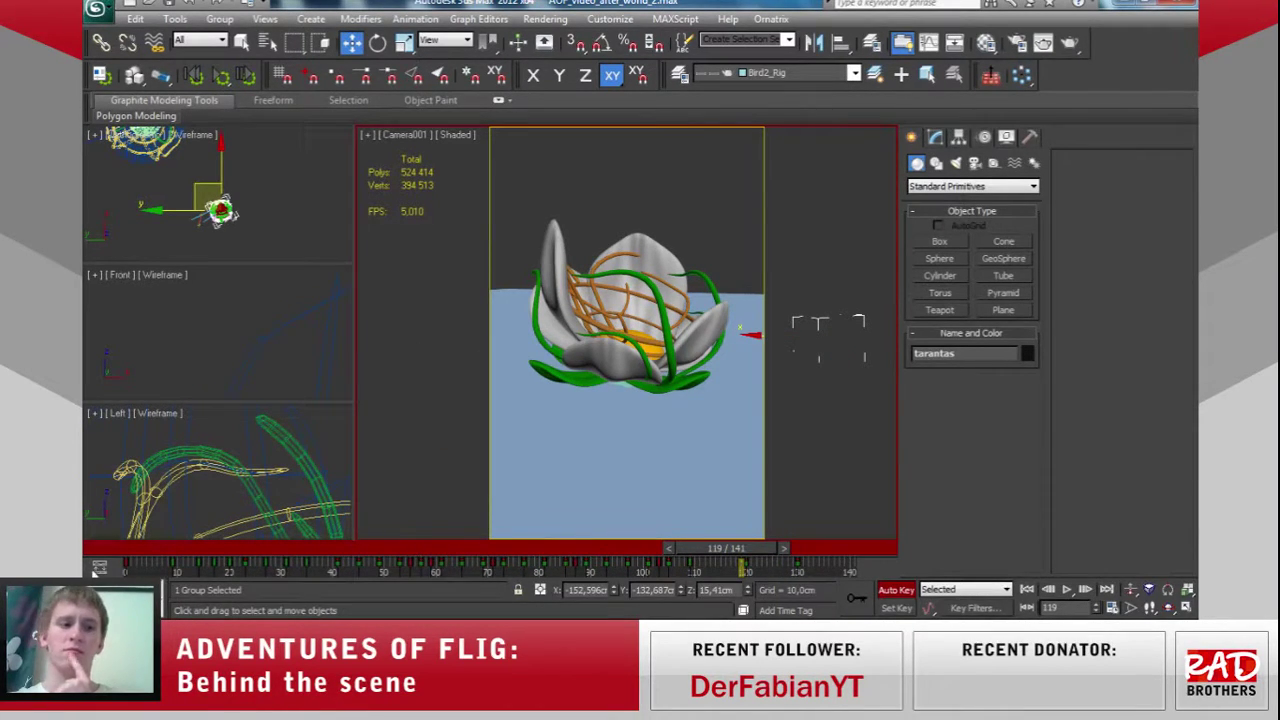
pyautogui.click(100, 568)
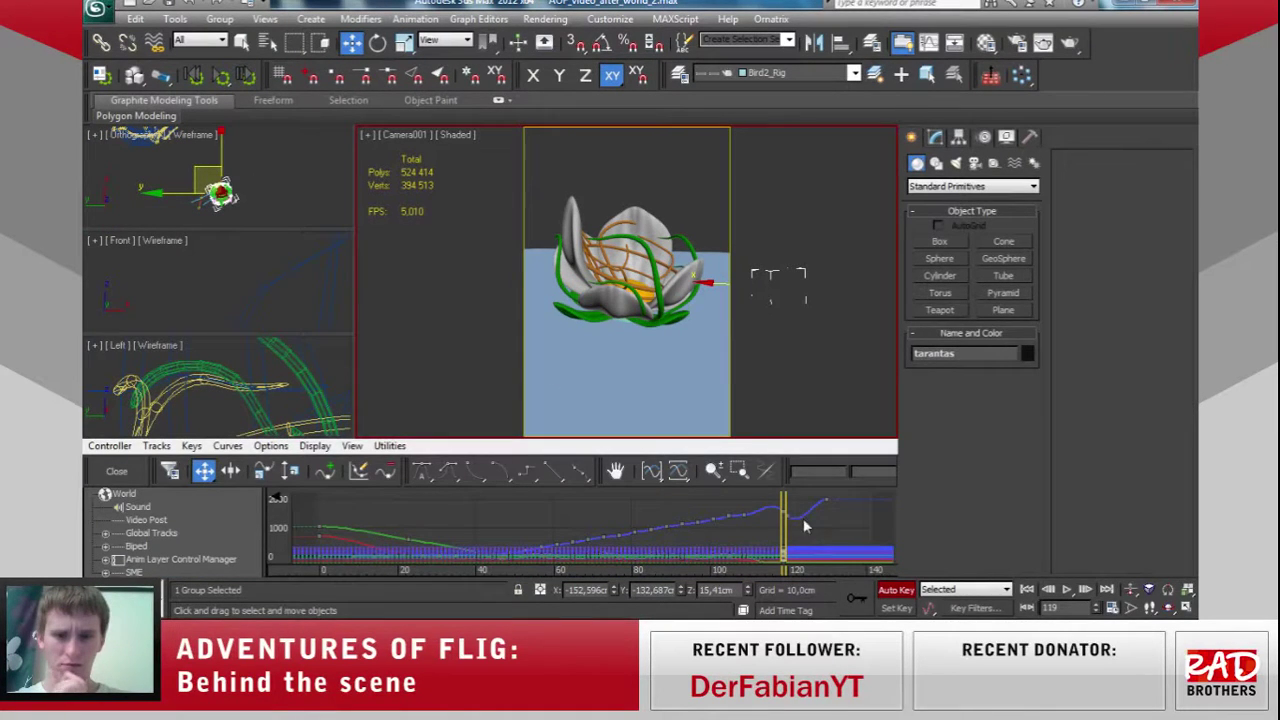
# Delete the animation keys just after frame 118 in the curve editor.
pyautogui.moveTo(805, 525); pyautogui.dragTo(745, 522, button='middle')
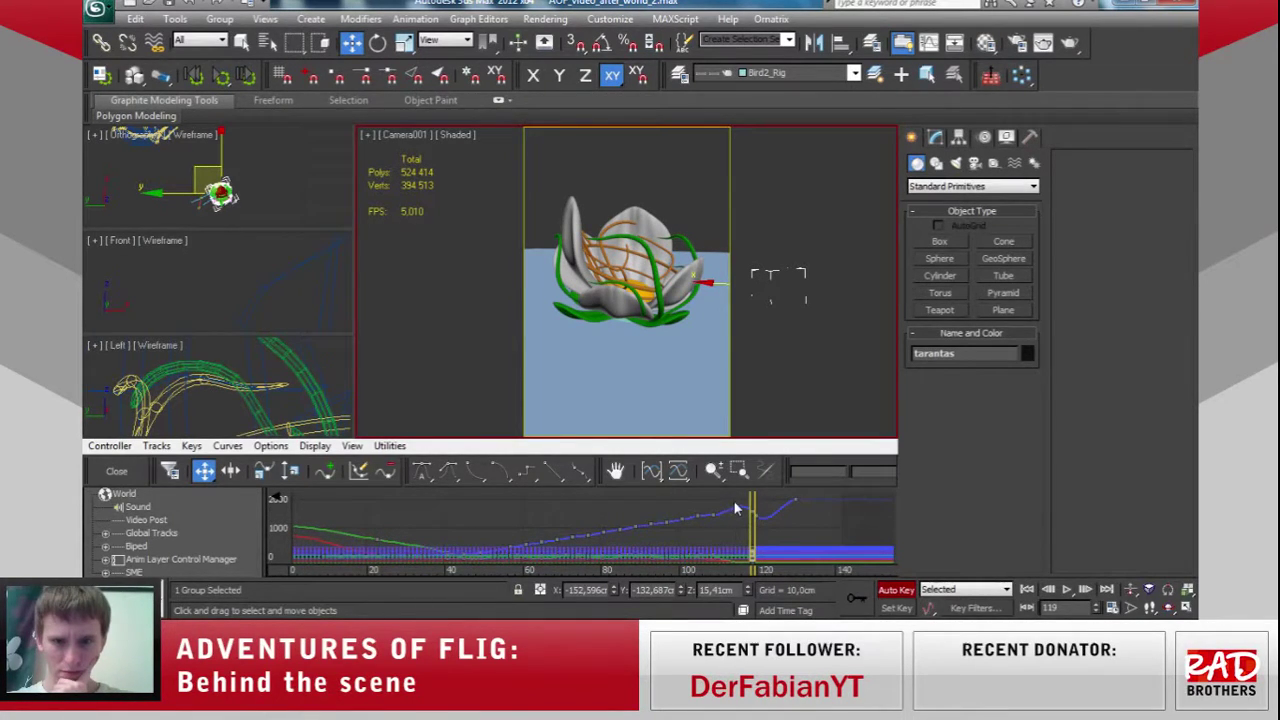
pyautogui.click(755, 571)
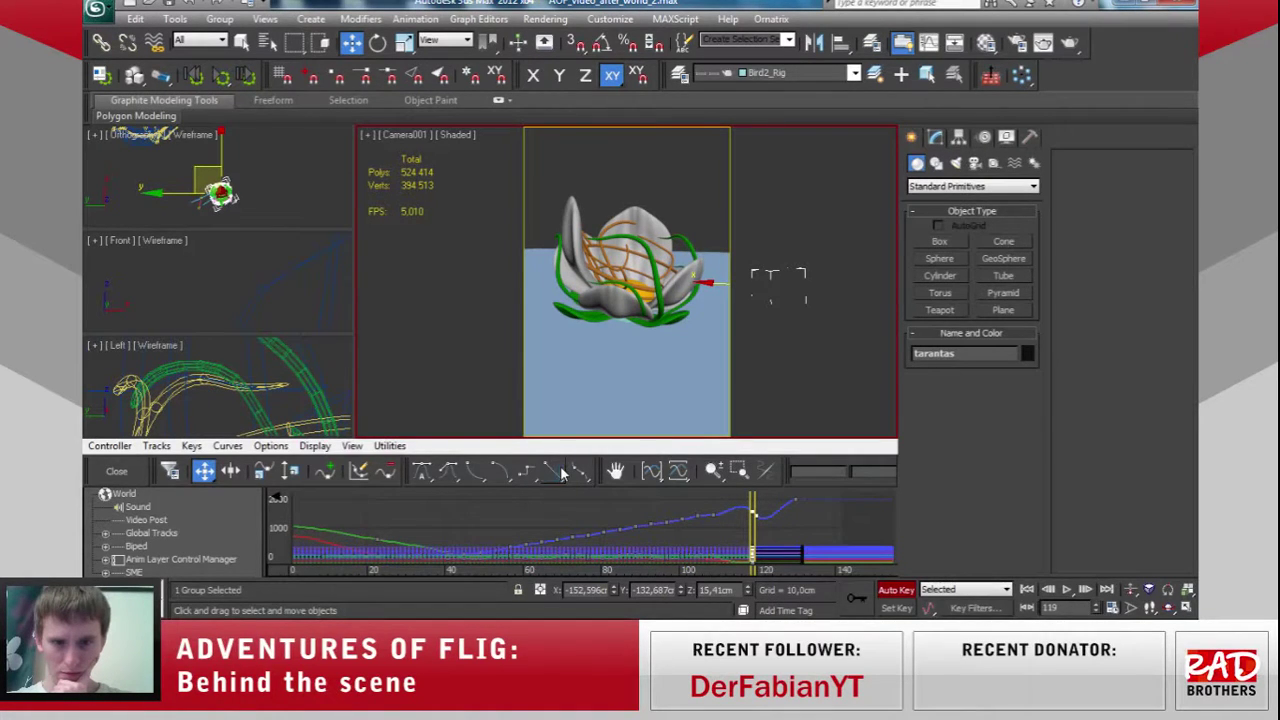
pyautogui.press('Delete')
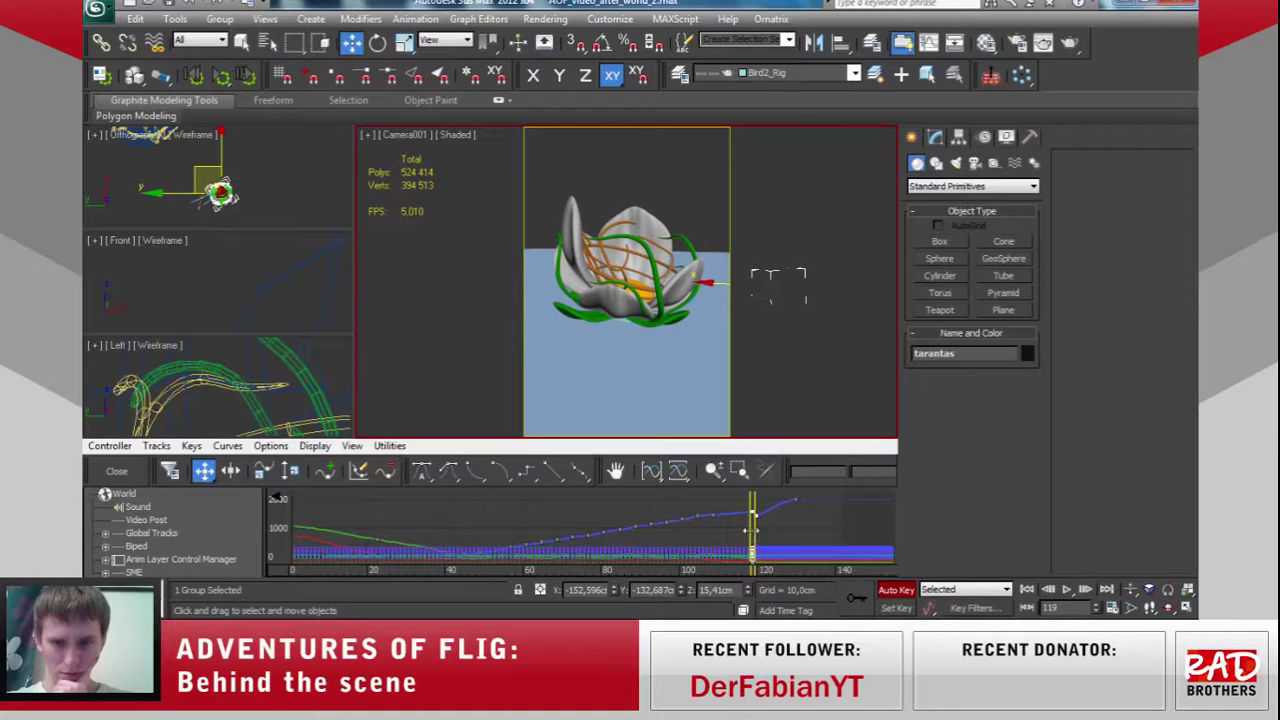
pyautogui.moveTo(760, 538); pyautogui.dragTo(797, 543)
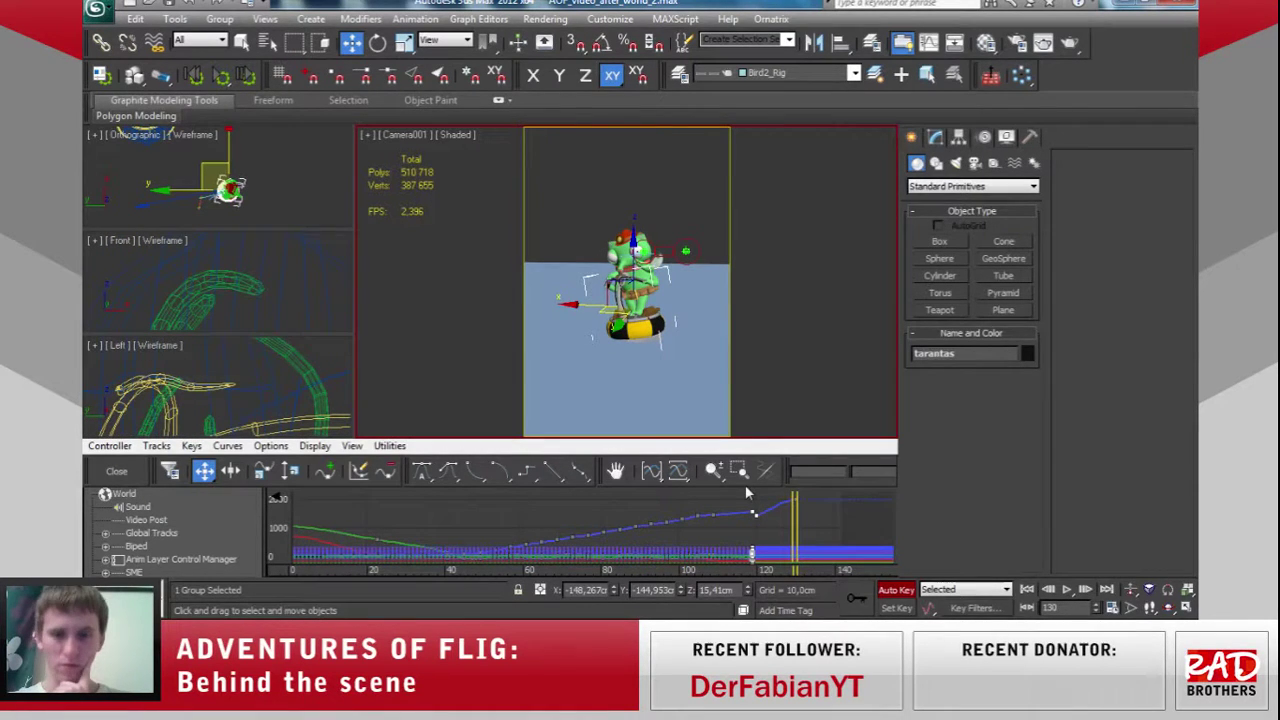
# At frame 131, re-key the character's rotation on Y and around its vertical axis.
pyautogui.click(377, 42)
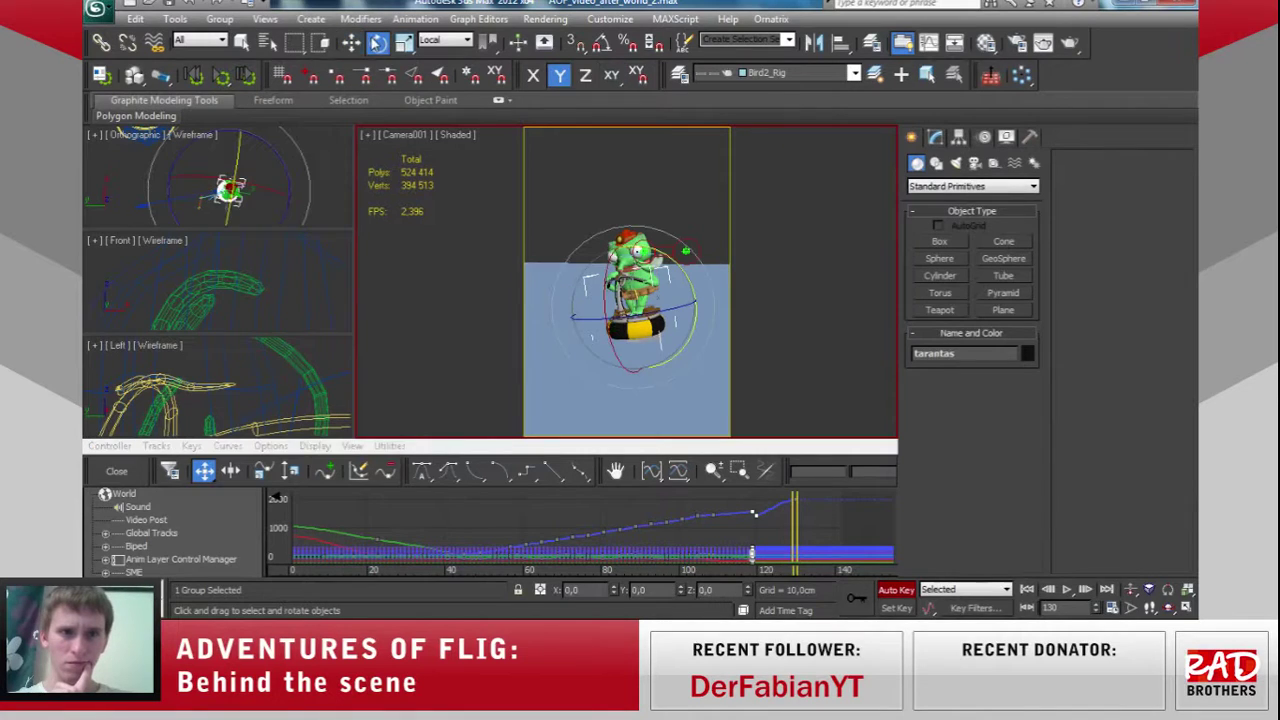
pyautogui.click(814, 514)
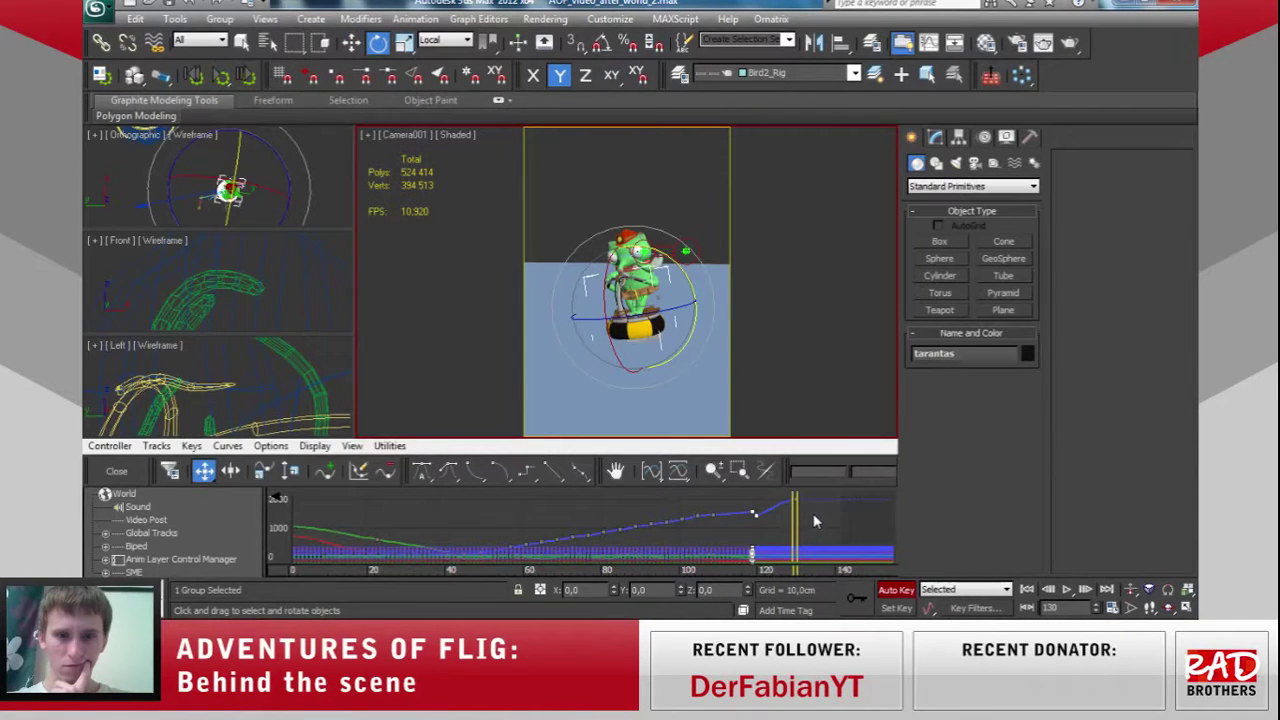
pyautogui.moveTo(795, 500)
pyautogui.mouseDown()
pyautogui.moveTo(790, 539)
pyautogui.moveTo(755, 533)
pyautogui.moveTo(803, 536)
pyautogui.mouseUp()
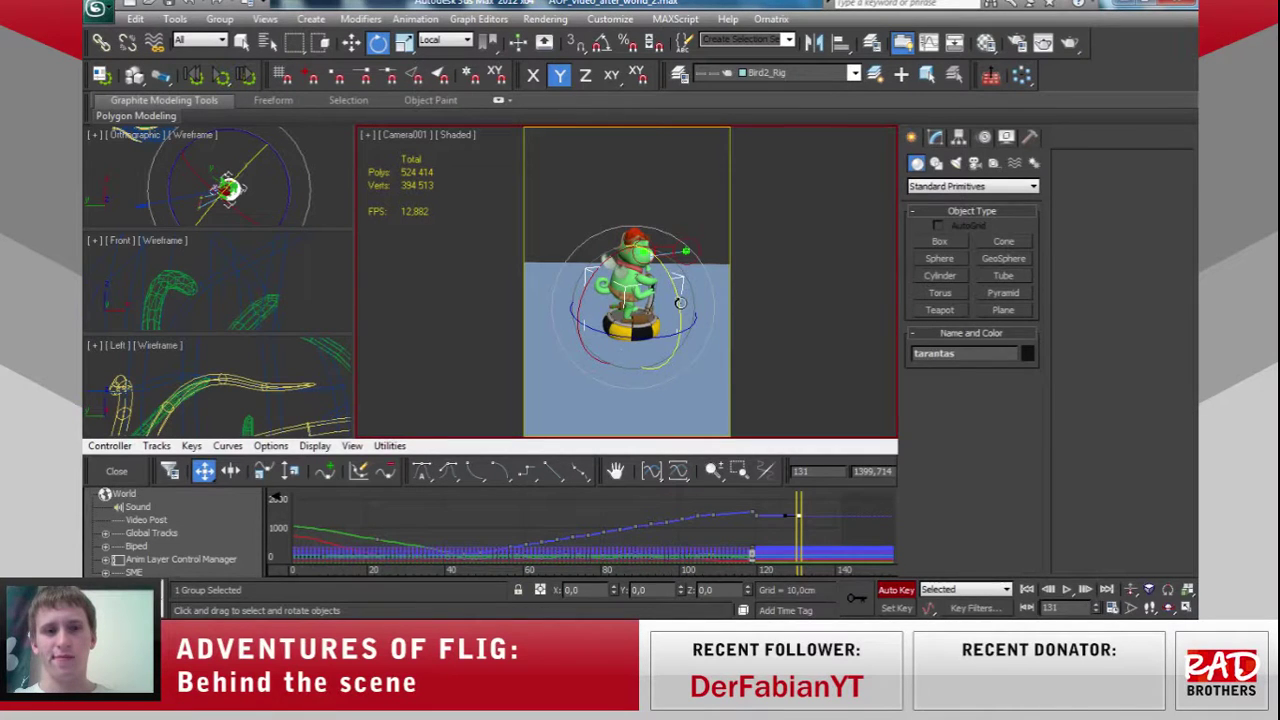
pyautogui.moveTo(677, 303); pyautogui.dragTo(675, 291)
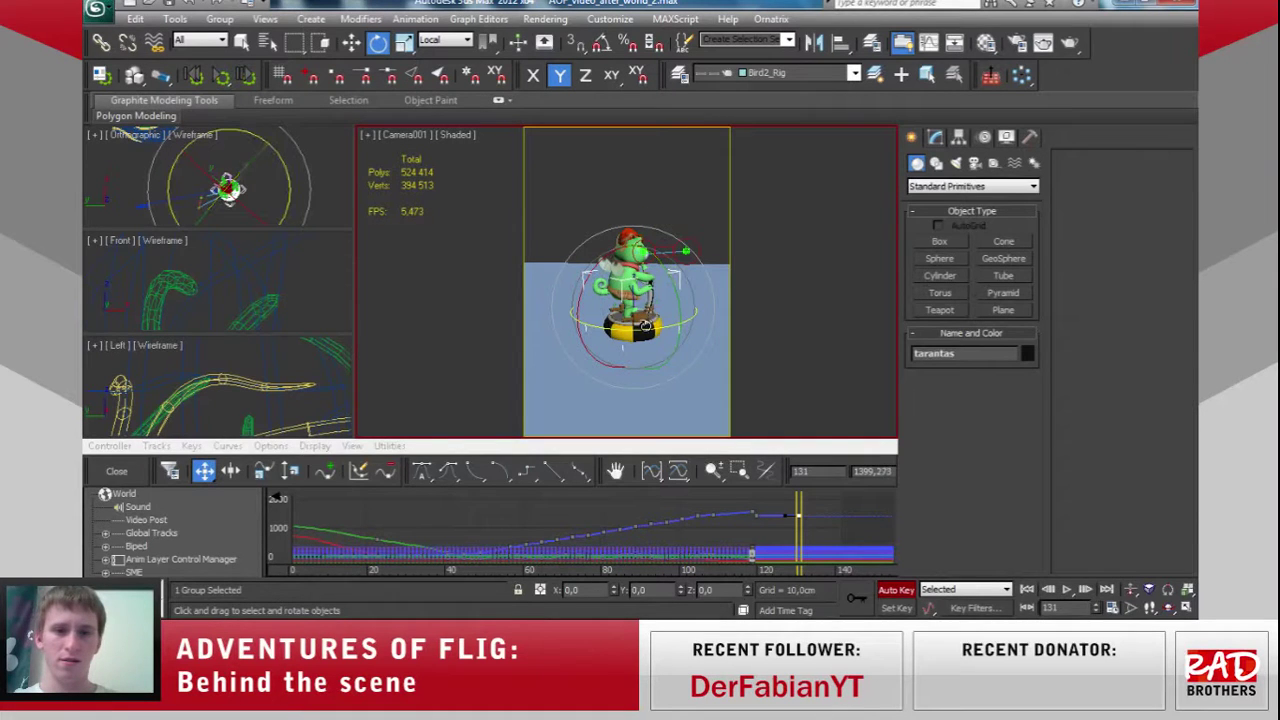
pyautogui.moveTo(645, 327); pyautogui.dragTo(810, 312)
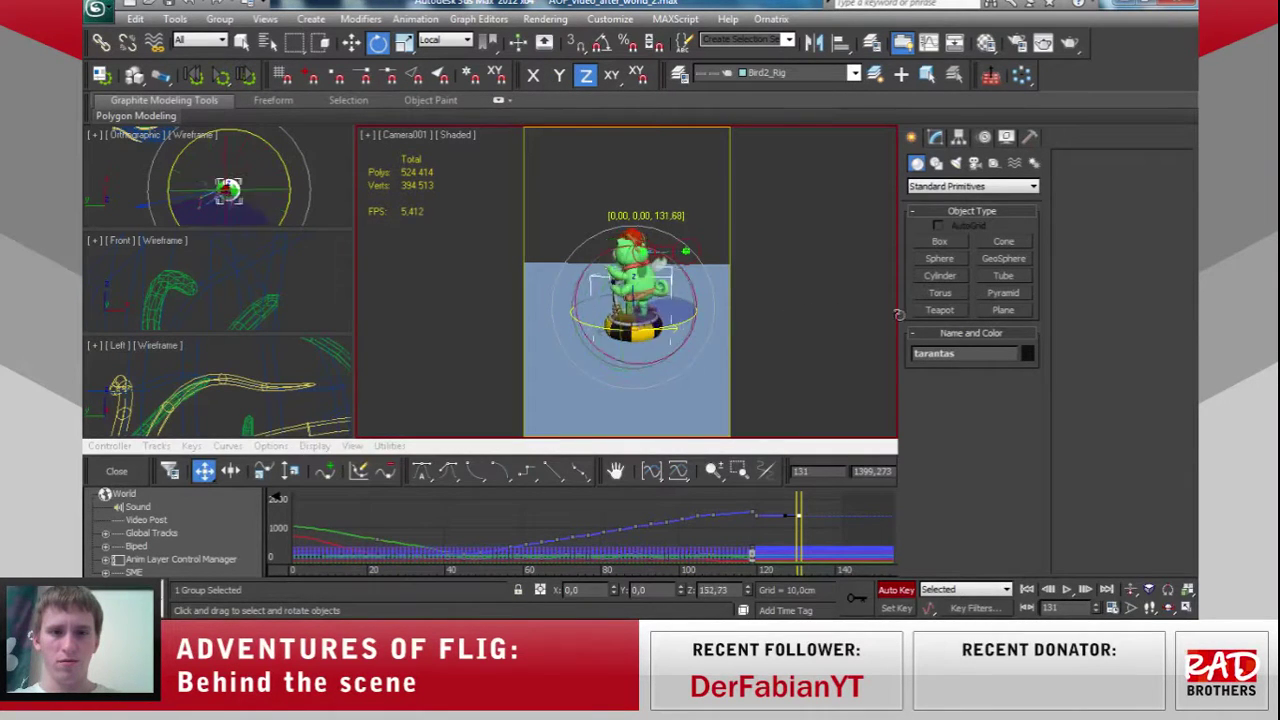
pyautogui.moveTo(810, 312); pyautogui.dragTo(574, 189)
# Review the motion around frame 124 and close the curve editor.
pyautogui.press('w')
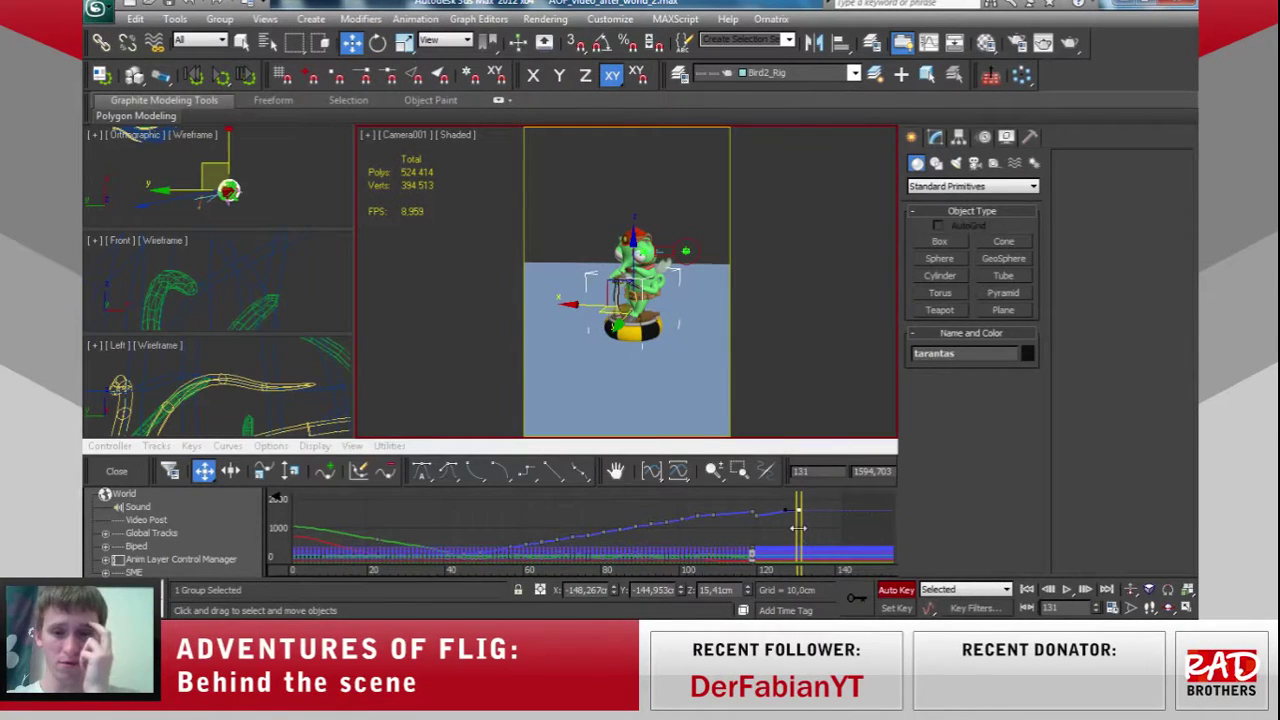
pyautogui.moveTo(798, 527)
pyautogui.mouseDown()
pyautogui.moveTo(760, 537)
pyautogui.moveTo(808, 535)
pyautogui.mouseUp()
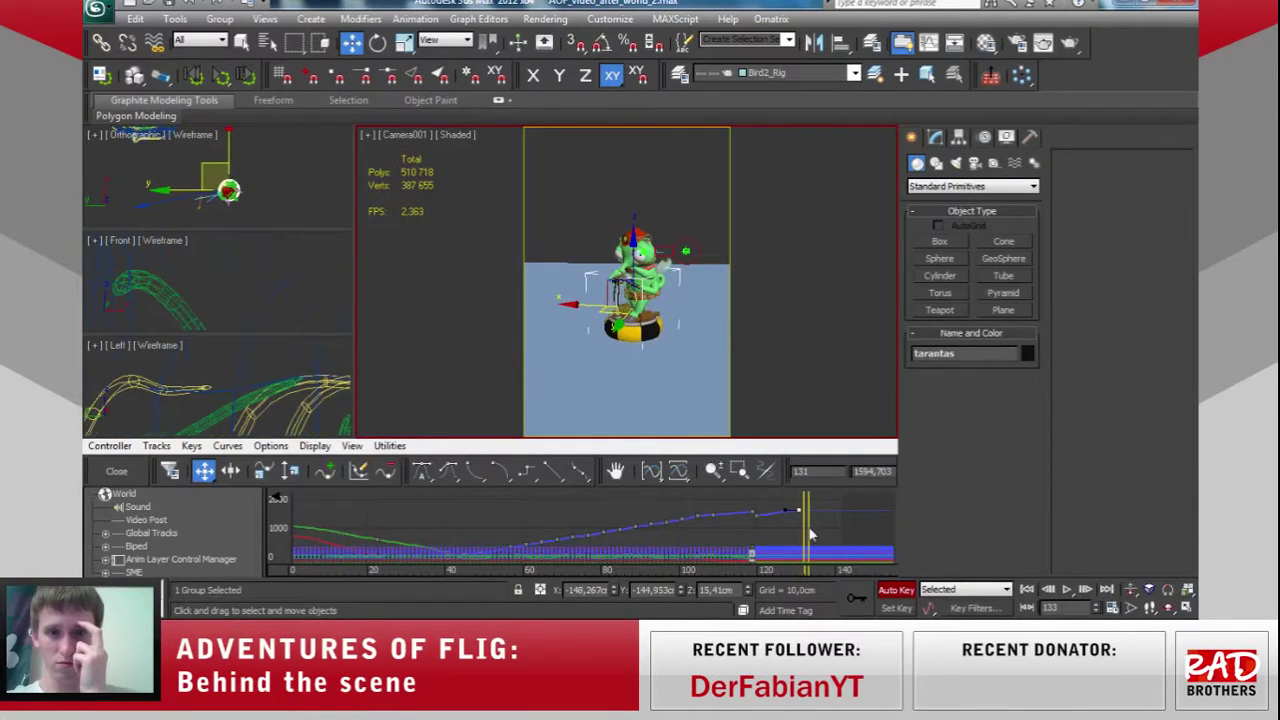
pyautogui.click(116, 472)
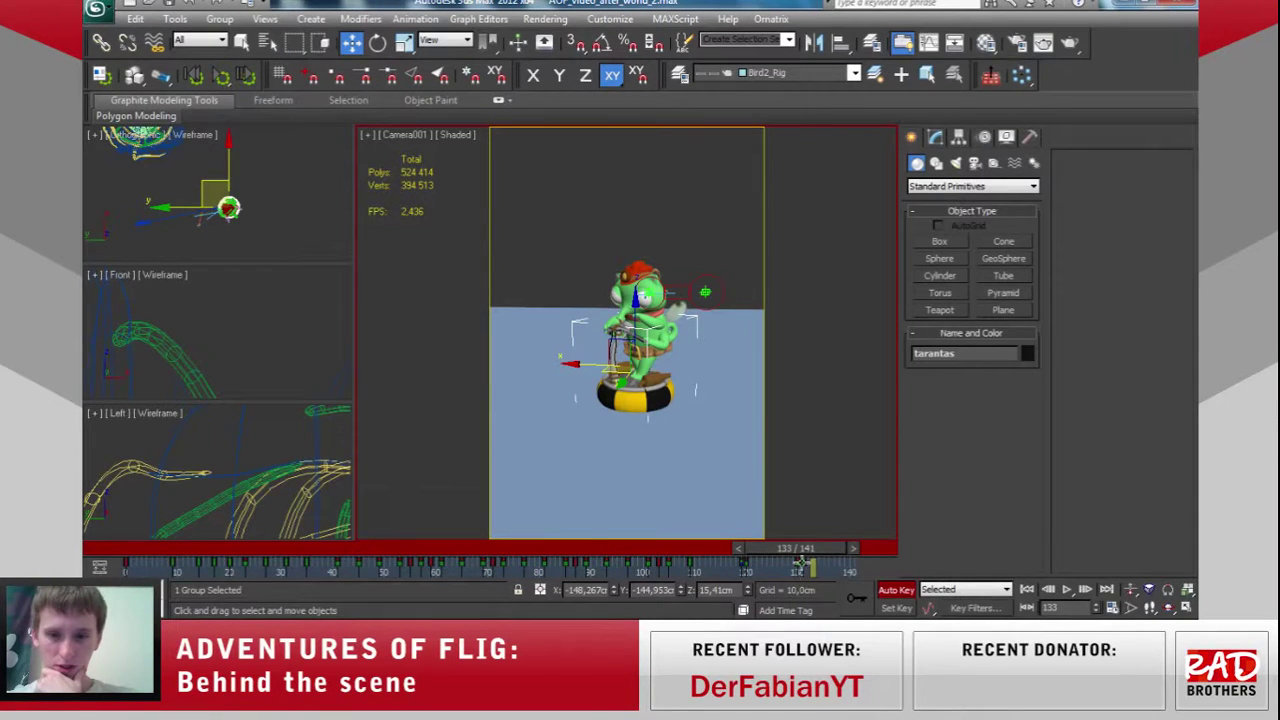
# Shift the key to frame 132 and tilt the character slightly on Y.
pyautogui.press(',')
pyautogui.press(',')
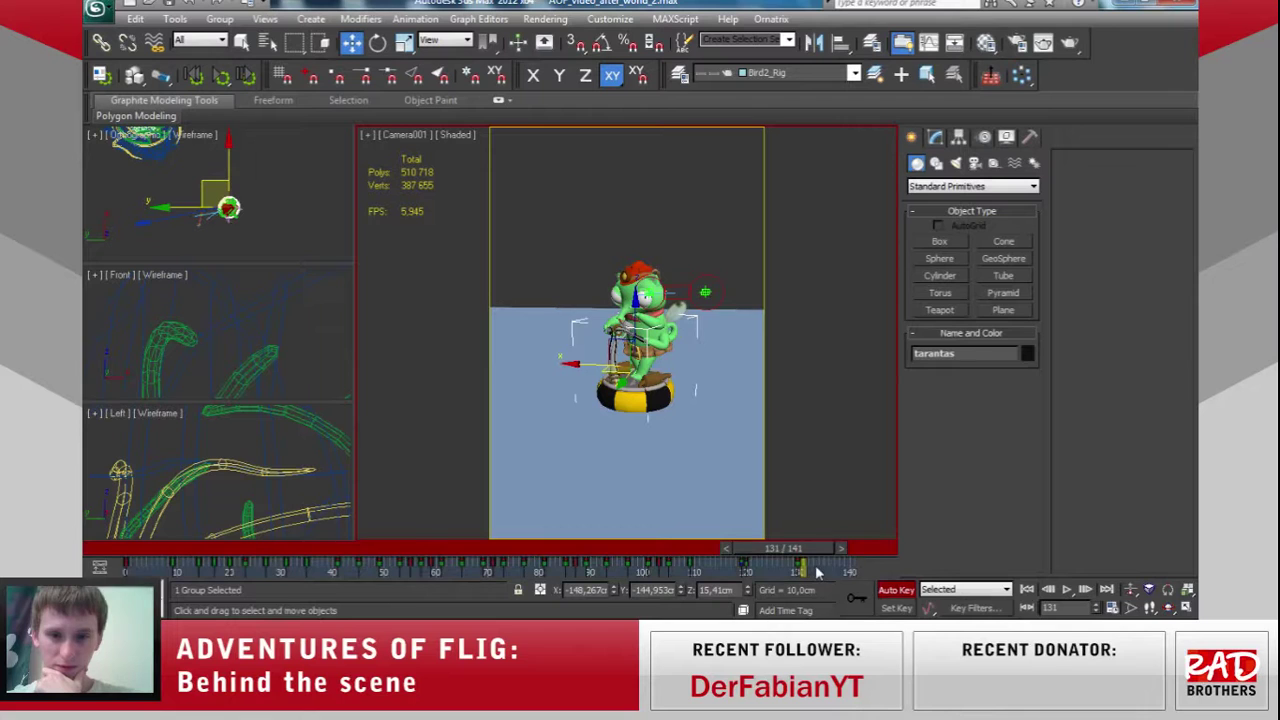
pyautogui.moveTo(801, 568)
pyautogui.mouseDown()
pyautogui.moveTo(738, 548)
pyautogui.moveTo(833, 547)
pyautogui.moveTo(811, 547)
pyautogui.mouseUp()
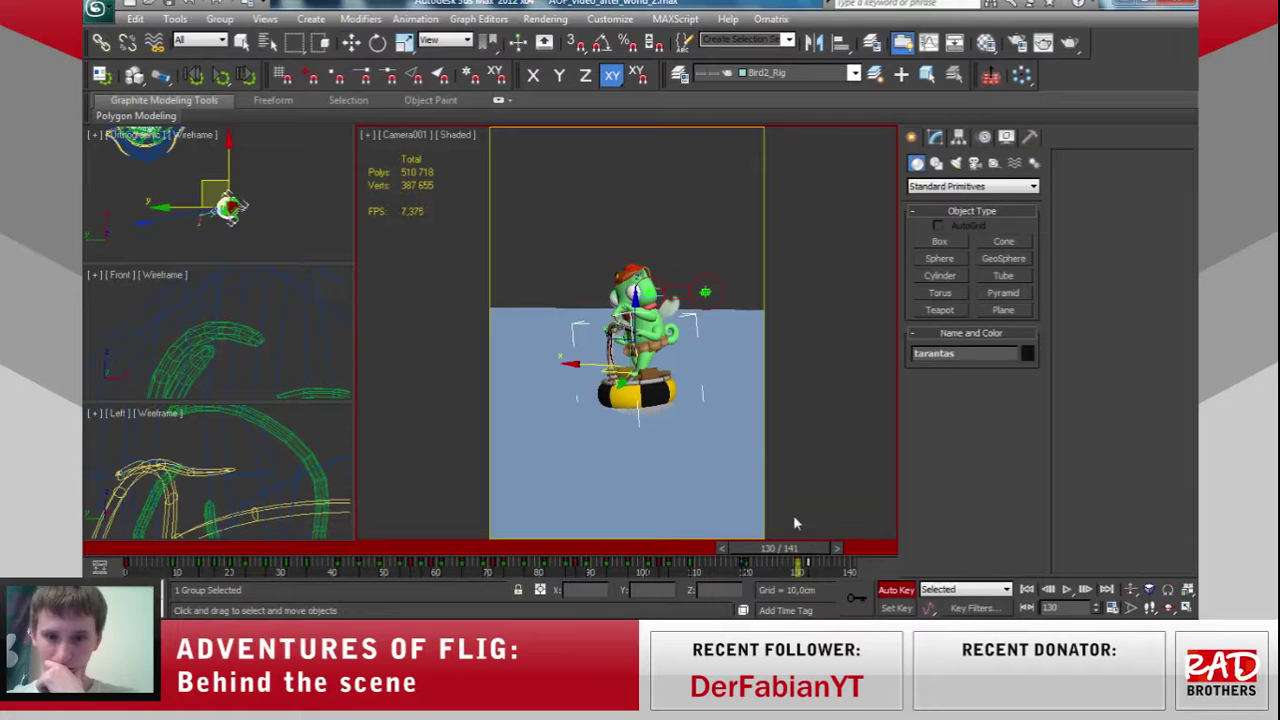
pyautogui.press('e')
pyautogui.moveTo(680, 348); pyautogui.dragTo(677, 338)
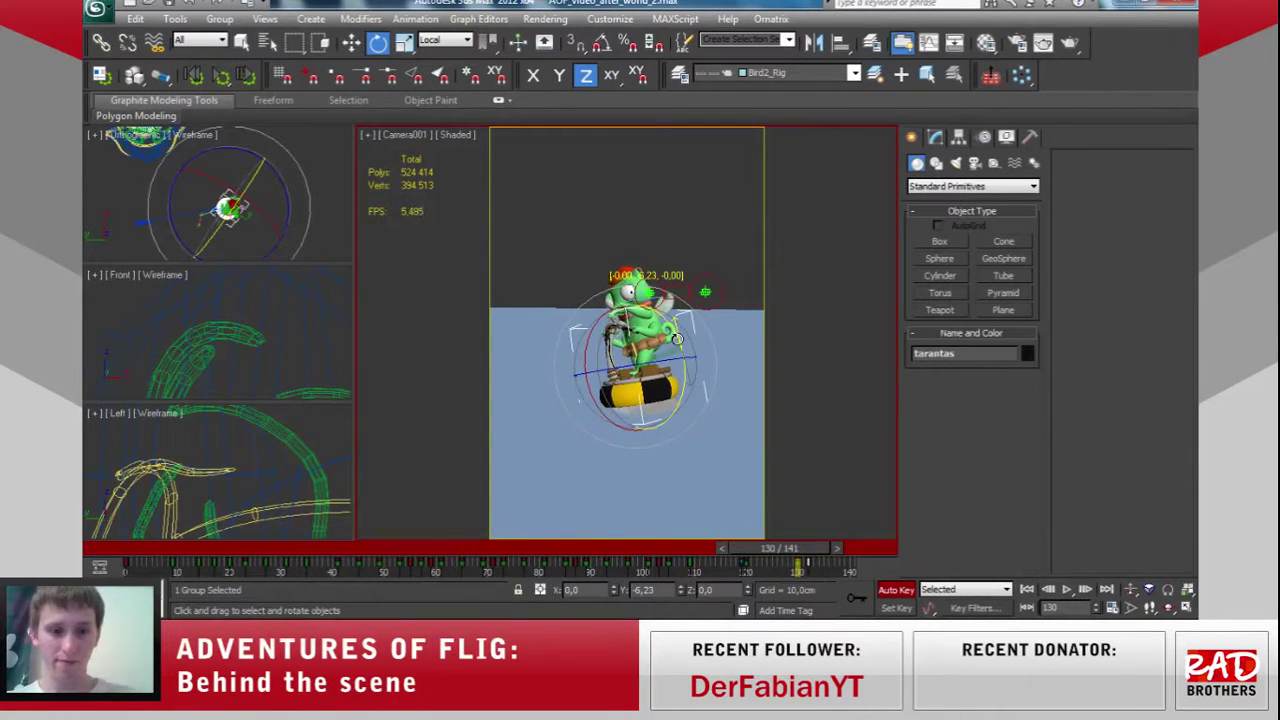
# Lift the character slightly upward and preview frames 126 to 136.
pyautogui.press('w')
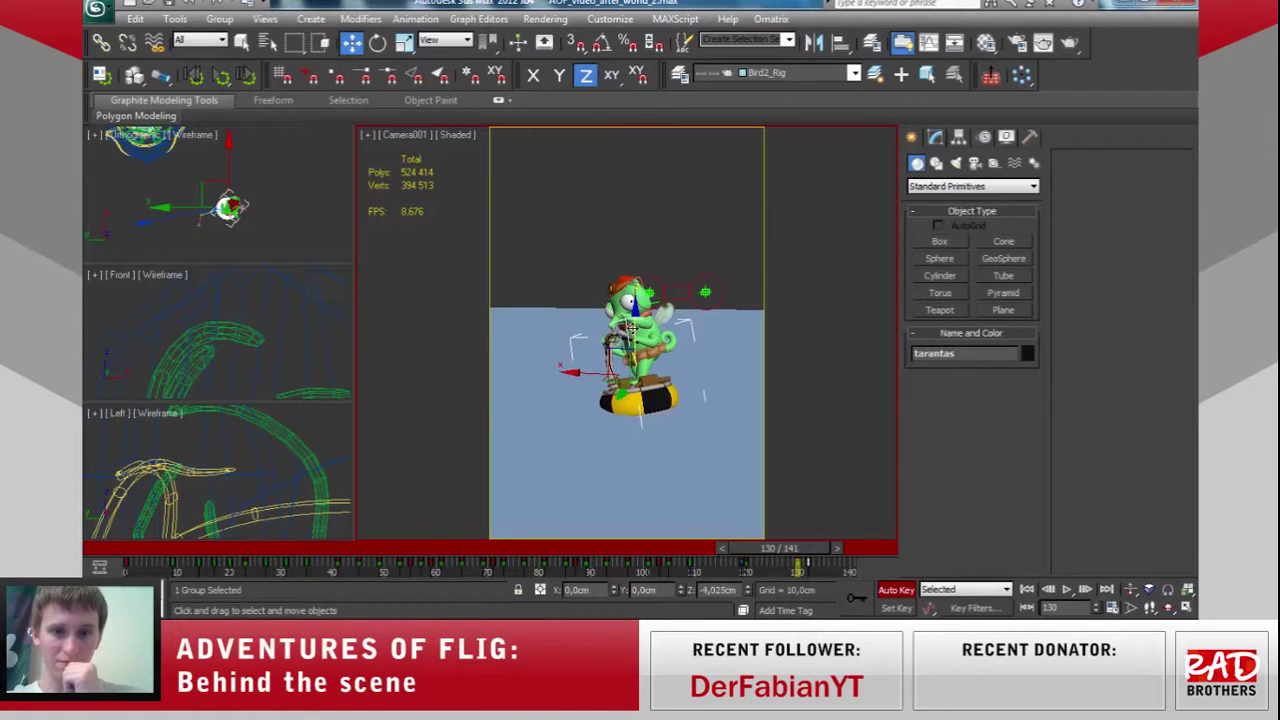
pyautogui.moveTo(820, 555); pyautogui.dragTo(829, 551)
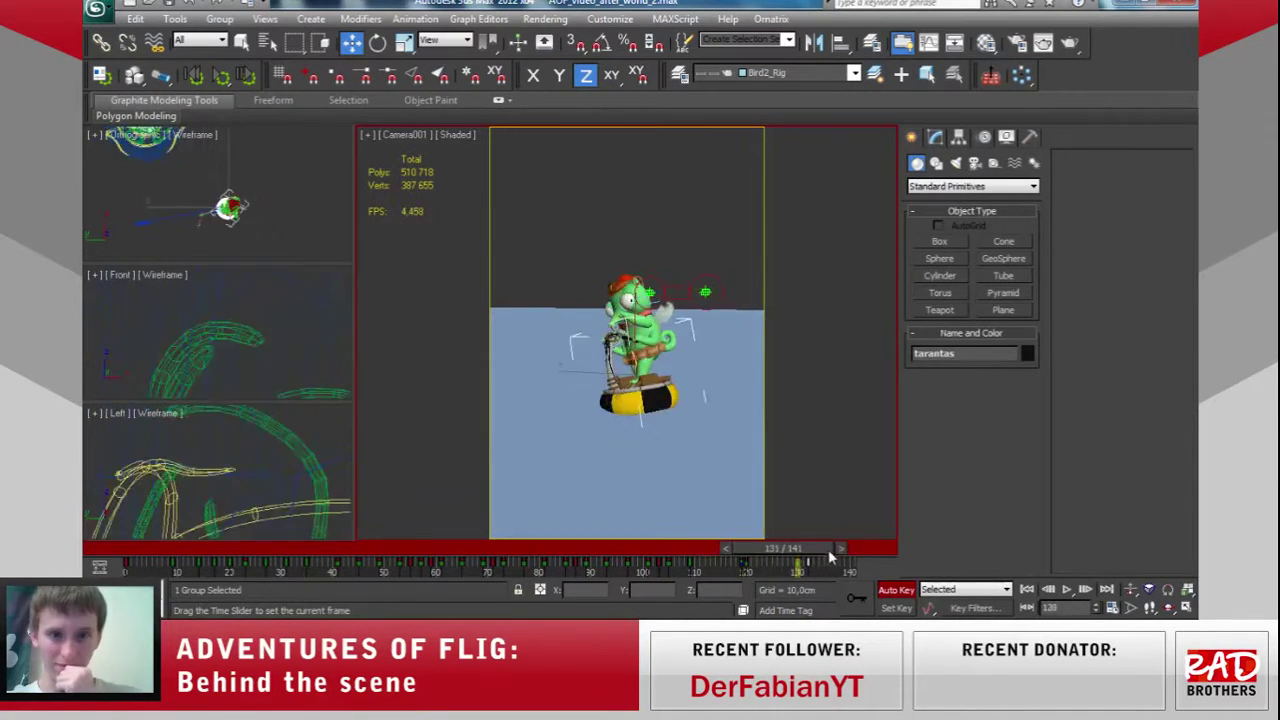
pyautogui.press('w')
pyautogui.moveTo(634, 313); pyautogui.dragTo(634, 296)
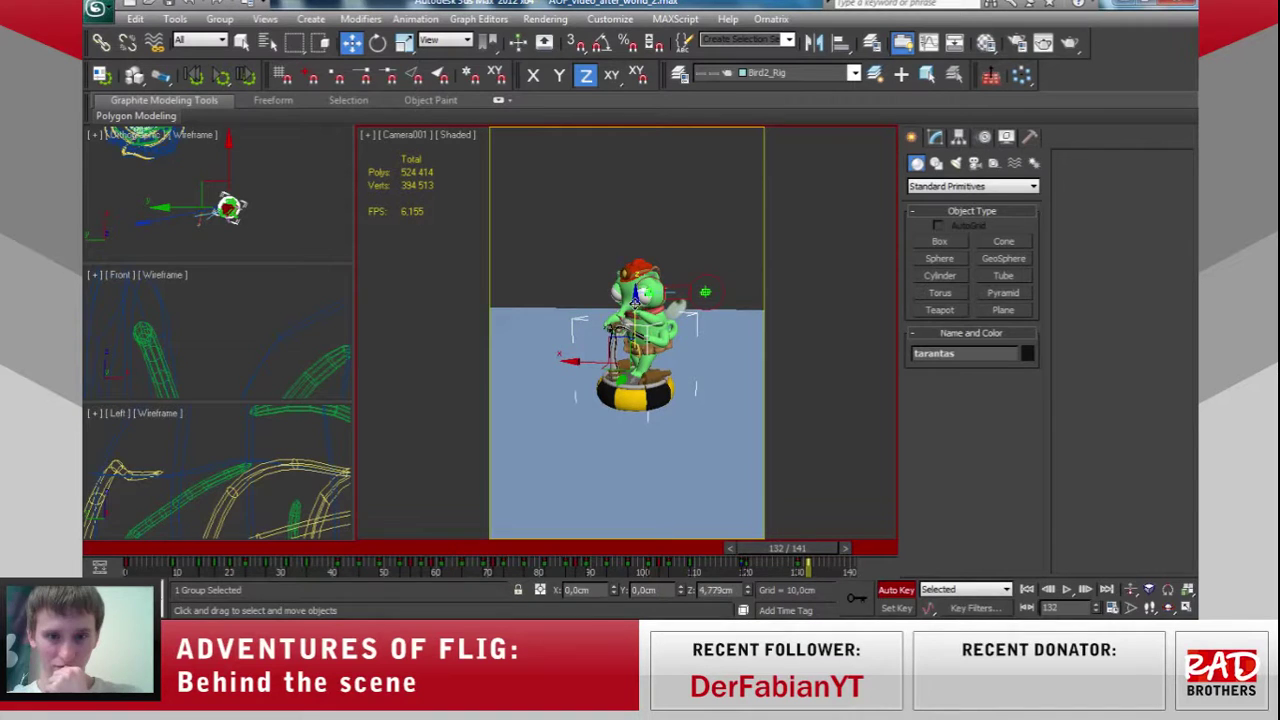
pyautogui.moveTo(784, 548)
pyautogui.mouseDown()
pyautogui.moveTo(840, 562)
pyautogui.moveTo(822, 560)
pyautogui.mouseUp()
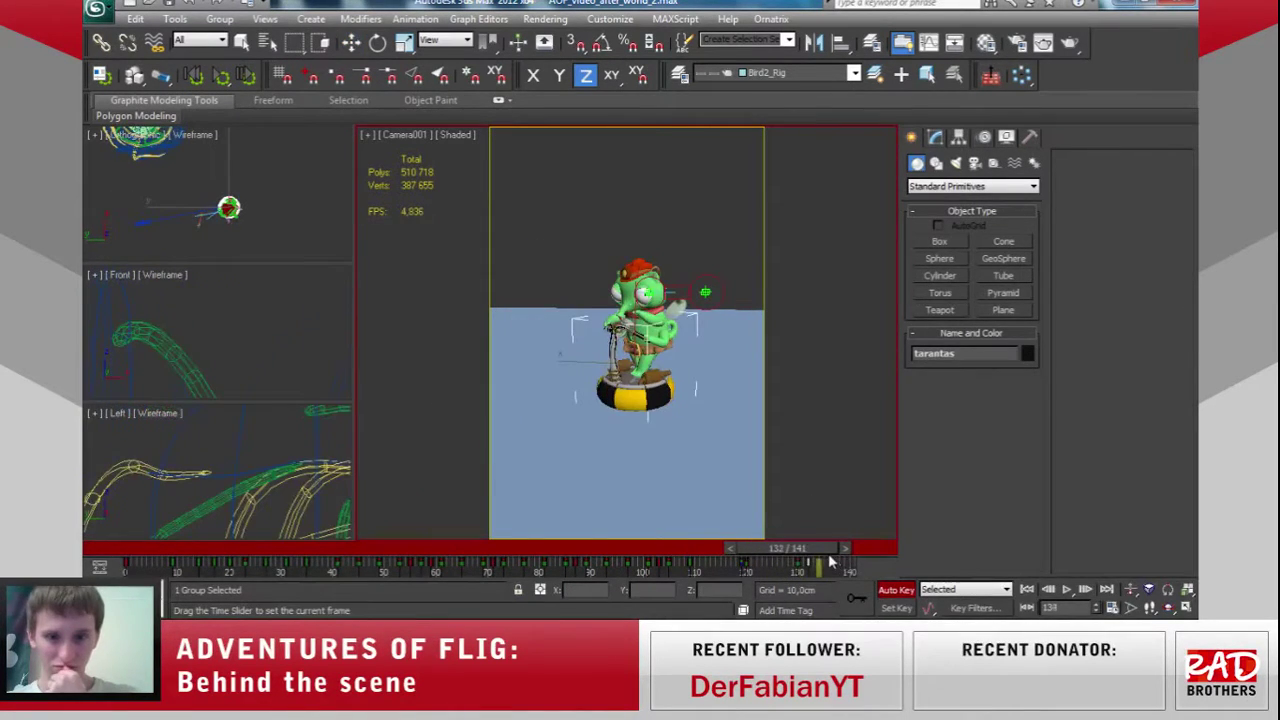
pyautogui.press('w')
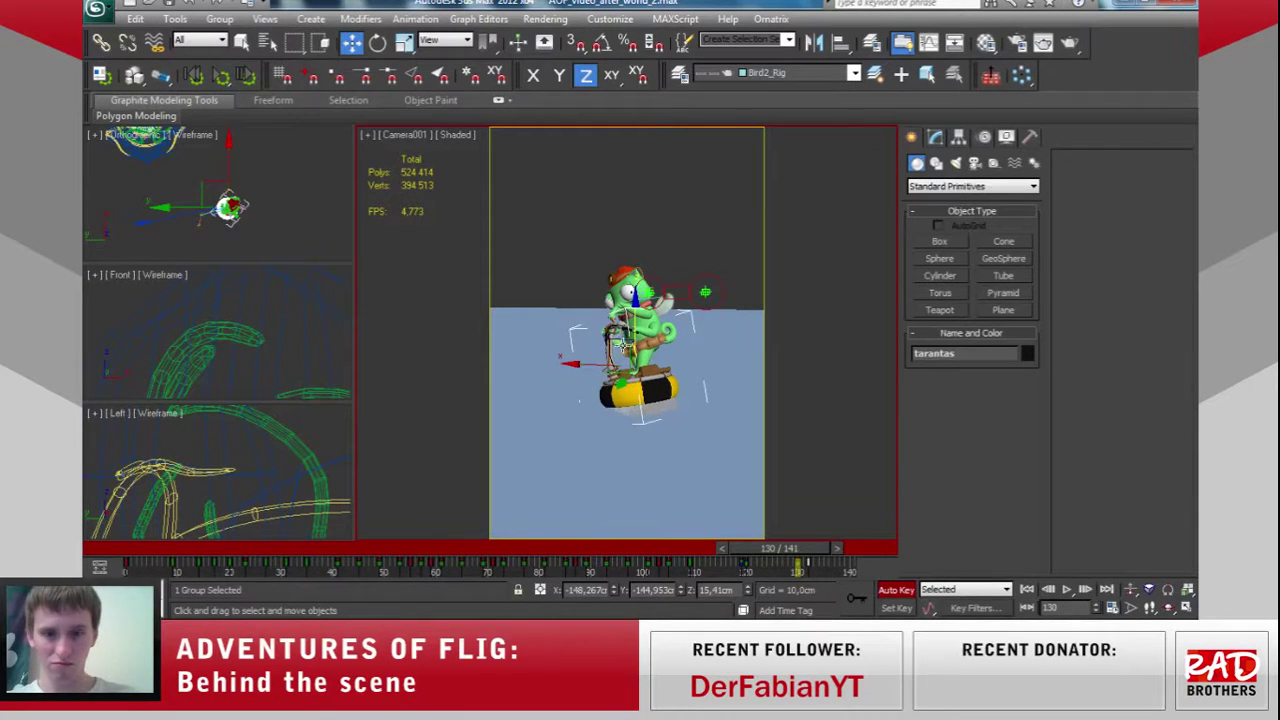
pyautogui.moveTo(820, 551)
pyautogui.mouseDown()
pyautogui.moveTo(852, 562)
pyautogui.moveTo(835, 560)
pyautogui.mouseUp()
# Tilt the character a bit more, nudge it up, and select the keys around frame 130.
pyautogui.press('w')
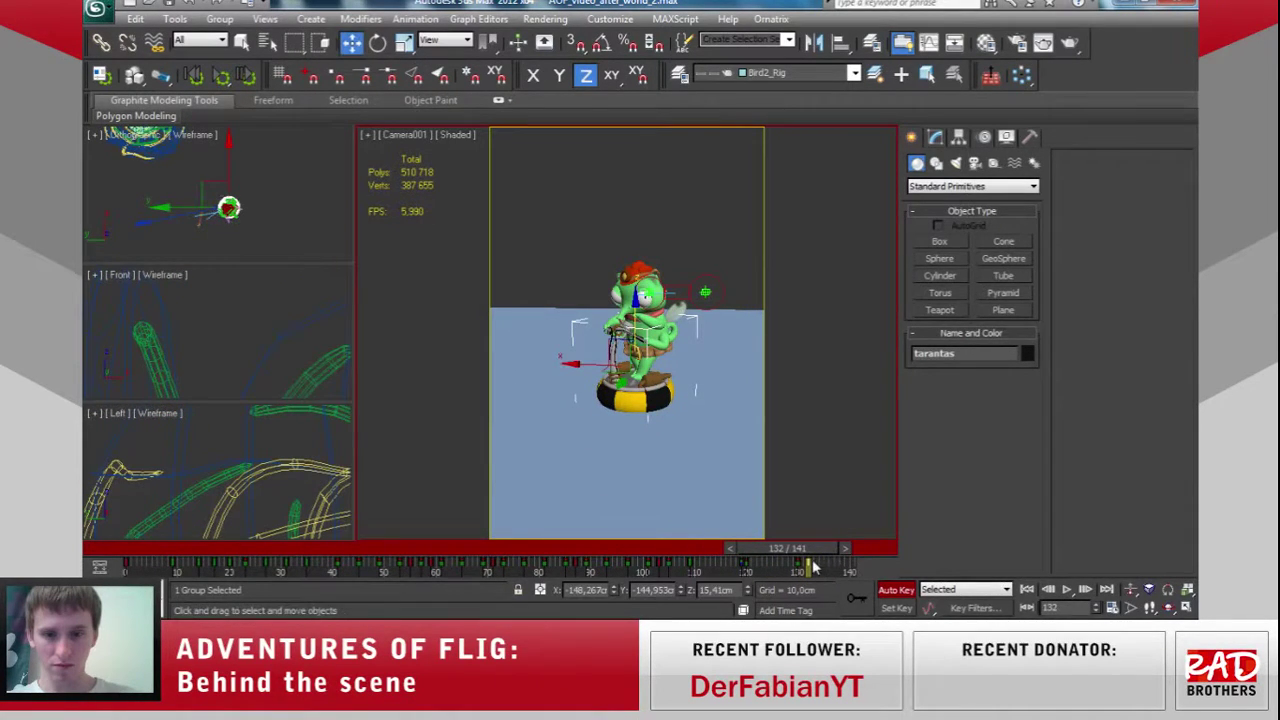
pyautogui.press('e')
pyautogui.moveTo(683, 338); pyautogui.dragTo(691, 356)
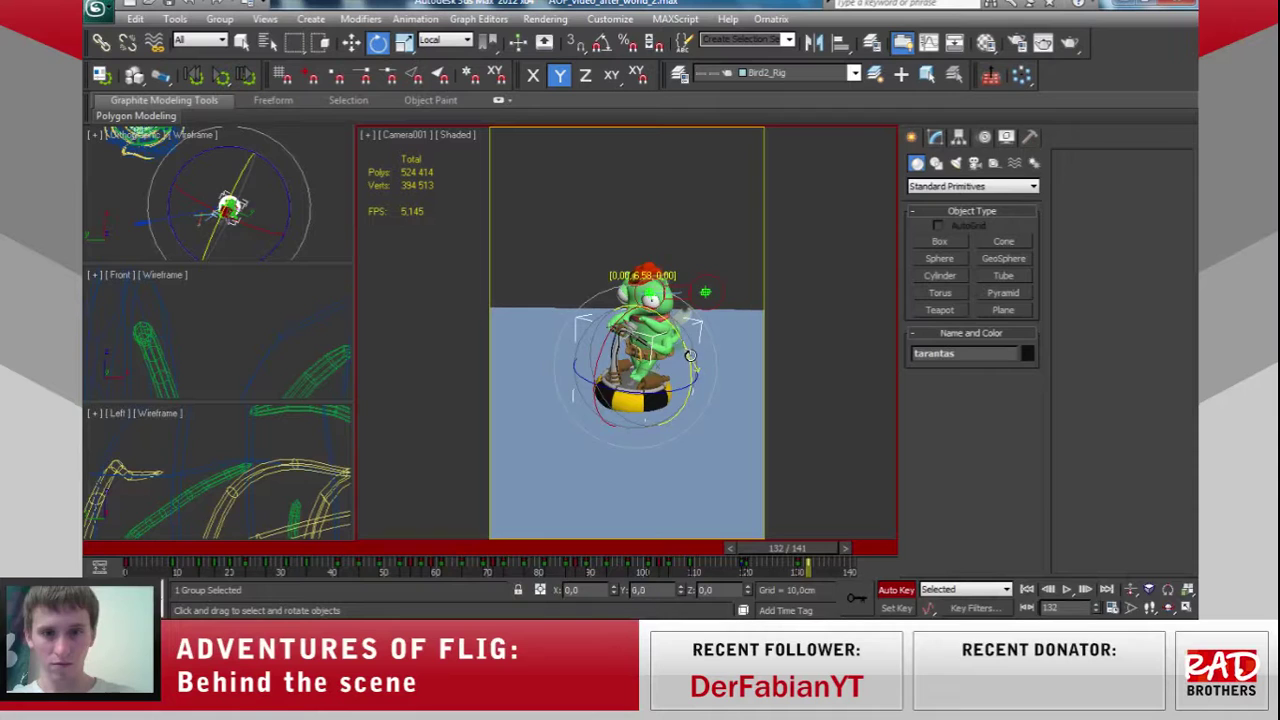
pyautogui.press('w')
pyautogui.moveTo(634, 322); pyautogui.dragTo(634, 320)
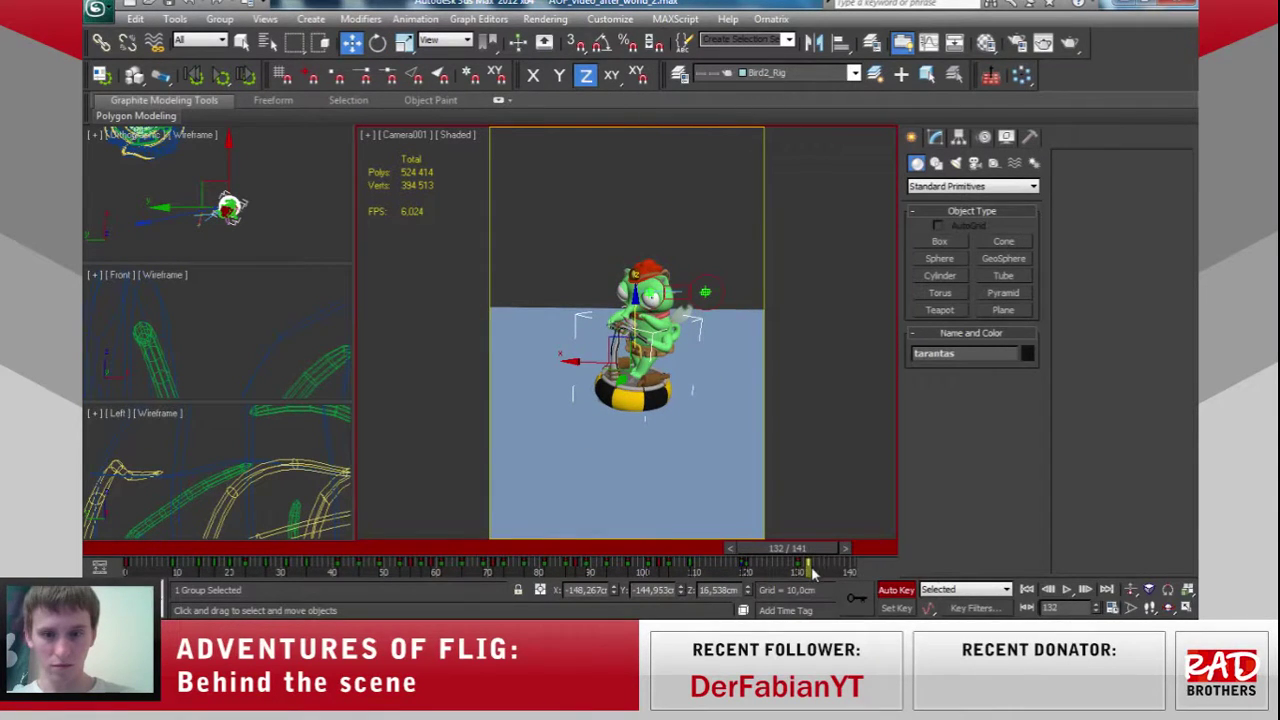
pyautogui.click(809, 568)
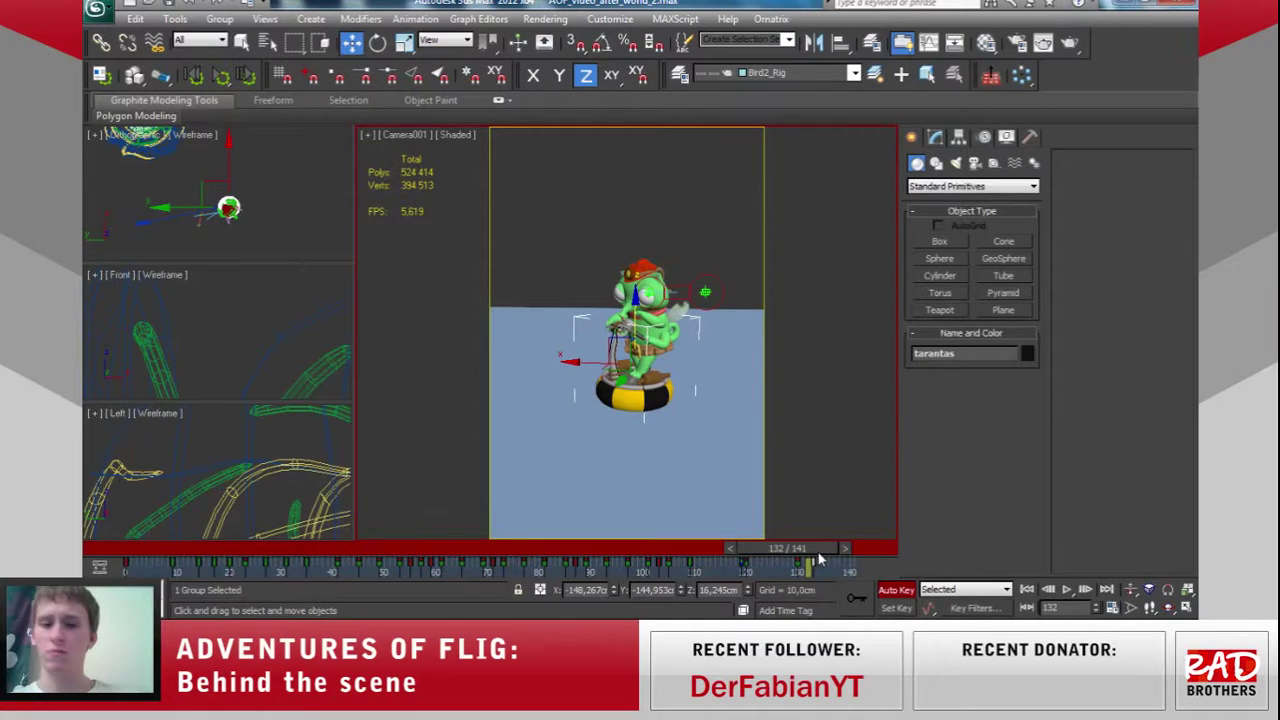
# At frame 136, rotate the character group about -5.68° on Y and review nearby frames.
pyautogui.moveTo(818, 547)
pyautogui.mouseDown()
pyautogui.moveTo(778, 547)
pyautogui.moveTo(855, 547)
pyautogui.mouseUp()
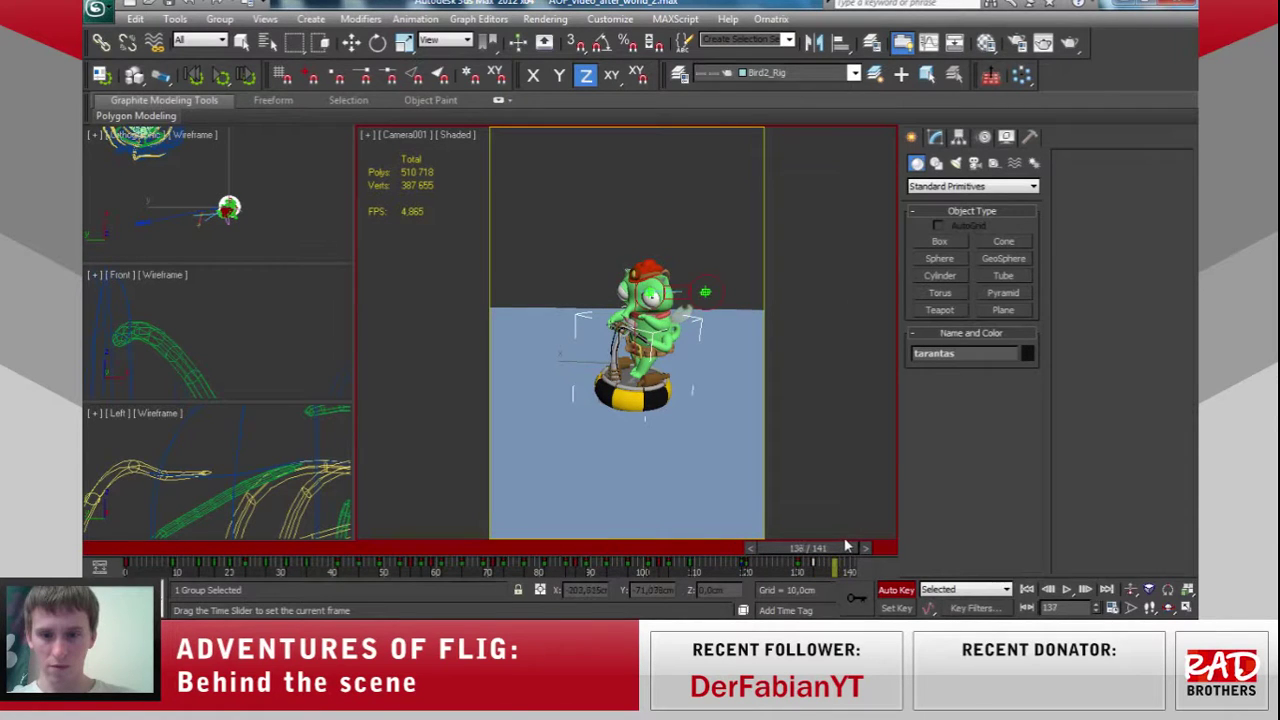
pyautogui.press('w')
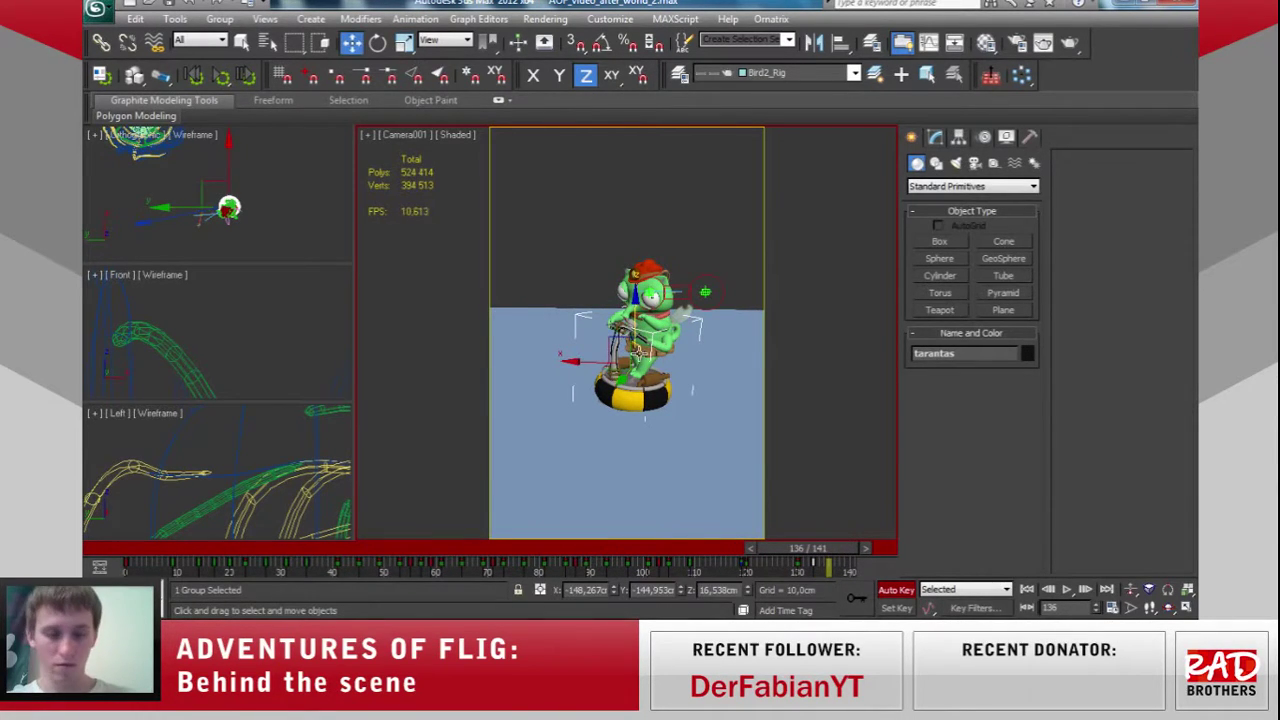
pyautogui.press('e')
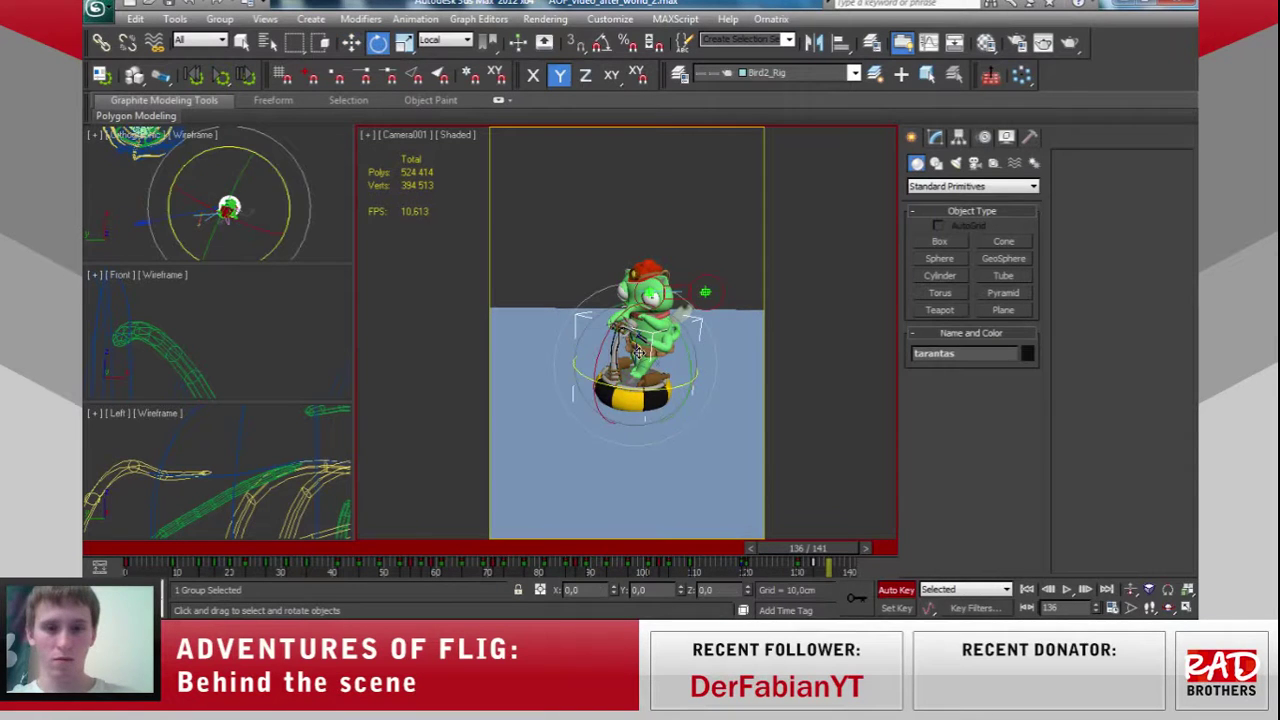
pyautogui.moveTo(684, 342); pyautogui.dragTo(780, 458)
pyautogui.moveTo(848, 561)
pyautogui.mouseDown()
pyautogui.moveTo(859, 551)
pyautogui.moveTo(752, 540)
pyautogui.moveTo(851, 535)
pyautogui.mouseUp()
pyautogui.press('e')
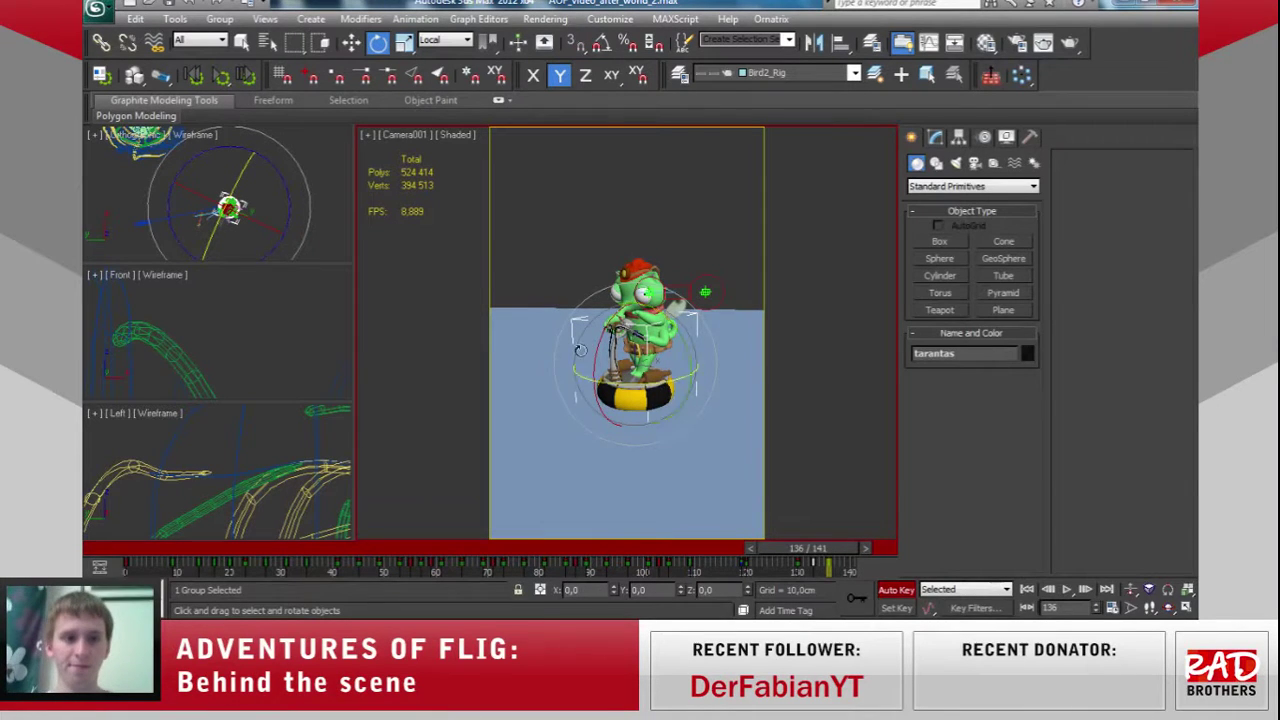
# Select the scene camera and frame it in the top and front views.
pyautogui.press('w')
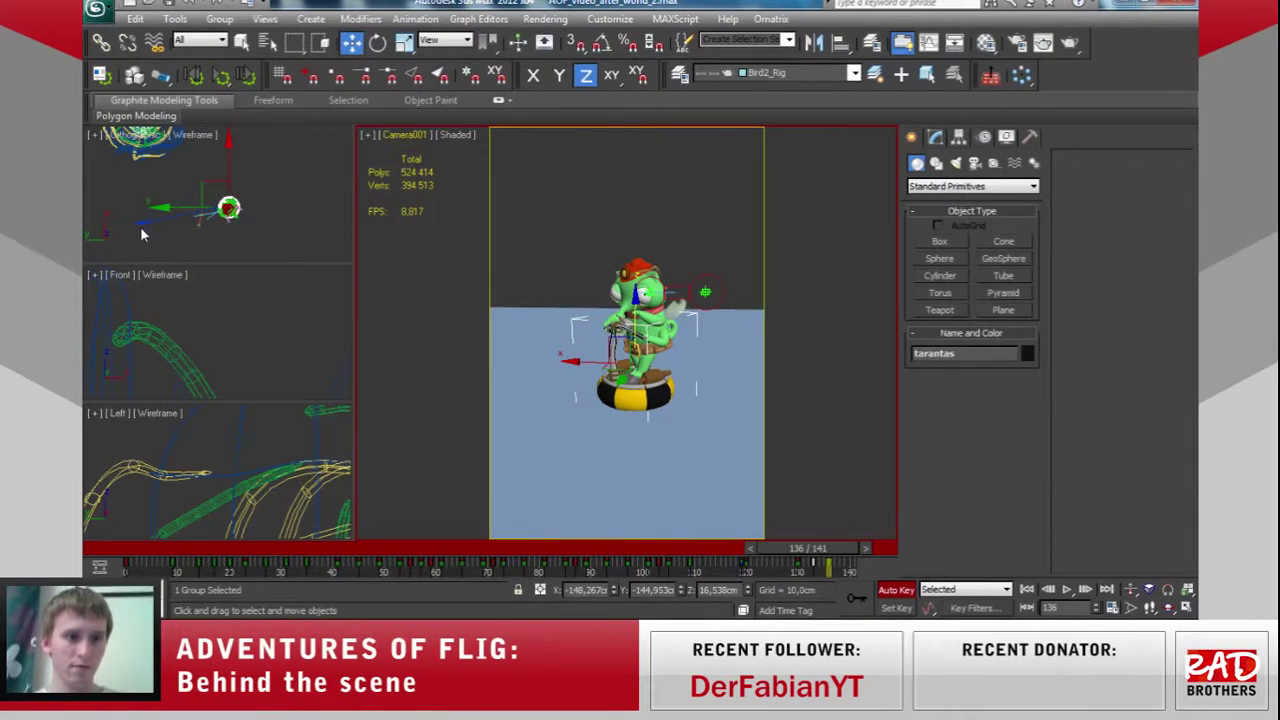
pyautogui.click(140, 222)
pyautogui.keyDown('alt'); pyautogui.moveTo(236, 259); pyautogui.dragTo(250, 230, button='middle'); pyautogui.keyUp('alt')
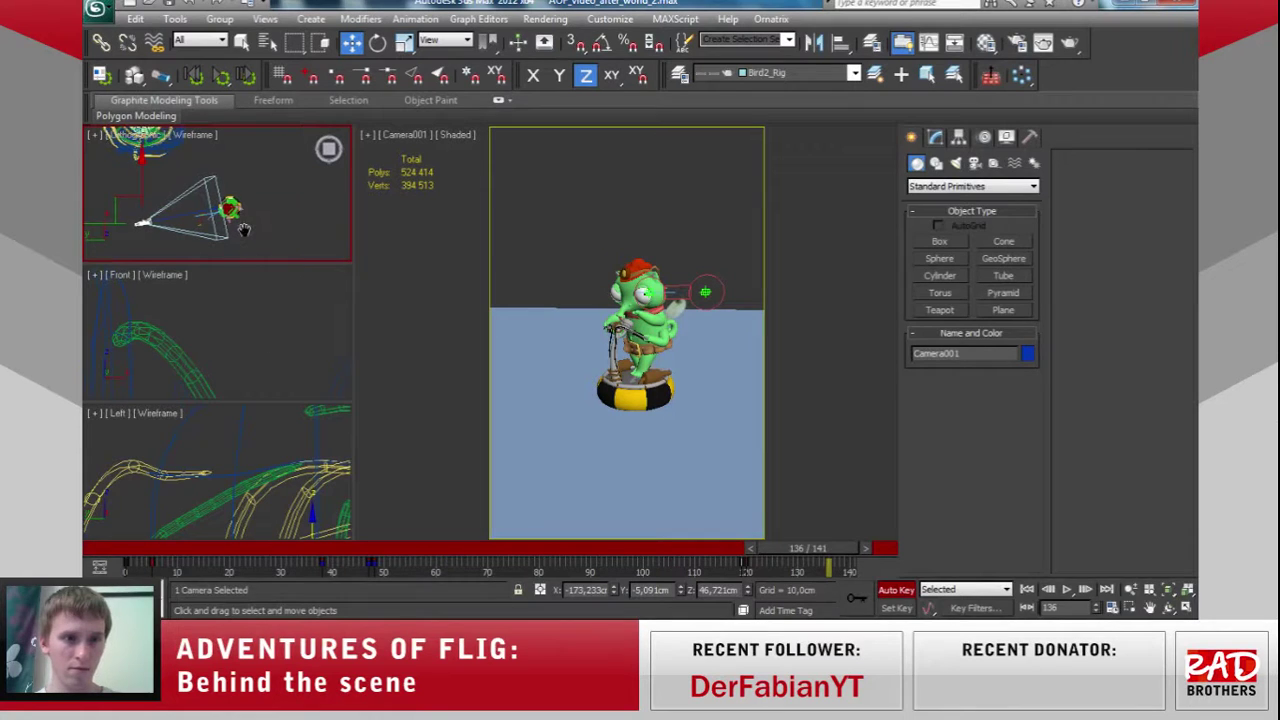
pyautogui.moveTo(271, 320); pyautogui.dragTo(197, 321, button='middle')
pyautogui.scroll(-2, 197, 321)
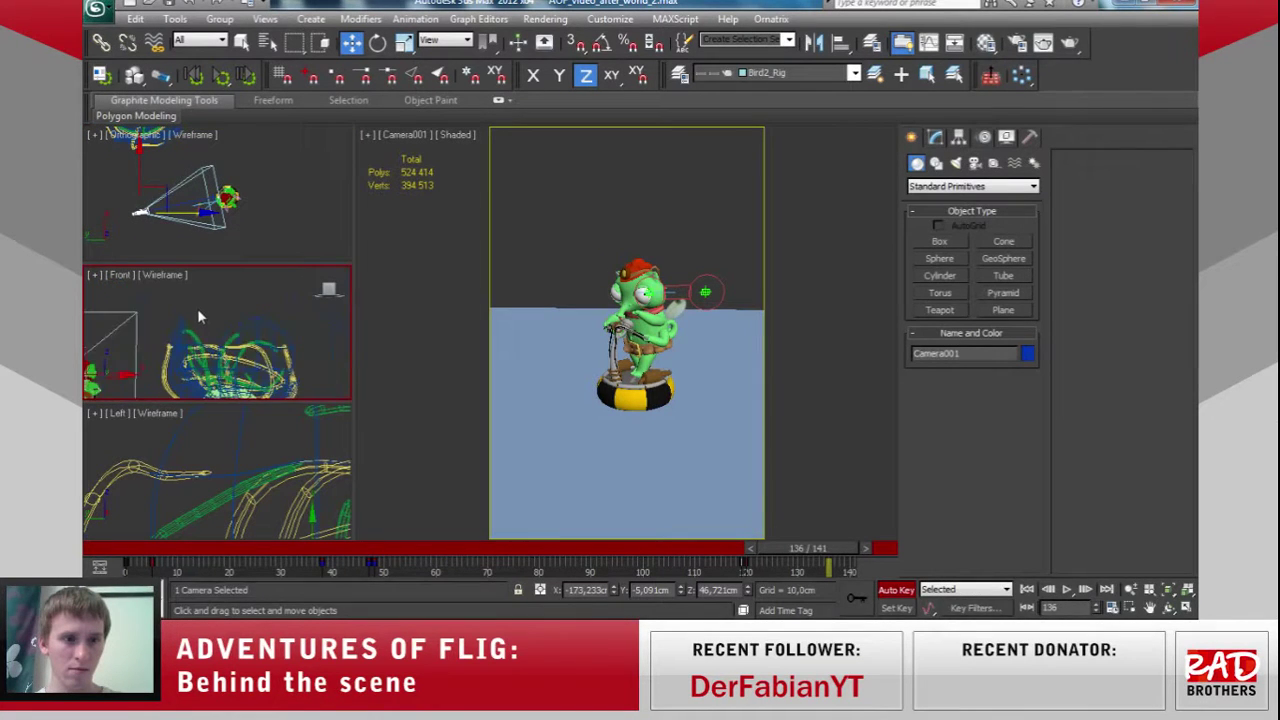
pyautogui.scroll(-3, 210, 340)
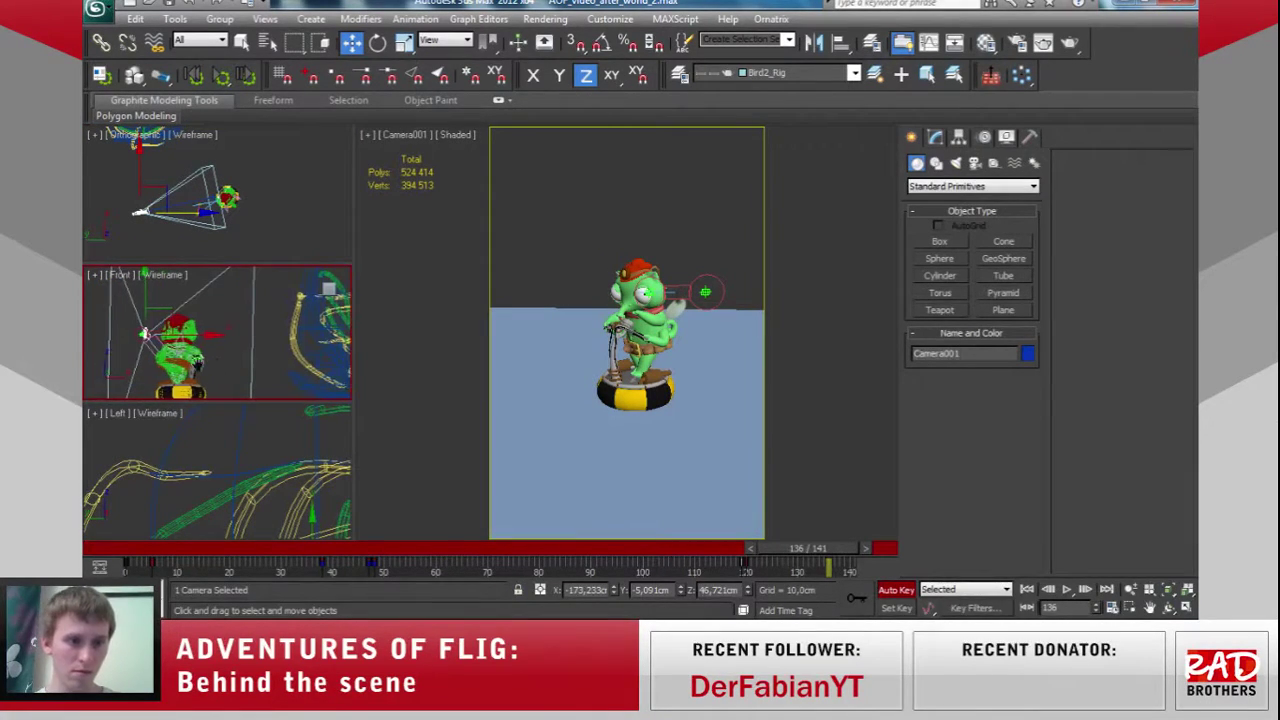
pyautogui.scroll(2, 218, 353)
pyautogui.scroll(2, 230, 340)
pyautogui.scroll(2, 277, 318)
pyautogui.scroll(2, 277, 318)
pyautogui.scroll(2, 240, 316)
pyautogui.scroll(2, 192, 313)
pyautogui.scroll(2, 192, 313)
pyautogui.scroll(2, 225, 340)
pyautogui.scroll(2, 257, 369)
pyautogui.scroll(2, 269, 358)
pyautogui.scroll(2, 280, 365)
pyautogui.scroll(2, 296, 372)
pyautogui.scroll(2, 292, 367)
pyautogui.scroll(2, 292, 367)
pyautogui.scroll(2, 292, 367)
# Select Camera001.Target and raise it along Z at frame 119, then check the framing.
pyautogui.click(303, 343)
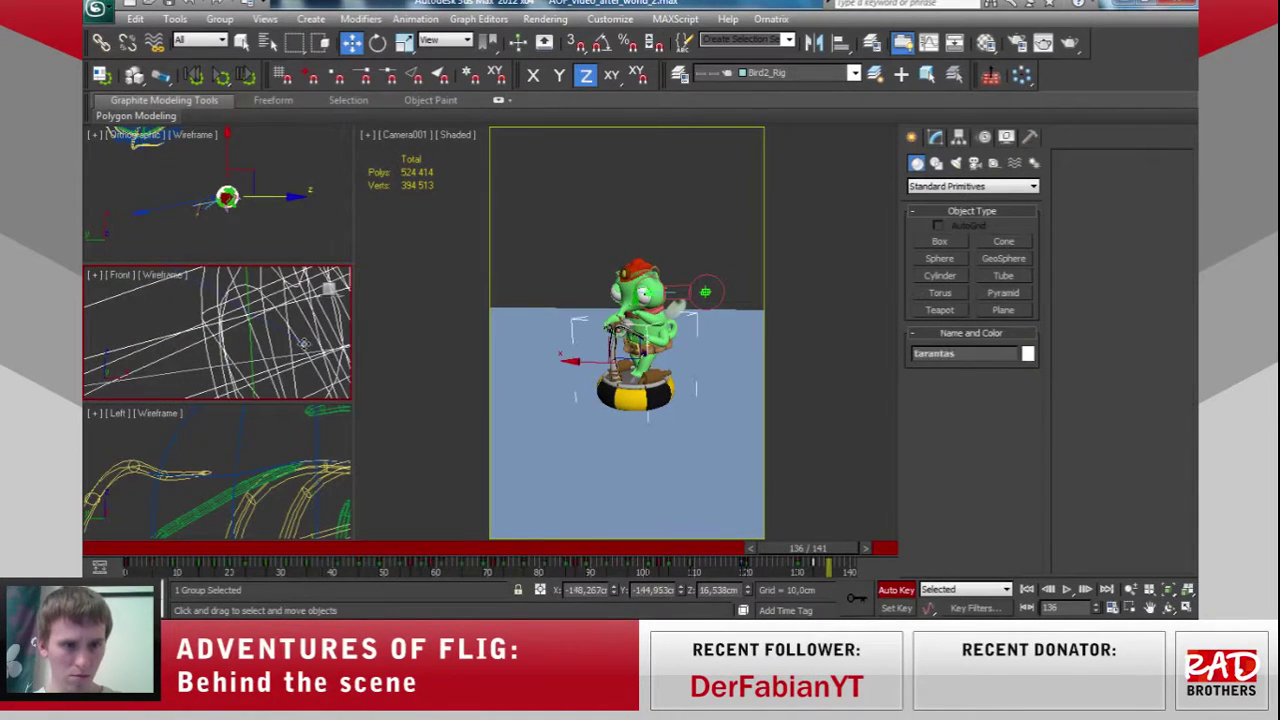
pyautogui.click(303, 343)
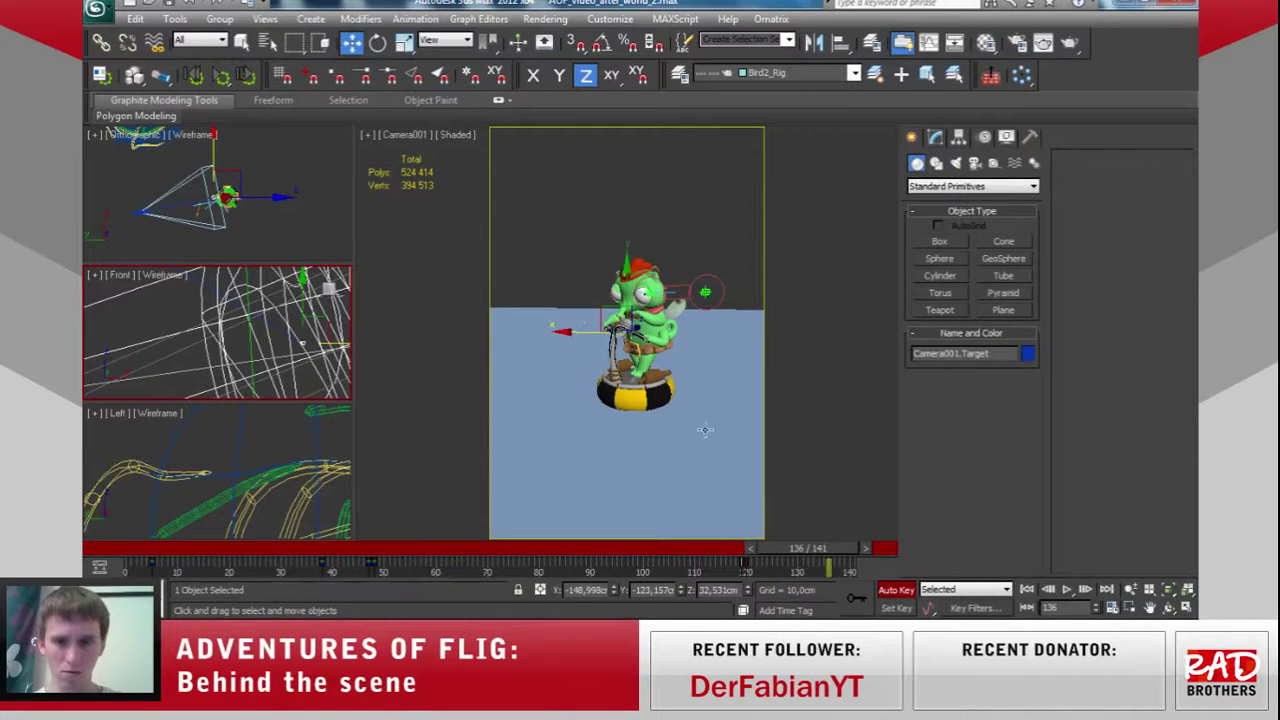
pyautogui.moveTo(808, 549)
pyautogui.mouseDown()
pyautogui.moveTo(727, 549)
pyautogui.moveTo(752, 549)
pyautogui.mouseUp()
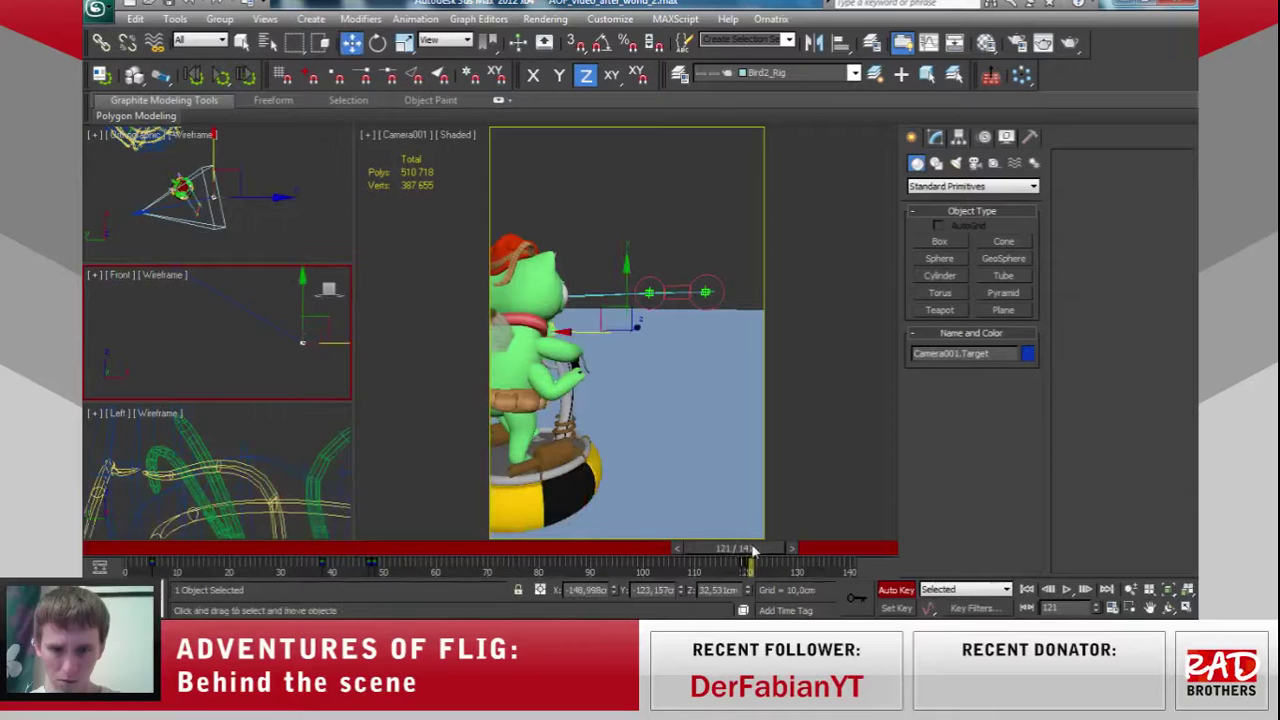
pyautogui.press('w')
pyautogui.click(638, 323)
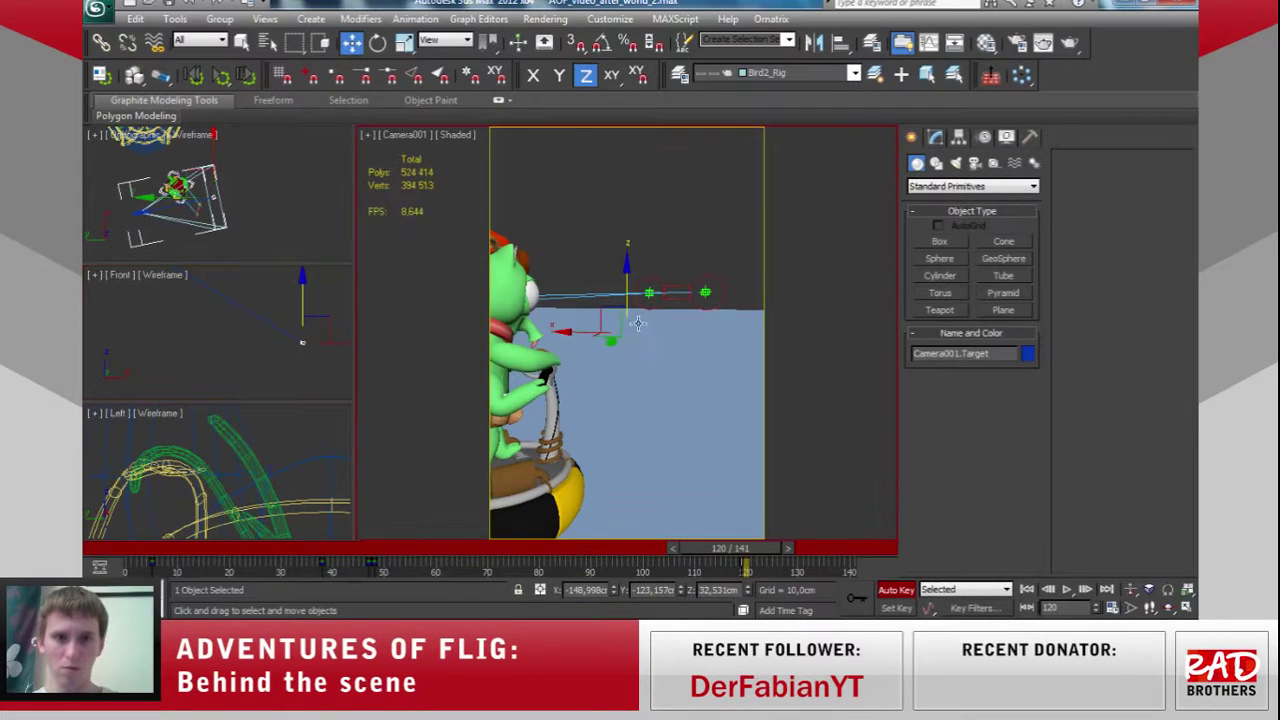
pyautogui.moveTo(628, 295); pyautogui.dragTo(622, 237)
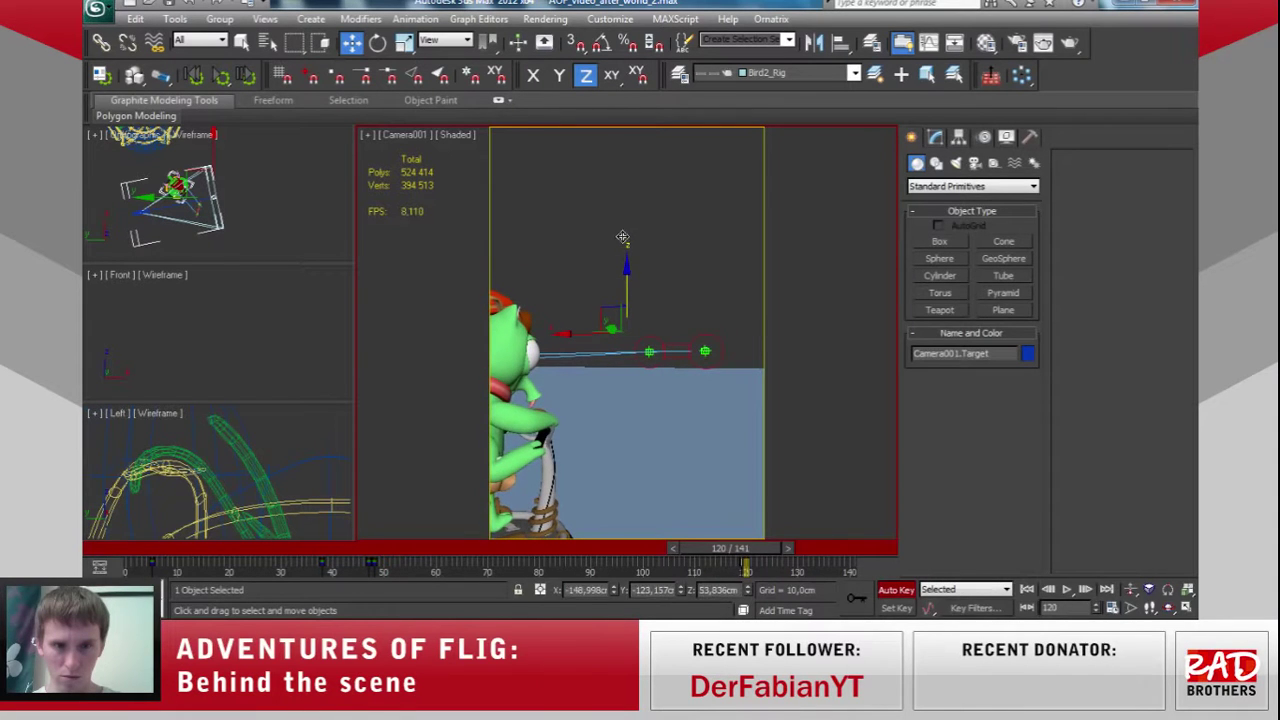
pyautogui.moveTo(768, 550)
pyautogui.mouseDown()
pyautogui.moveTo(836, 545)
pyautogui.moveTo(762, 533)
pyautogui.moveTo(812, 532)
pyautogui.mouseUp()
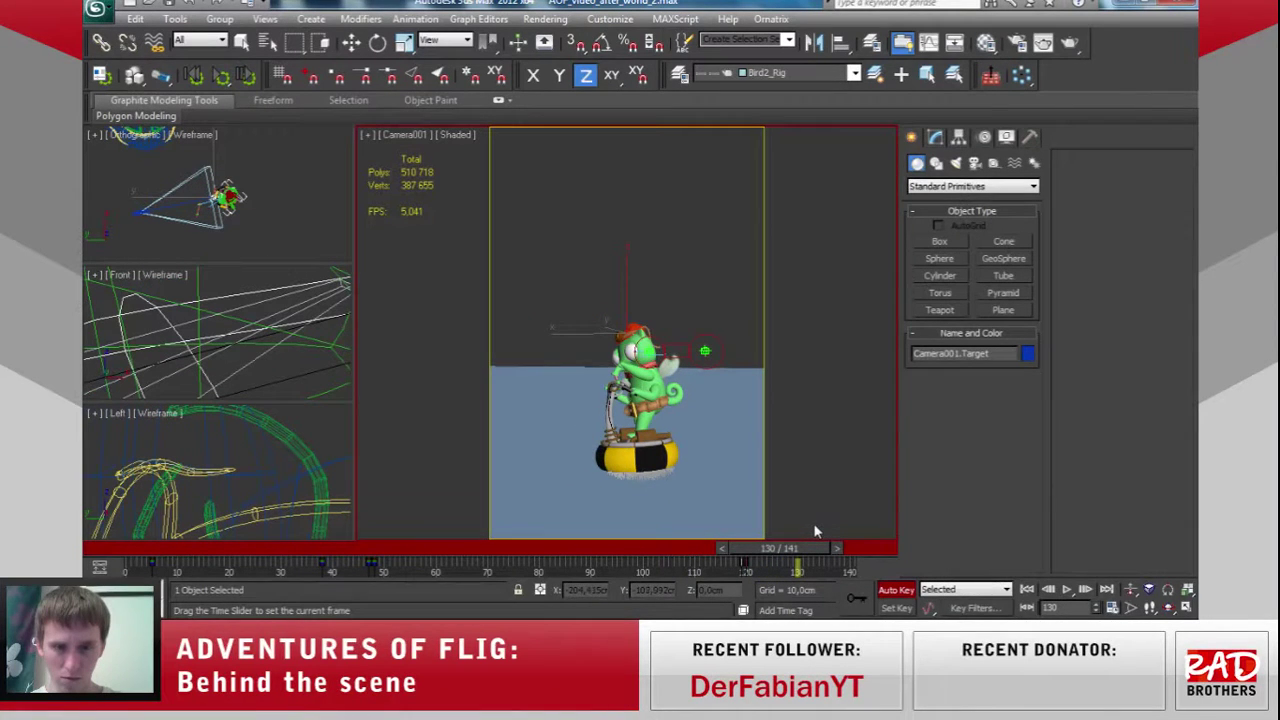
# Try moving the camera closer and sideways, then revert and return to frame 120.
pyautogui.press('w')
pyautogui.click(135, 212)
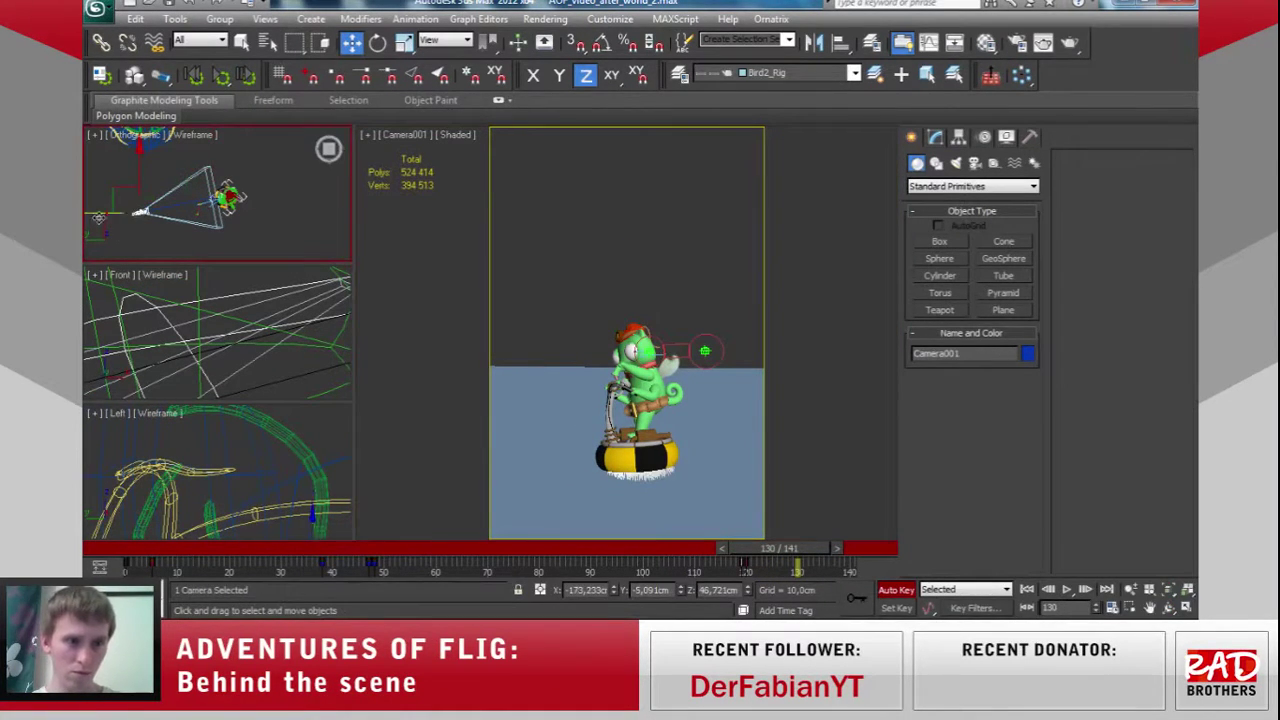
pyautogui.moveTo(92, 212); pyautogui.dragTo(107, 213)
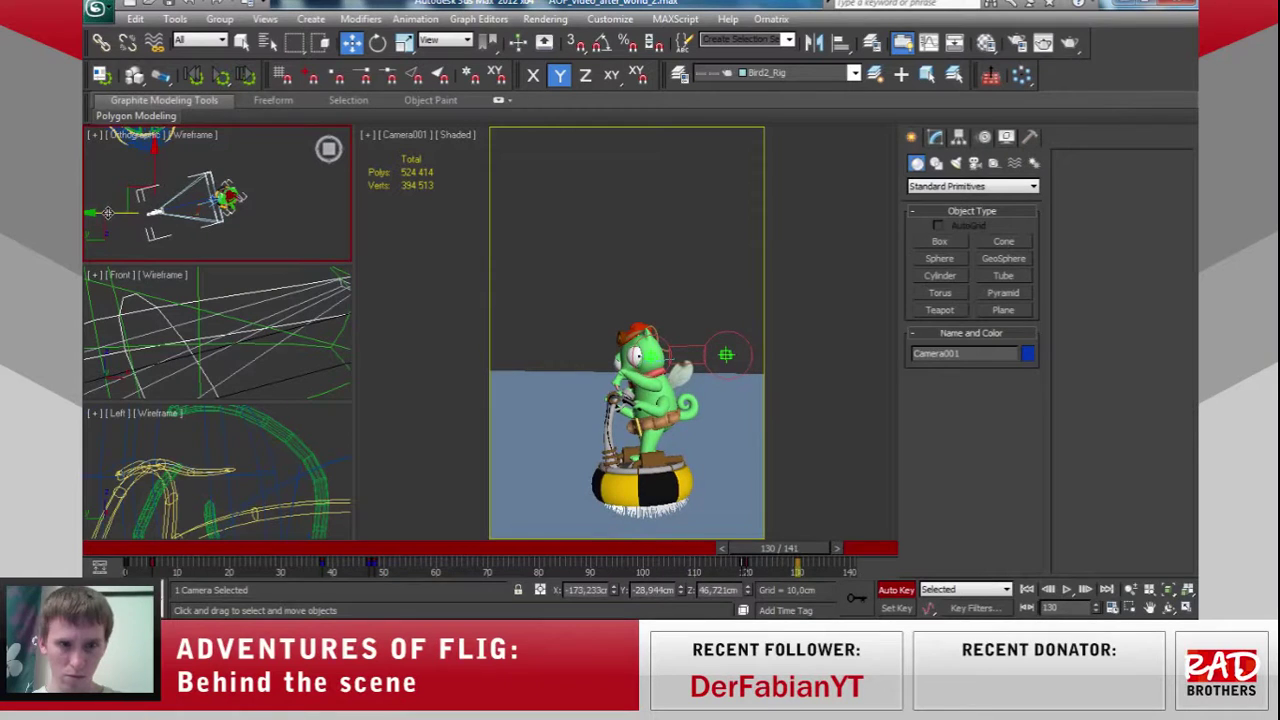
pyautogui.moveTo(151, 176); pyautogui.dragTo(151, 170)
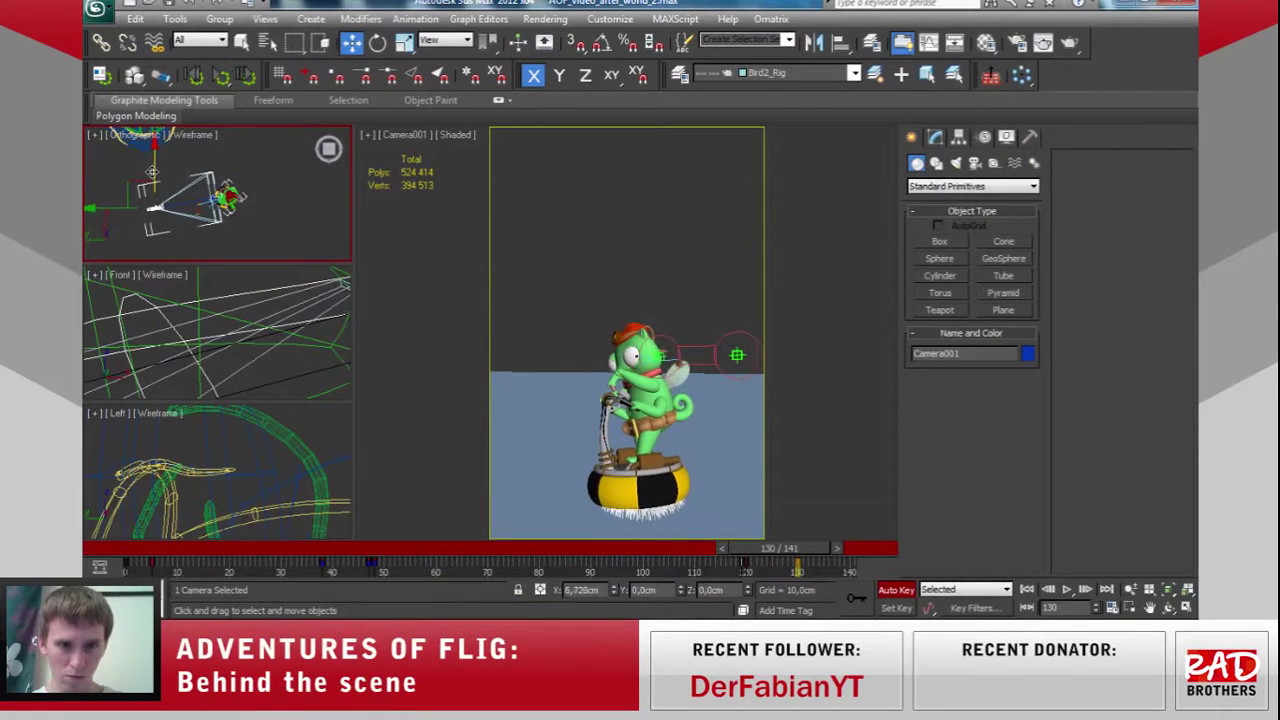
pyautogui.moveTo(798, 548)
pyautogui.mouseDown()
pyautogui.moveTo(729, 549)
pyautogui.moveTo(824, 537)
pyautogui.mouseUp()
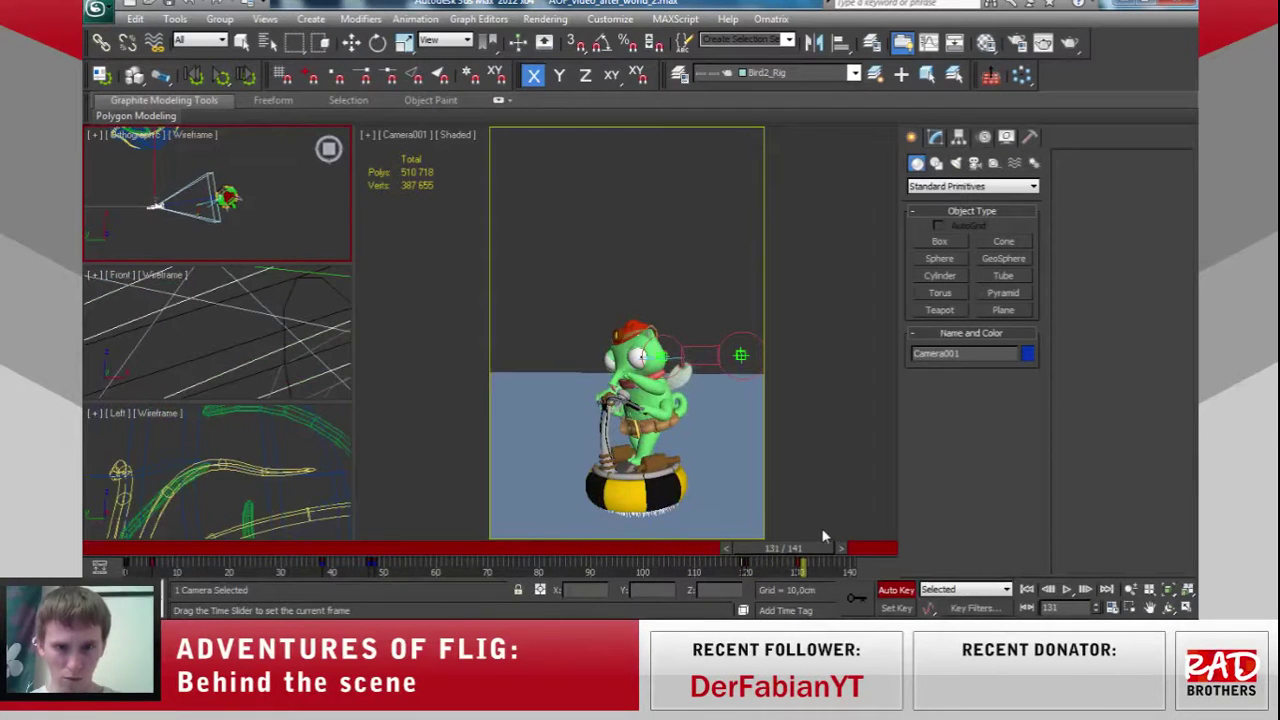
pyautogui.press('w')
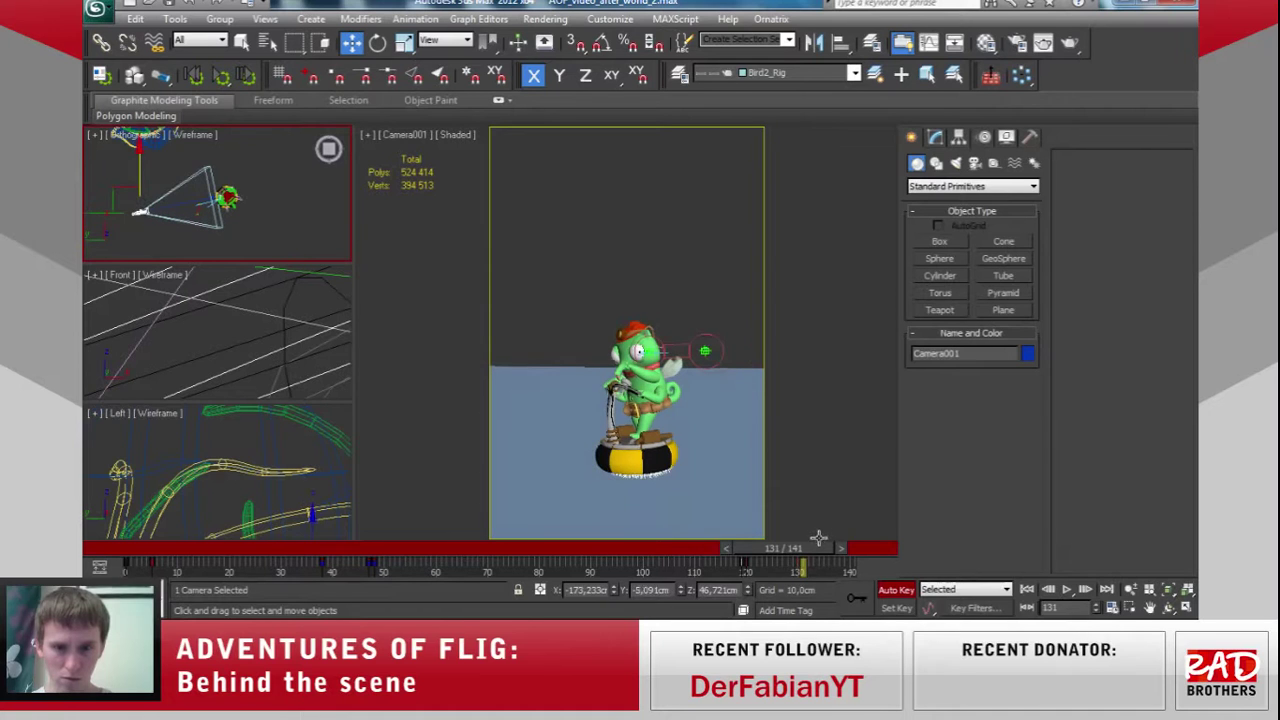
pyautogui.moveTo(816, 550)
pyautogui.mouseDown()
pyautogui.moveTo(745, 550)
pyautogui.moveTo(818, 552)
pyautogui.mouseUp()
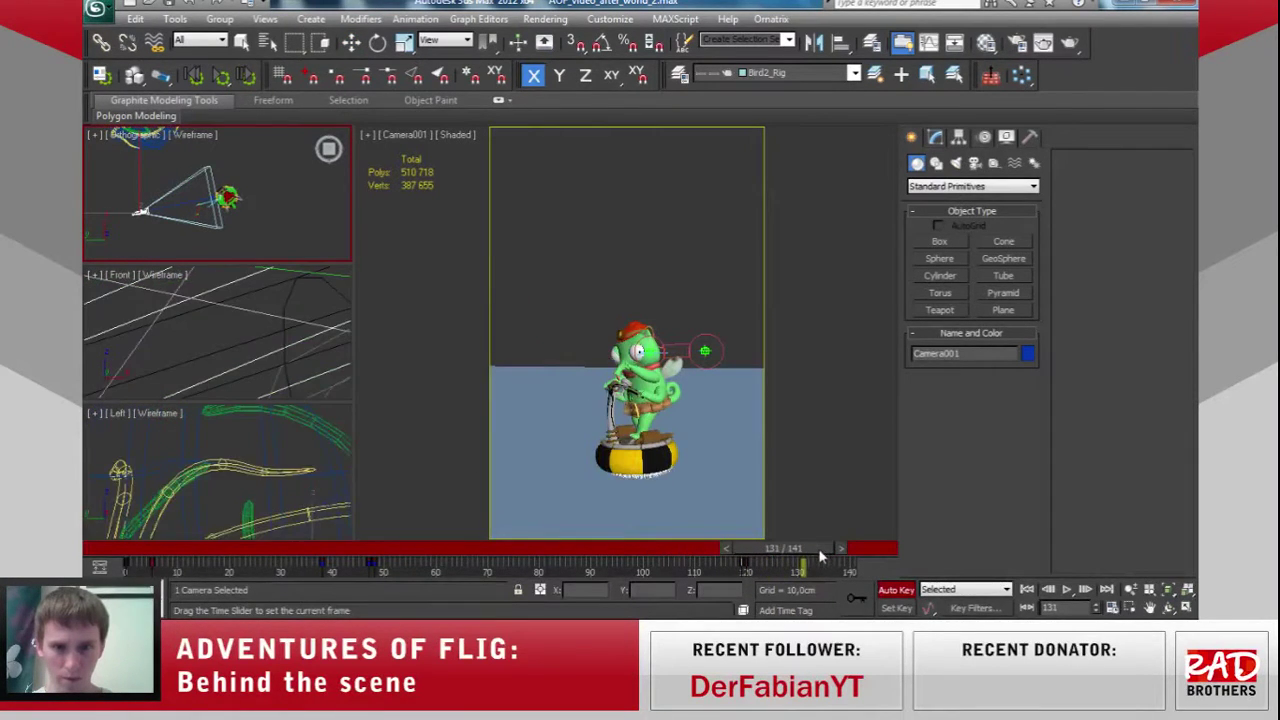
pyautogui.moveTo(820, 548); pyautogui.dragTo(767, 552)
pyautogui.press('w')
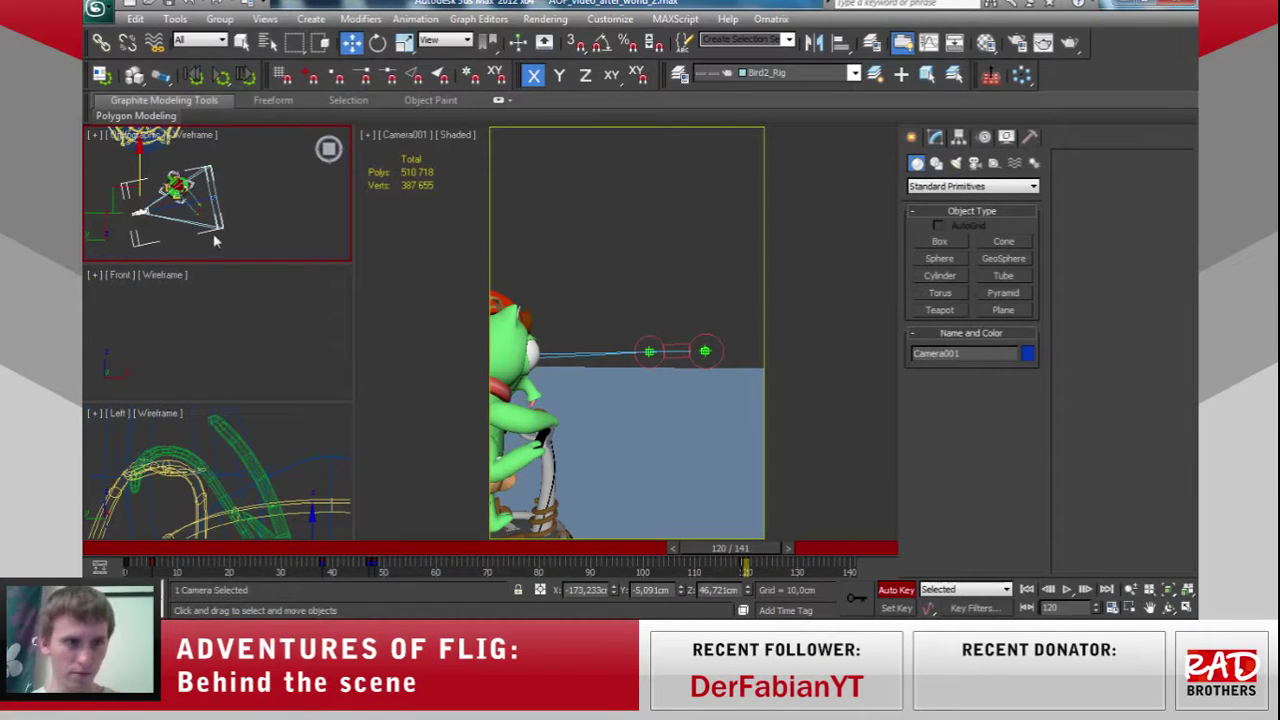
# Move Camera001 along Y in the side view, review the framing, and turn Auto Key off.
pyautogui.keyDown('alt'); pyautogui.moveTo(237, 225); pyautogui.dragTo(239, 204, button='middle'); pyautogui.keyUp('alt')
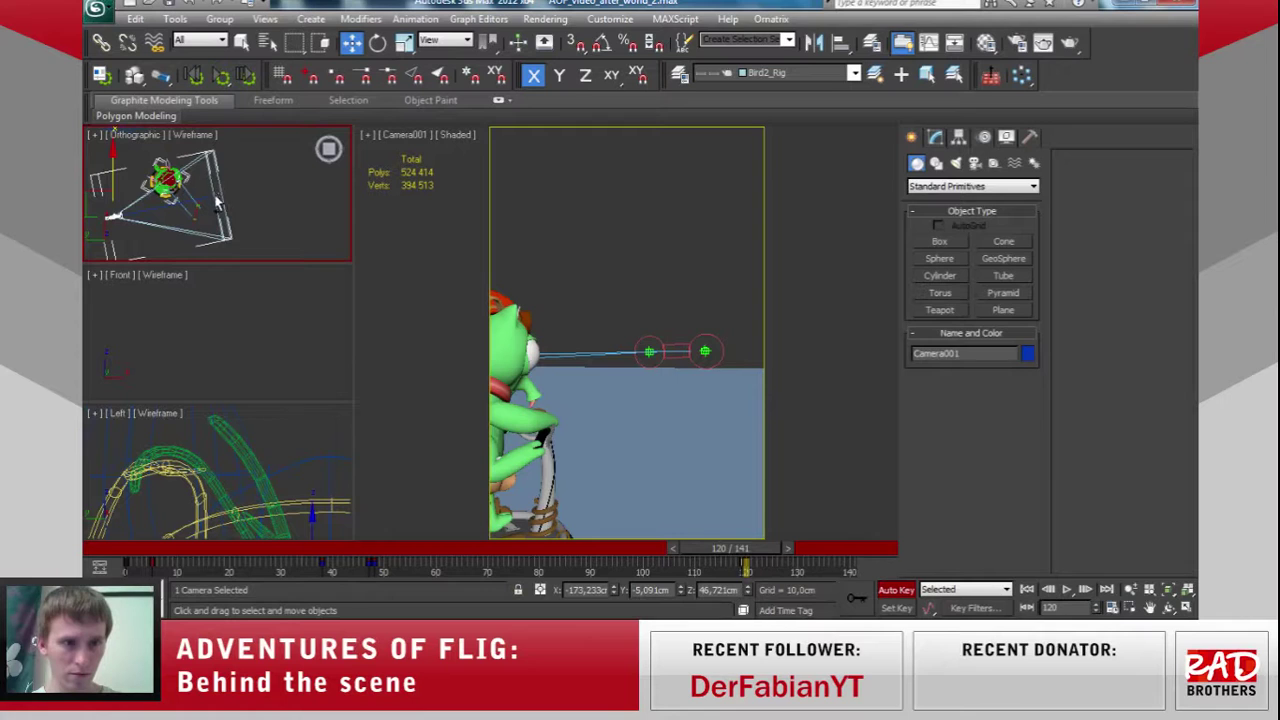
pyautogui.click(218, 196)
pyautogui.click(575, 362)
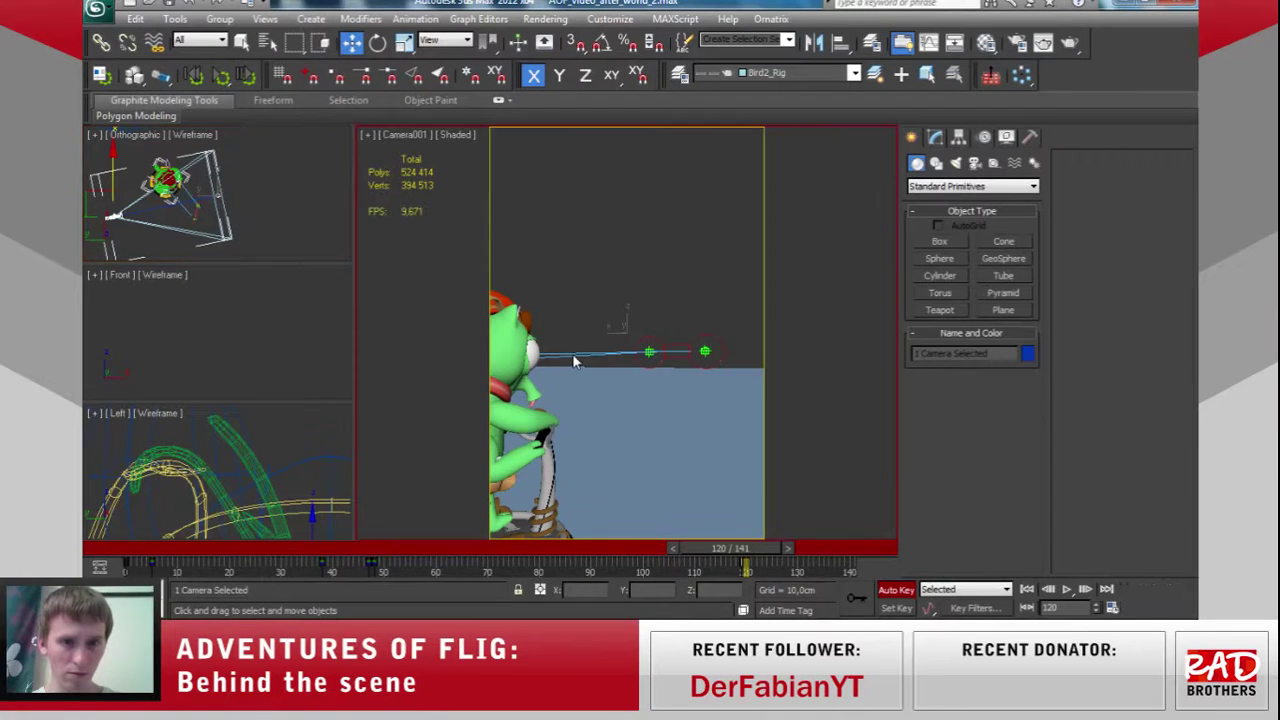
pyautogui.scroll(1, 243, 329)
pyautogui.scroll(3, 255, 480)
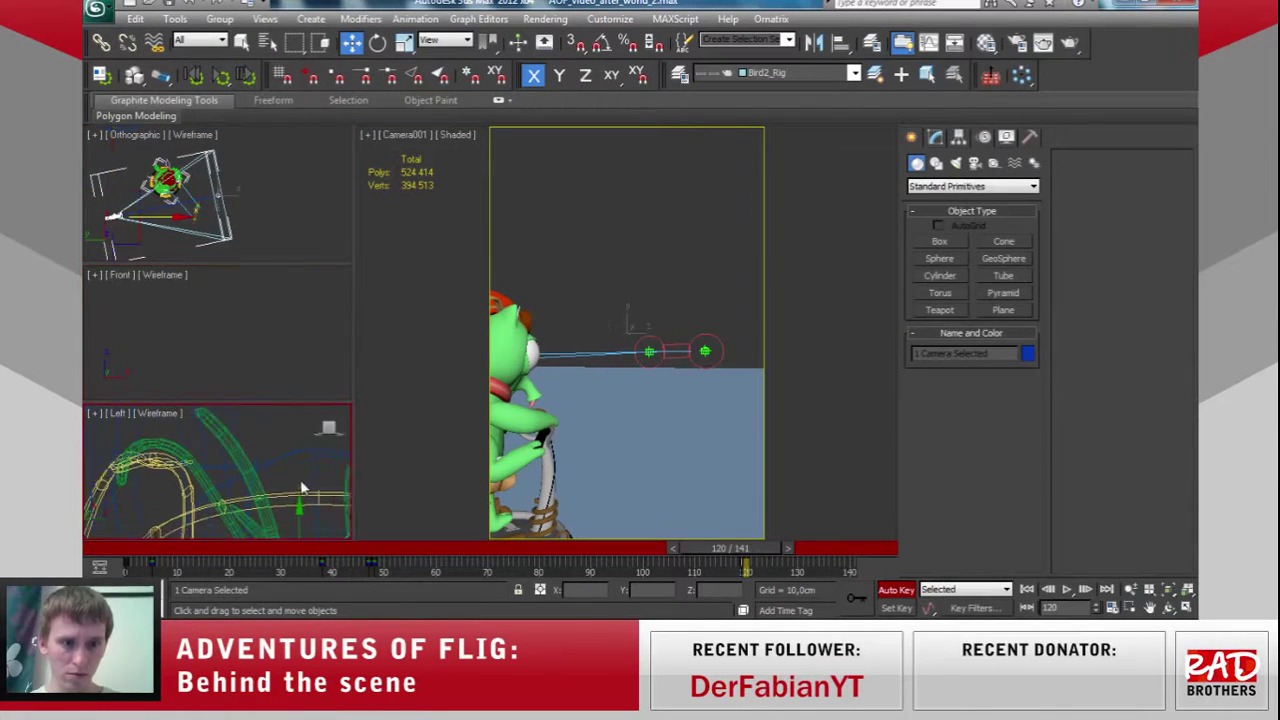
pyautogui.moveTo(255, 480); pyautogui.dragTo(263, 488, button='middle')
pyautogui.moveTo(255, 488); pyautogui.dragTo(255, 515)
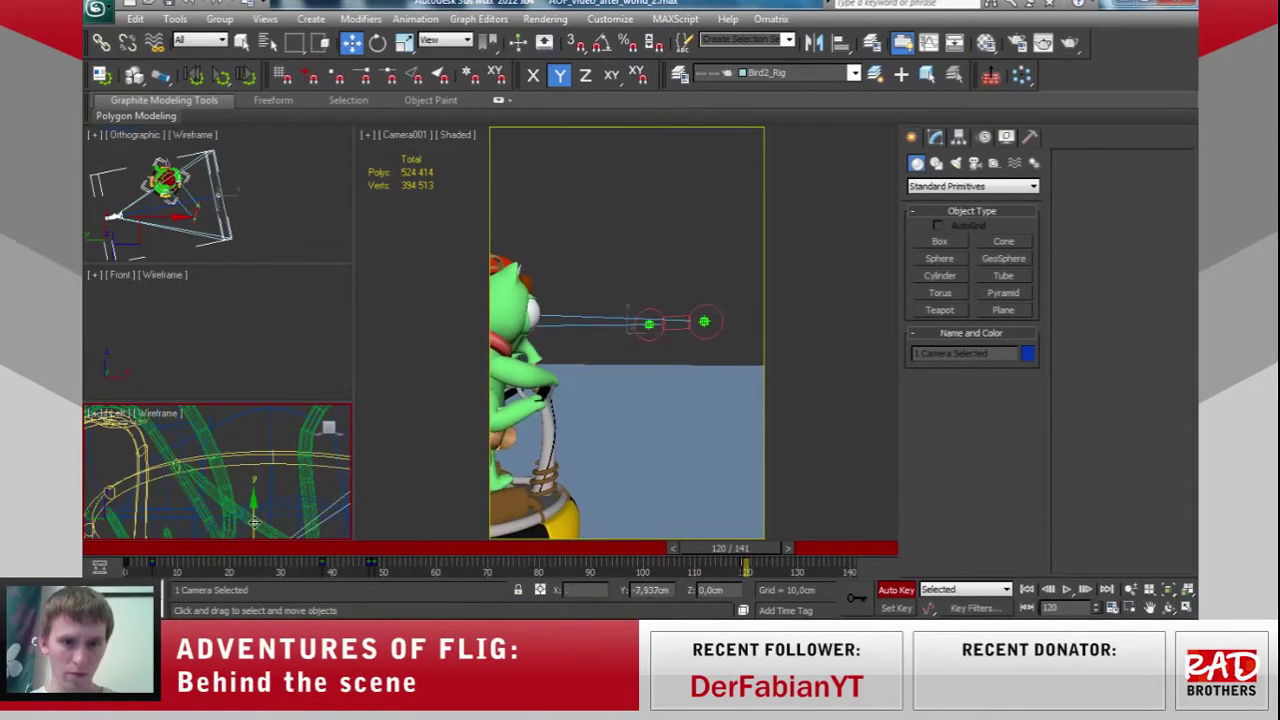
pyautogui.moveTo(745, 560)
pyautogui.mouseDown()
pyautogui.moveTo(605, 550)
pyautogui.moveTo(745, 550)
pyautogui.moveTo(828, 572)
pyautogui.moveTo(828, 553)
pyautogui.mouseUp()
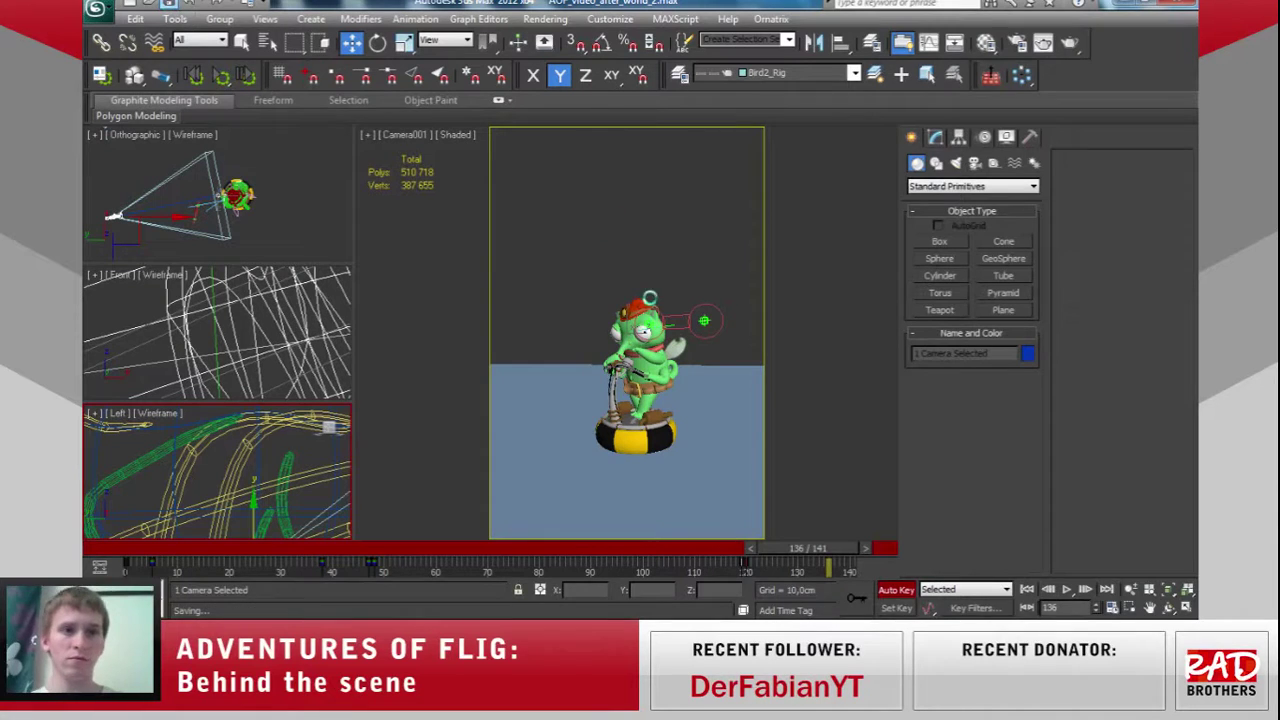
pyautogui.click(898, 591)
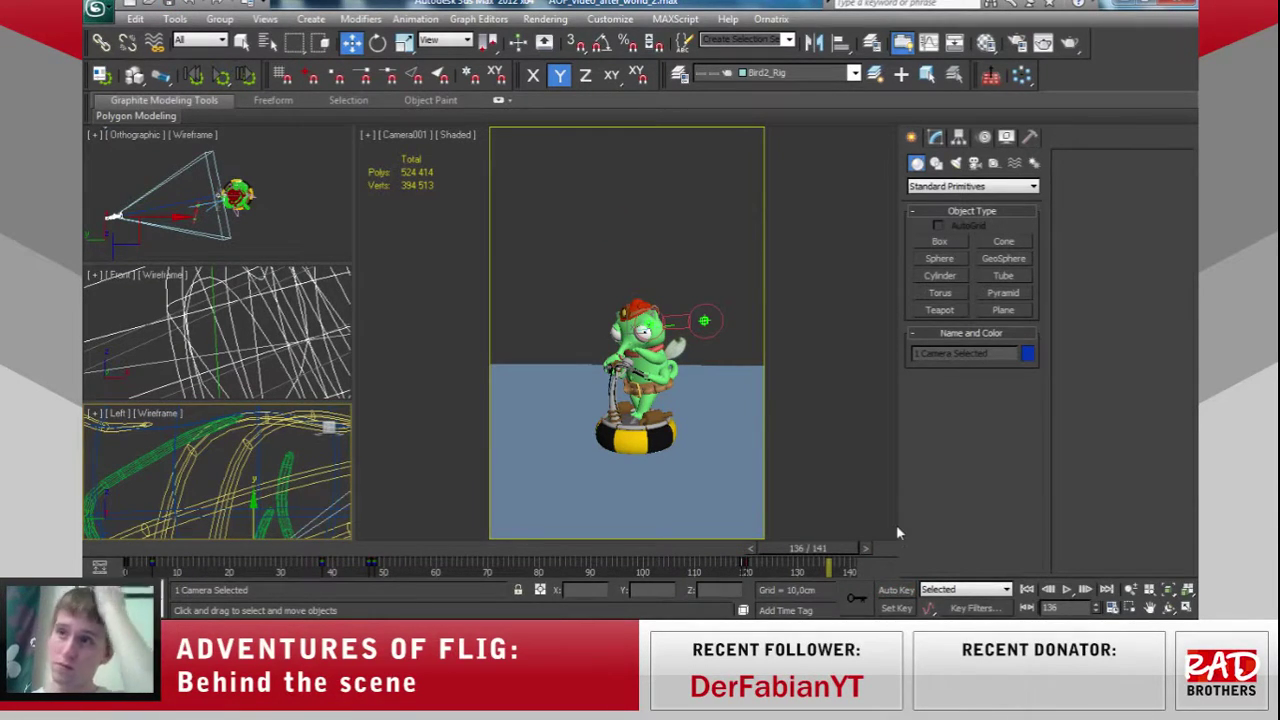
# Draw a new standard cylinder beside the character in the Orthographic view.
pyautogui.click(945, 278)
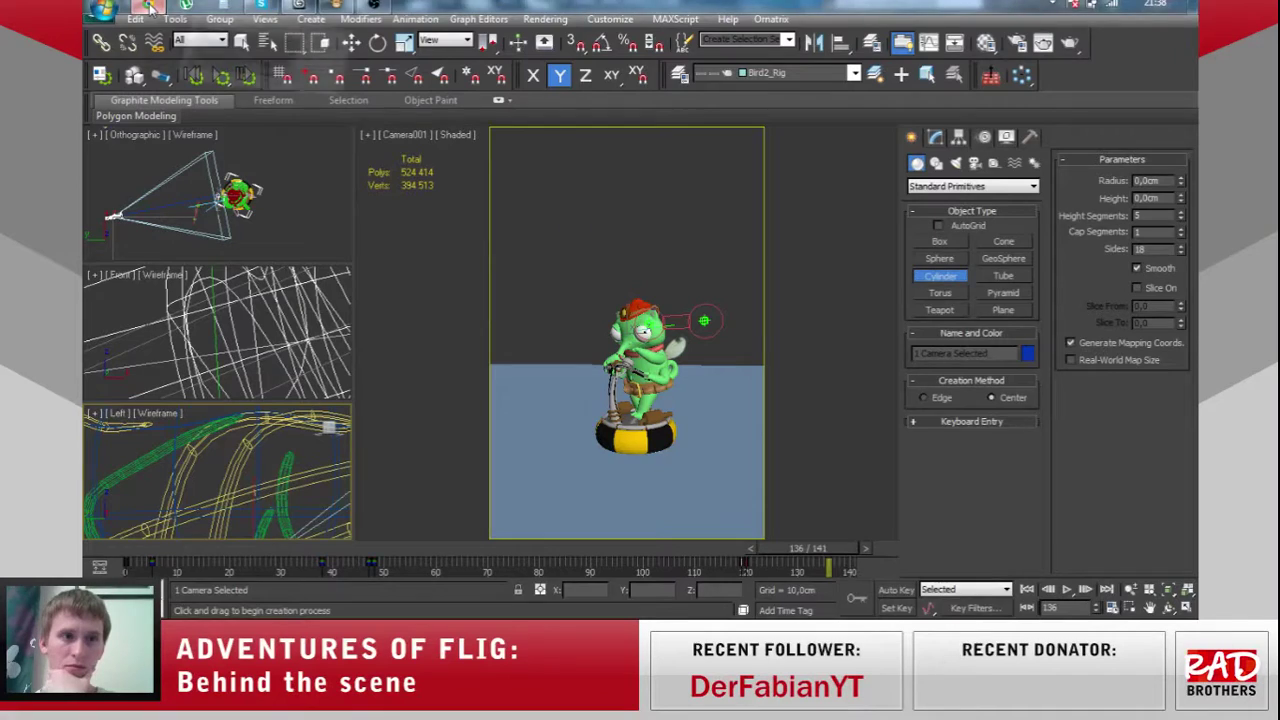
pyautogui.click(148, 5)
pyautogui.click(262, 5)
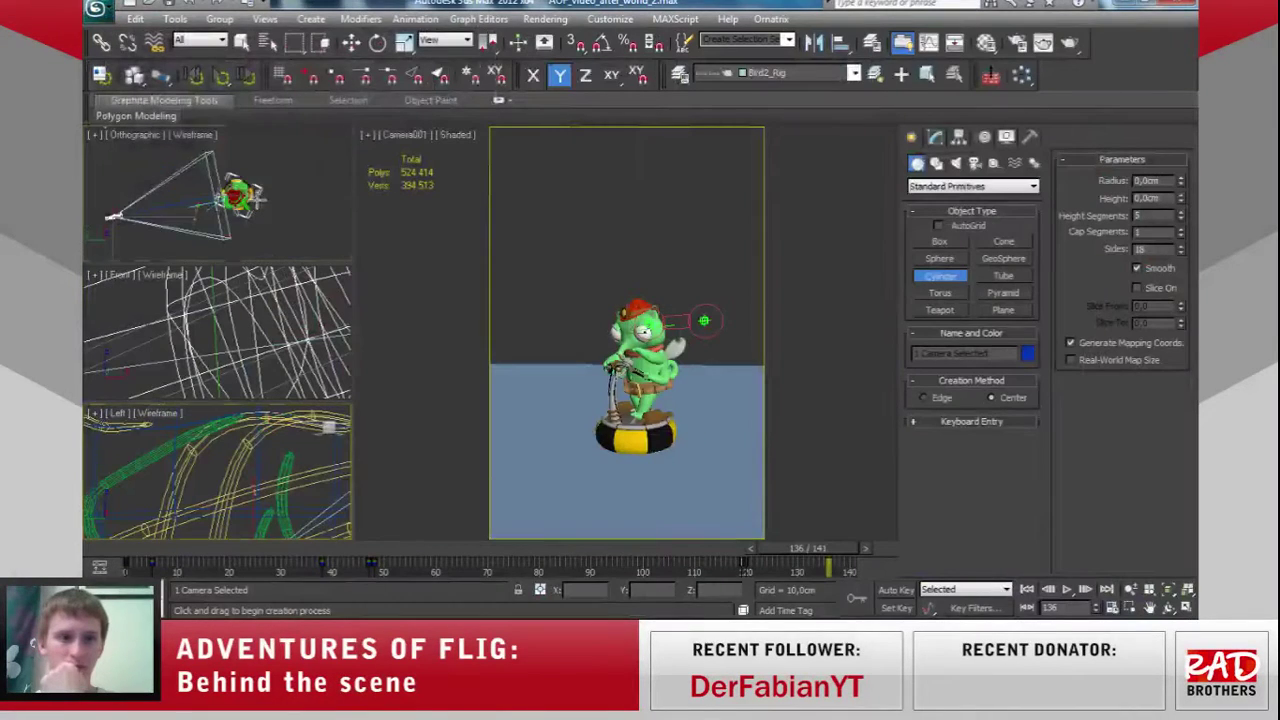
pyautogui.keyDown('alt'); pyautogui.moveTo(258, 200); pyautogui.dragTo(215, 212, button='middle'); pyautogui.keyUp('alt')
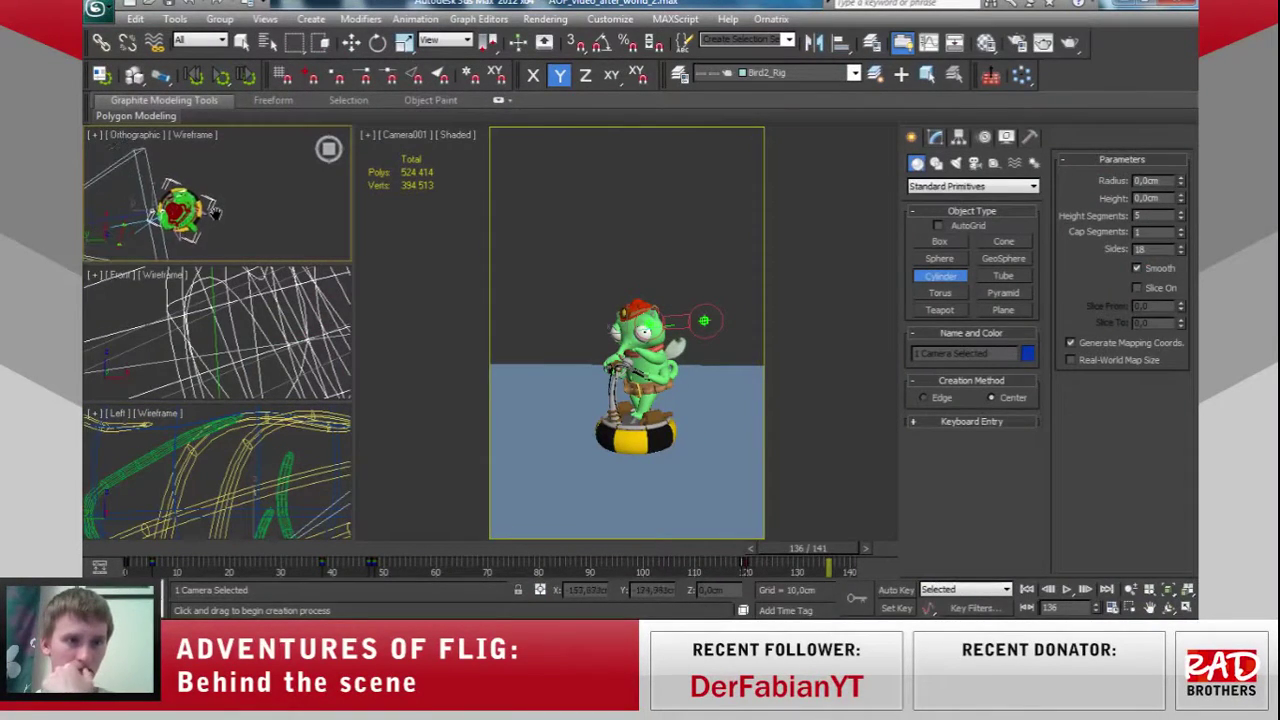
pyautogui.moveTo(241, 172); pyautogui.dragTo(233, 148)
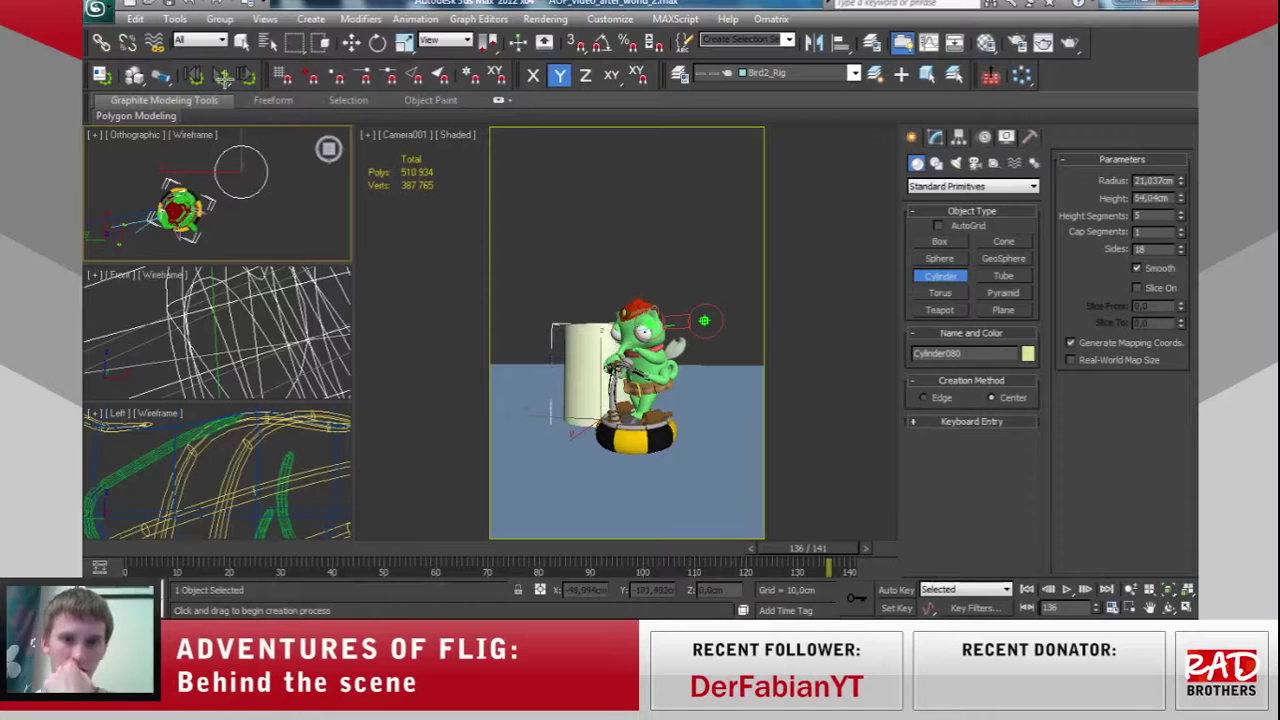
# Move the cylinder along X behind the character and check it at frame 132.
pyautogui.click(351, 42)
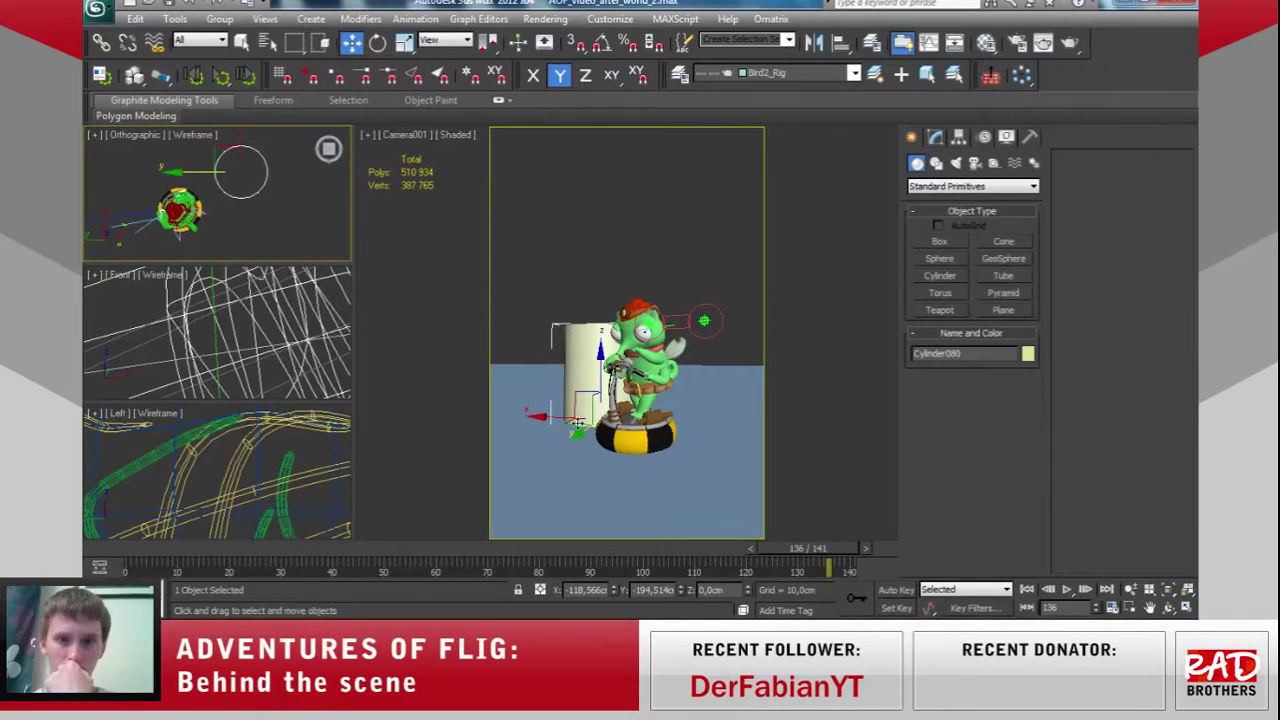
pyautogui.moveTo(549, 417); pyautogui.dragTo(586, 417)
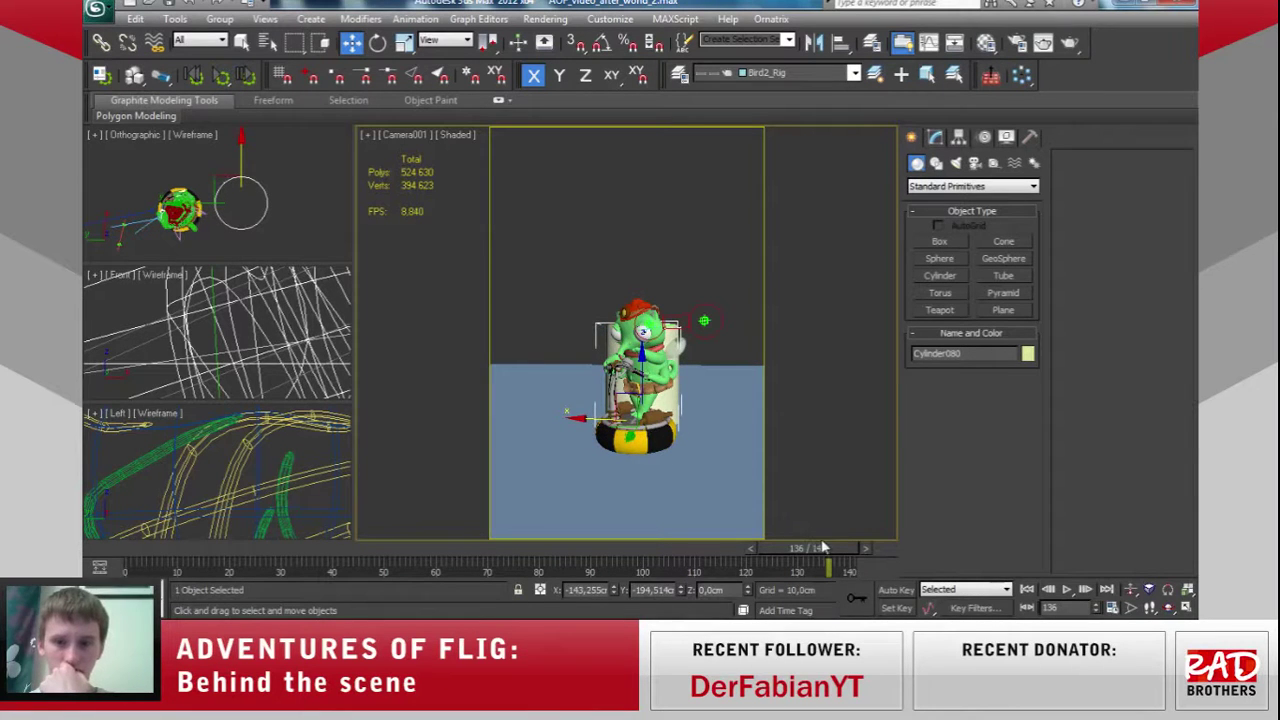
pyautogui.moveTo(815, 548)
pyautogui.mouseDown()
pyautogui.moveTo(725, 555)
pyautogui.moveTo(820, 560)
pyautogui.moveTo(806, 562)
pyautogui.mouseUp()
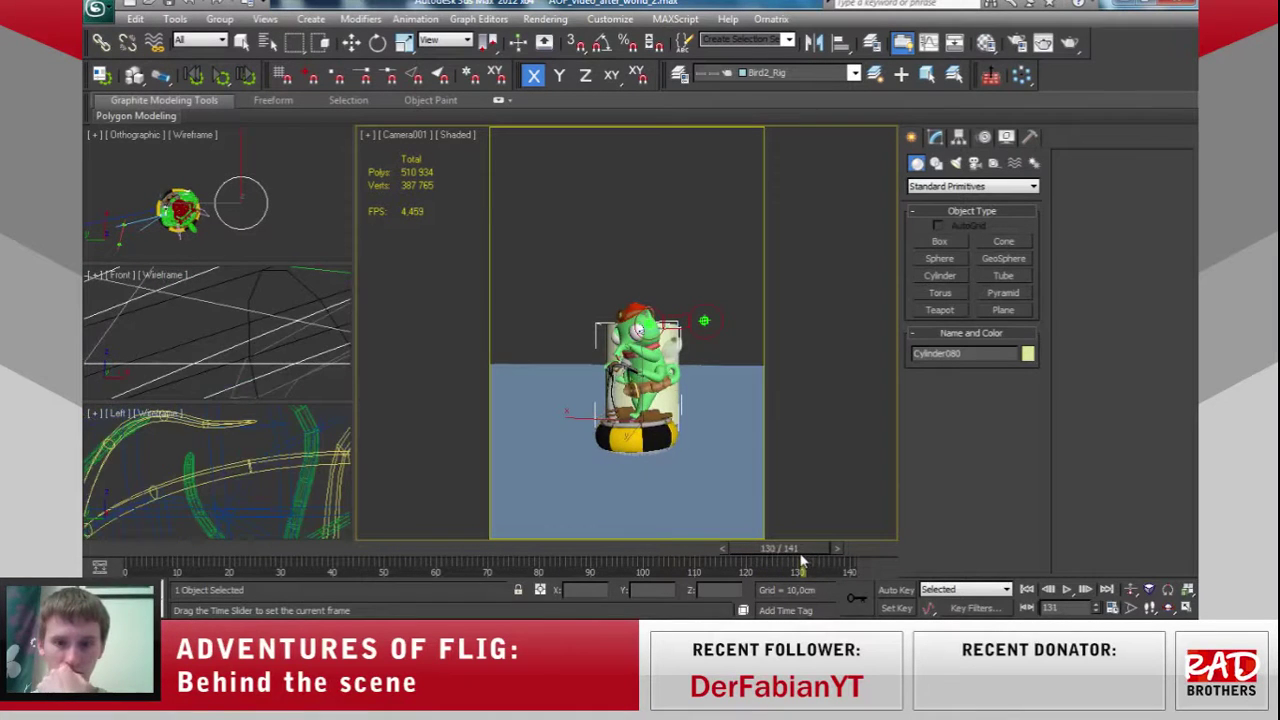
pyautogui.press('w')
pyautogui.moveTo(793, 557); pyautogui.dragTo(806, 560)
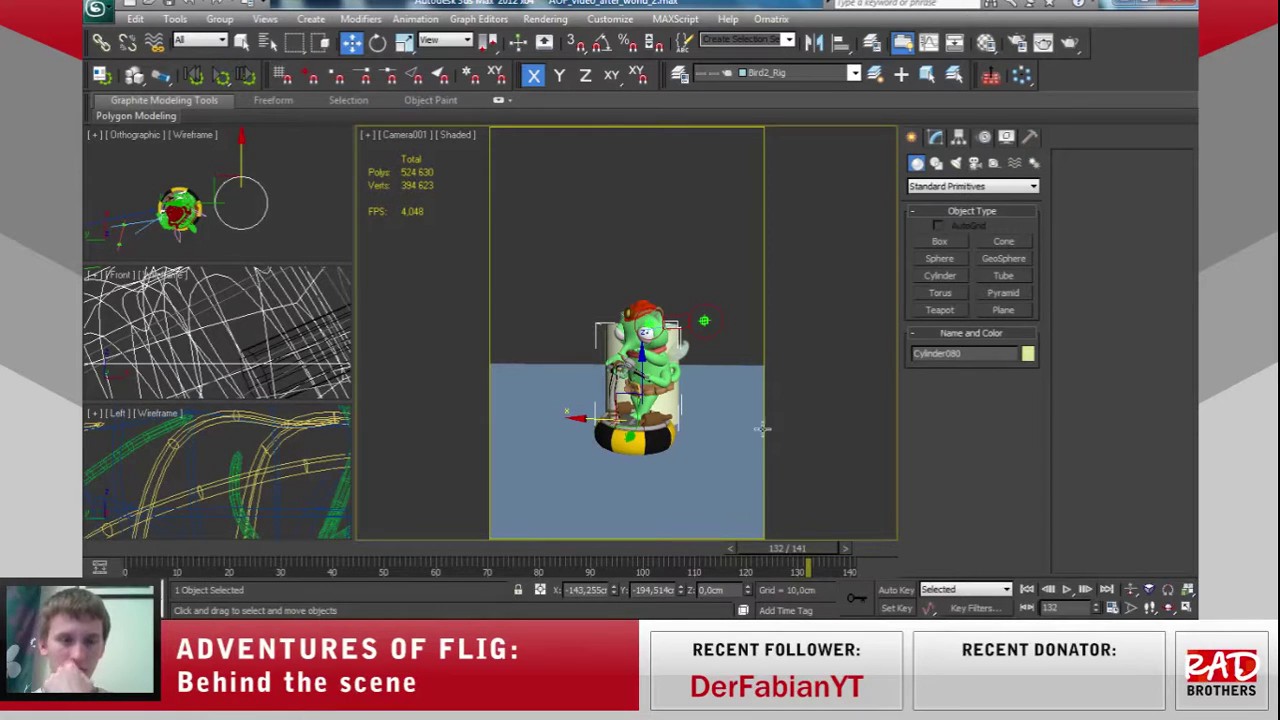
# Reduce the cylinder to 8 sides in the Modify panel.
pyautogui.click(936, 139)
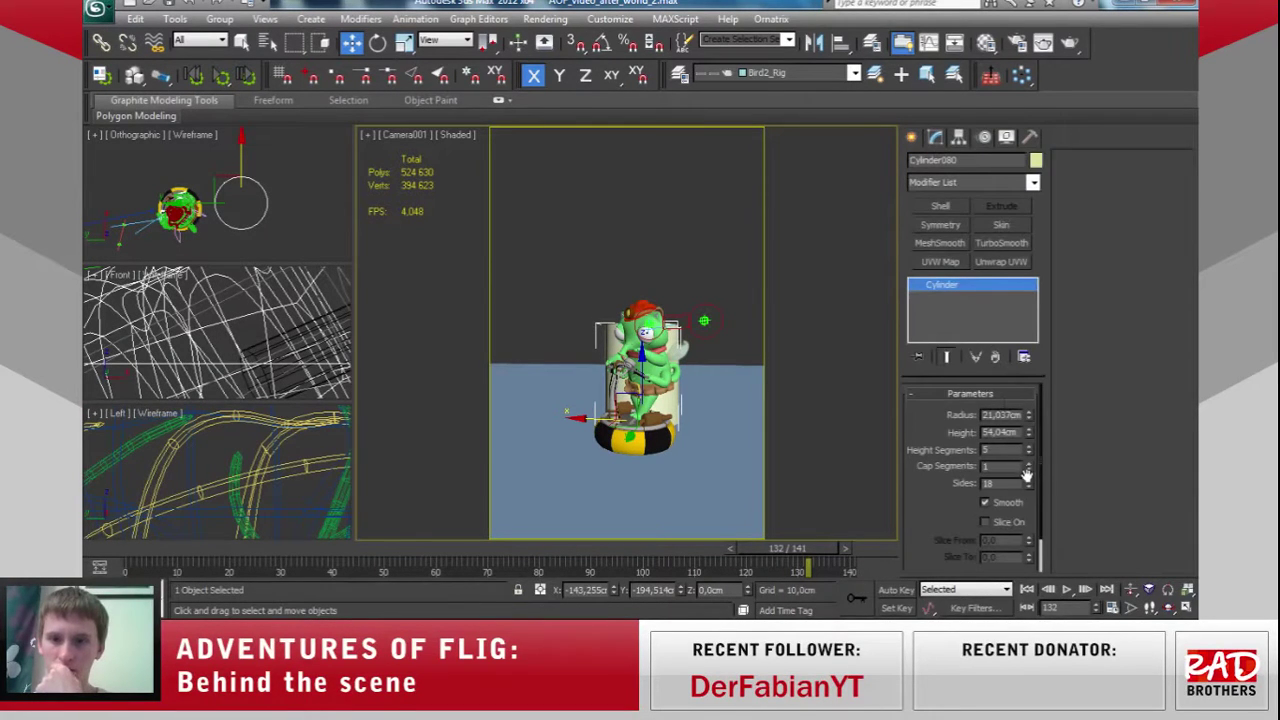
pyautogui.moveTo(1028, 484); pyautogui.dragTo(1028, 505)
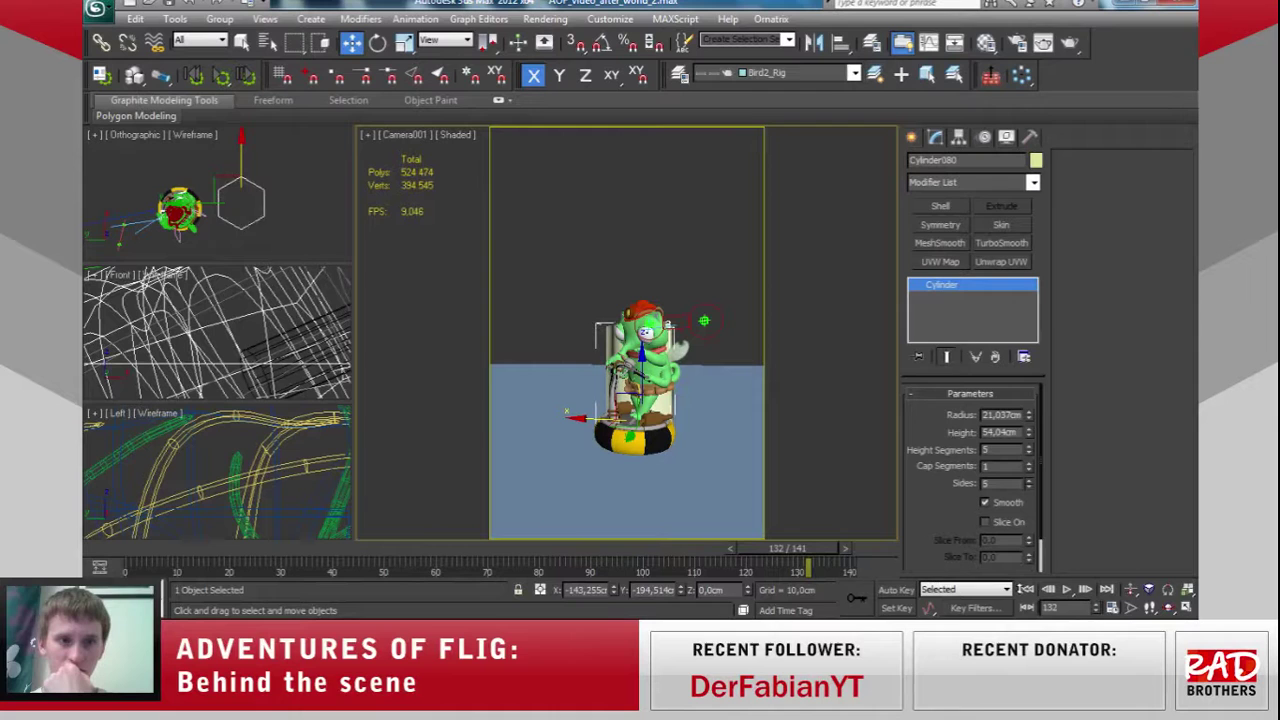
pyautogui.moveTo(1019, 577); pyautogui.dragTo(1019, 568)
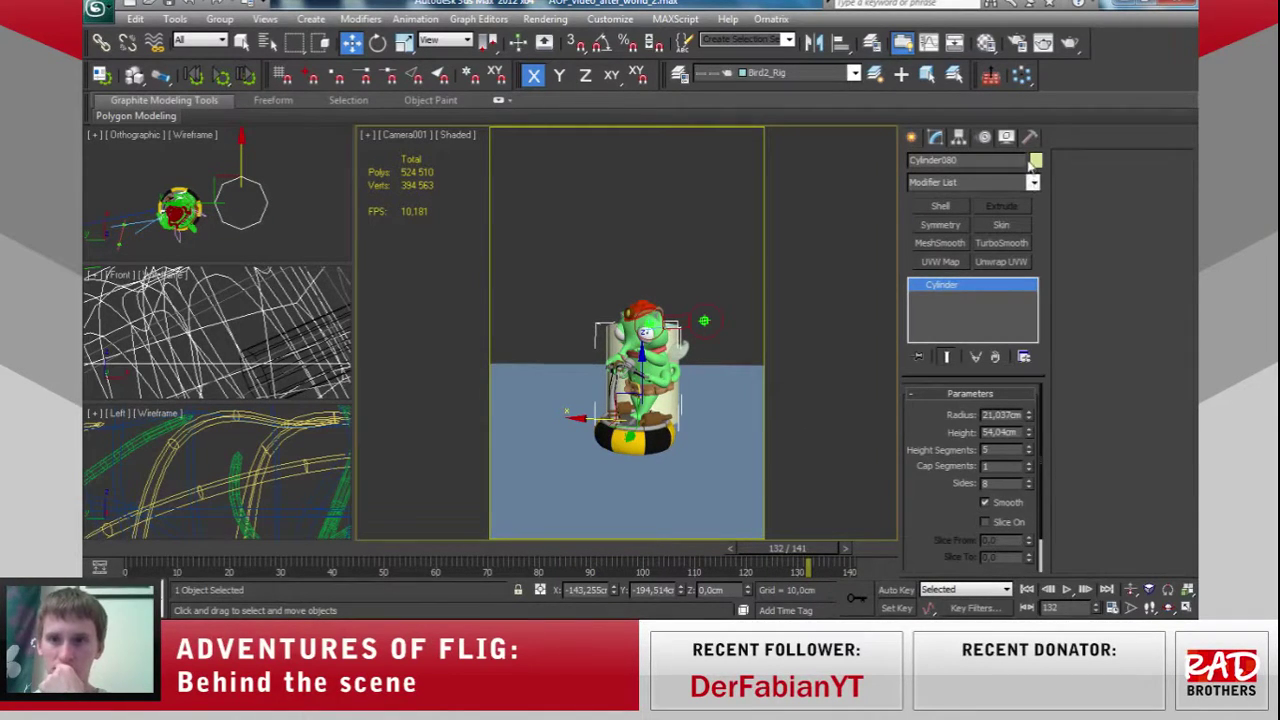
# Colour the cylinder dark orange, show edged faces, and set 1 height segment.
pyautogui.click(1036, 161)
pyautogui.click(529, 303)
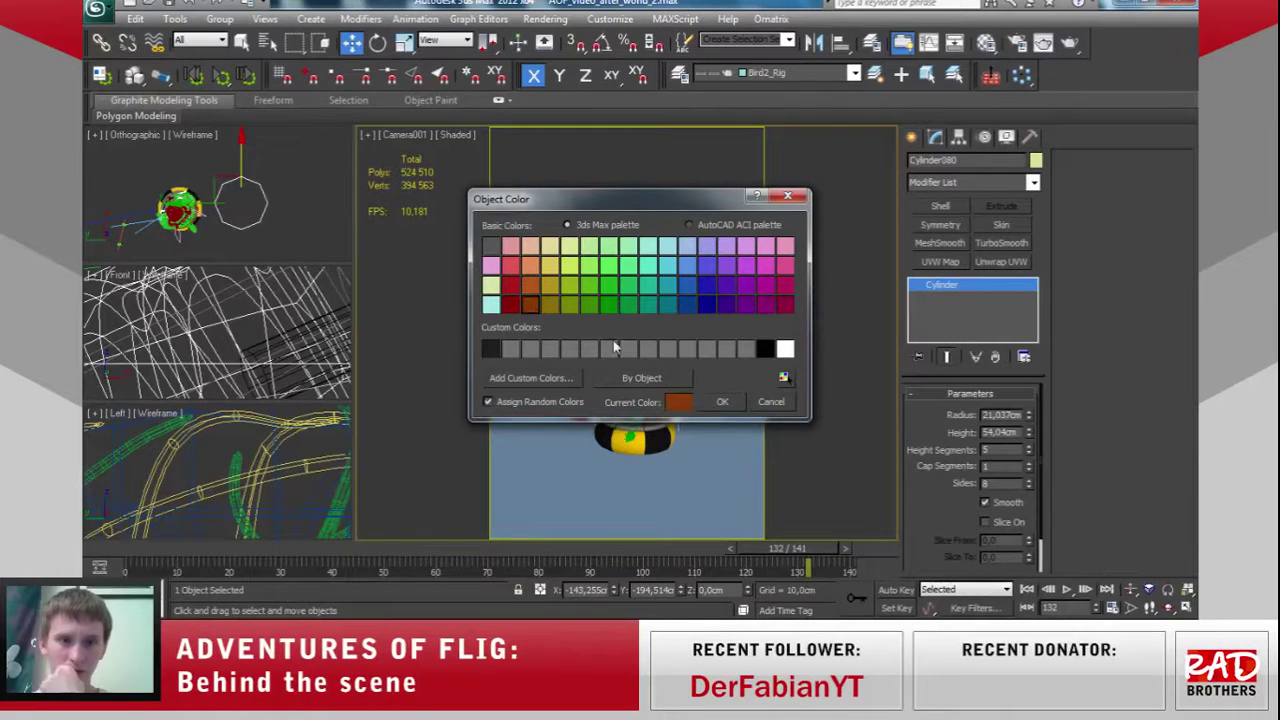
pyautogui.click(724, 403)
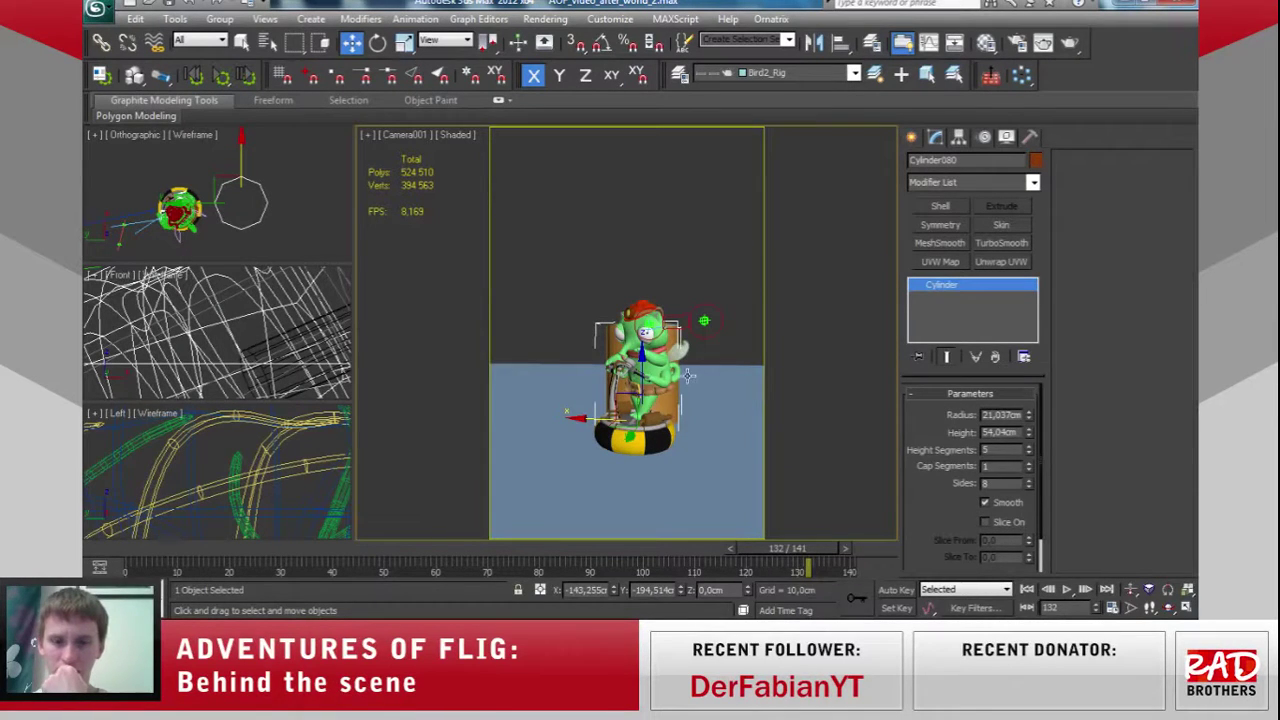
pyautogui.press('F4')
pyautogui.rightClick(1029, 451)
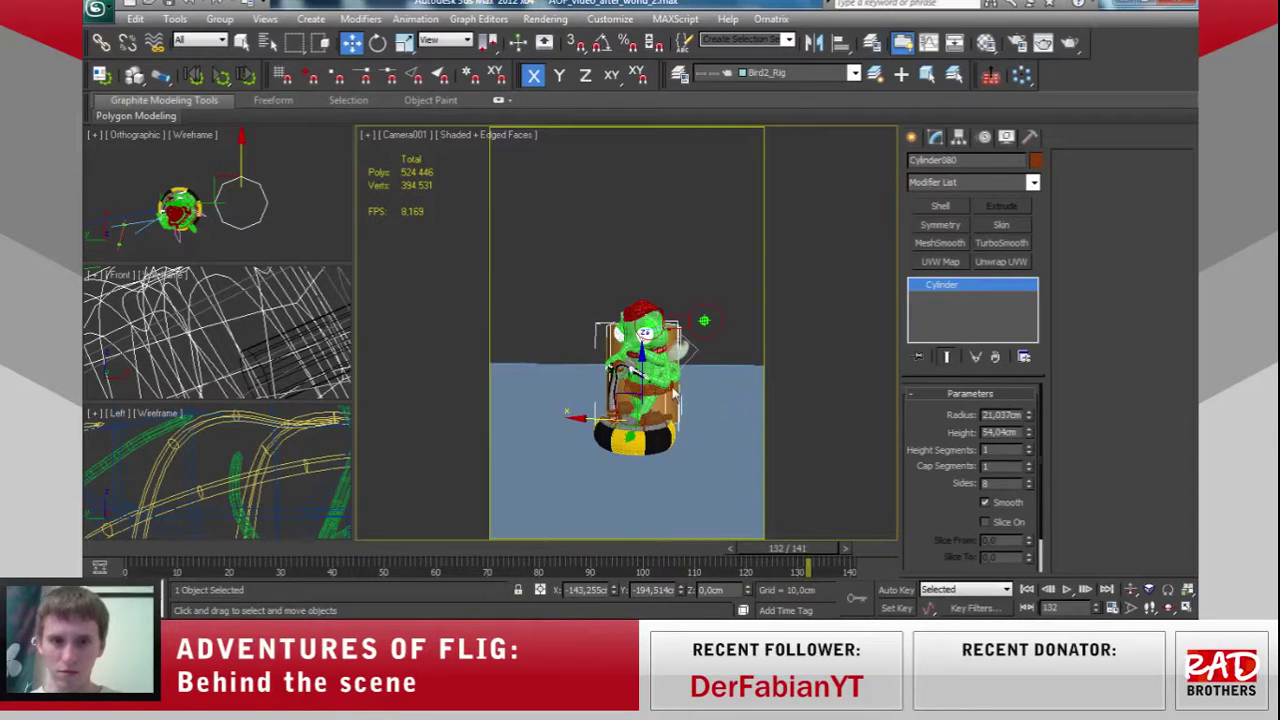
pyautogui.rightClick(673, 391)
# Convert the cylinder to Editable Poly and select its top cap polygon.
pyautogui.click(868, 544)
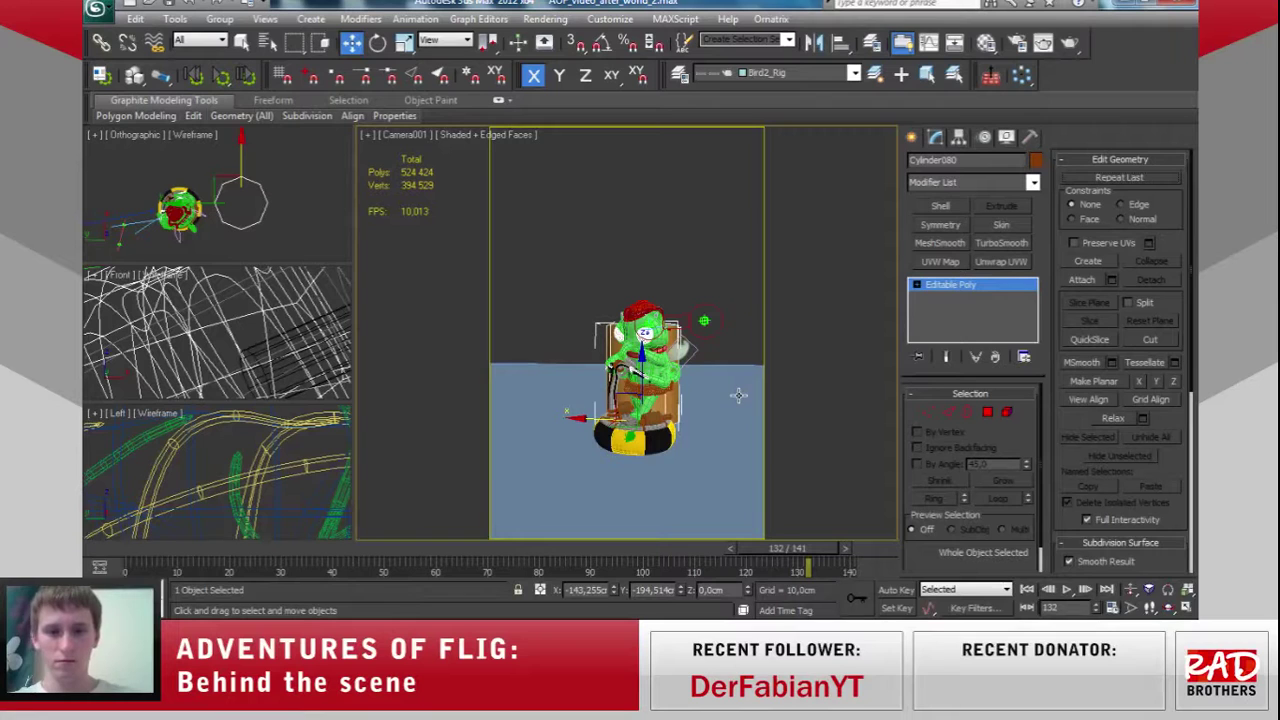
pyautogui.click(987, 412)
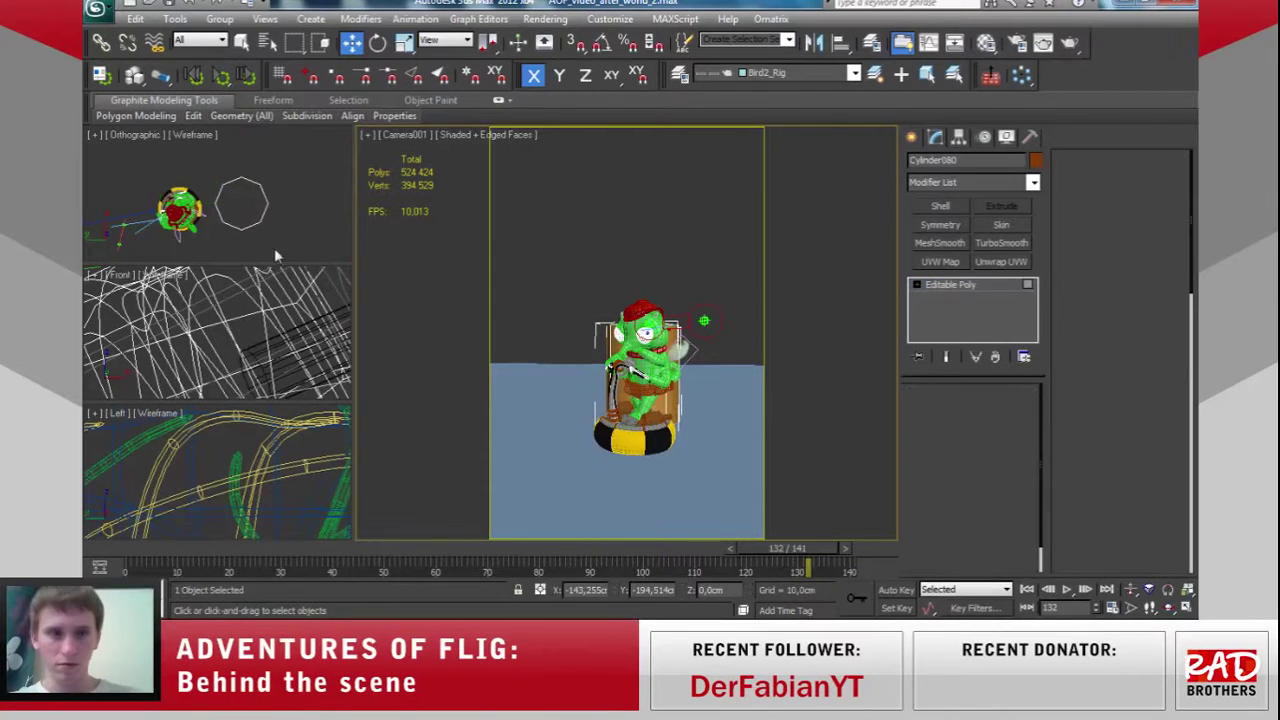
pyautogui.click(240, 205)
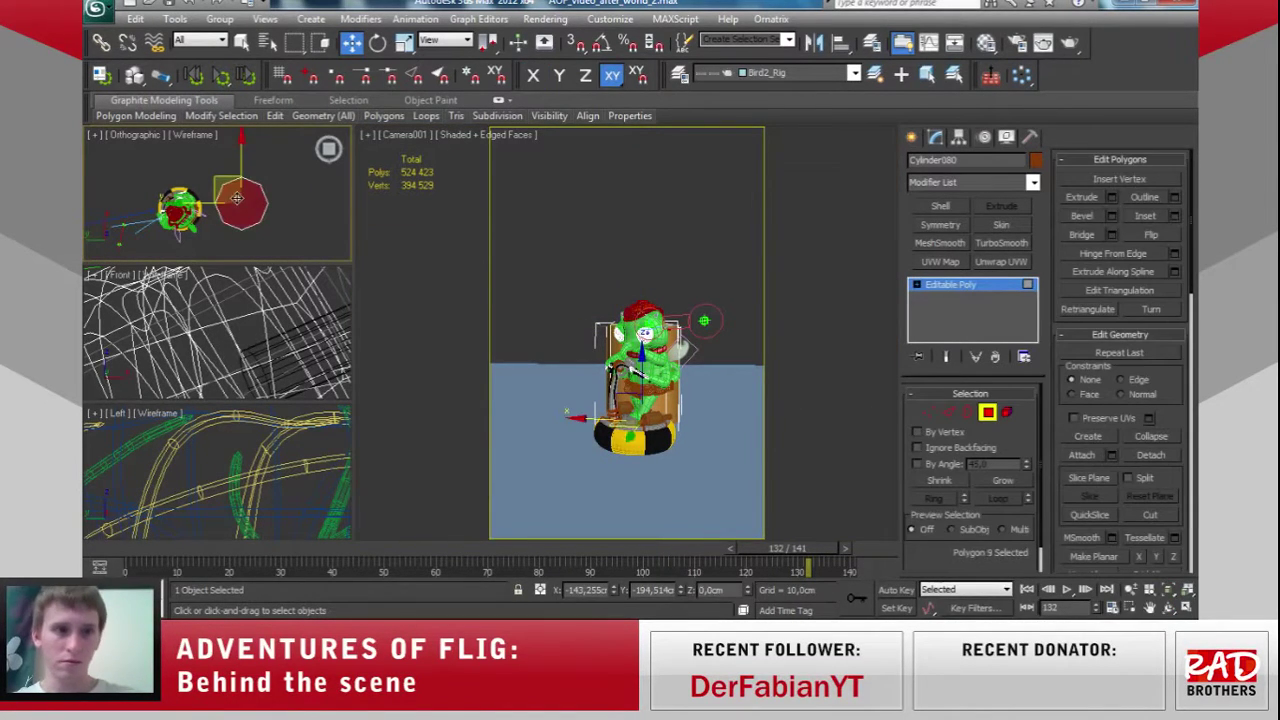
# Select the top border, pull it up along Z, scale it in XY, and raise it again.
pyautogui.click(967, 412)
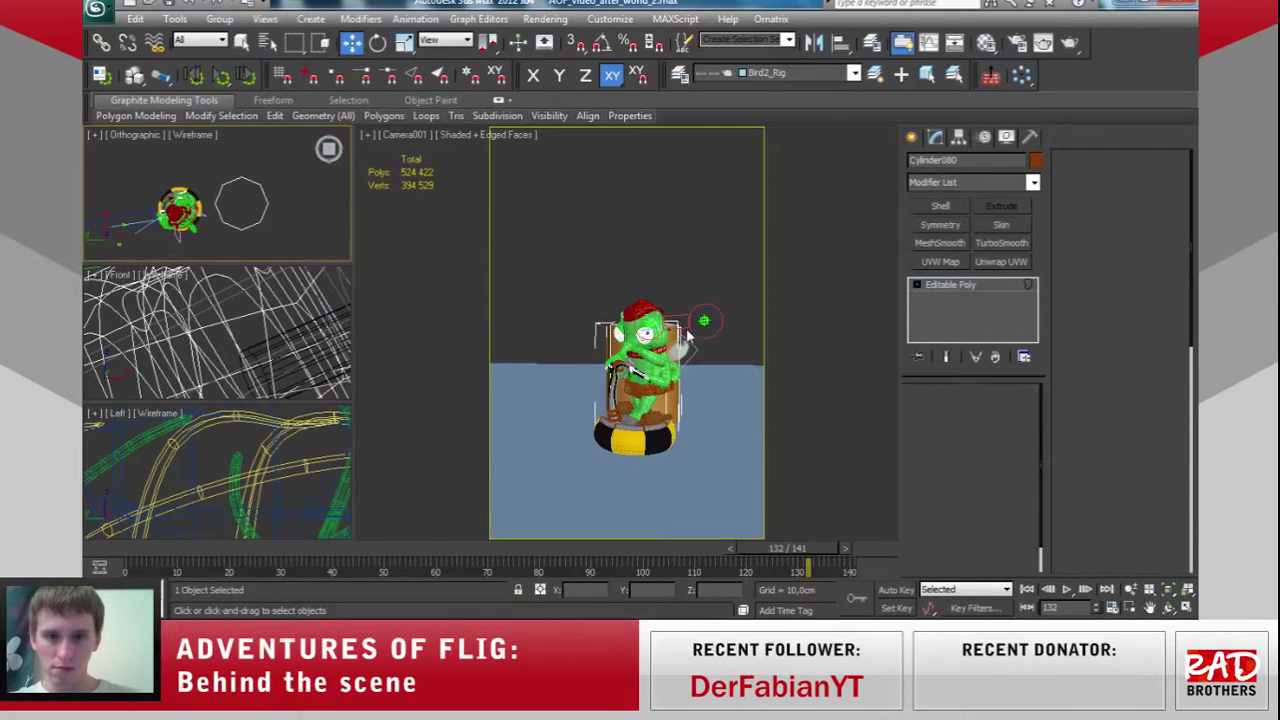
pyautogui.moveTo(643, 298); pyautogui.dragTo(643, 238)
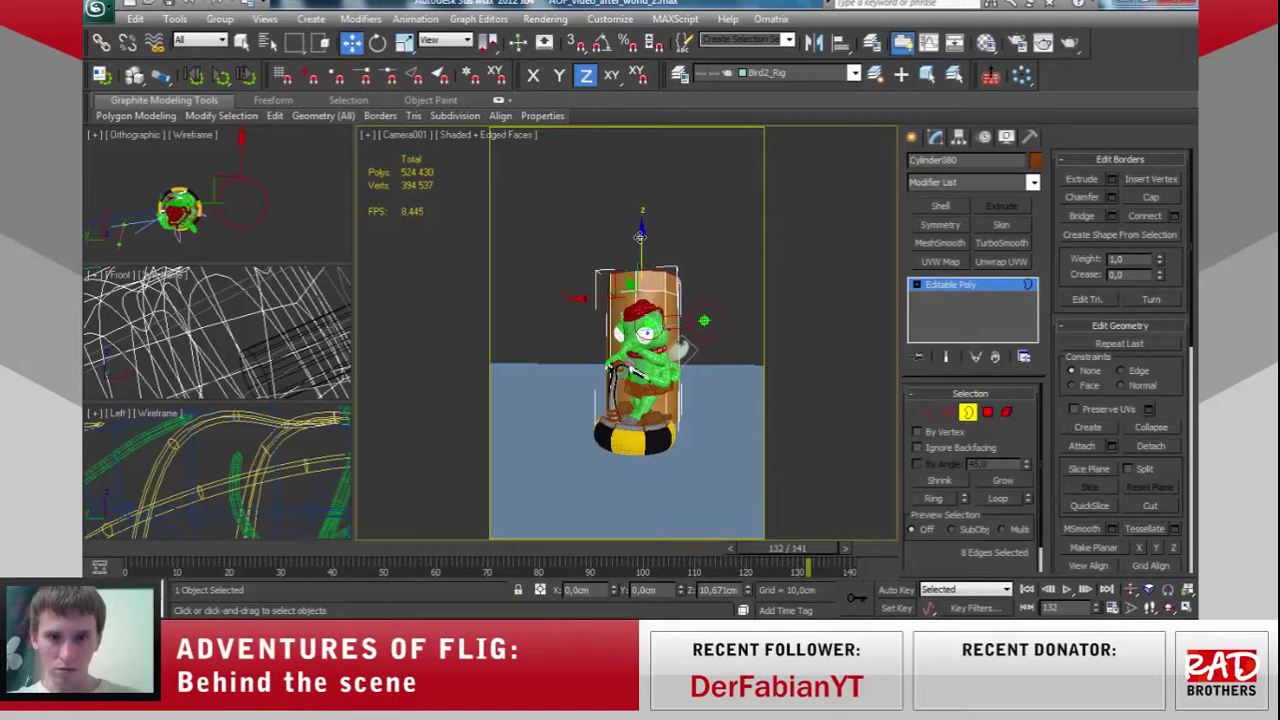
pyautogui.click(404, 43)
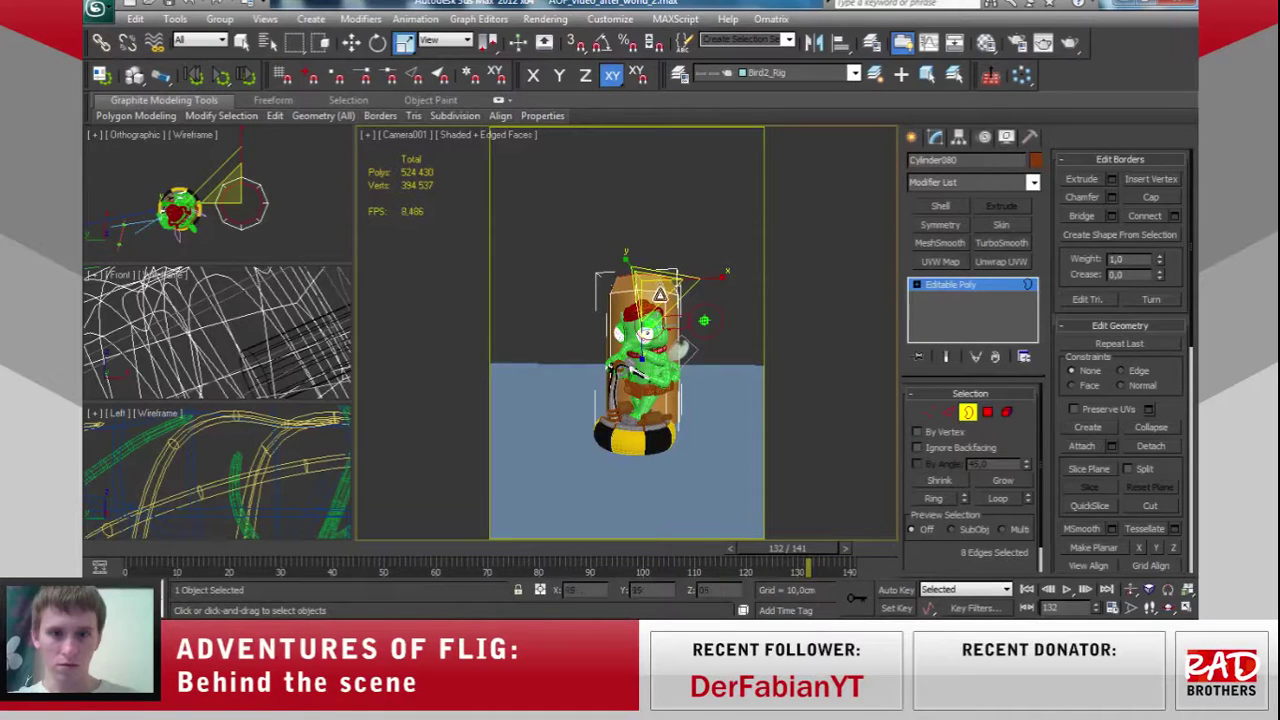
pyautogui.click(351, 43)
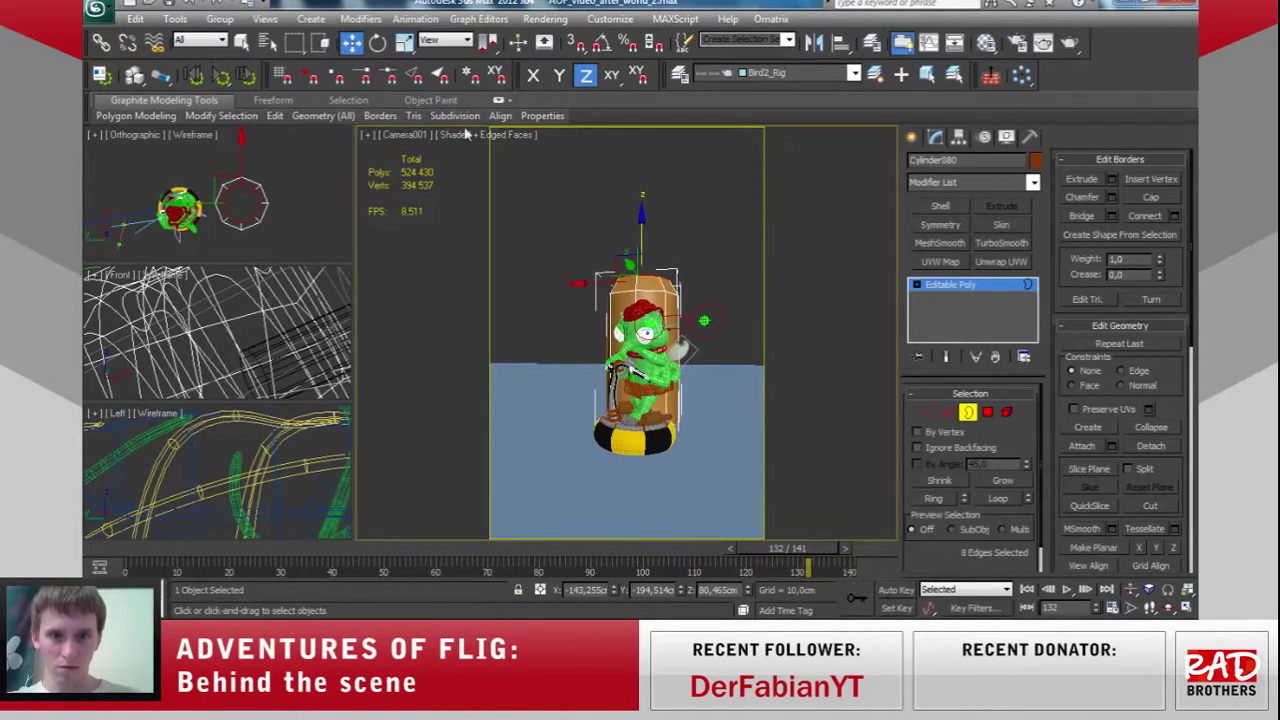
pyautogui.click(404, 43)
pyautogui.click(611, 74)
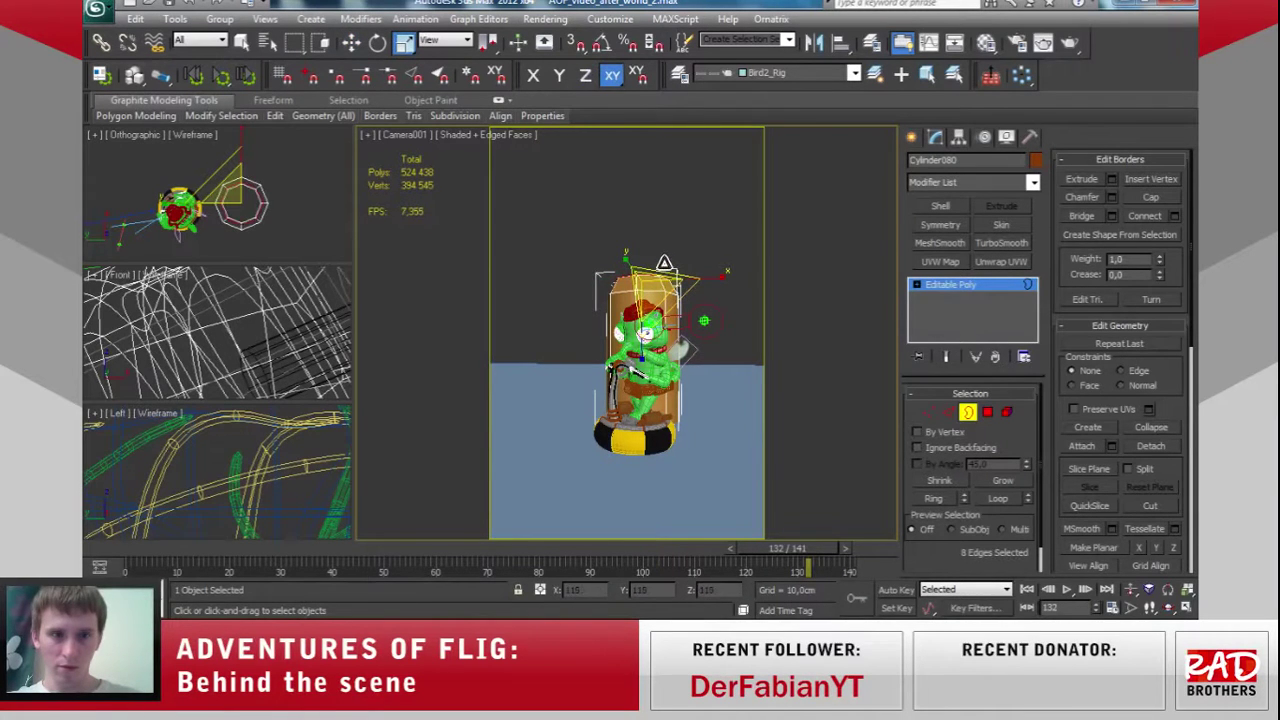
pyautogui.press('w')
pyautogui.moveTo(644, 243); pyautogui.dragTo(641, 128)
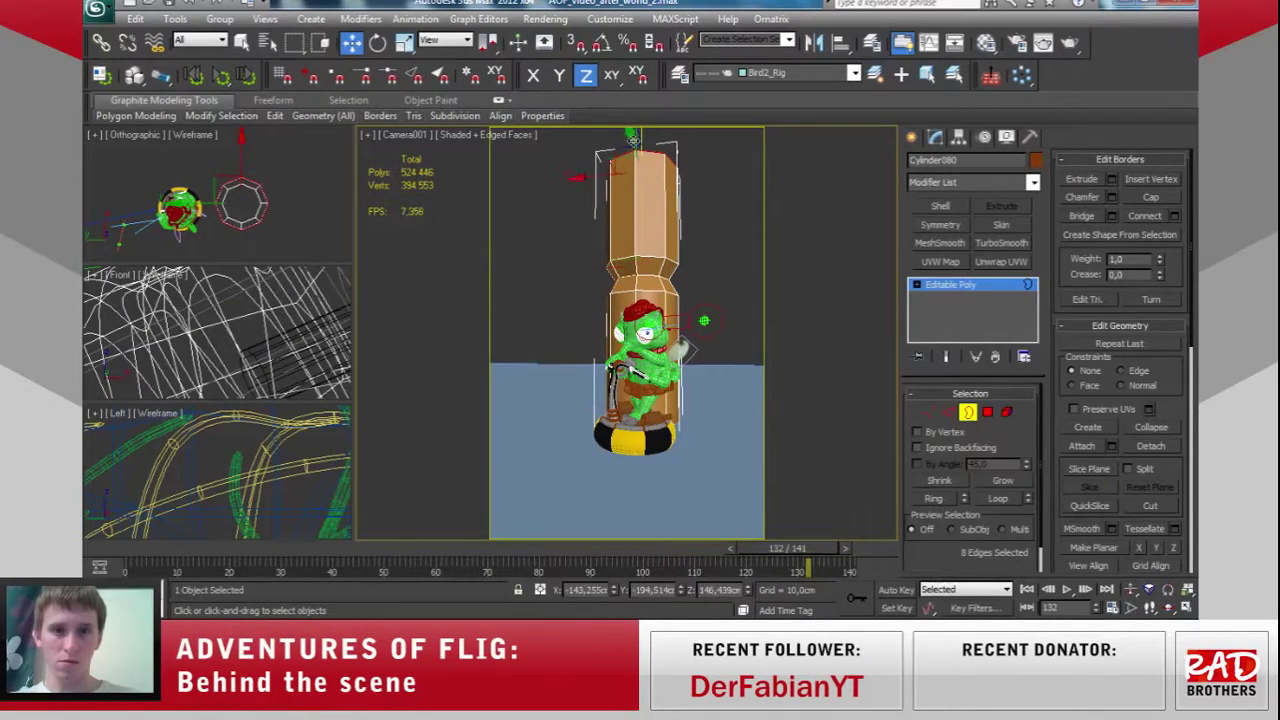
# Maximize the Front viewport and frame the column and bowl.
pyautogui.rightClick(257, 350)
pyautogui.scroll(-2, 257, 350)
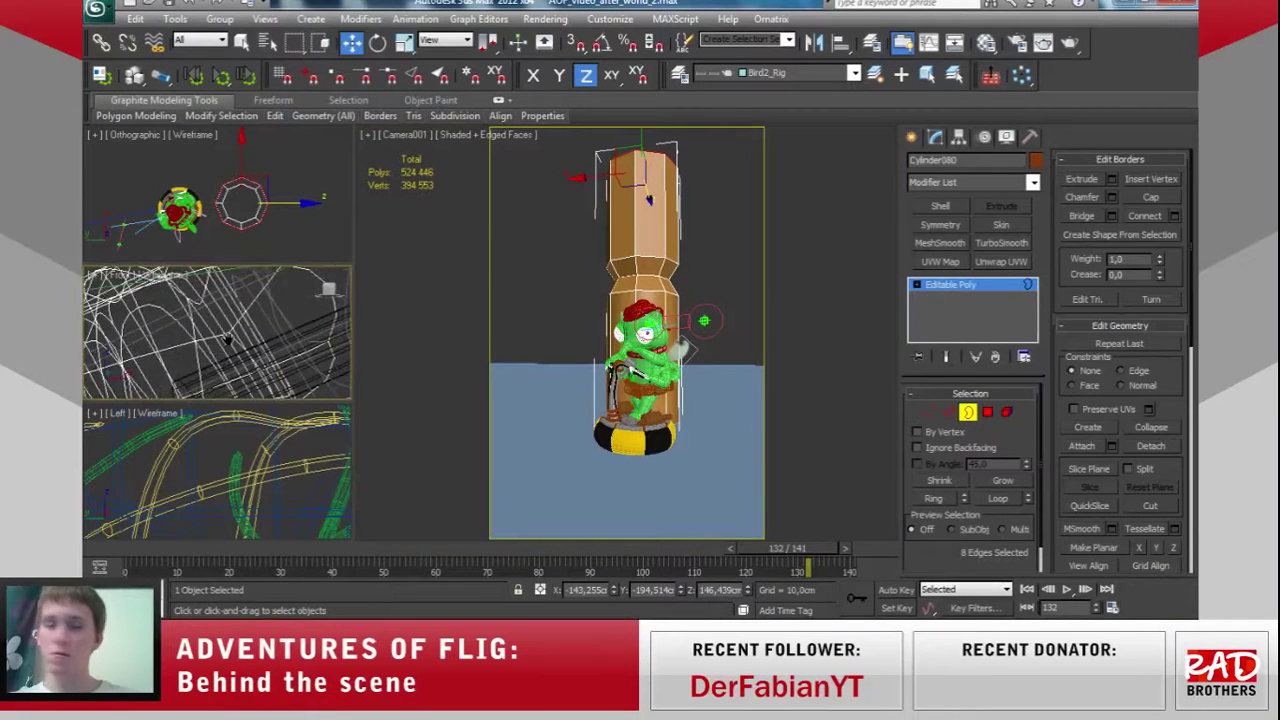
pyautogui.scroll(-1, 250, 348)
pyautogui.scroll(-1, 240, 345)
pyautogui.scroll(-2, 232, 343)
pyautogui.scroll(-1, 232, 343)
pyautogui.scroll(-1, 232, 343)
pyautogui.scroll(-1, 232, 343)
pyautogui.scroll(-1, 232, 343)
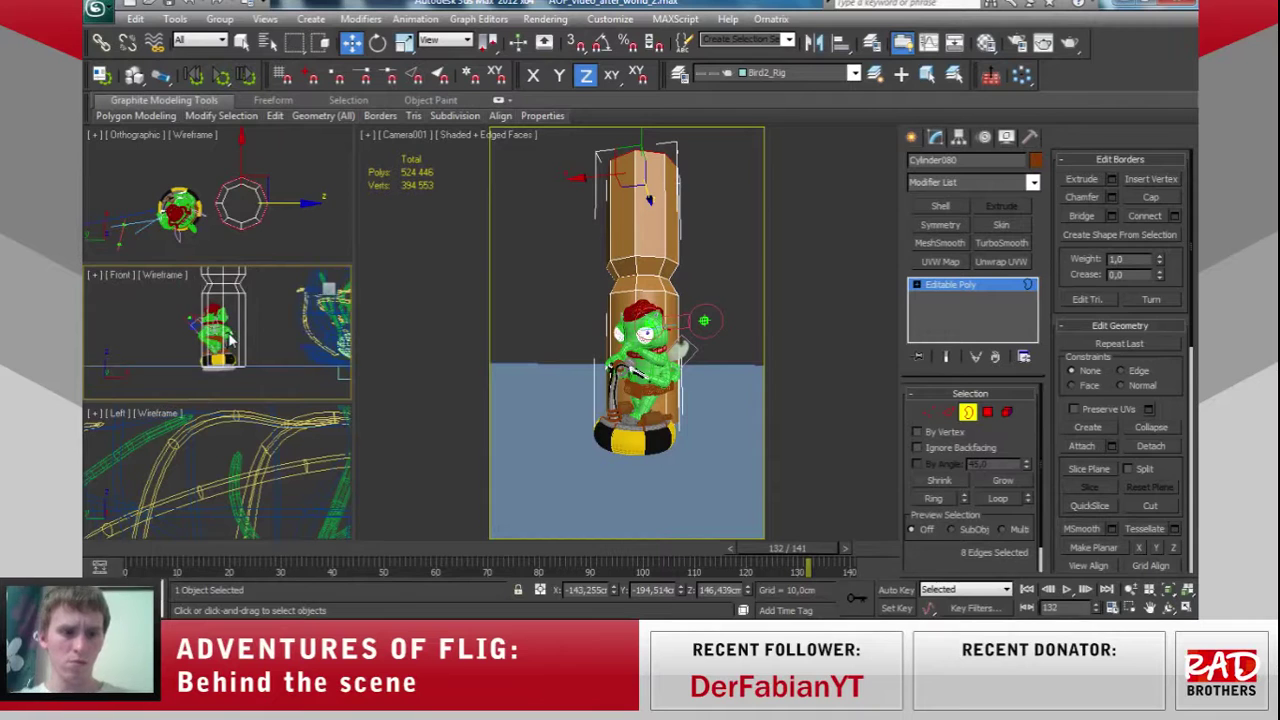
pyautogui.hotkey('alt', 'w')
pyautogui.moveTo(595, 340); pyautogui.dragTo(638, 388, button='middle')
pyautogui.scroll(3, 638, 388)
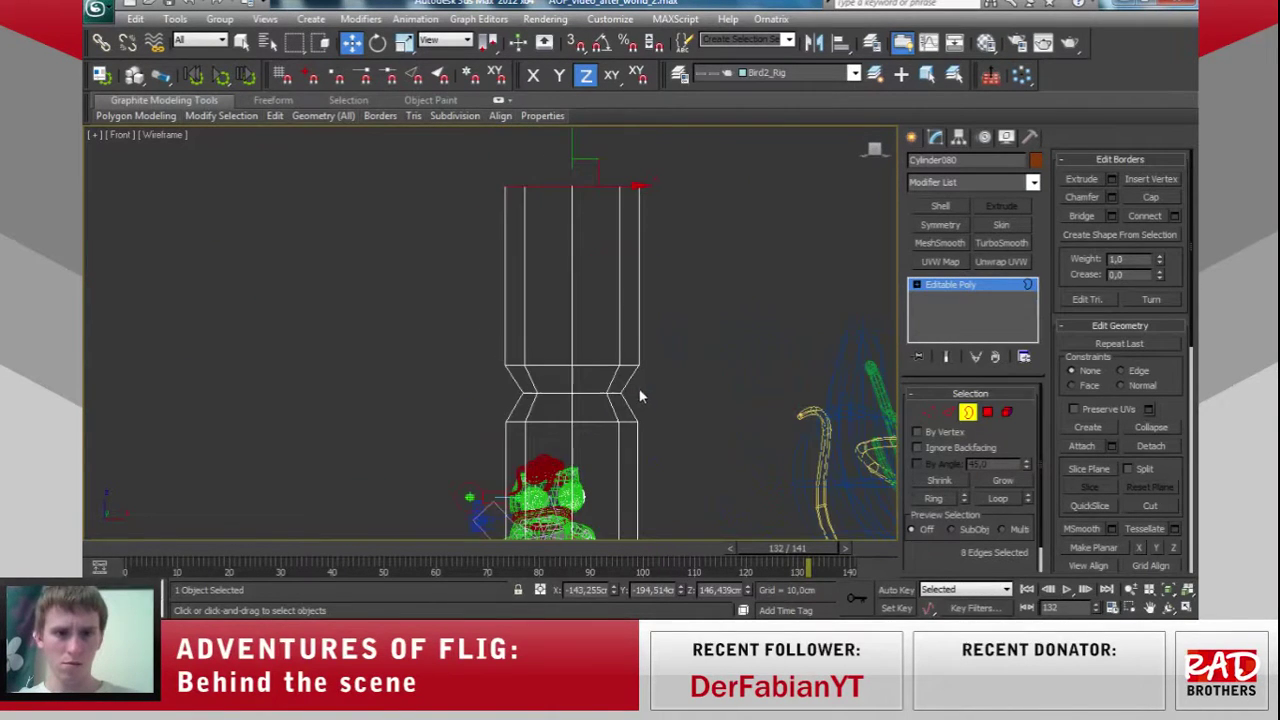
# Extend the column's top rim upward into a new section and flare it wider.
pyautogui.moveTo(540, 187)
pyautogui.mouseDown()
pyautogui.moveTo(540, 169)
pyautogui.moveTo(561, 218)
pyautogui.mouseUp()
pyautogui.click(404, 45)
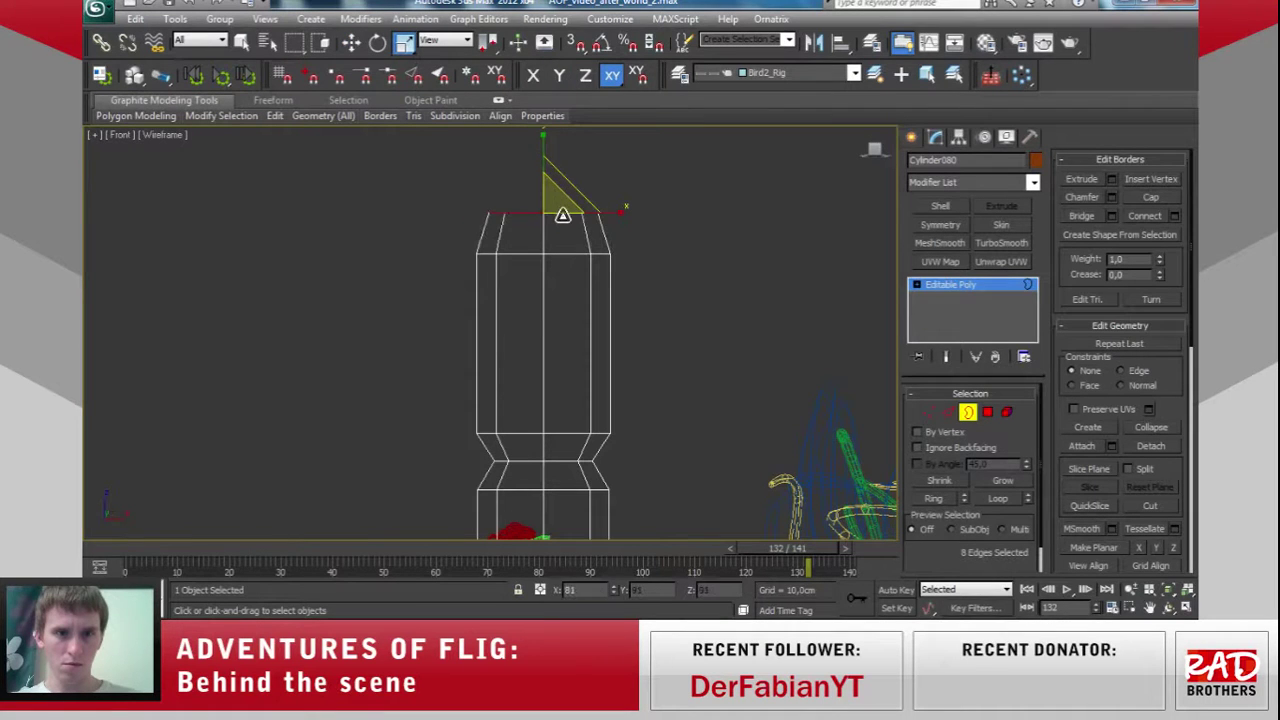
pyautogui.press('w')
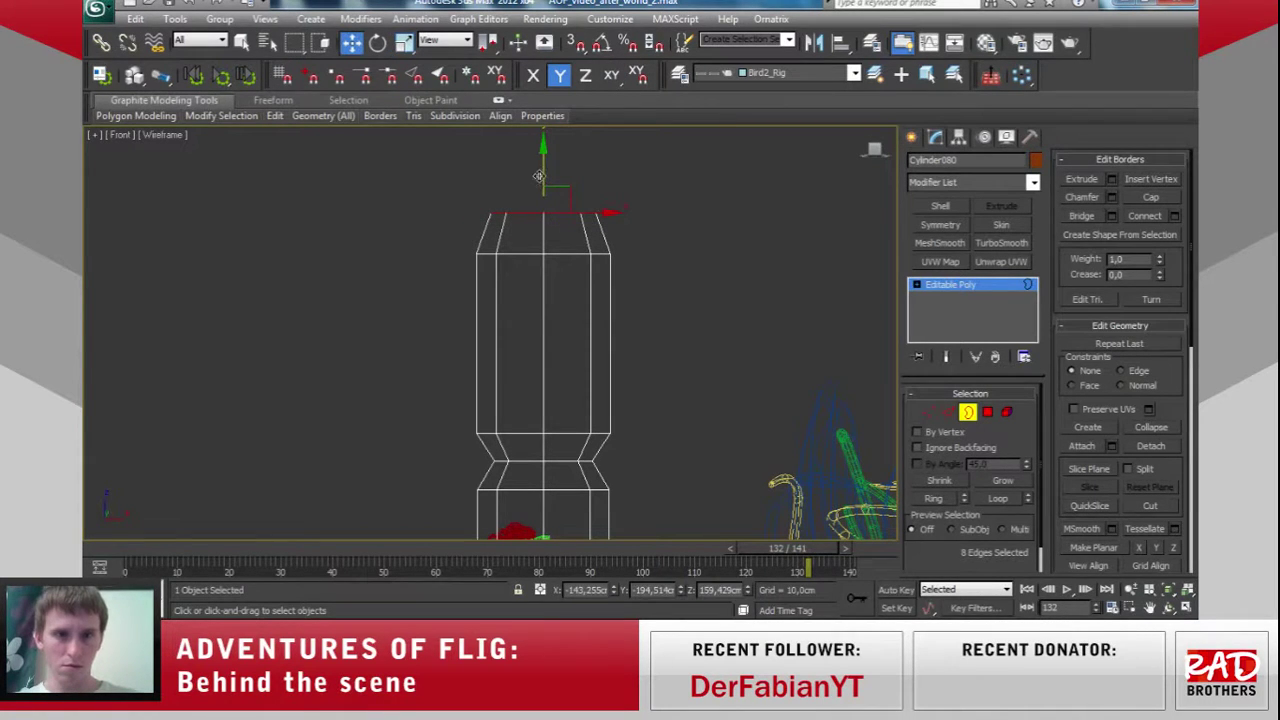
pyautogui.moveTo(590, 200); pyautogui.dragTo(594, 300, button='middle')
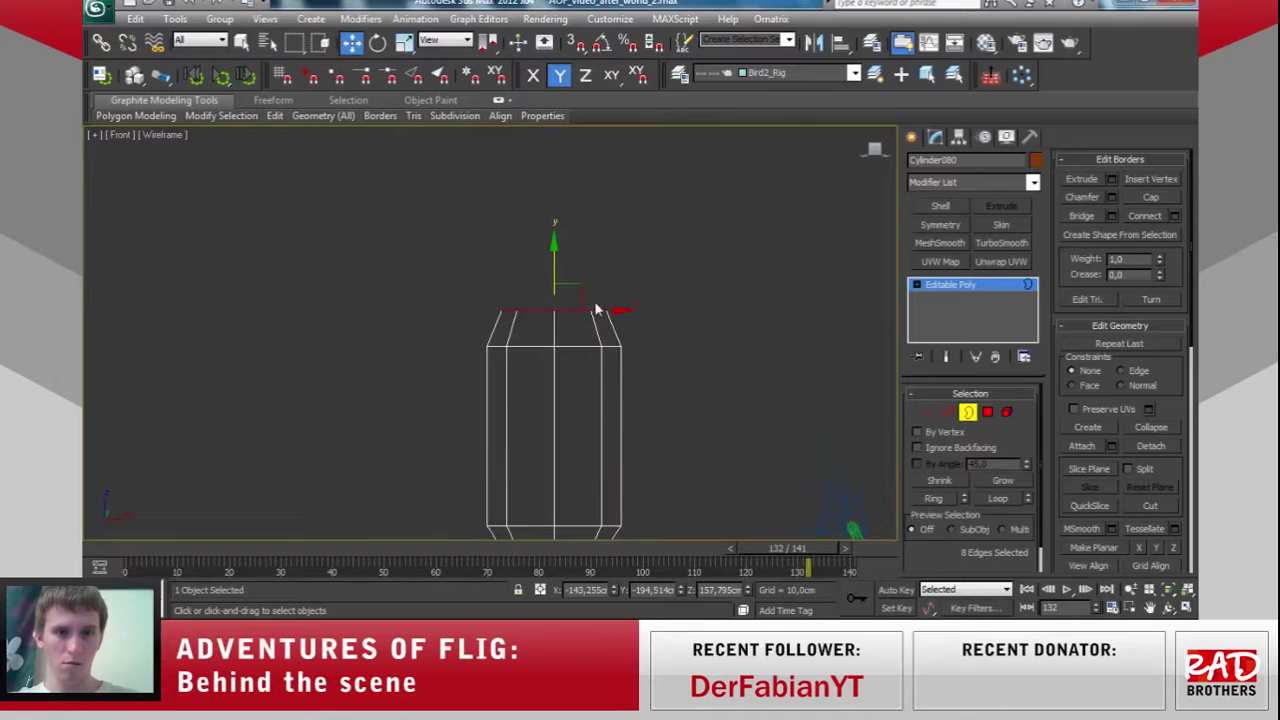
pyautogui.moveTo(555, 275)
pyautogui.mouseDown()
pyautogui.moveTo(548, 249)
pyautogui.moveTo(567, 248)
pyautogui.mouseUp()
pyautogui.press('r')
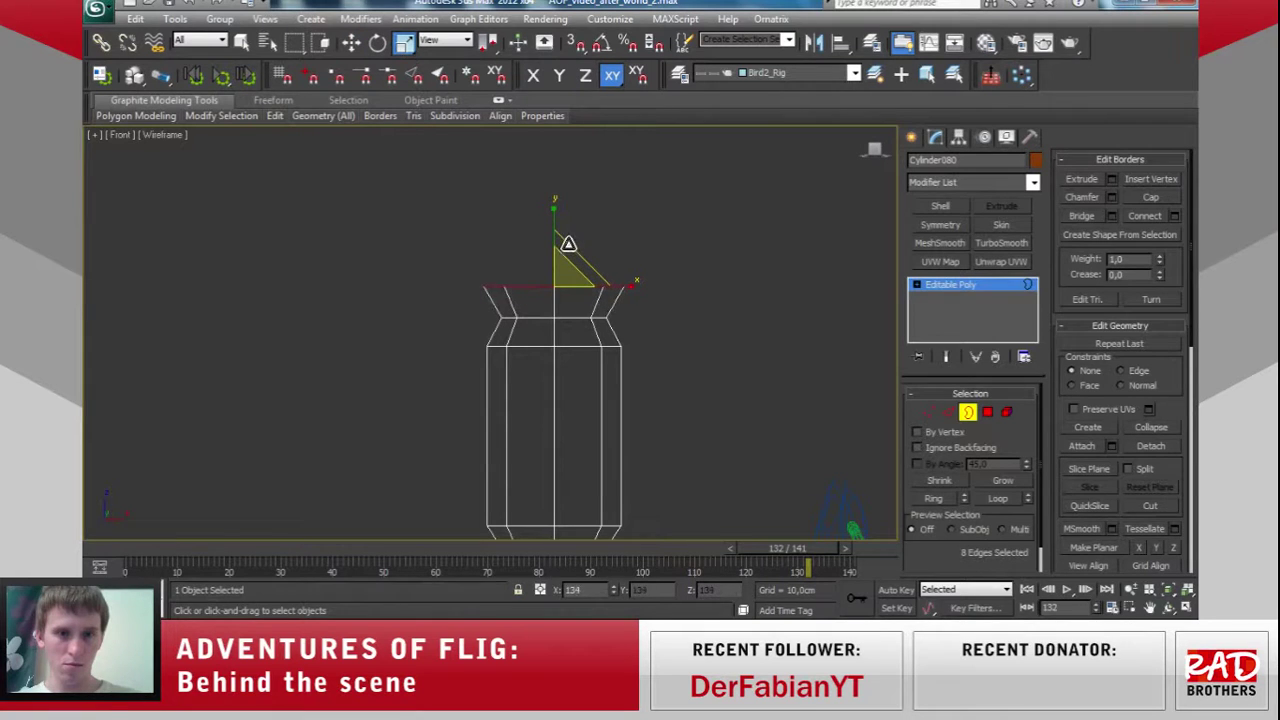
pyautogui.scroll(-5, 568, 248)
pyautogui.press('w')
pyautogui.scroll(2, 550, 305)
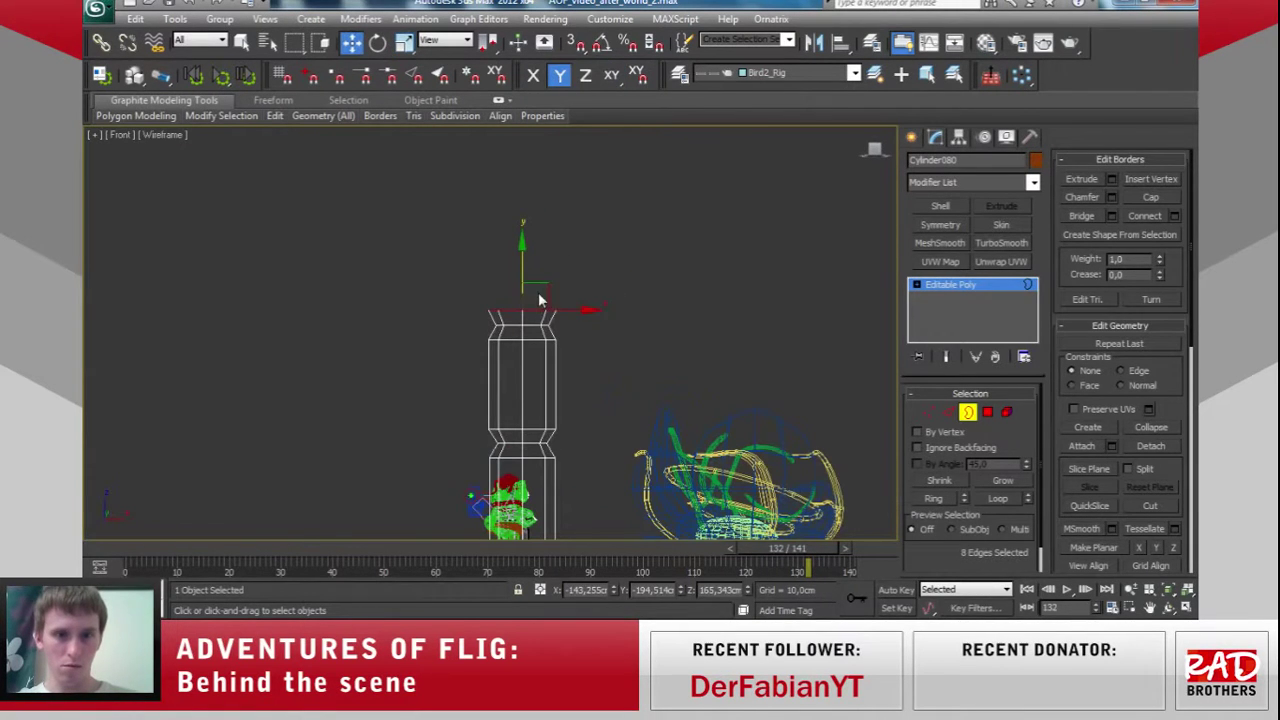
# Pull the top border up into a tall new section and scale its rim.
pyautogui.click(927, 412)
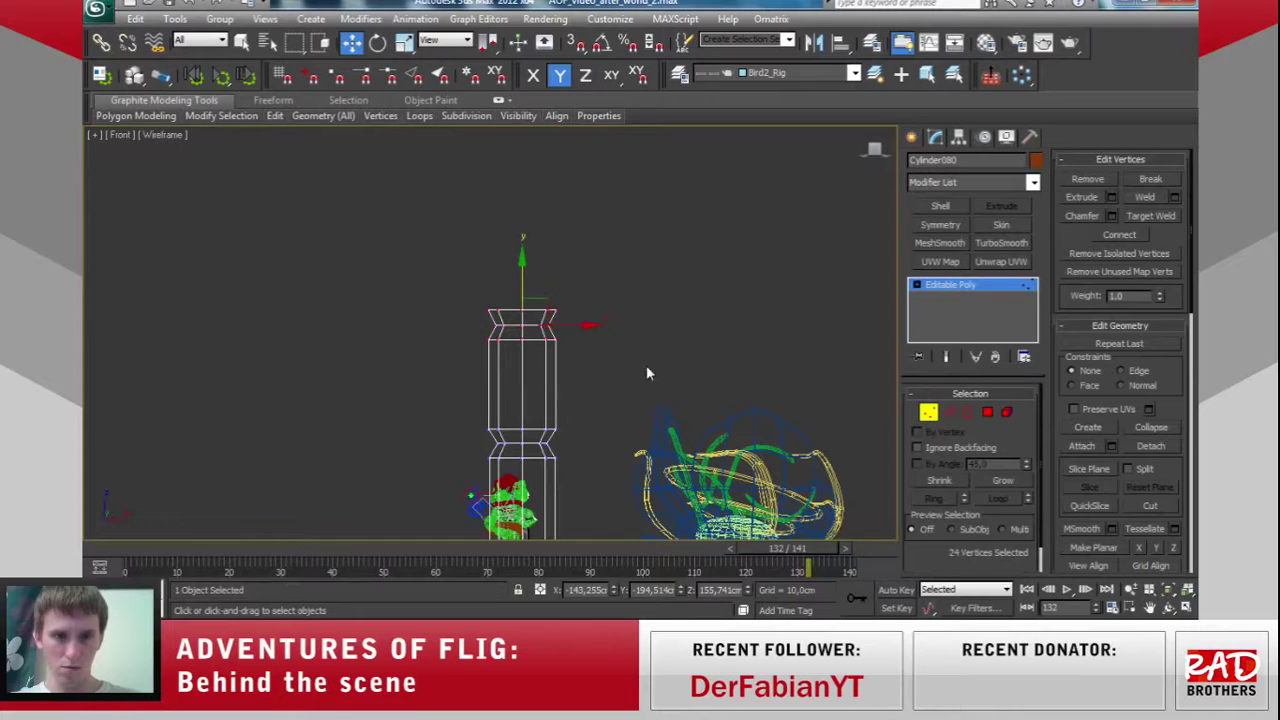
pyautogui.click(404, 42)
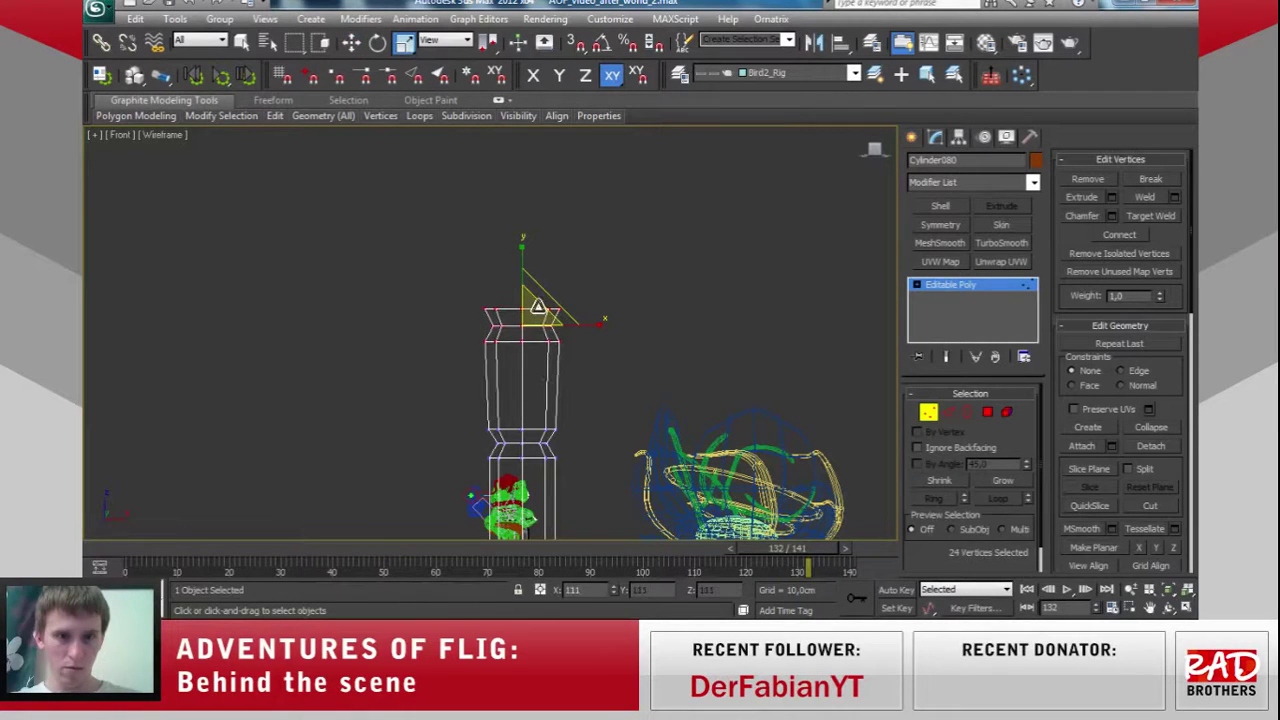
pyautogui.click(963, 413)
pyautogui.press('w')
pyautogui.moveTo(540, 283); pyautogui.dragTo(562, 331, button='middle')
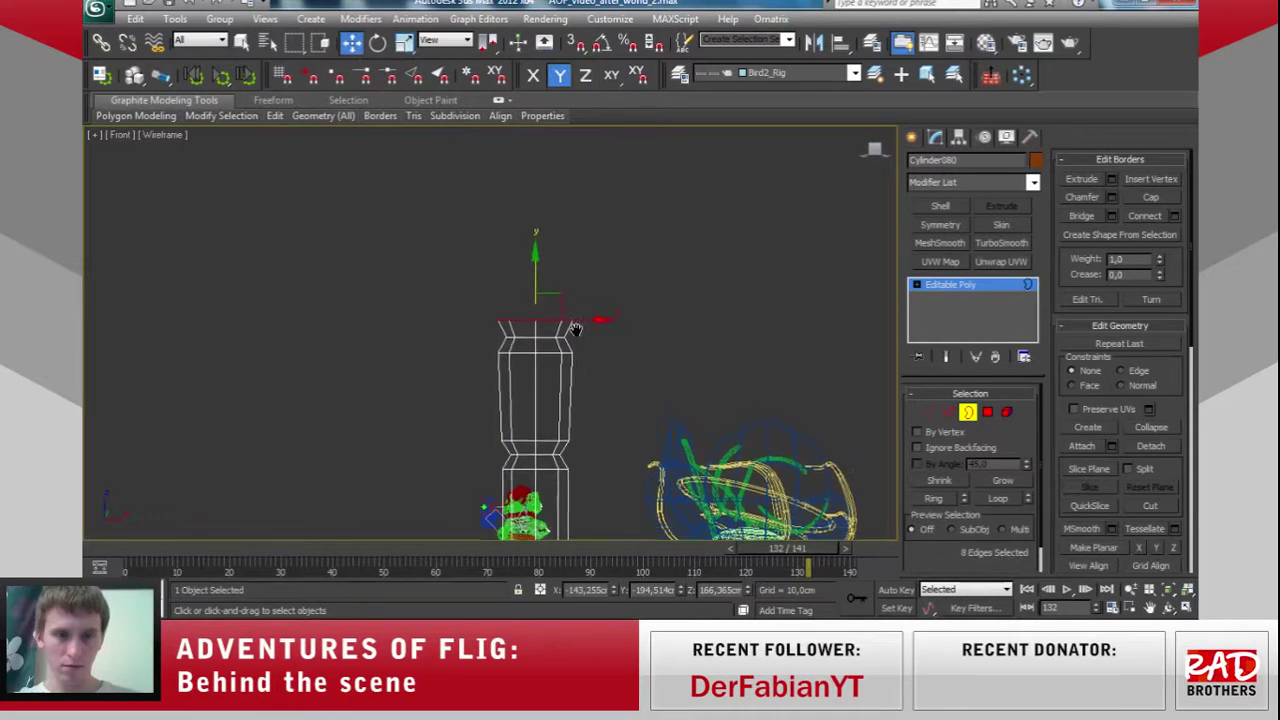
pyautogui.keyDown('shift'); pyautogui.moveTo(561, 331); pyautogui.dragTo(534, 199); pyautogui.keyUp('shift')
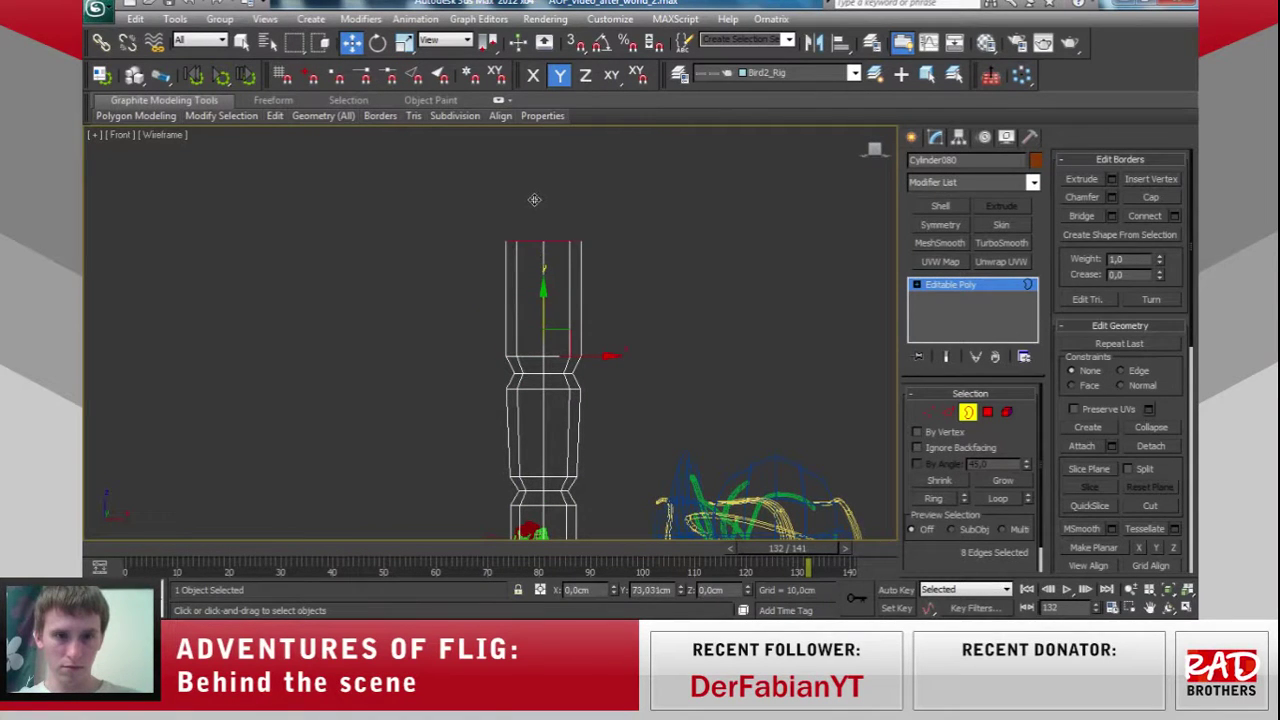
pyautogui.click(404, 42)
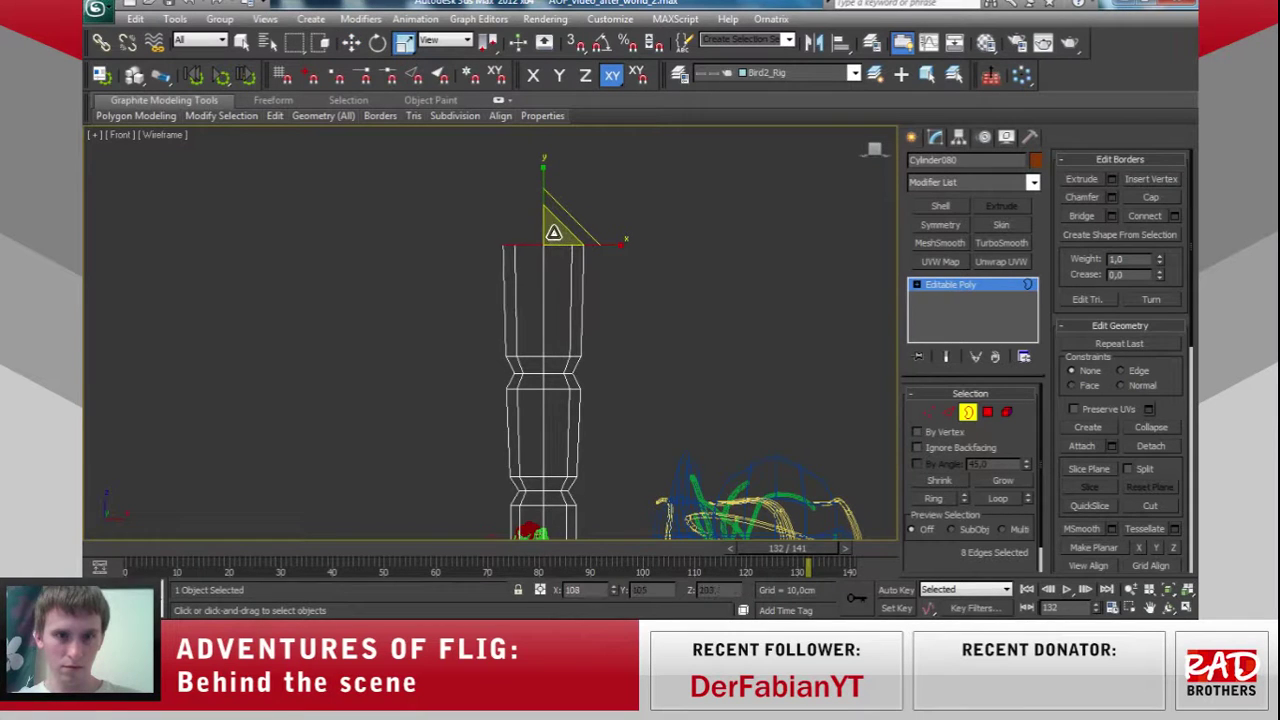
pyautogui.moveTo(574, 273); pyautogui.dragTo(553, 355, button='middle')
pyautogui.scroll(3, 553, 355)
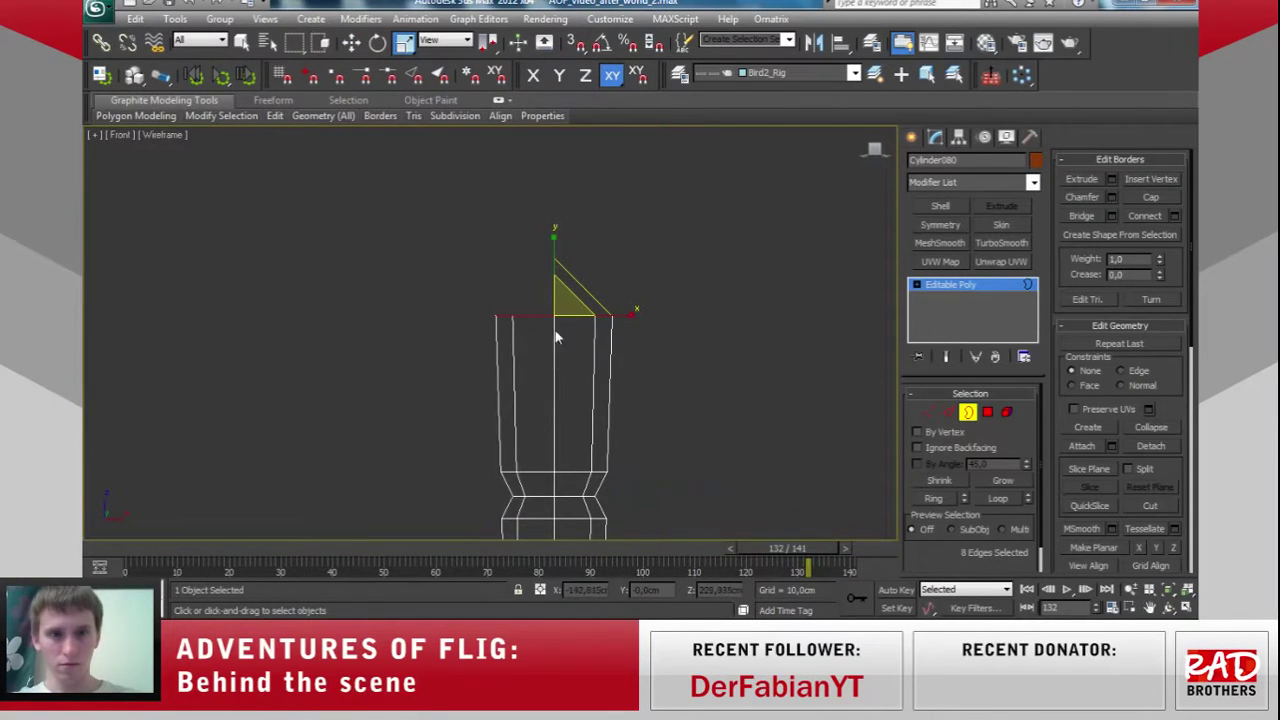
pyautogui.press('w')
# Add a short neck above the new section, ending in a wider flared rim.
pyautogui.moveTo(554, 278); pyautogui.dragTo(554, 258)
pyautogui.click(403, 42)
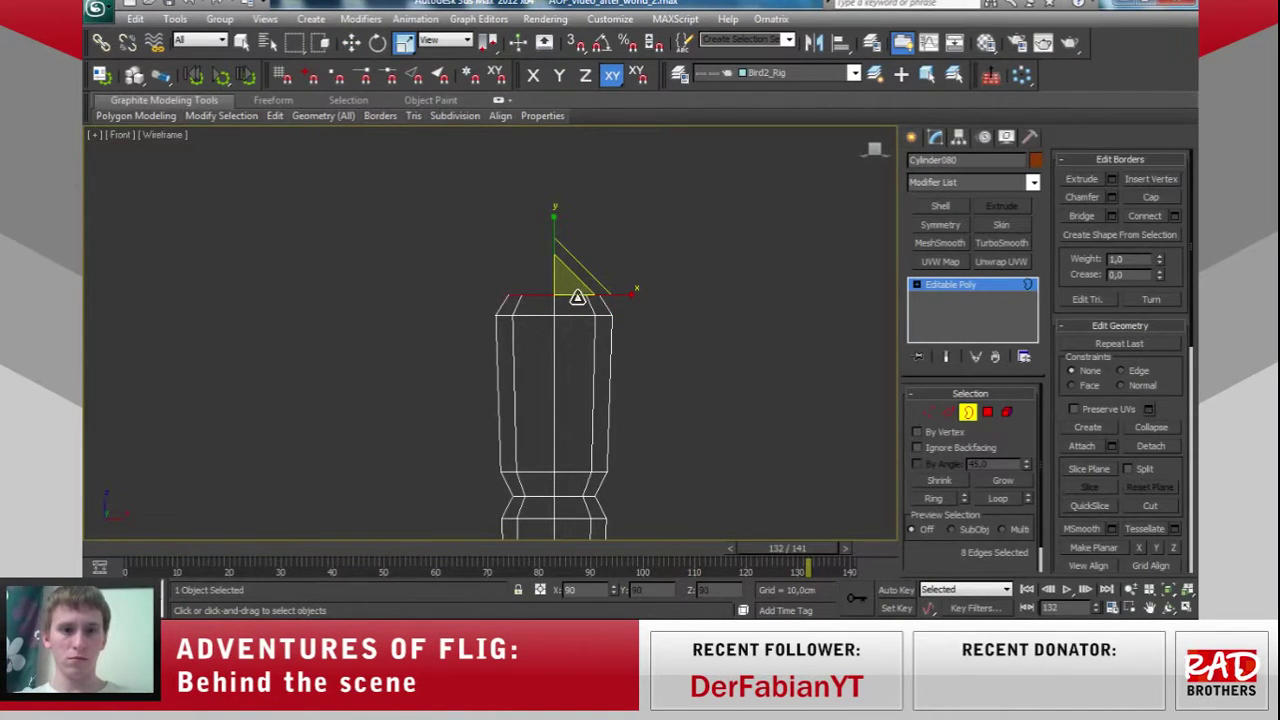
pyautogui.press('w')
pyautogui.click(403, 42)
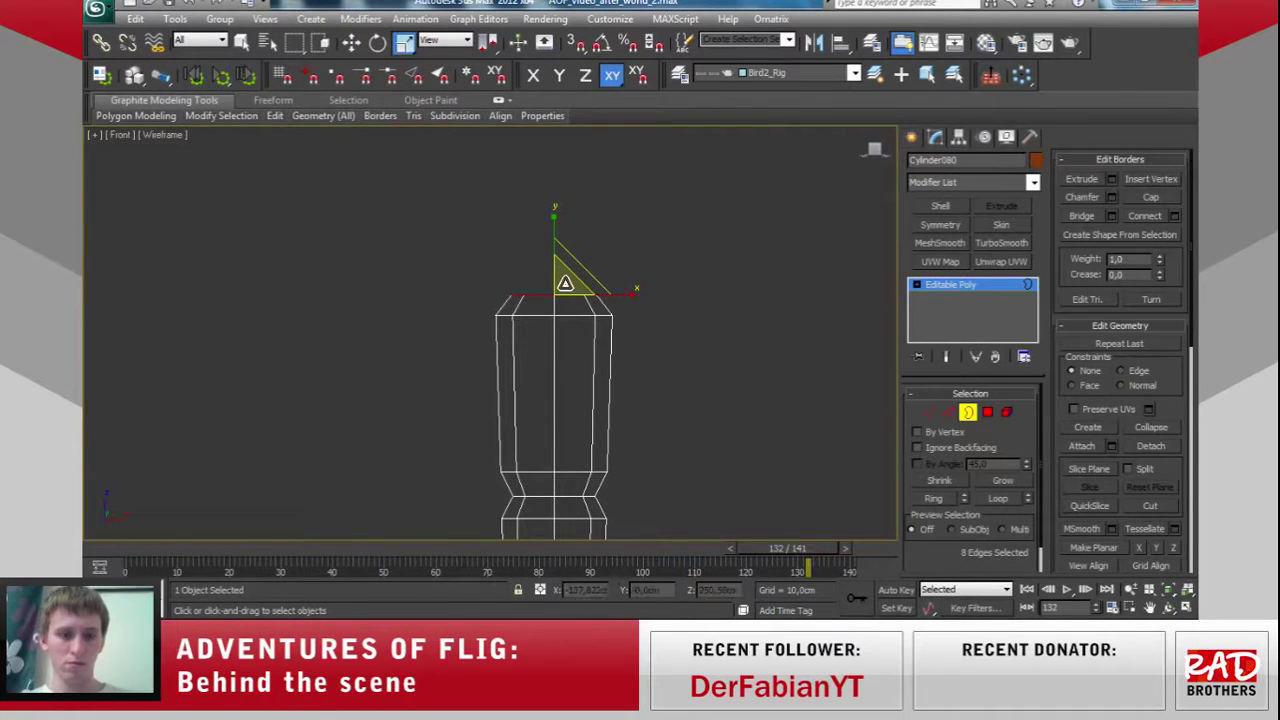
pyautogui.press('w')
pyautogui.moveTo(553, 245); pyautogui.dragTo(555, 224)
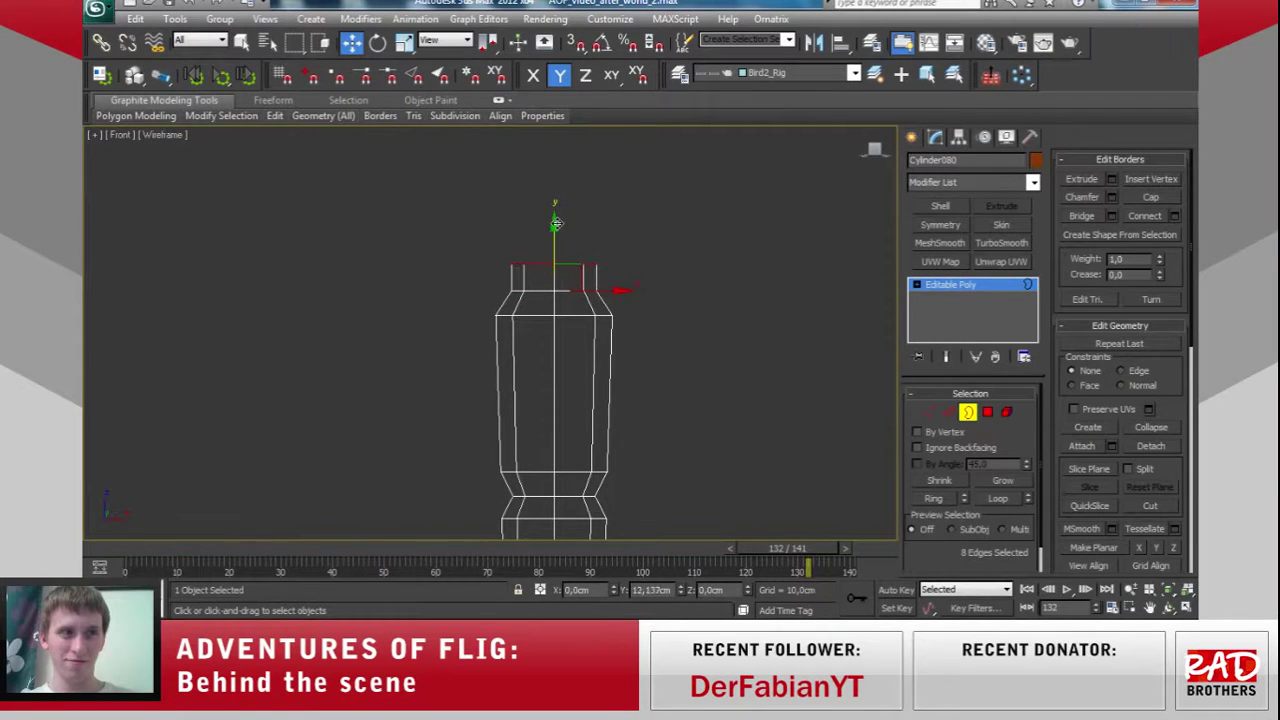
pyautogui.click(404, 42)
pyautogui.moveTo(560, 220); pyautogui.dragTo(560, 211)
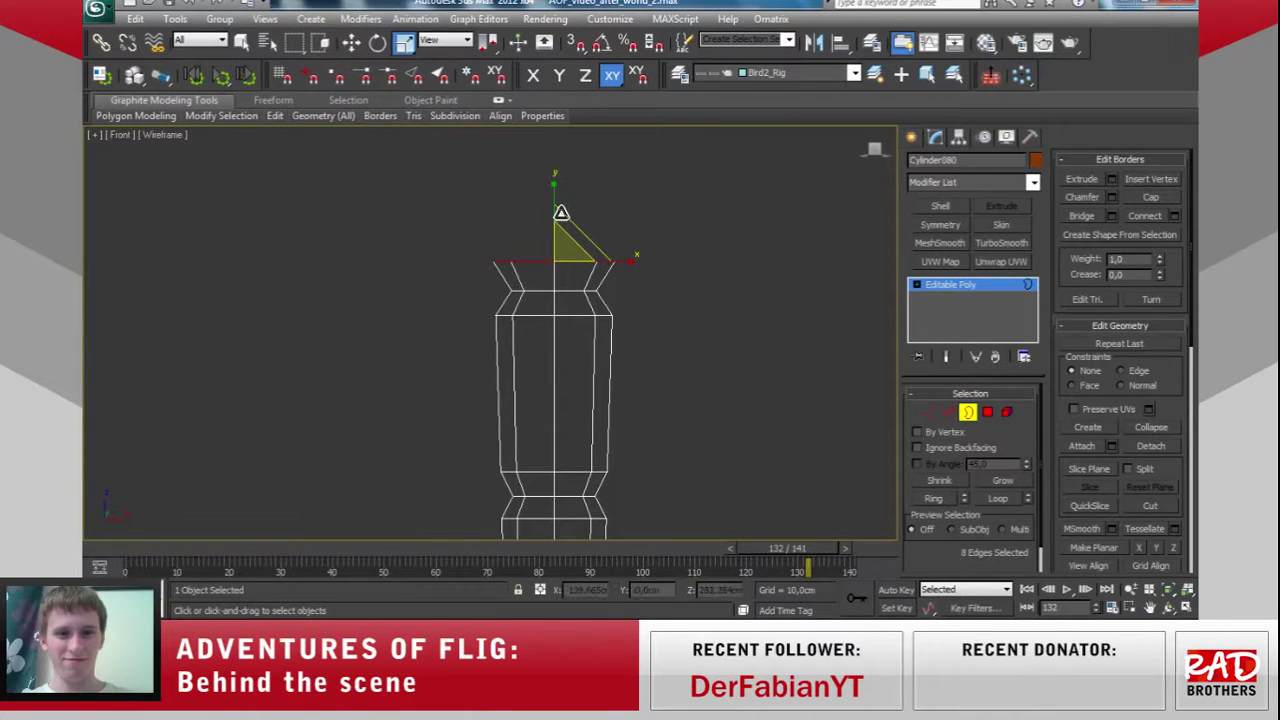
pyautogui.press('w')
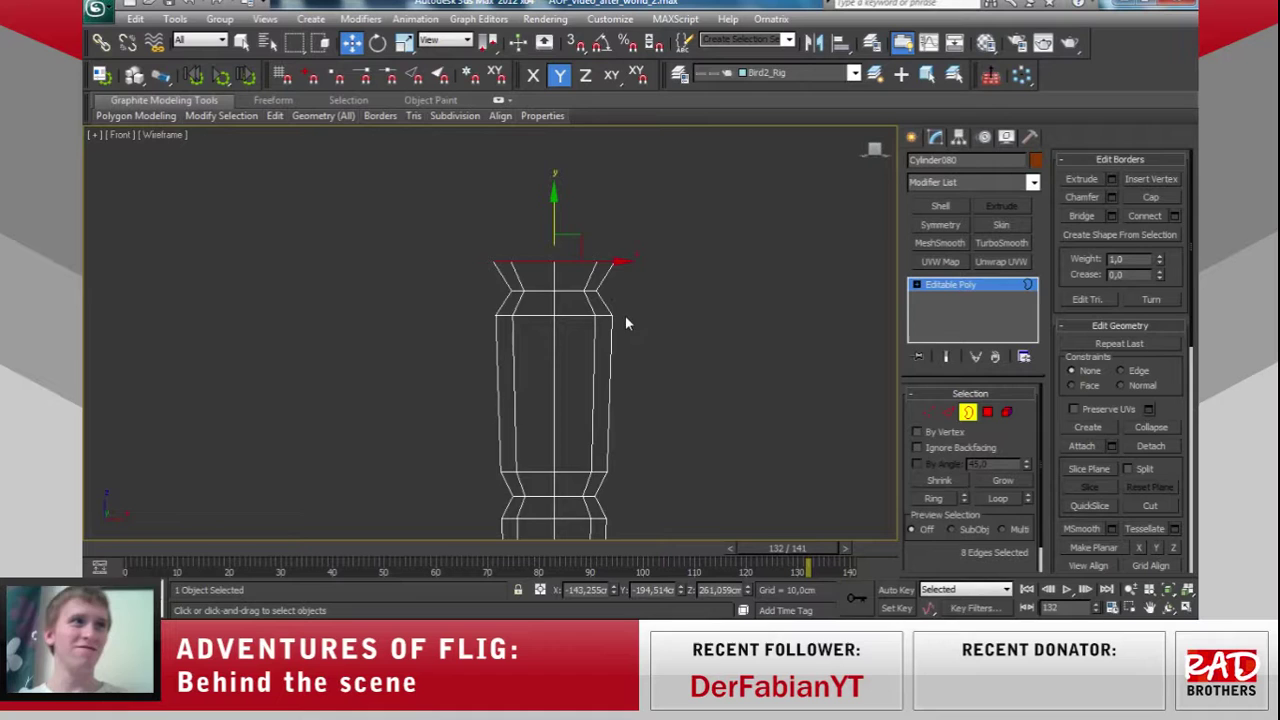
# Extend a tall straight section about 92 units up from the column's flared top.
pyautogui.moveTo(625, 315); pyautogui.dragTo(606, 299, button='middle')
pyautogui.scroll(-4, 606, 280)
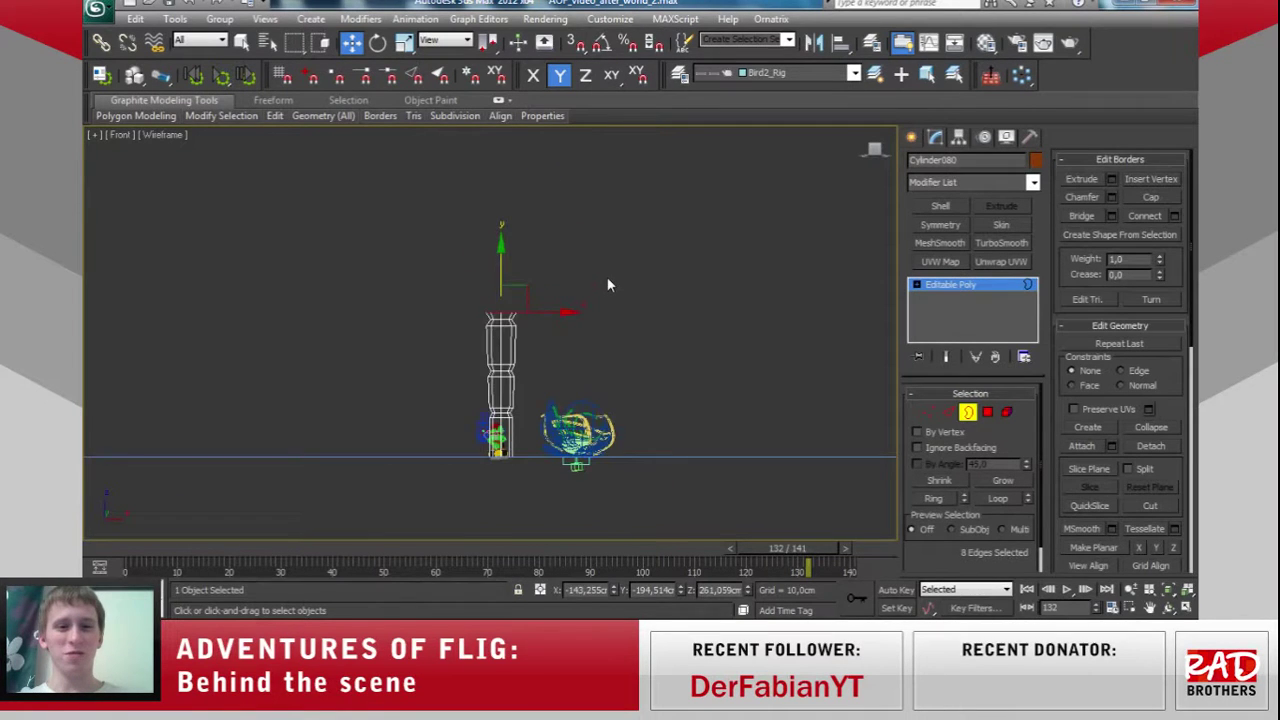
pyautogui.moveTo(528, 257); pyautogui.dragTo(518, 201, button='middle')
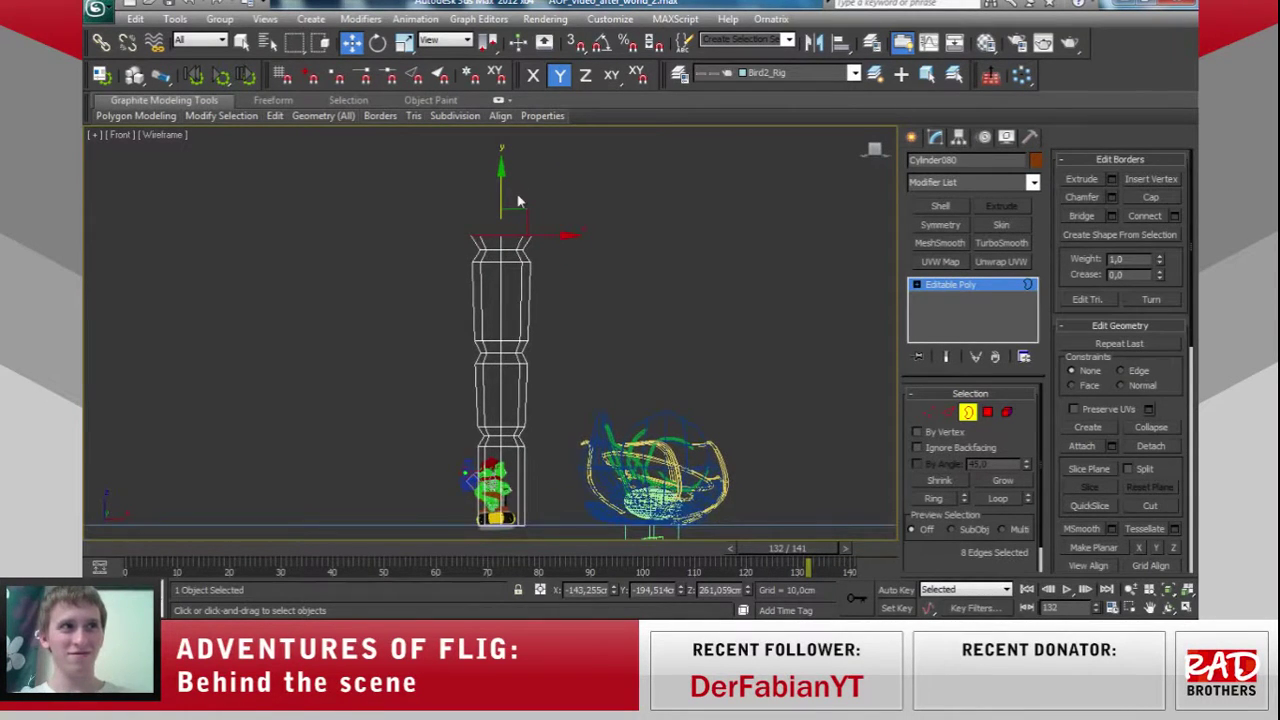
pyautogui.scroll(-2, 518, 201)
pyautogui.scroll(3, 519, 204)
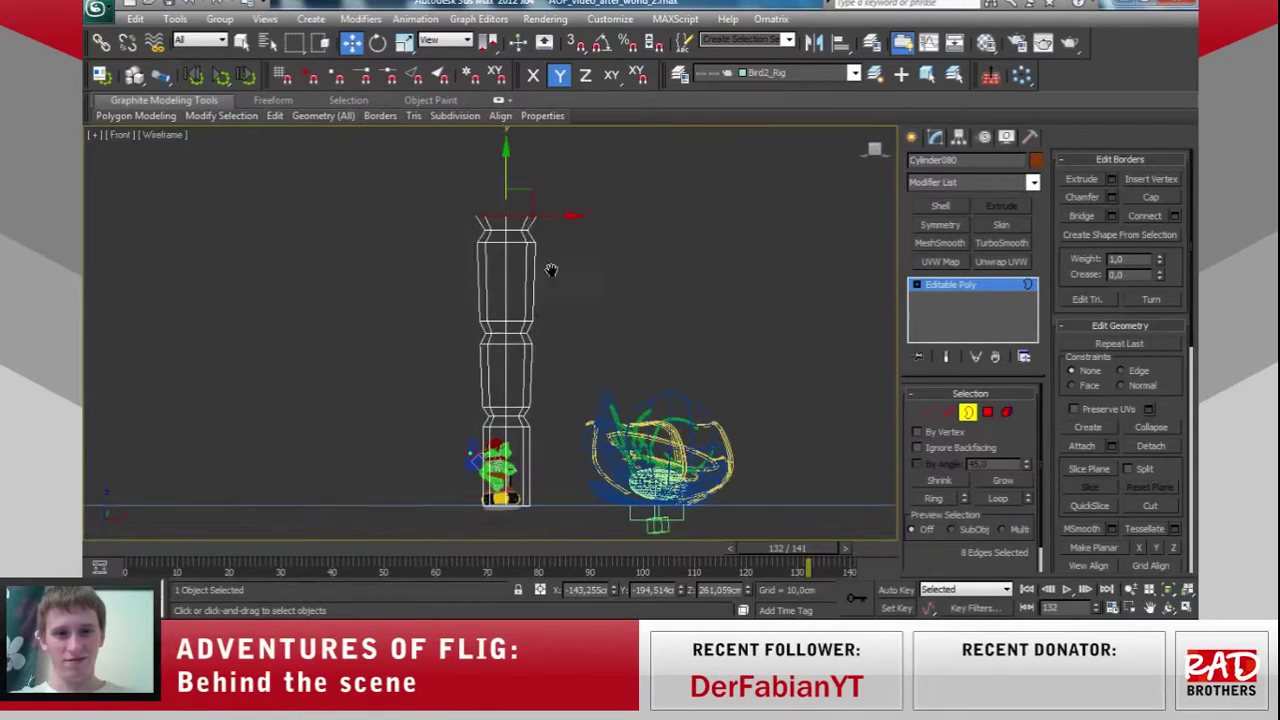
pyautogui.scroll(2, 560, 321)
pyautogui.moveTo(578, 264); pyautogui.dragTo(587, 265, button='middle')
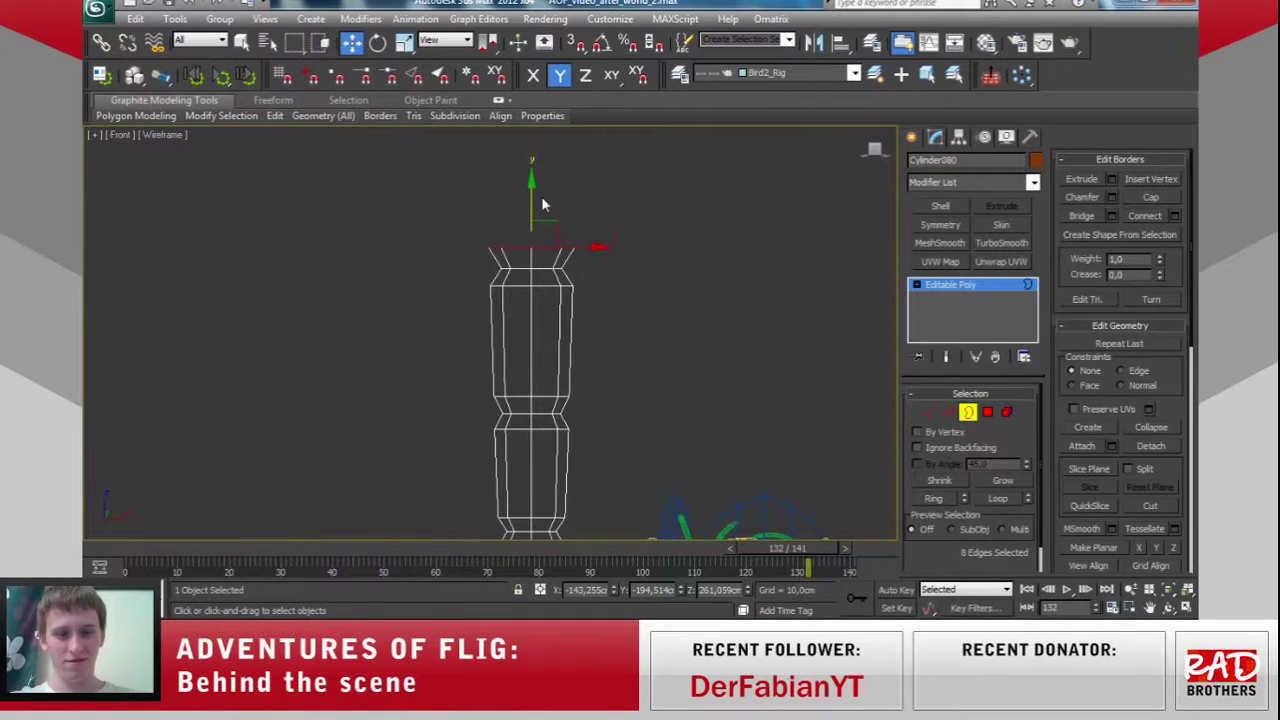
pyautogui.keyDown('shift'); pyautogui.moveTo(532, 210); pyautogui.dragTo(534, 130); pyautogui.keyUp('shift')
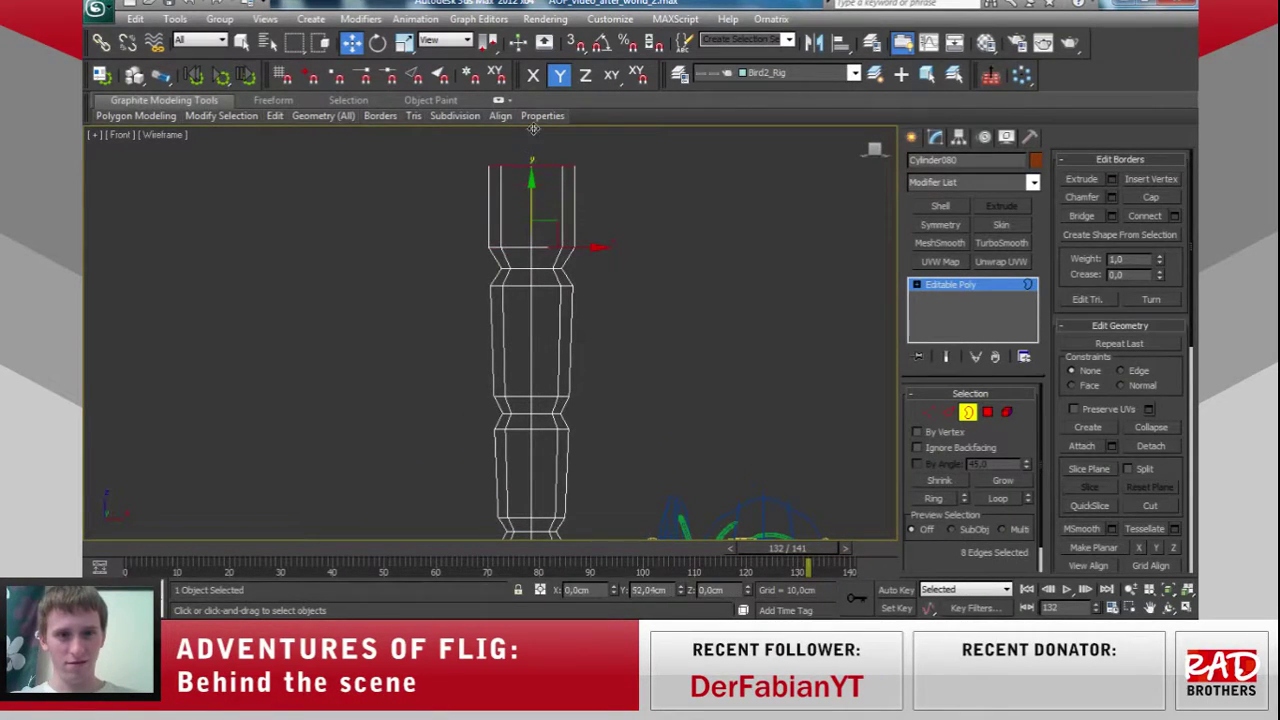
pyautogui.scroll(-3, 599, 231)
pyautogui.scroll(1, 599, 231)
pyautogui.scroll(2, 600, 233)
pyautogui.moveTo(602, 235)
pyautogui.mouseDown(button='middle')
pyautogui.moveTo(594, 189)
pyautogui.moveTo(605, 202)
pyautogui.mouseUp(button='middle')
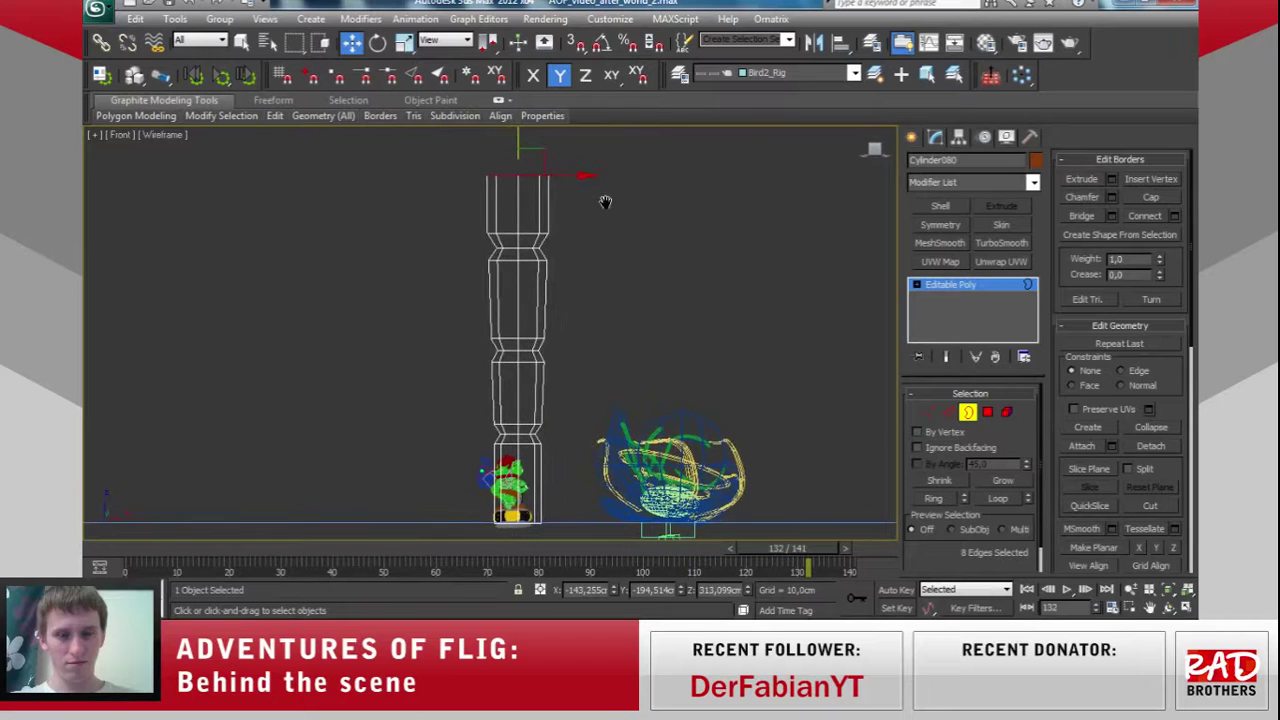
# Box-select the column's top vertices in Vertex mode, ready for scaling.
pyautogui.click(928, 411)
pyautogui.moveTo(603, 290); pyautogui.dragTo(600, 284)
pyautogui.click(404, 43)
# Narrow the top vertices slightly, then reselect them and nudge them up.
pyautogui.moveTo(530, 222); pyautogui.dragTo(534, 232)
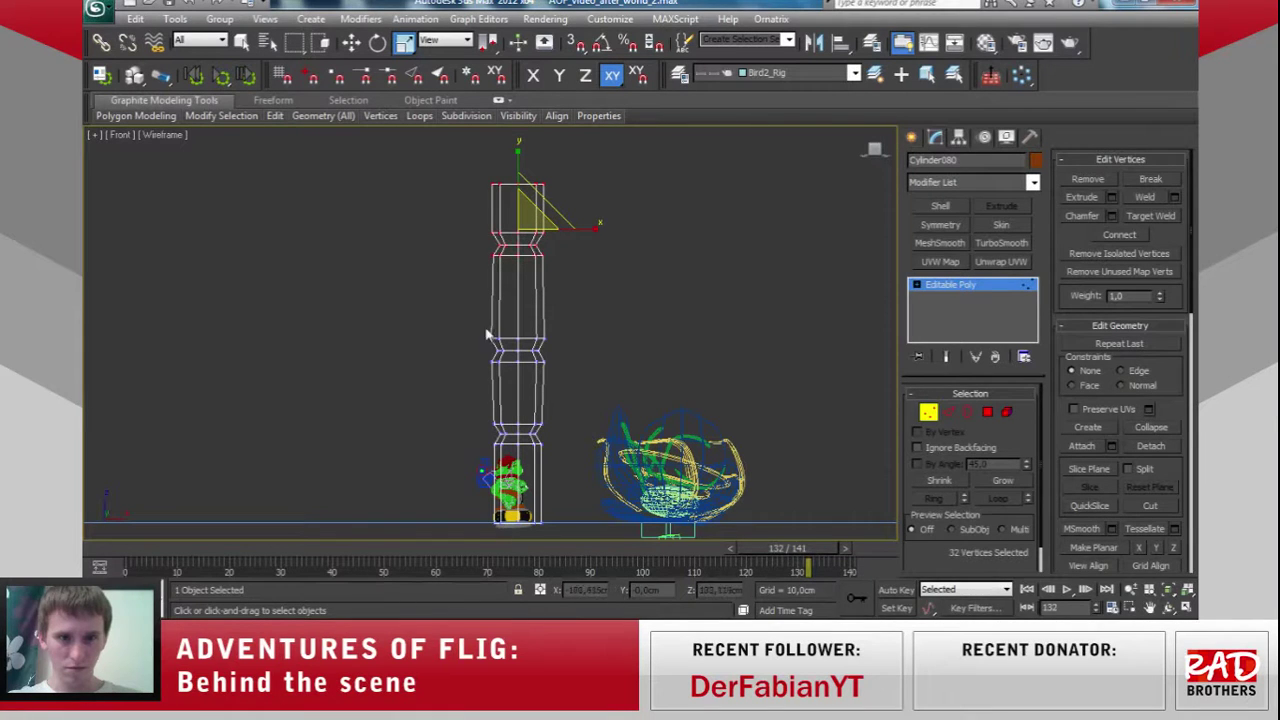
pyautogui.moveTo(488, 334); pyautogui.dragTo(575, 362)
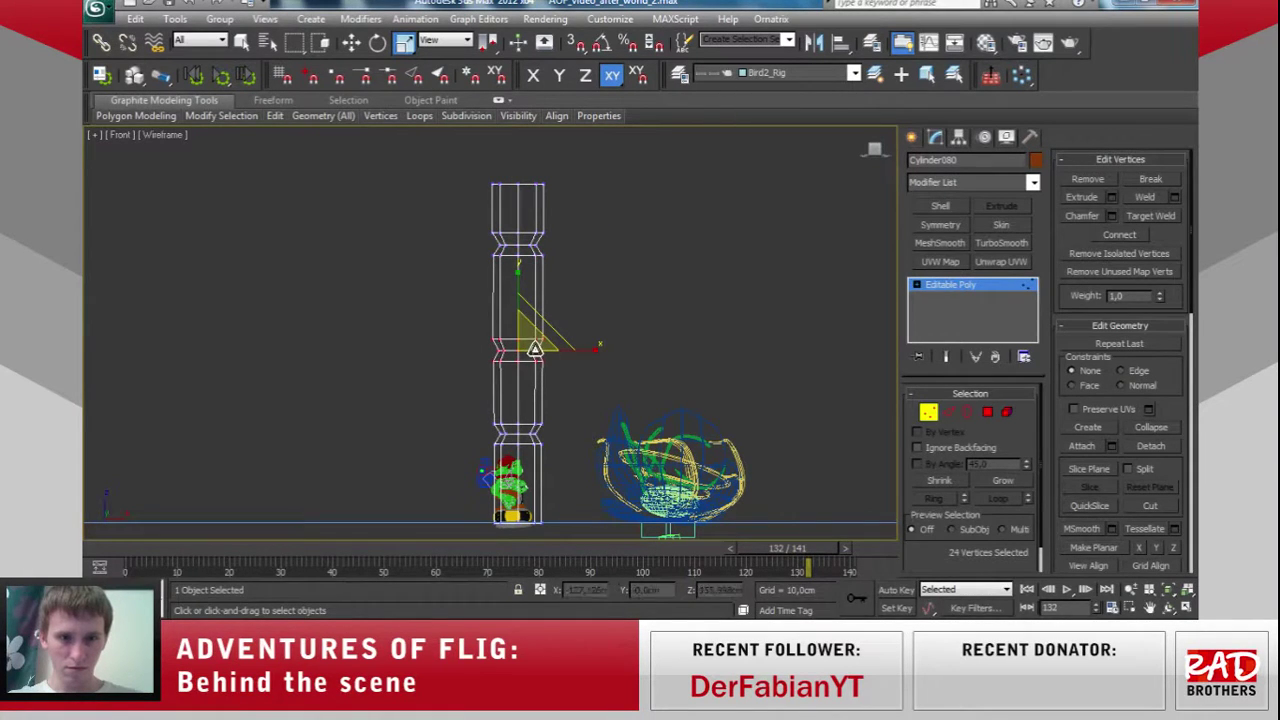
pyautogui.moveTo(469, 168); pyautogui.dragTo(574, 276)
pyautogui.press('w')
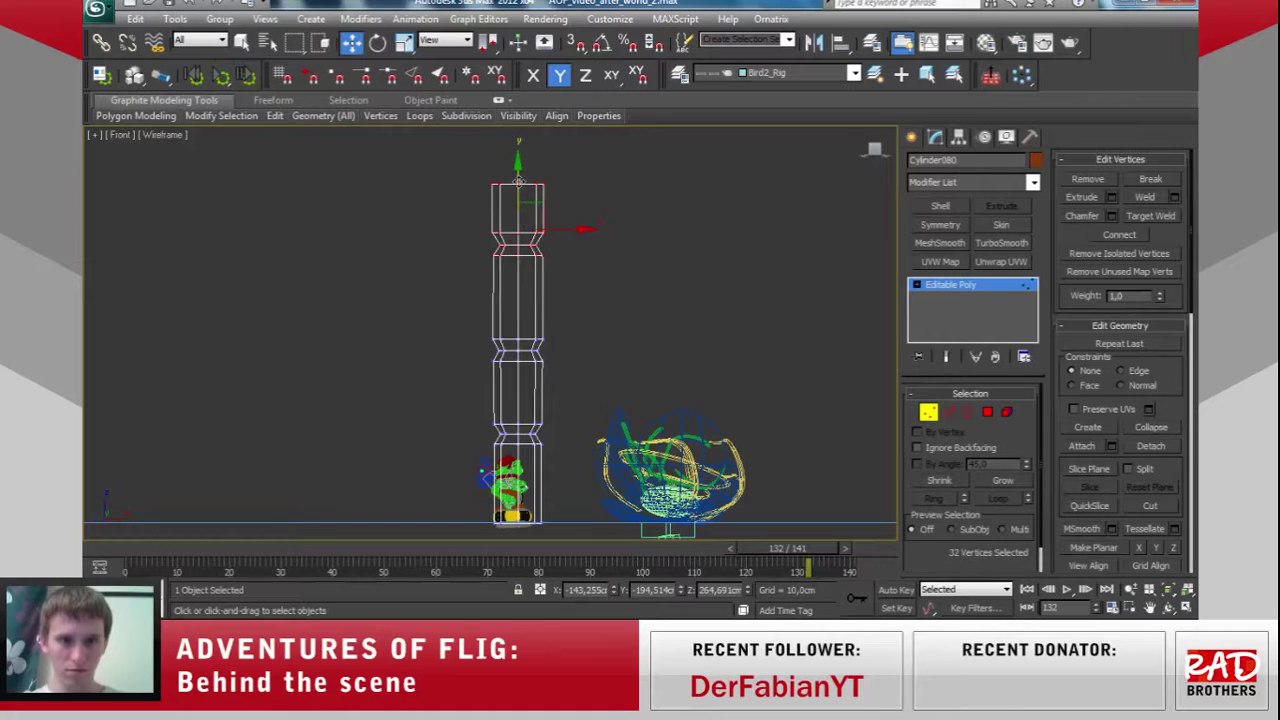
pyautogui.moveTo(520, 220); pyautogui.dragTo(523, 204)
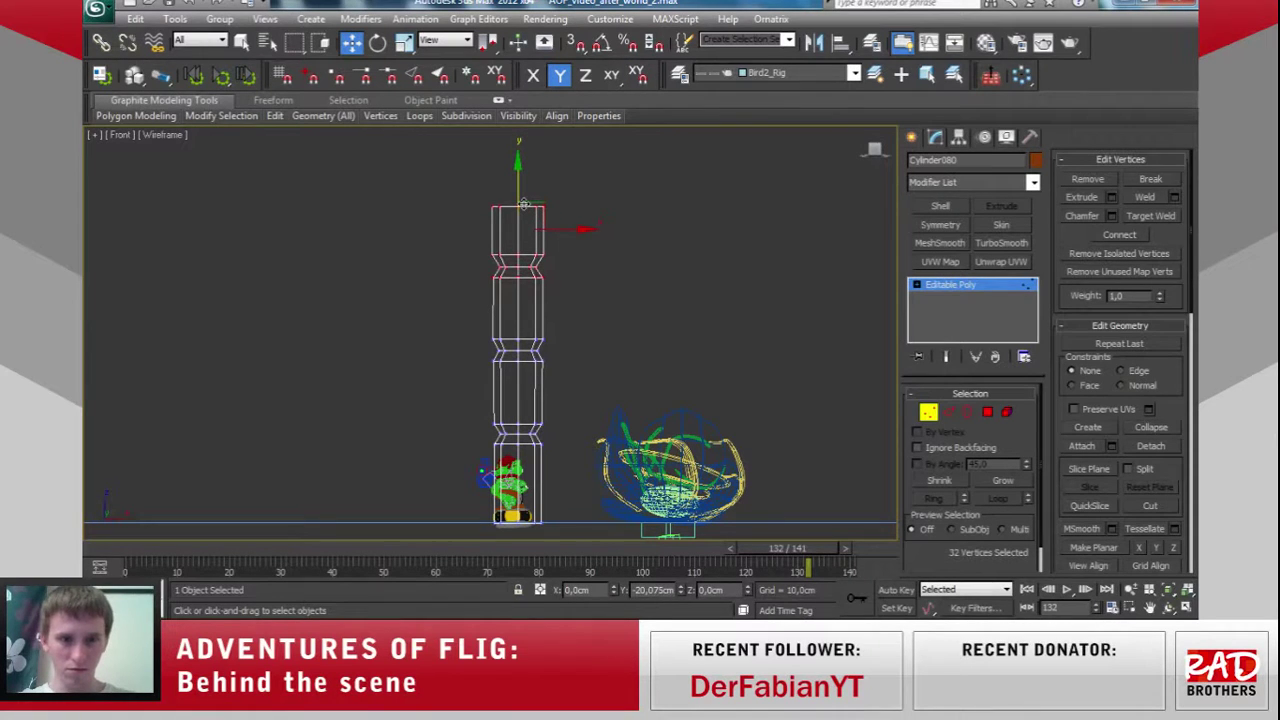
# Pull the top vertices down to pinch a narrowed neck near the column's top.
pyautogui.moveTo(557, 428); pyautogui.dragTo(559, 461)
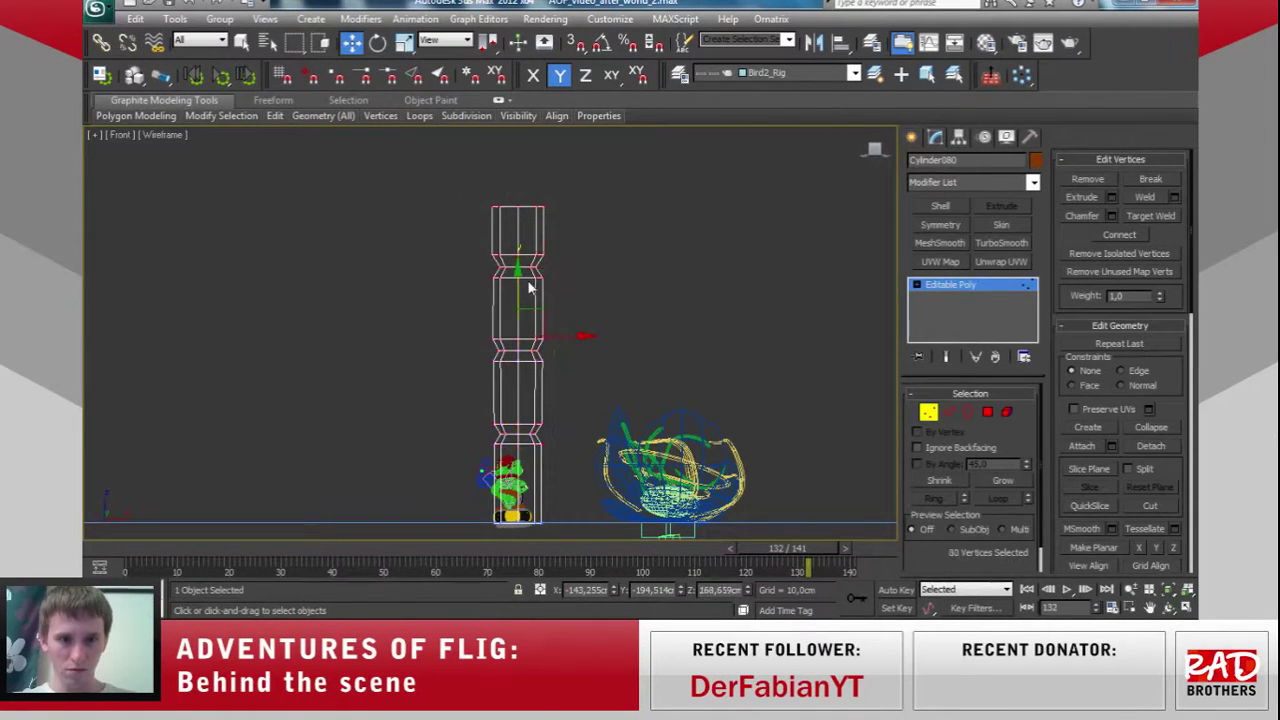
pyautogui.moveTo(519, 285); pyautogui.dragTo(465, 225)
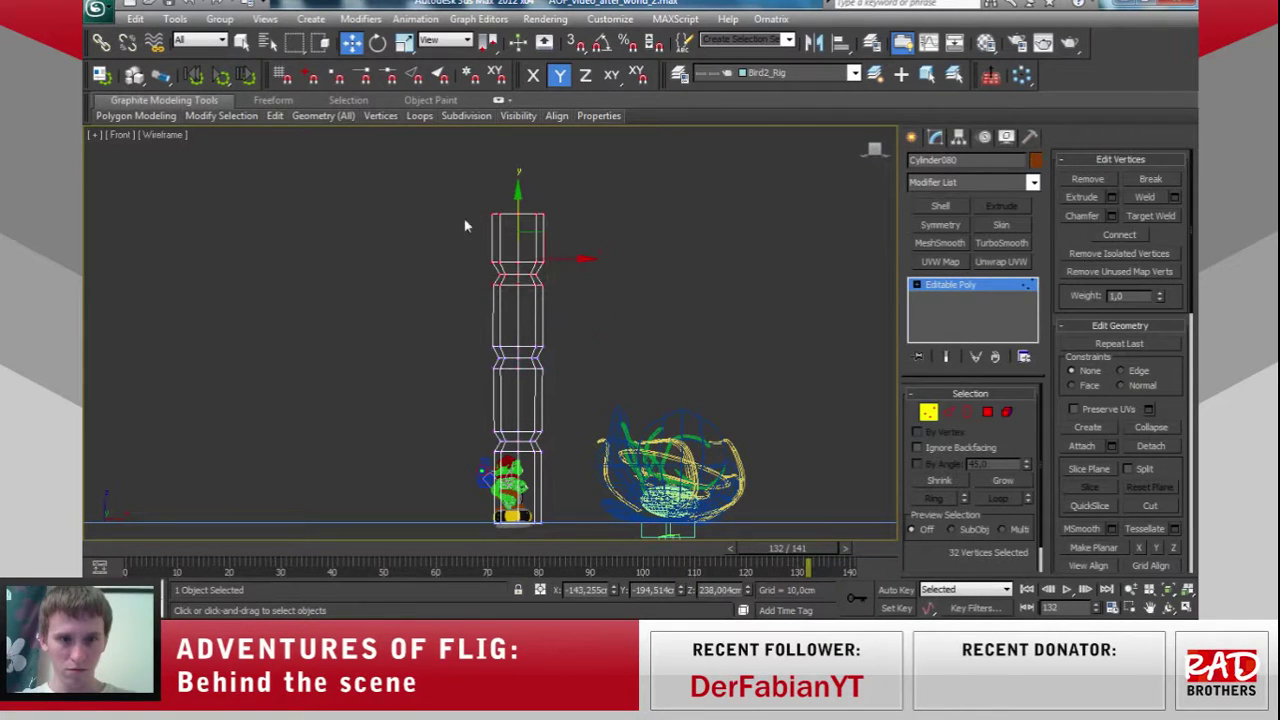
pyautogui.click(403, 42)
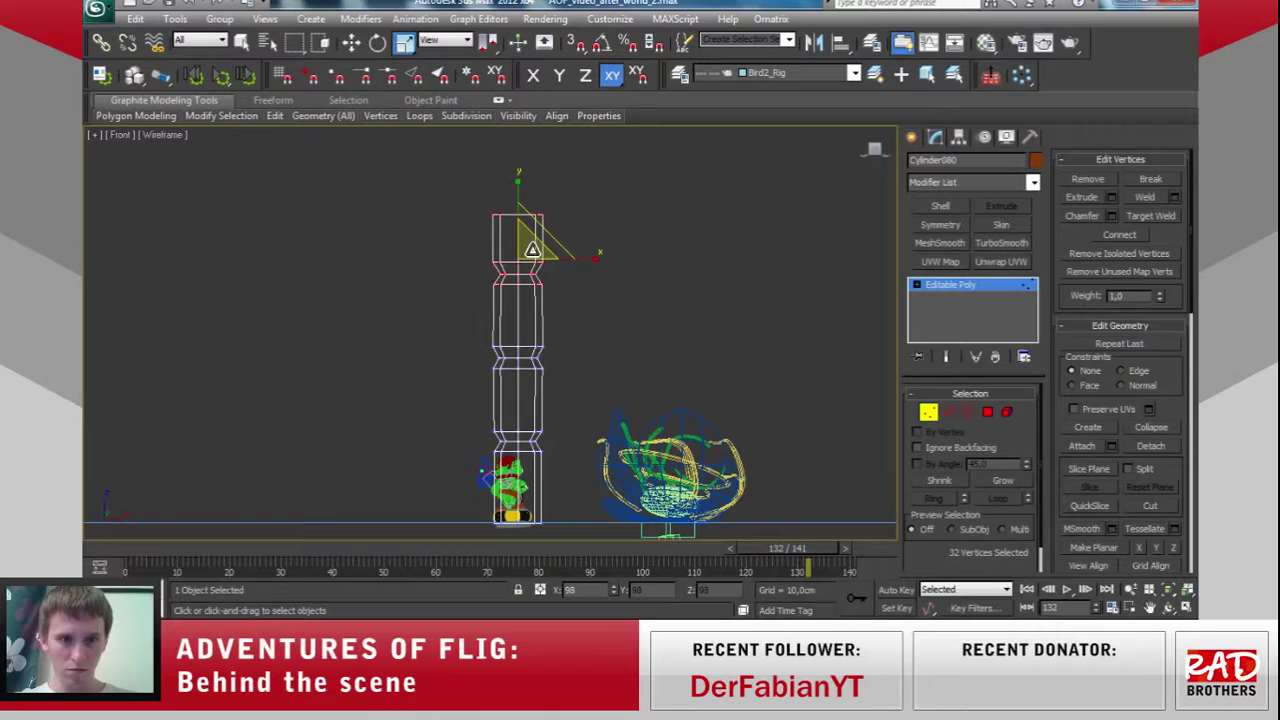
pyautogui.press('w')
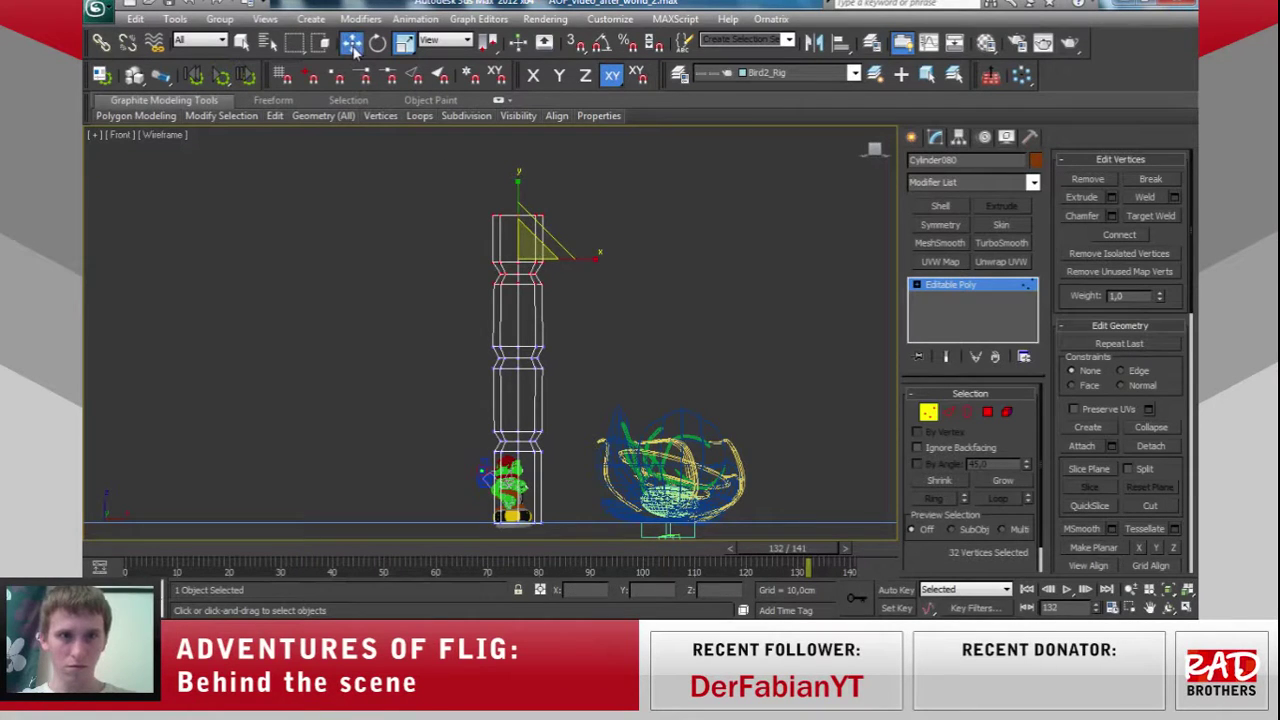
pyautogui.moveTo(593, 247); pyautogui.dragTo(603, 279)
pyautogui.moveTo(517, 210); pyautogui.dragTo(457, 197)
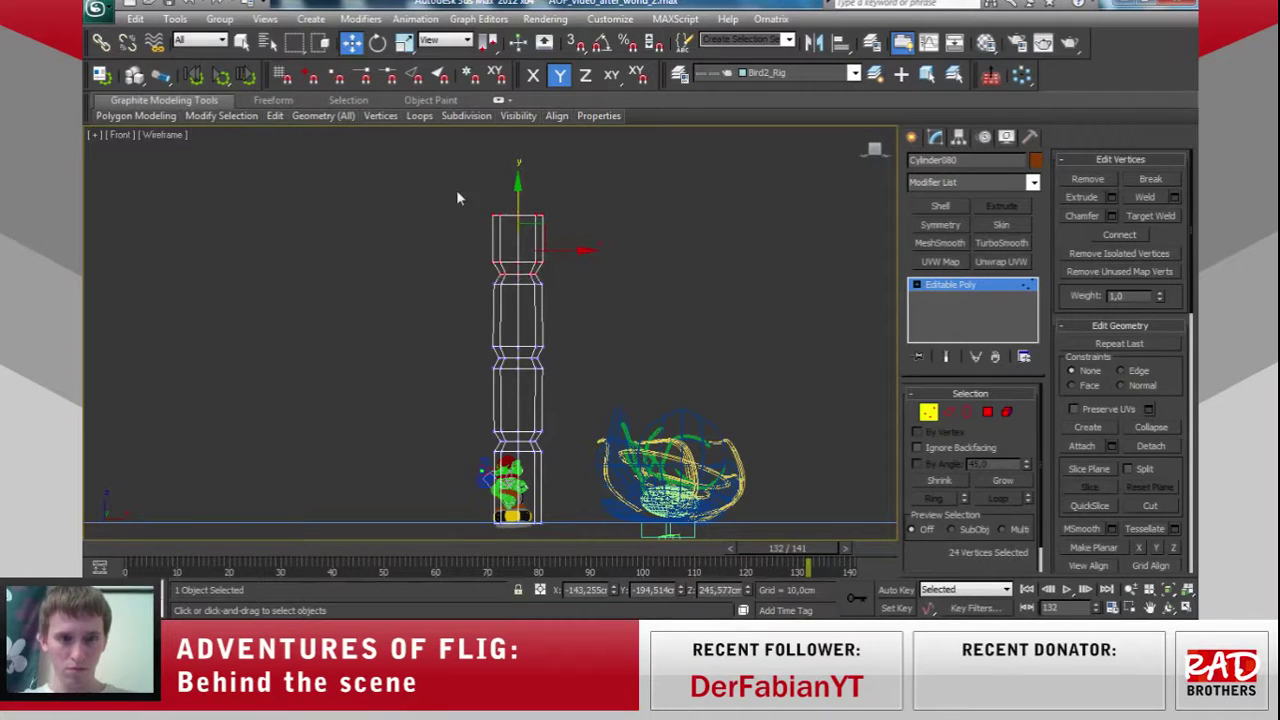
pyautogui.moveTo(585, 313); pyautogui.dragTo(585, 314)
pyautogui.moveTo(518, 204); pyautogui.dragTo(580, 246)
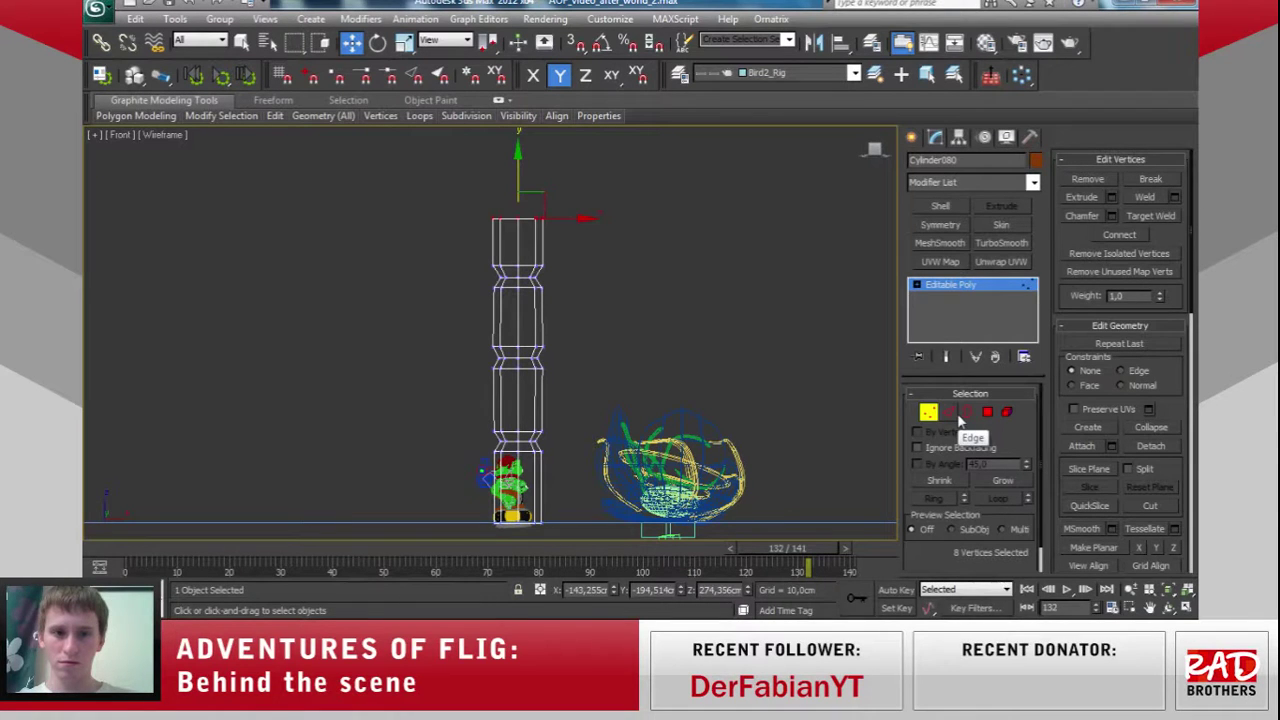
# Stretch the selected top vertices upward to lengthen the column's top.
pyautogui.moveTo(515, 176)
pyautogui.mouseDown()
pyautogui.moveTo(514, 148)
pyautogui.moveTo(516, 168)
pyautogui.mouseUp()
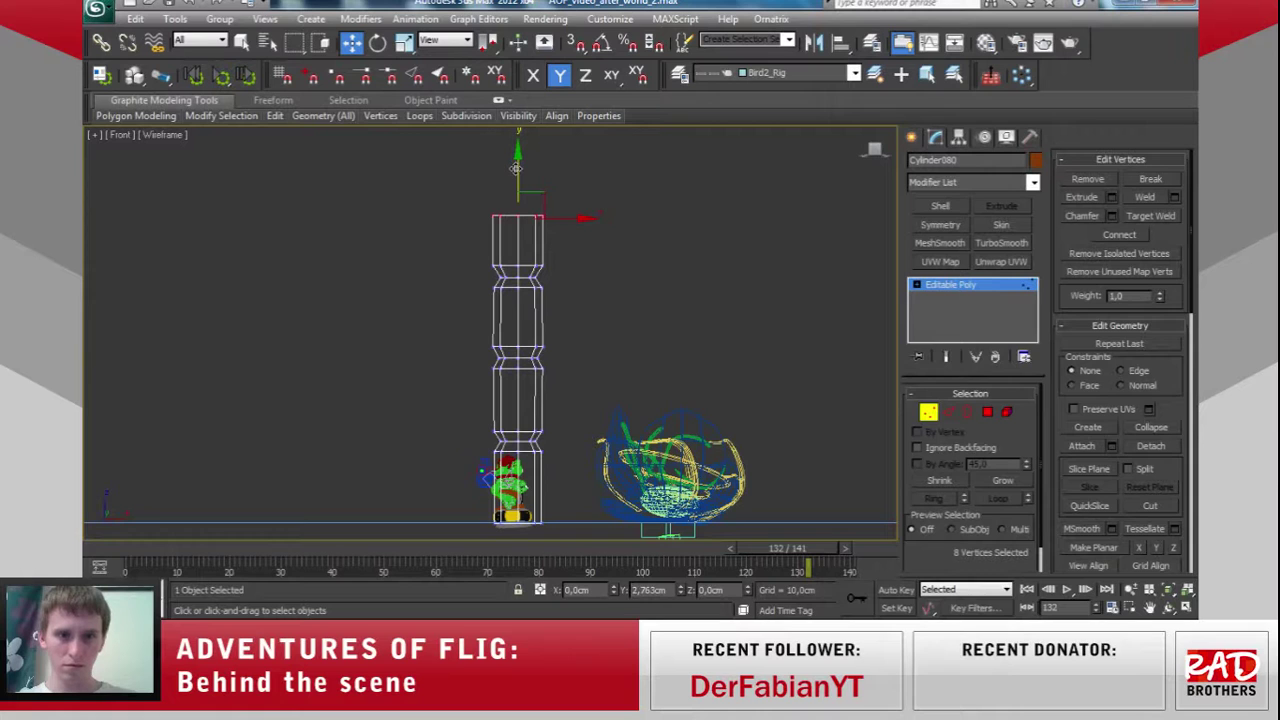
pyautogui.scroll(2, 560, 320)
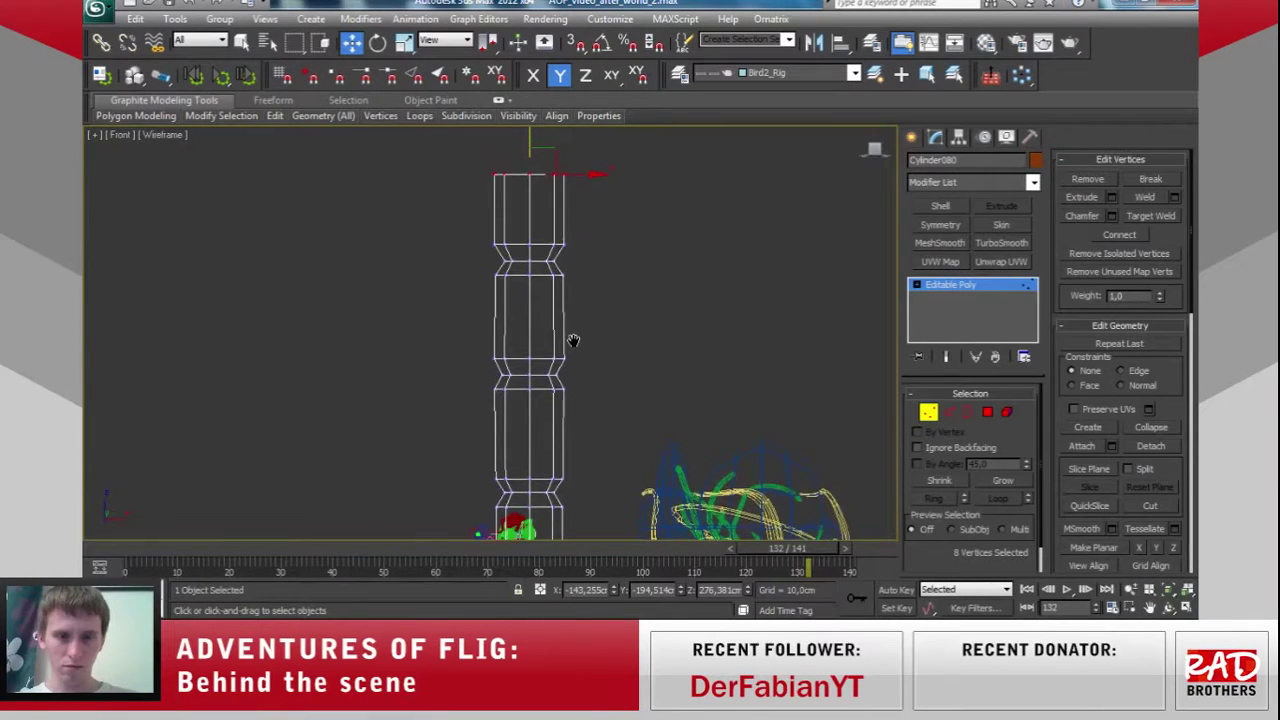
pyautogui.scroll(1, 540, 291)
pyautogui.click(404, 42)
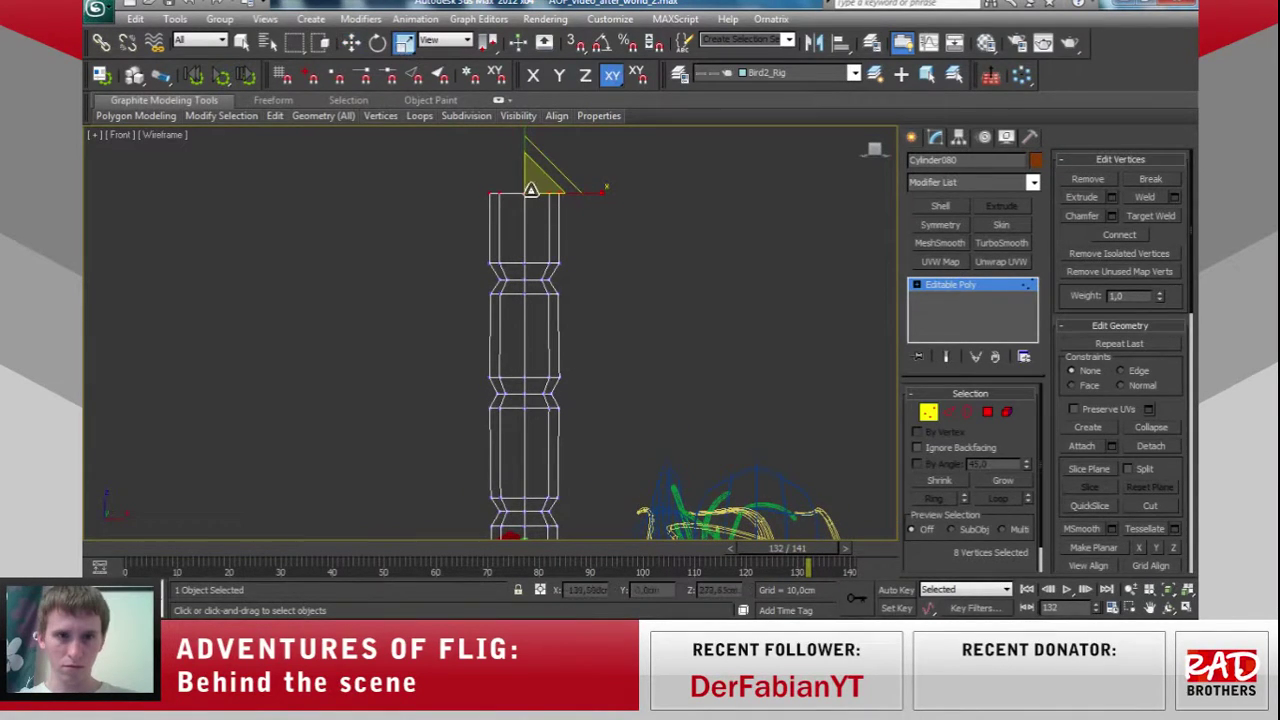
pyautogui.press('w')
pyautogui.moveTo(540, 272); pyautogui.dragTo(532, 187, button='middle')
# Isolate the column with Alt+Q and raise its open top border slightly.
pyautogui.hotkey('alt', 'q')
pyautogui.scroll(1, 533, 357)
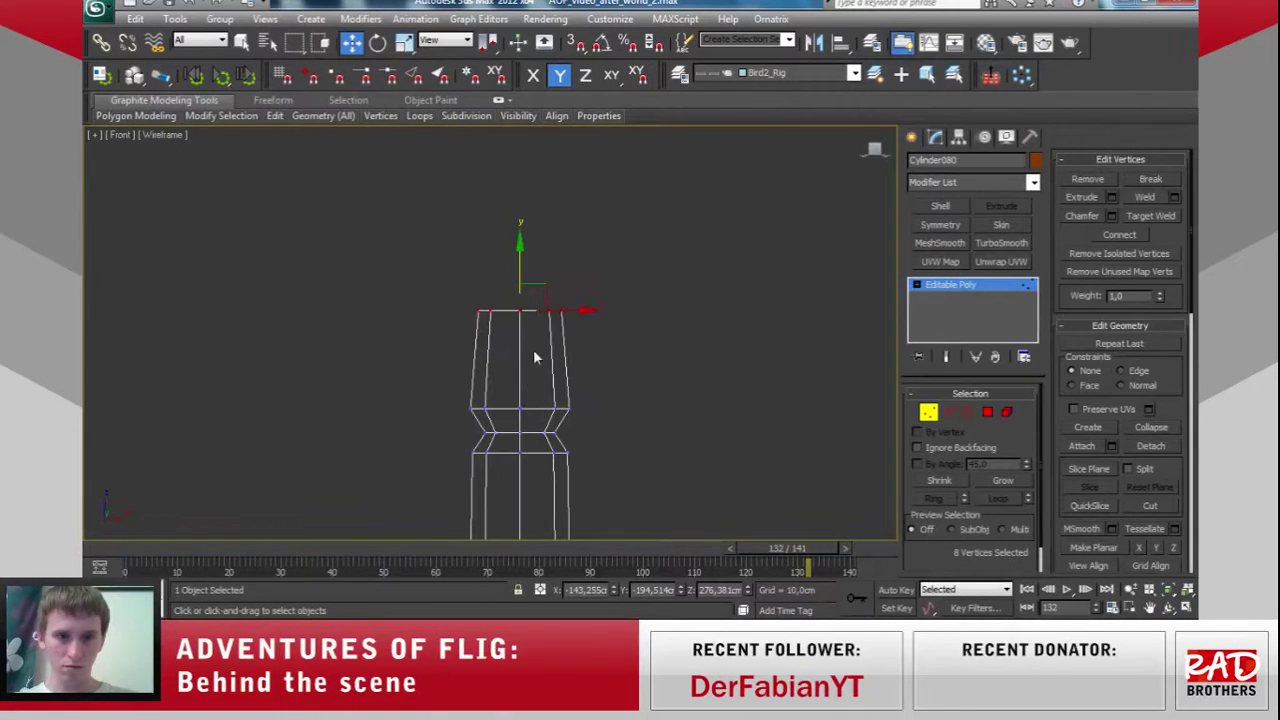
pyautogui.click(967, 411)
pyautogui.moveTo(520, 270); pyautogui.dragTo(520, 236)
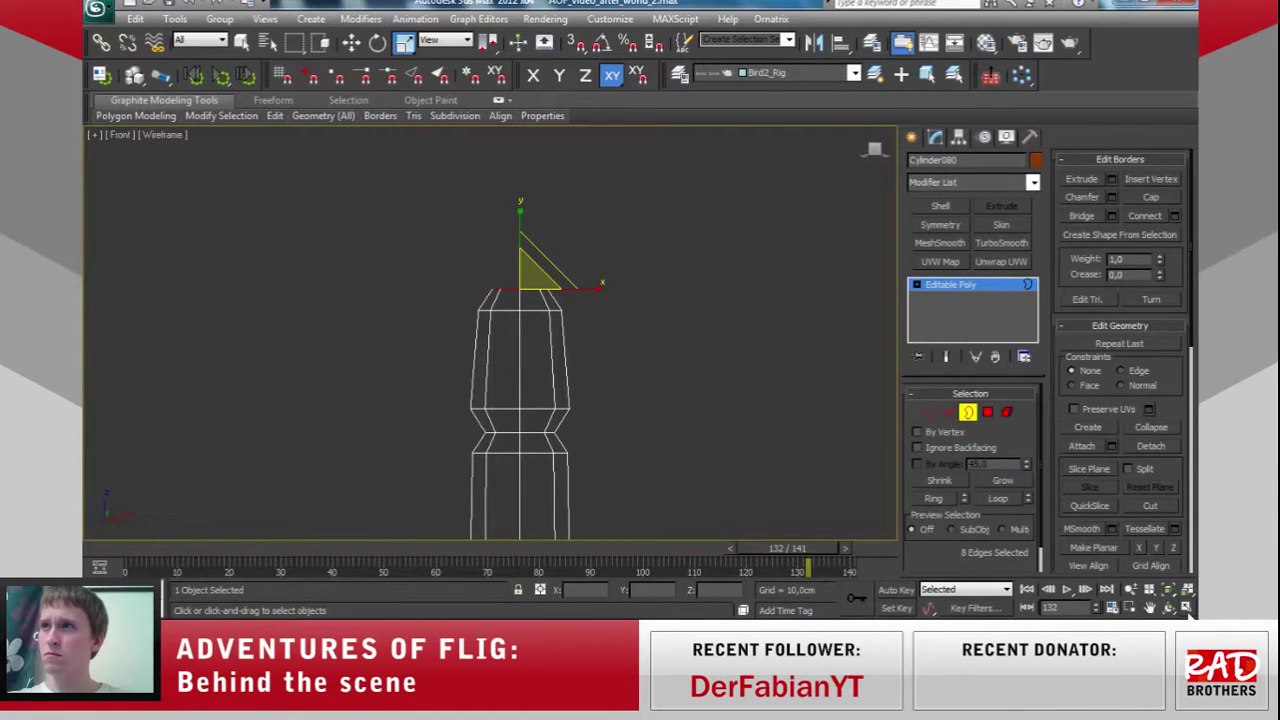
# Restore the four-view layout and switch the Camera view to Perspective, framed on the top rim.
pyautogui.click(1187, 607)
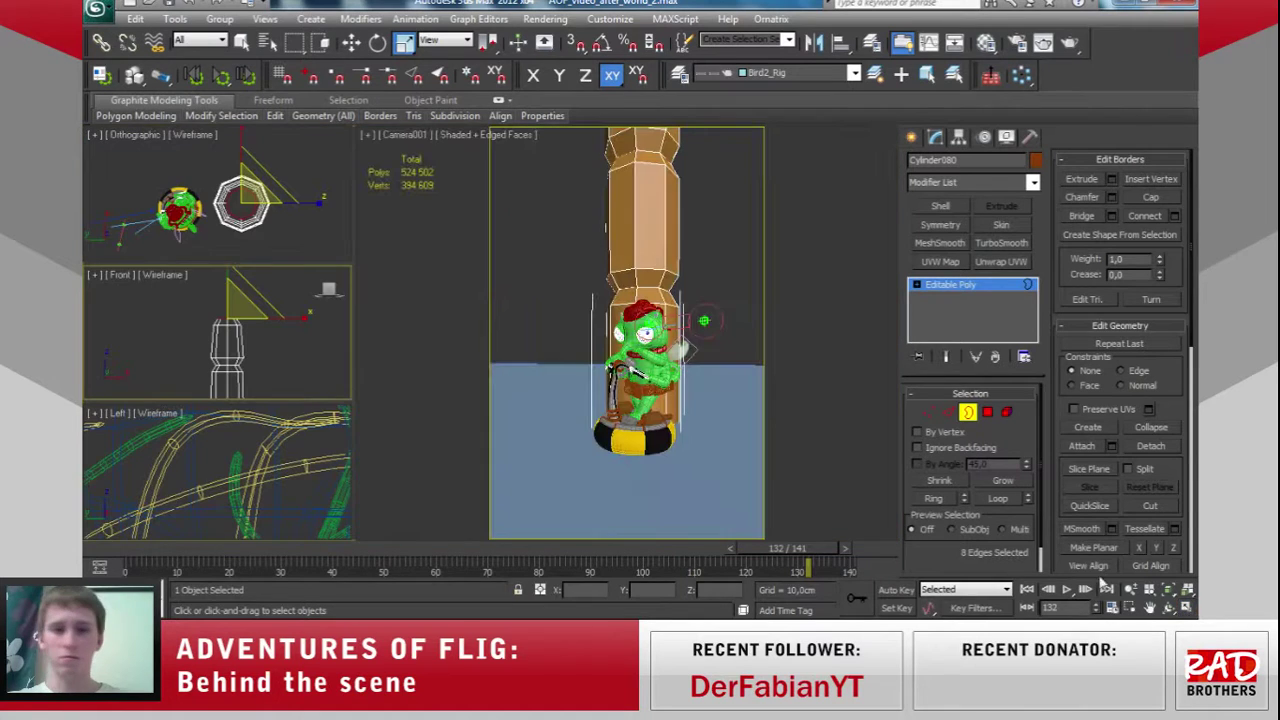
pyautogui.rightClick(693, 410)
pyautogui.press('p')
pyautogui.moveTo(658, 374)
pyautogui.mouseDown(button='middle')
pyautogui.moveTo(678, 420)
pyautogui.moveTo(755, 415)
pyautogui.mouseUp(button='middle')
pyautogui.press('z')
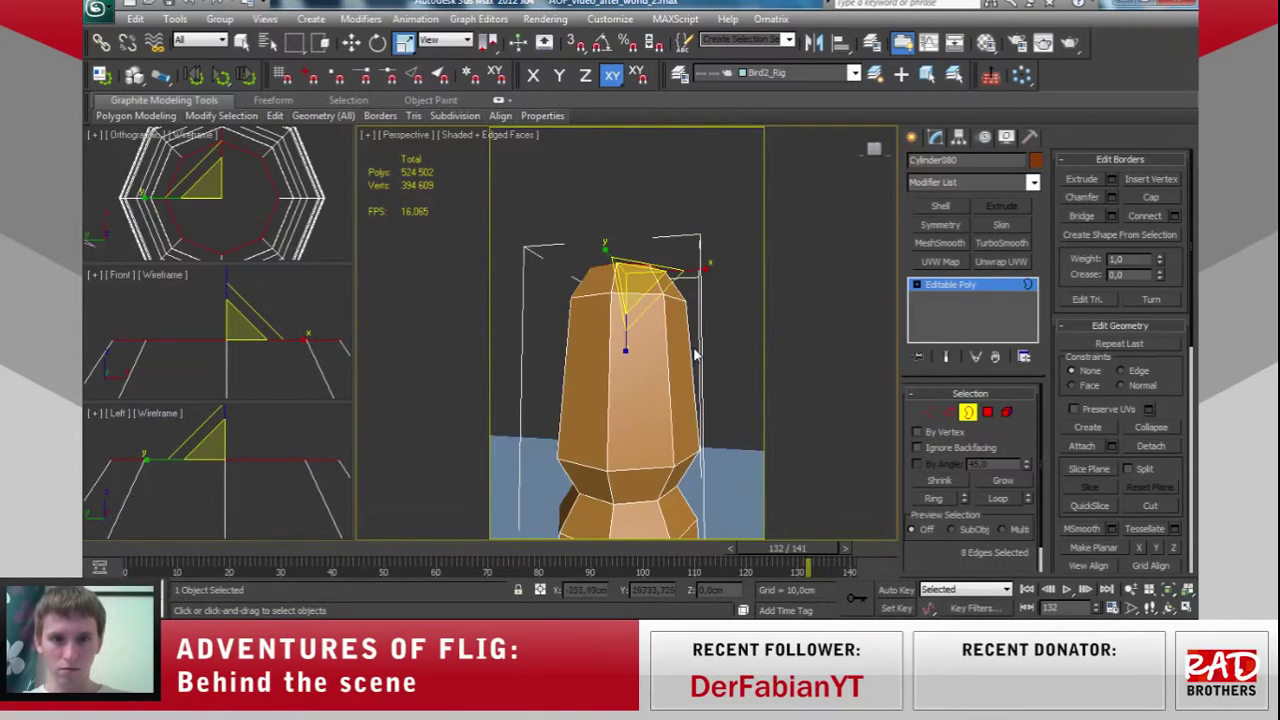
# Cap the column's open top and orbit to inspect the sealed top.
pyautogui.click(1152, 197)
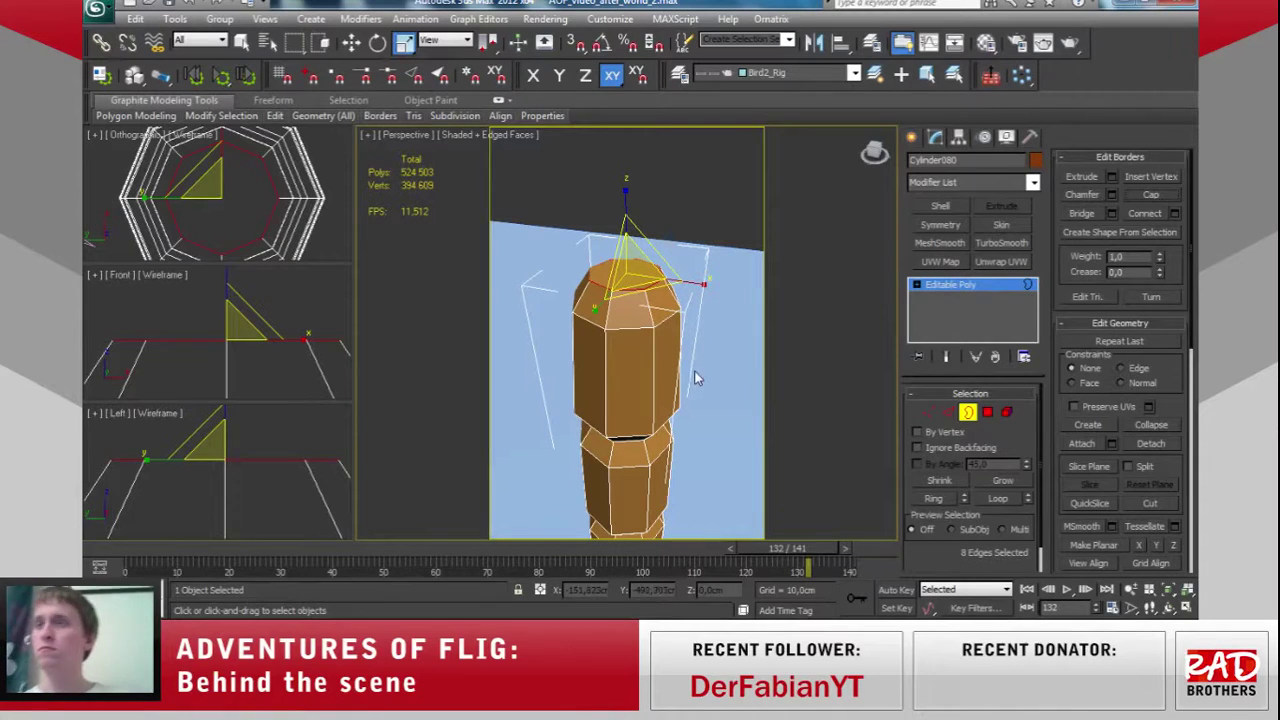
pyautogui.keyDown('alt'); pyautogui.moveTo(630, 395); pyautogui.dragTo(623, 344, button='middle'); pyautogui.keyUp('alt')
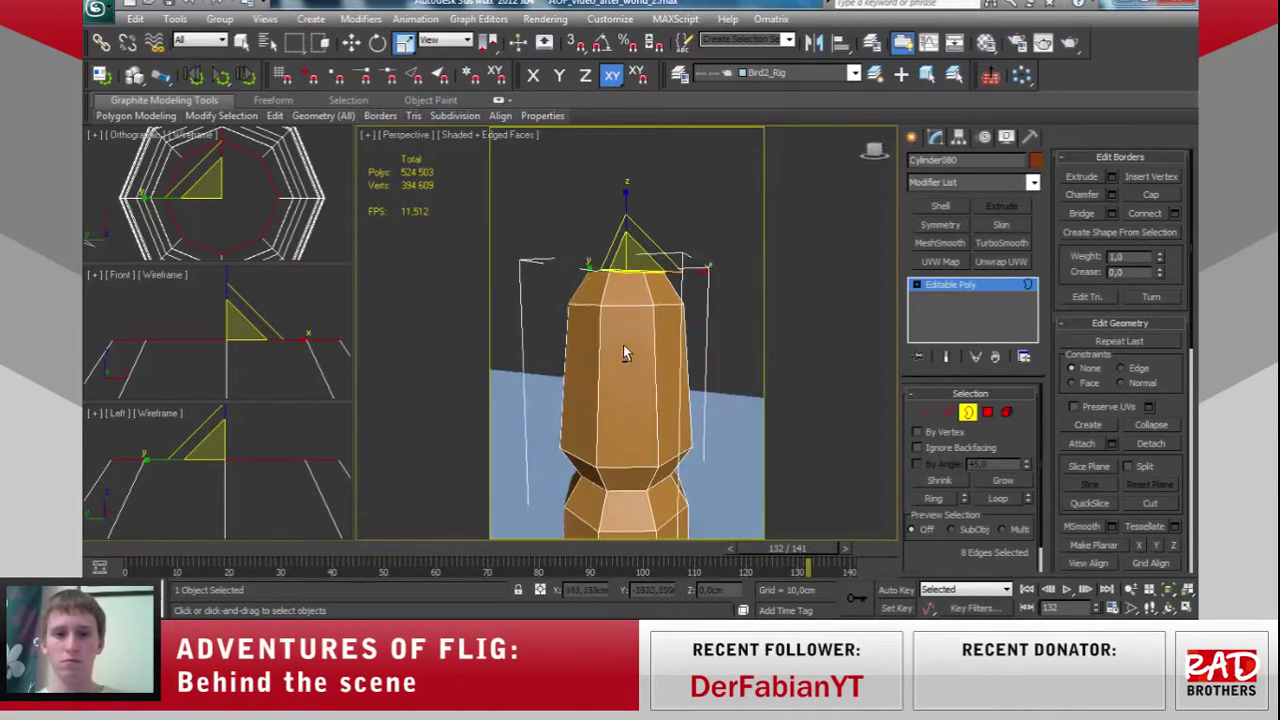
pyautogui.moveTo(647, 427); pyautogui.dragTo(659, 295, button='middle')
pyautogui.scroll(-5, 659, 295)
pyautogui.scroll(-3, 662, 340)
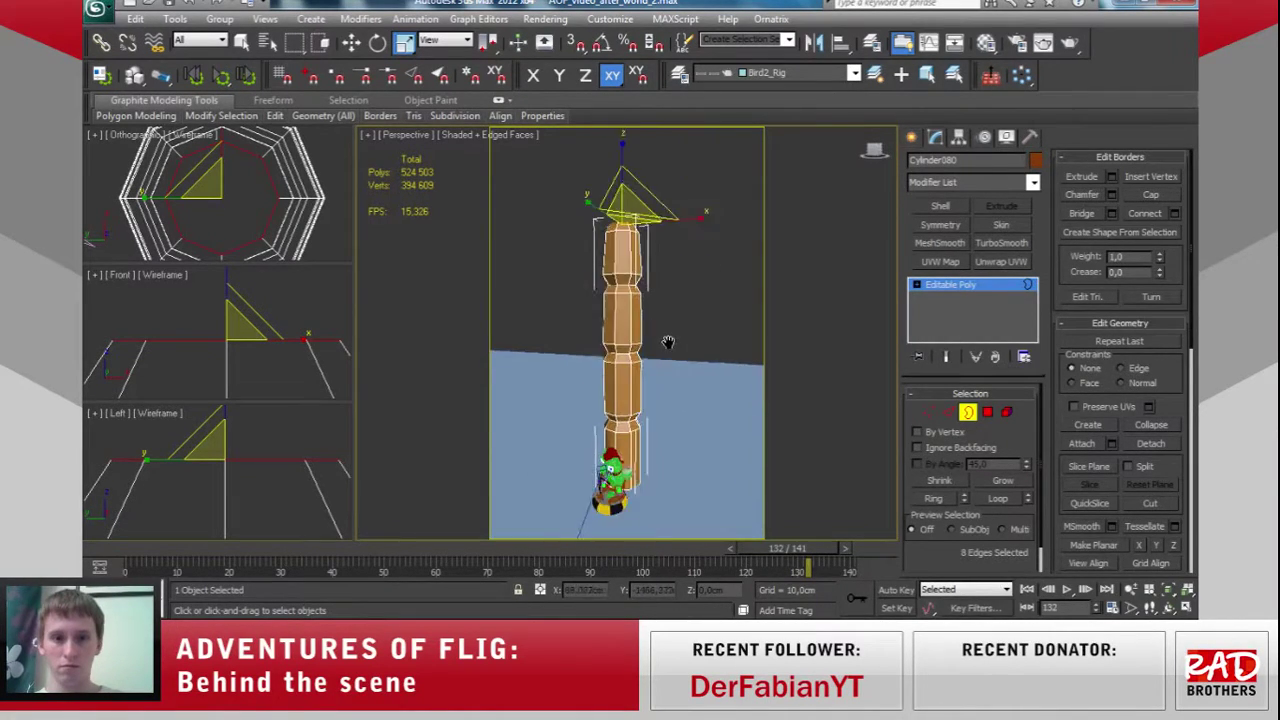
pyautogui.moveTo(665, 375)
pyautogui.keyDown('alt'); pyautogui.mouseDown(button='middle')
pyautogui.moveTo(742, 382)
pyautogui.moveTo(662, 405)
pyautogui.mouseUp(button='middle'); pyautogui.keyUp('alt')
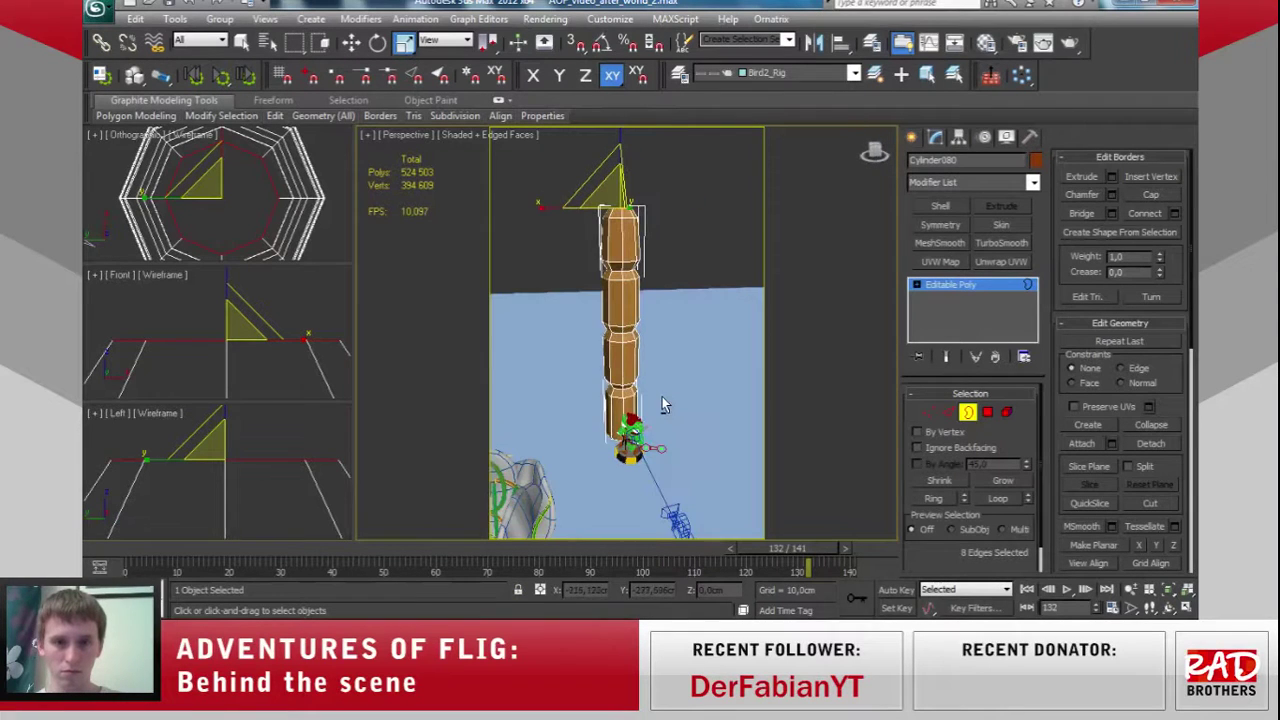
# Start the edge-loop insertion tool and turn on polygon count statistics.
pyautogui.click(272, 116)
pyautogui.click(418, 147)
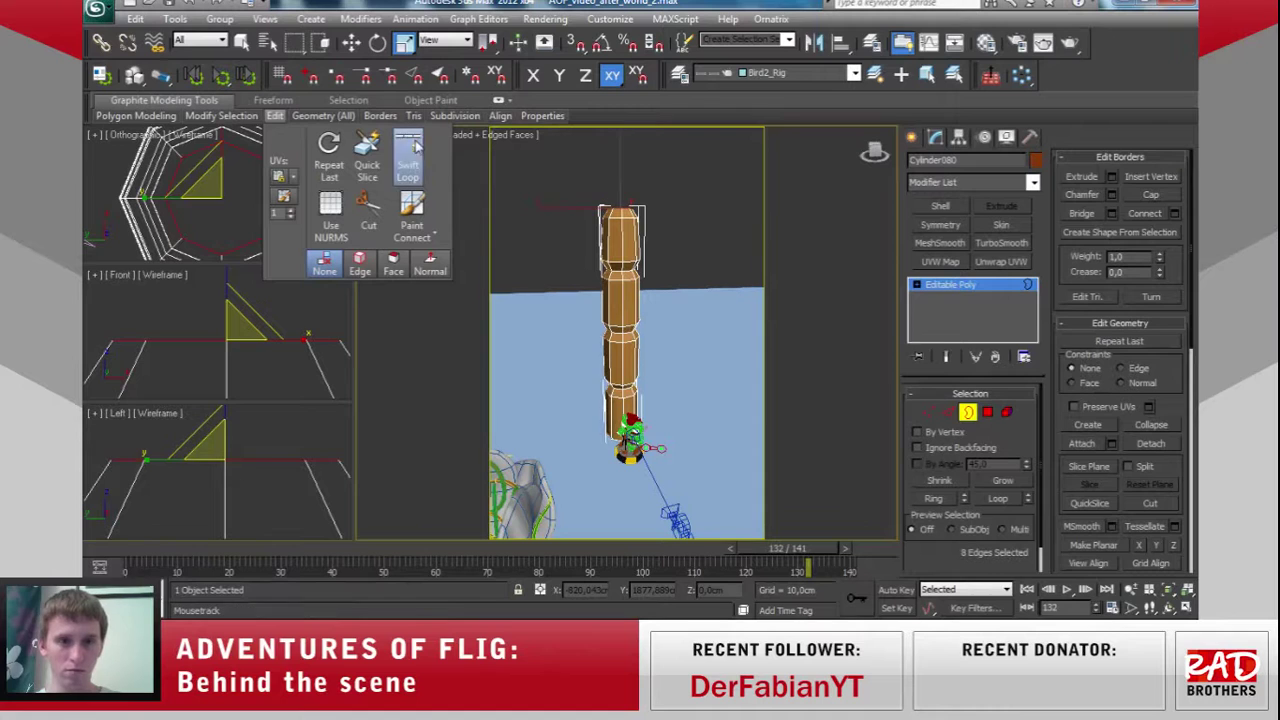
pyautogui.keyDown('alt'); pyautogui.moveTo(677, 260); pyautogui.dragTo(630, 278, button='middle'); pyautogui.keyUp('alt')
pyautogui.scroll(2, 630, 278)
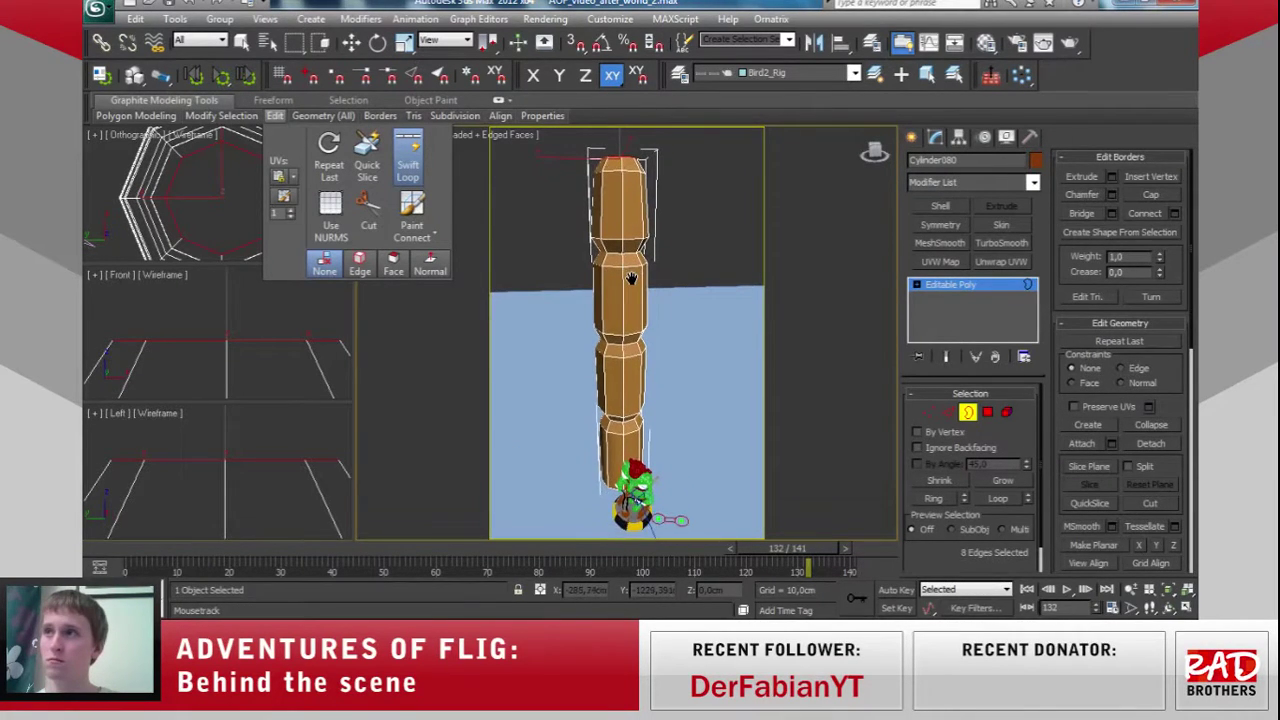
pyautogui.scroll(2, 630, 278)
pyautogui.press('7')
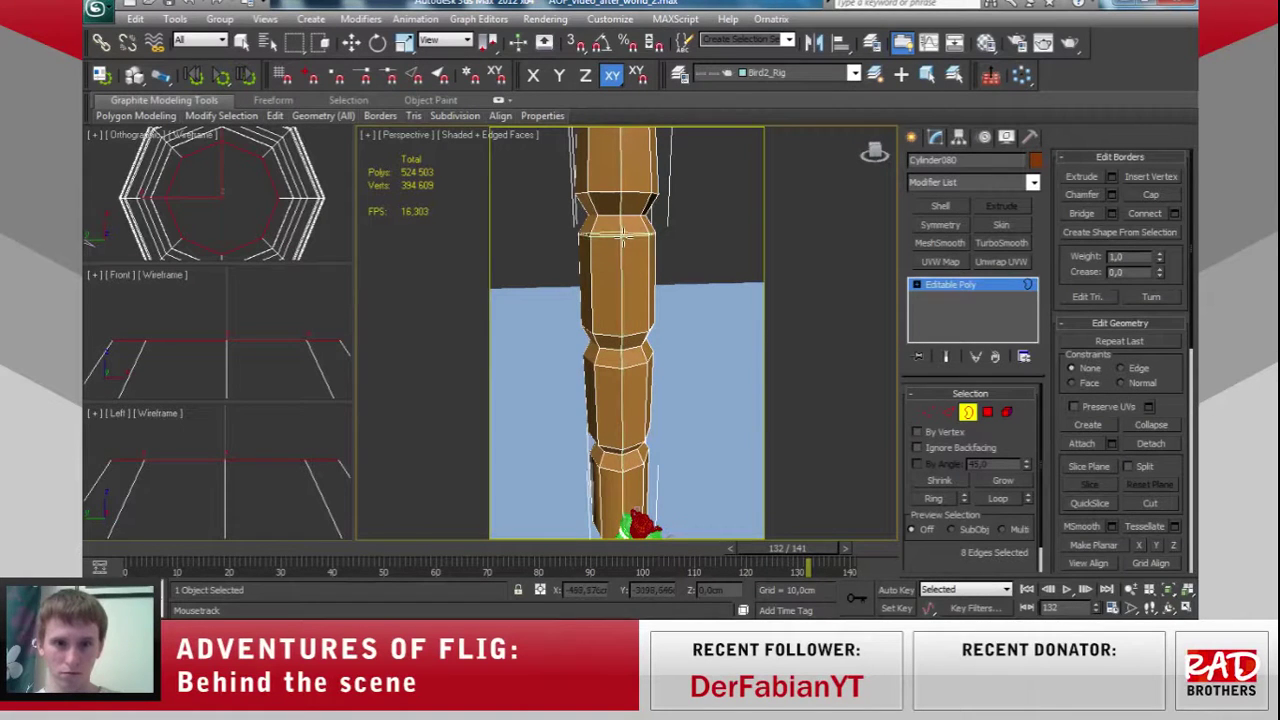
pyautogui.scroll(2, 631, 263)
pyautogui.scroll(2, 631, 263)
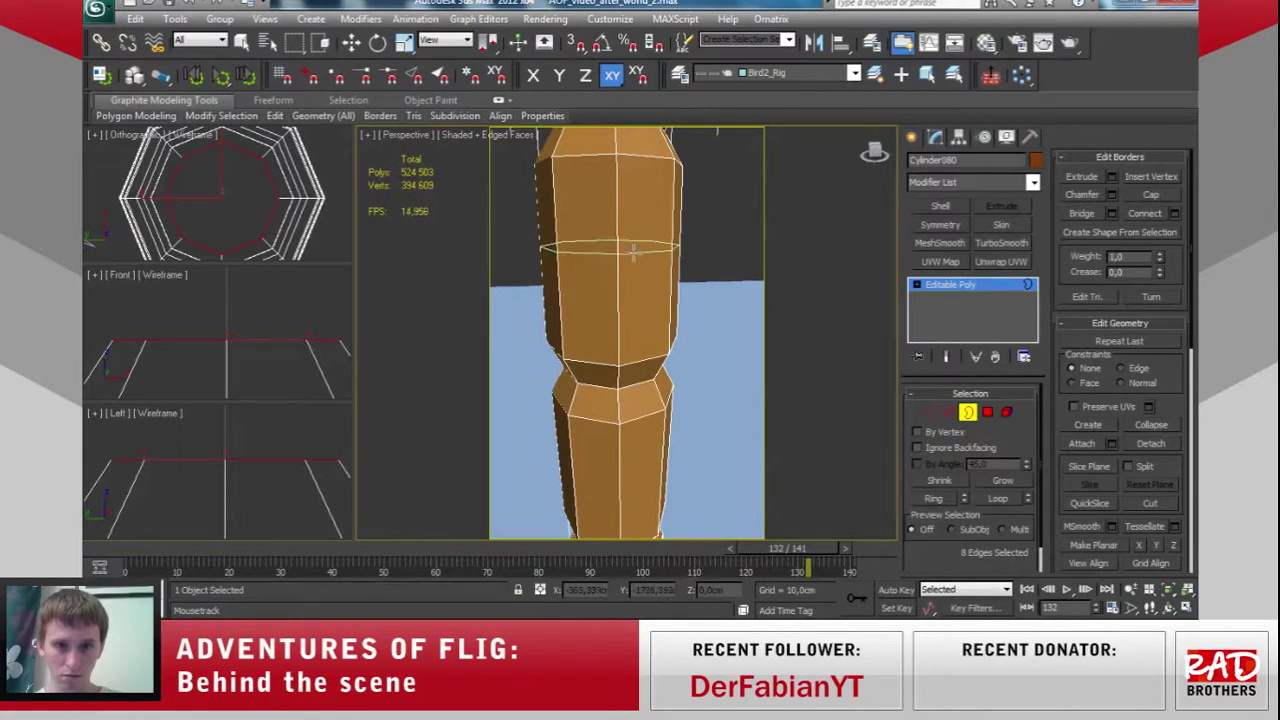
pyautogui.moveTo(643, 332); pyautogui.dragTo(642, 357, button='middle')
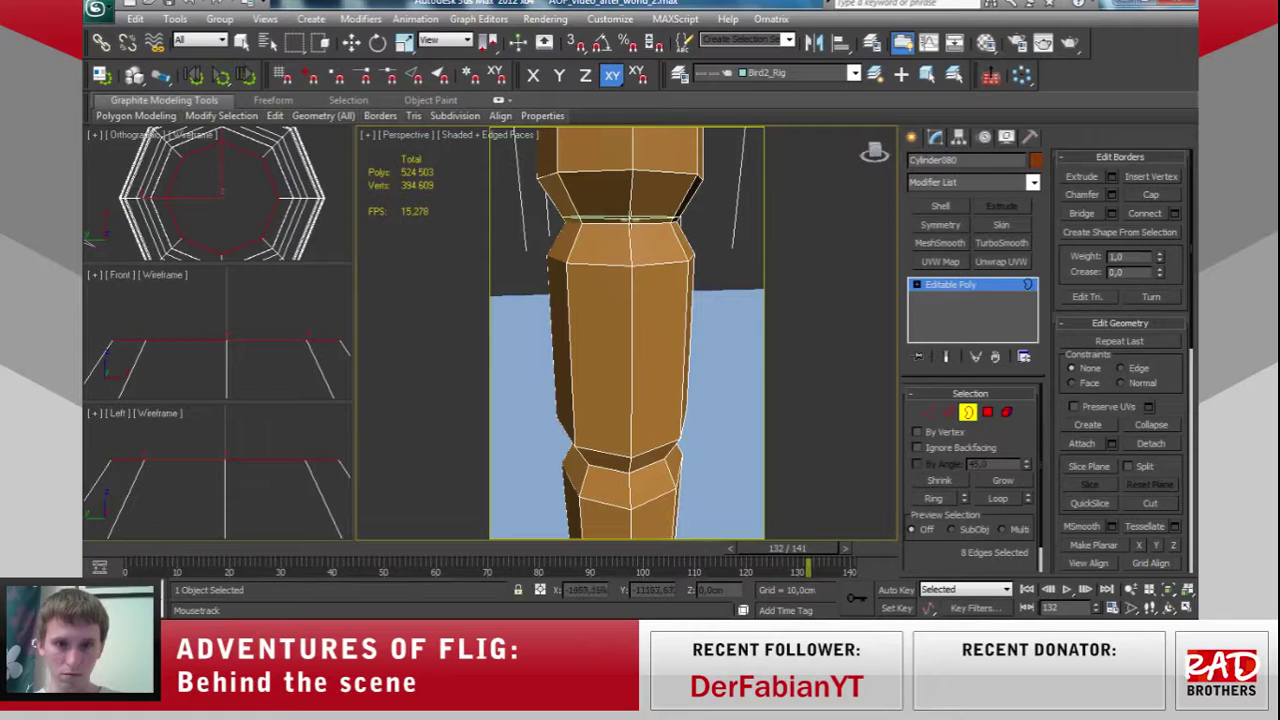
# Insert several horizontal edge loops around the column's narrowed necks.
pyautogui.moveTo(630, 219)
pyautogui.keyDown('shift'); pyautogui.mouseDown()
pyautogui.moveTo(628, 168)
pyautogui.moveTo(637, 317)
pyautogui.mouseUp(); pyautogui.keyUp('shift')
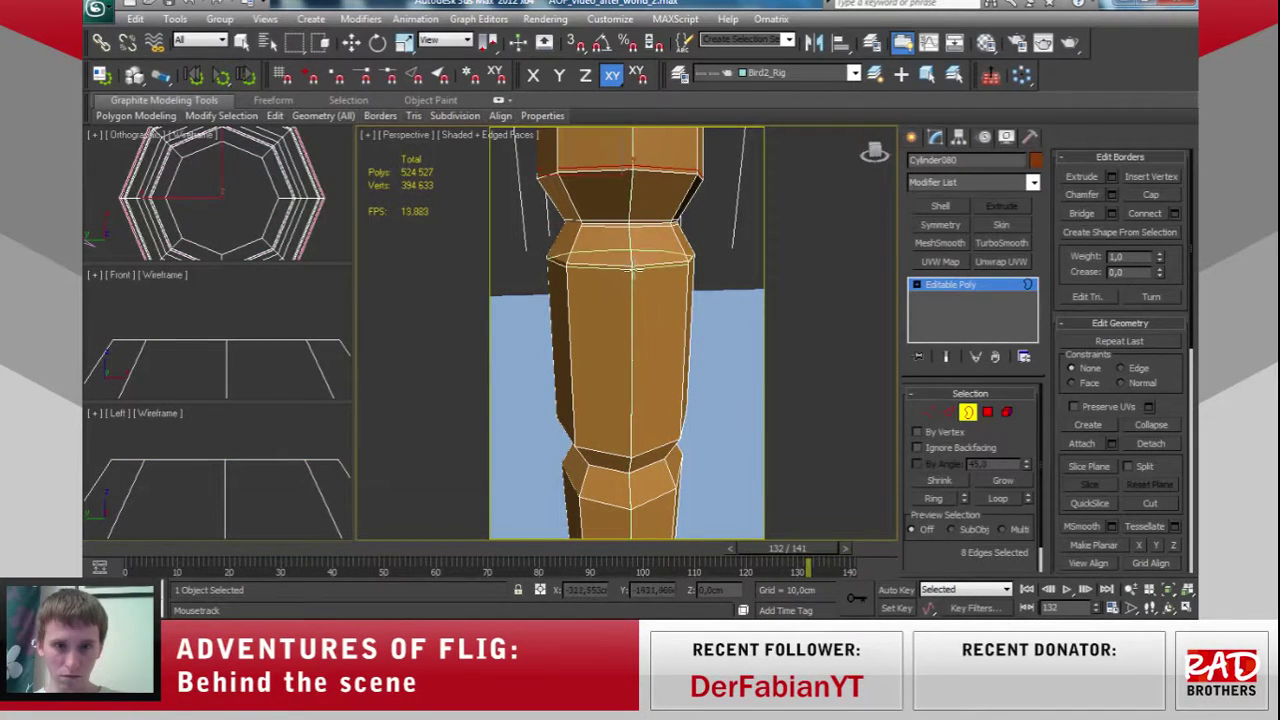
pyautogui.keyDown('alt'); pyautogui.moveTo(637, 317); pyautogui.dragTo(657, 178, button='middle'); pyautogui.keyUp('alt')
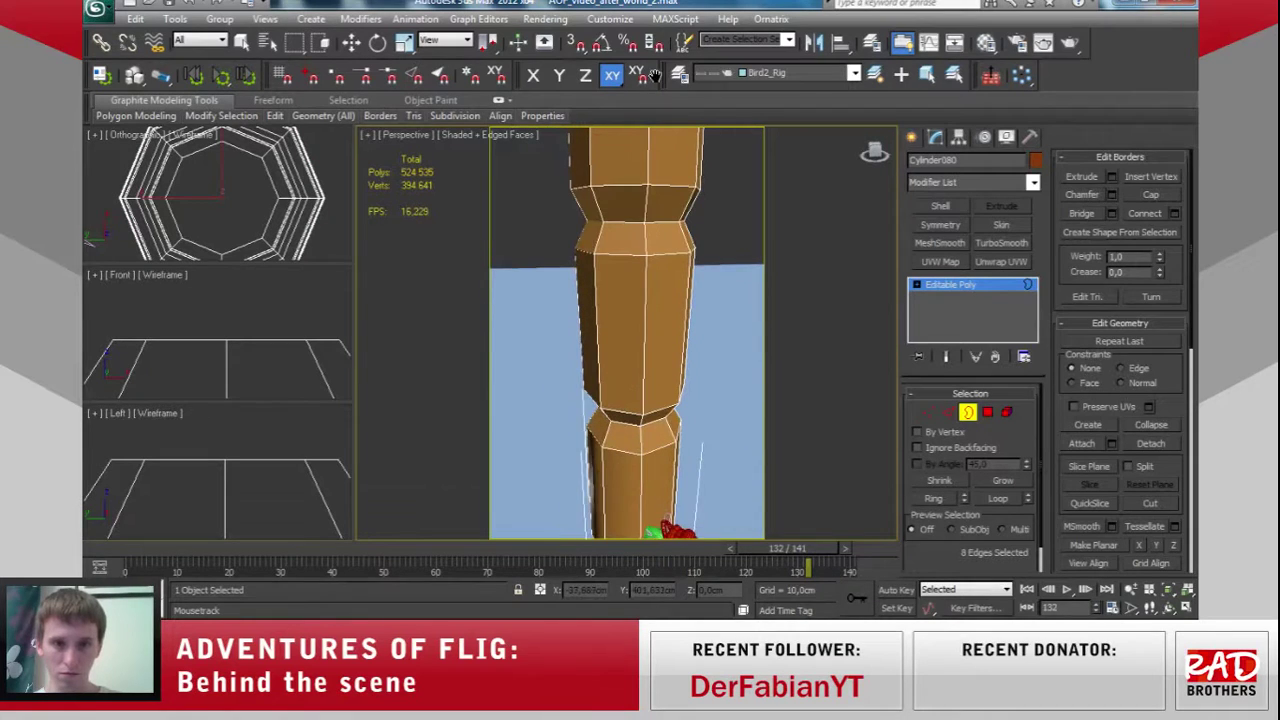
pyautogui.keyDown('shift'); pyautogui.moveTo(641, 184); pyautogui.dragTo(645, 297); pyautogui.keyUp('shift')
pyautogui.moveTo(645, 297)
pyautogui.keyDown('alt'); pyautogui.mouseDown(button='middle')
pyautogui.moveTo(703, 292)
pyautogui.moveTo(659, 310)
pyautogui.mouseUp(button='middle'); pyautogui.keyUp('alt')
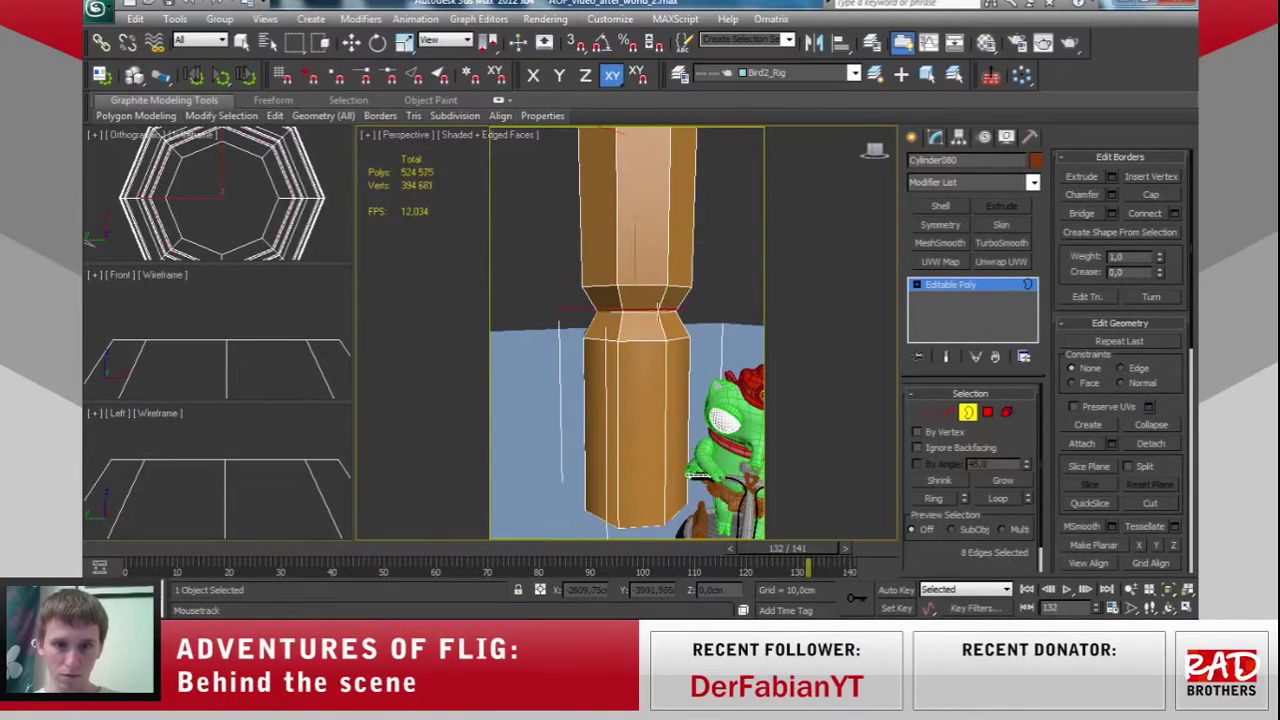
pyautogui.click(668, 282)
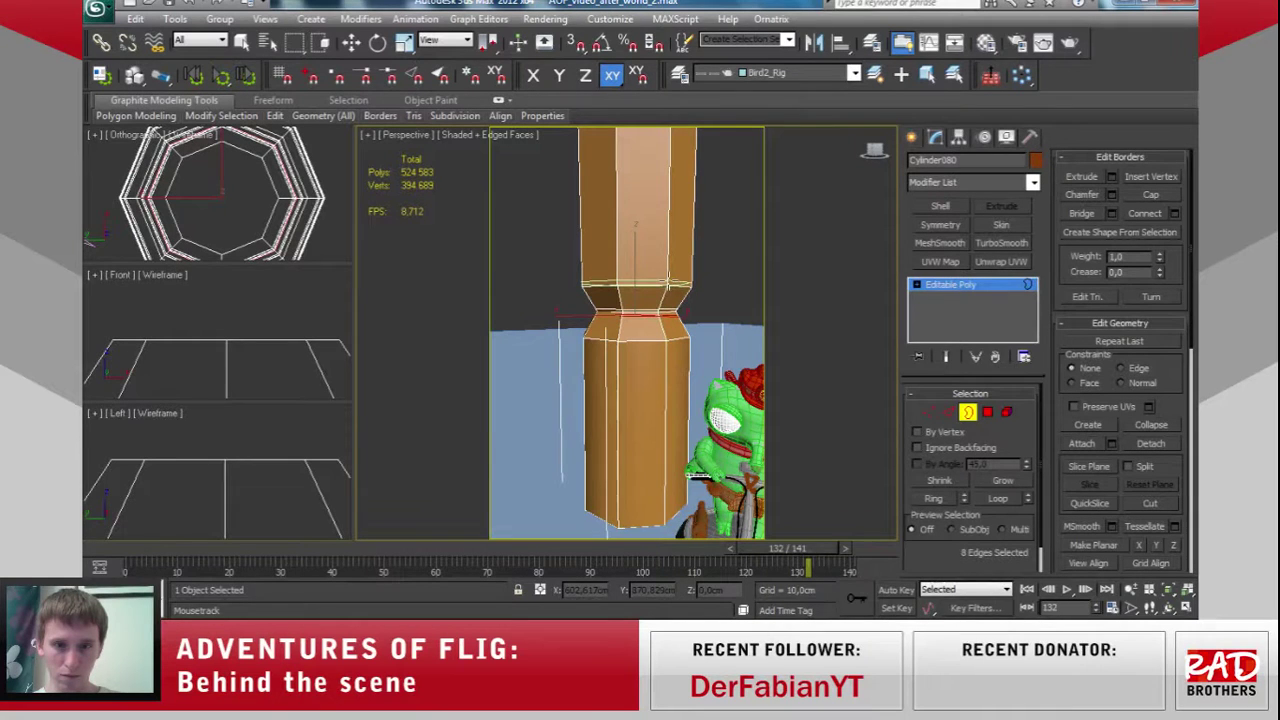
pyautogui.click(668, 343)
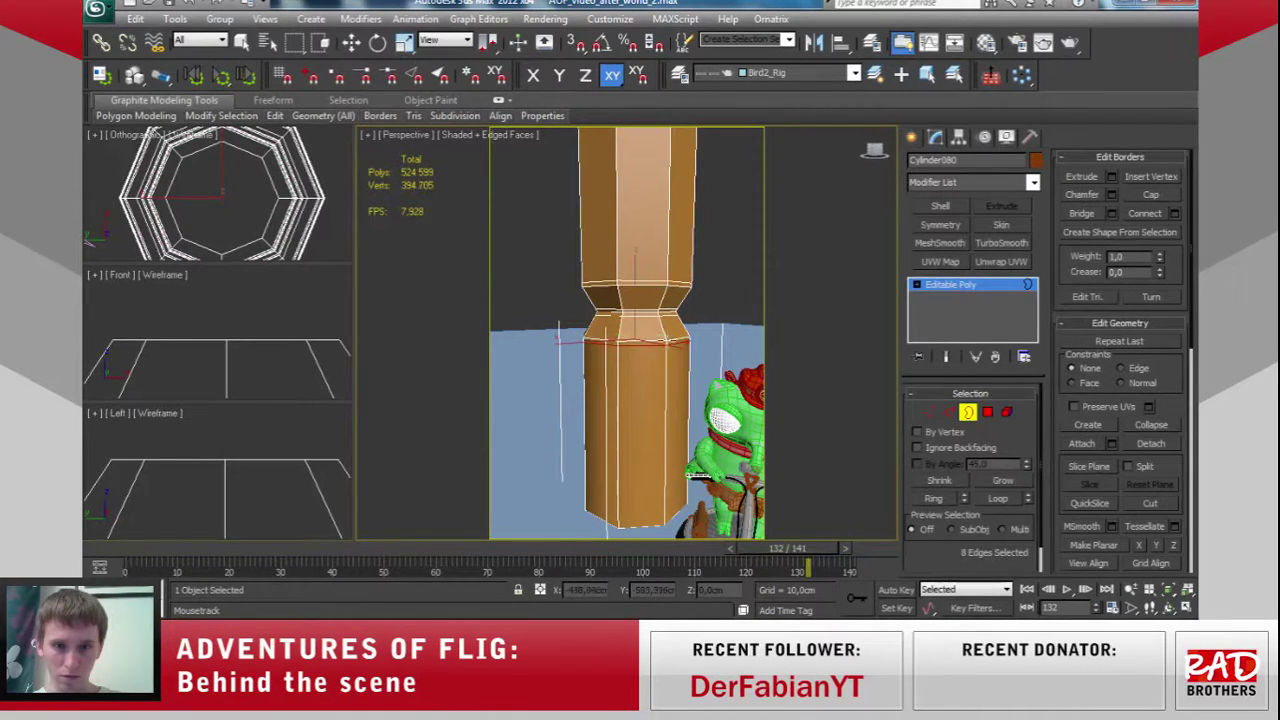
# Zoom the Perspective view out to see the whole column.
pyautogui.scroll(-3, 697, 478)
pyautogui.moveTo(697, 478)
pyautogui.keyDown('alt'); pyautogui.mouseDown(button='middle')
pyautogui.moveTo(652, 447)
pyautogui.moveTo(652, 406)
pyautogui.mouseUp(button='middle'); pyautogui.keyUp('alt')
pyautogui.scroll(2, 652, 447)
pyautogui.scroll(2, 652, 406)
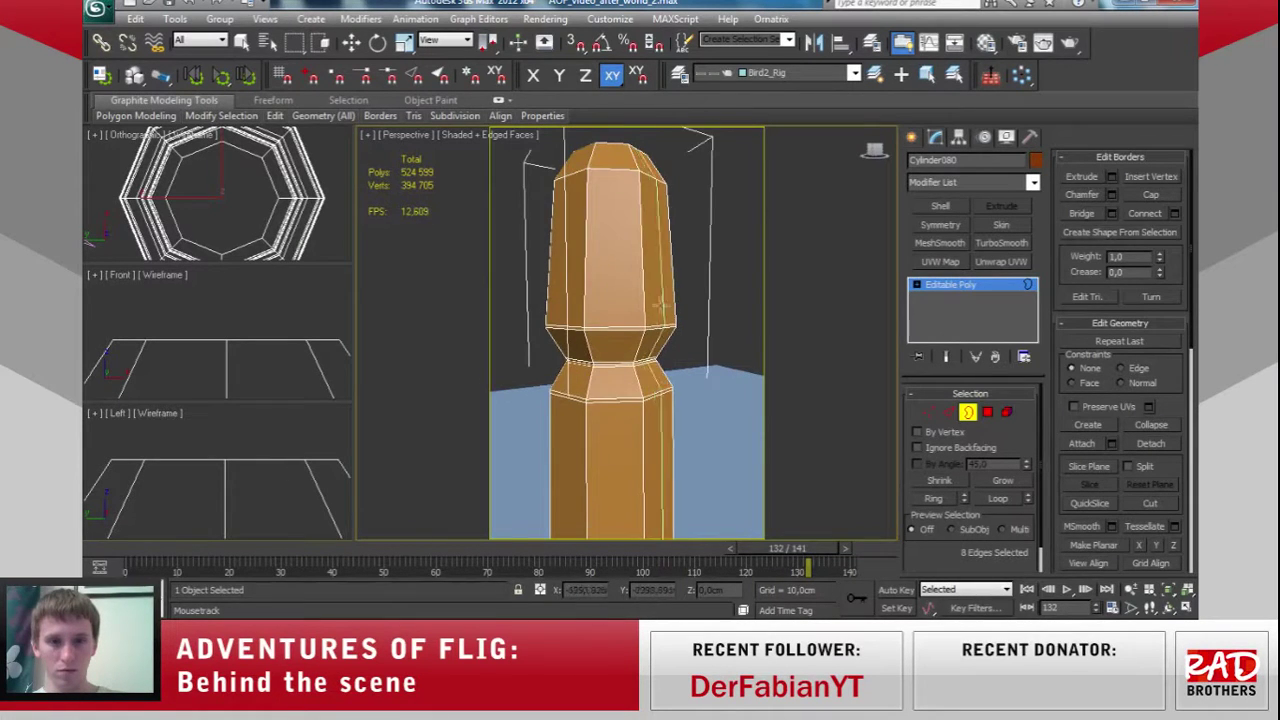
pyautogui.moveTo(661, 305); pyautogui.dragTo(665, 318, button='middle')
pyautogui.scroll(3, 689, 266)
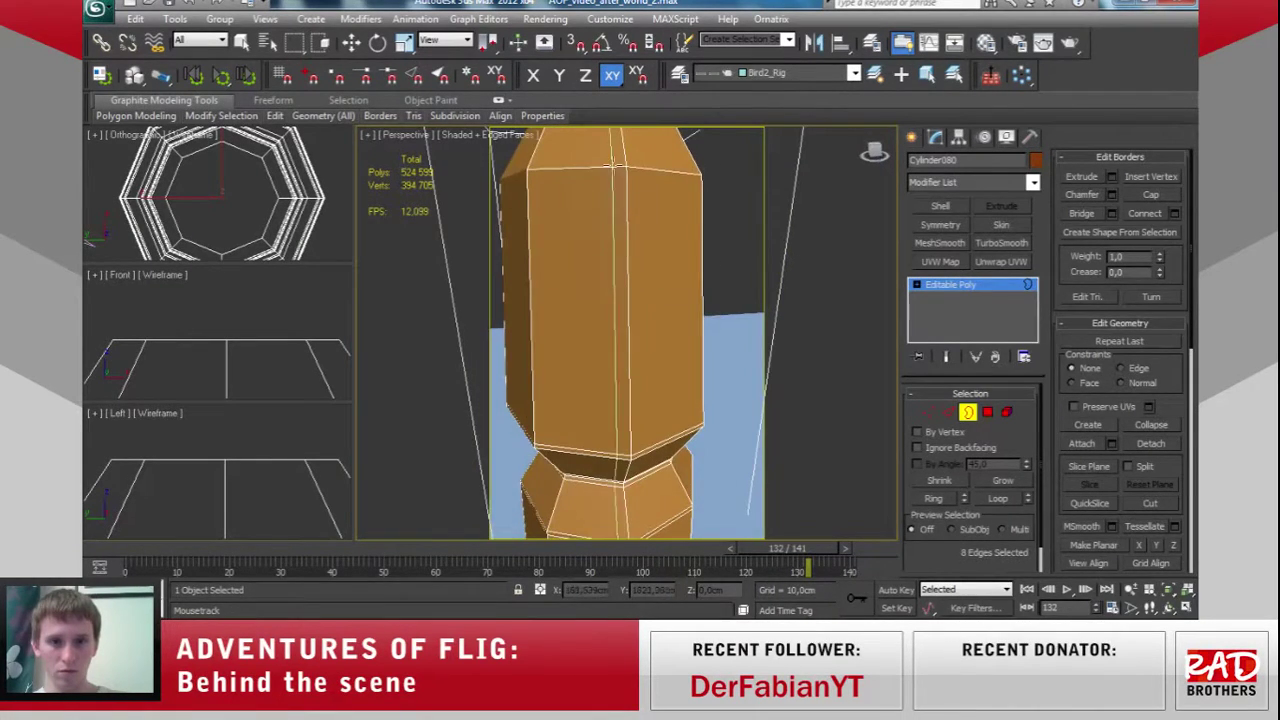
pyautogui.scroll(-3, 625, 176)
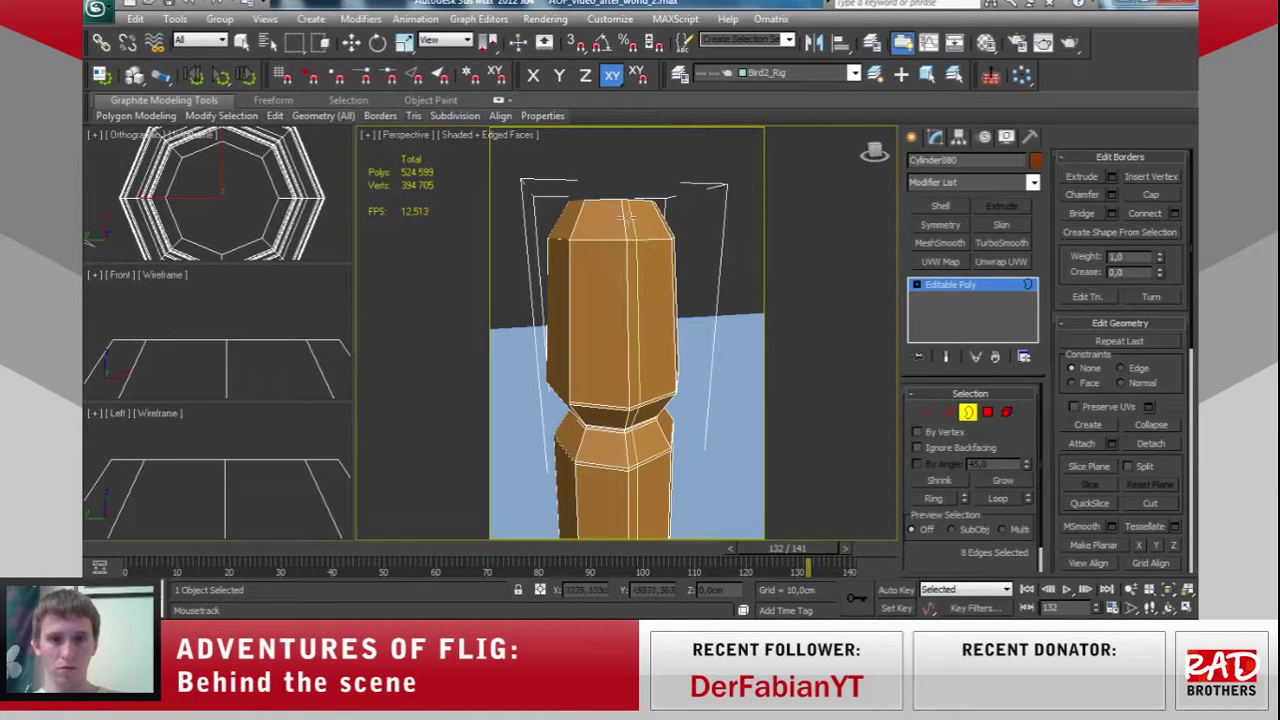
# Add TurboSmooth with 2 iterations and Isoline Display, and turn off edged faces (F4).
pyautogui.click(1001, 243)
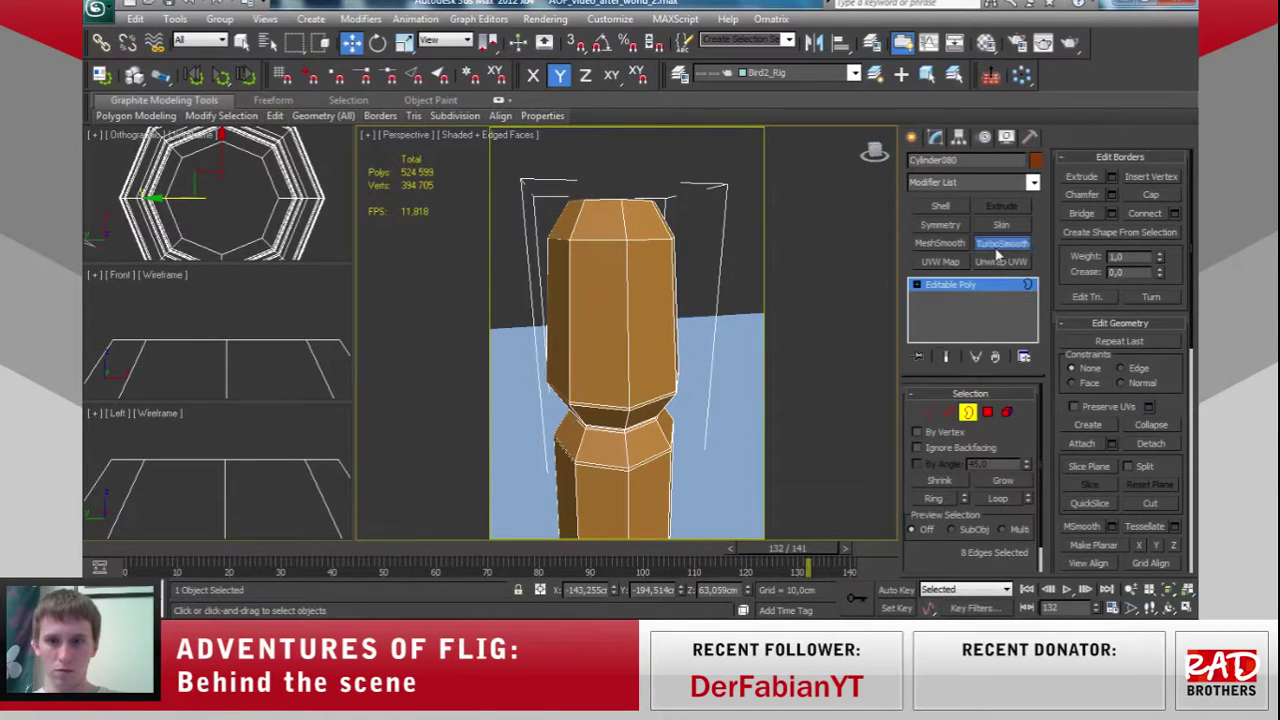
pyautogui.scroll(2, 677, 272)
pyautogui.scroll(-2, 677, 272)
pyautogui.scroll(-2, 679, 278)
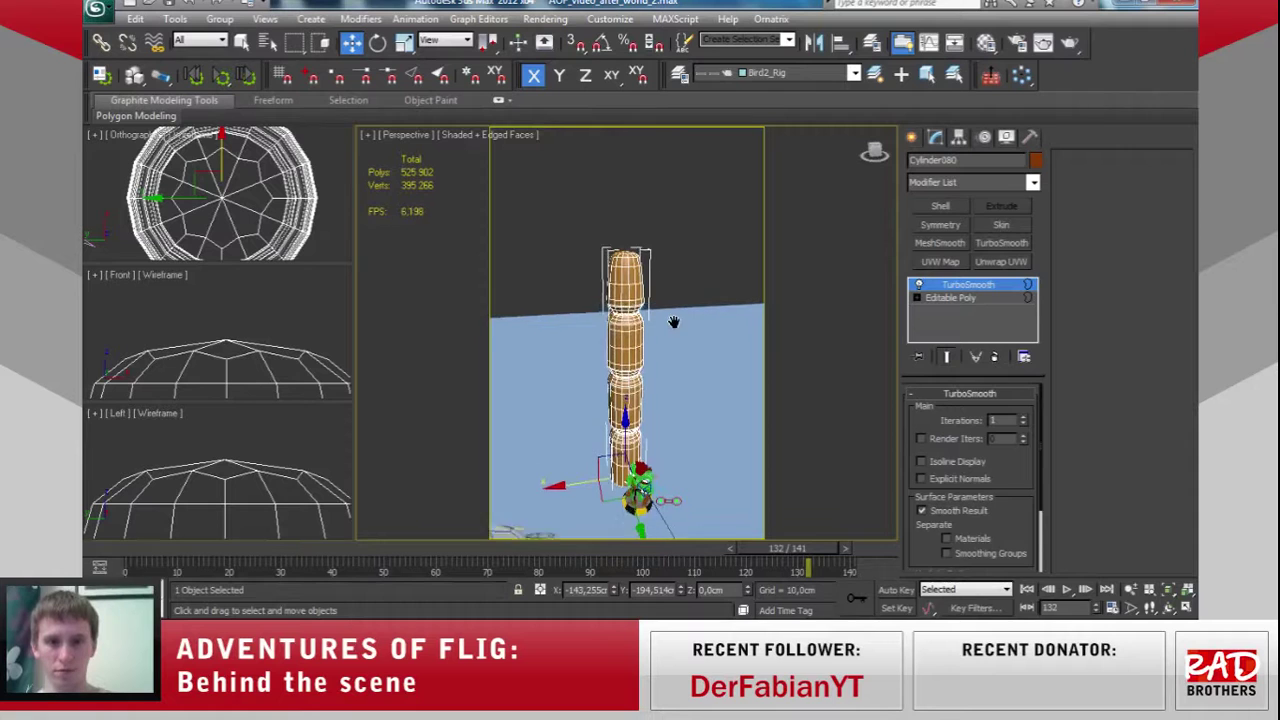
pyautogui.click(1023, 419)
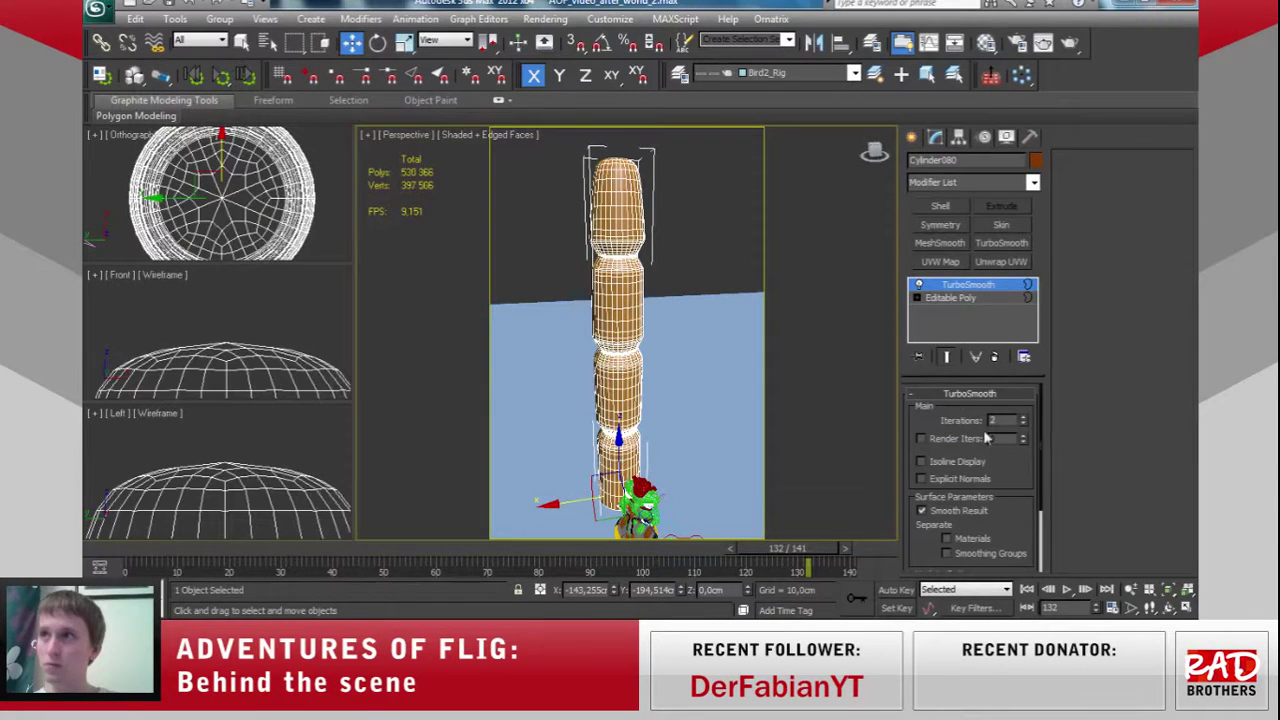
pyautogui.click(922, 463)
pyautogui.moveTo(640, 400)
pyautogui.keyDown('alt'); pyautogui.mouseDown(button='middle')
pyautogui.moveTo(637, 415)
pyautogui.moveTo(632, 381)
pyautogui.mouseUp(button='middle'); pyautogui.keyUp('alt')
pyautogui.press('F4')
pyautogui.keyDown('alt'); pyautogui.moveTo(636, 432); pyautogui.dragTo(638, 429, button='middle'); pyautogui.keyUp('alt')
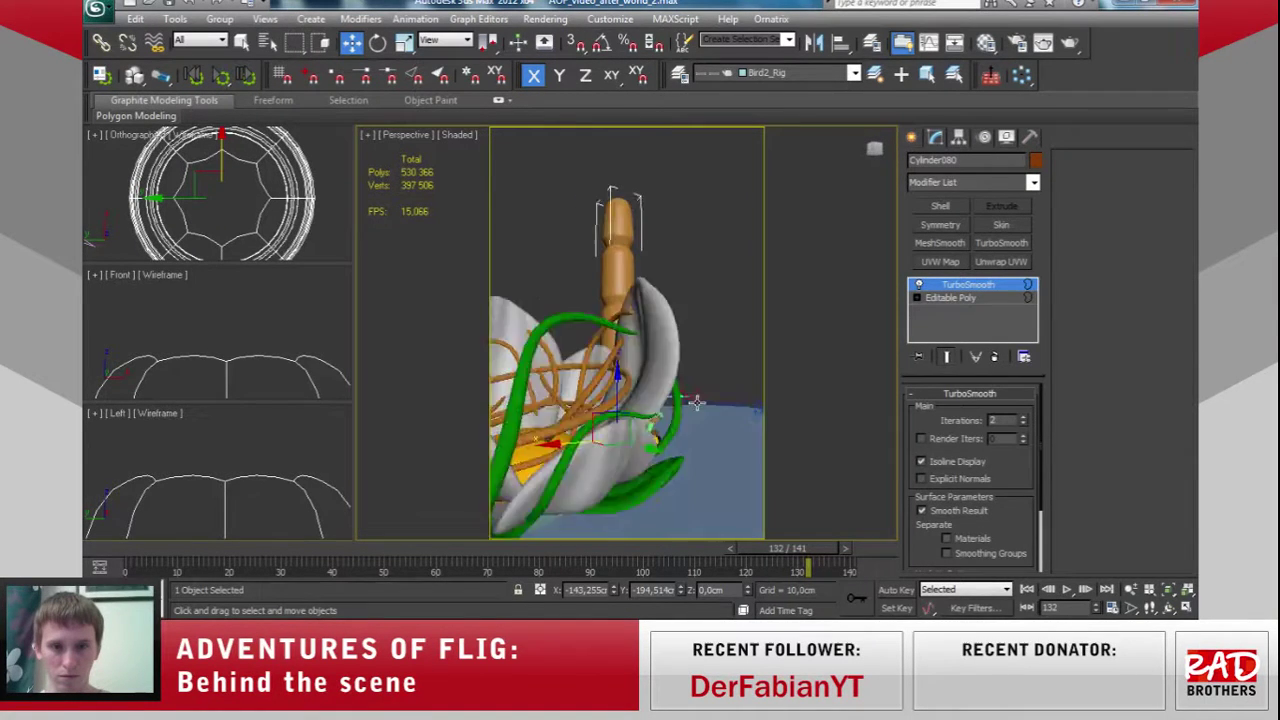
pyautogui.scroll(2, 637, 428)
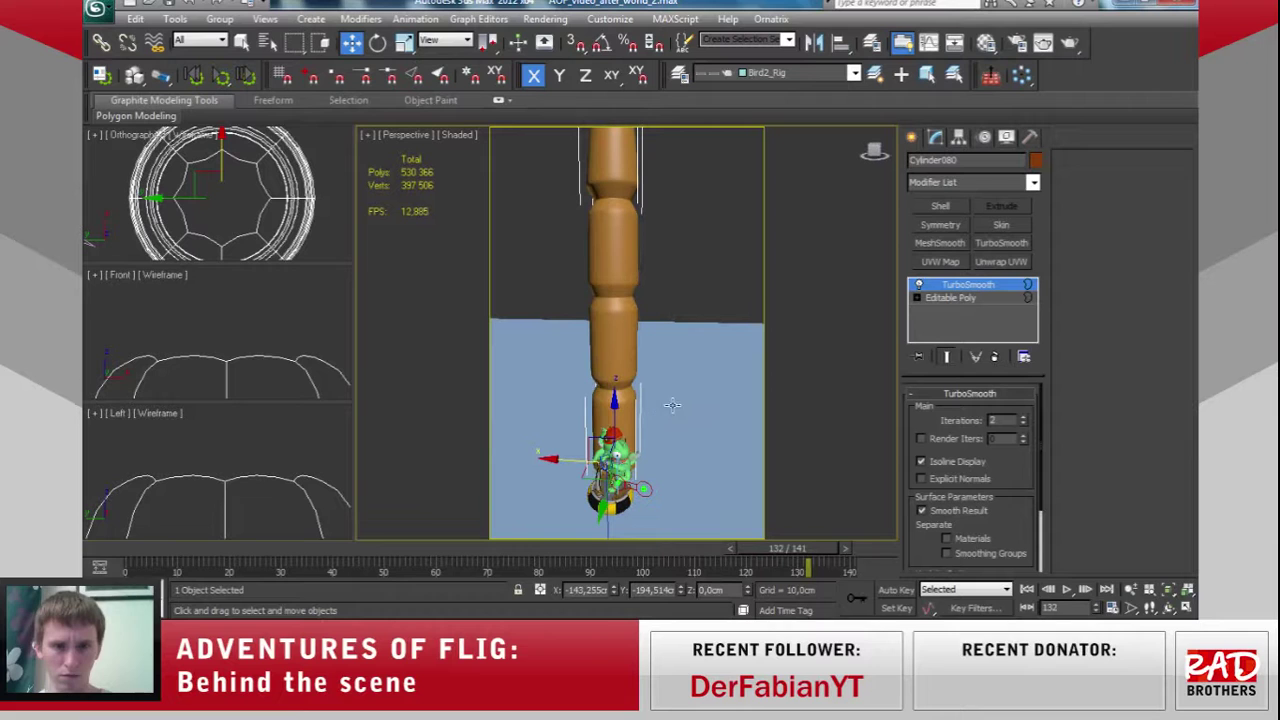
# Uniformly scale the smoothed column down to about 80%.
pyautogui.click(404, 44)
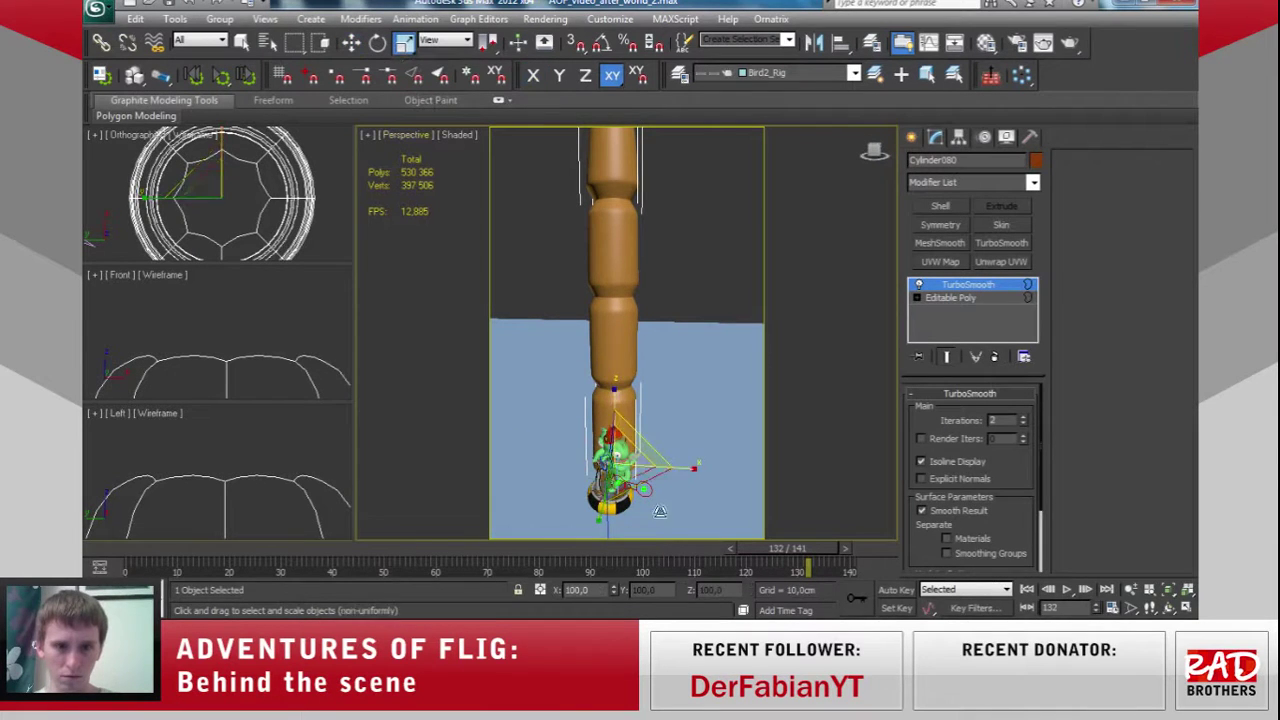
pyautogui.moveTo(626, 465); pyautogui.dragTo(640, 486)
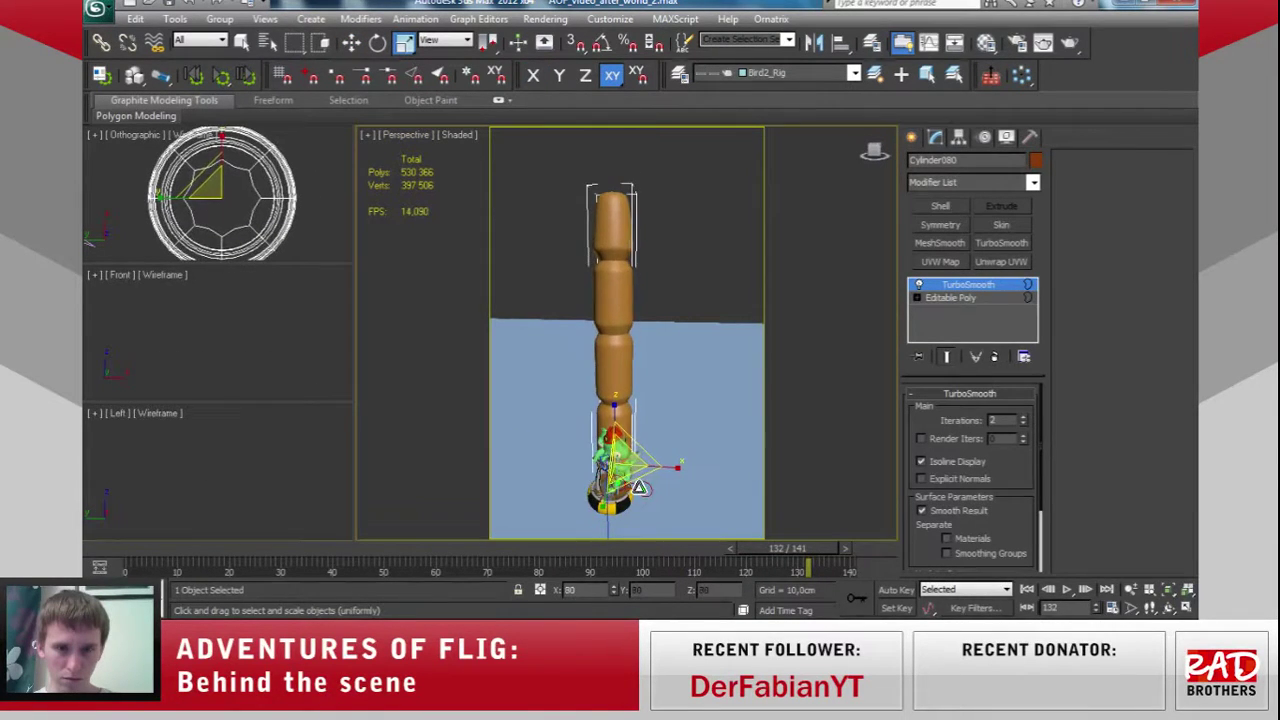
pyautogui.moveTo(640, 486)
pyautogui.keyDown('alt'); pyautogui.mouseDown(button='middle')
pyautogui.moveTo(741, 479)
pyautogui.moveTo(730, 462)
pyautogui.mouseUp(button='middle'); pyautogui.keyUp('alt')
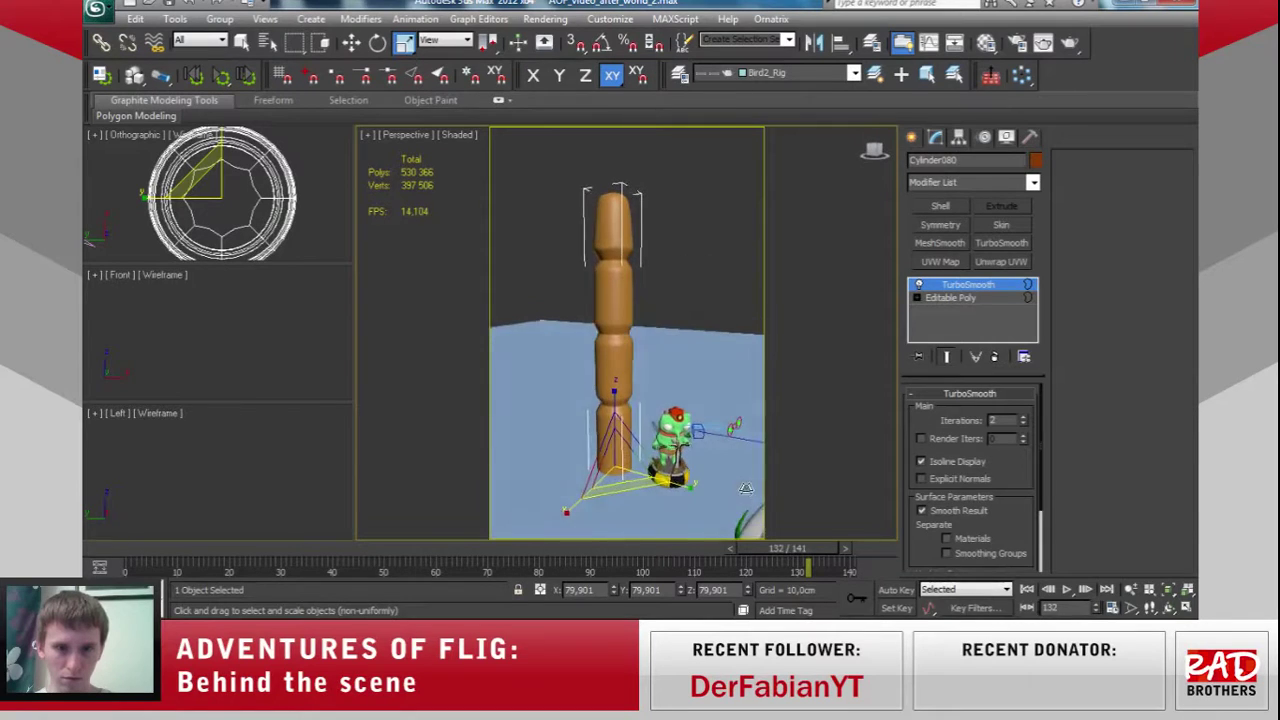
# Move the column along Y so it stands beside the character.
pyautogui.press('w')
pyautogui.moveTo(663, 478); pyautogui.dragTo(682, 480)
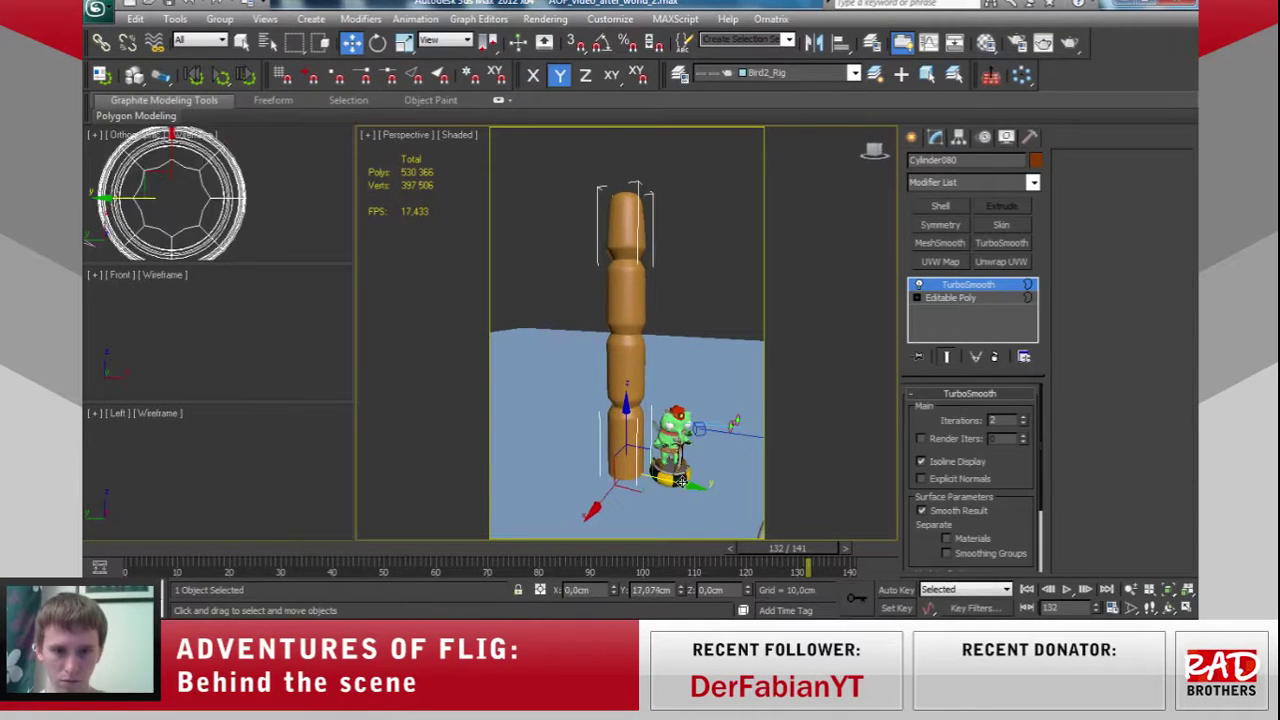
pyautogui.moveTo(682, 480)
pyautogui.keyDown('alt'); pyautogui.mouseDown(button='middle')
pyautogui.moveTo(521, 405)
pyautogui.moveTo(622, 382)
pyautogui.mouseUp(button='middle'); pyautogui.keyUp('alt')
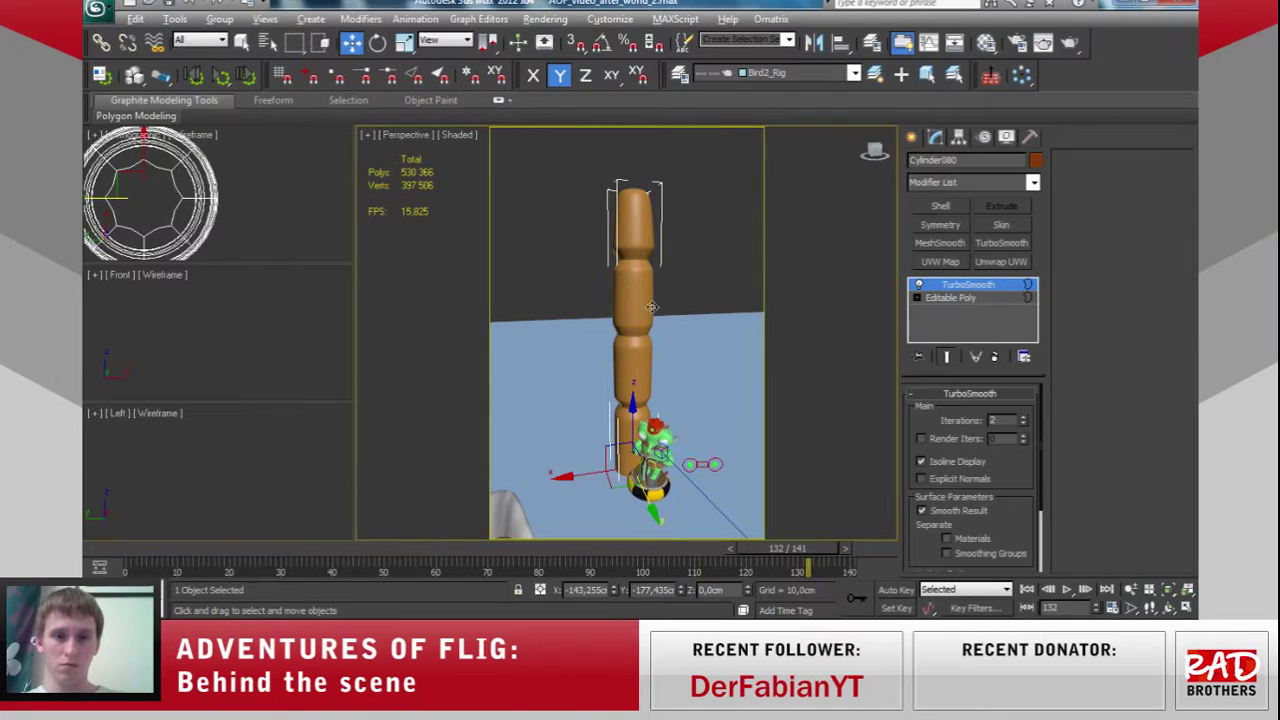
pyautogui.keyDown('alt'); pyautogui.moveTo(651, 307); pyautogui.dragTo(640, 327, button='middle'); pyautogui.keyUp('alt')
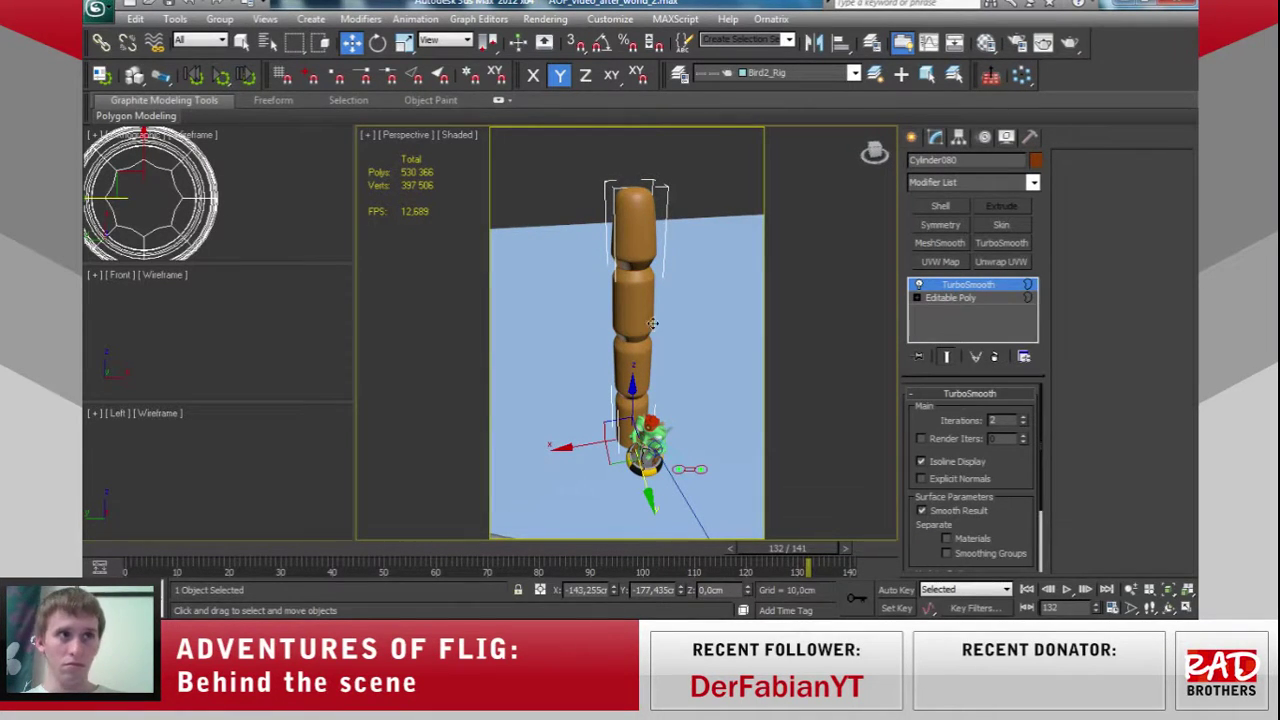
pyautogui.moveTo(651, 298); pyautogui.dragTo(652, 310, button='middle')
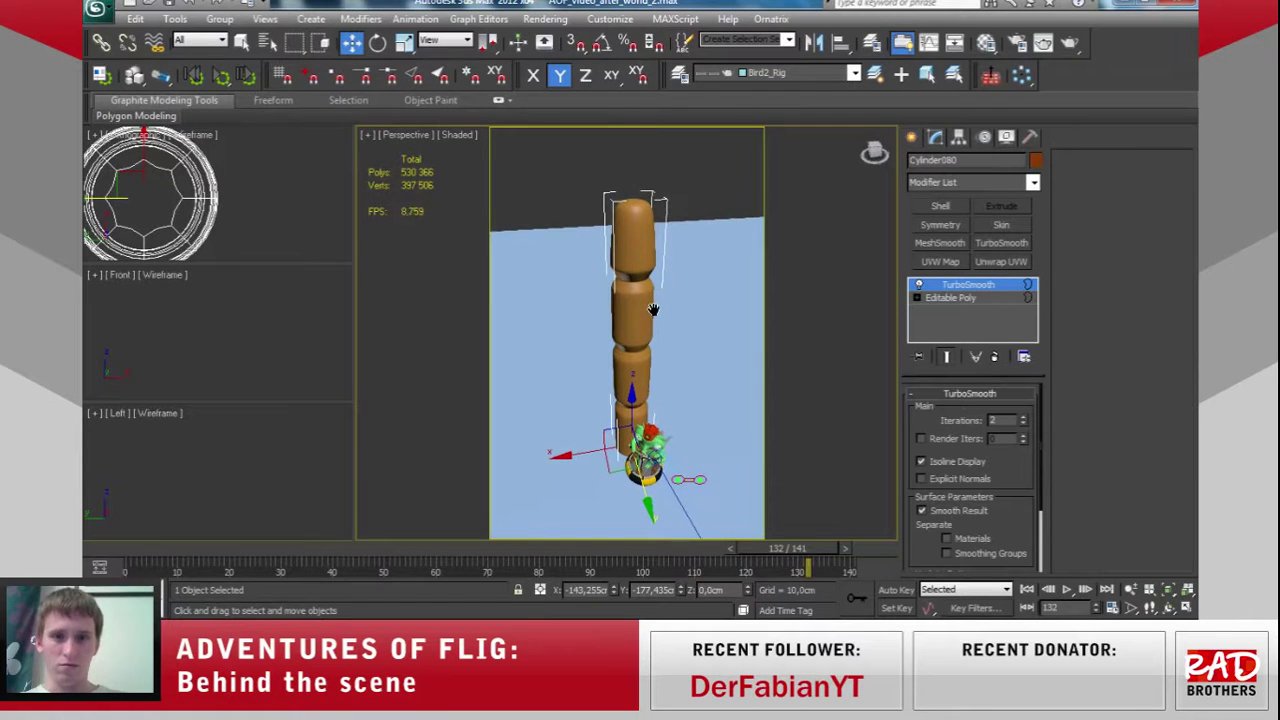
pyautogui.scroll(2, 654, 309)
# On the column's Editable Poly base mesh, with edges shown, move the upper vertex ring slightly down.
pyautogui.click(963, 300)
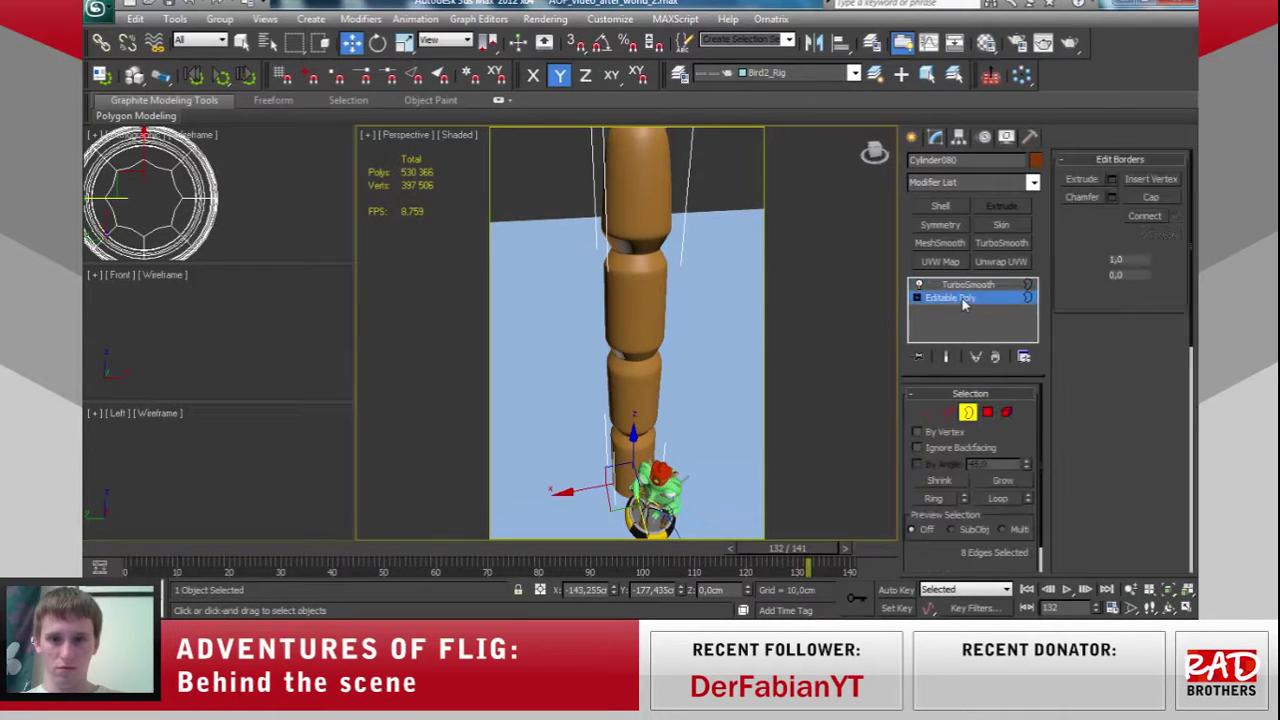
pyautogui.press('F4')
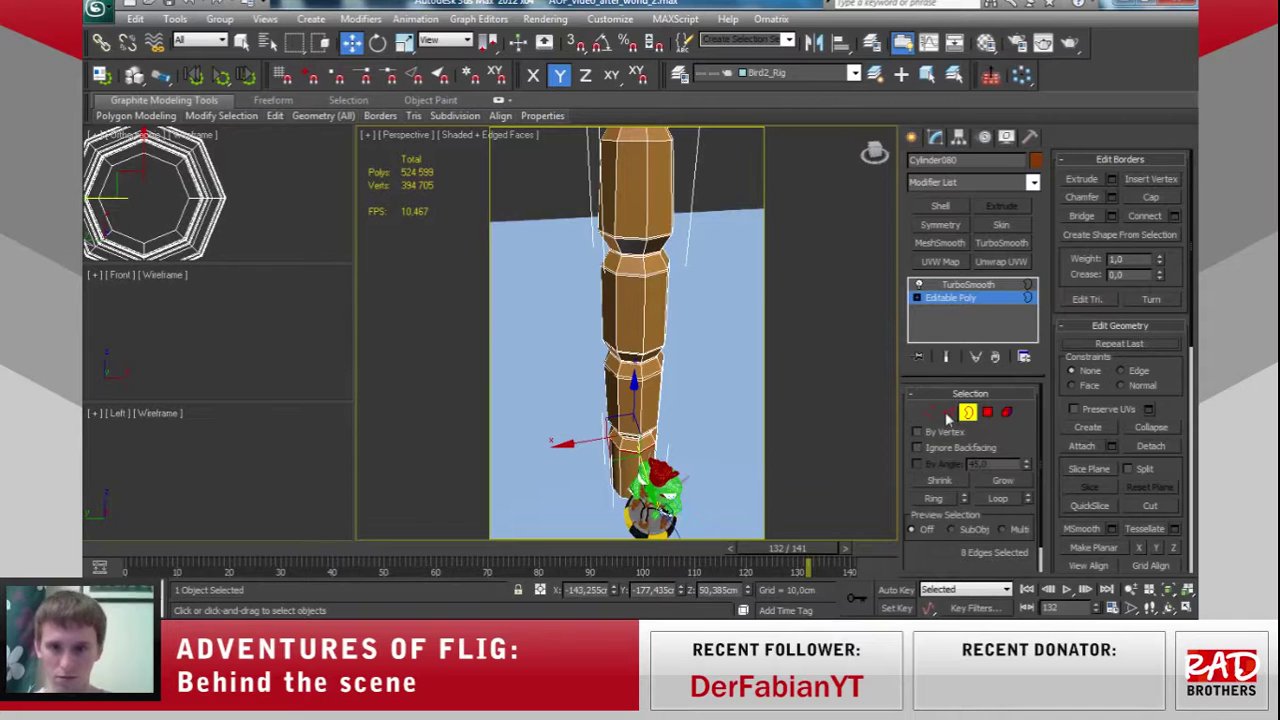
pyautogui.click(928, 412)
pyautogui.keyDown('alt'); pyautogui.moveTo(709, 337); pyautogui.dragTo(695, 318, button='middle'); pyautogui.keyUp('alt')
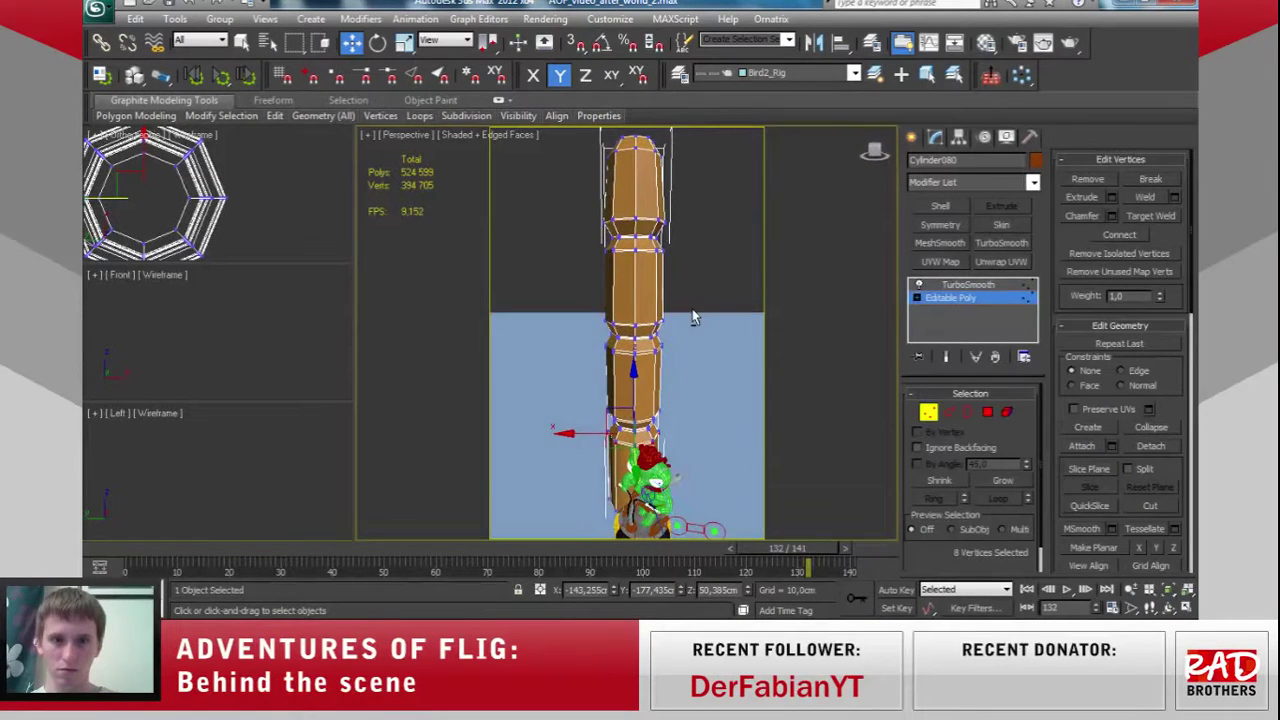
pyautogui.click(625, 250)
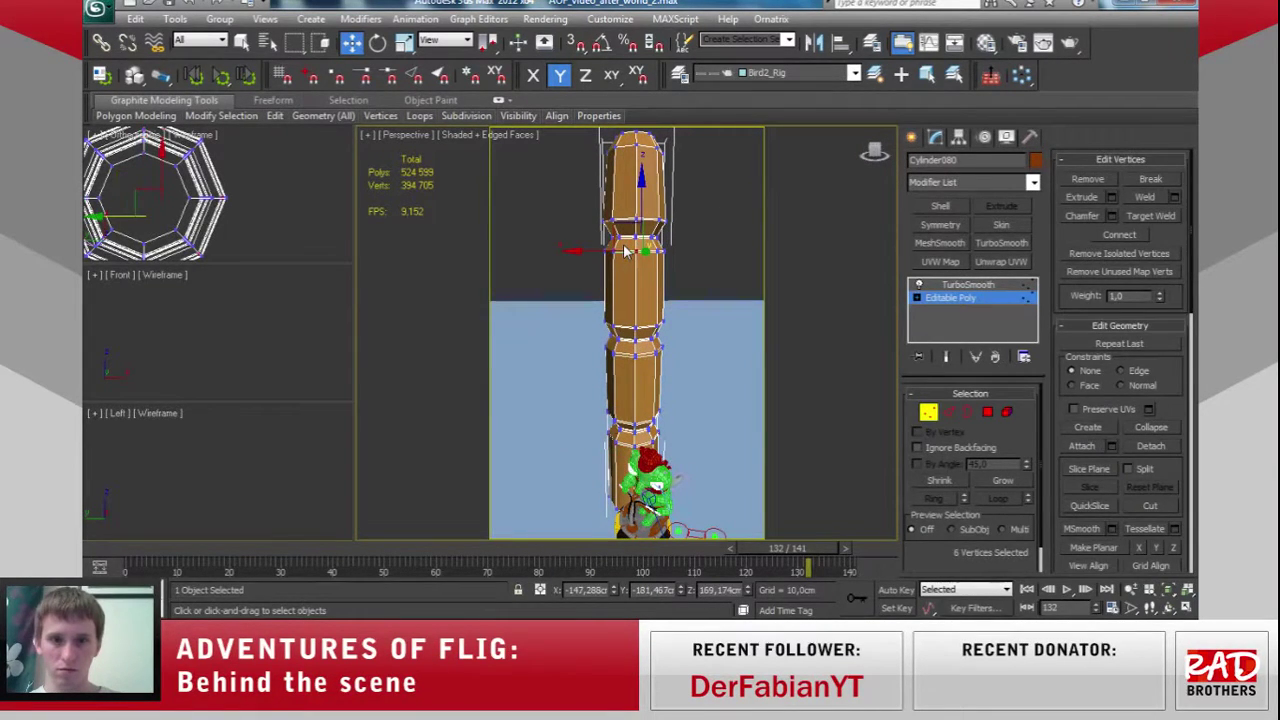
pyautogui.moveTo(706, 335)
pyautogui.keyDown('alt'); pyautogui.mouseDown(button='middle')
pyautogui.moveTo(511, 347)
pyautogui.moveTo(727, 338)
pyautogui.mouseUp(button='middle'); pyautogui.keyUp('alt')
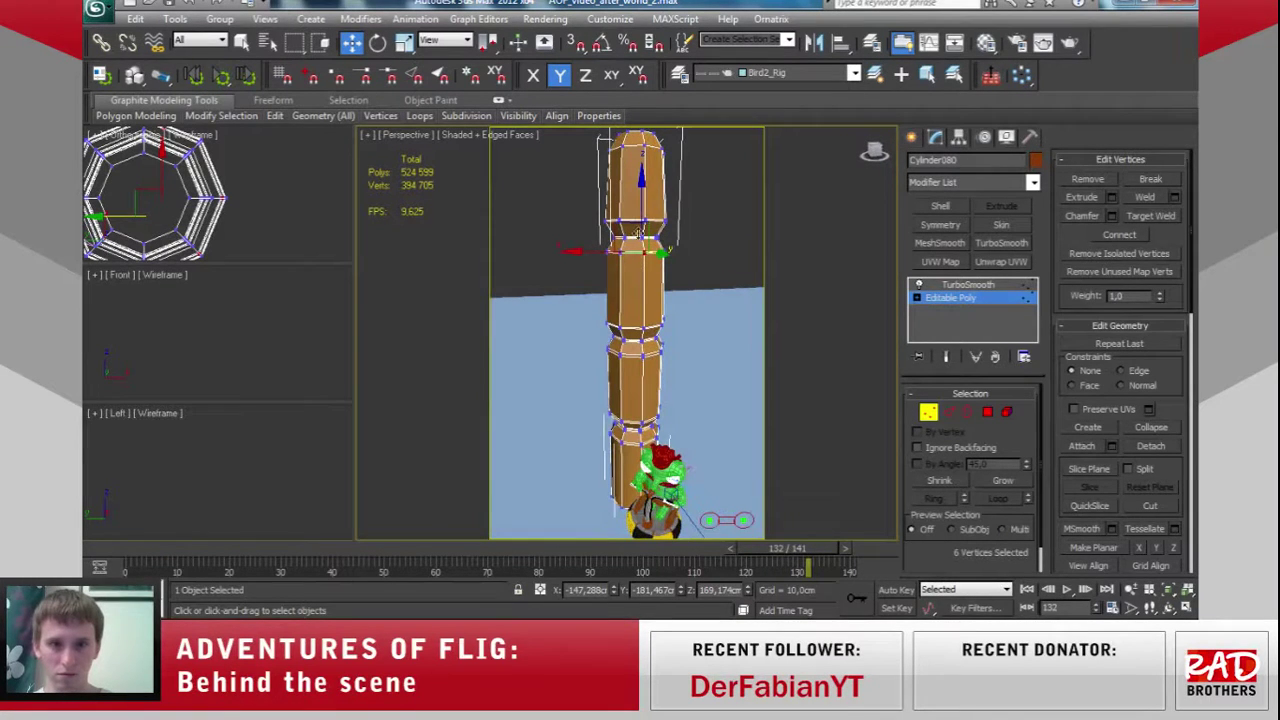
pyautogui.moveTo(639, 198); pyautogui.dragTo(638, 204)
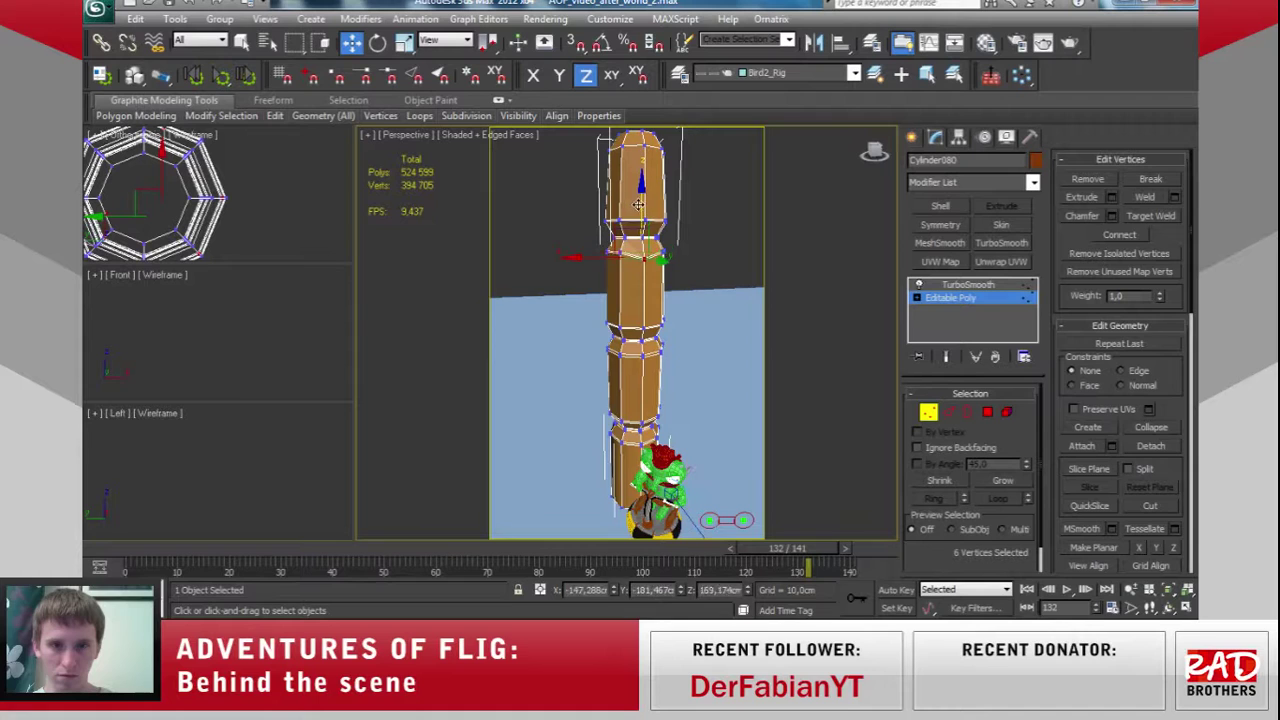
# Select the column's lower vertex rings and move them down along Z, then leave Vertex mode.
pyautogui.keyDown('alt'); pyautogui.moveTo(683, 273); pyautogui.dragTo(667, 370, button='middle'); pyautogui.keyUp('alt')
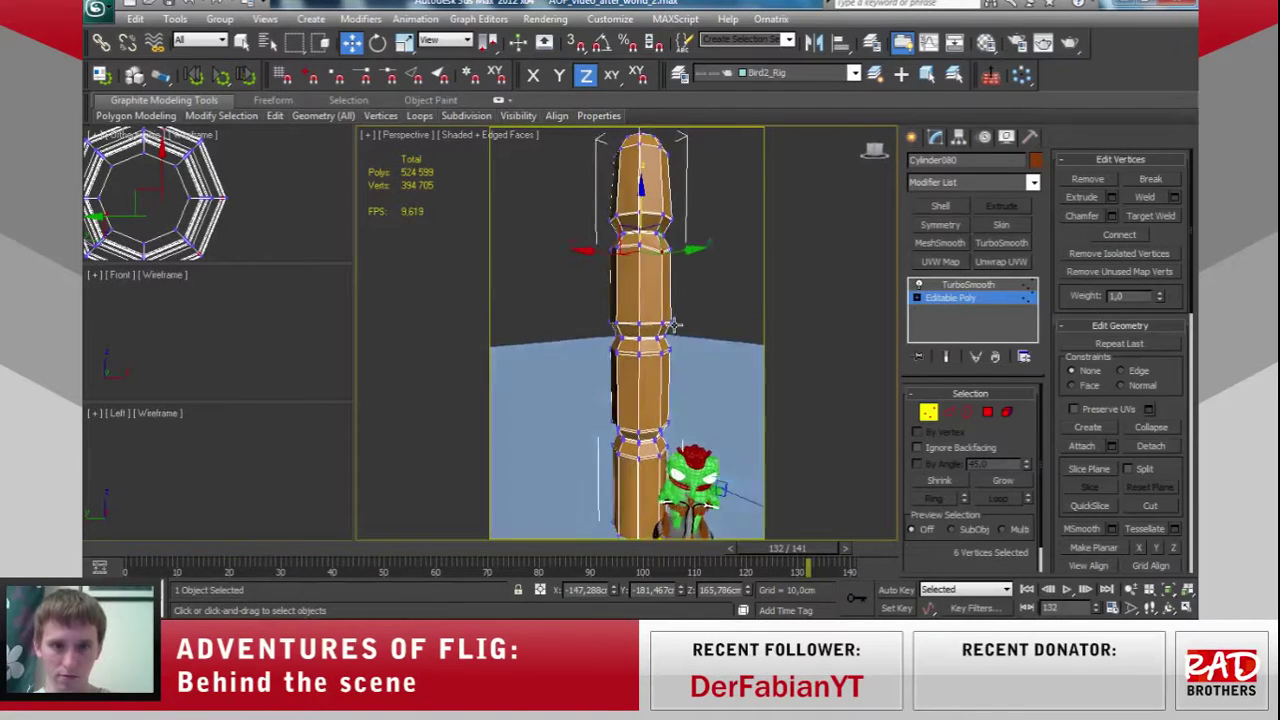
pyautogui.click(640, 344)
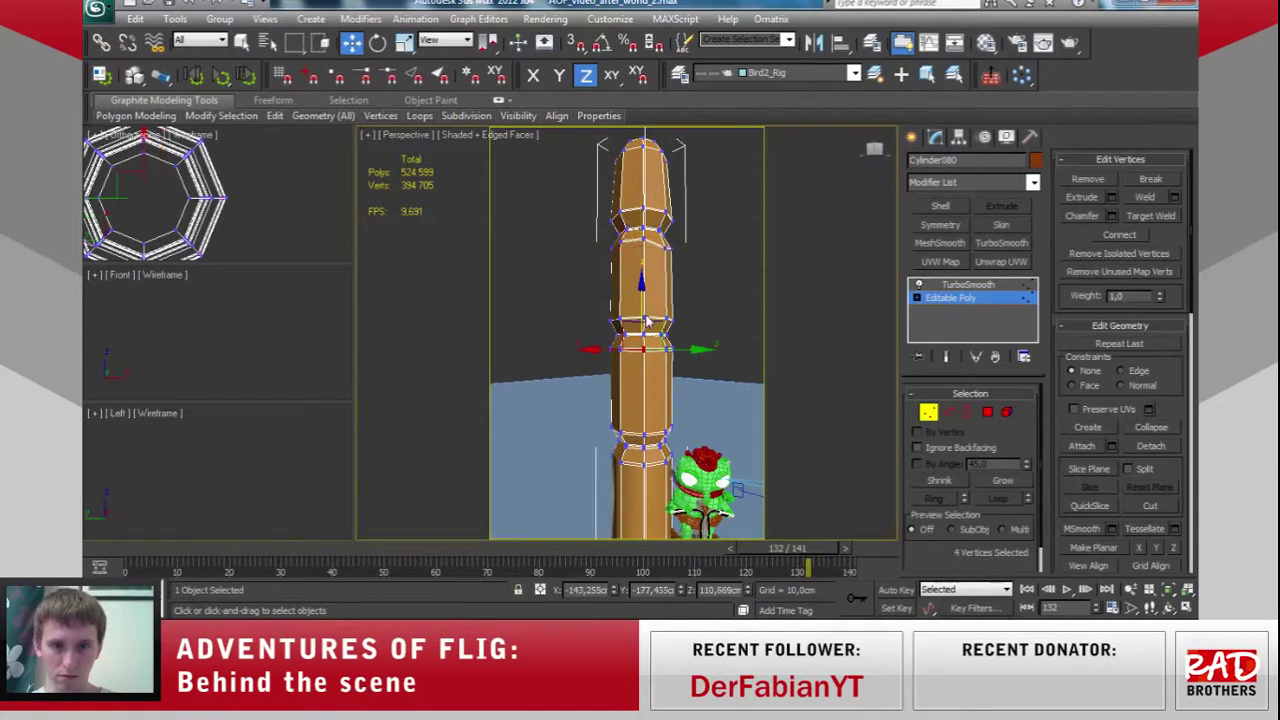
pyautogui.moveTo(639, 308)
pyautogui.keyDown('alt'); pyautogui.mouseDown(button='middle')
pyautogui.moveTo(550, 380)
pyautogui.moveTo(672, 372)
pyautogui.mouseUp(button='middle'); pyautogui.keyUp('alt')
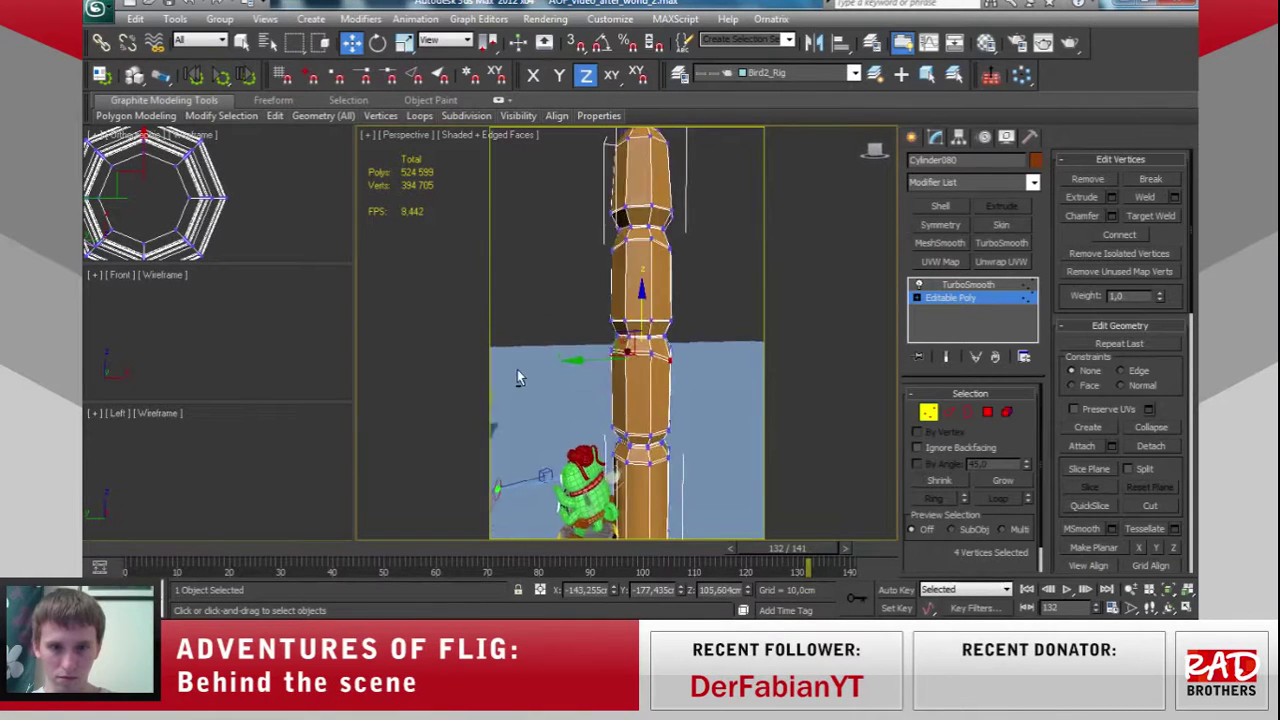
pyautogui.click(671, 363)
pyautogui.keyDown('alt'); pyautogui.moveTo(672, 350); pyautogui.dragTo(641, 337, button='middle'); pyautogui.keyUp('alt')
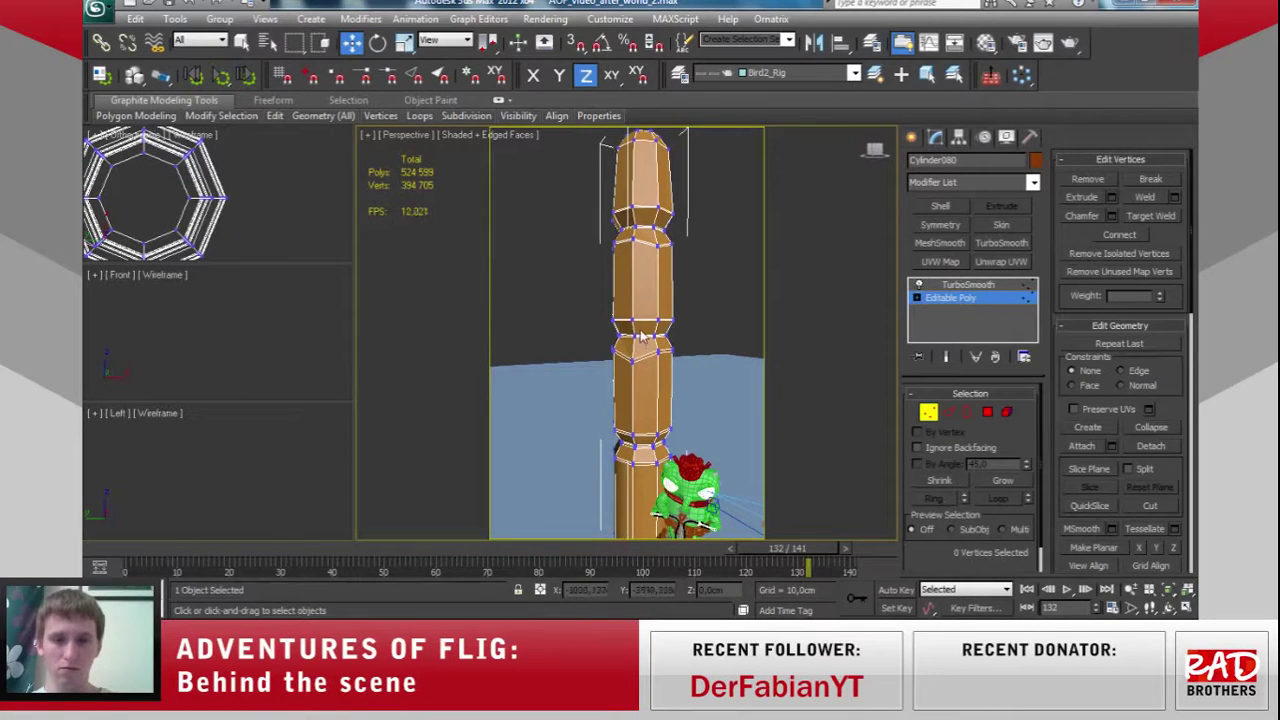
pyautogui.moveTo(655, 345); pyautogui.dragTo(632, 295)
pyautogui.click(690, 302)
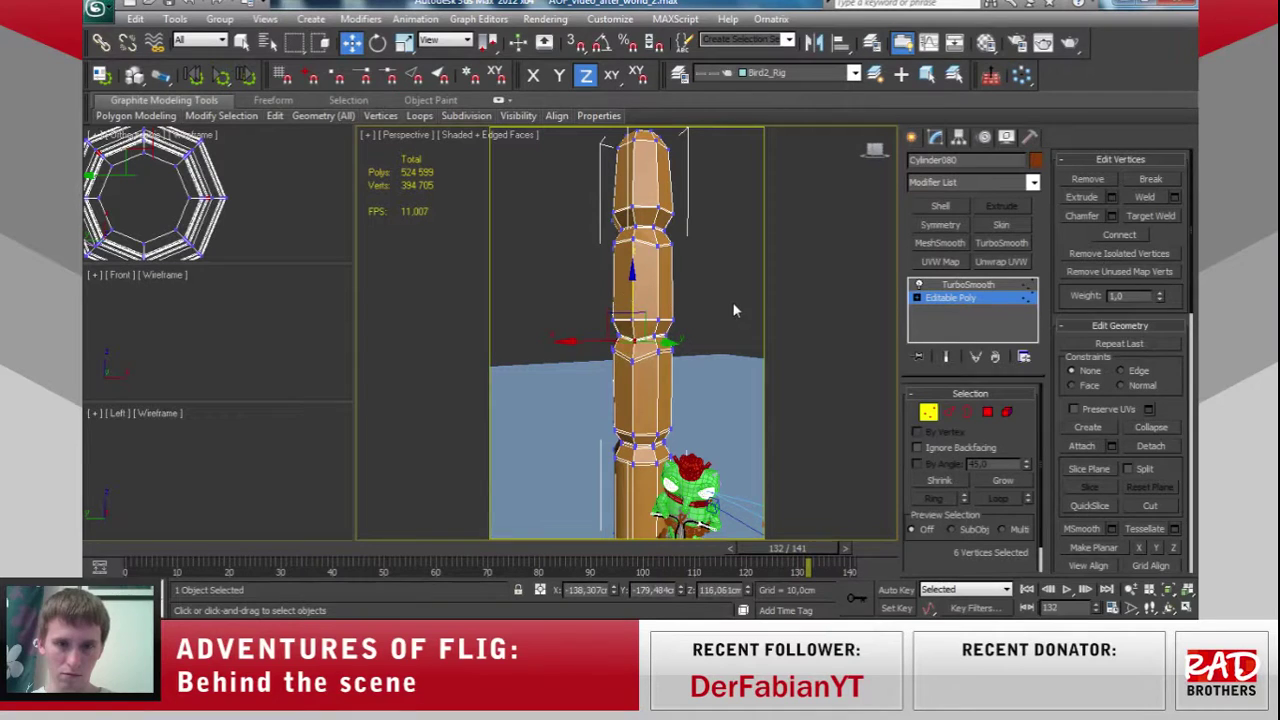
pyautogui.moveTo(652, 330); pyautogui.dragTo(648, 326)
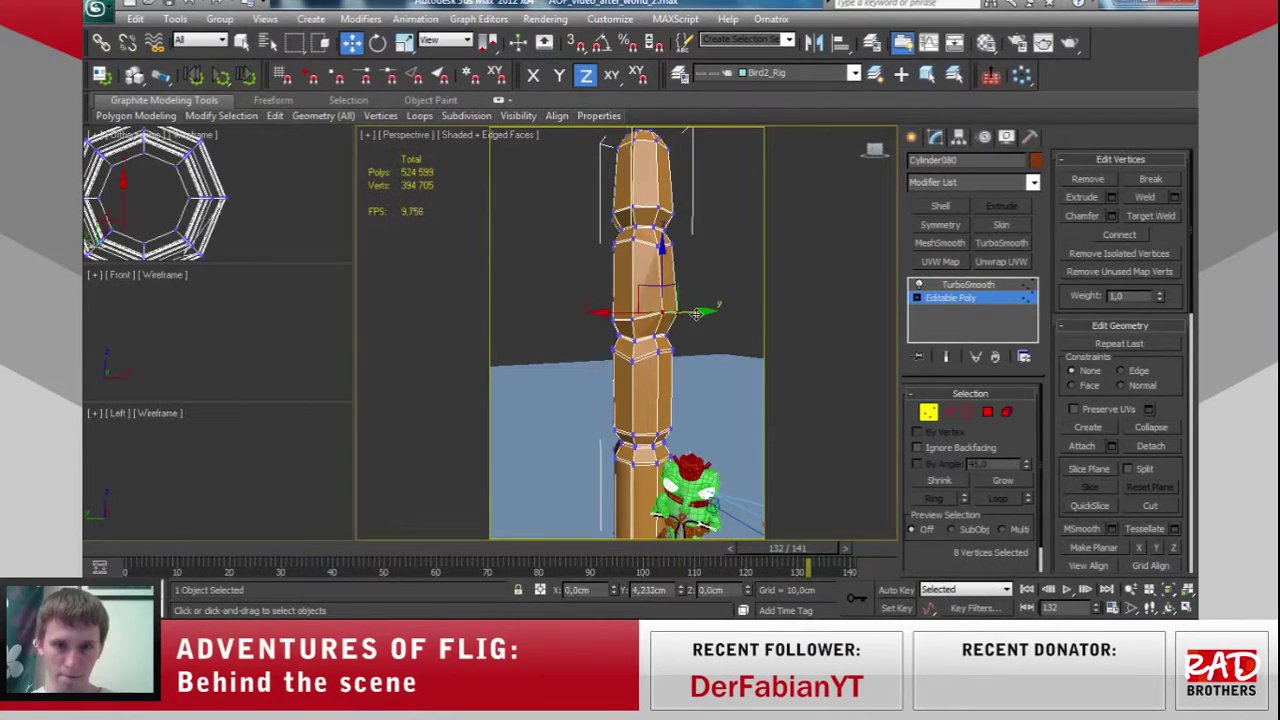
pyautogui.moveTo(718, 376)
pyautogui.keyDown('alt'); pyautogui.mouseDown(button='middle')
pyautogui.moveTo(394, 363)
pyautogui.moveTo(698, 392)
pyautogui.moveTo(737, 360)
pyautogui.mouseUp(button='middle'); pyautogui.keyUp('alt')
pyautogui.moveTo(636, 481); pyautogui.dragTo(632, 490)
pyautogui.moveTo(640, 388)
pyautogui.mouseDown()
pyautogui.moveTo(641, 402)
pyautogui.moveTo(685, 398)
pyautogui.mouseUp()
pyautogui.click(928, 413)
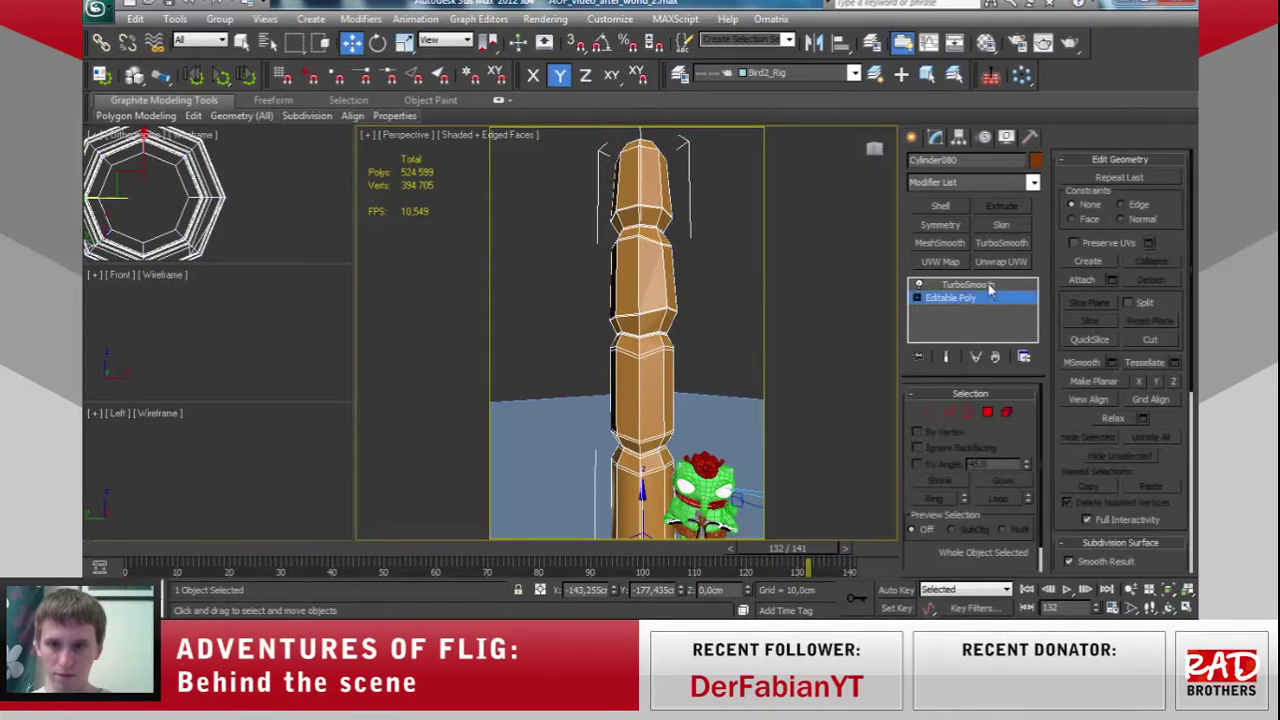
# Return to the TurboSmooth level and orbit around the smoothed Cylinder080 column.
pyautogui.click(1000, 285)
pyautogui.moveTo(744, 395)
pyautogui.keyDown('alt'); pyautogui.mouseDown(button='middle')
pyautogui.moveTo(418, 397)
pyautogui.moveTo(676, 416)
pyautogui.mouseUp(button='middle'); pyautogui.keyUp('alt')
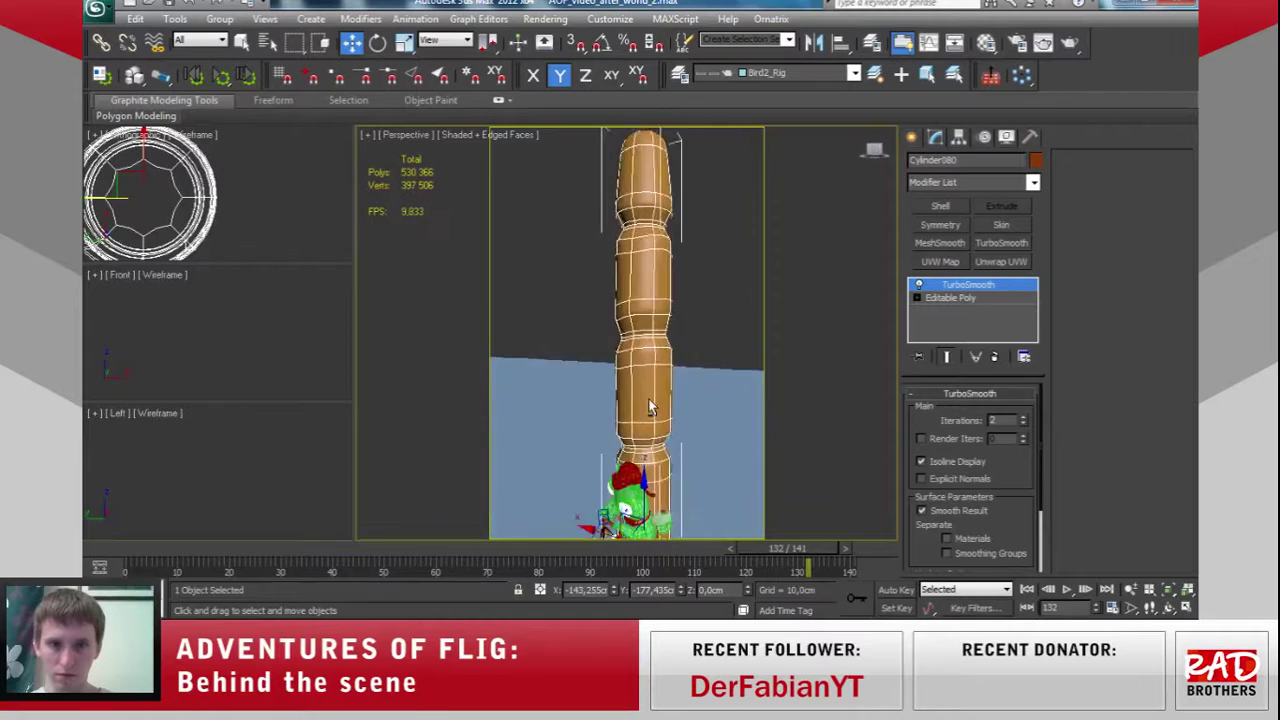
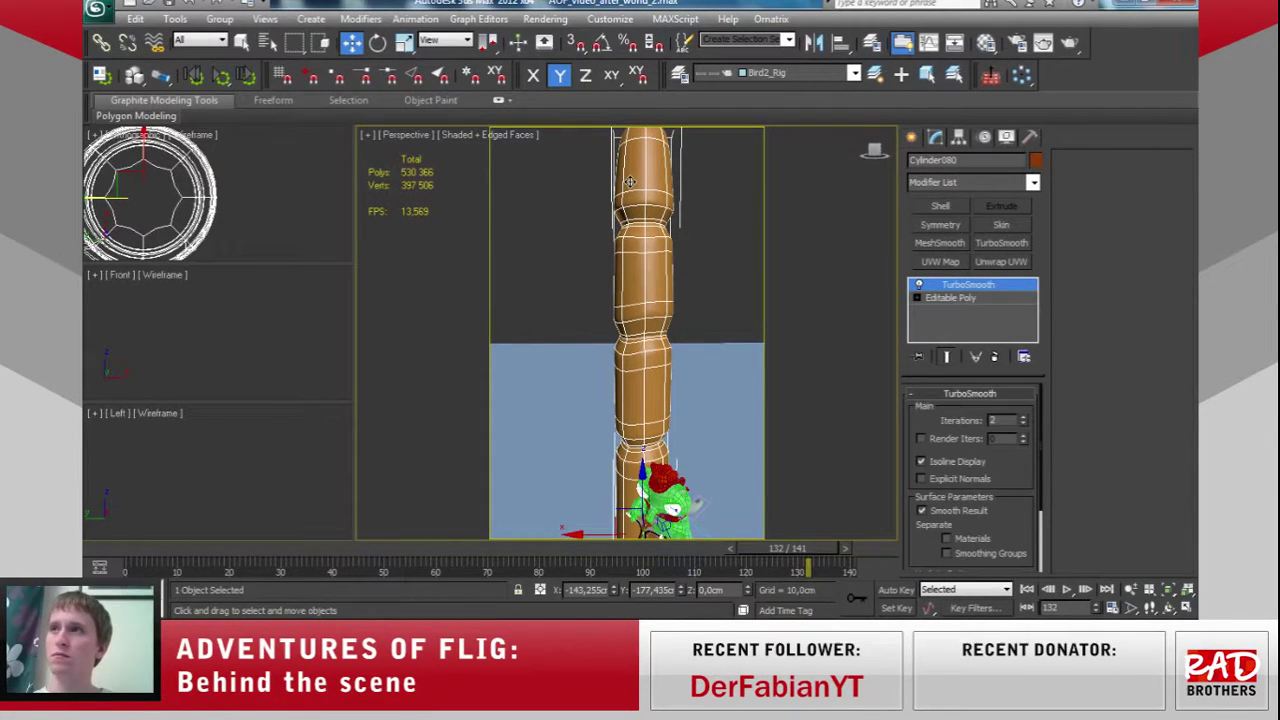
# Bring the column top into view and pick the Plane standard primitive.
pyautogui.moveTo(658, 200)
pyautogui.mouseDown(button='middle')
pyautogui.moveTo(660, 255)
pyautogui.moveTo(635, 312)
pyautogui.mouseUp(button='middle')
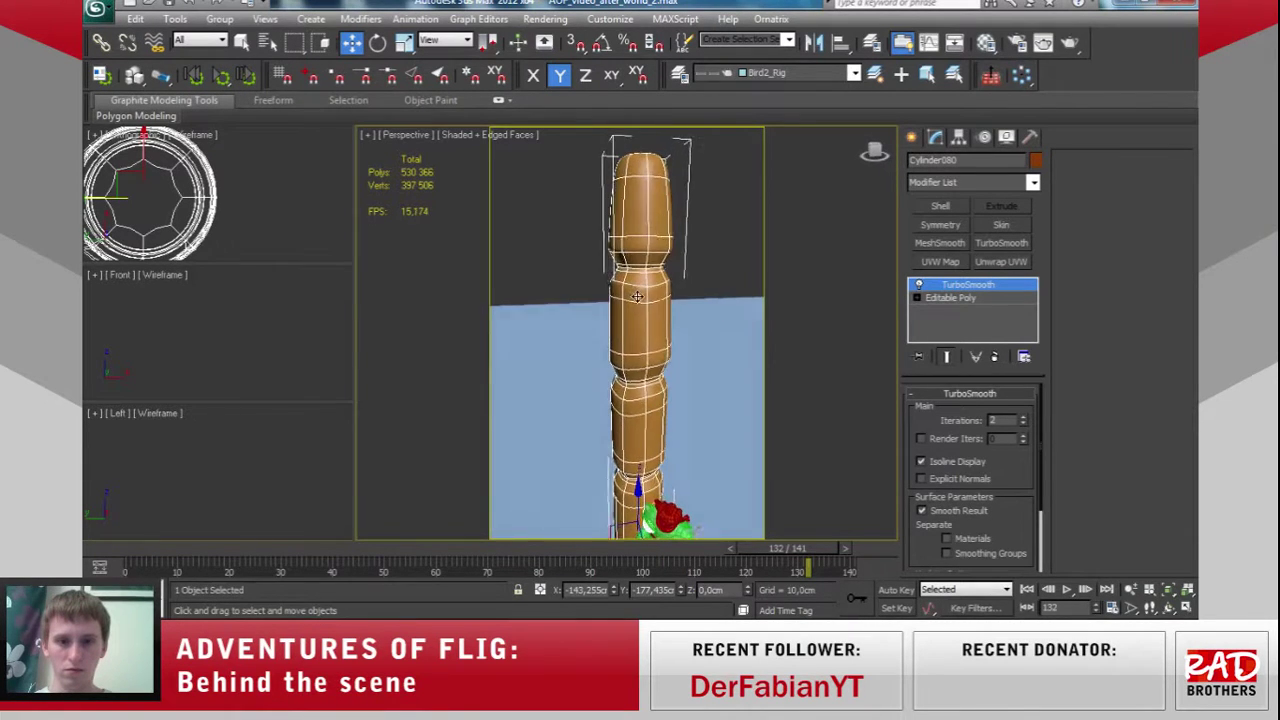
pyautogui.press('F4')
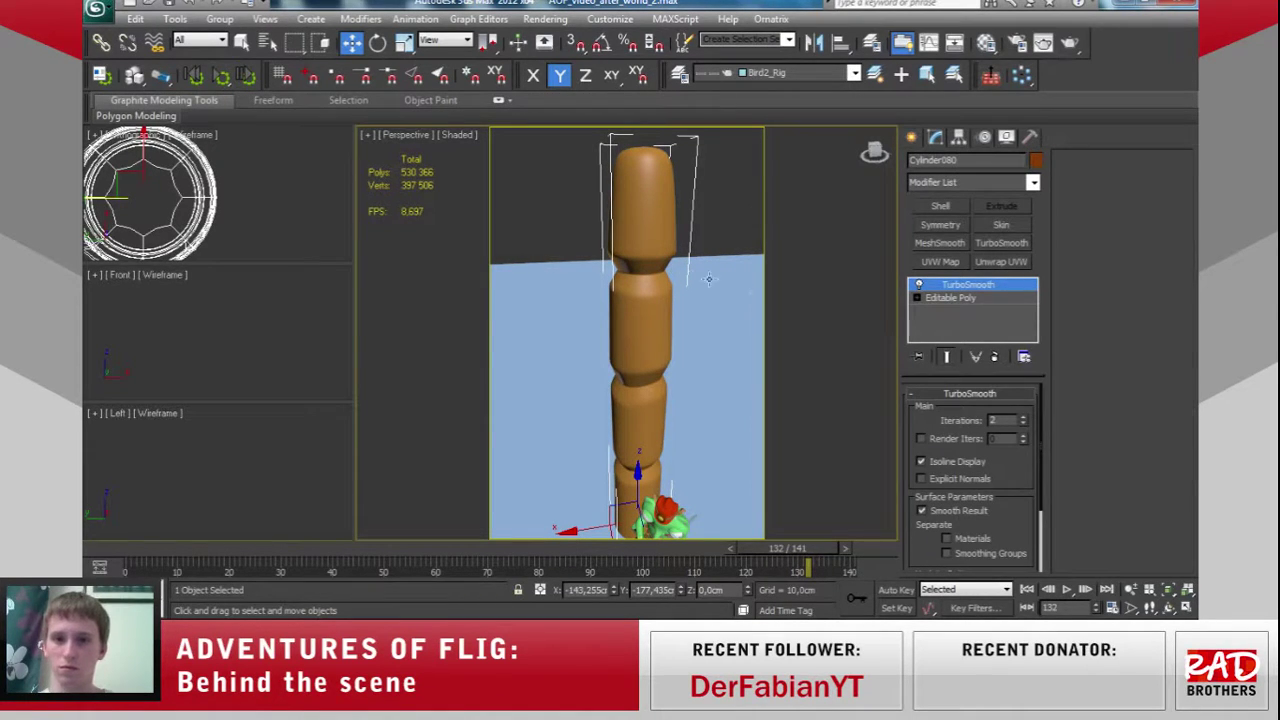
pyautogui.press('F4')
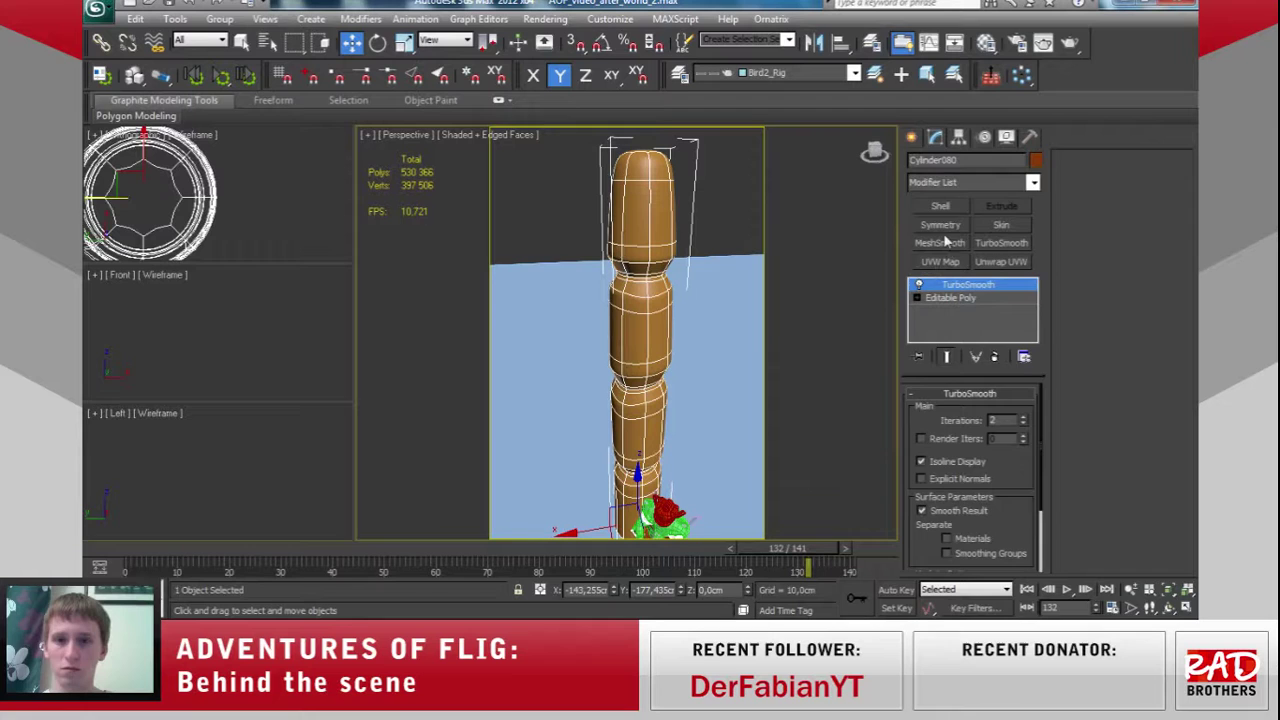
pyautogui.click(912, 140)
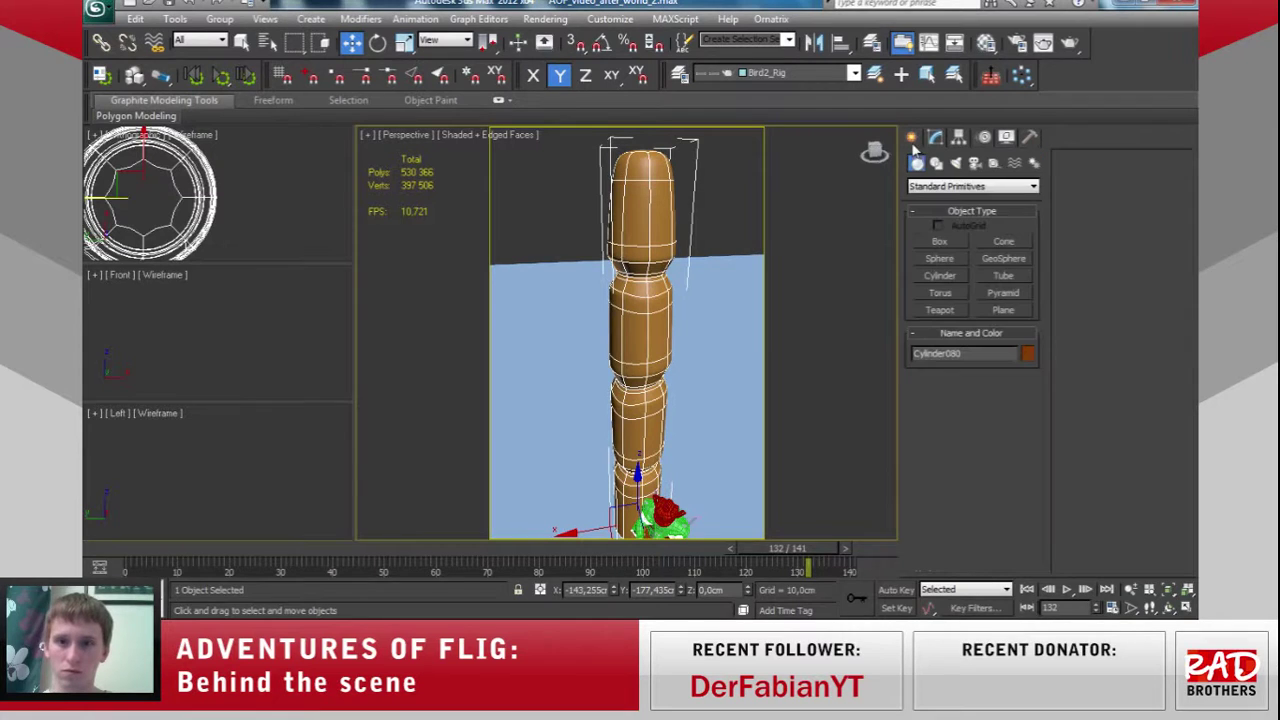
pyautogui.click(1013, 306)
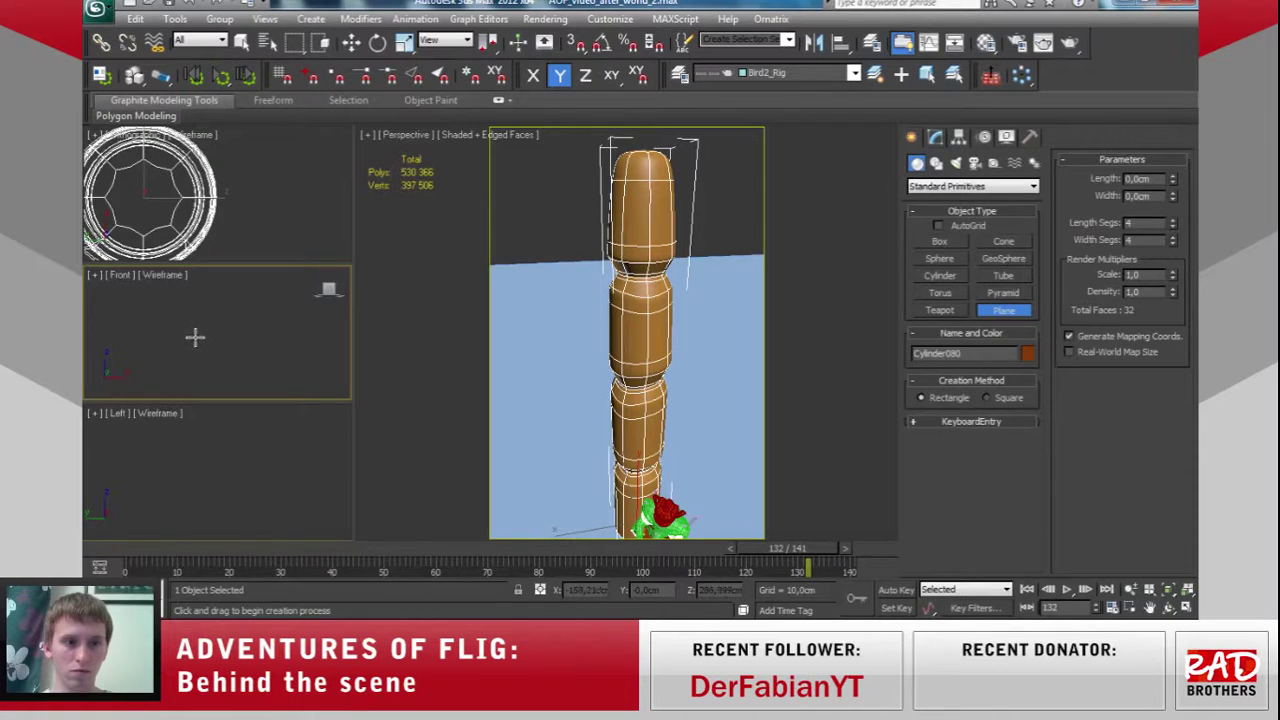
# Zoom extents in all views and save the scene.
pyautogui.hotkey('ctrl', 'shift', 'z')
pyautogui.scroll(3, 297, 330)
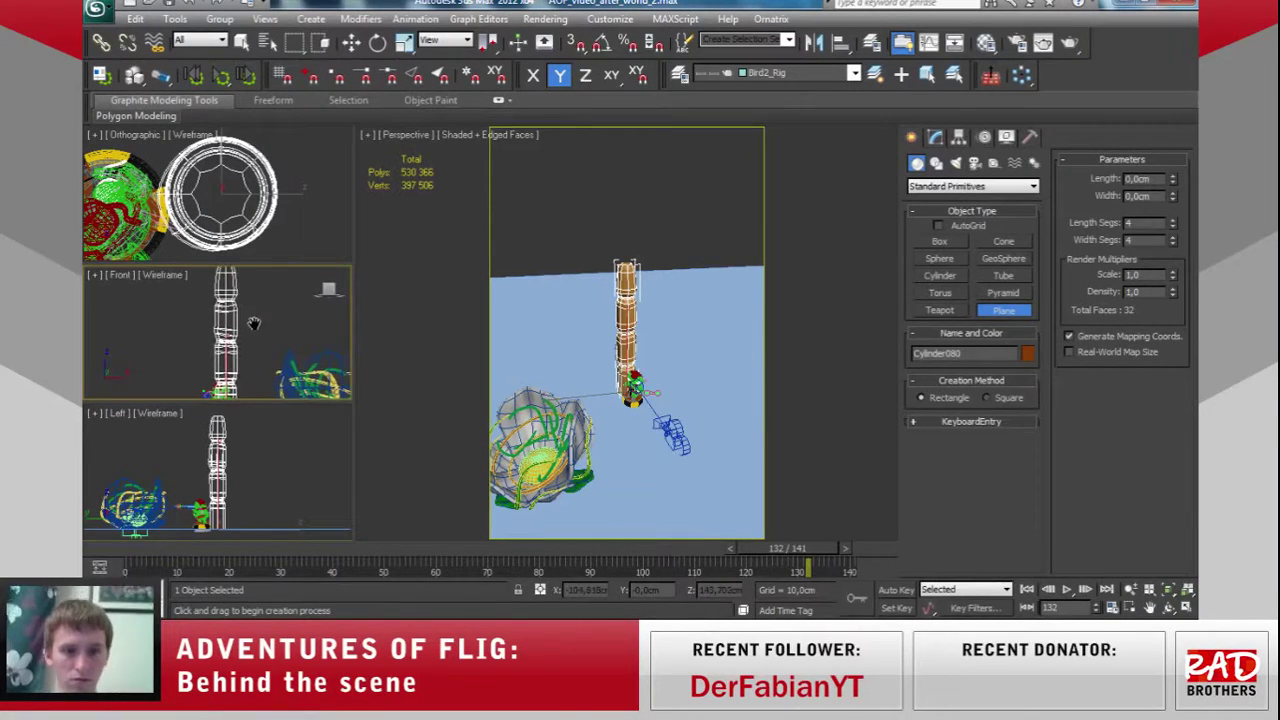
pyautogui.click(579, 313)
pyautogui.hotkey('ctrl', 's')
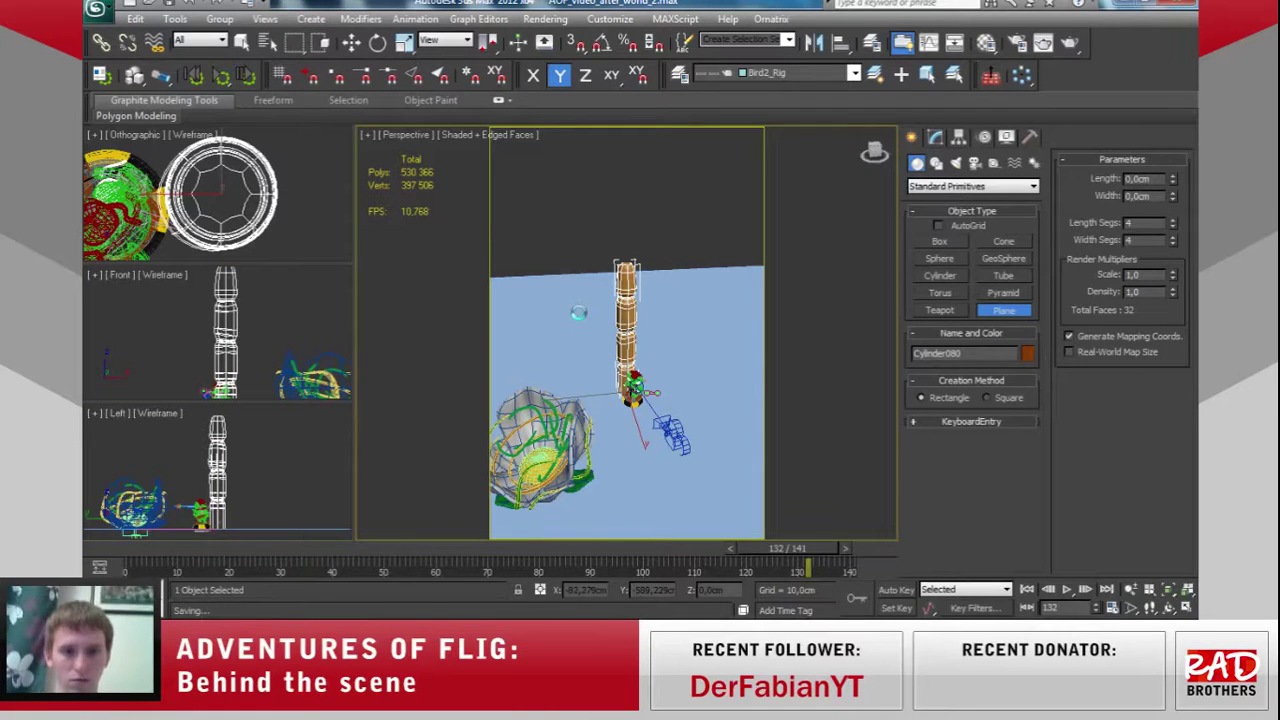
# In the maximized Front view, draw a 4x4-segment plane beside the column top.
pyautogui.scroll(2, 240, 350)
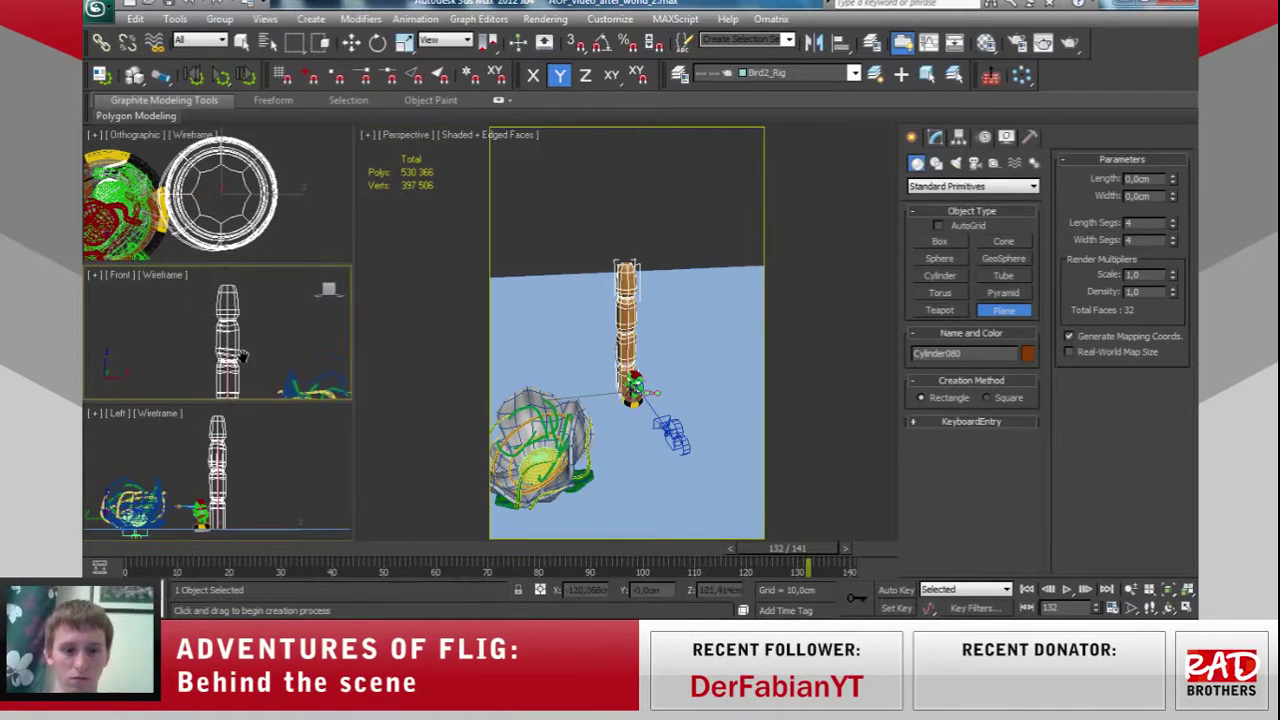
pyautogui.hotkey('alt', 'w')
pyautogui.moveTo(533, 368)
pyautogui.mouseDown(button='middle')
pyautogui.moveTo(485, 250)
pyautogui.moveTo(528, 337)
pyautogui.mouseUp(button='middle')
pyautogui.scroll(-2, 485, 250)
pyautogui.scroll(2, 514, 371)
pyautogui.scroll(2, 516, 314)
pyautogui.moveTo(499, 252); pyautogui.dragTo(587, 366)
# Set the plane's Length Segs to 1 and widen it to about 31.7 cm.
pyautogui.press('w')
pyautogui.click(937, 137)
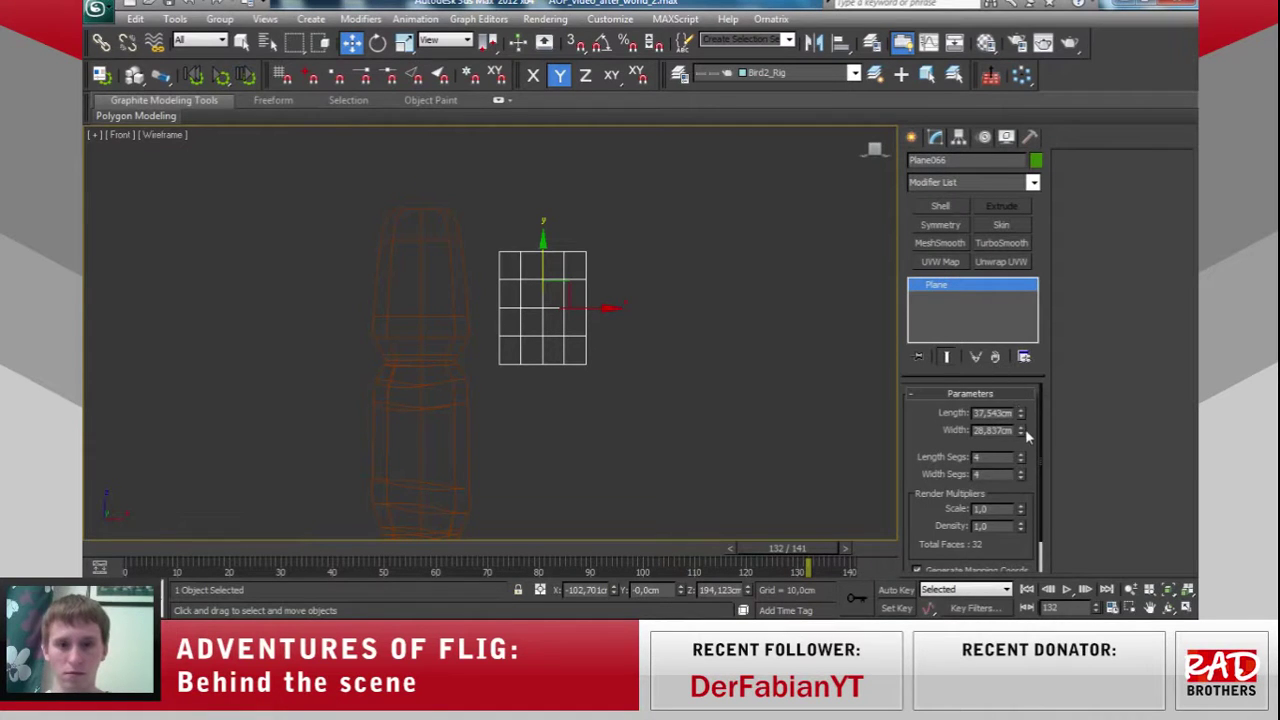
pyautogui.rightClick(1021, 460)
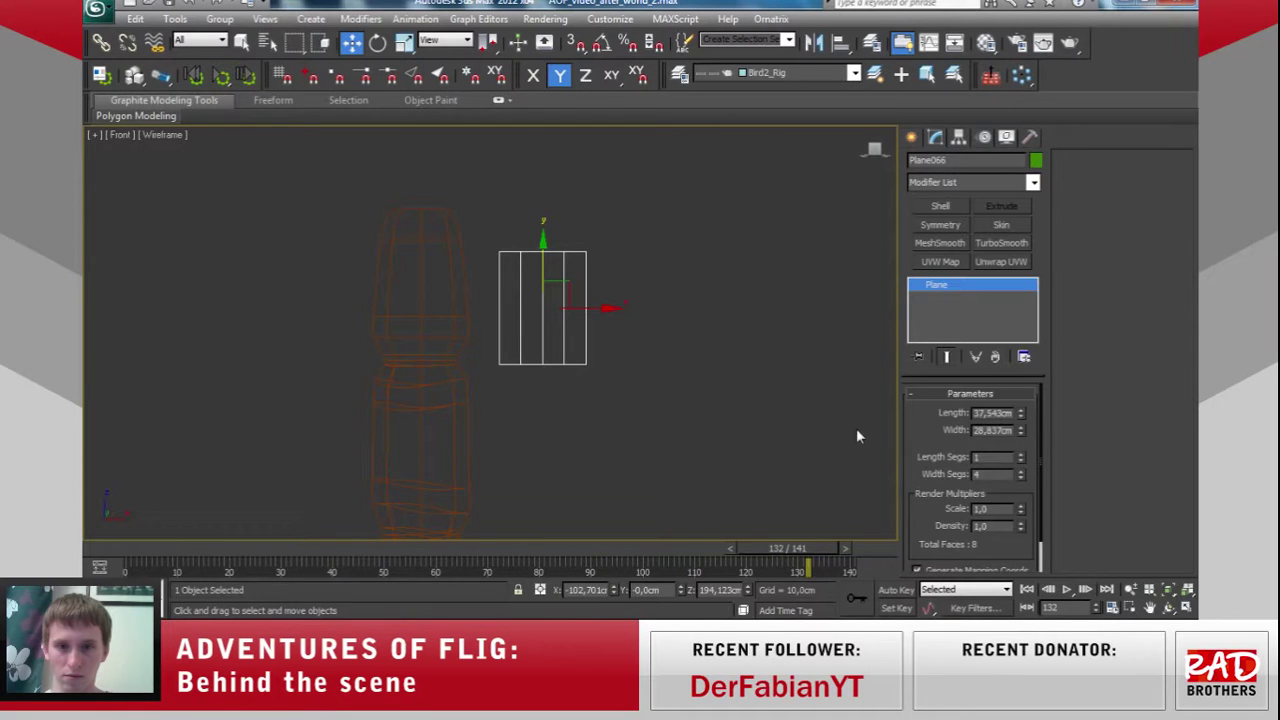
pyautogui.moveTo(1020, 431); pyautogui.dragTo(1017, 463)
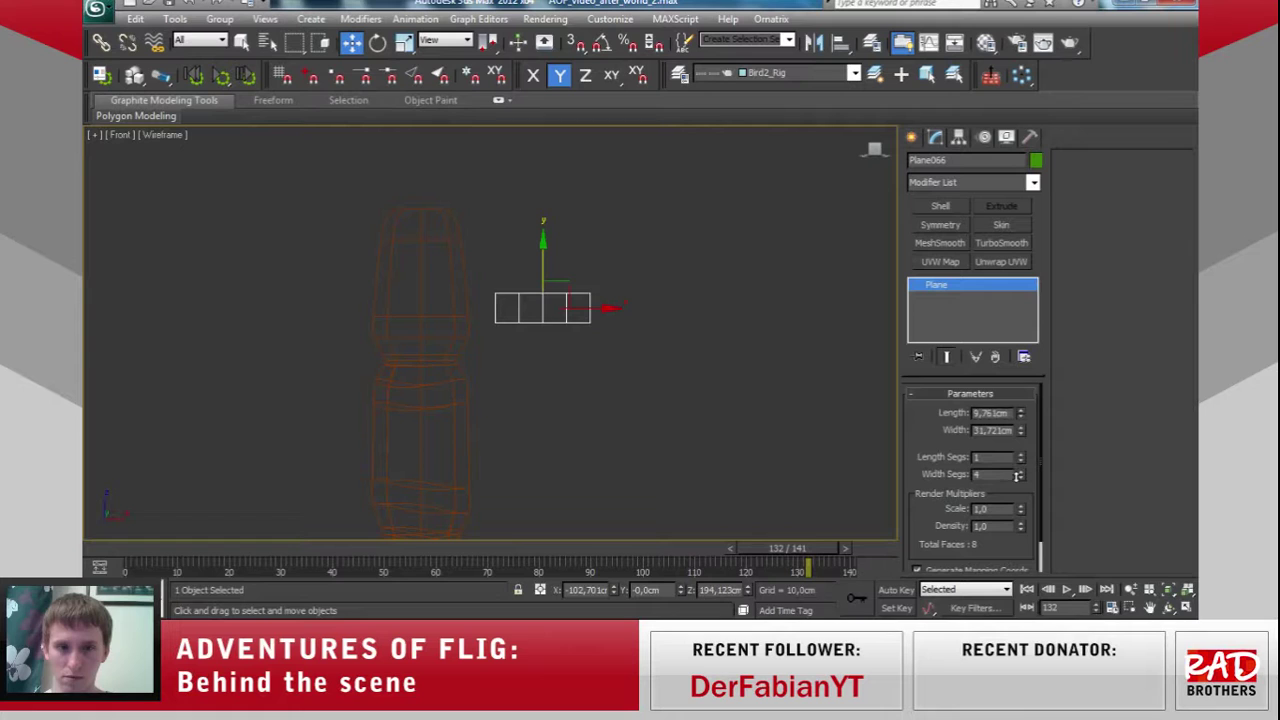
pyautogui.rightClick(545, 308)
pyautogui.moveTo(576, 457)
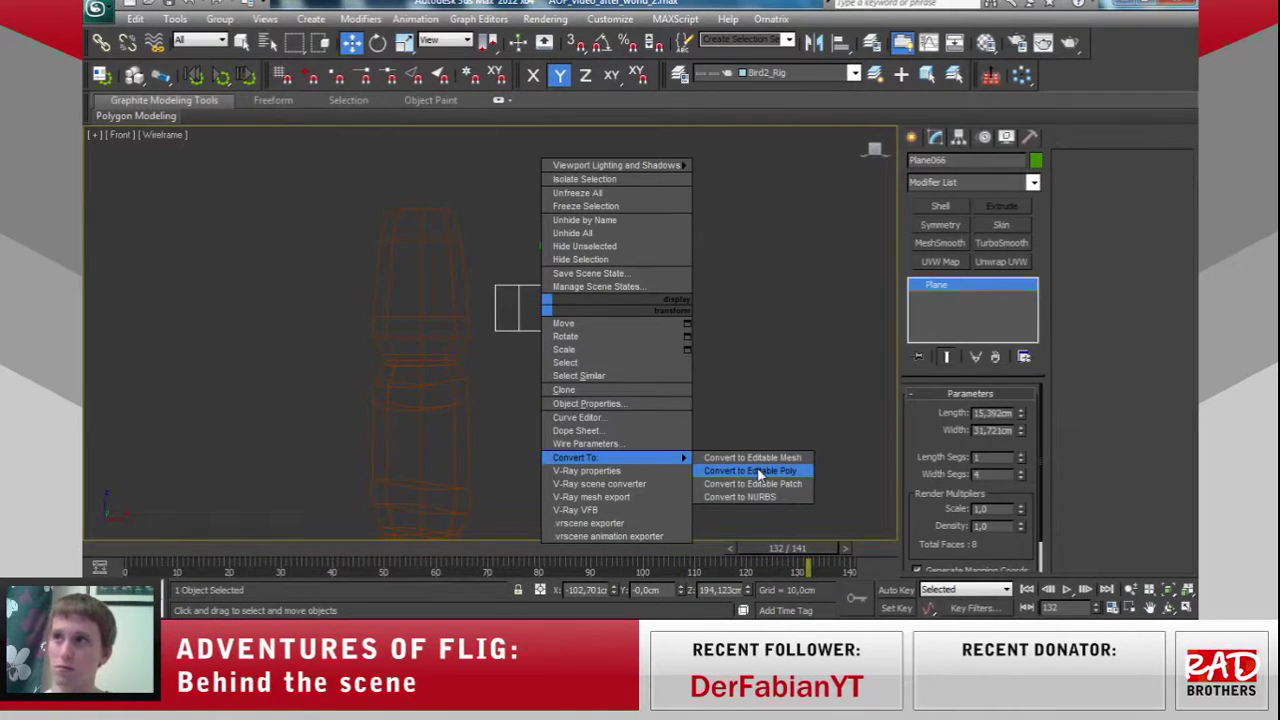
# Convert the plane to Editable Poly and rotate it 90° about Z to stand upright.
pyautogui.click(757, 467)
pyautogui.press('e')
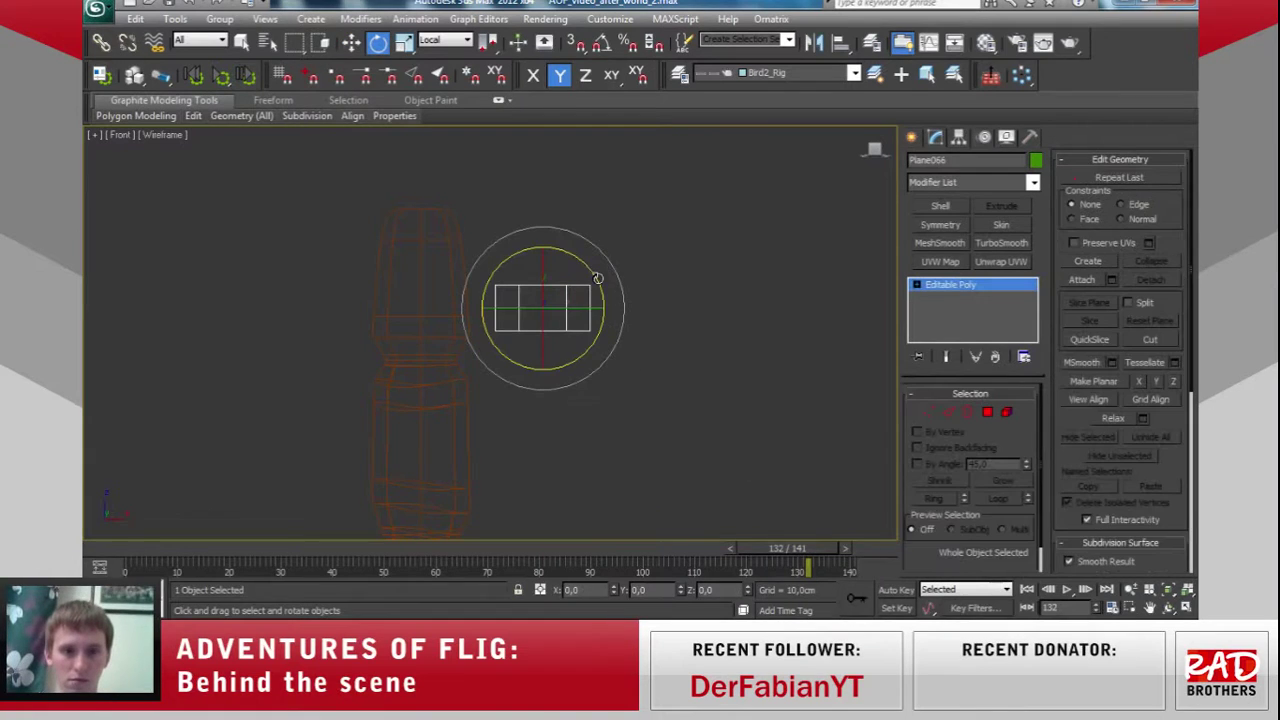
pyautogui.moveTo(597, 278); pyautogui.dragTo(346, 172)
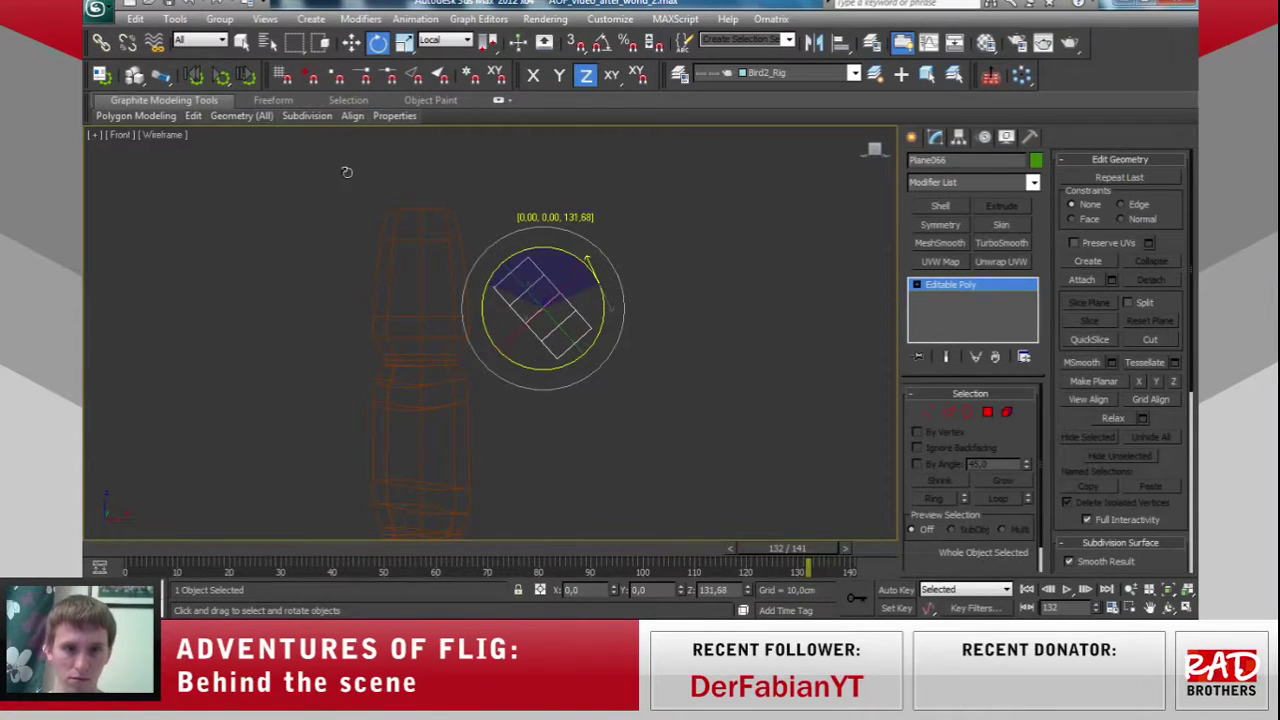
pyautogui.moveTo(575, 258); pyautogui.dragTo(628, 298)
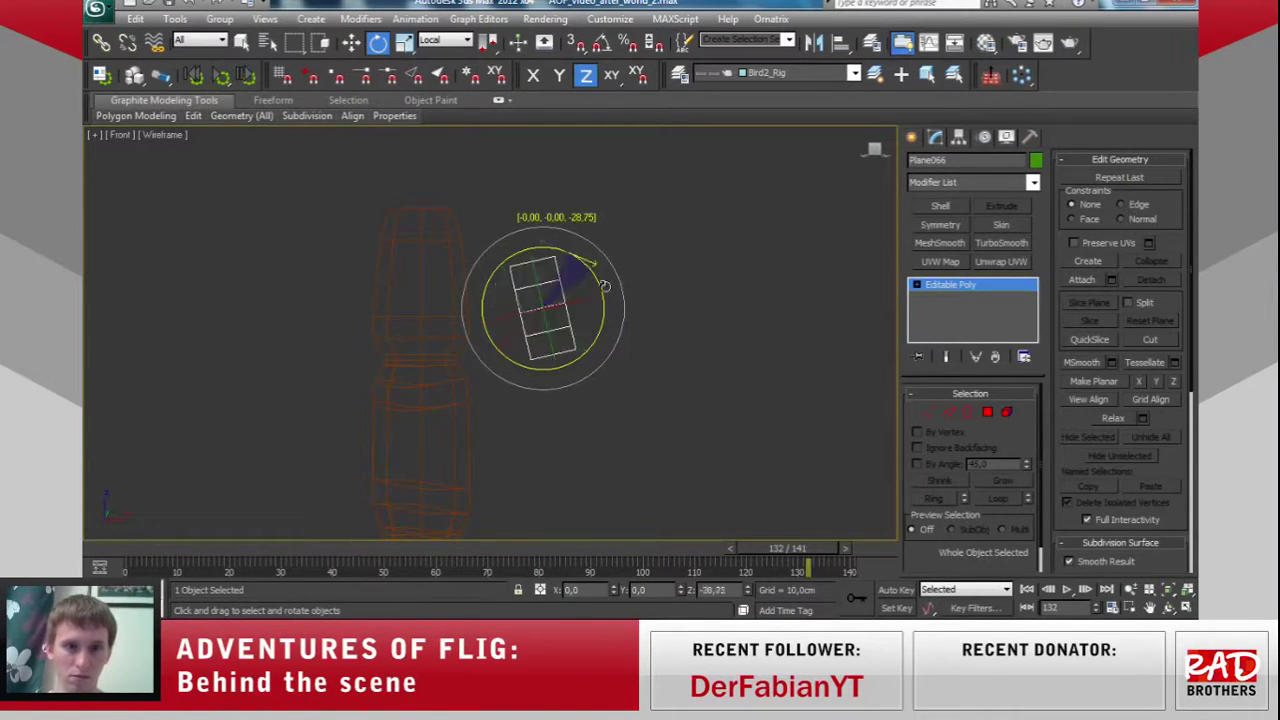
pyautogui.click(351, 42)
pyautogui.scroll(3, 614, 266)
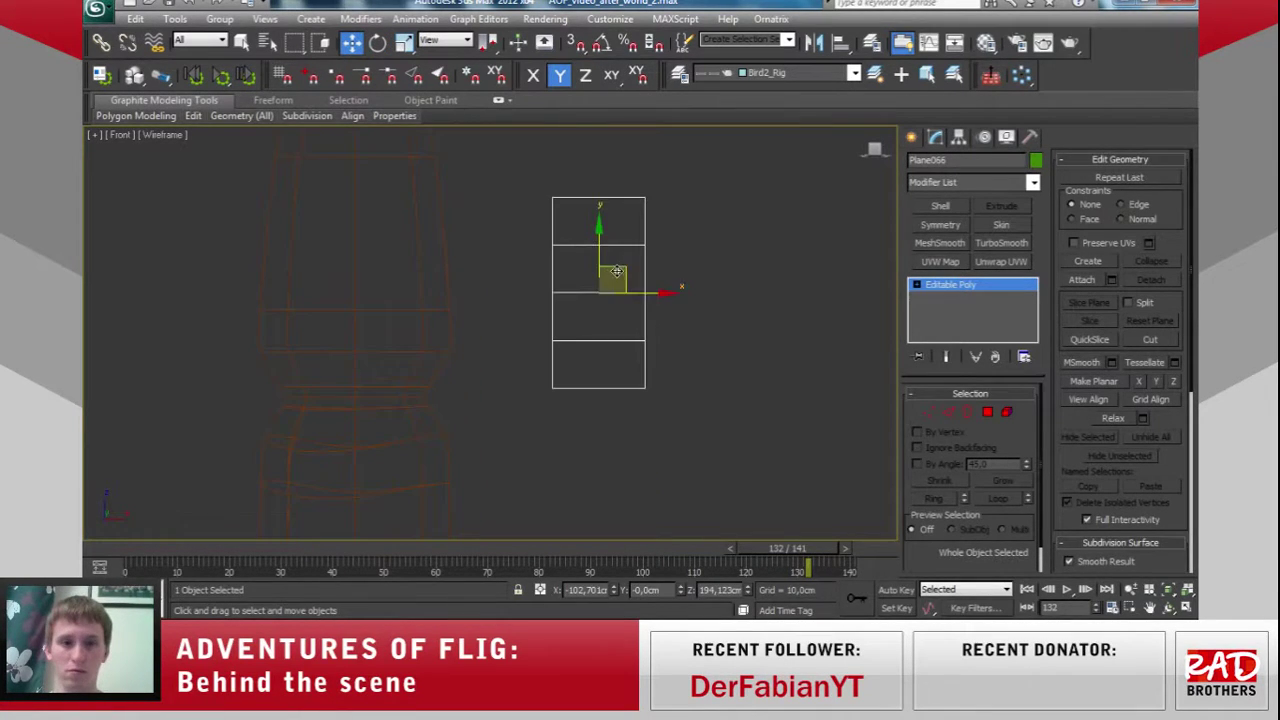
pyautogui.click(948, 410)
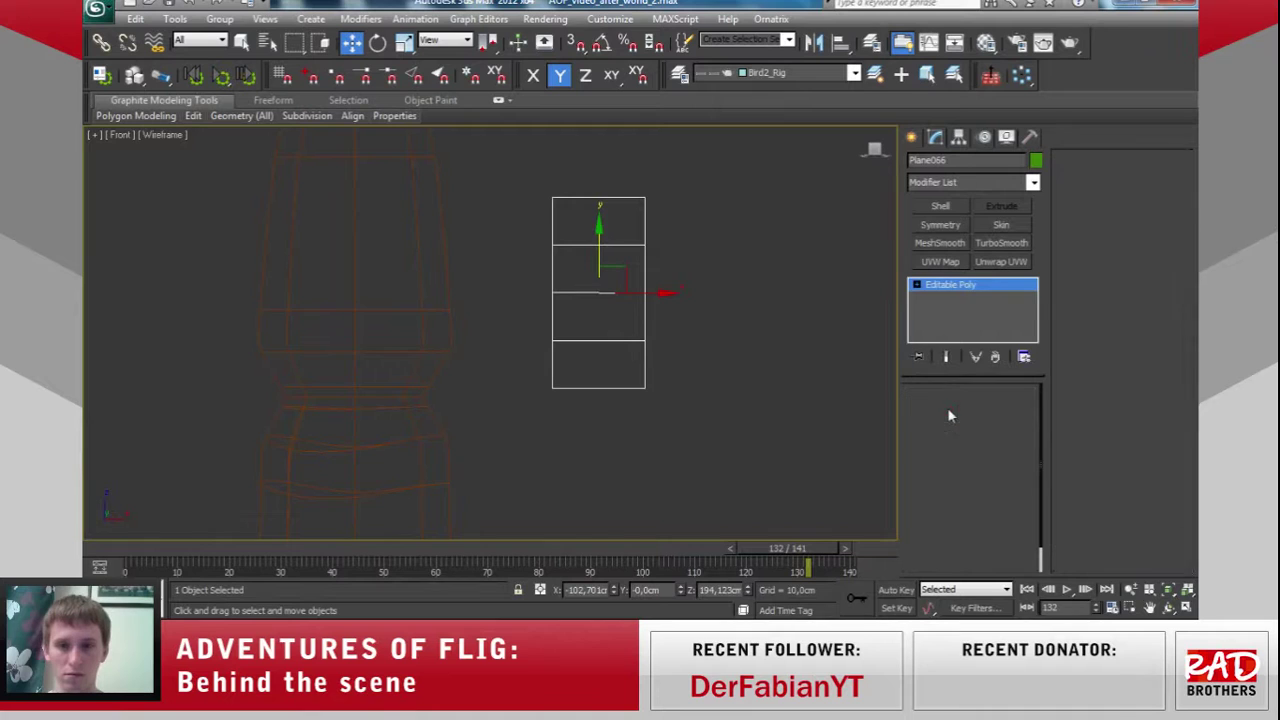
# Shift-drag the top two right-hand edges to extrude new panels outward.
pyautogui.click(646, 226)
pyautogui.keyDown('ctrl'); pyautogui.click(646, 272); pyautogui.keyUp('ctrl')
pyautogui.keyDown('ctrl'); pyautogui.click(643, 312); pyautogui.keyUp('ctrl')
pyautogui.click(703, 287)
pyautogui.click(643, 222)
pyautogui.keyDown('shift'); pyautogui.moveTo(684, 222); pyautogui.dragTo(718, 221); pyautogui.keyUp('shift')
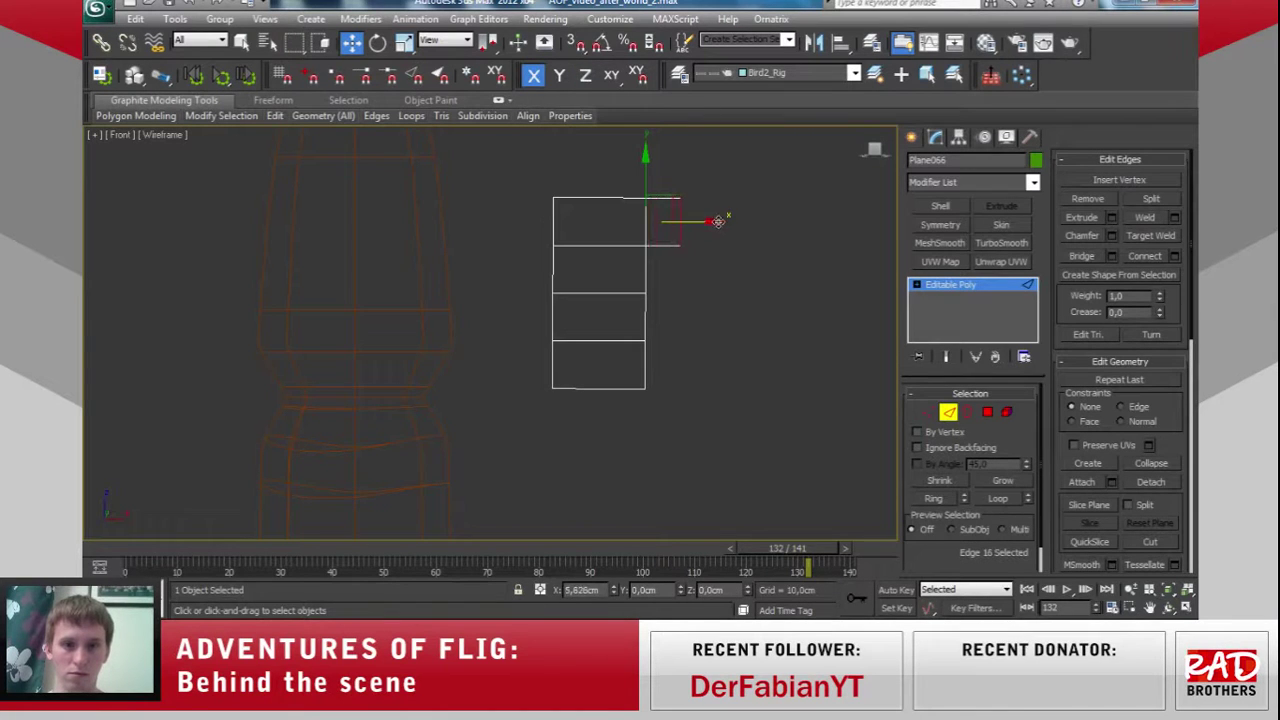
pyautogui.click(645, 263)
pyautogui.keyDown('shift'); pyautogui.moveTo(697, 271); pyautogui.dragTo(731, 274); pyautogui.keyUp('shift')
# Push the top panels further right, then extrude shorter panels from the third and bottom edges.
pyautogui.click(712, 240)
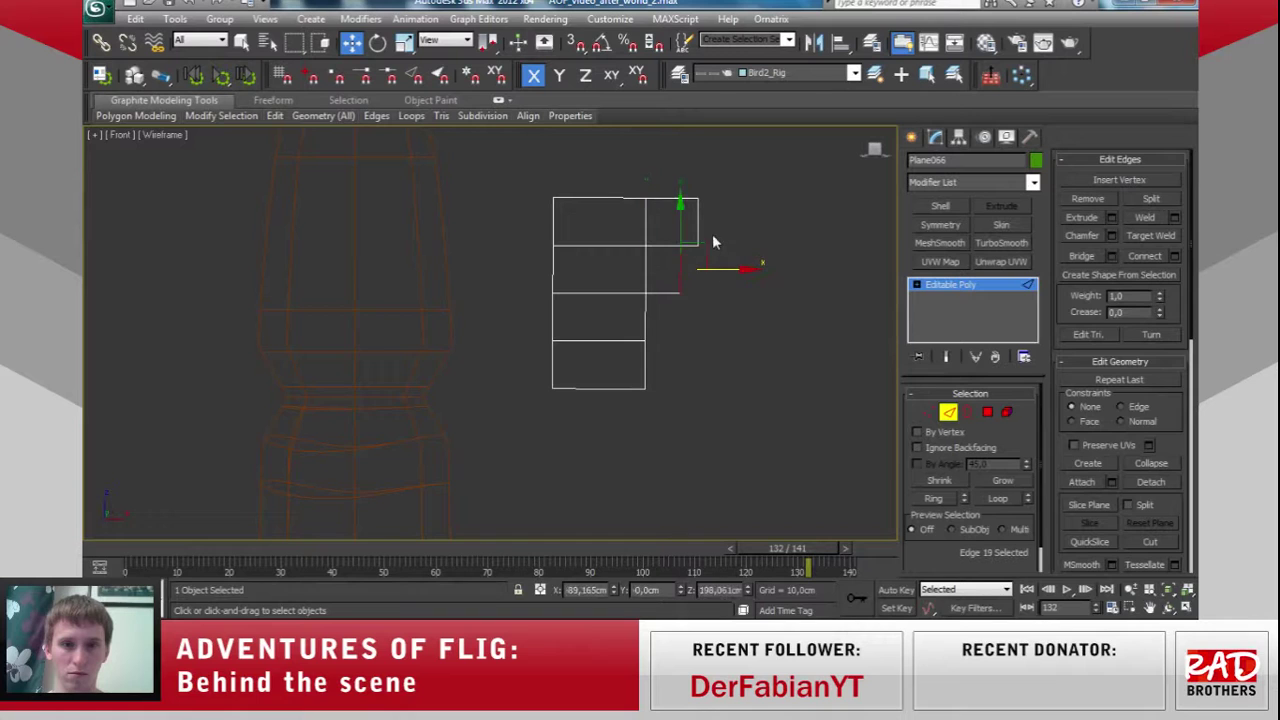
pyautogui.keyDown('ctrl'); pyautogui.click(697, 218); pyautogui.keyUp('ctrl')
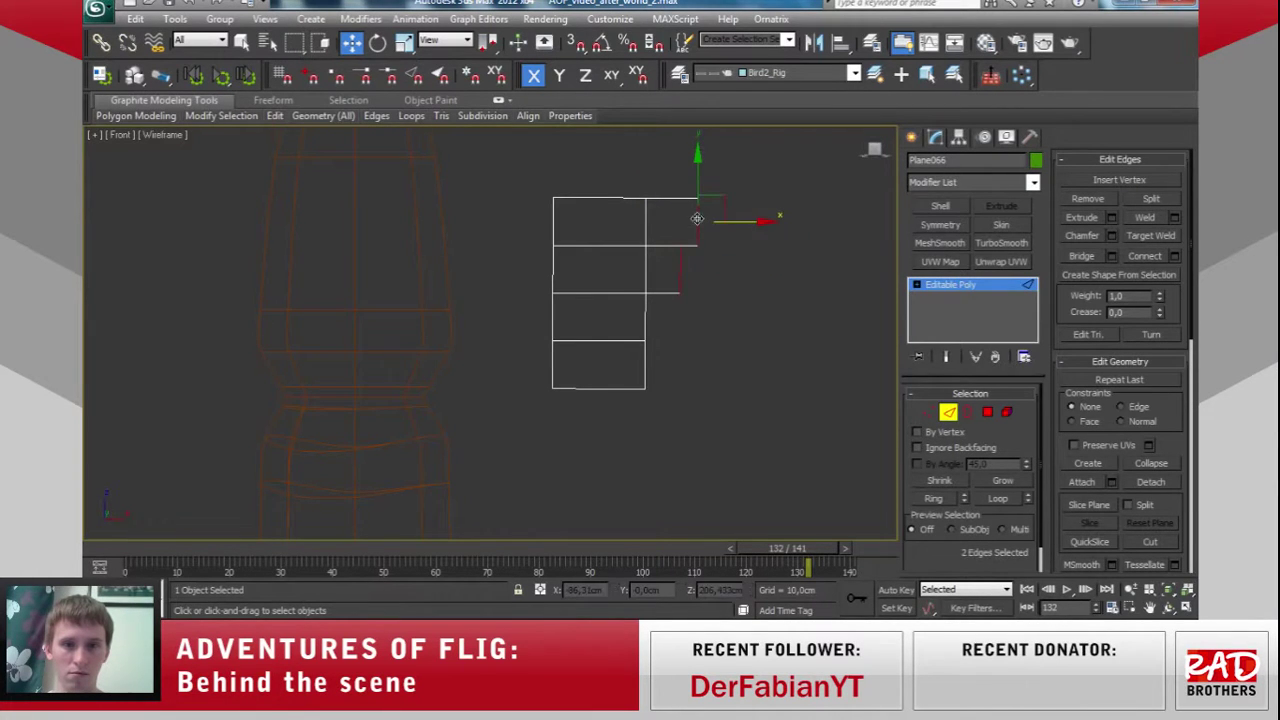
pyautogui.moveTo(750, 221); pyautogui.dragTo(788, 234)
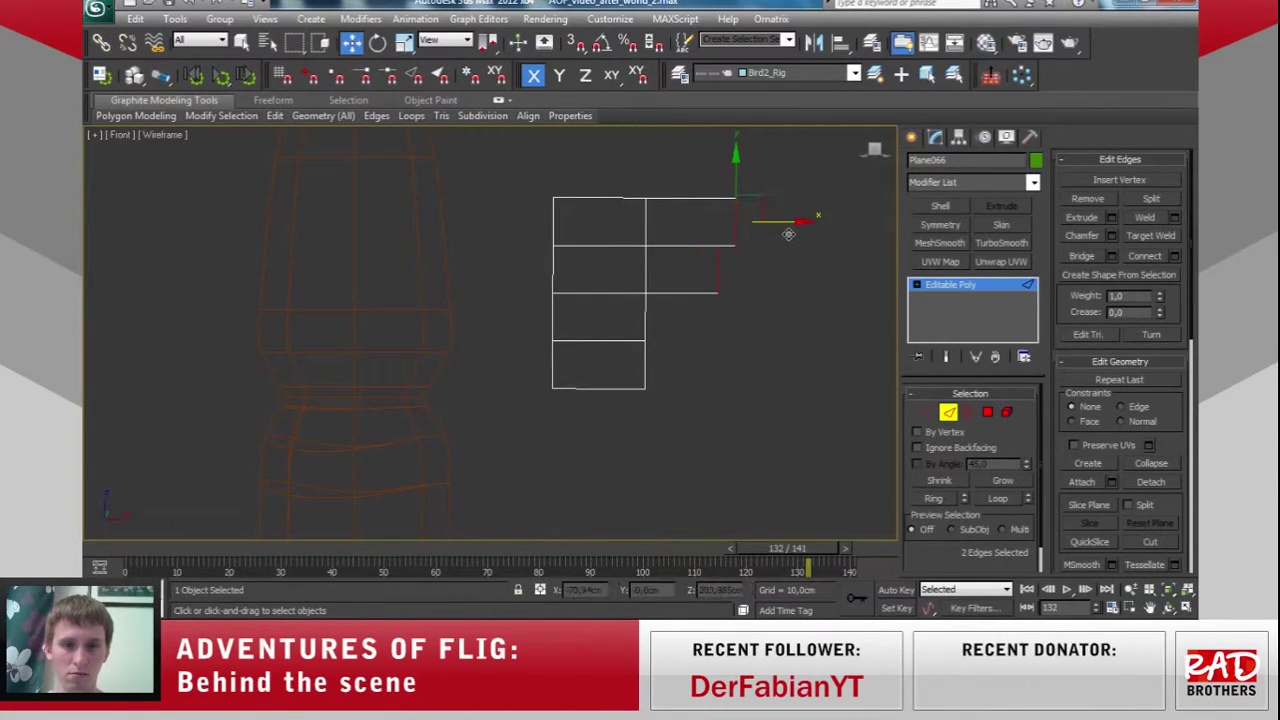
pyautogui.click(649, 318)
pyautogui.moveTo(729, 318); pyautogui.dragTo(772, 318)
pyautogui.click(645, 368)
pyautogui.moveTo(690, 365); pyautogui.dragTo(720, 364)
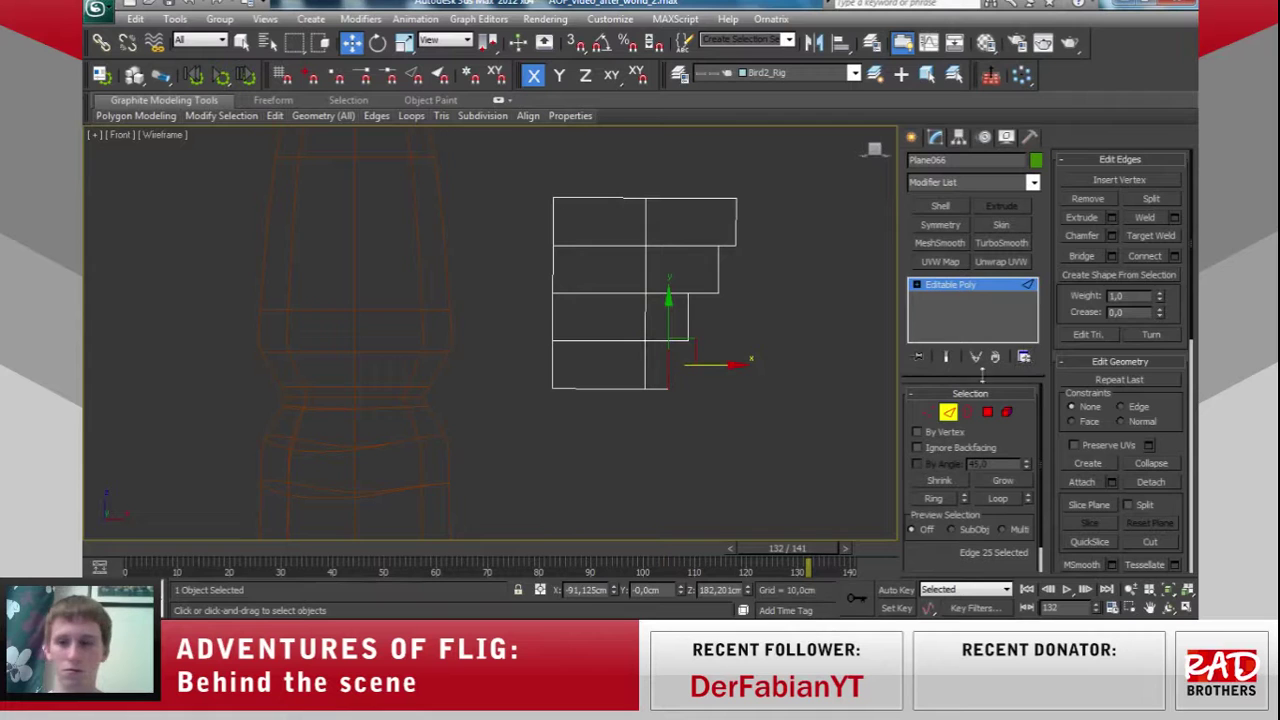
# In Vertex mode, raise the middle-column vertices to peak the panel edges.
pyautogui.click(948, 411)
pyautogui.press('1')
pyautogui.moveTo(667, 266); pyautogui.dragTo(646, 228)
pyautogui.moveTo(652, 356); pyautogui.dragTo(652, 356)
pyautogui.moveTo(642, 281); pyautogui.dragTo(642, 275)
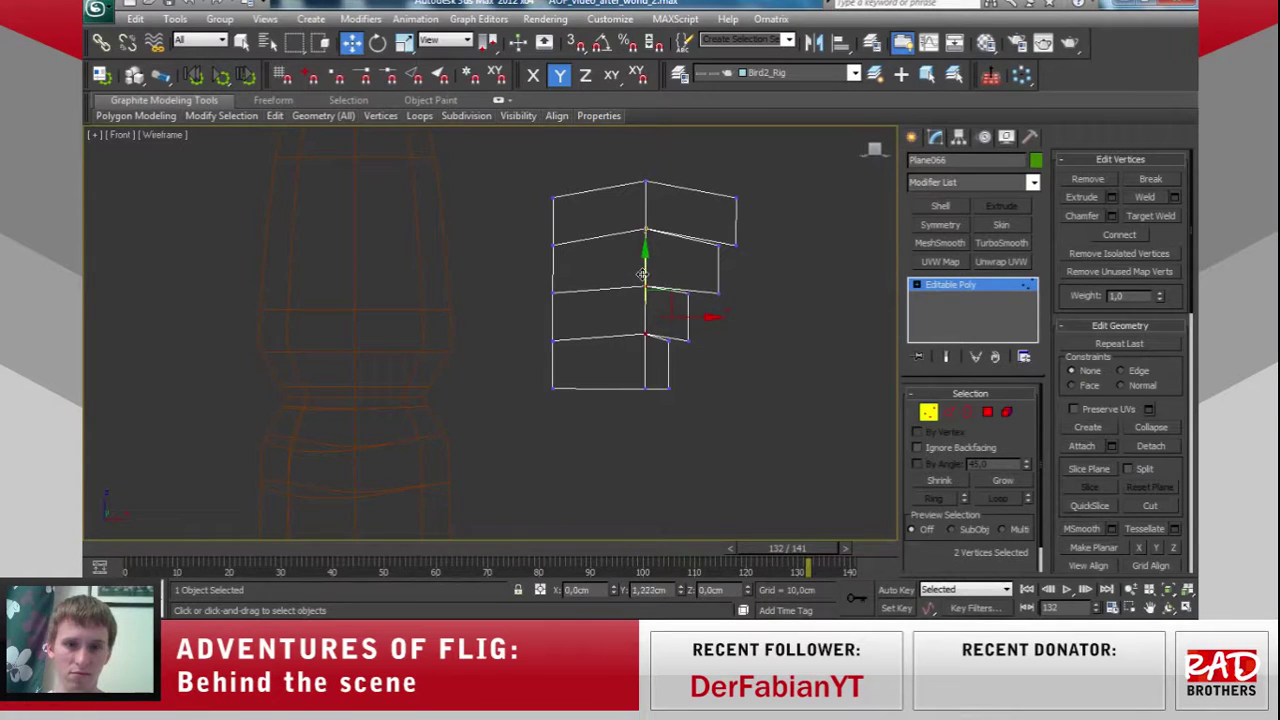
pyautogui.moveTo(615, 365); pyautogui.dragTo(660, 414)
pyautogui.moveTo(648, 356); pyautogui.dragTo(648, 347)
# Squash, tilt and shift the five left-column vertices right and down.
pyautogui.moveTo(538, 175); pyautogui.dragTo(566, 427)
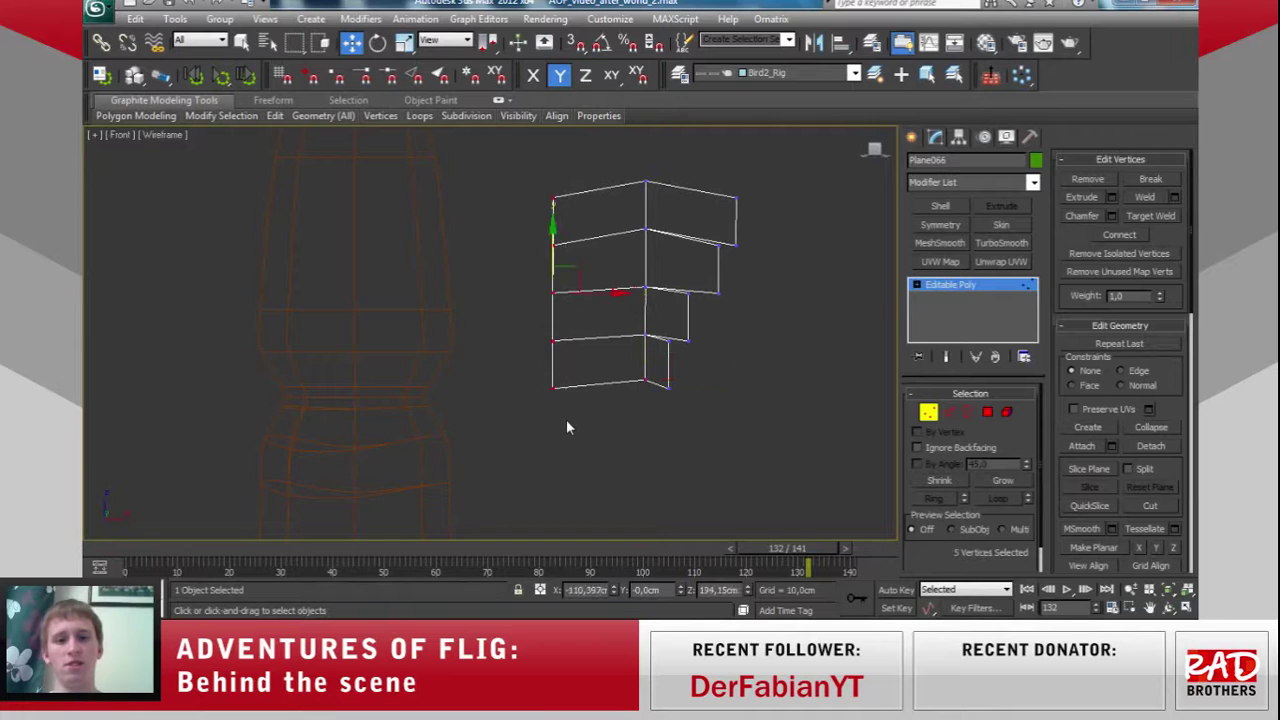
pyautogui.press('r')
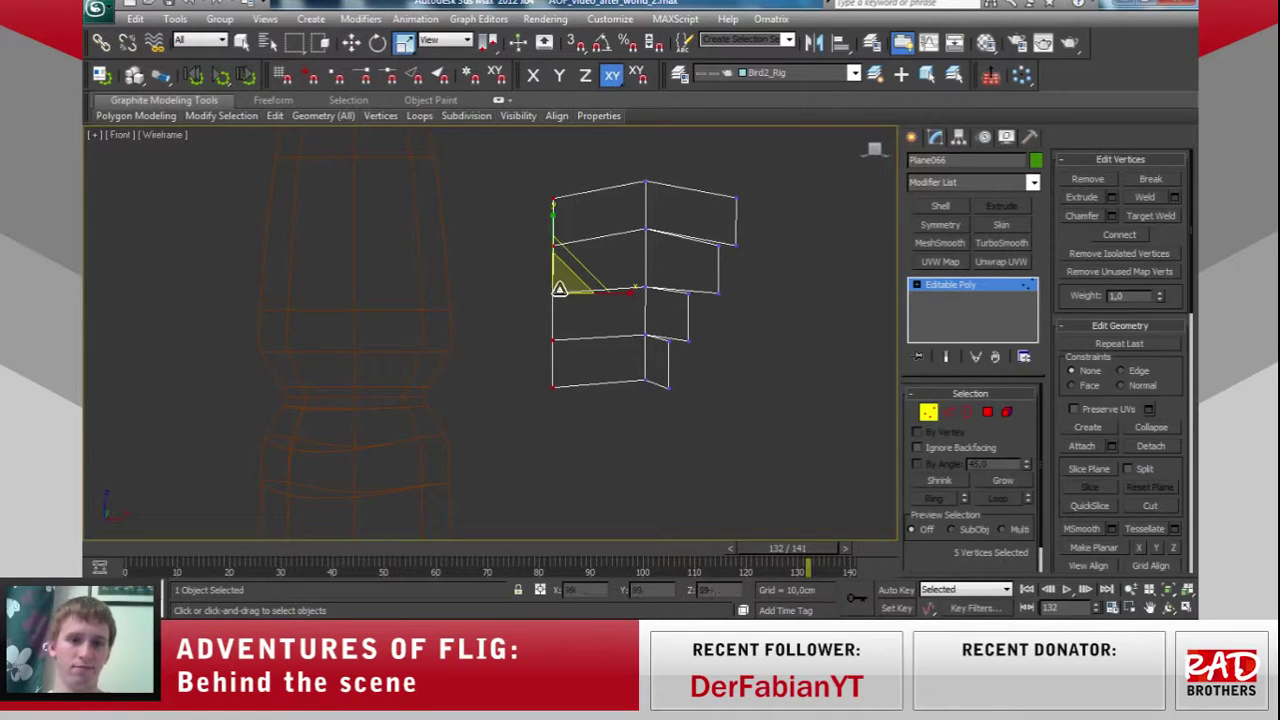
pyautogui.moveTo(558, 286); pyautogui.dragTo(558, 311)
pyautogui.press('e')
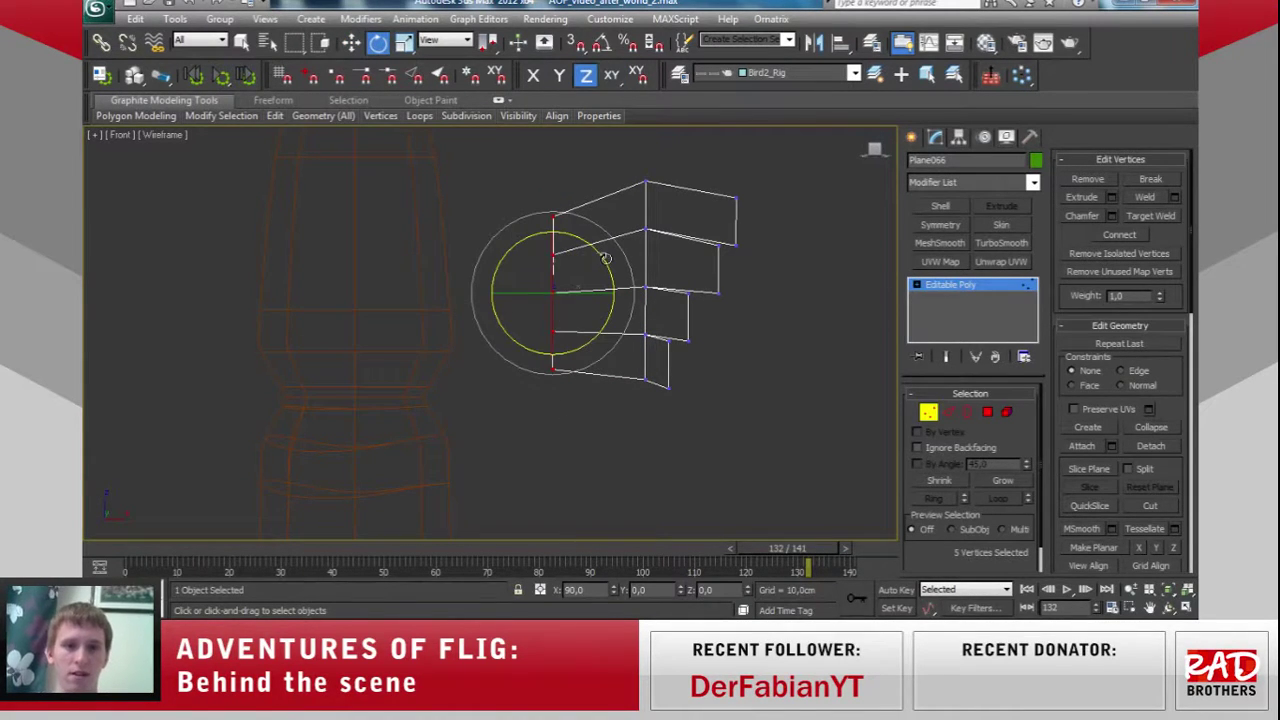
pyautogui.moveTo(602, 258); pyautogui.dragTo(590, 237)
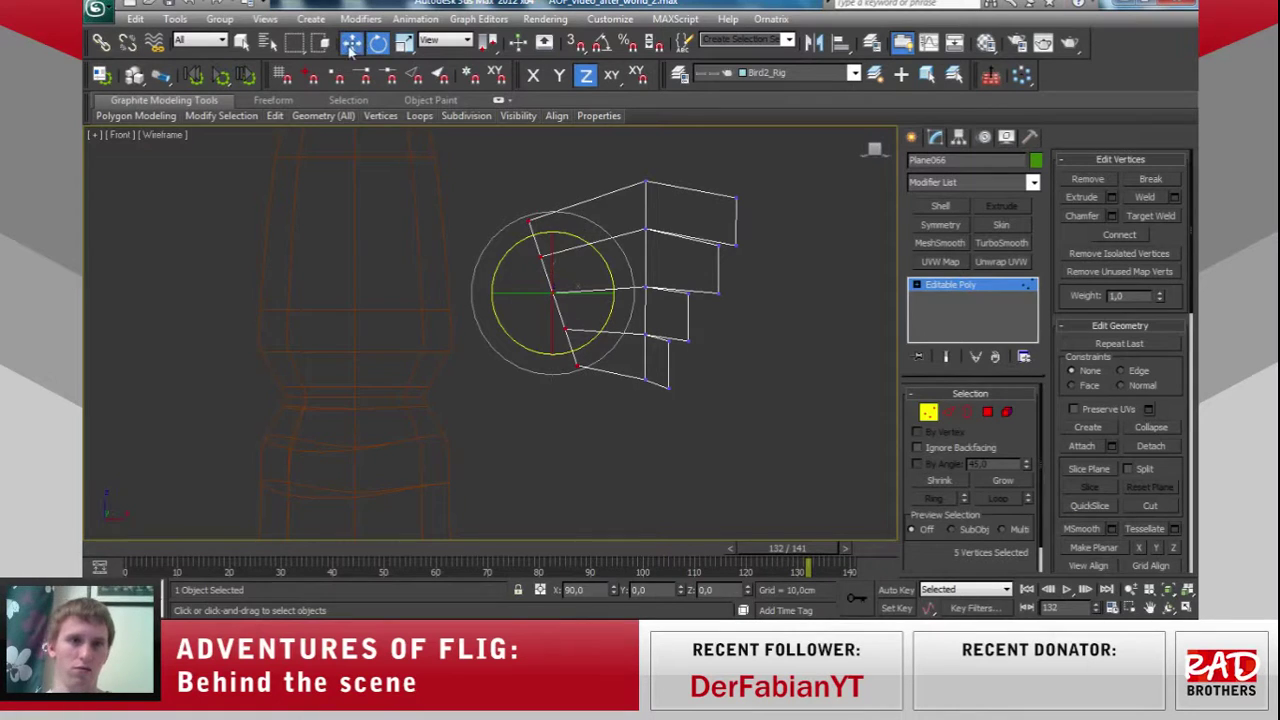
pyautogui.click(351, 42)
pyautogui.moveTo(575, 285); pyautogui.dragTo(600, 298)
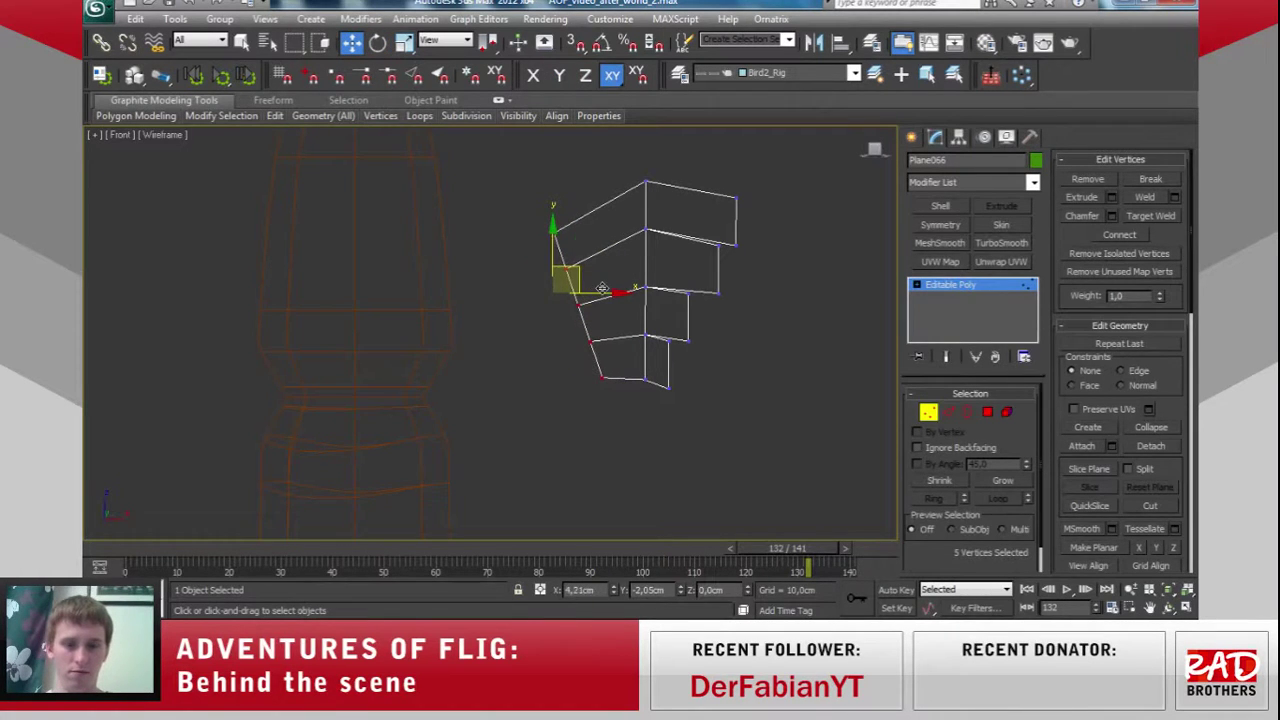
# Pull the top-right corner vertex up and outward and adjust the outer vertices.
pyautogui.click(736, 198)
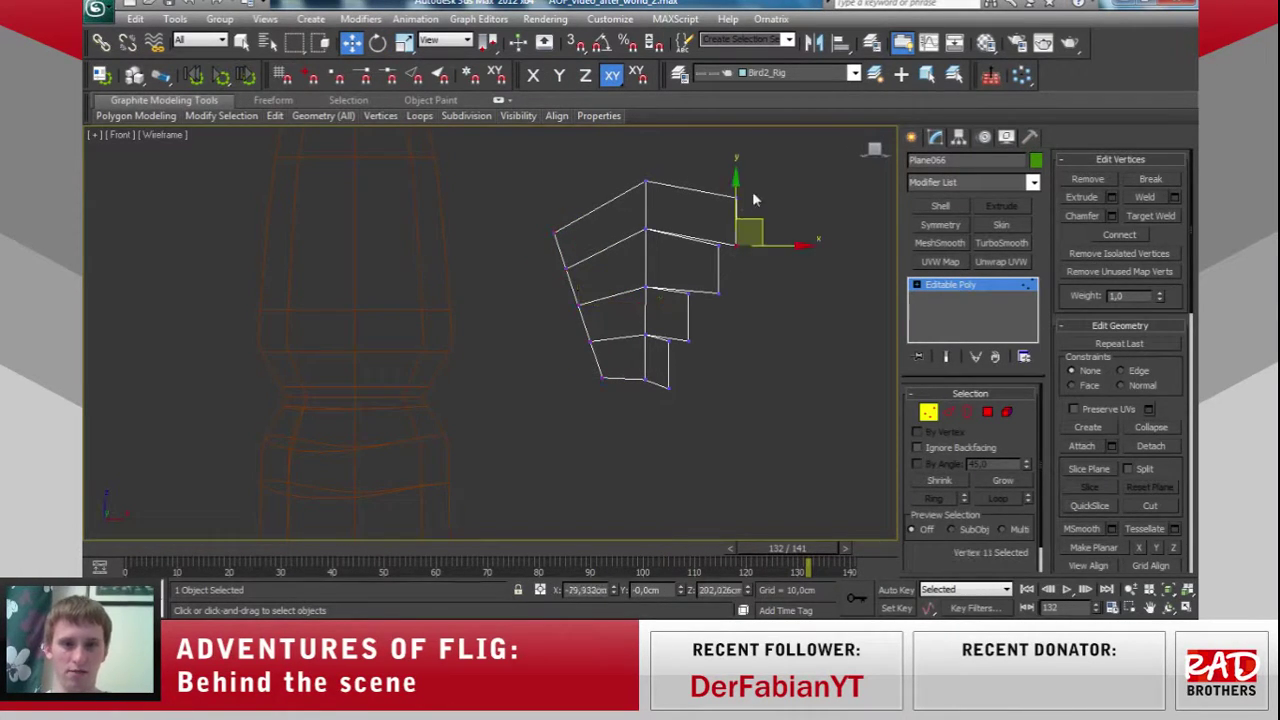
pyautogui.moveTo(769, 183); pyautogui.dragTo(795, 172)
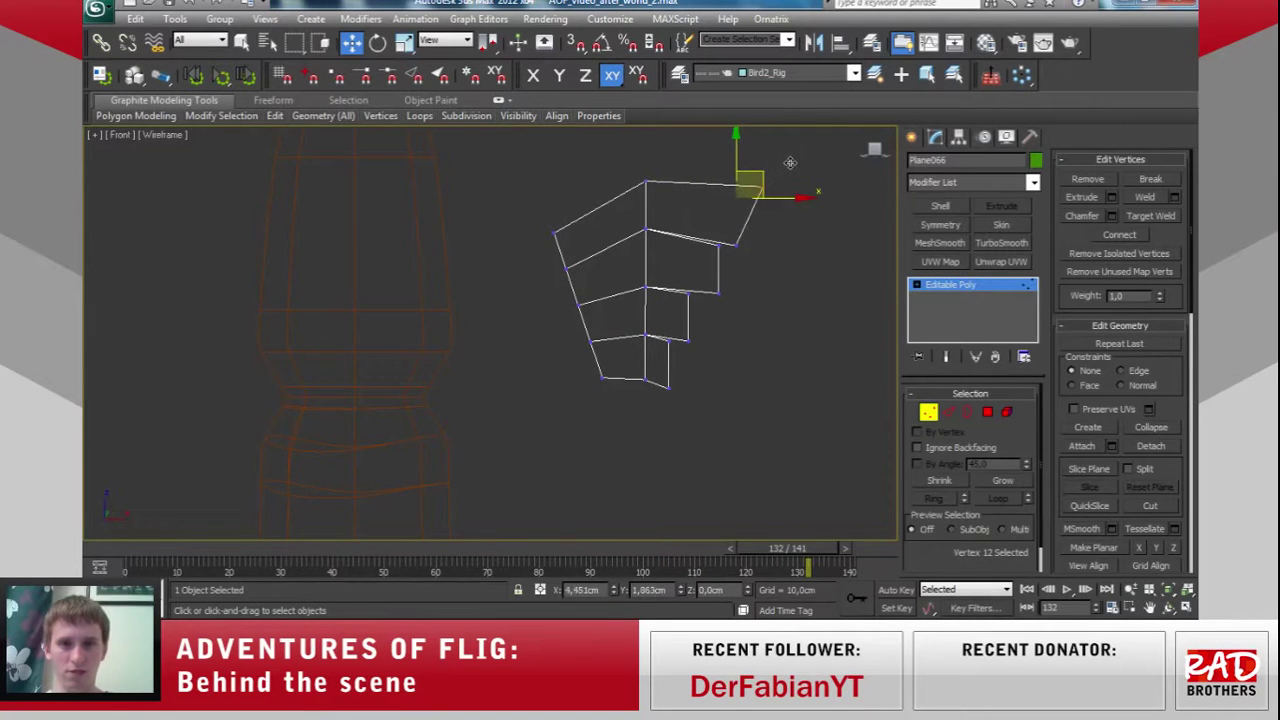
pyautogui.click(718, 265)
pyautogui.moveTo(725, 272); pyautogui.dragTo(753, 229)
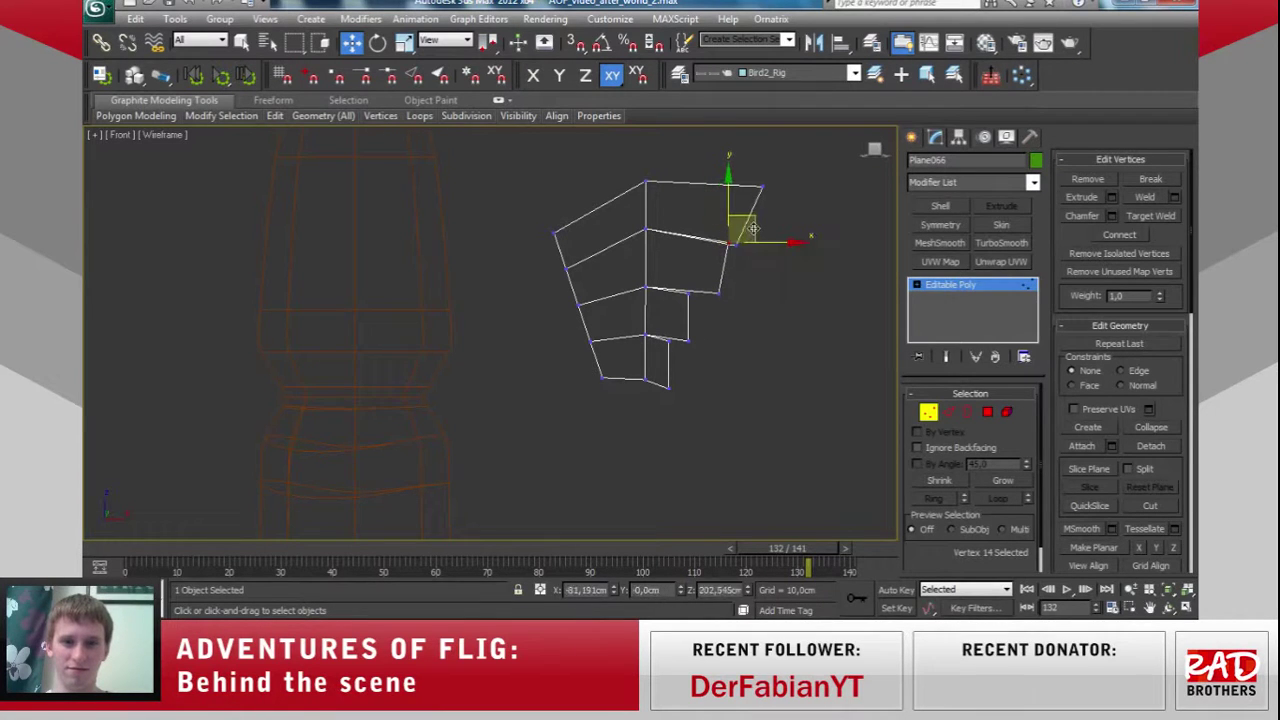
pyautogui.click(719, 291)
pyautogui.moveTo(744, 274); pyautogui.dragTo(697, 320)
# Nudge the inner and bottom vertices to taper the wing into a fan.
pyautogui.click(706, 300)
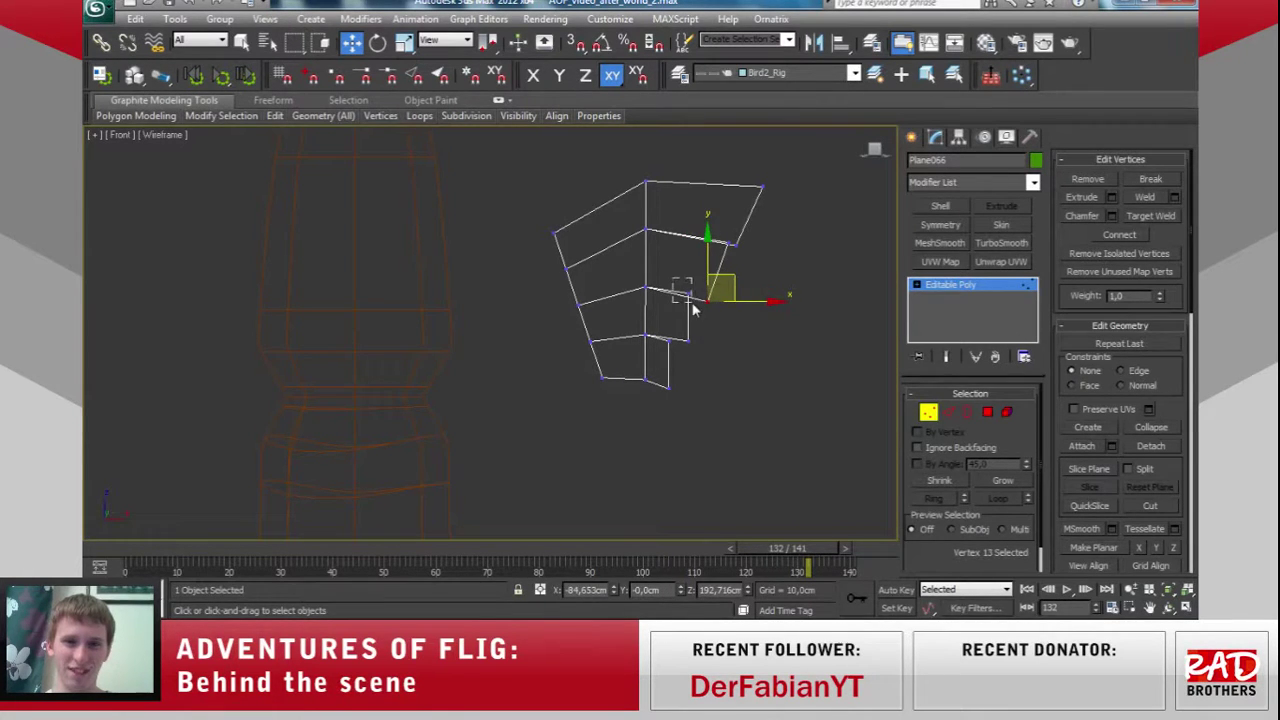
pyautogui.click(708, 286)
pyautogui.moveTo(716, 272); pyautogui.dragTo(719, 287)
pyautogui.moveTo(698, 366)
pyautogui.mouseDown()
pyautogui.moveTo(664, 418)
pyautogui.moveTo(680, 372)
pyautogui.moveTo(660, 358)
pyautogui.moveTo(700, 358)
pyautogui.mouseUp()
pyautogui.click(666, 386)
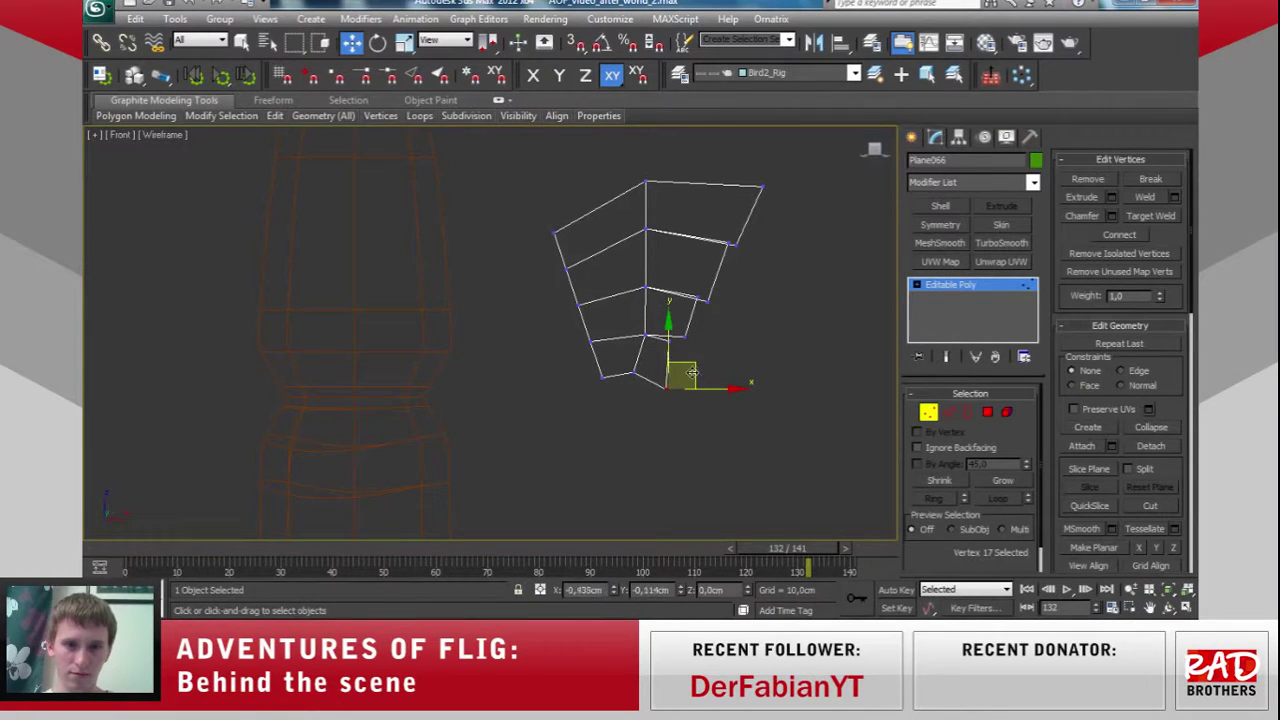
pyautogui.click(715, 333)
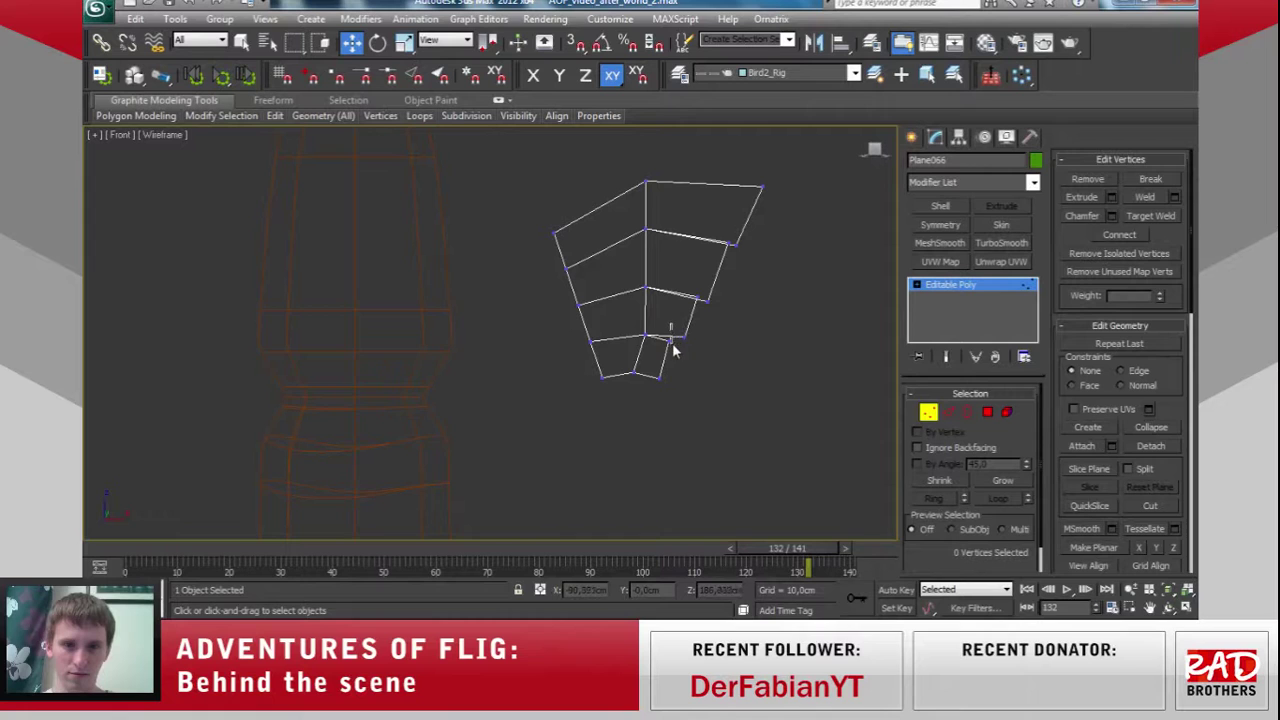
pyautogui.click(667, 340)
# Select the wing's lower-left edges and extrude a new strip of polygons.
pyautogui.moveTo(693, 323); pyautogui.dragTo(705, 318)
pyautogui.click(948, 412)
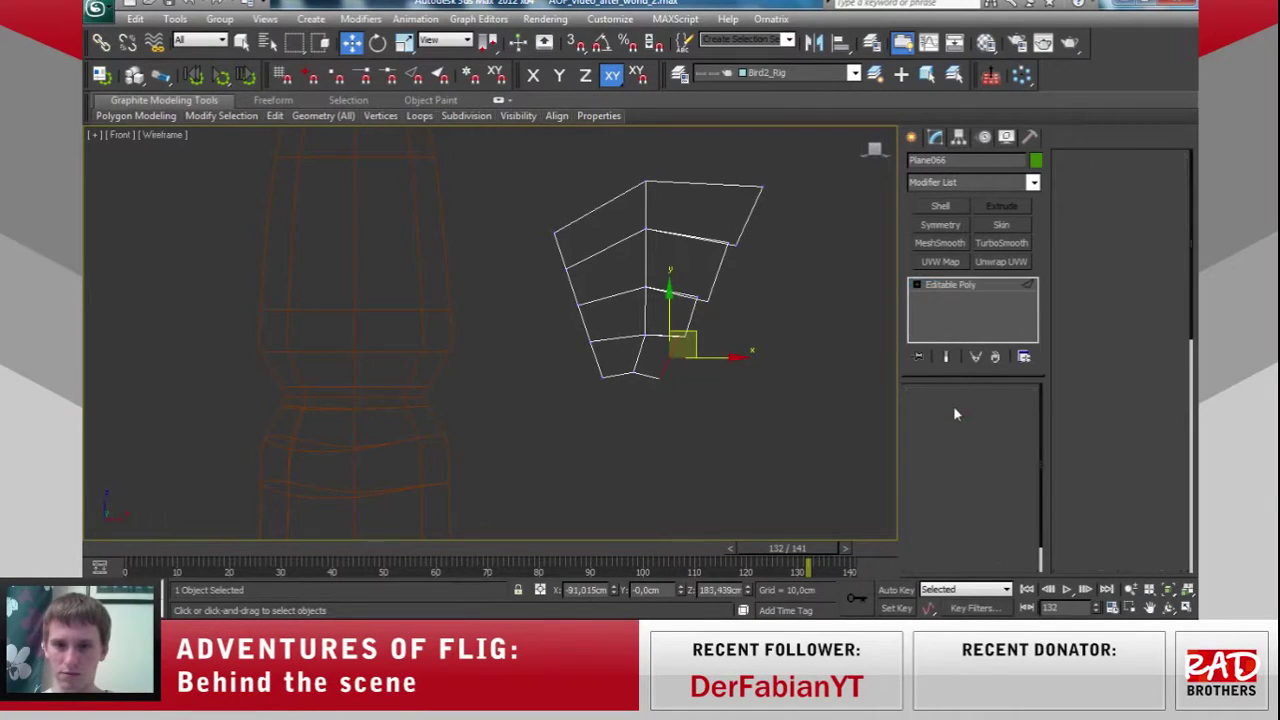
pyautogui.click(596, 362)
pyautogui.keyDown('ctrl'); pyautogui.click(579, 324); pyautogui.keyUp('ctrl')
pyautogui.moveTo(579, 324)
pyautogui.mouseDown()
pyautogui.moveTo(574, 290)
pyautogui.moveTo(529, 351)
pyautogui.moveTo(557, 381)
pyautogui.moveTo(595, 530)
pyautogui.mouseUp()
pyautogui.keyDown('ctrl'); pyautogui.click(561, 251); pyautogui.keyUp('ctrl')
# Scale, move and rotate the new edges 90° to fold the left side back.
pyautogui.press('r')
pyautogui.press('w')
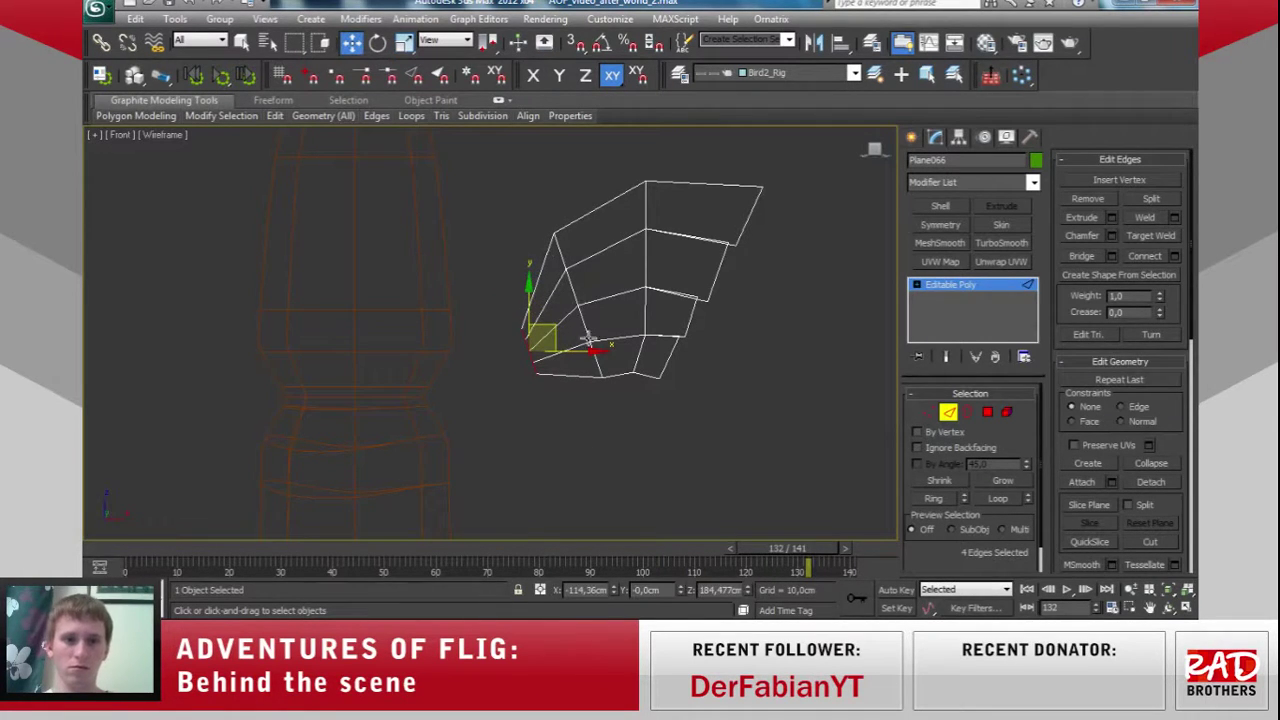
pyautogui.moveTo(555, 332); pyautogui.dragTo(568, 347)
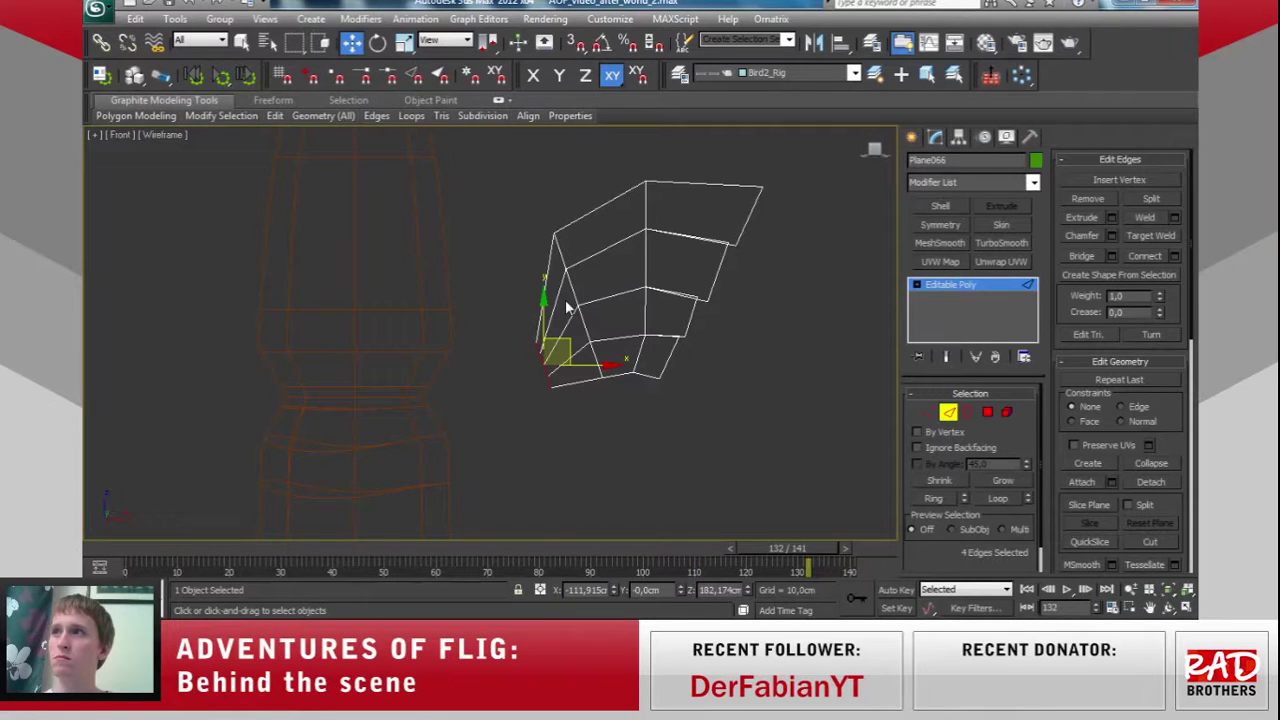
pyautogui.scroll(-2, 566, 307)
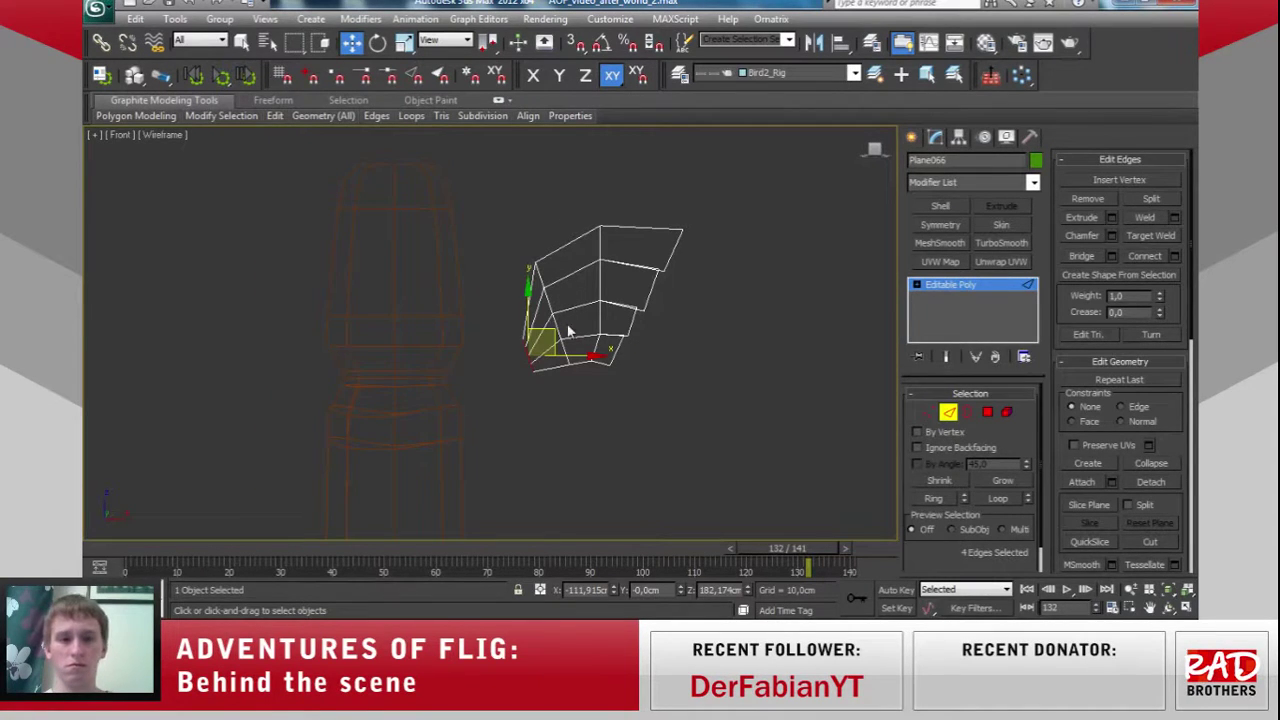
pyautogui.moveTo(555, 333); pyautogui.dragTo(550, 290)
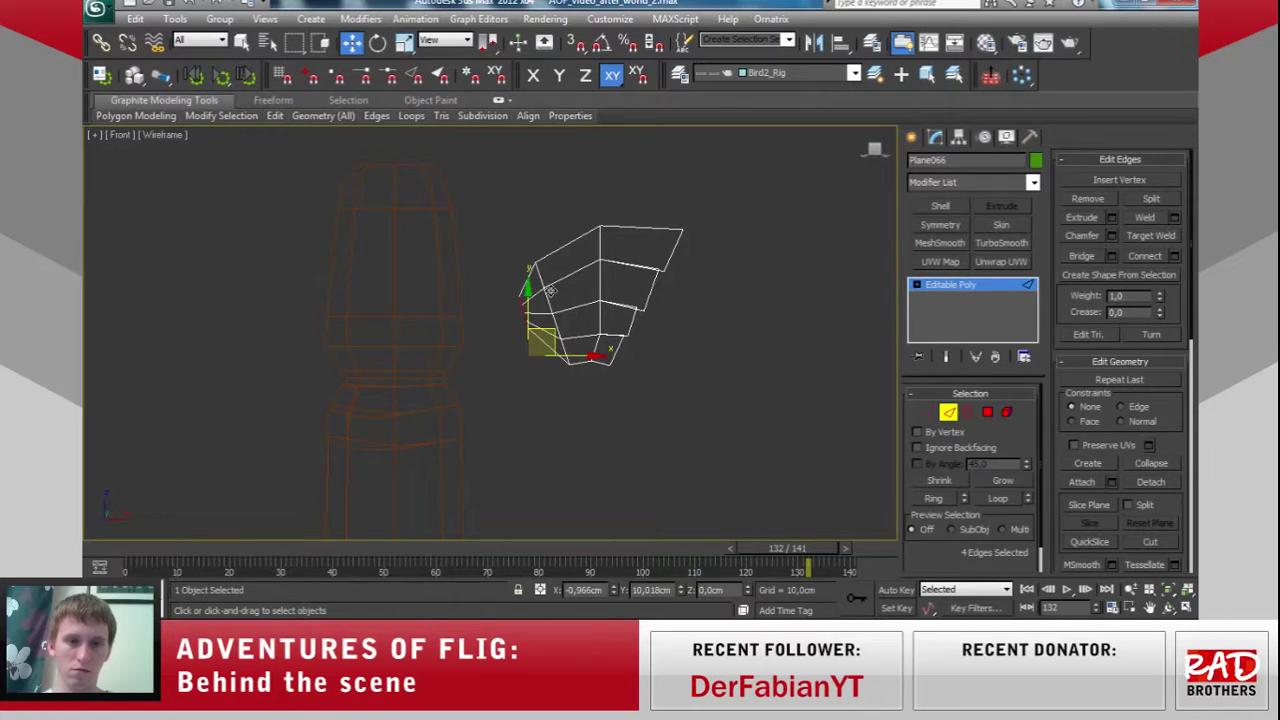
pyautogui.press('e')
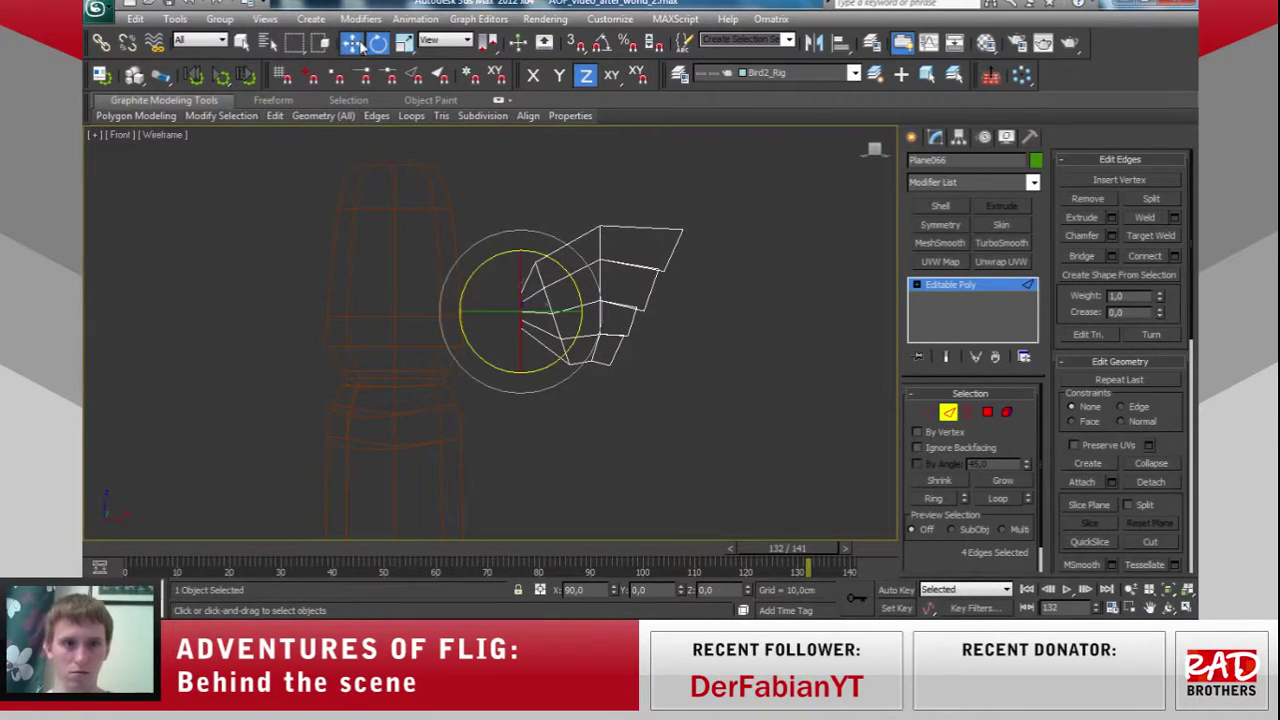
pyautogui.click(351, 42)
pyautogui.click(949, 413)
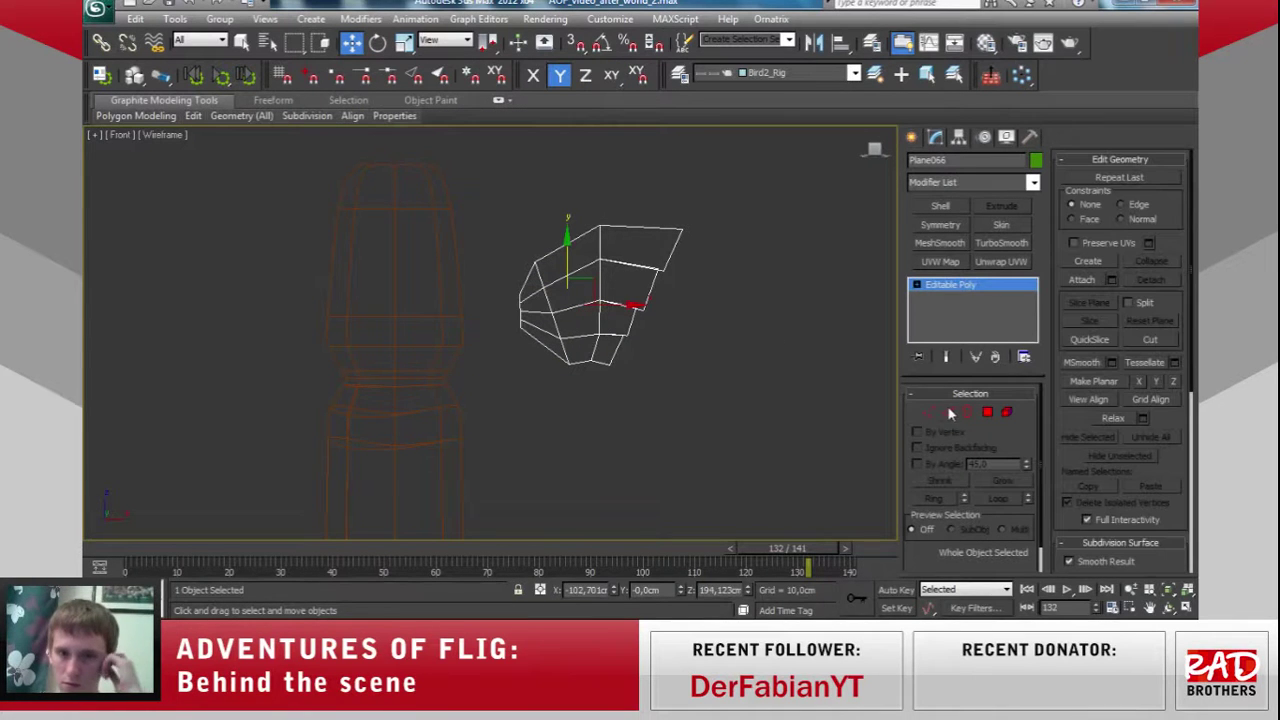
# Restore the four-viewport layout, frame the wing, and move it up and left.
pyautogui.click(1185, 608)
pyautogui.moveTo(788, 422)
pyautogui.keyDown('alt'); pyautogui.mouseDown(button='middle')
pyautogui.moveTo(740, 415)
pyautogui.moveTo(681, 357)
pyautogui.mouseUp(button='middle'); pyautogui.keyUp('alt')
pyautogui.press('z')
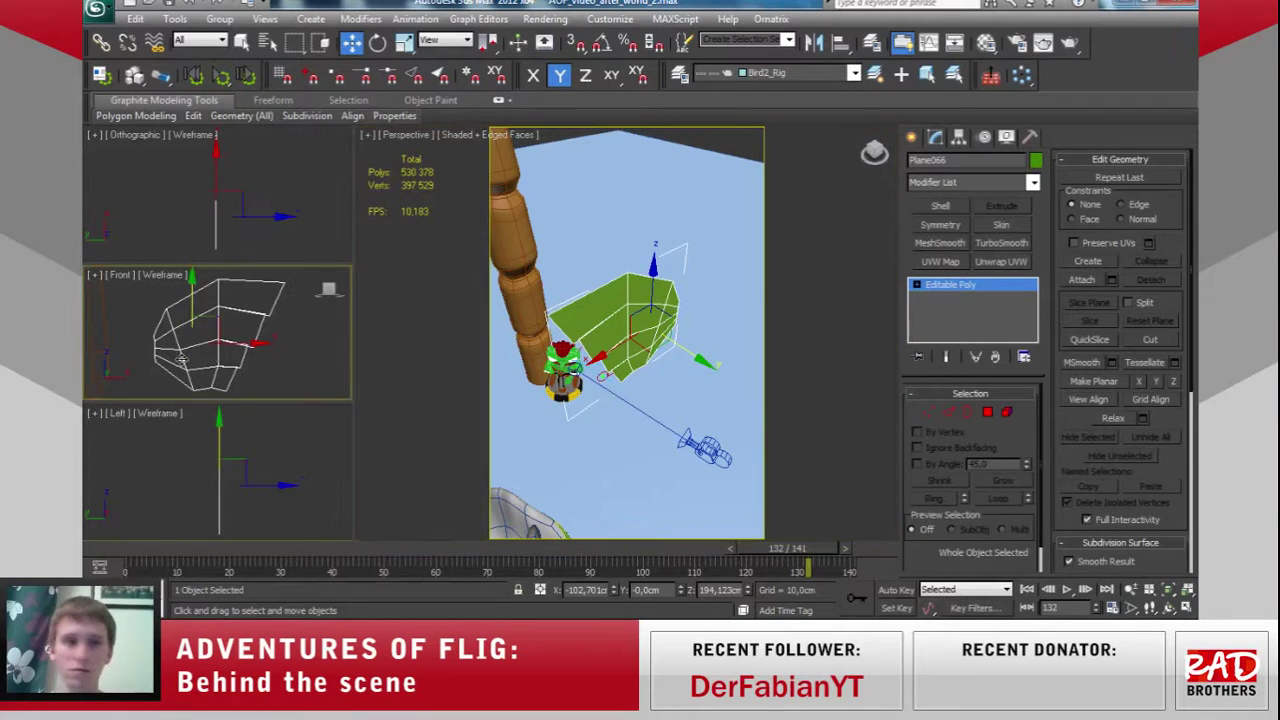
pyautogui.scroll(-5, 218, 360)
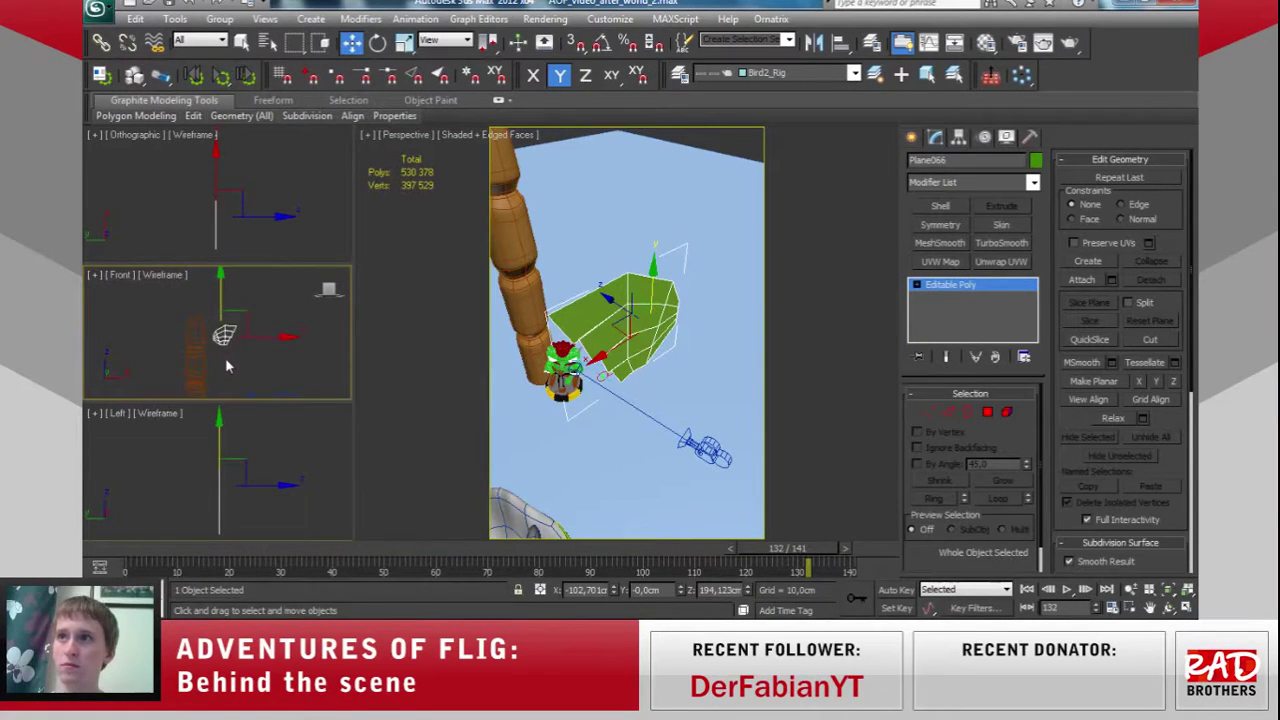
pyautogui.scroll(4, 226, 350)
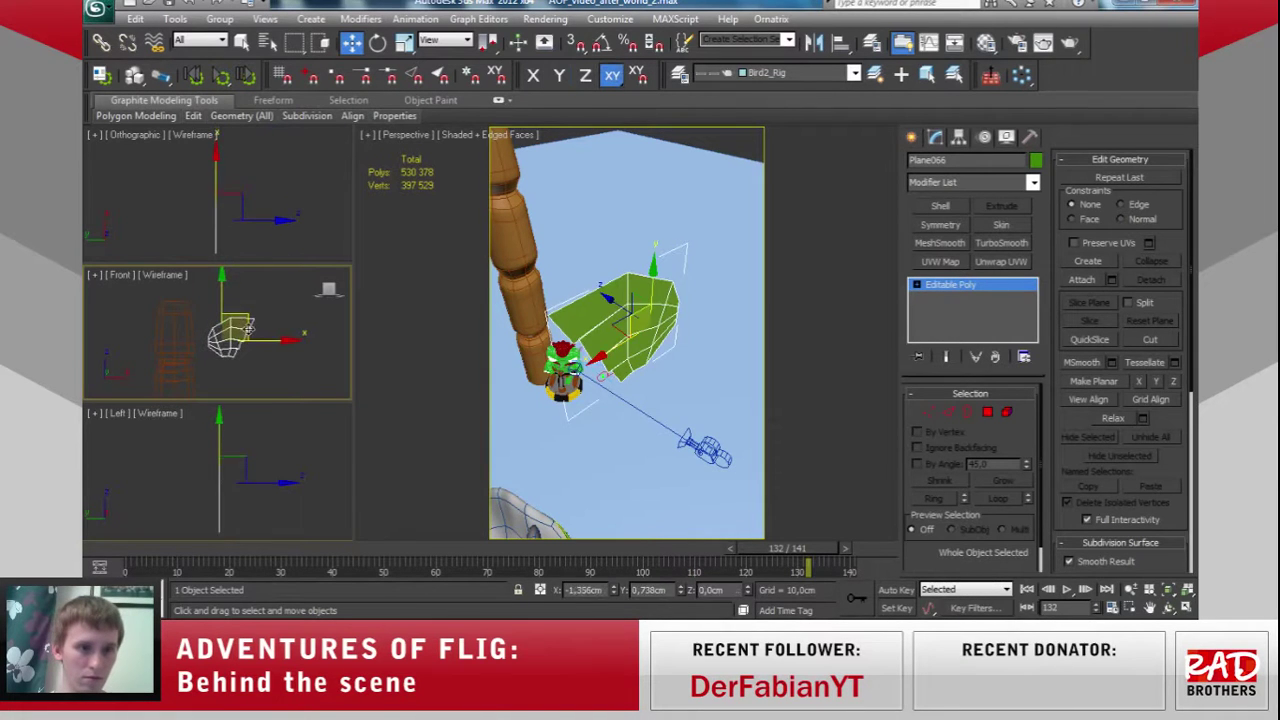
pyautogui.moveTo(247, 328); pyautogui.dragTo(230, 315)
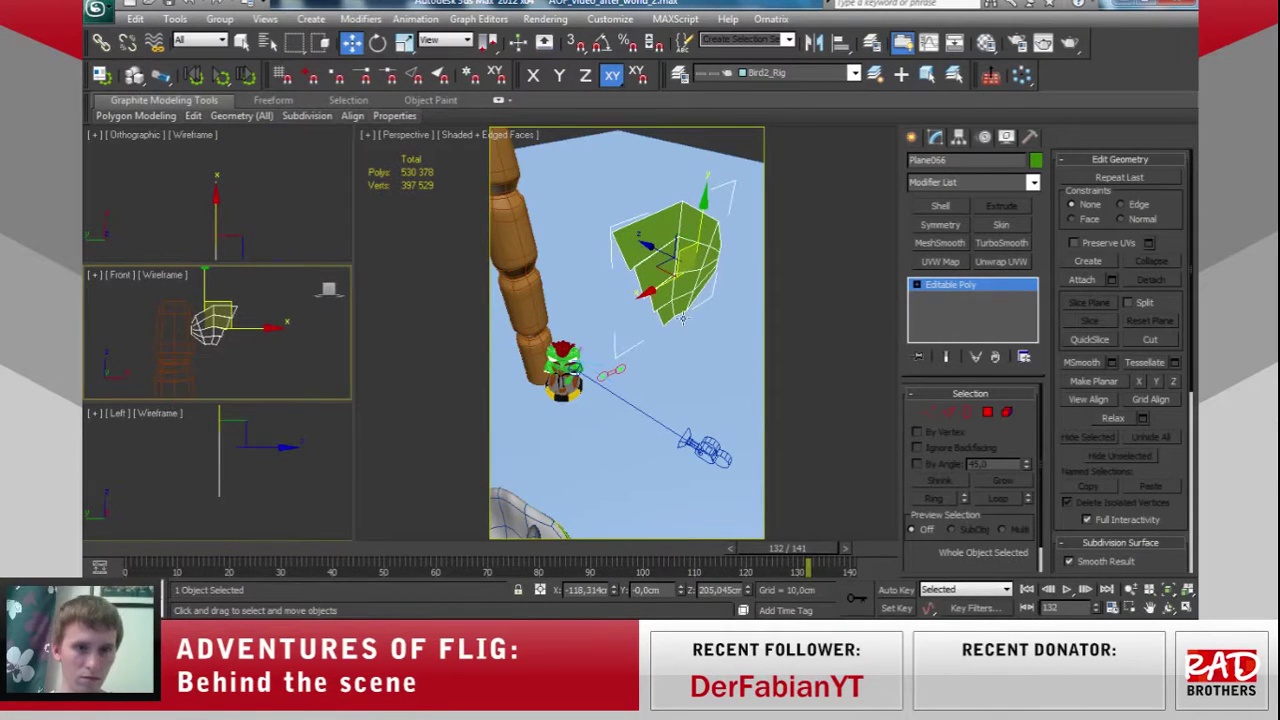
# Move the wing along Y against the column top, to about X -122.07, Y -176.83 cm.
pyautogui.scroll(-3, 683, 320)
pyautogui.scroll(-2, 685, 350)
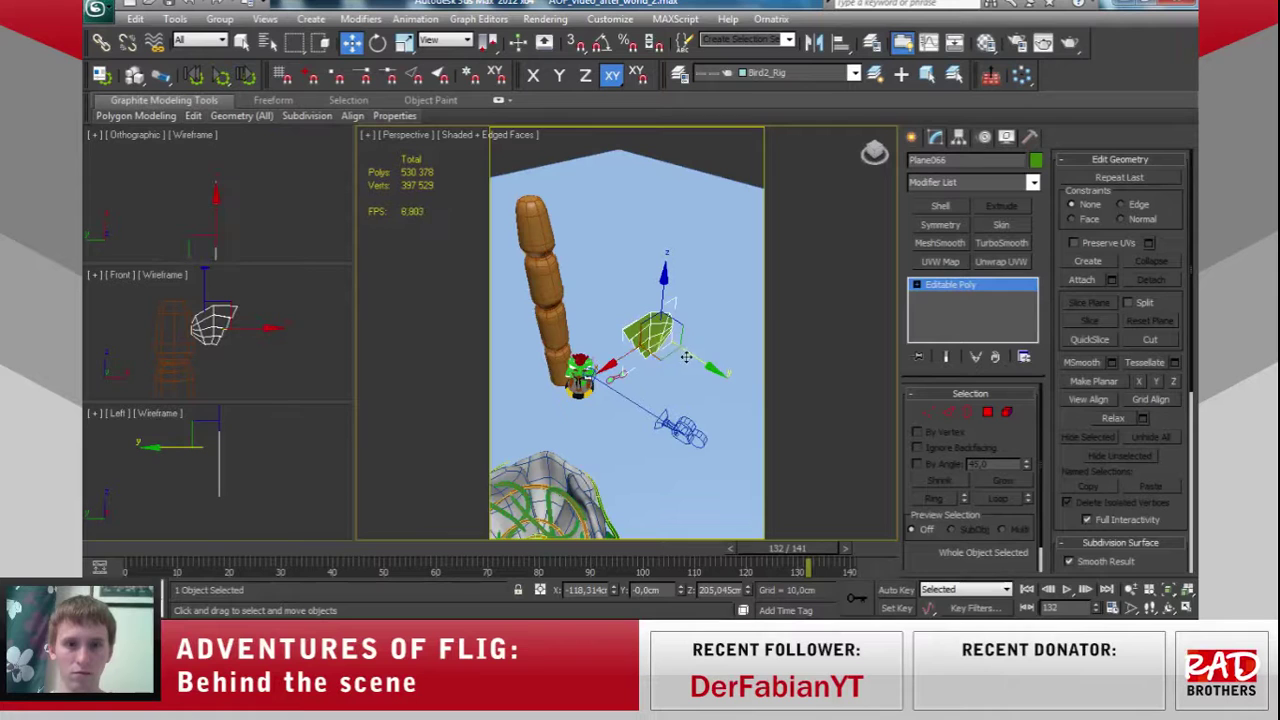
pyautogui.moveTo(670, 342); pyautogui.dragTo(643, 342)
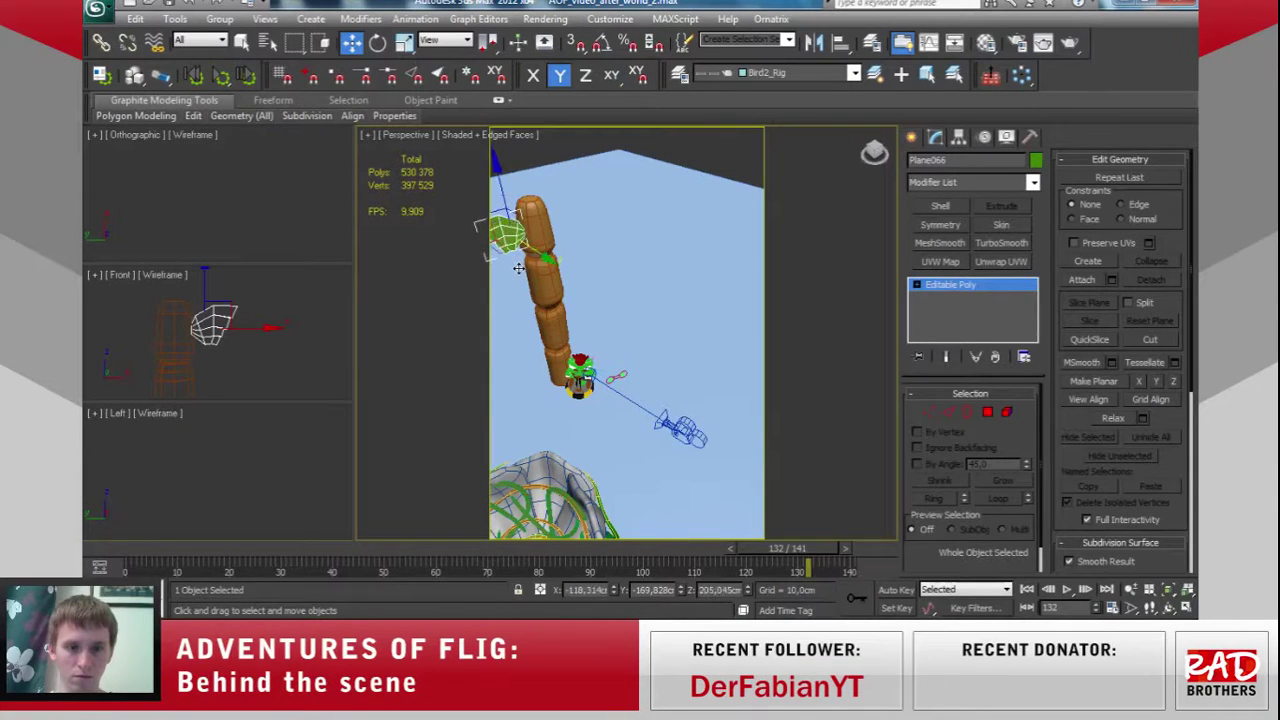
pyautogui.keyDown('alt'); pyautogui.moveTo(643, 342); pyautogui.dragTo(660, 402, button='middle'); pyautogui.keyUp('alt')
pyautogui.moveTo(688, 368); pyautogui.dragTo(675, 357)
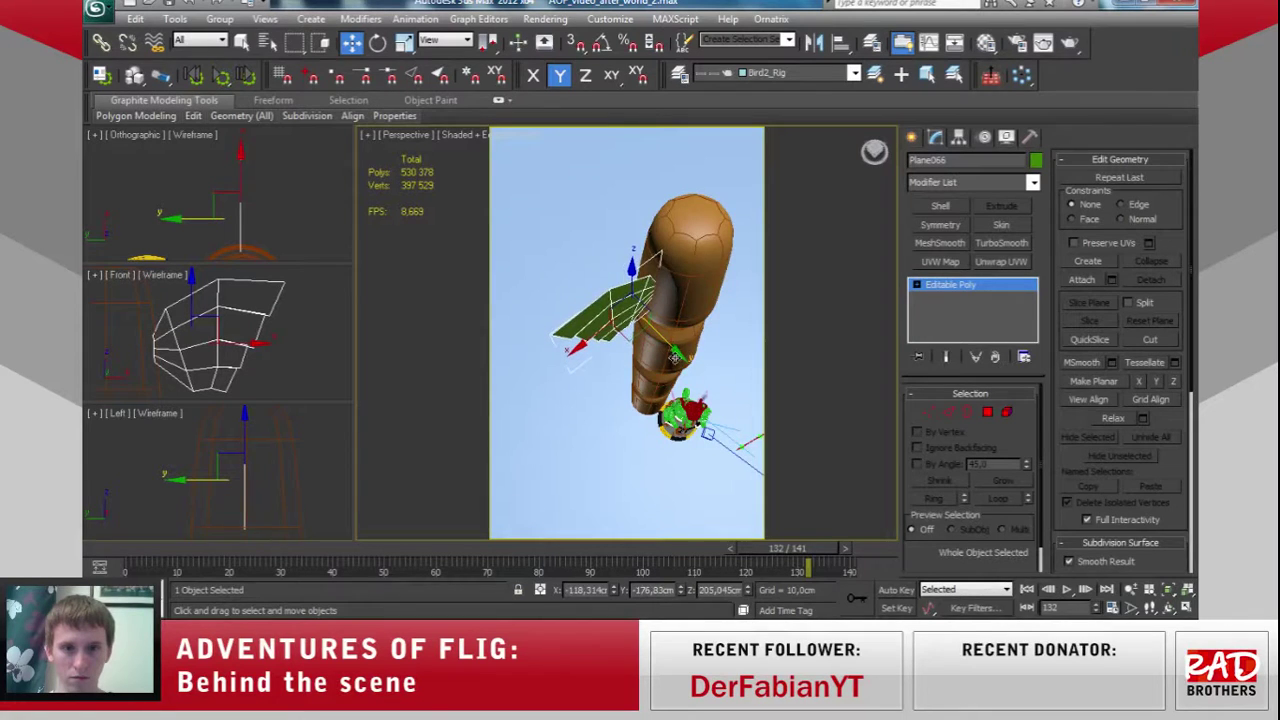
pyautogui.keyDown('alt'); pyautogui.moveTo(675, 357); pyautogui.dragTo(600, 330, button='middle'); pyautogui.keyUp('alt')
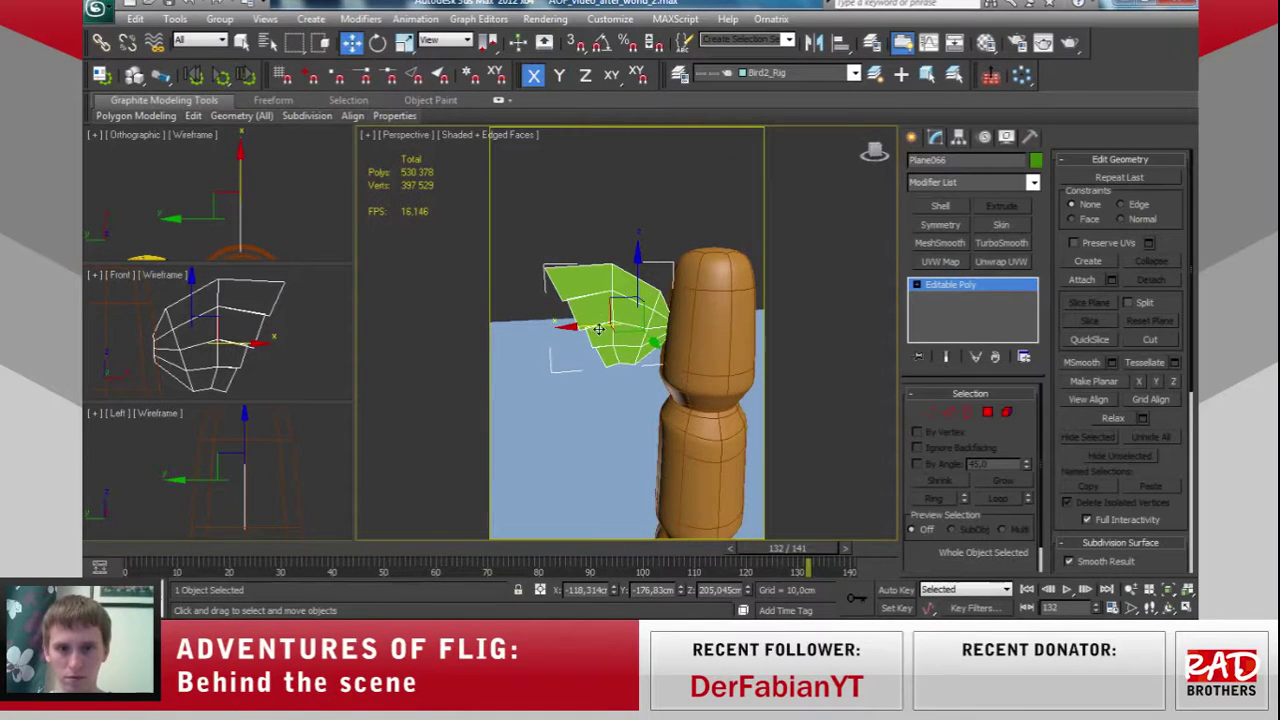
pyautogui.moveTo(598, 329); pyautogui.dragTo(658, 366)
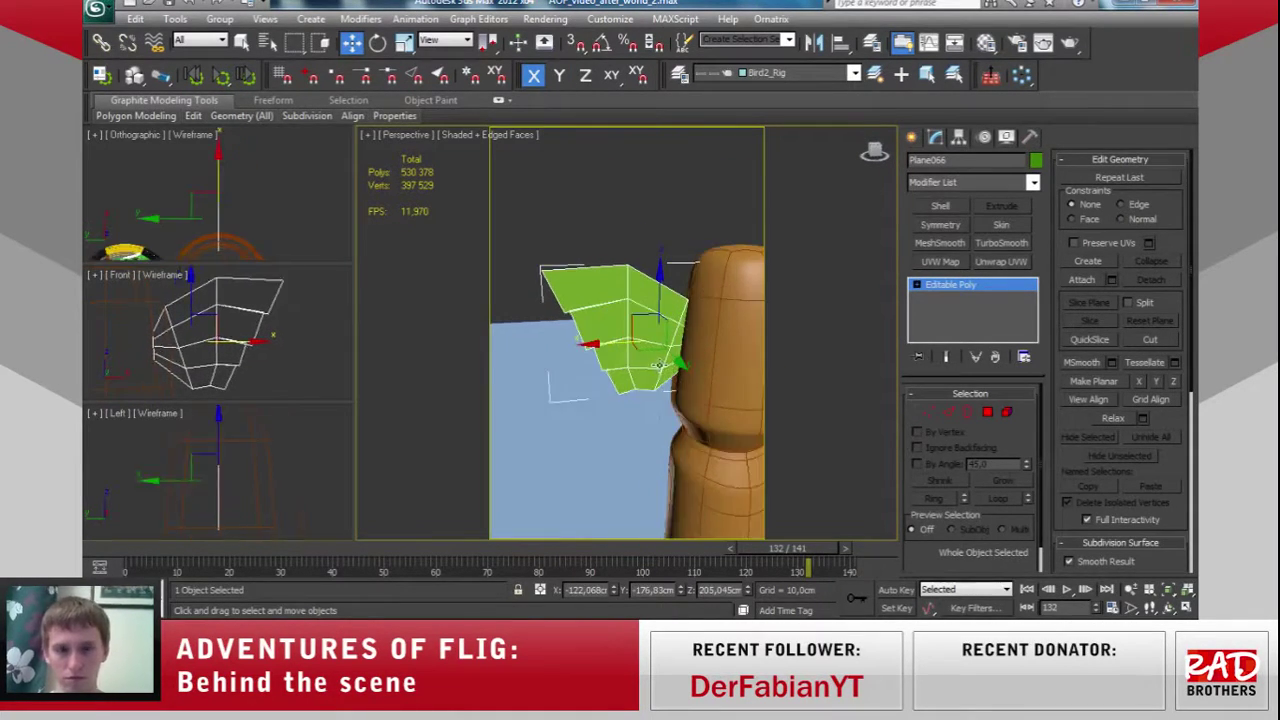
pyautogui.keyDown('alt'); pyautogui.moveTo(660, 365); pyautogui.dragTo(771, 409, button='middle'); pyautogui.keyUp('alt')
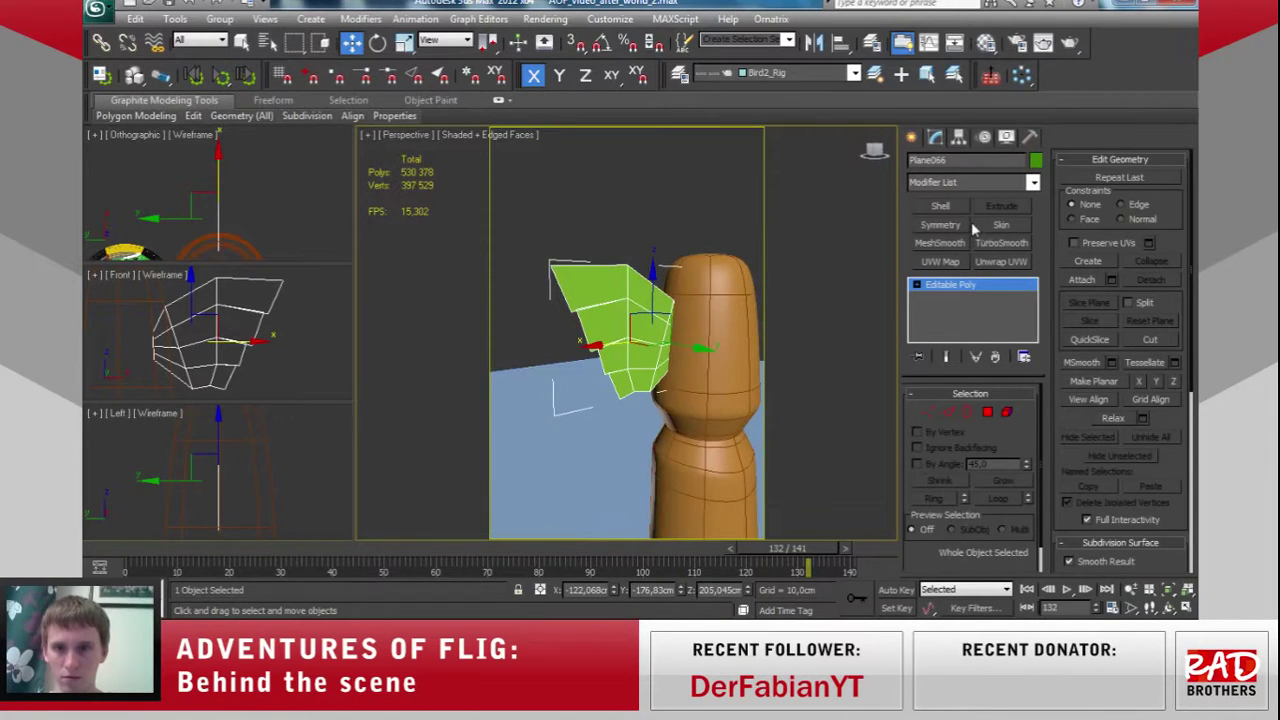
# Add a Shell with 6.14 cm outer amount and collapse the wing to Editable Poly.
pyautogui.click(940, 205)
pyautogui.keyDown('alt'); pyautogui.moveTo(760, 365); pyautogui.dragTo(704, 355, button='middle'); pyautogui.keyUp('alt')
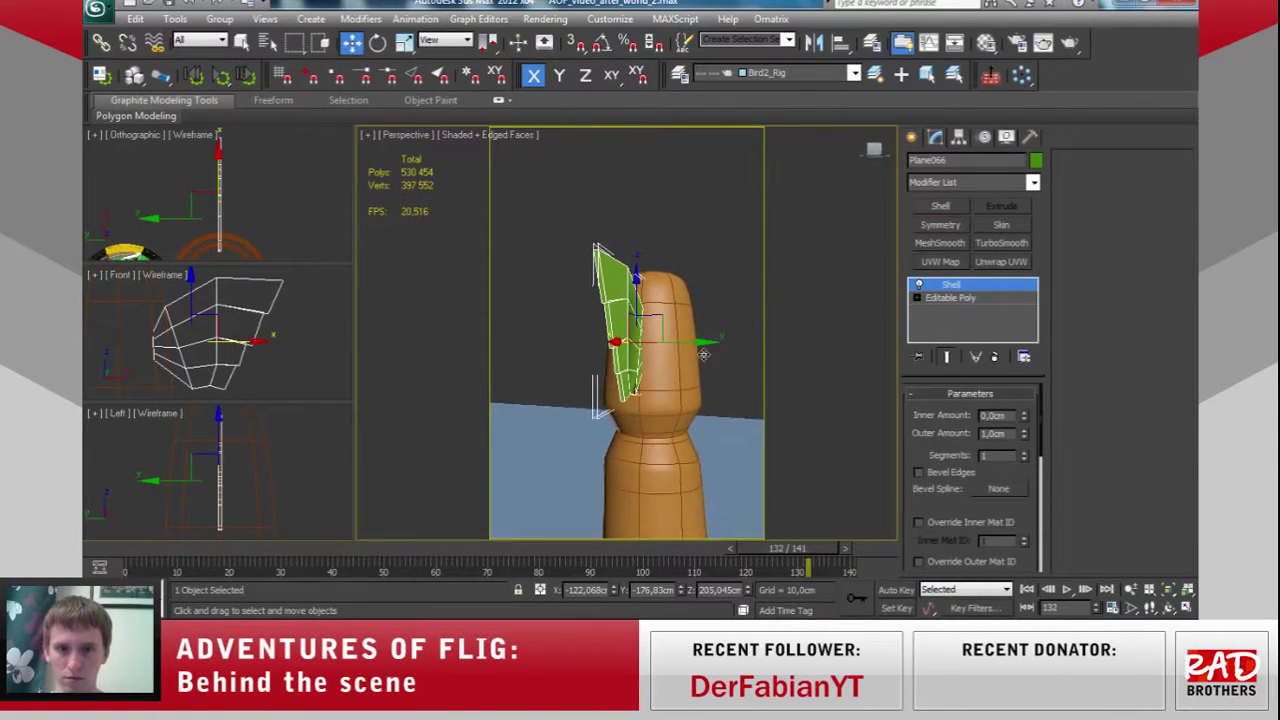
pyautogui.moveTo(1024, 437); pyautogui.dragTo(679, 462)
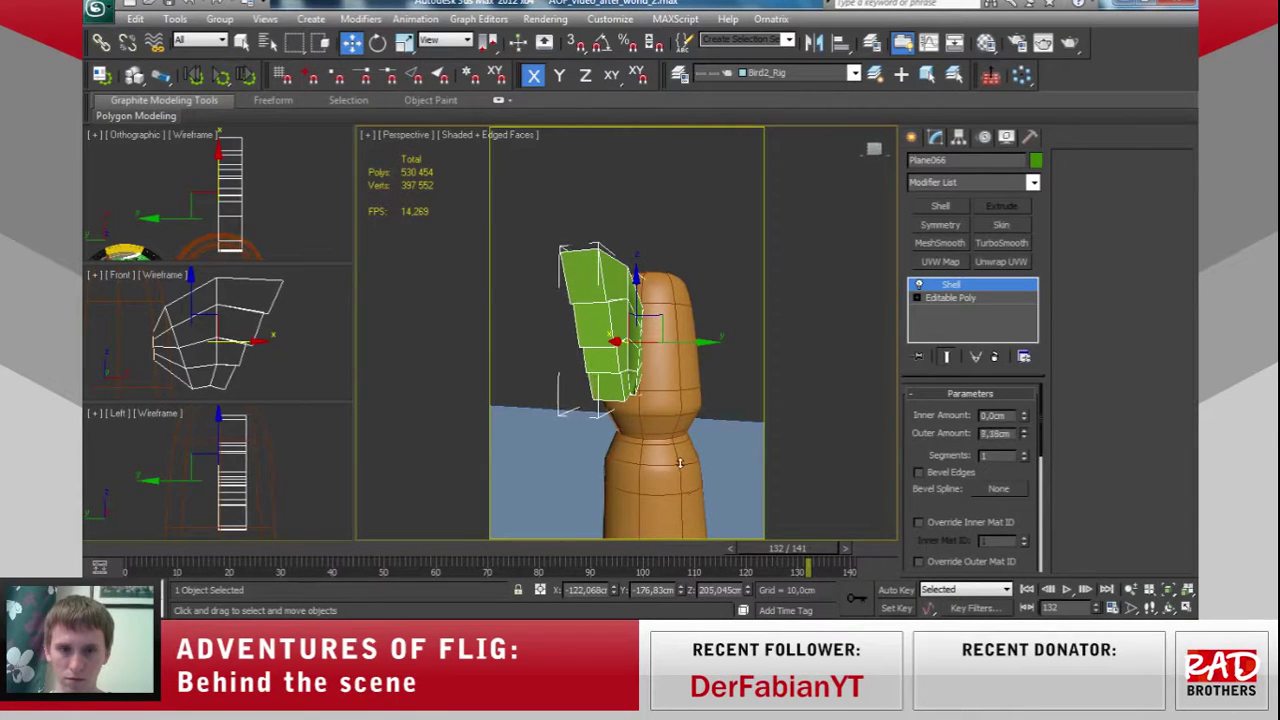
pyautogui.moveTo(1027, 435); pyautogui.dragTo(998, 592)
pyautogui.scroll(3, 642, 437)
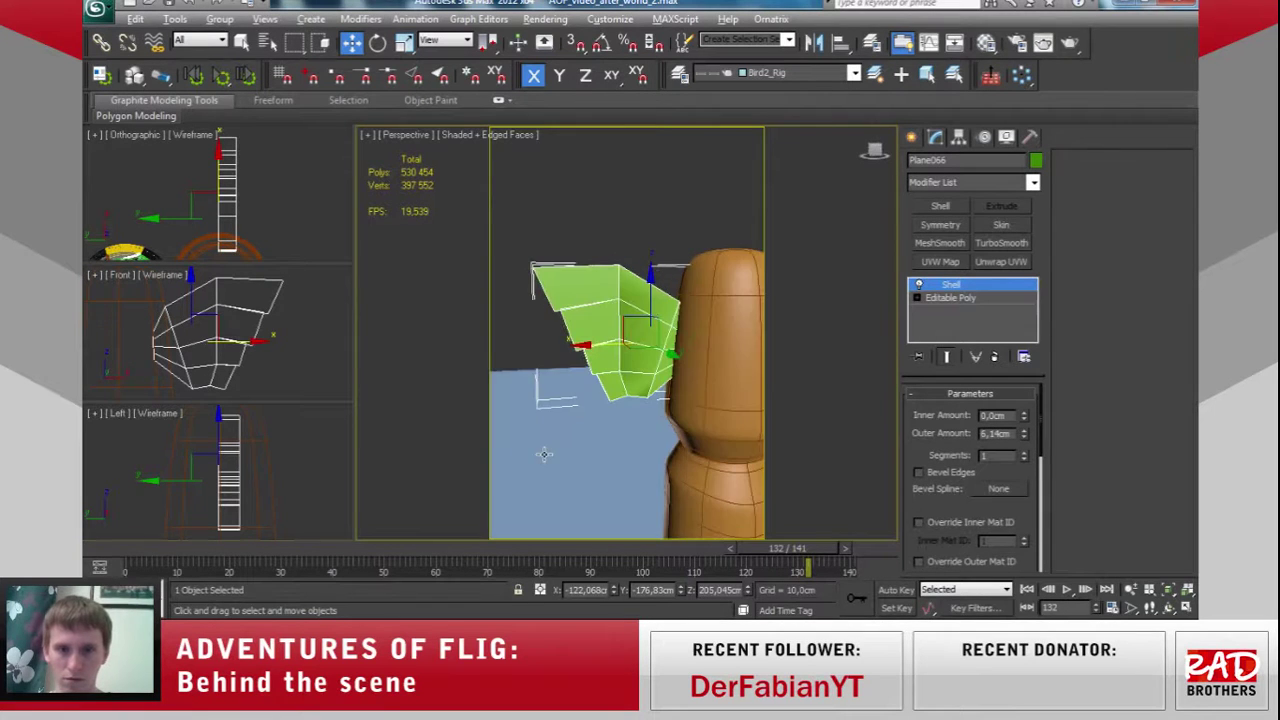
pyautogui.rightClick(648, 324)
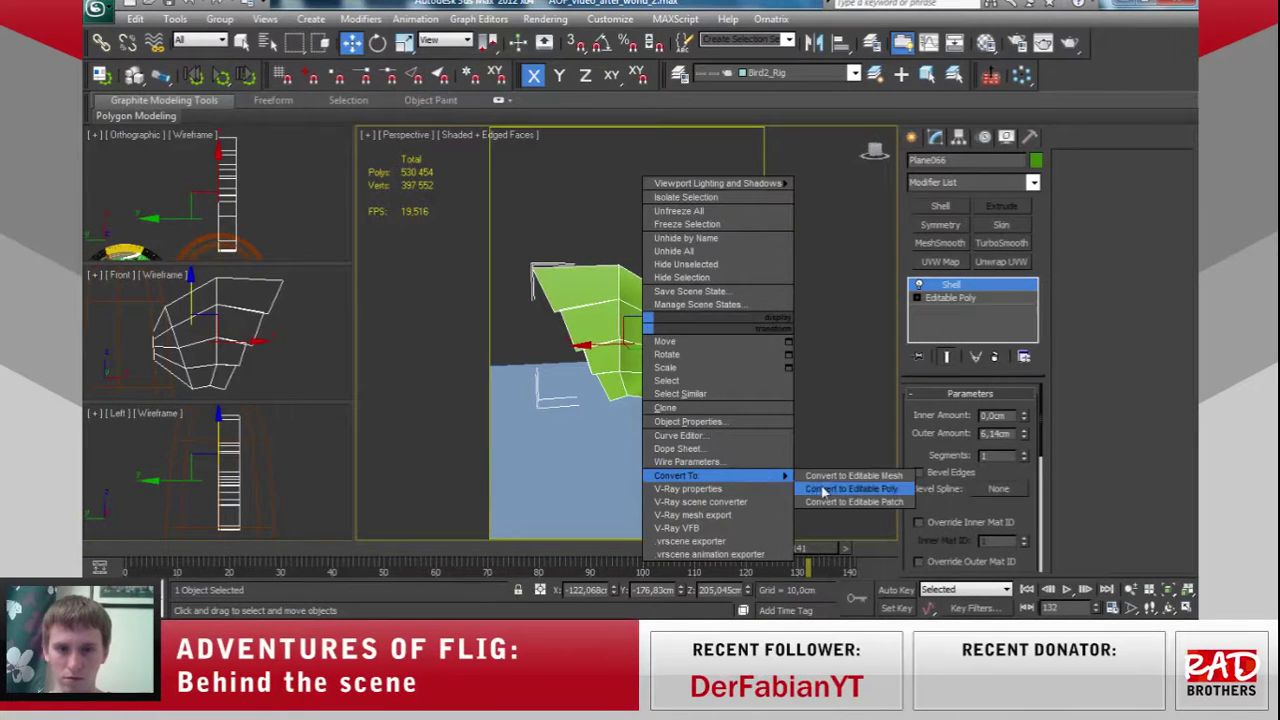
pyautogui.click(818, 488)
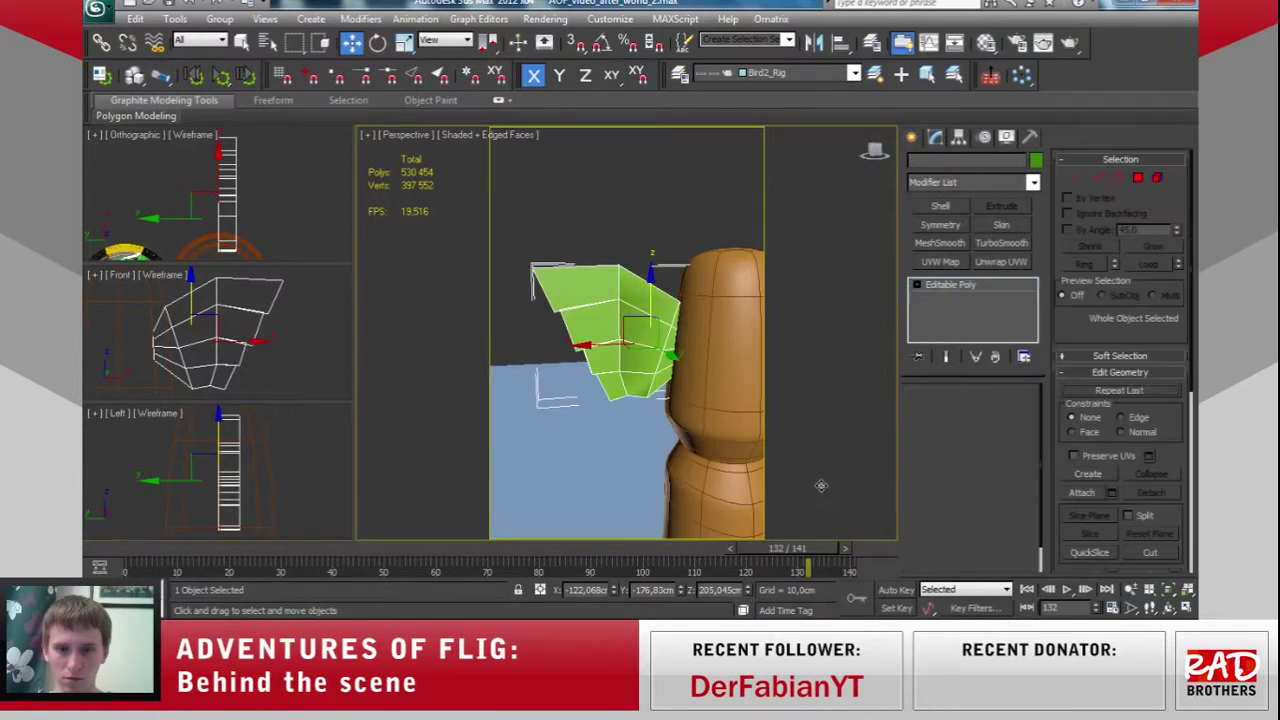
# Apply TurboSmooth with 2 iterations and Isoline Display, then move the hand along X to about -126.82 cm.
pyautogui.click(1001, 243)
pyautogui.click(1024, 419)
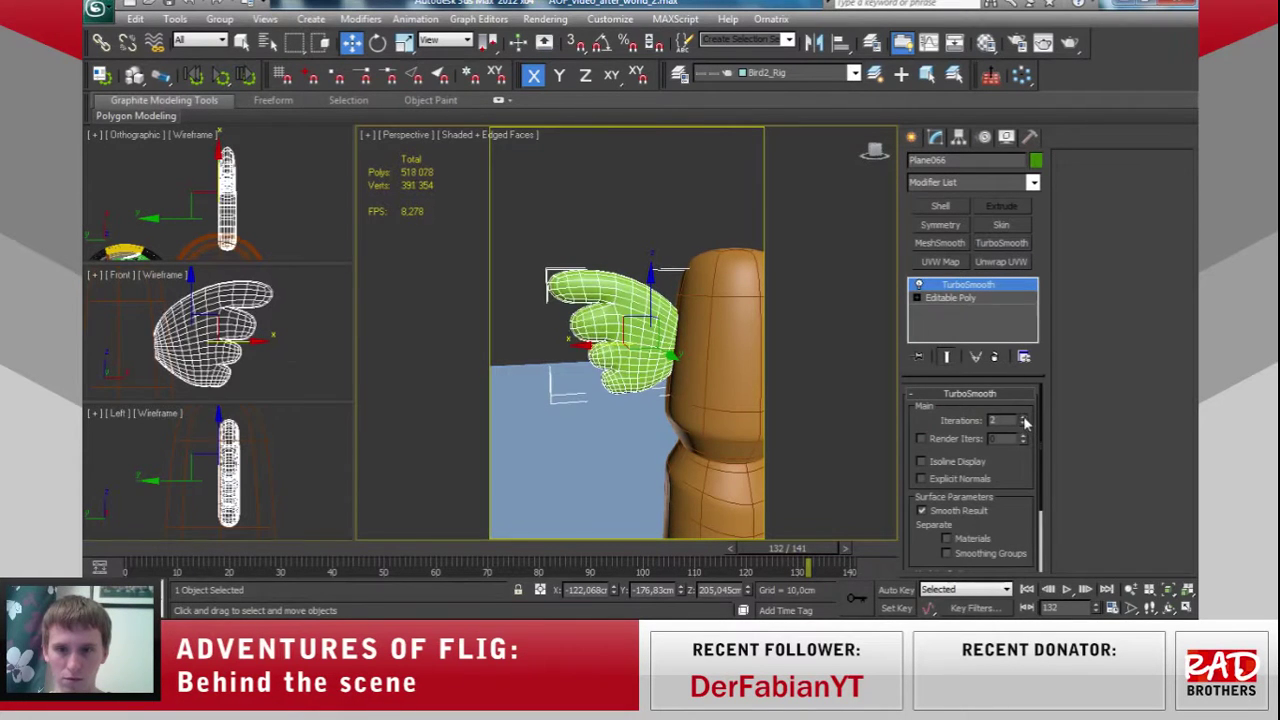
pyautogui.click(921, 463)
pyautogui.moveTo(800, 380)
pyautogui.keyDown('alt'); pyautogui.mouseDown(button='middle')
pyautogui.moveTo(856, 373)
pyautogui.moveTo(621, 343)
pyautogui.mouseUp(button='middle'); pyautogui.keyUp('alt')
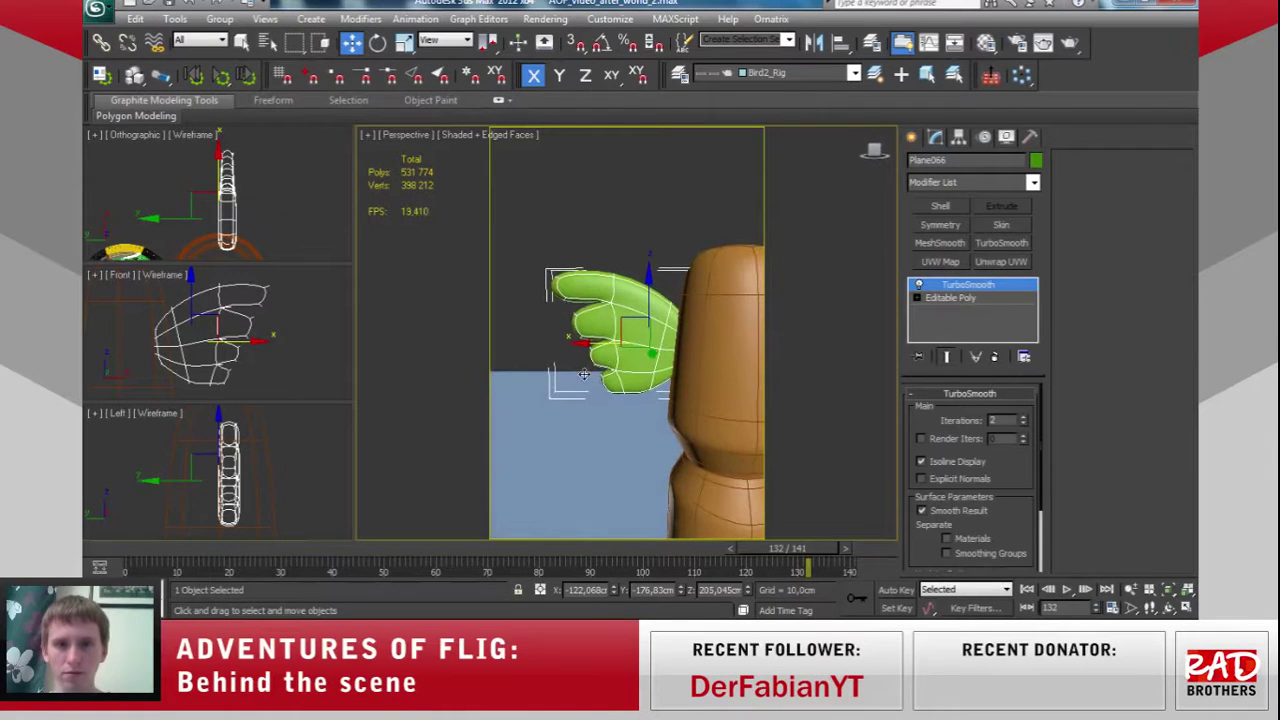
pyautogui.moveTo(621, 343); pyautogui.dragTo(681, 342)
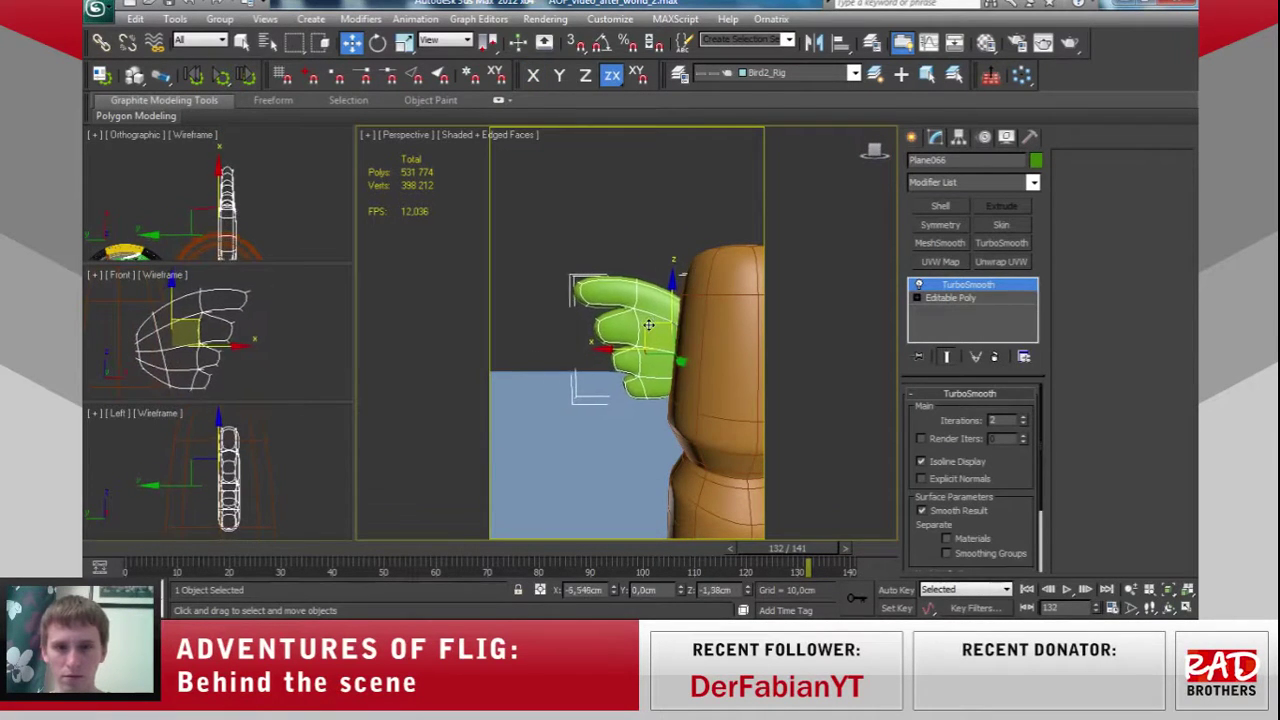
pyautogui.moveTo(681, 342)
pyautogui.keyDown('alt'); pyautogui.mouseDown(button='middle')
pyautogui.moveTo(985, 468)
pyautogui.moveTo(677, 420)
pyautogui.moveTo(888, 318)
pyautogui.mouseUp(button='middle'); pyautogui.keyUp('alt')
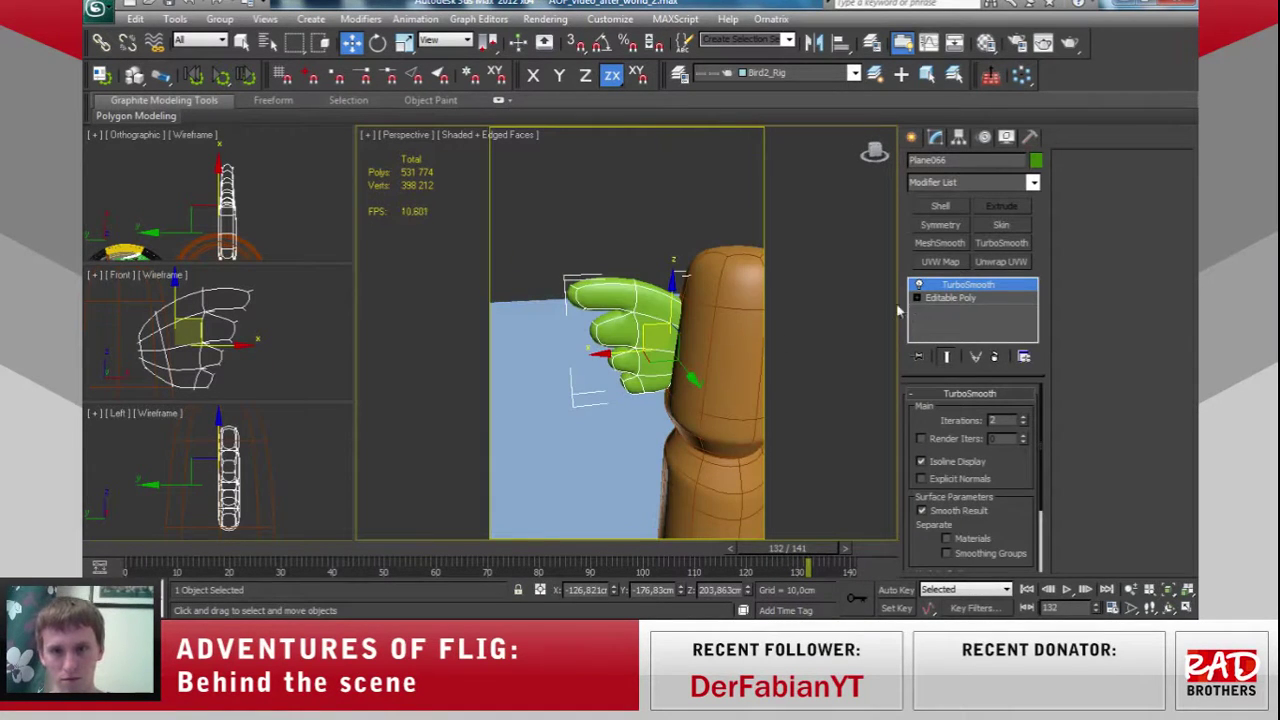
pyautogui.press('F5')
pyautogui.moveTo(650, 330); pyautogui.dragTo(600, 335)
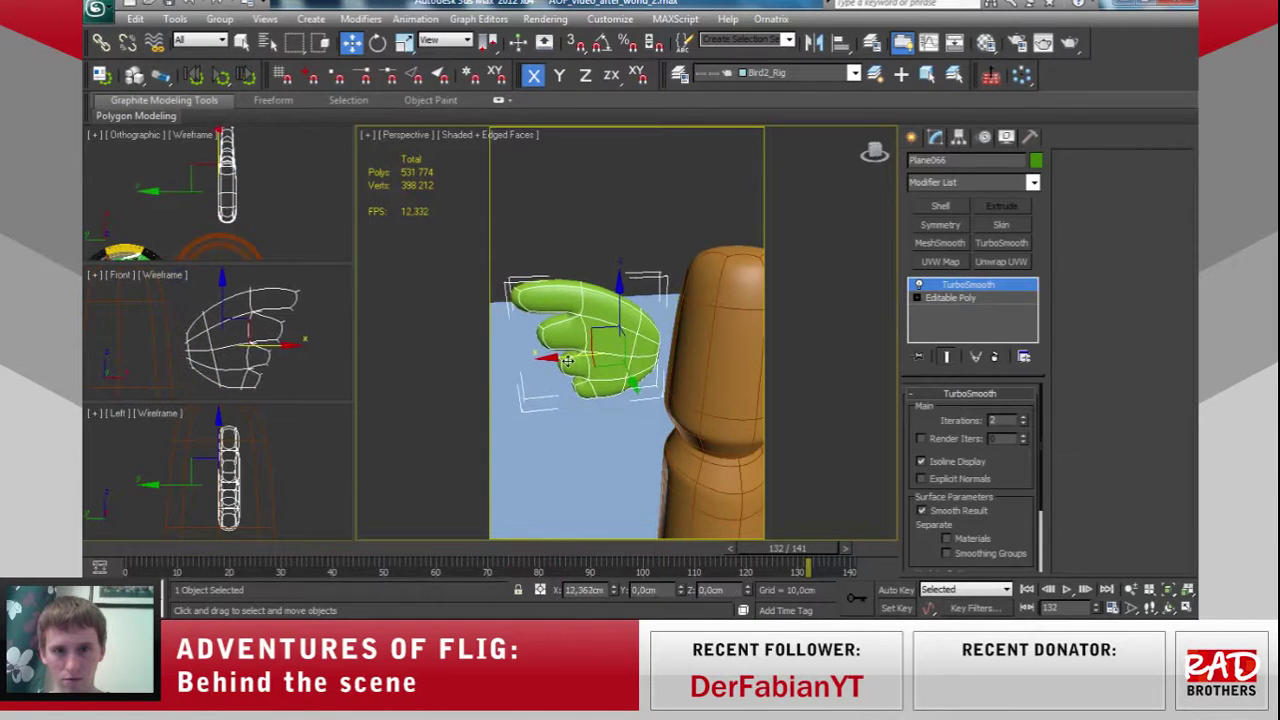
pyautogui.click(950, 298)
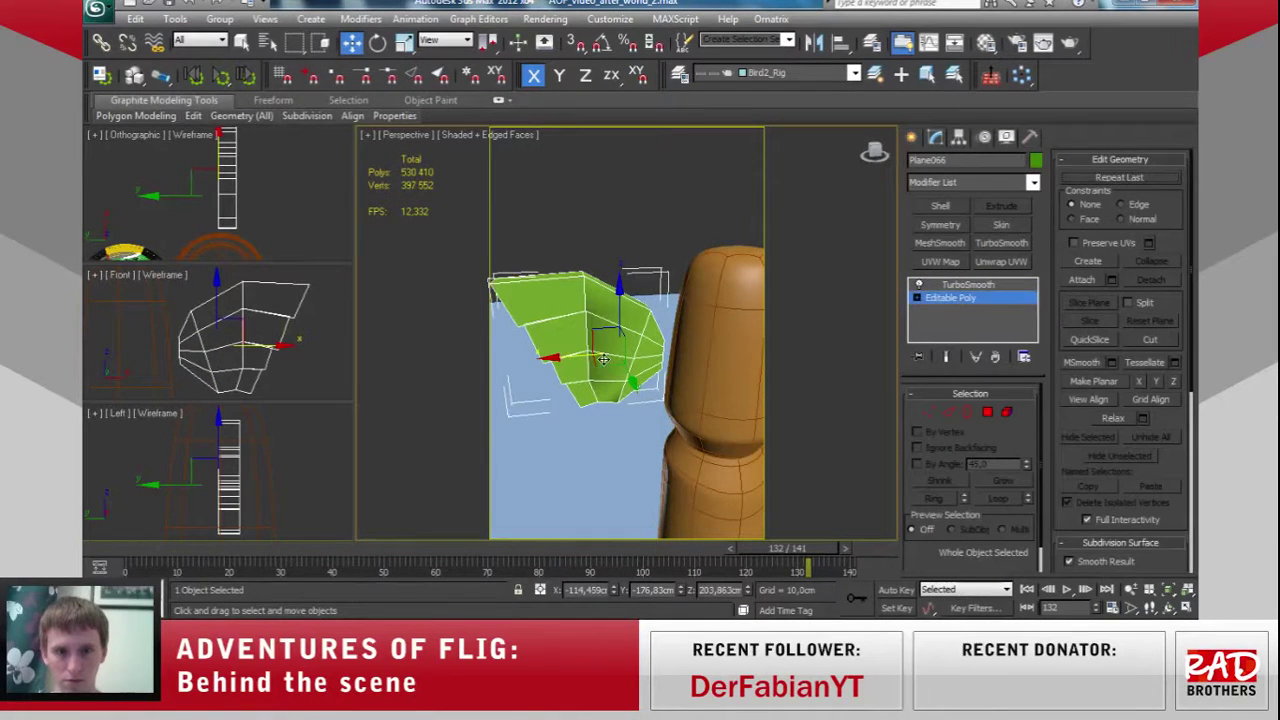
# Bevel three top polygons at the wing tip: height about 1.6 cm, outline about -2.97 cm.
pyautogui.click(988, 412)
pyautogui.click(560, 302)
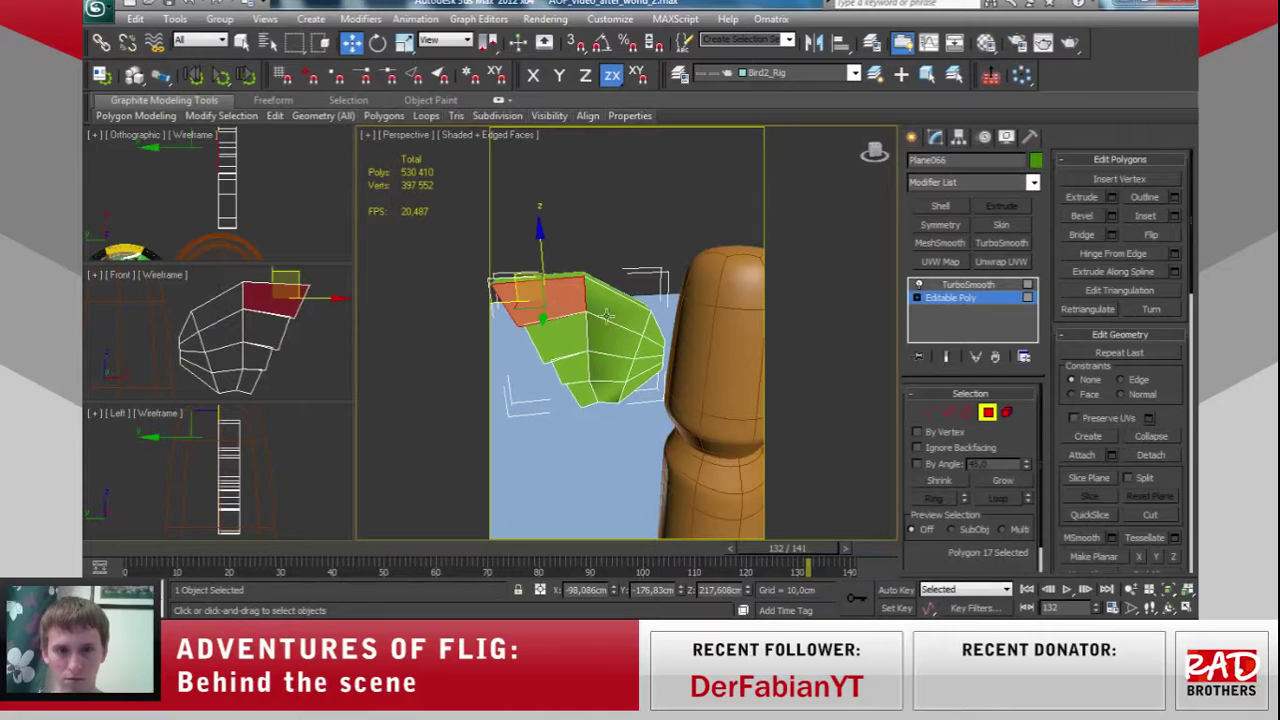
pyautogui.keyDown('ctrl'); pyautogui.click(628, 320); pyautogui.keyUp('ctrl')
pyautogui.keyDown('ctrl'); pyautogui.click(653, 335); pyautogui.keyUp('ctrl')
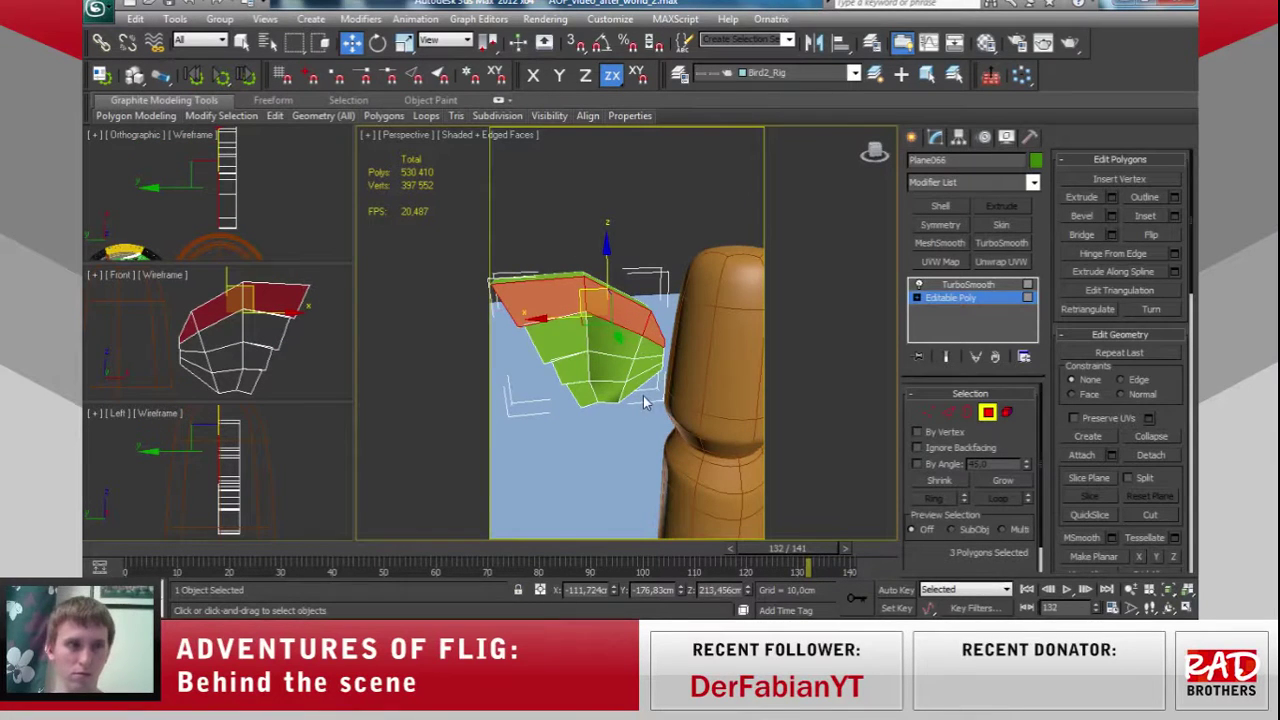
pyautogui.click(1111, 217)
pyautogui.keyDown('alt'); pyautogui.moveTo(752, 358); pyautogui.dragTo(663, 368, button='middle'); pyautogui.keyUp('alt')
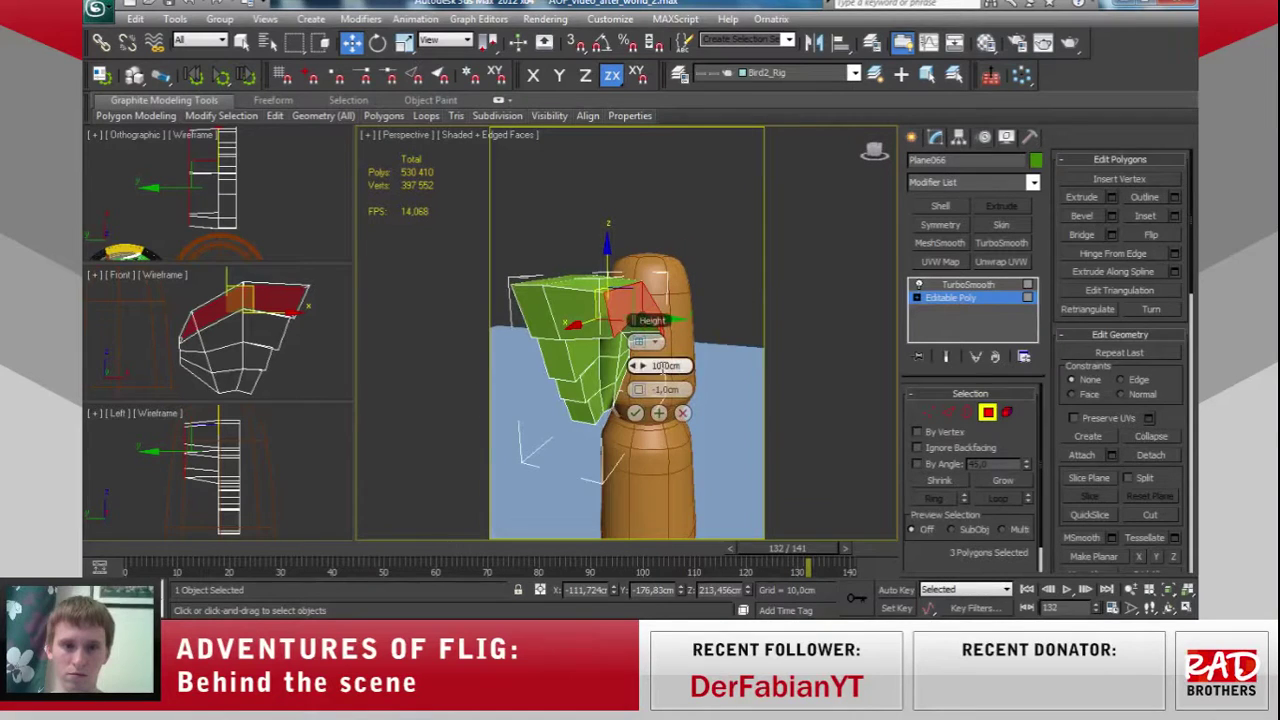
pyautogui.moveTo(648, 368); pyautogui.dragTo(632, 370)
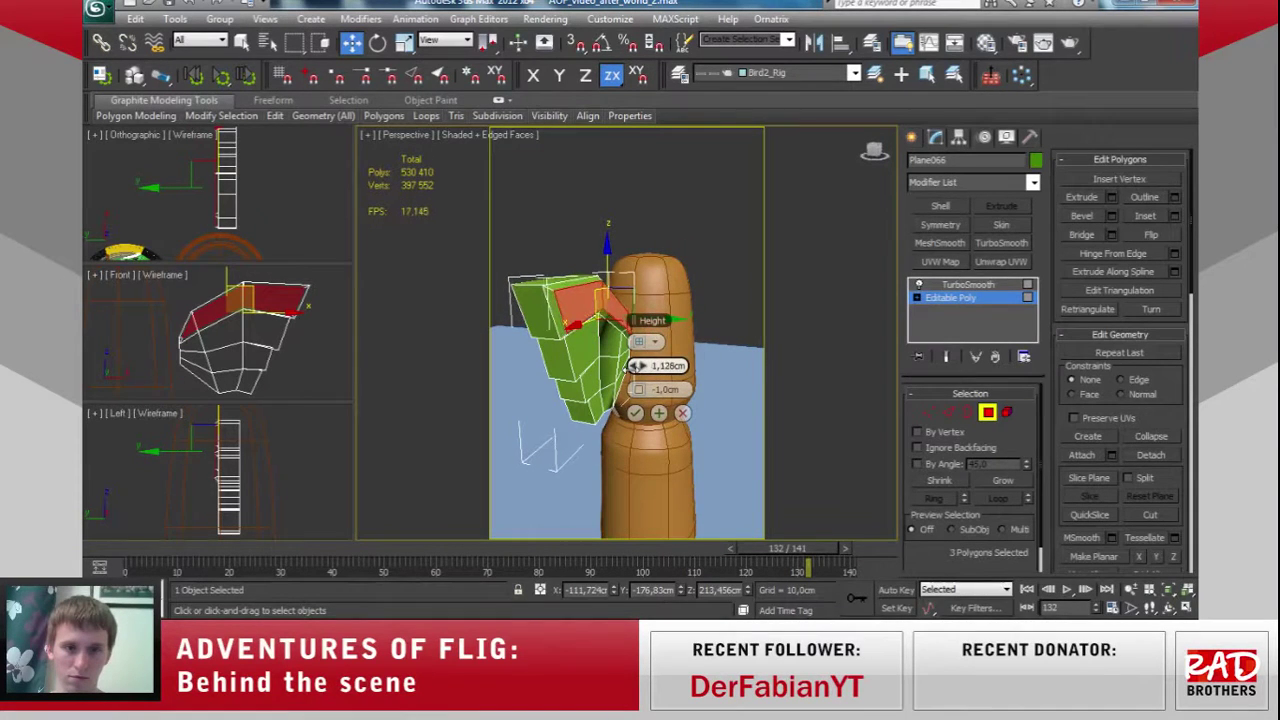
pyautogui.moveTo(643, 393); pyautogui.dragTo(636, 392)
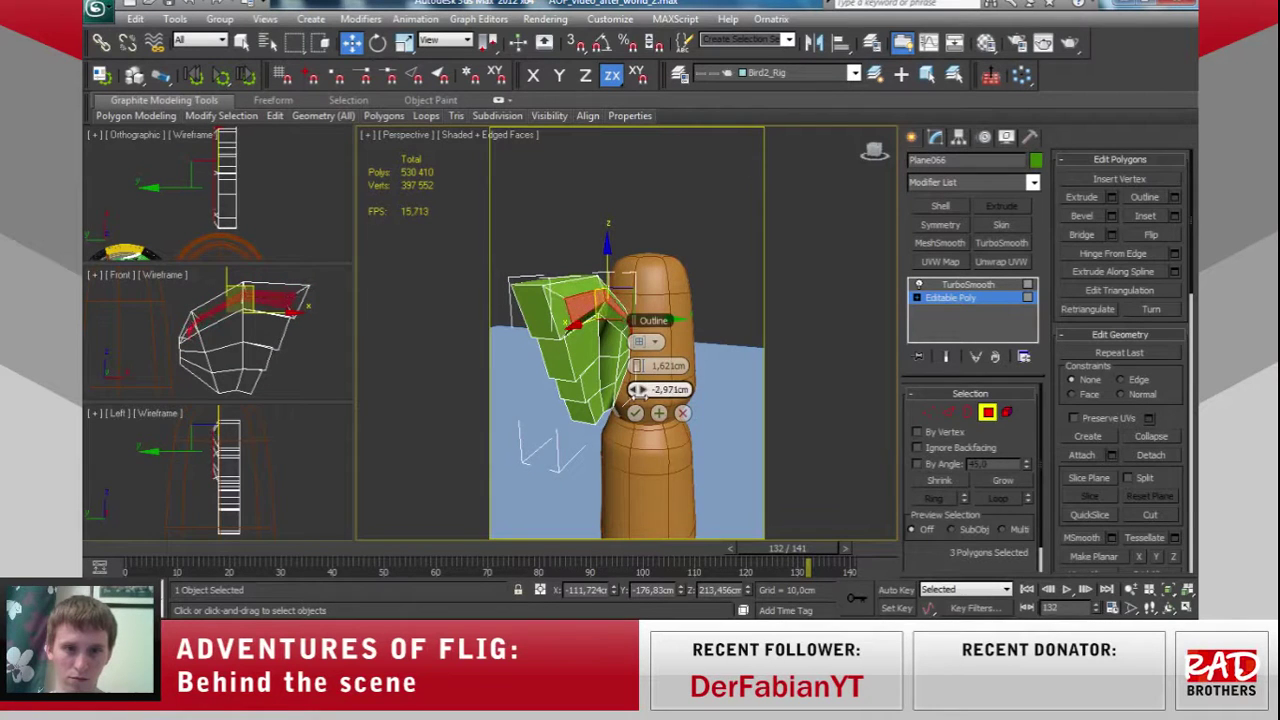
pyautogui.click(635, 412)
# Bevel the same top polygons a second time and frame the selection.
pyautogui.moveTo(636, 414)
pyautogui.keyDown('alt'); pyautogui.mouseDown(button='middle')
pyautogui.moveTo(643, 422)
pyautogui.moveTo(658, 398)
pyautogui.moveTo(690, 402)
pyautogui.mouseUp(button='middle'); pyautogui.keyUp('alt')
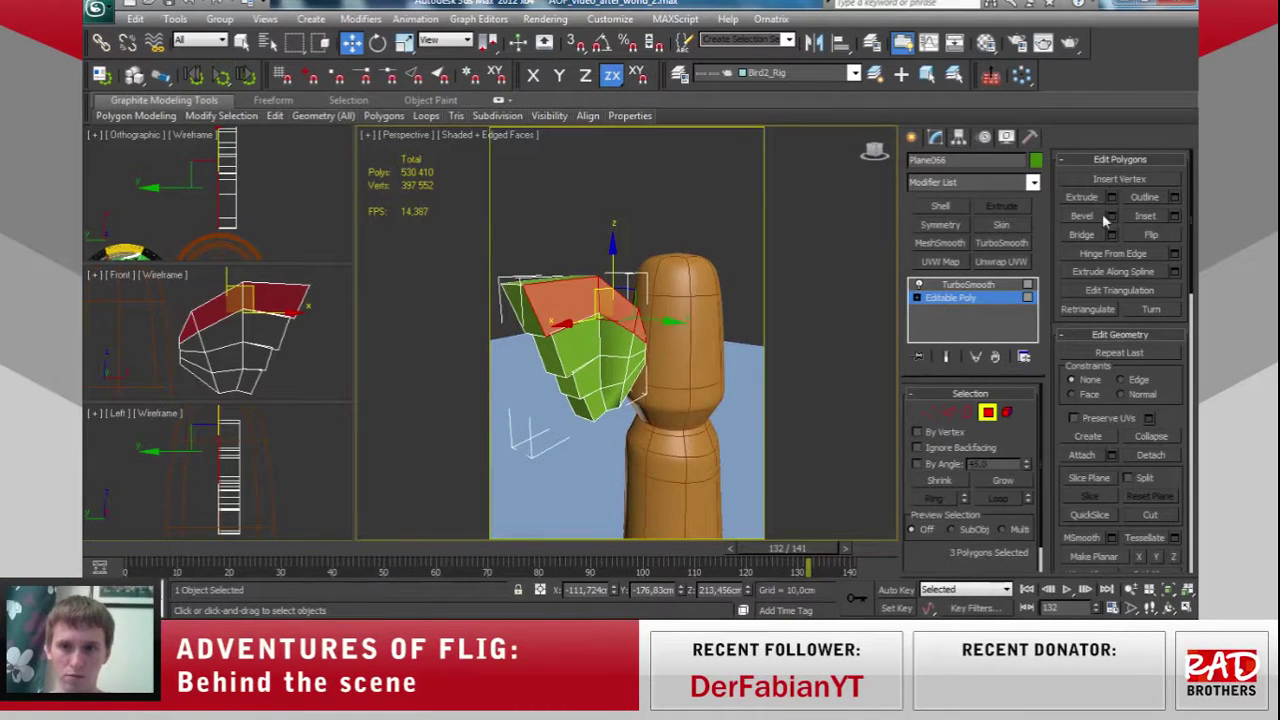
pyautogui.click(1110, 217)
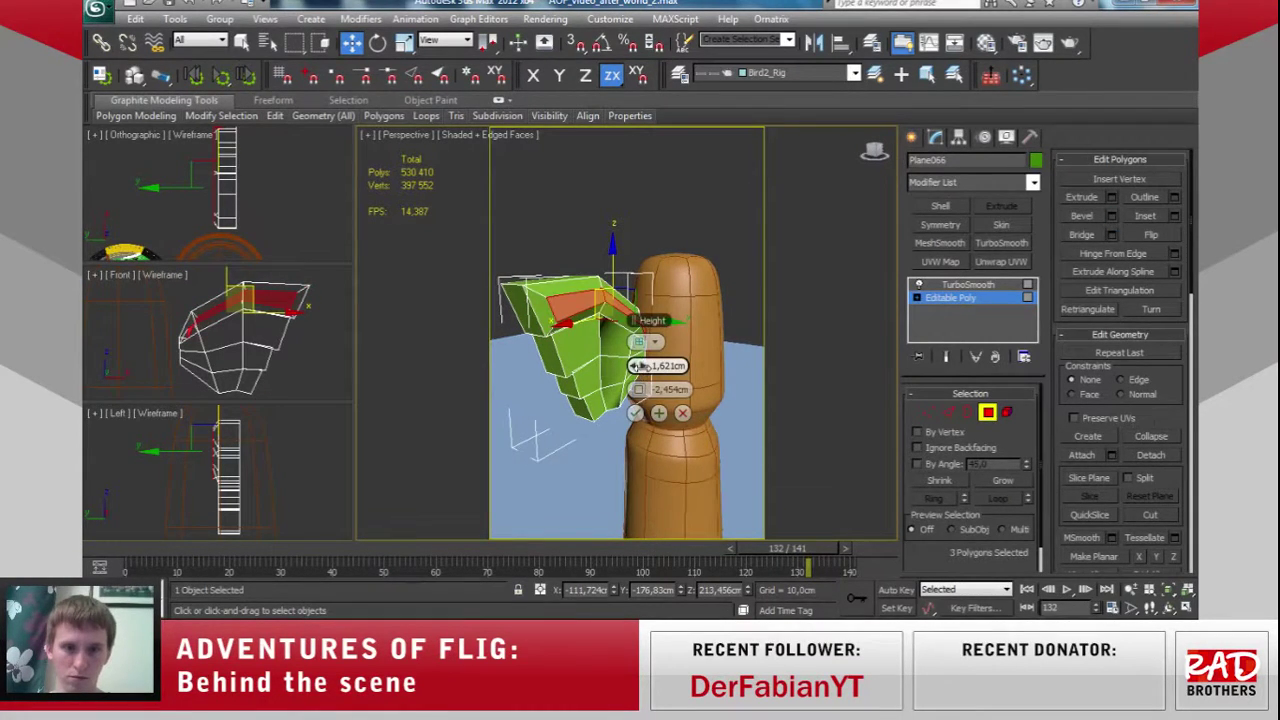
pyautogui.moveTo(638, 366); pyautogui.dragTo(643, 389)
pyautogui.click(637, 413)
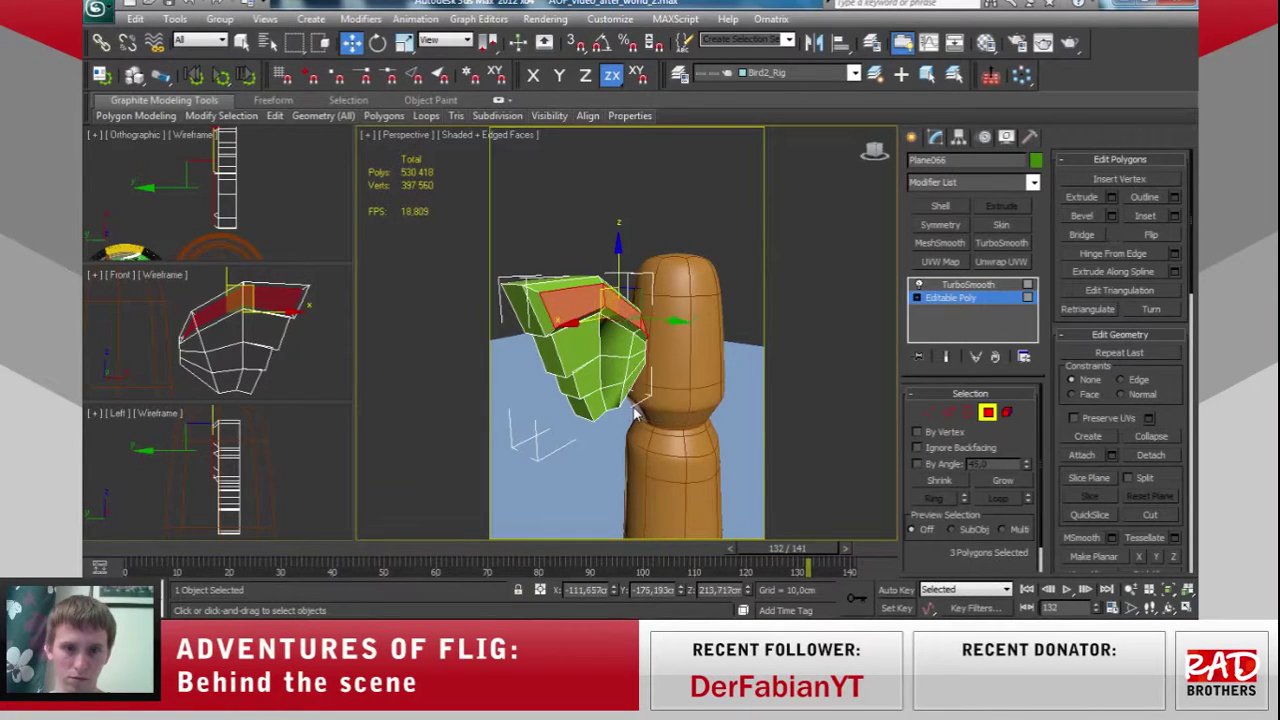
pyautogui.press('z')
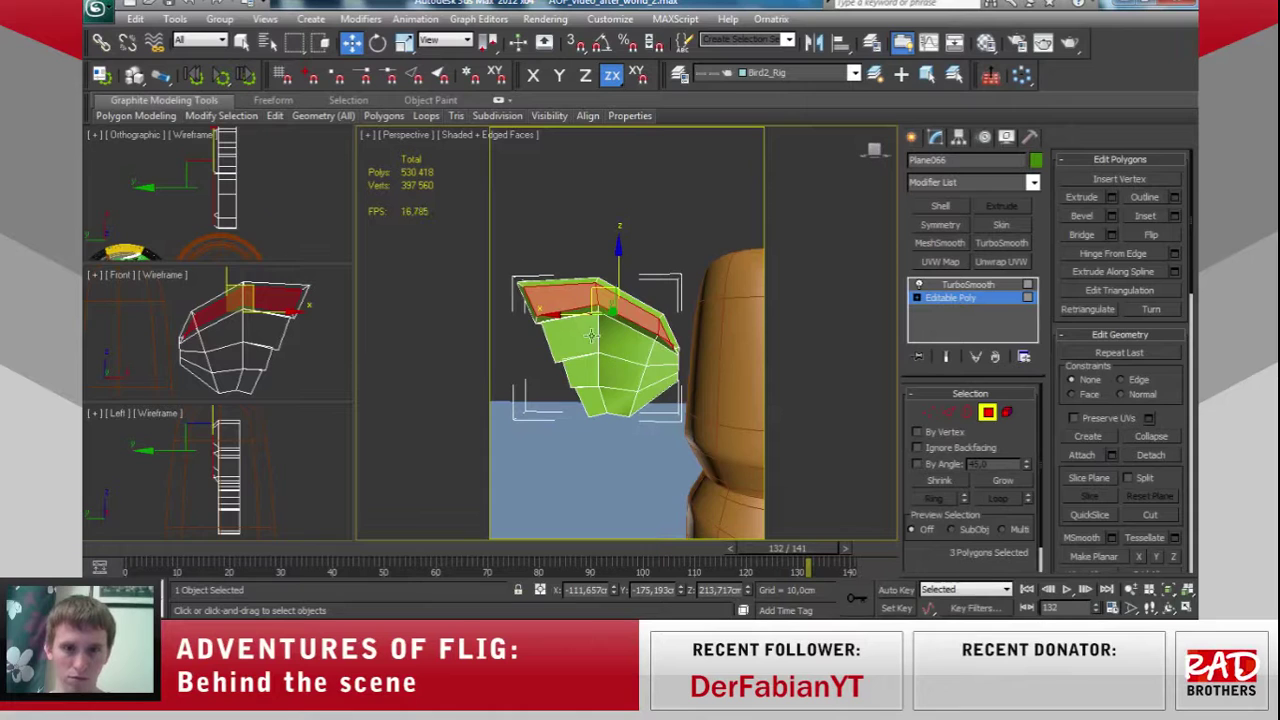
# Bevel the middle ring and then the lower ring of wing polygons.
pyautogui.click(591, 336)
pyautogui.keyDown('shift'); pyautogui.click(628, 348); pyautogui.keyUp('shift')
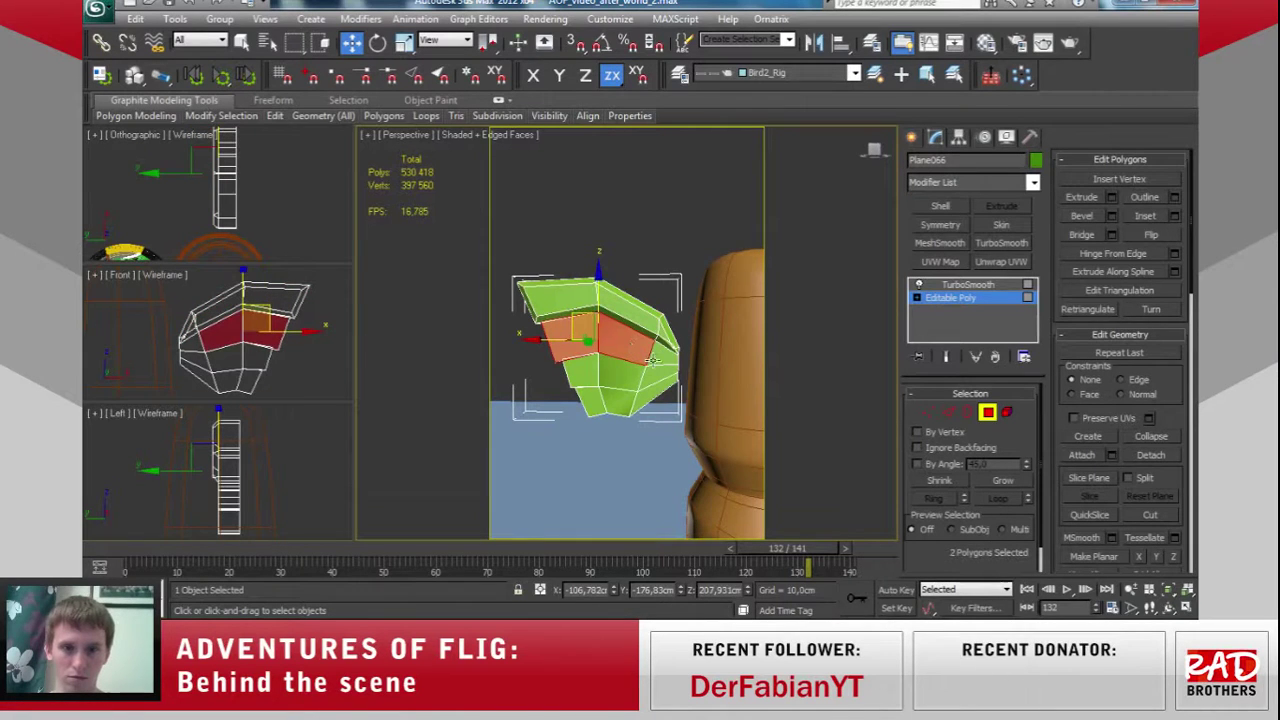
pyautogui.click(1111, 217)
pyautogui.click(628, 400)
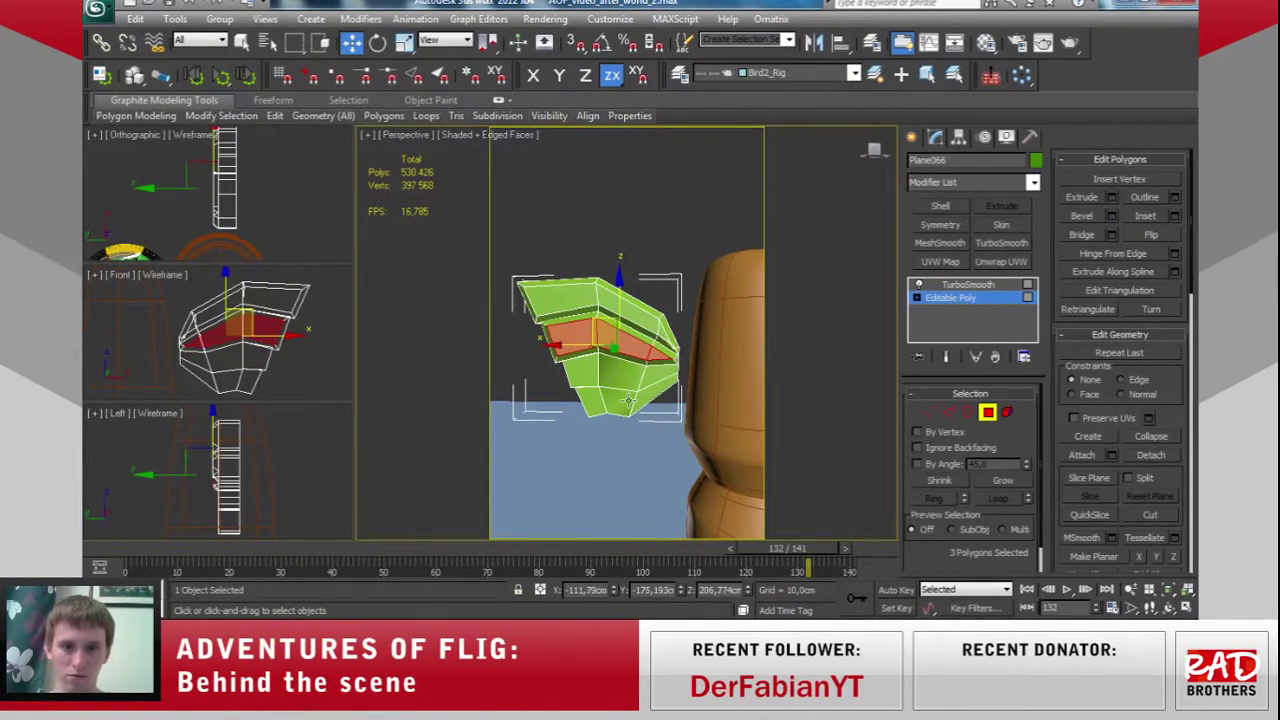
pyautogui.click(584, 374)
pyautogui.keyDown('shift'); pyautogui.click(615, 378); pyautogui.keyUp('shift')
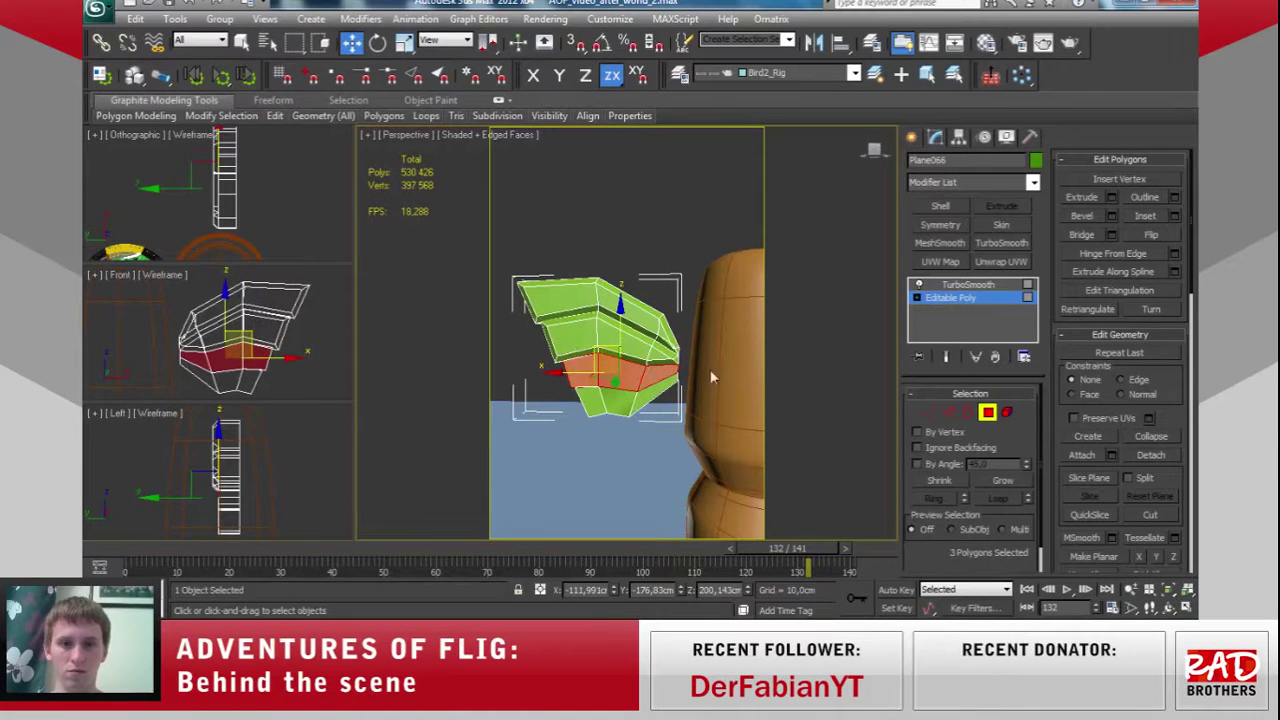
pyautogui.click(1100, 216)
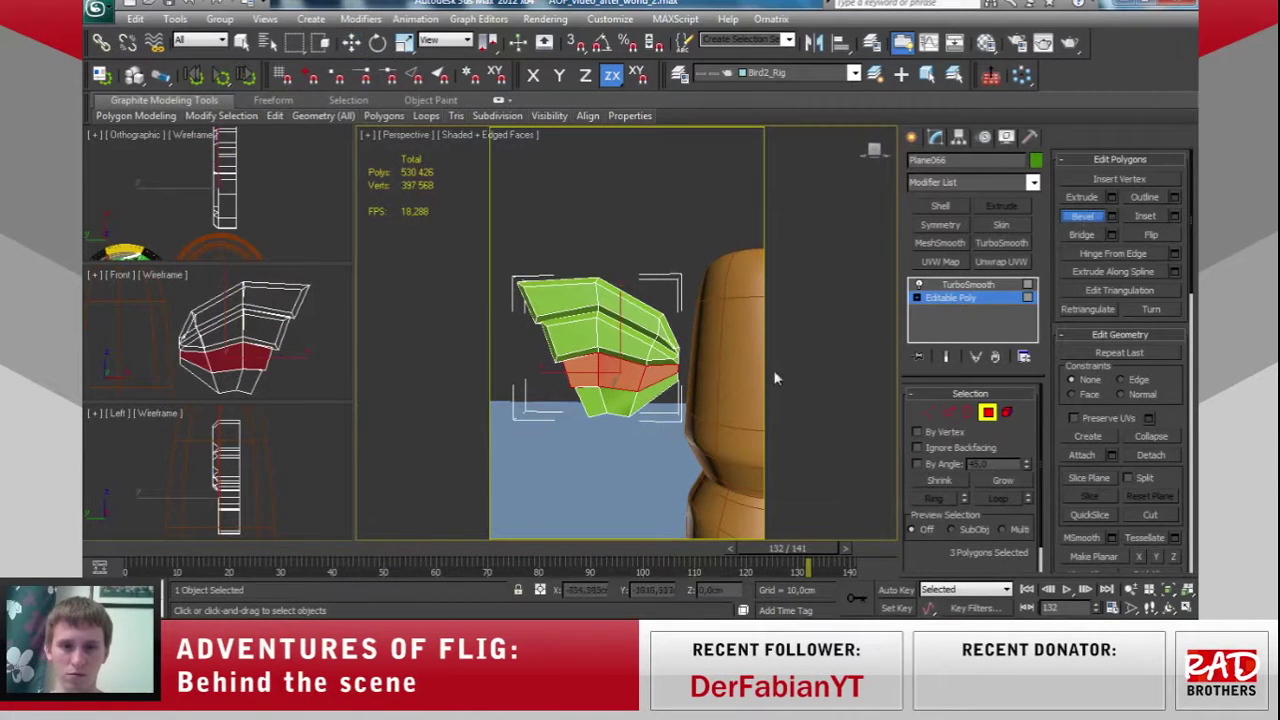
pyautogui.click(1111, 217)
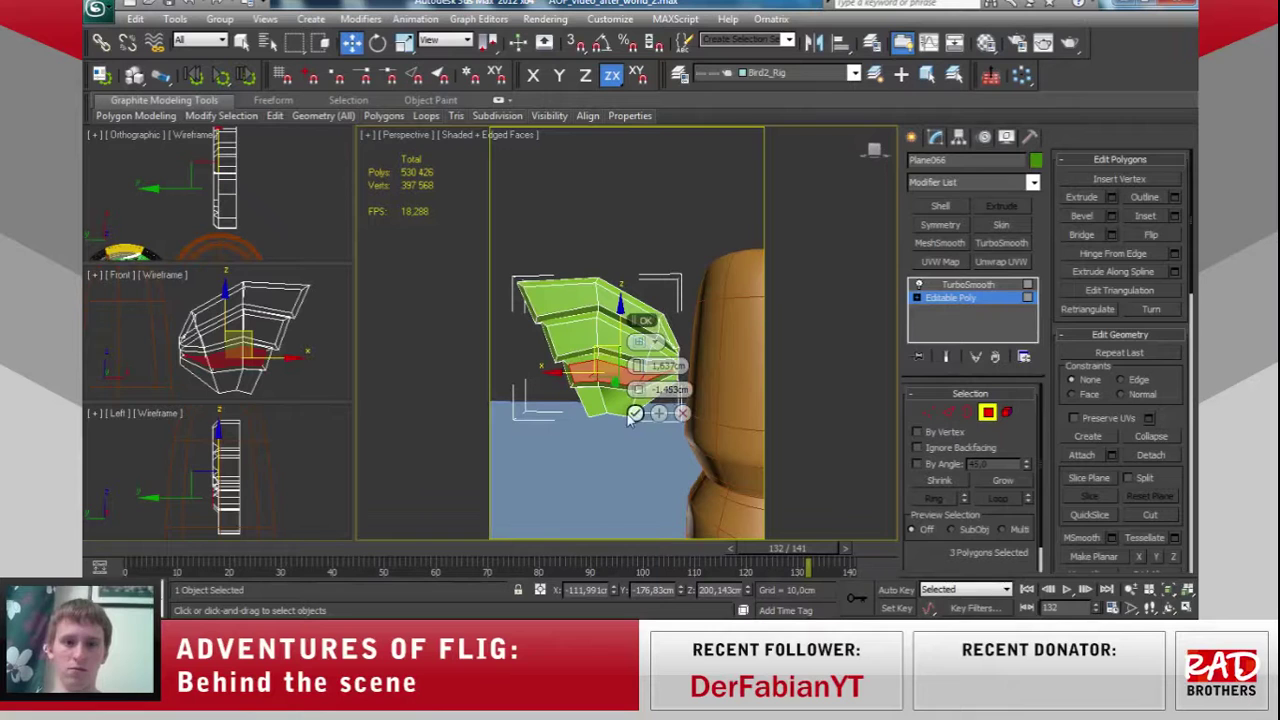
pyautogui.click(634, 413)
# Select three bottom polygons of the wing and bevel them.
pyautogui.click(597, 405)
pyautogui.keyDown('ctrl'); pyautogui.click(617, 400); pyautogui.keyUp('ctrl')
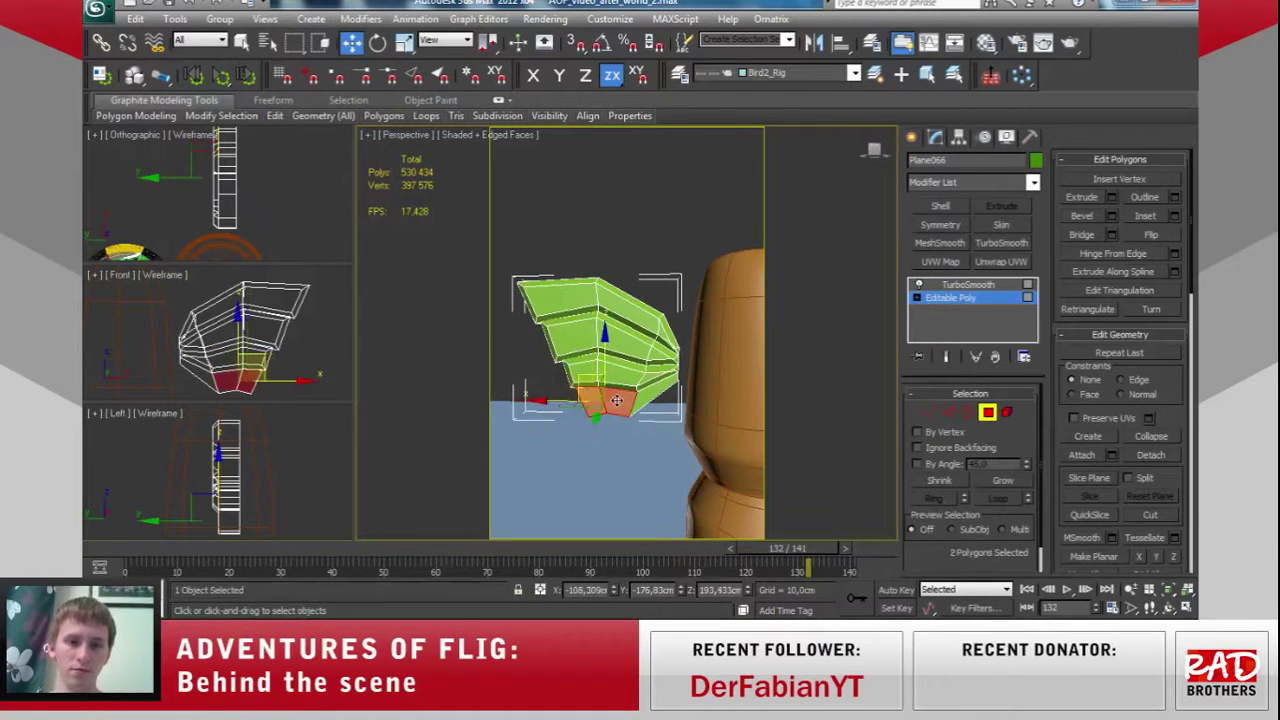
pyautogui.keyDown('ctrl'); pyautogui.click(662, 388); pyautogui.keyUp('ctrl')
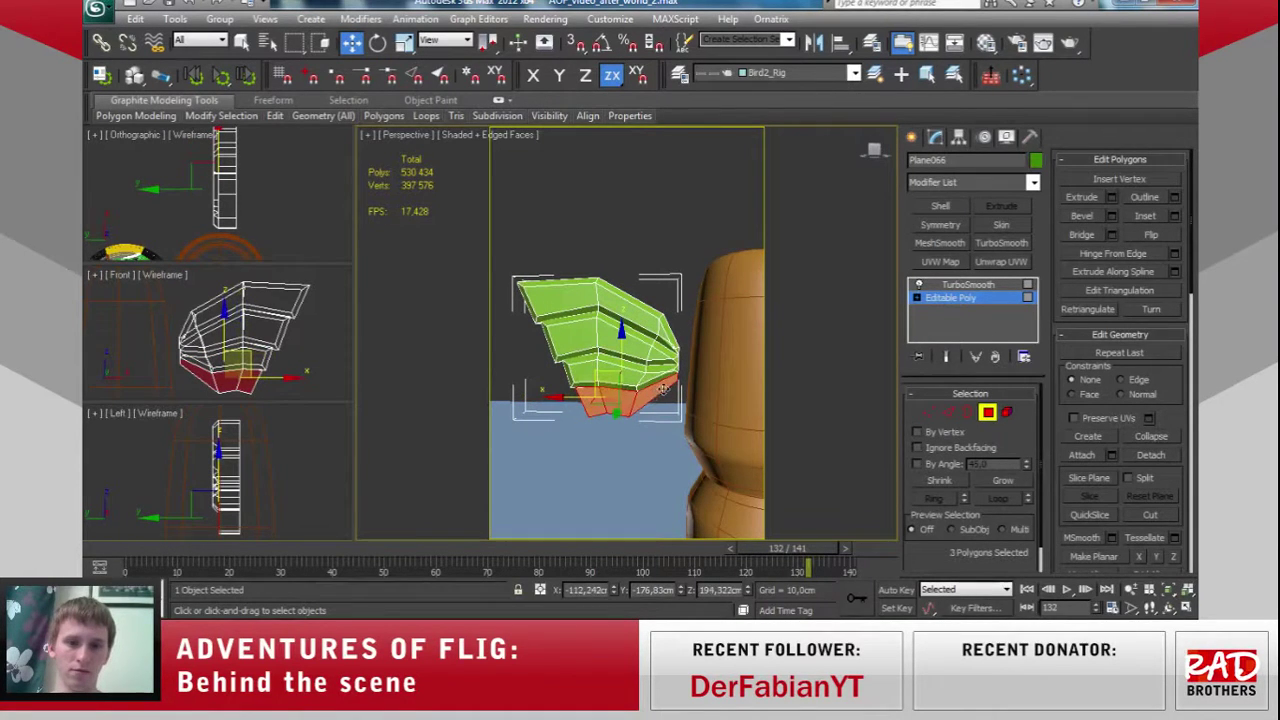
pyautogui.click(1113, 216)
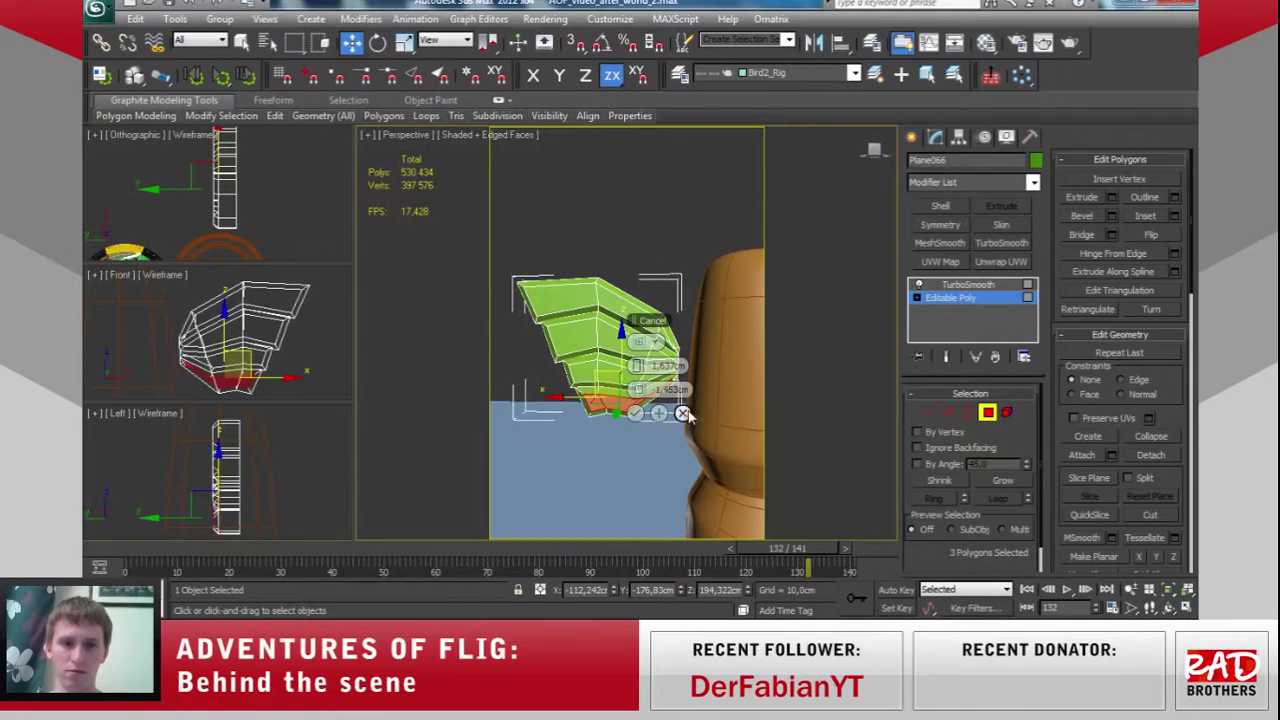
pyautogui.click(634, 410)
# Exit Polygon mode and view the TurboSmoothed wing with edges hidden.
pyautogui.click(987, 412)
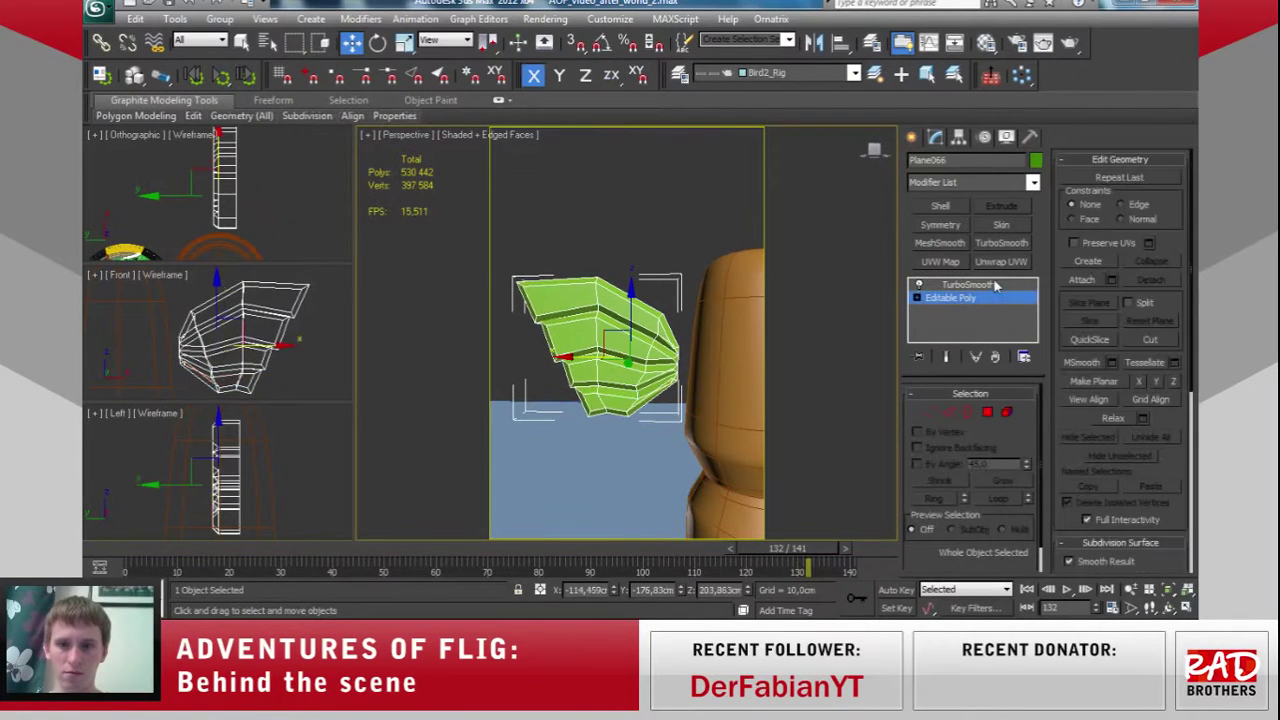
pyautogui.click(993, 285)
pyautogui.moveTo(668, 407)
pyautogui.keyDown('alt'); pyautogui.mouseDown(button='middle')
pyautogui.moveTo(748, 393)
pyautogui.moveTo(681, 405)
pyautogui.moveTo(896, 427)
pyautogui.mouseUp(button='middle'); pyautogui.keyUp('alt')
pyautogui.press('F4')
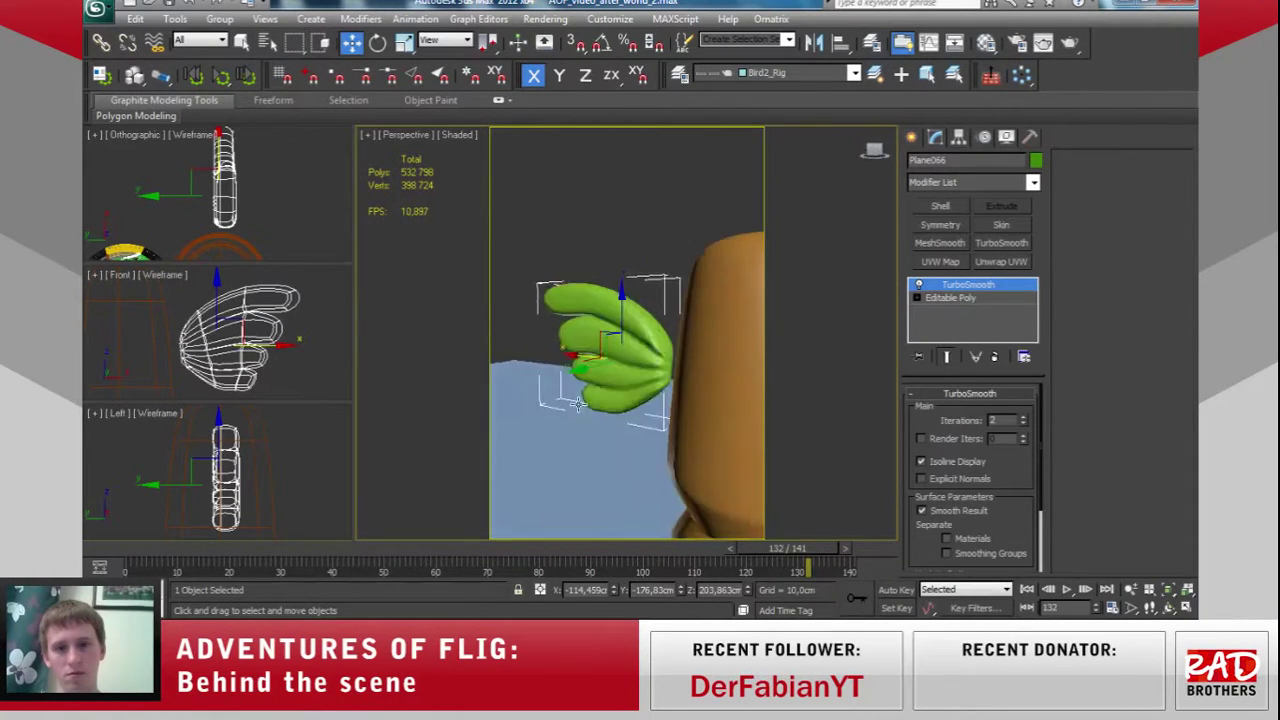
# On the base mesh, bevel three more top polygons twice, shifting the bevelled faces into shape.
pyautogui.click(960, 297)
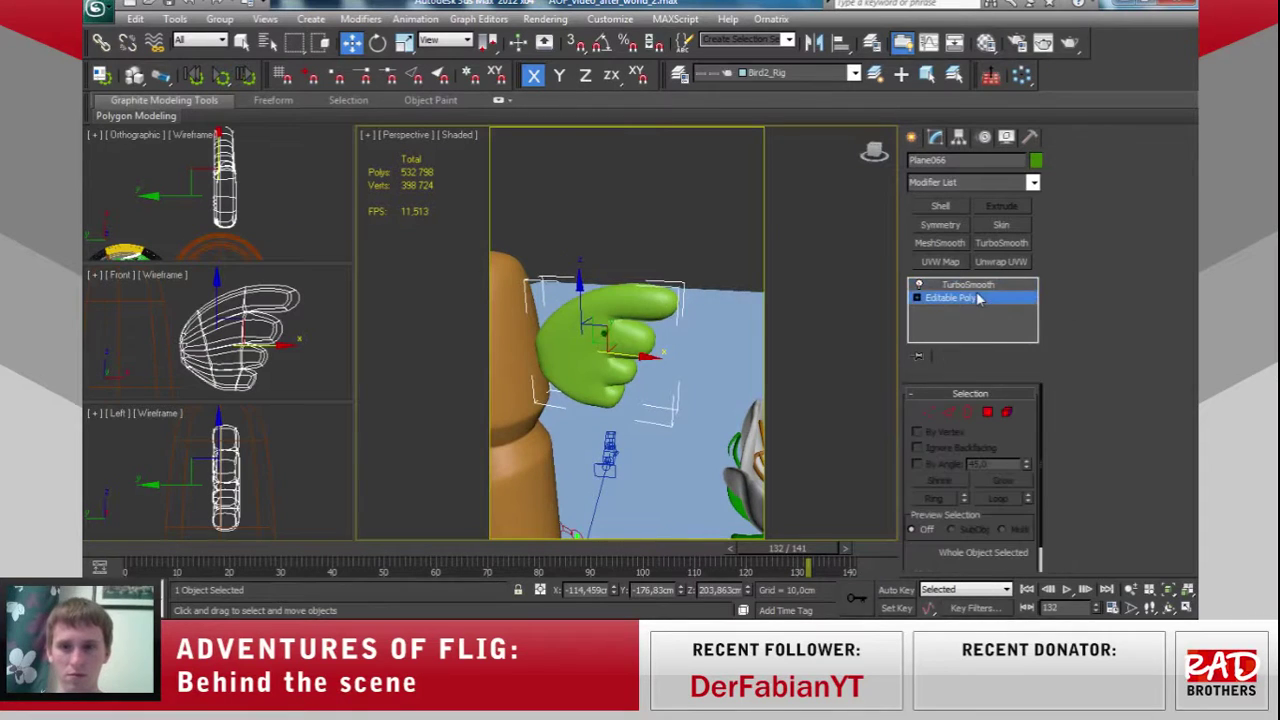
pyautogui.press('4')
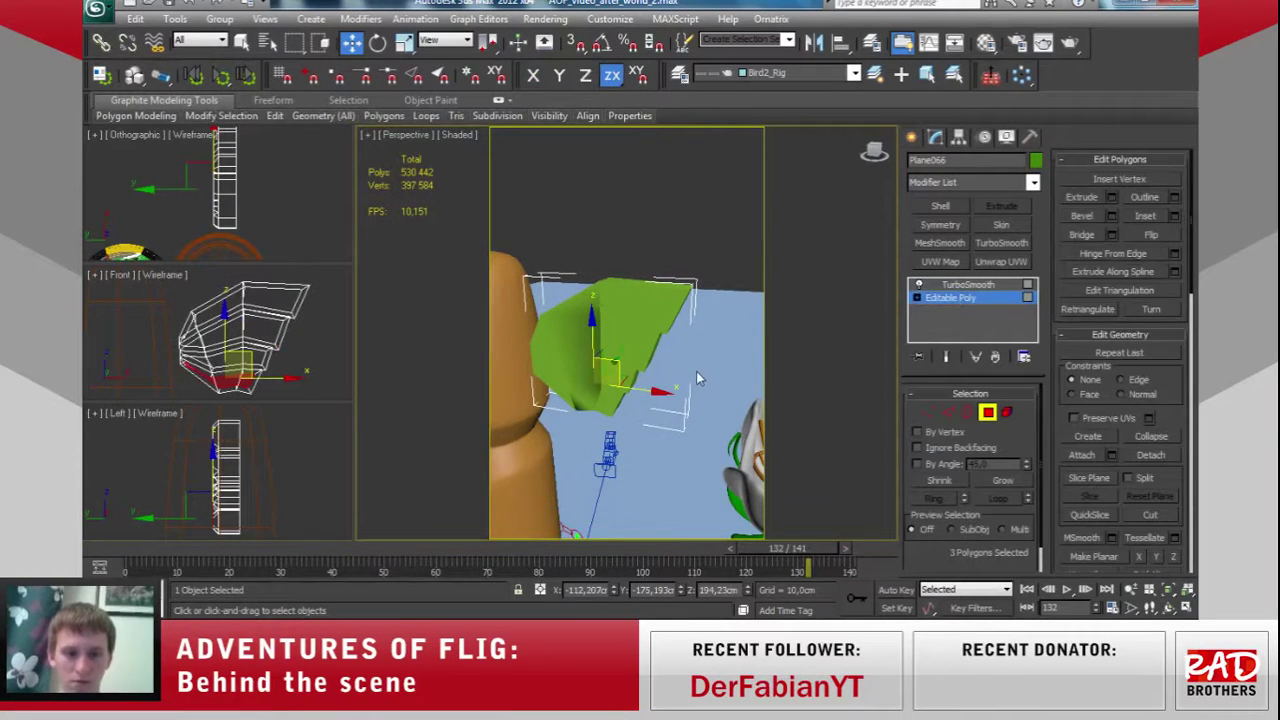
pyautogui.press('F4')
pyautogui.click(625, 324)
pyautogui.keyDown('ctrl'); pyautogui.click(575, 296); pyautogui.keyUp('ctrl')
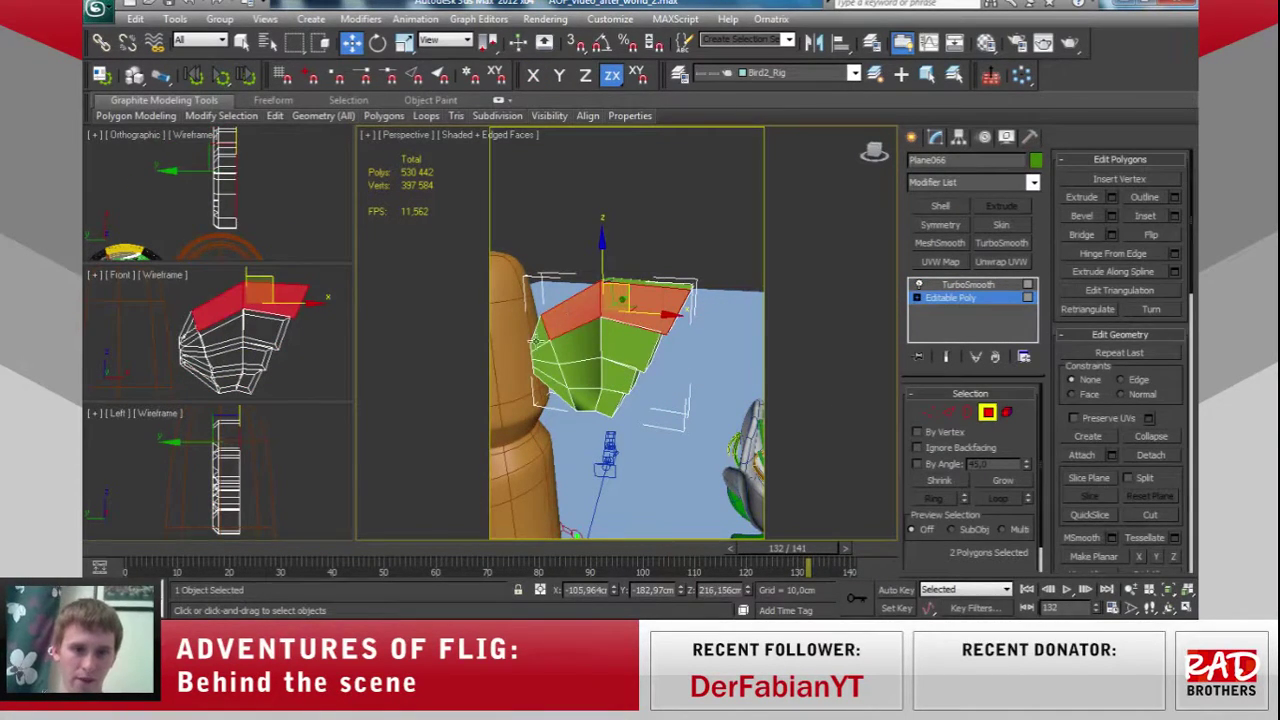
pyautogui.keyDown('ctrl'); pyautogui.click(545, 322); pyautogui.keyUp('ctrl')
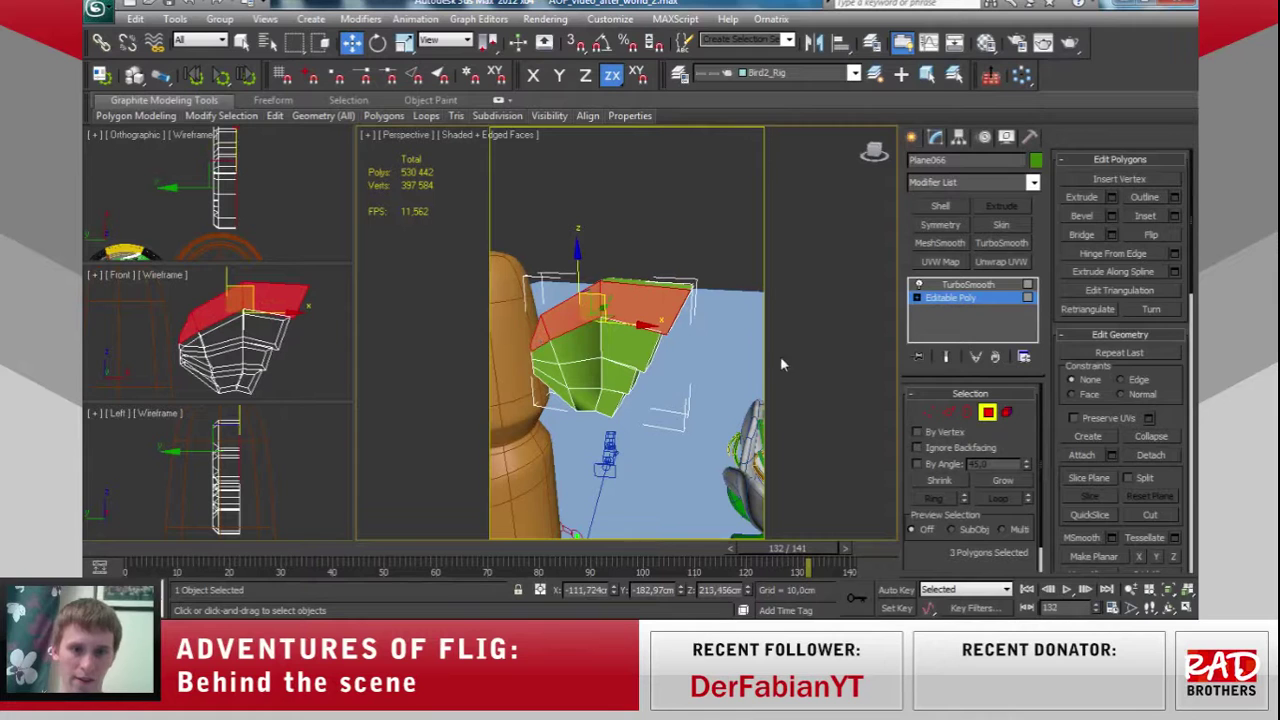
pyautogui.click(1112, 217)
pyautogui.click(633, 415)
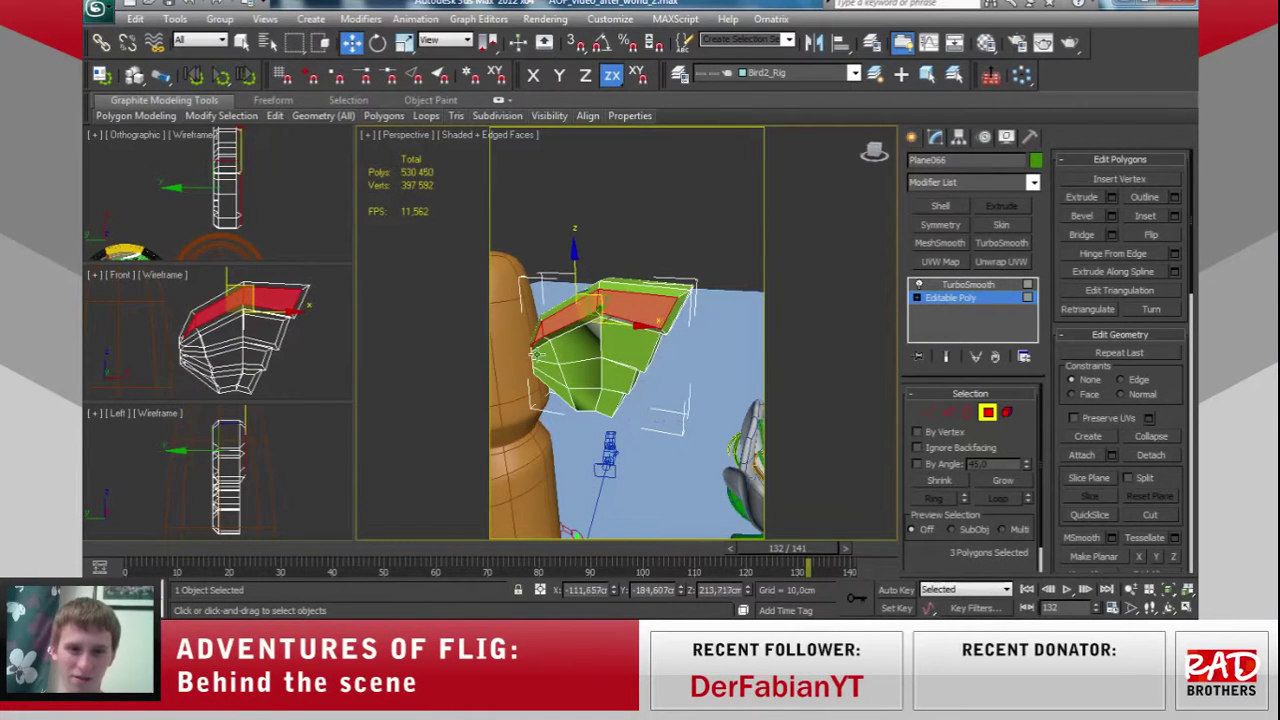
pyautogui.moveTo(640, 330); pyautogui.dragTo(698, 343)
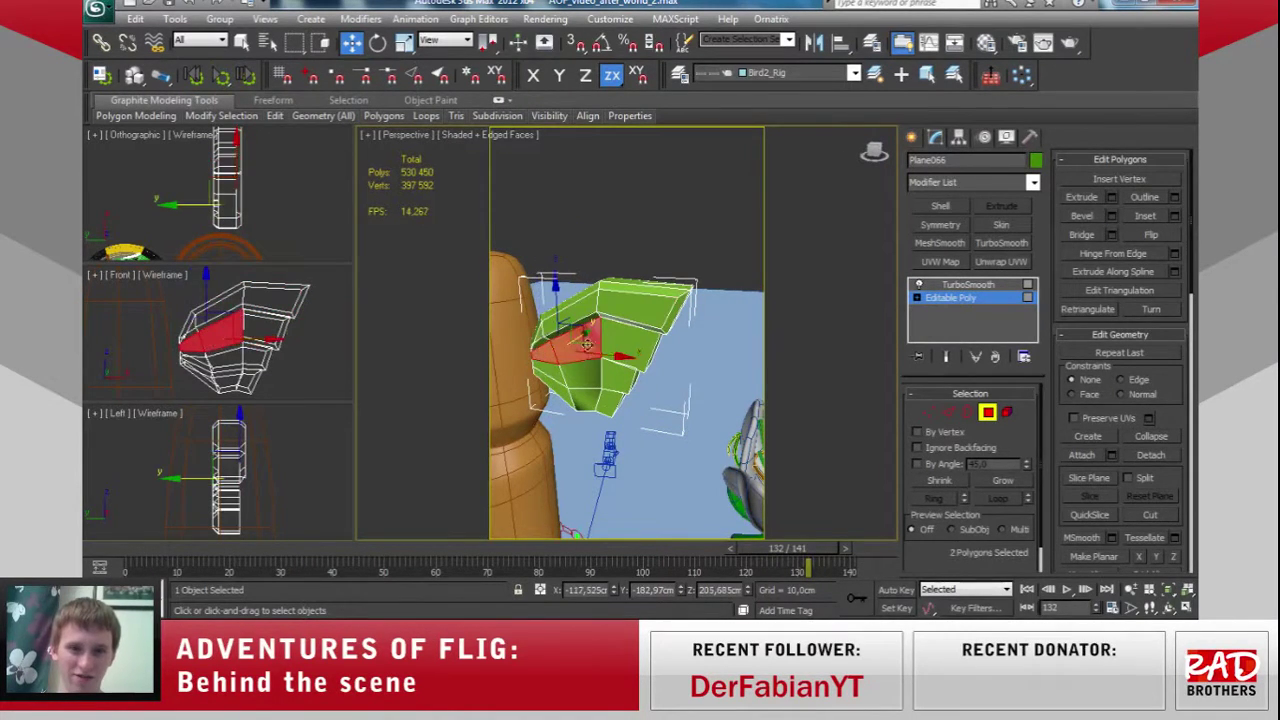
pyautogui.click(1112, 217)
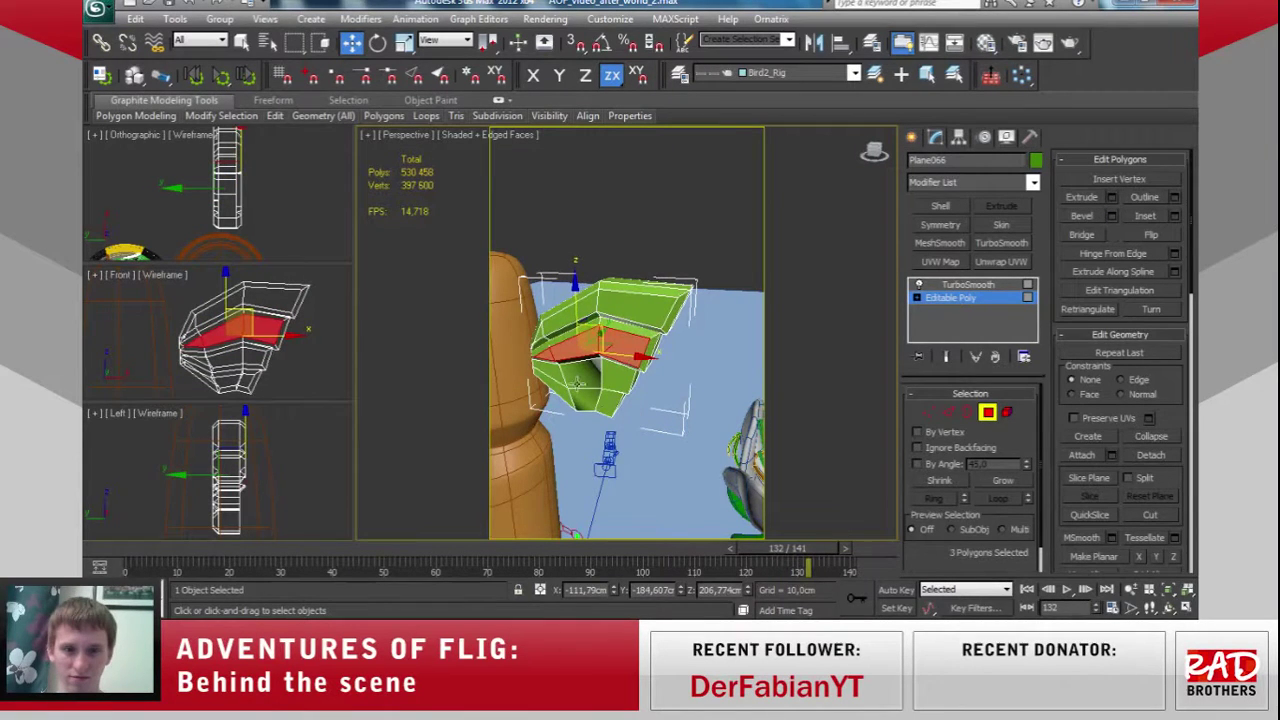
# Bevel a group of three lower wing polygons.
pyautogui.click(540, 372)
pyautogui.keyDown('ctrl'); pyautogui.click(575, 372); pyautogui.keyUp('ctrl')
pyautogui.keyDown('ctrl'); pyautogui.click(620, 376); pyautogui.keyUp('ctrl')
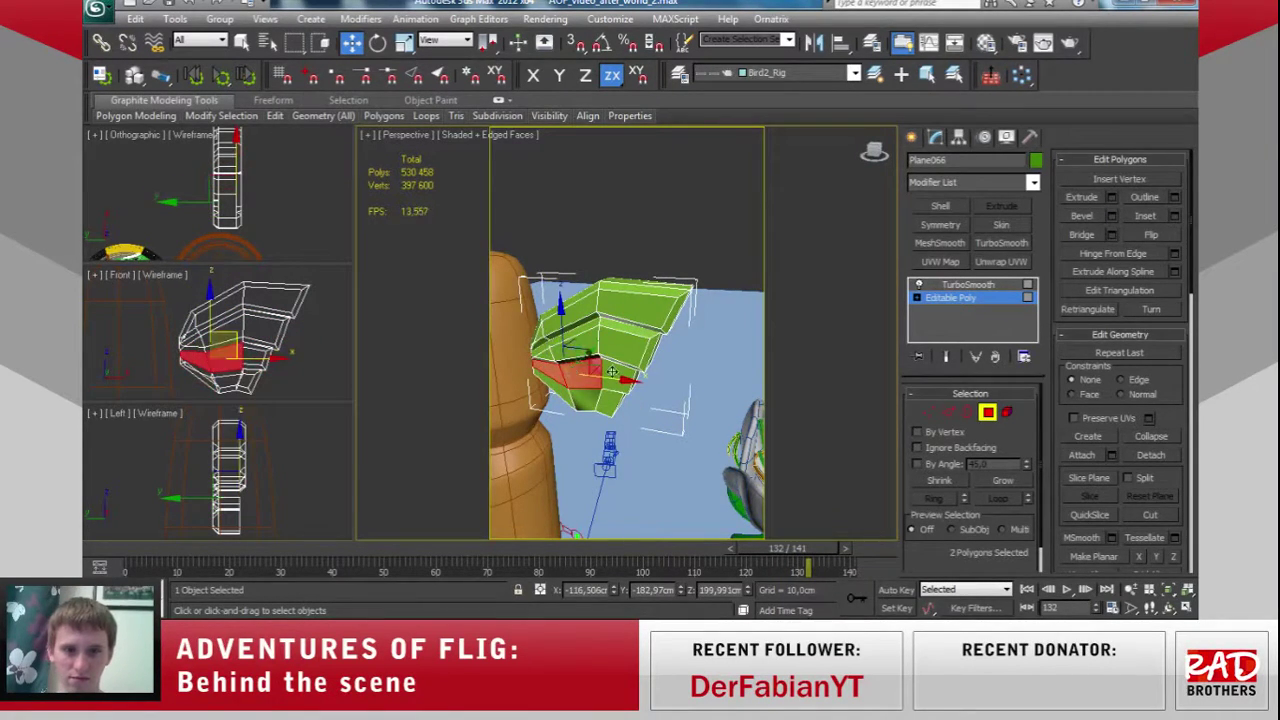
pyautogui.click(1112, 217)
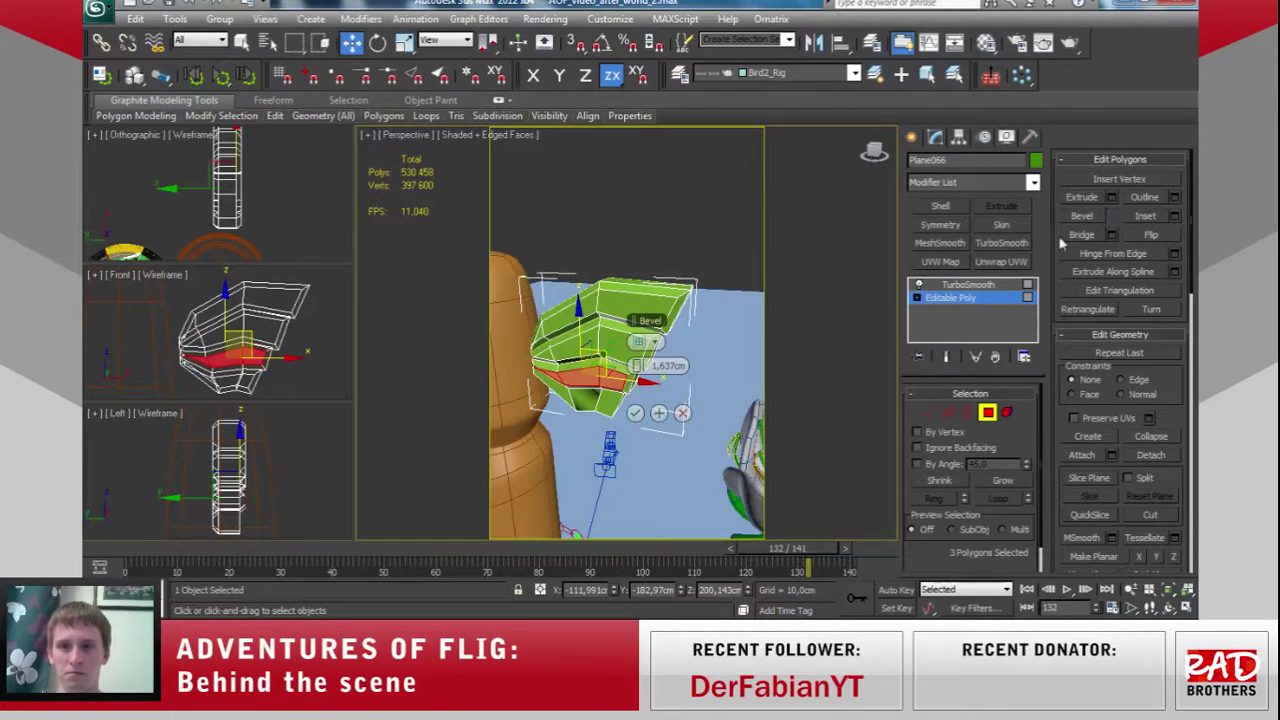
pyautogui.click(633, 415)
# Bevel three bottom wing polygons and exit Polygon mode.
pyautogui.click(560, 397)
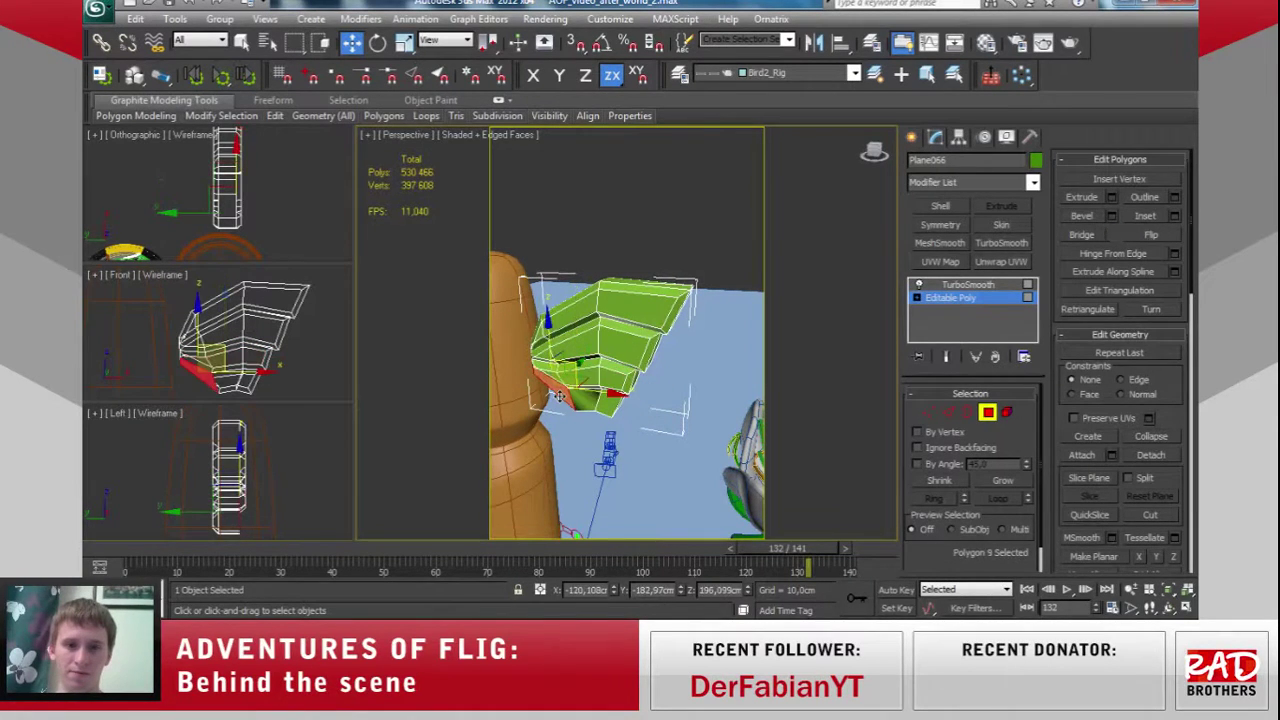
pyautogui.keyDown('ctrl'); pyautogui.click(600, 400); pyautogui.keyUp('ctrl')
pyautogui.keyDown('ctrl'); pyautogui.click(625, 405); pyautogui.keyUp('ctrl')
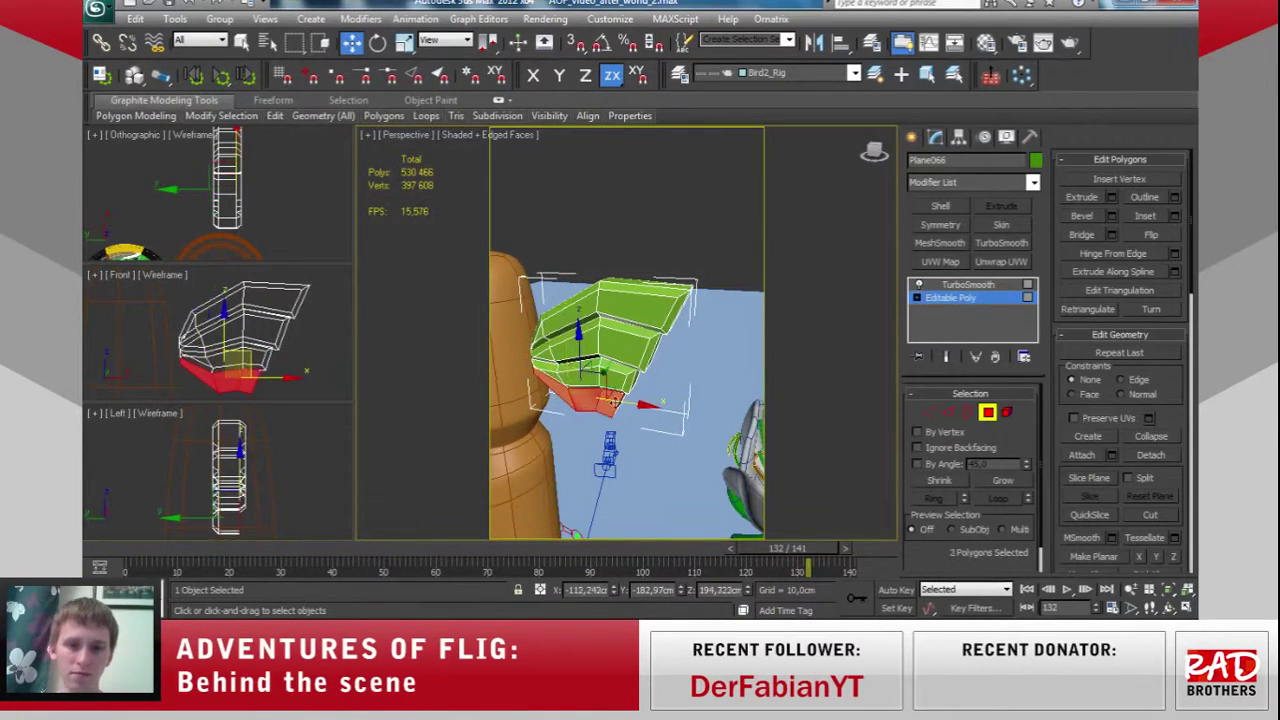
pyautogui.click(1112, 217)
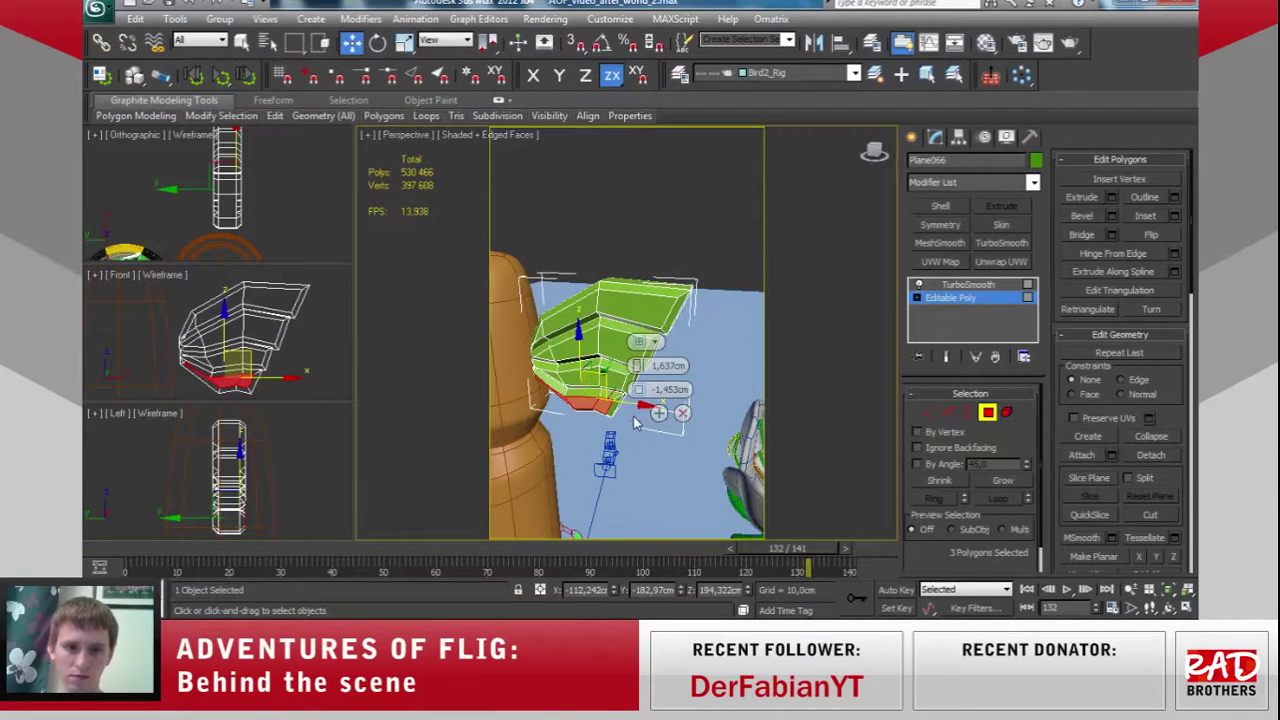
pyautogui.click(636, 415)
pyautogui.click(987, 413)
# Turn TurboSmooth back on and inspect the smoothed wing from another angle.
pyautogui.click(967, 284)
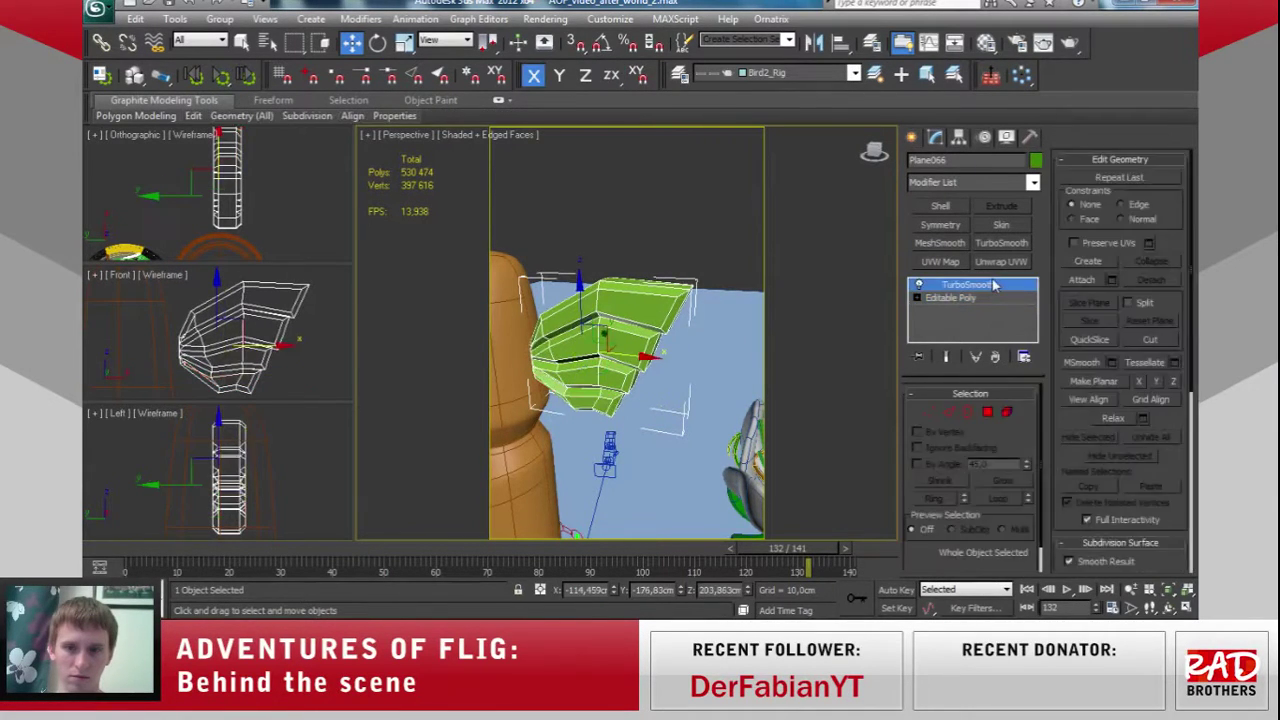
pyautogui.keyDown('alt'); pyautogui.moveTo(718, 362); pyautogui.dragTo(700, 380, button='middle'); pyautogui.keyUp('alt')
pyautogui.keyDown('alt'); pyautogui.moveTo(647, 528); pyautogui.dragTo(508, 114, button='middle'); pyautogui.keyUp('alt')
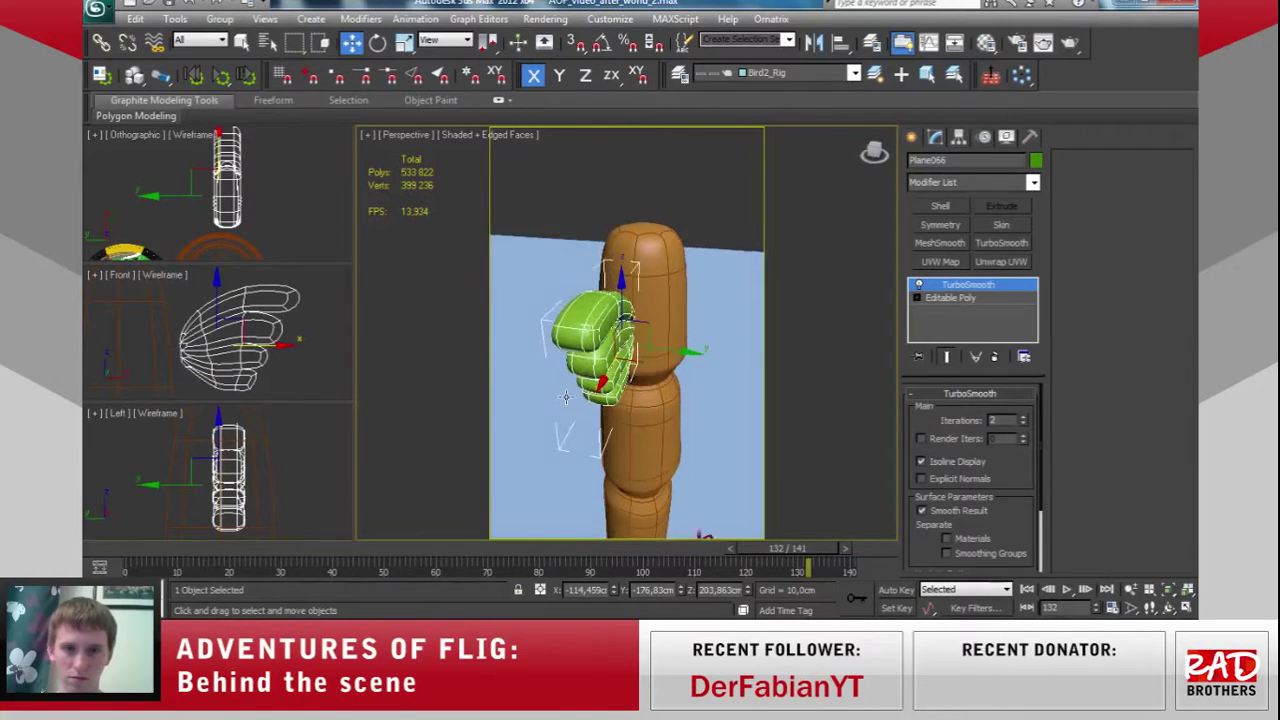
pyautogui.click(407, 44)
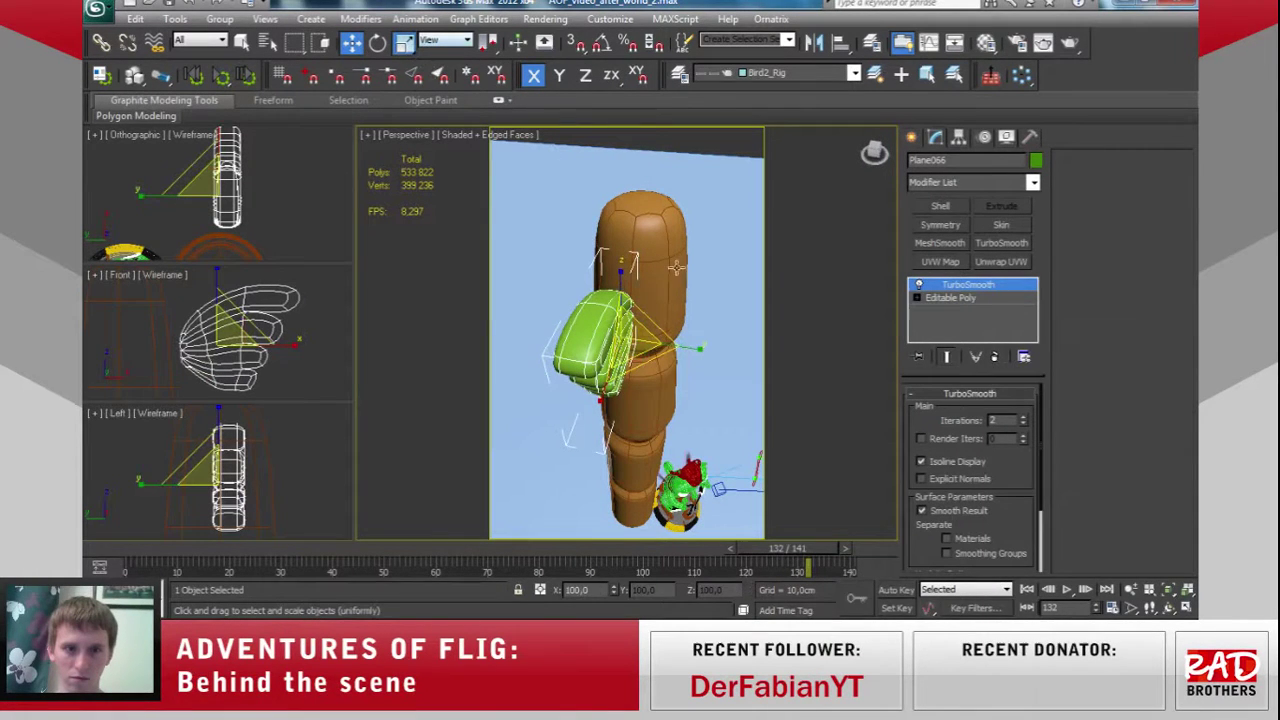
# In Vertex mode, move a band of the wing's base-mesh vertices slightly along Y.
pyautogui.click(952, 297)
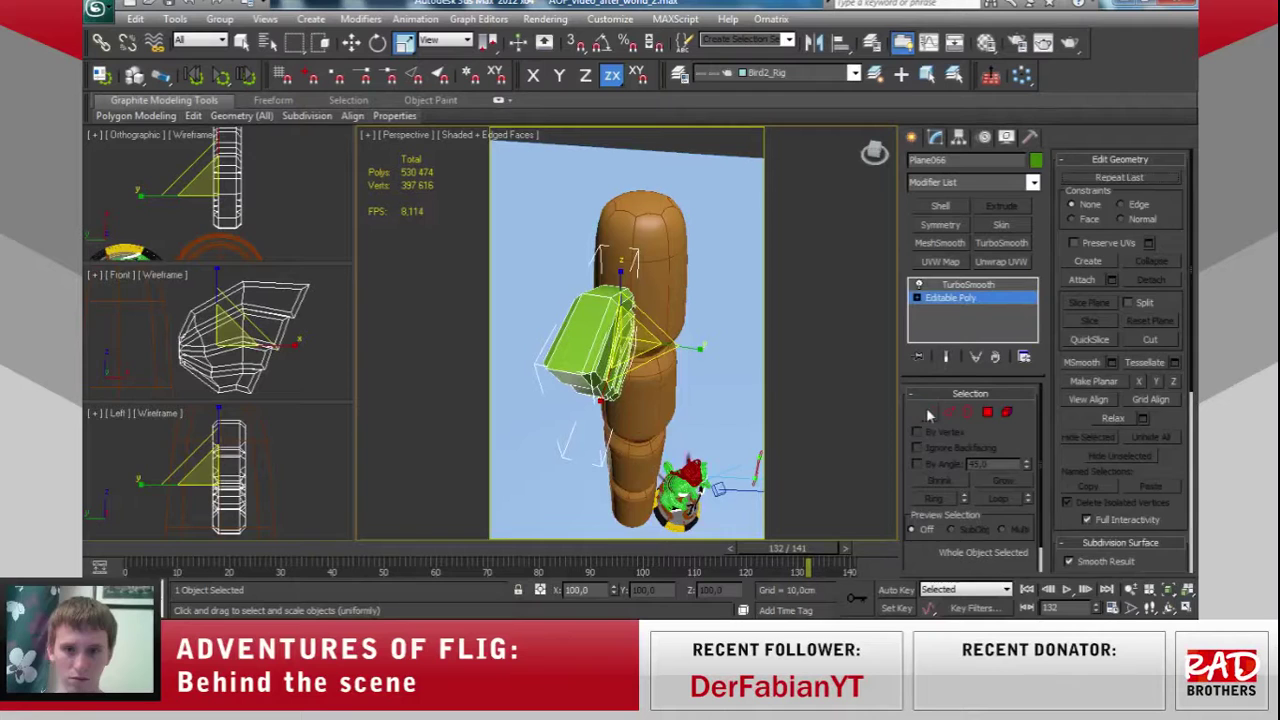
pyautogui.click(928, 412)
pyautogui.press('q')
pyautogui.press('w')
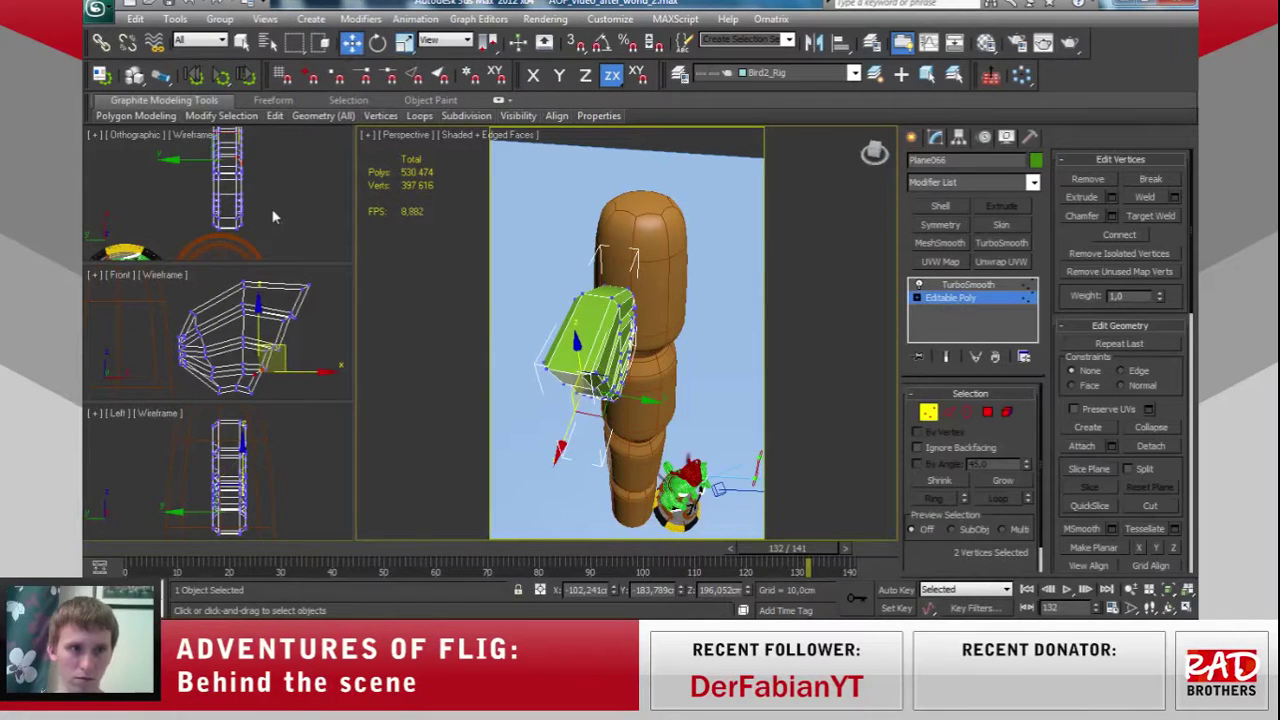
pyautogui.scroll(-2, 277, 208)
pyautogui.scroll(-1, 277, 208)
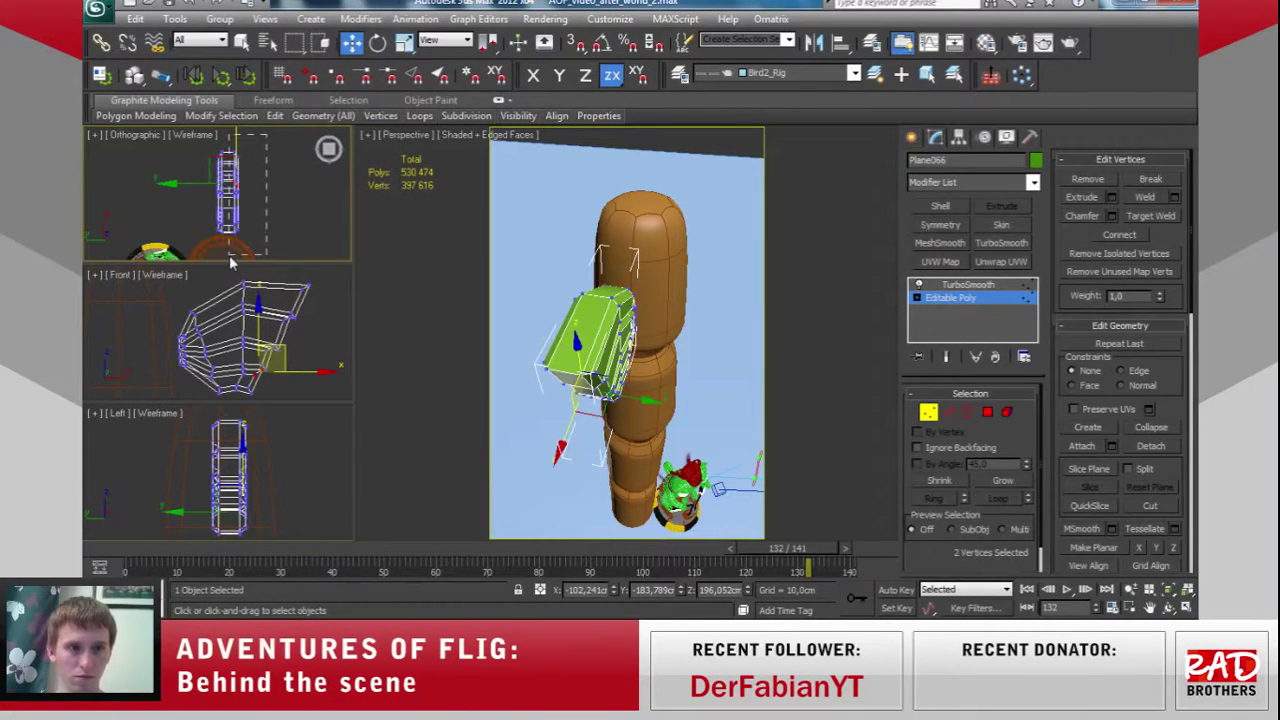
pyautogui.moveTo(229, 255); pyautogui.dragTo(205, 145)
pyautogui.moveTo(196, 203); pyautogui.dragTo(183, 203)
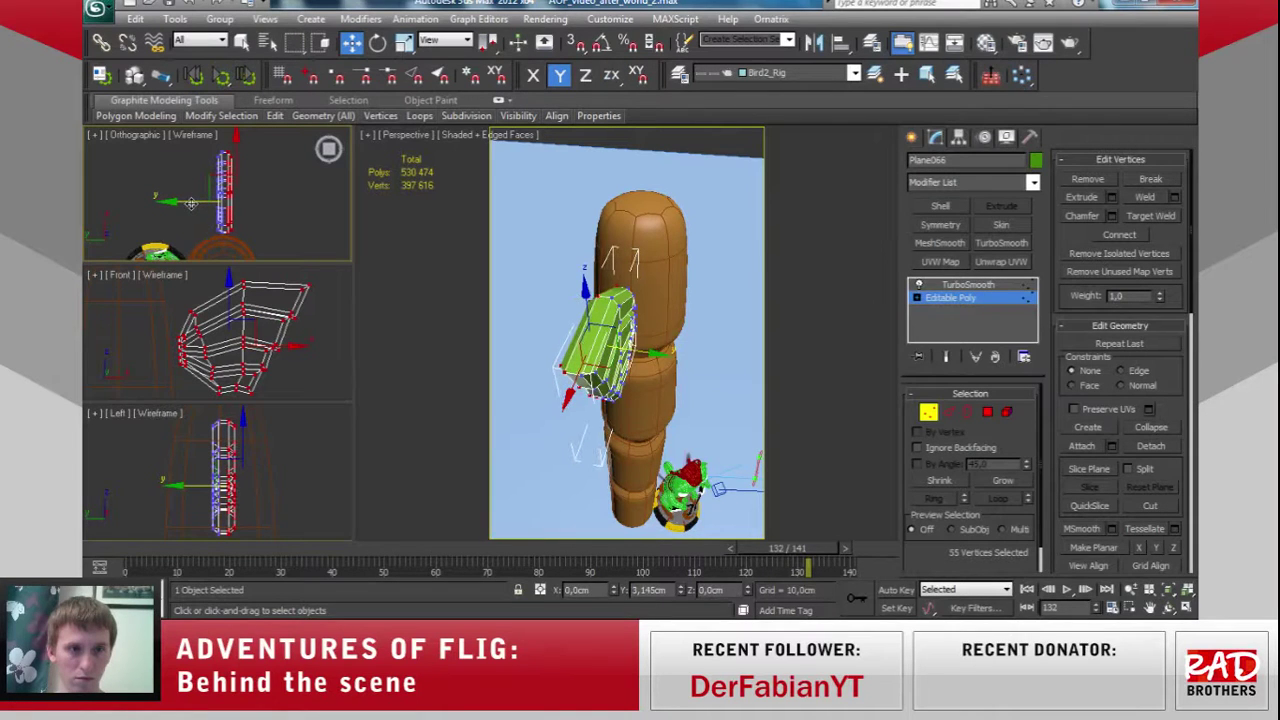
# Return to TurboSmooth and move the wing along X toward the column.
pyautogui.click(928, 413)
pyautogui.click(968, 284)
pyautogui.scroll(4, 578, 316)
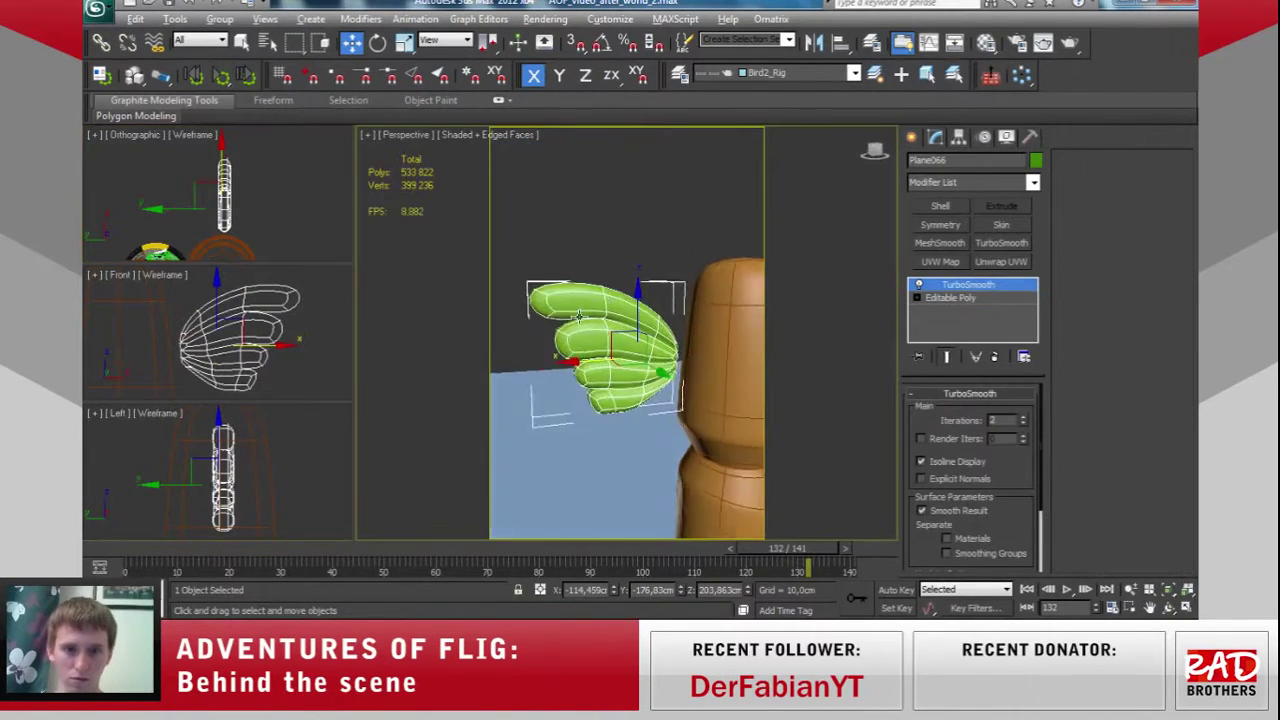
pyautogui.moveTo(576, 360); pyautogui.dragTo(613, 357)
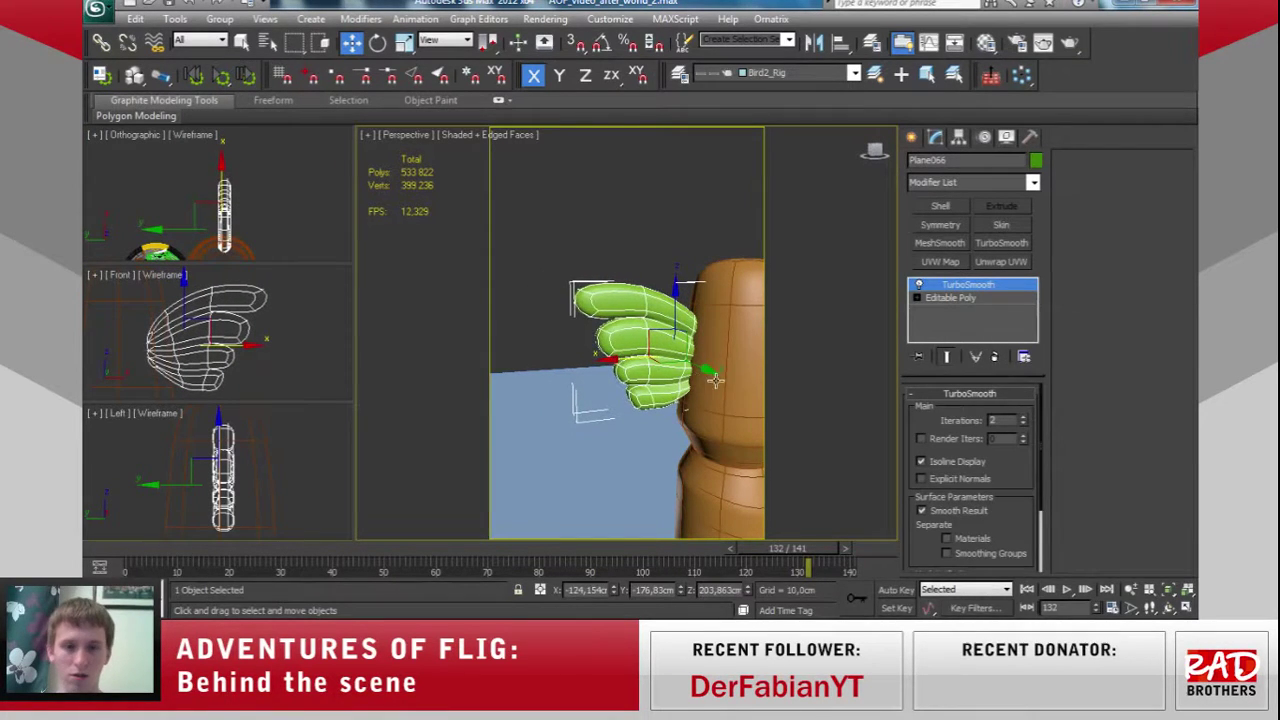
pyautogui.keyDown('alt'); pyautogui.moveTo(613, 357); pyautogui.dragTo(610, 367, button='middle'); pyautogui.keyUp('alt')
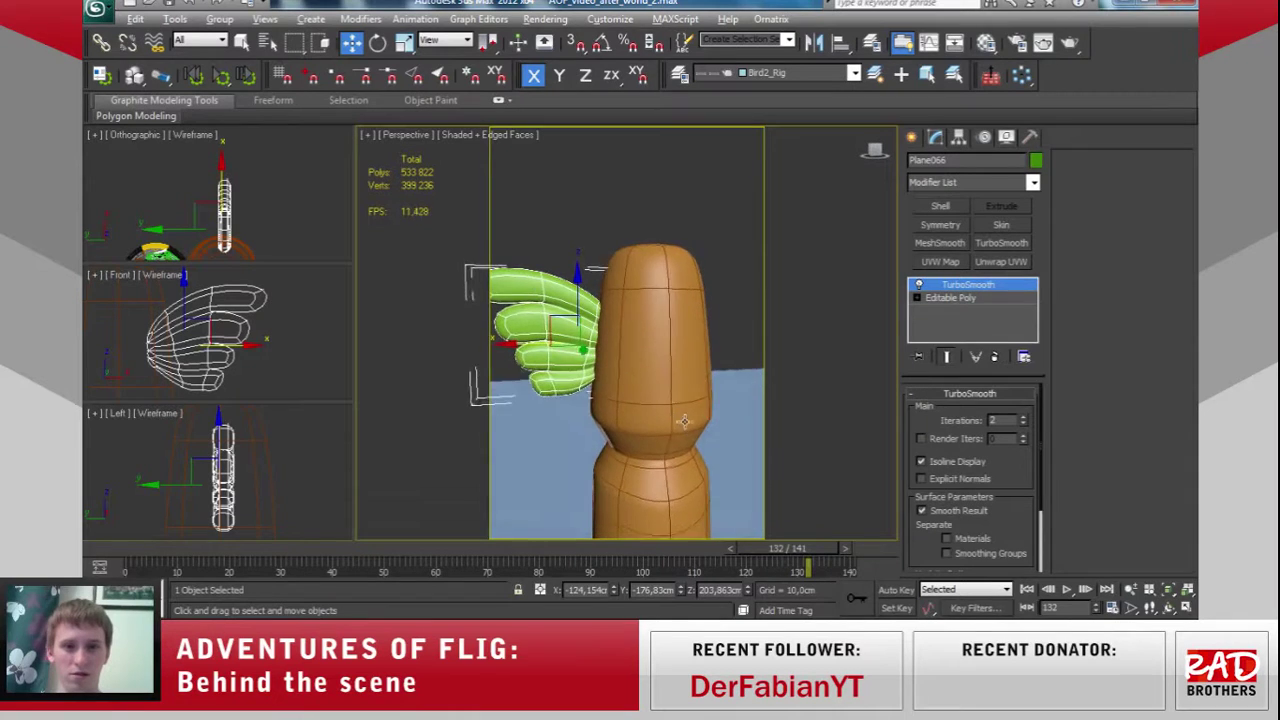
# Rotate the wing about -34° on Z and lift it to about Z 205.67 cm.
pyautogui.press('e')
pyautogui.moveTo(634, 335)
pyautogui.mouseDown()
pyautogui.moveTo(610, 258)
pyautogui.moveTo(618, 273)
pyautogui.mouseUp()
pyautogui.press('w')
pyautogui.press('F8')
pyautogui.moveTo(557, 306); pyautogui.dragTo(540, 275)
pyautogui.keyDown('alt'); pyautogui.moveTo(540, 275); pyautogui.dragTo(692, 390, button='middle'); pyautogui.keyUp('alt')
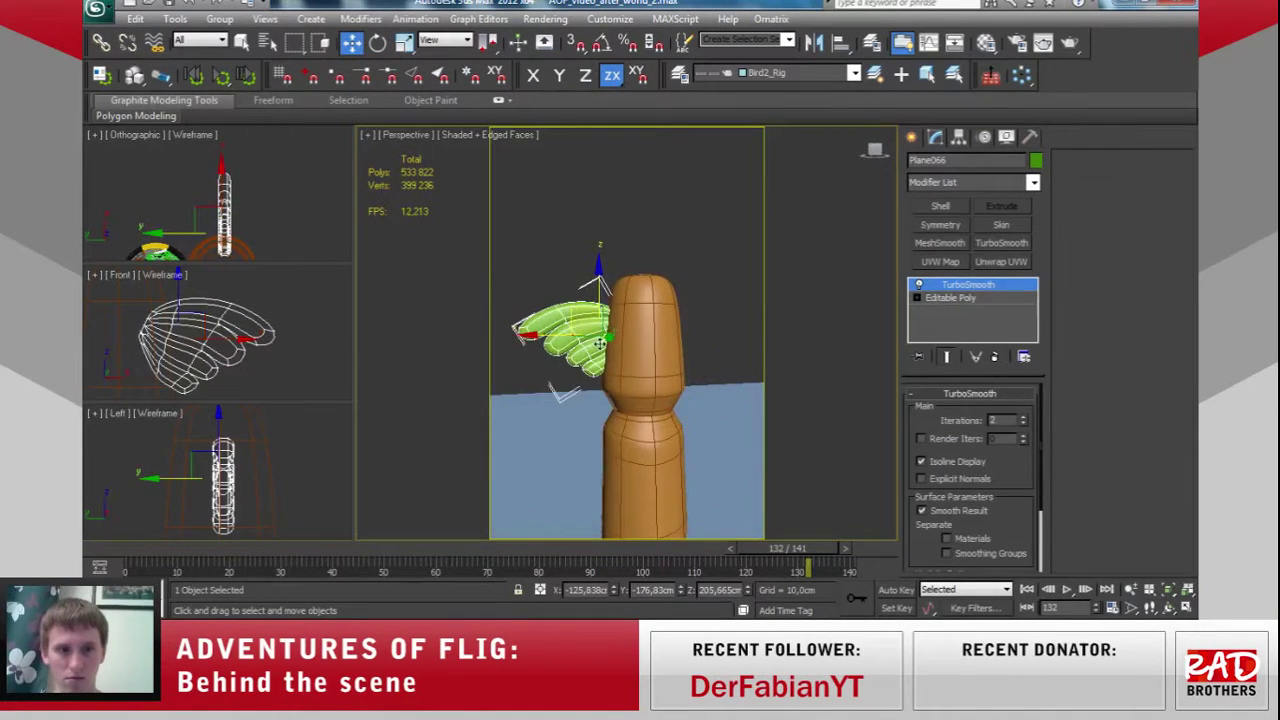
pyautogui.scroll(-2, 273, 344)
pyautogui.scroll(-1, 290, 338)
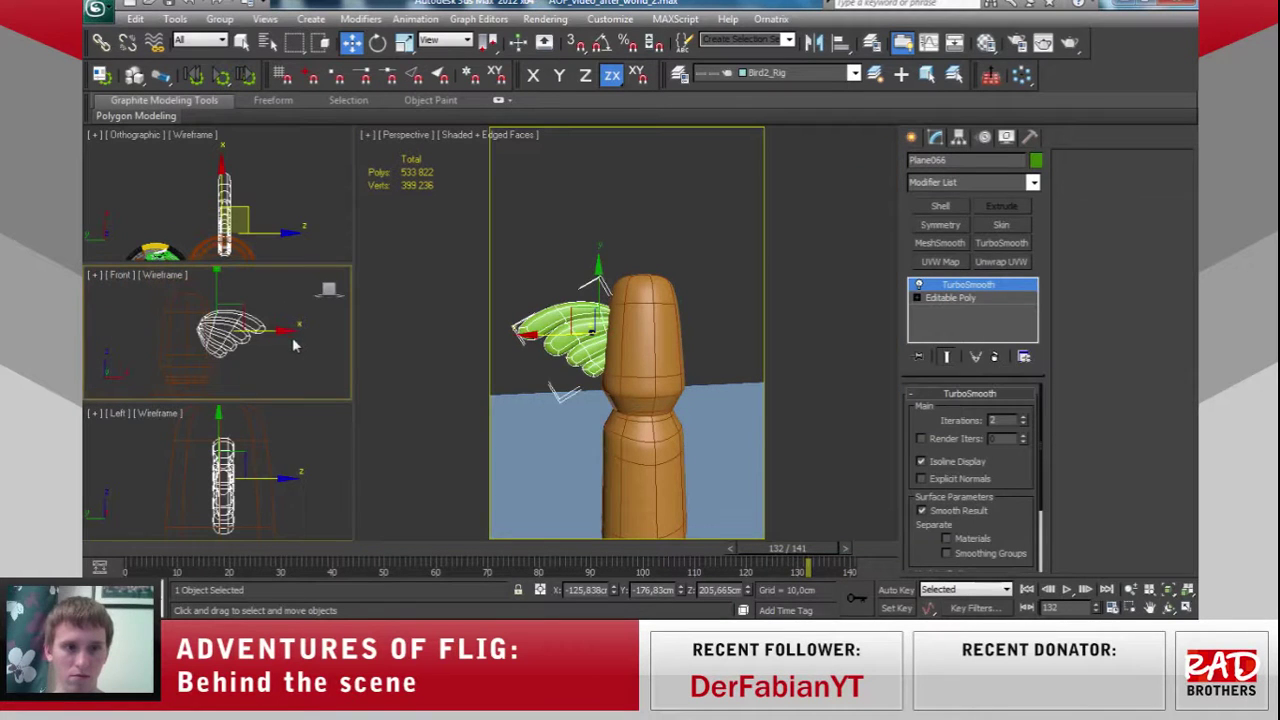
# Clone the wing as Plane067, mirror it on X, and place it opposite.
pyautogui.keyDown('shift'); pyautogui.moveTo(285, 330); pyautogui.dragTo(185, 330); pyautogui.keyUp('shift')
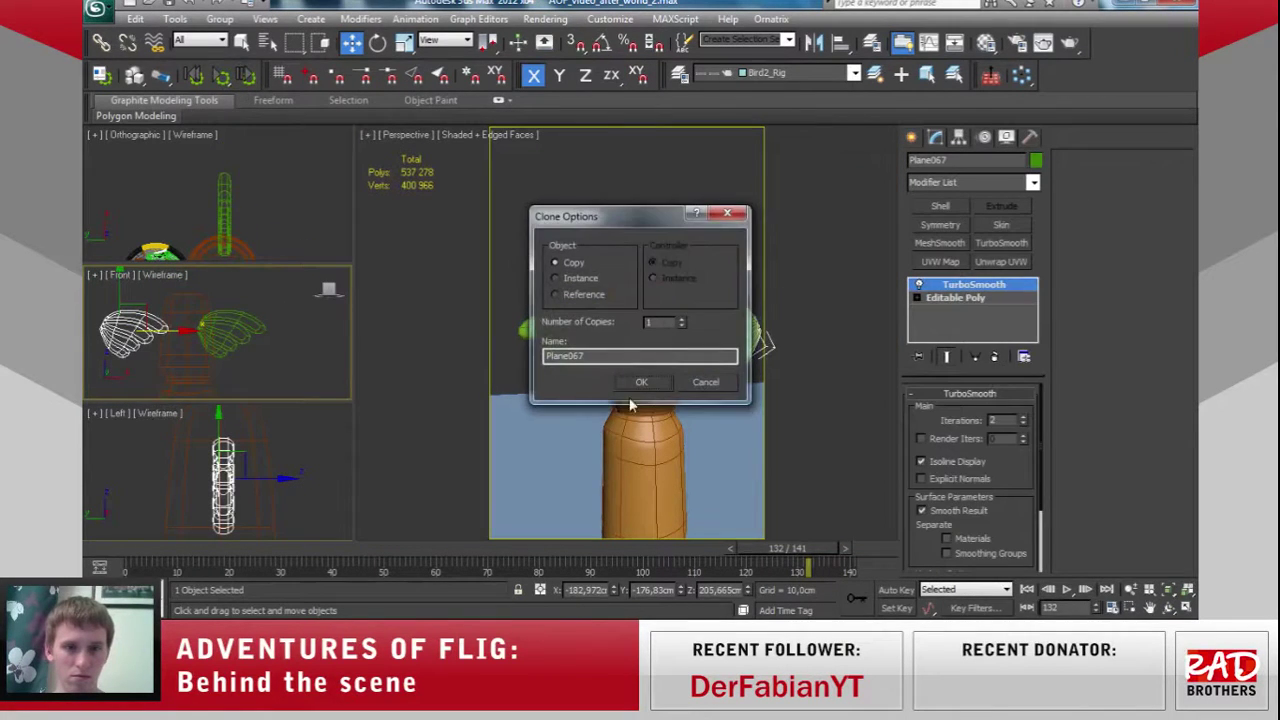
pyautogui.click(642, 382)
pyautogui.click(814, 42)
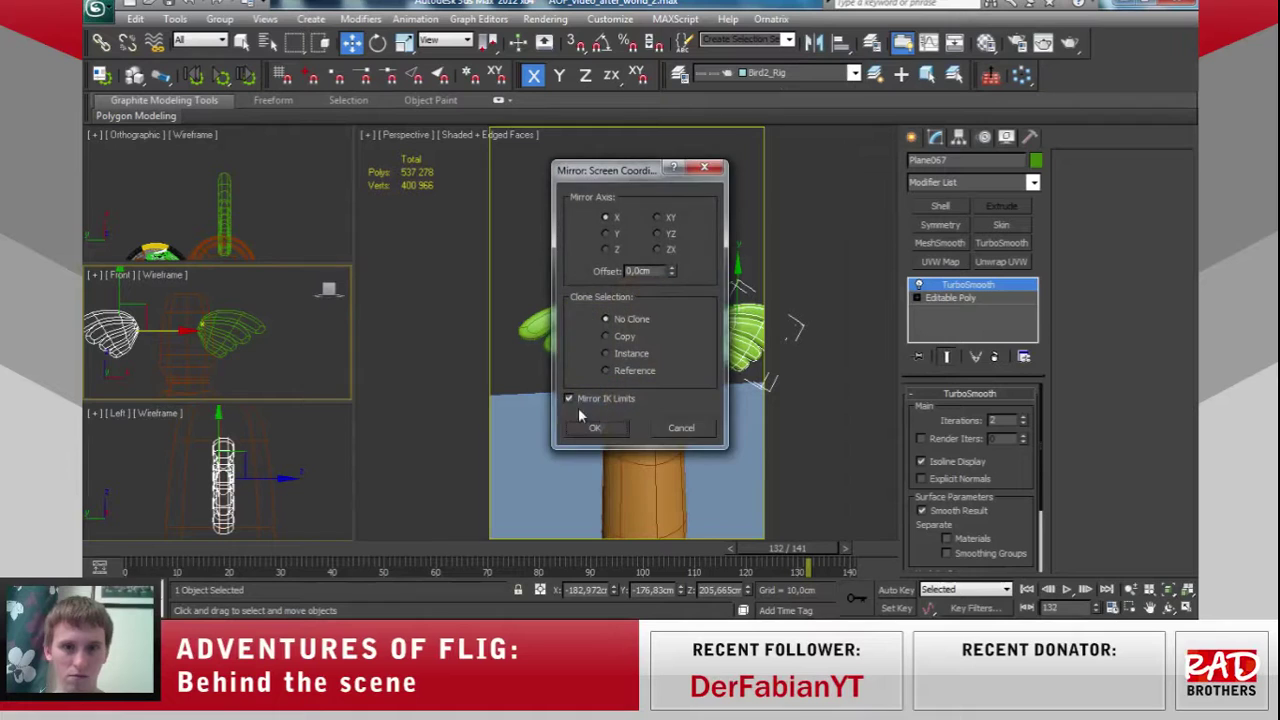
pyautogui.click(592, 429)
pyautogui.moveTo(160, 332); pyautogui.dragTo(197, 333)
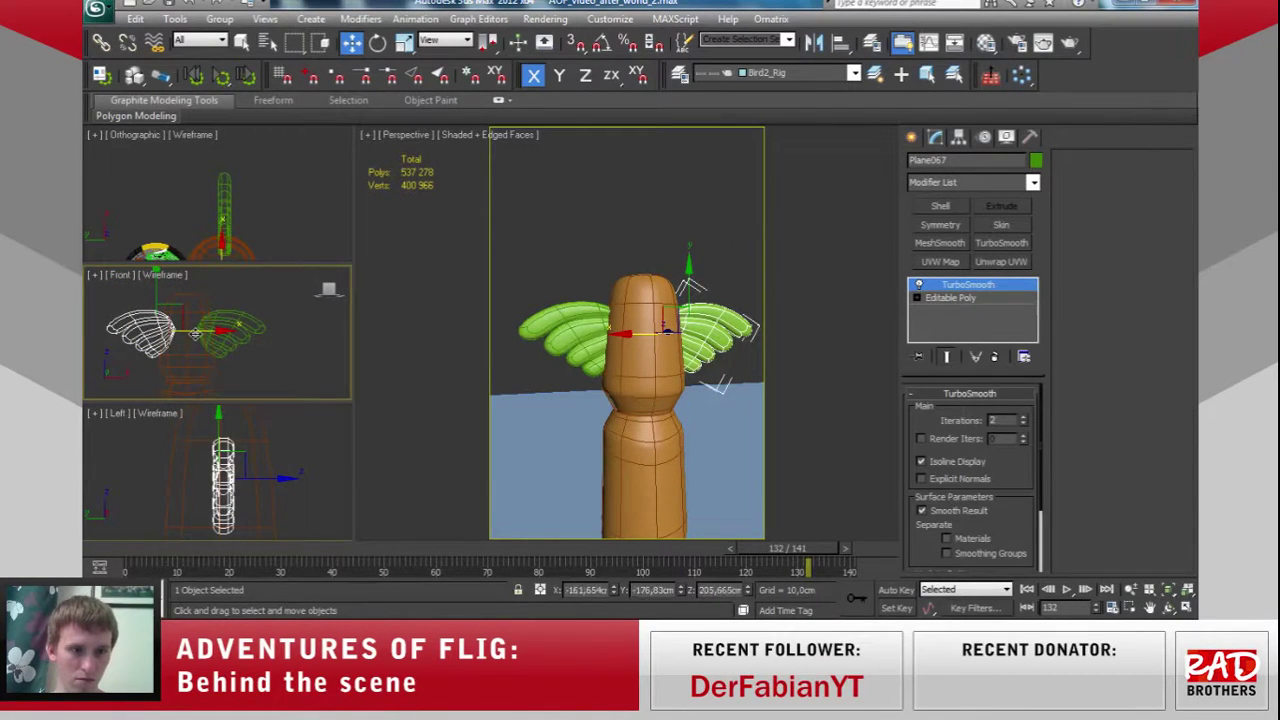
# Select both wings and shift-drag them down the column to copy them.
pyautogui.moveTo(620, 416)
pyautogui.keyDown('alt'); pyautogui.mouseDown(button='middle')
pyautogui.moveTo(652, 311)
pyautogui.moveTo(670, 369)
pyautogui.mouseUp(button='middle'); pyautogui.keyUp('alt')
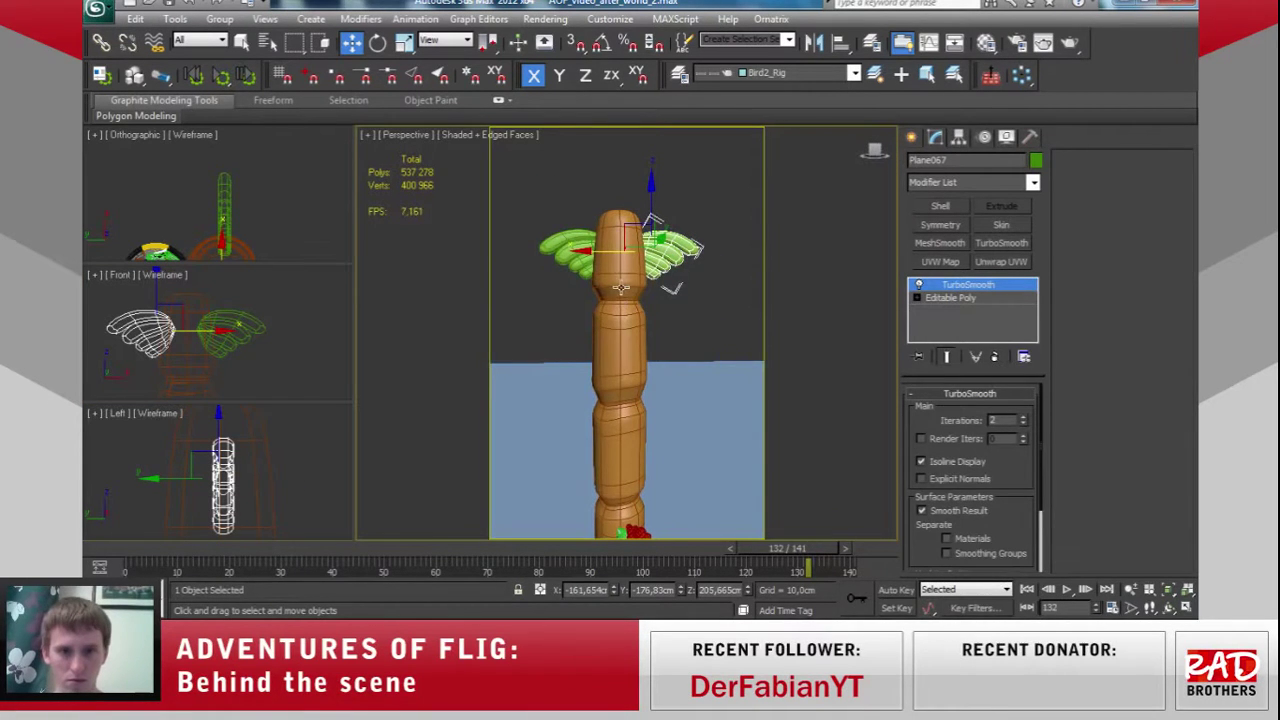
pyautogui.keyDown('ctrl'); pyautogui.click(582, 262); pyautogui.keyUp('ctrl')
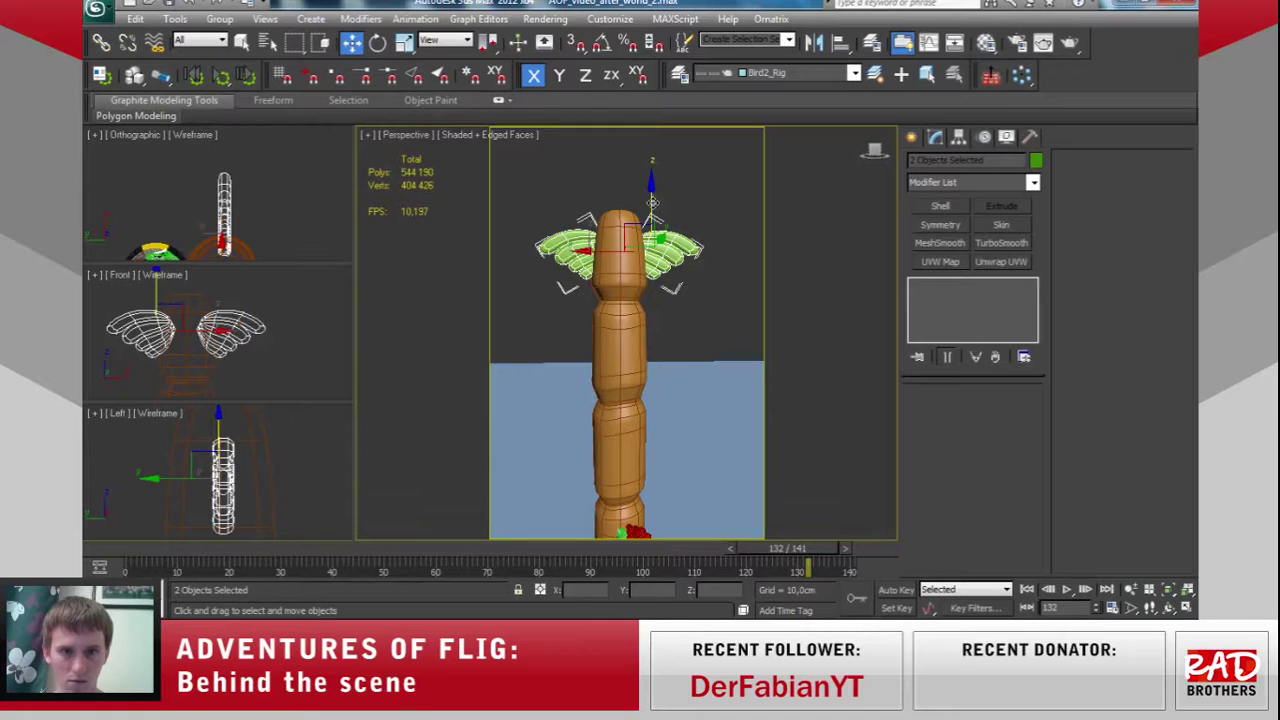
pyautogui.keyDown('shift'); pyautogui.moveTo(652, 203); pyautogui.dragTo(650, 400); pyautogui.keyUp('shift')
# Confirm the lower wing-pair copy and view the scene through Camera001.
pyautogui.click(642, 383)
pyautogui.moveTo(672, 450); pyautogui.dragTo(672, 430, button='middle')
pyautogui.press('c')
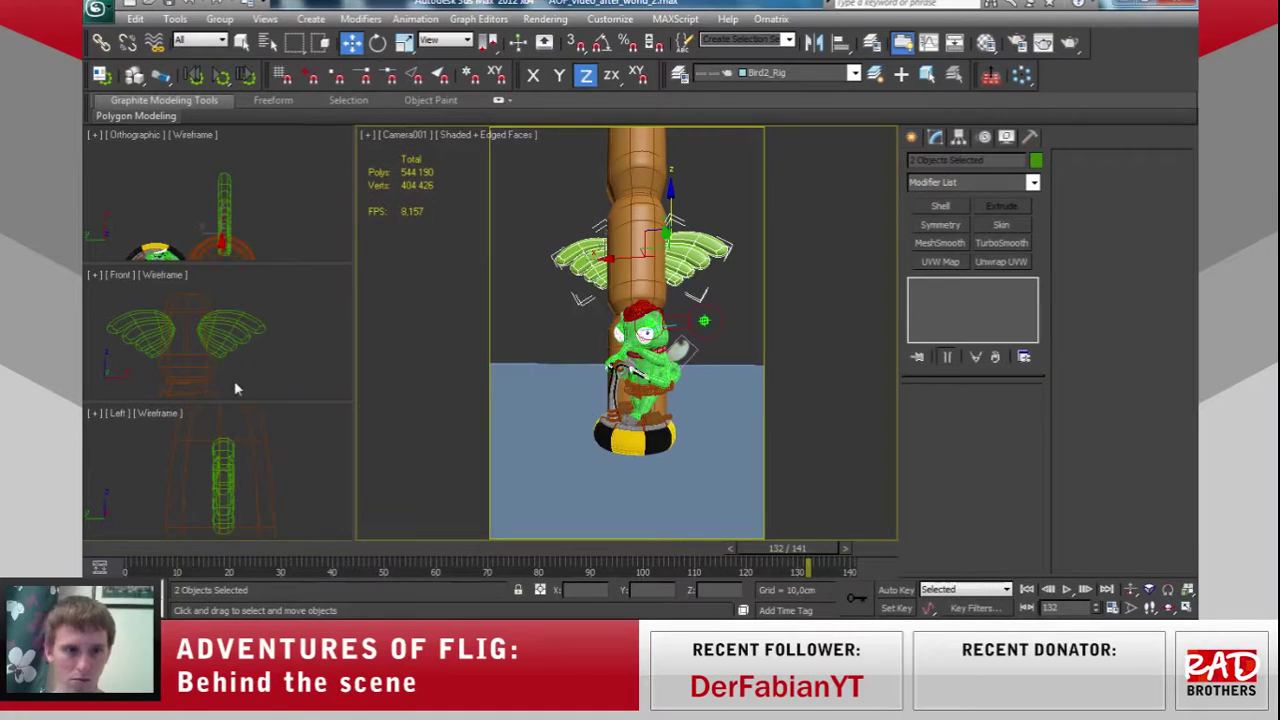
pyautogui.scroll(-3, 236, 388)
pyautogui.scroll(-2, 270, 300)
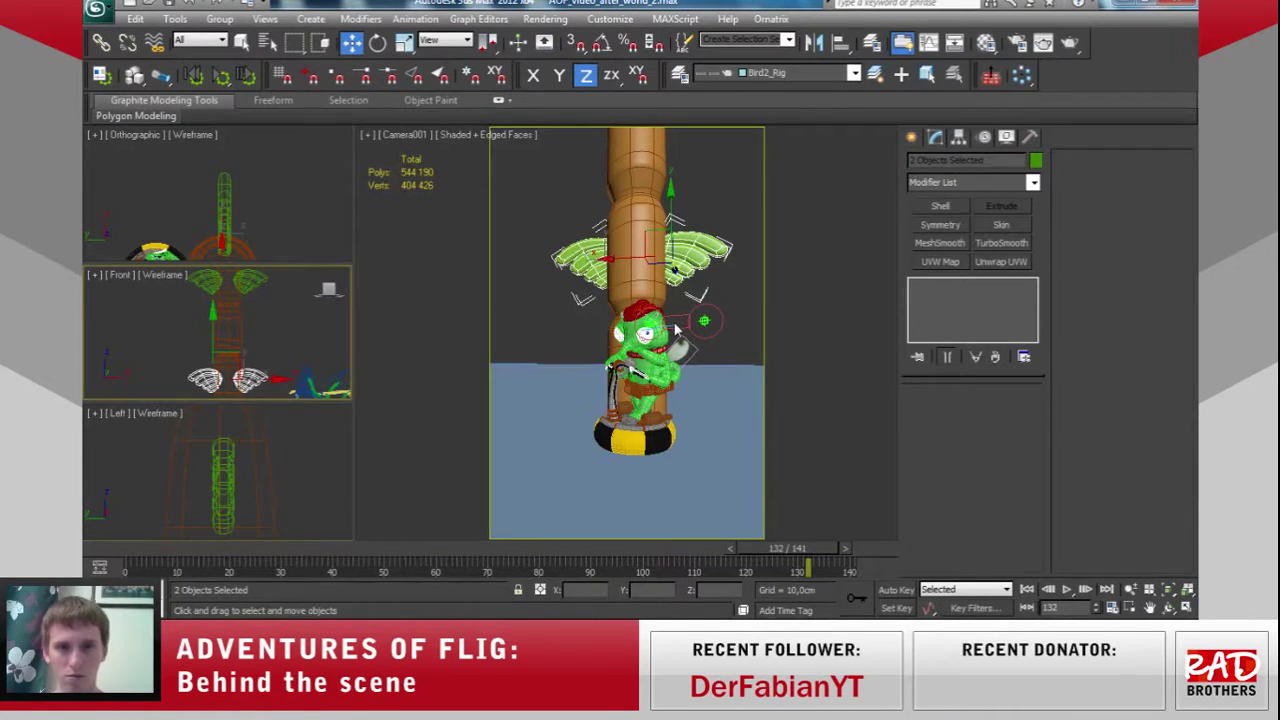
# Select the wings together with the pole, save the scene, and open the Material Editor.
pyautogui.click(625, 220)
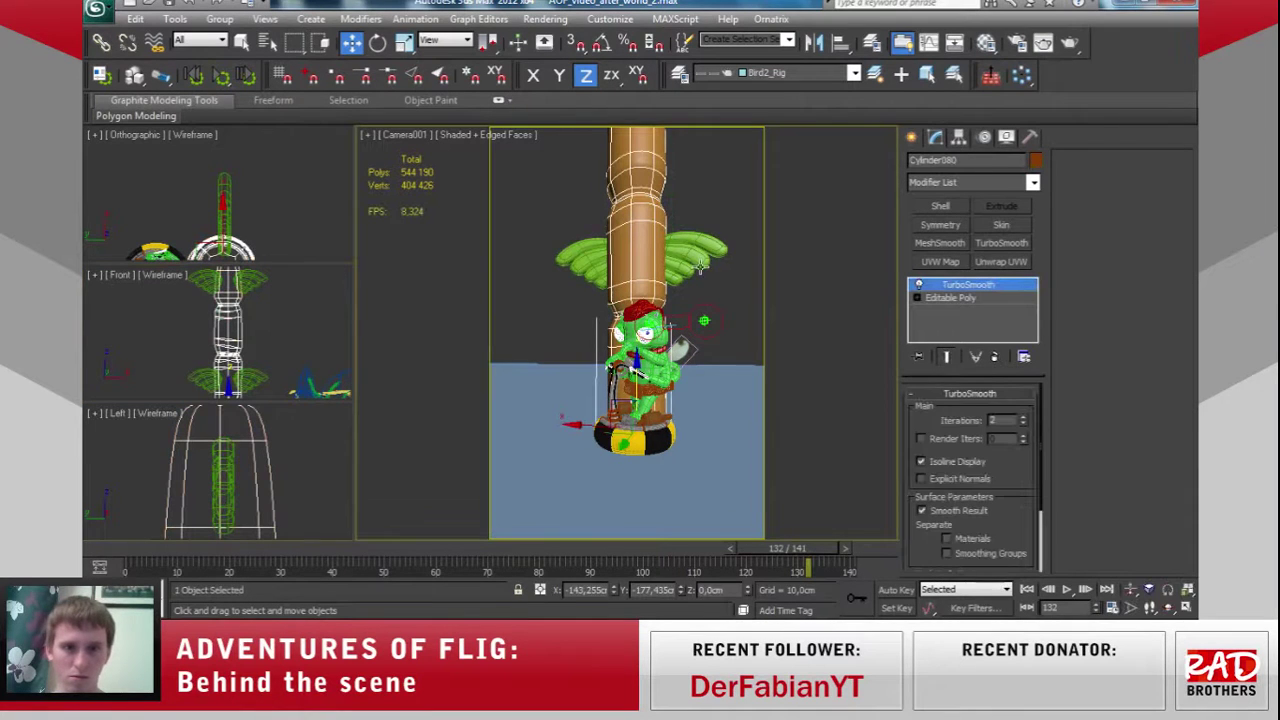
pyautogui.click(590, 268)
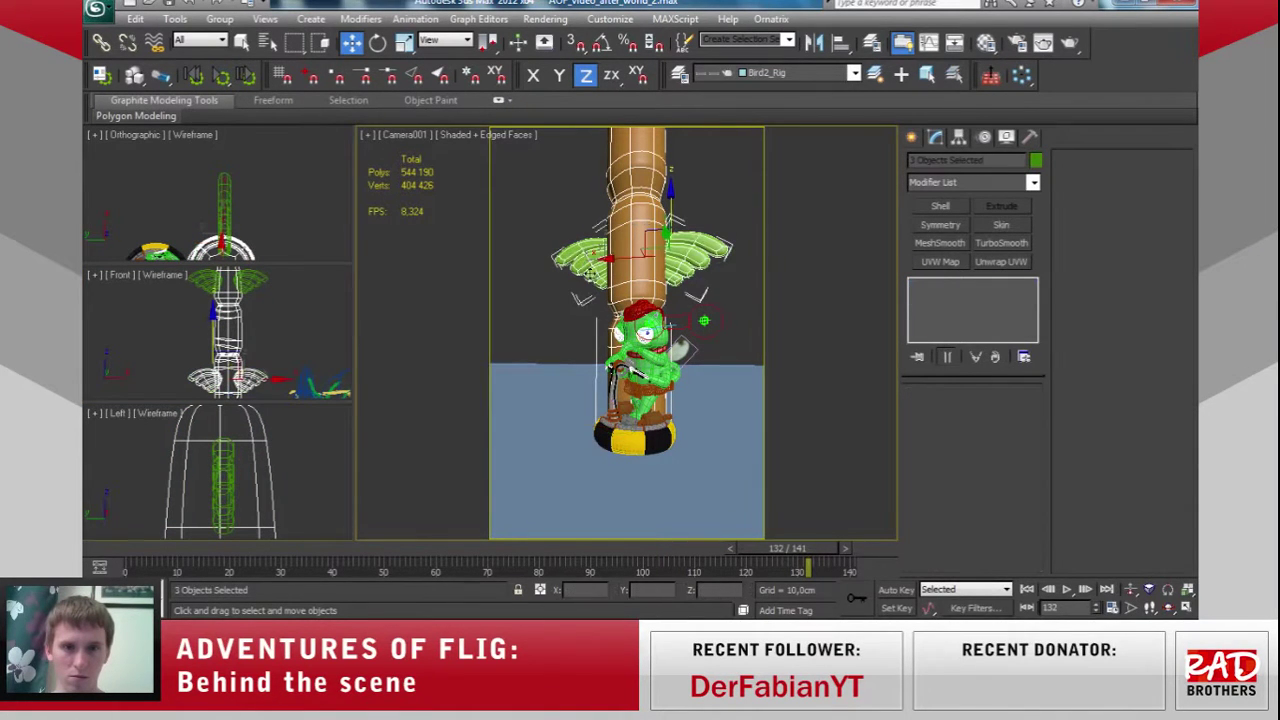
pyautogui.moveTo(280, 280); pyautogui.dragTo(280, 320, button='middle')
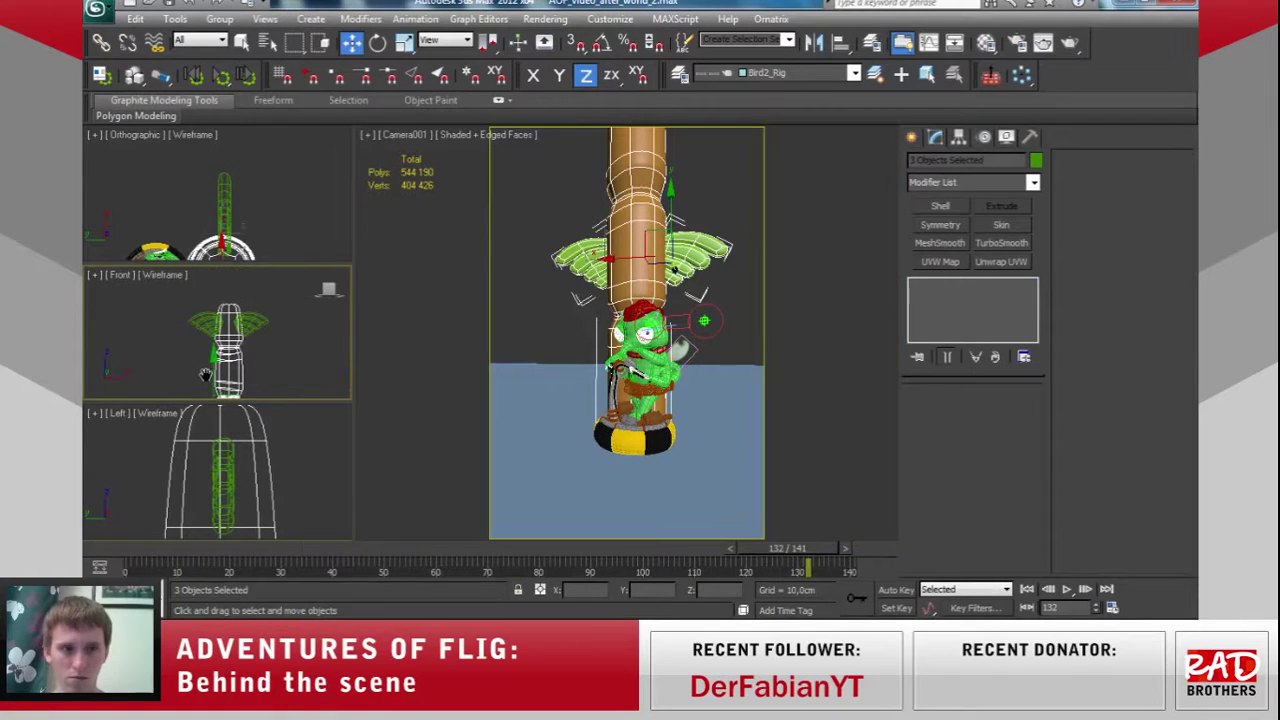
pyautogui.keyDown('ctrl'); pyautogui.click(230, 330); pyautogui.keyUp('ctrl')
pyautogui.middleClick(673, 305)
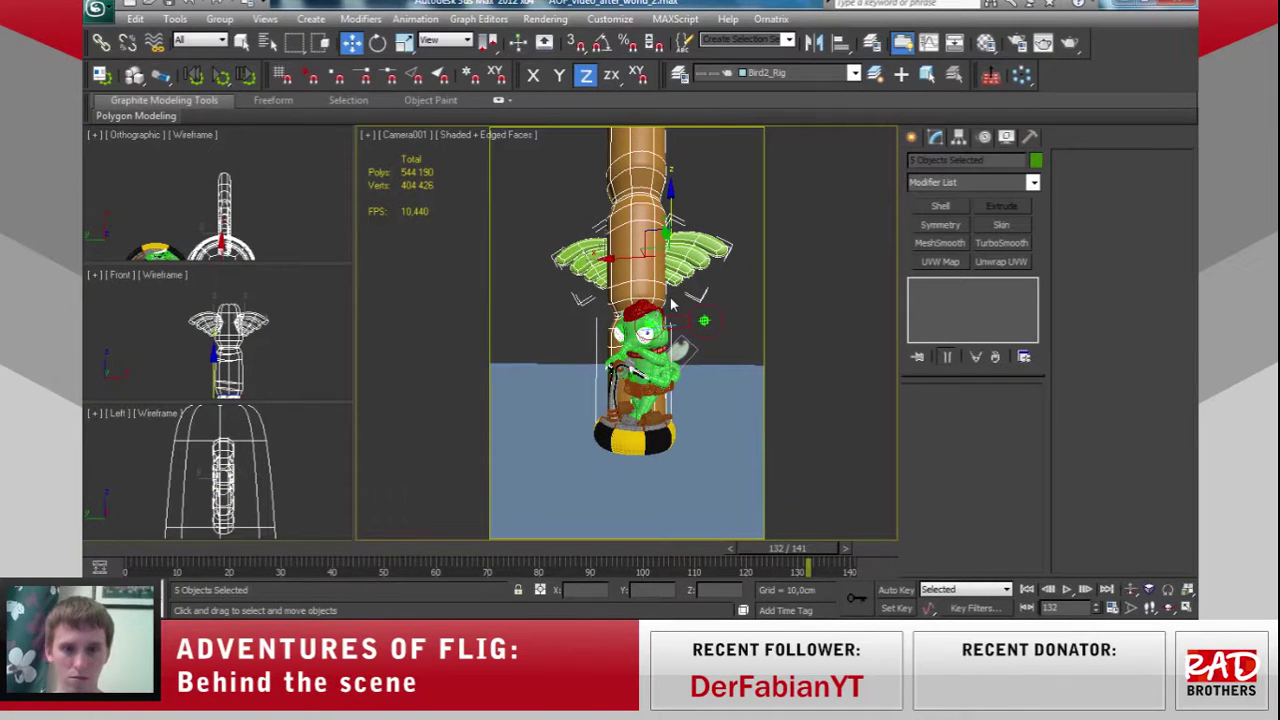
pyautogui.hotkey('ctrl', 's')
pyautogui.press('m')
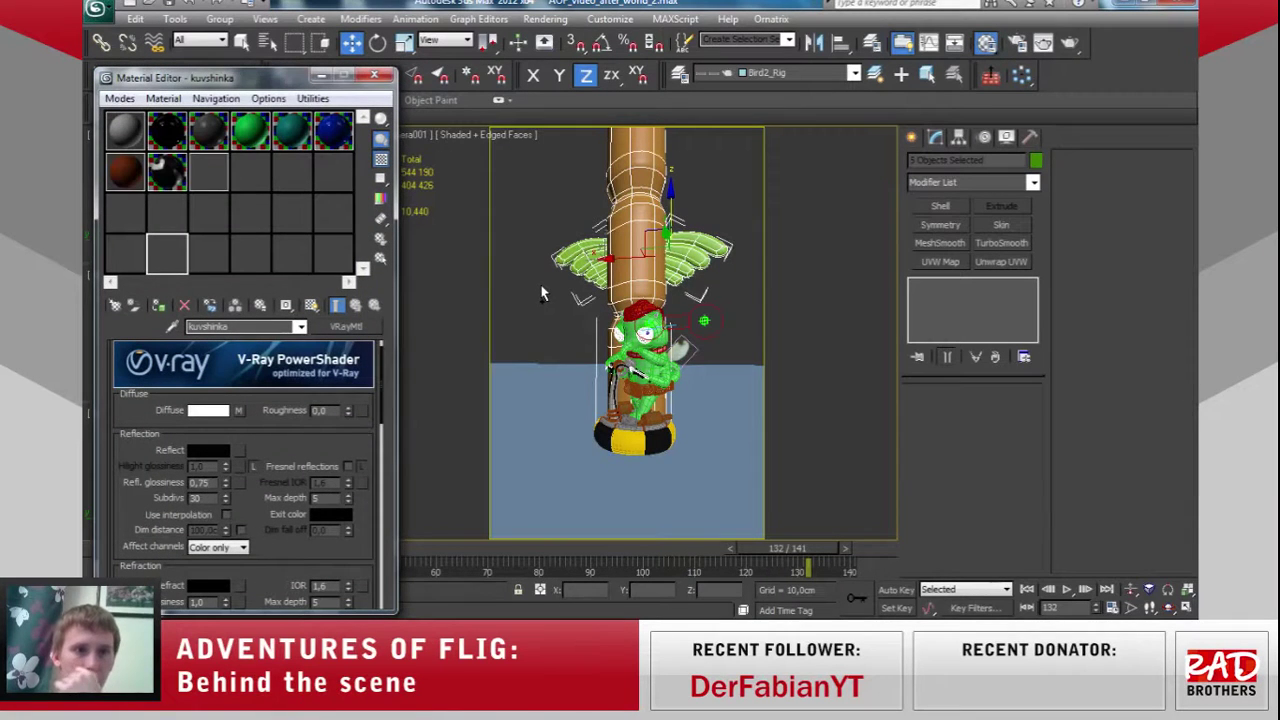
# Copy the pol234 material into a new slot and name it 'дерево'.
pyautogui.click(130, 183)
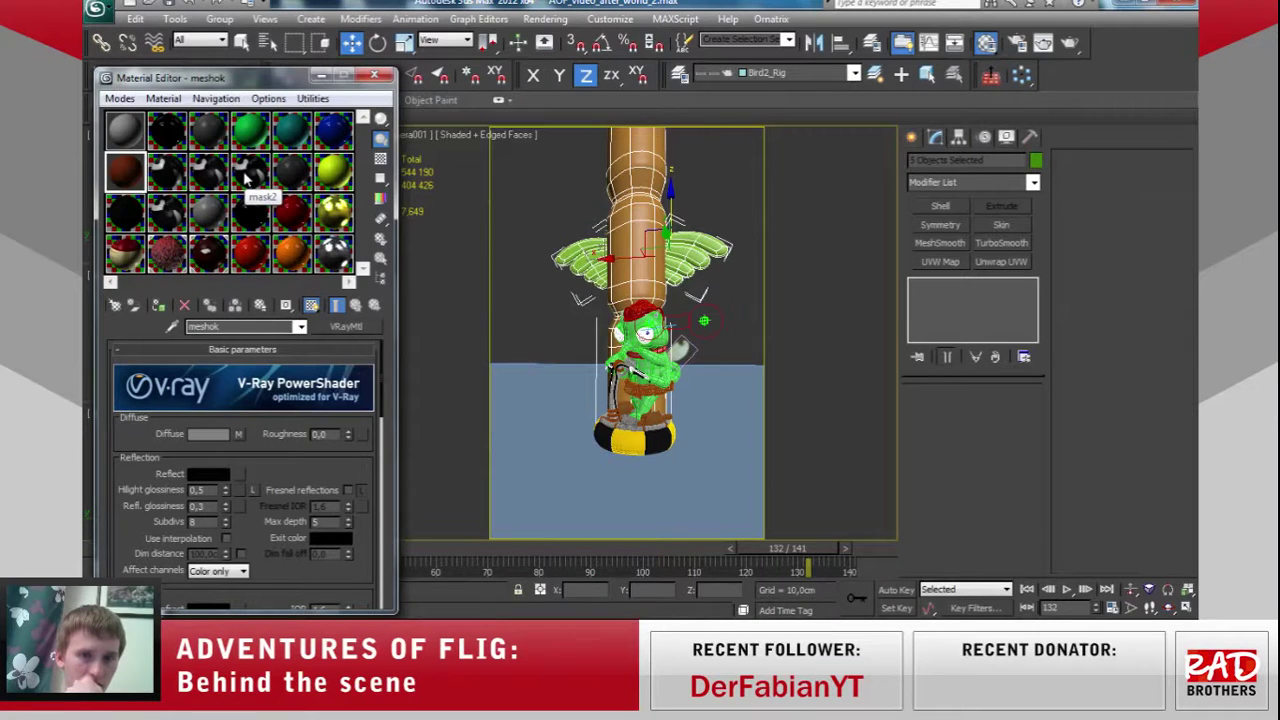
pyautogui.click(215, 135)
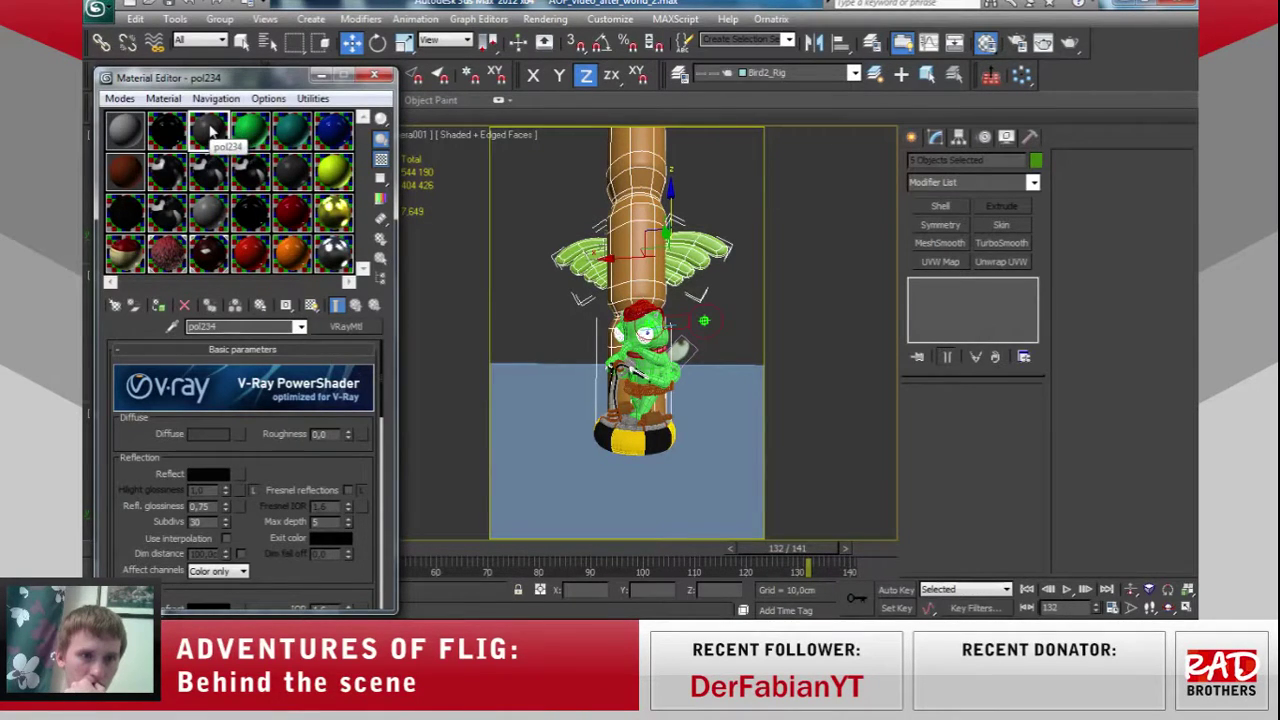
pyautogui.moveTo(211, 131); pyautogui.dragTo(146, 133)
pyautogui.moveTo(128, 186); pyautogui.dragTo(126, 178)
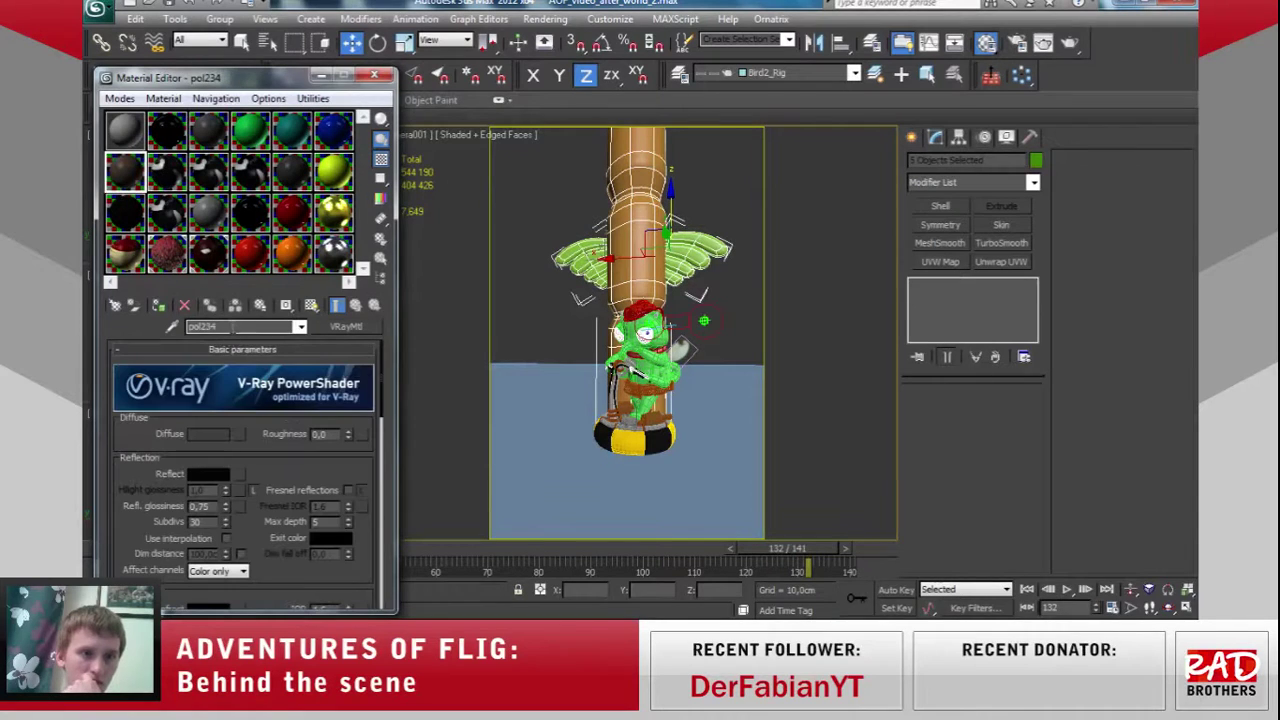
pyautogui.write('pe')
pyautogui.write('во')
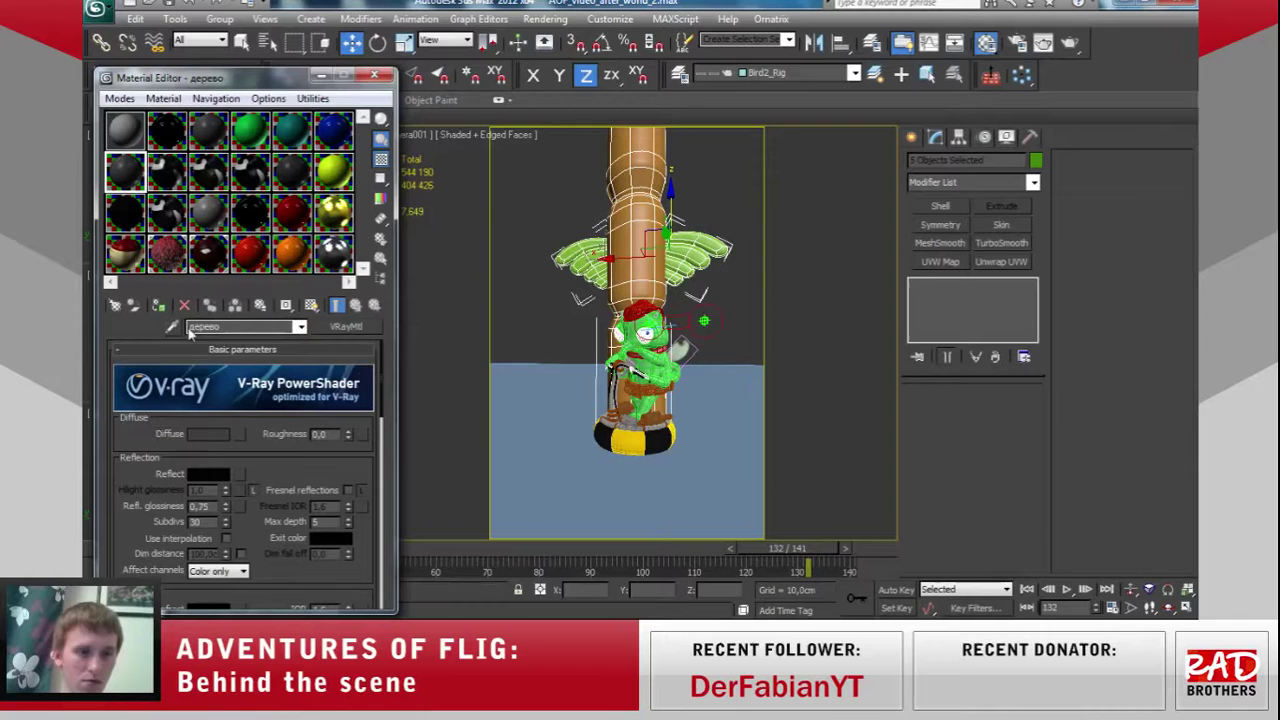
# Give 'дерево' a wood-brown diffuse colour and assign it to the wings and pole.
pyautogui.click(224, 431)
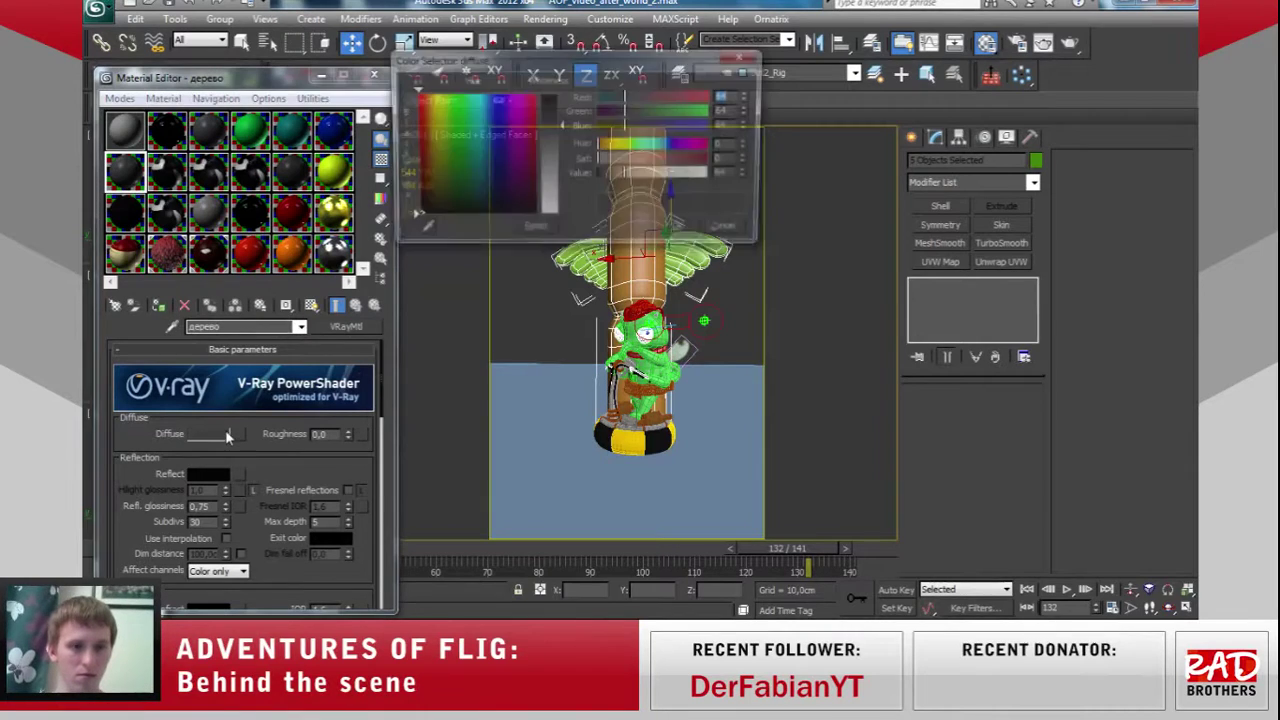
pyautogui.click(695, 161)
pyautogui.moveTo(604, 147); pyautogui.dragTo(617, 171)
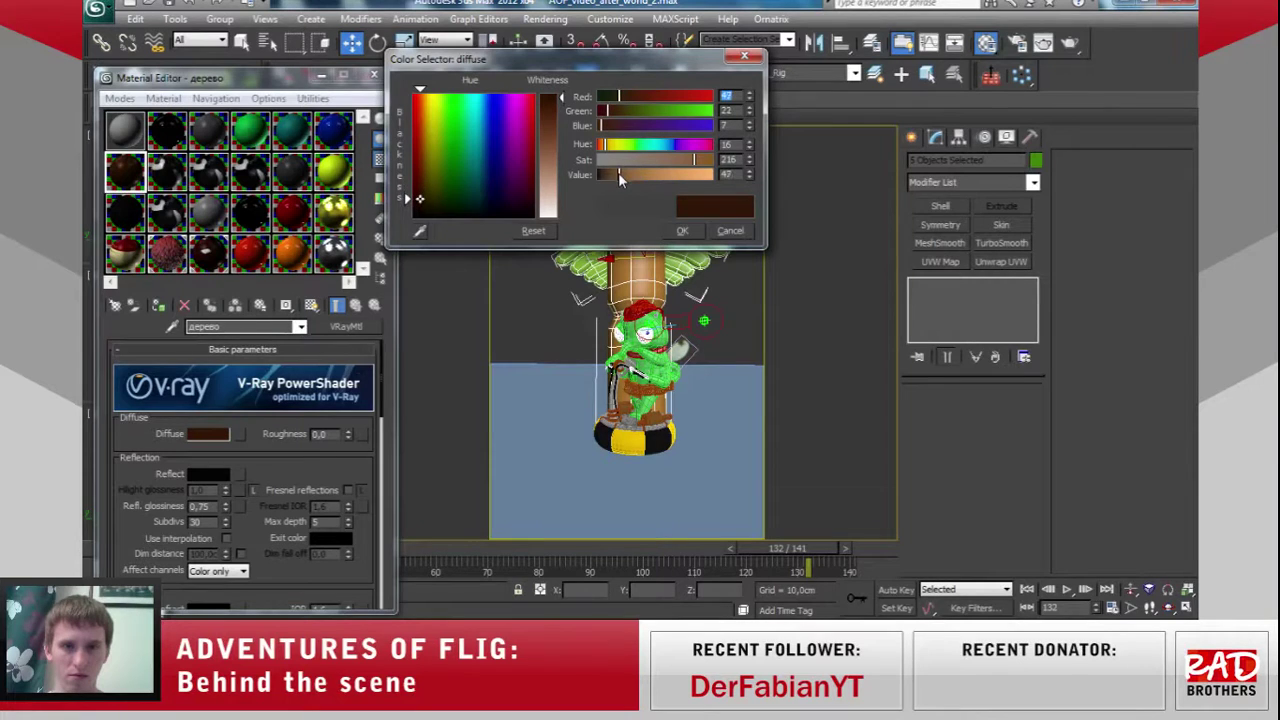
pyautogui.click(689, 229)
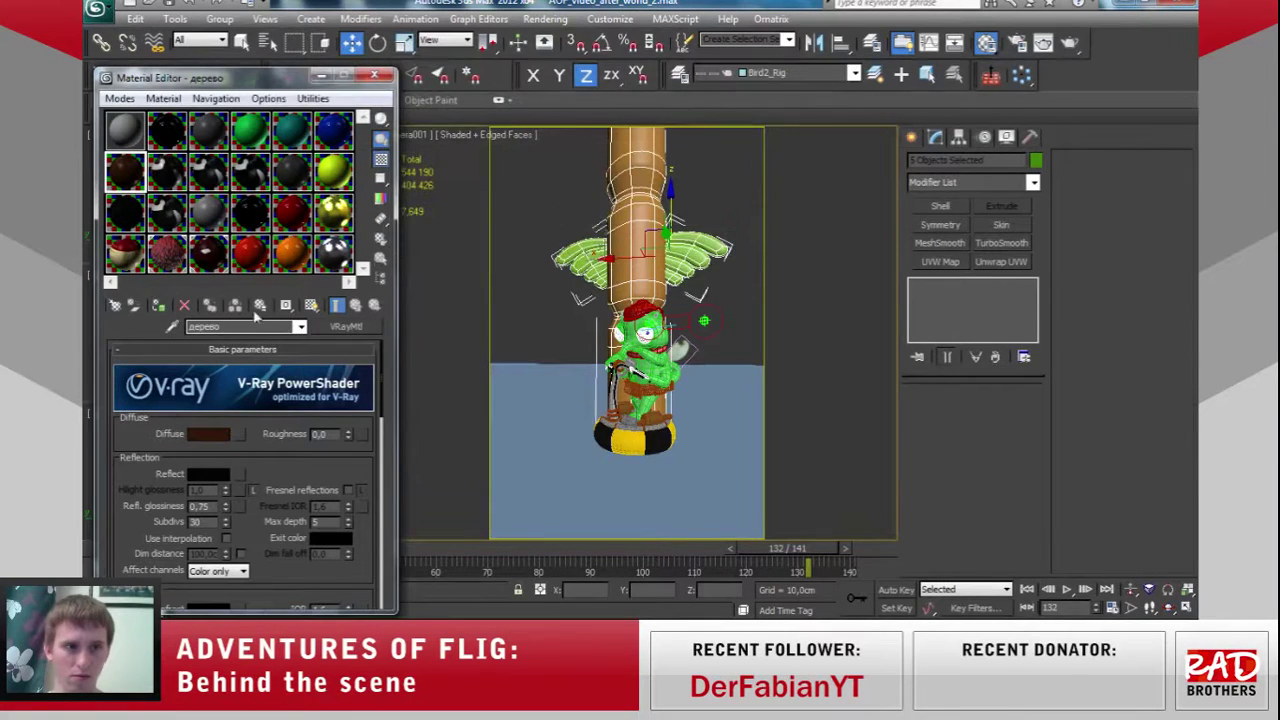
pyautogui.click(160, 307)
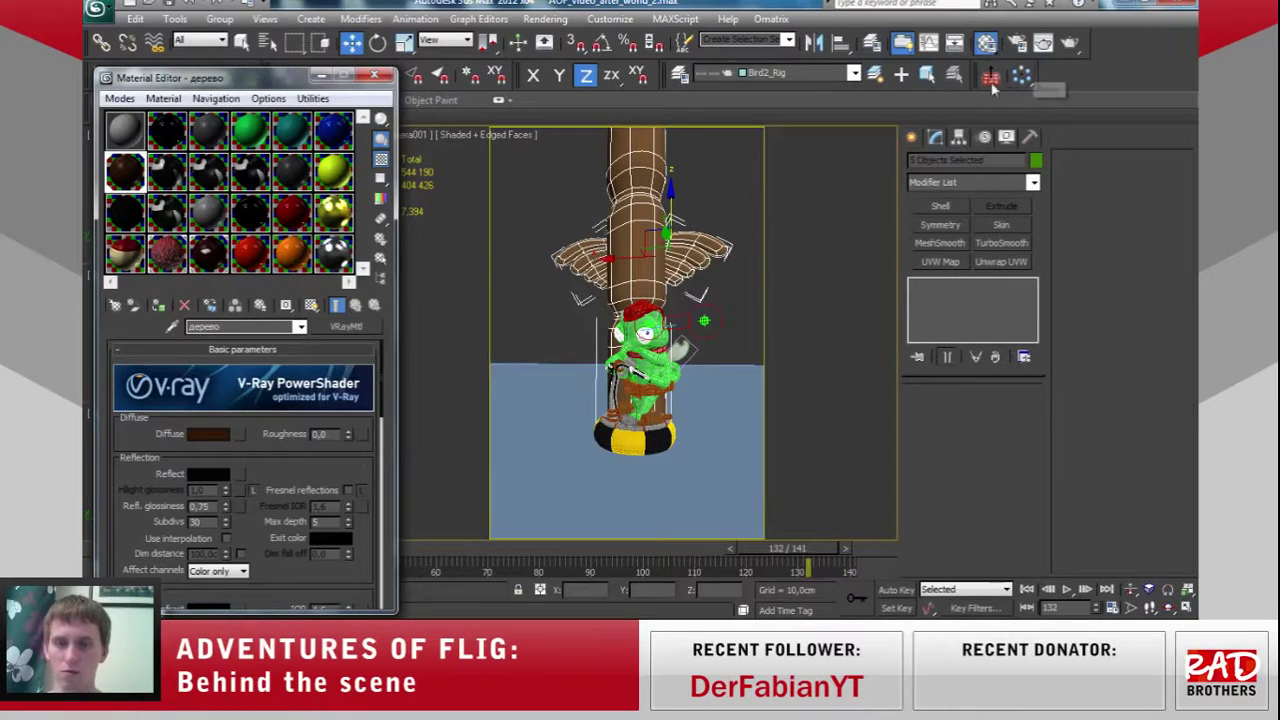
pyautogui.press('F4')
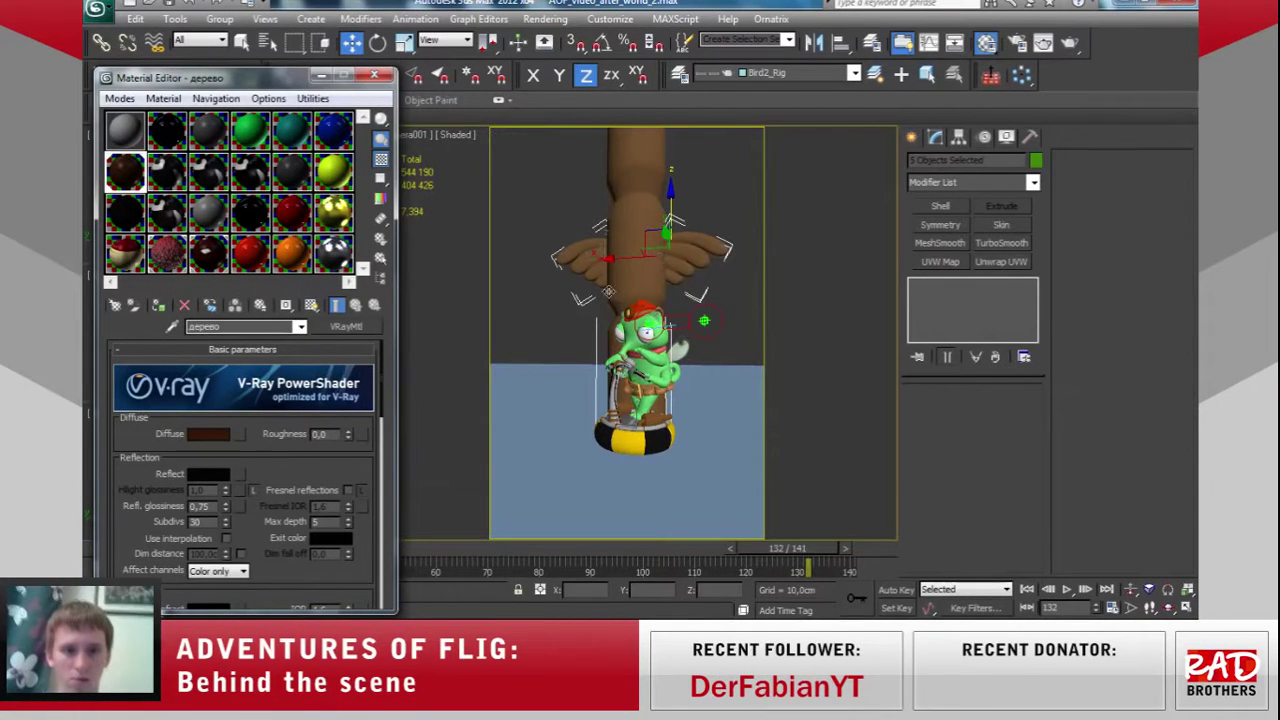
# Darken the wood's diffuse colour, then close the Material Editor and save the scene.
pyautogui.click(210, 434)
pyautogui.moveTo(626, 172); pyautogui.dragTo(628, 180)
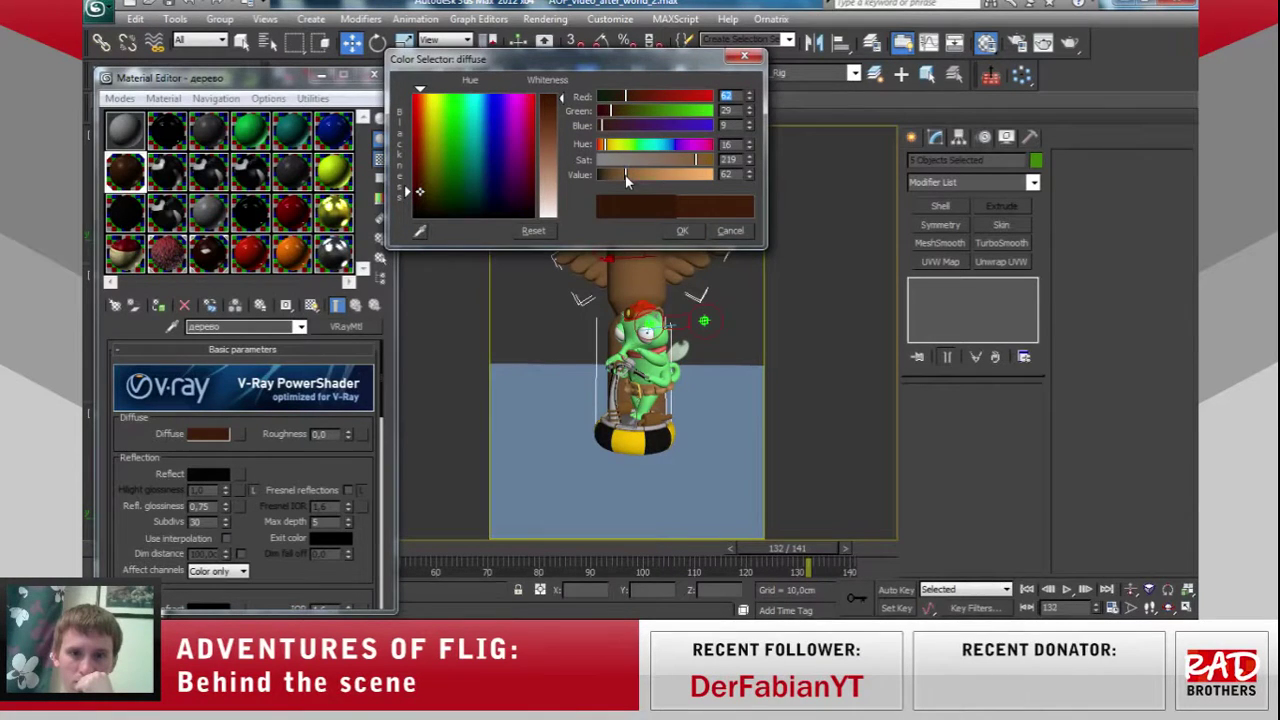
pyautogui.click(683, 231)
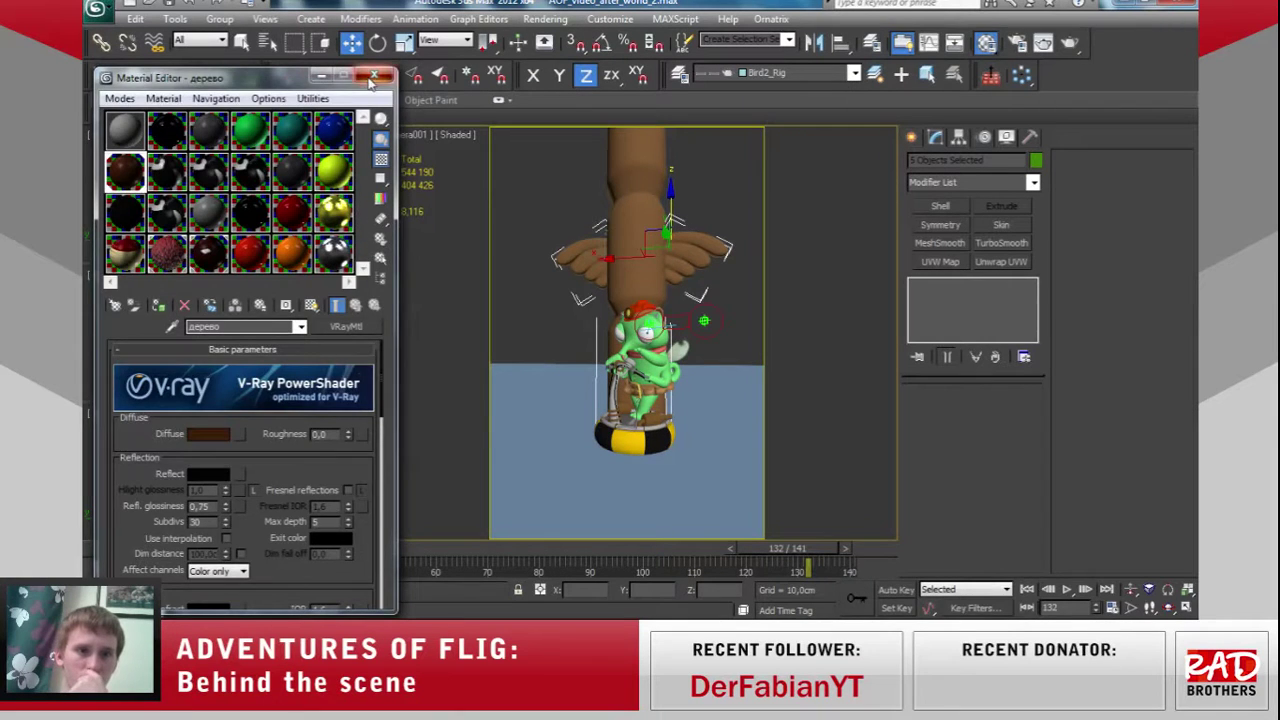
pyautogui.click(373, 77)
pyautogui.click(172, 3)
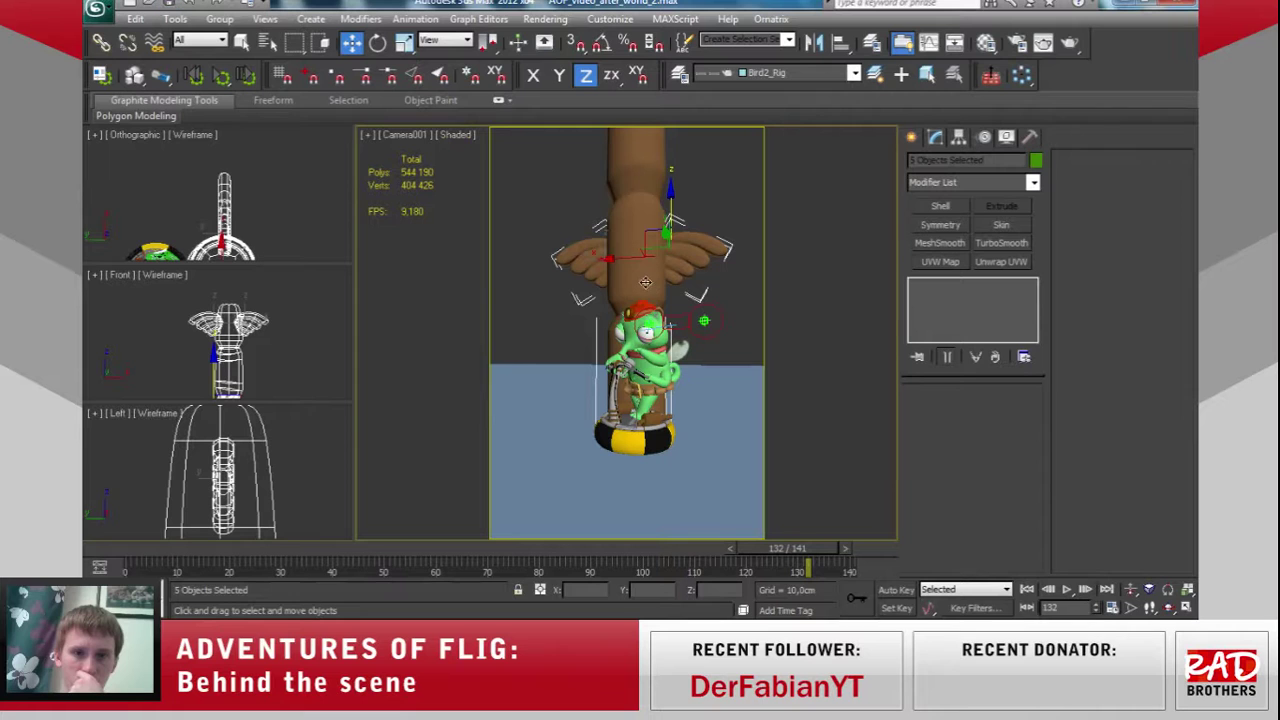
# Slightly lower the wood's reflection colour value and scrub the timeline to about frame 112.
pyautogui.press('m')
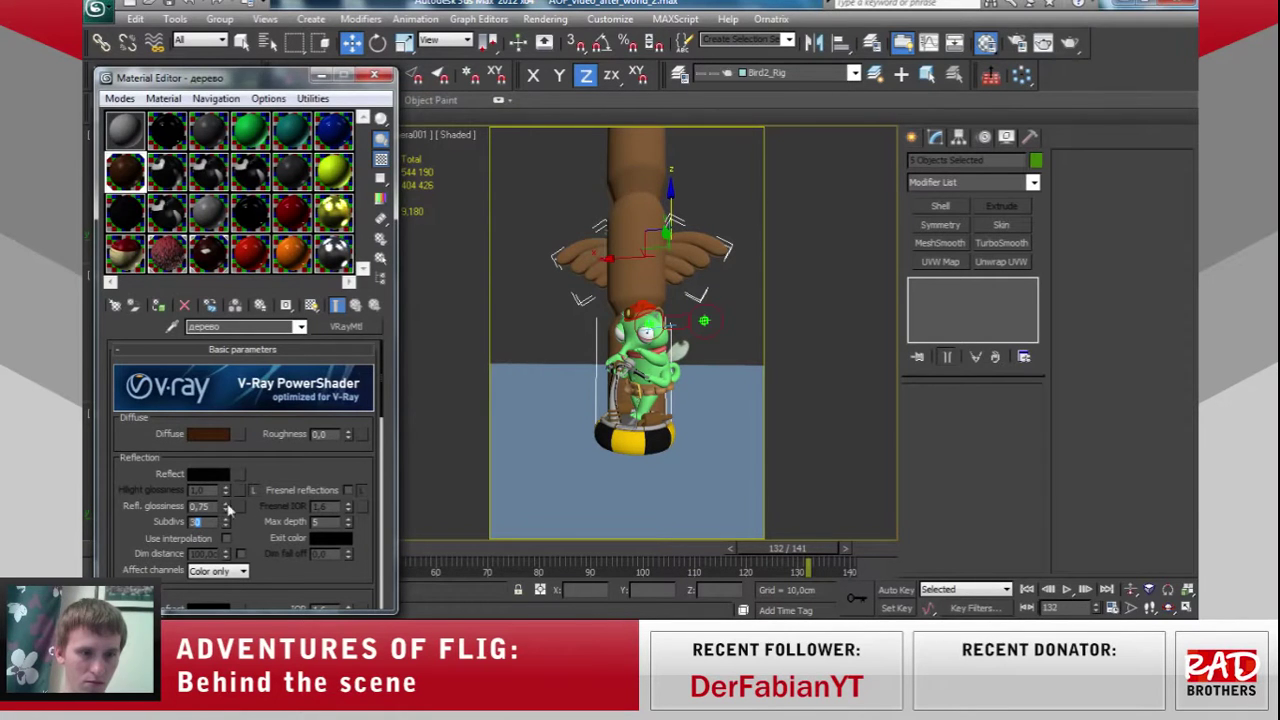
pyautogui.click(208, 474)
pyautogui.click(752, 177)
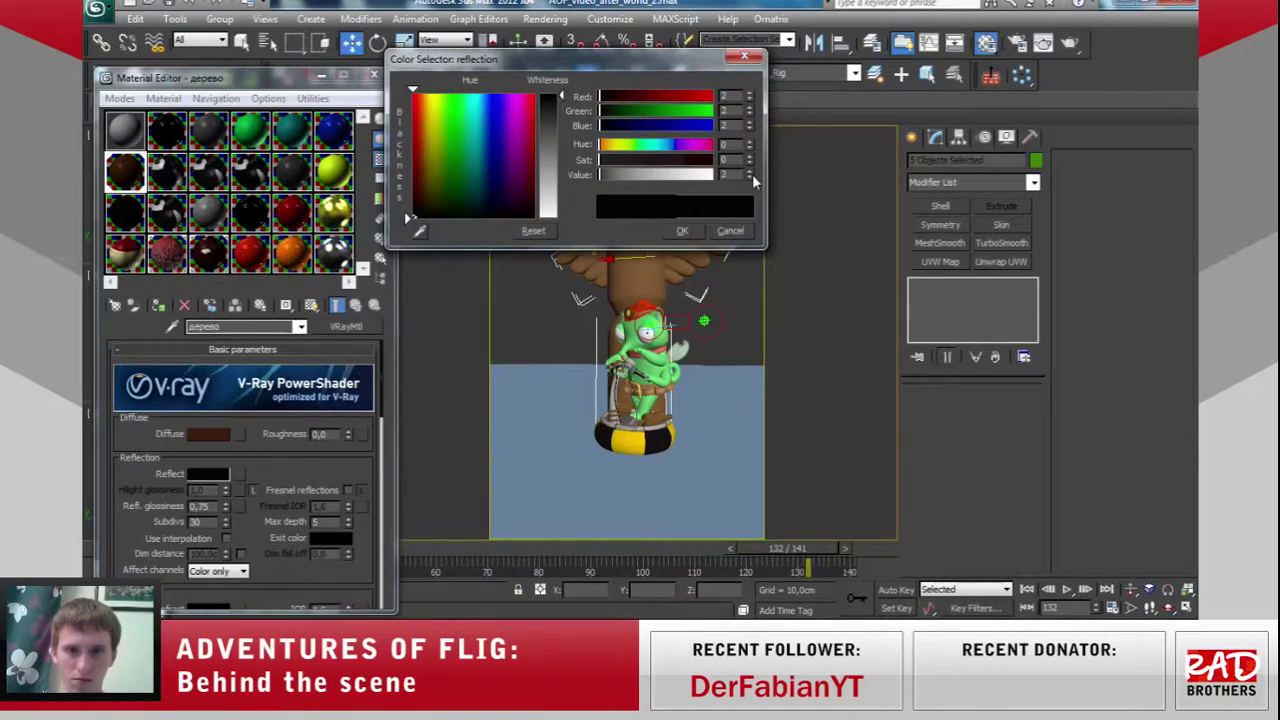
pyautogui.click(680, 231)
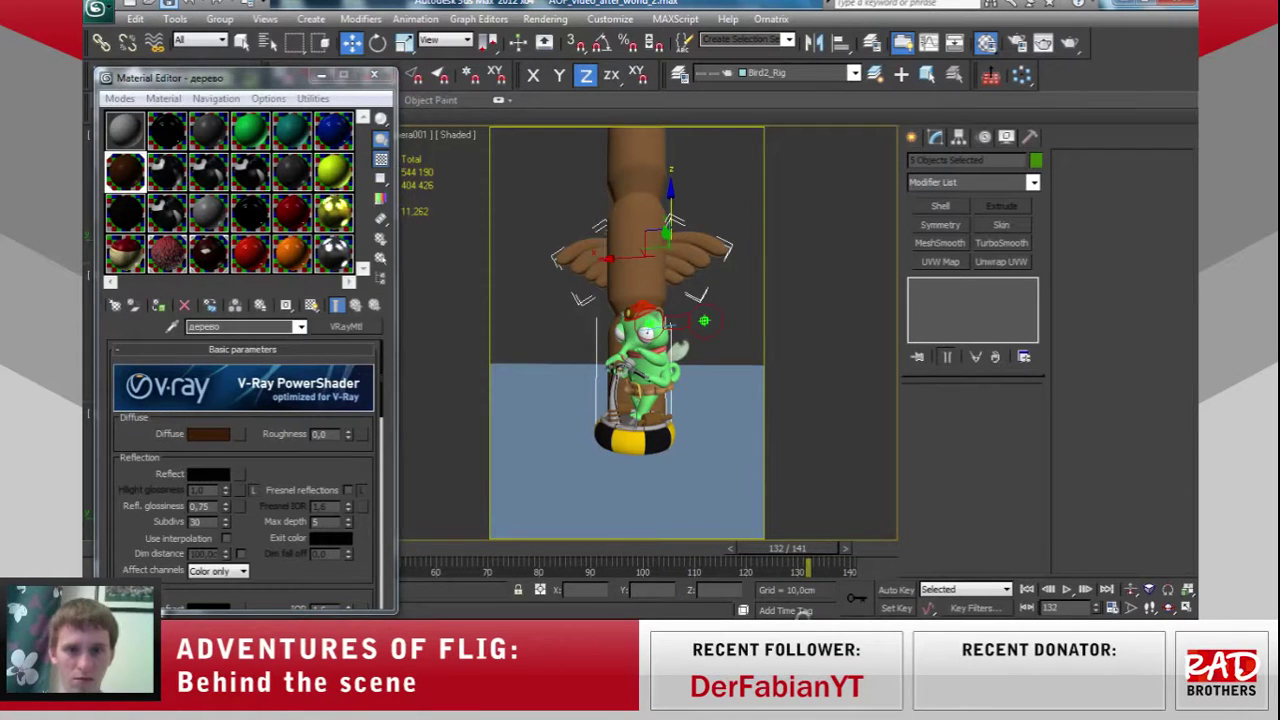
pyautogui.click(727, 548)
pyautogui.moveTo(764, 551)
pyautogui.mouseDown()
pyautogui.moveTo(735, 547)
pyautogui.moveTo(846, 544)
pyautogui.moveTo(858, 558)
pyautogui.mouseUp()
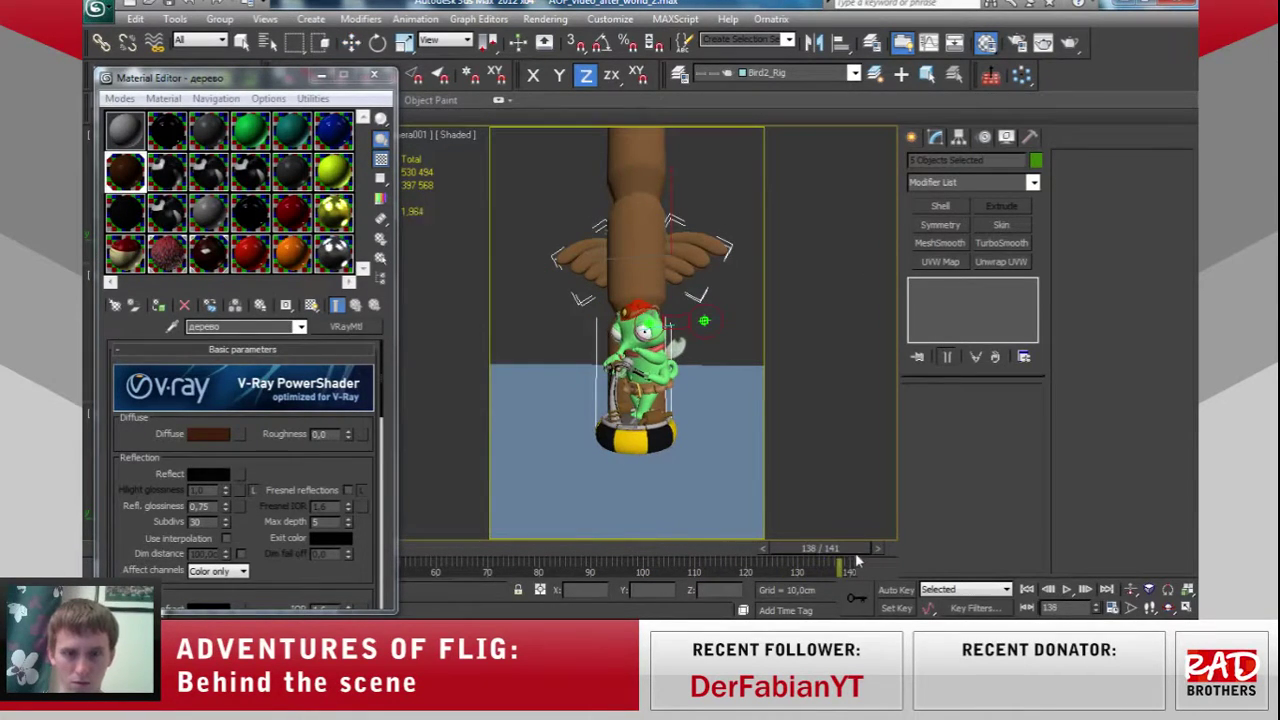
# Raise both upper wings along Y to about 57.95 cm, then select the trunk Cylinder080.
pyautogui.click(374, 75)
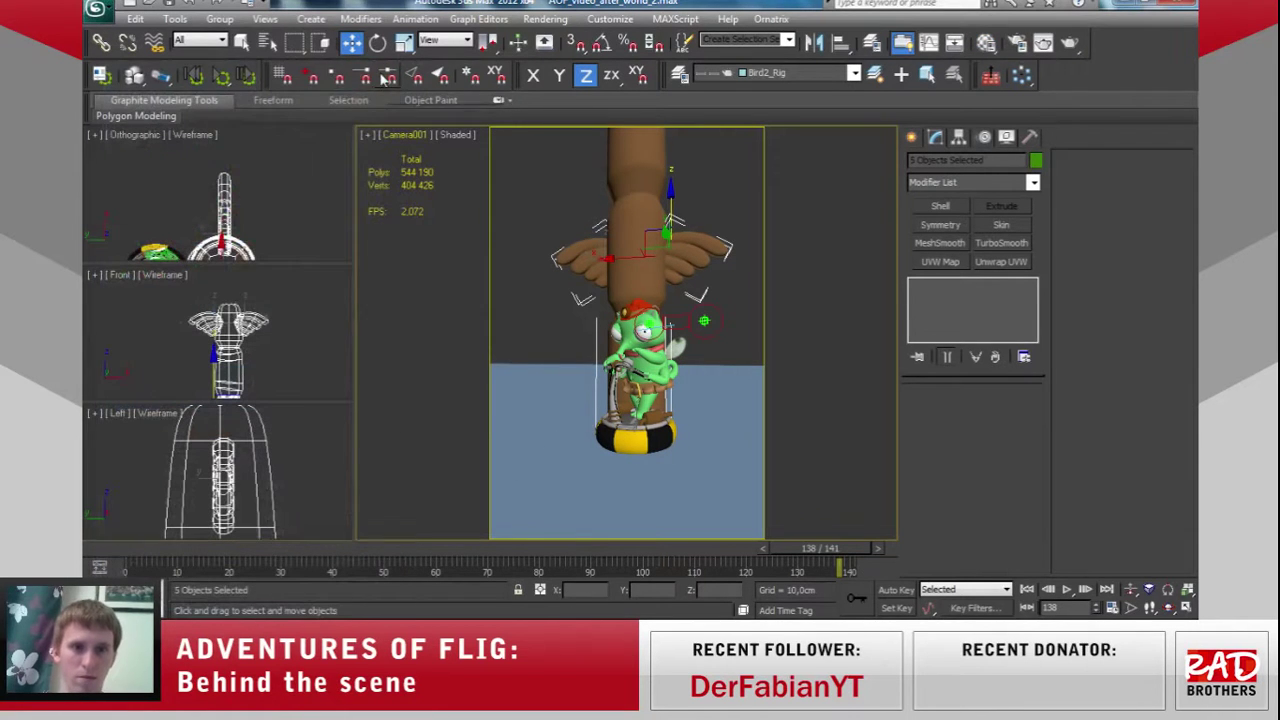
pyautogui.scroll(3, 318, 280)
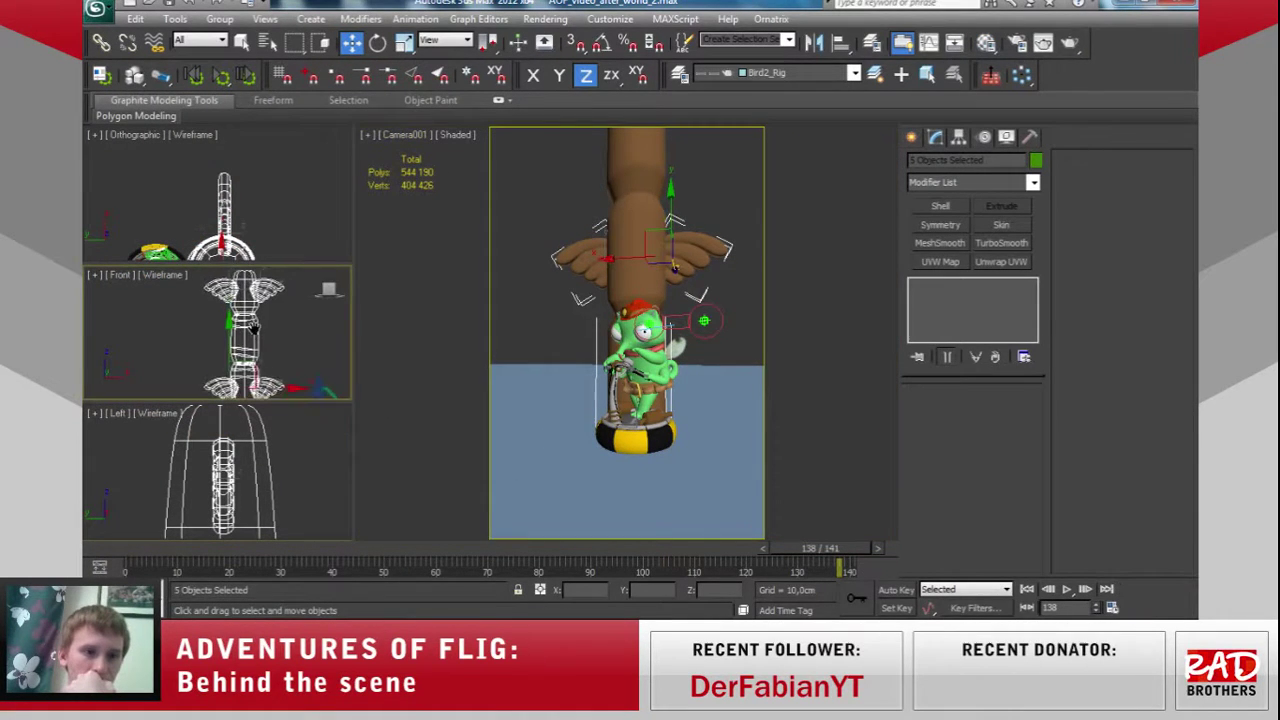
pyautogui.moveTo(270, 300); pyautogui.dragTo(245, 315, button='middle')
pyautogui.click(246, 336)
pyautogui.keyDown('ctrl'); pyautogui.click(246, 336); pyautogui.keyUp('ctrl')
pyautogui.moveTo(252, 338); pyautogui.dragTo(248, 289)
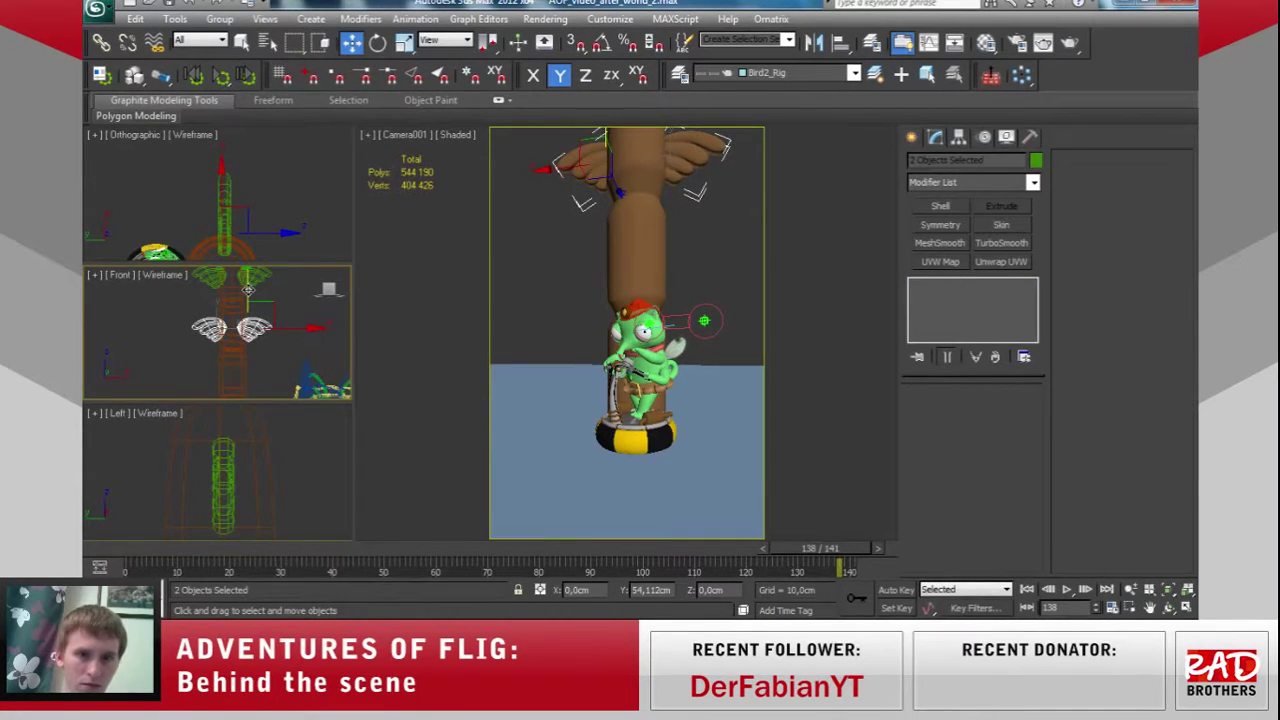
pyautogui.moveTo(248, 289); pyautogui.dragTo(246, 285)
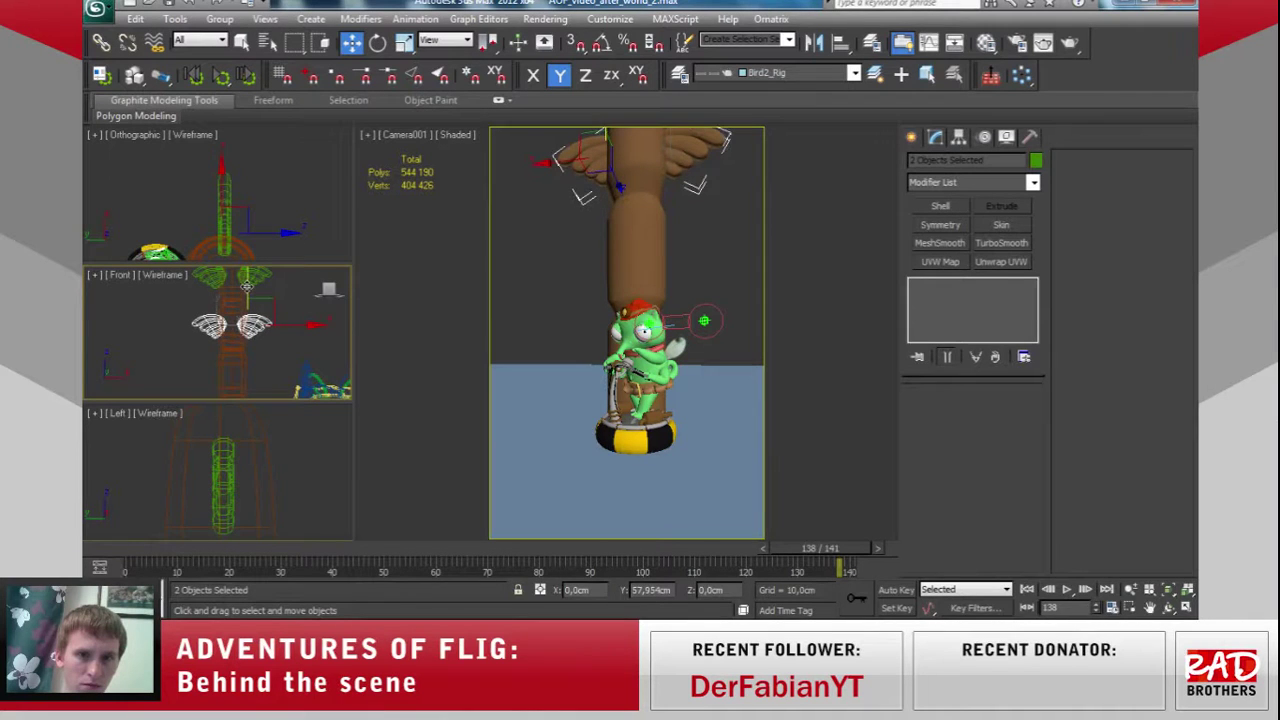
pyautogui.click(708, 262)
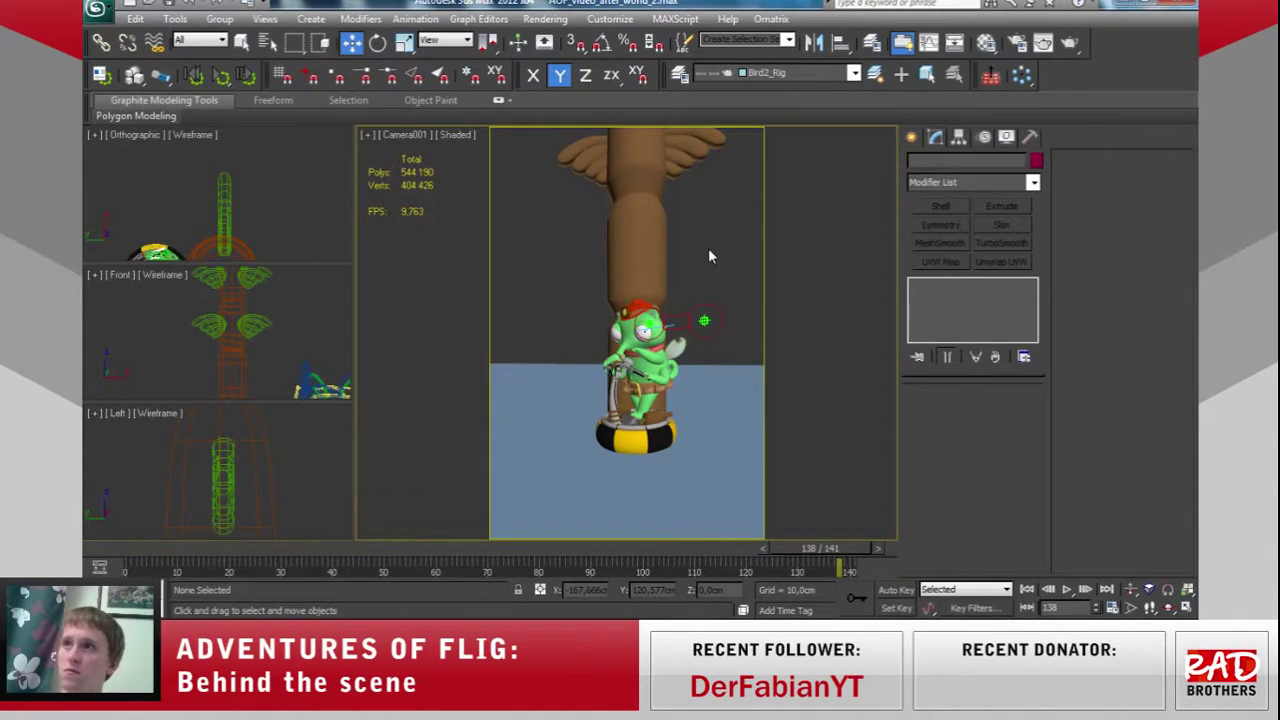
pyautogui.click(643, 246)
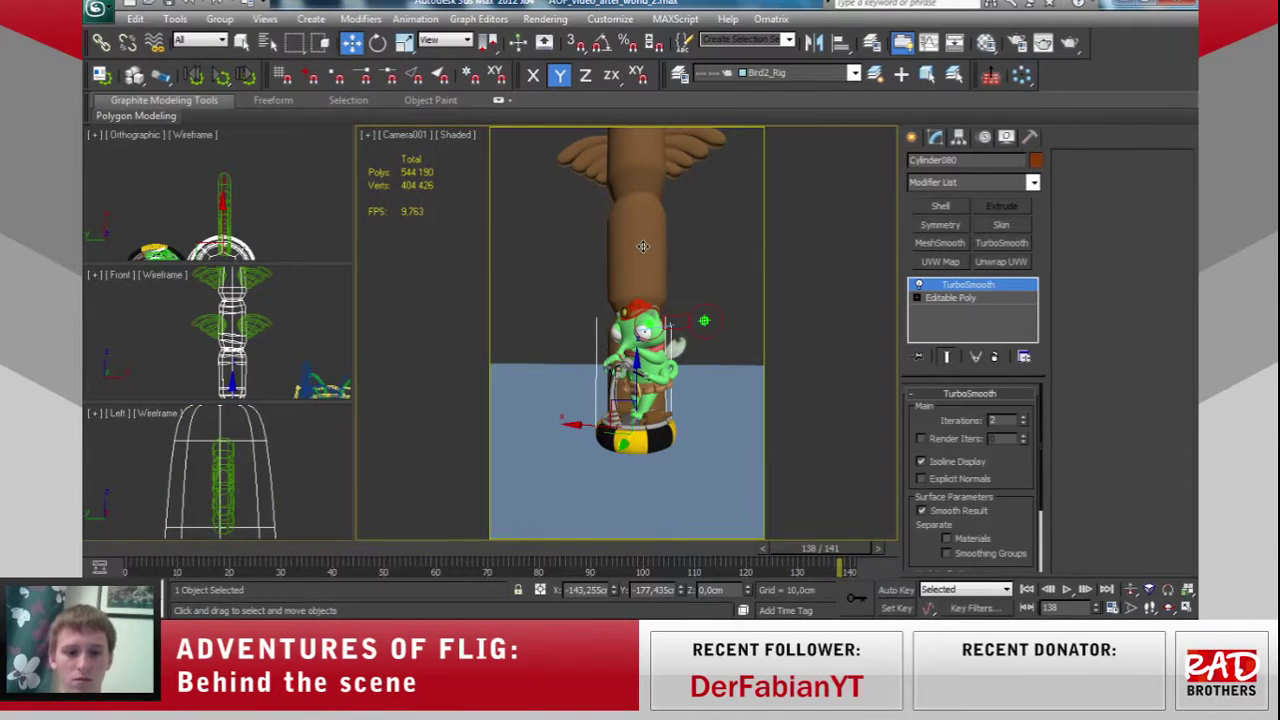
# Insert three Swift Loop edge loops around the trunk.
pyautogui.press('F4')
pyautogui.click(966, 298)
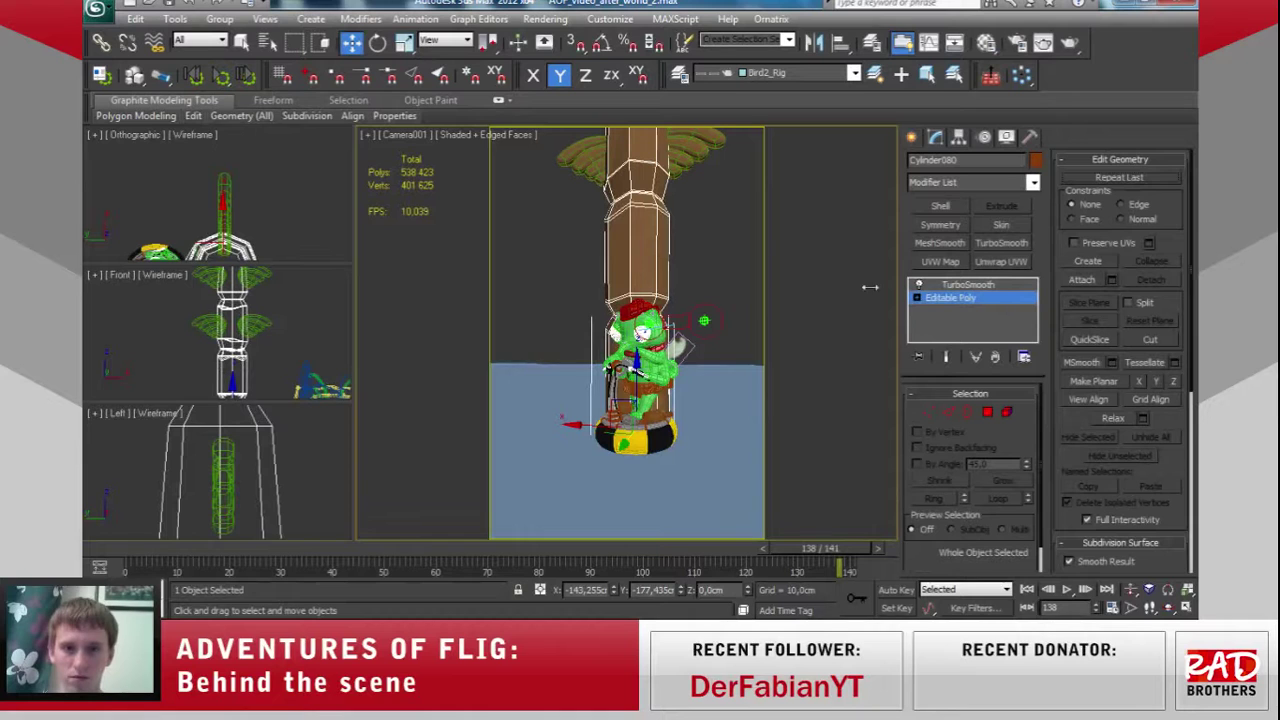
pyautogui.moveTo(193, 116)
pyautogui.click(326, 160)
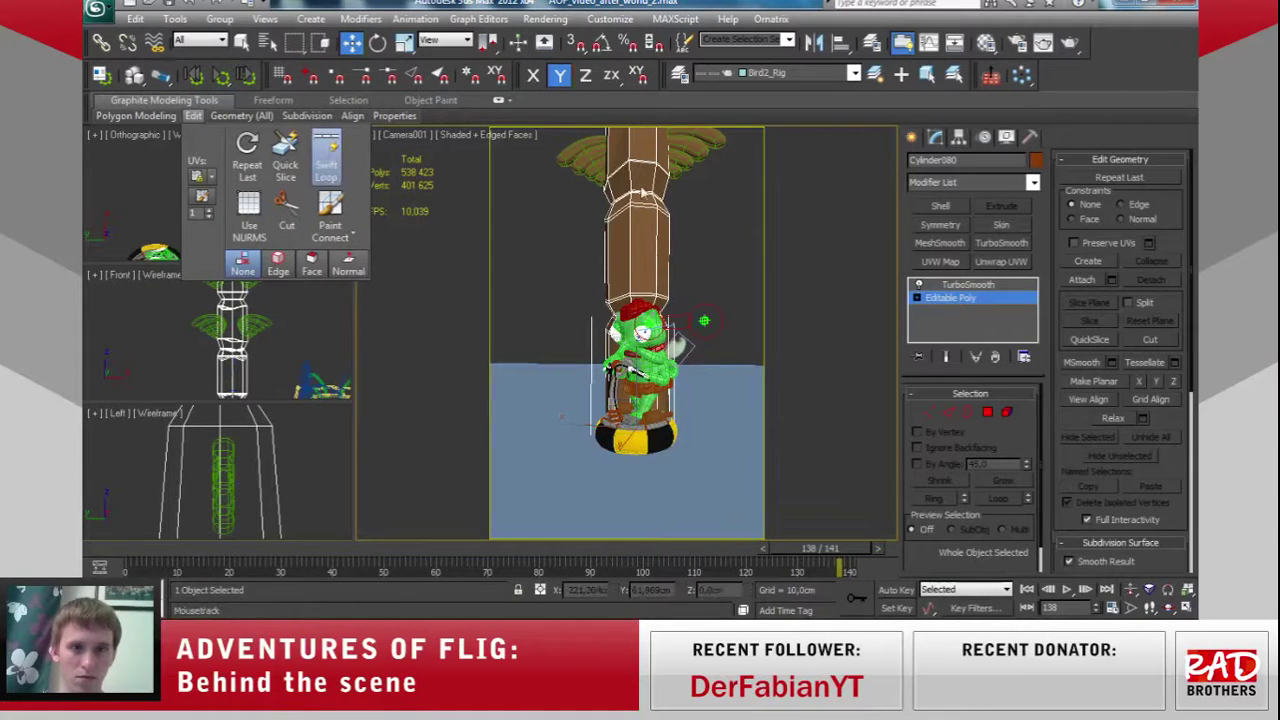
pyautogui.click(634, 240)
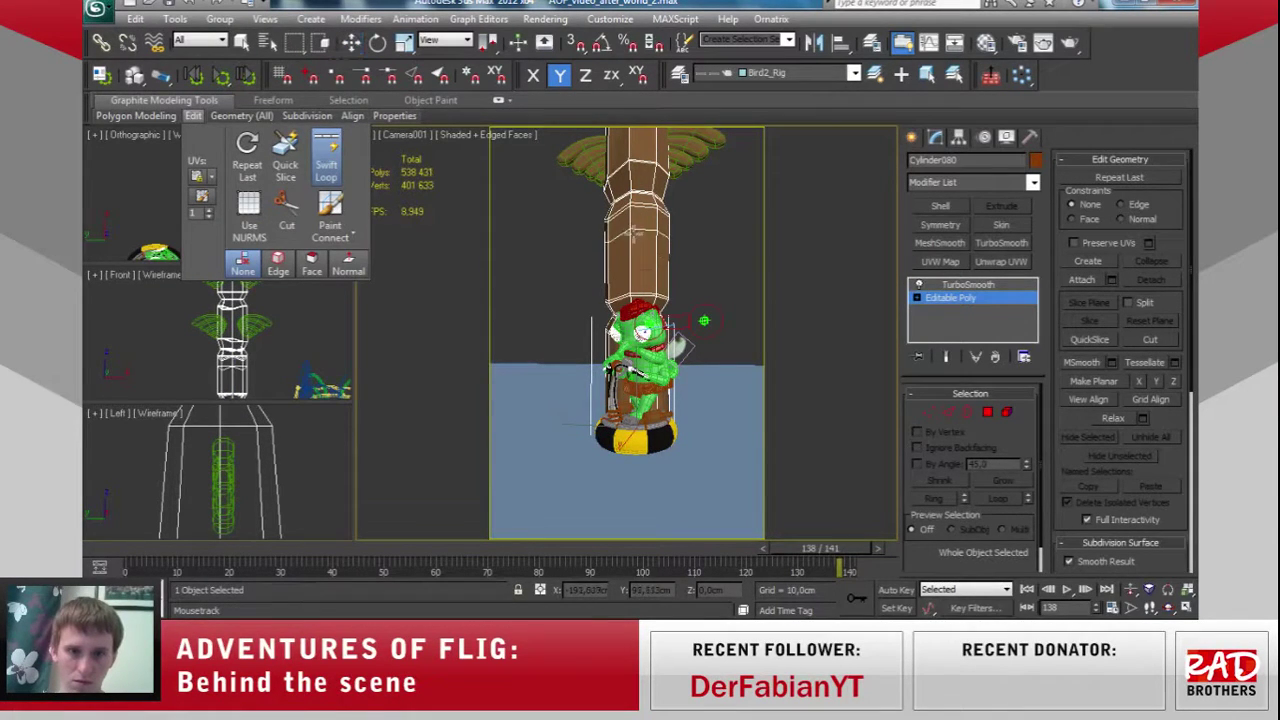
pyautogui.click(633, 258)
pyautogui.click(640, 268)
# Loop-select one ring of trunk polygons and bring up the Material Editor.
pyautogui.press('w')
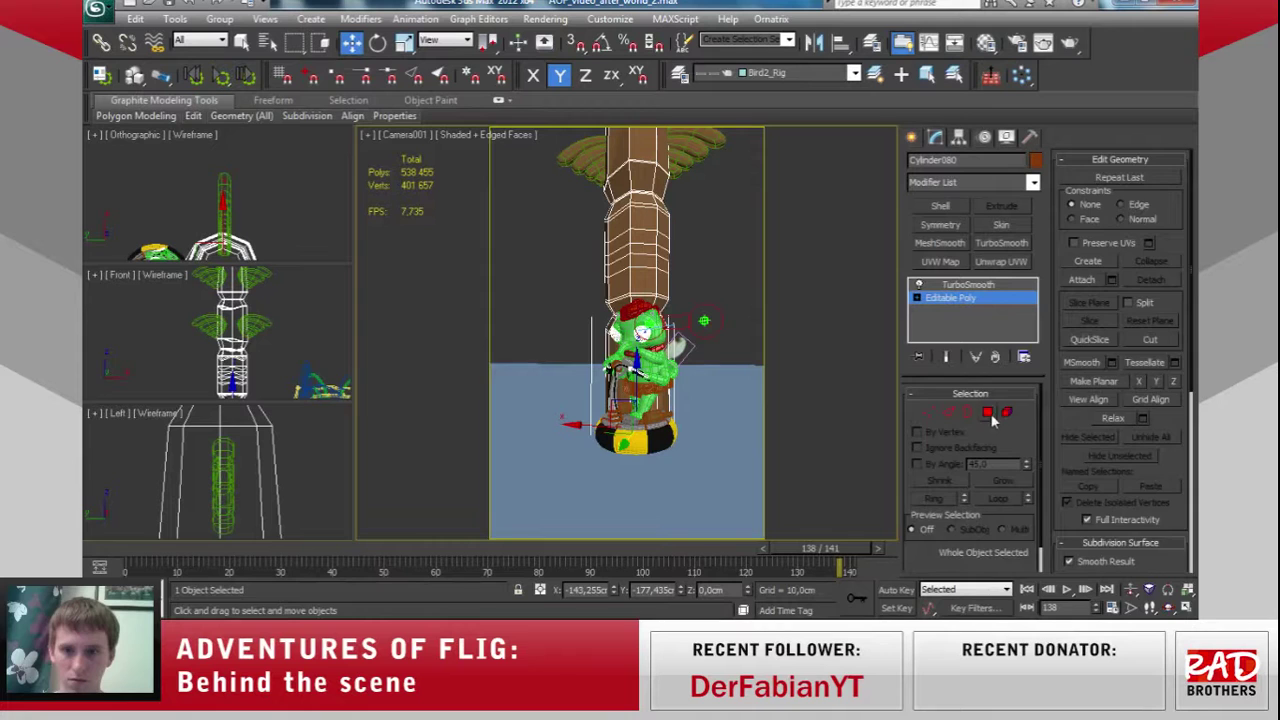
pyautogui.click(989, 414)
pyautogui.click(643, 240)
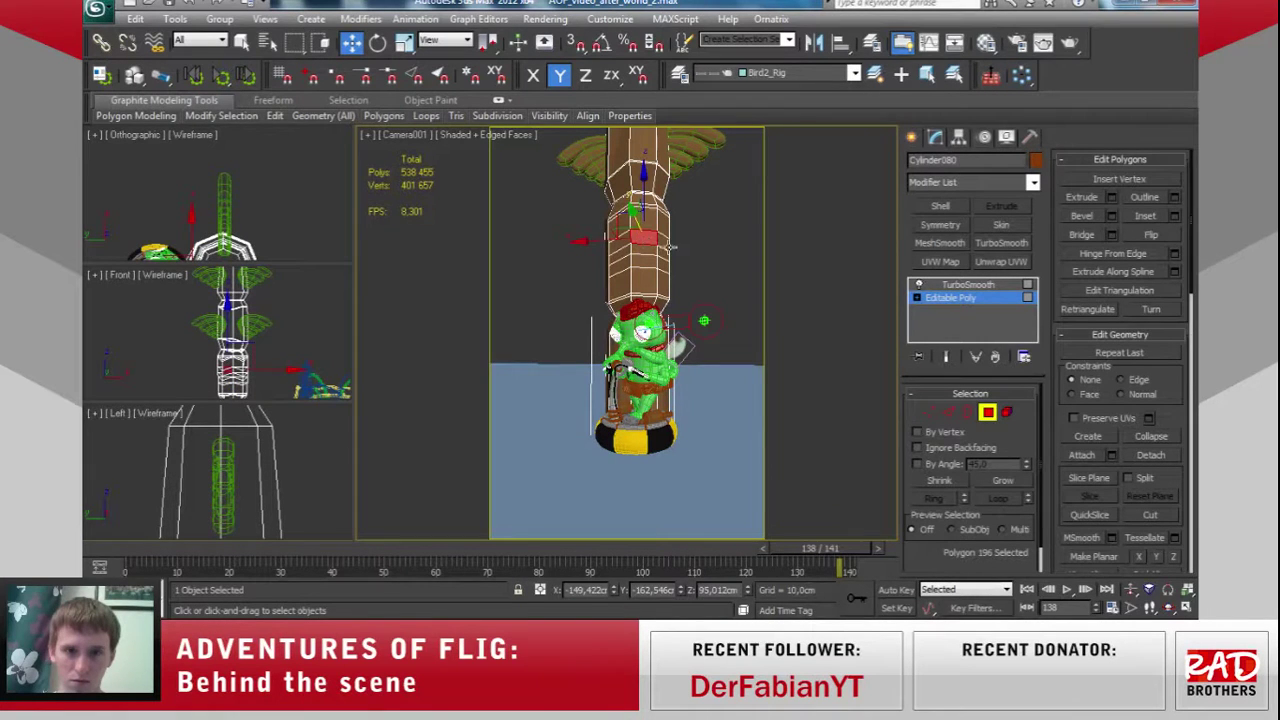
pyautogui.keyDown('shift'); pyautogui.click(667, 240); pyautogui.keyUp('shift')
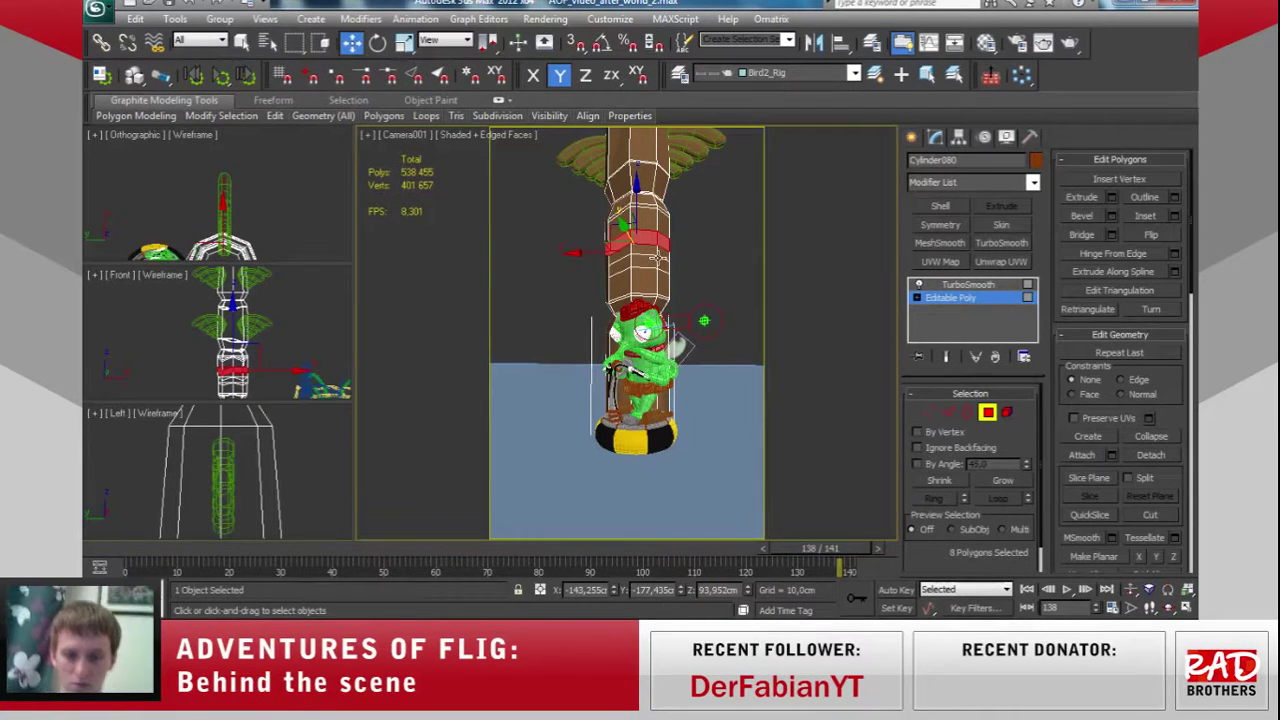
pyautogui.click(986, 42)
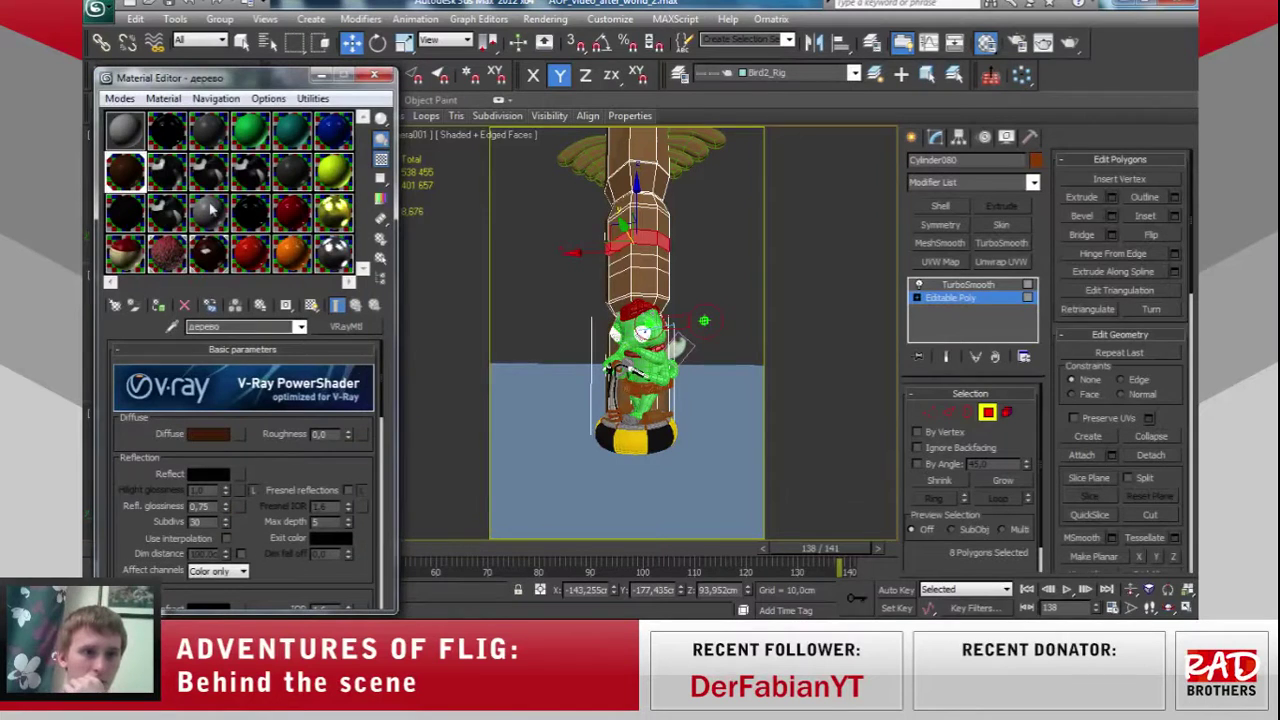
# Create the red material 'дерево красный' (diffuse red 150) and apply it to the selected face ring.
pyautogui.click(167, 174)
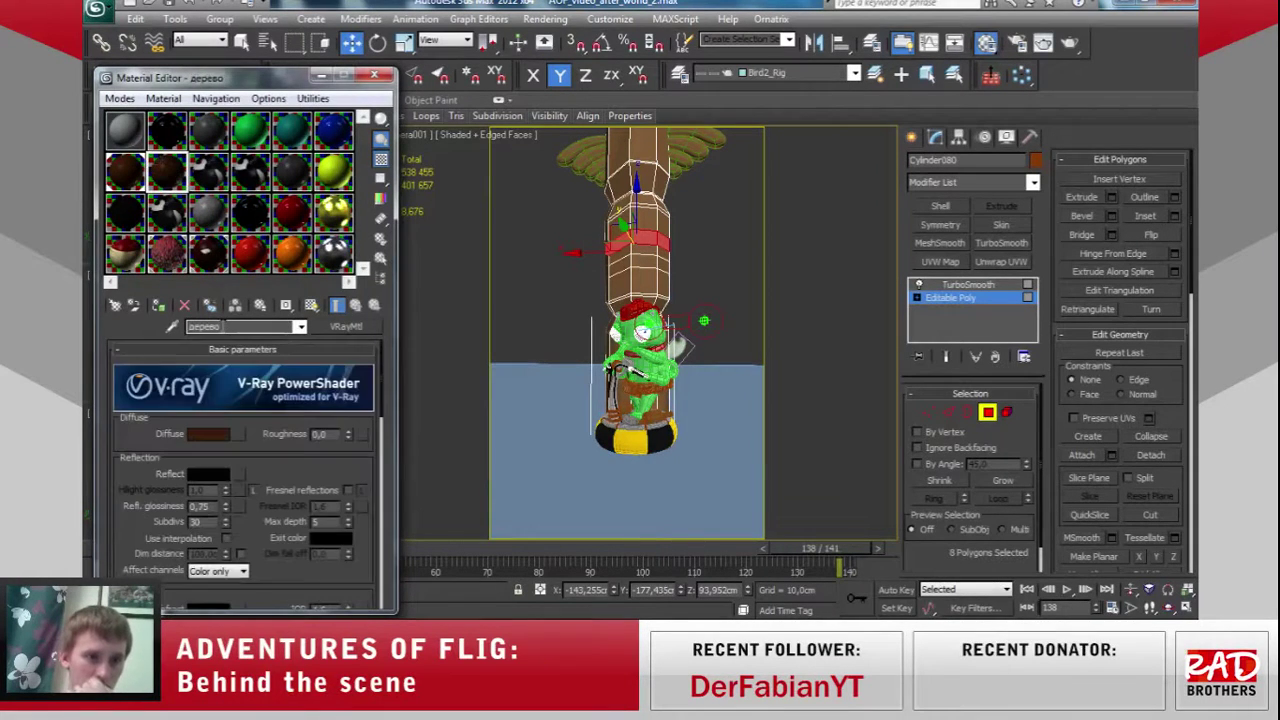
pyautogui.write(' красный')
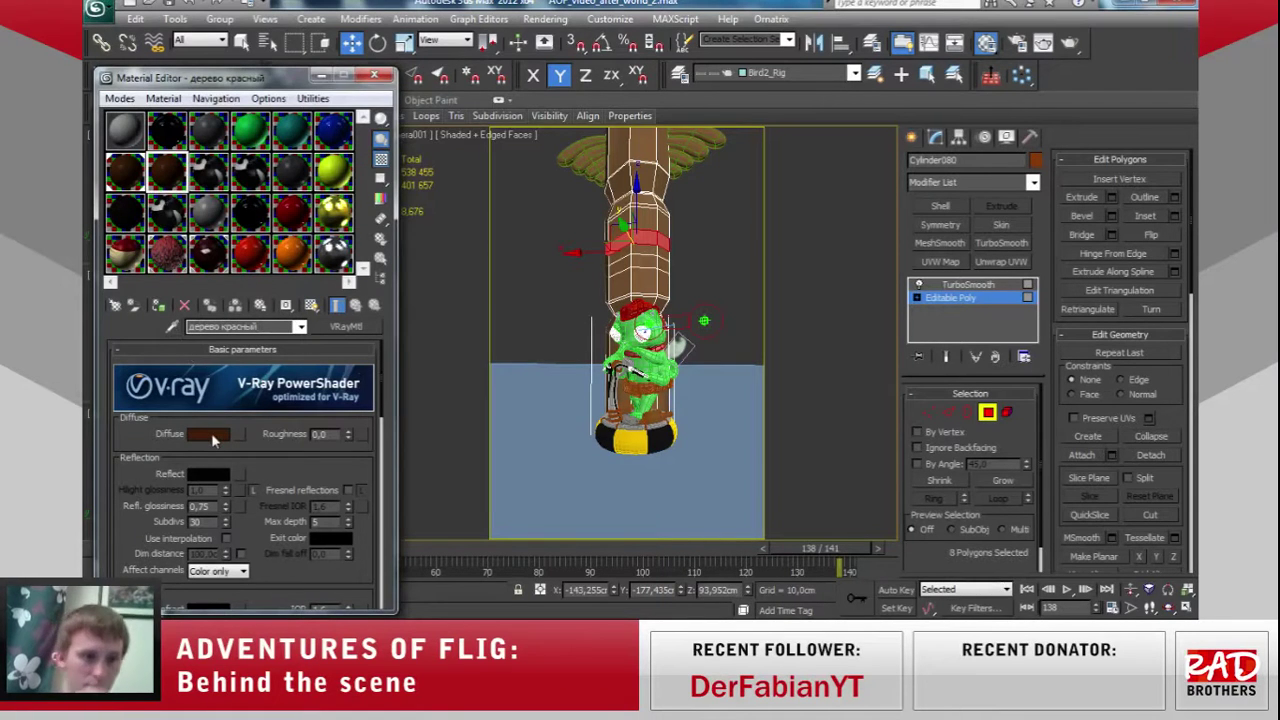
pyautogui.click(210, 433)
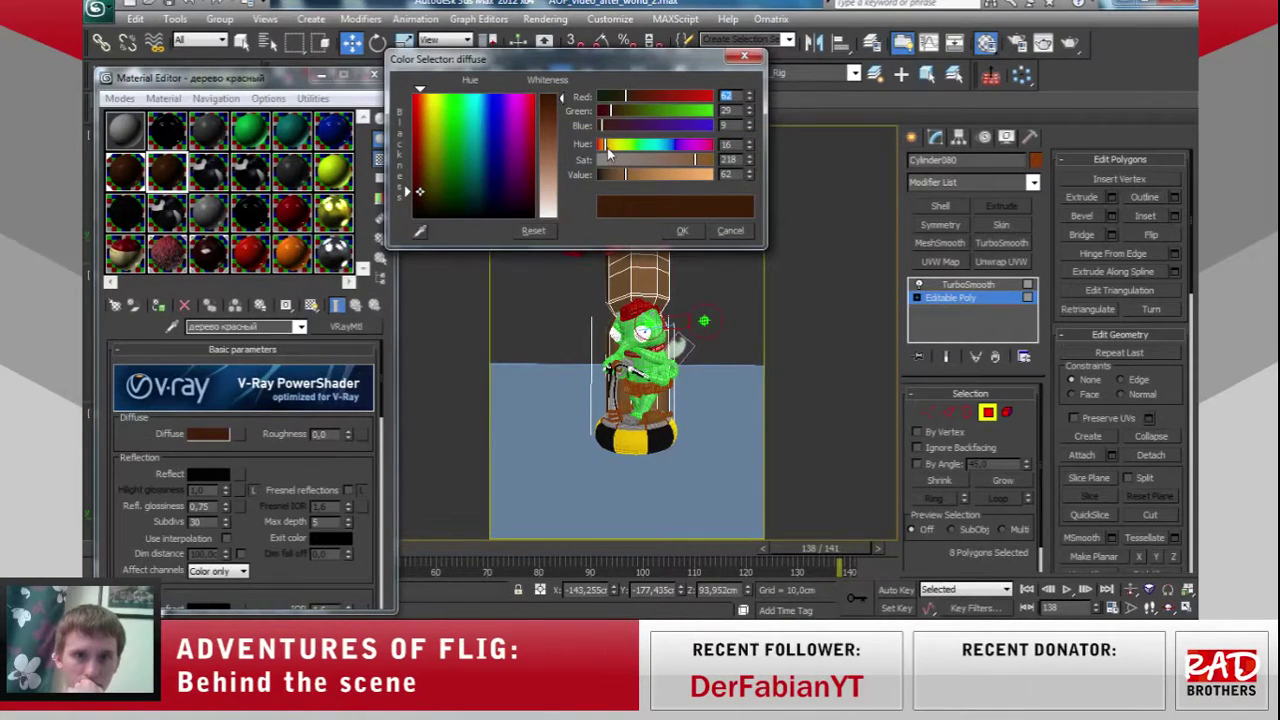
pyautogui.moveTo(607, 152); pyautogui.dragTo(601, 153)
pyautogui.moveTo(700, 159)
pyautogui.mouseDown()
pyautogui.moveTo(714, 181)
pyautogui.moveTo(649, 173)
pyautogui.mouseUp()
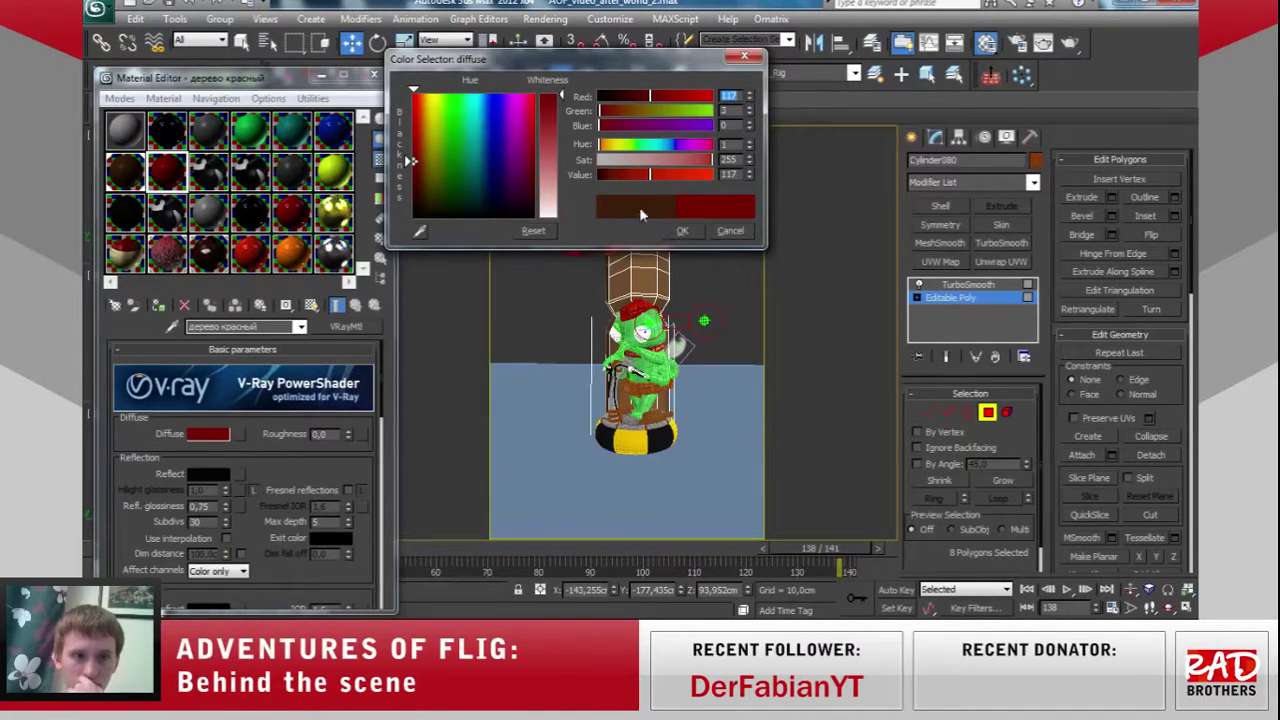
pyautogui.moveTo(650, 100); pyautogui.dragTo(660, 97)
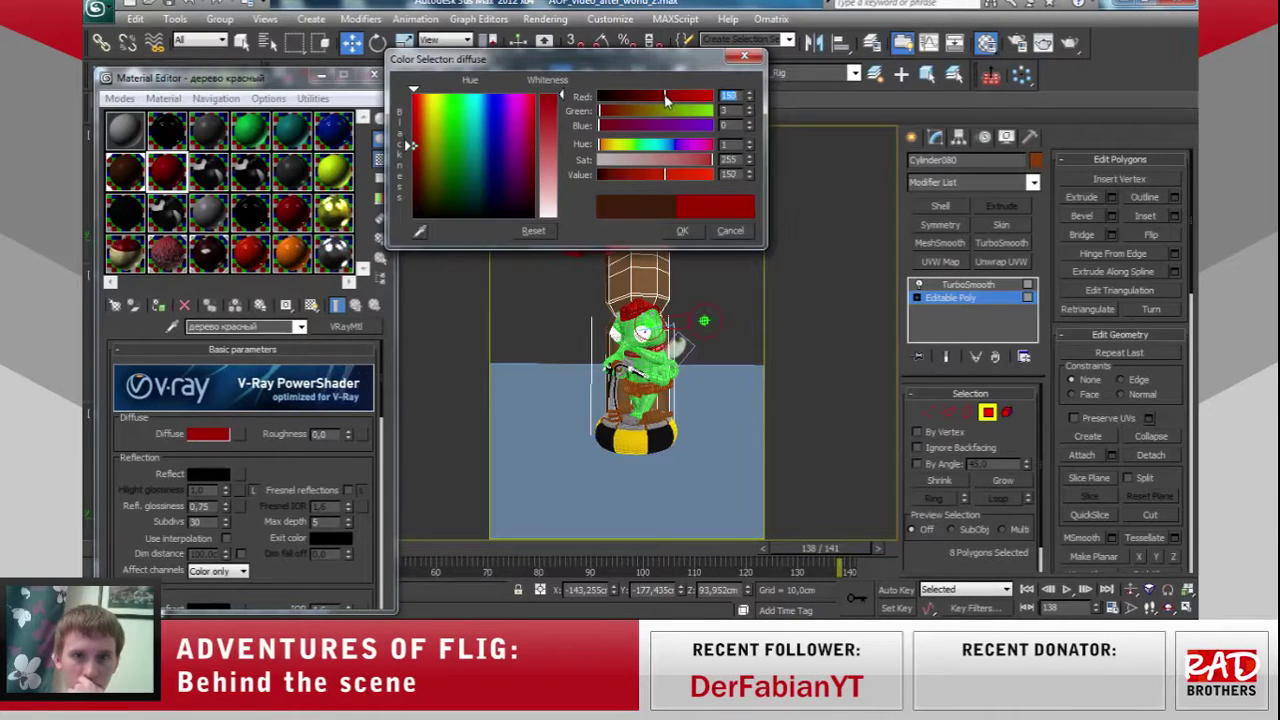
pyautogui.click(683, 231)
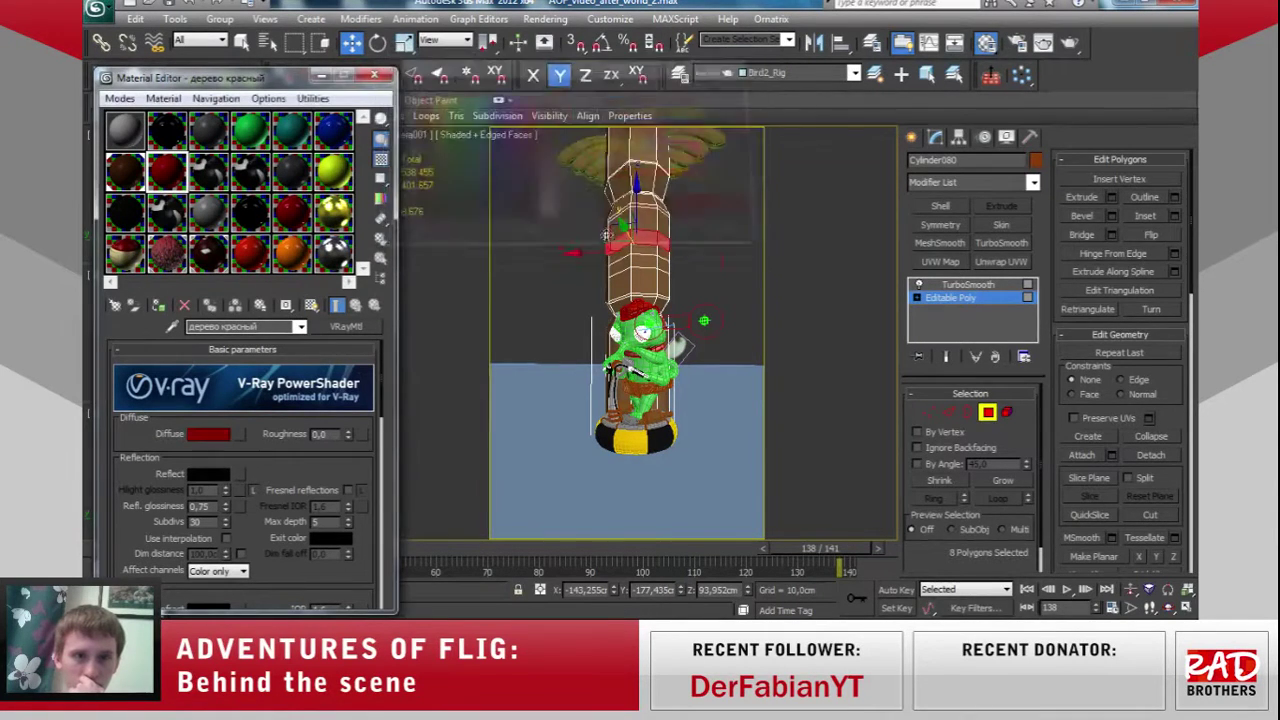
pyautogui.click(160, 306)
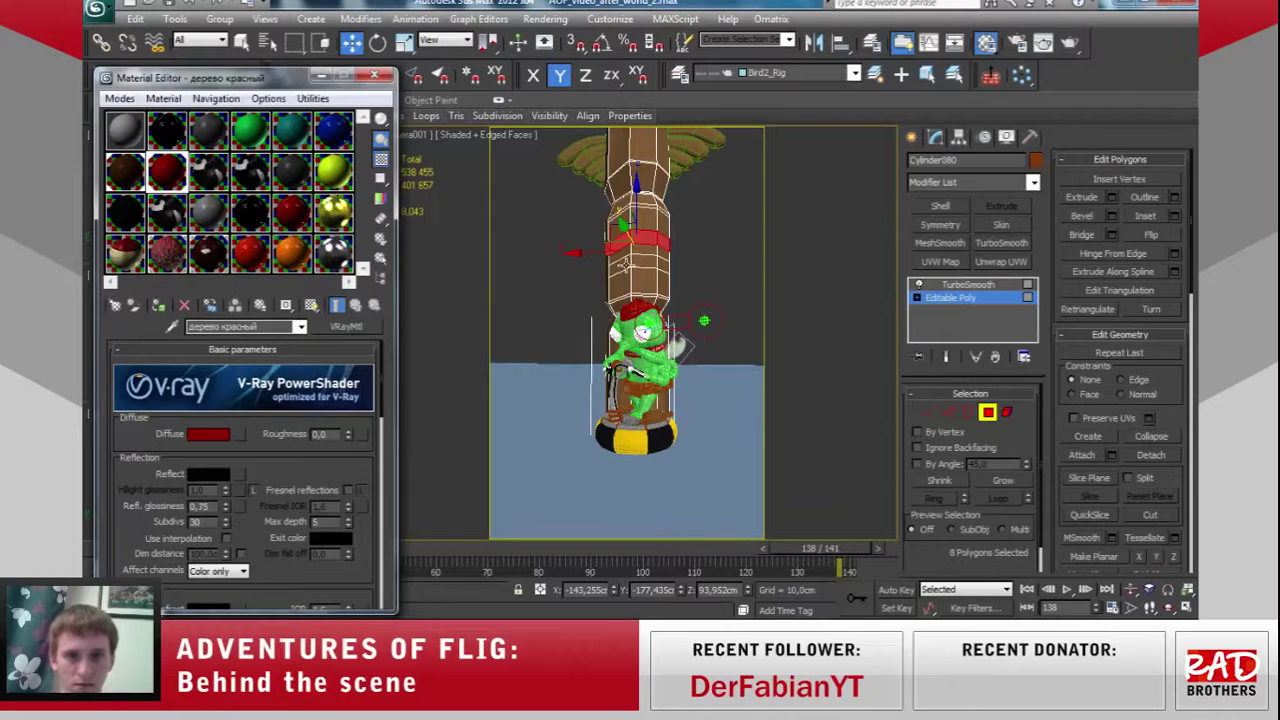
# Select another ring of trunk faces and start a new material named 'белый'.
pyautogui.click(630, 264)
pyautogui.click(210, 174)
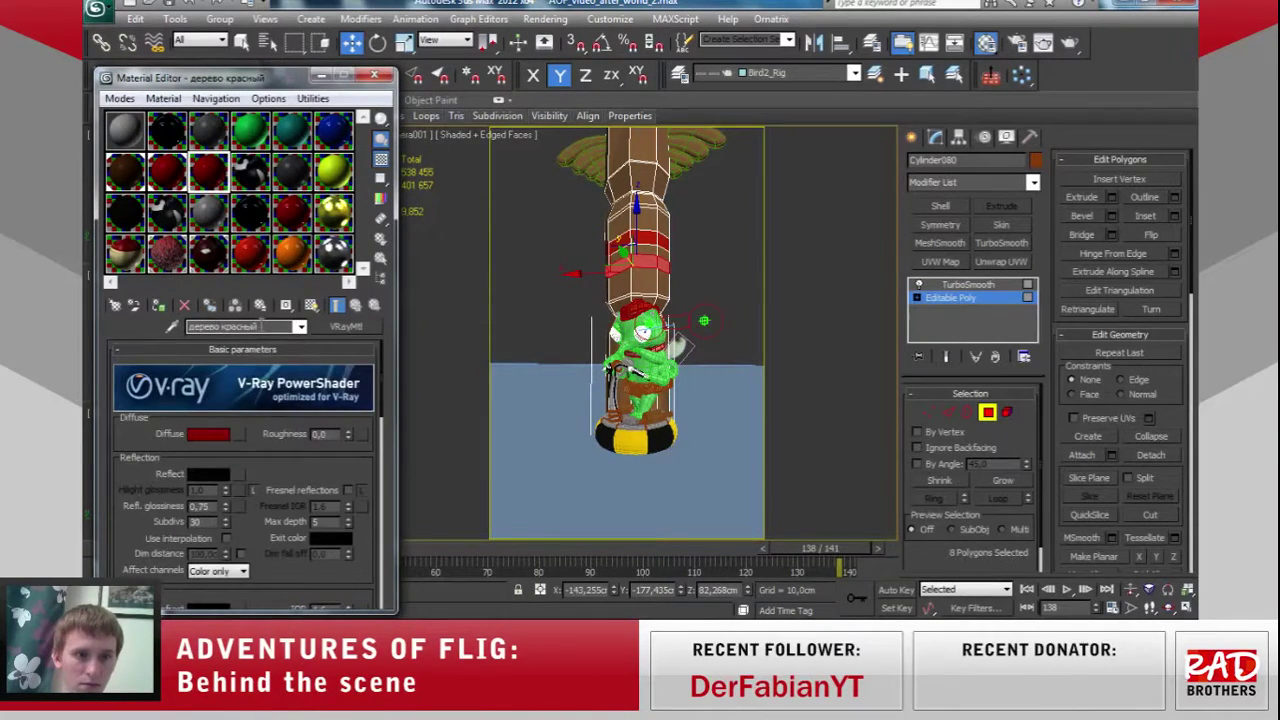
pyautogui.write('белый')
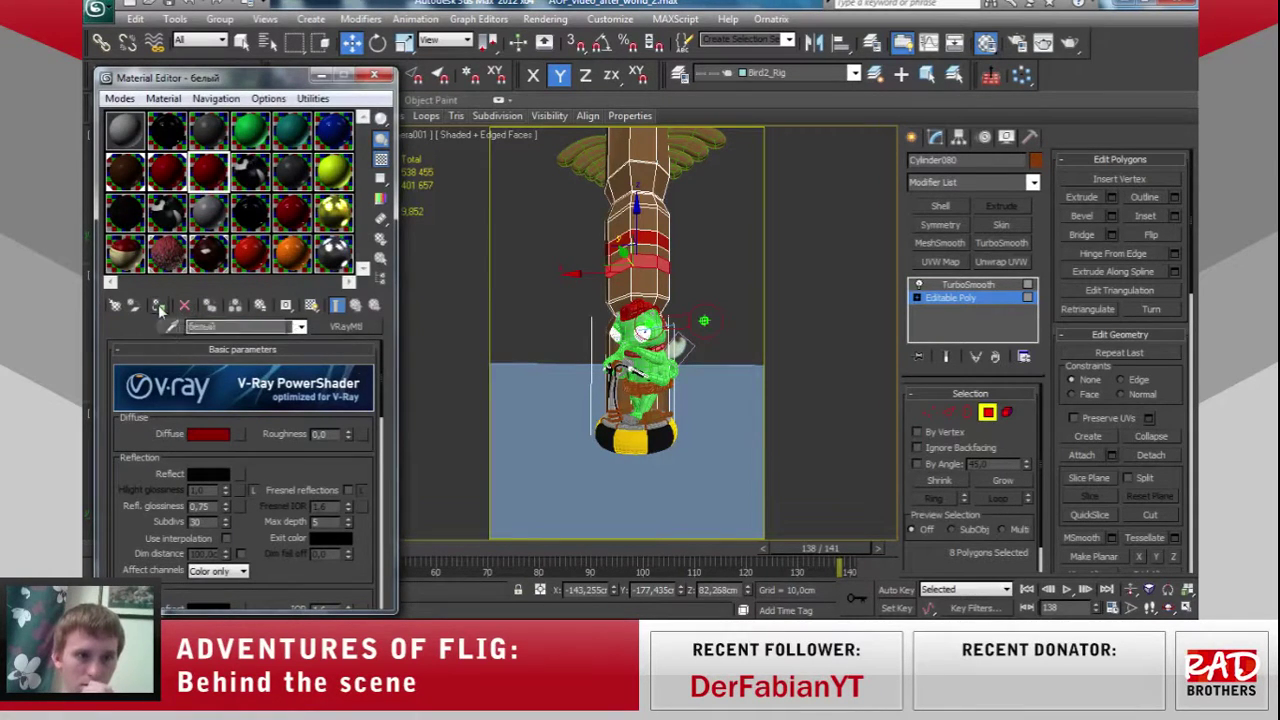
# Set the new material's diffuse to a pale peach of 218/181/163.
pyautogui.click(210, 436)
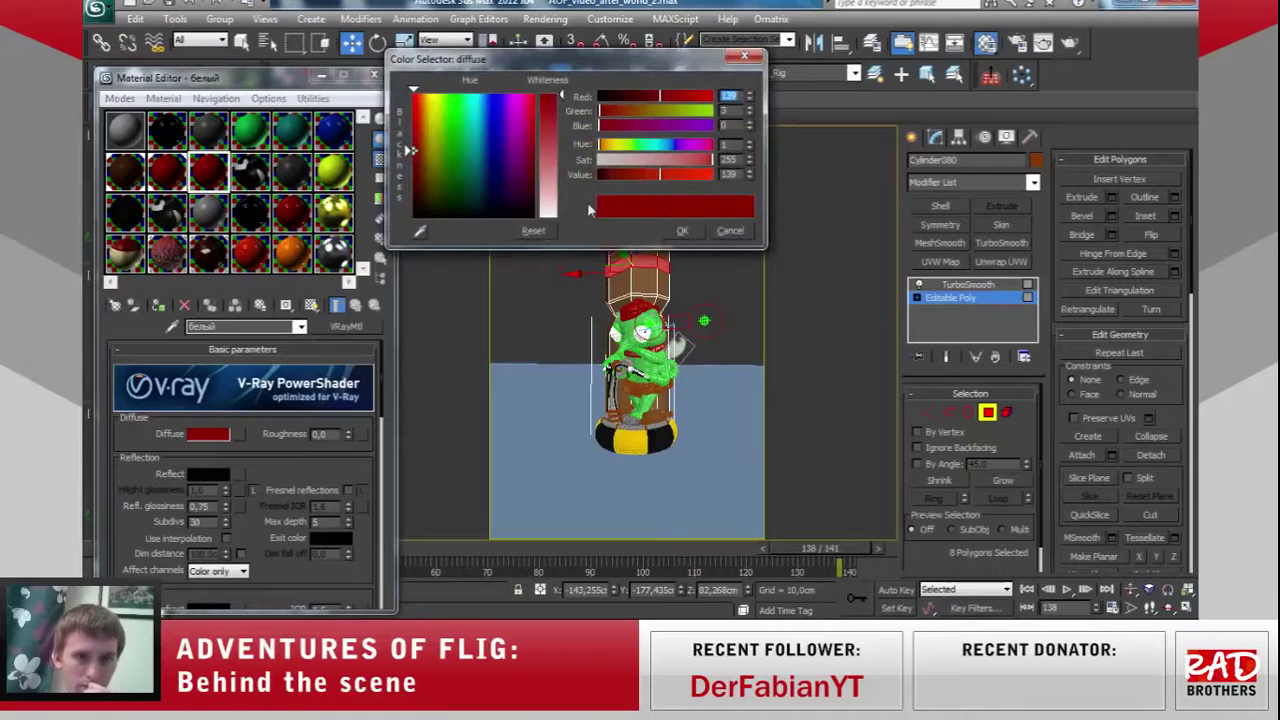
pyautogui.moveTo(548, 96); pyautogui.dragTo(548, 215)
pyautogui.click(682, 230)
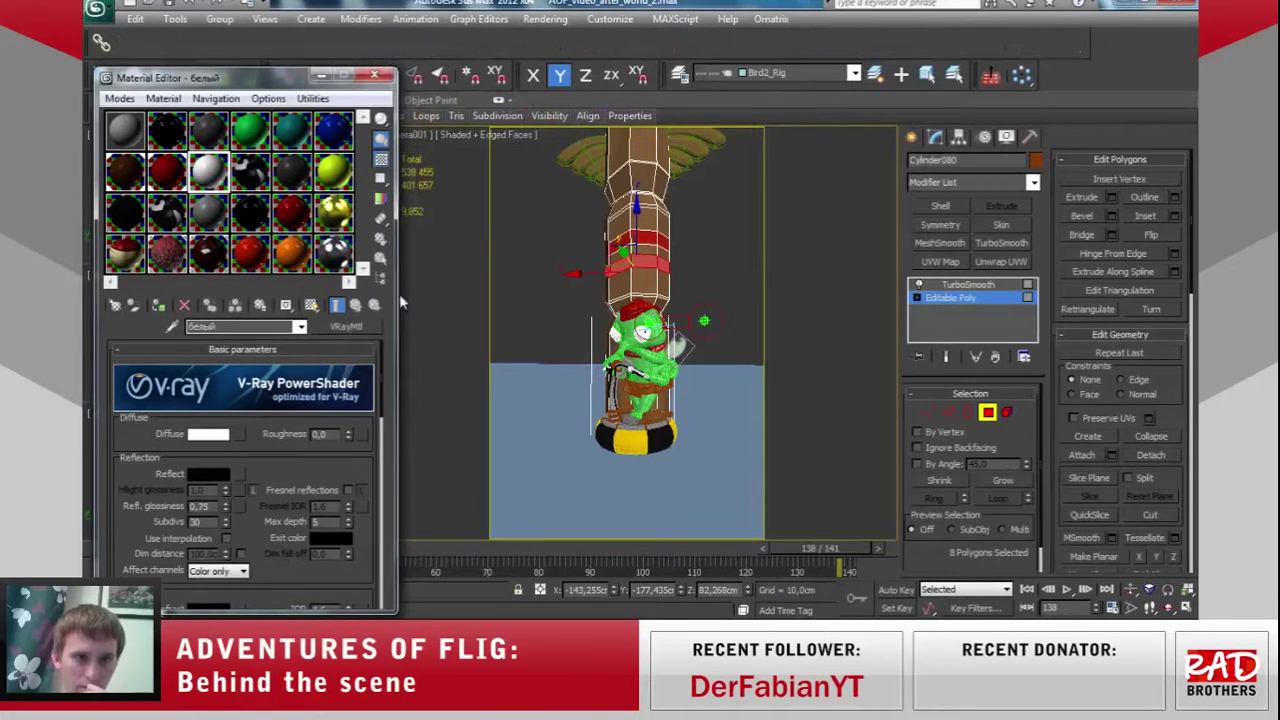
pyautogui.click(208, 434)
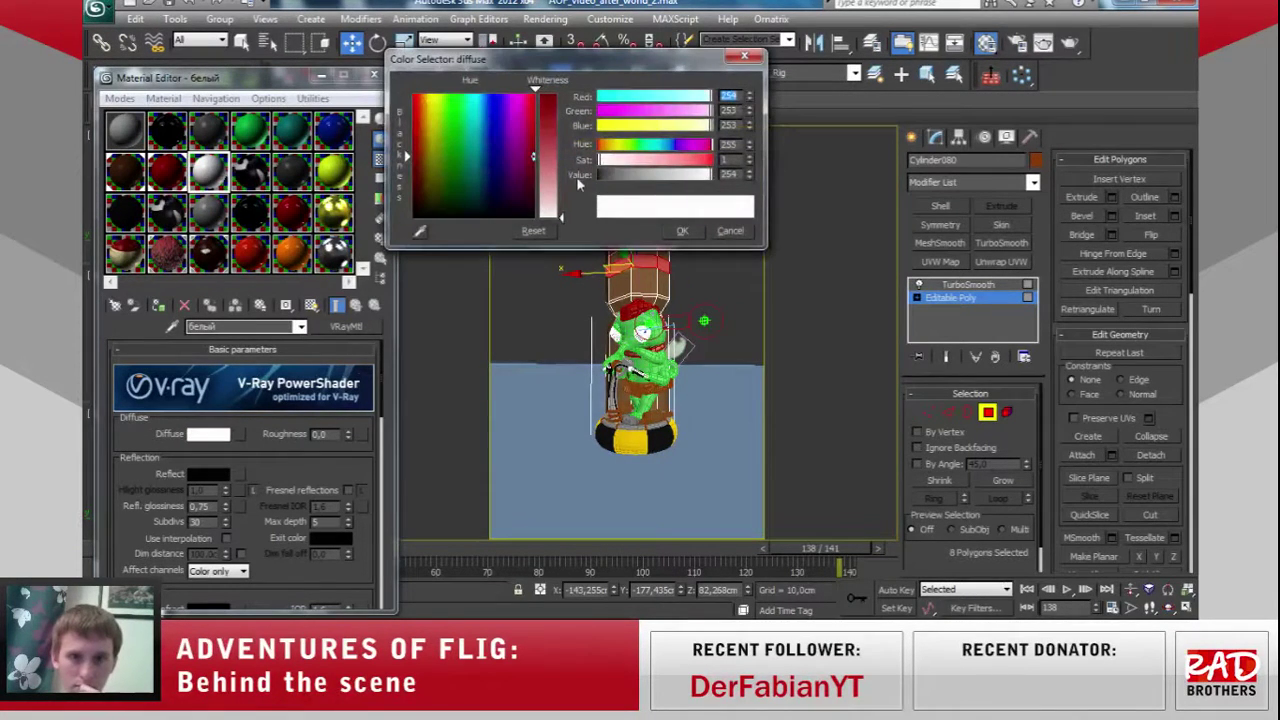
pyautogui.moveTo(549, 186); pyautogui.dragTo(551, 188)
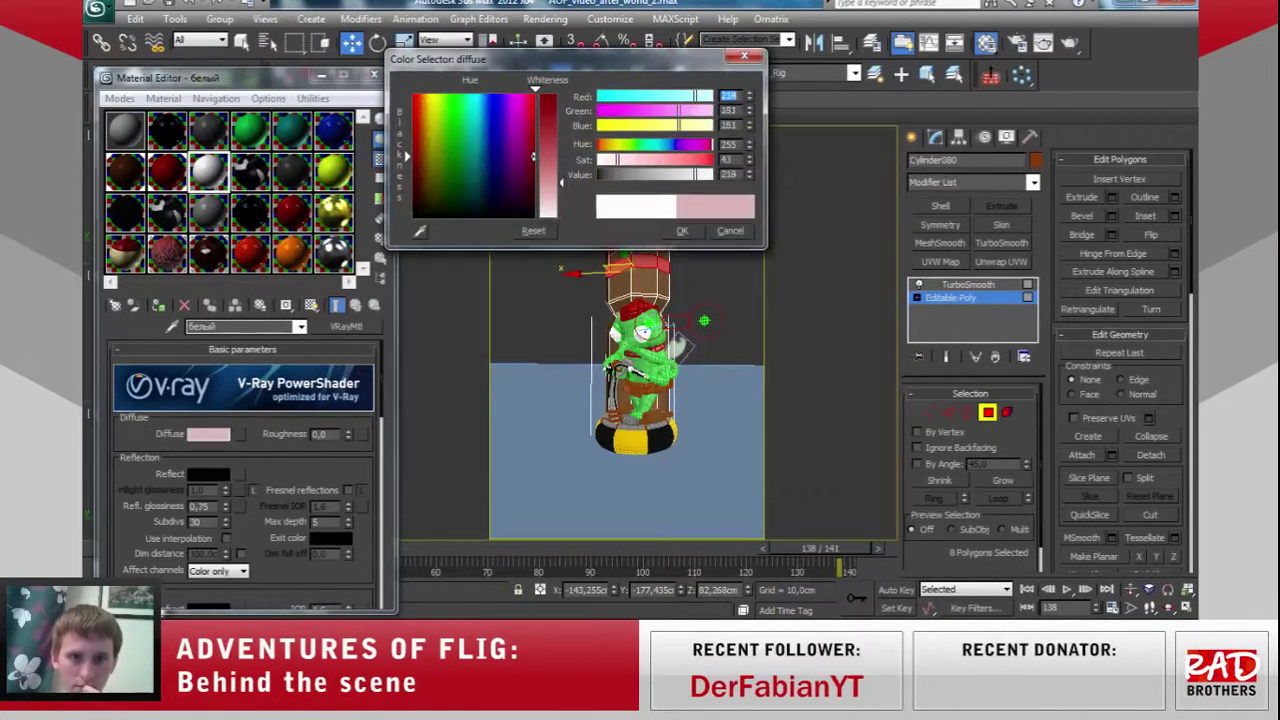
pyautogui.click(663, 126)
pyautogui.moveTo(662, 125); pyautogui.dragTo(671, 125)
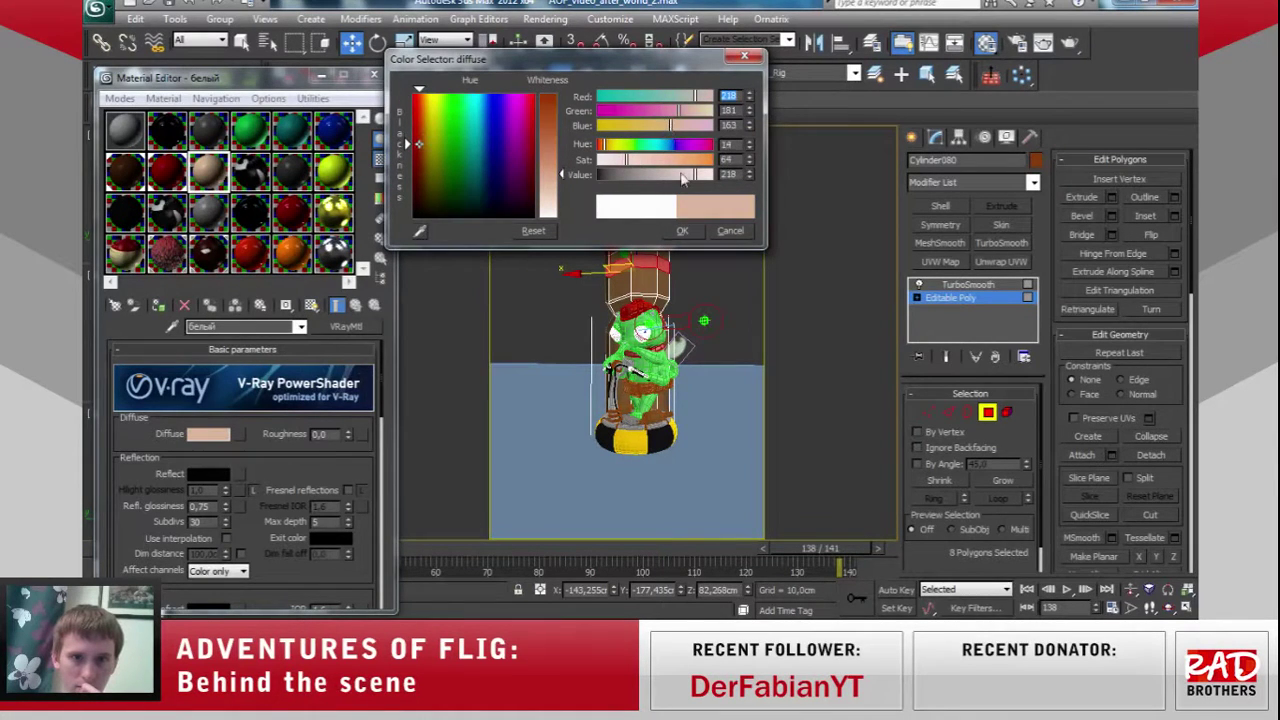
pyautogui.click(686, 231)
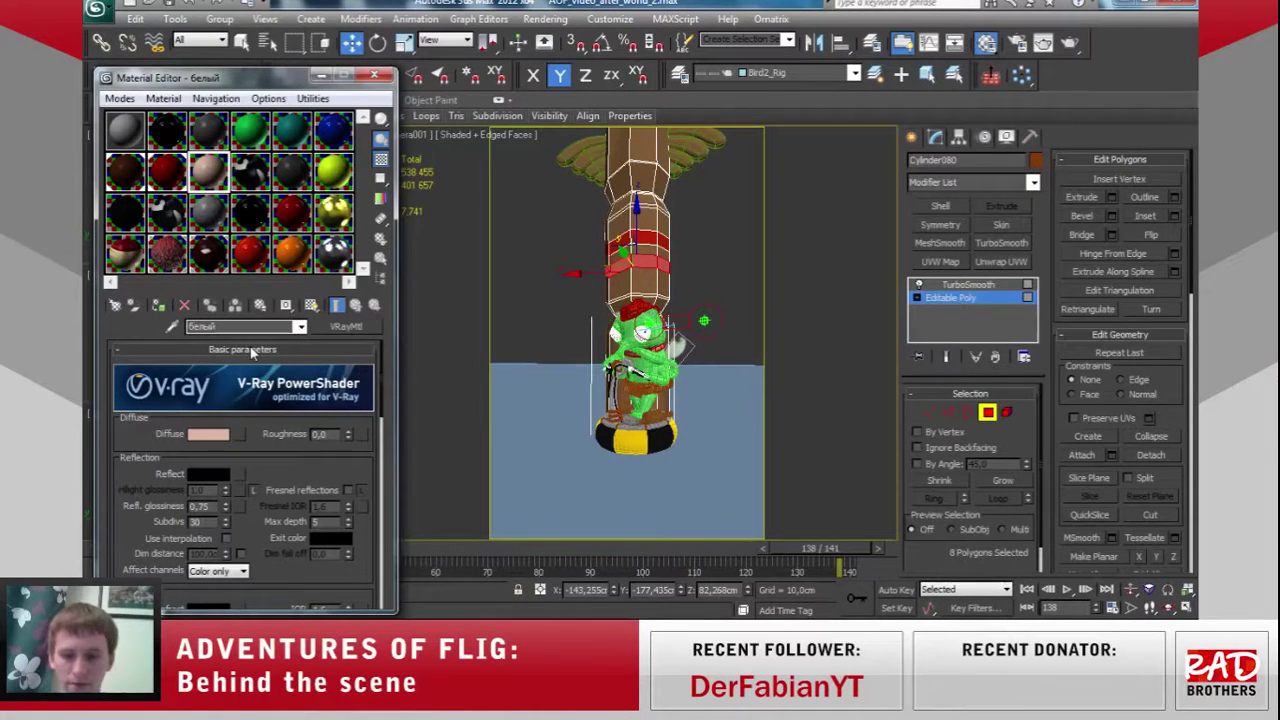
# Name the material 'дерево белый' and assign it to the selected column faces.
pyautogui.write('жёлый')
pyautogui.press('BackSpace')
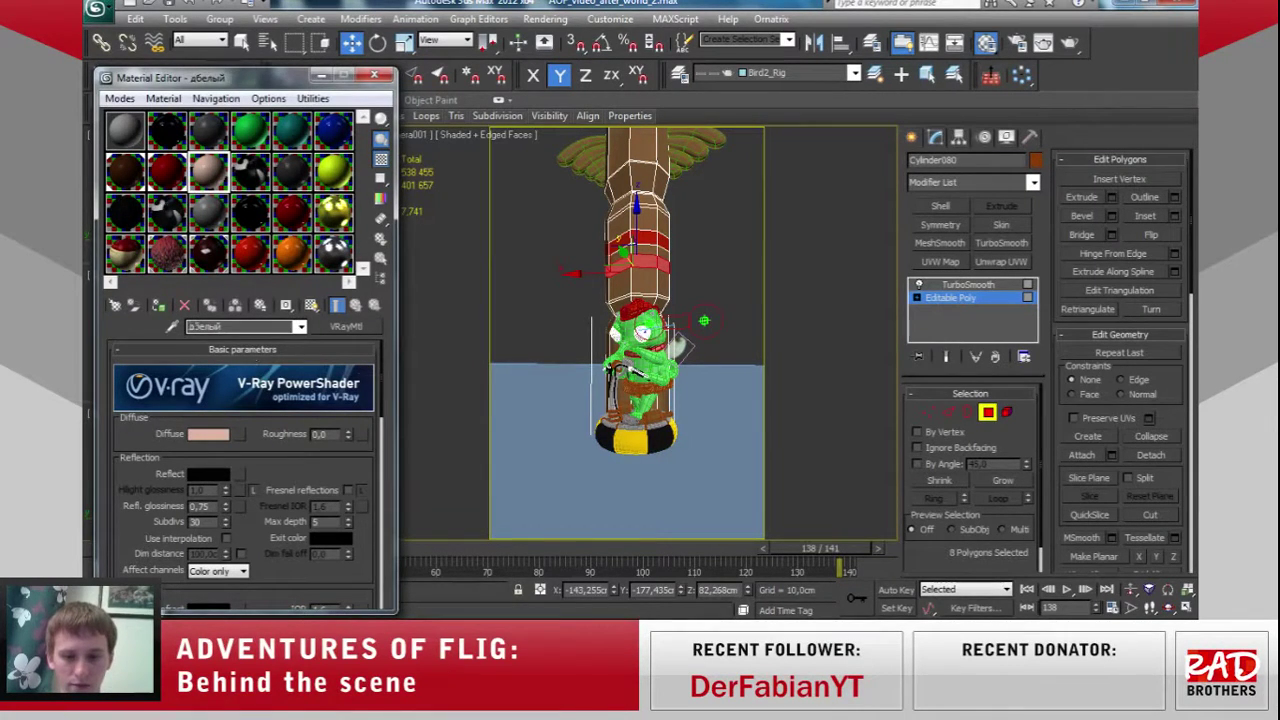
pyautogui.write('дерево')
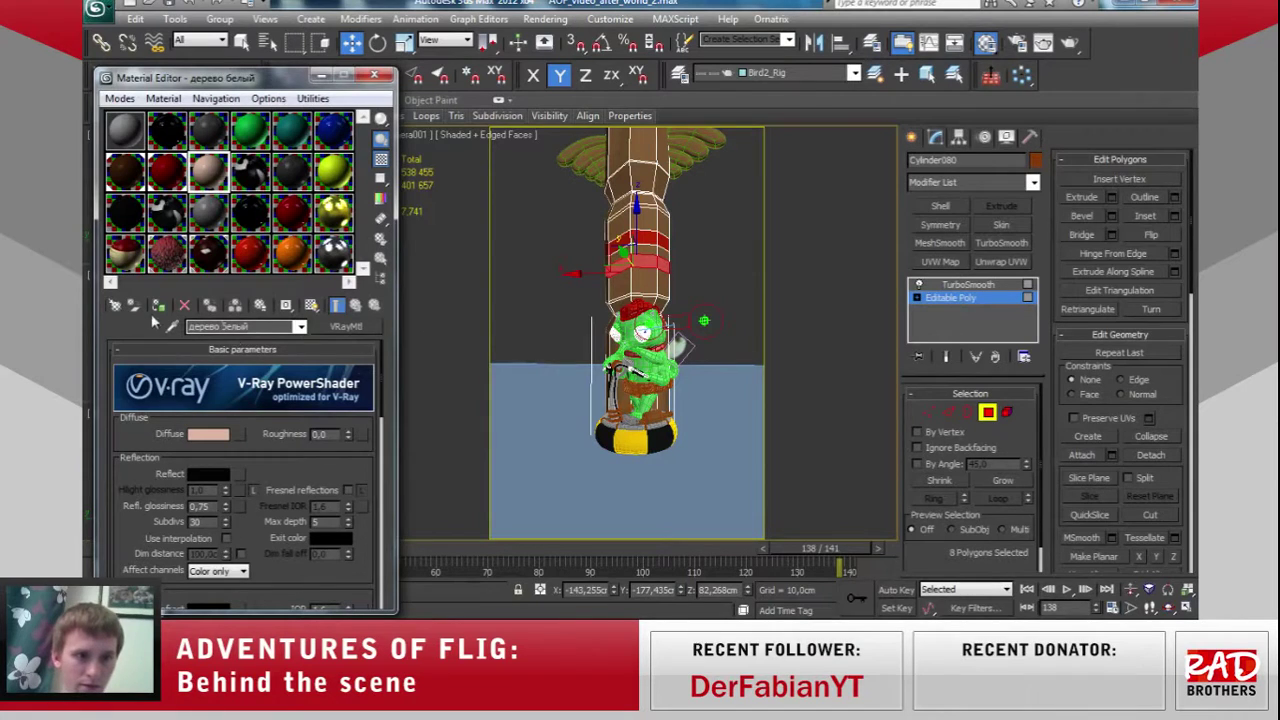
pyautogui.click(158, 306)
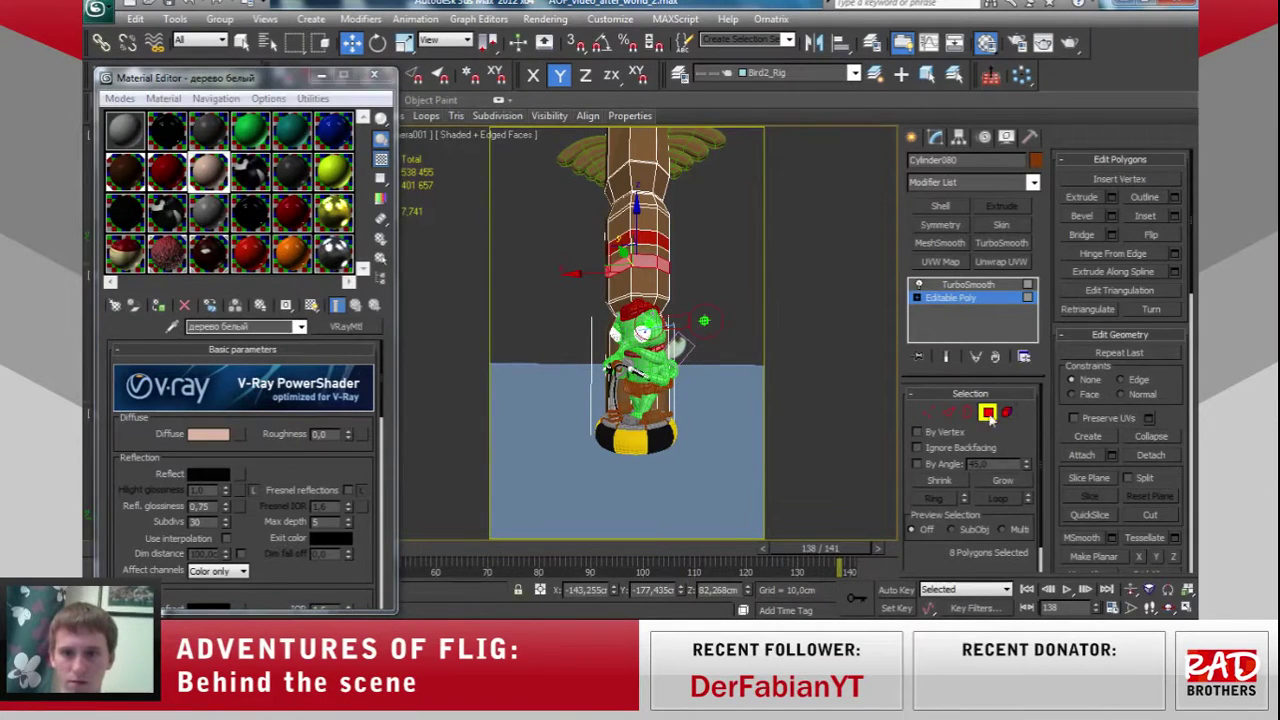
# Preview the smoothed column and top wings, then return to the column's Editable Poly level.
pyautogui.click(988, 299)
pyautogui.click(970, 287)
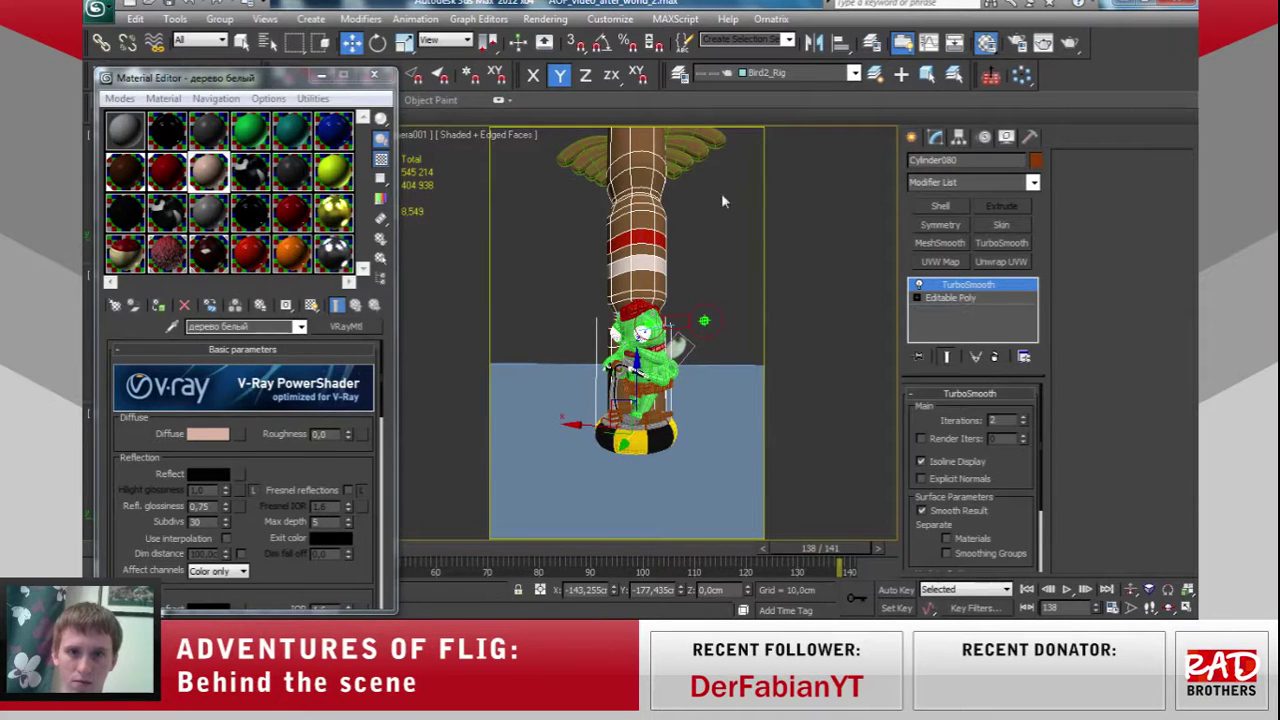
pyautogui.click(690, 170)
pyautogui.keyDown('ctrl'); pyautogui.click(585, 165); pyautogui.keyUp('ctrl')
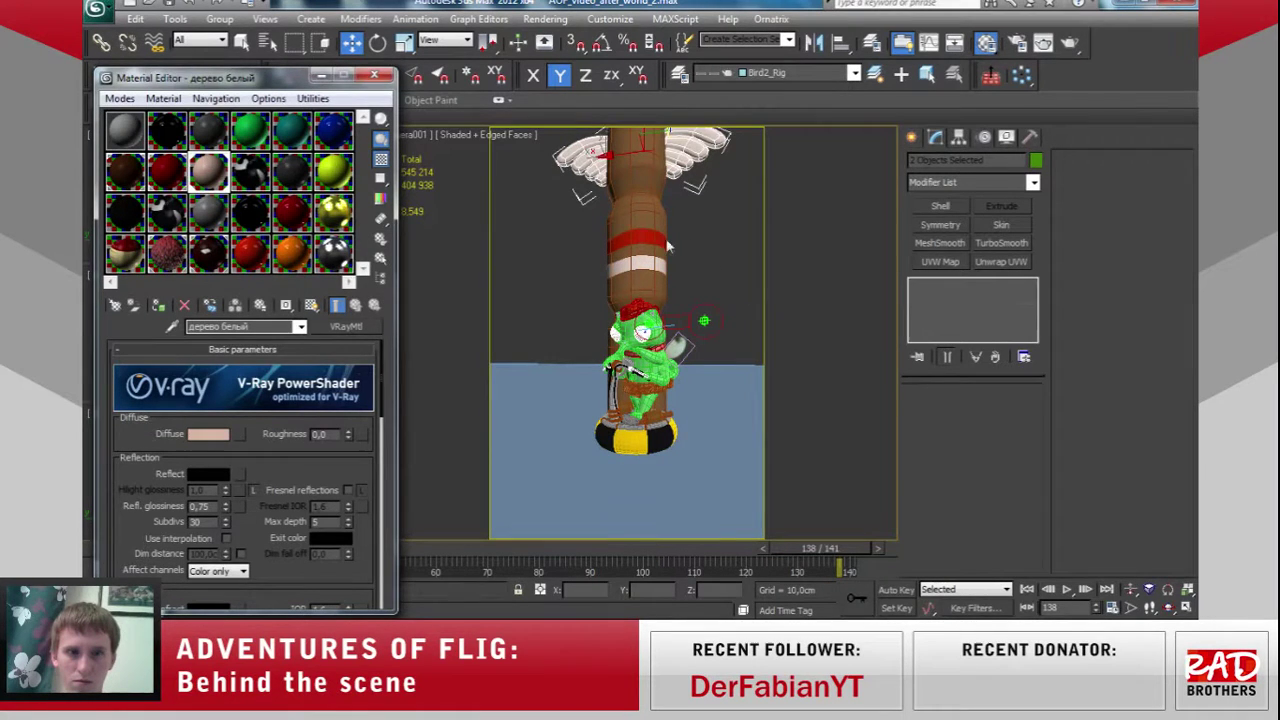
pyautogui.click(640, 233)
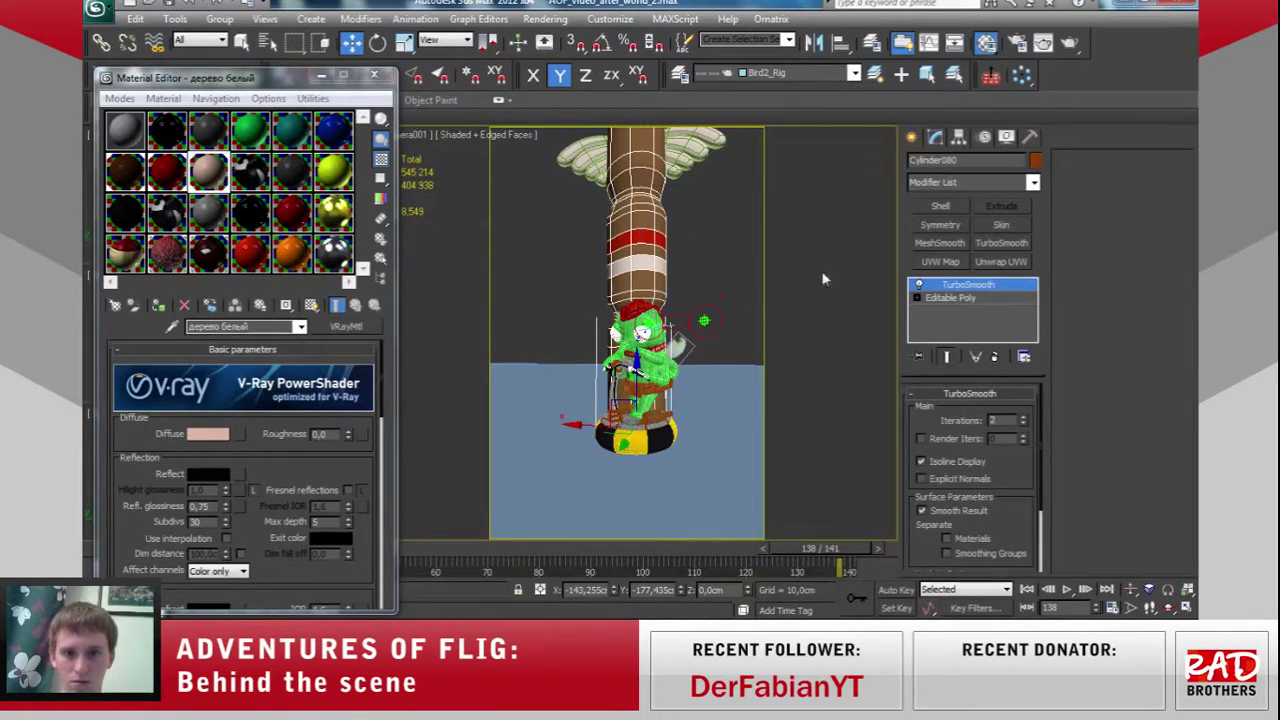
pyautogui.click(958, 298)
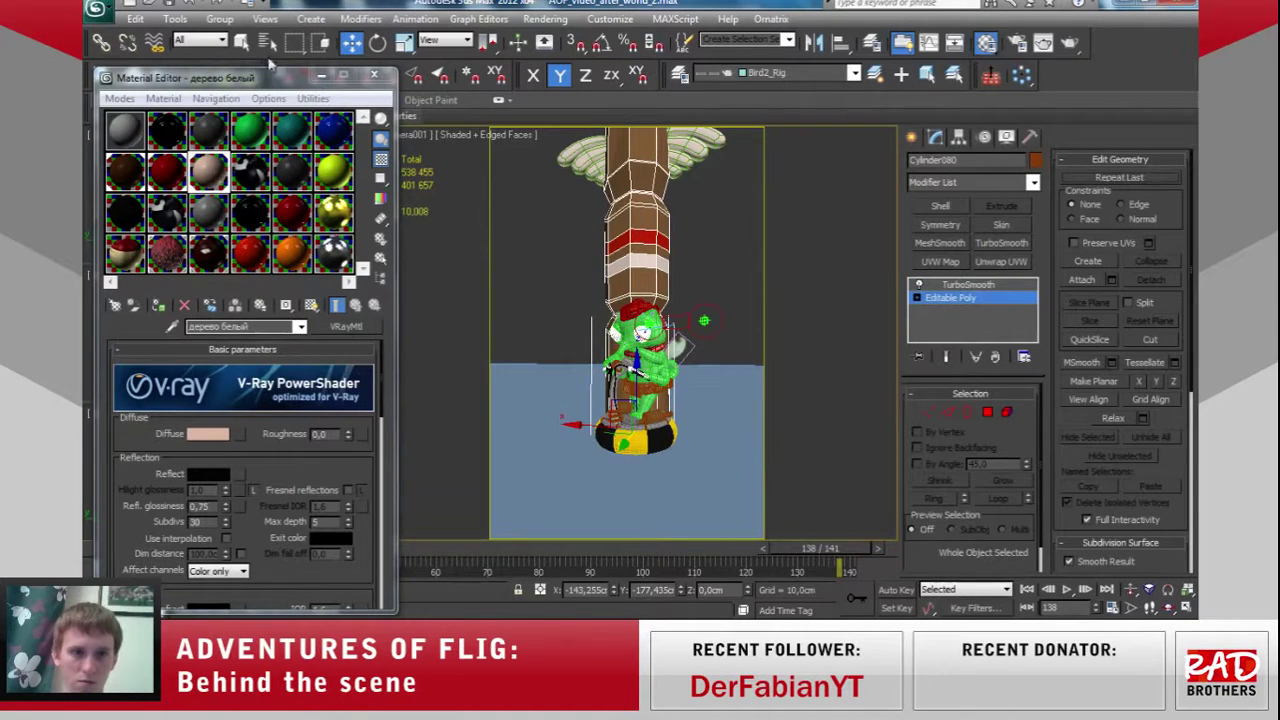
# Add four edge loops near the top of the column with Swift Loop.
pyautogui.moveTo(257, 77); pyautogui.dragTo(245, 154)
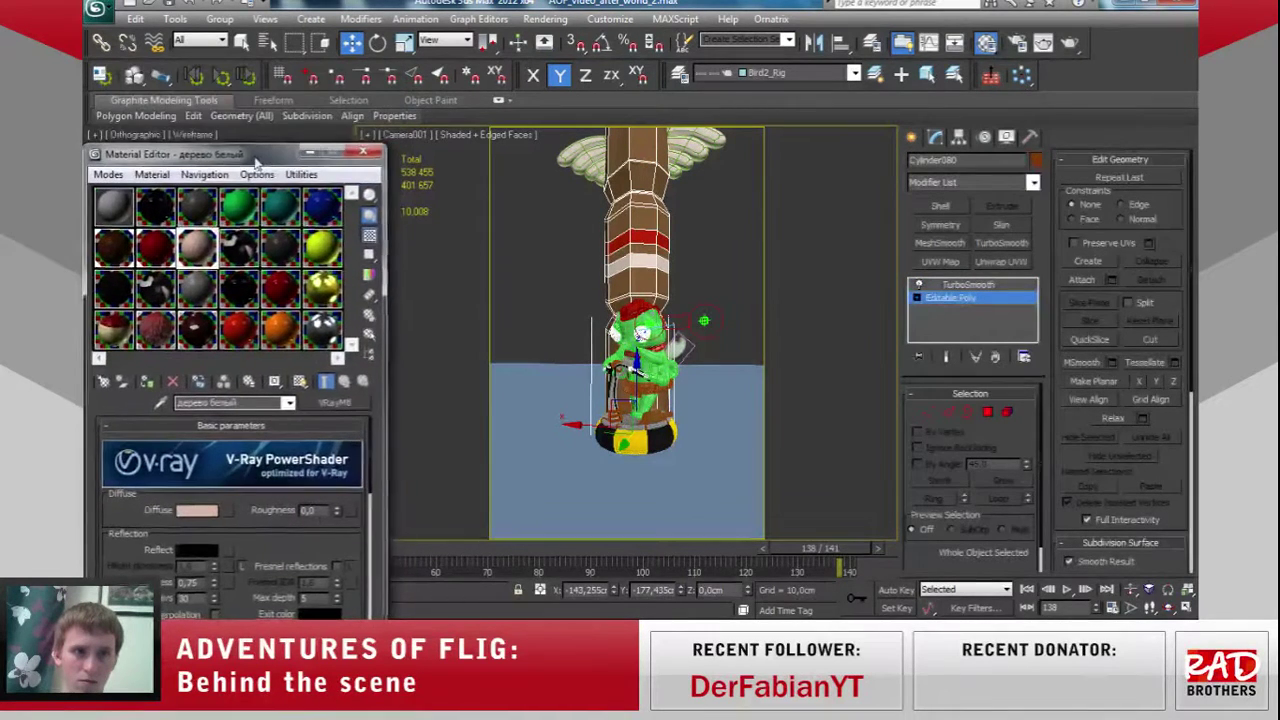
pyautogui.moveTo(193, 116)
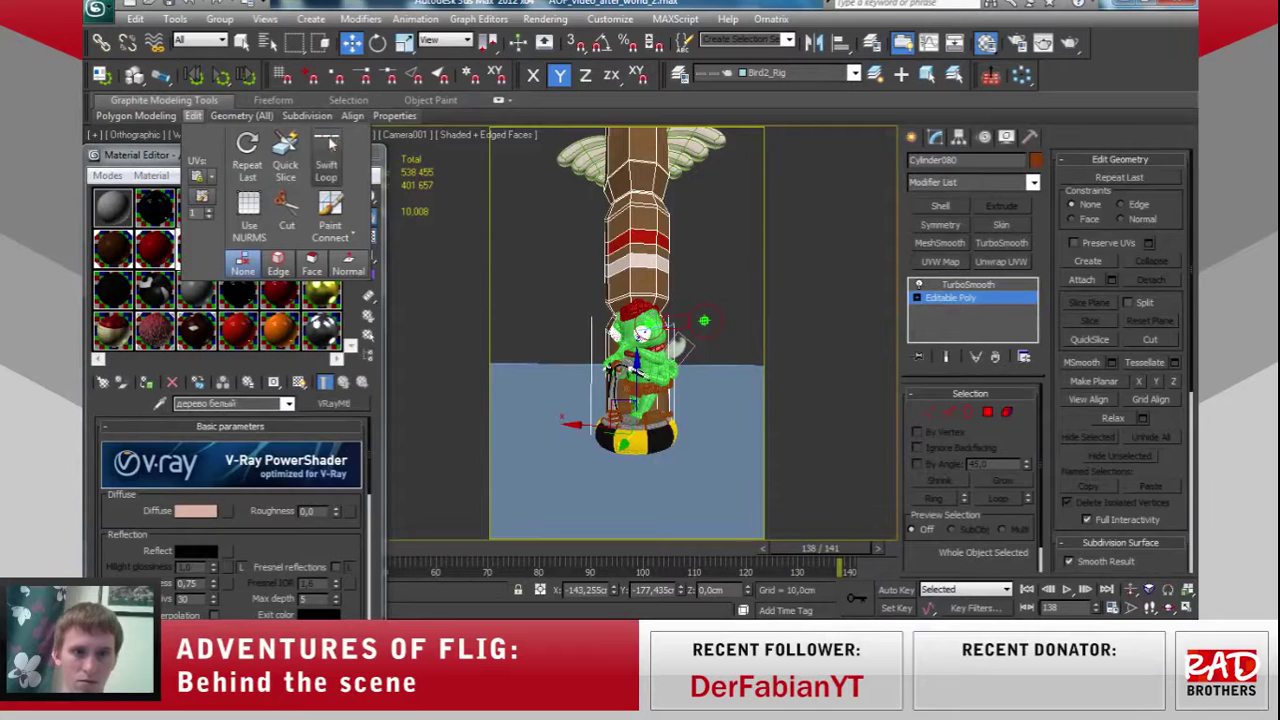
pyautogui.click(327, 160)
pyautogui.click(632, 150)
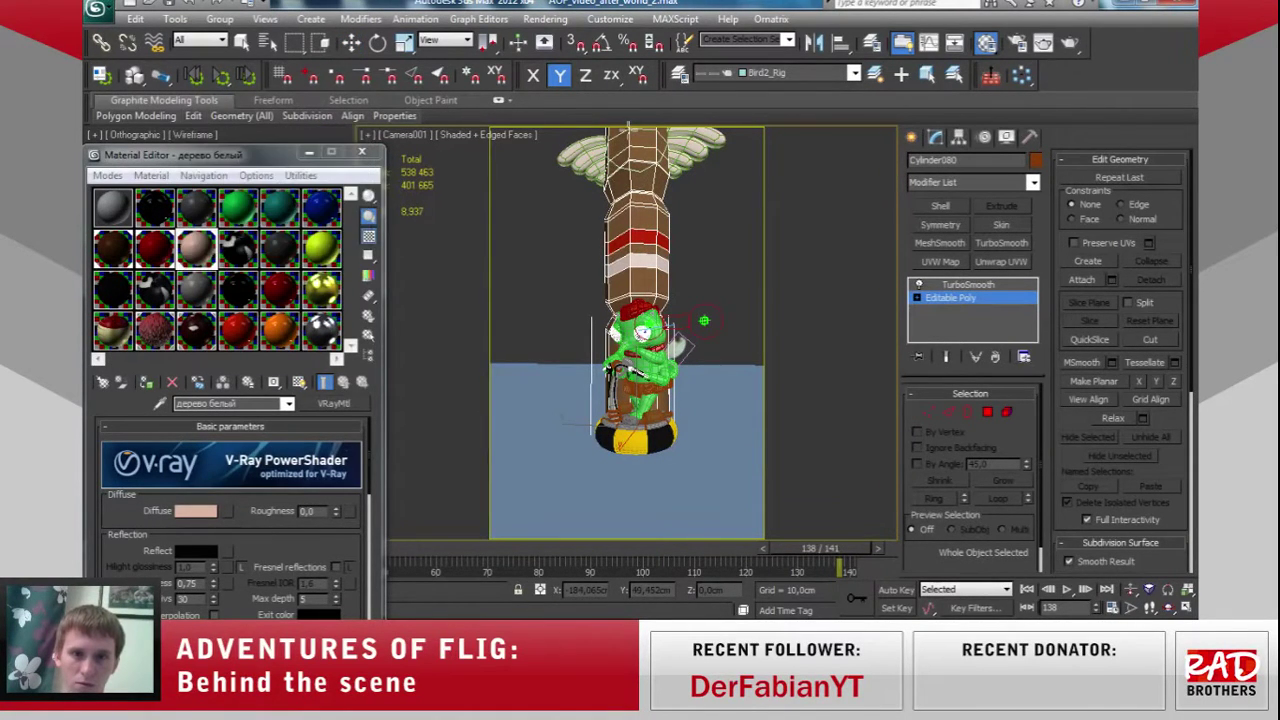
pyautogui.click(636, 225)
pyautogui.click(632, 218)
pyautogui.click(636, 212)
pyautogui.rightClick(731, 228)
# Select the topmost ring of polygons and assign it the red 'дерево красный' material.
pyautogui.press('w')
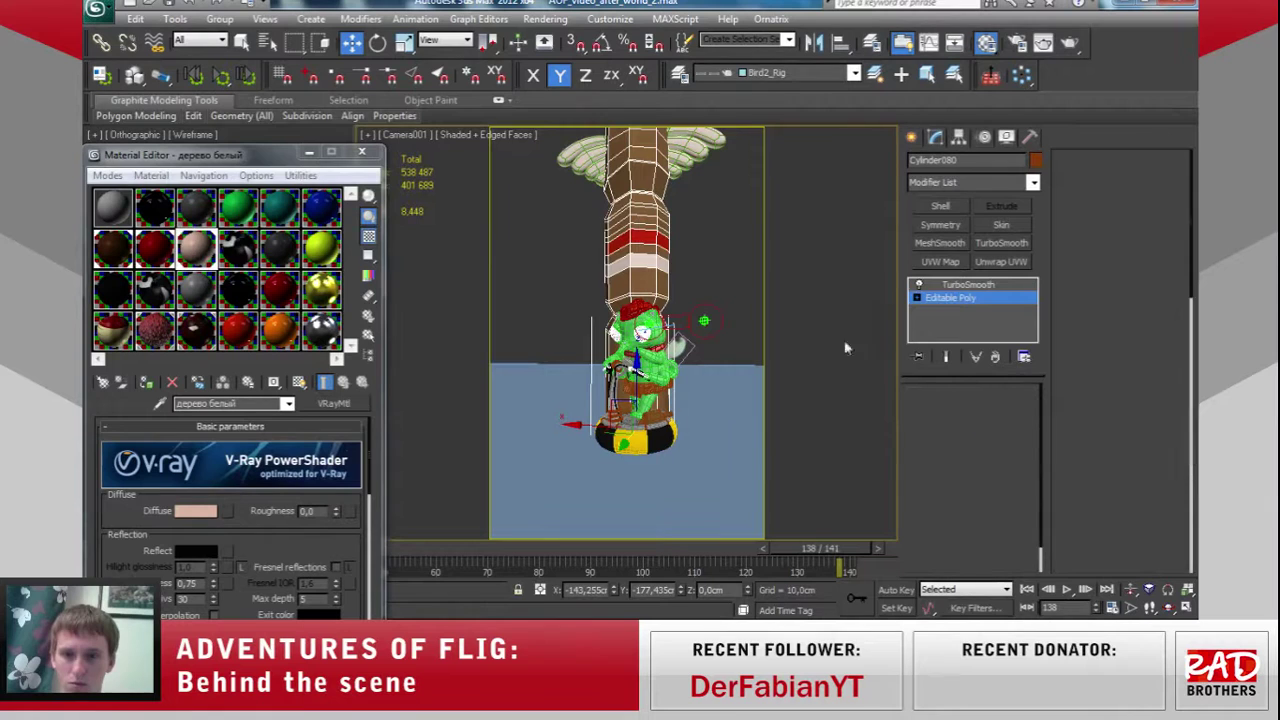
pyautogui.press('4')
pyautogui.click(630, 222)
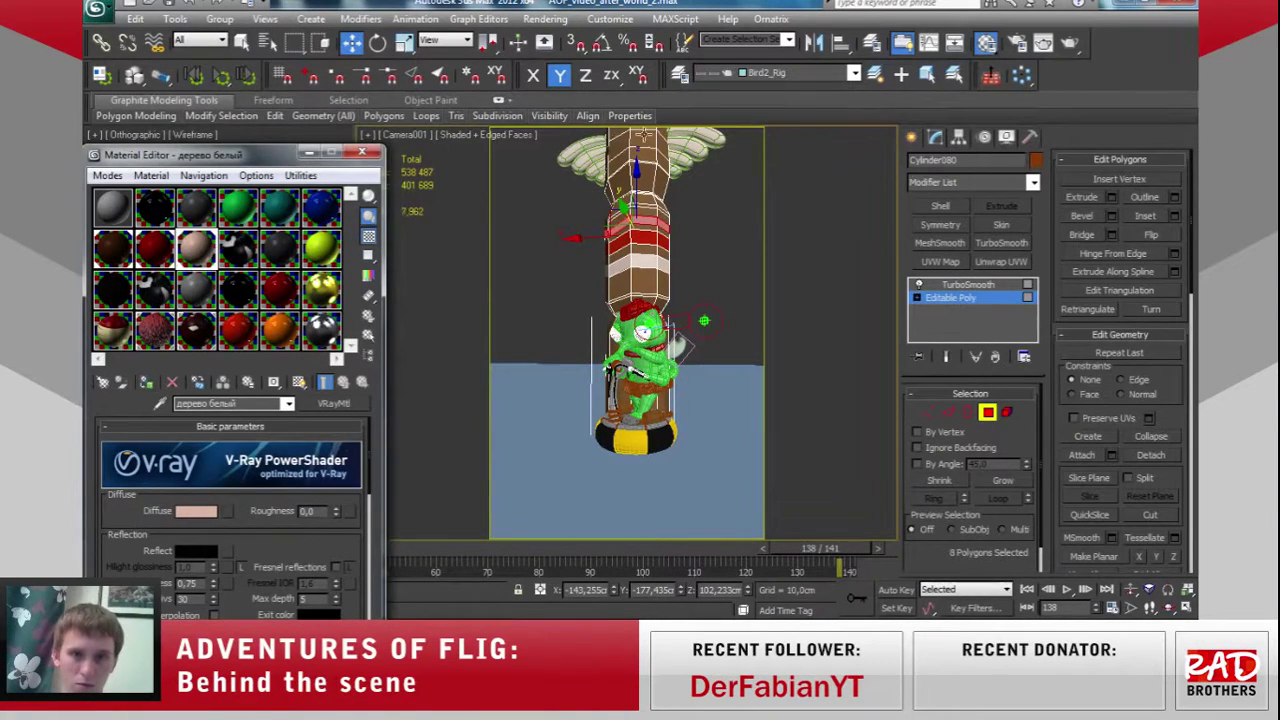
pyautogui.click(625, 142)
pyautogui.keyDown('shift'); pyautogui.click(639, 138); pyautogui.keyUp('shift')
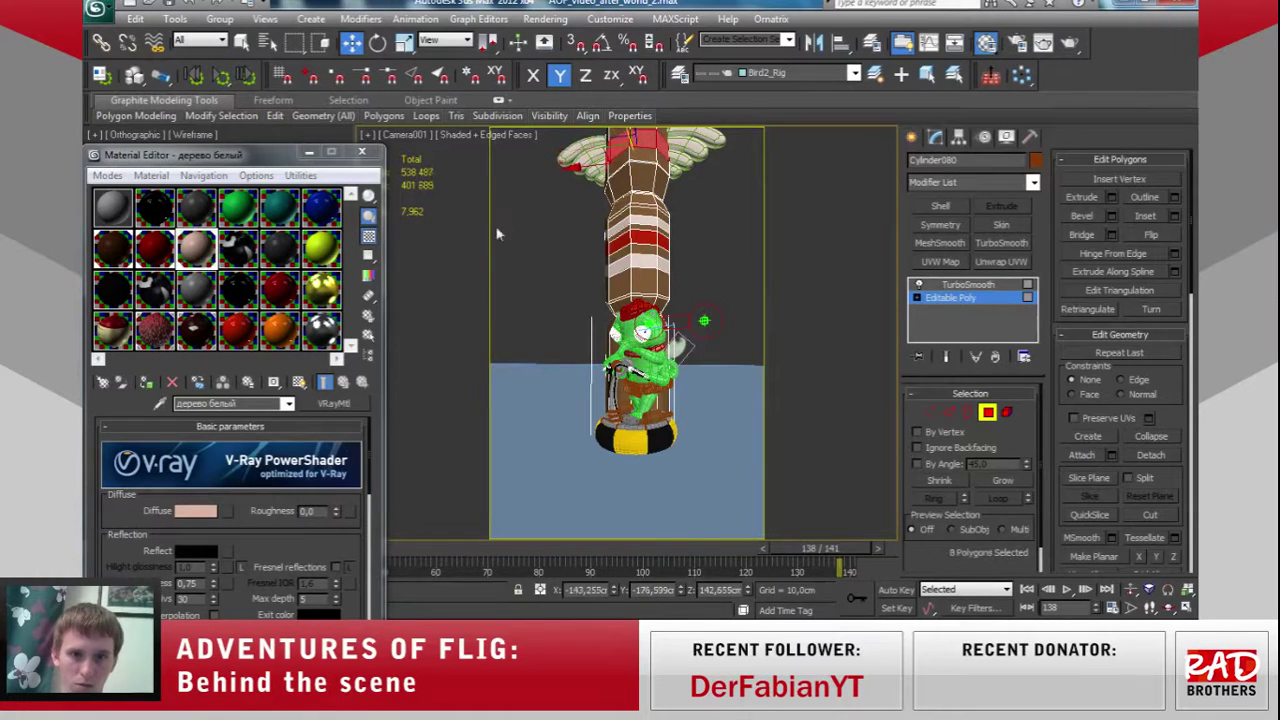
pyautogui.click(154, 248)
pyautogui.click(156, 380)
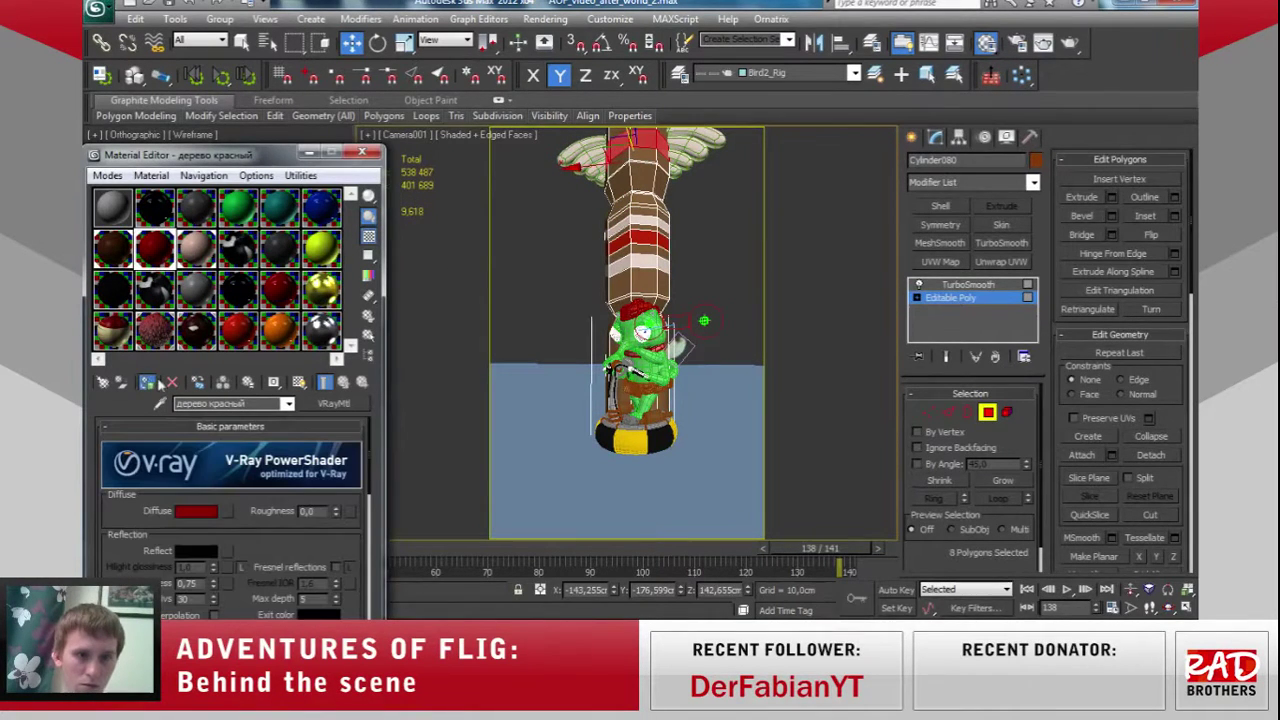
# Show the TurboSmooth result again and set the viewport to Shaded without edges.
pyautogui.click(950, 298)
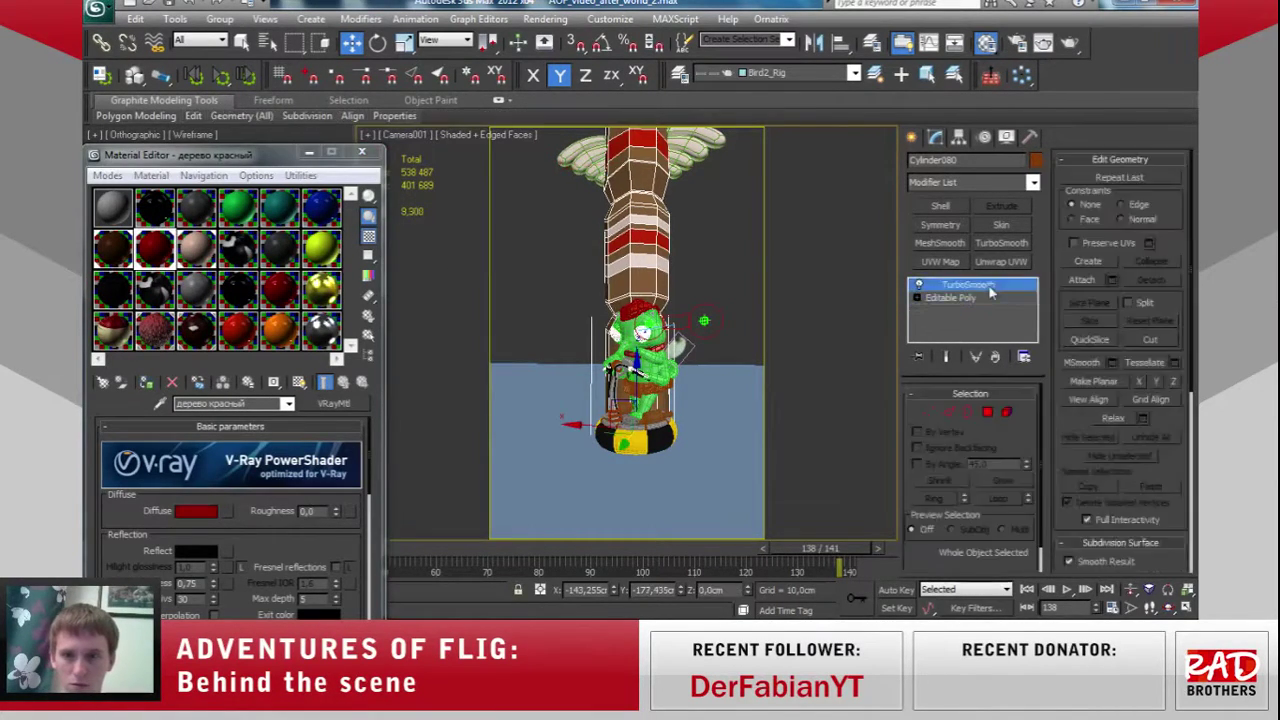
pyautogui.click(975, 287)
pyautogui.press('F4')
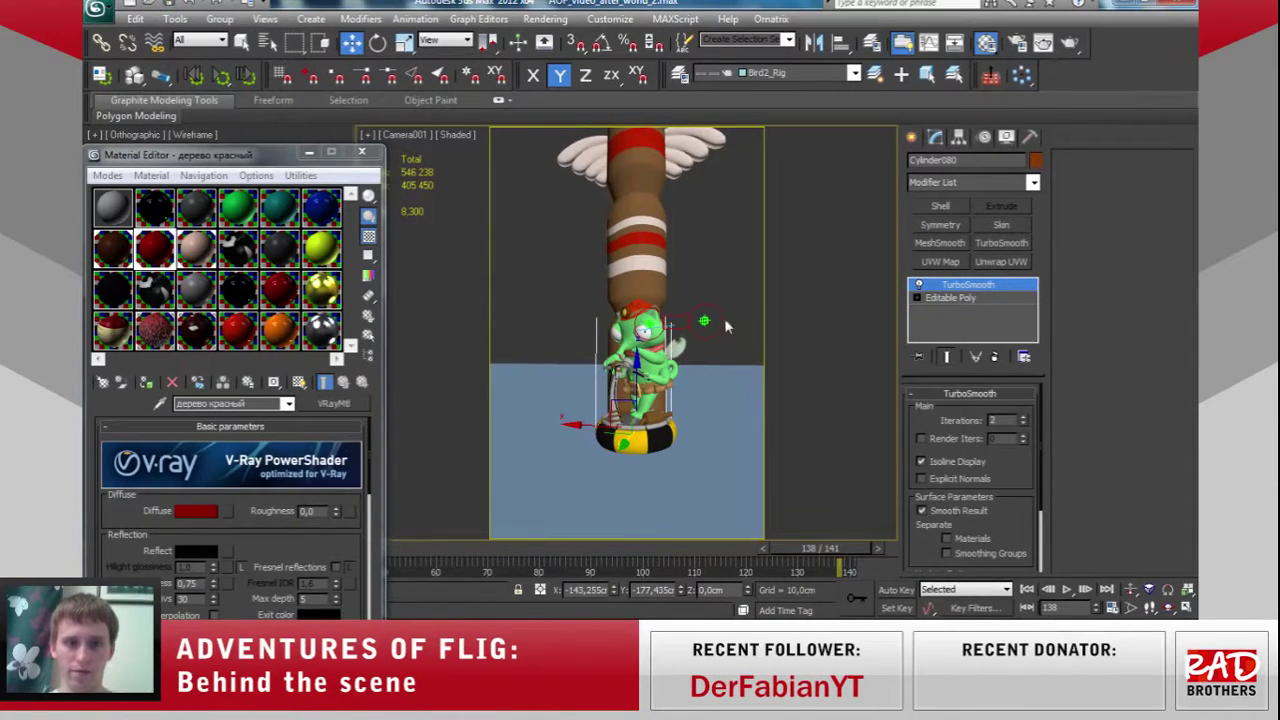
# In Perspective view, select both top wings and apply the red wood material.
pyautogui.press('p')
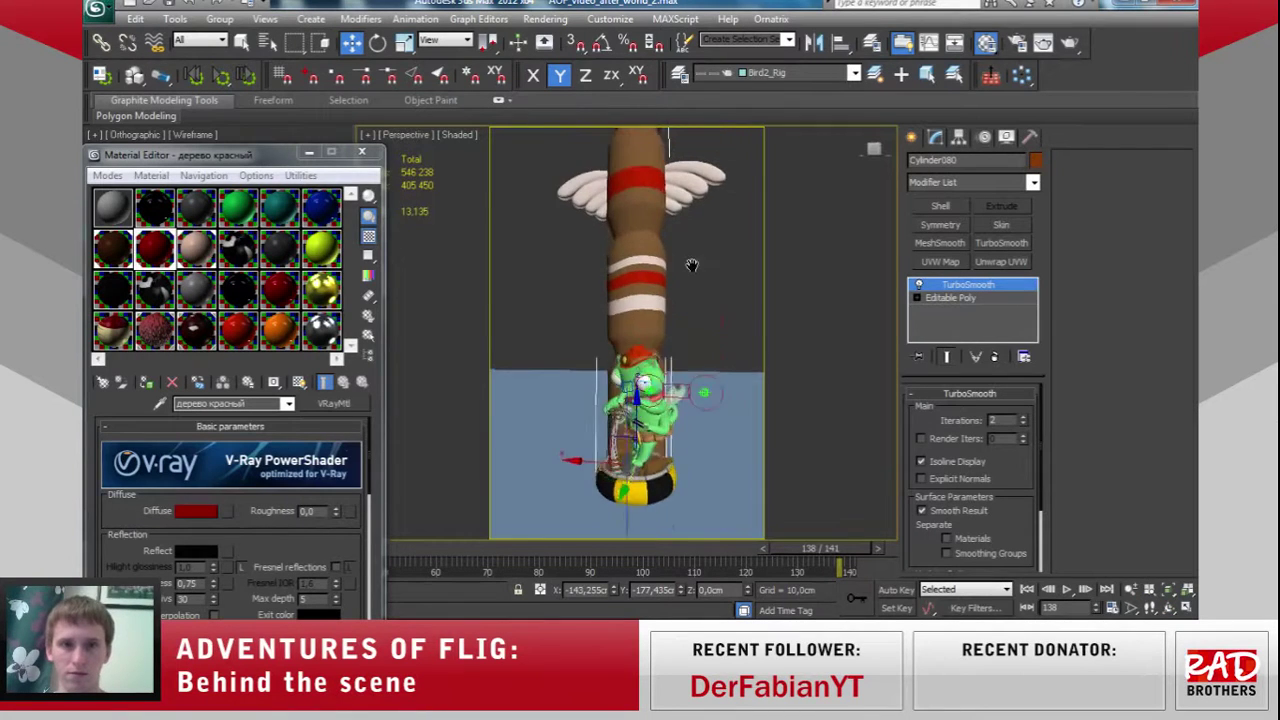
pyautogui.moveTo(693, 210); pyautogui.dragTo(652, 245, button='middle')
pyautogui.click(695, 195)
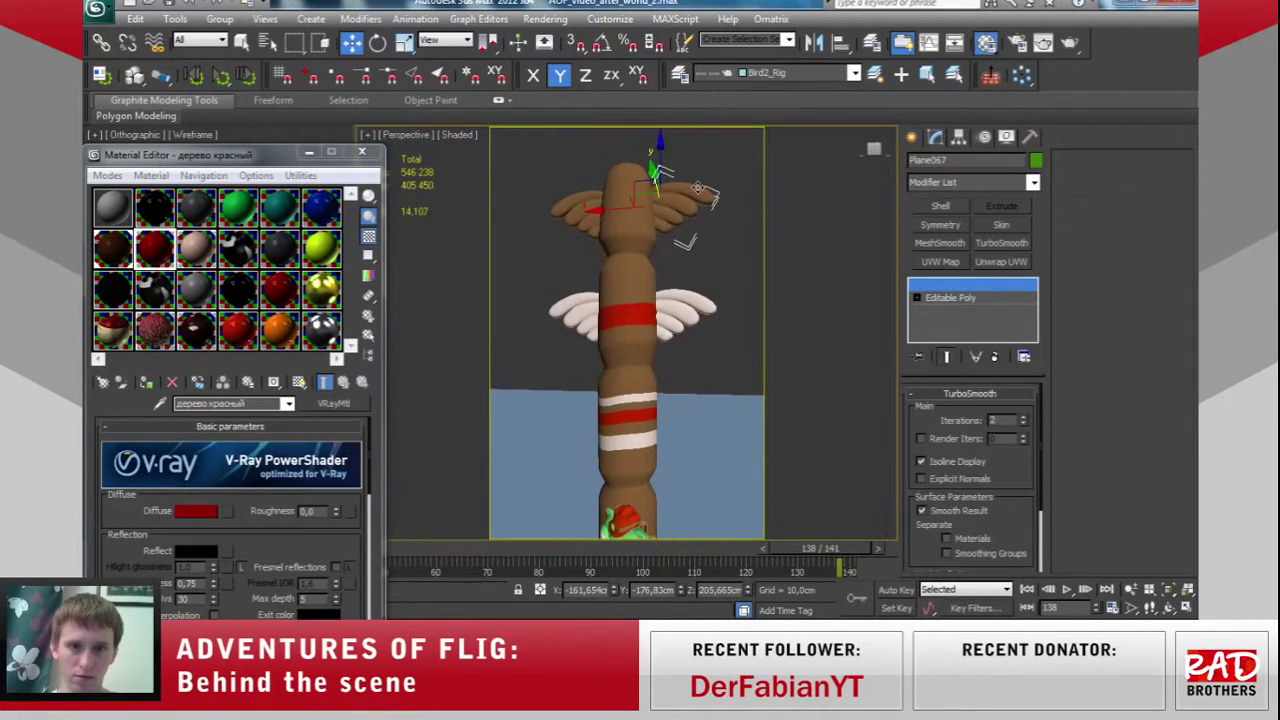
pyautogui.keyDown('ctrl'); pyautogui.click(566, 204); pyautogui.keyUp('ctrl')
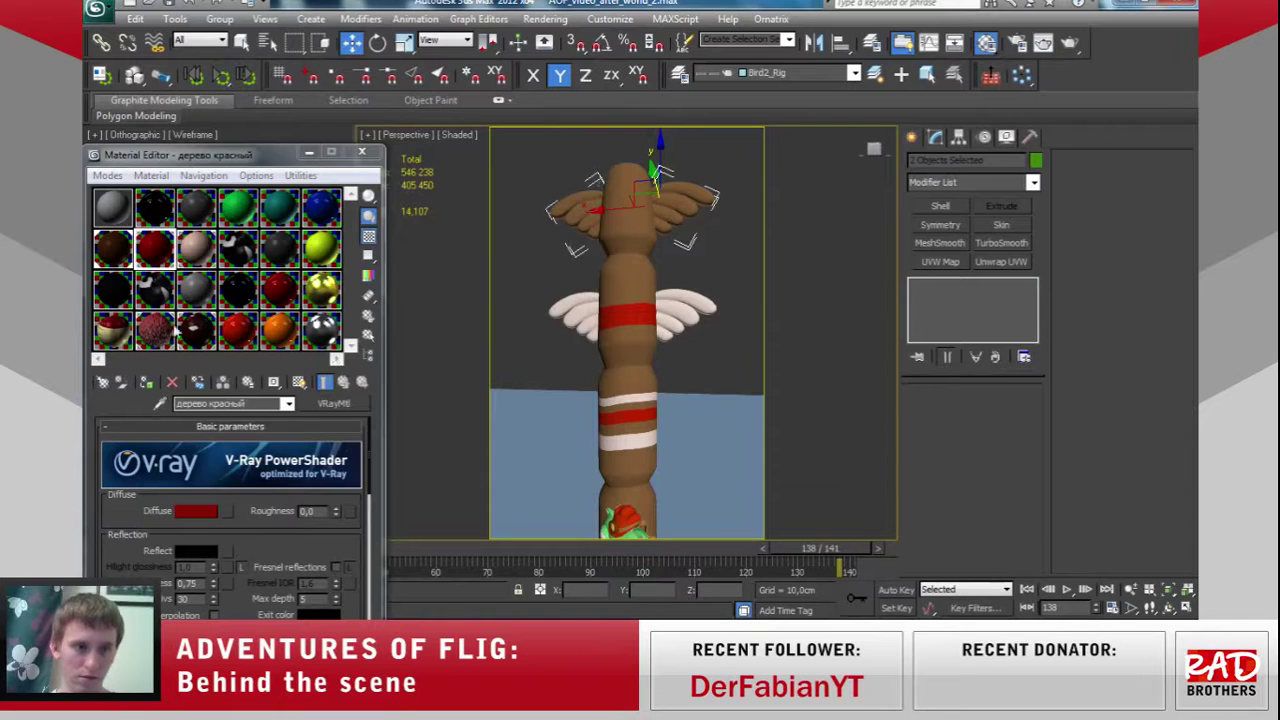
pyautogui.click(196, 248)
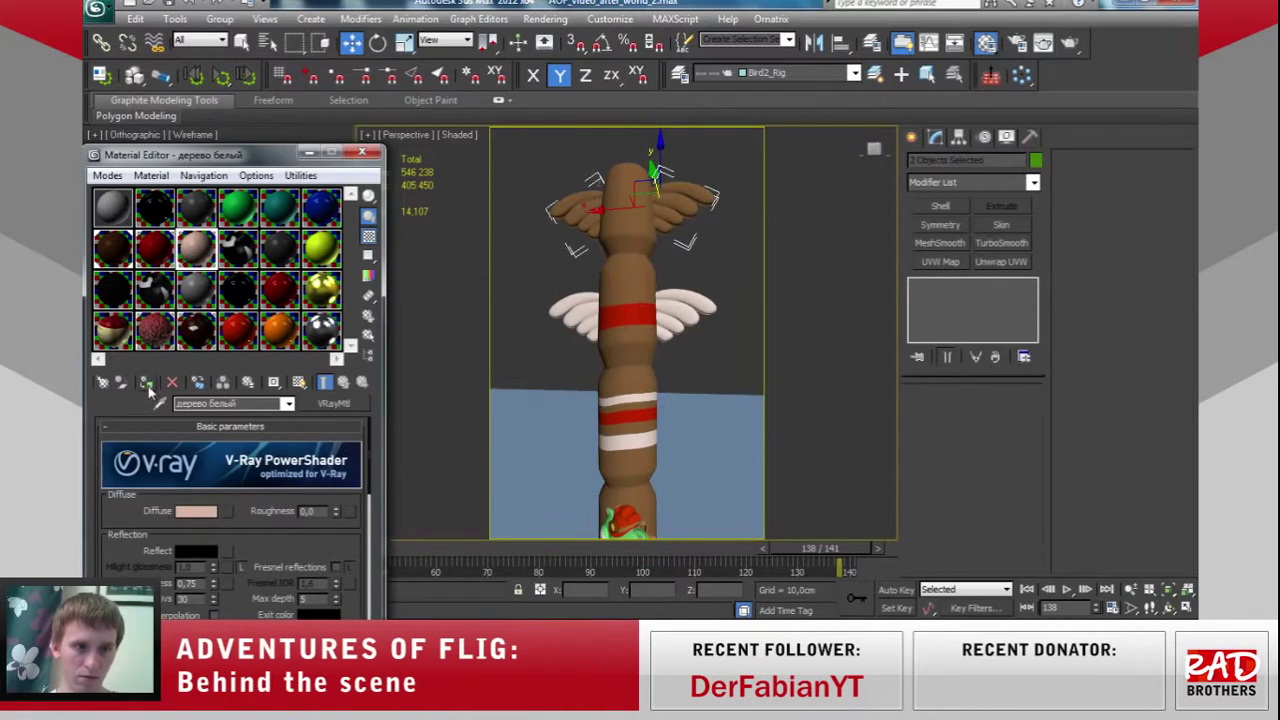
pyautogui.click(156, 254)
pyautogui.click(147, 382)
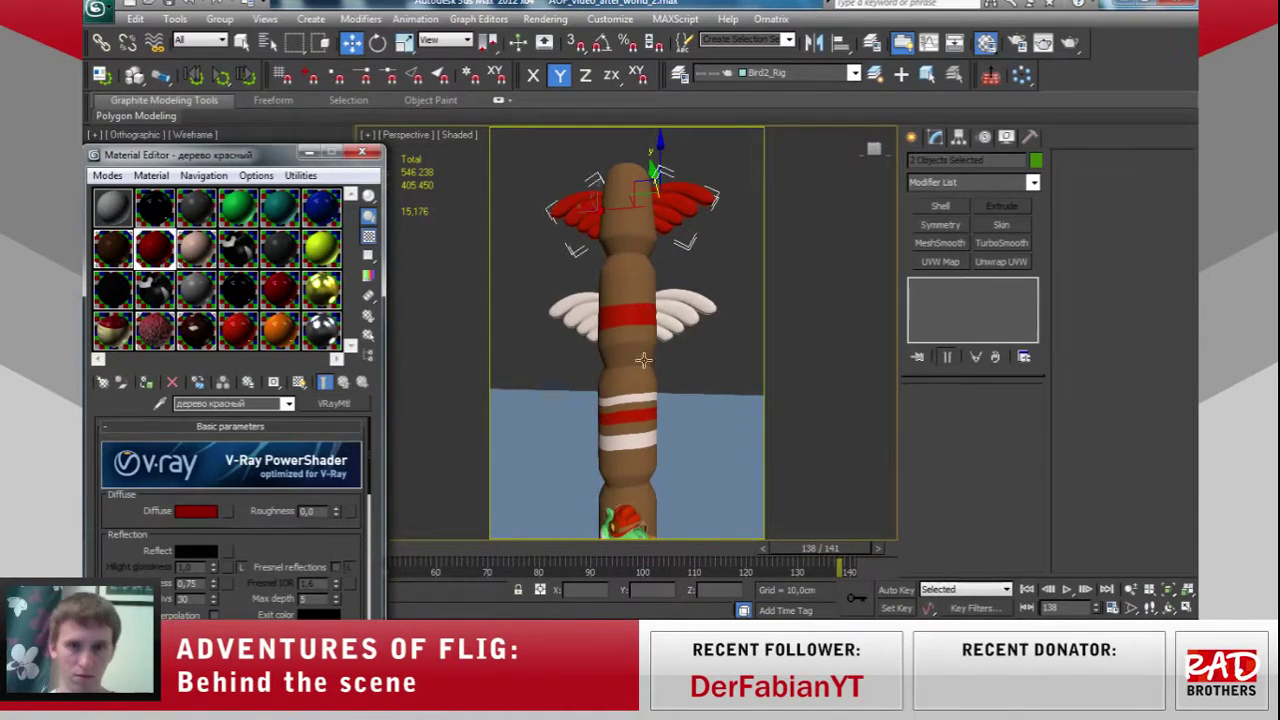
# Close the Material Editor and save the scene.
pyautogui.moveTo(635, 373)
pyautogui.keyDown('alt'); pyautogui.mouseDown(button='middle')
pyautogui.moveTo(756, 365)
pyautogui.moveTo(806, 331)
pyautogui.moveTo(891, 329)
pyautogui.moveTo(604, 355)
pyautogui.mouseUp(button='middle'); pyautogui.keyUp('alt')
pyautogui.click(361, 152)
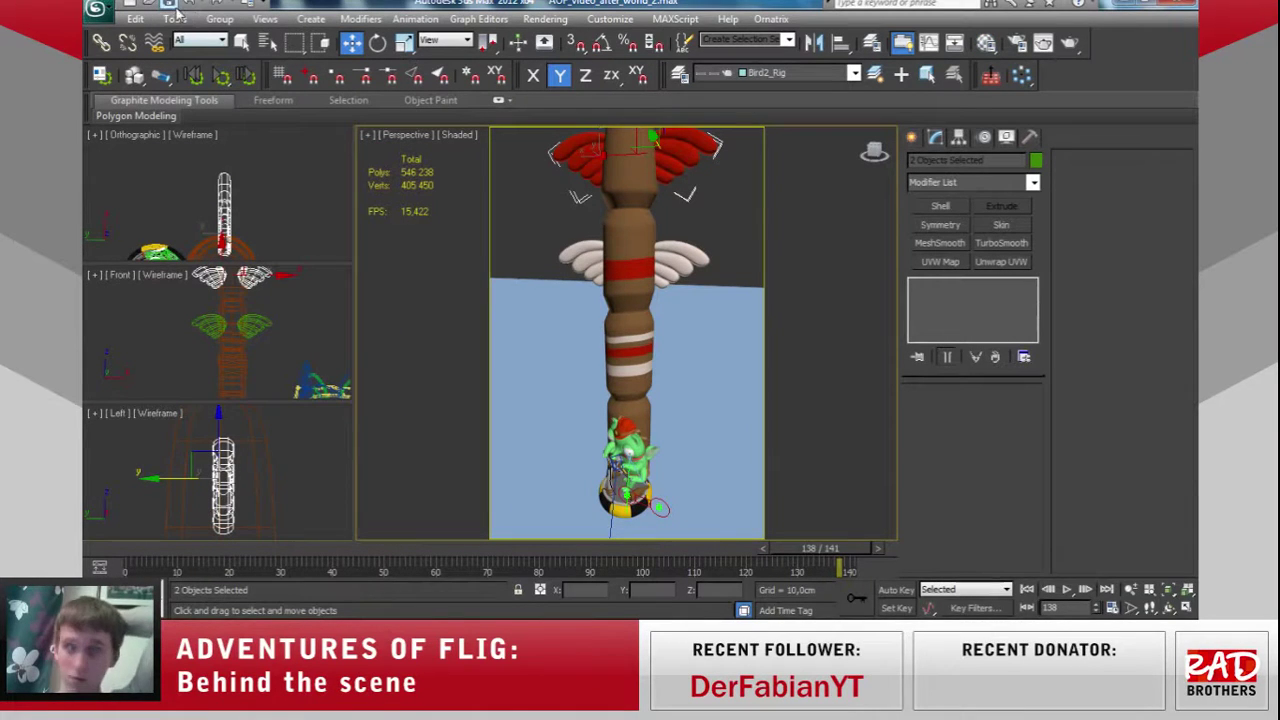
pyautogui.click(170, 6)
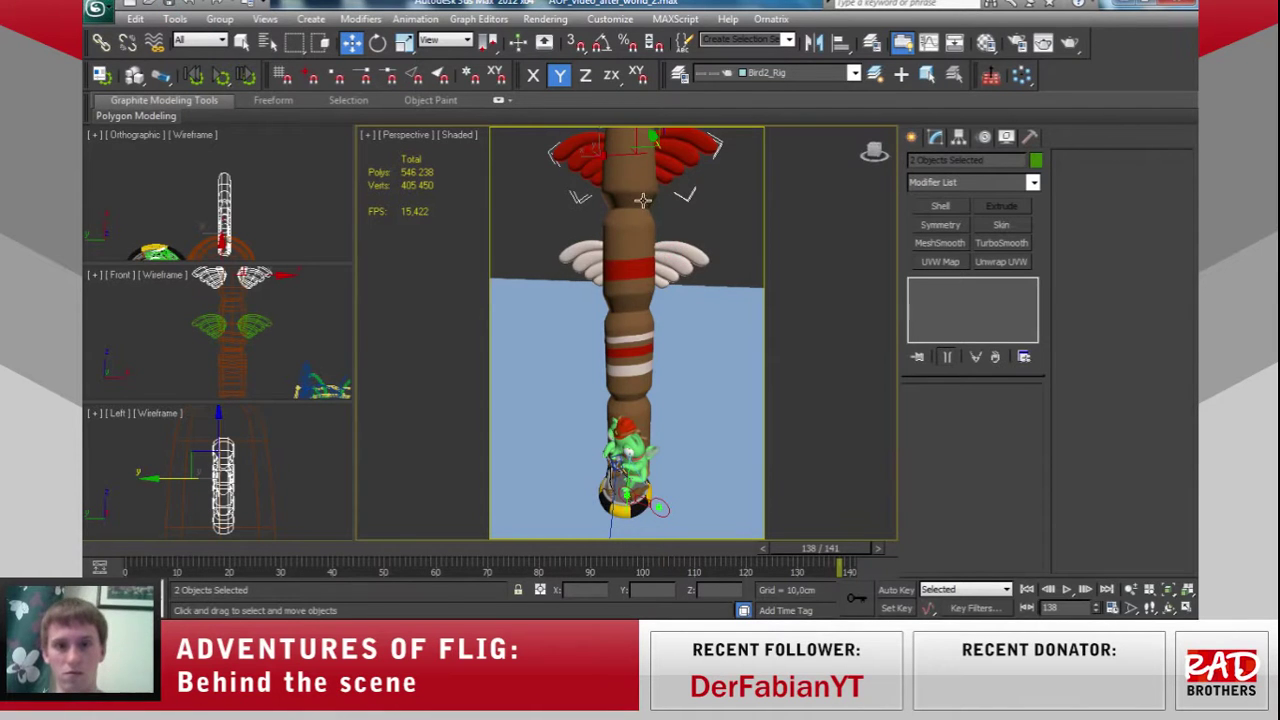
# Select the totem column and turn edged faces back on.
pyautogui.keyDown('alt'); pyautogui.moveTo(619, 217); pyautogui.dragTo(643, 348, button='middle'); pyautogui.keyUp('alt')
pyautogui.scroll(2, 643, 348)
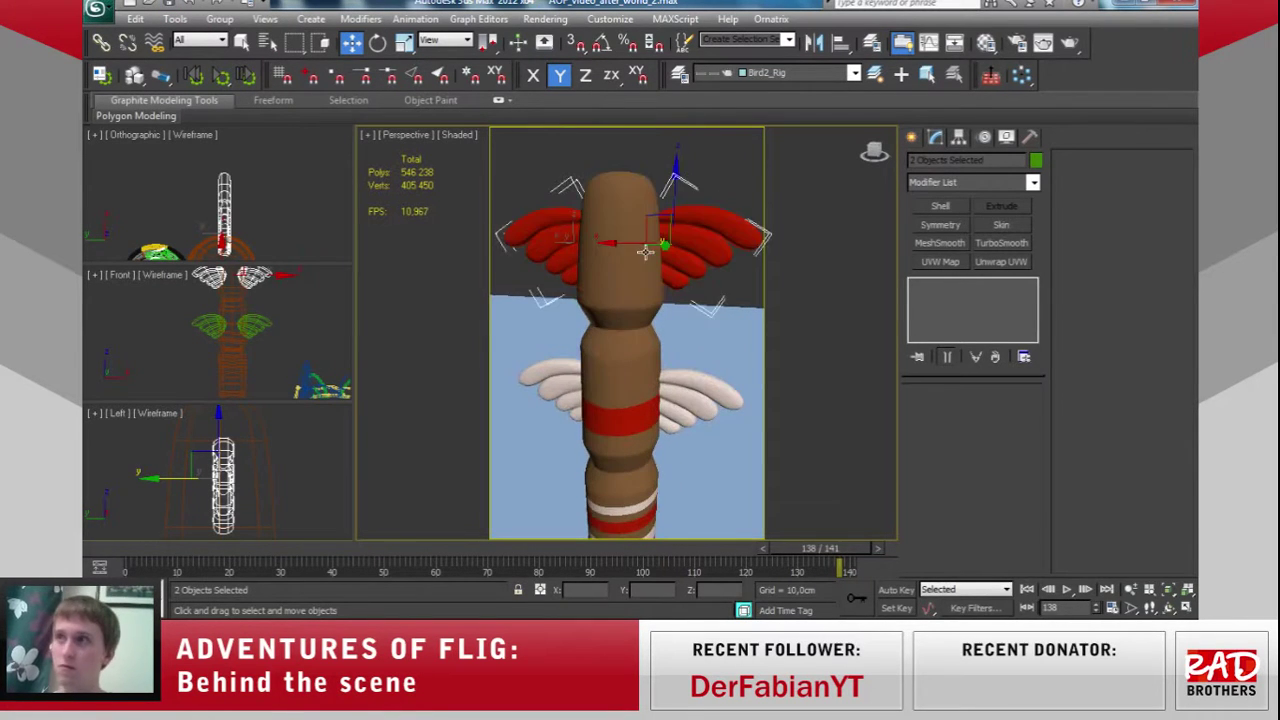
pyautogui.click(622, 220)
pyautogui.press('F4')
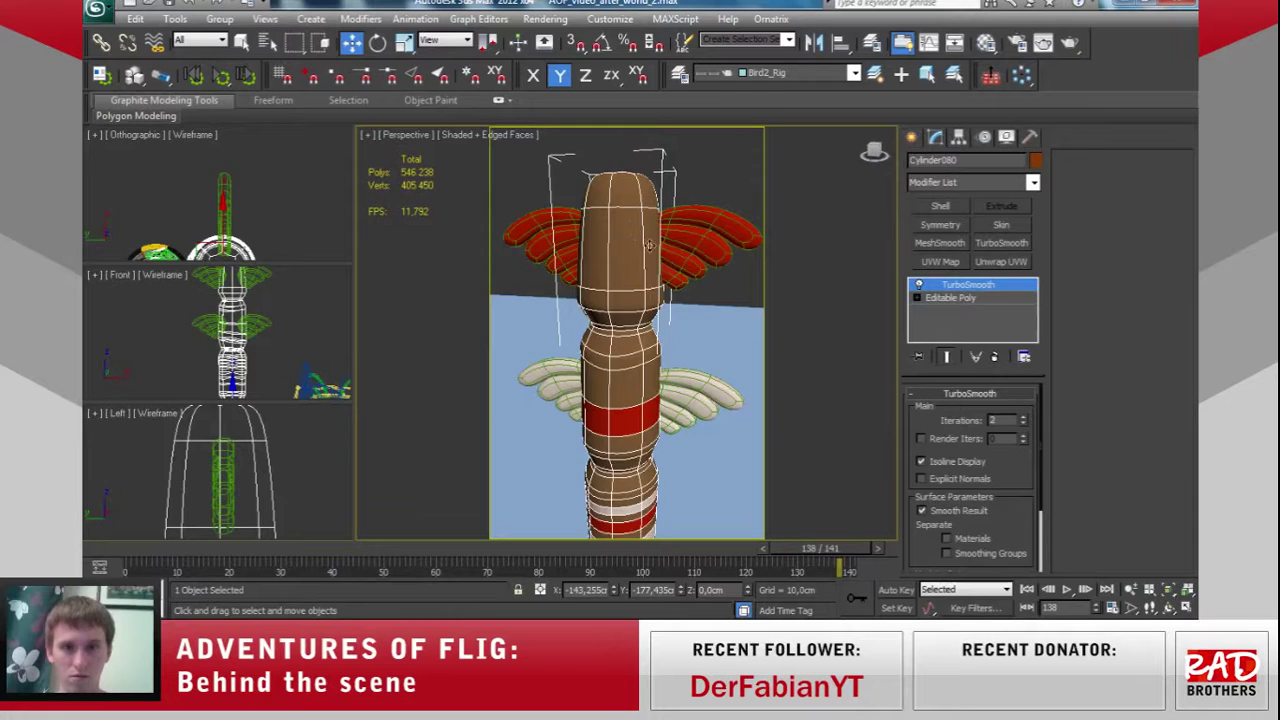
pyautogui.keyDown('alt'); pyautogui.moveTo(622, 220); pyautogui.dragTo(651, 312, button='middle'); pyautogui.keyUp('alt')
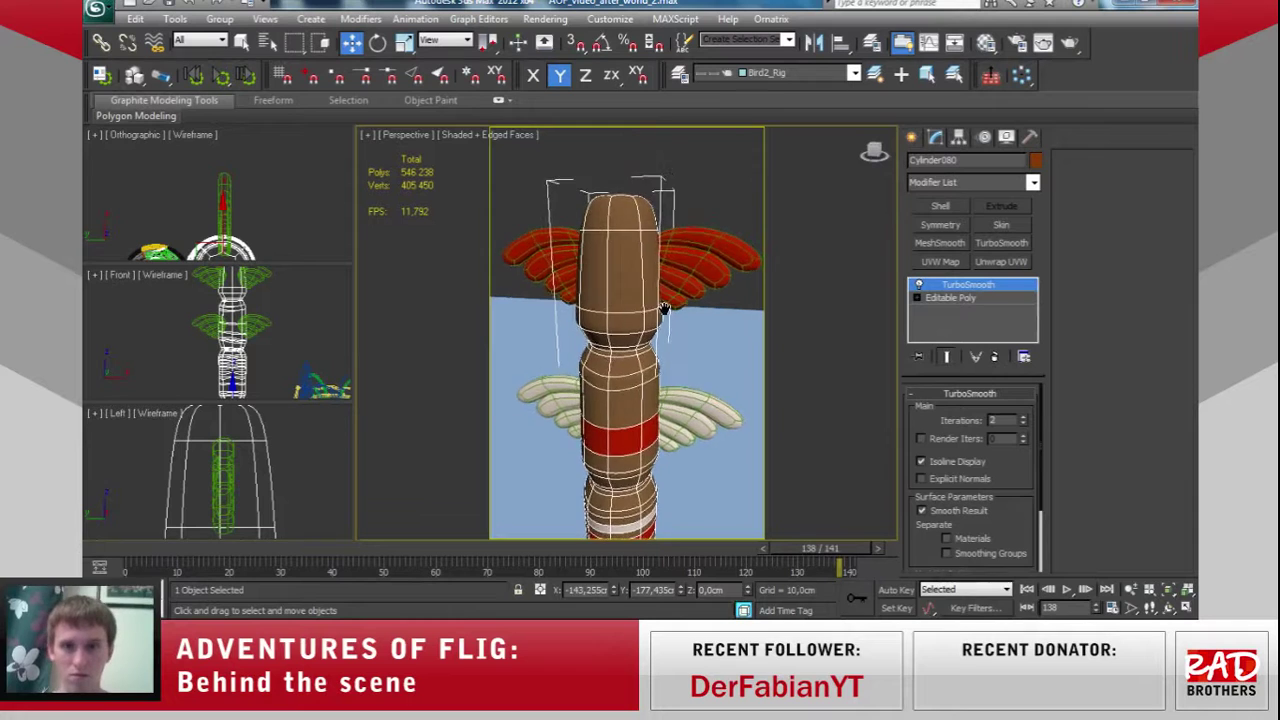
# Select the column's top cap polygon and grow the selection three times down the upper section.
pyautogui.click(950, 297)
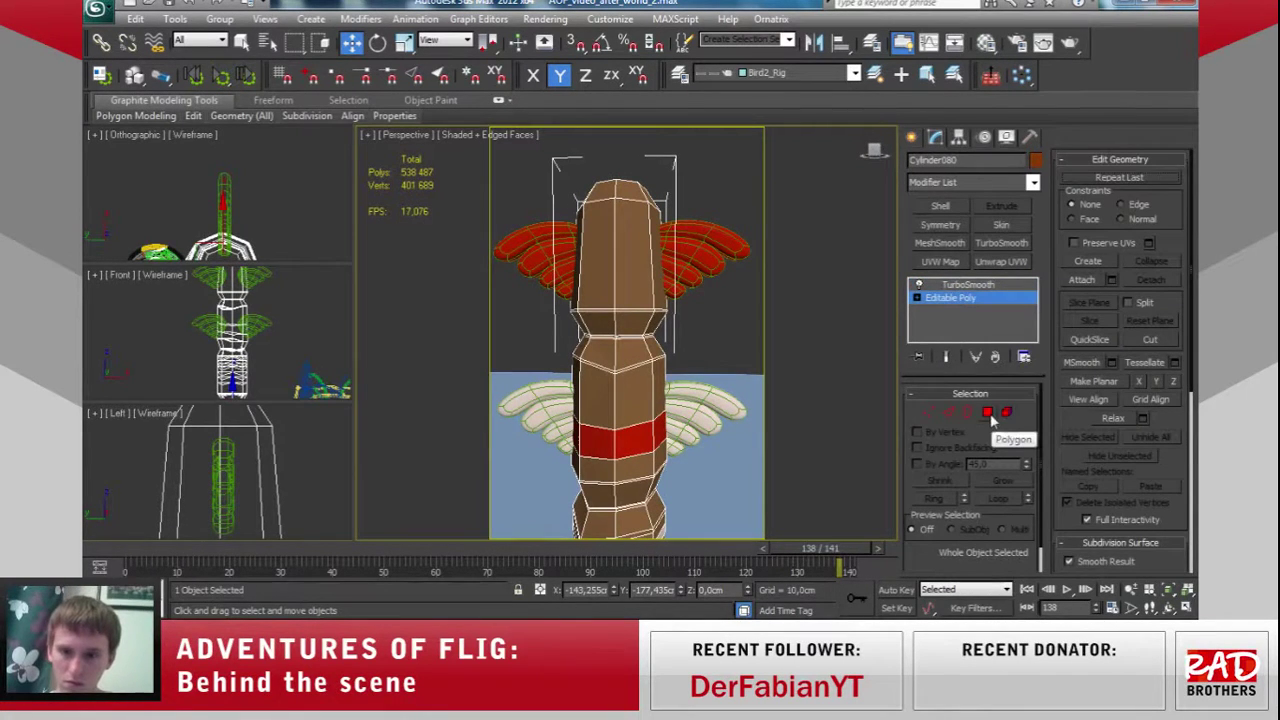
pyautogui.click(987, 412)
pyautogui.click(620, 440)
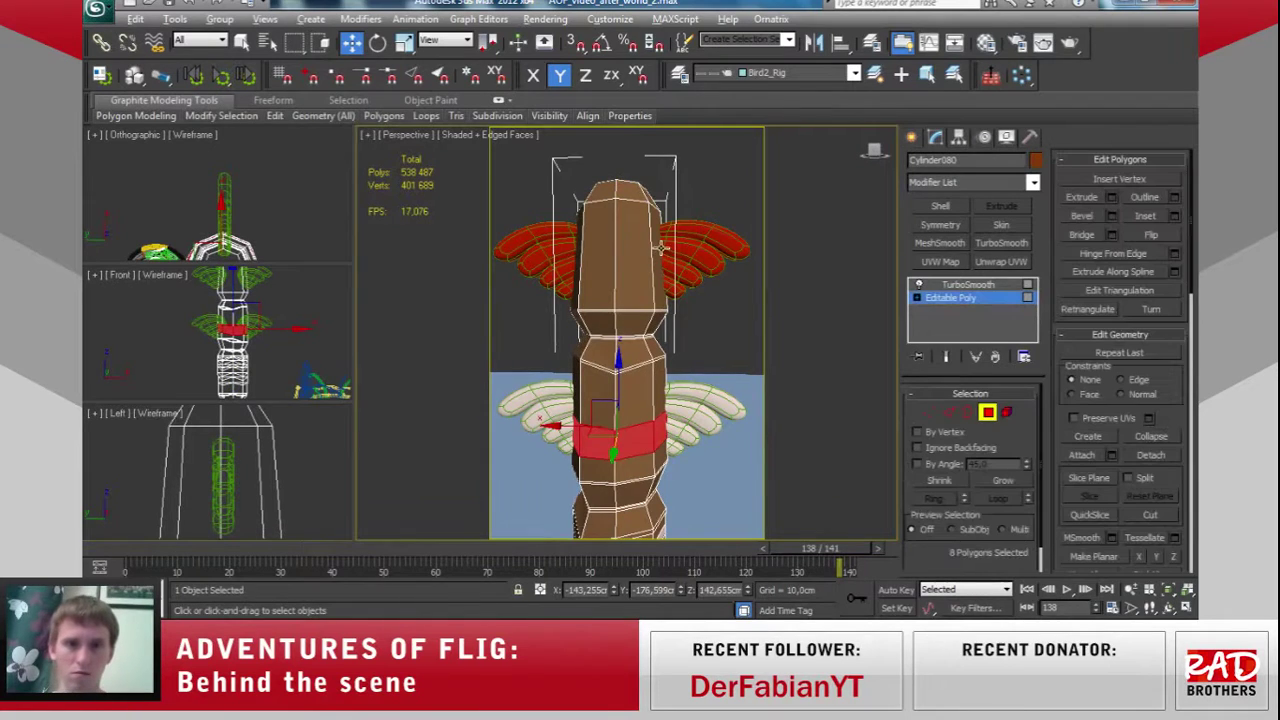
pyautogui.keyDown('alt'); pyautogui.moveTo(620, 440); pyautogui.dragTo(657, 305, button='middle'); pyautogui.keyUp('alt')
pyautogui.click(614, 185)
pyautogui.keyDown('alt'); pyautogui.moveTo(614, 185); pyautogui.dragTo(650, 250, button='middle'); pyautogui.keyUp('alt')
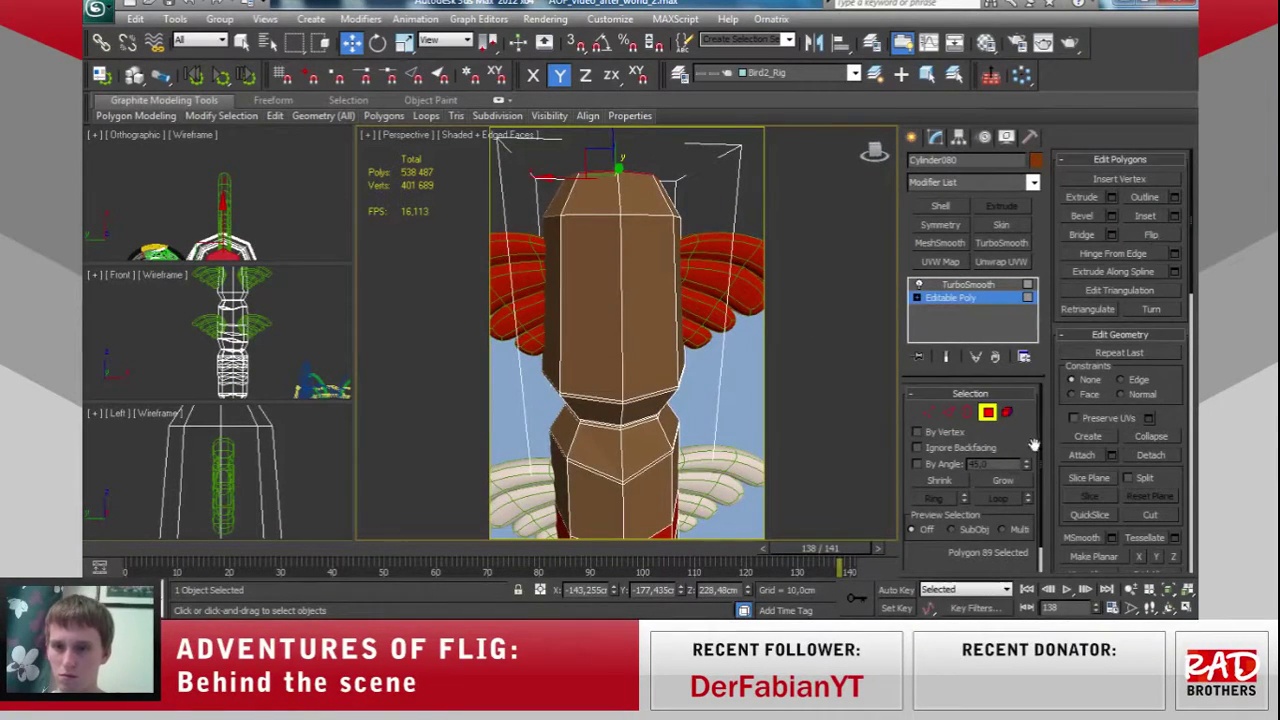
pyautogui.click(1005, 481)
pyautogui.click(1005, 481)
pyautogui.click(1005, 481)
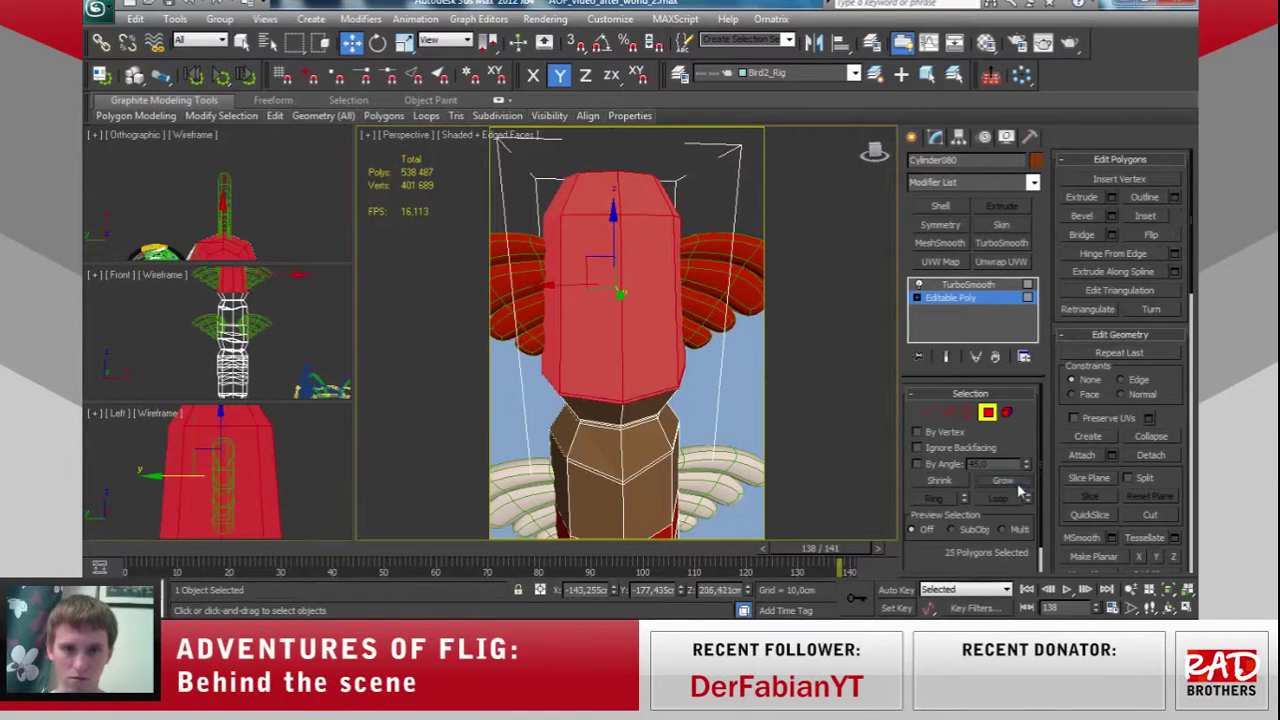
pyautogui.keyDown('alt'); pyautogui.moveTo(703, 471); pyautogui.dragTo(698, 455, button='middle'); pyautogui.keyUp('alt')
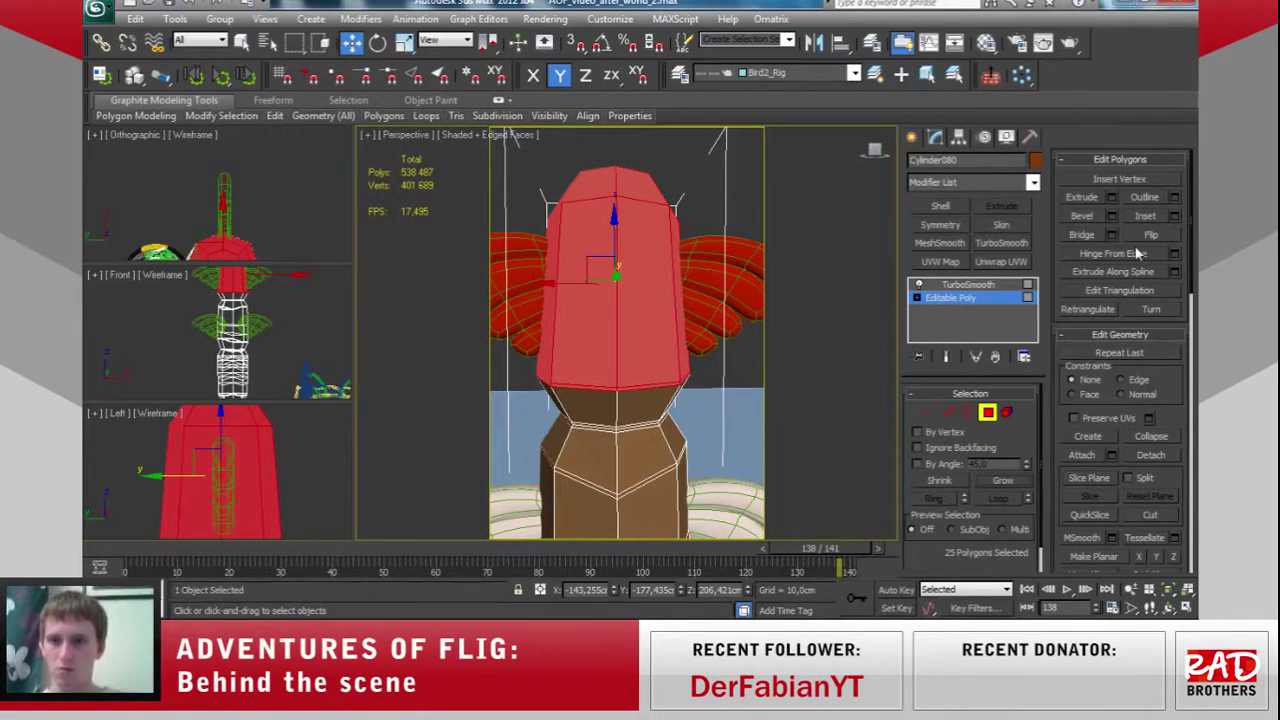
# Detach the selected polygons as Object011 and exit Polygon mode.
pyautogui.click(1150, 455)
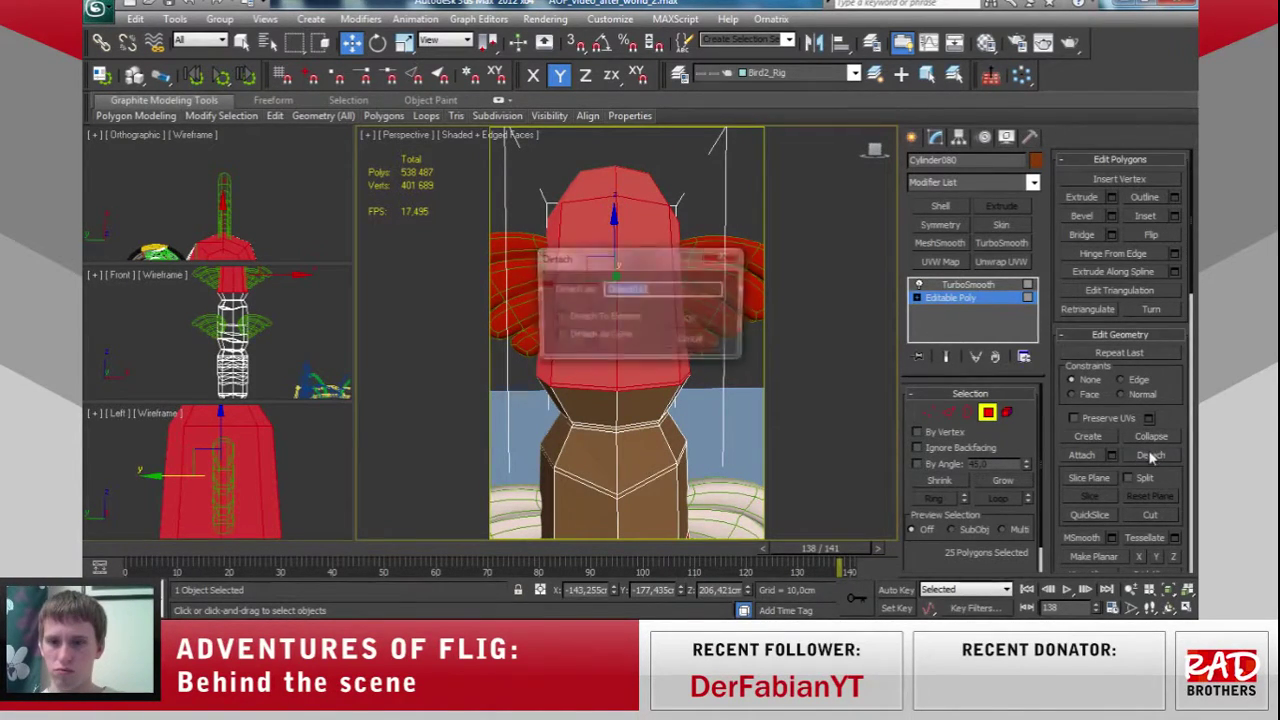
pyautogui.click(694, 322)
pyautogui.click(987, 412)
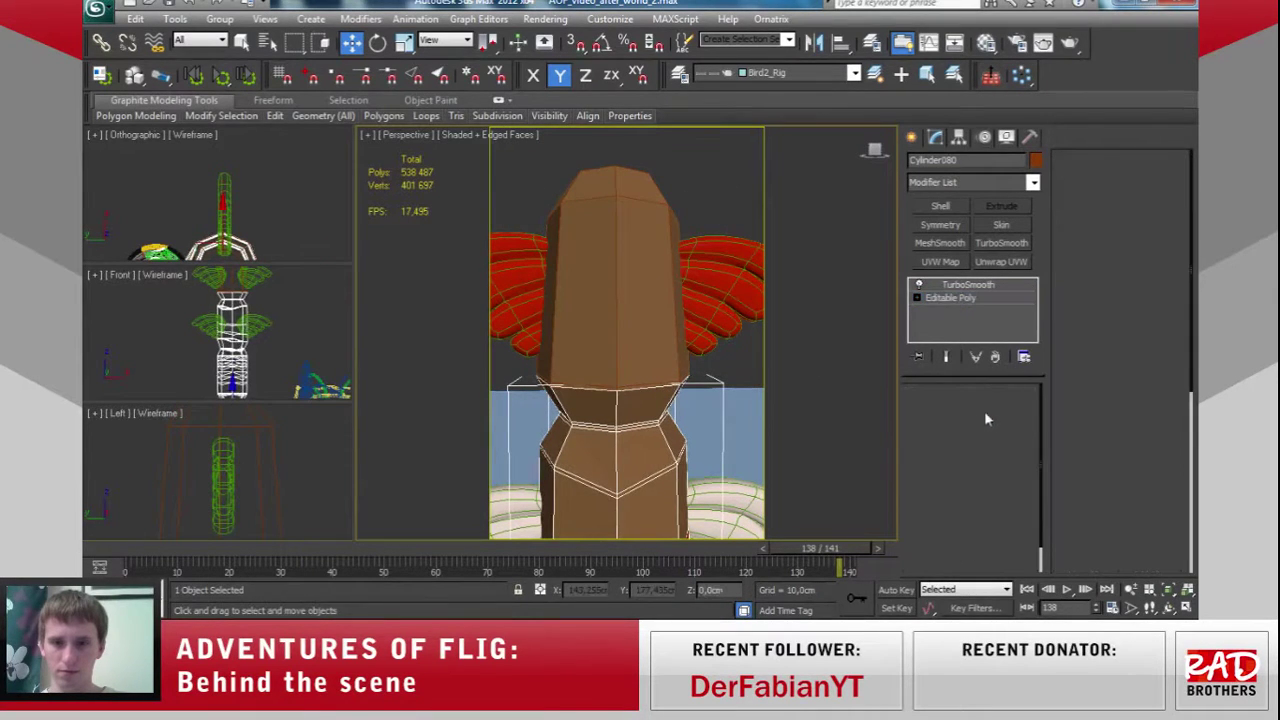
# On Object011, select the open neck border and Shift-scale it inward to add faces.
pyautogui.click(661, 340)
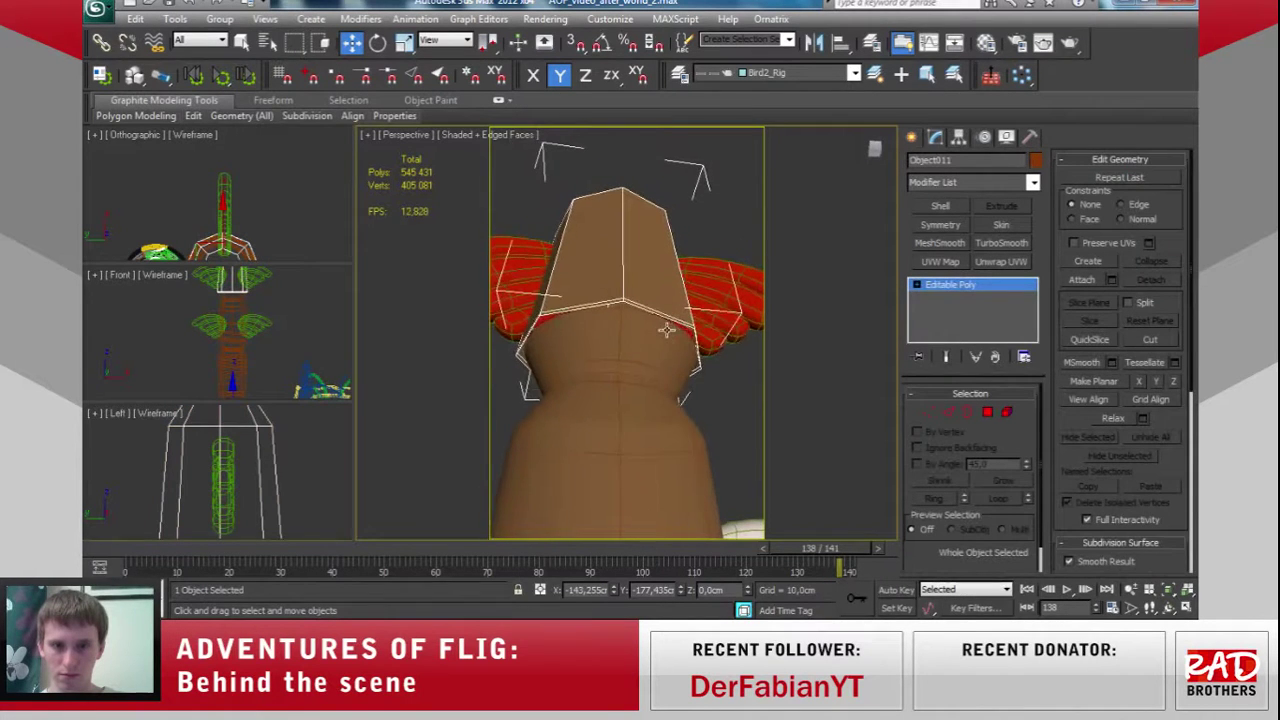
pyautogui.click(967, 411)
pyautogui.click(616, 301)
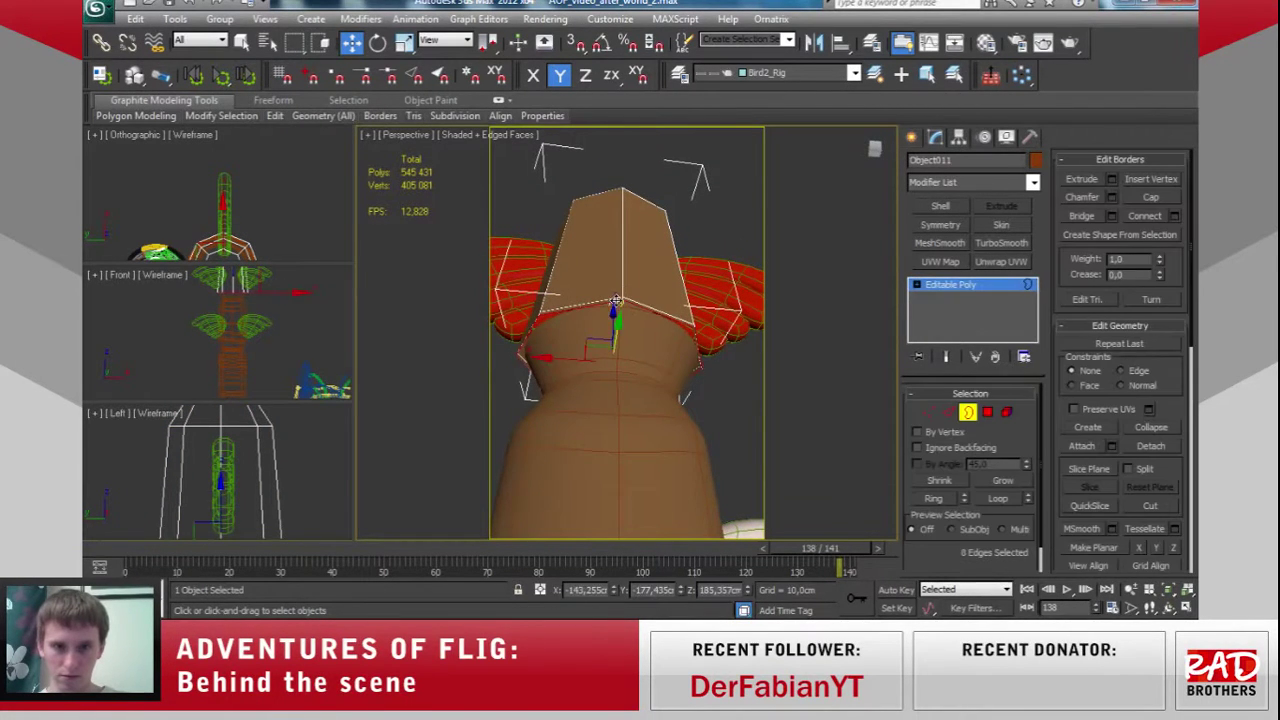
pyautogui.click(404, 43)
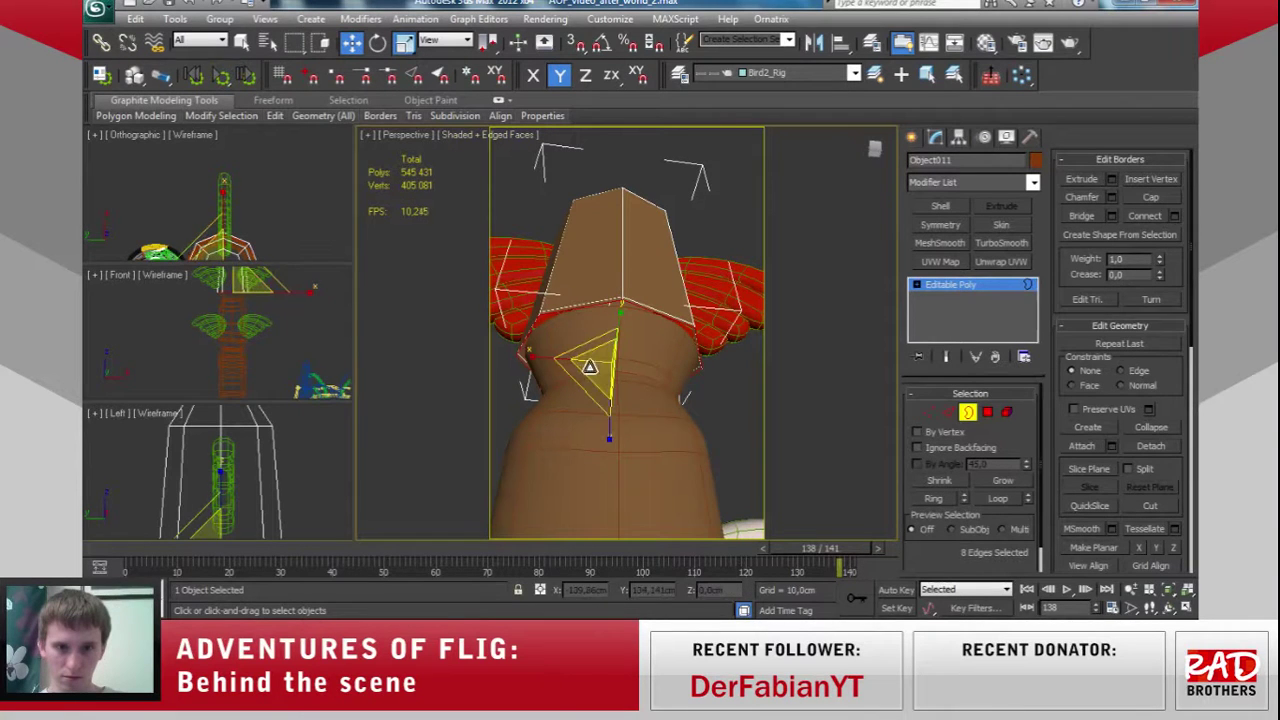
pyautogui.keyDown('shift'); pyautogui.moveTo(600, 364); pyautogui.dragTo(604, 384); pyautogui.keyUp('shift')
pyautogui.scroll(2, 248, 486)
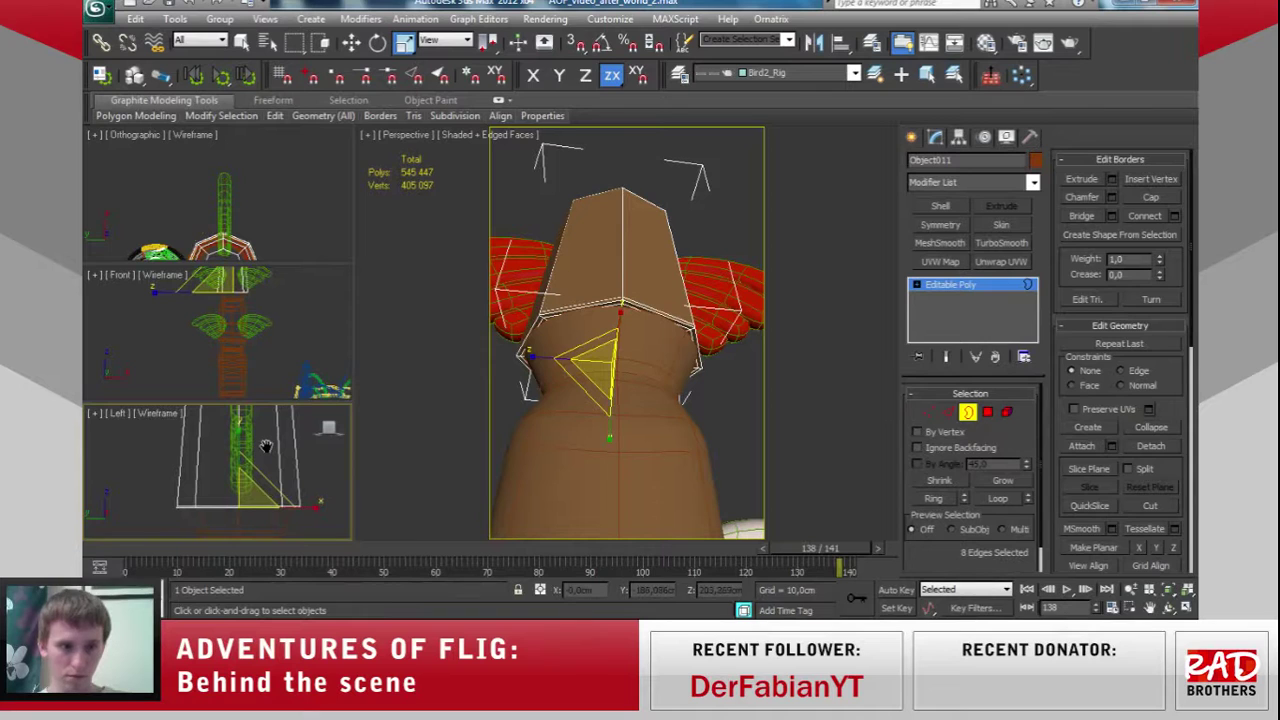
pyautogui.press('w')
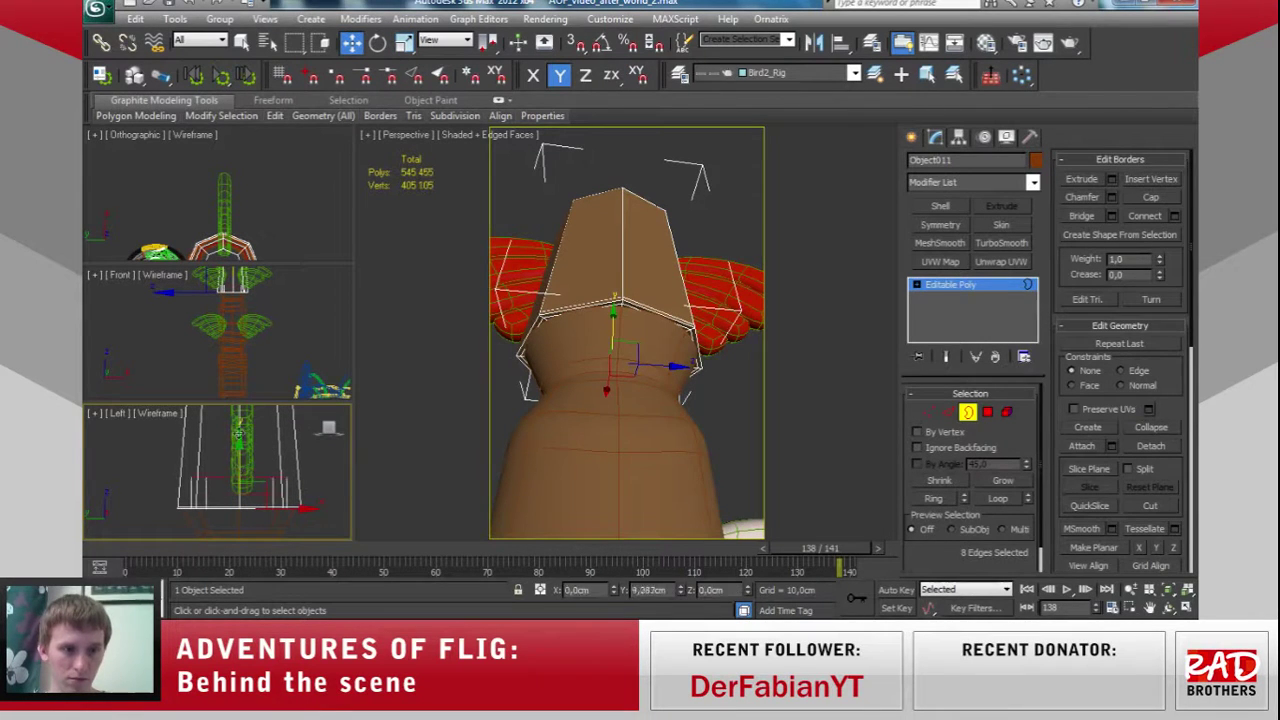
# Raise the neck border loop upward and exit Border mode.
pyautogui.moveTo(240, 418); pyautogui.dragTo(270, 468, button='middle')
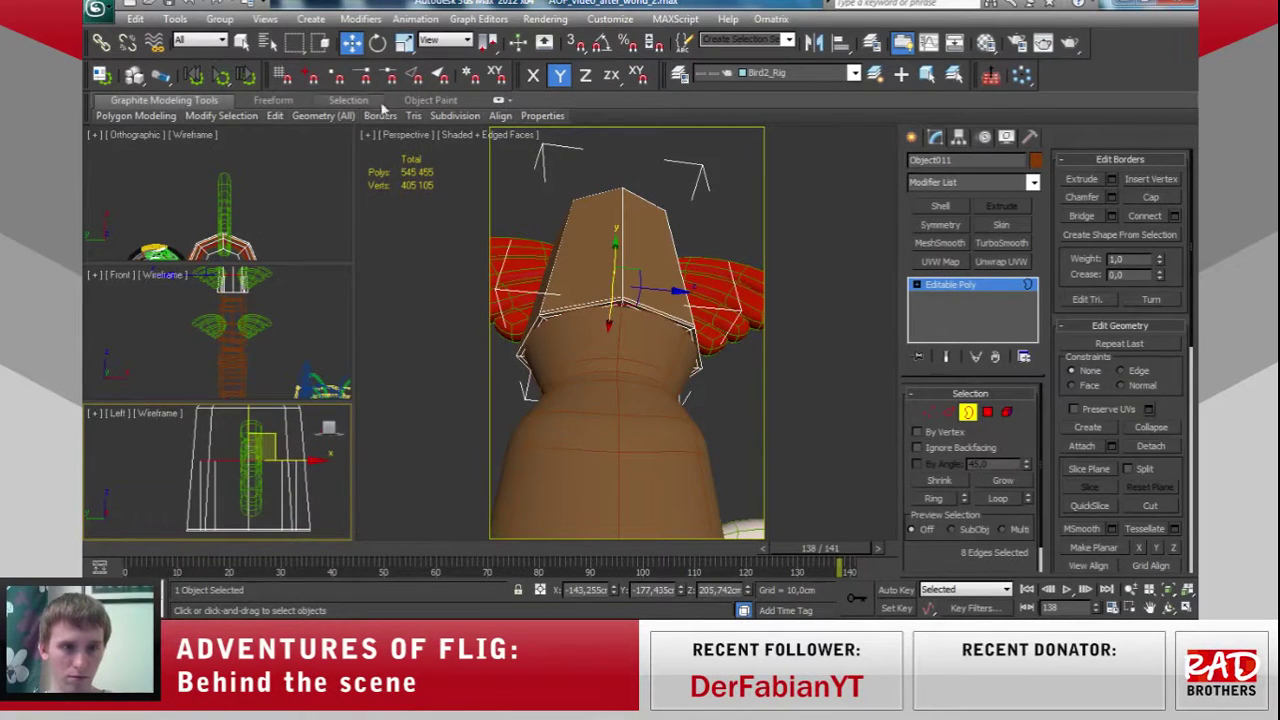
pyautogui.click(405, 45)
pyautogui.moveTo(262, 458); pyautogui.dragTo(258, 430)
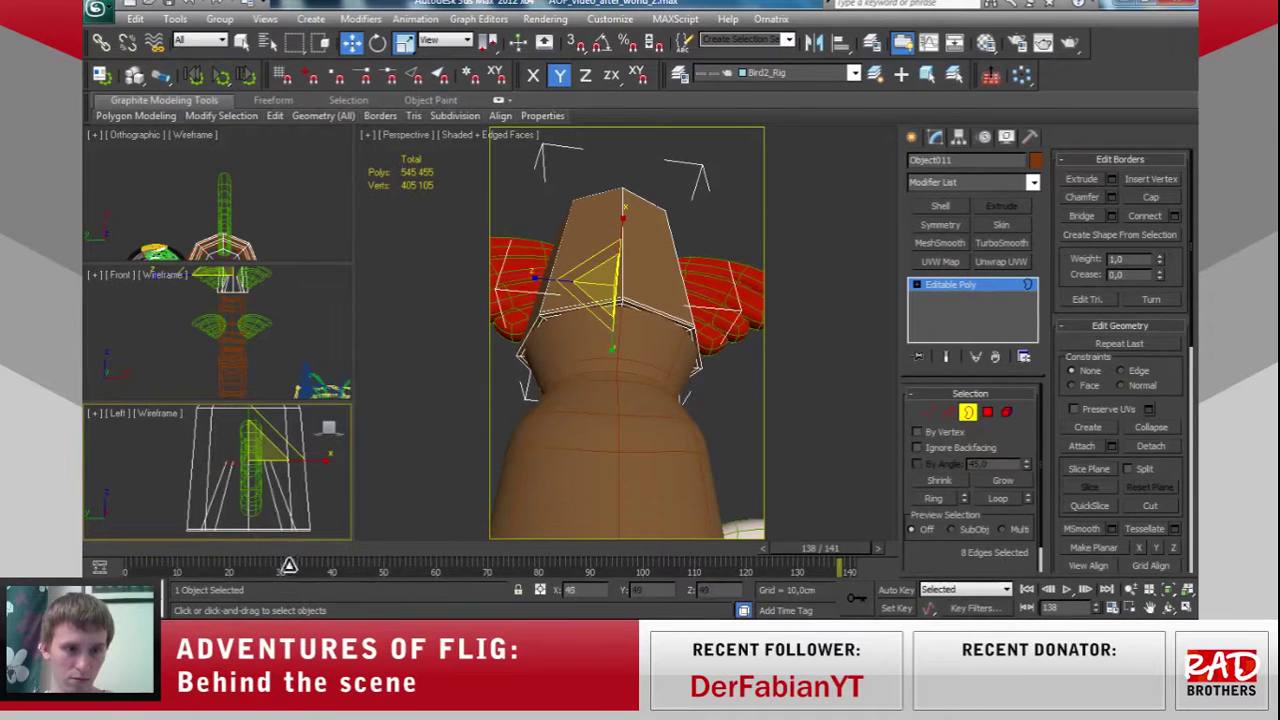
pyautogui.press('F8')
pyautogui.click(356, 49)
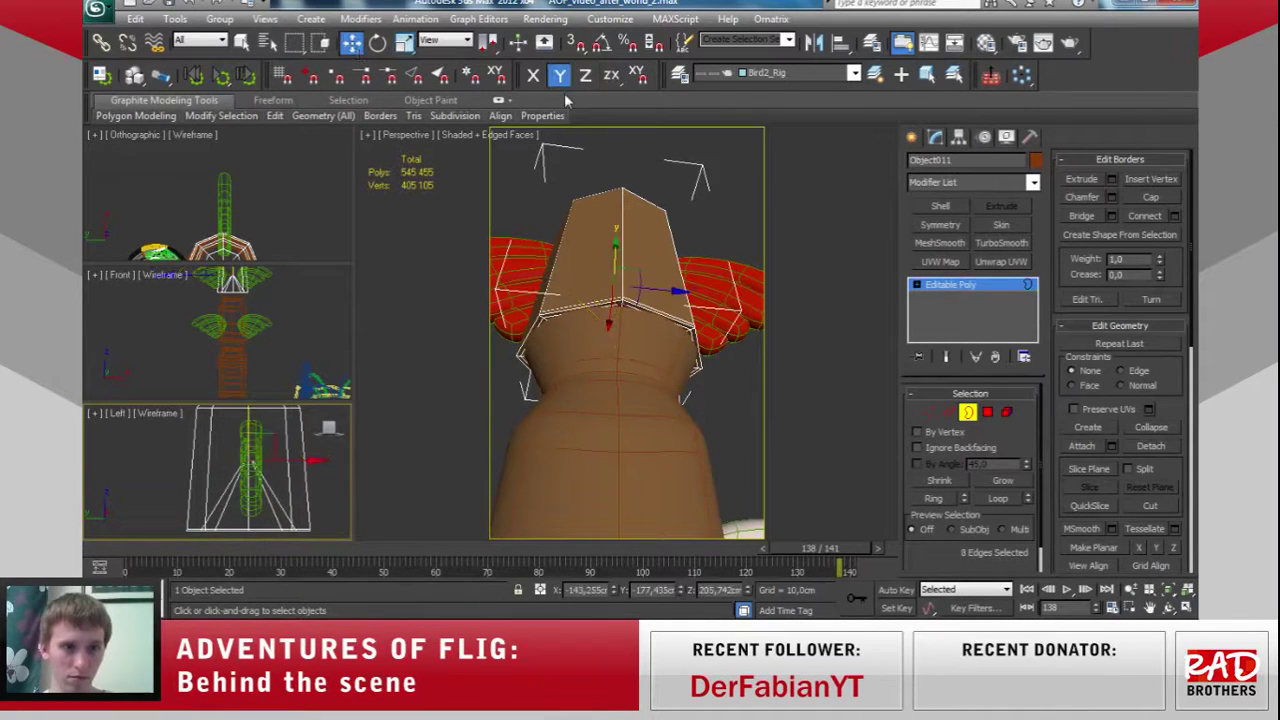
pyautogui.scroll(3, 250, 472)
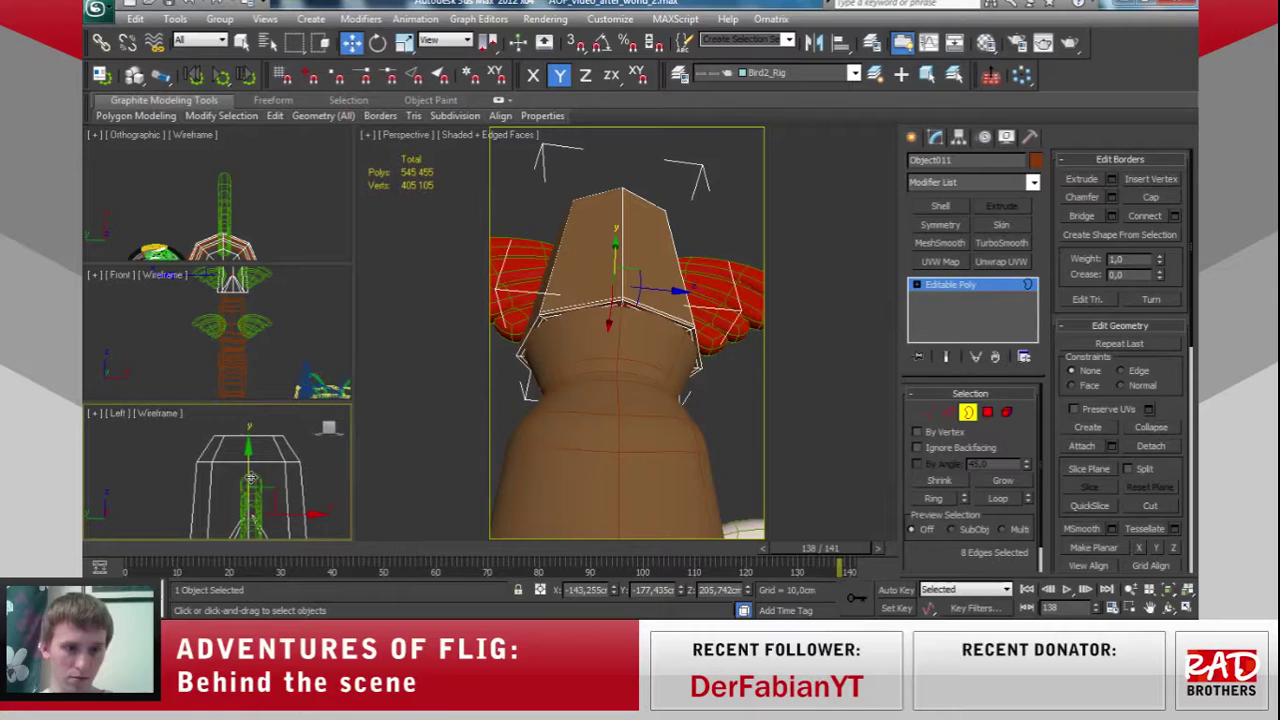
pyautogui.moveTo(253, 432); pyautogui.dragTo(253, 424)
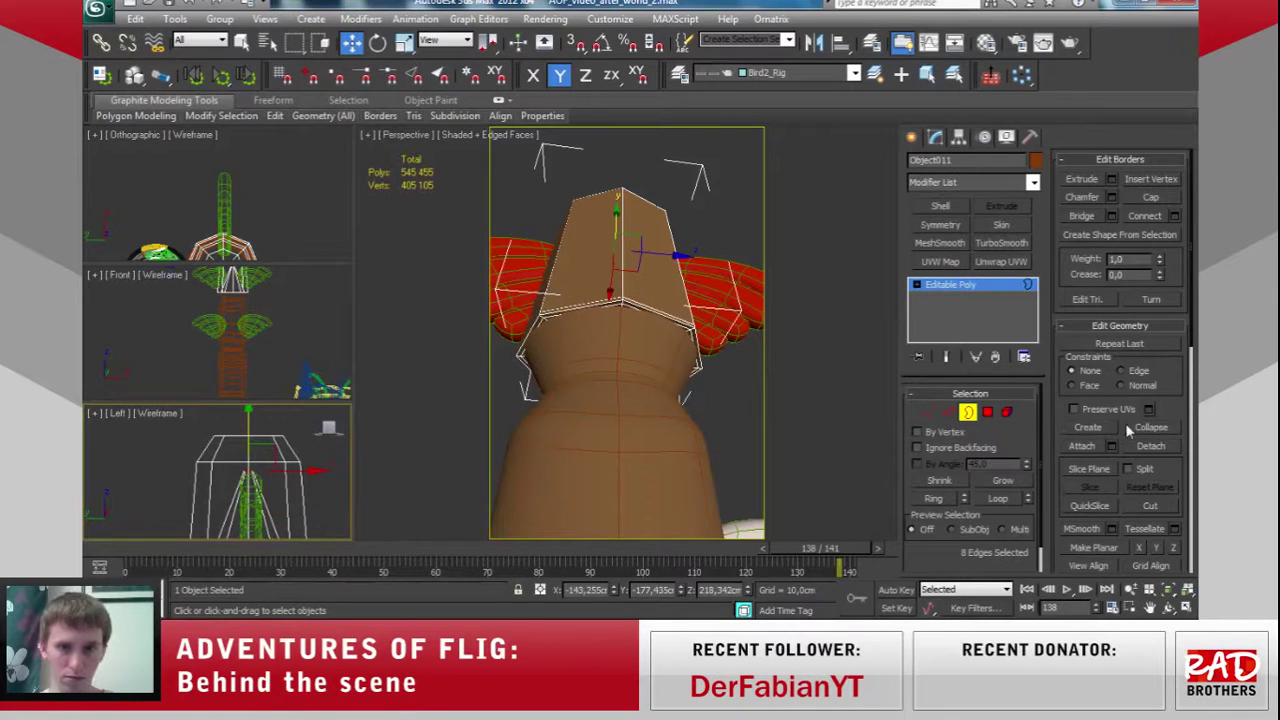
pyautogui.click(968, 412)
# Add TurboSmooth to the cap with 2 iterations and Isoline Display.
pyautogui.click(991, 248)
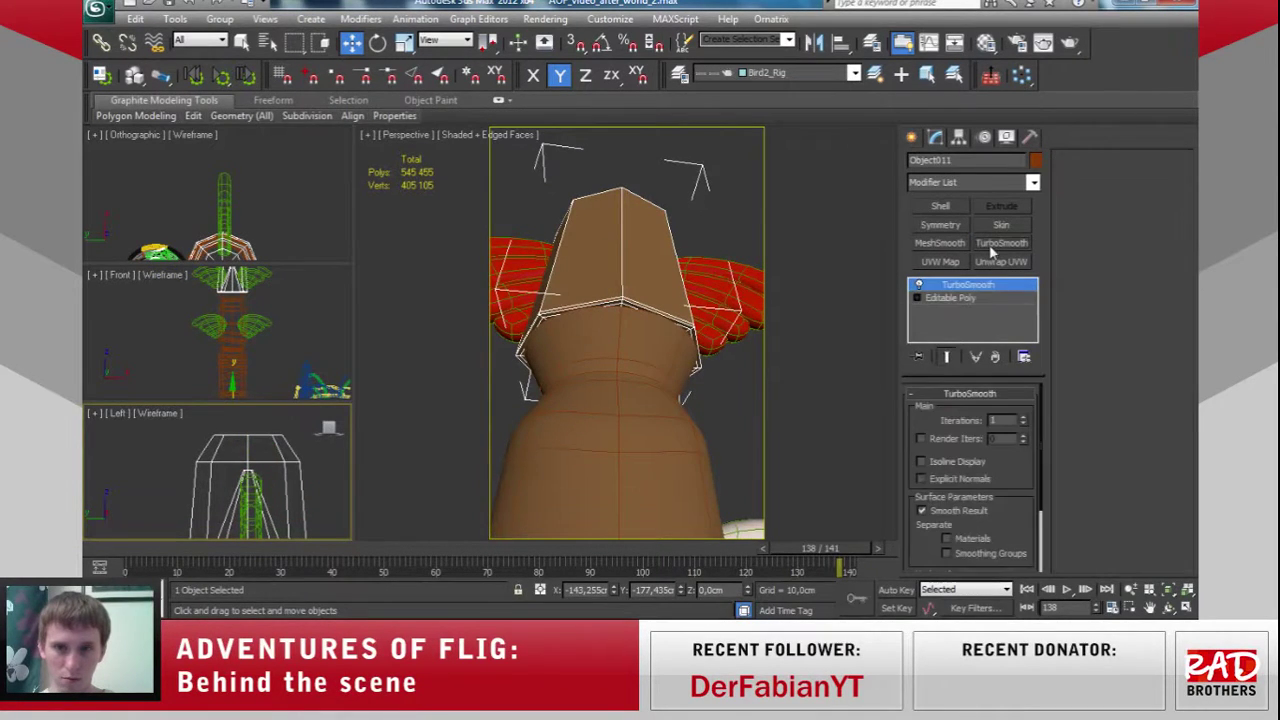
pyautogui.click(1024, 417)
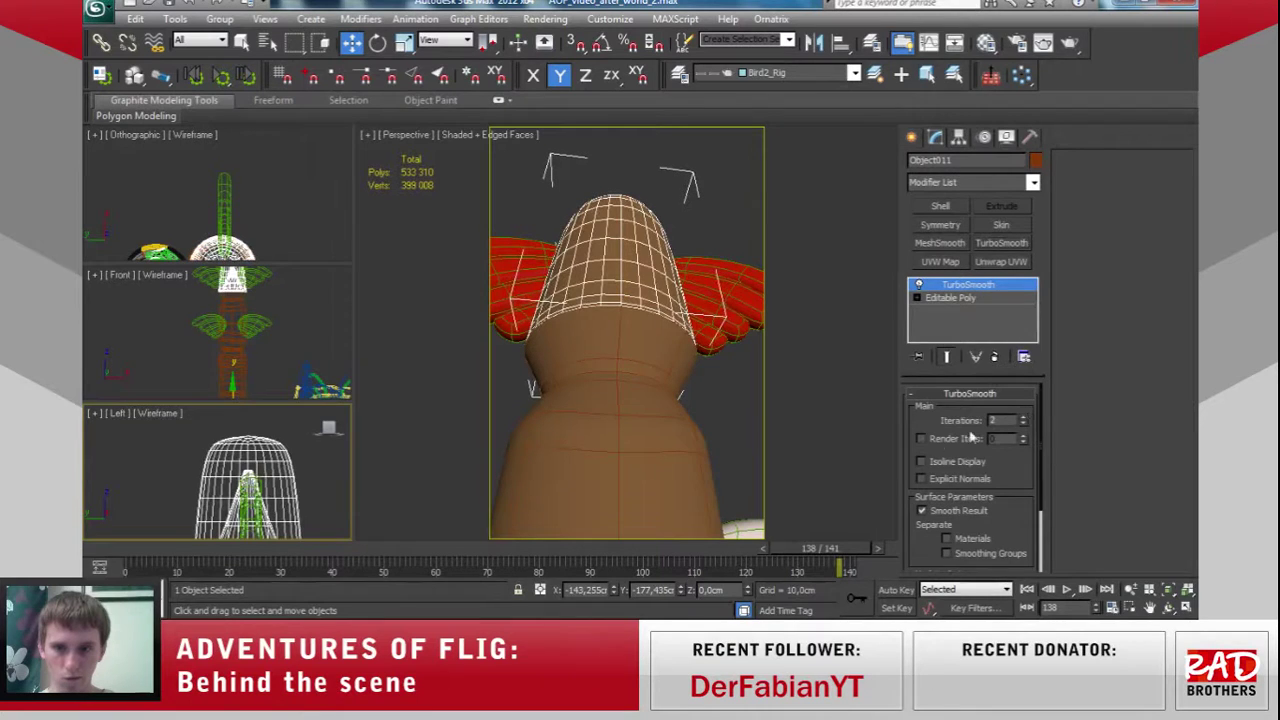
pyautogui.click(921, 462)
pyautogui.moveTo(634, 371)
pyautogui.keyDown('alt'); pyautogui.mouseDown(button='middle')
pyautogui.moveTo(655, 413)
pyautogui.moveTo(676, 407)
pyautogui.mouseUp(button='middle'); pyautogui.keyUp('alt')
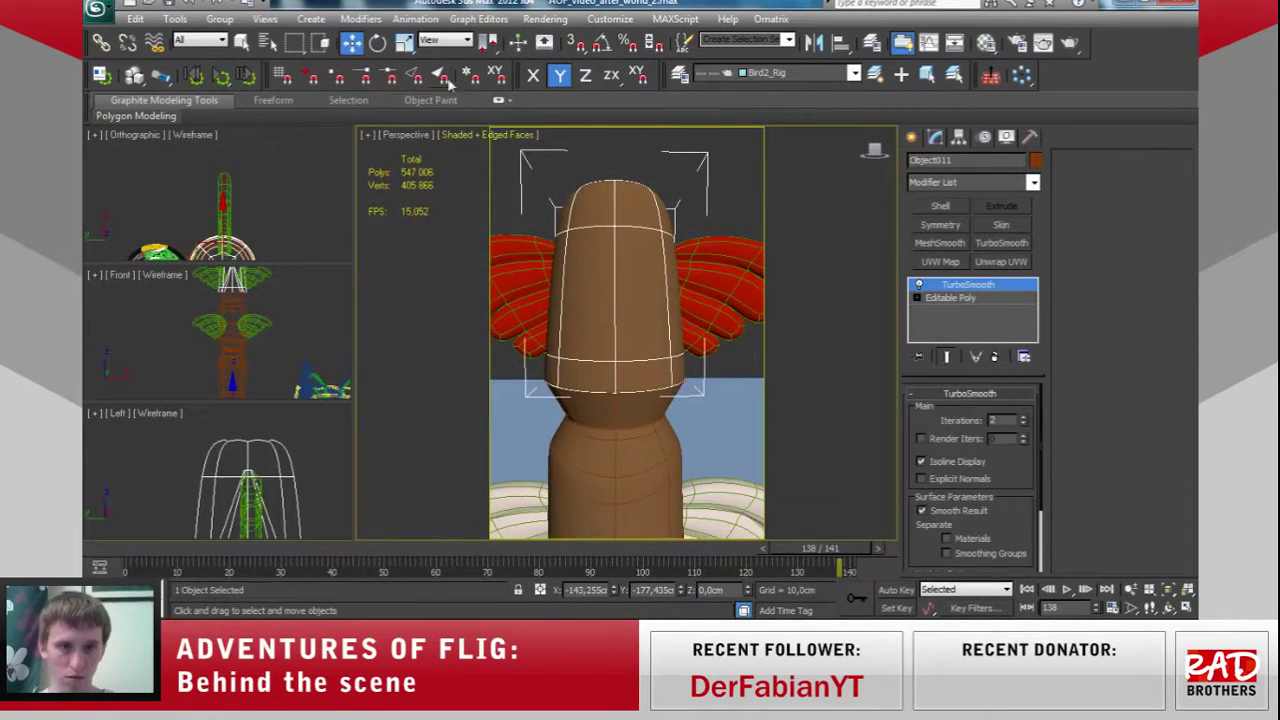
pyautogui.click(405, 45)
pyautogui.rightClick(632, 356)
pyautogui.click(600, 349)
pyautogui.click(955, 139)
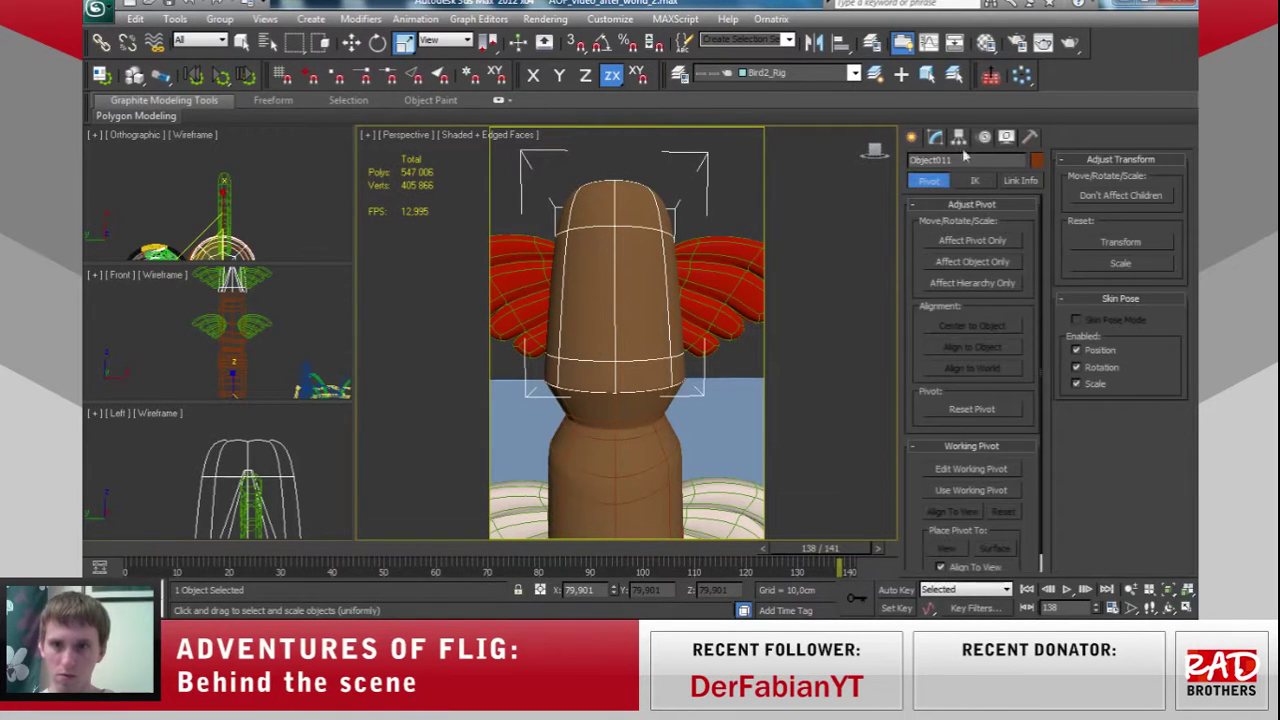
# Scale the cap uniformly to about 85.312% and switch to Shaded view without edges.
pyautogui.click(975, 241)
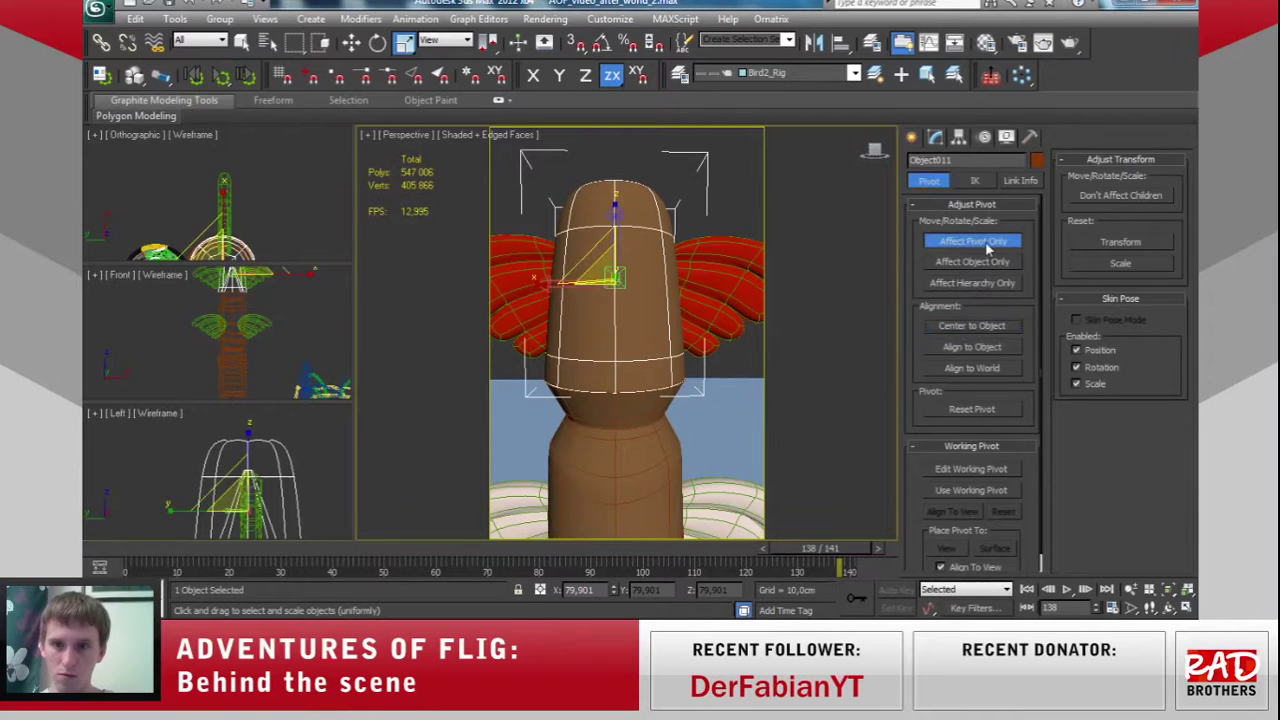
pyautogui.click(987, 249)
pyautogui.keyDown('alt'); pyautogui.moveTo(595, 280); pyautogui.dragTo(622, 279, button='middle'); pyautogui.keyUp('alt')
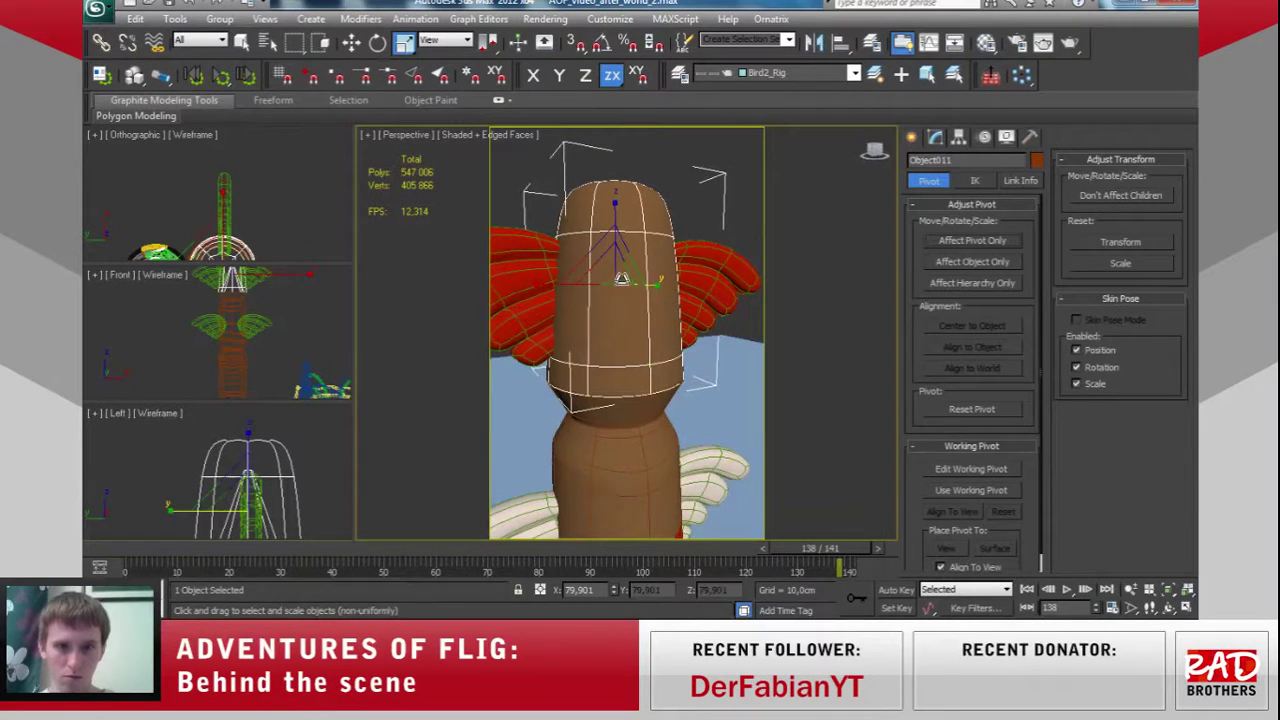
pyautogui.moveTo(622, 279); pyautogui.dragTo(700, 336)
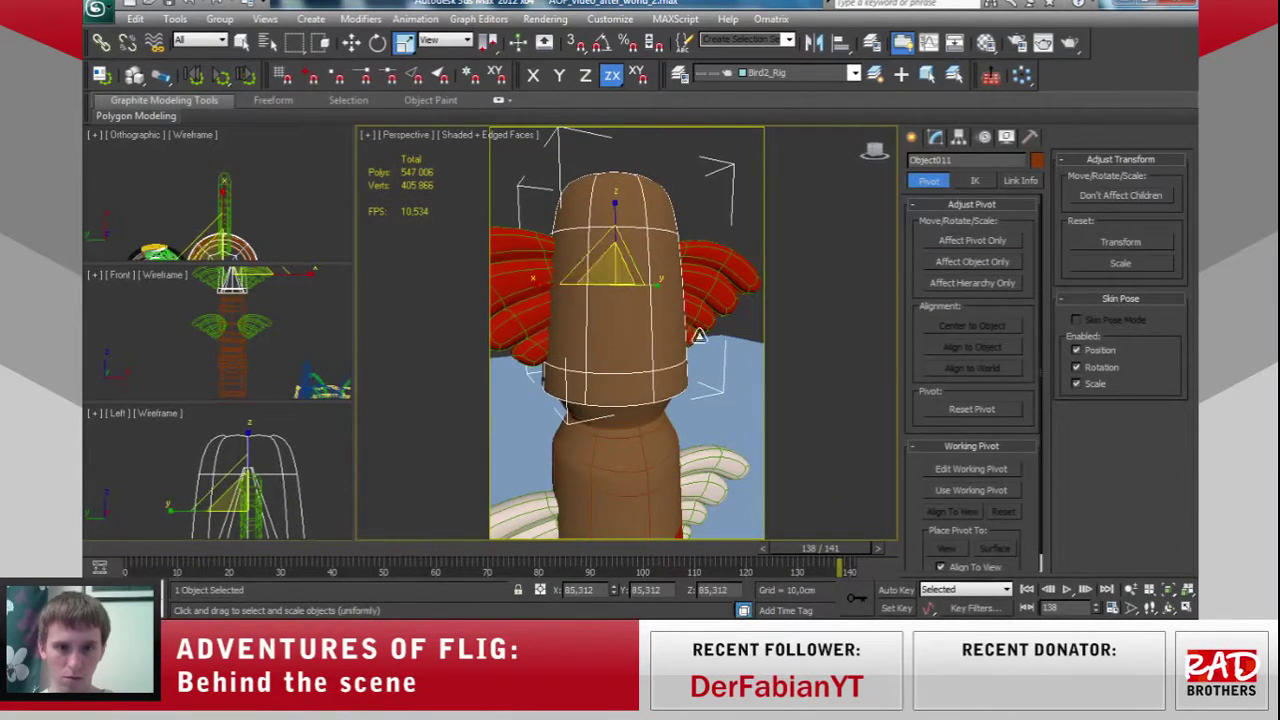
pyautogui.keyDown('alt'); pyautogui.moveTo(700, 336); pyautogui.dragTo(669, 317, button='middle'); pyautogui.keyUp('alt')
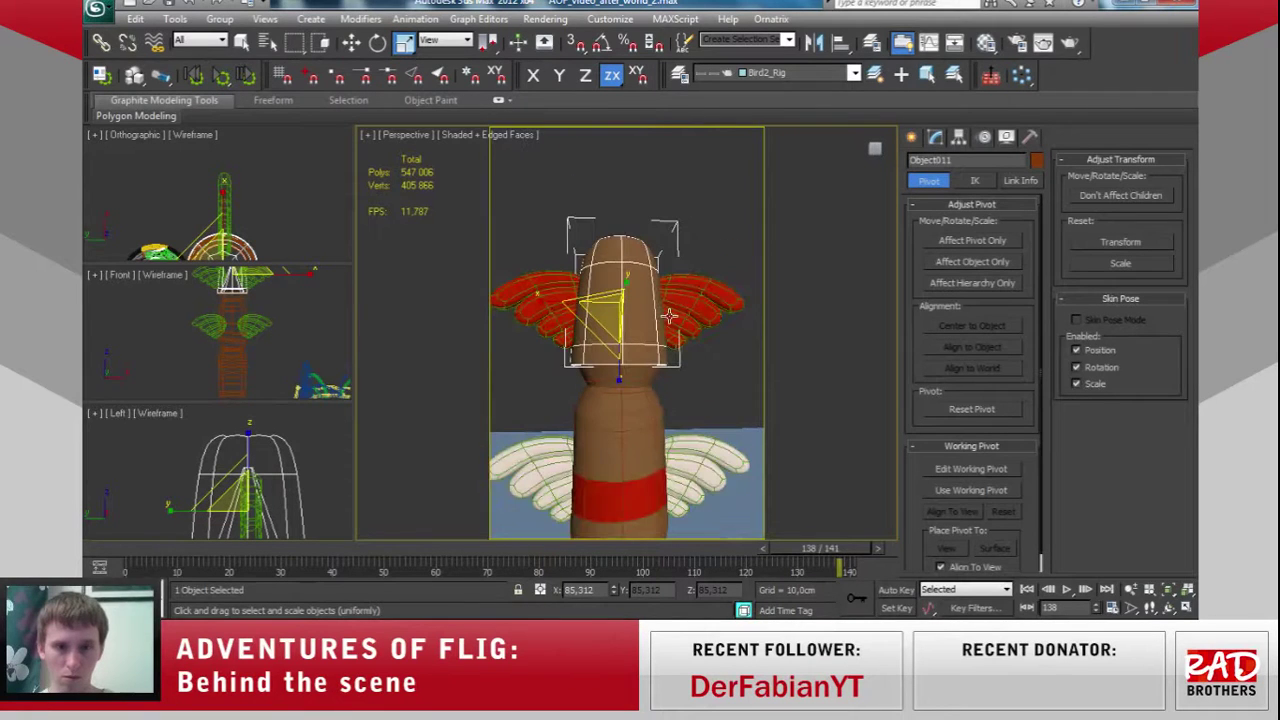
pyautogui.press('F4')
# Zoom out to view the whole totem and select the middle column segment.
pyautogui.moveTo(669, 317)
pyautogui.keyDown('alt'); pyautogui.mouseDown(button='middle')
pyautogui.moveTo(701, 288)
pyautogui.moveTo(686, 373)
pyautogui.moveTo(606, 341)
pyautogui.mouseUp(button='middle'); pyautogui.keyUp('alt')
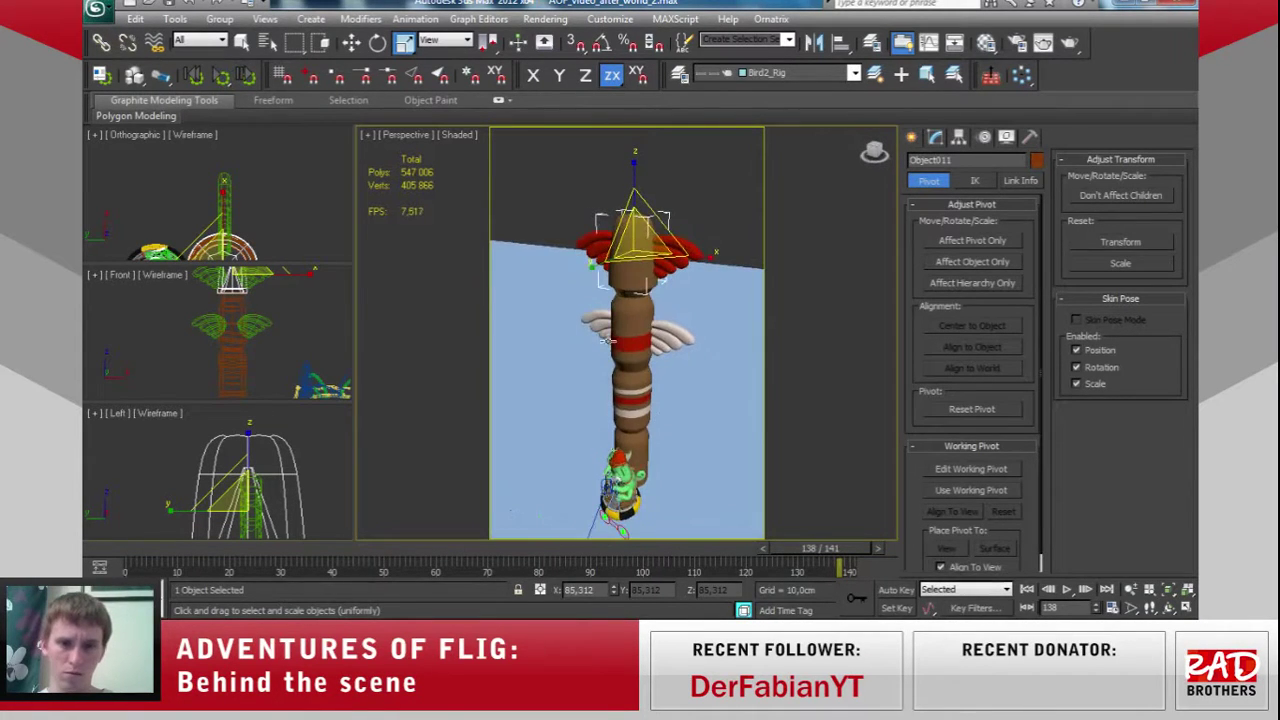
pyautogui.click(351, 42)
pyautogui.moveTo(657, 338)
pyautogui.keyDown('alt'); pyautogui.mouseDown(button='middle')
pyautogui.moveTo(616, 378)
pyautogui.moveTo(654, 358)
pyautogui.mouseUp(button='middle'); pyautogui.keyUp('alt')
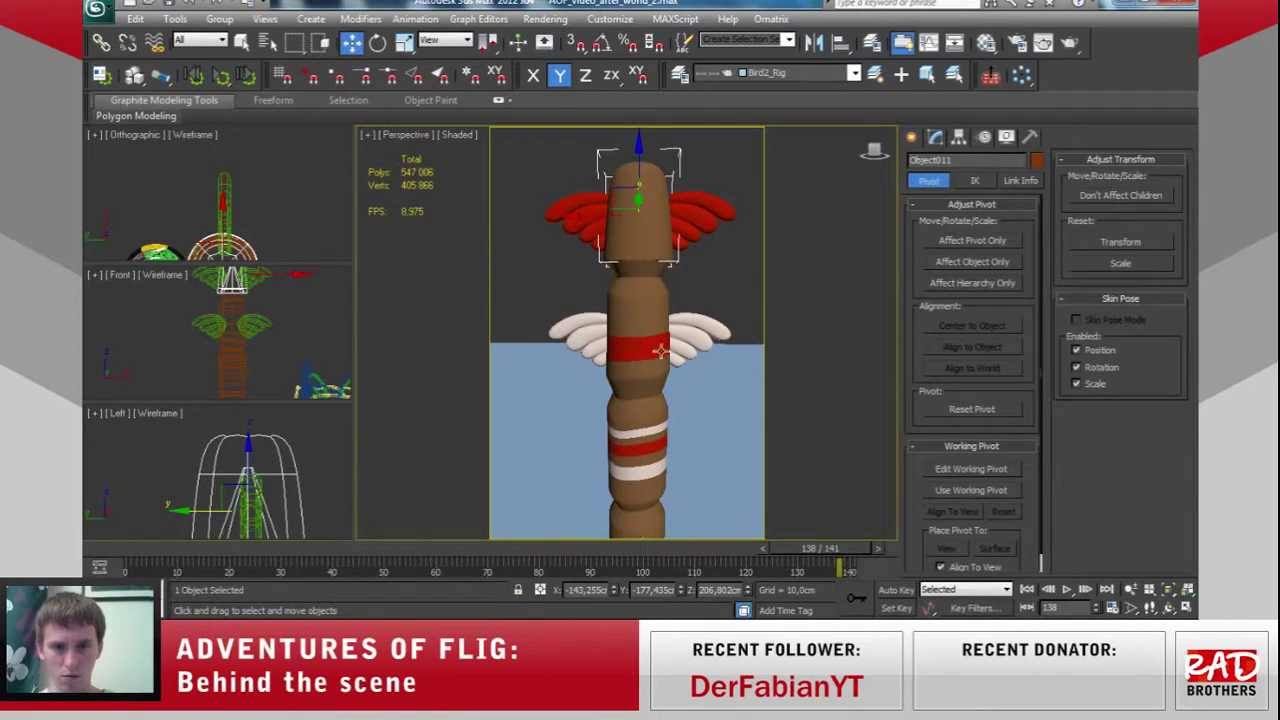
pyautogui.click(670, 348)
pyautogui.scroll(2, 685, 348)
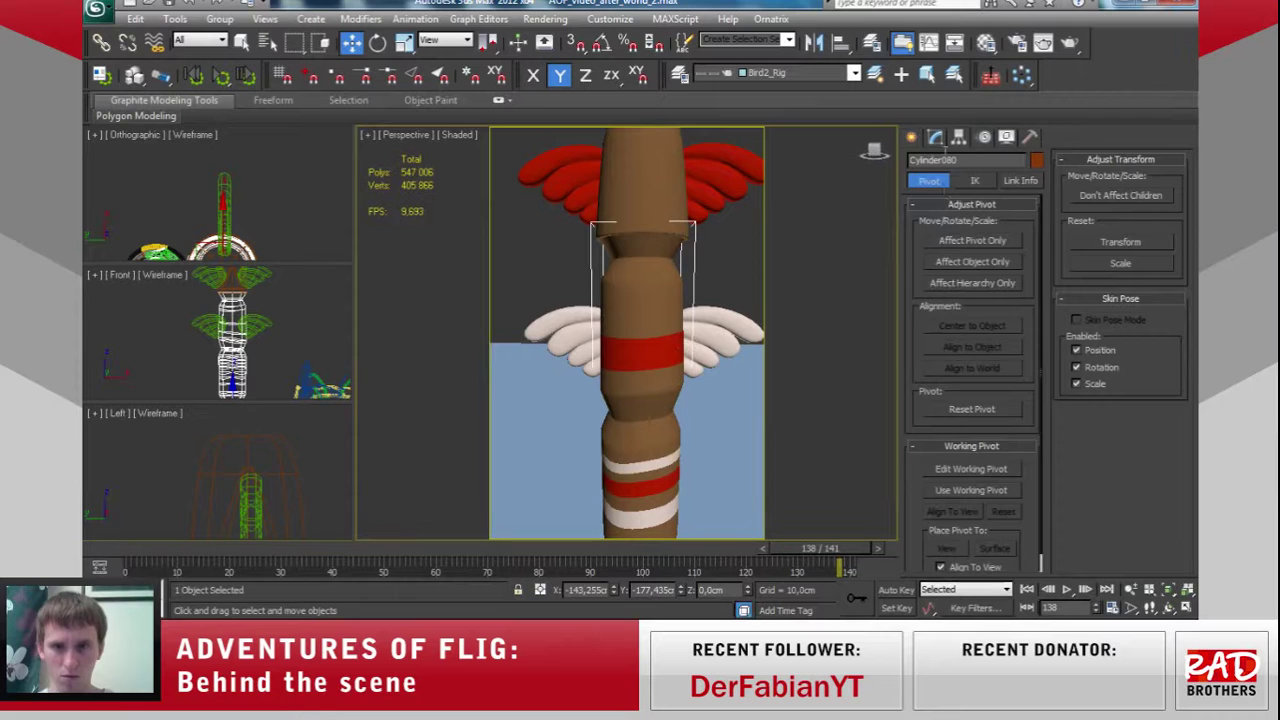
# Return to the column's Editable Poly with edged faces shown and briefly start Swift Loop.
pyautogui.click(942, 140)
pyautogui.click(960, 298)
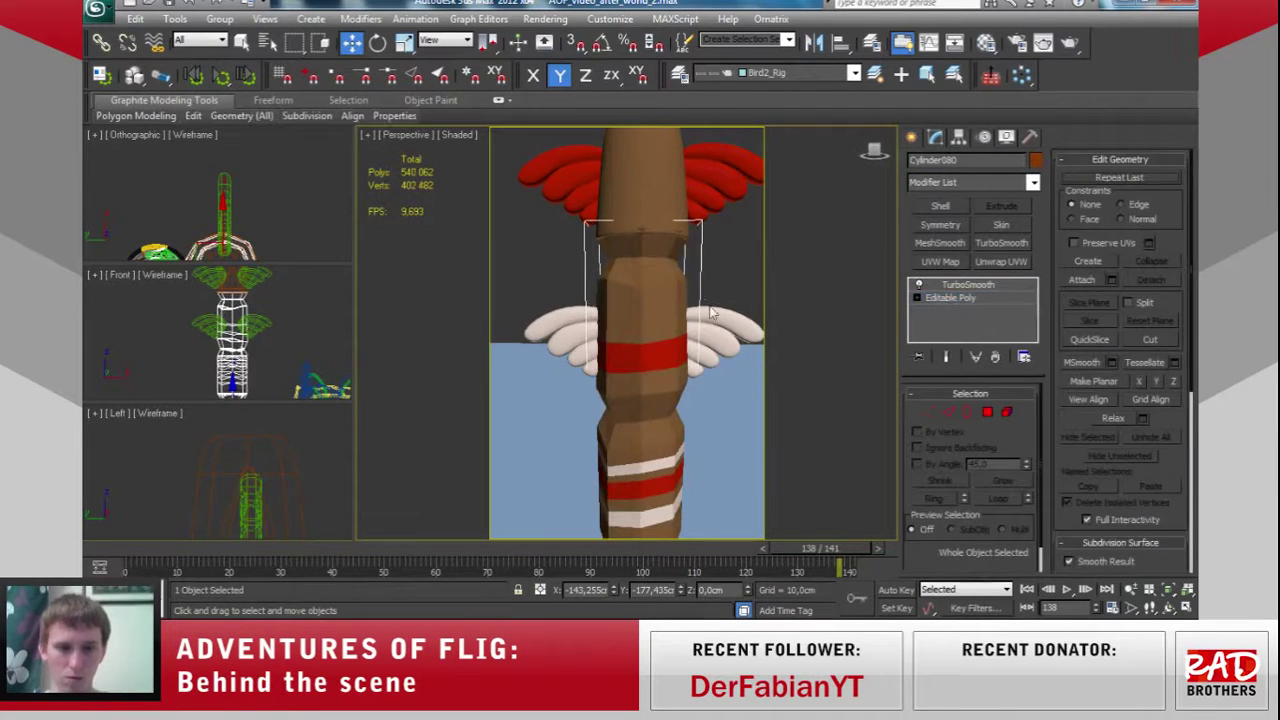
pyautogui.press('F4')
pyautogui.moveTo(193, 116)
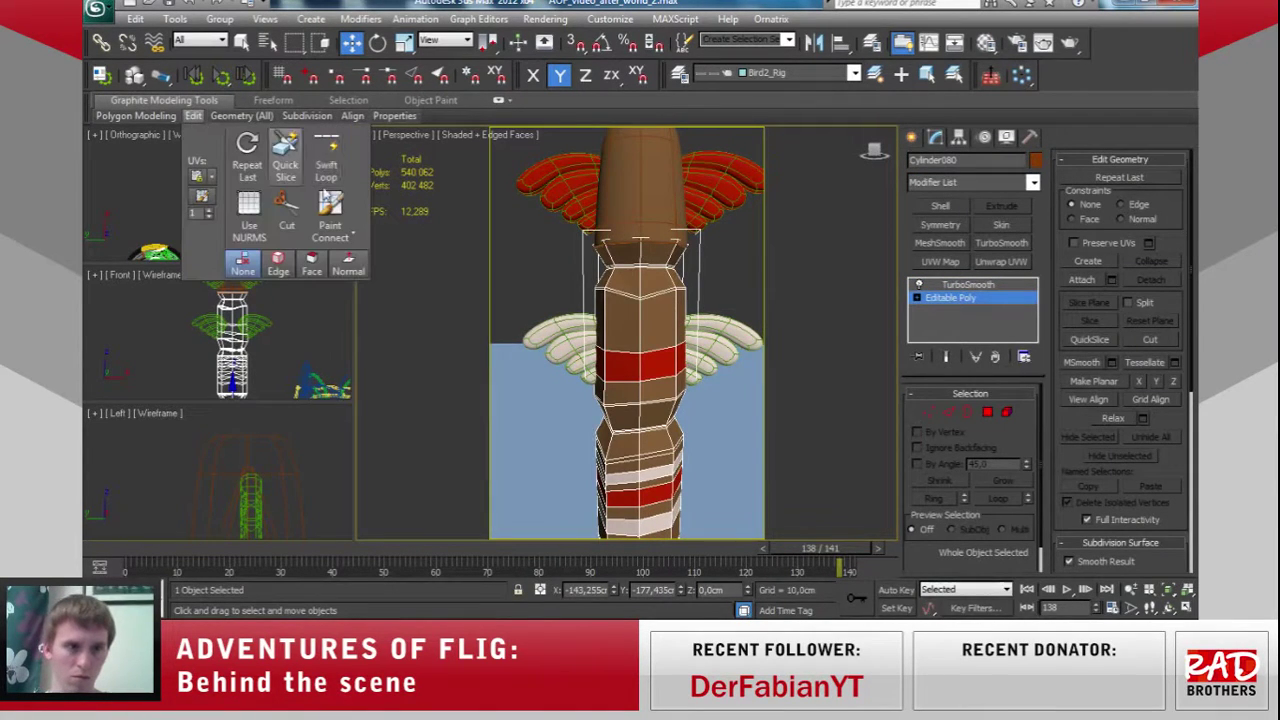
pyautogui.click(326, 160)
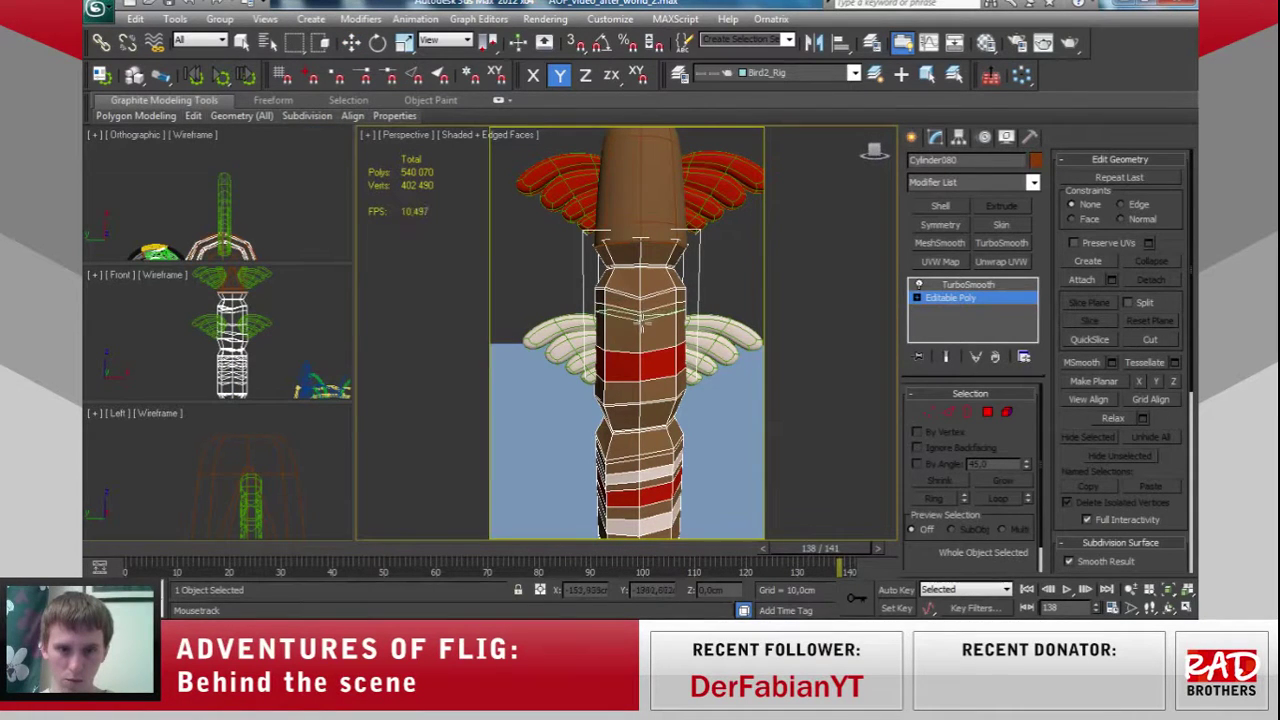
pyautogui.rightClick(640, 320)
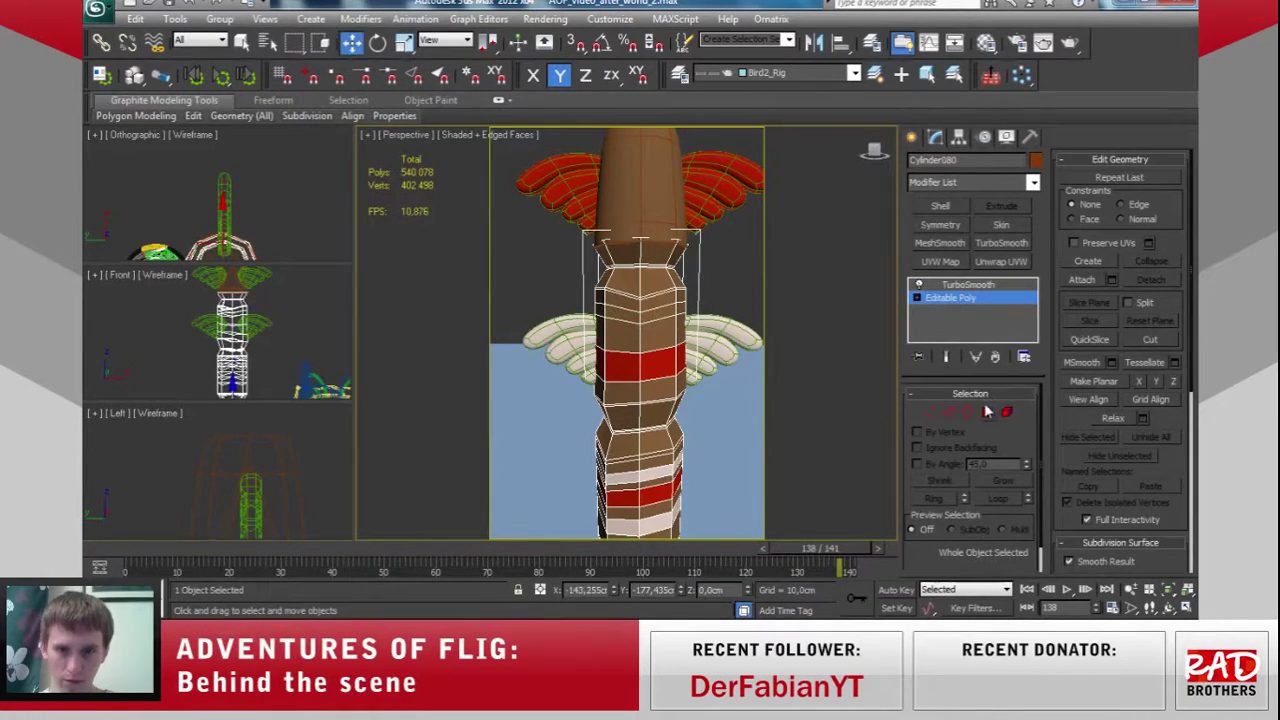
# Select the polygon ring below the upper wings and give it the white wood material.
pyautogui.press('4')
pyautogui.click(632, 318)
pyautogui.keyDown('shift'); pyautogui.click(656, 316); pyautogui.keyUp('shift')
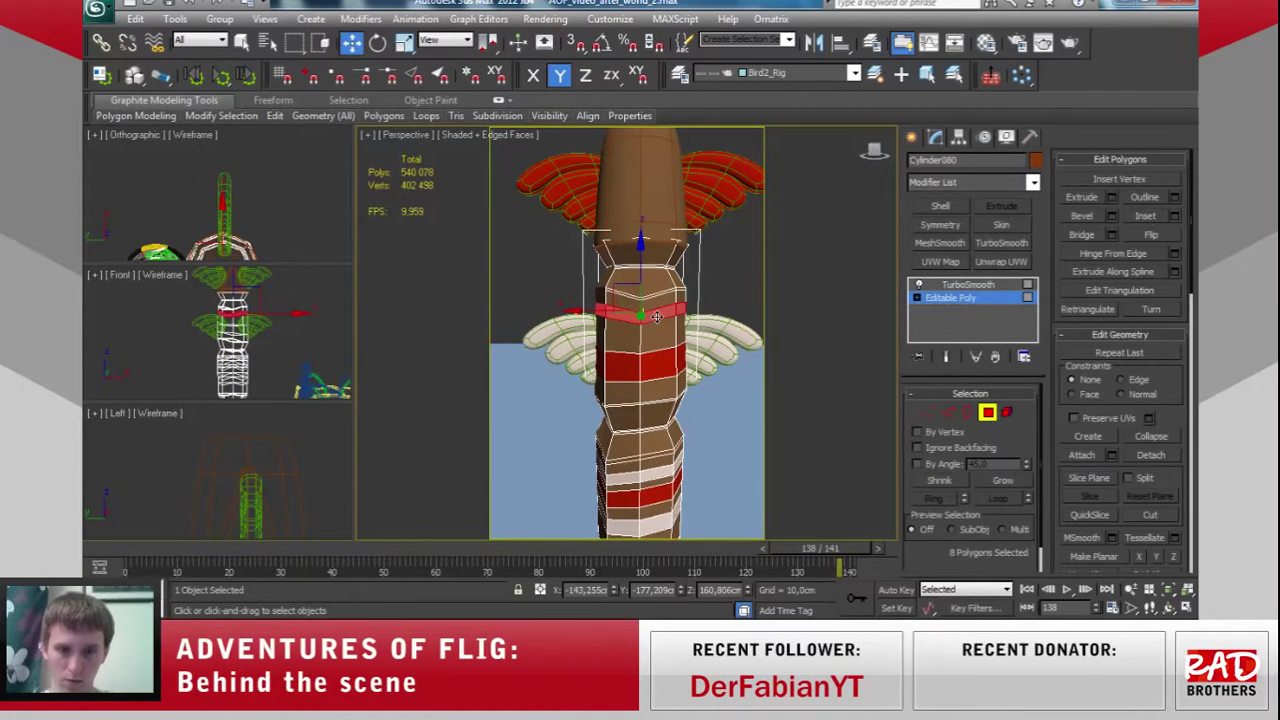
pyautogui.press('m')
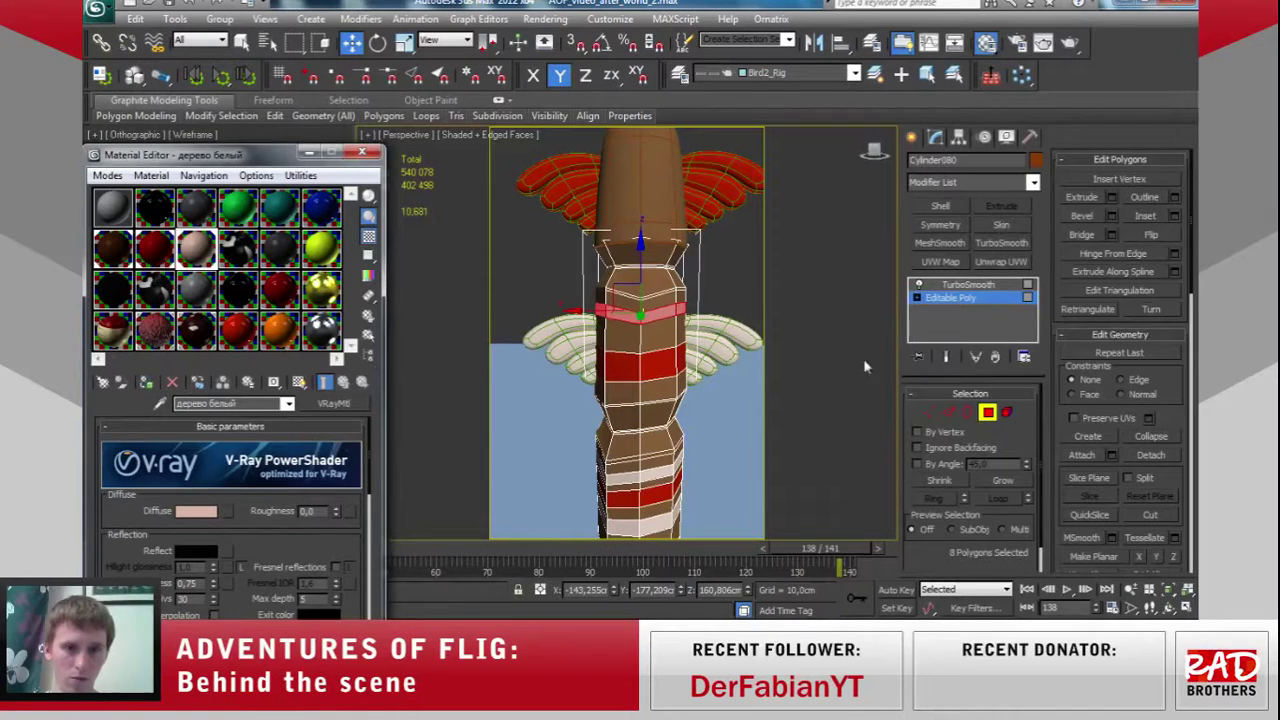
pyautogui.click(1004, 413)
pyautogui.click(968, 285)
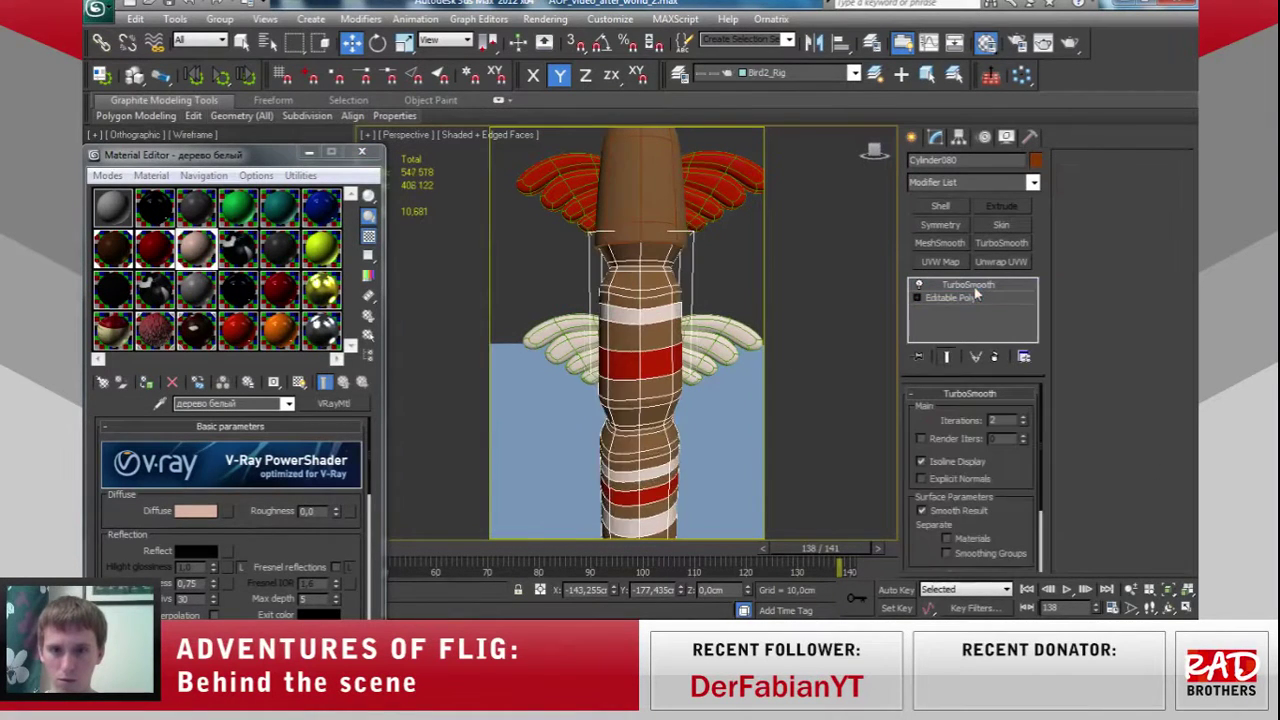
# Inspect the smoothed banded column from several angles and close the Material Editor.
pyautogui.scroll(-5, 693, 320)
pyautogui.moveTo(654, 388)
pyautogui.keyDown('alt'); pyautogui.mouseDown(button='middle')
pyautogui.moveTo(598, 385)
pyautogui.moveTo(629, 340)
pyautogui.moveTo(634, 352)
pyautogui.mouseUp(button='middle'); pyautogui.keyUp('alt')
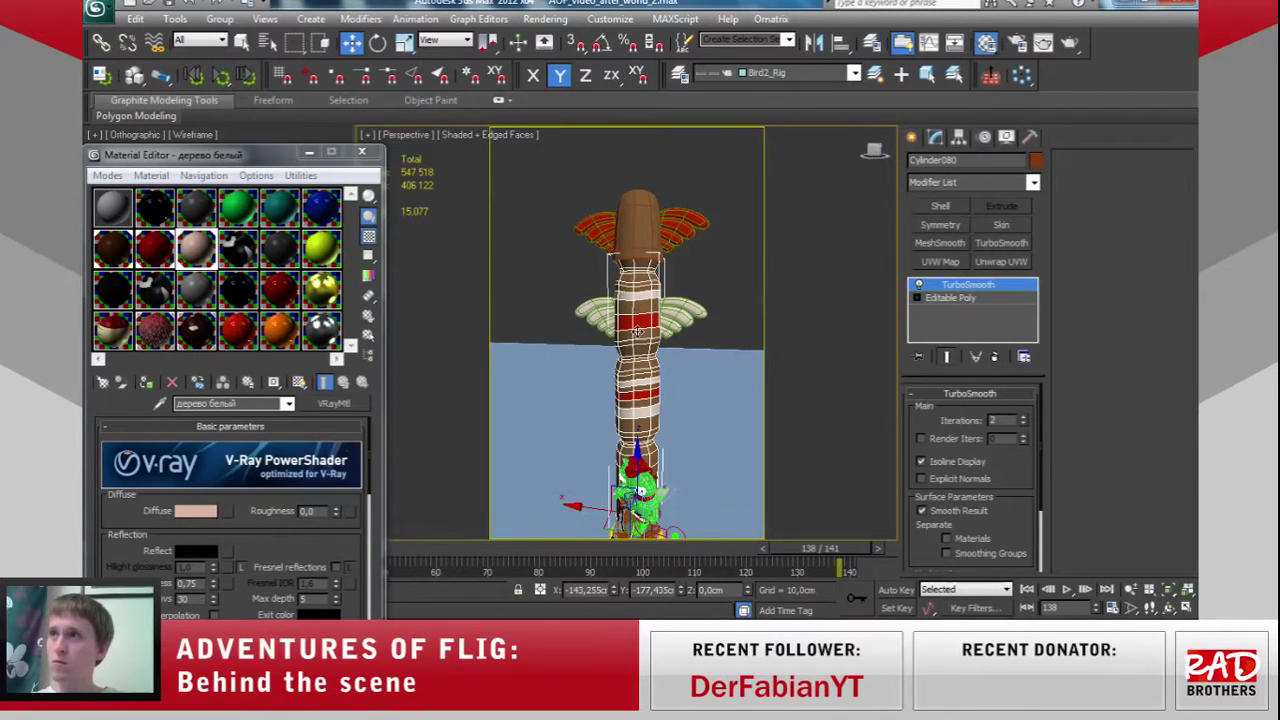
pyautogui.moveTo(634, 350)
pyautogui.keyDown('alt'); pyautogui.mouseDown(button='middle')
pyautogui.moveTo(623, 238)
pyautogui.moveTo(607, 338)
pyautogui.moveTo(586, 306)
pyautogui.mouseUp(button='middle'); pyautogui.keyUp('alt')
pyautogui.scroll(2, 607, 338)
pyautogui.scroll(2, 612, 330)
pyautogui.click(362, 152)
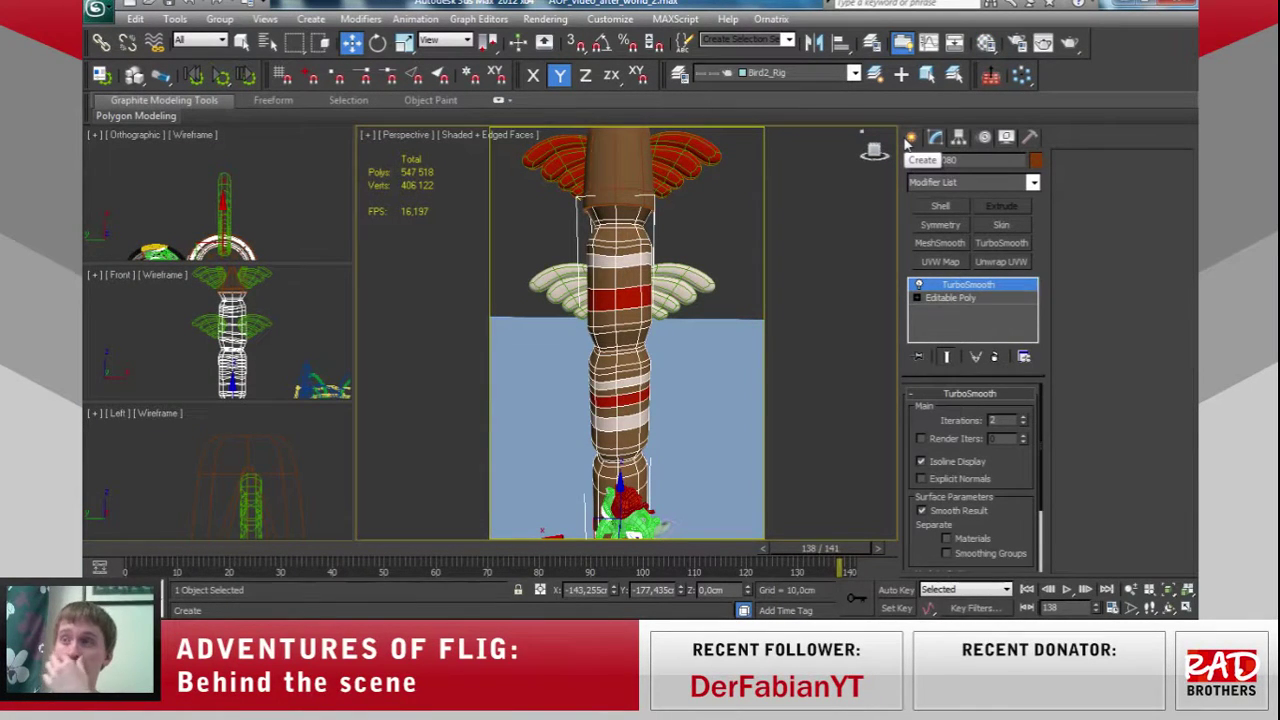
# Create a pink 8-sided cylinder, radius 6.791 cm and height 26.826 cm, near the column top.
pyautogui.click(910, 138)
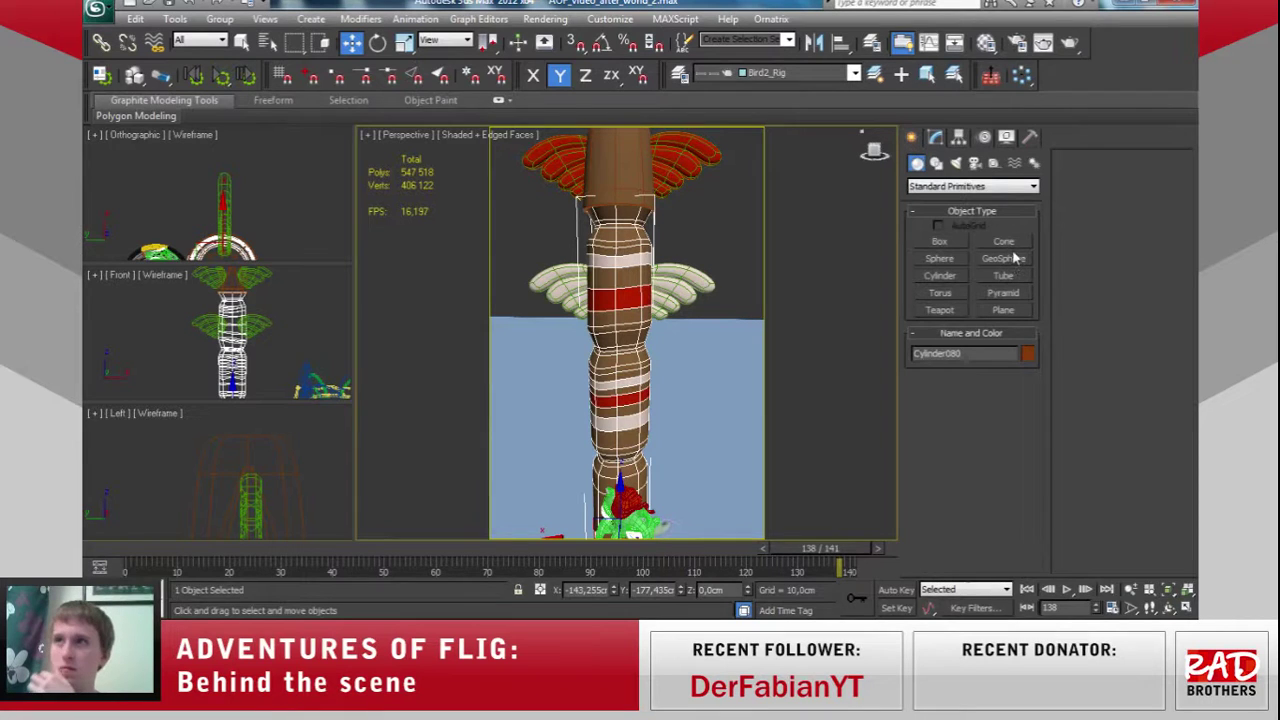
pyautogui.moveTo(736, 240); pyautogui.dragTo(721, 330, button='middle')
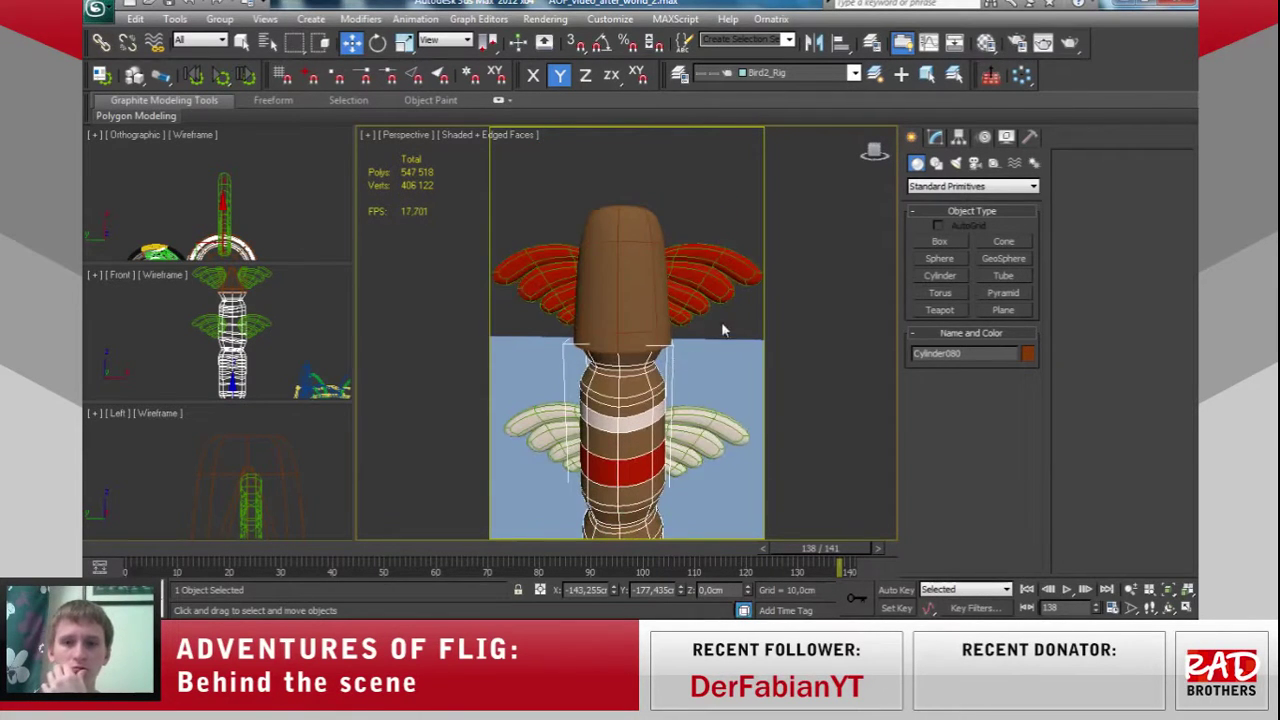
pyautogui.click(942, 276)
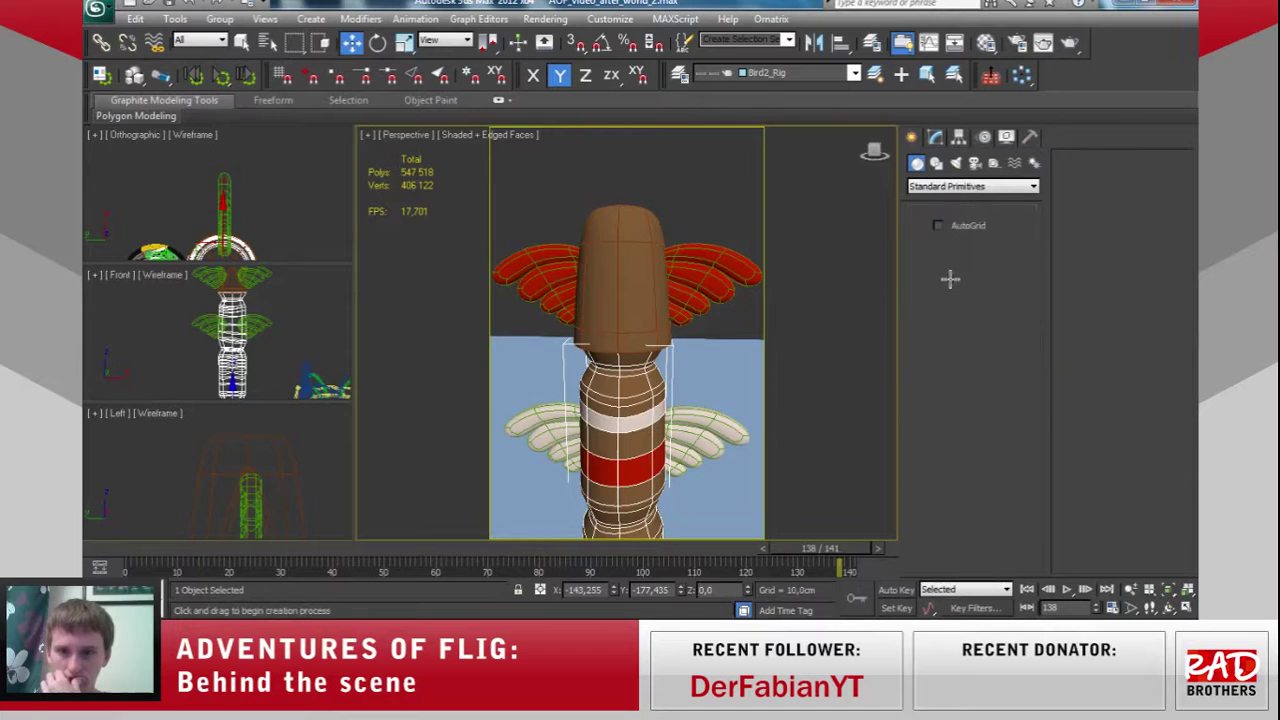
pyautogui.scroll(-5, 190, 390)
pyautogui.scroll(4, 191, 380)
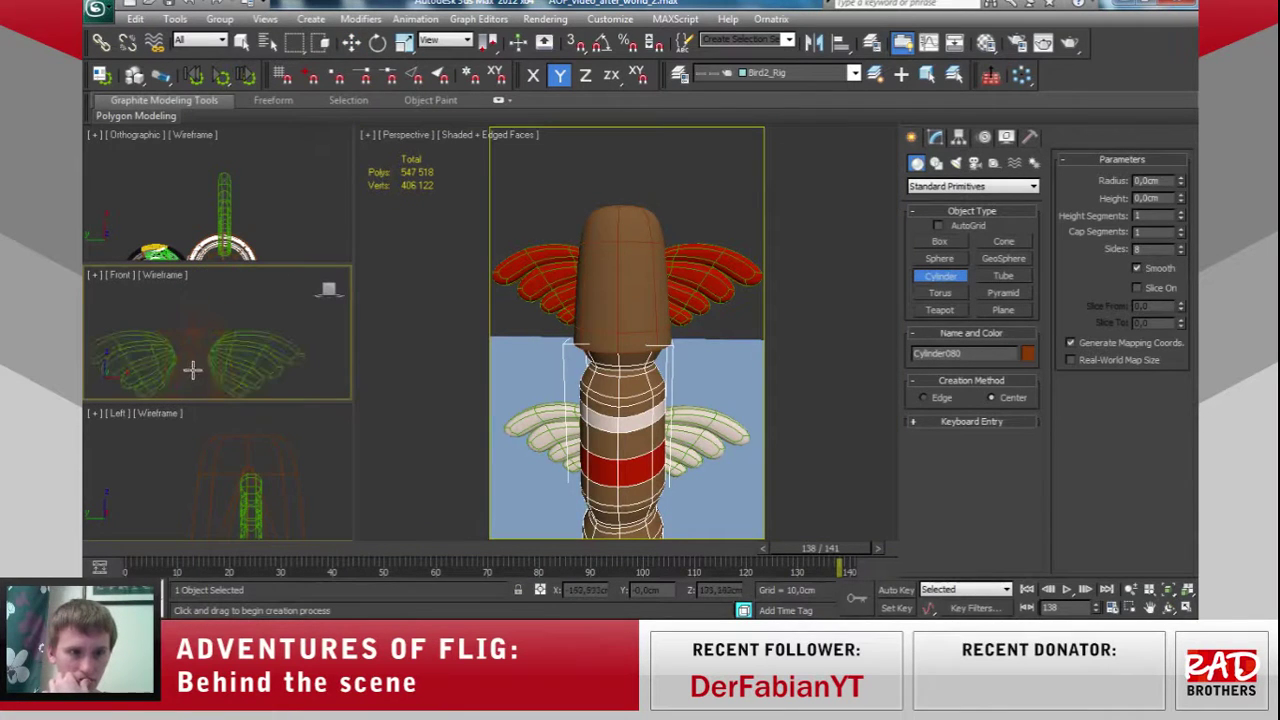
pyautogui.rightClick(193, 369)
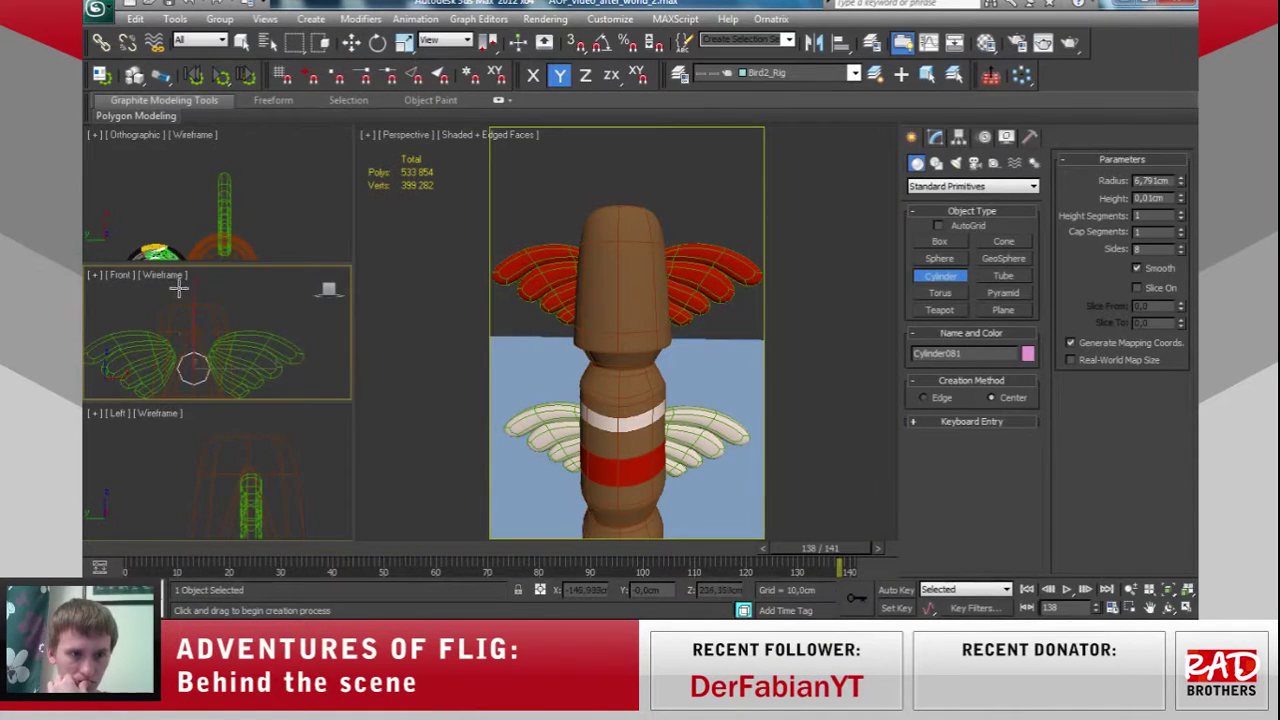
pyautogui.press('w')
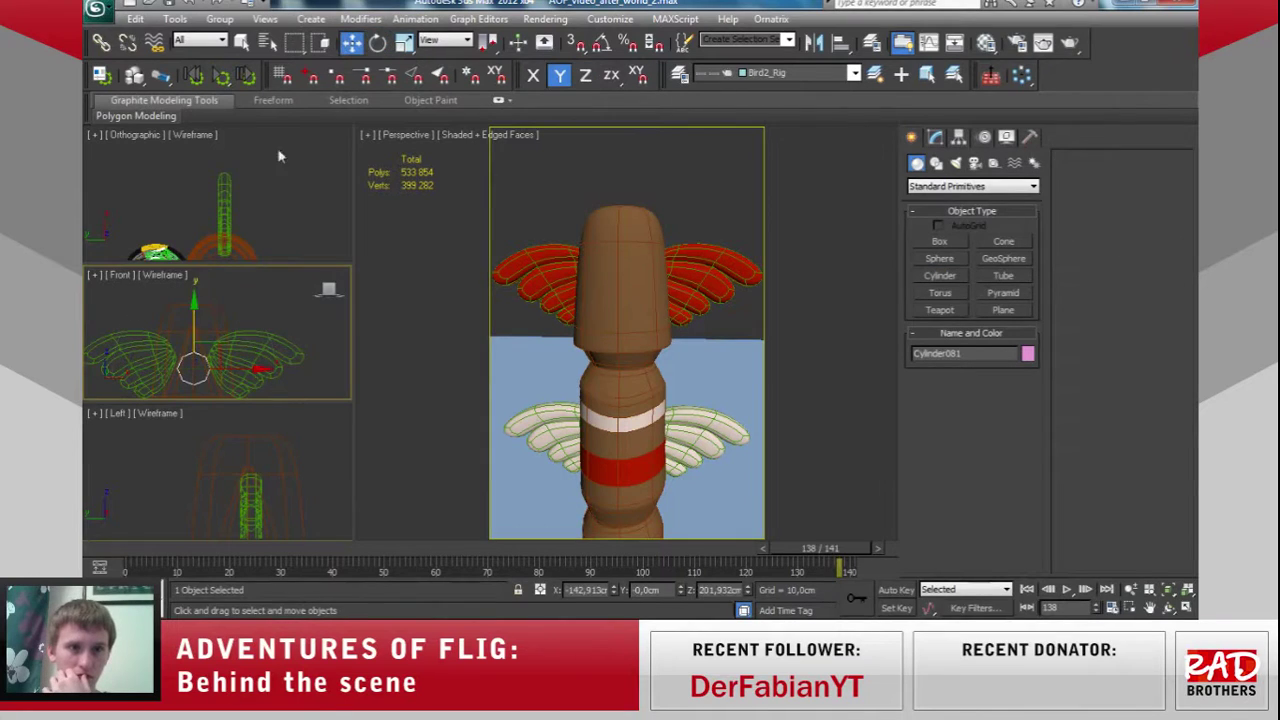
# In the Top view, move the cylinder onto the front of the totem's head.
pyautogui.click(244, 146)
pyautogui.keyDown('alt'); pyautogui.moveTo(244, 146); pyautogui.dragTo(248, 157, button='middle'); pyautogui.keyUp('alt')
pyautogui.keyDown('alt'); pyautogui.moveTo(230, 209); pyautogui.dragTo(174, 186, button='middle'); pyautogui.keyUp('alt')
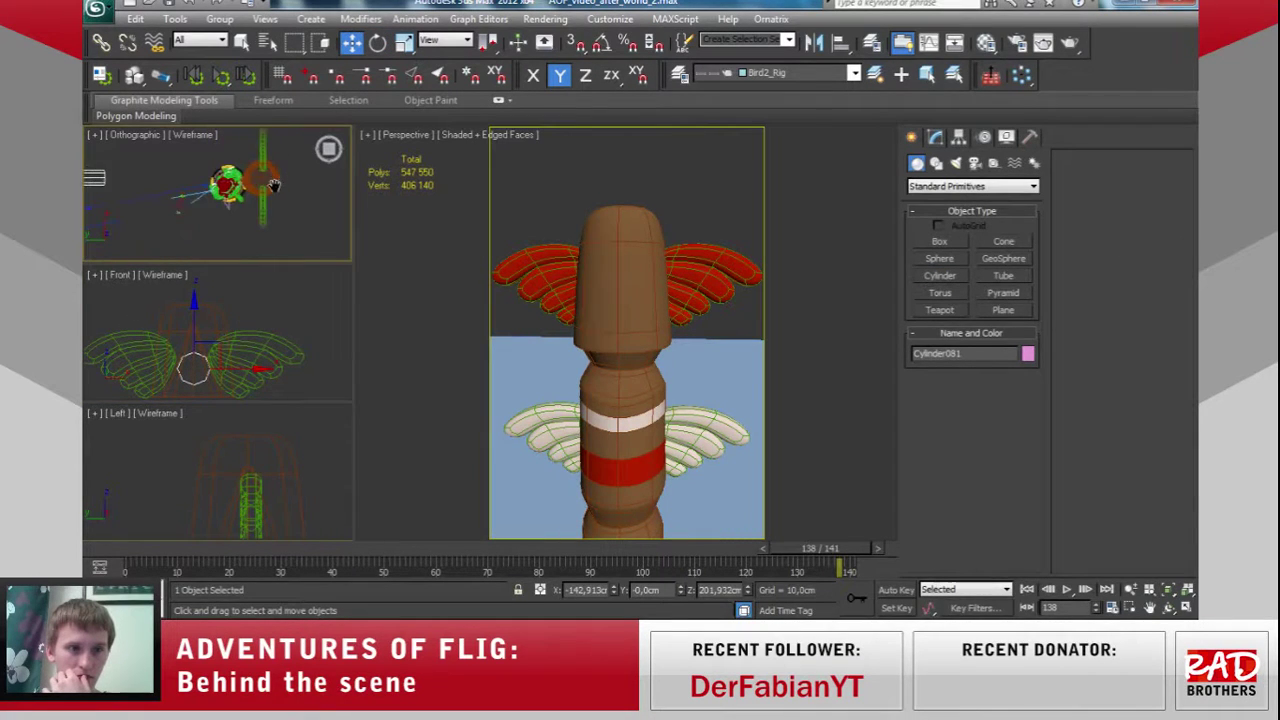
pyautogui.moveTo(94, 184); pyautogui.dragTo(167, 193)
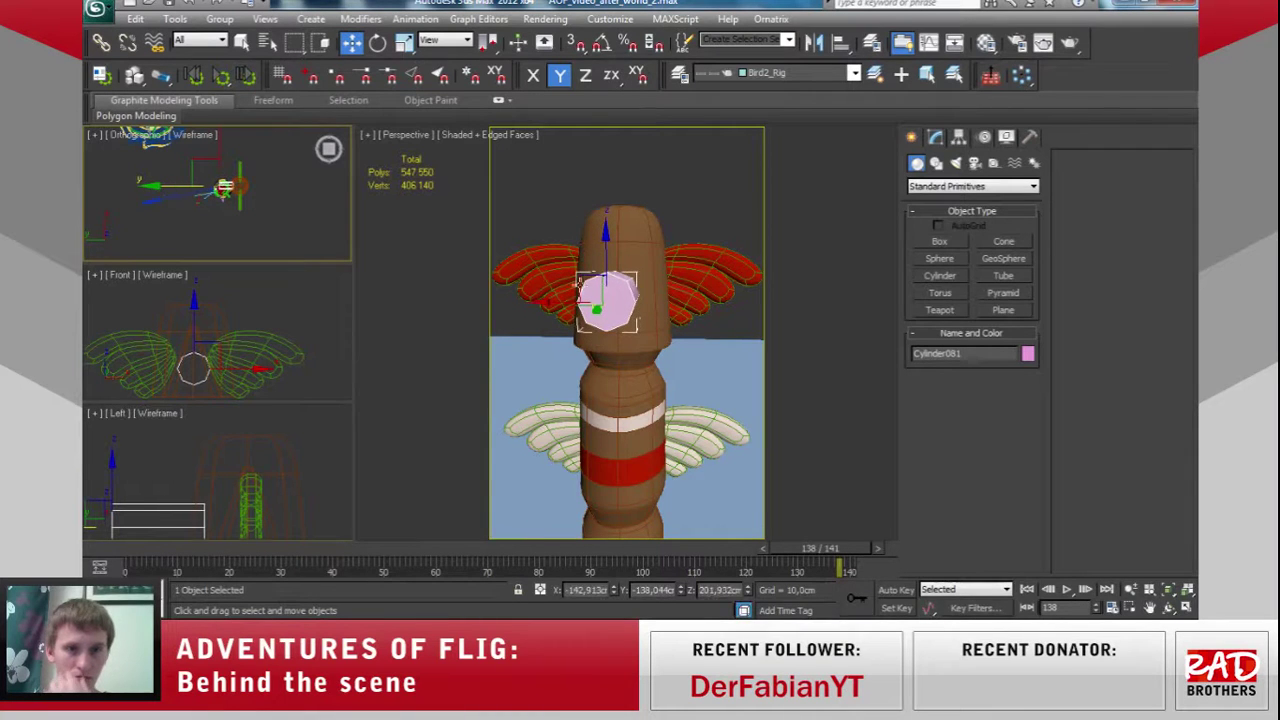
# Orbit the Perspective view around the totem to check the beak cylinder's placement and parameters.
pyautogui.click(632, 305)
pyautogui.keyDown('alt'); pyautogui.moveTo(641, 327); pyautogui.dragTo(579, 345, button='middle'); pyautogui.keyUp('alt')
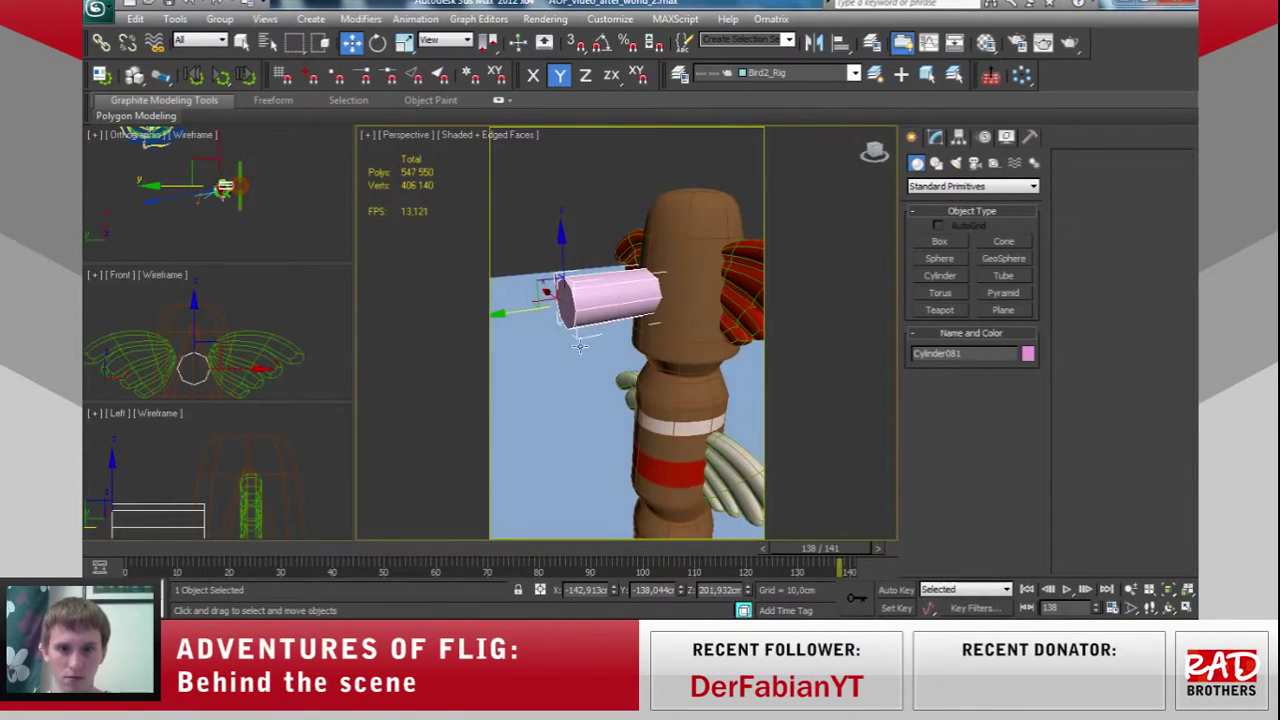
pyautogui.click(935, 137)
pyautogui.moveTo(602, 357)
pyautogui.keyDown('alt'); pyautogui.mouseDown(button='middle')
pyautogui.moveTo(808, 349)
pyautogui.moveTo(611, 347)
pyautogui.moveTo(677, 348)
pyautogui.mouseUp(button='middle'); pyautogui.keyUp('alt')
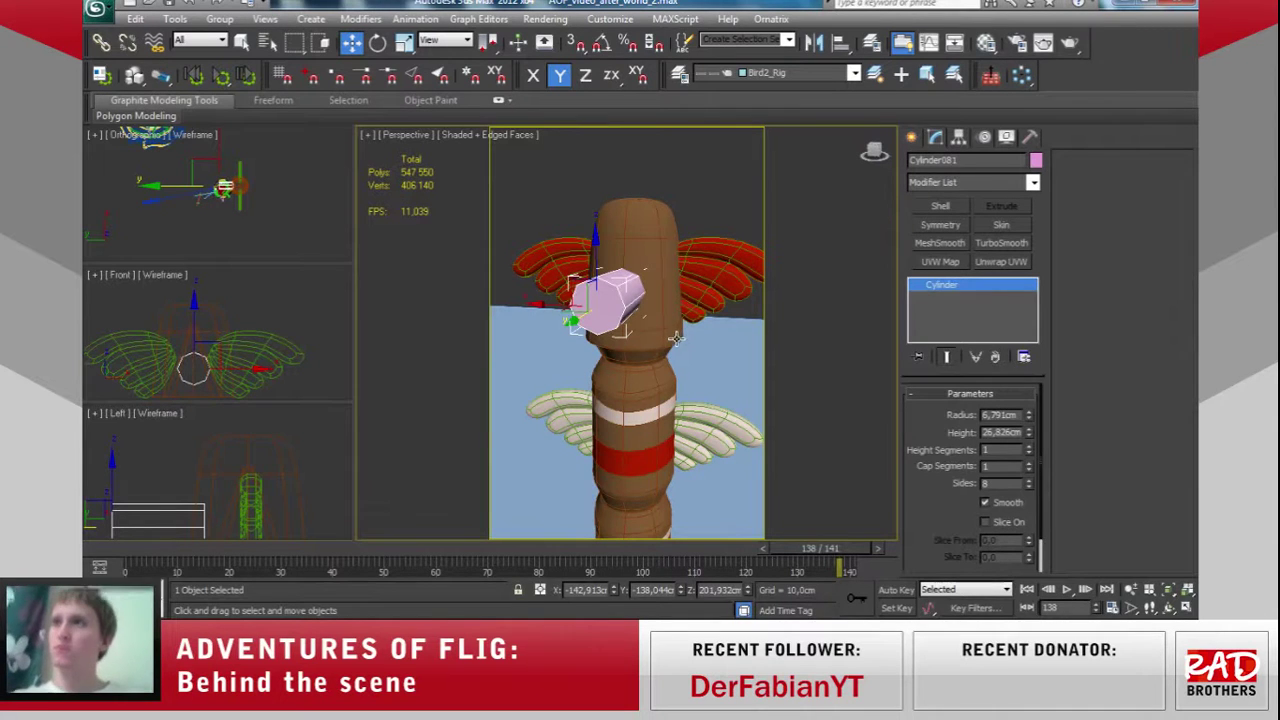
pyautogui.moveTo(692, 301)
pyautogui.keyDown('alt'); pyautogui.mouseDown(button='middle')
pyautogui.moveTo(629, 294)
pyautogui.moveTo(663, 309)
pyautogui.moveTo(865, 287)
pyautogui.mouseUp(button='middle'); pyautogui.keyUp('alt')
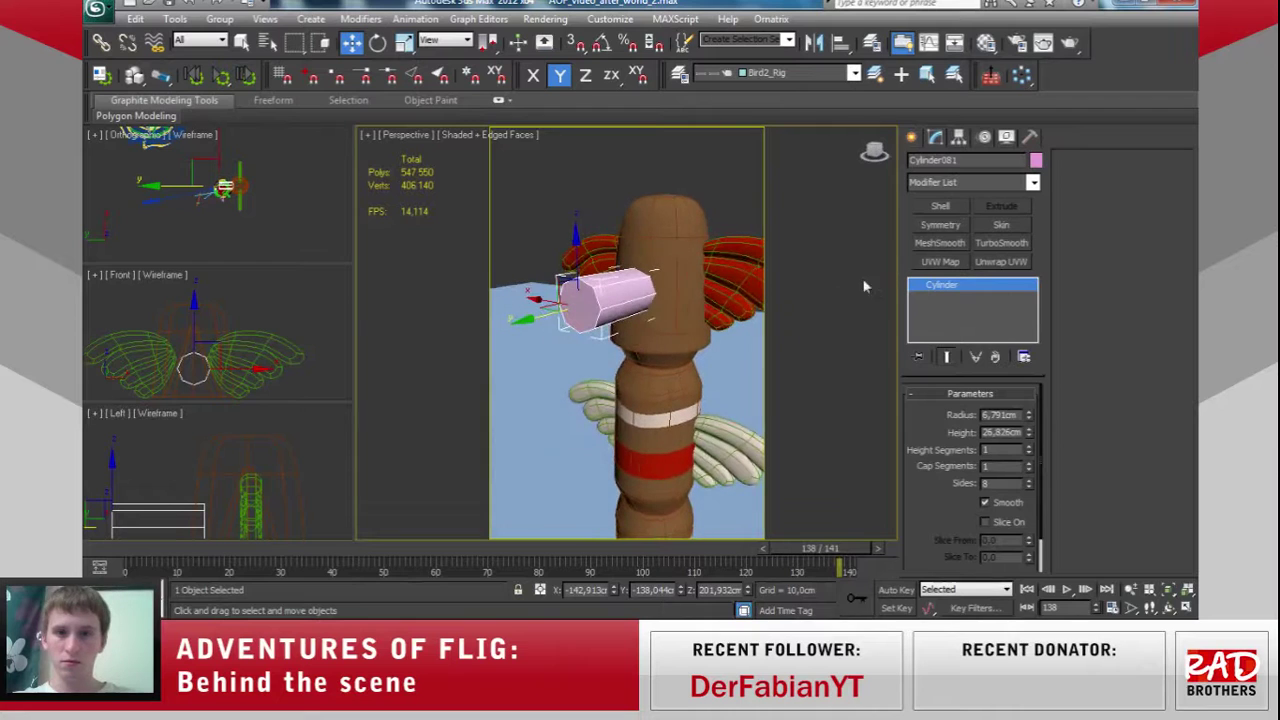
pyautogui.click(910, 140)
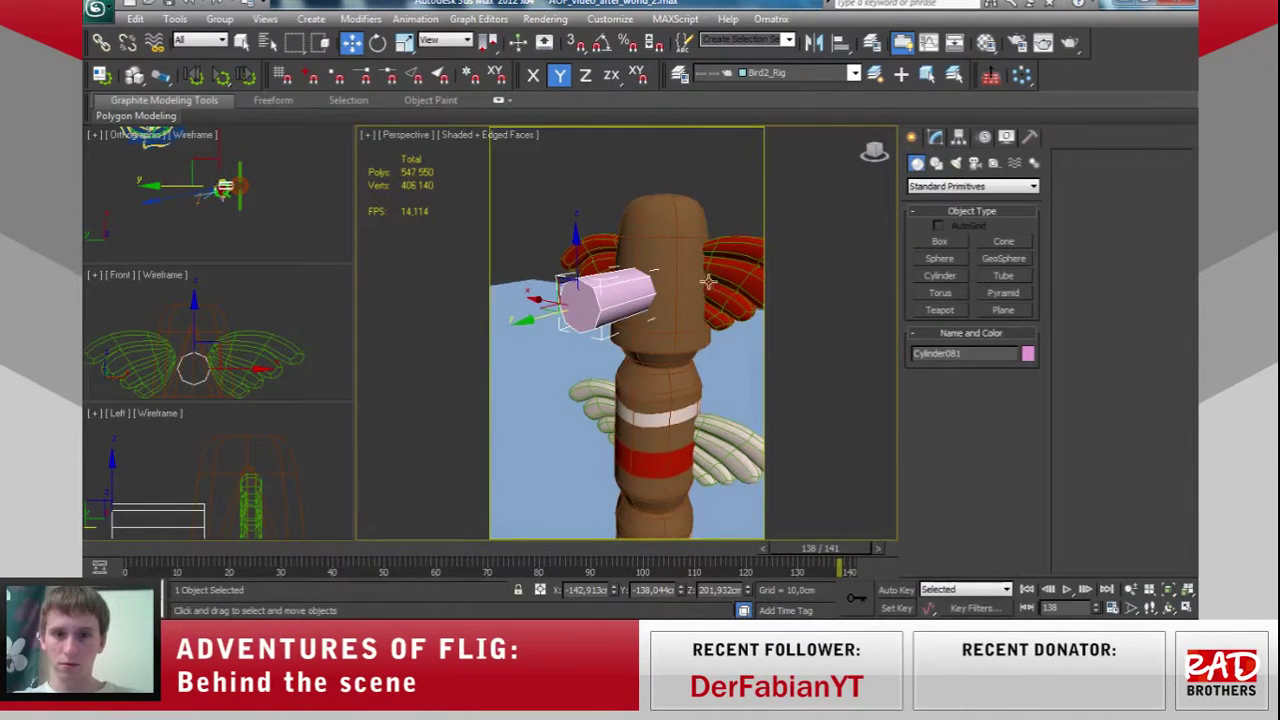
pyautogui.click(935, 137)
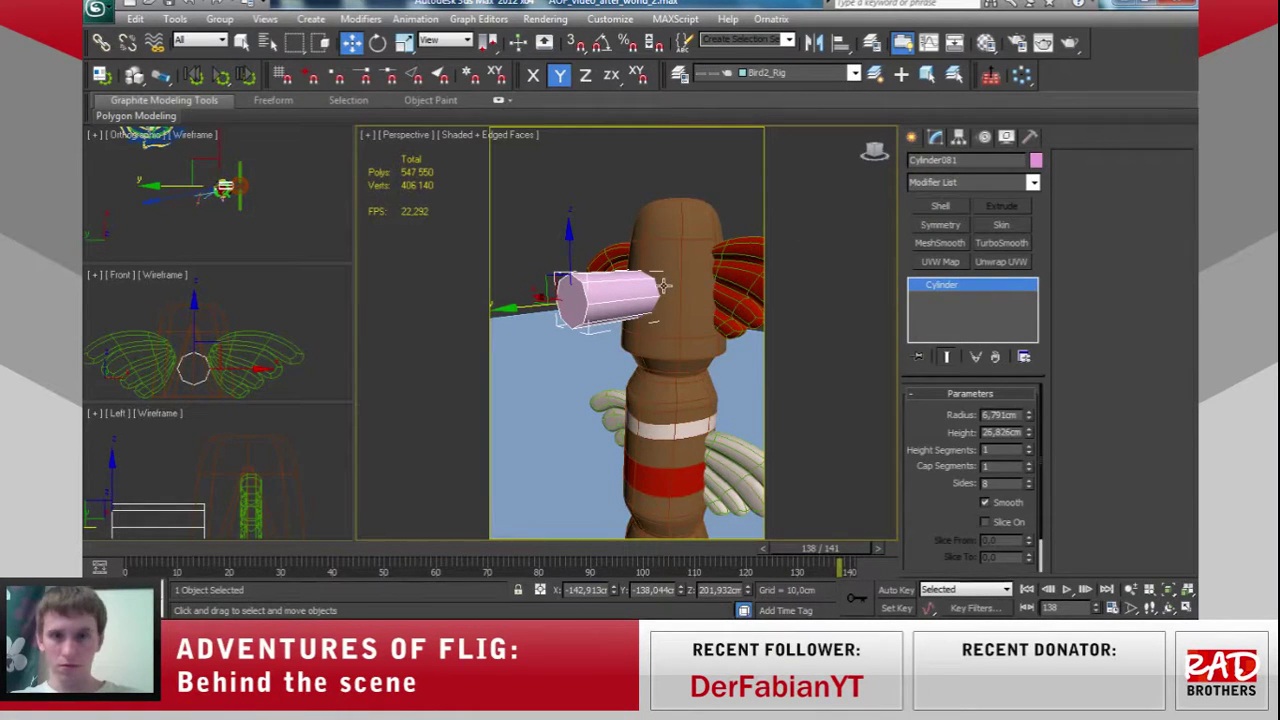
pyautogui.keyDown('alt'); pyautogui.moveTo(593, 331); pyautogui.dragTo(600, 338, button='middle'); pyautogui.keyUp('alt')
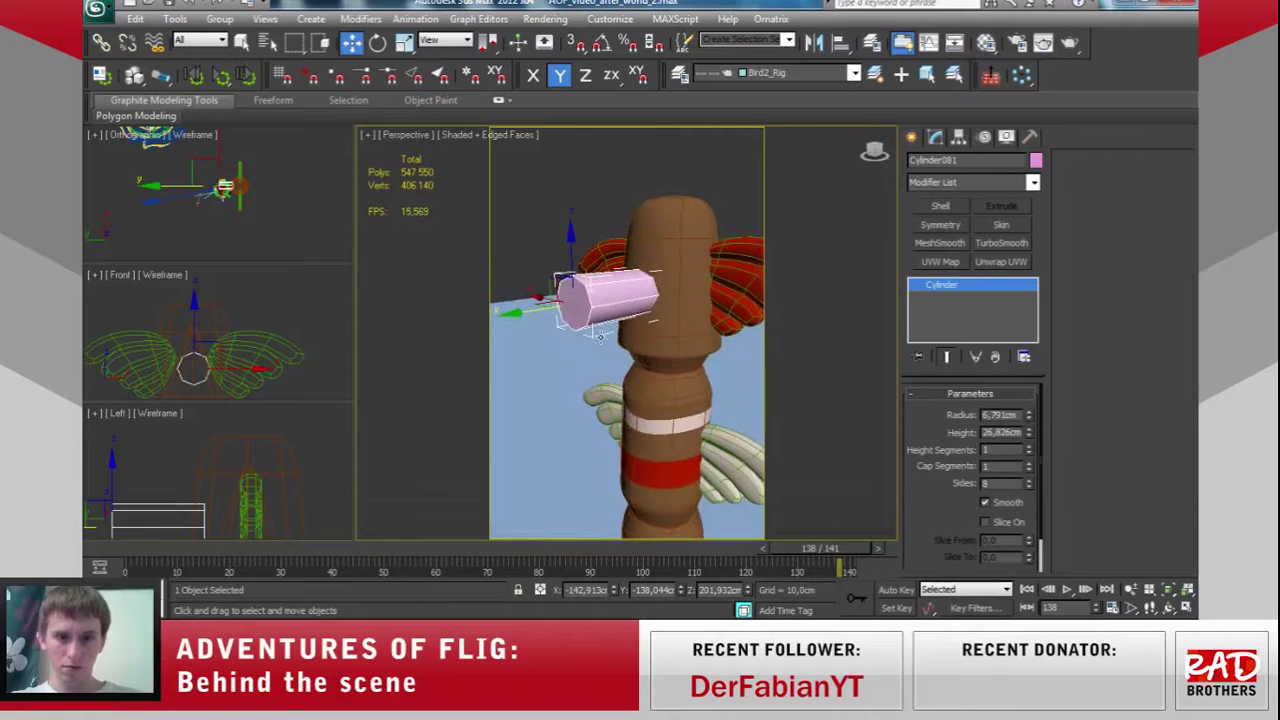
# Convert the cylinder to an Editable Poly and remove its lower and end polygons.
pyautogui.rightClick(626, 309)
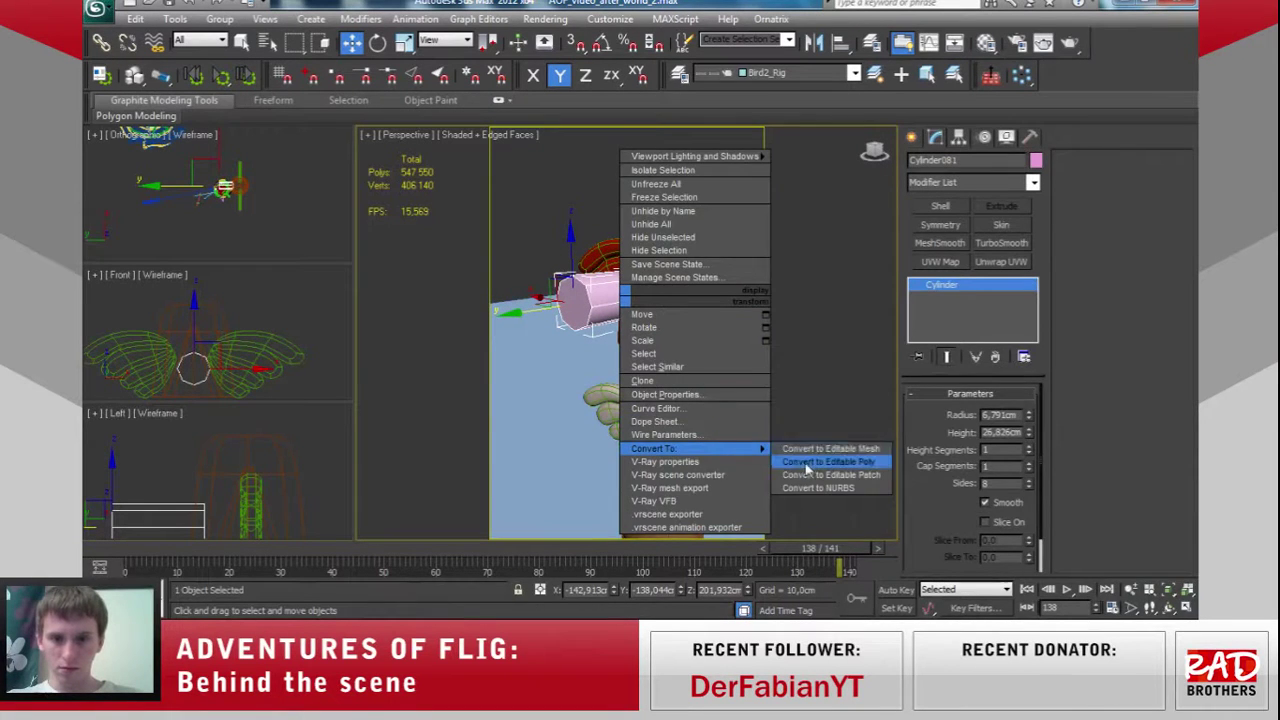
pyautogui.click(800, 460)
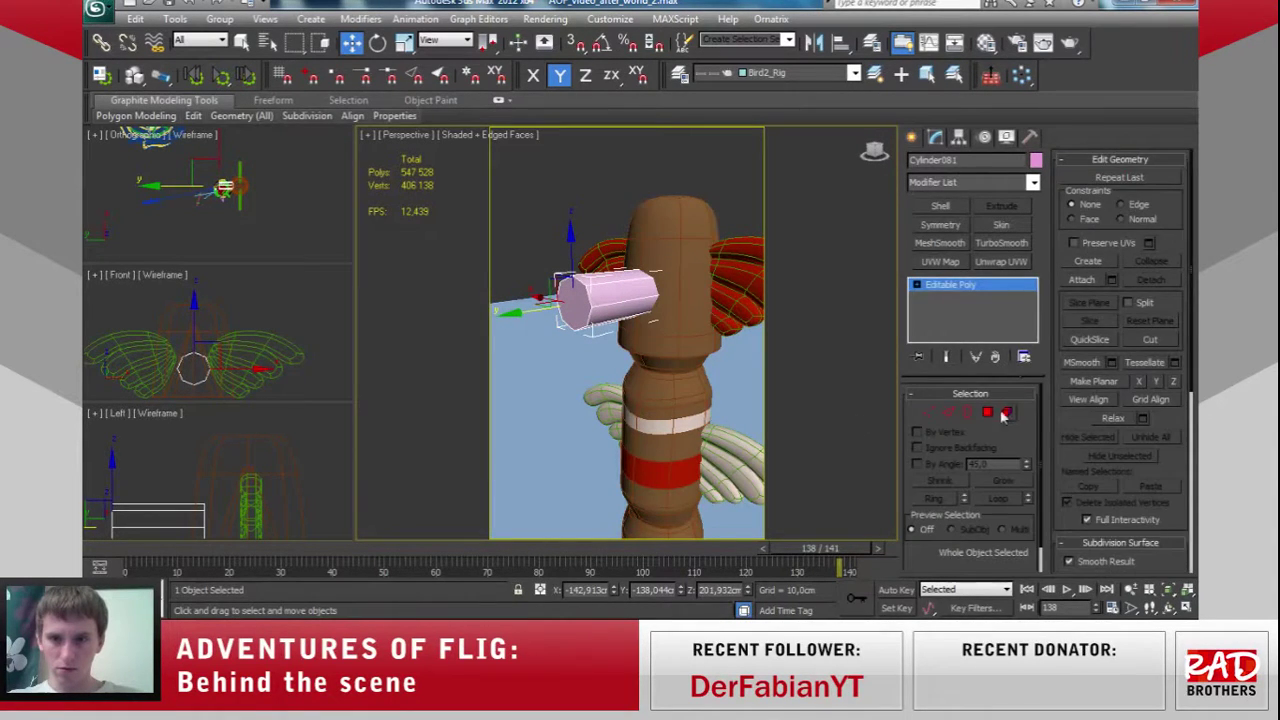
pyautogui.click(988, 413)
pyautogui.moveTo(695, 360)
pyautogui.keyDown('alt'); pyautogui.mouseDown(button='middle')
pyautogui.moveTo(712, 358)
pyautogui.moveTo(591, 377)
pyautogui.mouseUp(button='middle'); pyautogui.keyUp('alt')
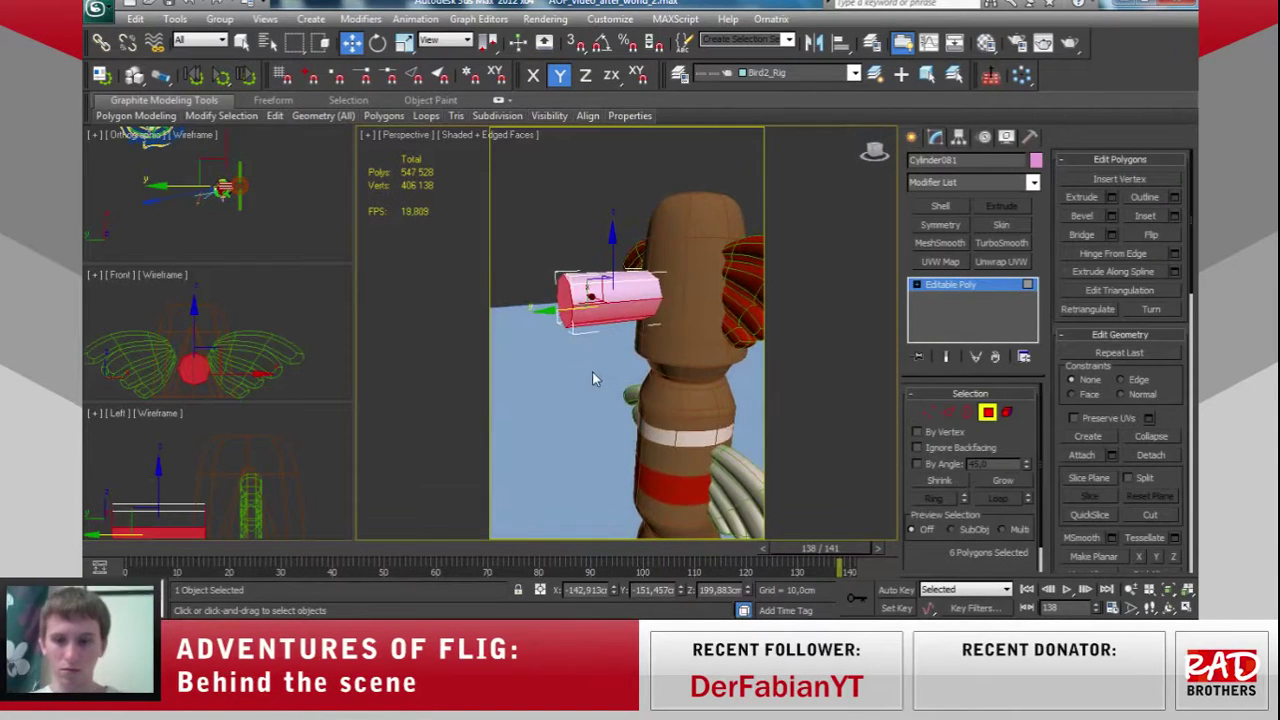
# Scale the outer-end vertices inward to pinch the beak into a point.
pyautogui.click(928, 412)
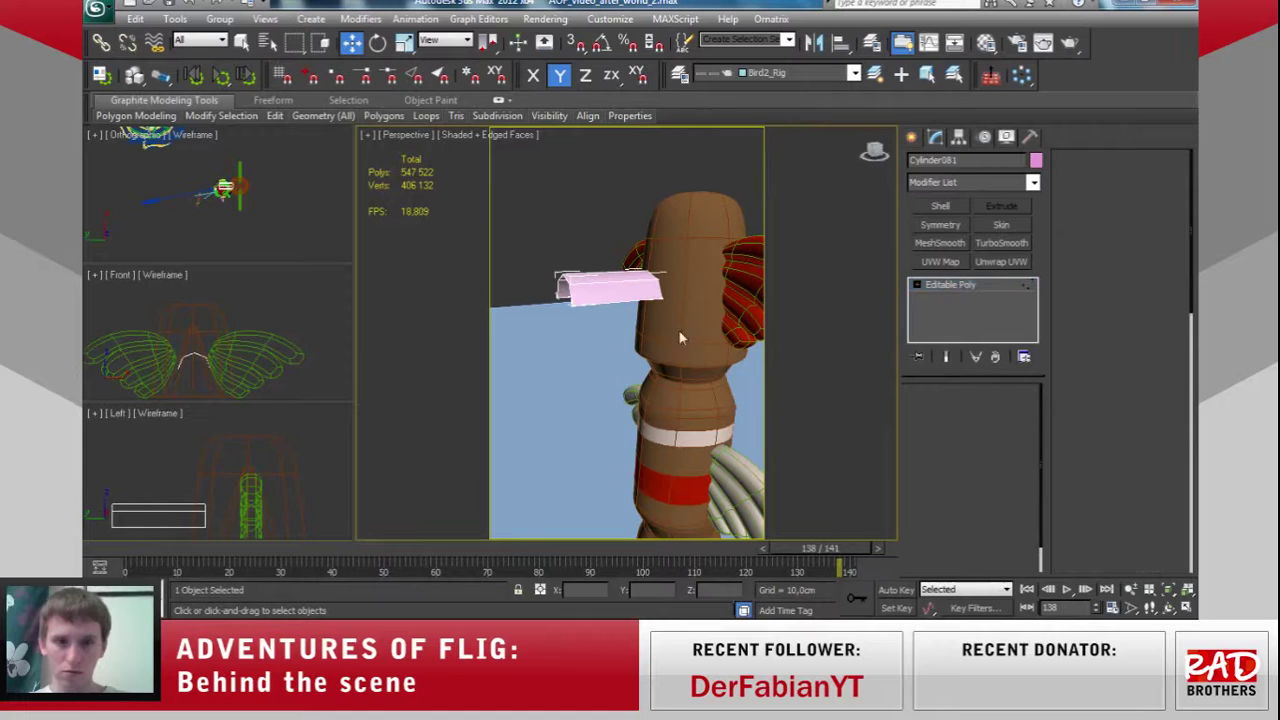
pyautogui.moveTo(540, 262); pyautogui.dragTo(580, 320)
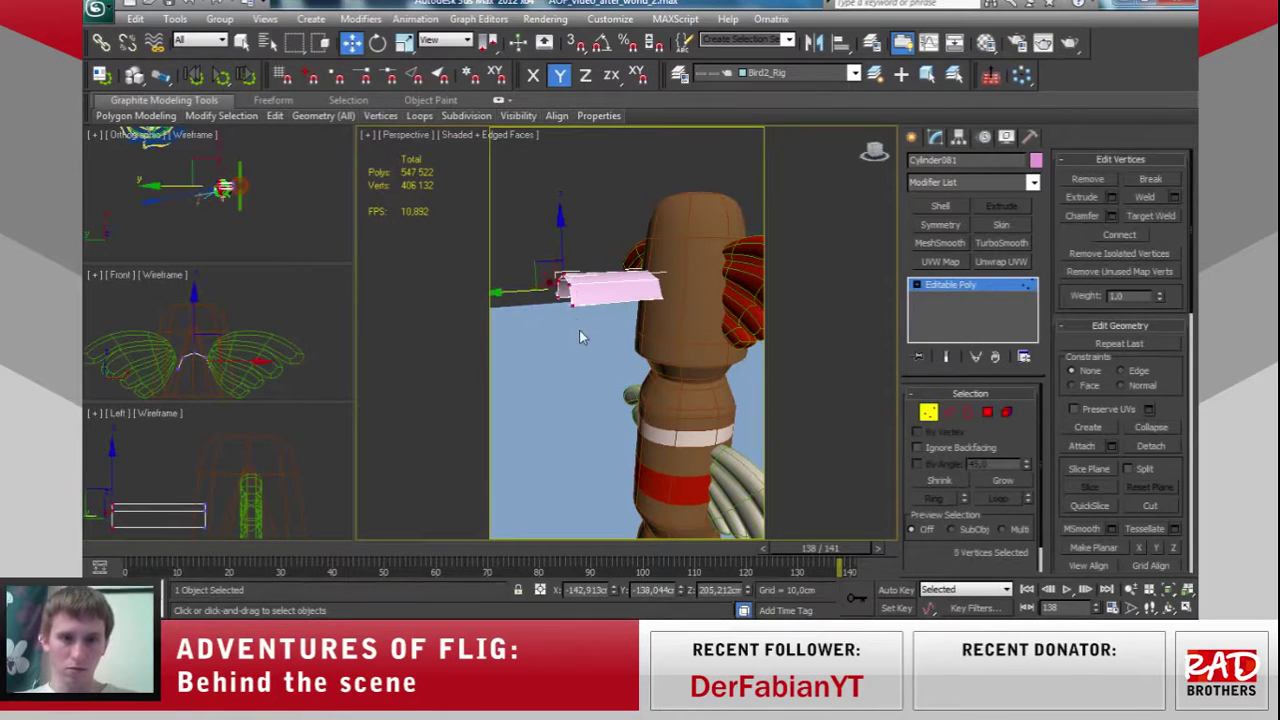
pyautogui.click(403, 45)
pyautogui.moveTo(548, 268); pyautogui.dragTo(595, 408)
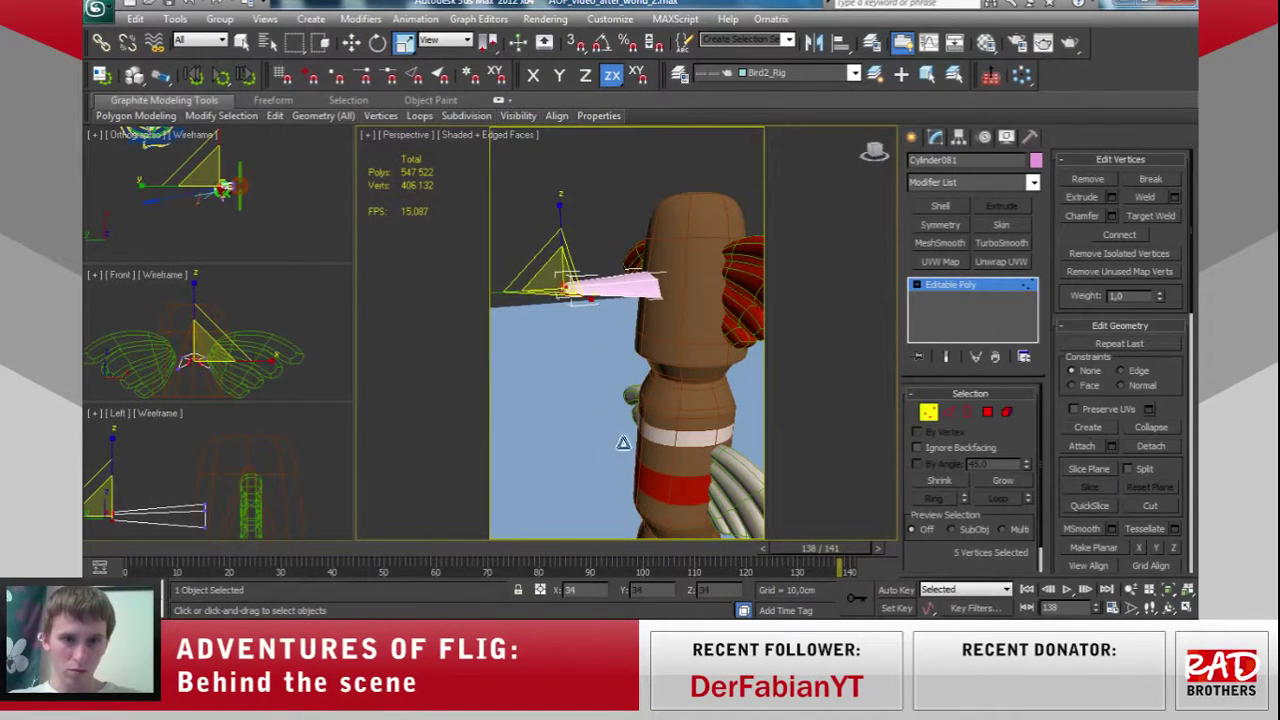
pyautogui.moveTo(642, 398)
pyautogui.keyDown('alt'); pyautogui.mouseDown(button='middle')
pyautogui.moveTo(585, 345)
pyautogui.moveTo(840, 382)
pyautogui.mouseUp(button='middle'); pyautogui.keyUp('alt')
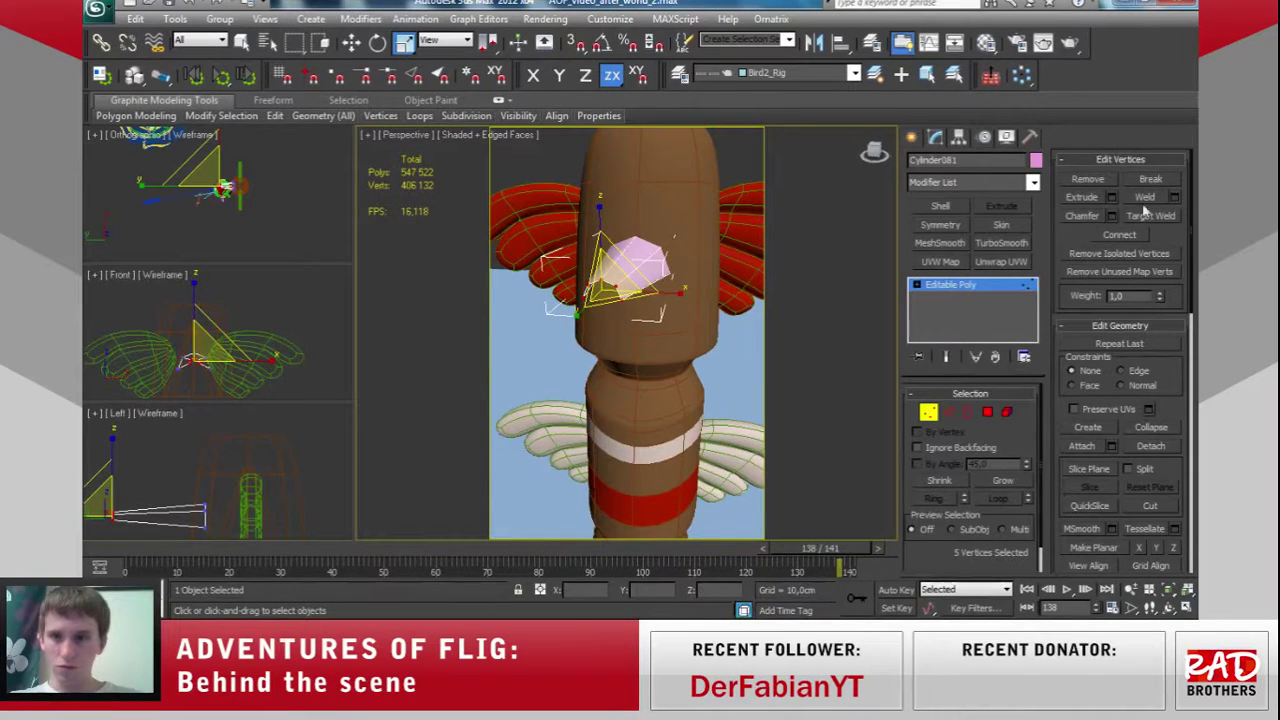
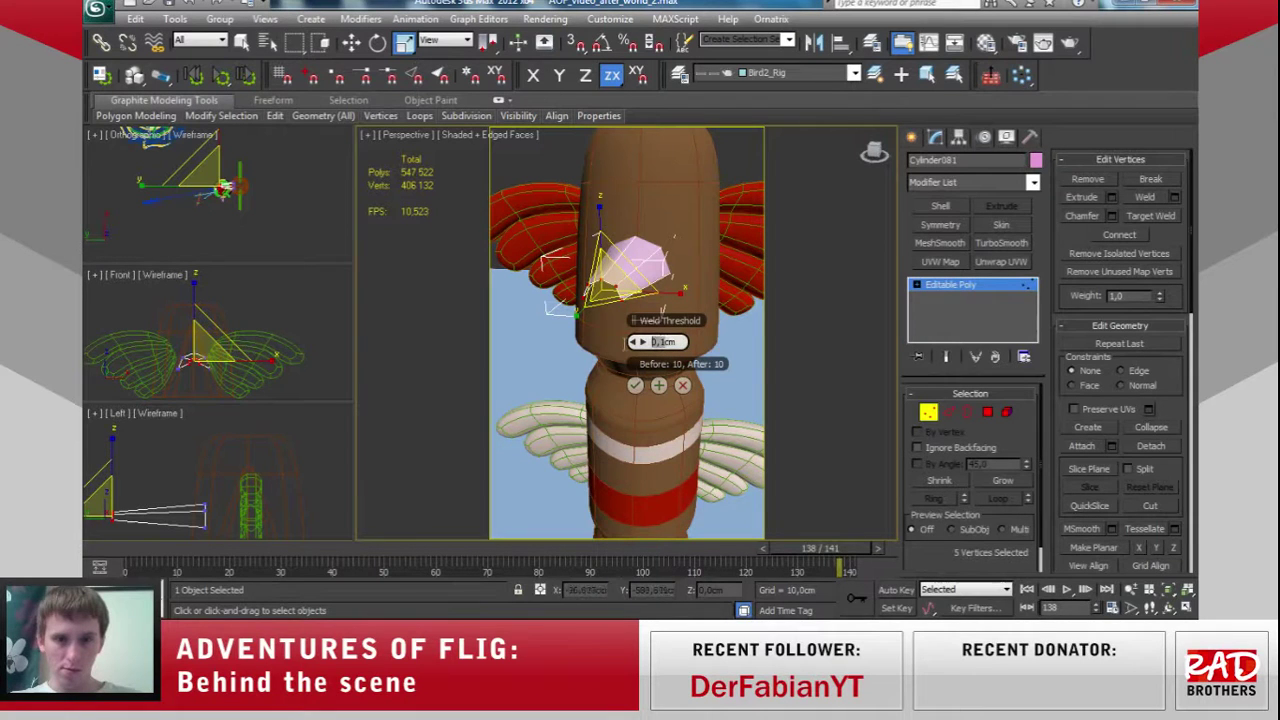
# Weld the beak's close-together vertices with a 1cm threshold.
pyautogui.write('1')
pyautogui.press('Return')
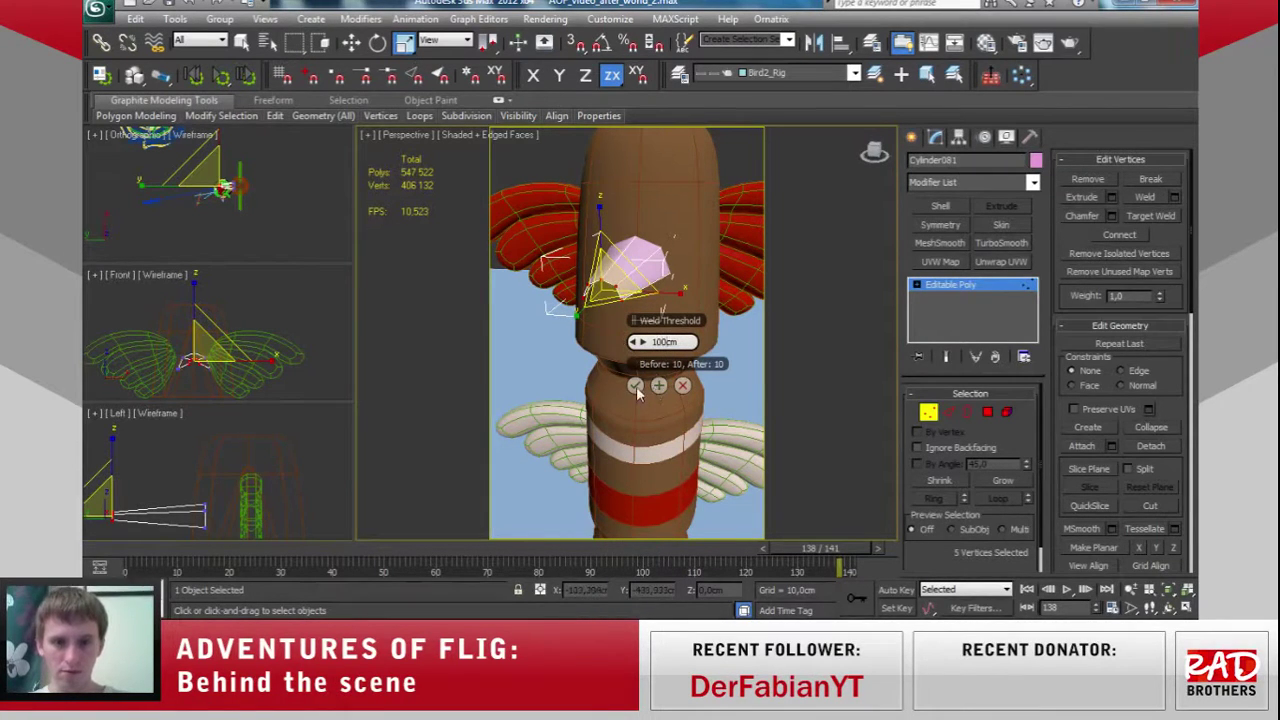
pyautogui.click(636, 386)
# Quick Slice a new ring of vertices across the beak cone in the Left viewport.
pyautogui.keyDown('alt'); pyautogui.moveTo(636, 386); pyautogui.dragTo(435, 233, button='middle'); pyautogui.keyUp('alt')
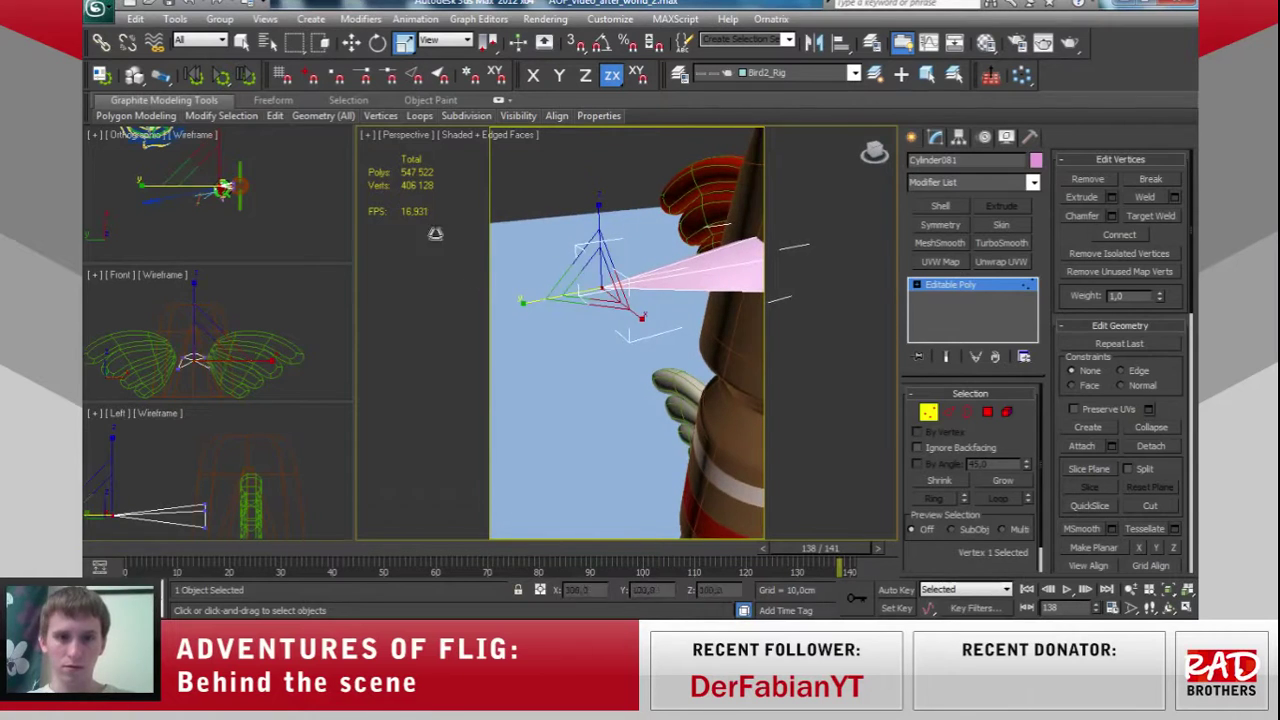
pyautogui.click(407, 160)
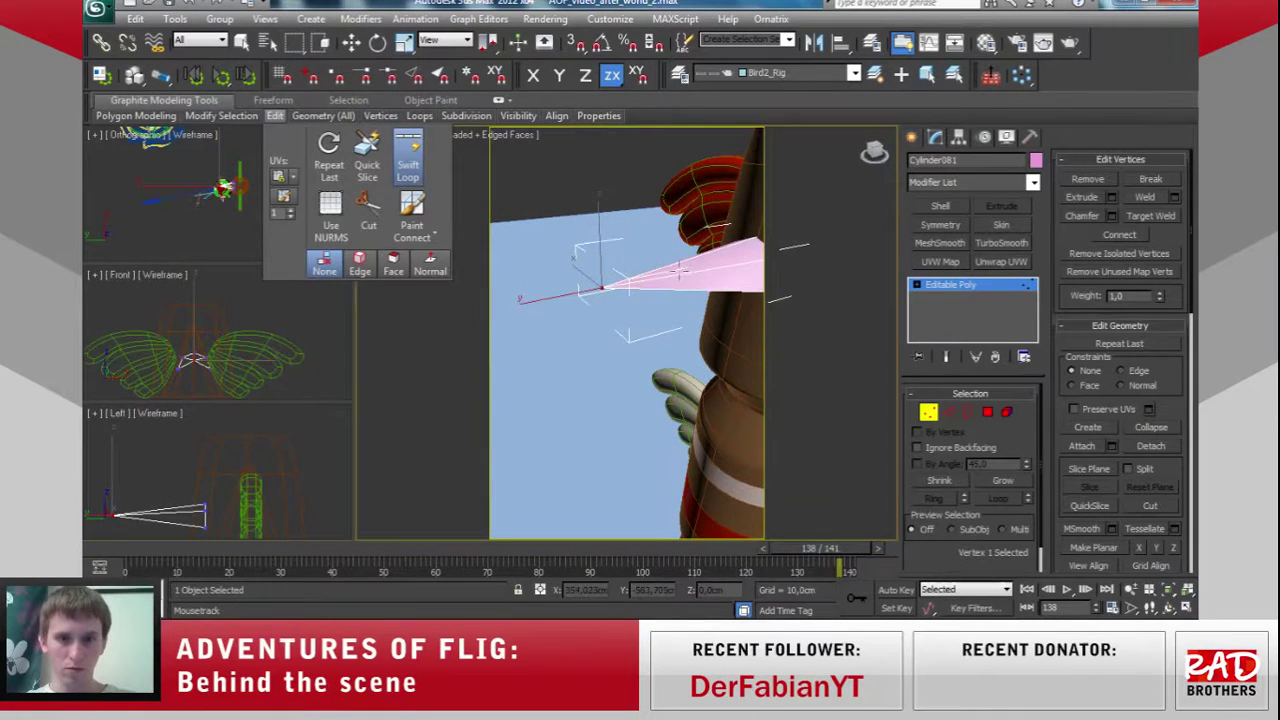
pyautogui.click(367, 158)
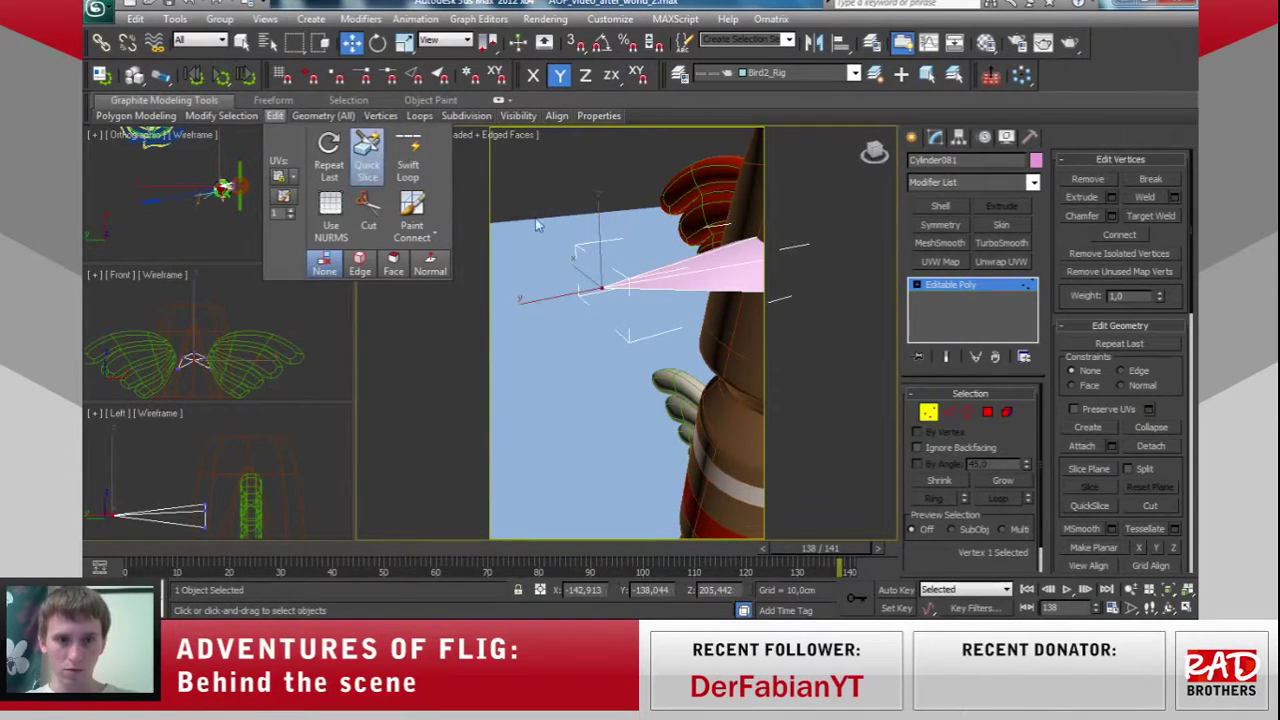
pyautogui.click(156, 532)
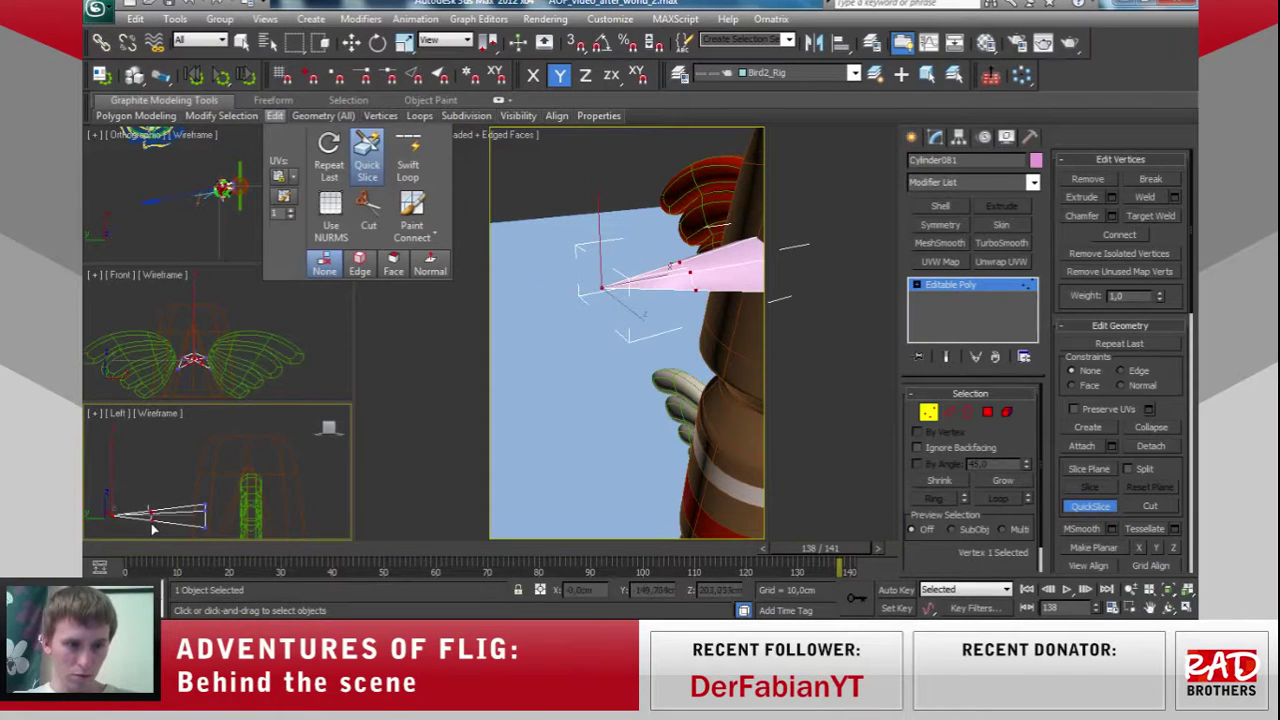
pyautogui.click(149, 530)
pyautogui.click(367, 158)
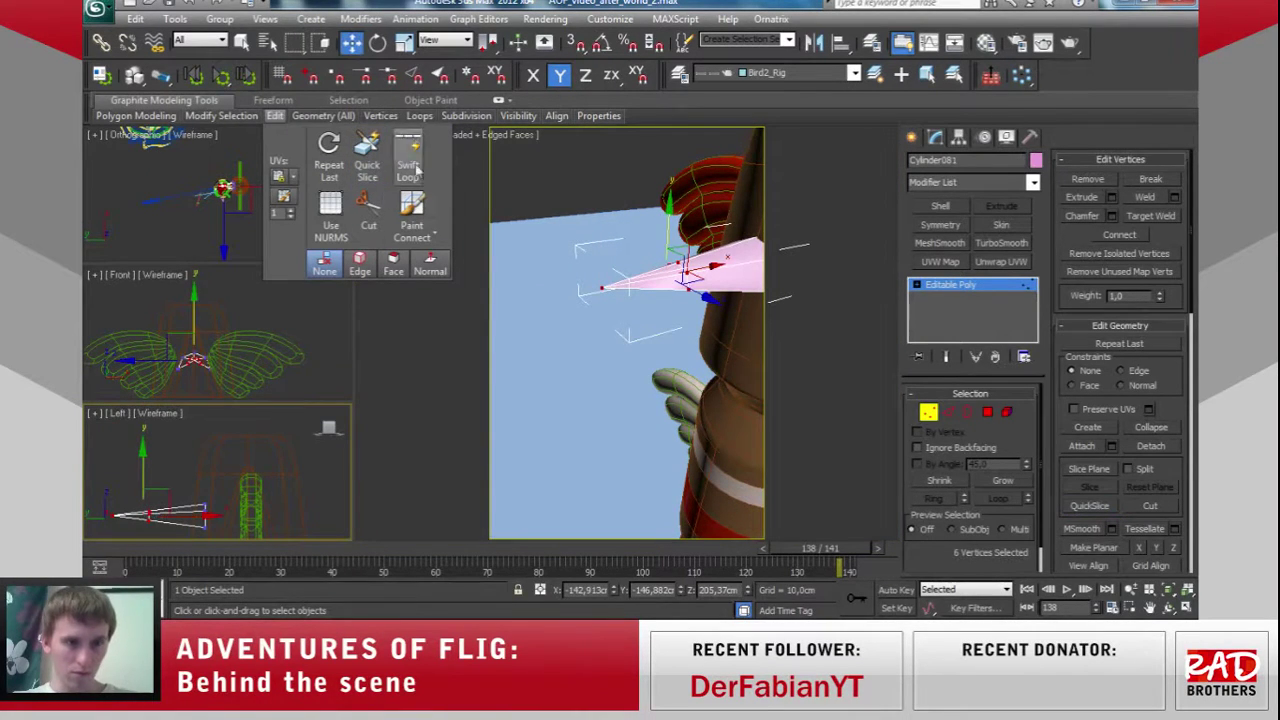
pyautogui.click(124, 492)
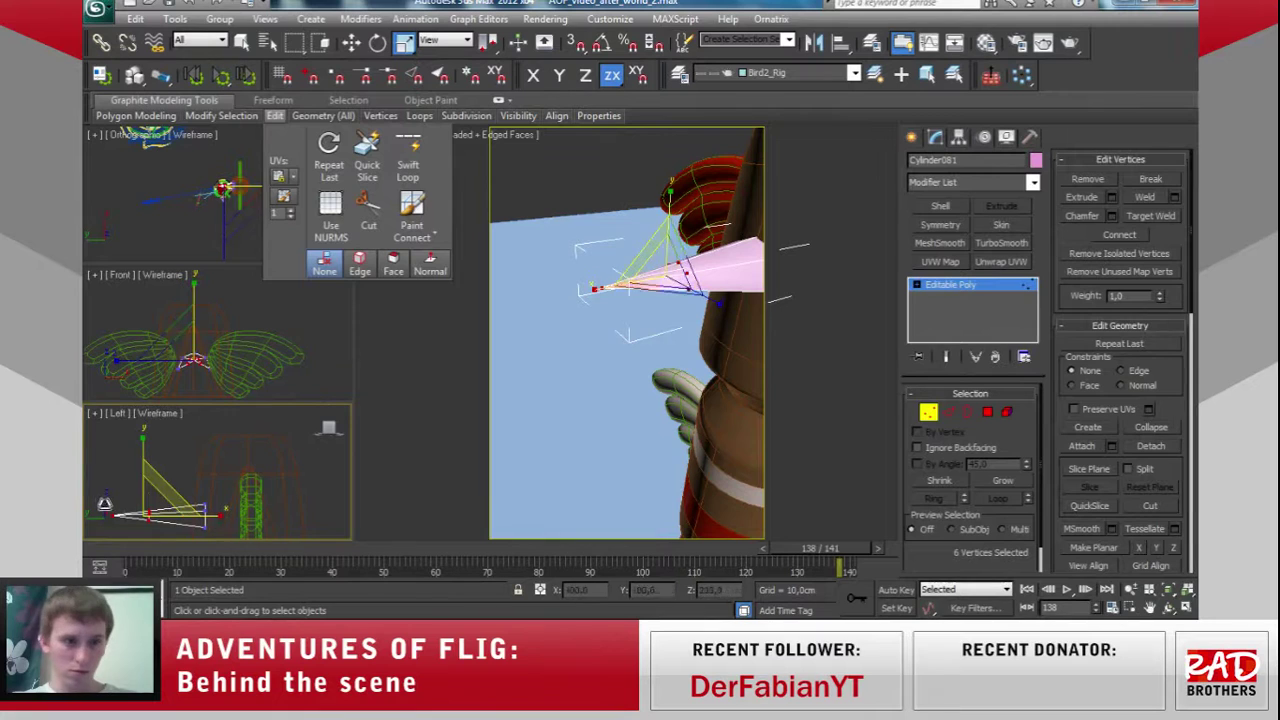
# Select five beak vertices, shift them slightly along X and scale them taller.
pyautogui.moveTo(158, 540)
pyautogui.mouseDown()
pyautogui.moveTo(159, 470)
pyautogui.moveTo(170, 490)
pyautogui.moveTo(147, 490)
pyautogui.mouseUp()
pyautogui.press('w')
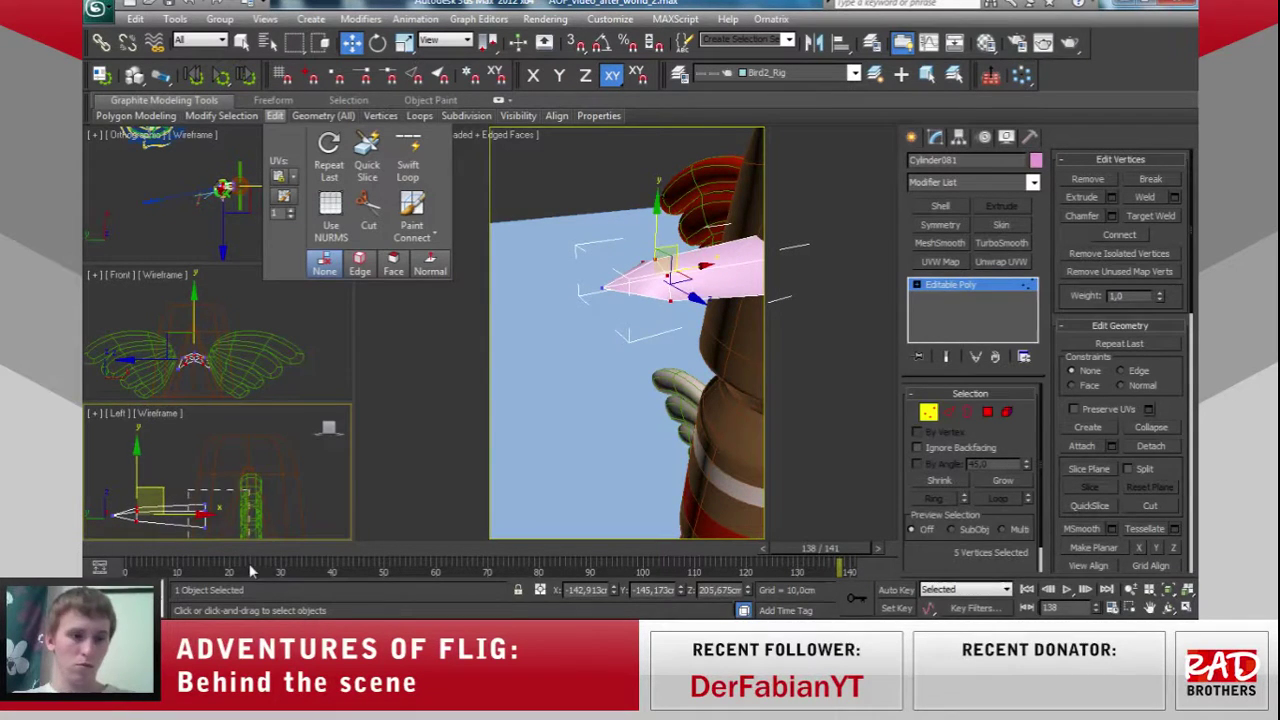
pyautogui.hotkey('ctrl', 'z')
pyautogui.moveTo(253, 518); pyautogui.dragTo(248, 520)
pyautogui.moveTo(410, 461)
pyautogui.keyDown('alt'); pyautogui.mouseDown(button='middle')
pyautogui.moveTo(730, 358)
pyautogui.moveTo(640, 330)
pyautogui.mouseUp(button='middle'); pyautogui.keyUp('alt')
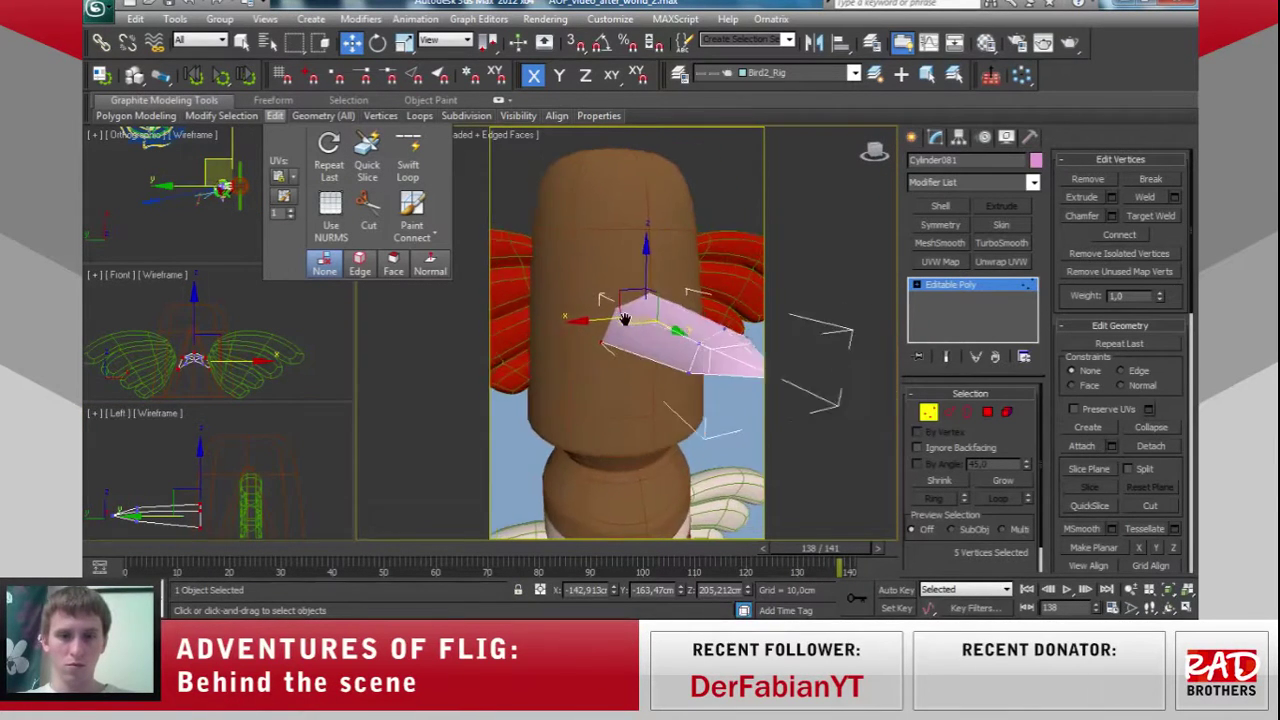
pyautogui.click(405, 42)
pyautogui.moveTo(631, 240); pyautogui.dragTo(628, 217)
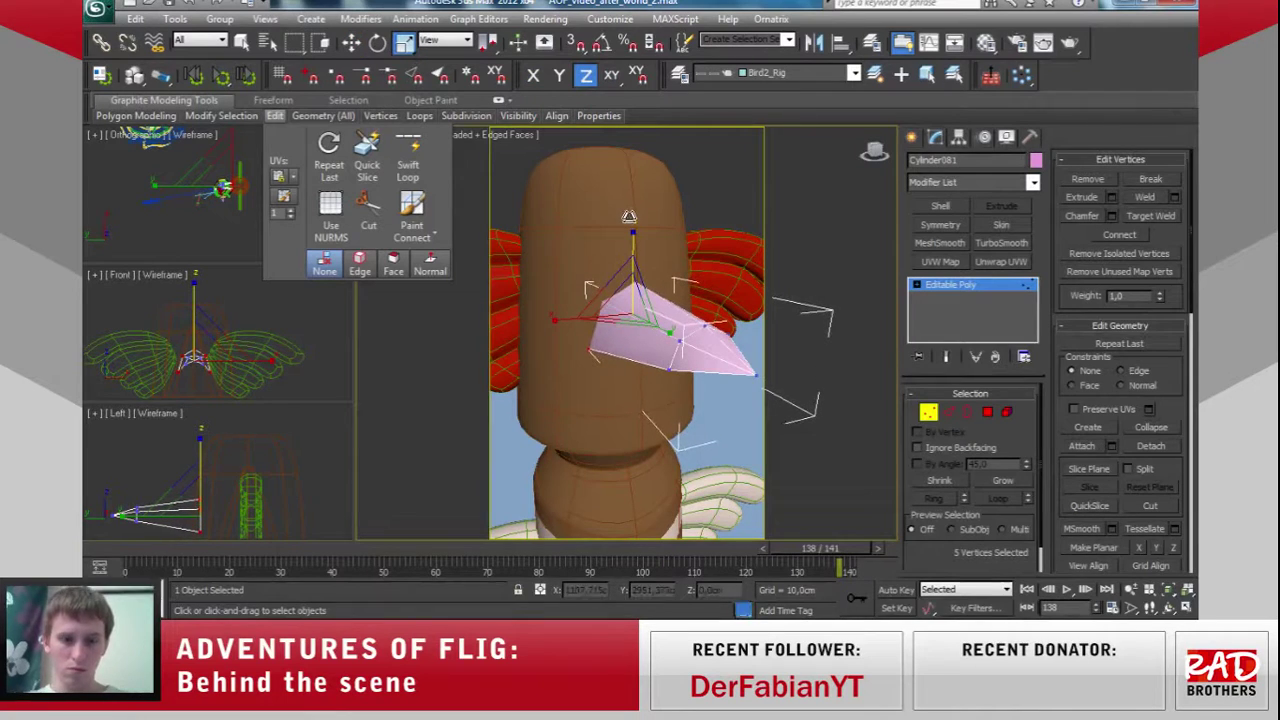
pyautogui.click(351, 42)
# In the Left view, select the beak's tip vertices and nudge them along Y.
pyautogui.keyDown('alt'); pyautogui.moveTo(640, 300); pyautogui.dragTo(702, 307, button='middle'); pyautogui.keyUp('alt')
pyautogui.middleClick(347, 413)
pyautogui.press('z')
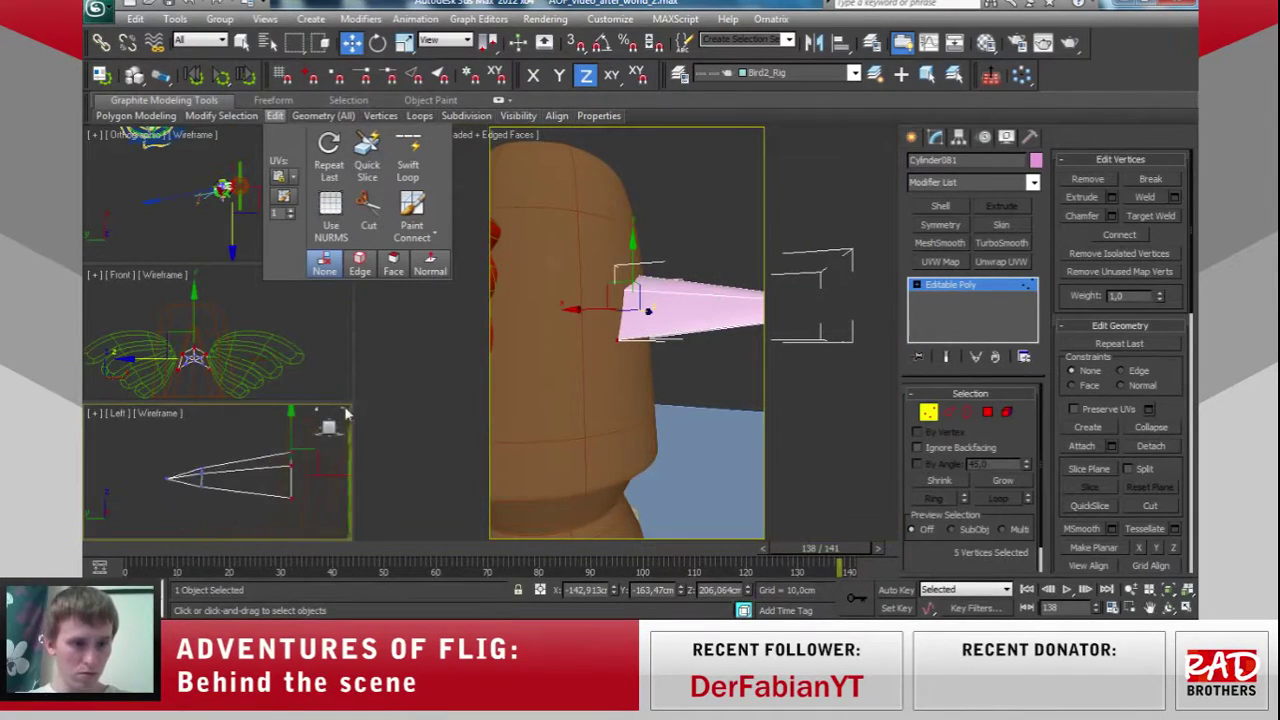
pyautogui.moveTo(201, 458); pyautogui.dragTo(222, 500)
pyautogui.moveTo(201, 445); pyautogui.dragTo(202, 442)
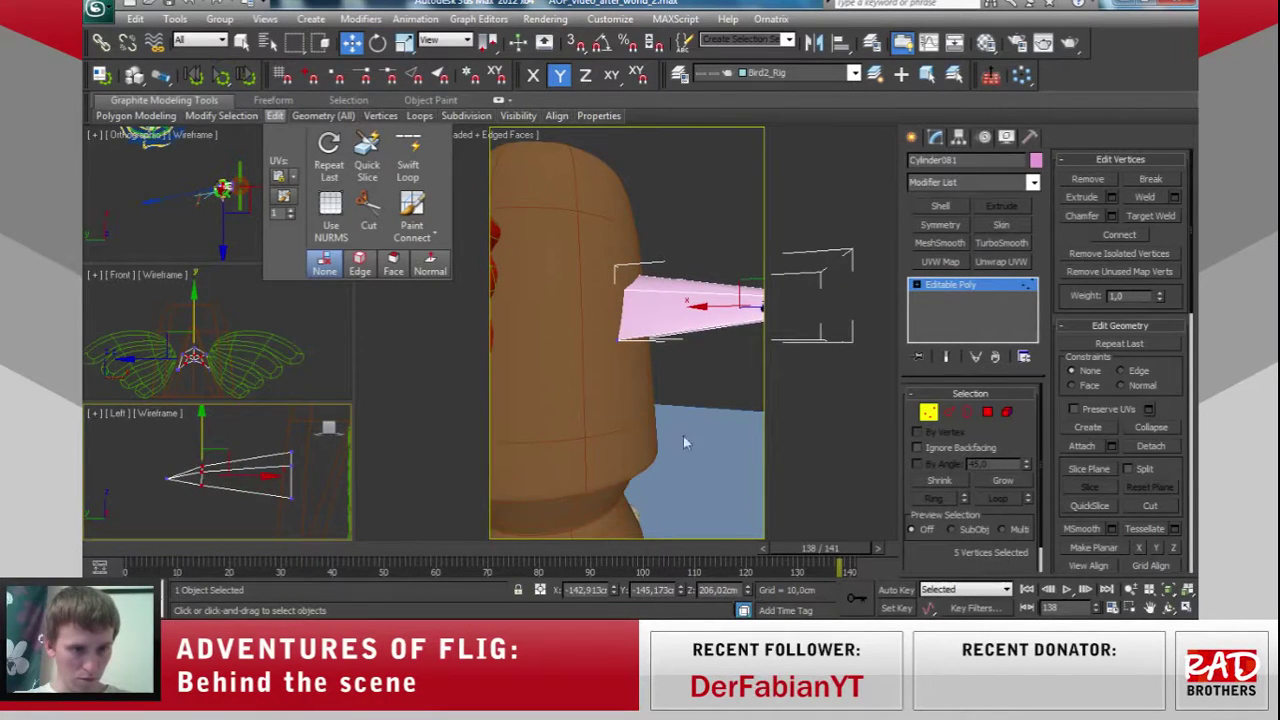
pyautogui.keyDown('alt'); pyautogui.moveTo(823, 402); pyautogui.dragTo(555, 383, button='middle'); pyautogui.keyUp('alt')
pyautogui.keyDown('alt'); pyautogui.moveTo(698, 377); pyautogui.dragTo(621, 391, button='middle'); pyautogui.keyUp('alt')
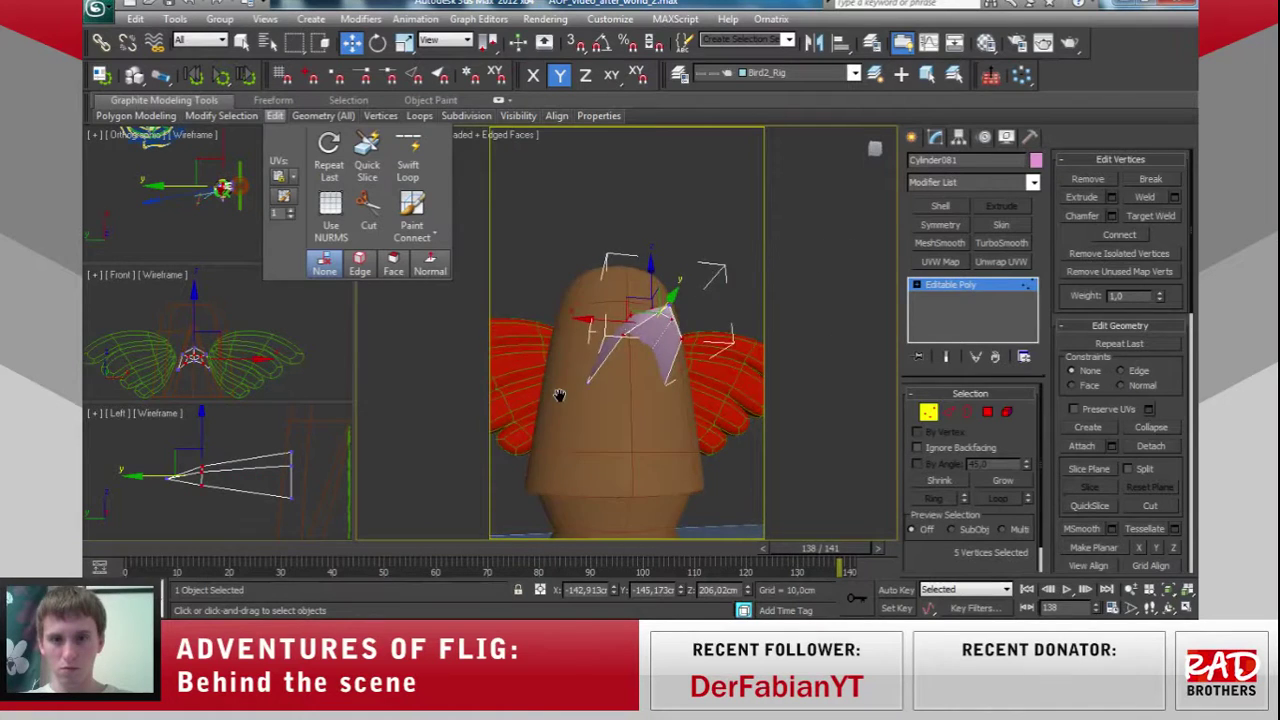
pyautogui.moveTo(698, 425)
pyautogui.keyDown('alt'); pyautogui.mouseDown(button='middle')
pyautogui.moveTo(689, 409)
pyautogui.moveTo(900, 416)
pyautogui.mouseUp(button='middle'); pyautogui.keyUp('alt')
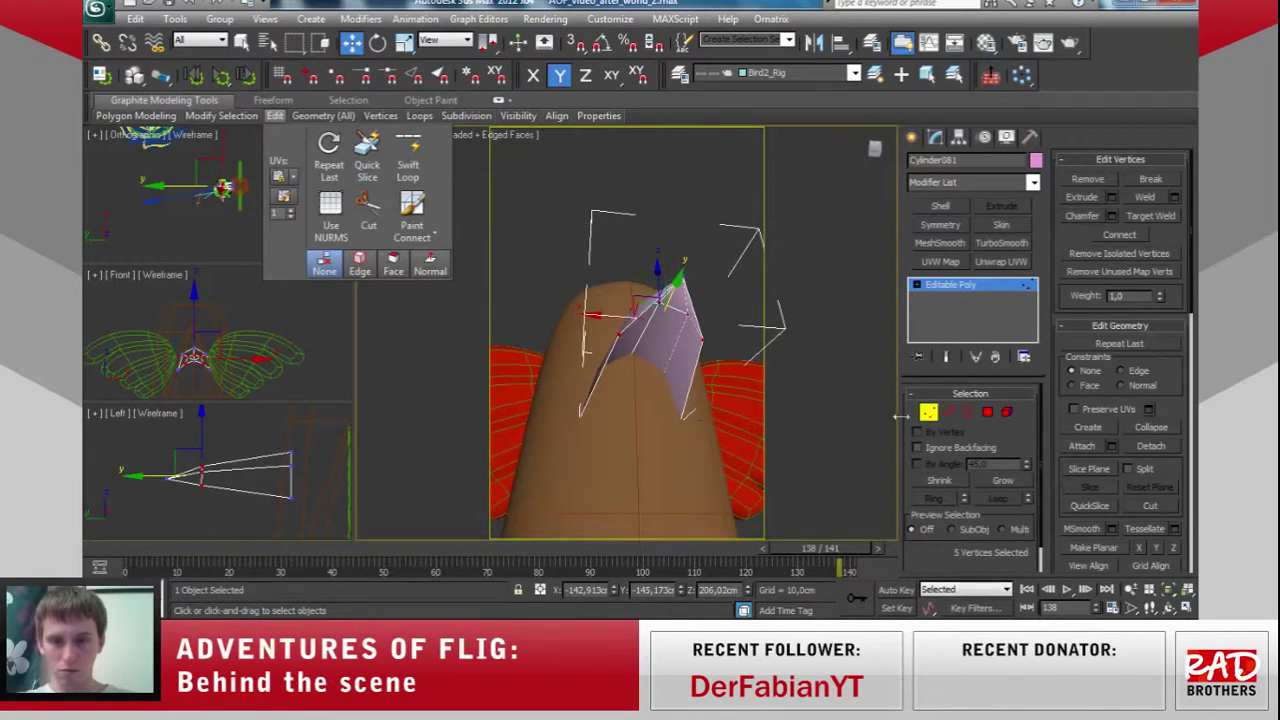
# In Edge mode, select four beak edges and move them to open the beak.
pyautogui.click(951, 413)
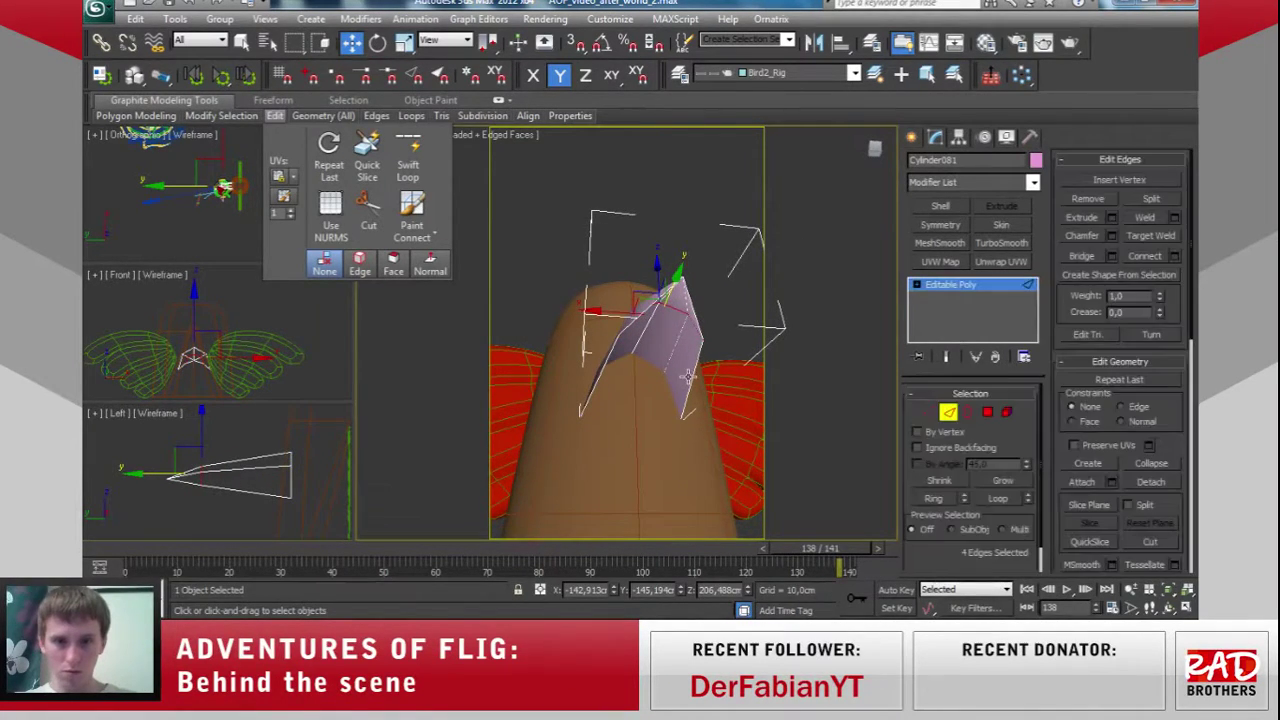
pyautogui.click(697, 320)
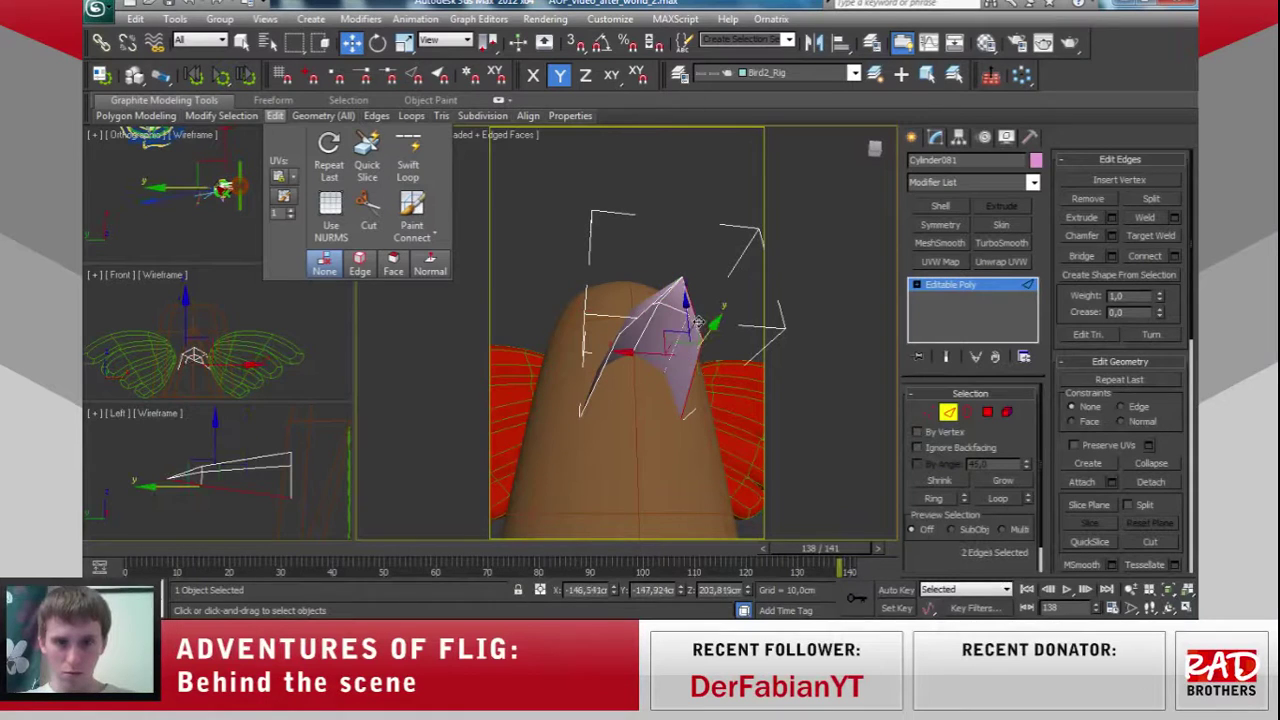
pyautogui.keyDown('ctrl'); pyautogui.click(640, 313); pyautogui.keyUp('ctrl')
pyautogui.keyDown('ctrl'); pyautogui.click(596, 387); pyautogui.keyUp('ctrl')
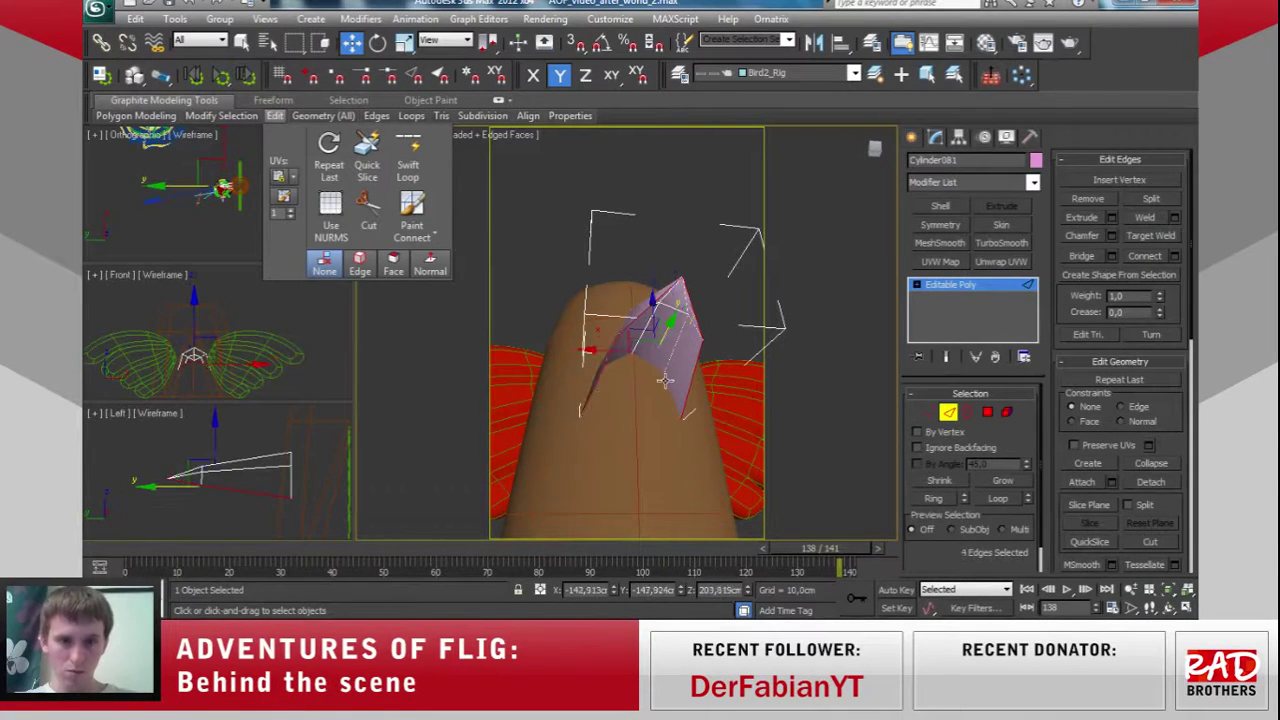
pyautogui.click(404, 42)
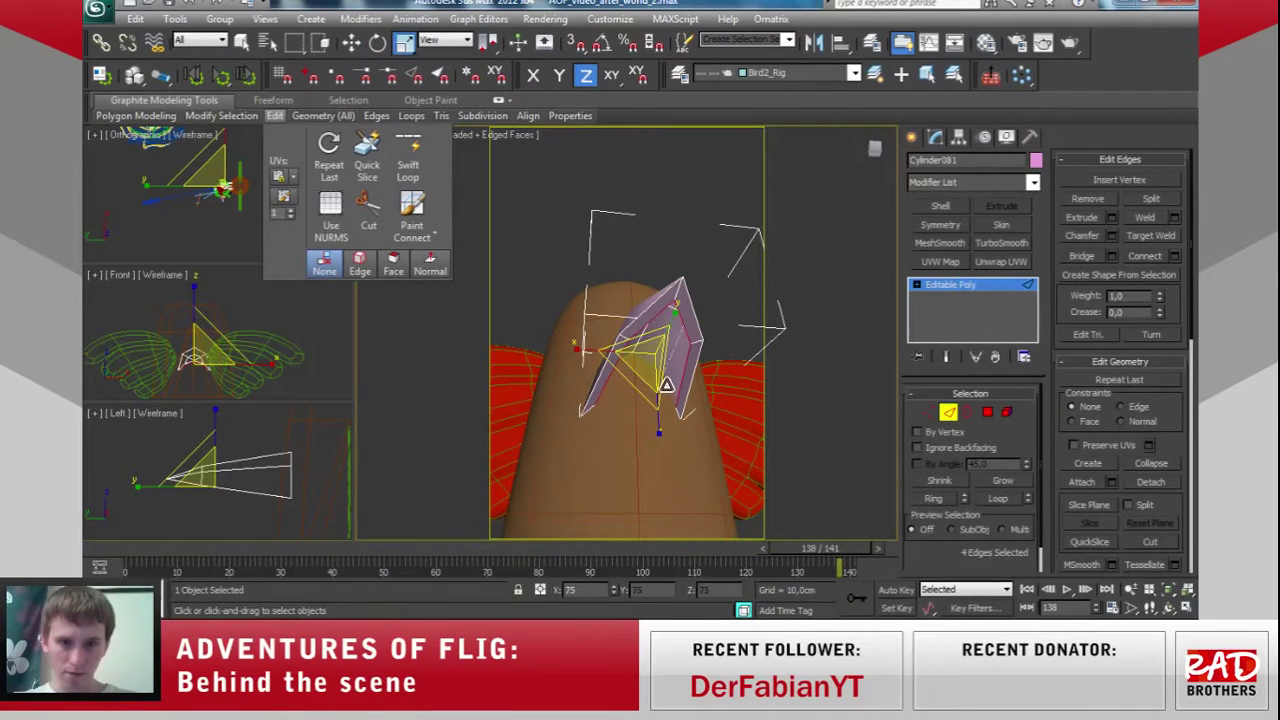
pyautogui.press('w')
pyautogui.keyDown('alt'); pyautogui.moveTo(666, 385); pyautogui.dragTo(680, 370, button='middle'); pyautogui.keyUp('alt')
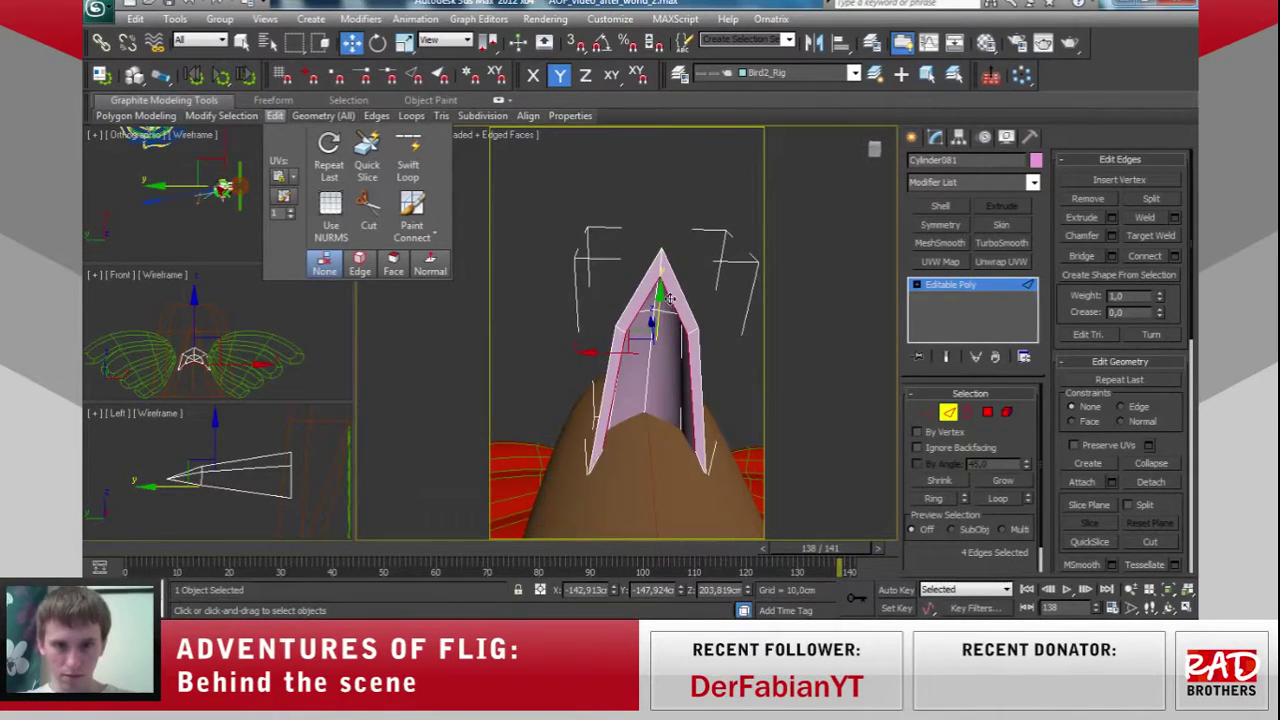
pyautogui.scroll(3, 196, 437)
pyautogui.scroll(3, 196, 437)
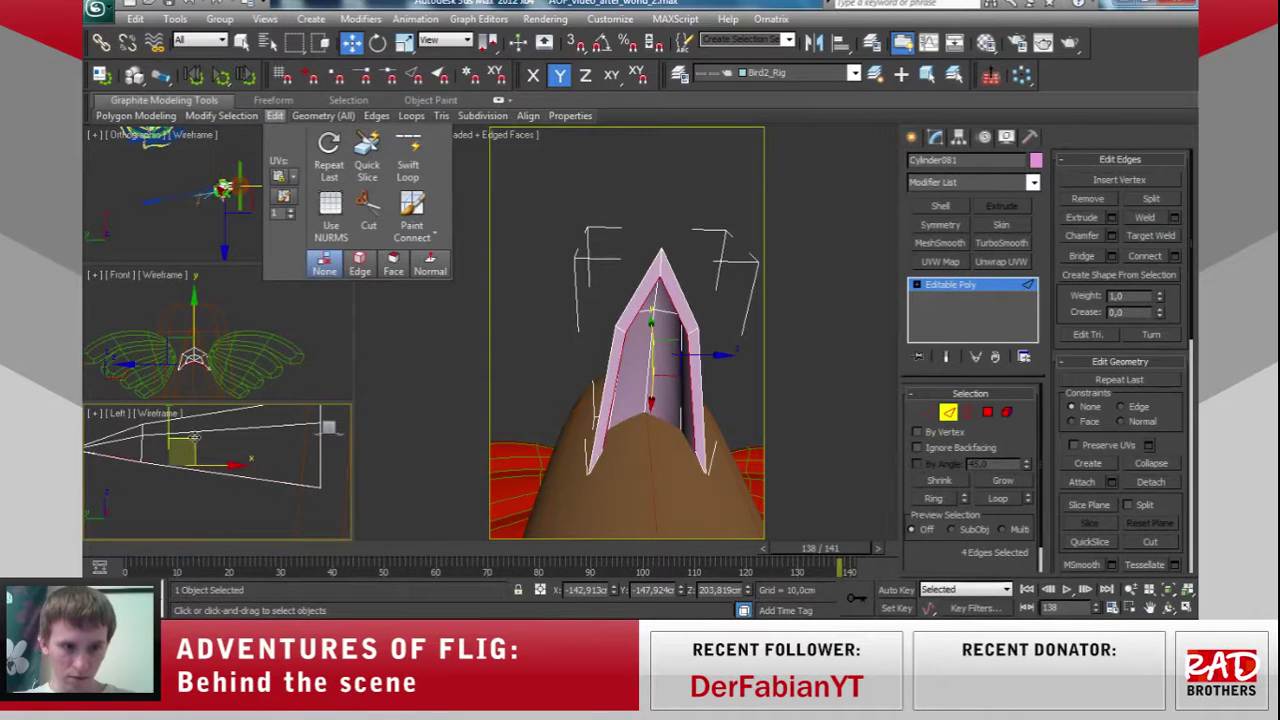
pyautogui.moveTo(196, 437); pyautogui.dragTo(226, 449)
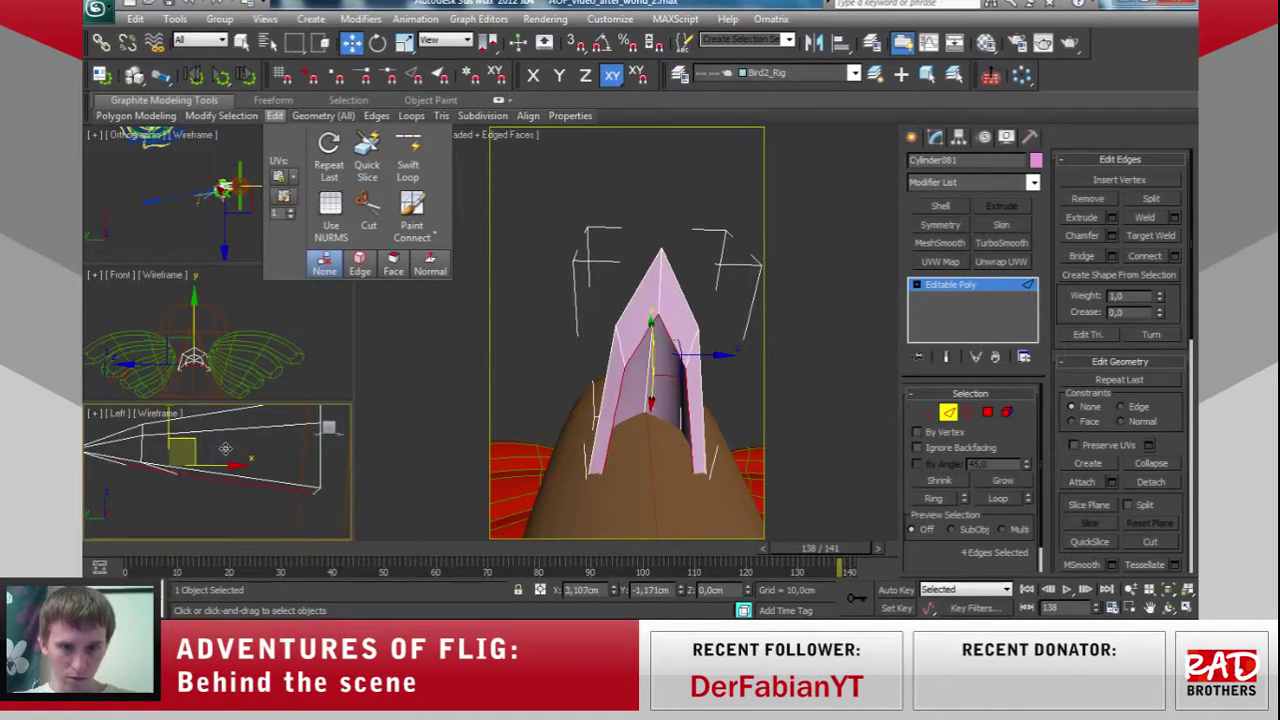
# Select the beak's bottom edge, scale it to 62% along X and shift it.
pyautogui.click(216, 482)
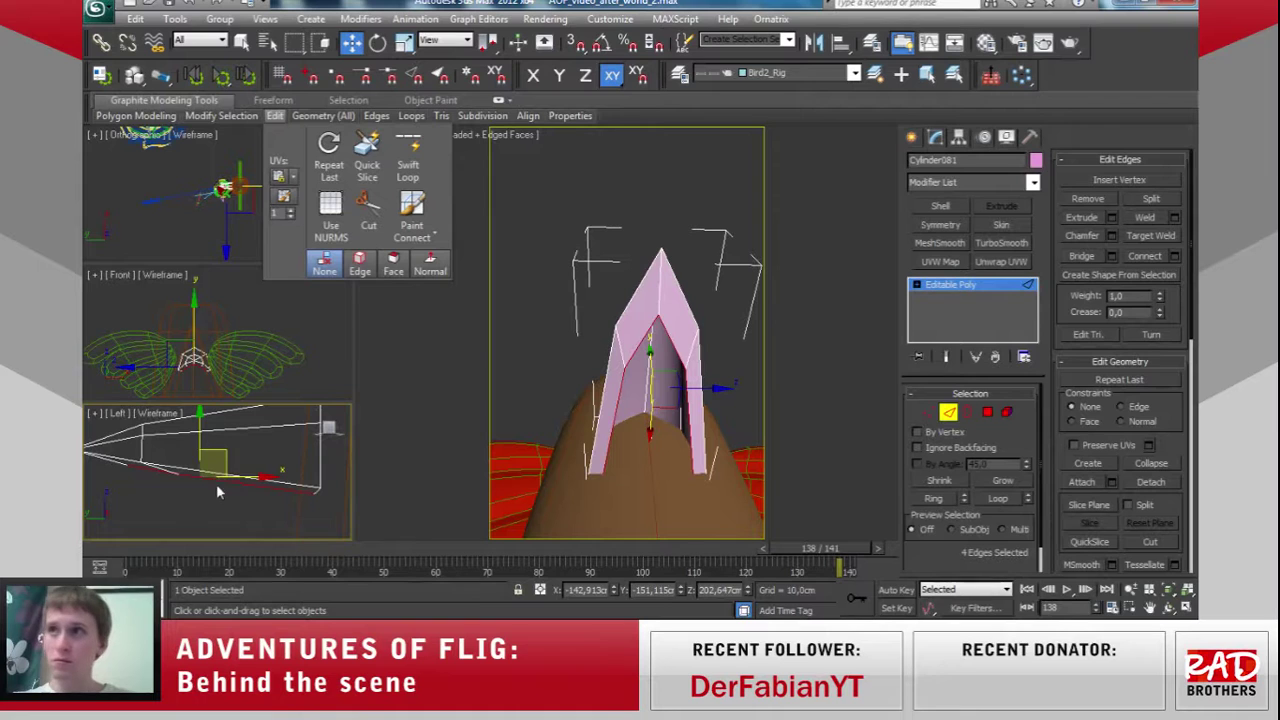
pyautogui.click(404, 42)
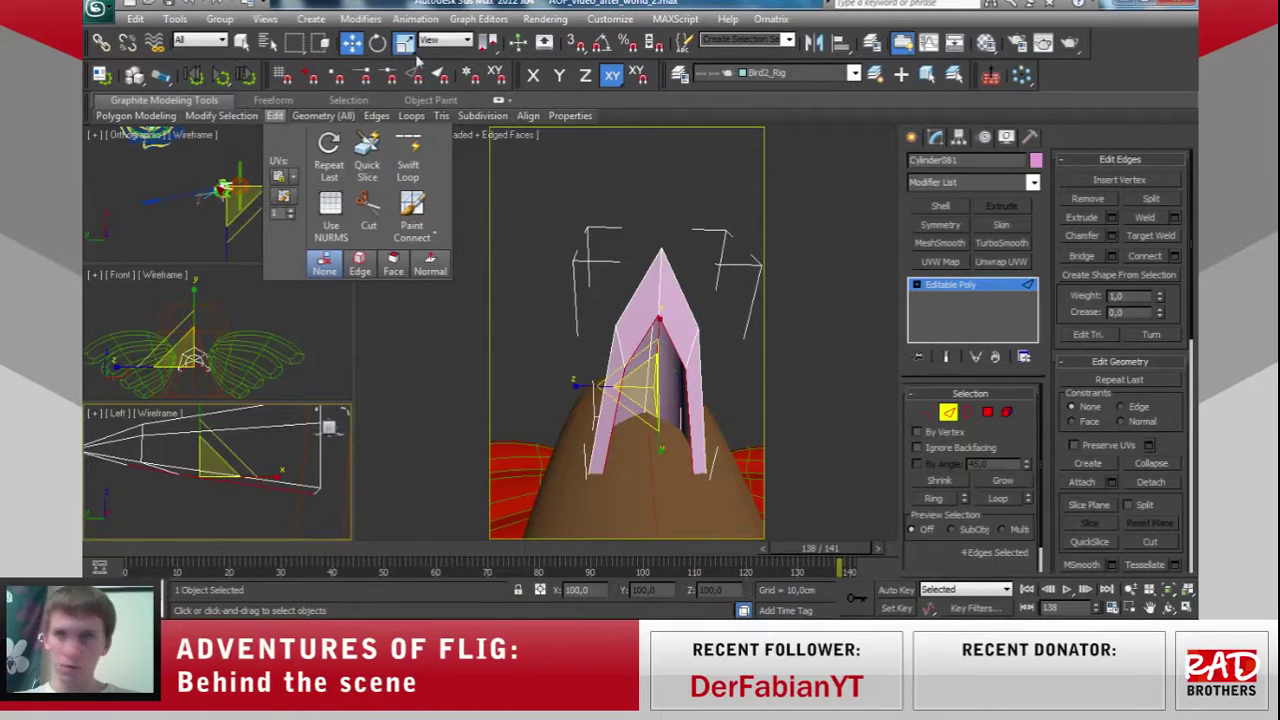
pyautogui.click(585, 385)
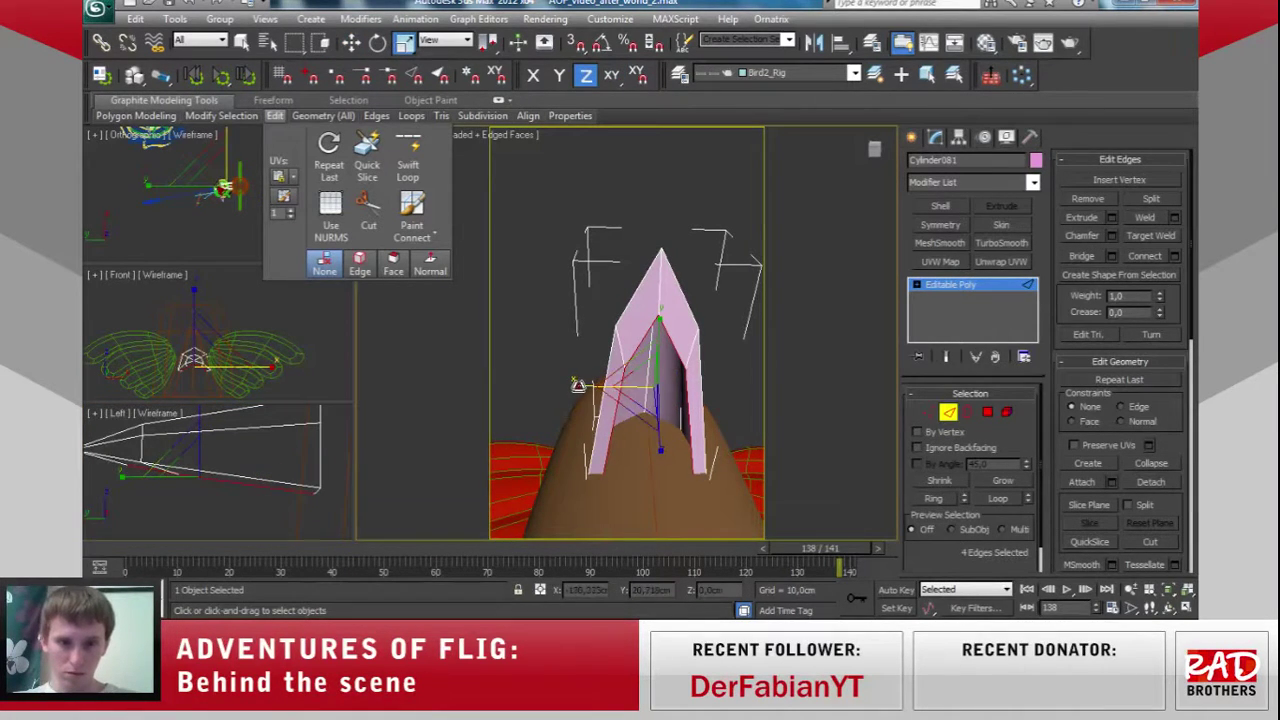
pyautogui.moveTo(585, 397); pyautogui.dragTo(612, 392)
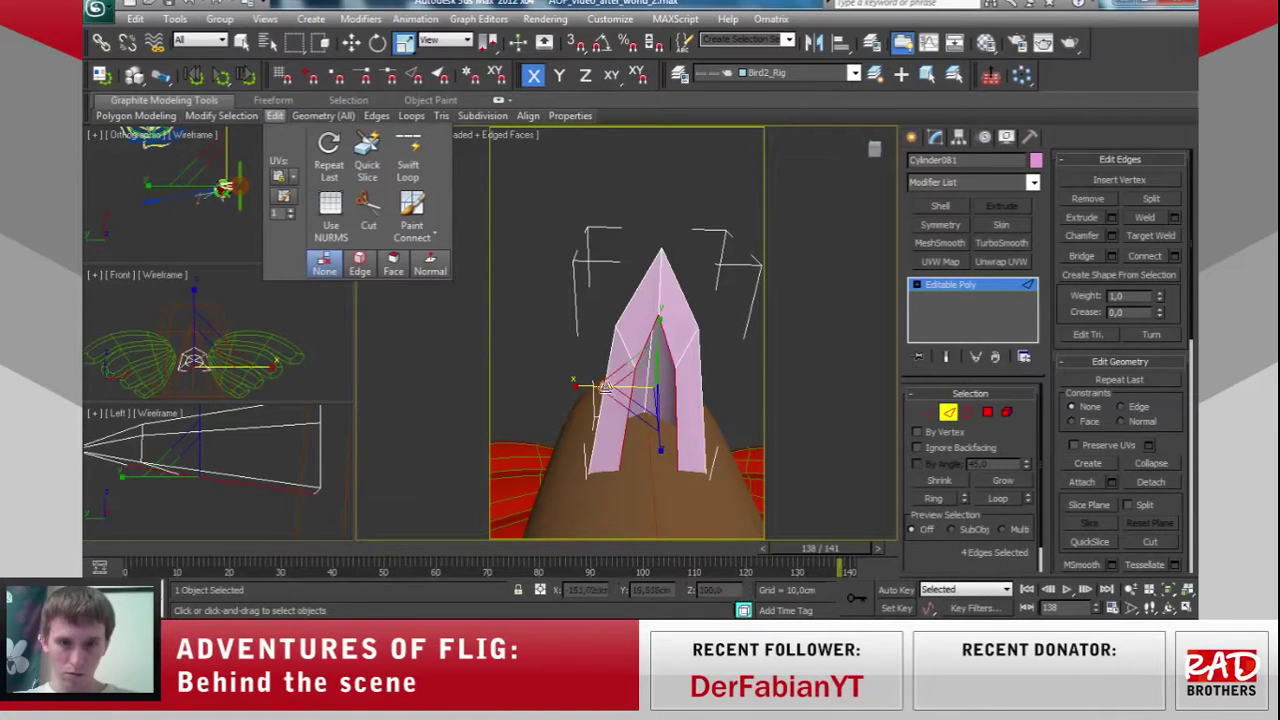
pyautogui.click(353, 43)
pyautogui.middleClick(255, 508)
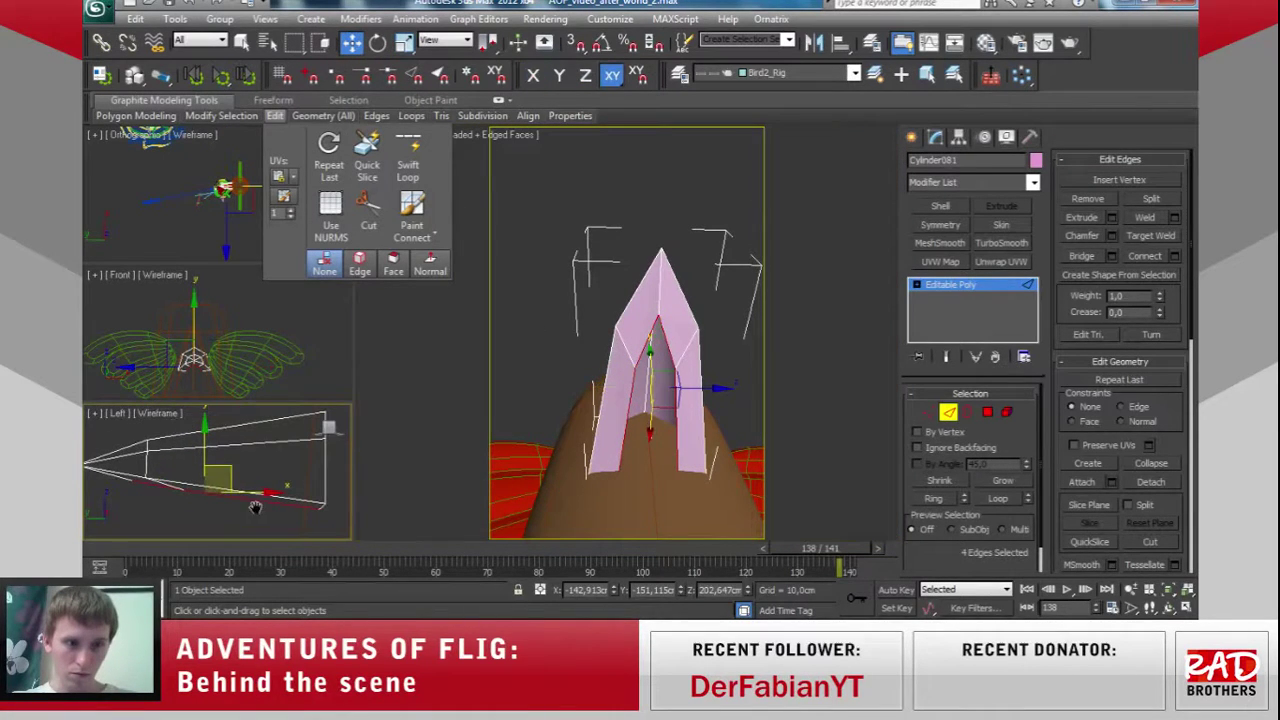
pyautogui.moveTo(212, 467); pyautogui.dragTo(269, 429)
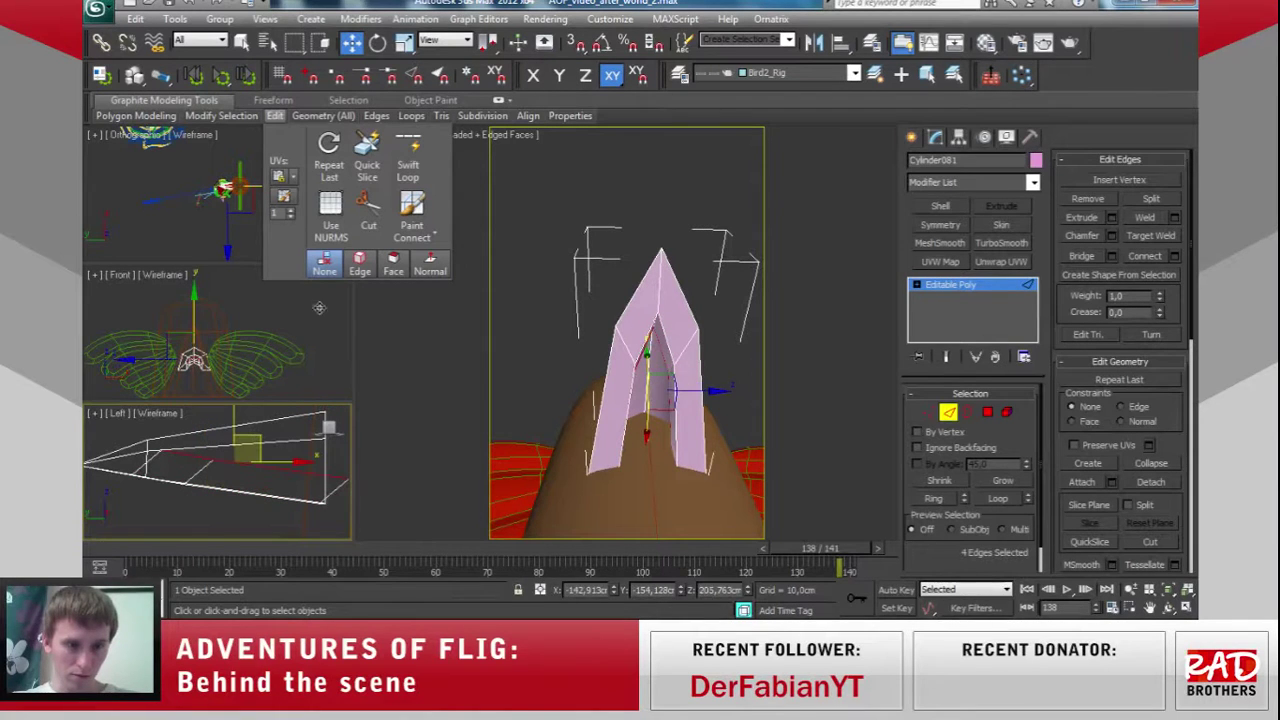
# Scale the selection from 53 to 78, then squeeze it to 32 along X.
pyautogui.click(403, 43)
pyautogui.moveTo(257, 514); pyautogui.dragTo(263, 477)
pyautogui.press('e')
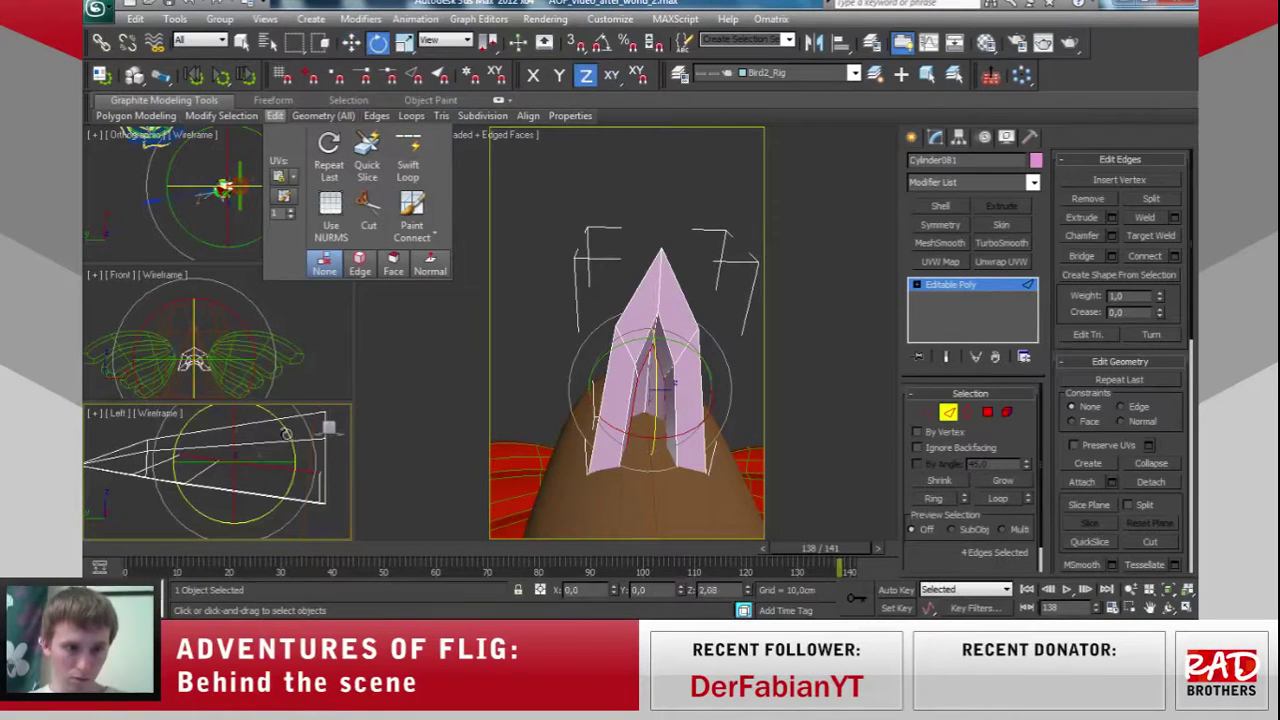
pyautogui.press('r')
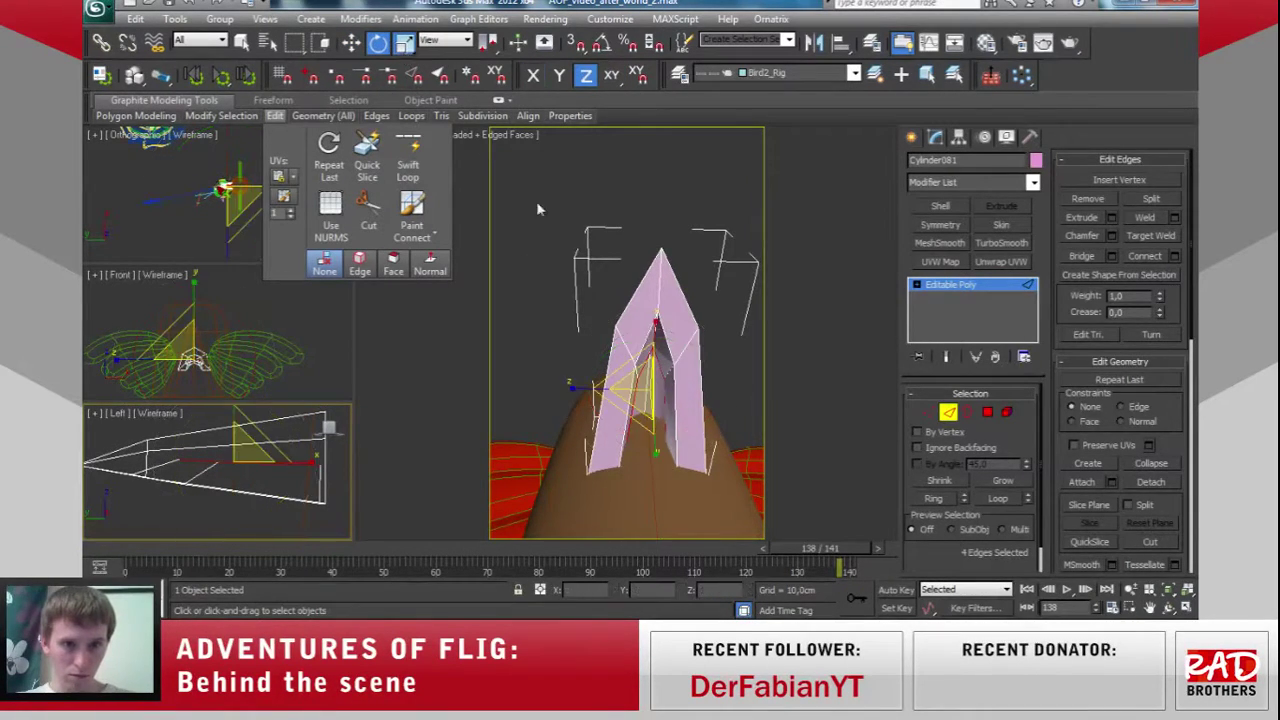
pyautogui.click(533, 75)
pyautogui.moveTo(598, 397); pyautogui.dragTo(698, 402)
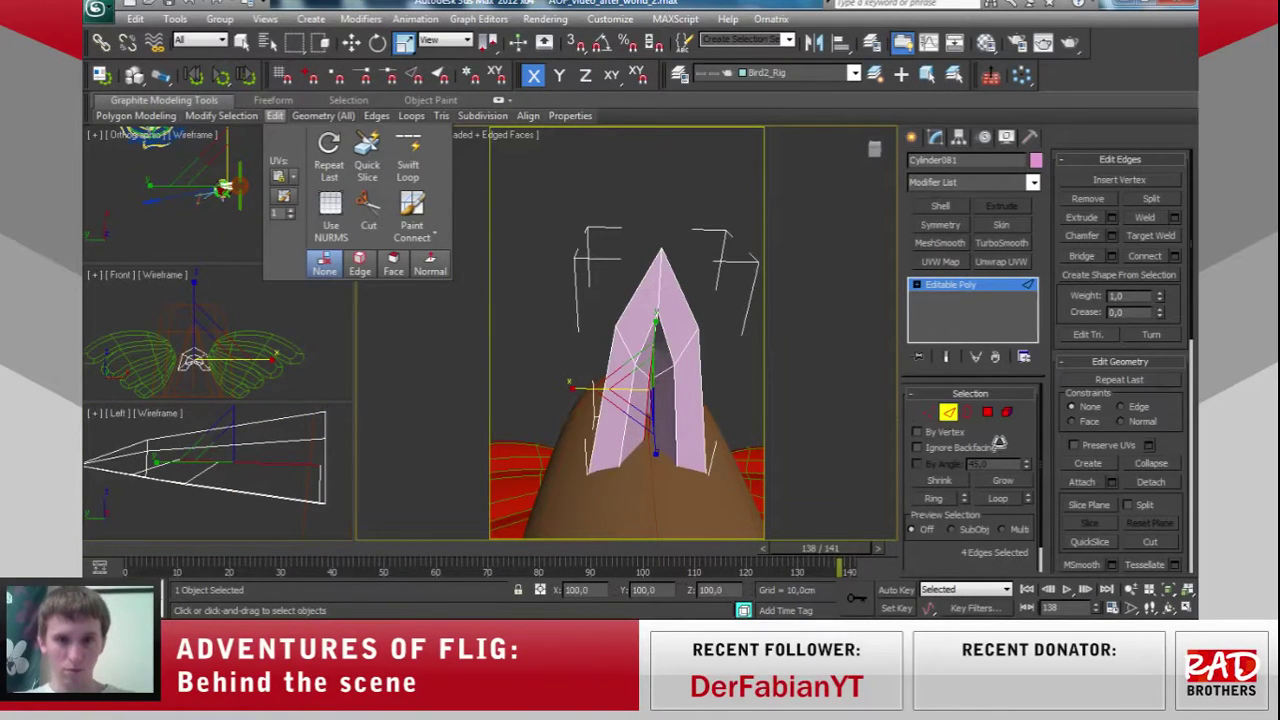
# In Vertex mode, weld the beak's loose vertex pairs, including the two at the wide end.
pyautogui.click(929, 413)
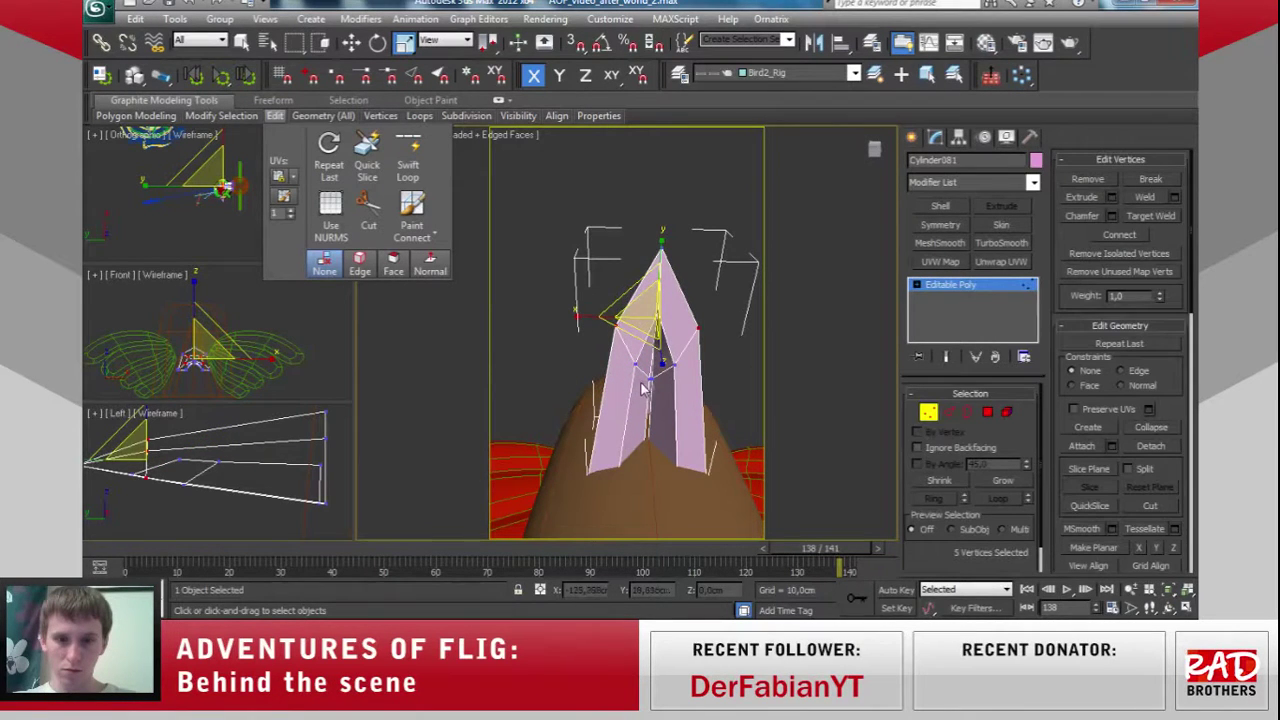
pyautogui.hotkey('ctrl', 'z')
pyautogui.hotkey('ctrl', 'z')
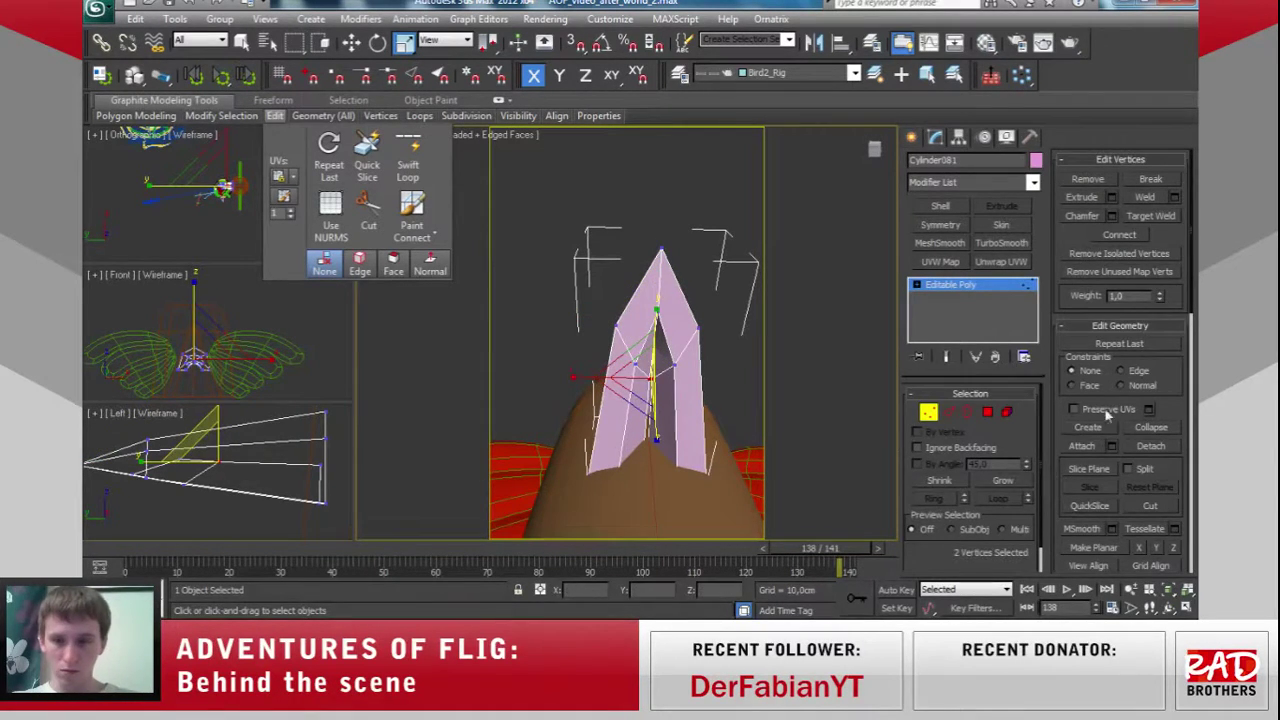
pyautogui.click(1175, 198)
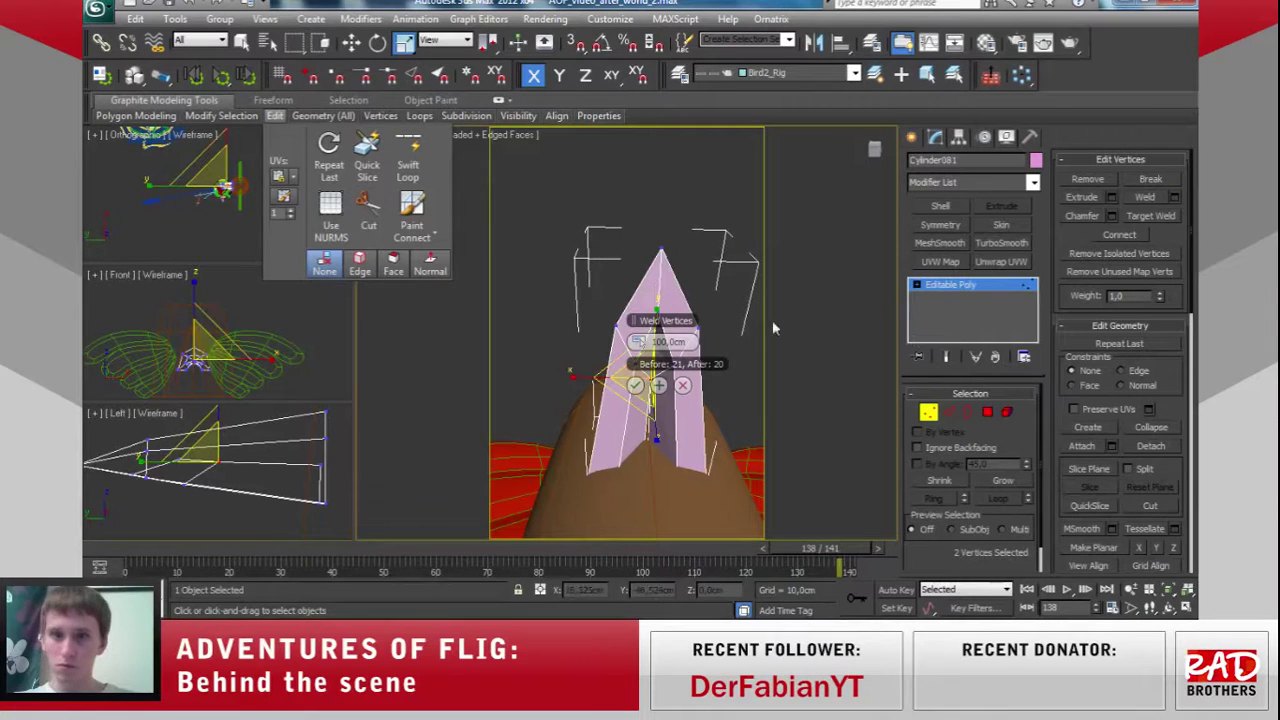
pyautogui.click(636, 386)
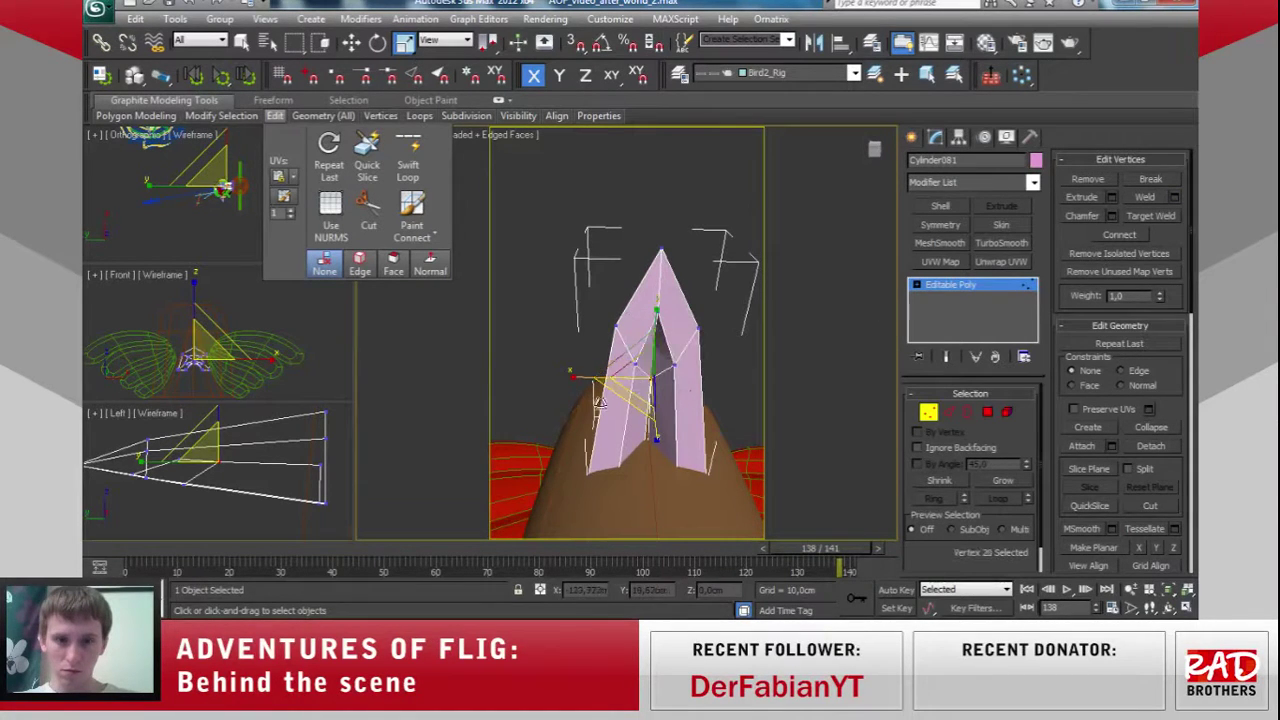
pyautogui.click(345, 476)
pyautogui.moveTo(344, 478); pyautogui.dragTo(310, 410)
pyautogui.click(1160, 199)
pyautogui.click(928, 412)
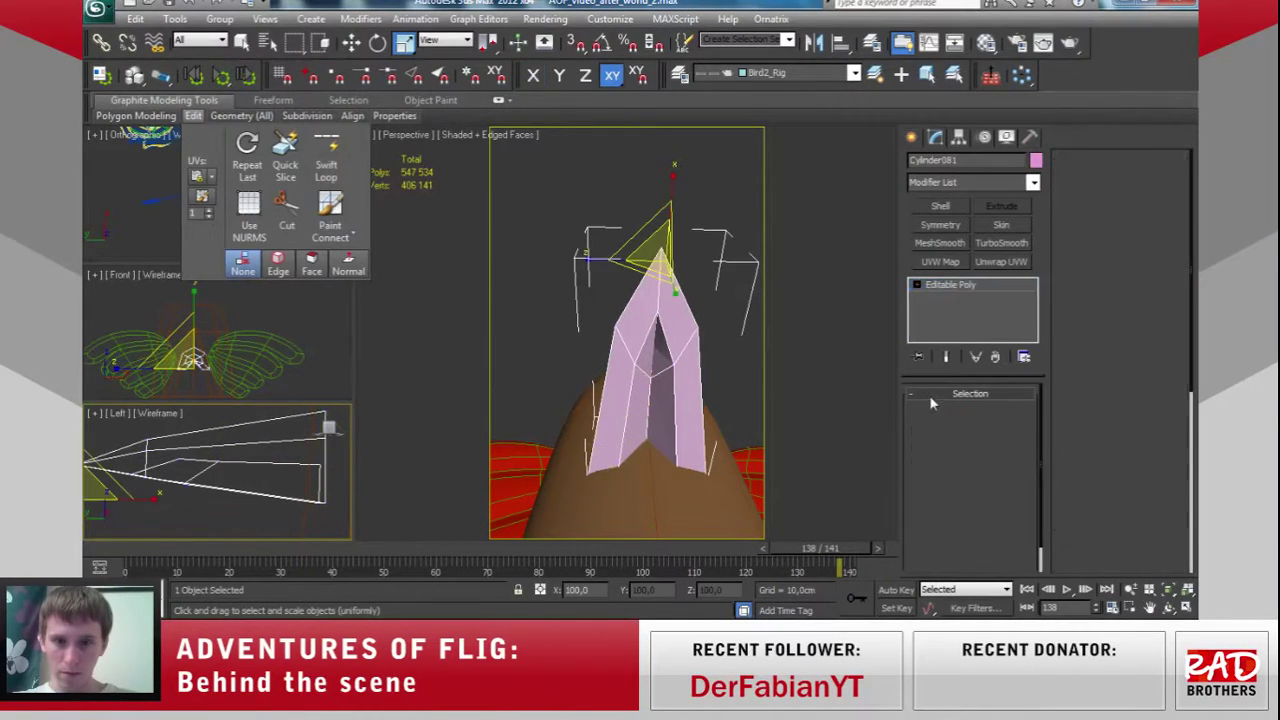
# Add a TurboSmooth modifier to the beak with Iterations set to 2.
pyautogui.keyDown('alt'); pyautogui.moveTo(660, 372); pyautogui.dragTo(694, 434, button='middle'); pyautogui.keyUp('alt')
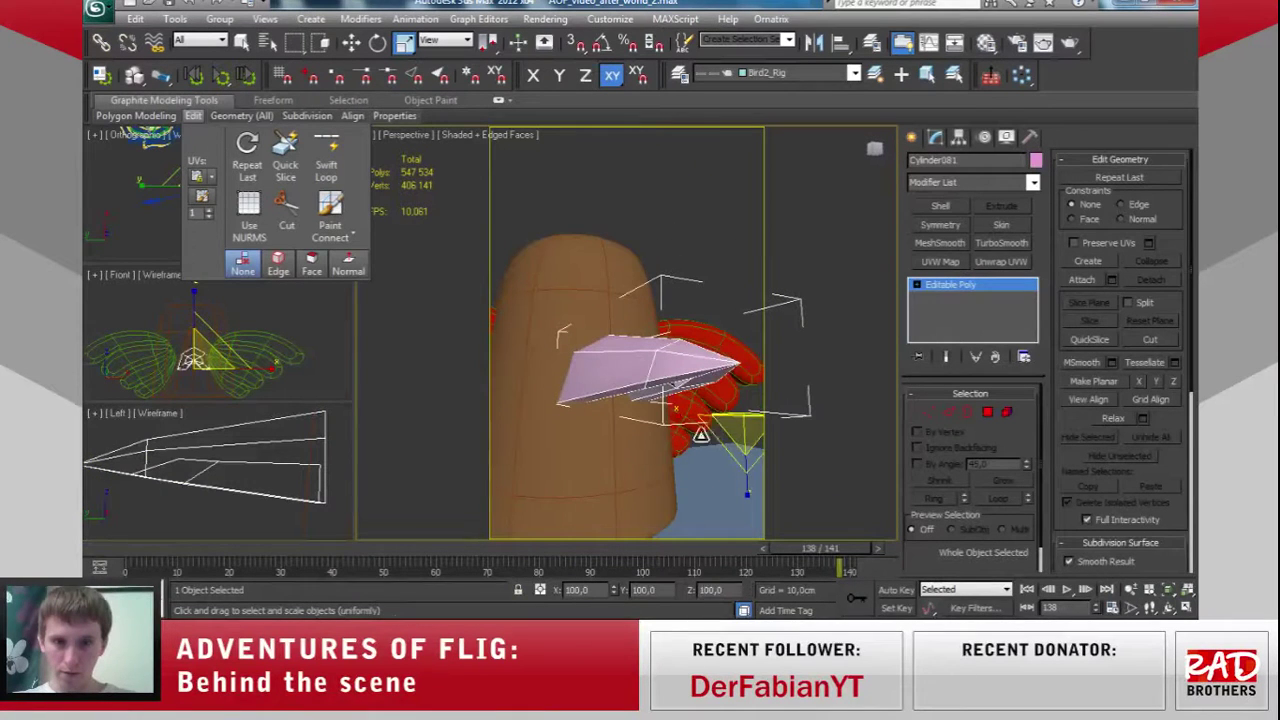
pyautogui.click(1001, 243)
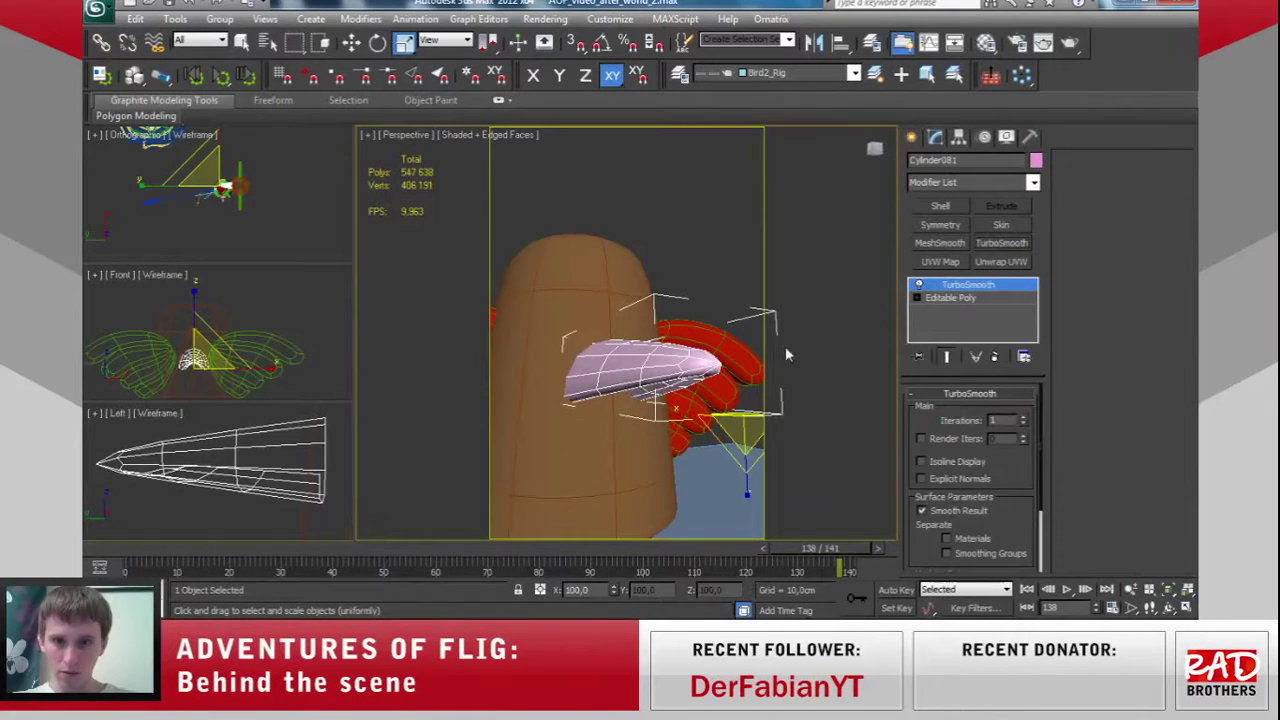
pyautogui.moveTo(674, 390)
pyautogui.keyDown('alt'); pyautogui.mouseDown(button='middle')
pyautogui.moveTo(618, 343)
pyautogui.moveTo(525, 420)
pyautogui.moveTo(553, 435)
pyautogui.mouseUp(button='middle'); pyautogui.keyUp('alt')
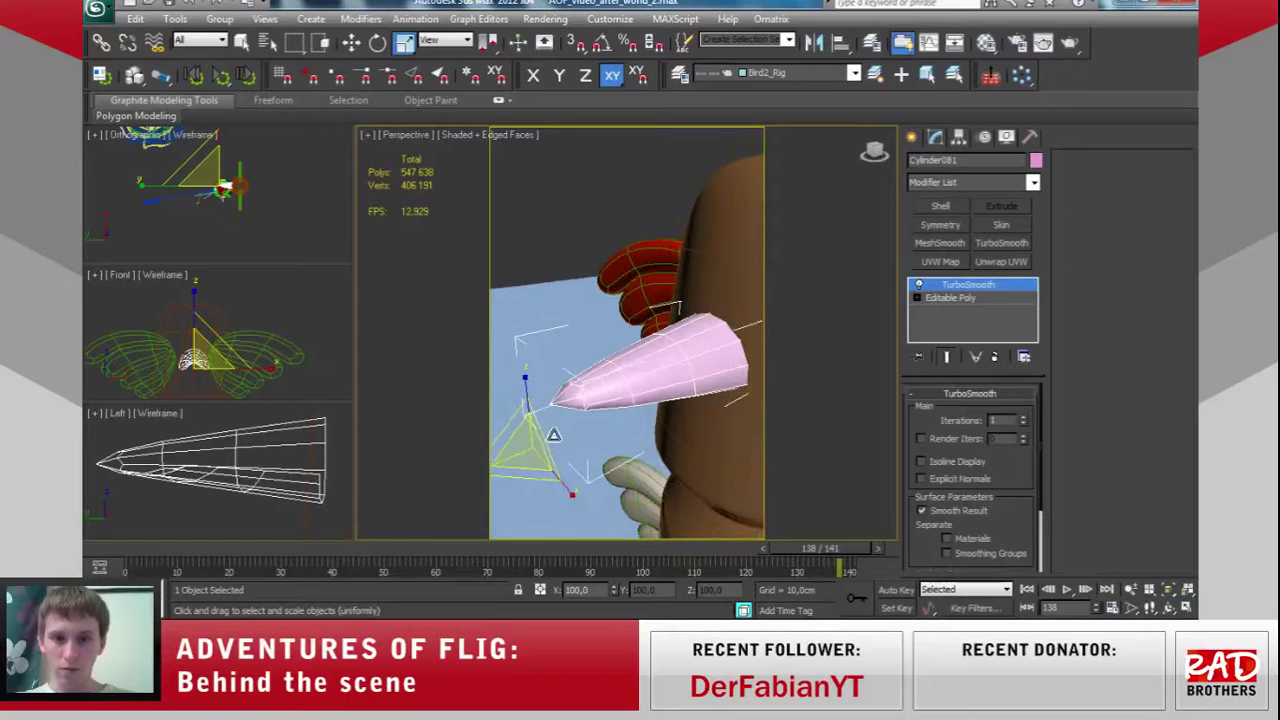
pyautogui.click(1025, 419)
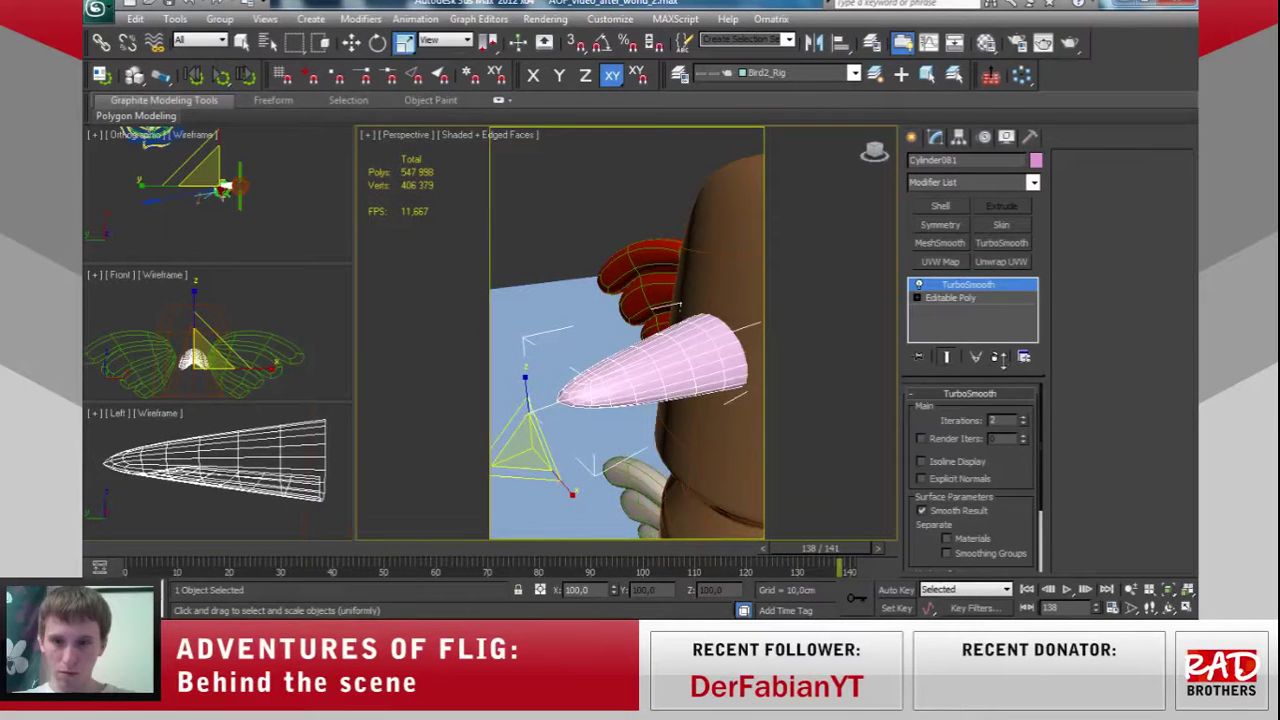
# Delete the beak's TurboSmooth and enable Affect Pivot Only in the Hierarchy panel.
pyautogui.rightClick(980, 287)
pyautogui.click(1012, 292)
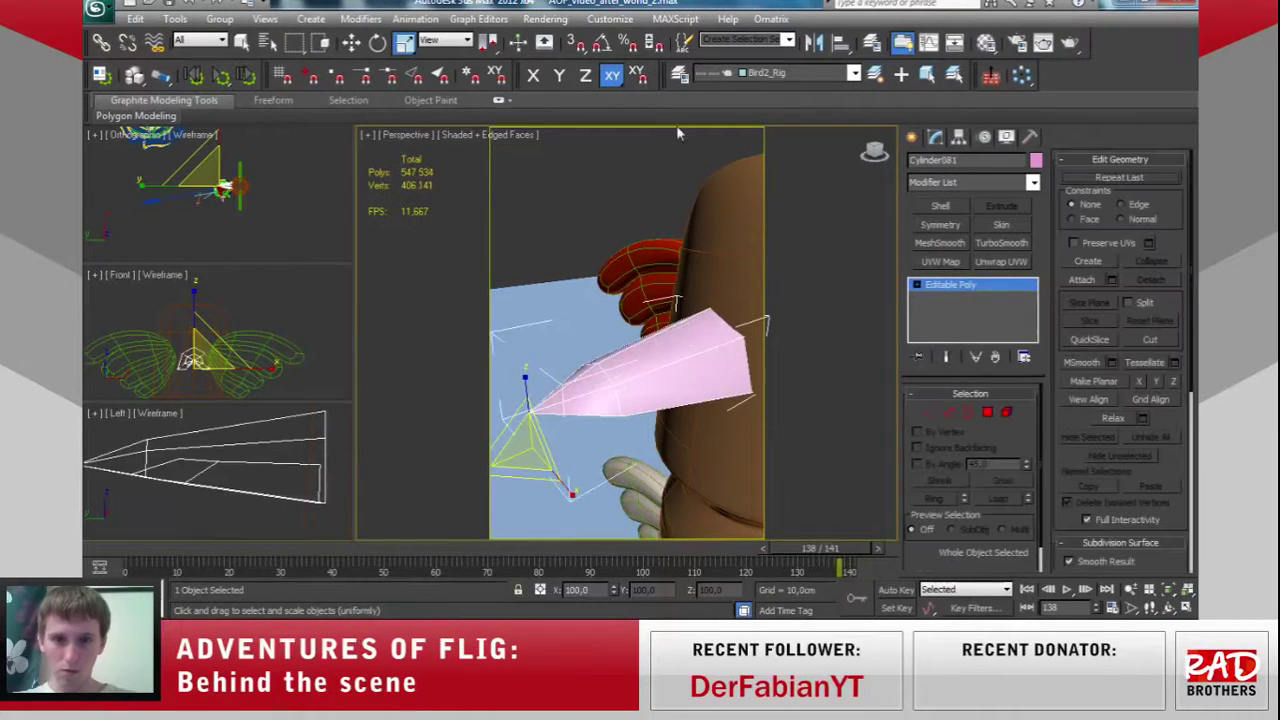
pyautogui.click(351, 42)
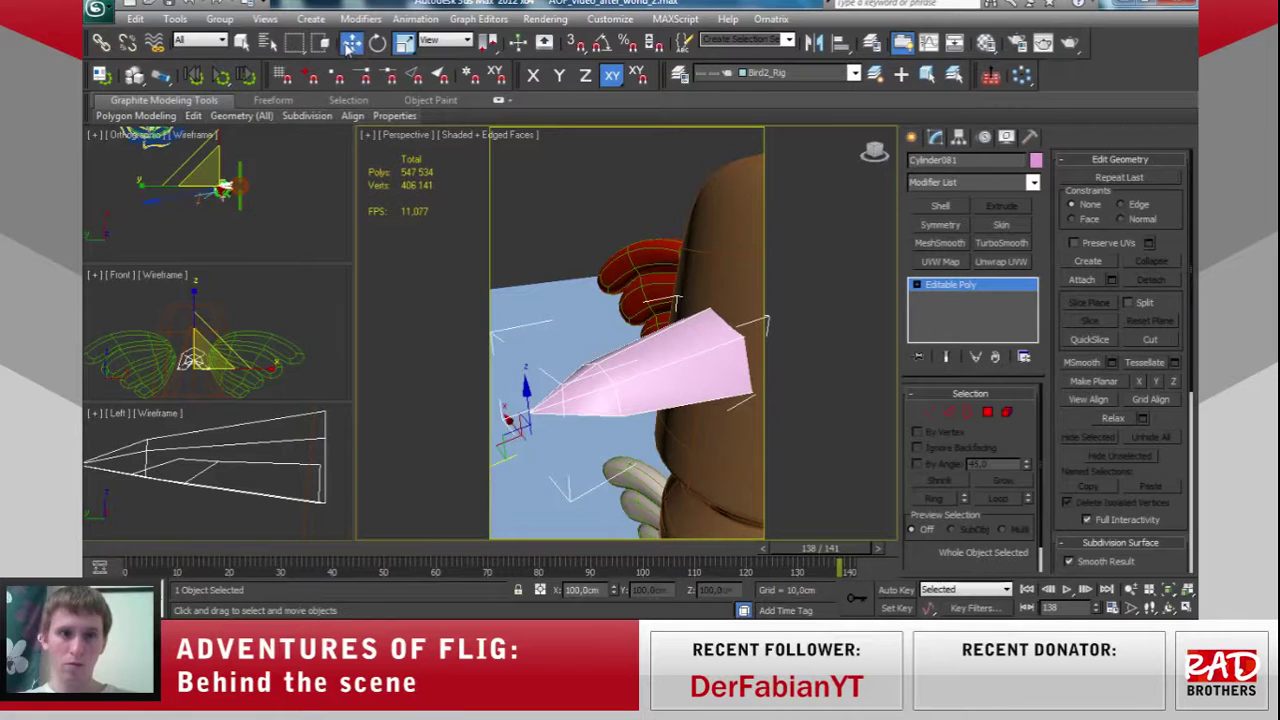
pyautogui.click(959, 137)
pyautogui.click(998, 243)
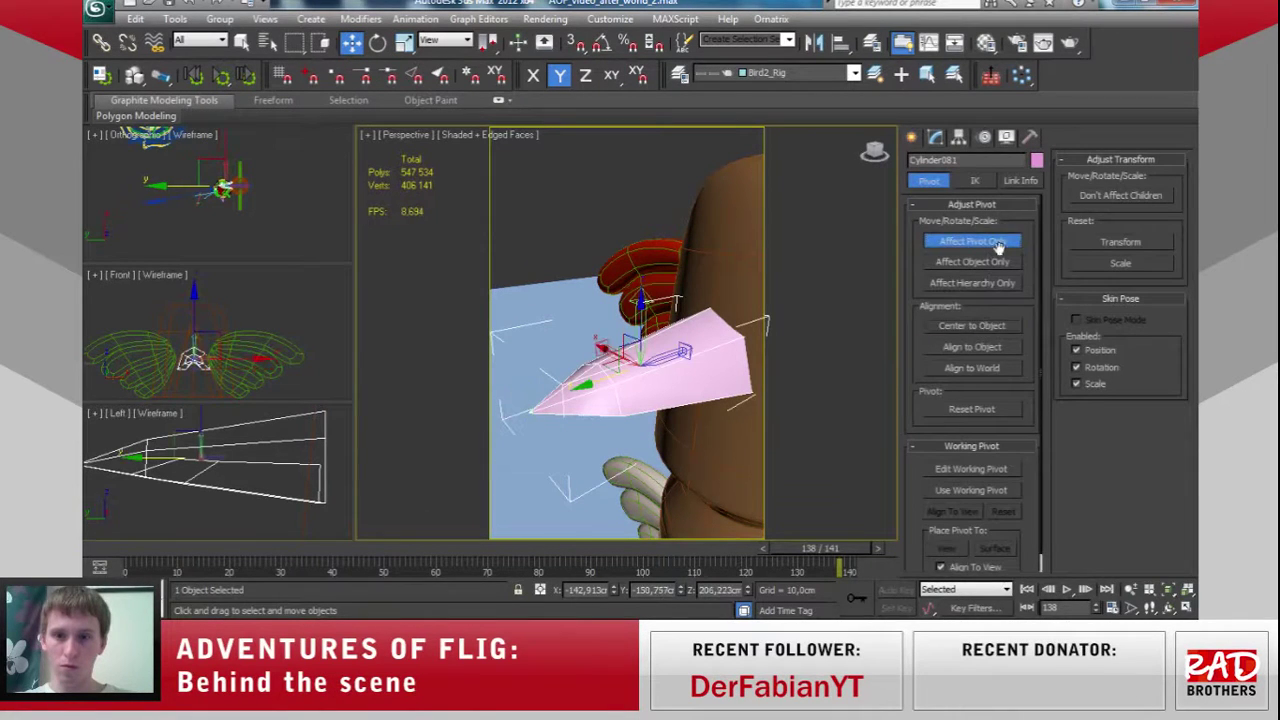
# Copy the beak downward, rotate the copy 180° around Z, and move it into the lower-jaw position.
pyautogui.keyDown('alt'); pyautogui.moveTo(720, 325); pyautogui.dragTo(631, 325, button='middle'); pyautogui.keyUp('alt')
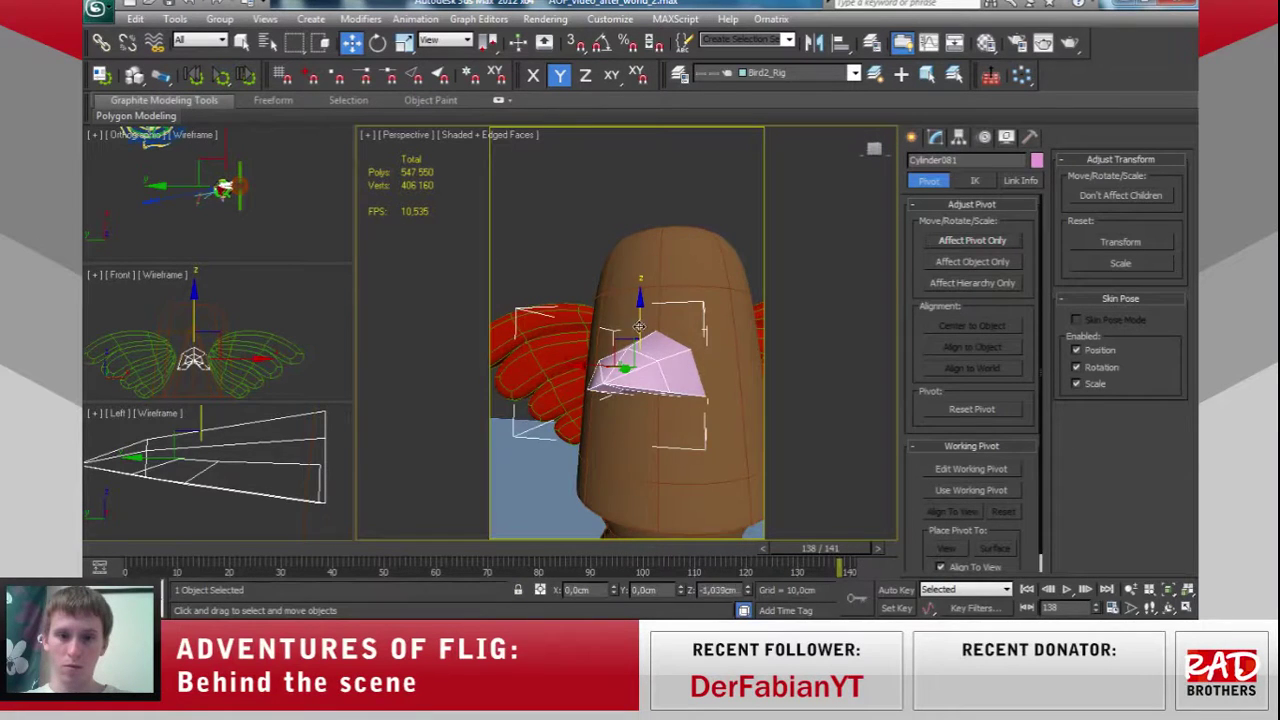
pyautogui.keyDown('shift'); pyautogui.moveTo(639, 326); pyautogui.dragTo(640, 398); pyautogui.keyUp('shift')
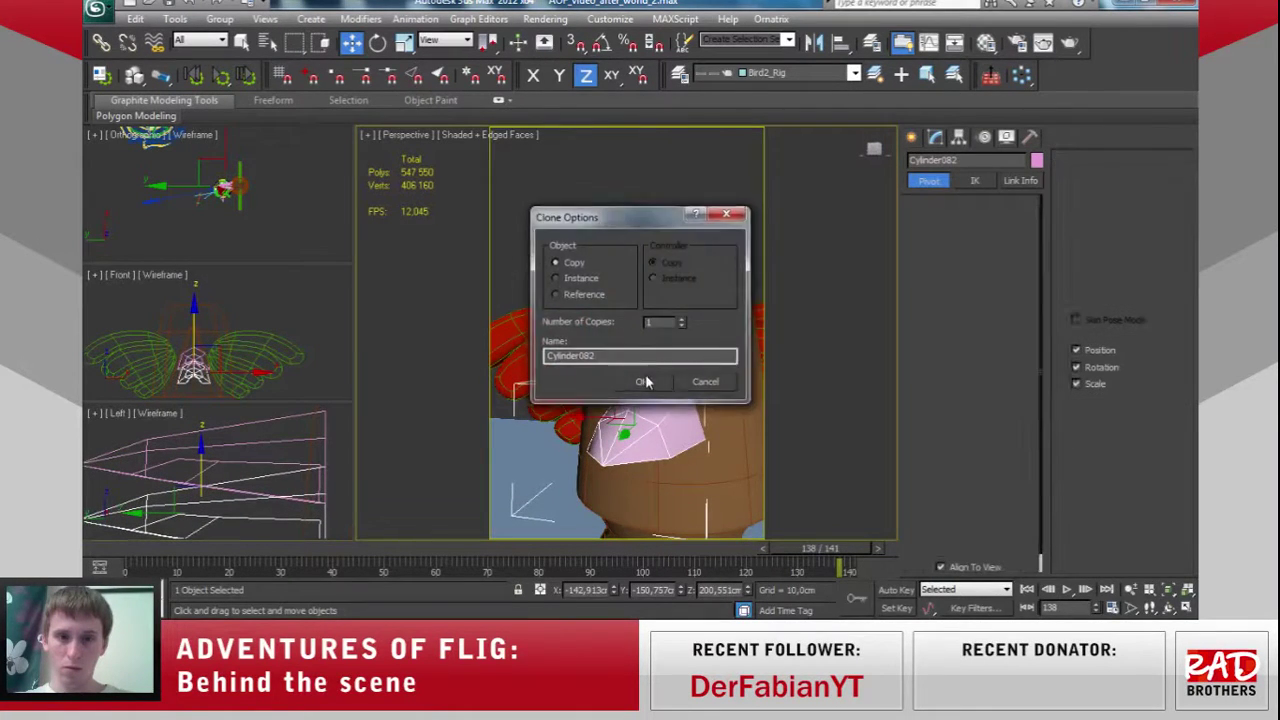
pyautogui.click(645, 381)
pyautogui.press('e')
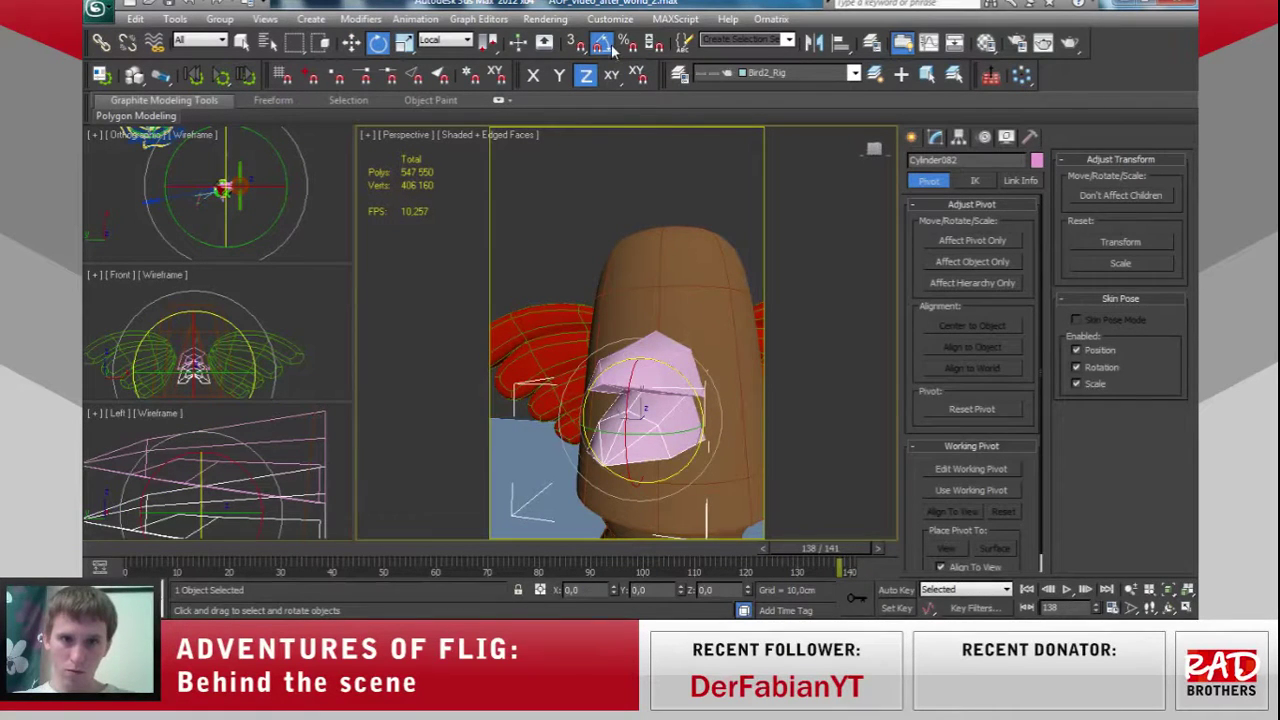
pyautogui.moveTo(669, 361); pyautogui.dragTo(754, 508)
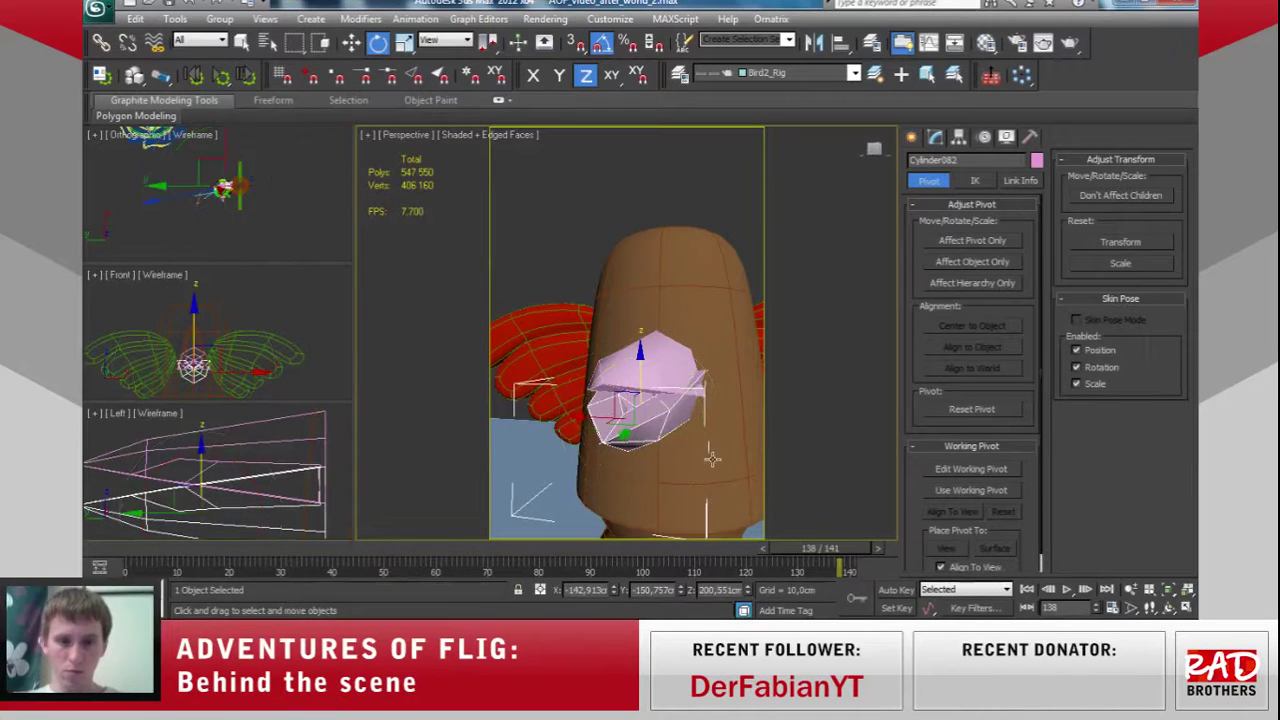
pyautogui.press('w')
pyautogui.moveTo(645, 412)
pyautogui.mouseDown()
pyautogui.moveTo(639, 378)
pyautogui.moveTo(685, 432)
pyautogui.mouseUp()
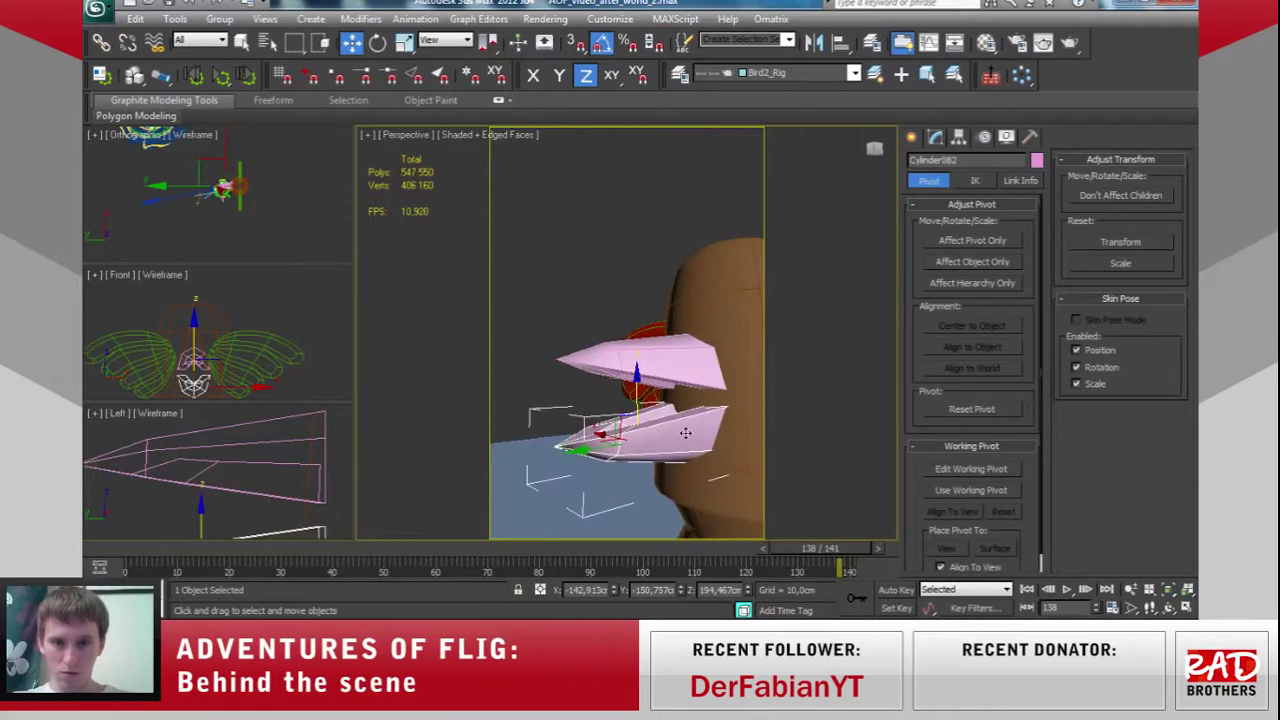
pyautogui.keyDown('alt'); pyautogui.moveTo(685, 432); pyautogui.dragTo(820, 418, button='middle'); pyautogui.keyUp('alt')
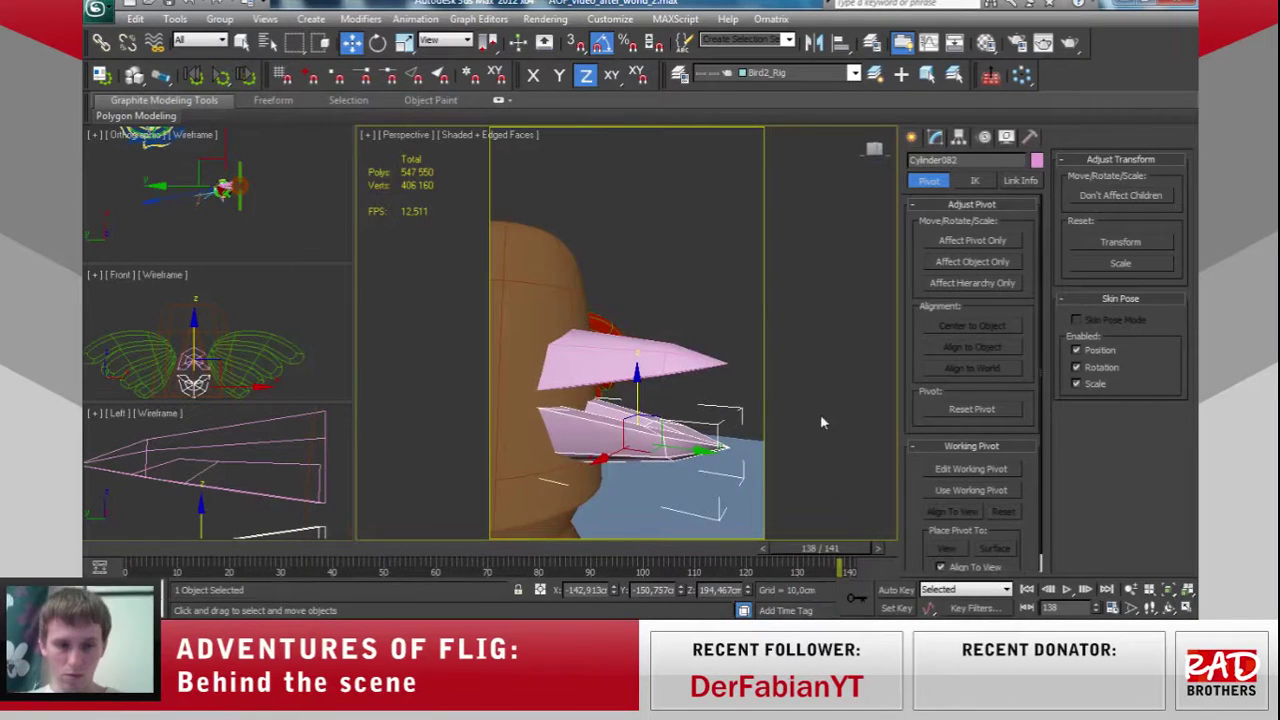
# Scale the lower beak to about 84% and lower it slightly below the upper beak.
pyautogui.press('e')
pyautogui.press('r')
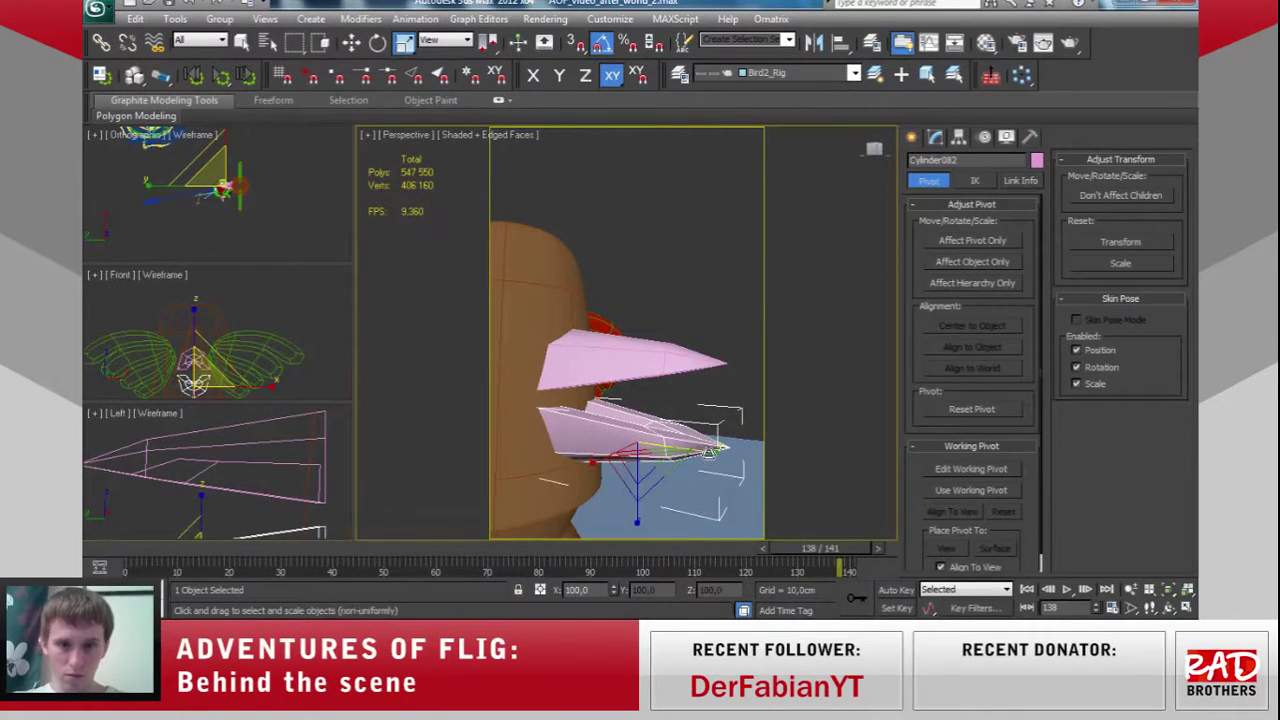
pyautogui.moveTo(710, 452); pyautogui.dragTo(698, 450)
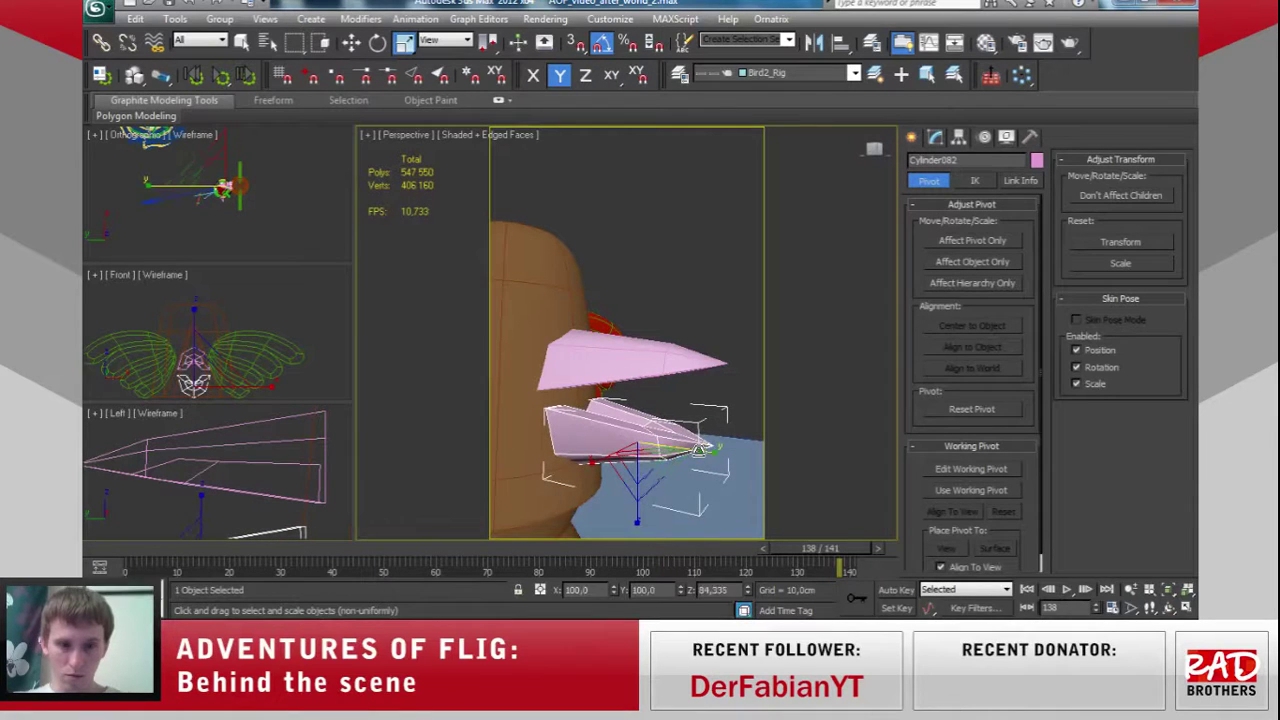
pyautogui.press('w')
pyautogui.moveTo(684, 450); pyautogui.dragTo(680, 452)
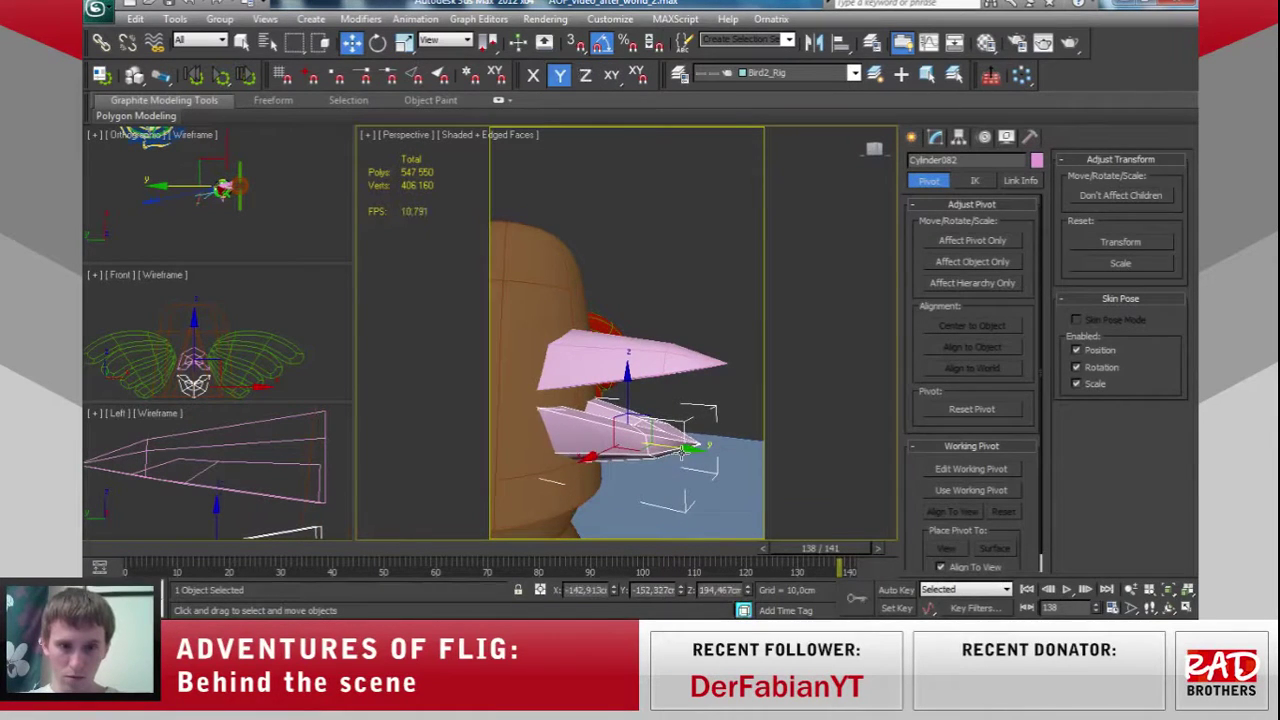
pyautogui.keyDown('alt'); pyautogui.moveTo(680, 452); pyautogui.dragTo(633, 413, button='middle'); pyautogui.keyUp('alt')
pyautogui.moveTo(629, 398); pyautogui.dragTo(628, 401)
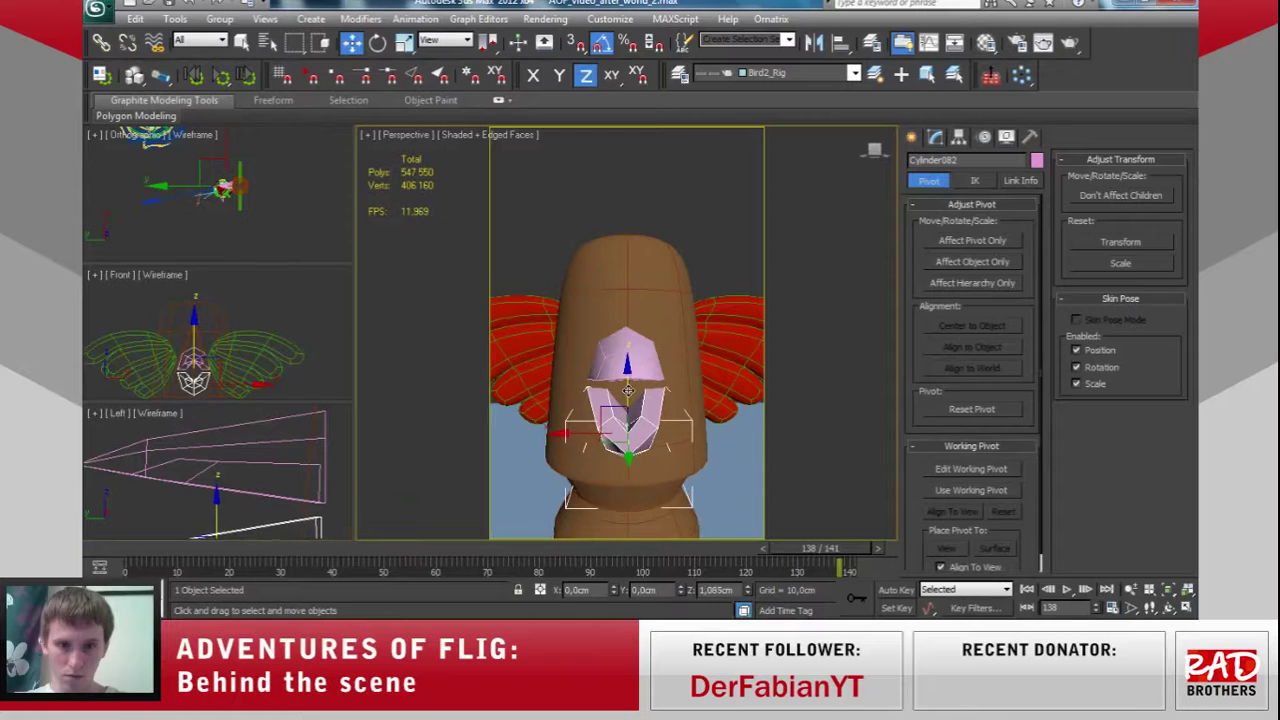
pyautogui.moveTo(628, 401)
pyautogui.keyDown('alt'); pyautogui.mouseDown(button='middle')
pyautogui.moveTo(565, 451)
pyautogui.moveTo(604, 449)
pyautogui.mouseUp(button='middle'); pyautogui.keyUp('alt')
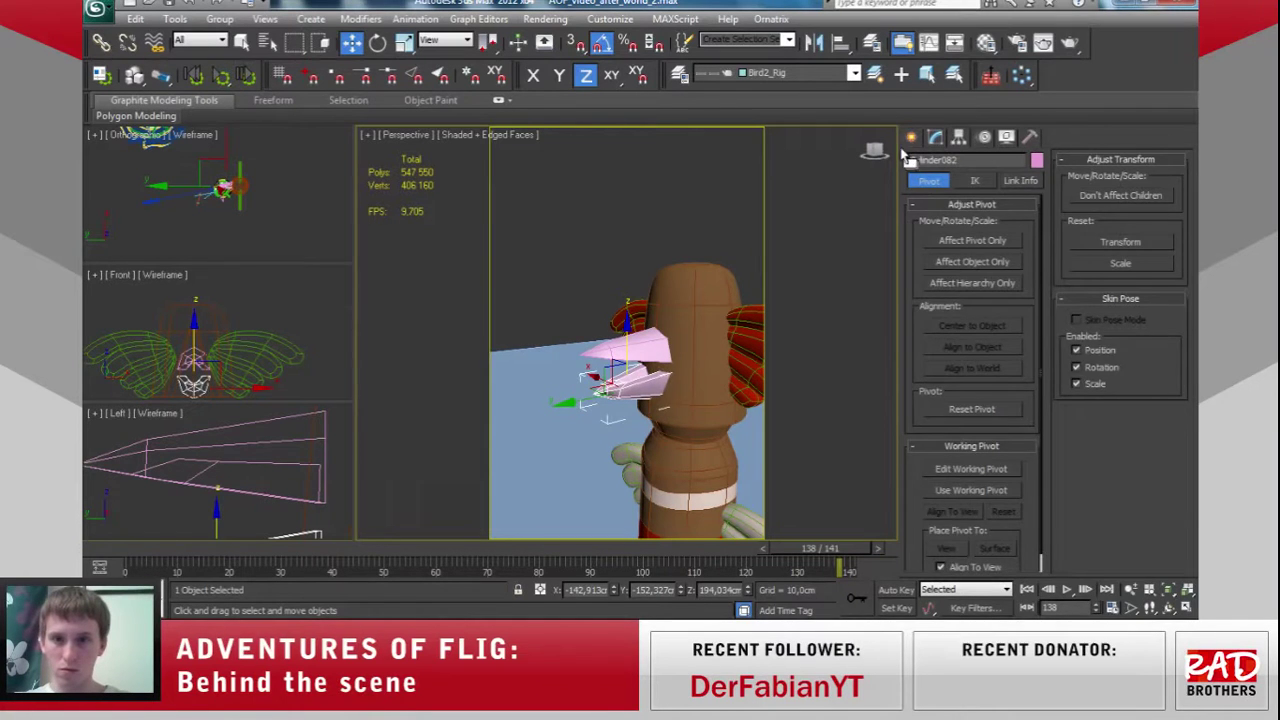
# Start attaching a wing to the beak cone from the Modify panel, then cancel.
pyautogui.click(911, 137)
pyautogui.click(935, 137)
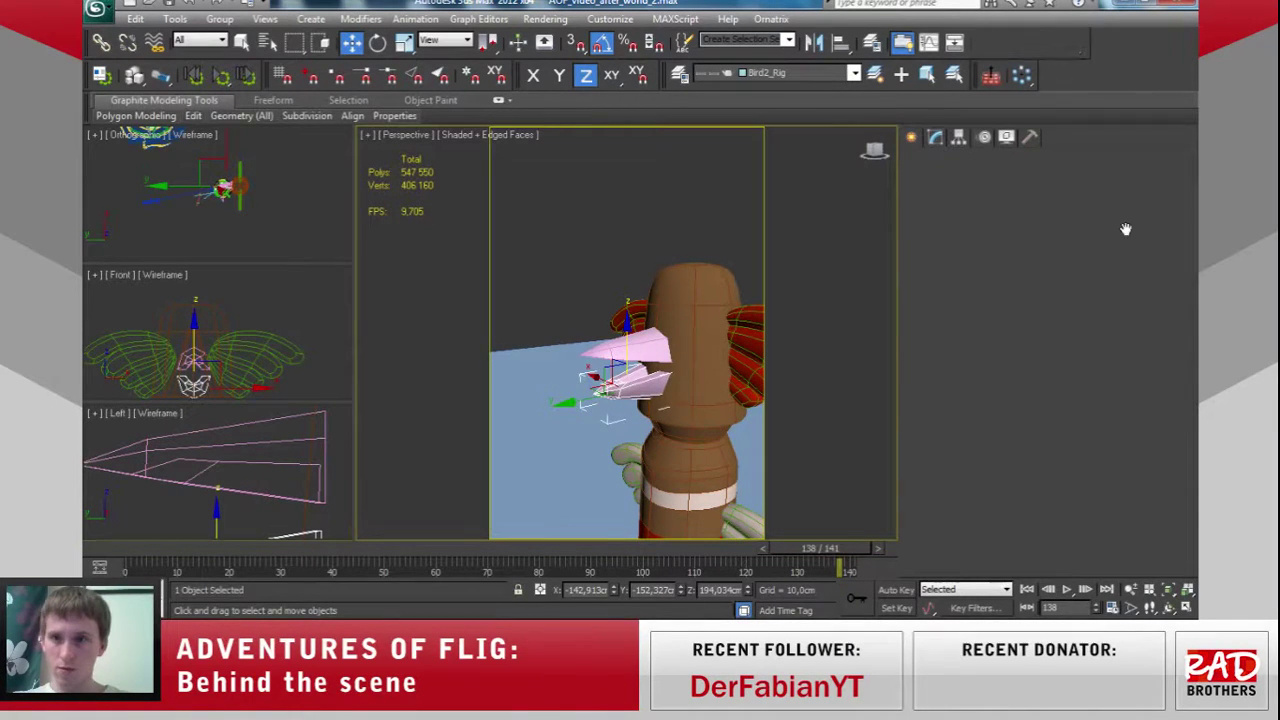
pyautogui.click(1082, 280)
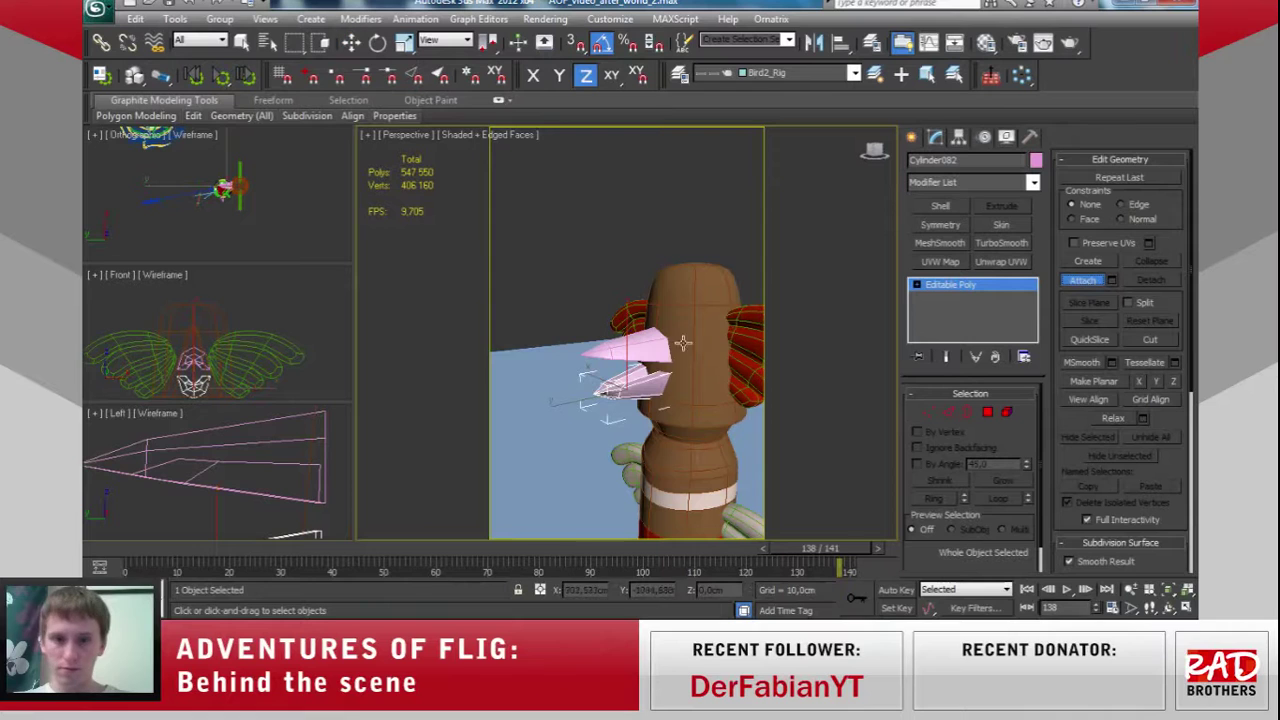
pyautogui.click(598, 335)
pyautogui.rightClick(780, 345)
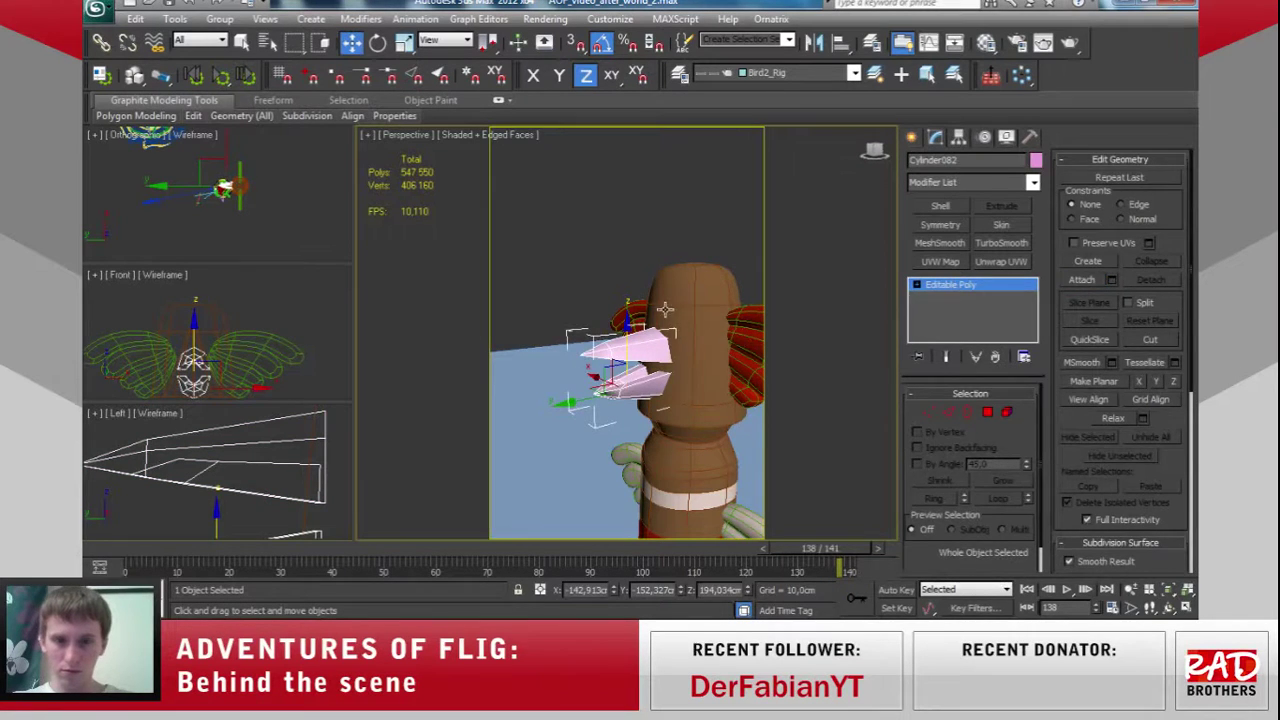
# Delete the TurboSmooth modifier from both the right and left wings.
pyautogui.click(661, 305)
pyautogui.click(950, 298)
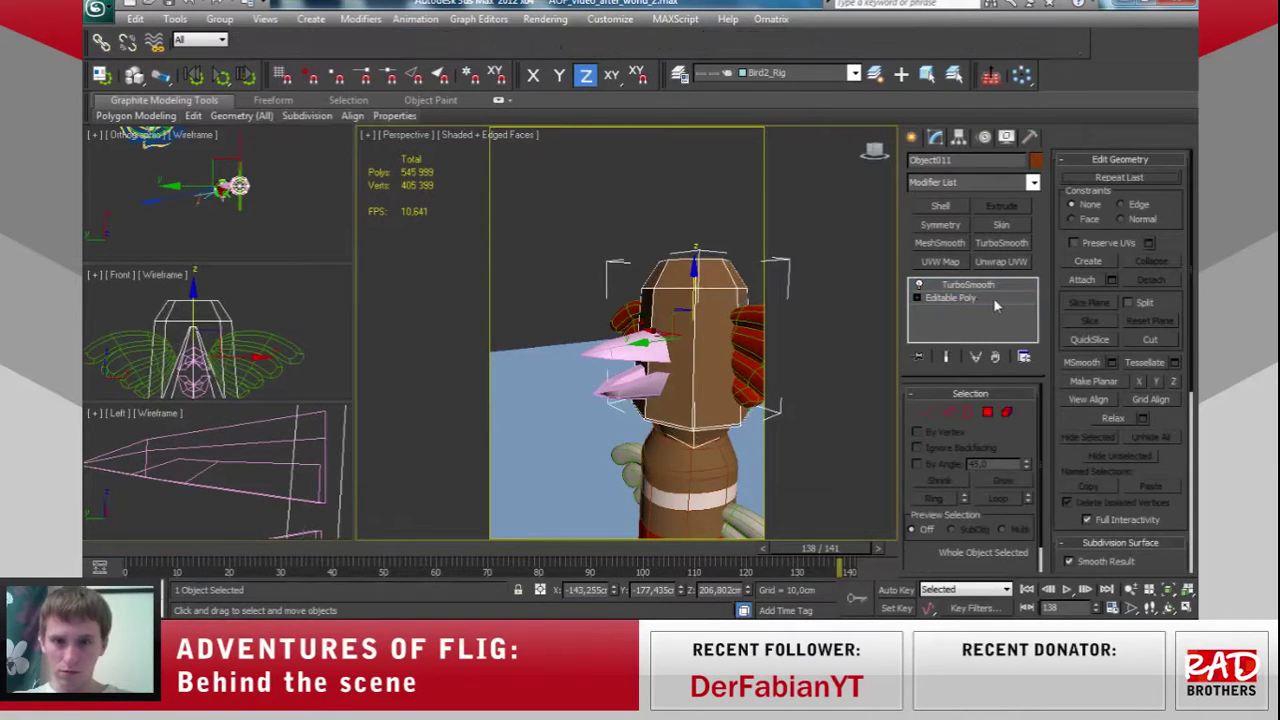
pyautogui.click(722, 311)
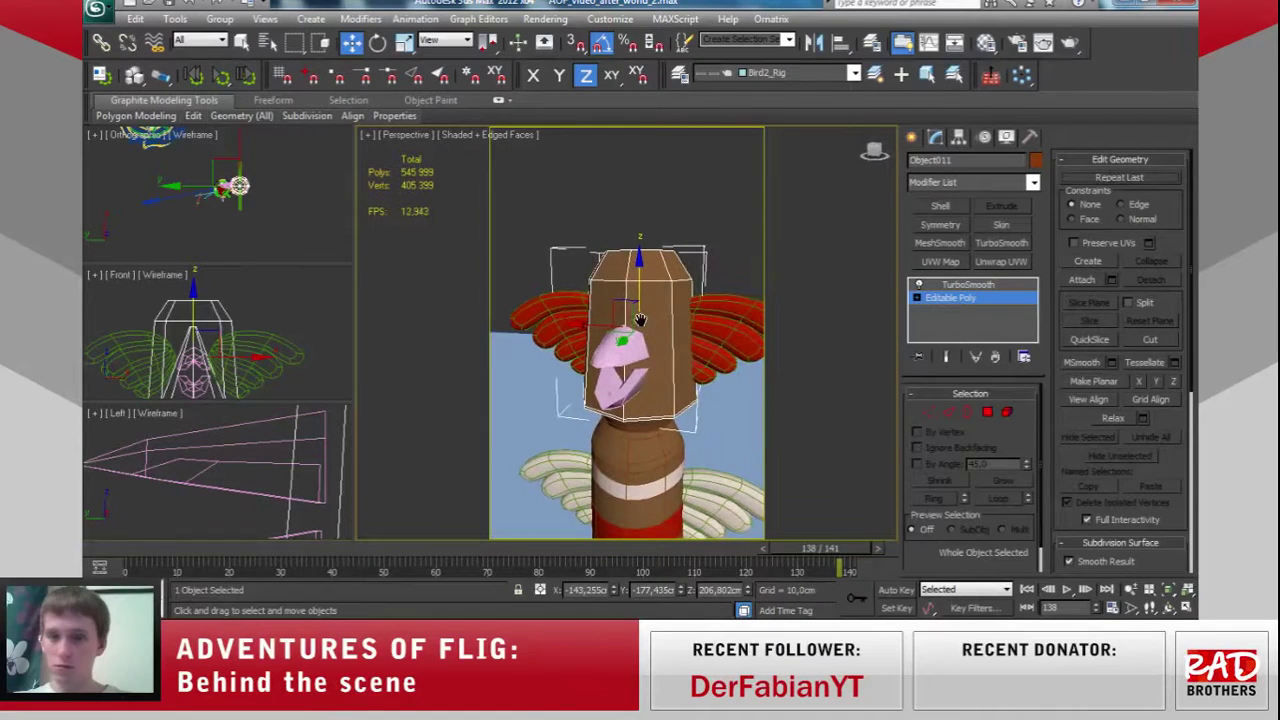
pyautogui.rightClick(993, 293)
pyautogui.click(1034, 286)
pyautogui.click(578, 312)
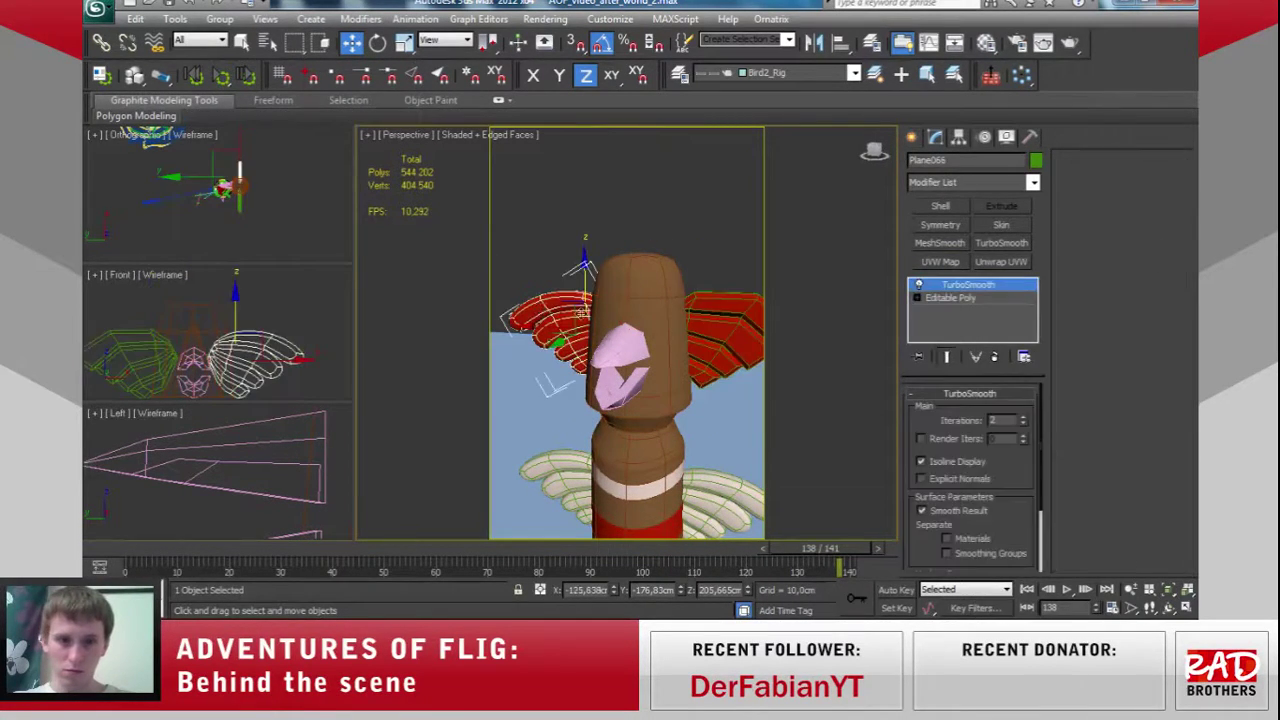
pyautogui.rightClick(968, 294)
pyautogui.click(1010, 289)
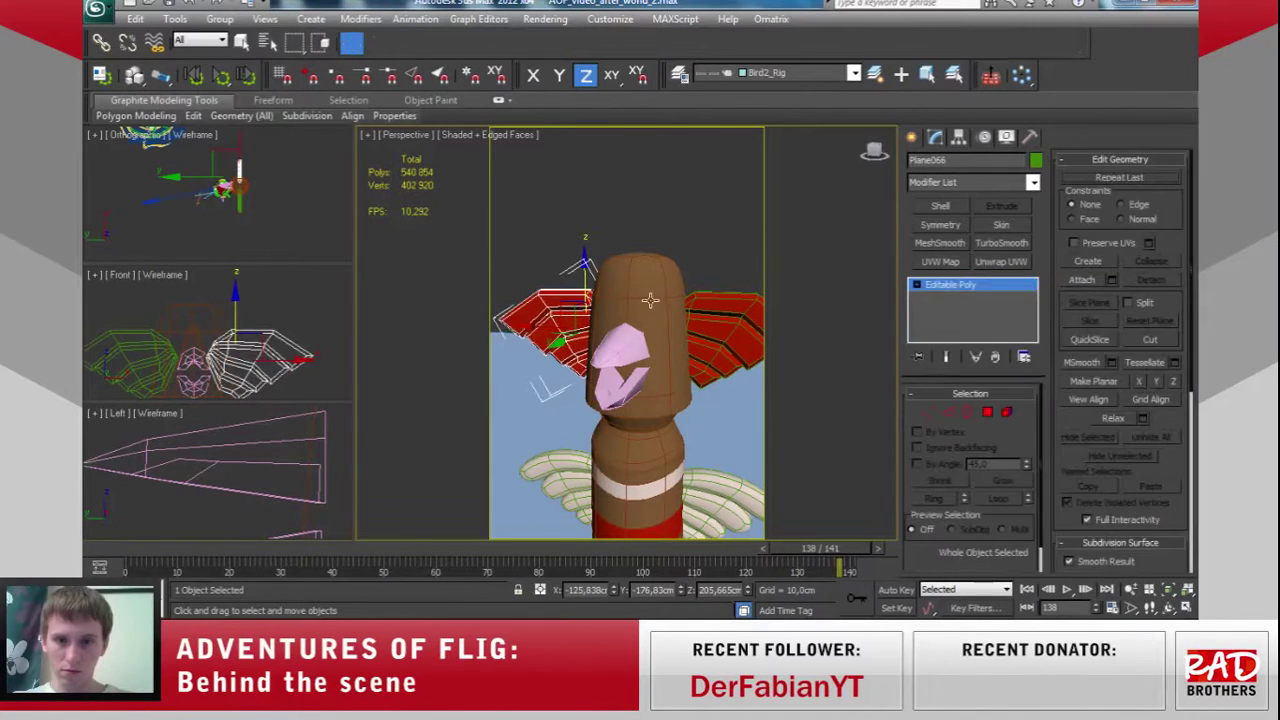
# Attach both wings and the beak to the head's Editable Poly, confirming Attach Options.
pyautogui.click(645, 300)
pyautogui.click(960, 298)
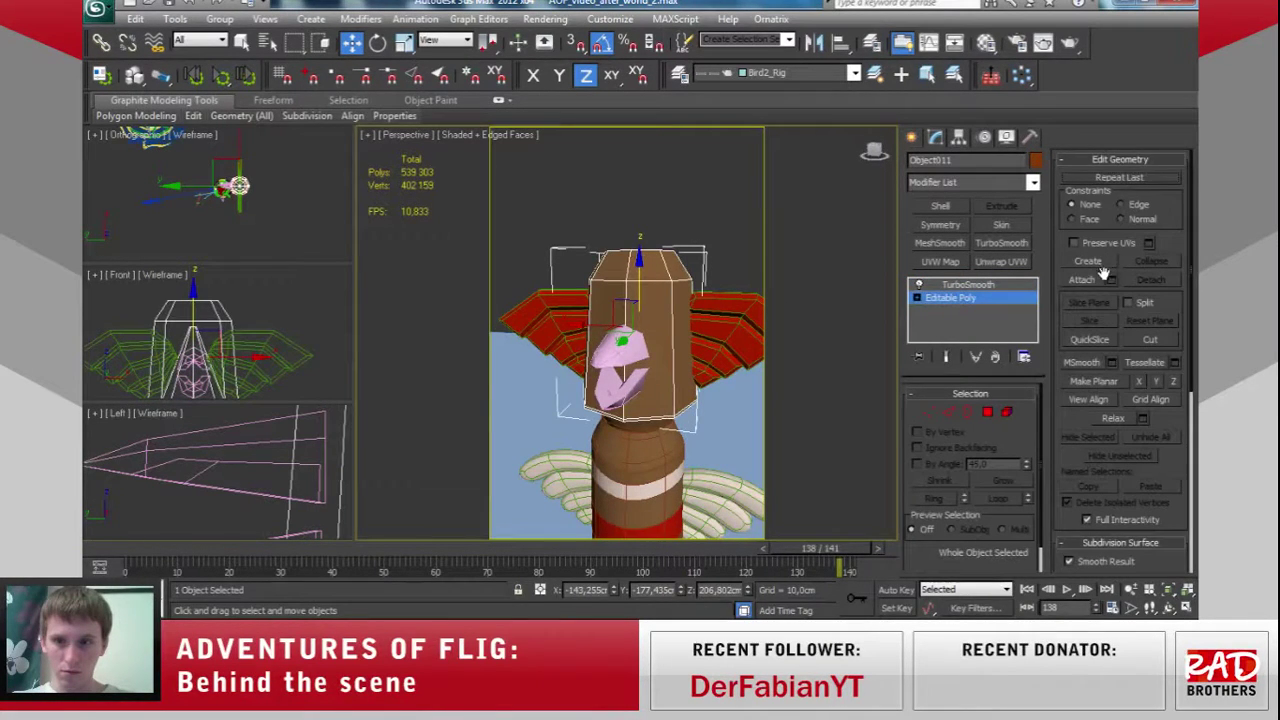
pyautogui.click(577, 340)
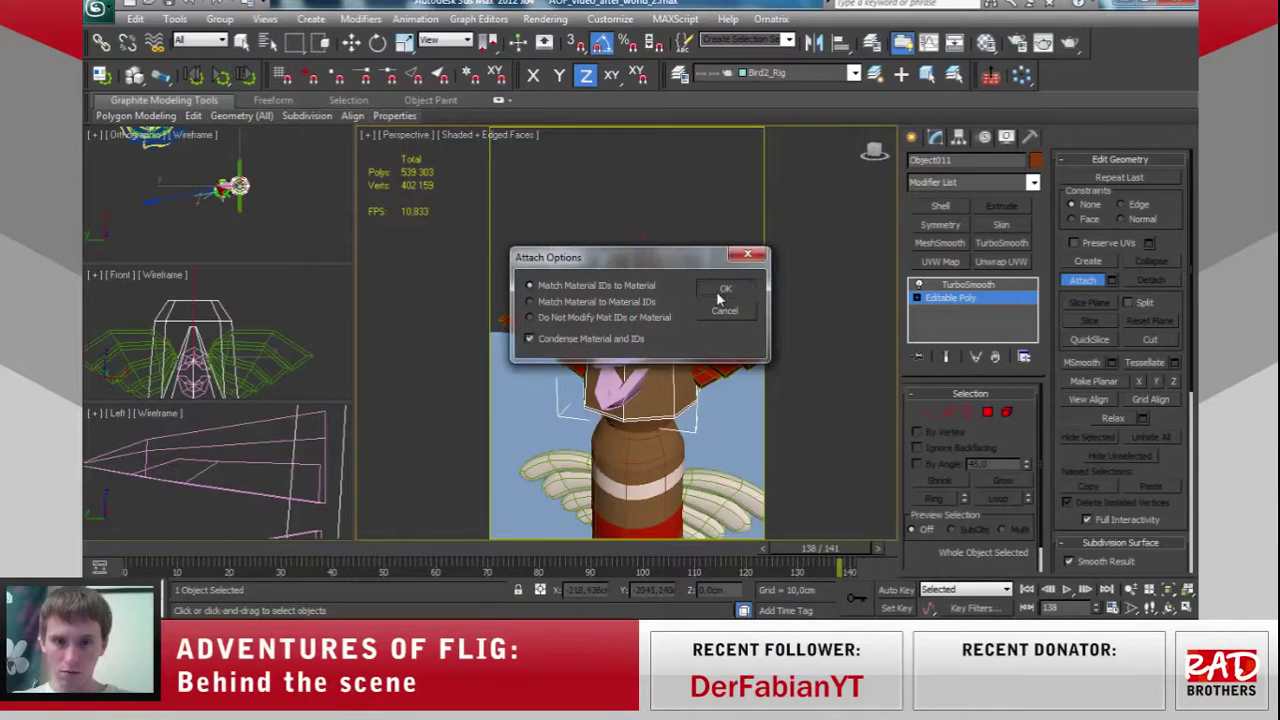
pyautogui.click(725, 290)
pyautogui.click(566, 320)
pyautogui.click(724, 292)
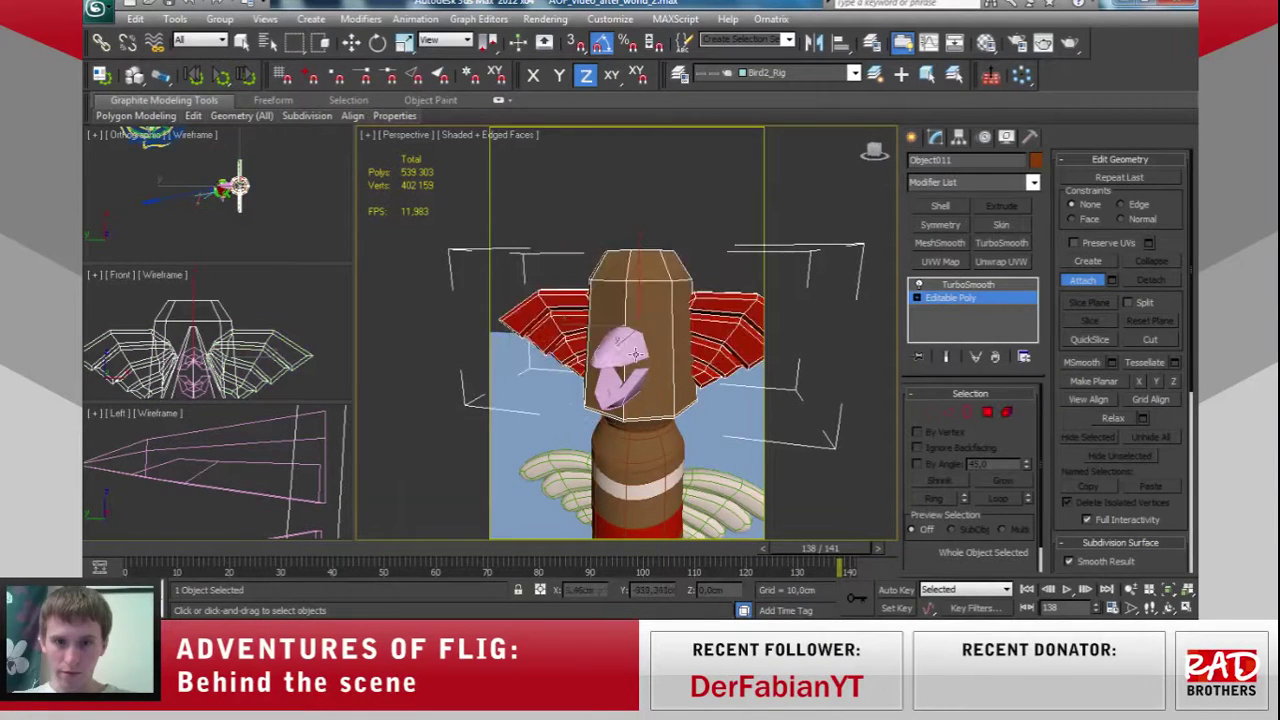
pyautogui.click(634, 353)
pyautogui.press('w')
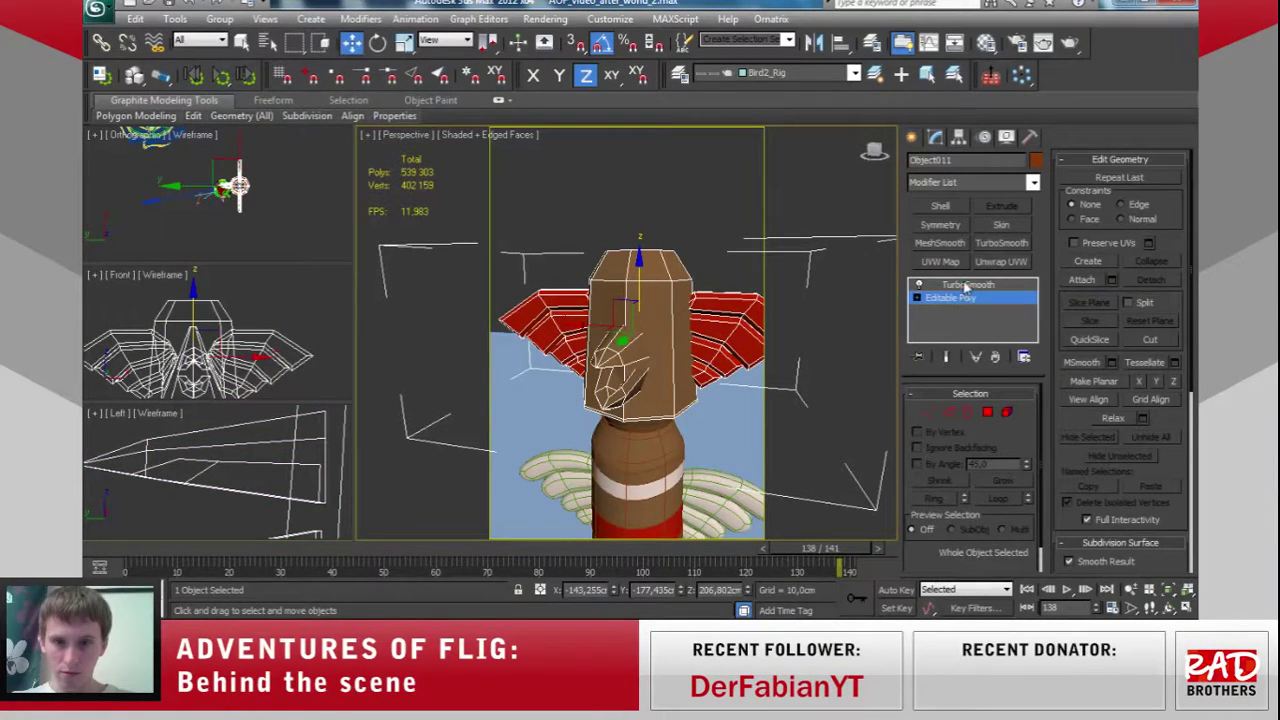
pyautogui.click(966, 286)
pyautogui.keyDown('alt'); pyautogui.moveTo(692, 375); pyautogui.dragTo(655, 368, button='middle'); pyautogui.keyUp('alt')
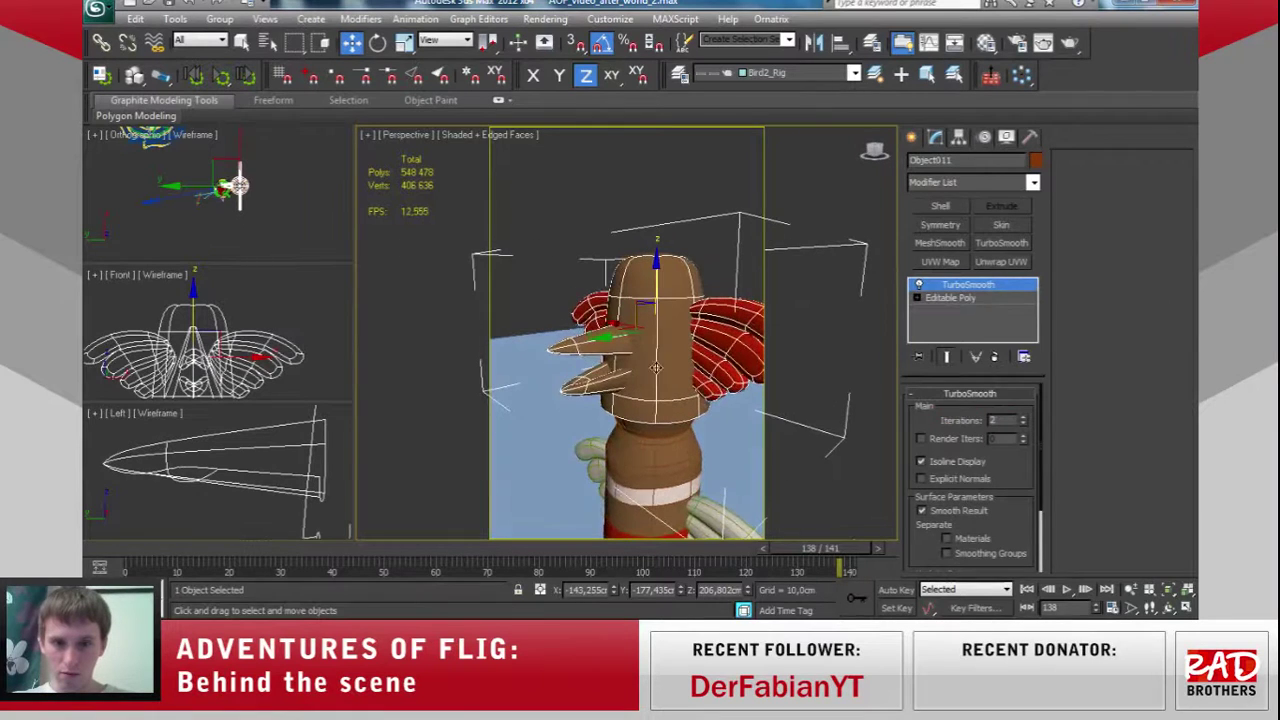
pyautogui.click(948, 298)
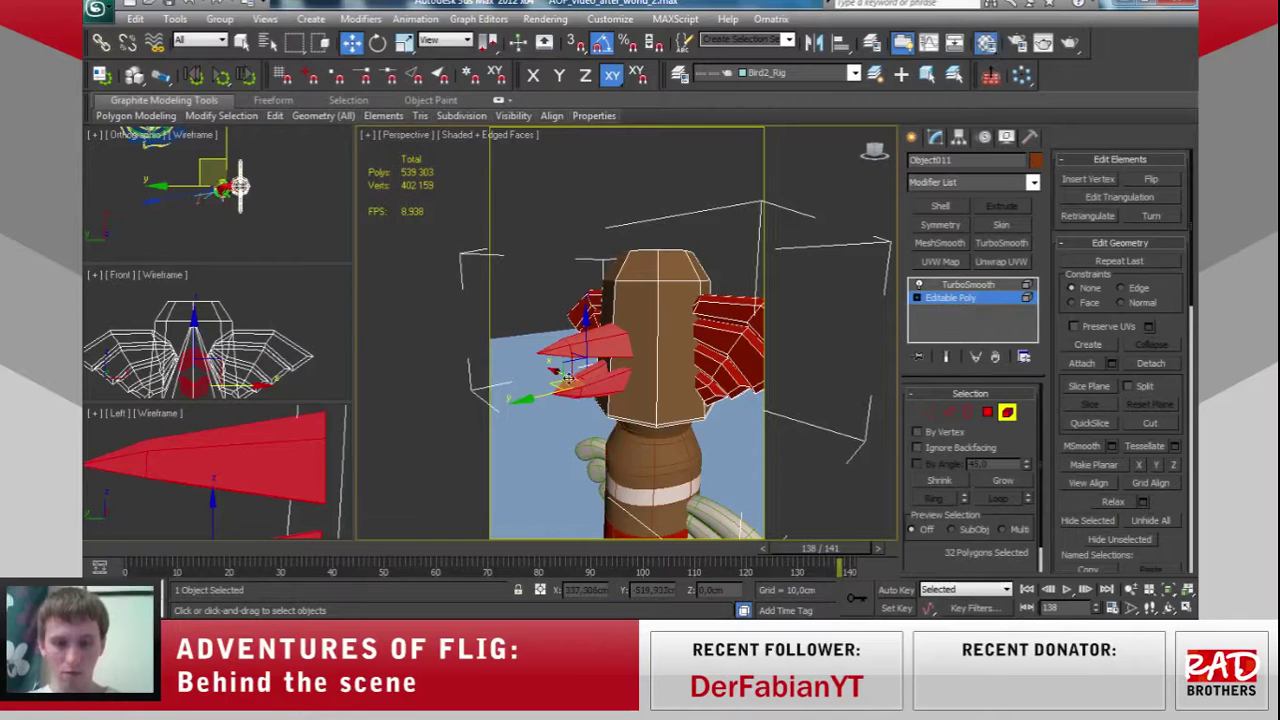
# Copy the wood material to a new slot and name it 'дерево желтый'.
pyautogui.press('m')
pyautogui.moveTo(233, 262); pyautogui.dragTo(236, 255)
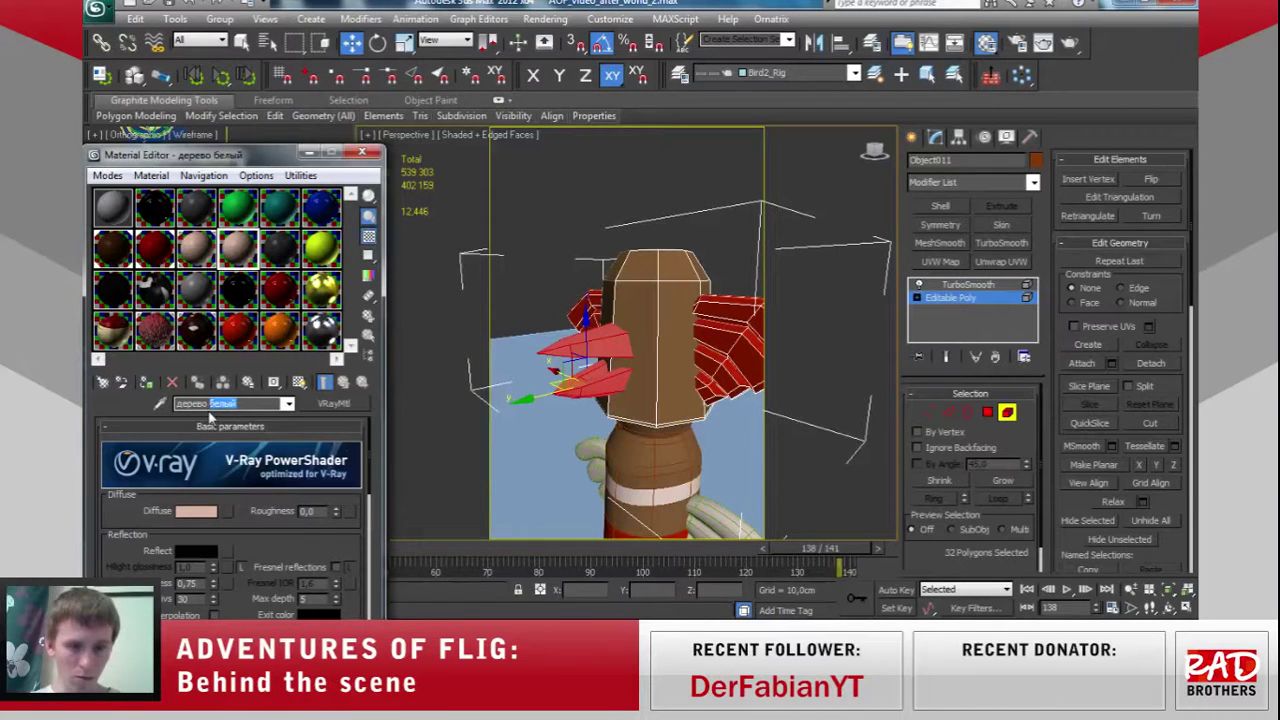
pyautogui.write('желтый')
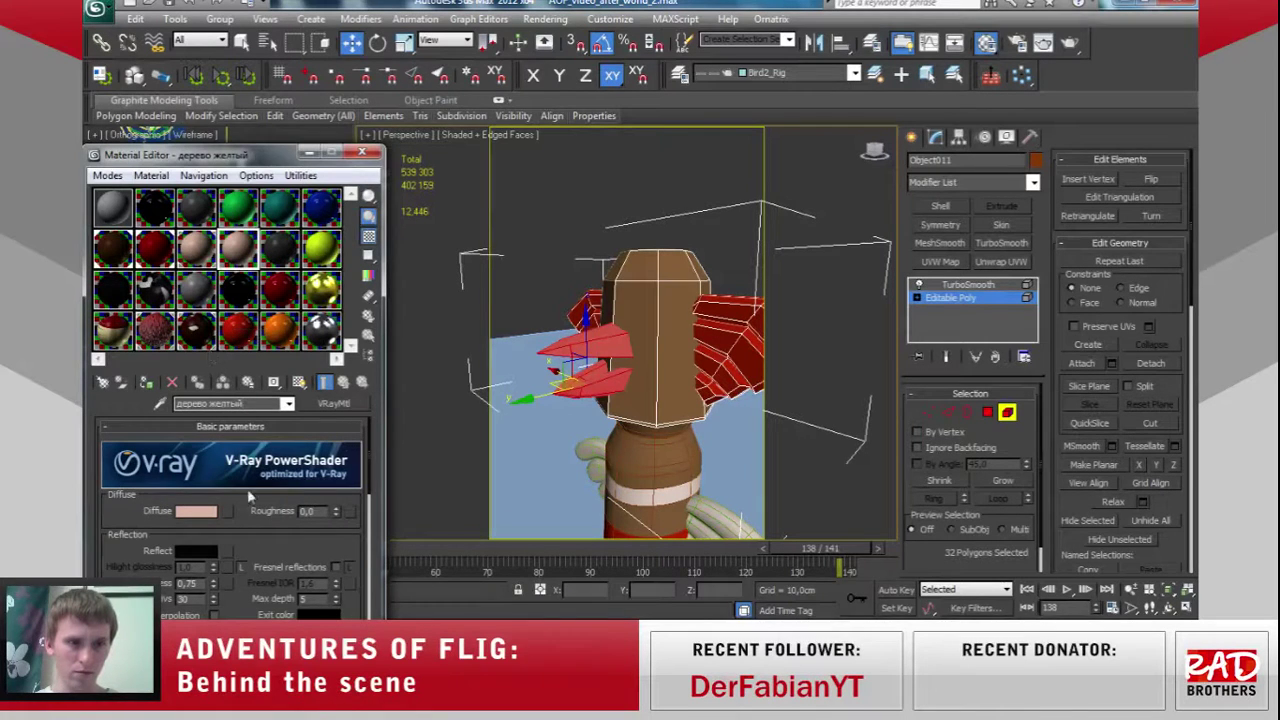
# Set the new material's Diffuse to yellow-orange and assign it to the beak faces.
pyautogui.click(204, 514)
pyautogui.moveTo(697, 164); pyautogui.dragTo(677, 165)
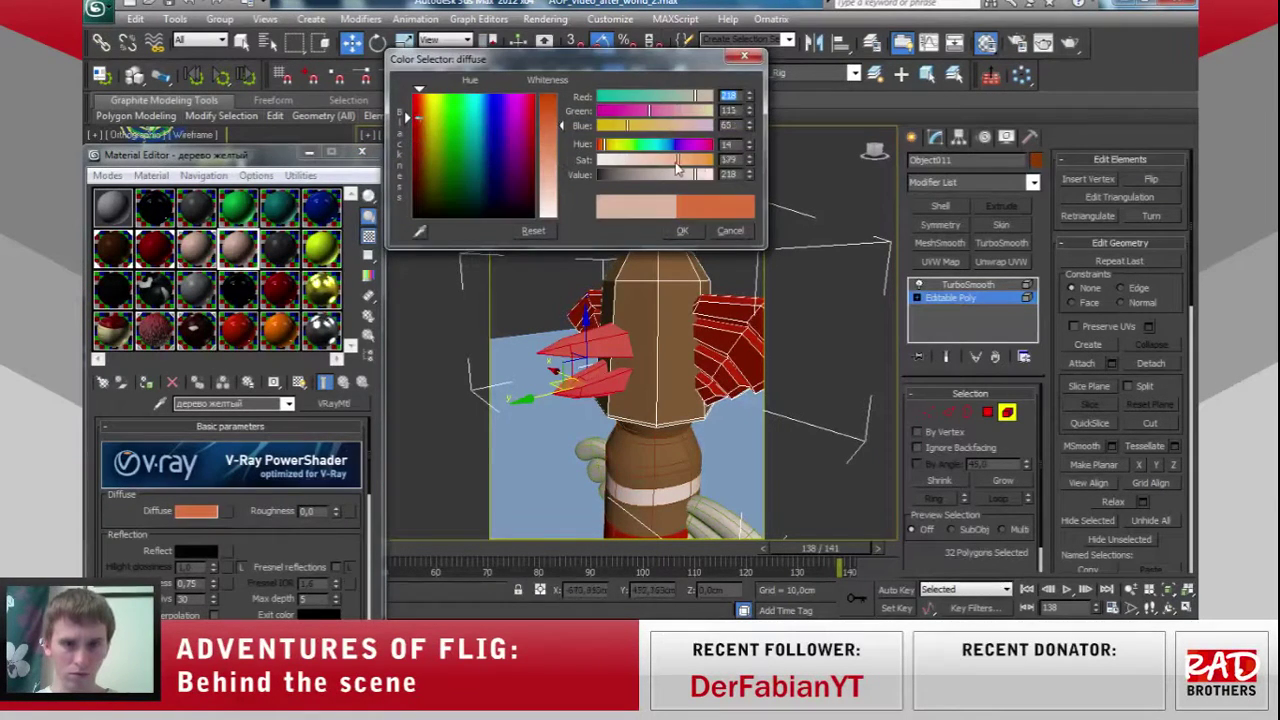
pyautogui.moveTo(658, 108); pyautogui.dragTo(667, 116)
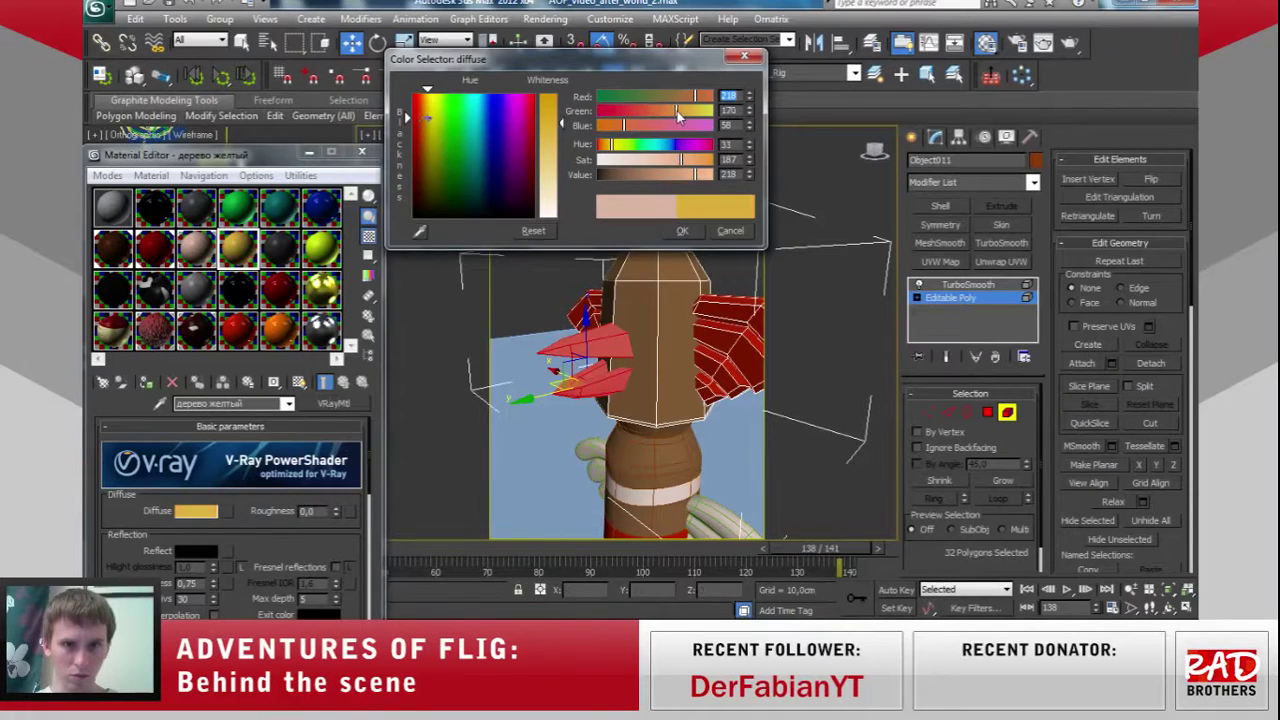
pyautogui.click(682, 230)
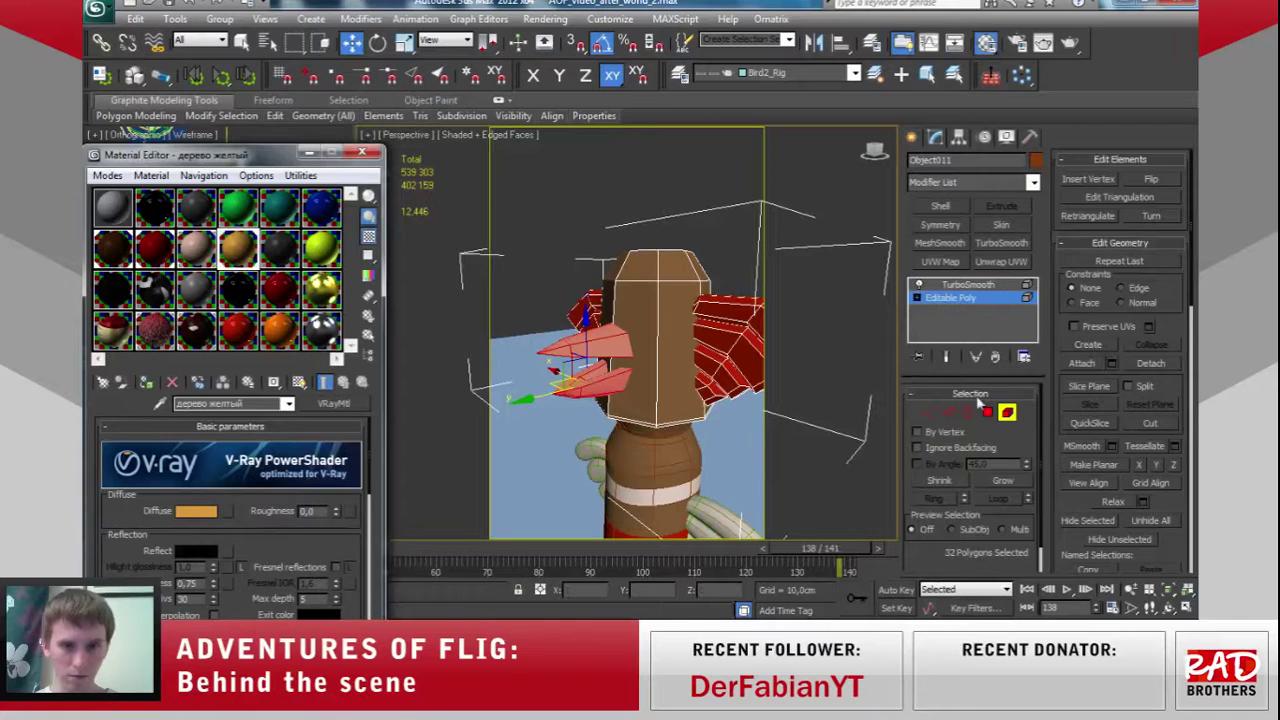
pyautogui.click(965, 285)
pyautogui.click(950, 298)
pyautogui.click(960, 288)
pyautogui.click(965, 285)
pyautogui.moveTo(700, 300)
pyautogui.keyDown('alt'); pyautogui.mouseDown(button='middle')
pyautogui.moveTo(648, 257)
pyautogui.moveTo(803, 363)
pyautogui.moveTo(714, 363)
pyautogui.moveTo(705, 390)
pyautogui.moveTo(670, 392)
pyautogui.mouseUp(button='middle'); pyautogui.keyUp('alt')
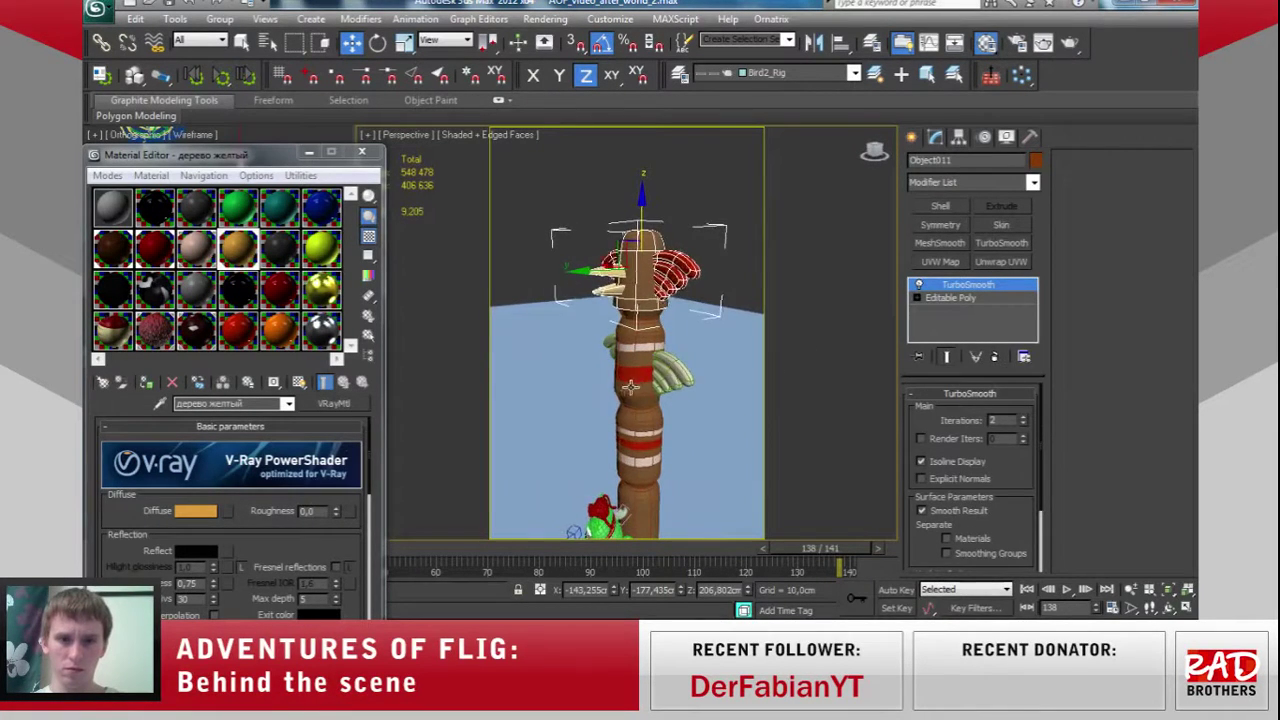
# Deepen the beak material's Diffuse to a purer orange and review the head.
pyautogui.click(195, 512)
pyautogui.moveTo(669, 110); pyautogui.dragTo(659, 110)
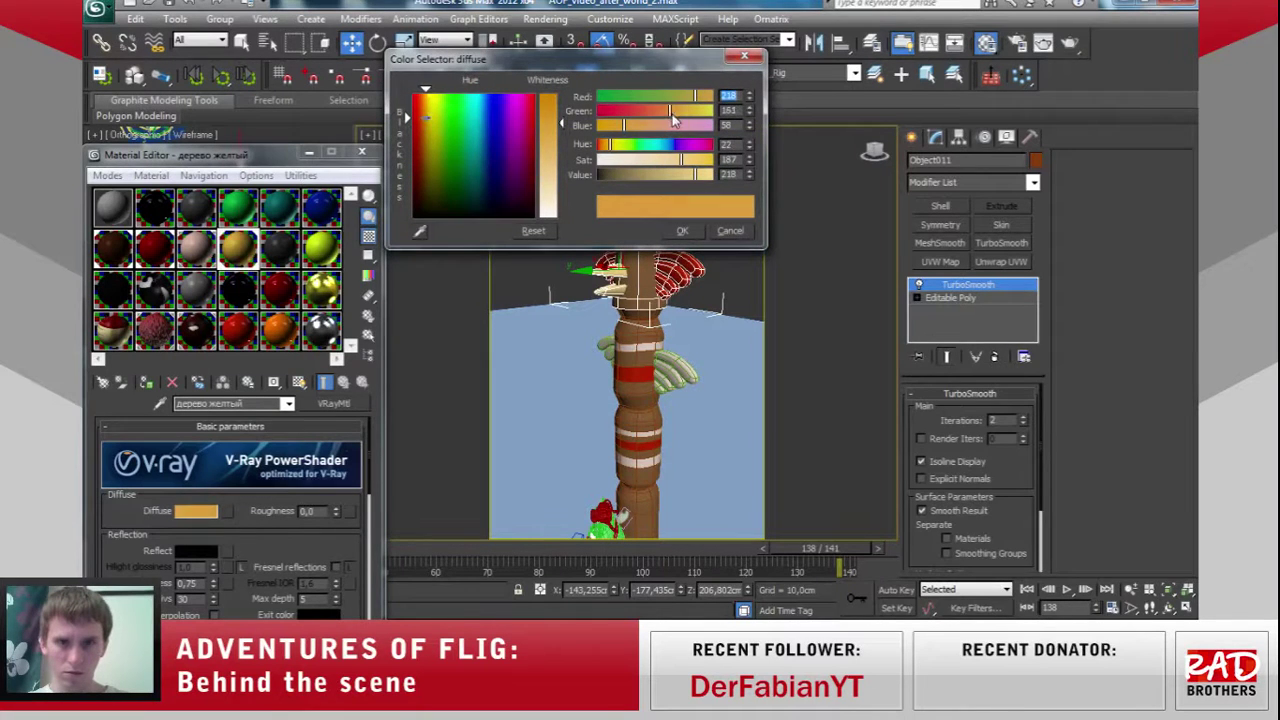
pyautogui.moveTo(700, 160); pyautogui.dragTo(700, 172)
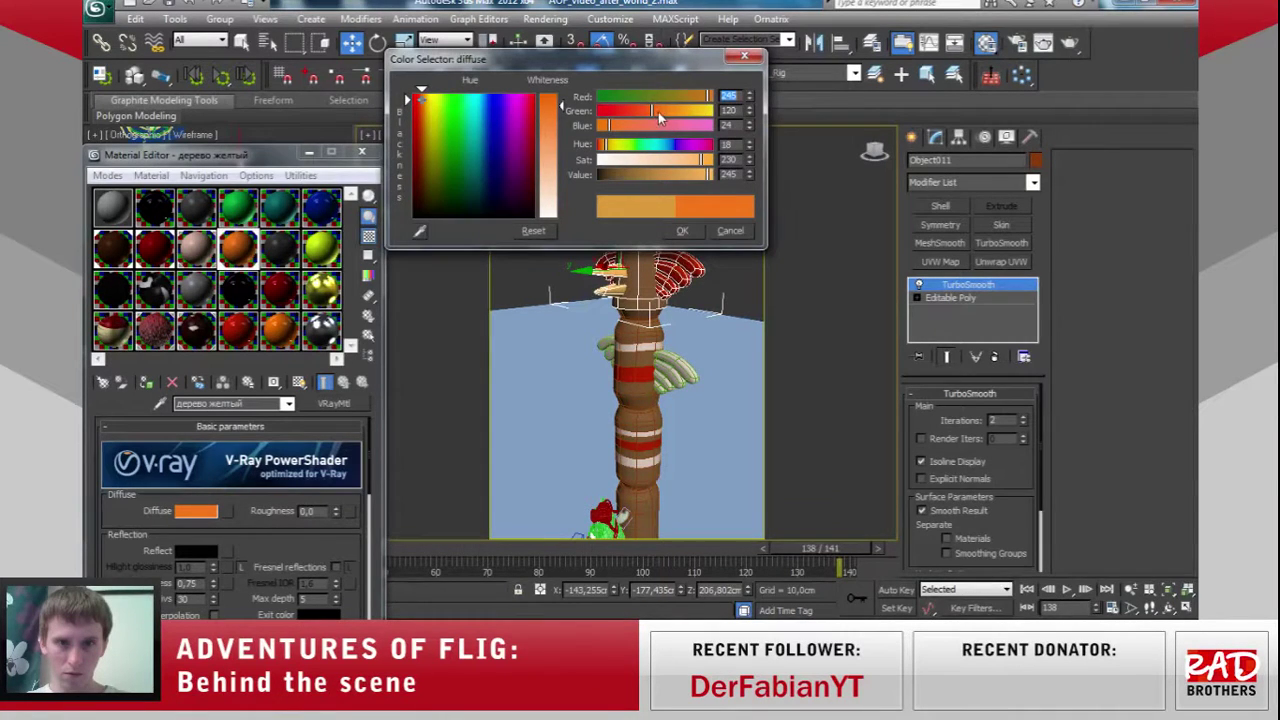
pyautogui.moveTo(557, 112); pyautogui.dragTo(570, 98)
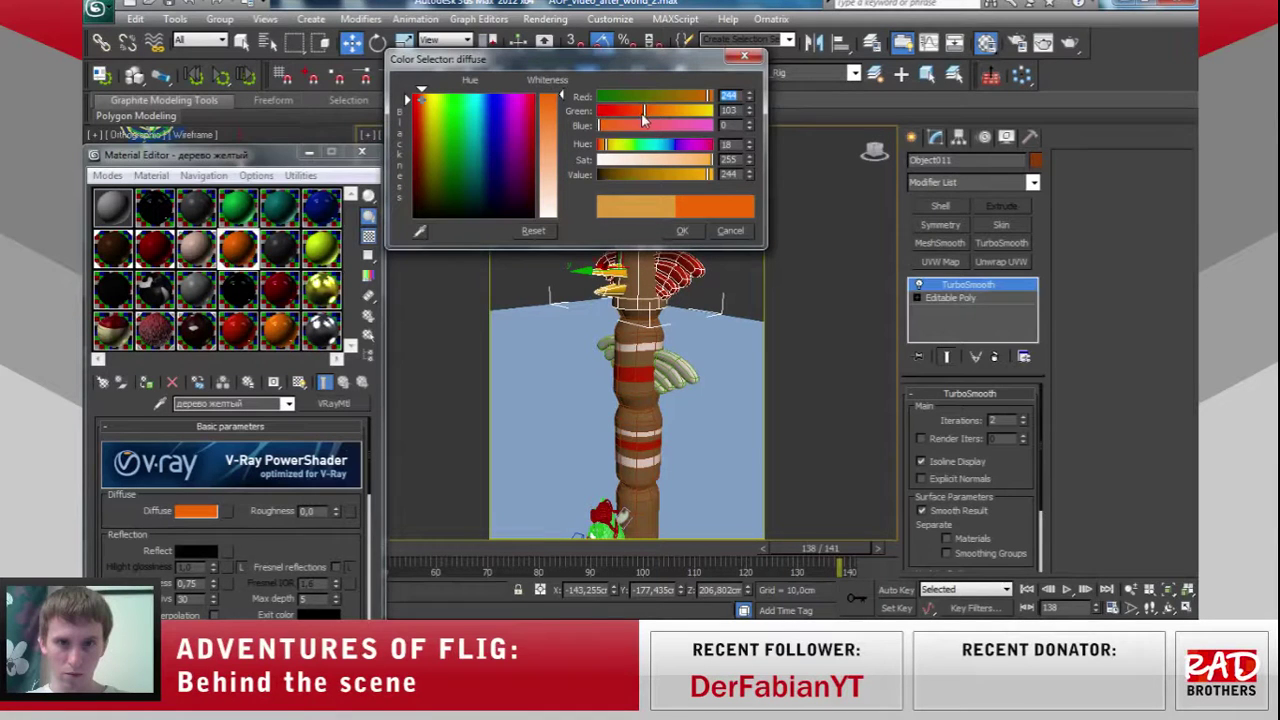
pyautogui.click(682, 230)
pyautogui.moveTo(597, 313)
pyautogui.keyDown('alt'); pyautogui.mouseDown(button='middle')
pyautogui.moveTo(725, 305)
pyautogui.moveTo(546, 277)
pyautogui.moveTo(651, 340)
pyautogui.moveTo(659, 264)
pyautogui.mouseUp(button='middle'); pyautogui.keyUp('alt')
pyautogui.scroll(2, 712, 285)
pyautogui.scroll(1, 651, 340)
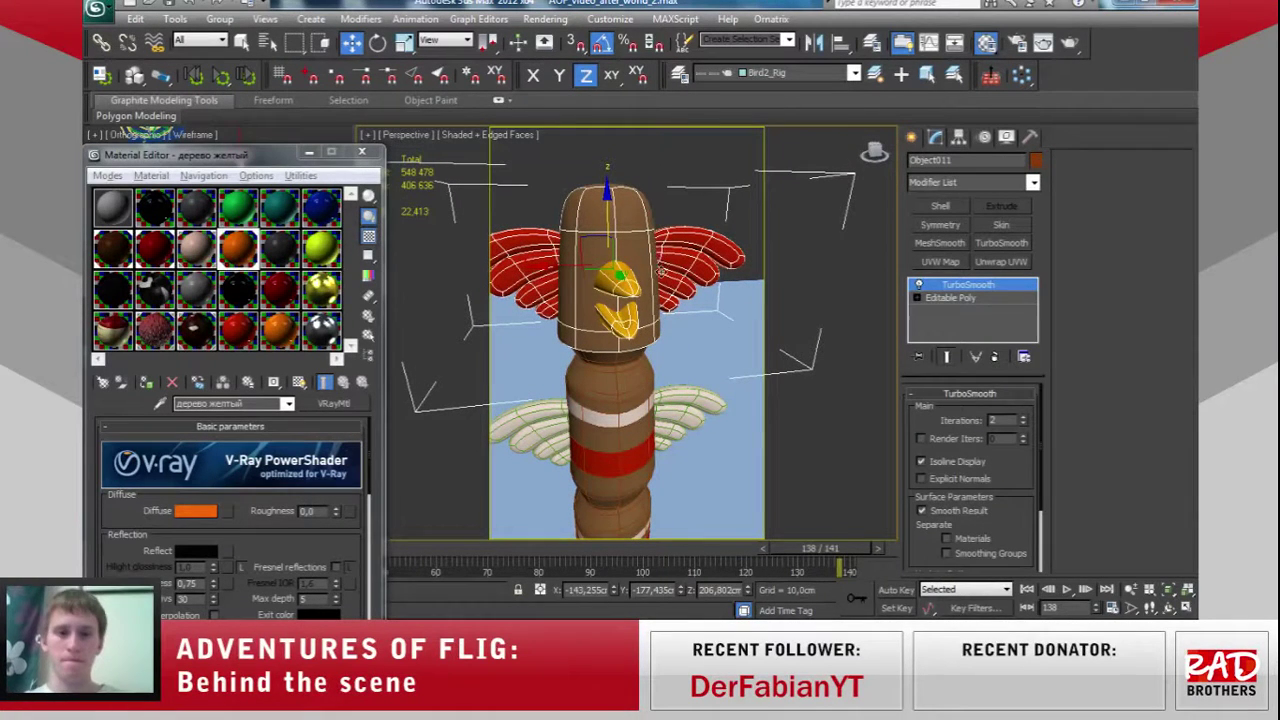
pyautogui.moveTo(659, 273)
pyautogui.keyDown('alt'); pyautogui.mouseDown(button='middle')
pyautogui.moveTo(672, 260)
pyautogui.moveTo(565, 261)
pyautogui.moveTo(625, 263)
pyautogui.mouseUp(button='middle'); pyautogui.keyUp('alt')
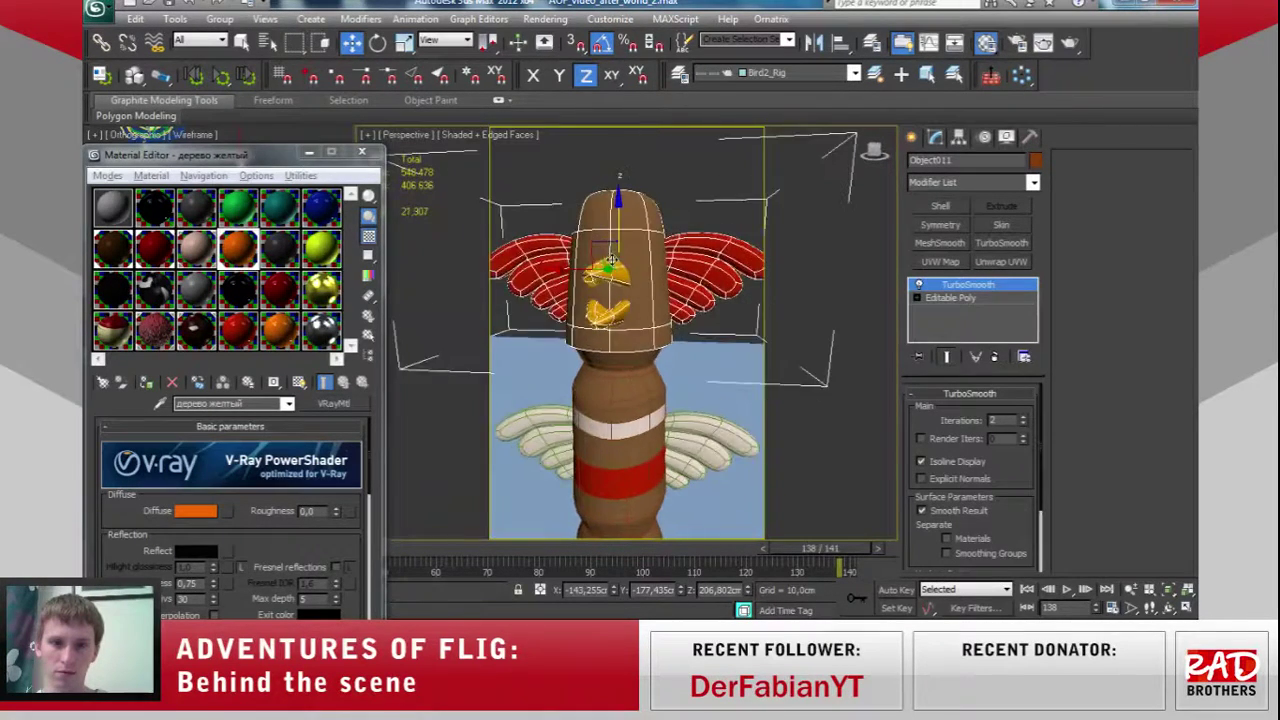